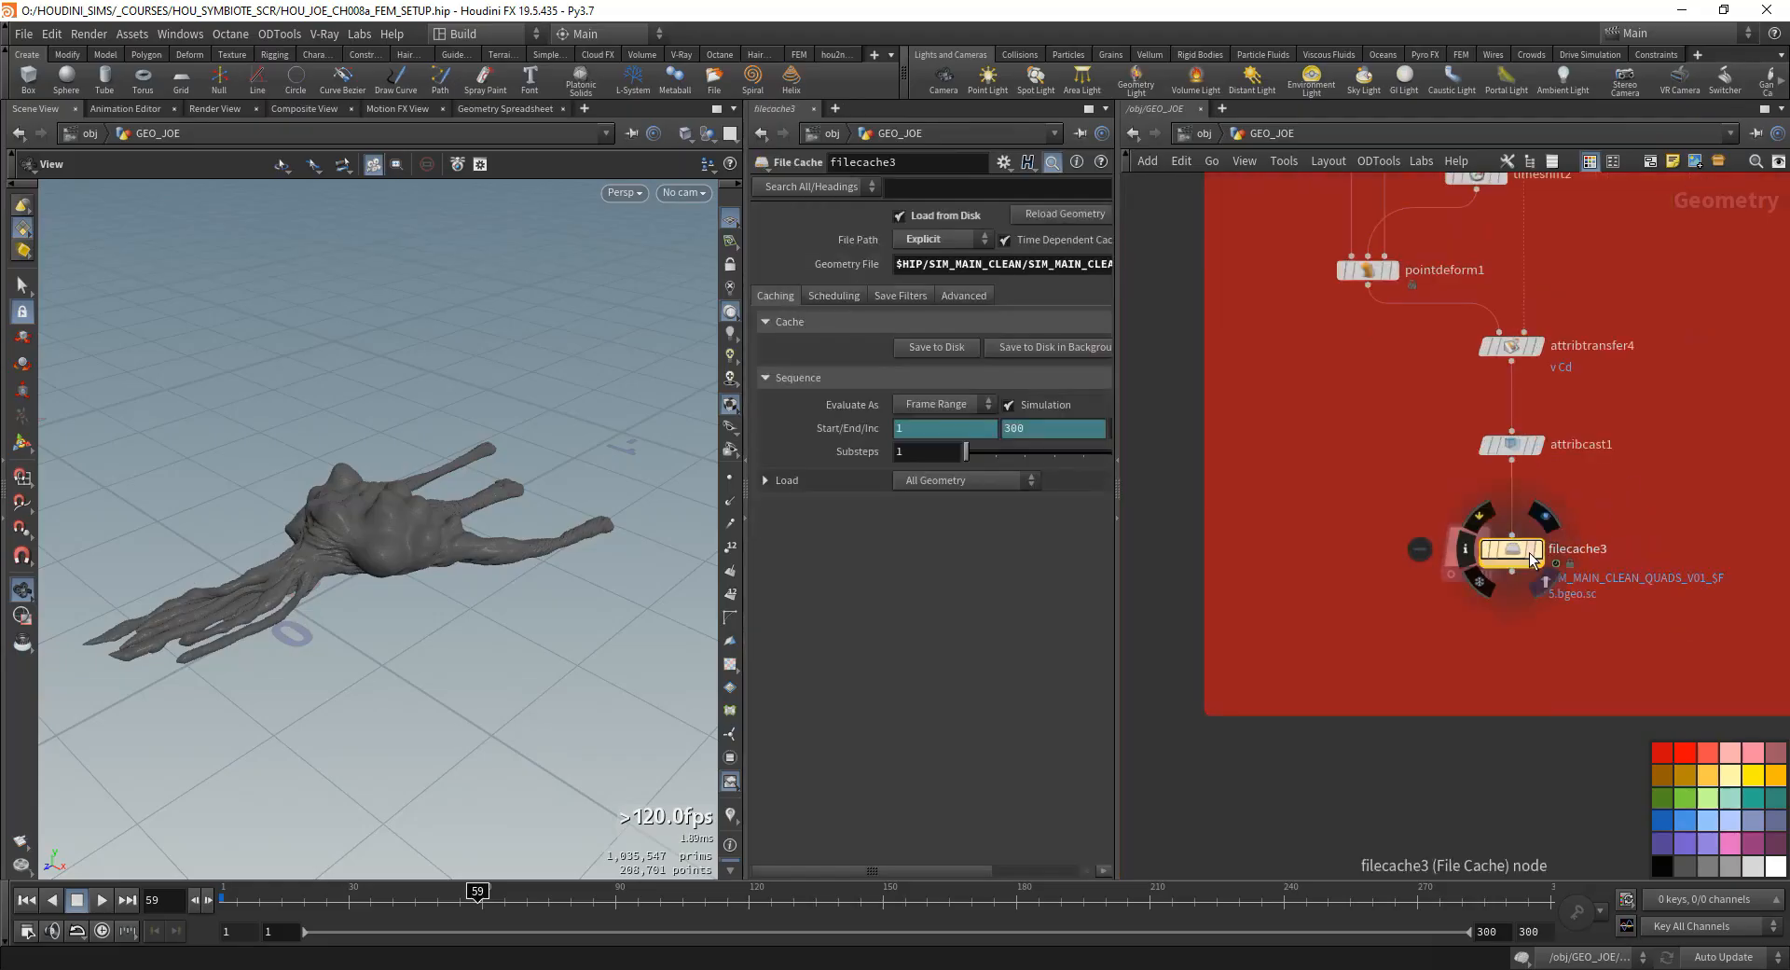
- Display the filecache3 result in the viewport and inspect the creature from several angles
click(1537, 550)
drag(401, 543, 358, 561)
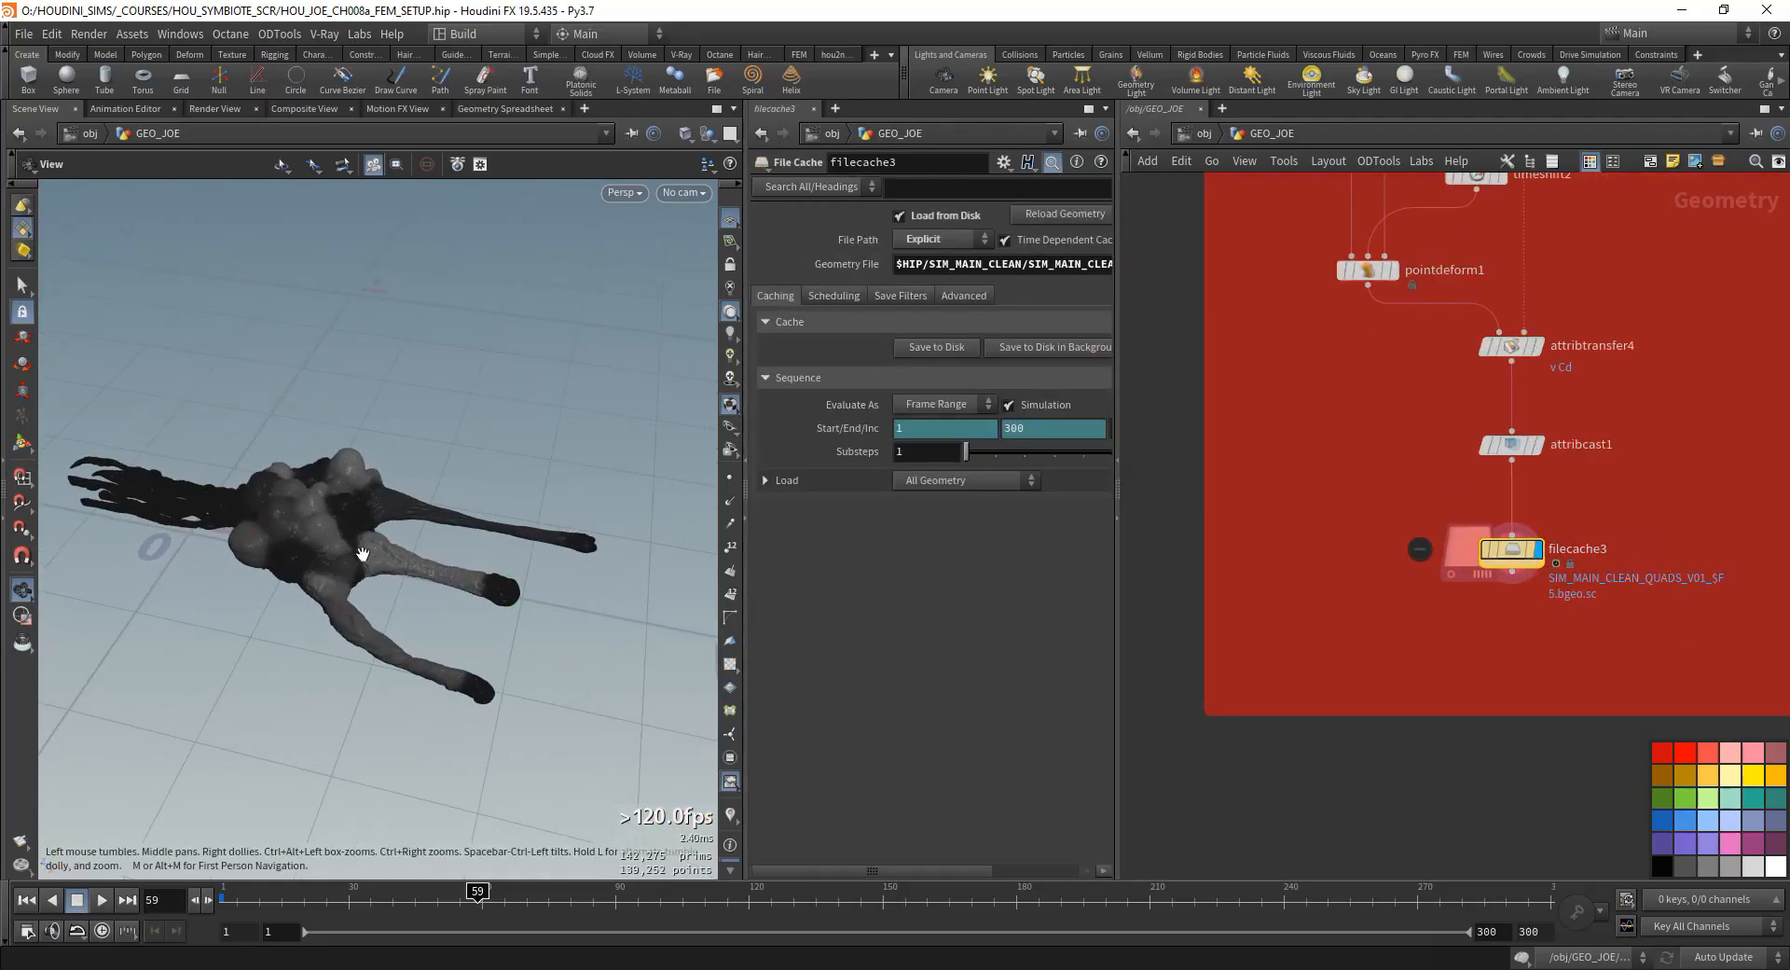
right_drag(358, 561, 416, 627)
drag(416, 626, 336, 556)
right_drag(336, 555, 280, 647)
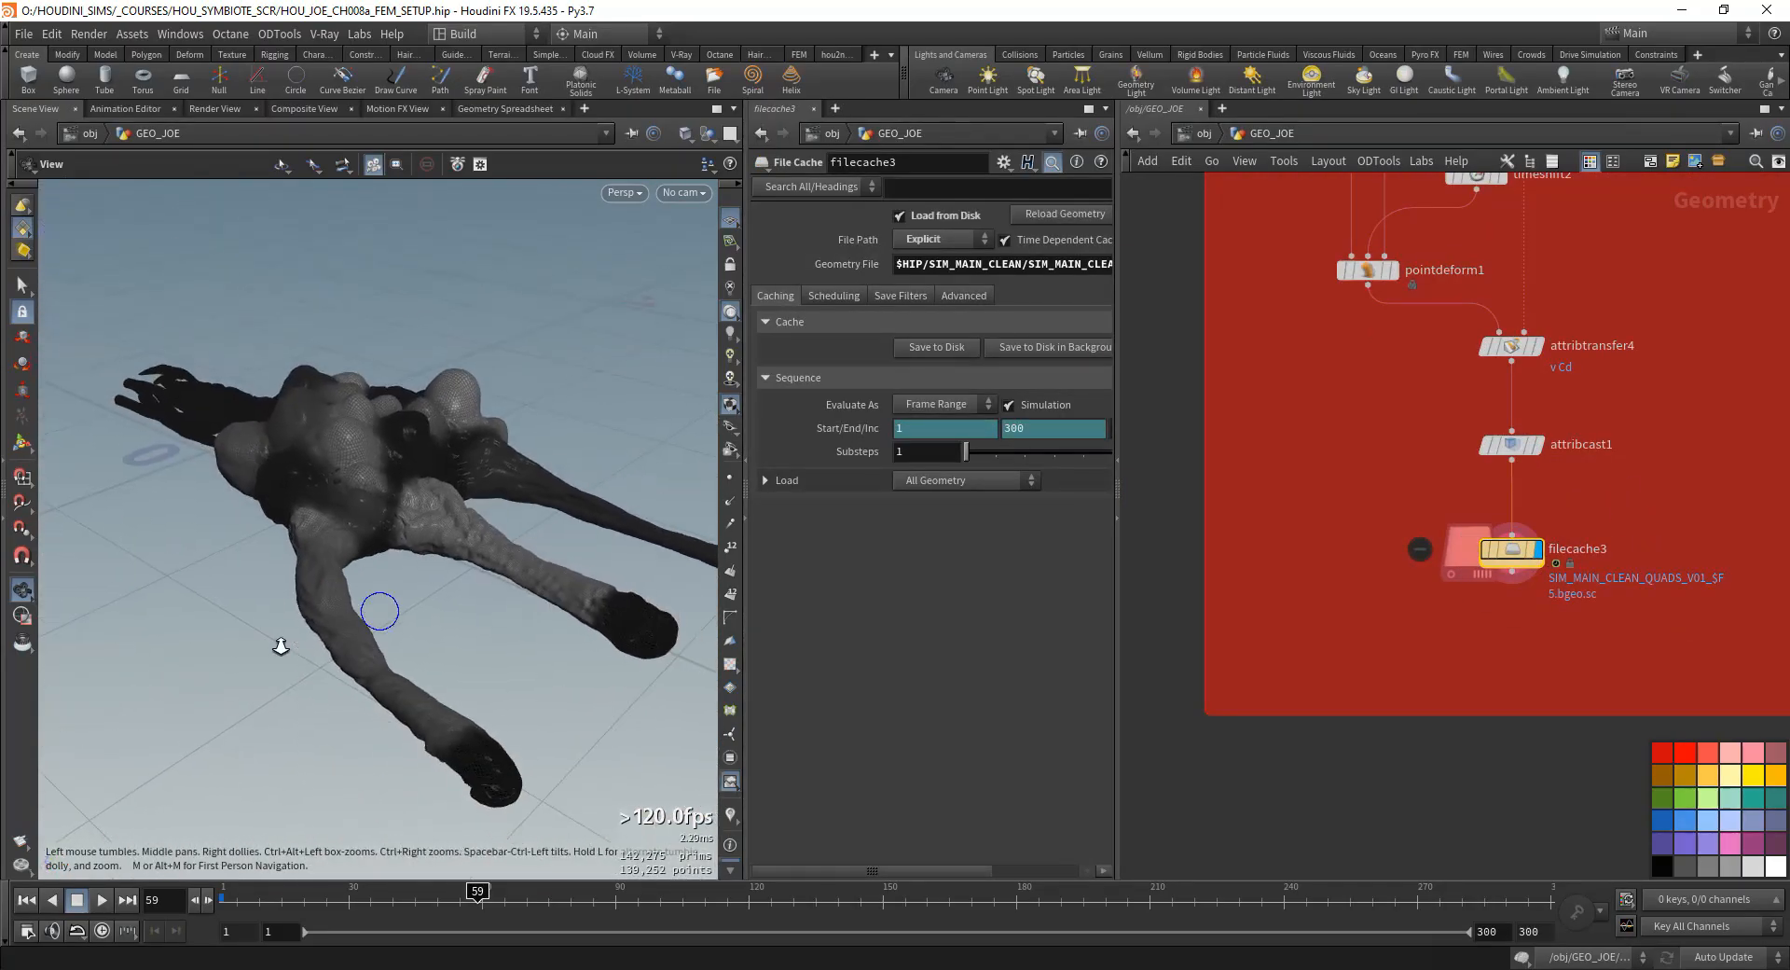
drag(280, 647, 491, 640)
- Trace the yellow FEM node network from the filecache6 output up through pointdeform3 to filecache5
scroll(1678, 550, down, 6)
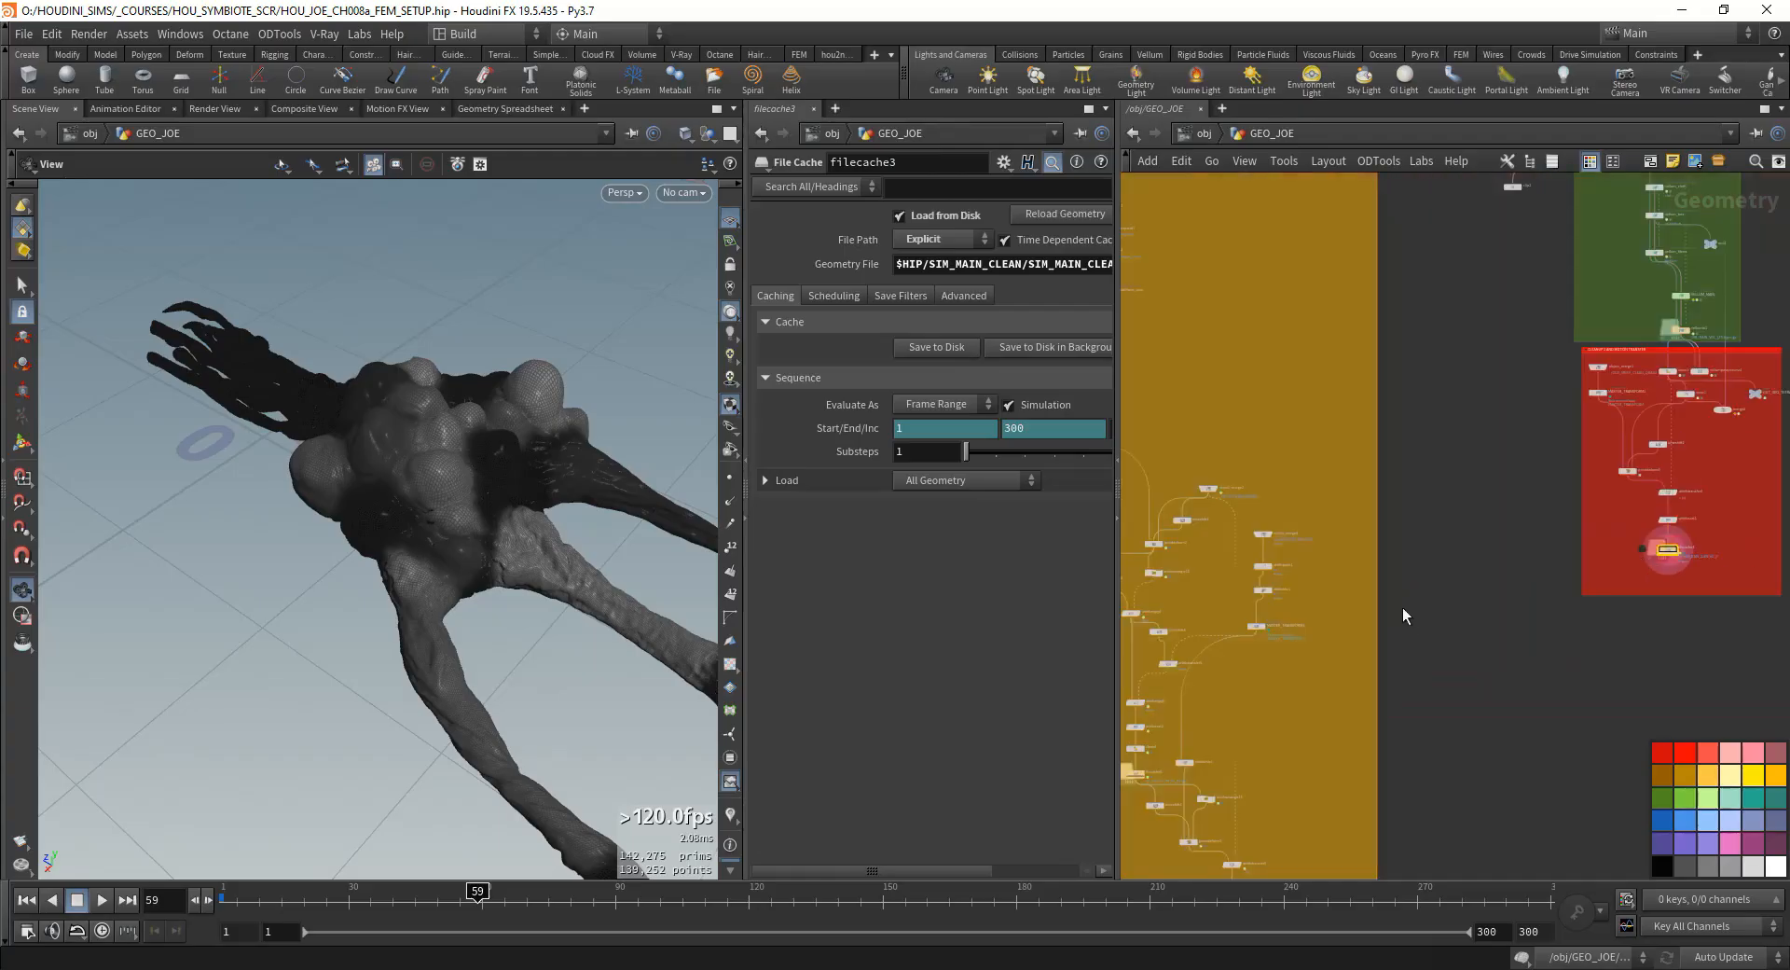
middle_drag(1402, 607, 1585, 522)
scroll(1503, 701, up, 8)
middle_drag(1529, 770, 1353, 741)
scroll(1202, 641, down, 5)
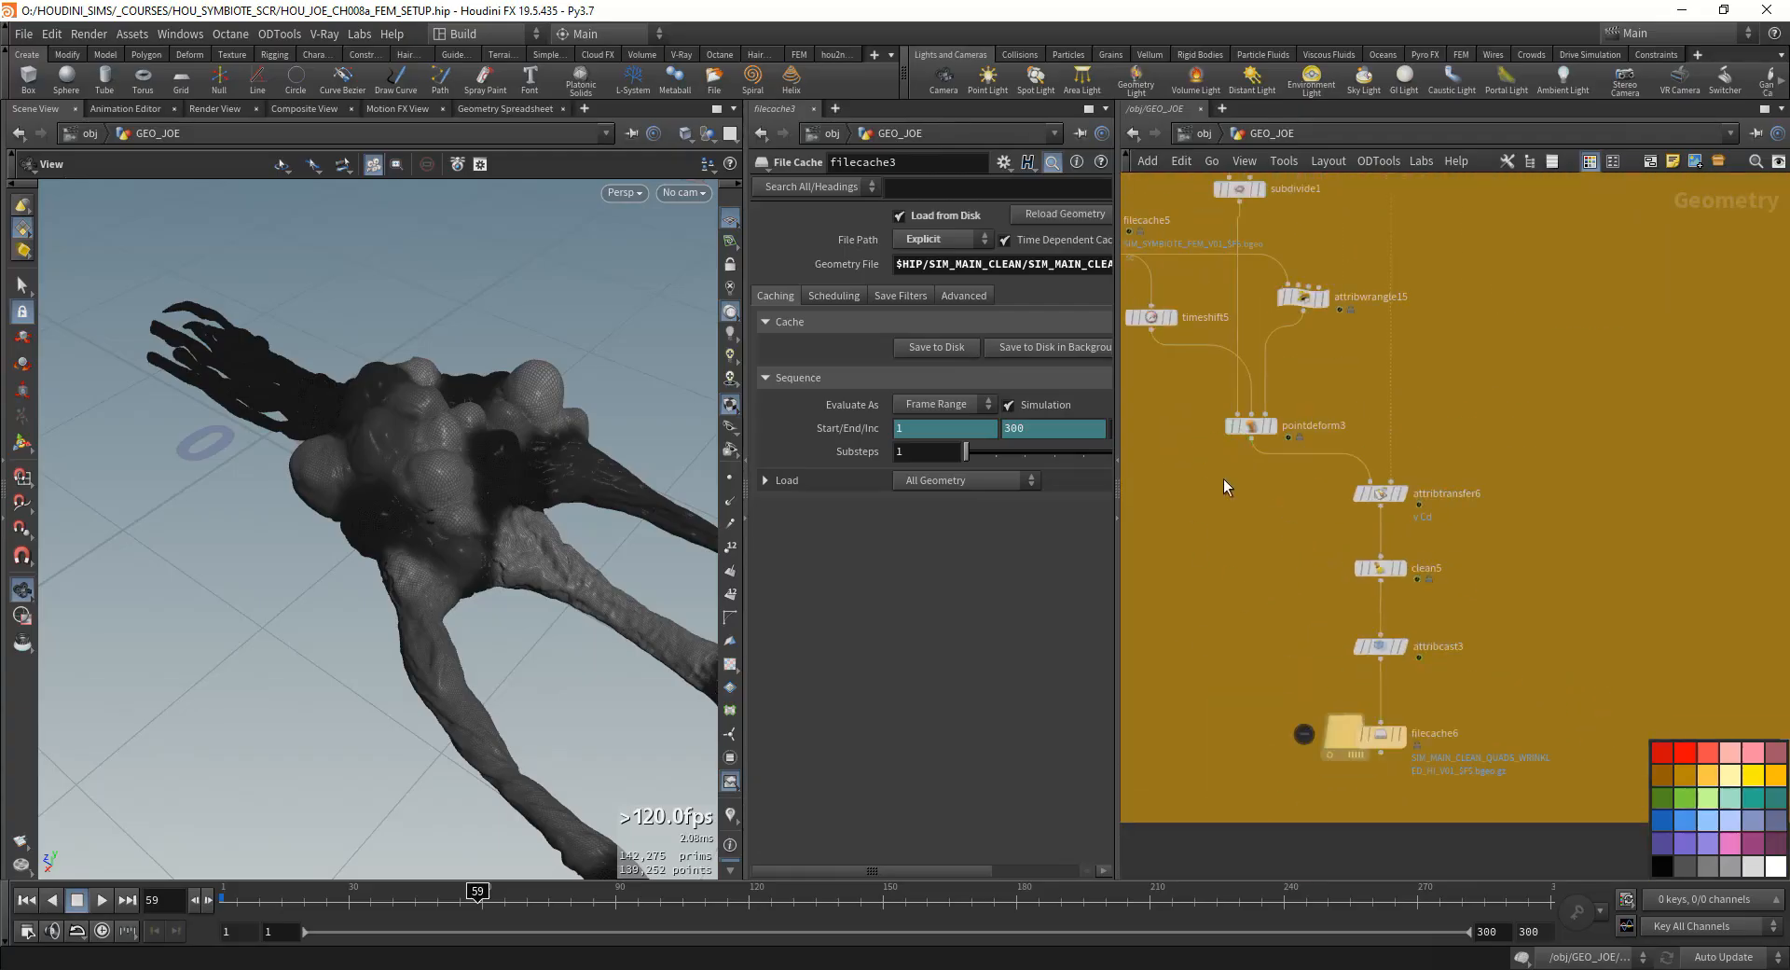
middle_drag(1223, 478, 1287, 504)
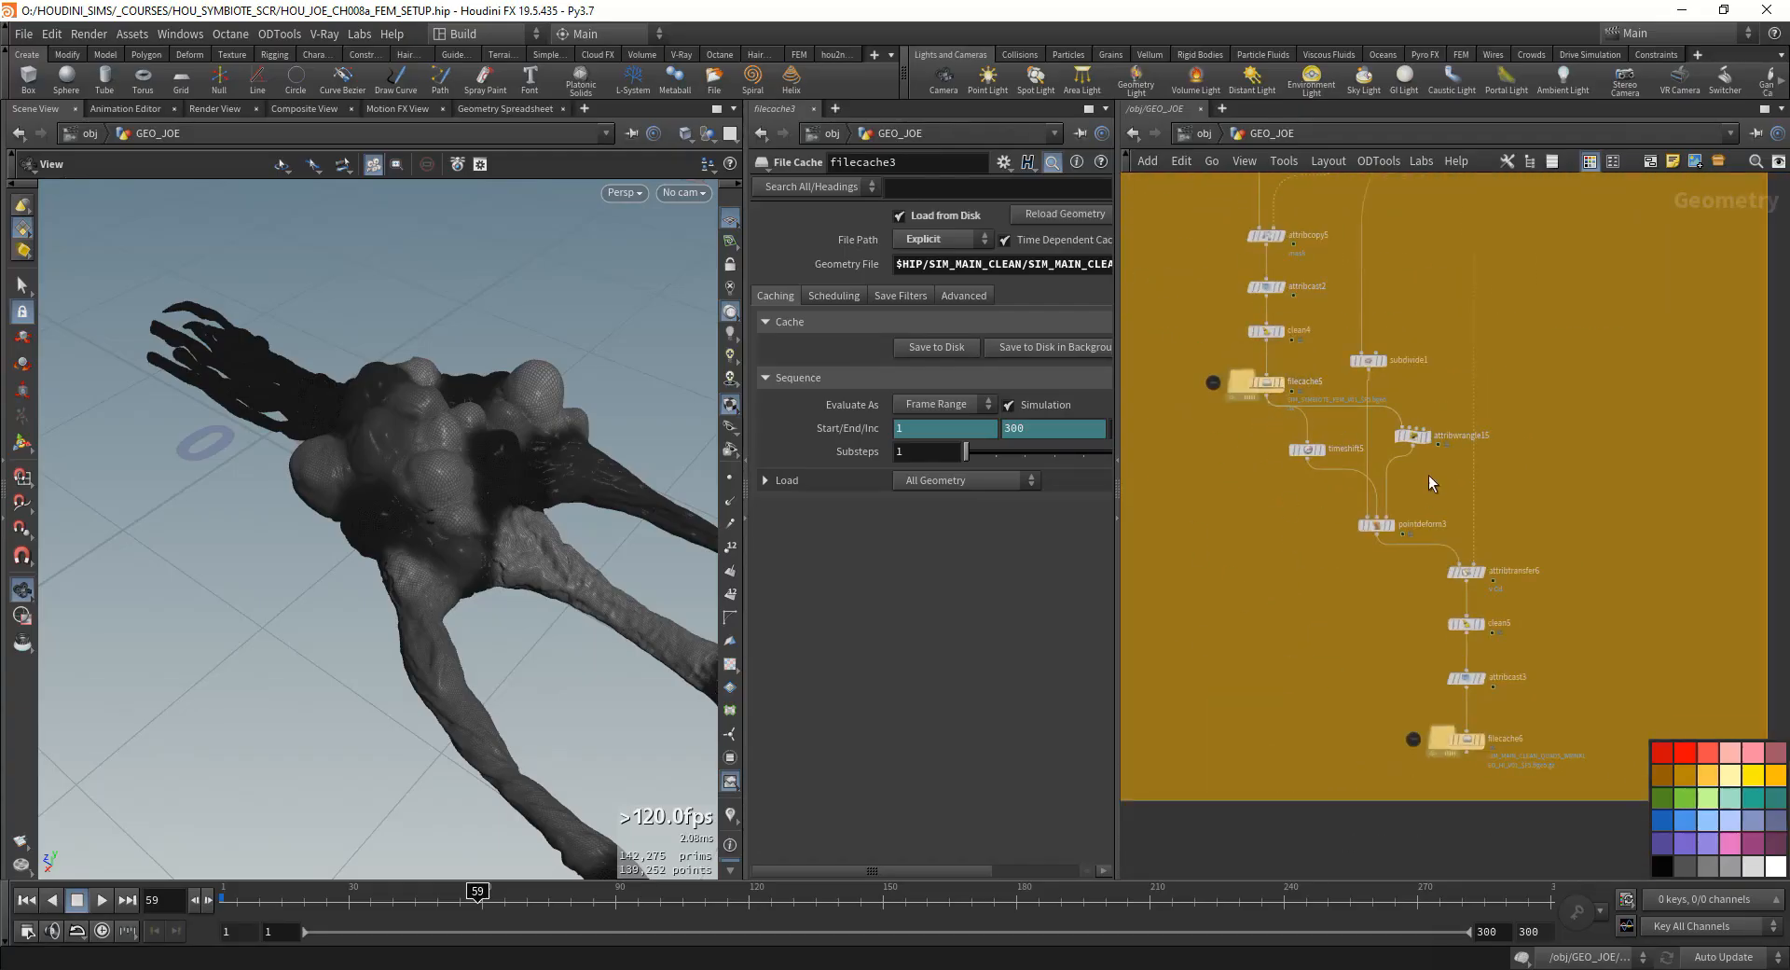
scroll(1422, 466, up, 3)
middle_drag(1170, 384, 1217, 501)
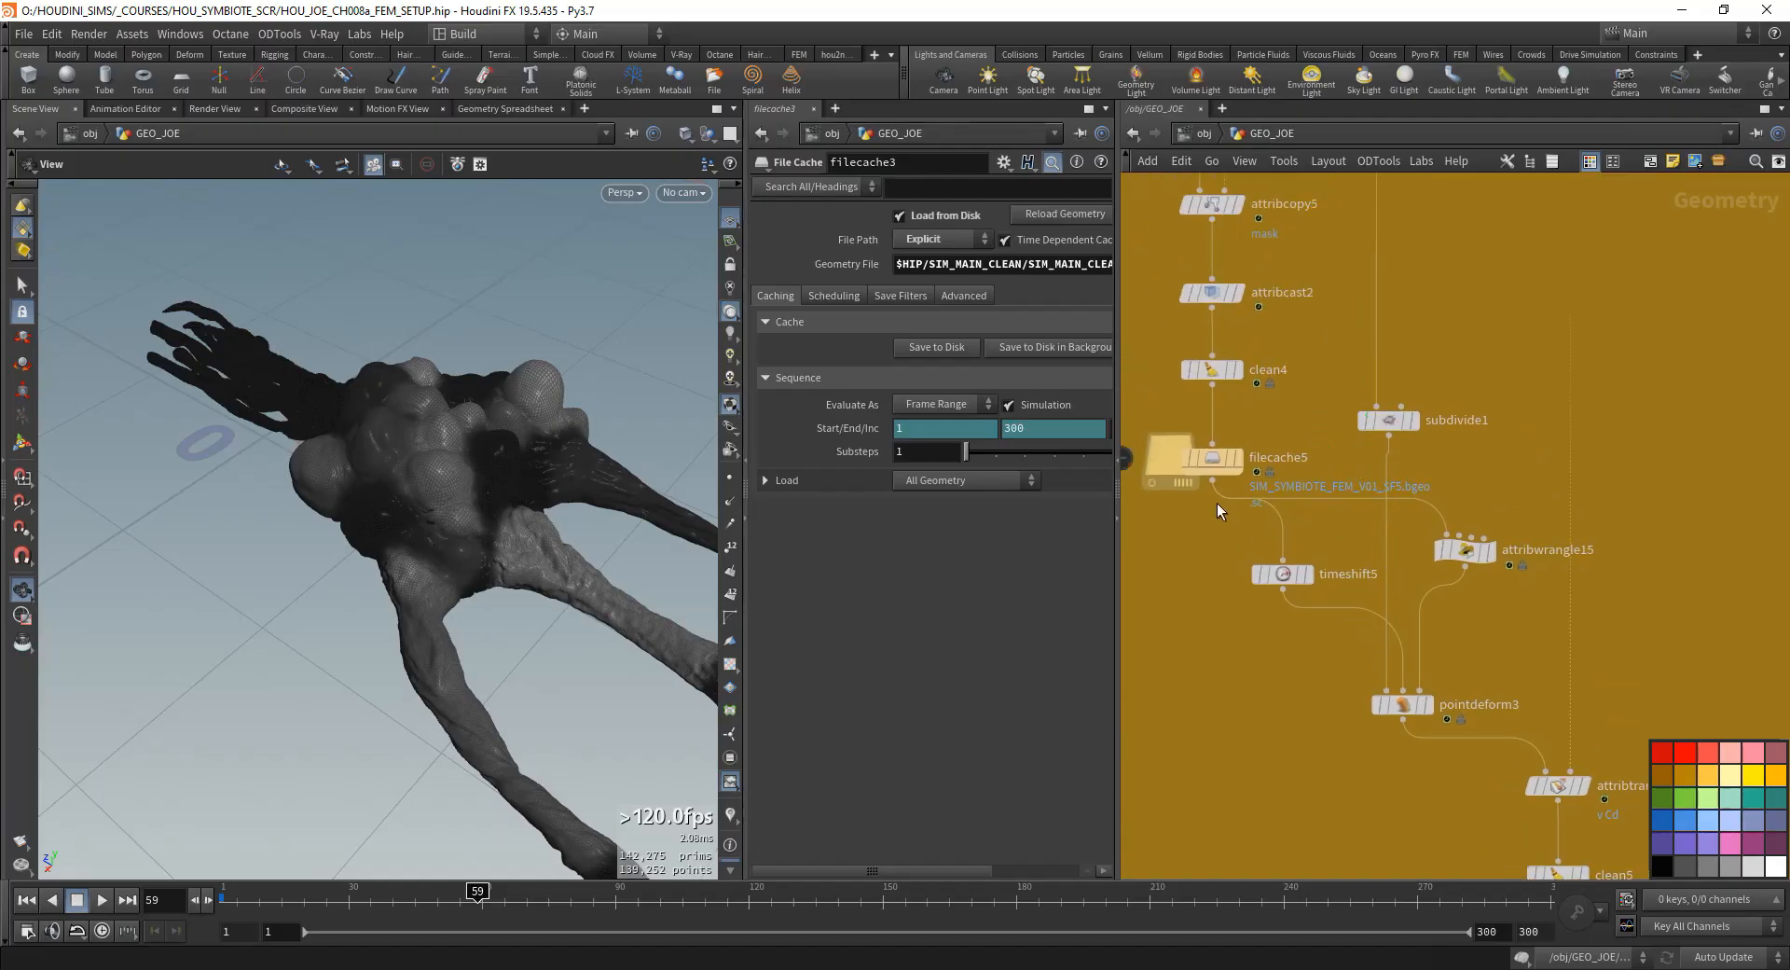
scroll(1188, 567, down, 3)
middle_drag(1280, 258, 1406, 373)
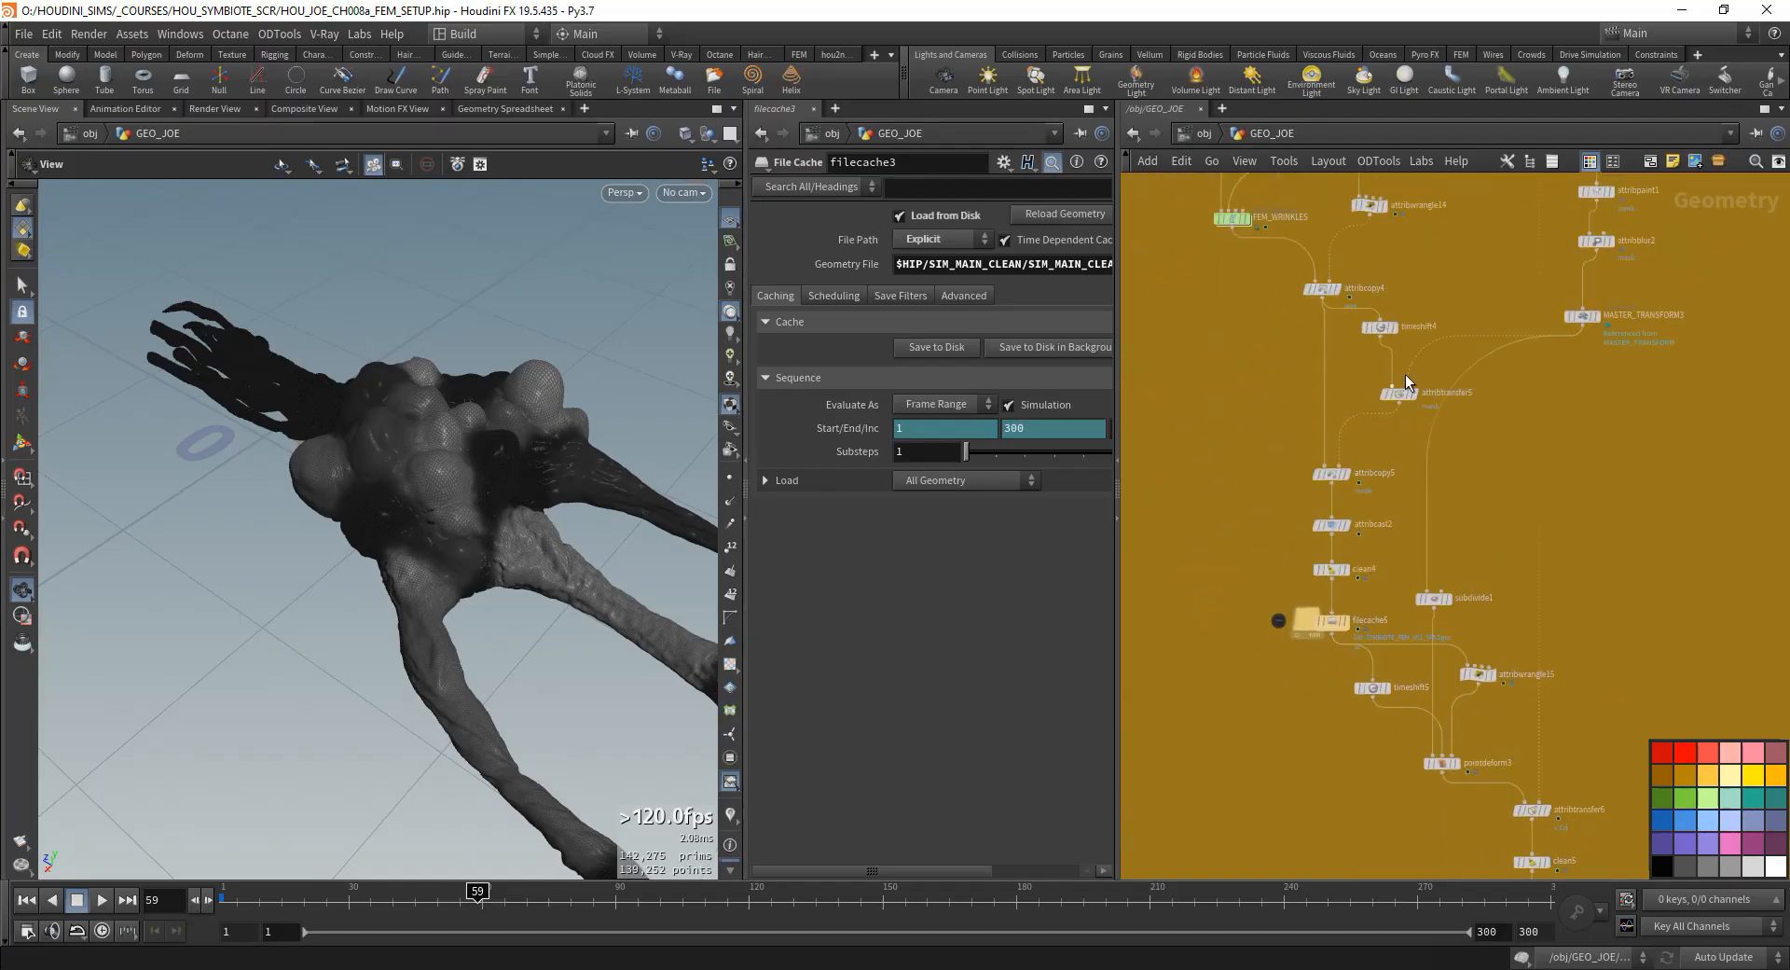
- Examine how attribcopy4, timeshift4, attribtransfer5 and attribcopy5 pass the mask attribute down the FEM chain
scroll(1538, 466, up, 1)
middle_drag(1546, 492, 1433, 573)
scroll(1433, 573, down, 2)
drag(1344, 663, 1471, 673)
scroll(1260, 394, up, 3)
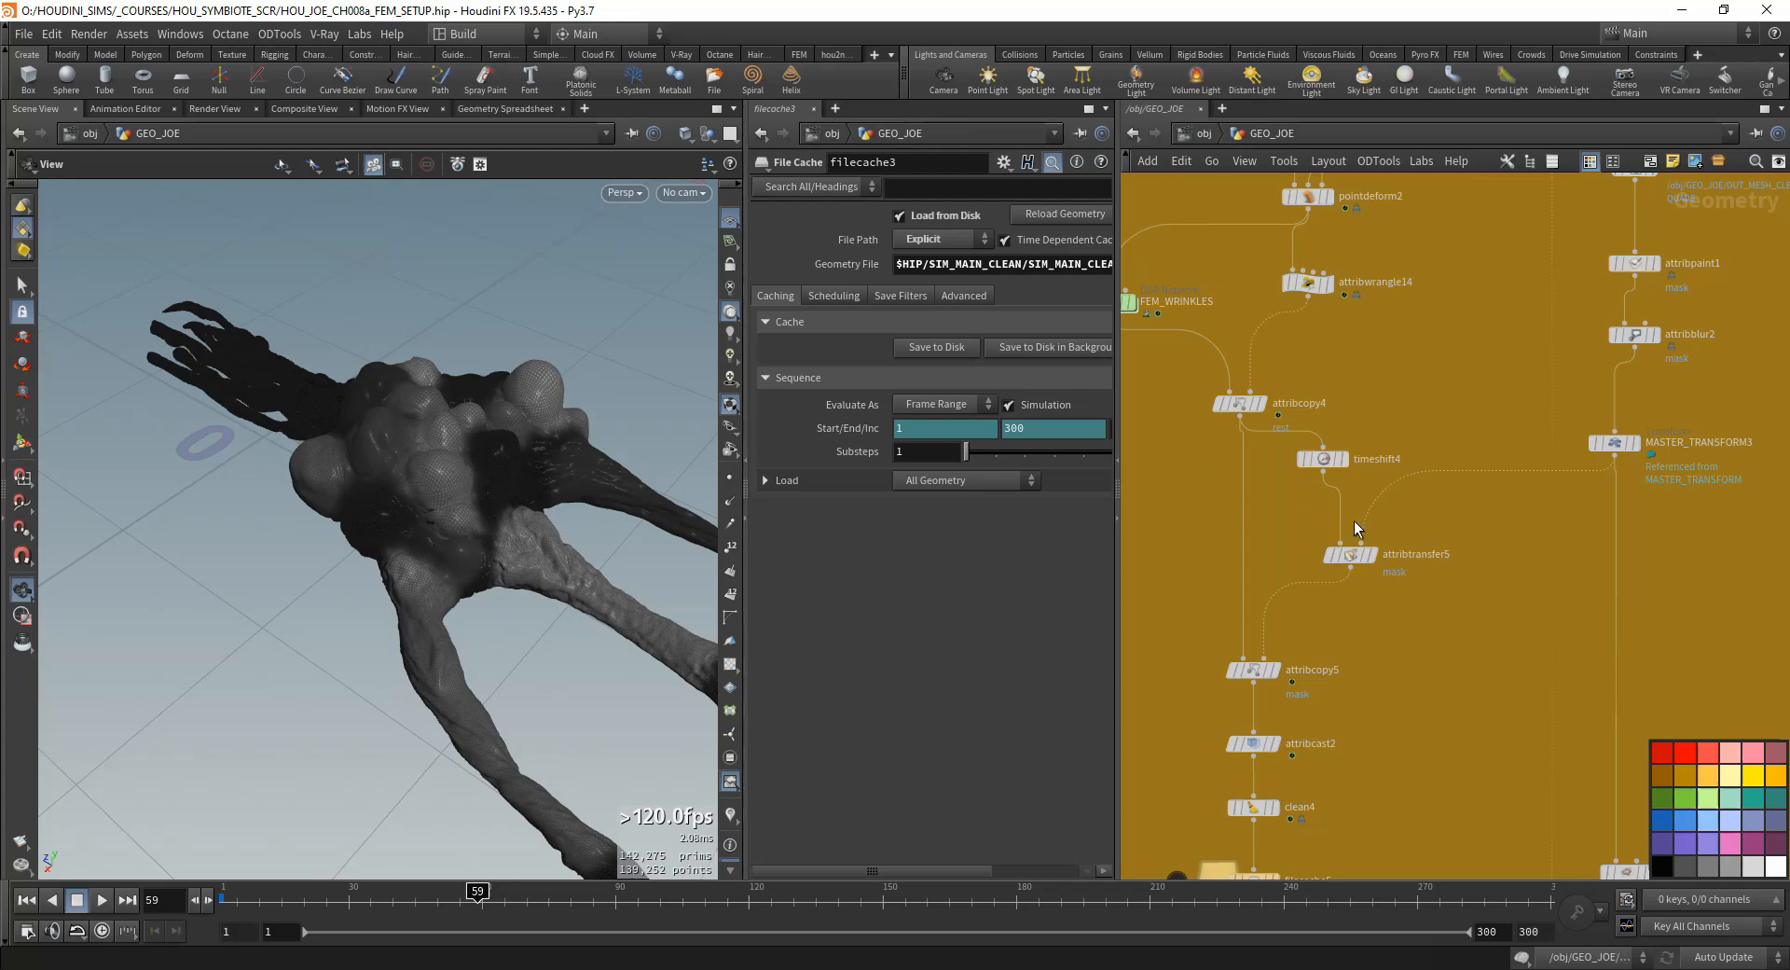
middle_drag(1350, 729, 1378, 651)
middle_drag(1380, 561, 1354, 688)
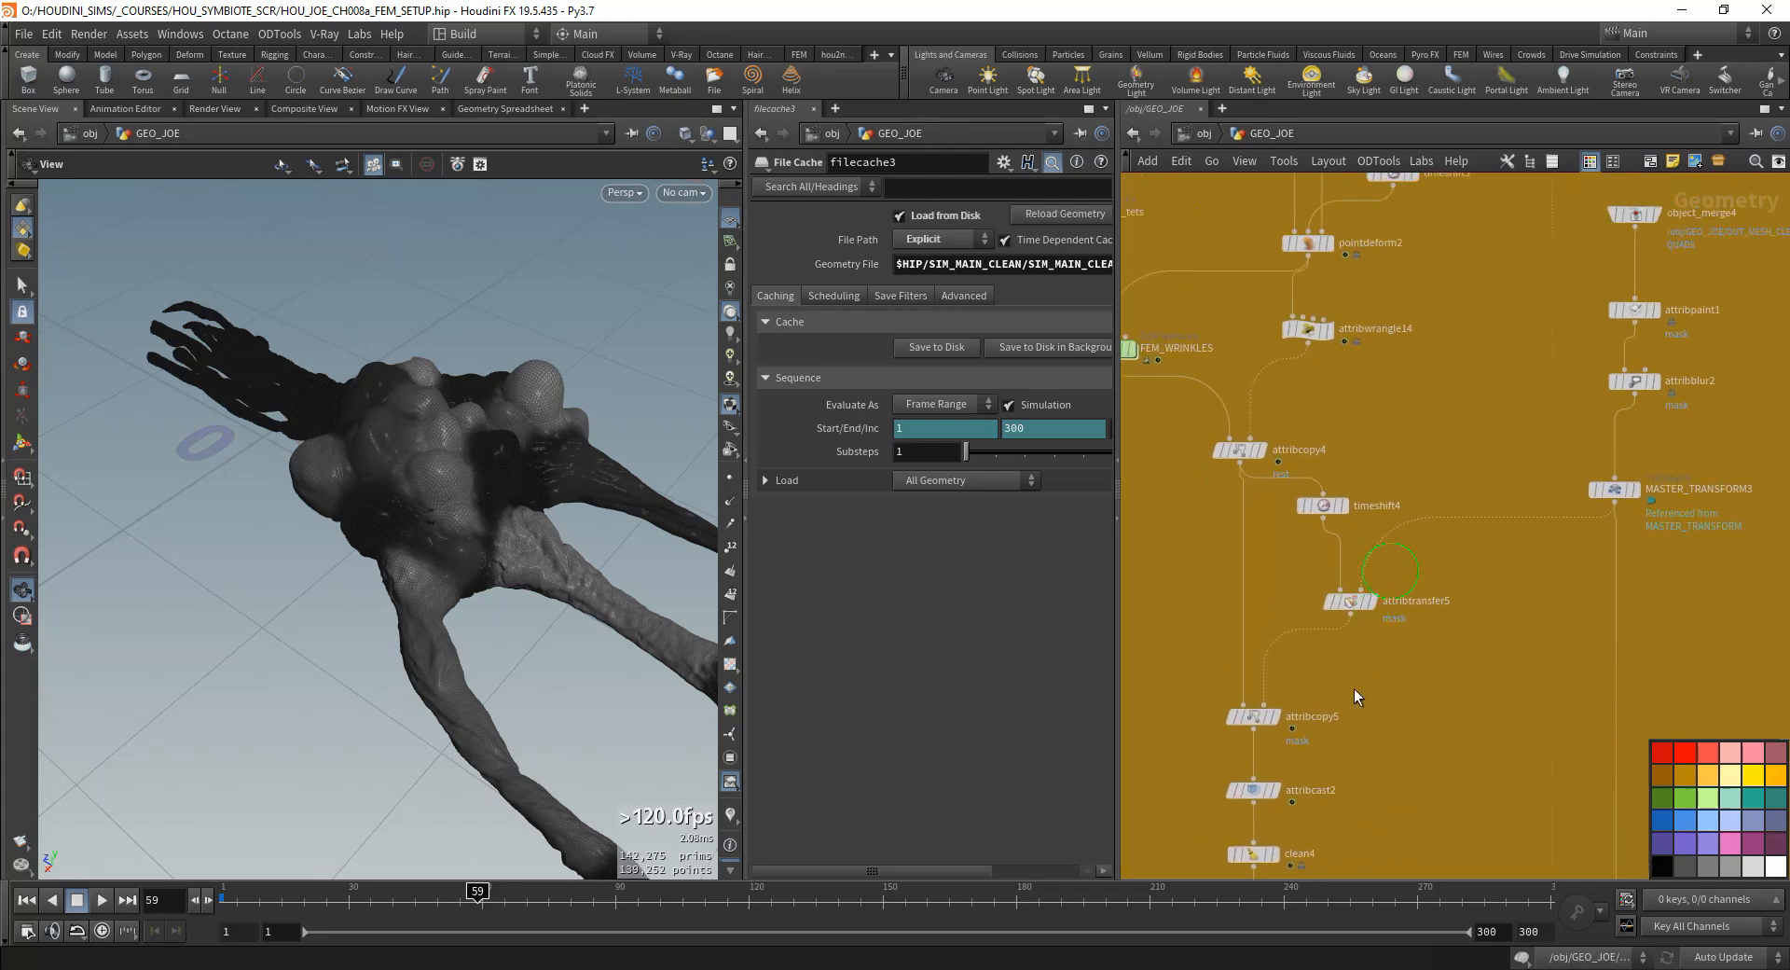
drag(1319, 504, 1333, 502)
scroll(1436, 638, down, 2)
middle_drag(1437, 719, 1411, 523)
right_drag(1412, 523, 1437, 717)
middle_drag(1436, 717, 1400, 523)
- Open the attribwrangle15 parameters and widen the parameter pane so the whole VEXpression line can be read
click(1398, 494)
drag(1049, 339, 713, 347)
drag(1115, 399, 1200, 399)
click(1050, 351)
middle_drag(1424, 613, 1508, 737)
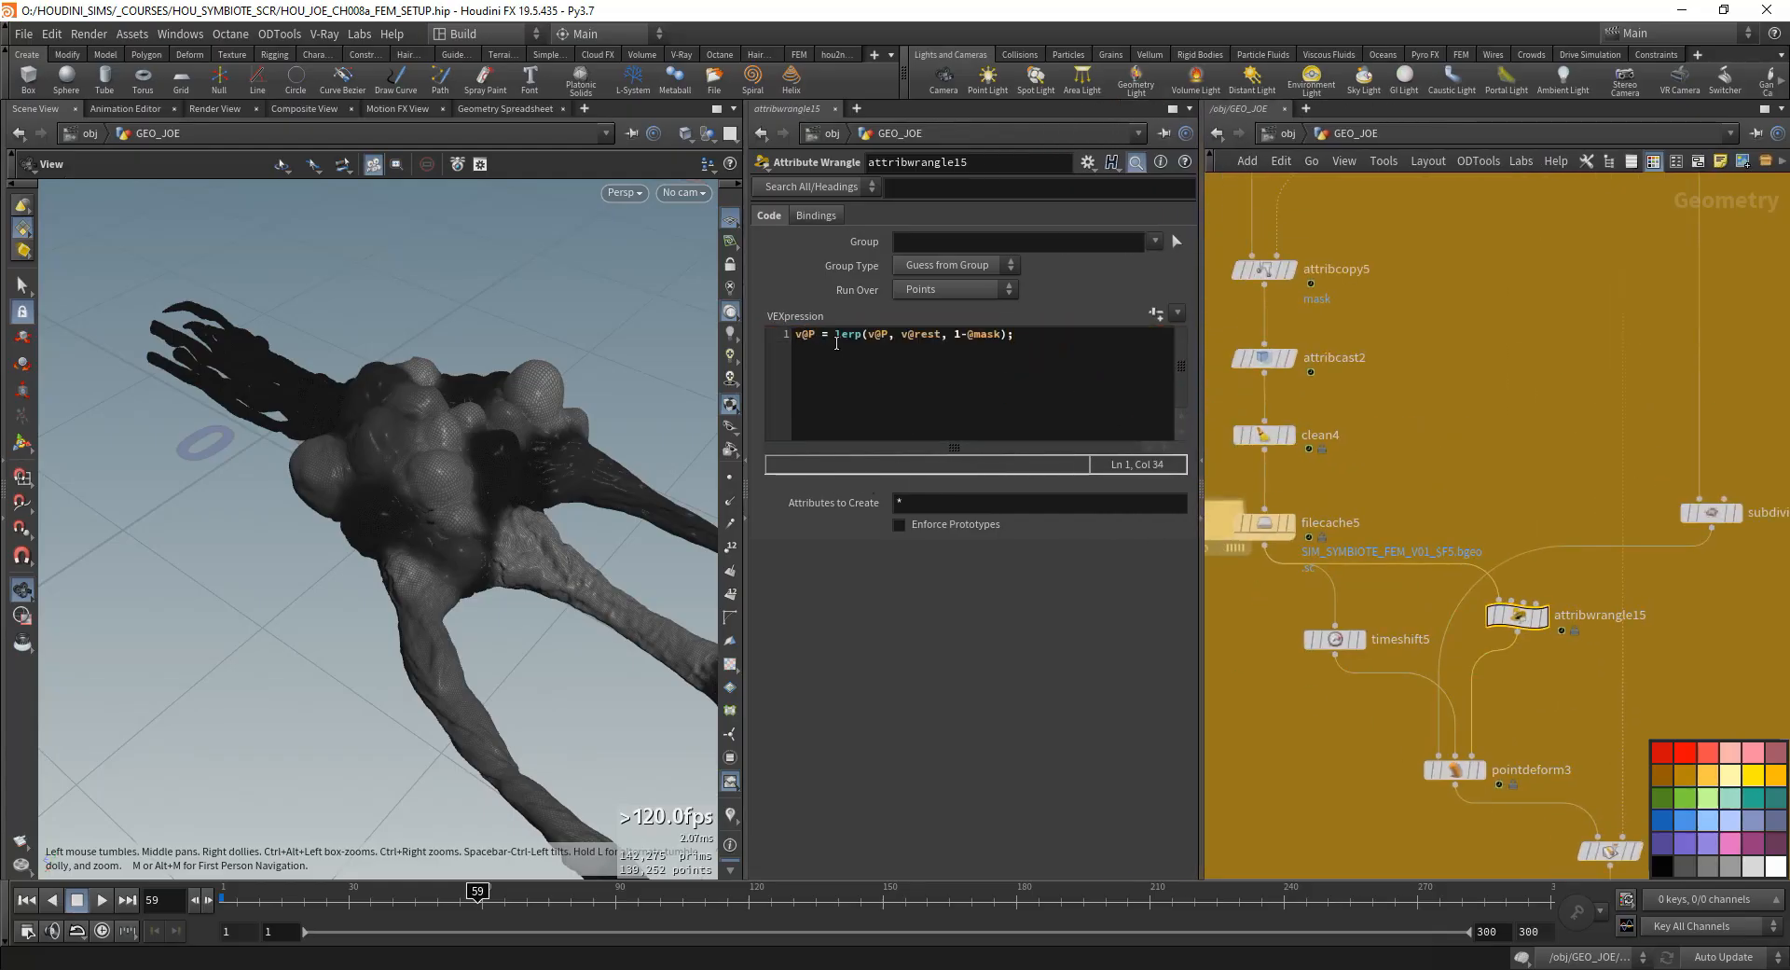
drag(836, 333, 1035, 336)
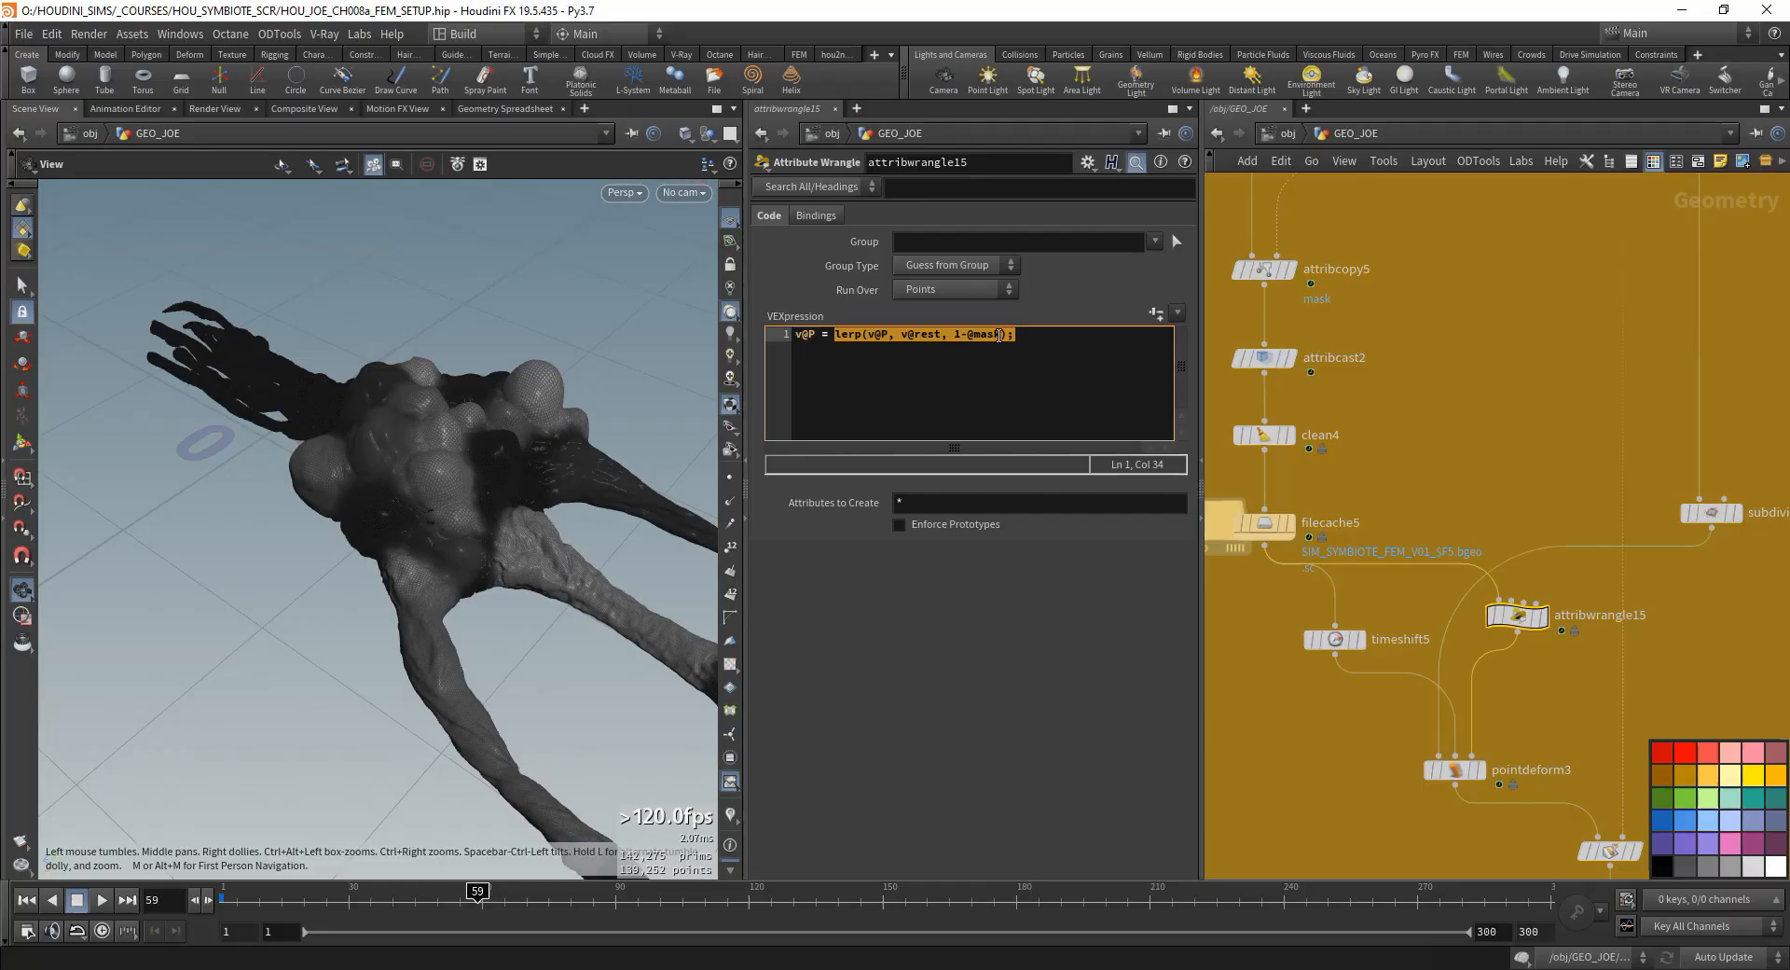
double_click(849, 334)
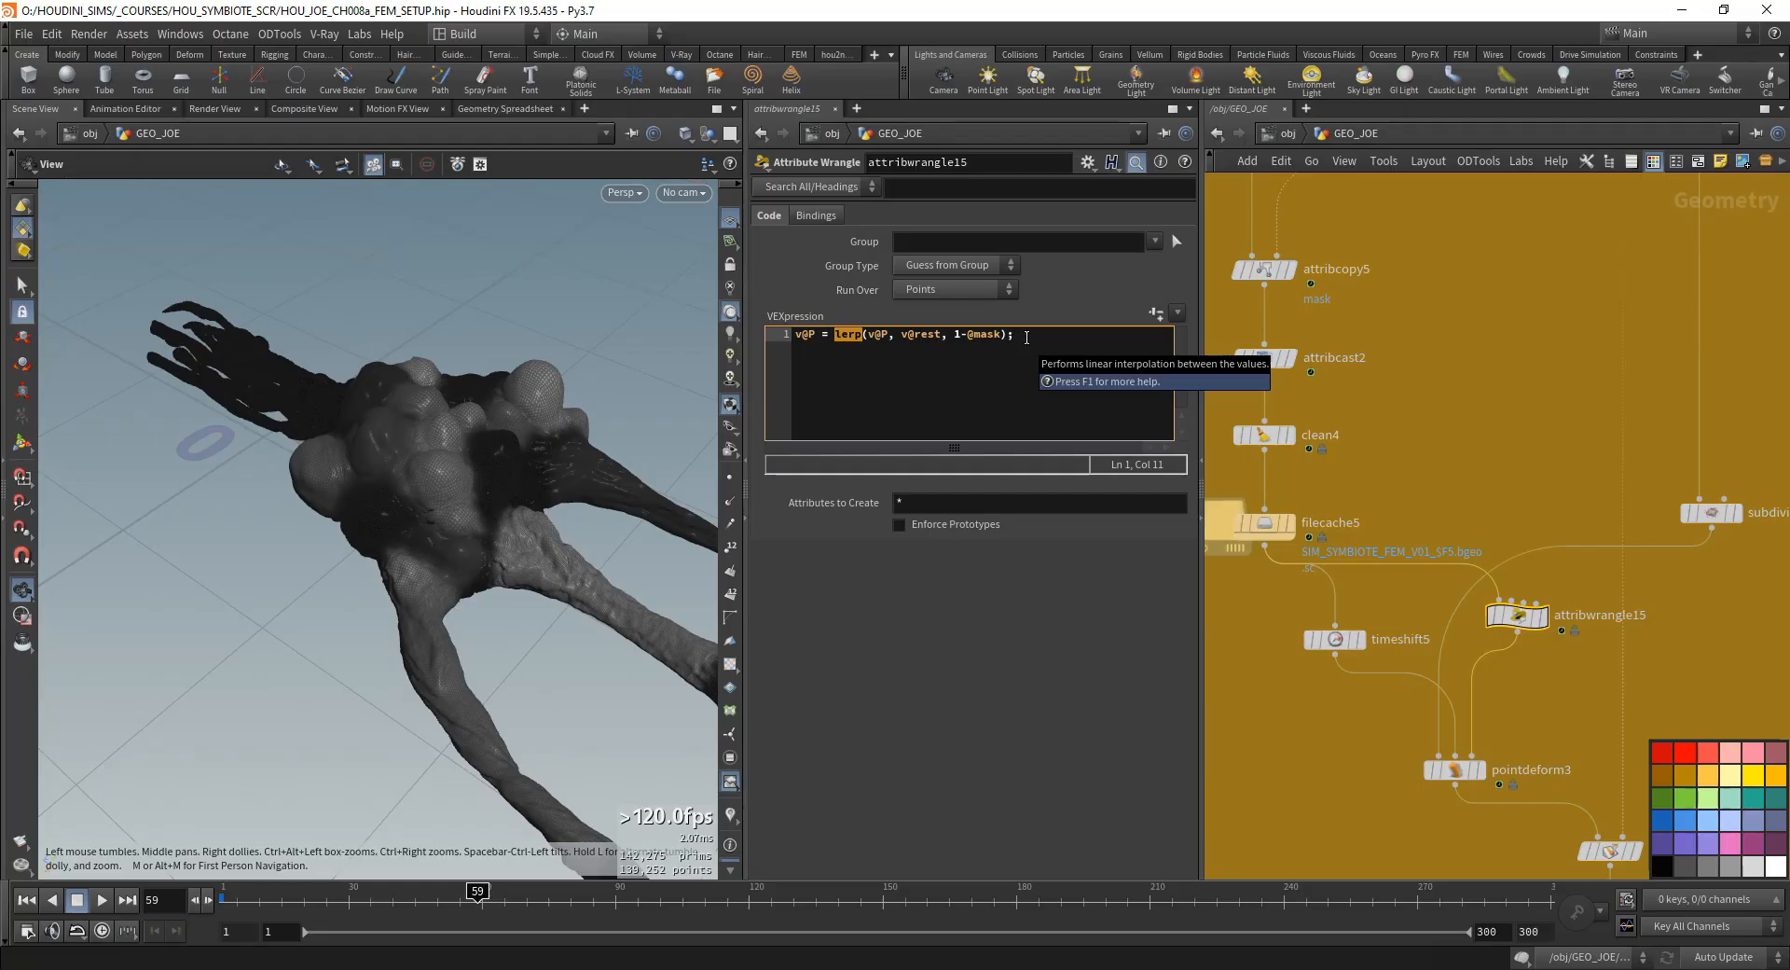
click(1027, 337)
drag(864, 336, 949, 338)
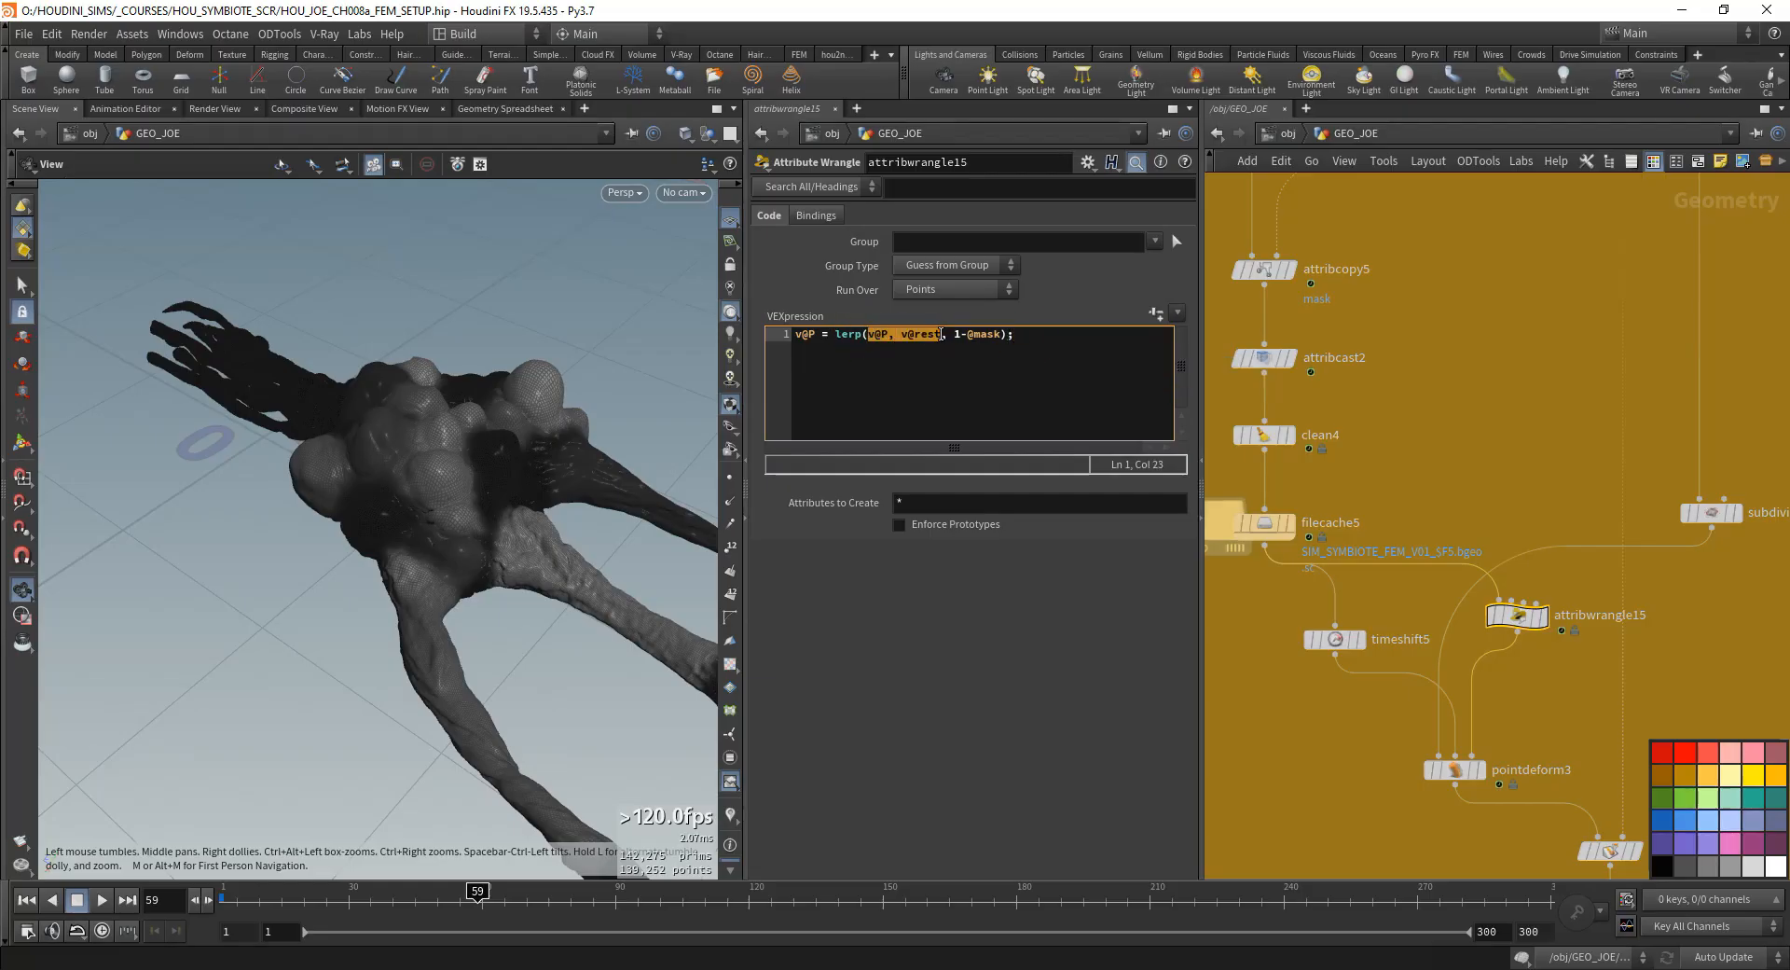
click(866, 337)
drag(942, 334, 863, 333)
click(1040, 332)
drag(1021, 342, 961, 328)
click(999, 332)
- Move attribtransfer5 and timeshift4 further away from the main attribcopy4 to attribcopy5 chain
scroll(1447, 514, down, 4)
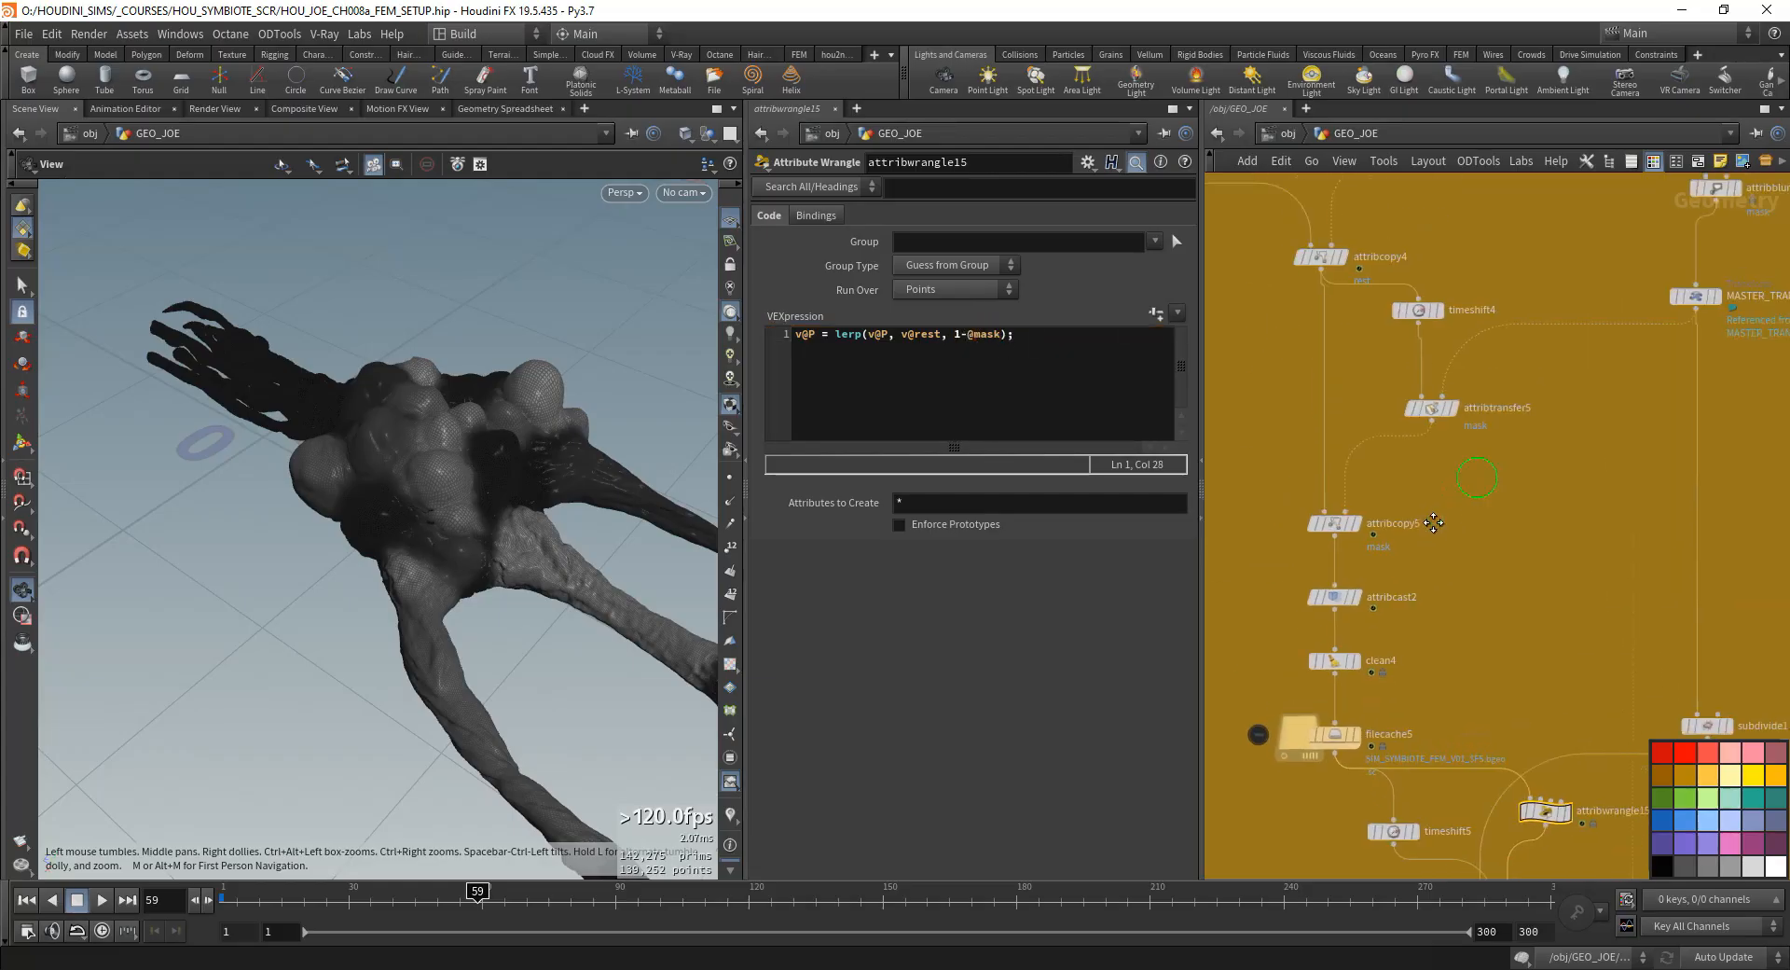
drag(1390, 338, 1388, 337)
drag(1411, 374, 1441, 419)
click(1455, 492)
drag(1457, 492, 1491, 491)
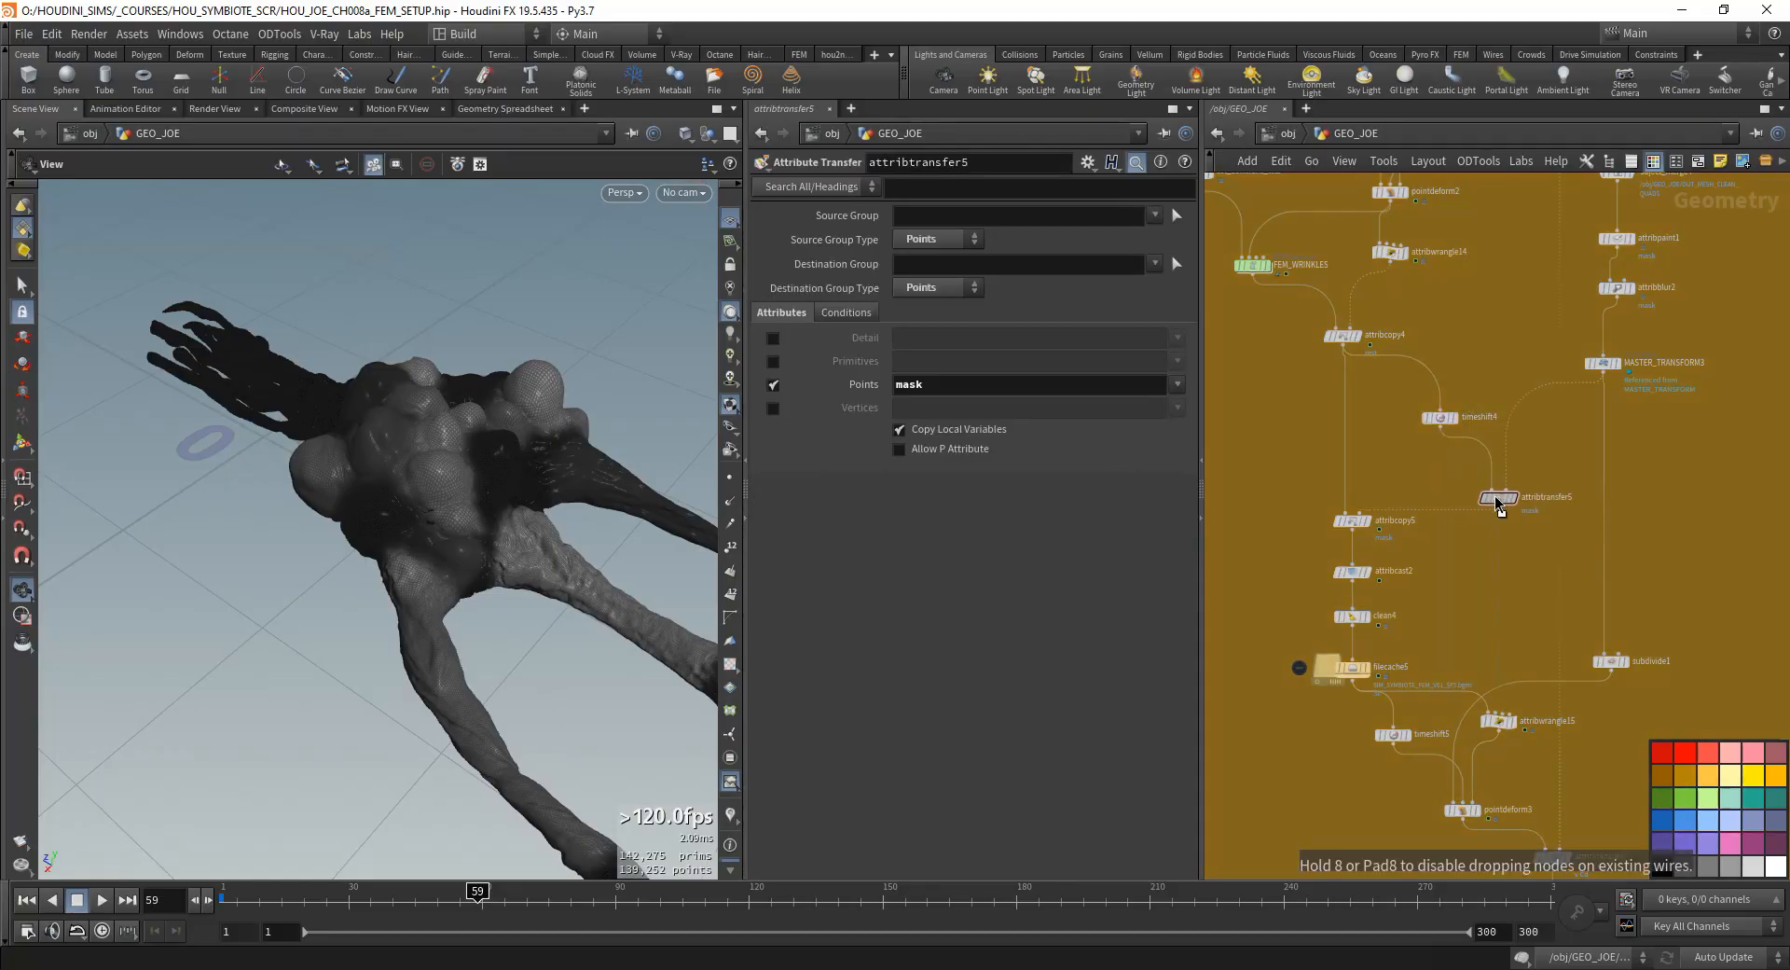
drag(1437, 420, 1442, 422)
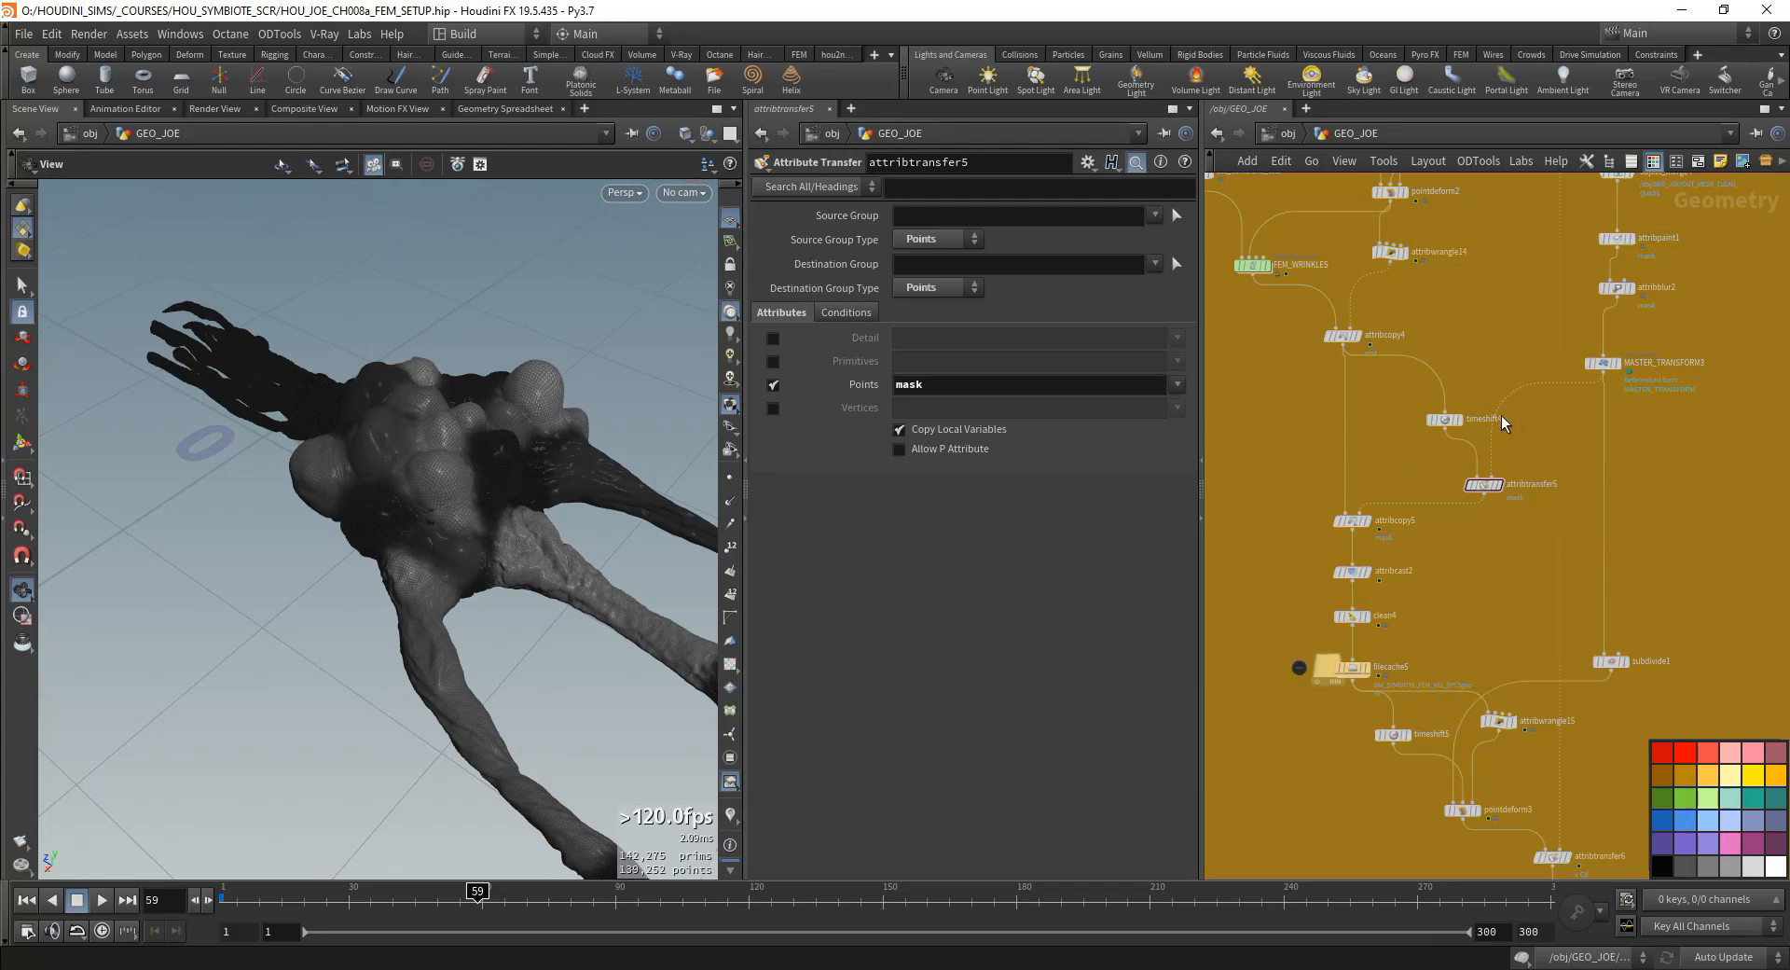
- Review the mask setup by inspecting the parameters of attribpaint1, filecache5 and attribcopy5
scroll(1478, 410, up, 2)
middle_drag(1382, 591, 1398, 615)
middle_drag(1482, 771, 1458, 724)
middle_drag(1335, 510, 1432, 641)
scroll(1433, 642, down, 1)
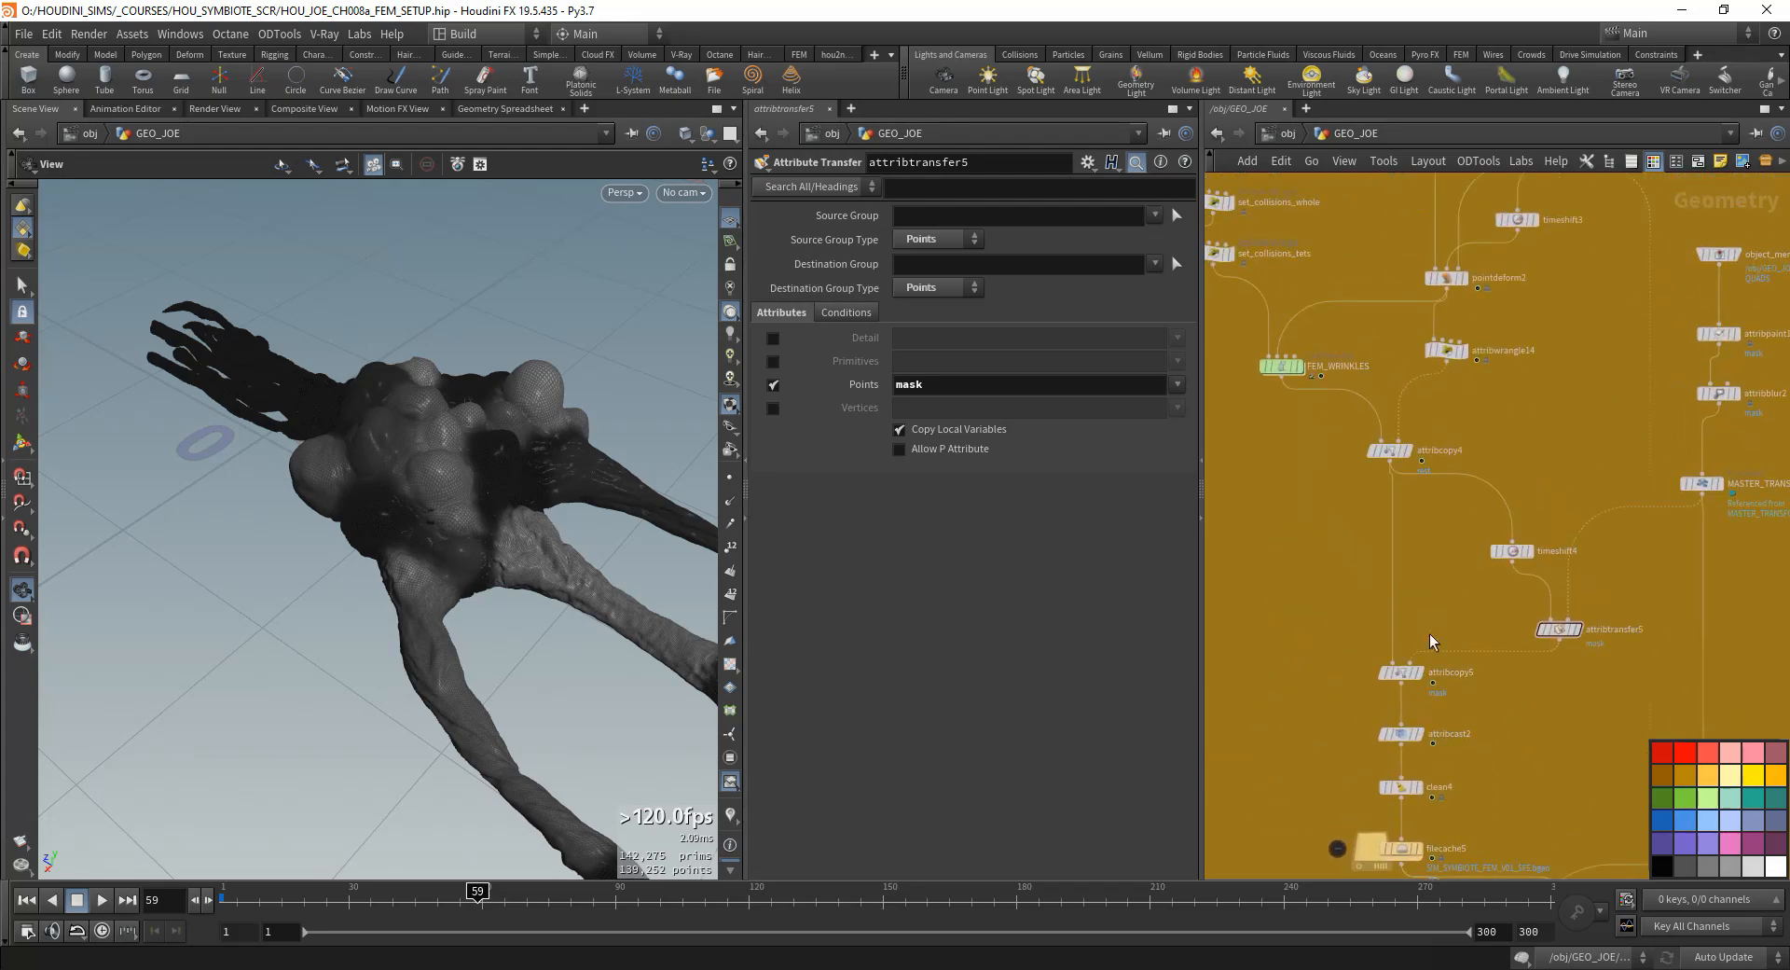
middle_drag(1485, 741, 1431, 631)
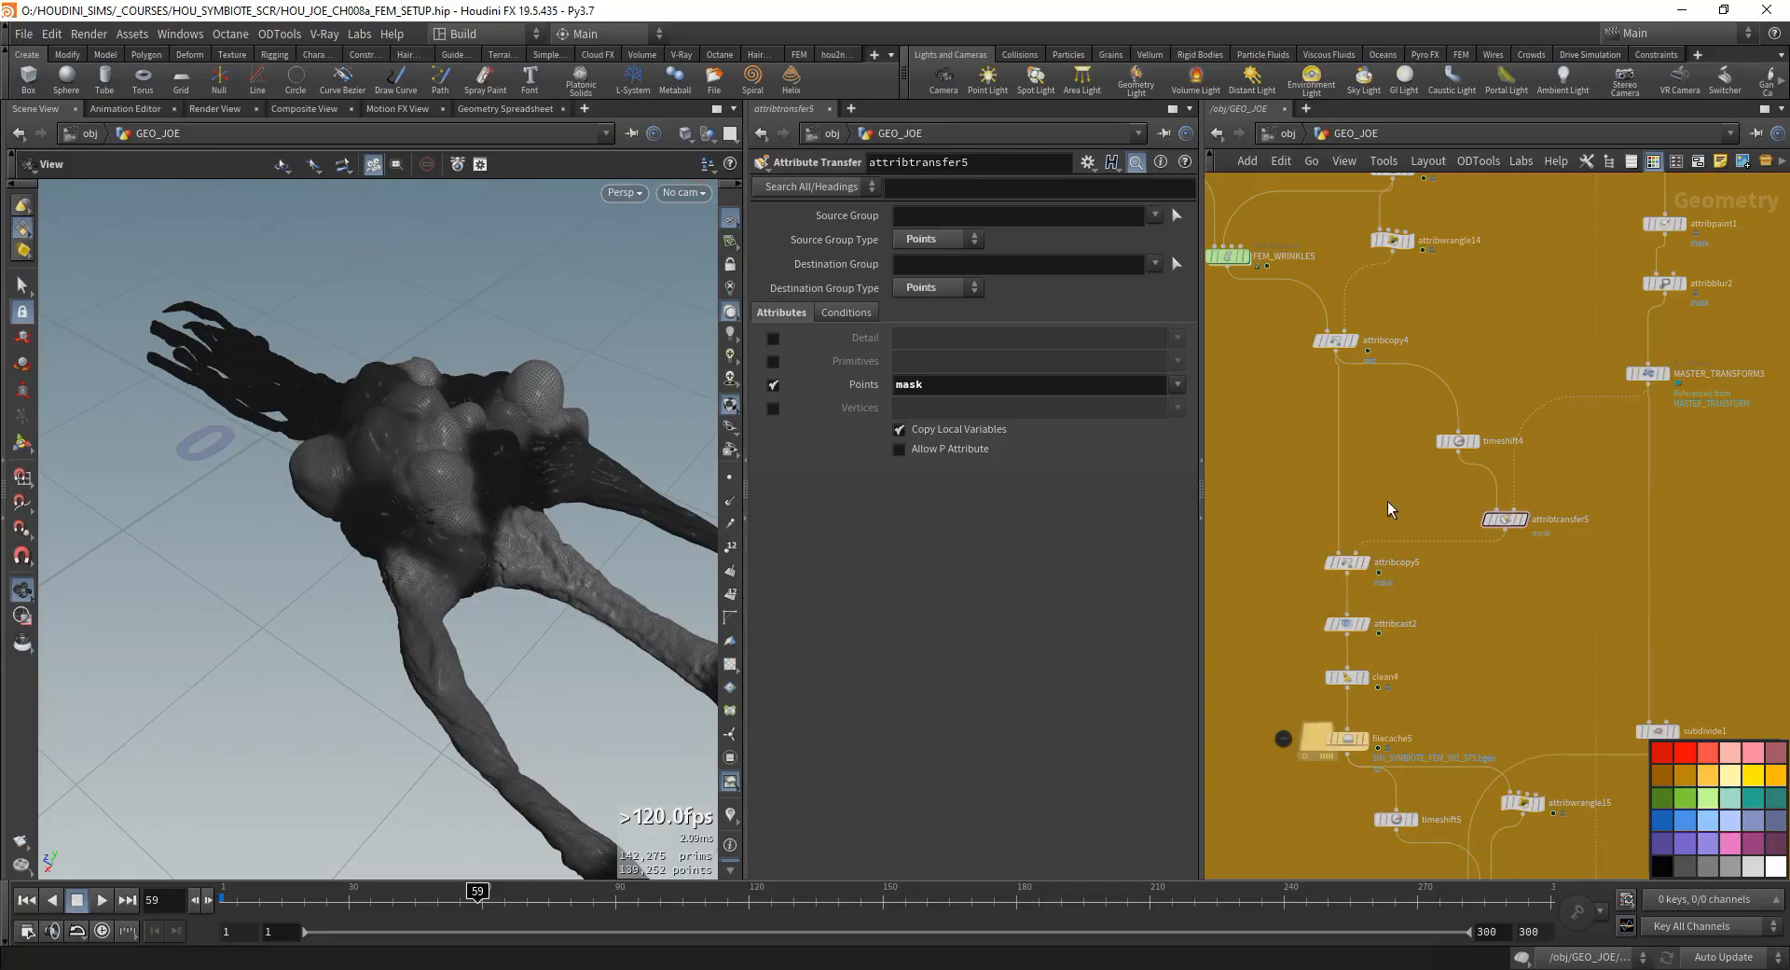
middle_drag(1482, 593, 1347, 783)
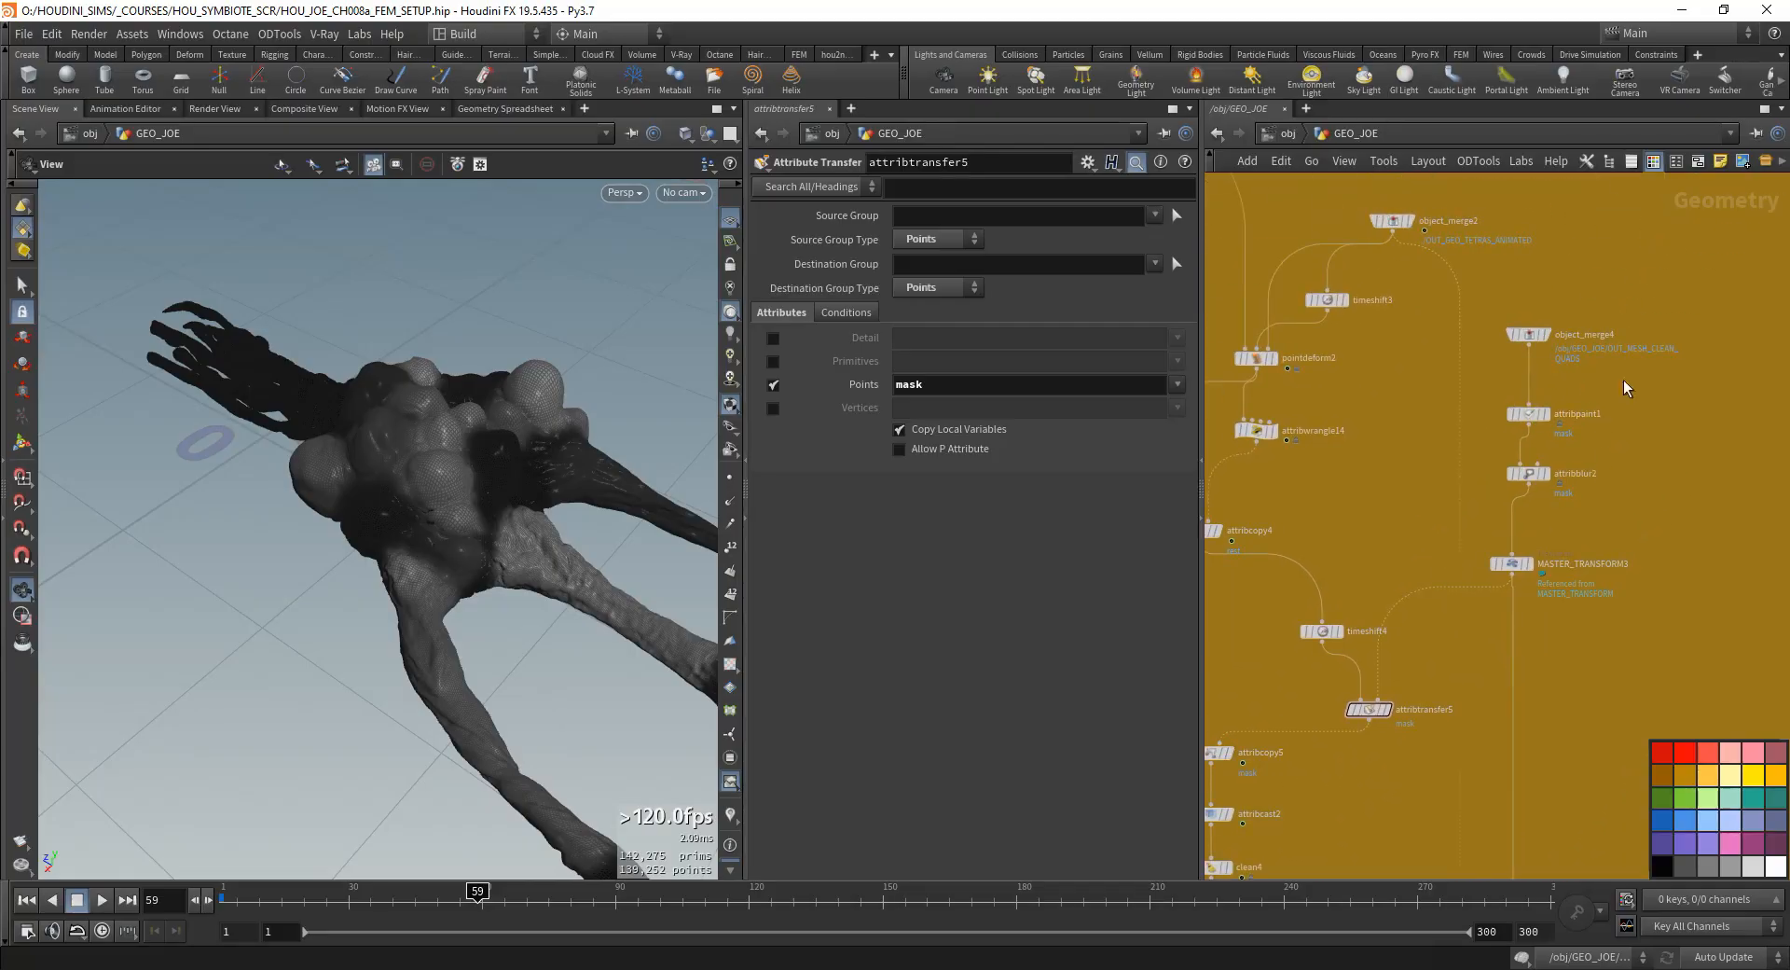
click(1529, 413)
middle_drag(1398, 593, 1534, 472)
middle_drag(1362, 676, 1442, 584)
middle_drag(1467, 670, 1398, 695)
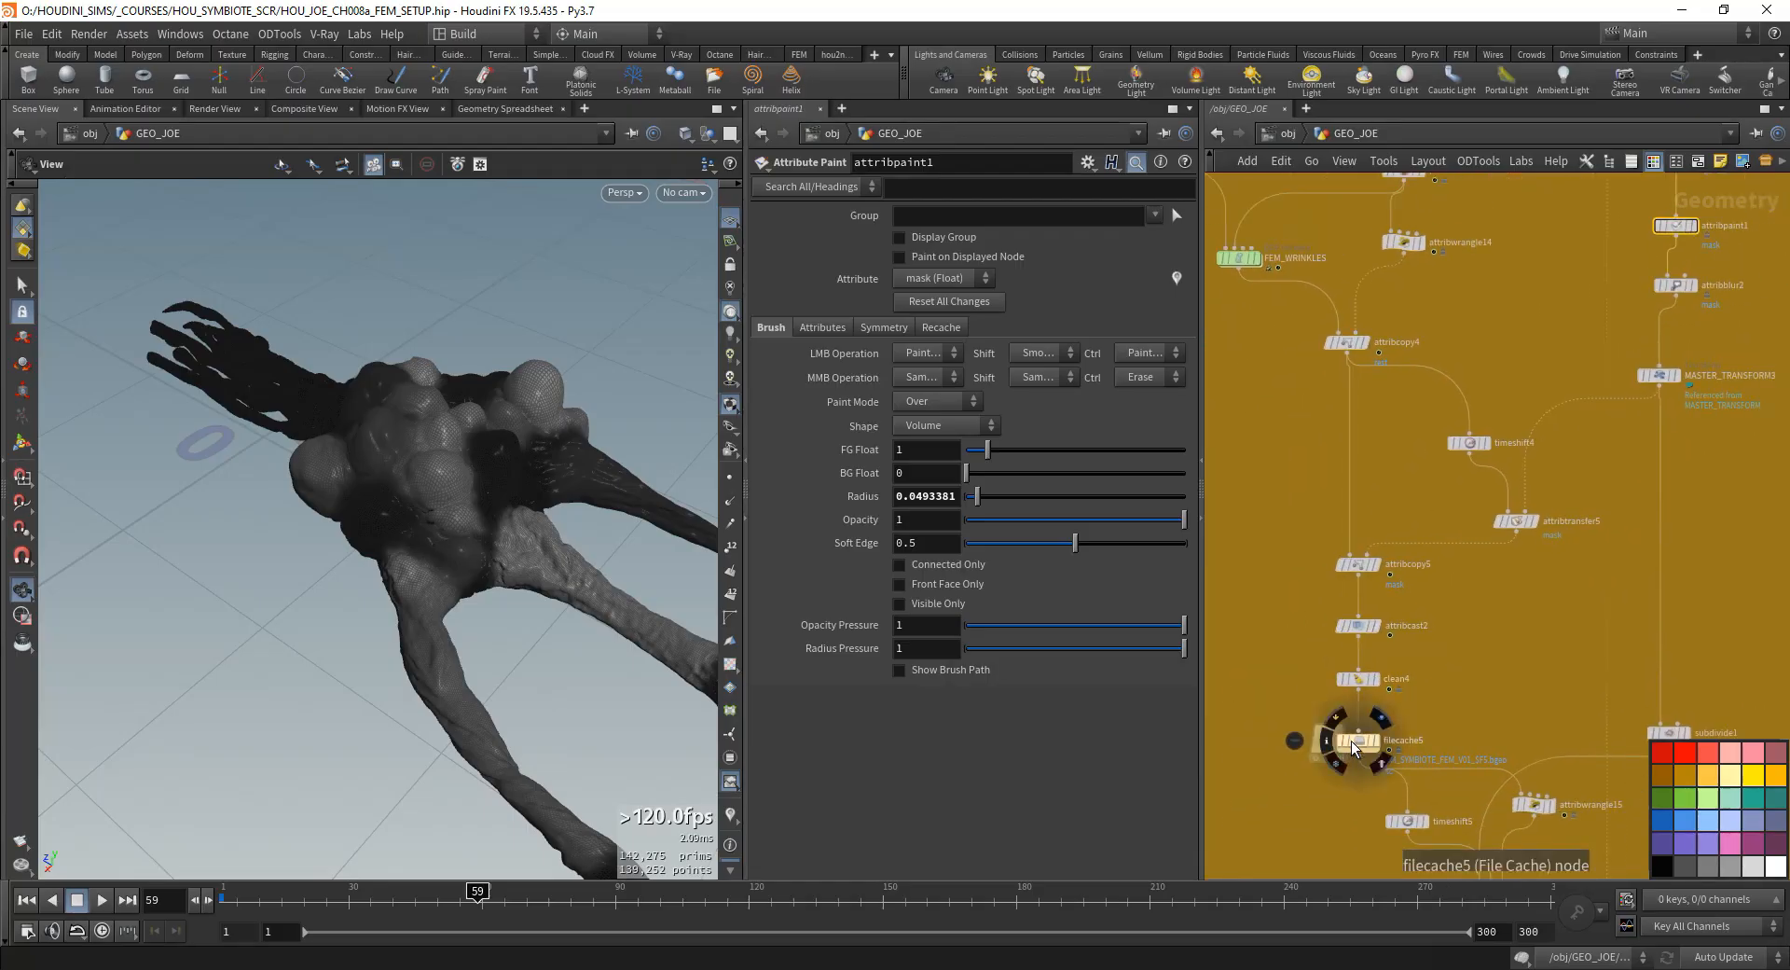
click(1356, 743)
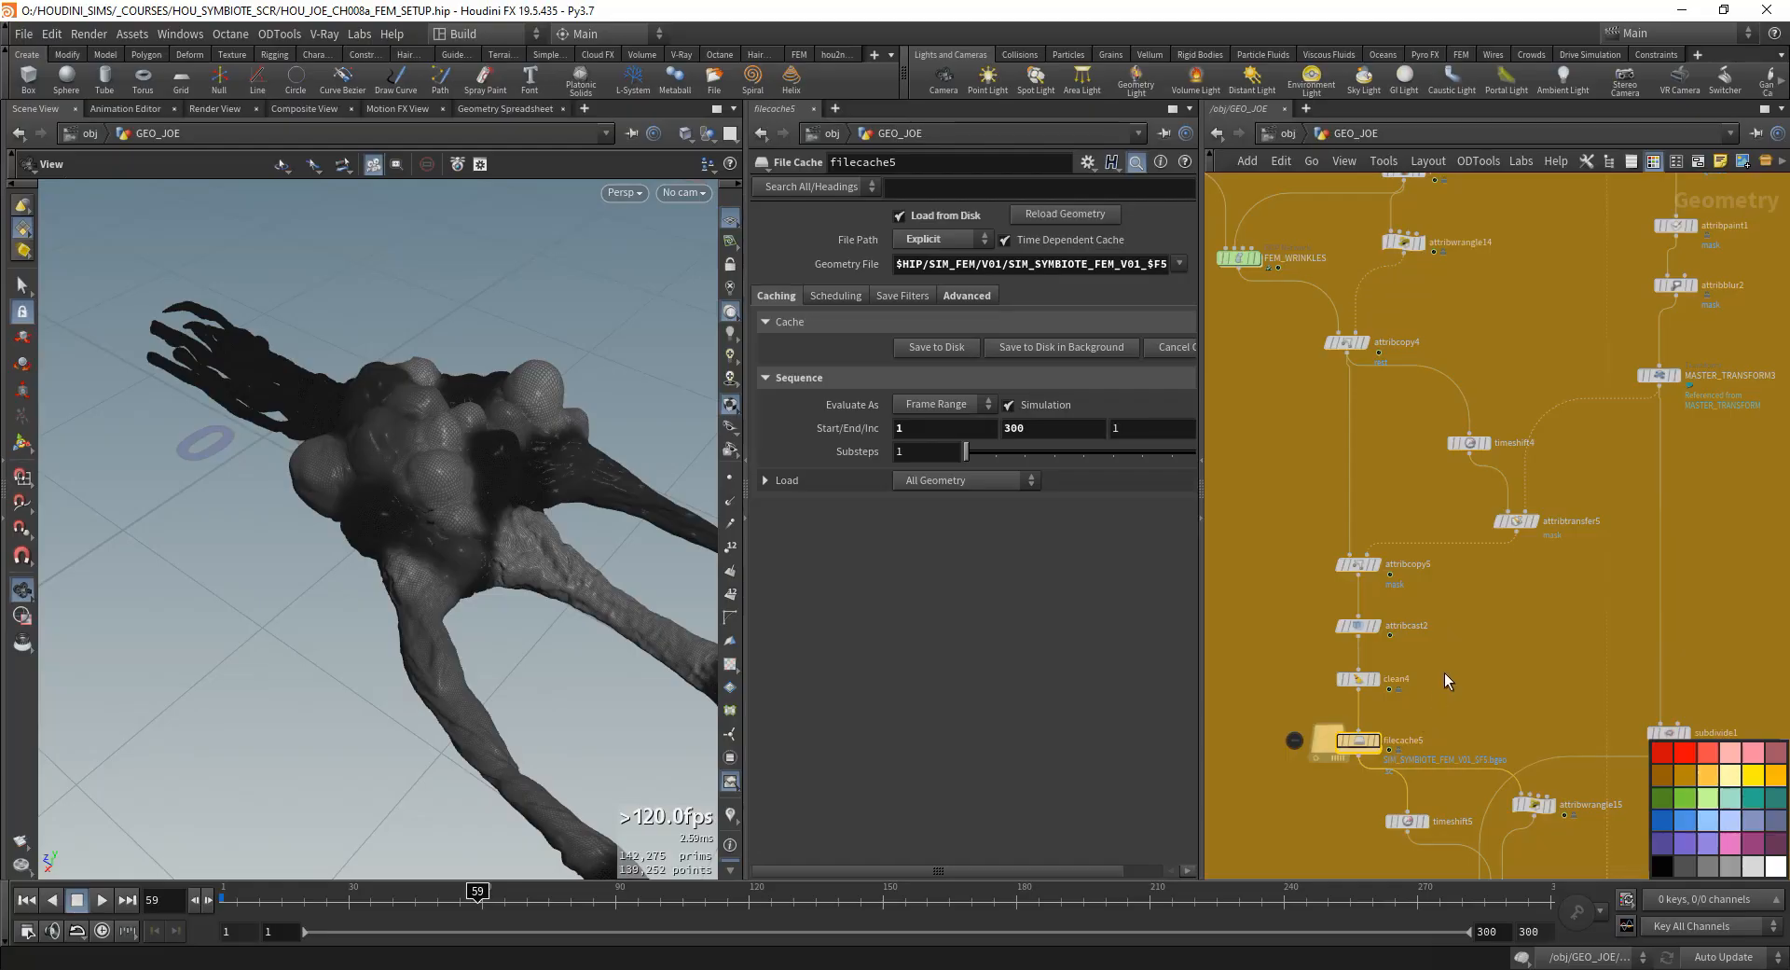
click(1359, 563)
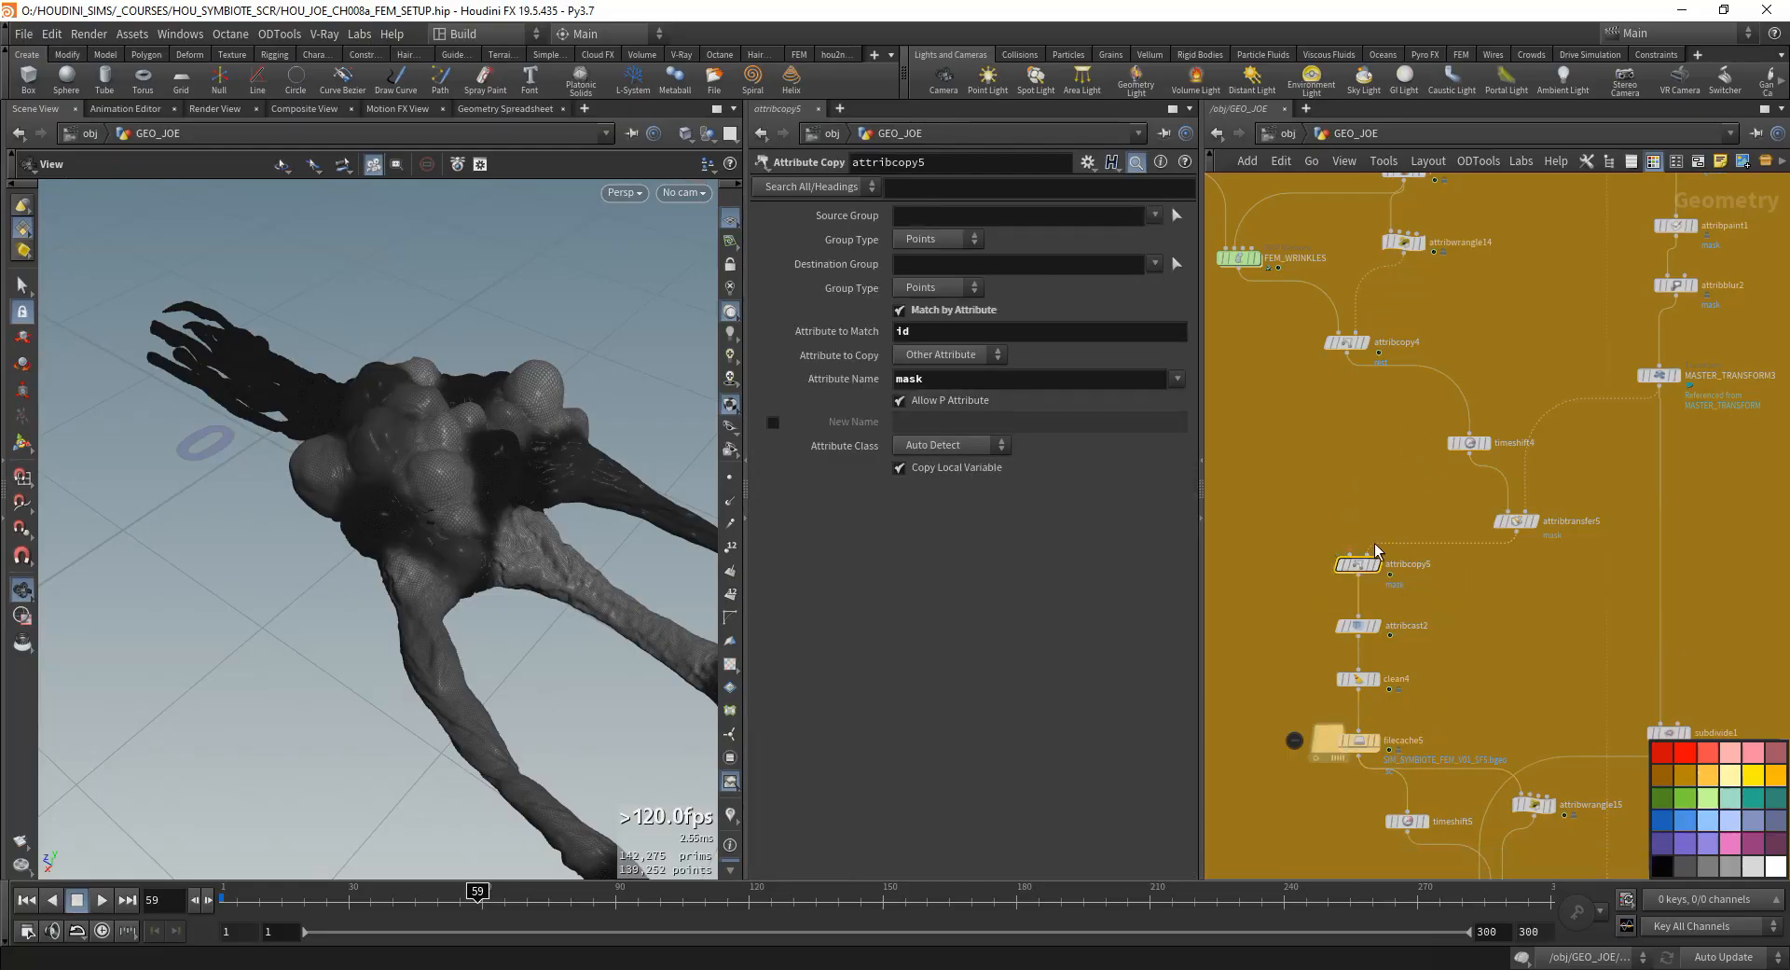
key(y)
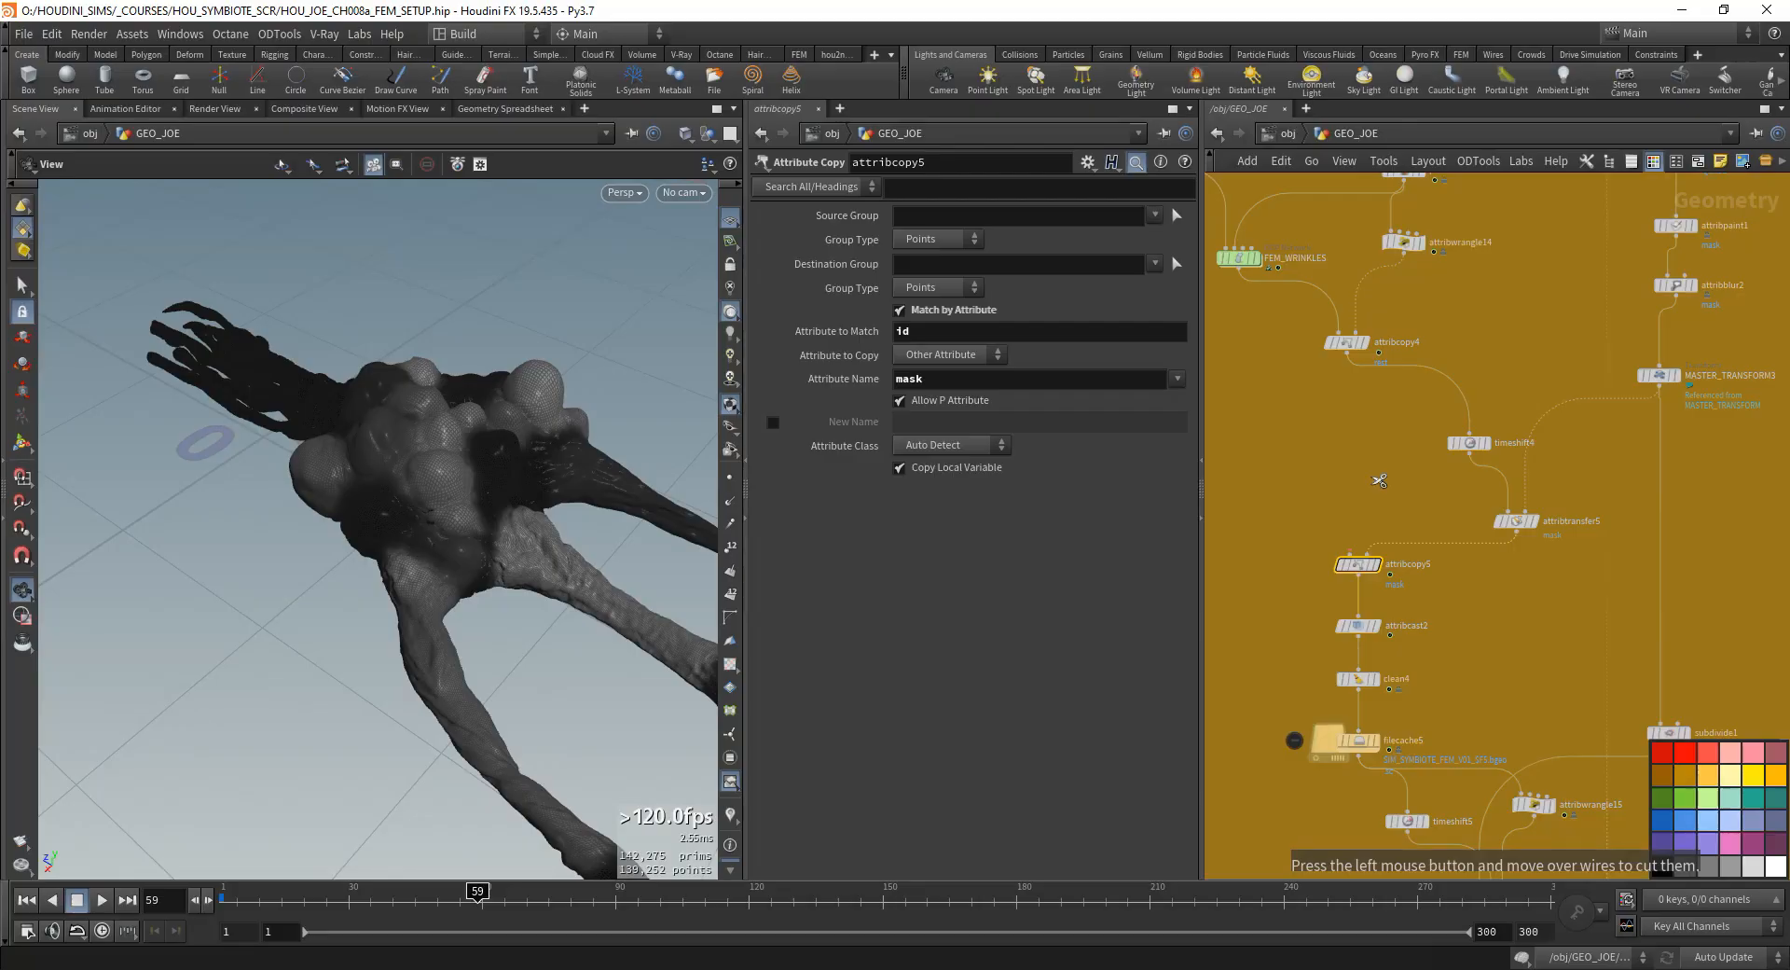
drag(1546, 284, 1419, 406)
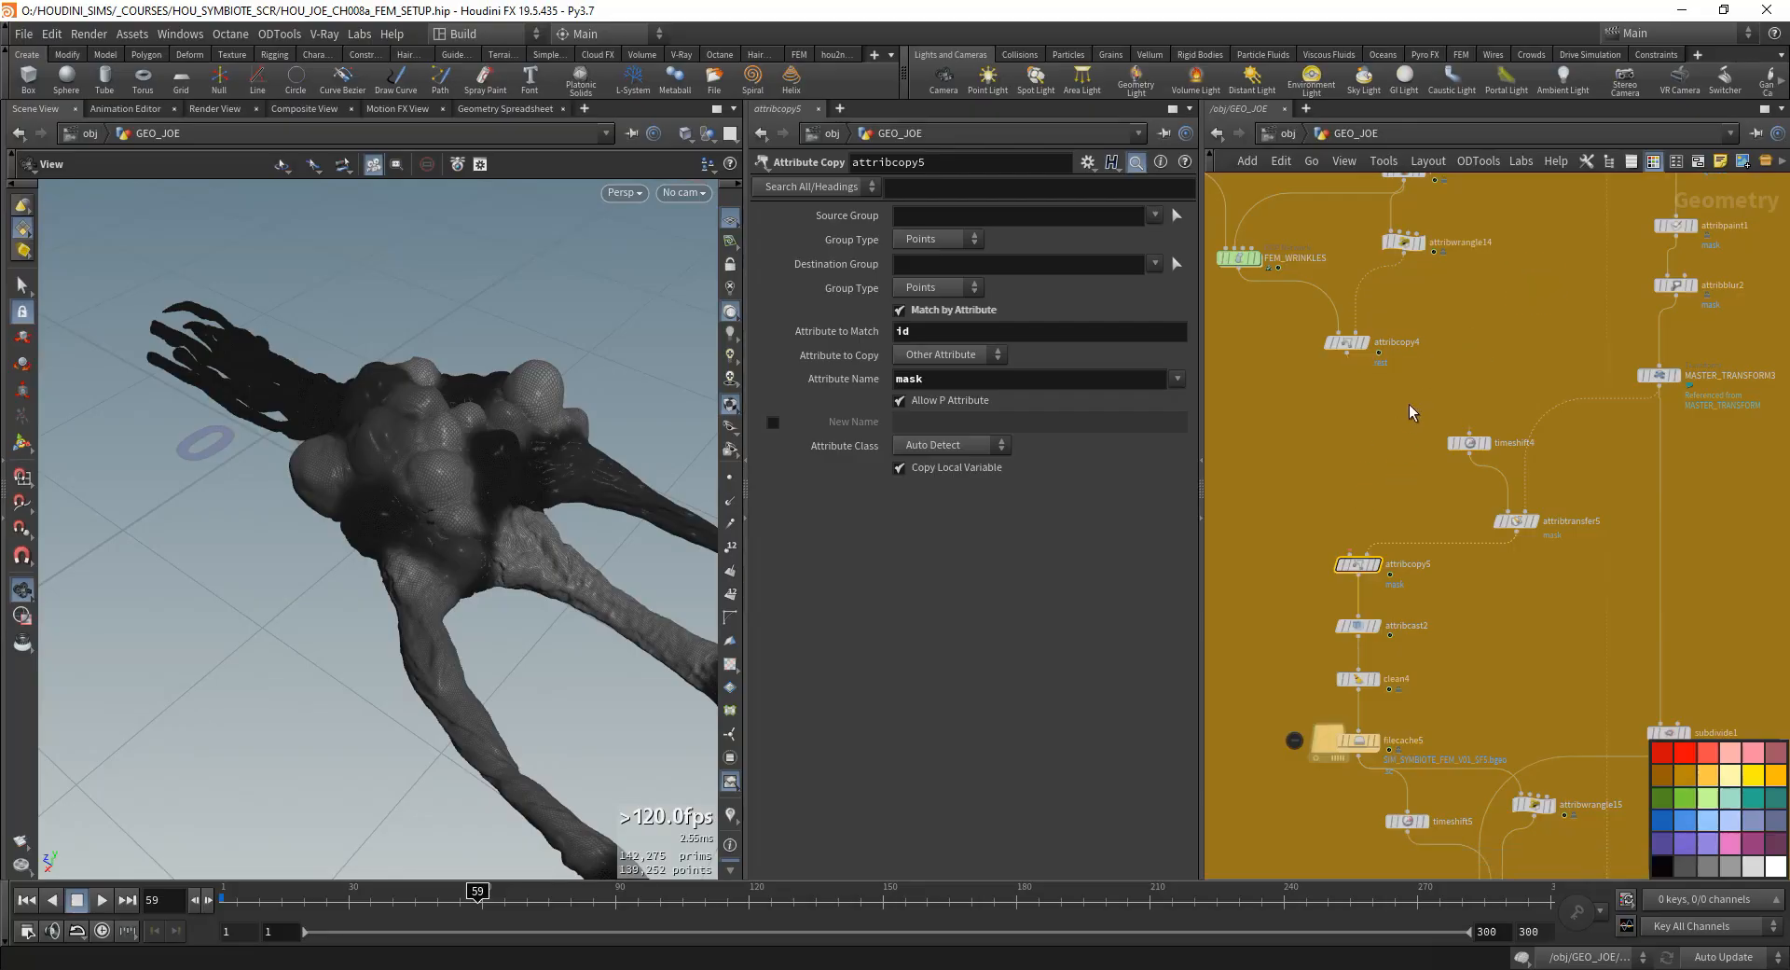
key(ctrl+z)
- Take attribcopy5 out of the main chain and move attribcast2, clean4 and filecache5 up beneath attribcopy4
drag(1358, 565, 1349, 498)
drag(1340, 378, 1343, 371)
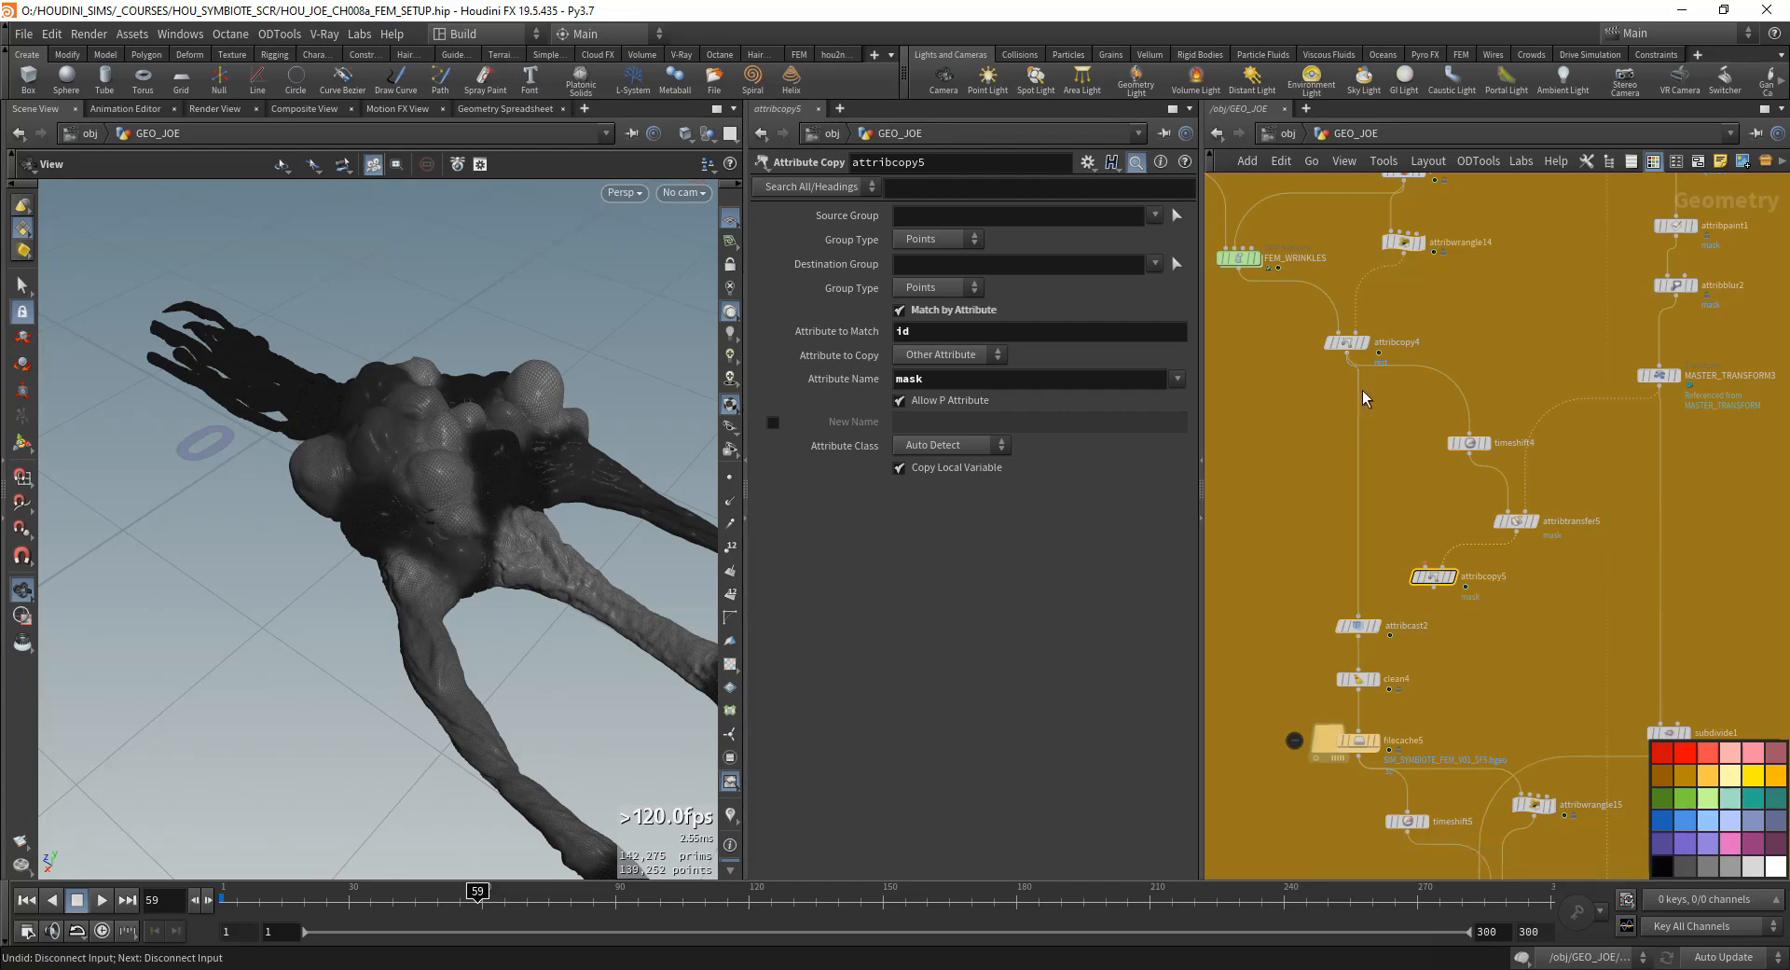
drag(1287, 718, 1389, 550)
drag(1360, 627, 1329, 437)
drag(1362, 746, 1460, 585)
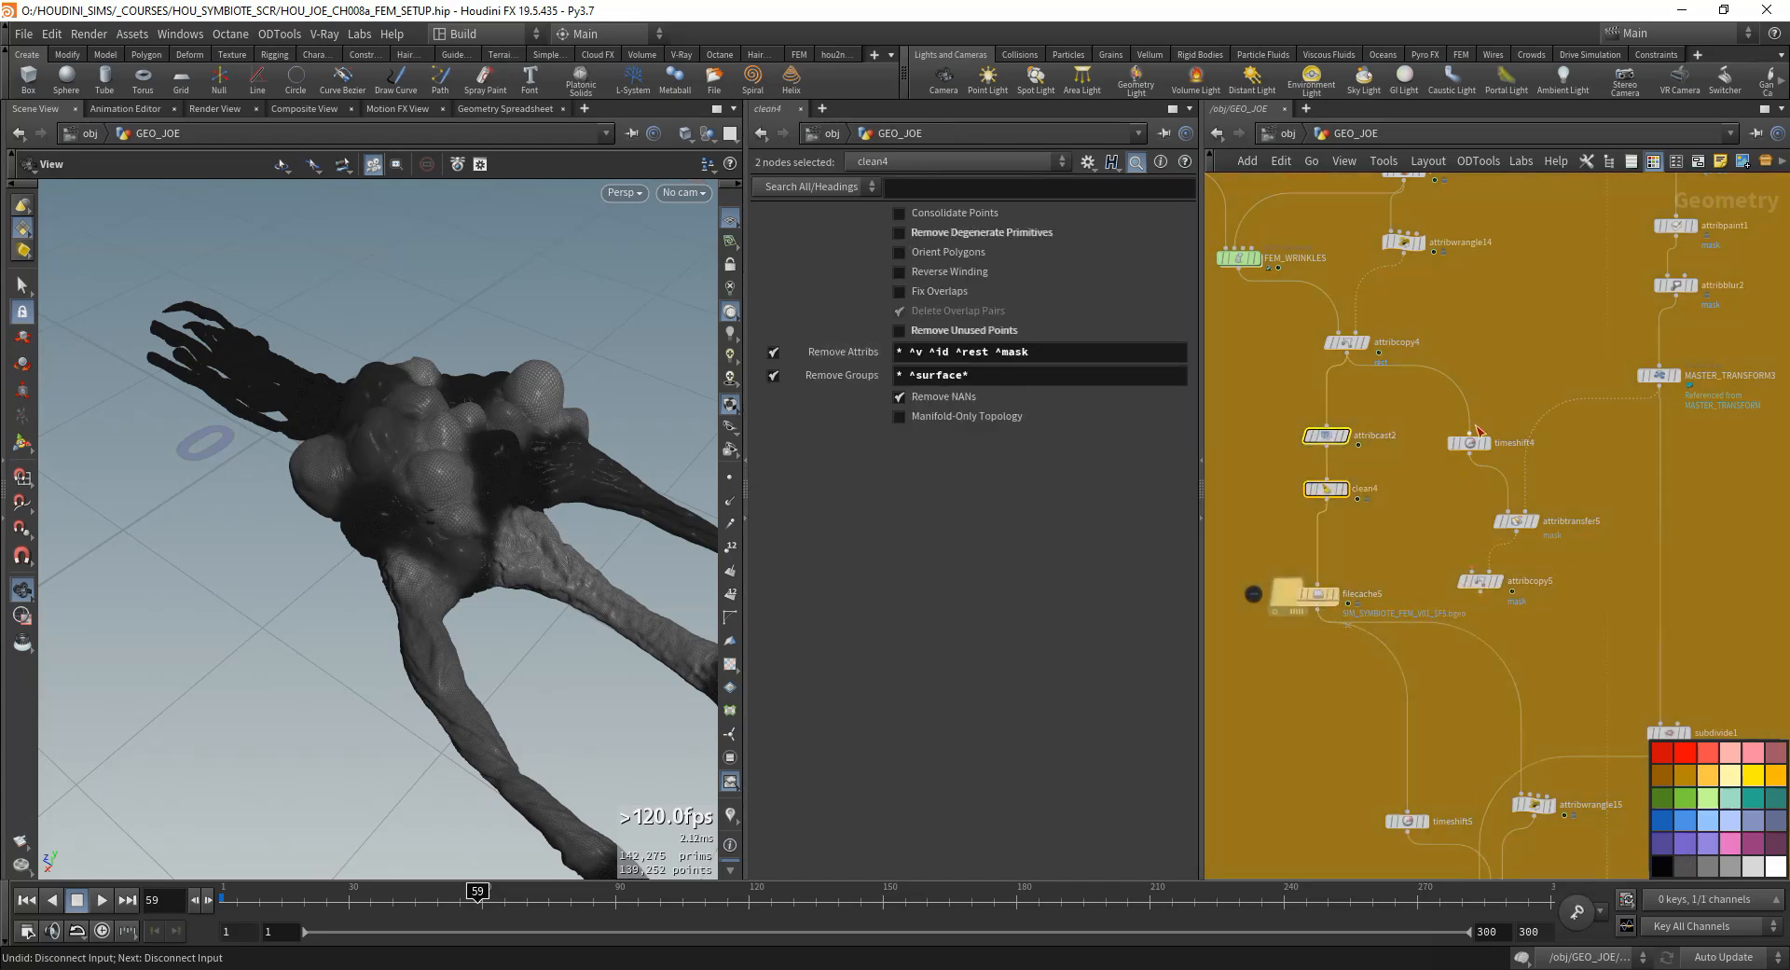
- Connect the filecache5 output to timeshift4 and to the first input of attribcopy5
drag(1470, 434, 1317, 611)
drag(1472, 571, 1317, 611)
click(1300, 596)
key(h)
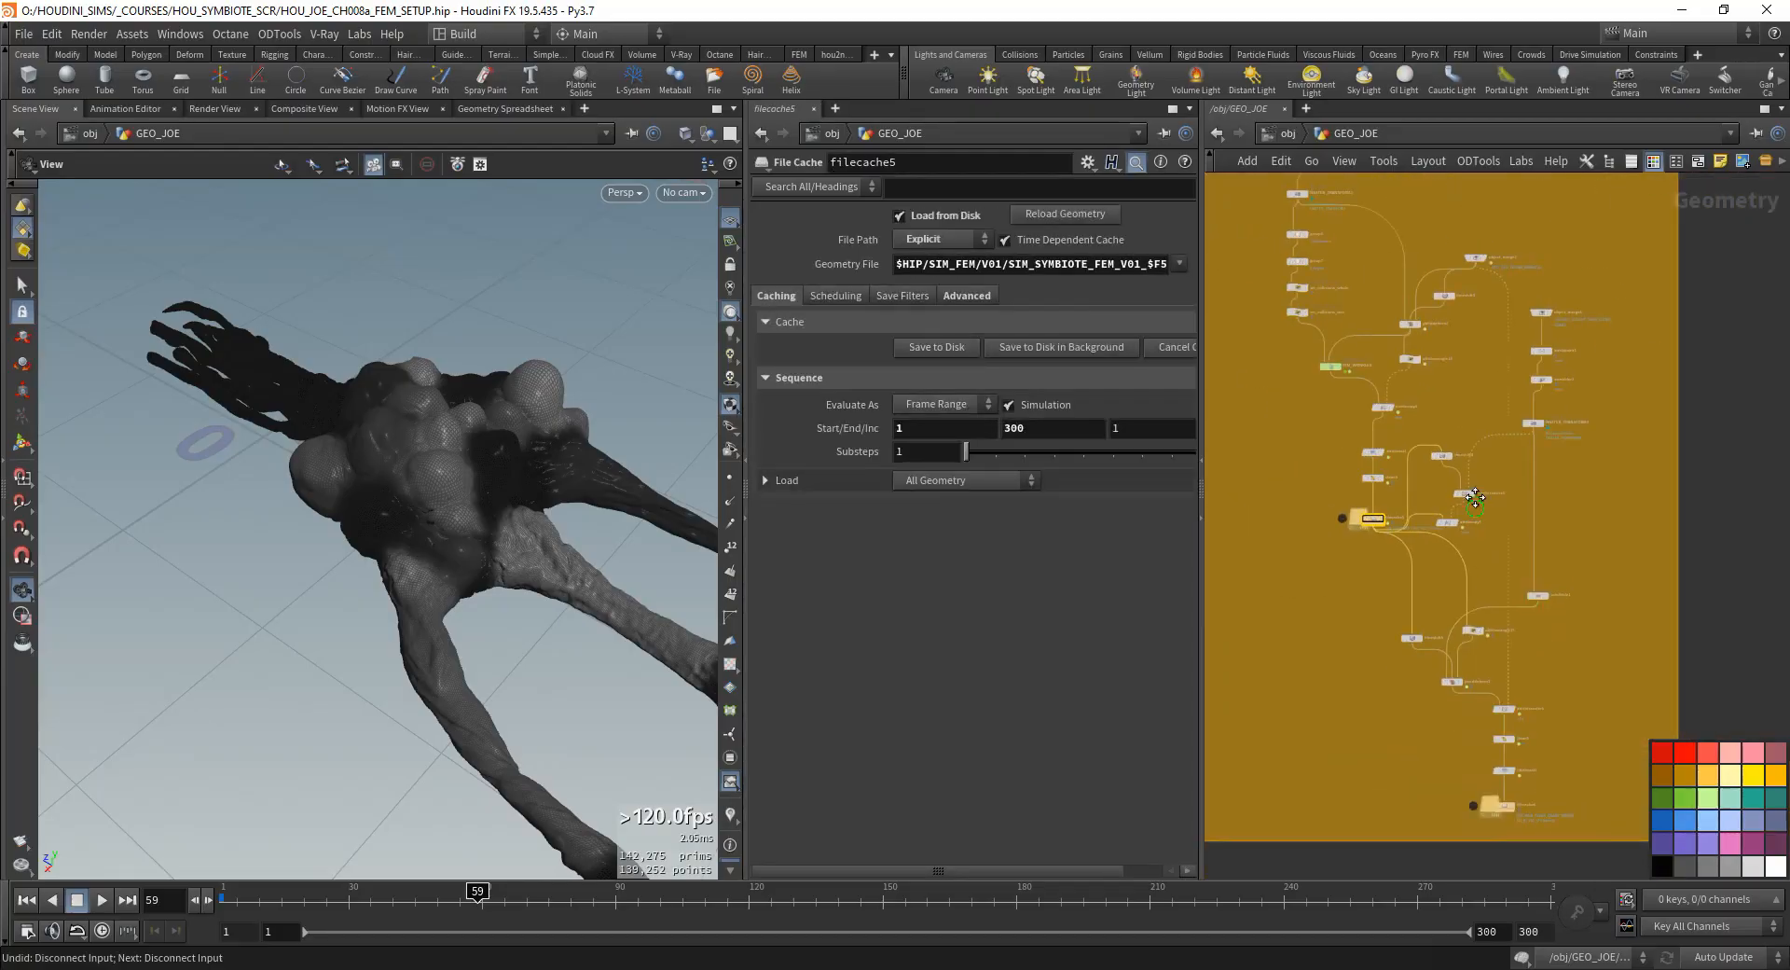
- Enlarge the yellow network box by extending its lower and right edges
middle_drag(1475, 496, 1436, 348)
drag(1479, 693, 1491, 820)
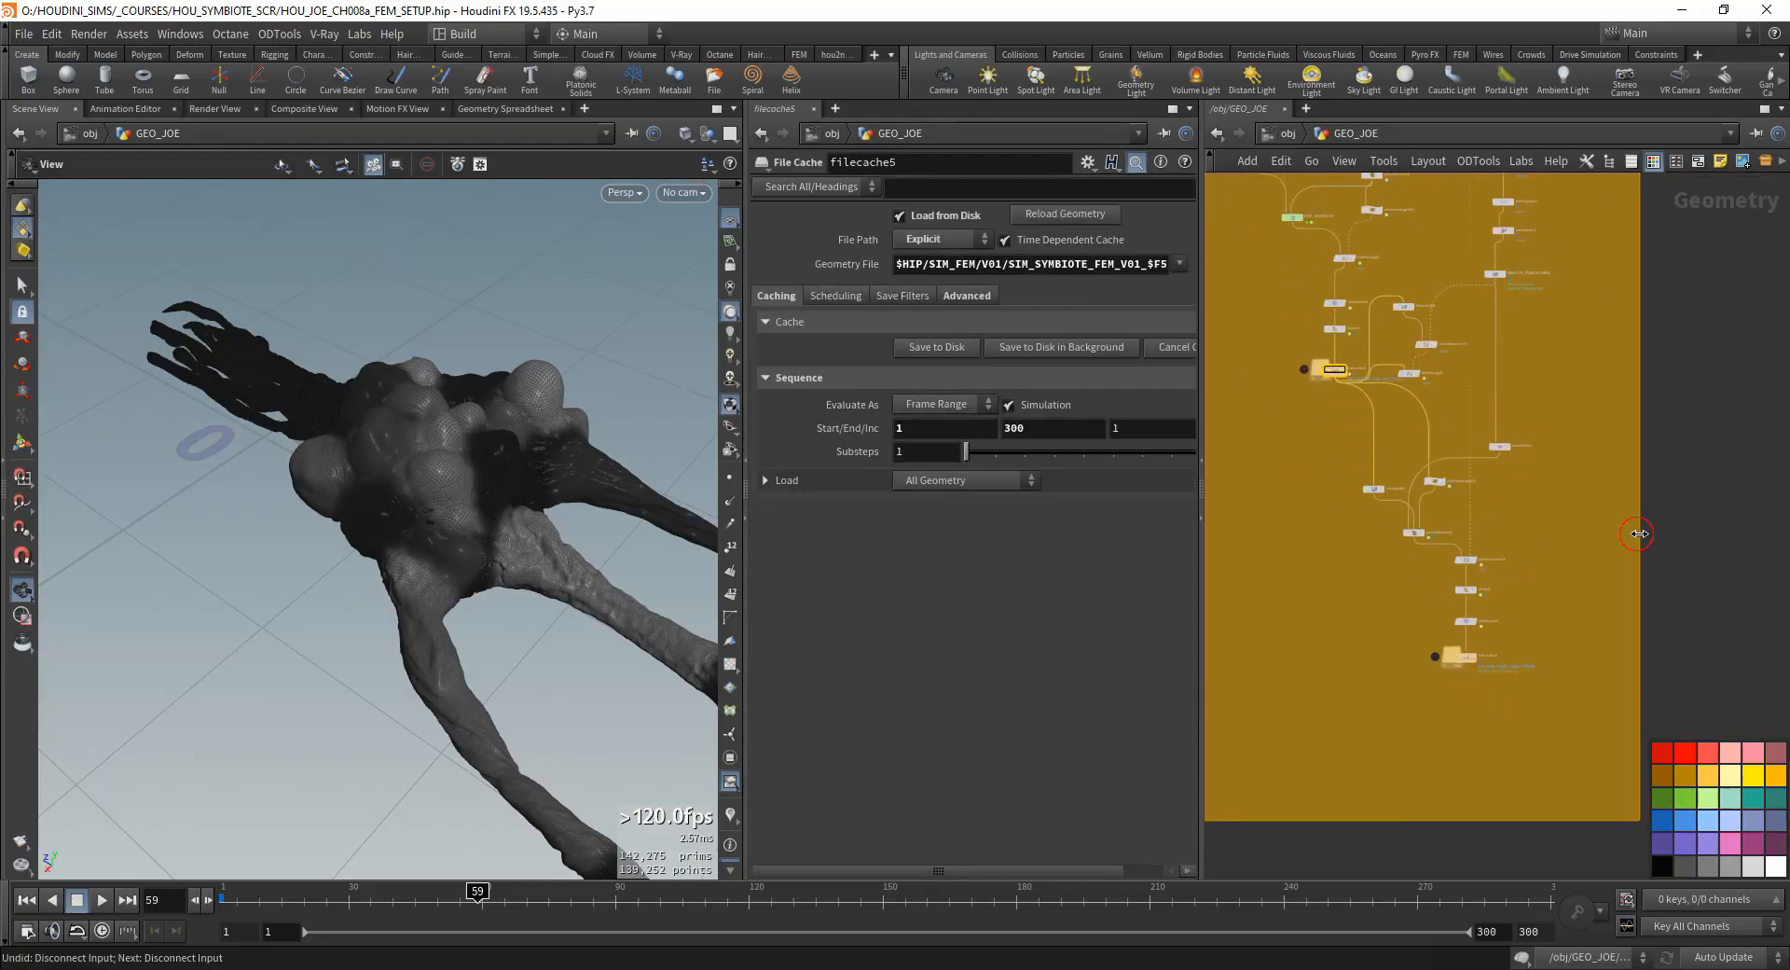
drag(1639, 533, 1693, 533)
- Select the eight nodes from timeshift5, attribwrangle15 and subdivide1 to filecache6 and move them lower in the box
scroll(1414, 382, up, 1)
drag(1580, 784, 1350, 399)
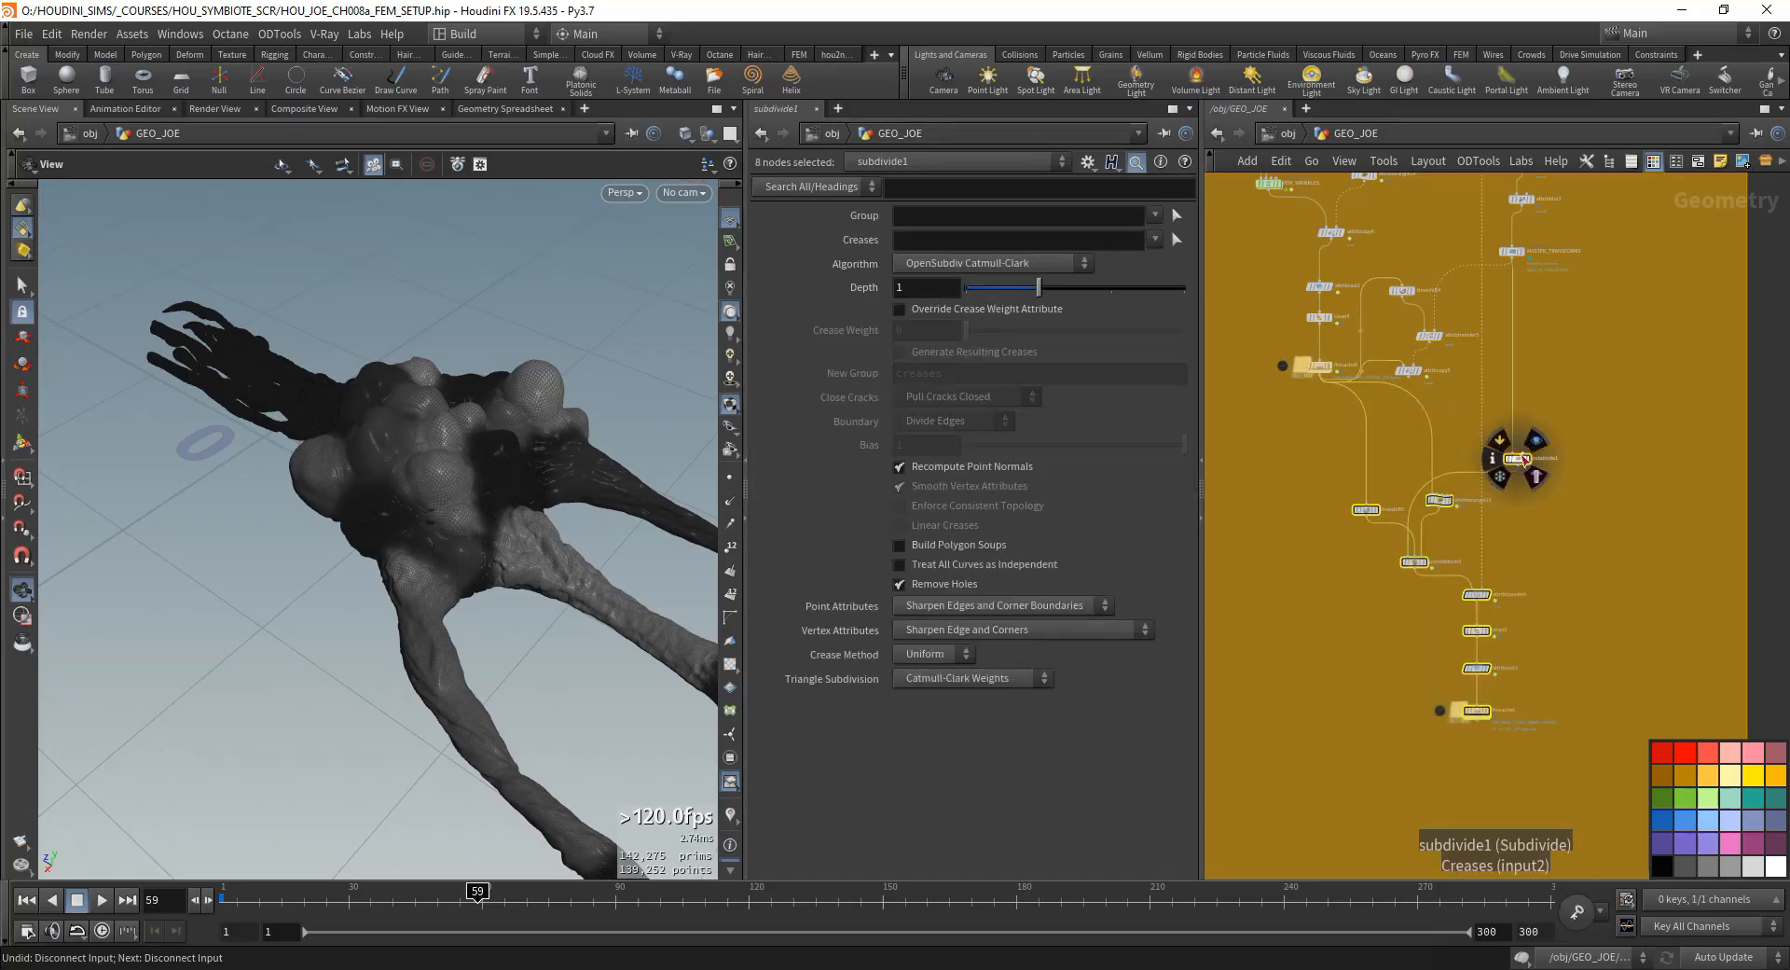
drag(1521, 457, 1566, 615)
- Arrange timeshift4, attribtransfer5 and attribcopy5 beneath filecache5 and shift MASTER_TRANSFORM3 aside
scroll(1441, 316, up, 3)
drag(1503, 261, 1331, 471)
drag(1378, 275, 1264, 519)
middle_drag(1269, 524, 1375, 531)
click(1351, 679)
drag(1380, 664, 1305, 658)
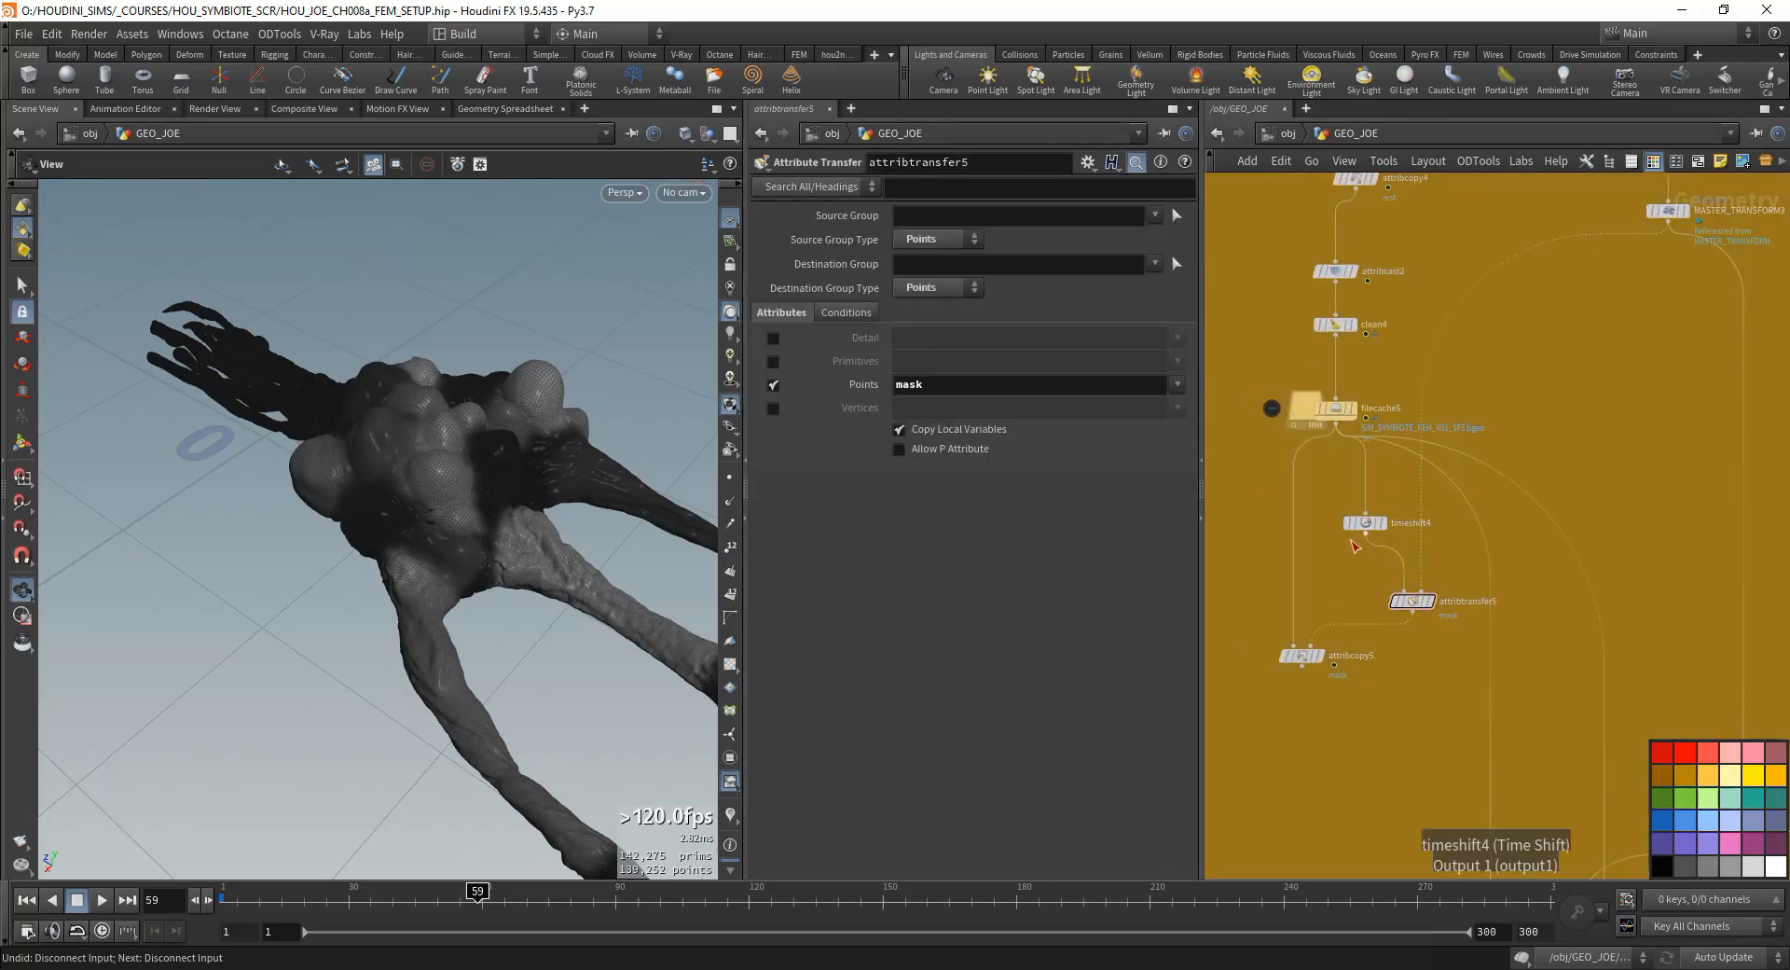
drag(1356, 528, 1378, 501)
mouse_move(1417, 605)
mouse_down()
mouse_move(1399, 594)
mouse_move(1422, 577)
mouse_up()
middle_drag(1667, 249, 1722, 198)
drag(1360, 604, 1393, 576)
- Rewire timeshift5 and attribwrangle15 to take their input from attribcopy5 instead of filecache5, and reposition subdivide1
scroll(1455, 606, down, 3)
middle_drag(1617, 620, 1569, 511)
drag(1578, 512, 1344, 466)
scroll(1430, 508, up, 2)
middle_drag(1325, 673, 1306, 532)
scroll(1277, 570, down, 2)
drag(1277, 461, 1566, 649)
drag(1449, 561, 1354, 467)
scroll(1325, 382, up, 3)
middle_drag(1325, 383, 1411, 578)
- Display the attribtransfer5 and attribcopy5 results in the viewport and check the attribcopy5 parameters
click(1412, 578)
click(1417, 492)
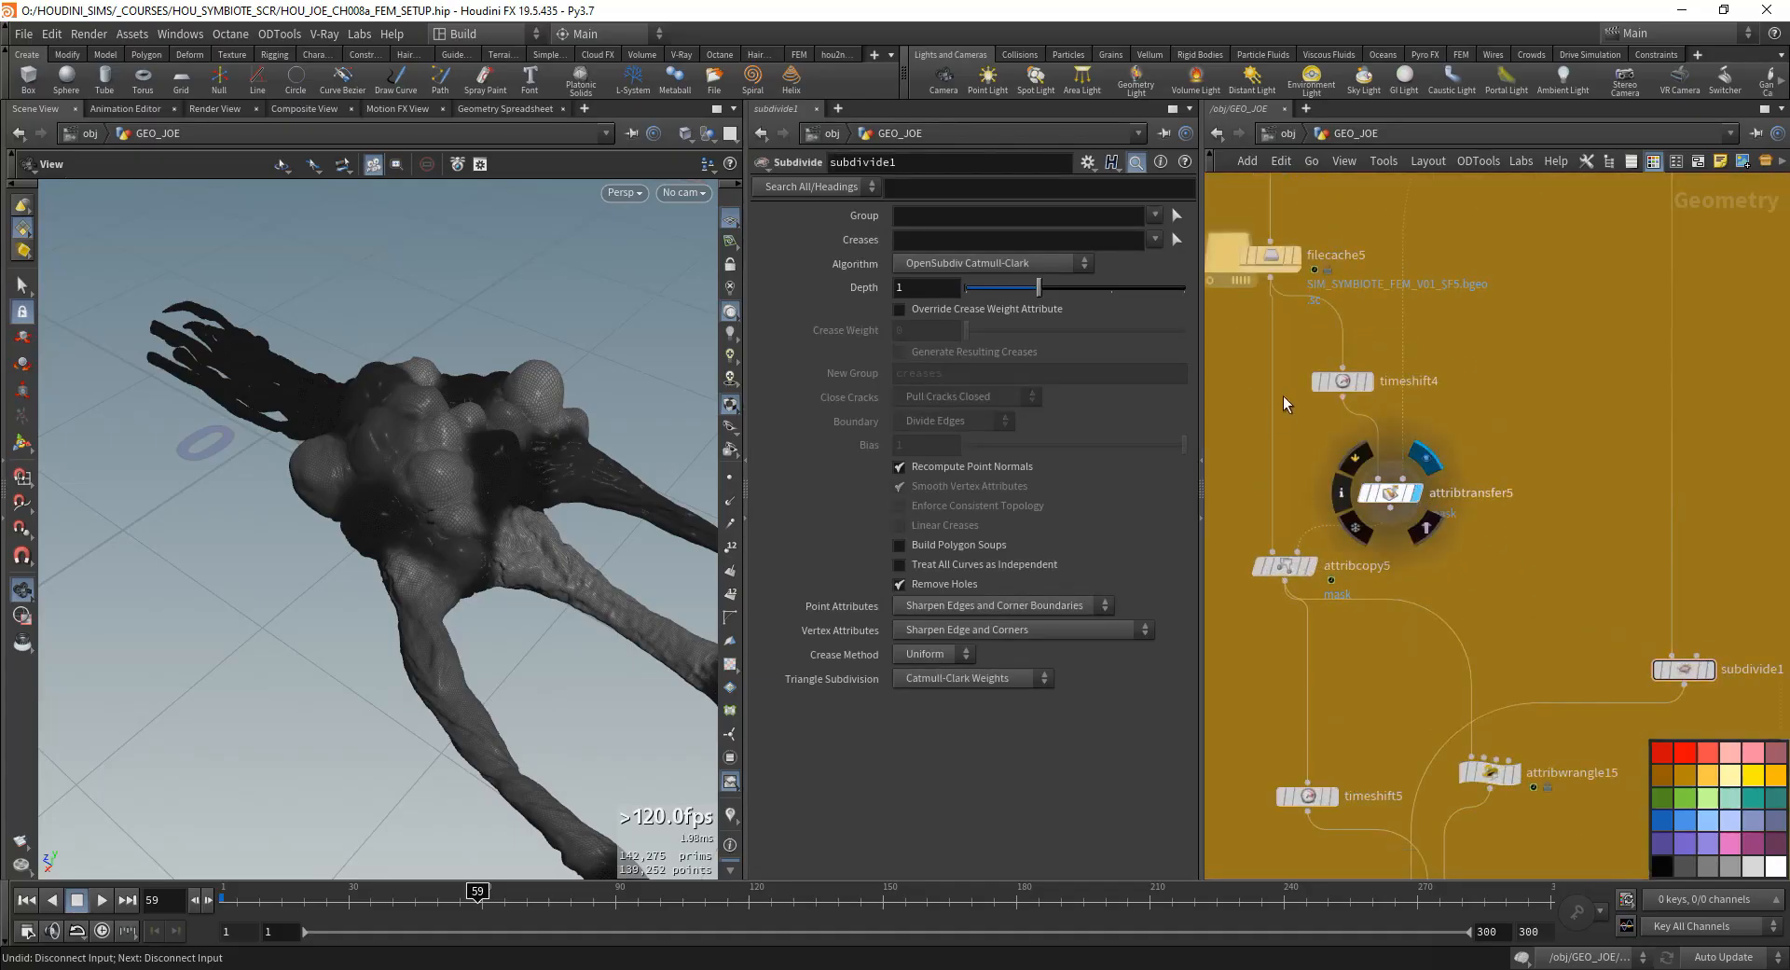
middle_drag(1283, 395, 1291, 460)
click(1419, 557)
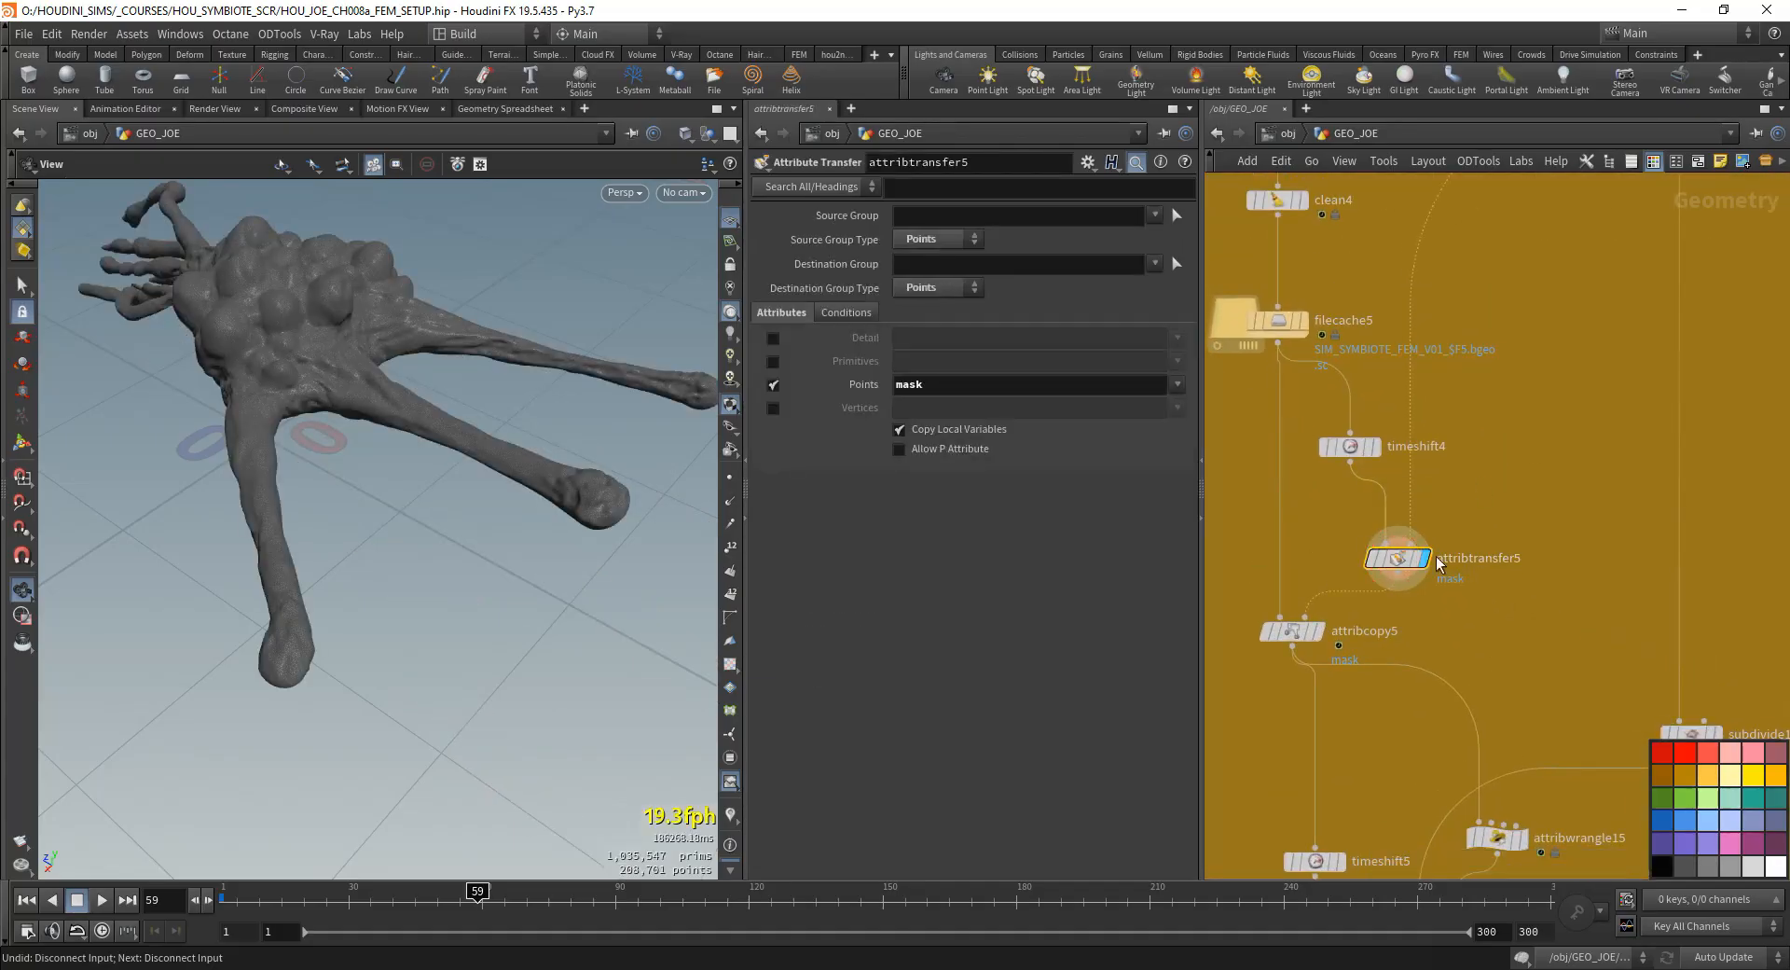
click(1322, 641)
middle_drag(1380, 610, 1377, 523)
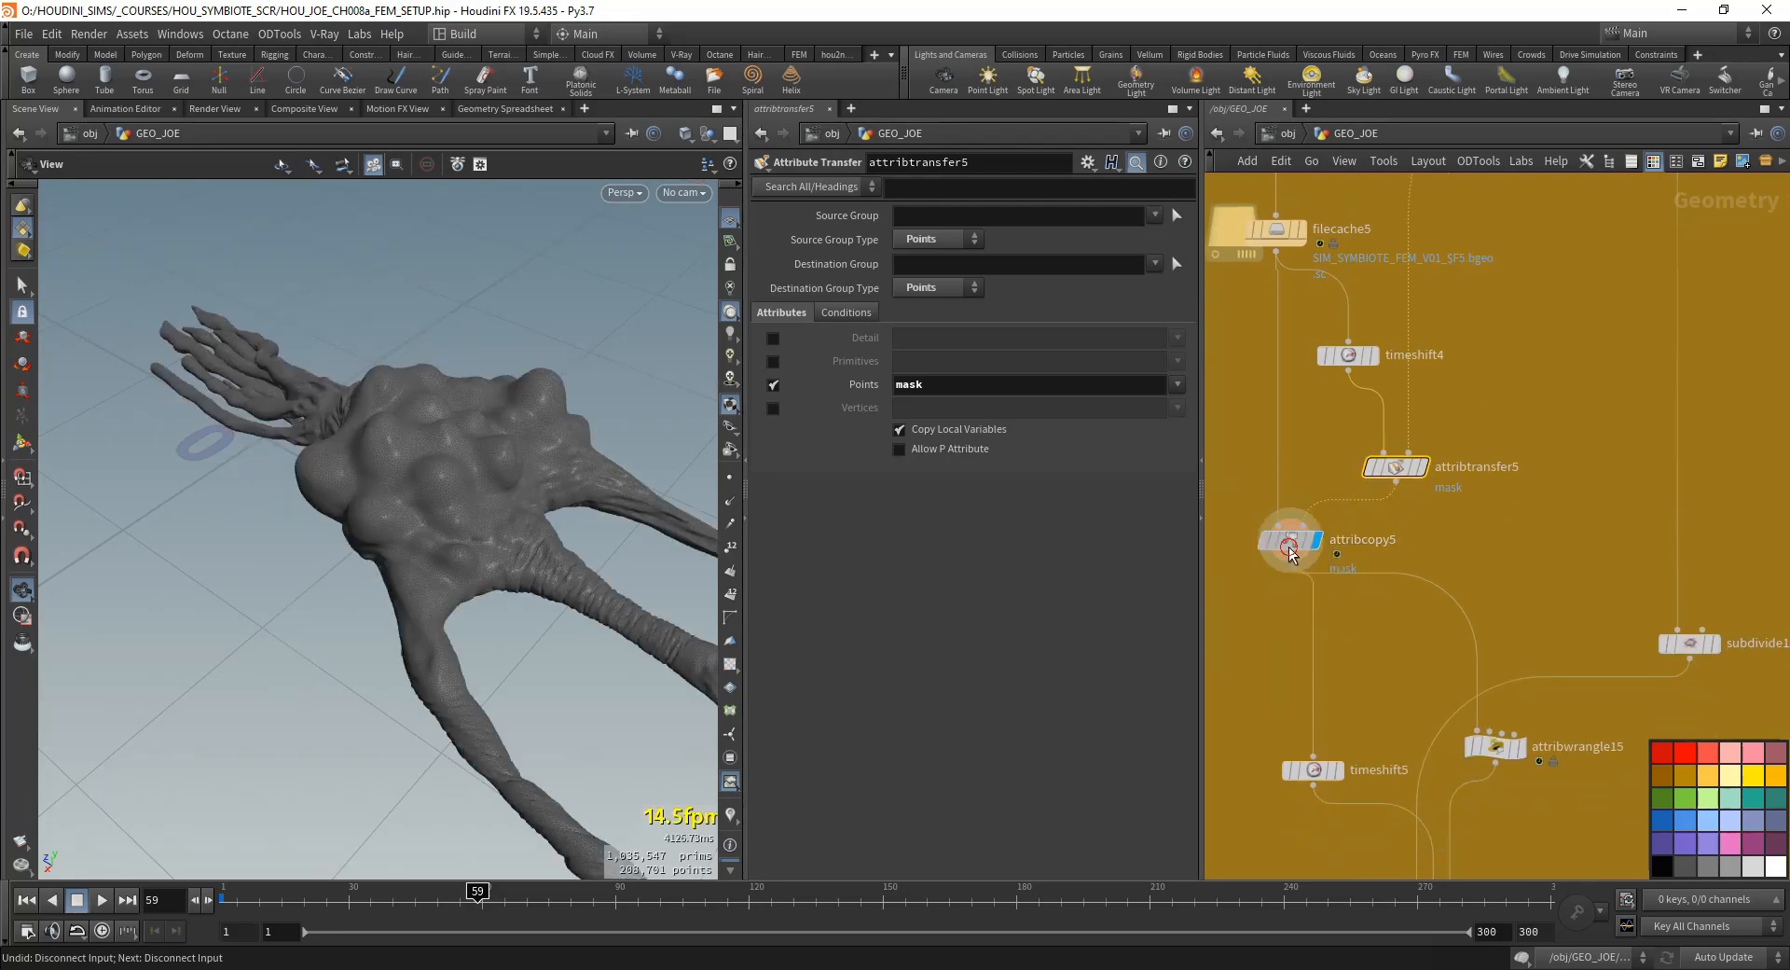
click(1292, 545)
middle_drag(1422, 580, 1382, 619)
click(1356, 511)
middle_drag(1286, 657, 1329, 512)
click(1297, 436)
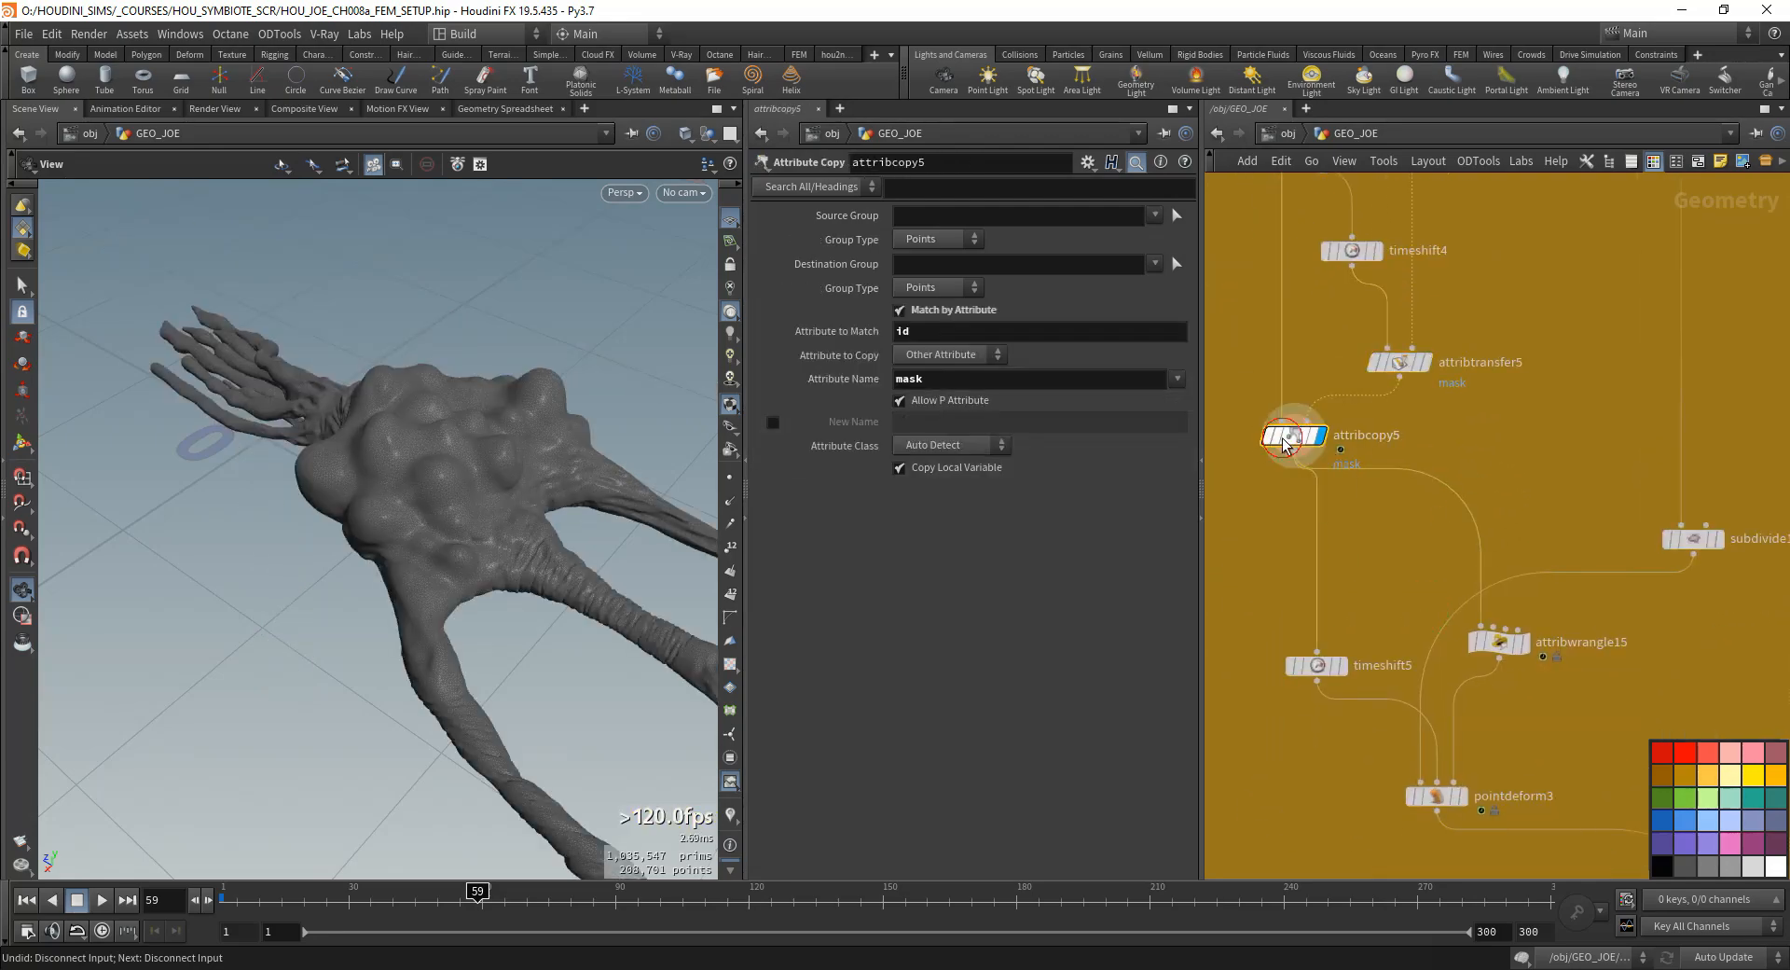
- Move timeshift5 and attribwrangle15 up into a row just beneath attribcopy5
middle_drag(1383, 688, 1411, 603)
drag(1344, 587, 1295, 495)
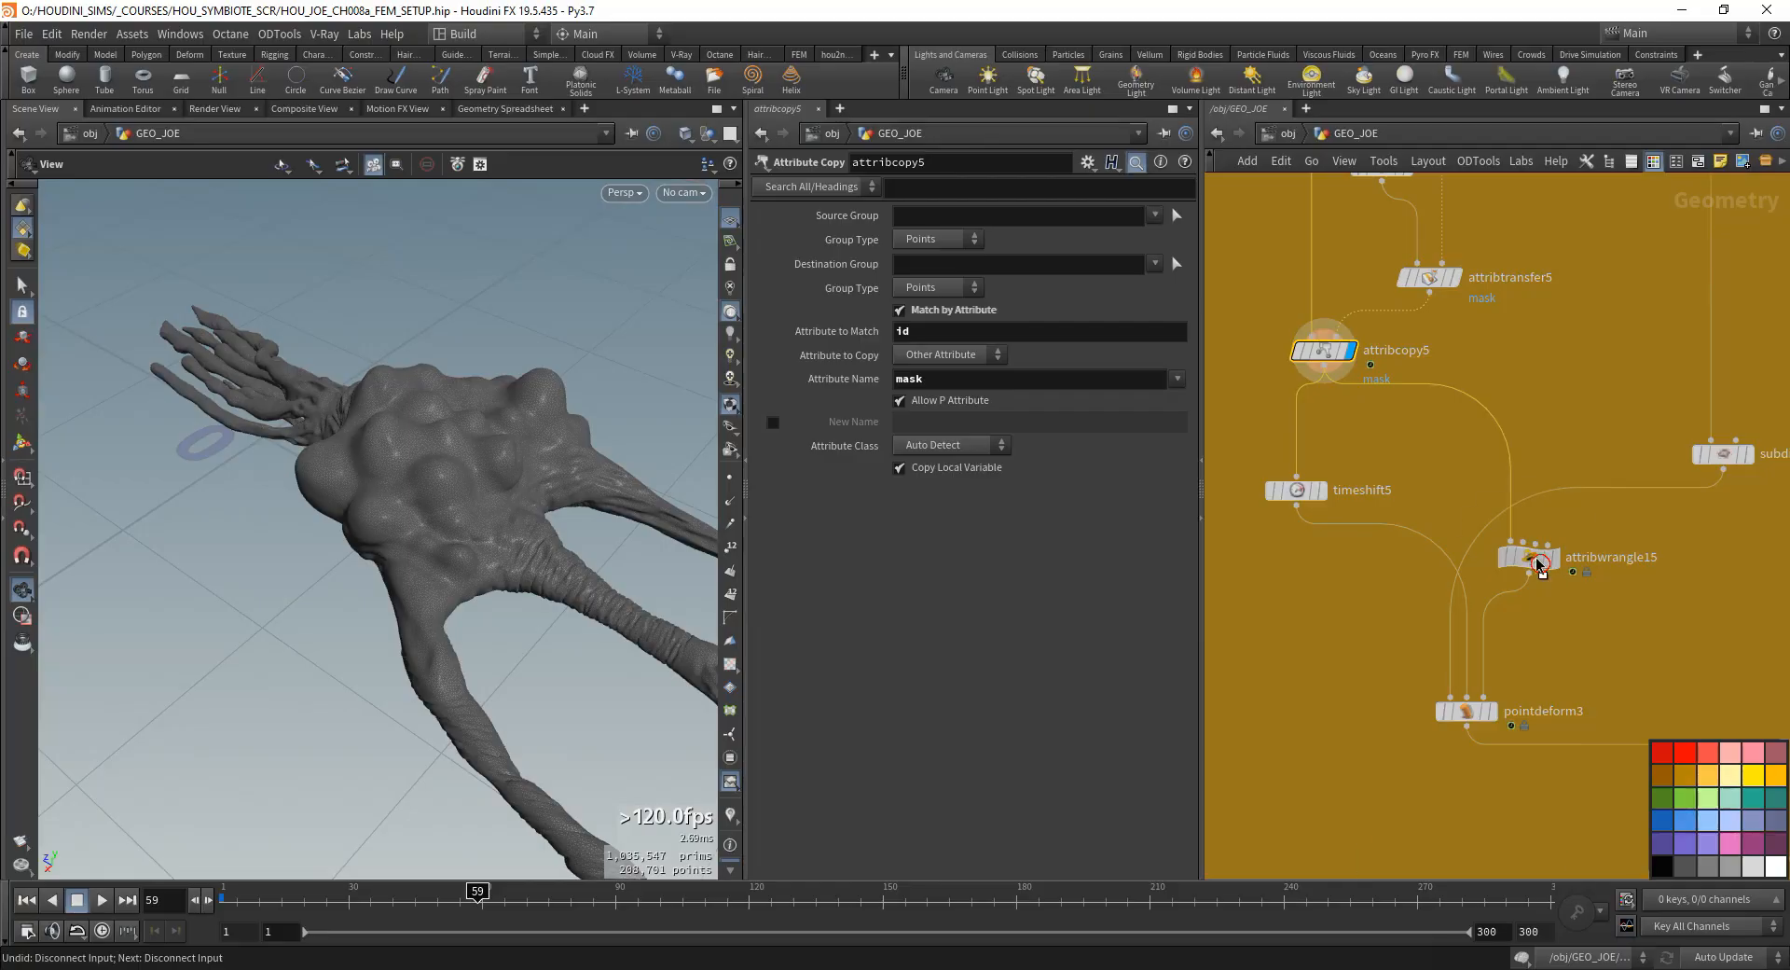
drag(1536, 562, 1460, 467)
drag(1301, 496, 1296, 465)
scroll(1333, 586, down, 2)
scroll(1371, 627, down, 1)
middle_drag(1451, 774, 1390, 607)
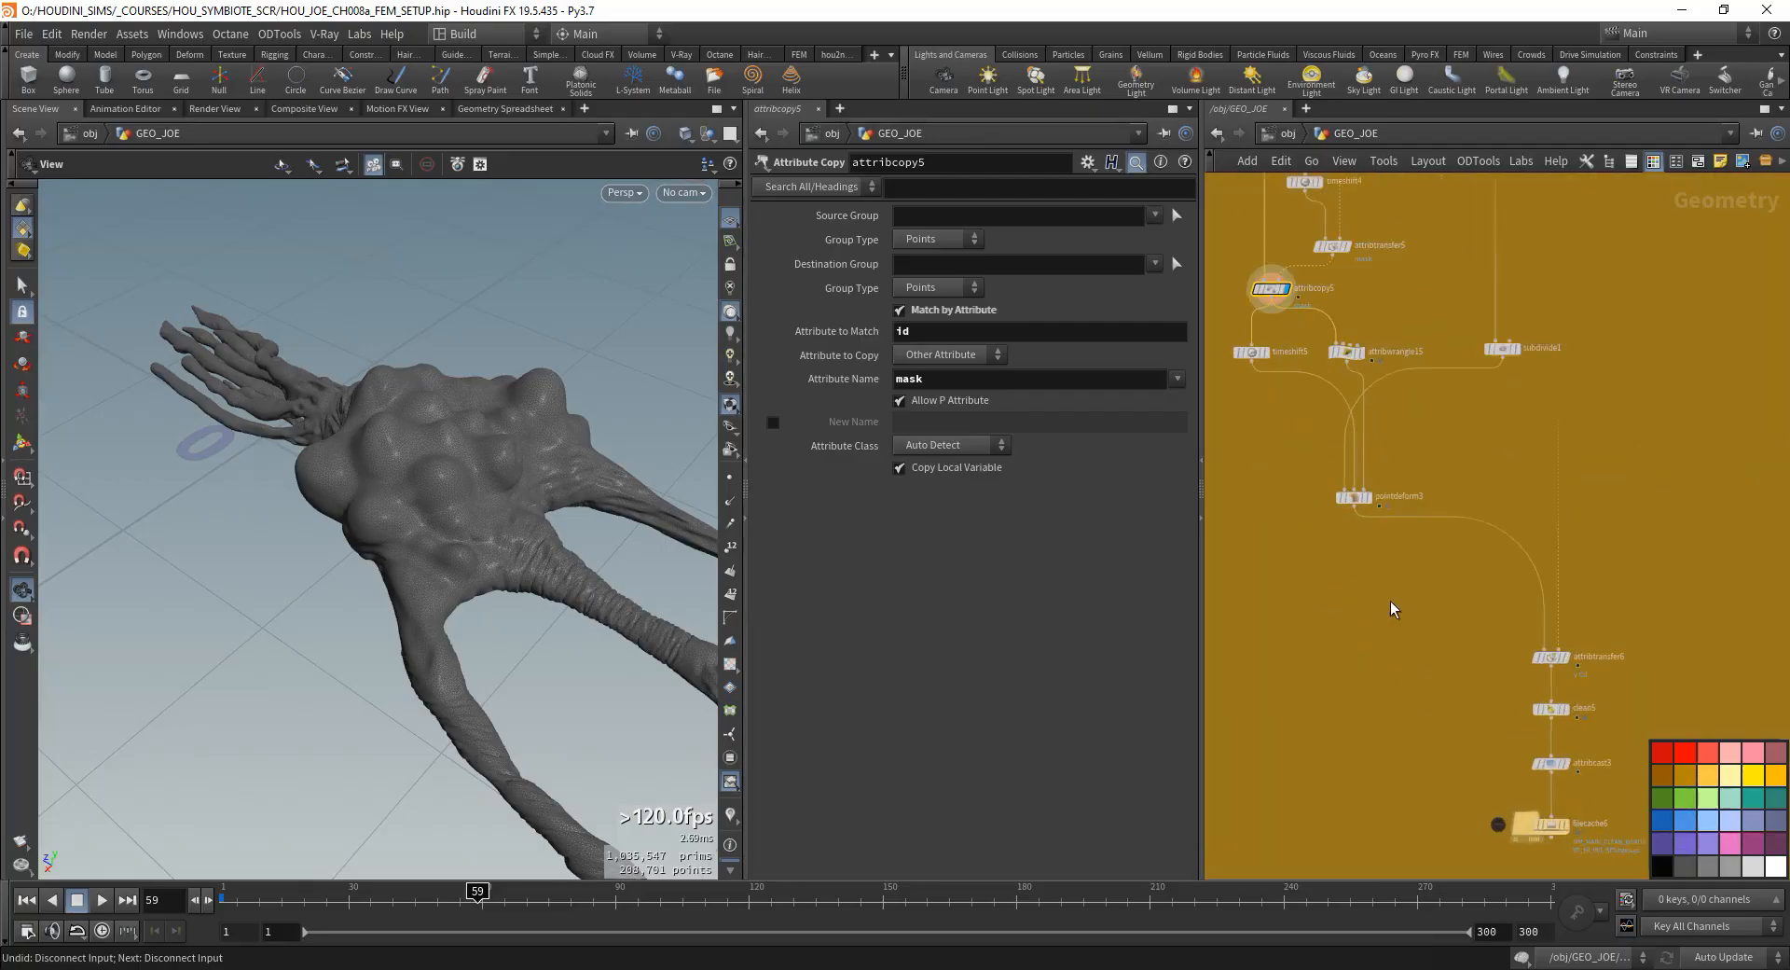
- Select attribtransfer6, clean5, attribcast3 and filecache6 and move them up closer to pointdeform3
scroll(1591, 708, down, 1)
middle_drag(1592, 710, 1560, 504)
drag(1615, 383, 1520, 490)
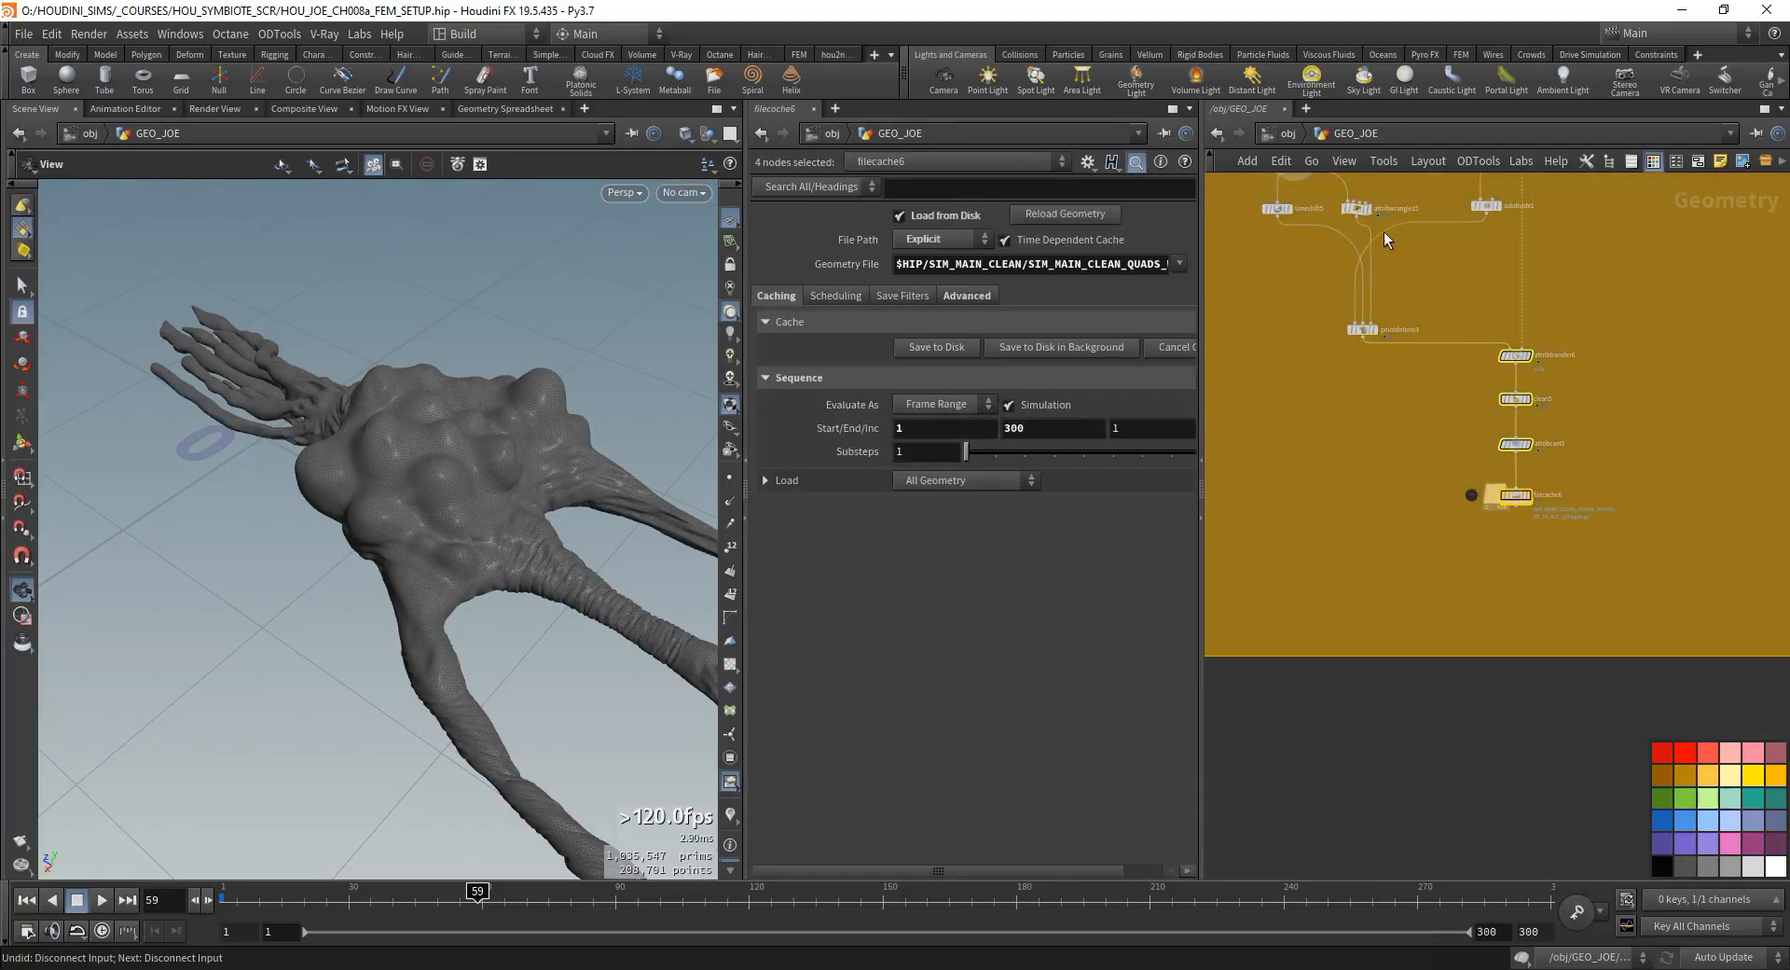
- Inspect the end of the FEM chain and the cache settings of filecache6
scroll(1380, 299, up, 2)
middle_drag(1380, 298, 1359, 359)
drag(1675, 563, 1462, 670)
drag(1633, 623, 1491, 663)
middle_drag(1434, 521, 1280, 491)
drag(1512, 589, 1309, 665)
scroll(1382, 629, up, 5)
mouse_move(1431, 600)
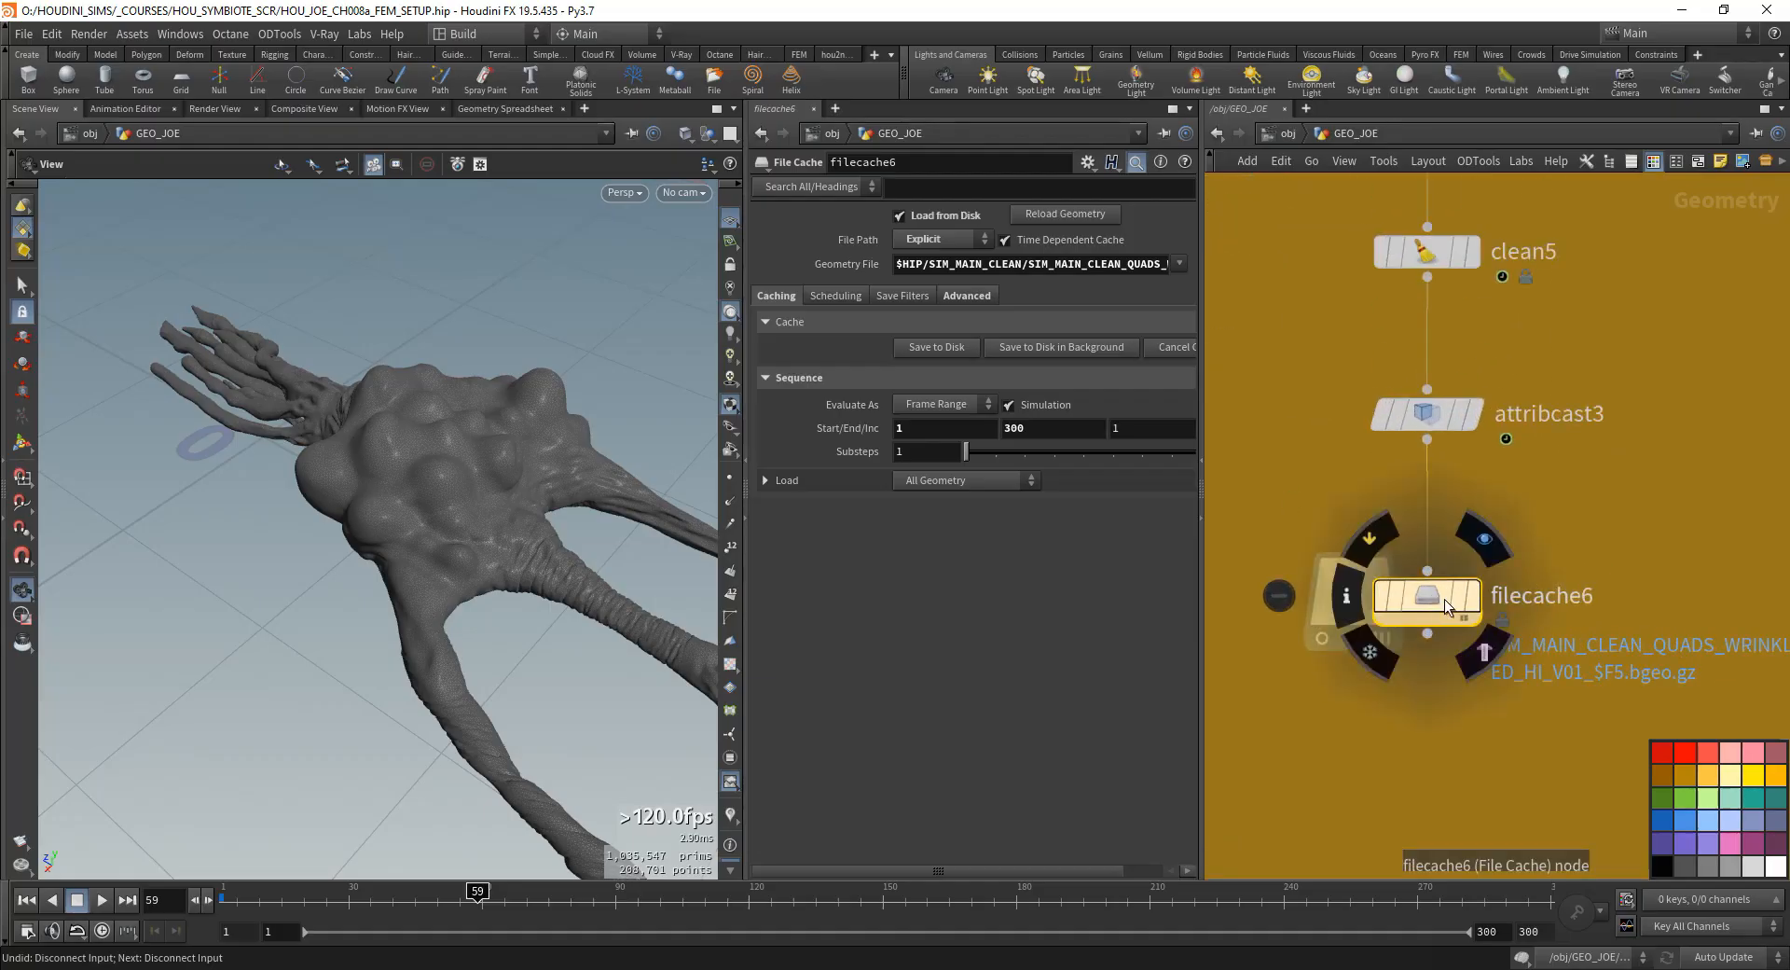
mouse_move(1567, 555)
middle_down()
mouse_move(1538, 584)
mouse_move(1591, 575)
middle_up()
scroll(1581, 511, down, 3)
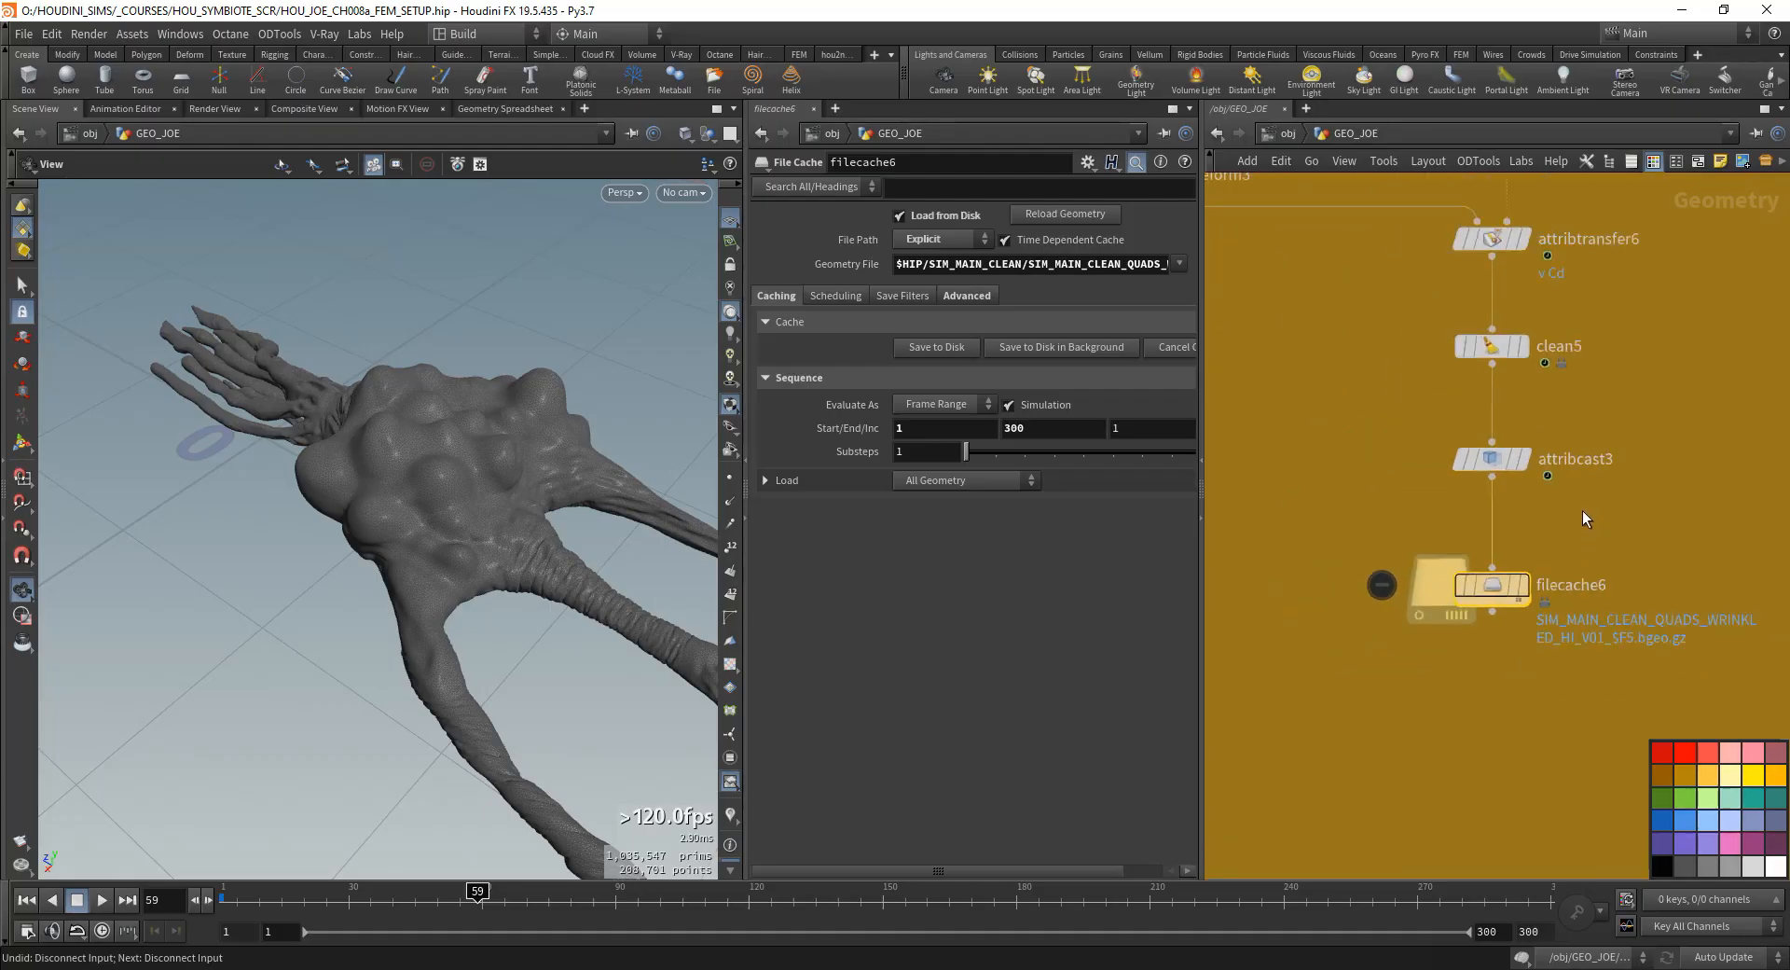
scroll(1581, 511, down, 4)
- Display filecache3 from the cleanup network in the viewport and inspect its mesh up close
middle_drag(1547, 460, 1315, 695)
scroll(1529, 591, down, 5)
scroll(1555, 462, up, 9)
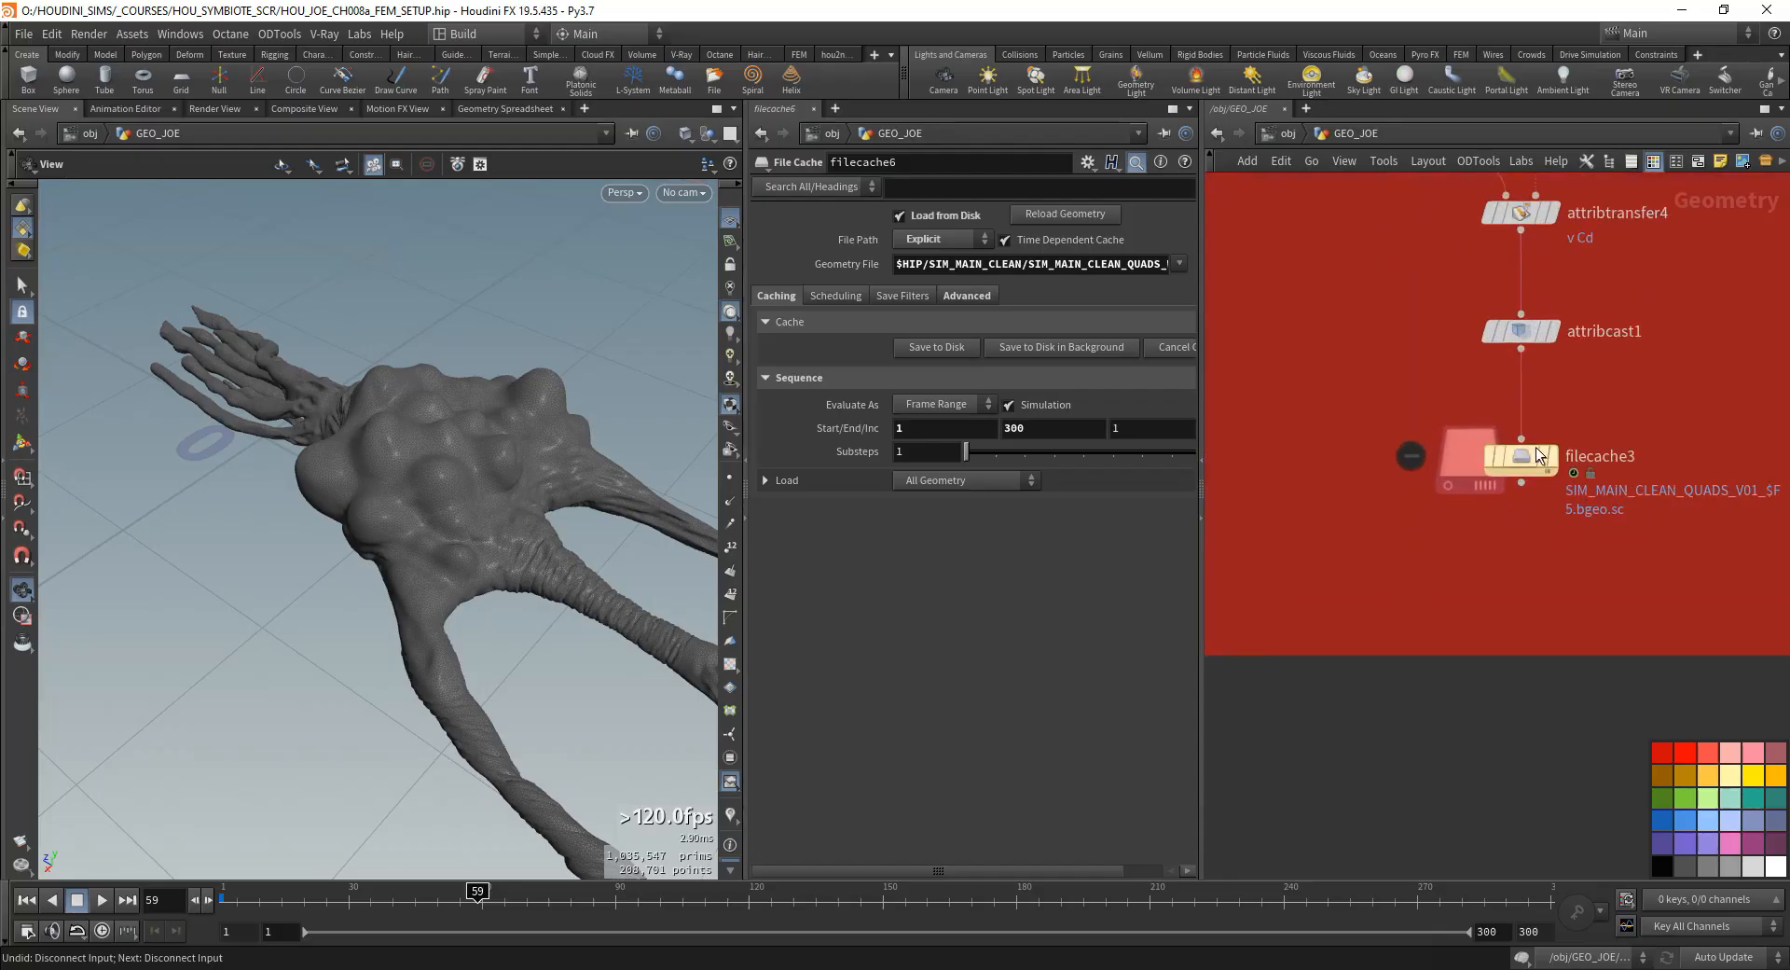
click(1552, 456)
drag(536, 559, 647, 484)
right_drag(647, 484, 611, 546)
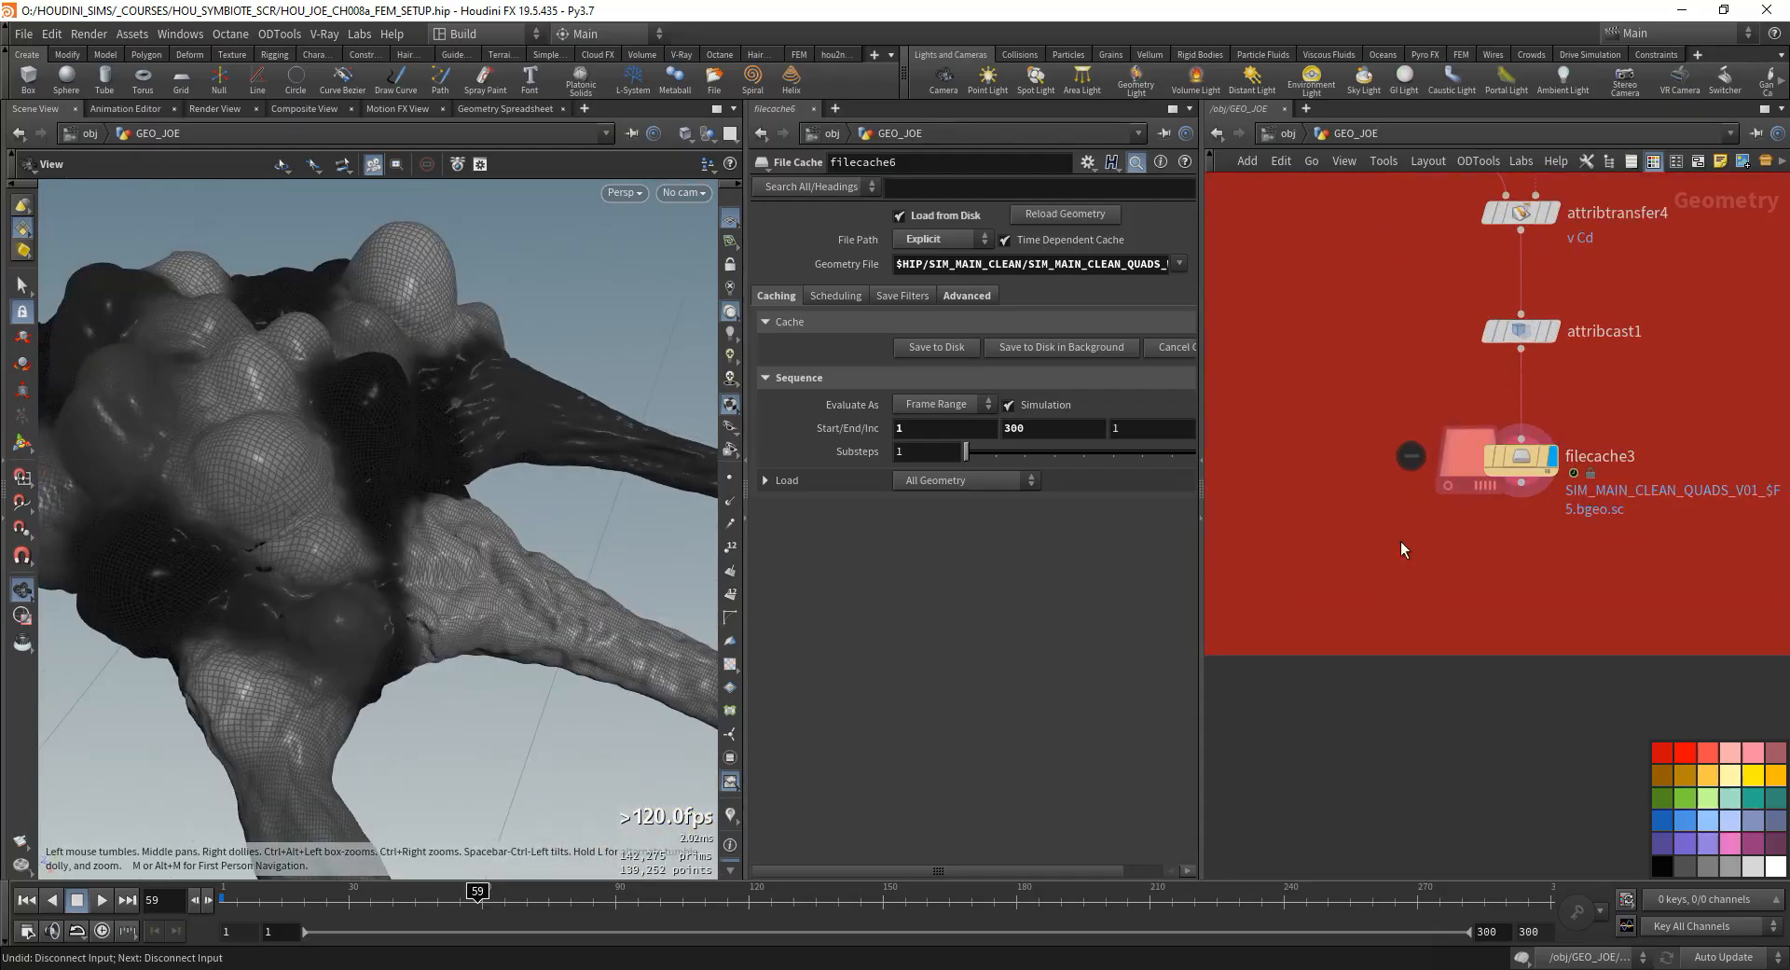
- Examine the nodes around FEM_WRINKLES and the attribcopy4 parameters
scroll(1367, 509, down, 9)
middle_drag(1352, 509, 1461, 475)
scroll(1491, 603, up, 5)
scroll(1491, 603, up, 1)
scroll(1341, 574, up, 3)
middle_drag(1343, 578, 1328, 559)
drag(1359, 484, 1268, 333)
middle_drag(1339, 534, 1302, 507)
middle_drag(1448, 462, 1428, 447)
drag(1428, 446, 1419, 487)
click(1435, 467)
middle_drag(1552, 413, 1541, 552)
scroll(1529, 536, down, 1)
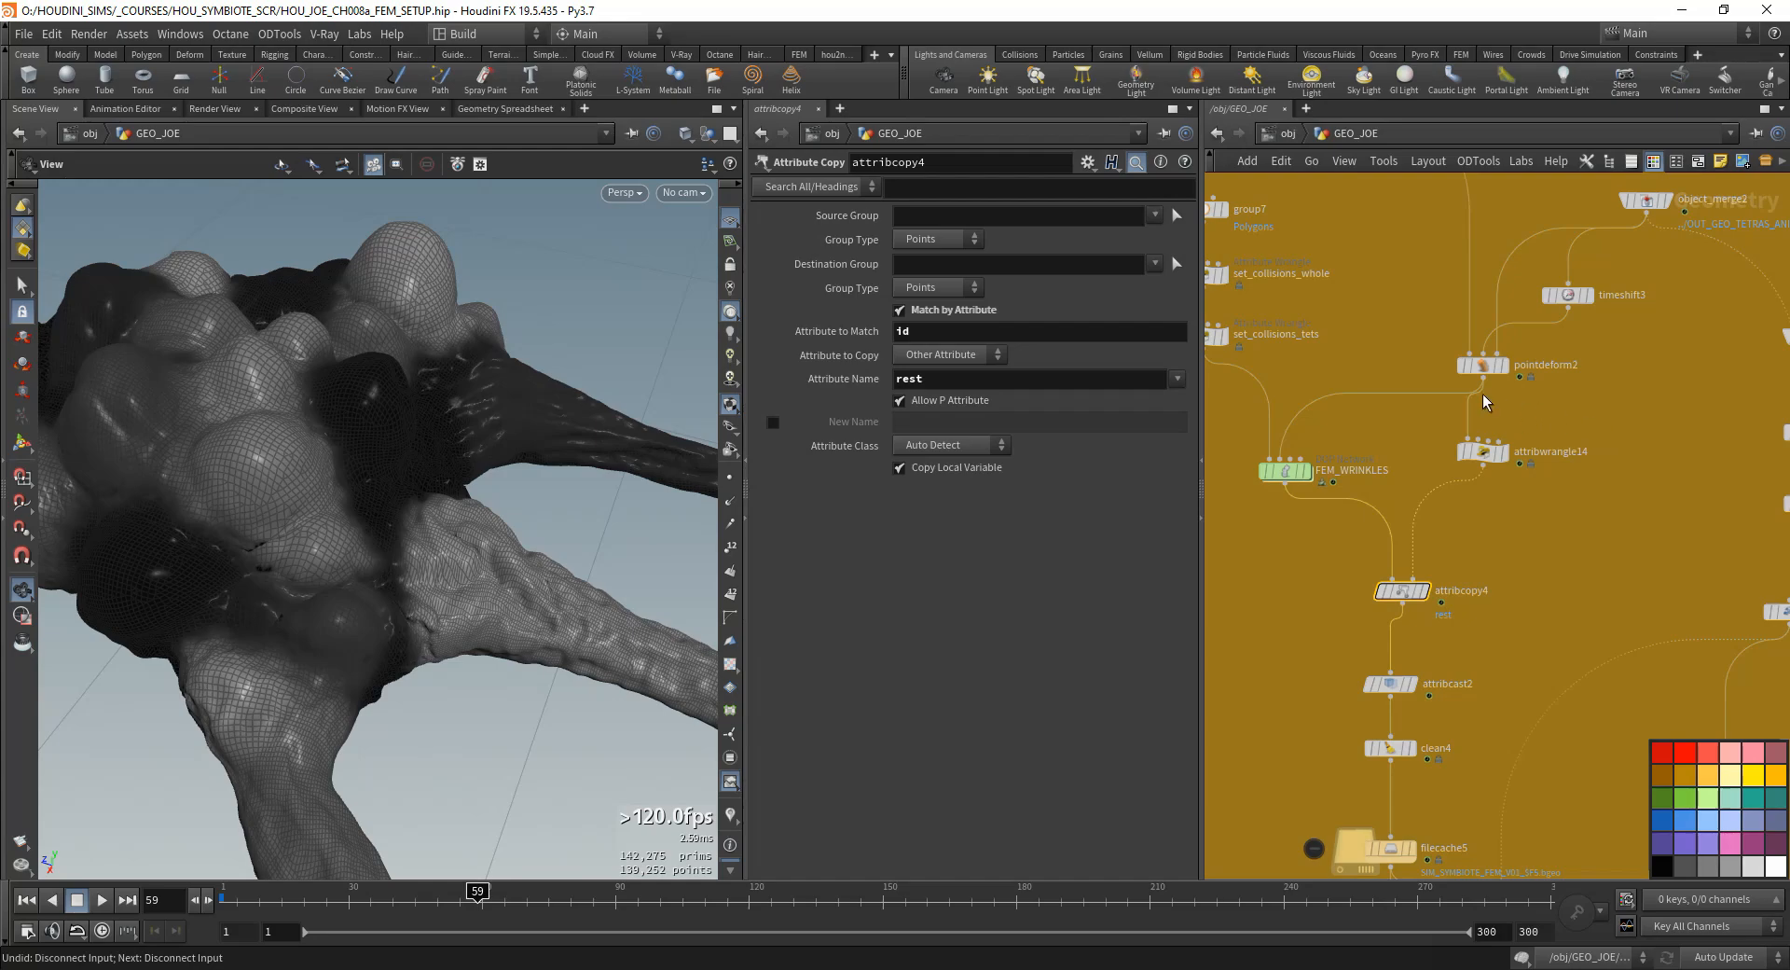
- Remove mask from the attributes cast by attribcast2, leaving only v
middle_drag(1475, 628, 1479, 496)
click(1395, 543)
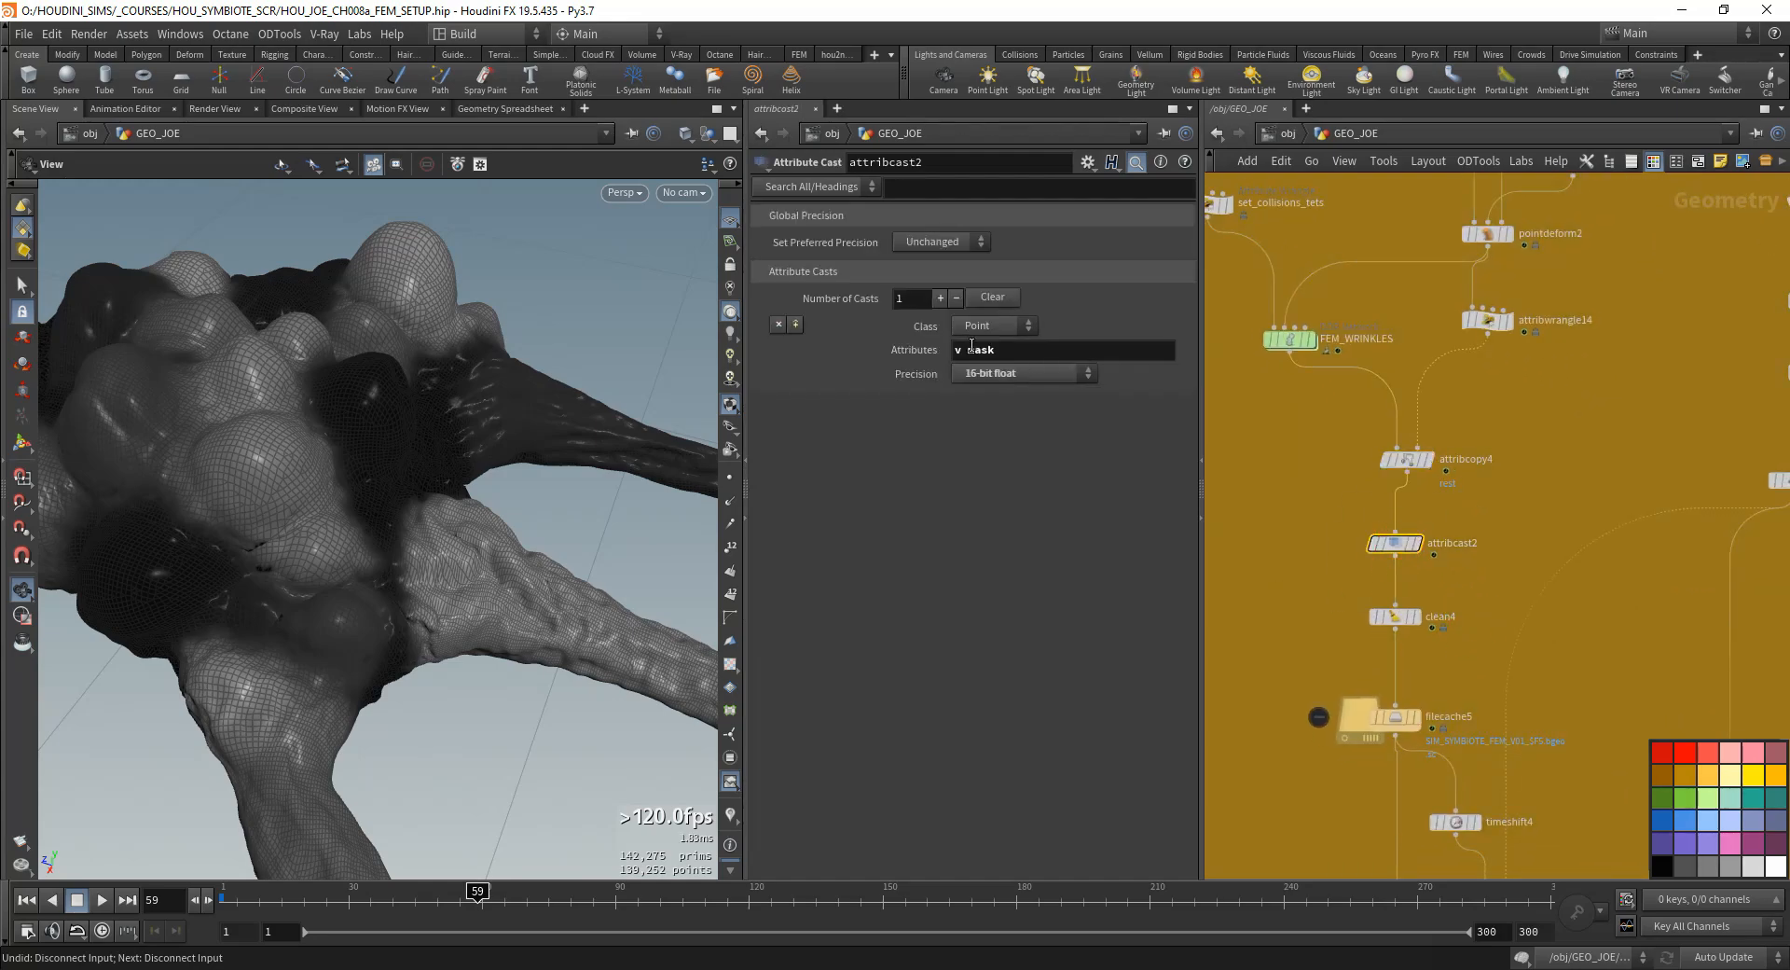
middle_drag(1501, 618, 1493, 467)
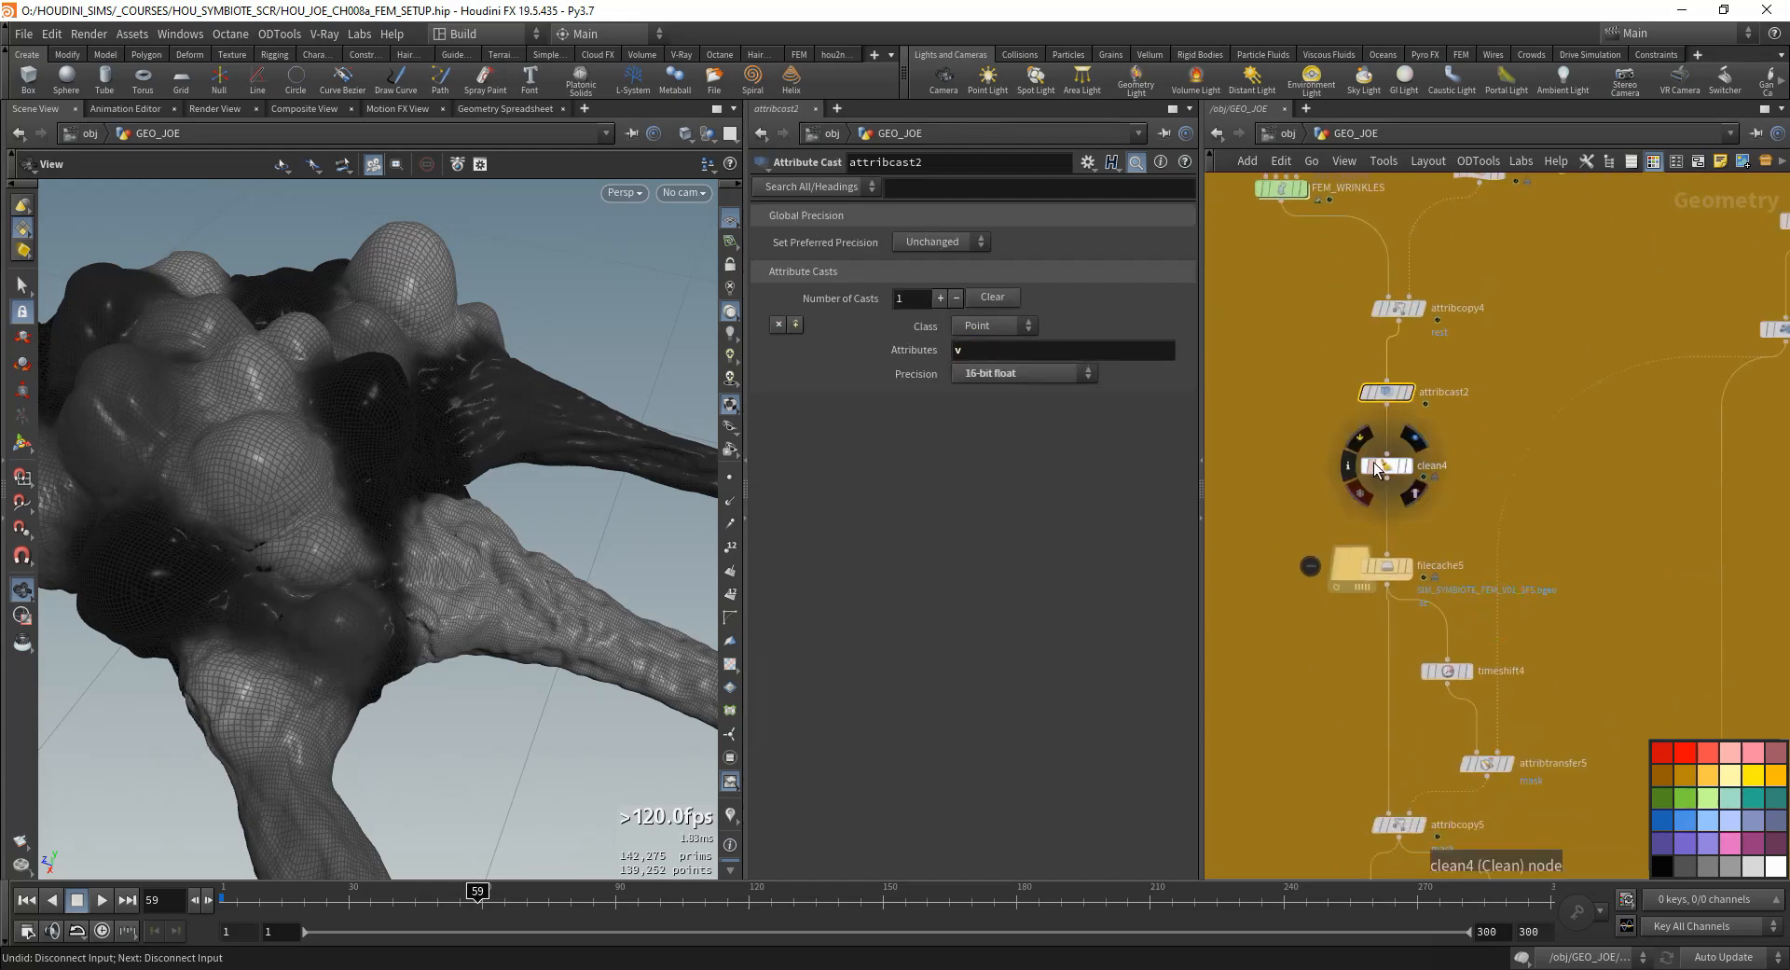
- Remove ^mask from clean4's Remove Attribs pattern so that it reads * ^v ^id ^rest
click(1384, 465)
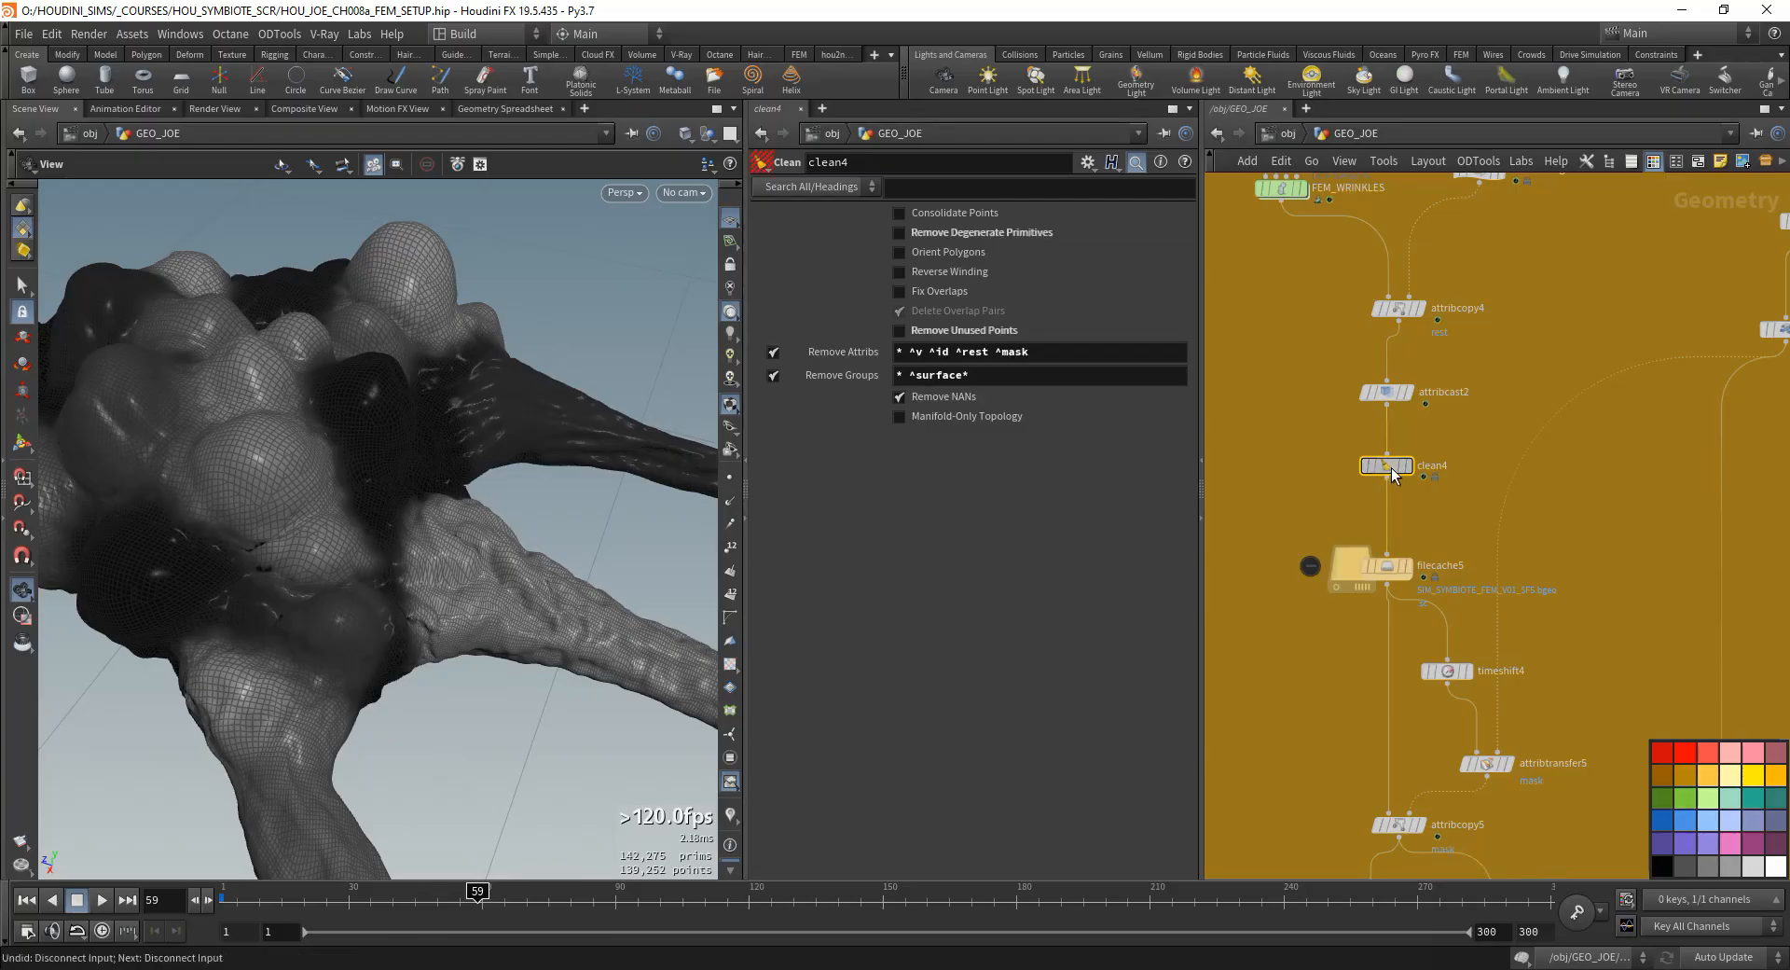
drag(1021, 353, 1029, 353)
key(BackSpace)
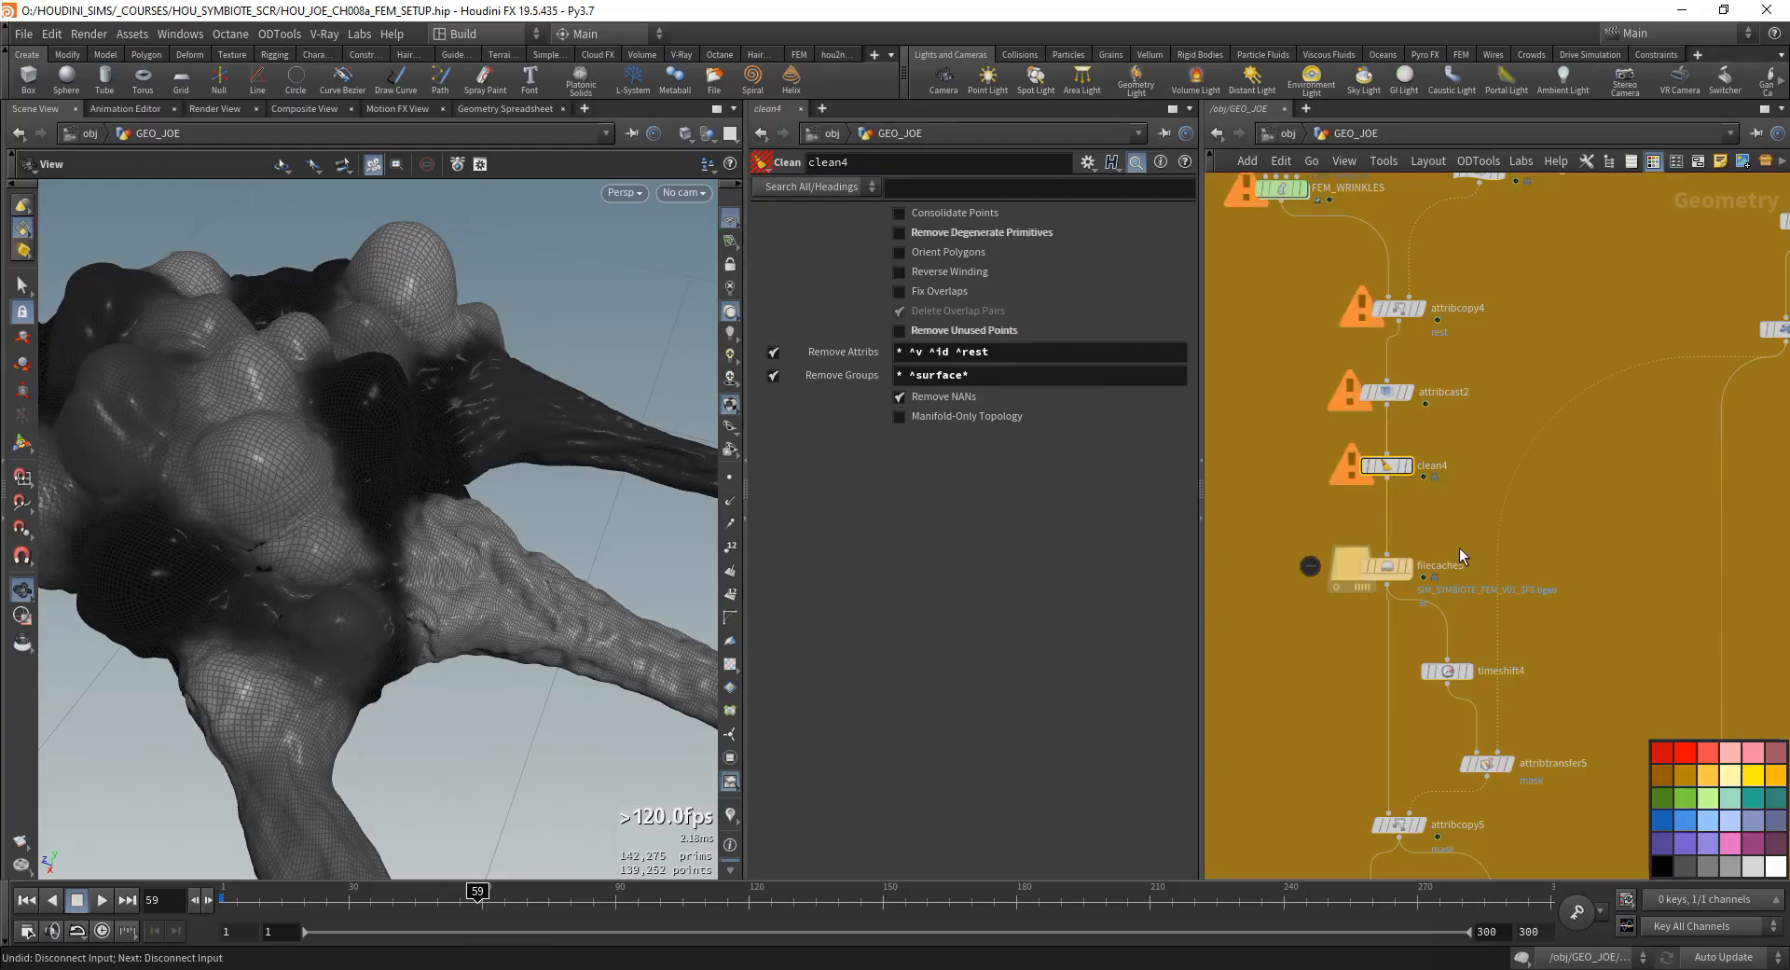
- Compare the id attribute kept in clean4 with attribcopy5's match attribute, and check the filecache5 settings
middle_drag(1396, 568, 1390, 485)
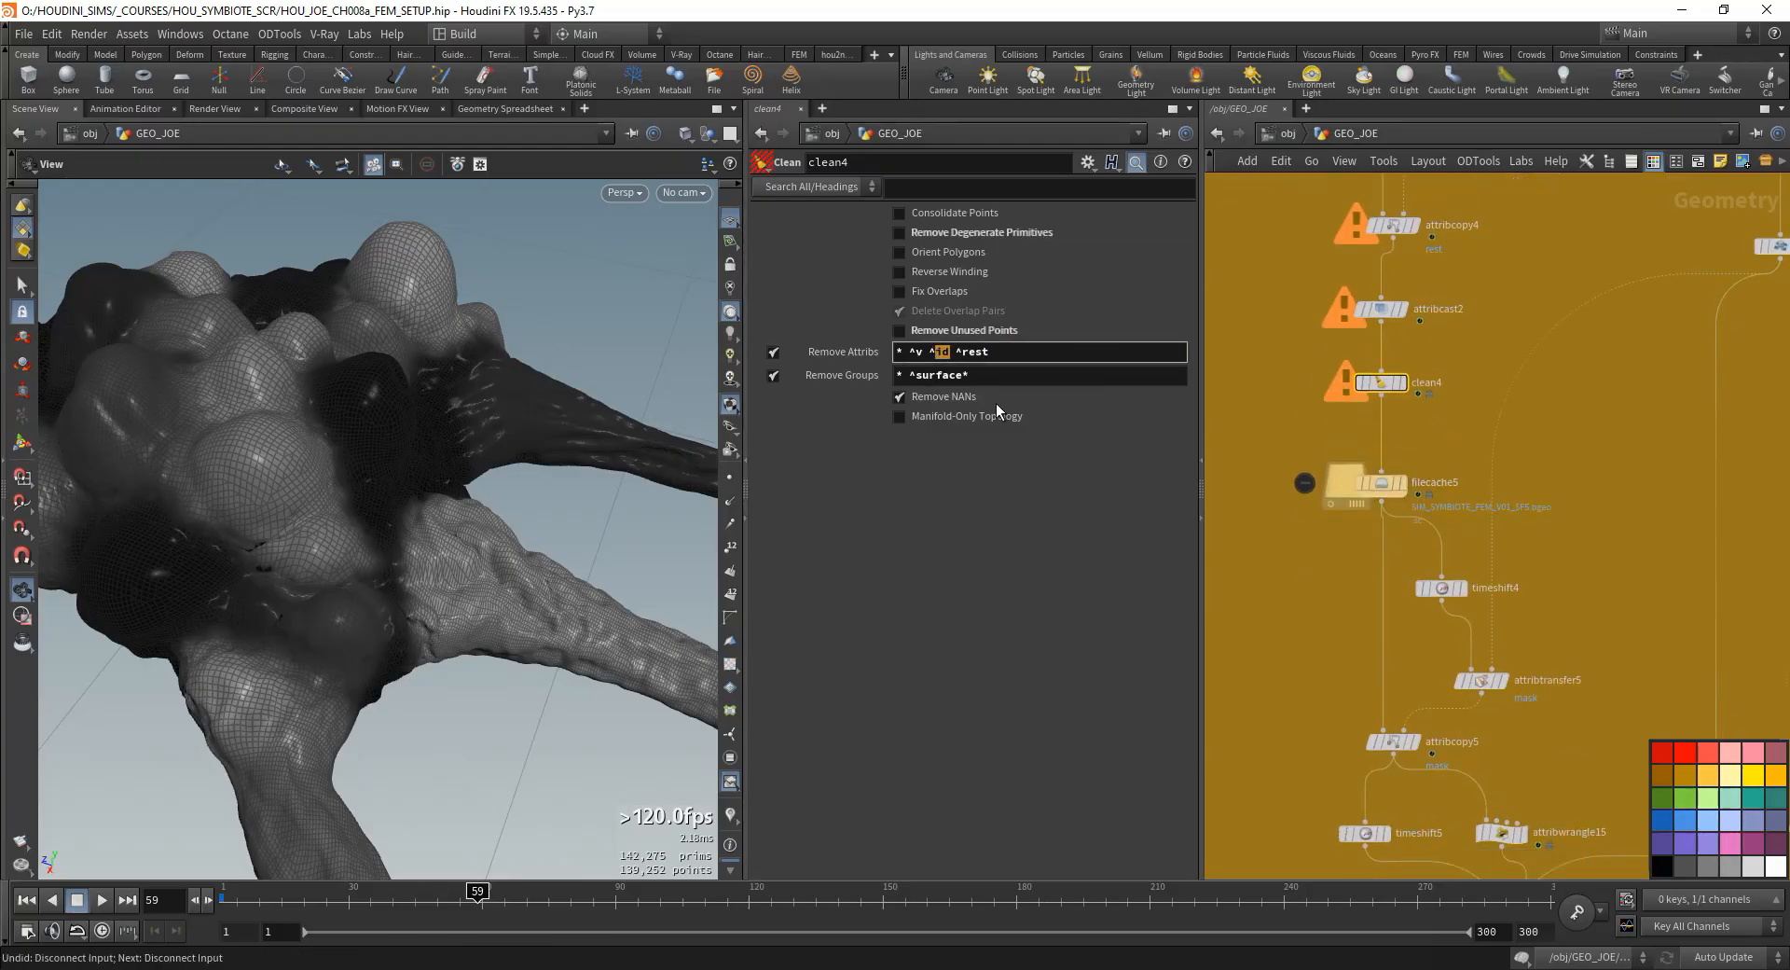
middle_drag(1375, 716, 1344, 651)
click(1361, 676)
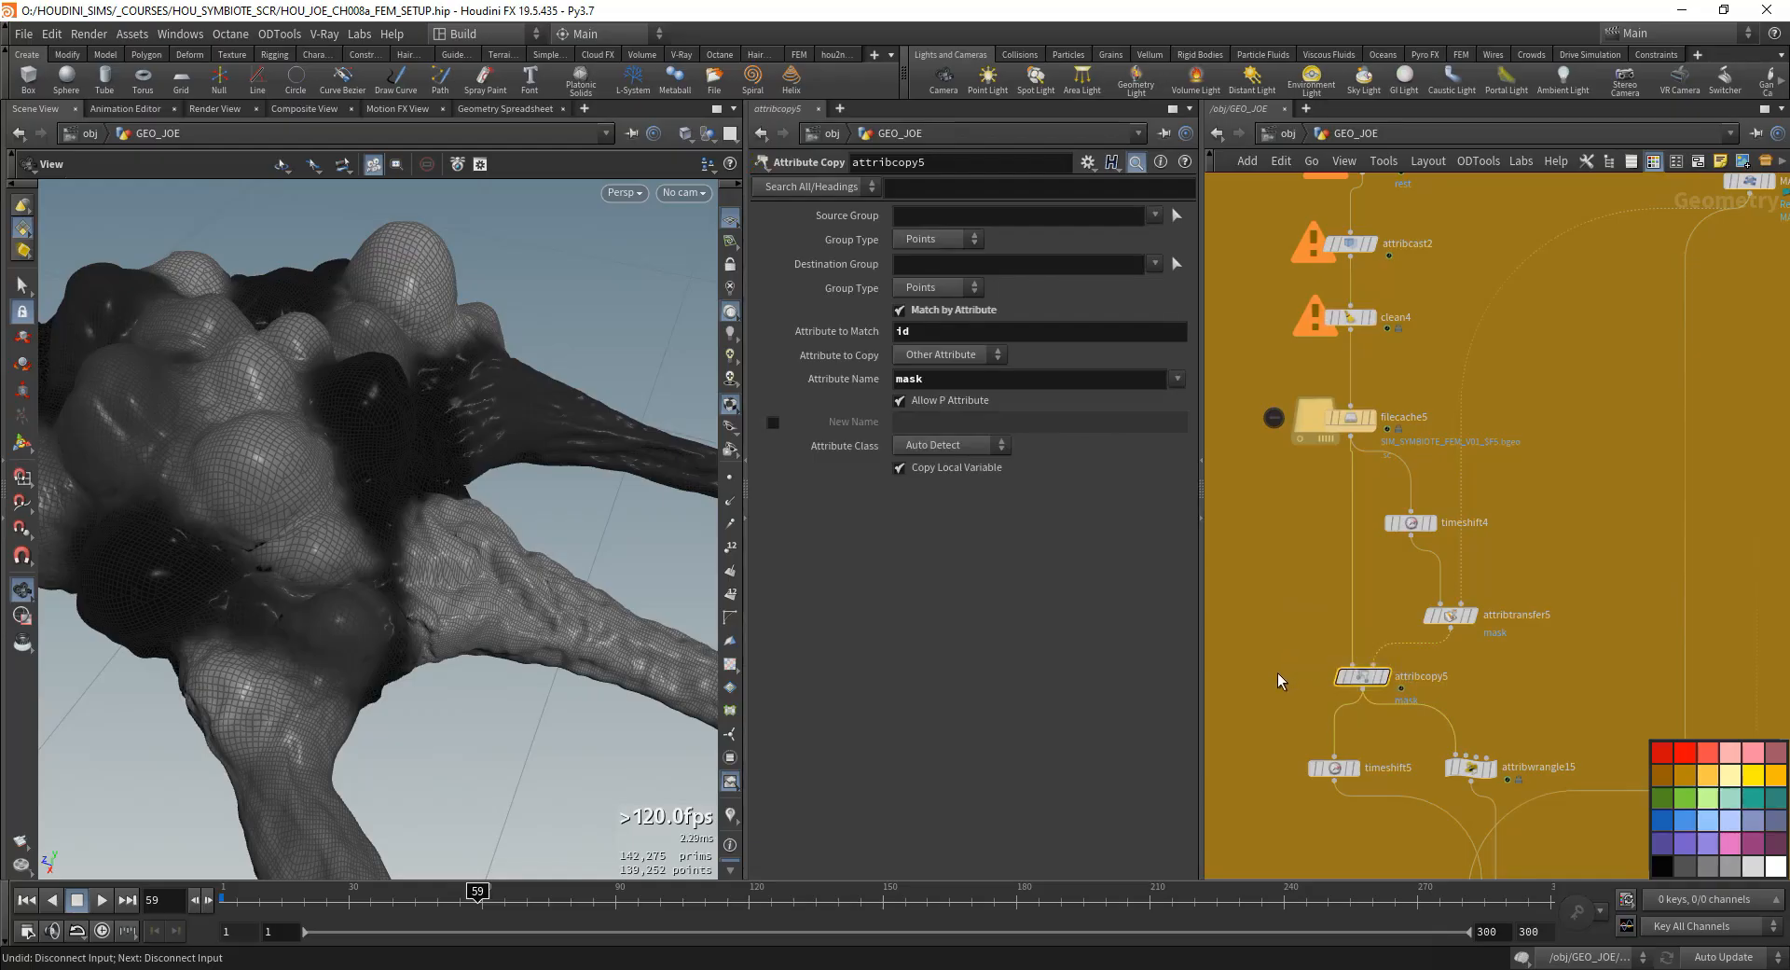
drag(1401, 696, 1403, 698)
middle_drag(1300, 651, 1258, 608)
drag(1369, 486, 1382, 481)
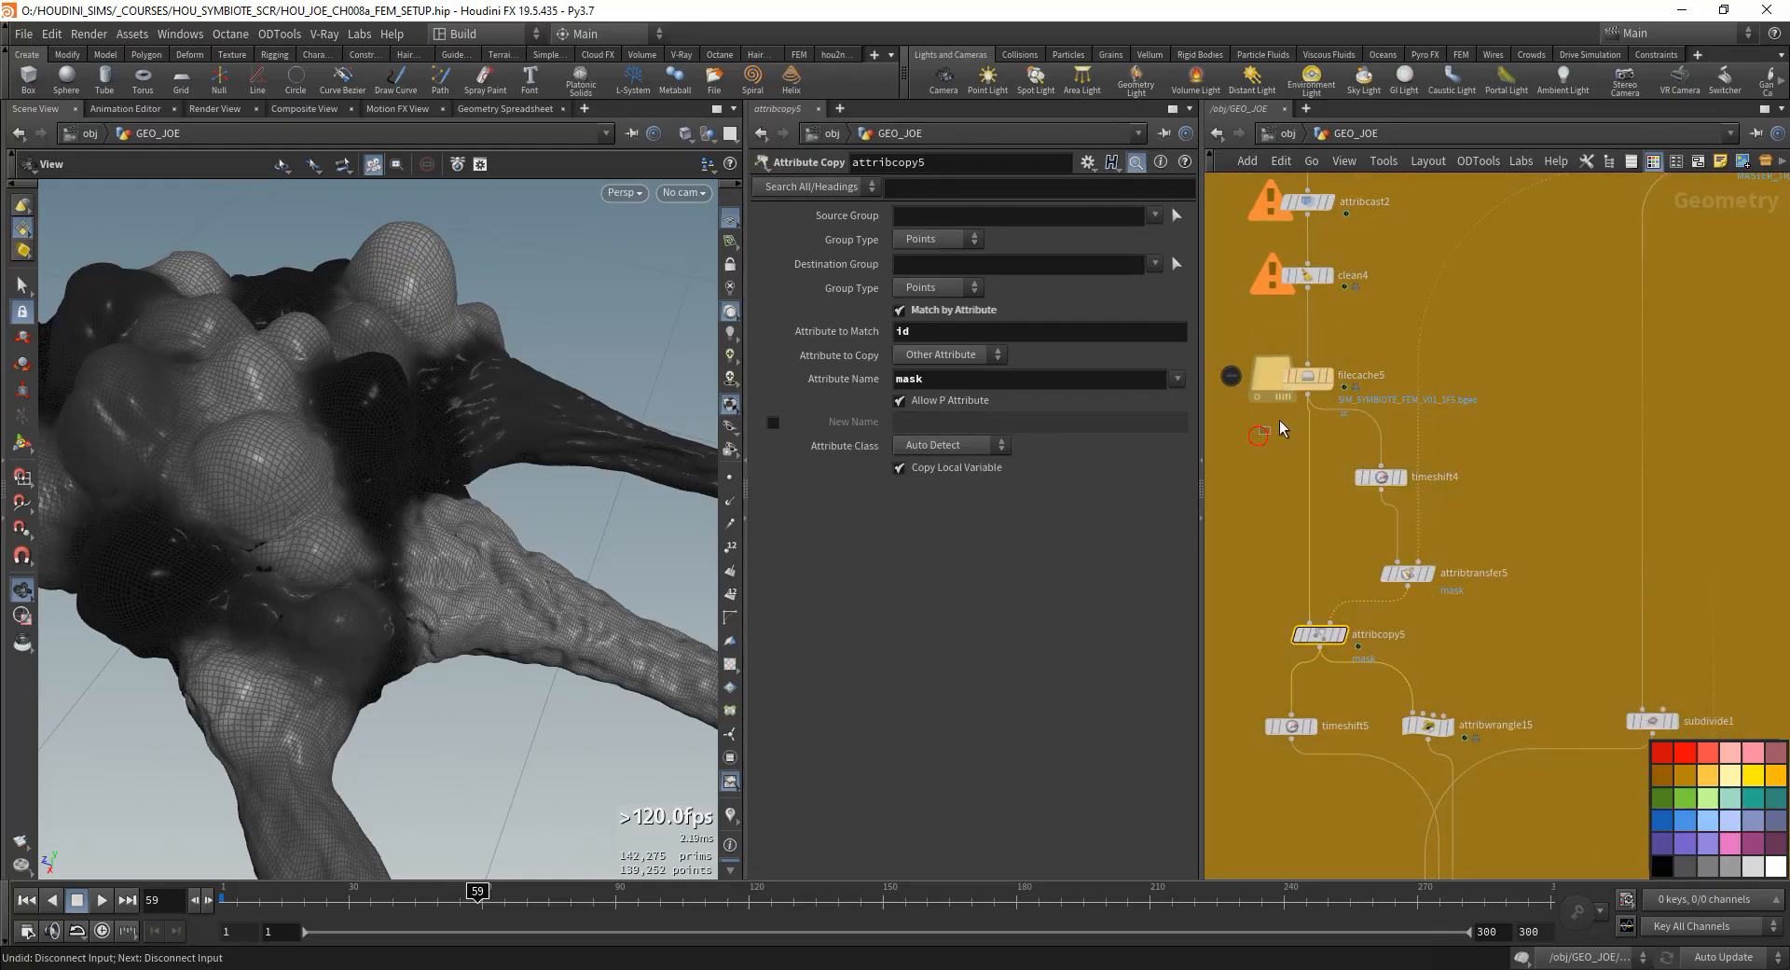
drag(1279, 420, 1305, 380)
- Select the branch from object_merge4 to MASTER_TRANSFORM3, reposition it beside the FEM chain and tighten the spacing above MASTER_TRANSFORM3
scroll(1484, 529, down, 2)
middle_drag(1486, 531, 1469, 626)
scroll(1445, 593, down, 2)
scroll(1544, 270, up, 4)
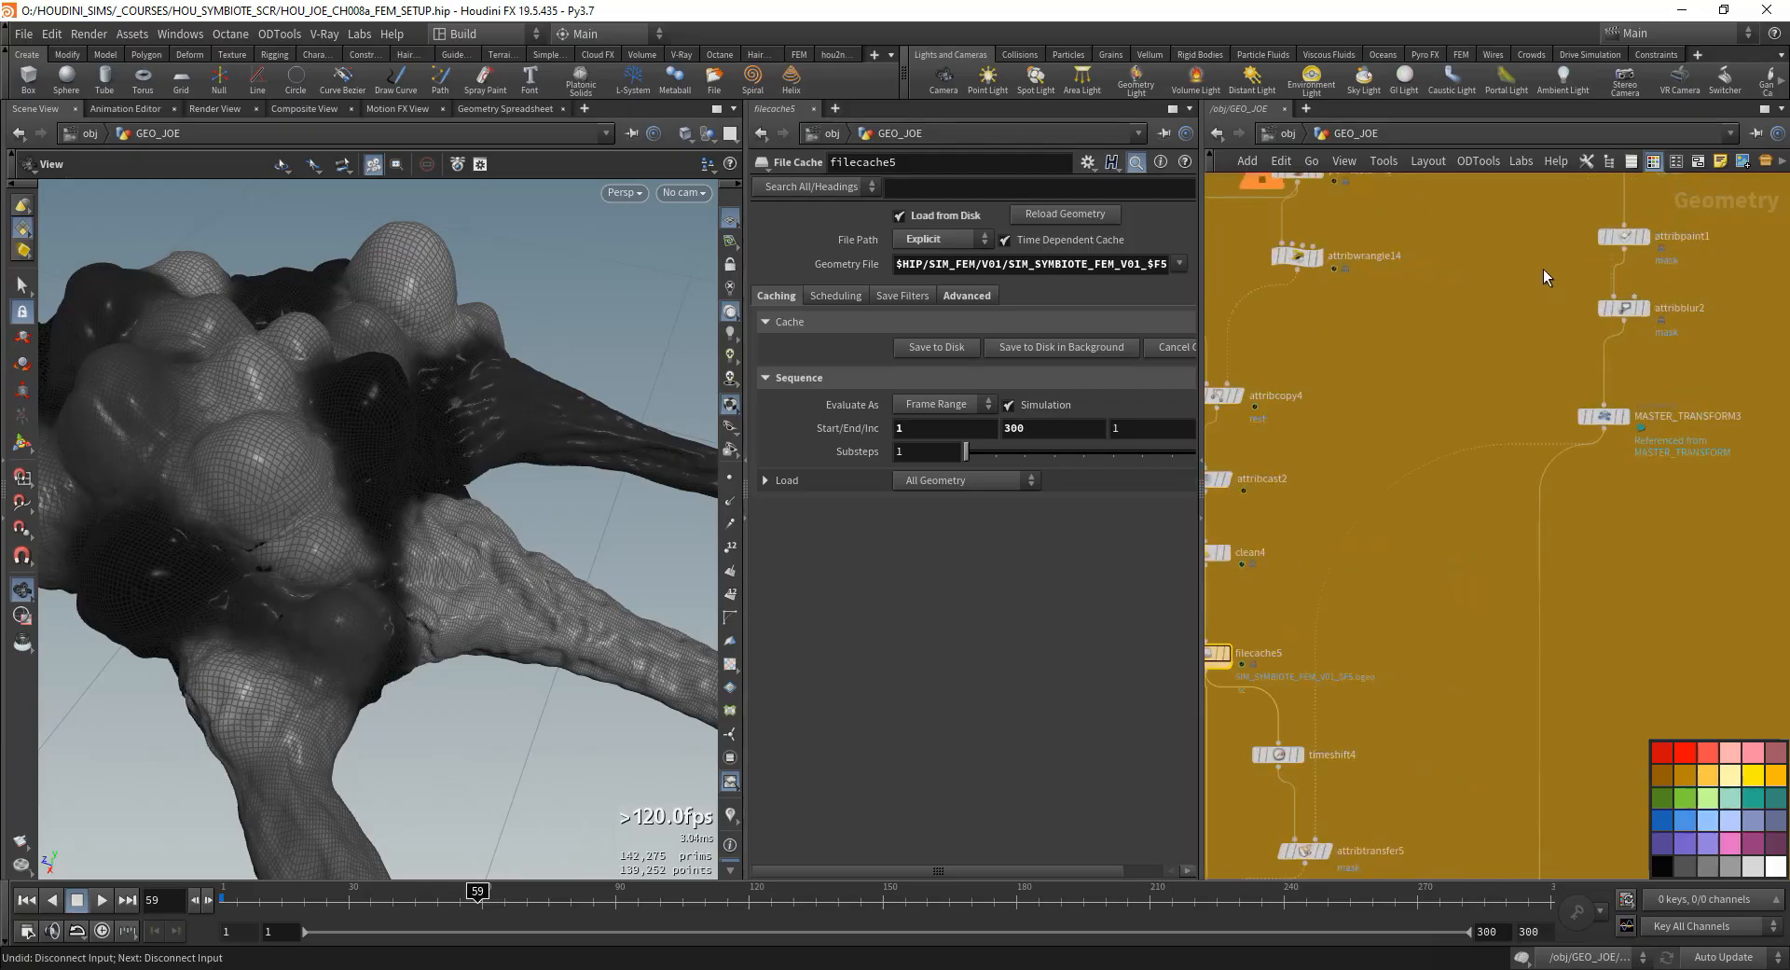
middle_drag(1542, 268, 1497, 379)
click(1578, 346)
drag(1676, 617, 1453, 443)
middle_drag(1304, 638, 1422, 431)
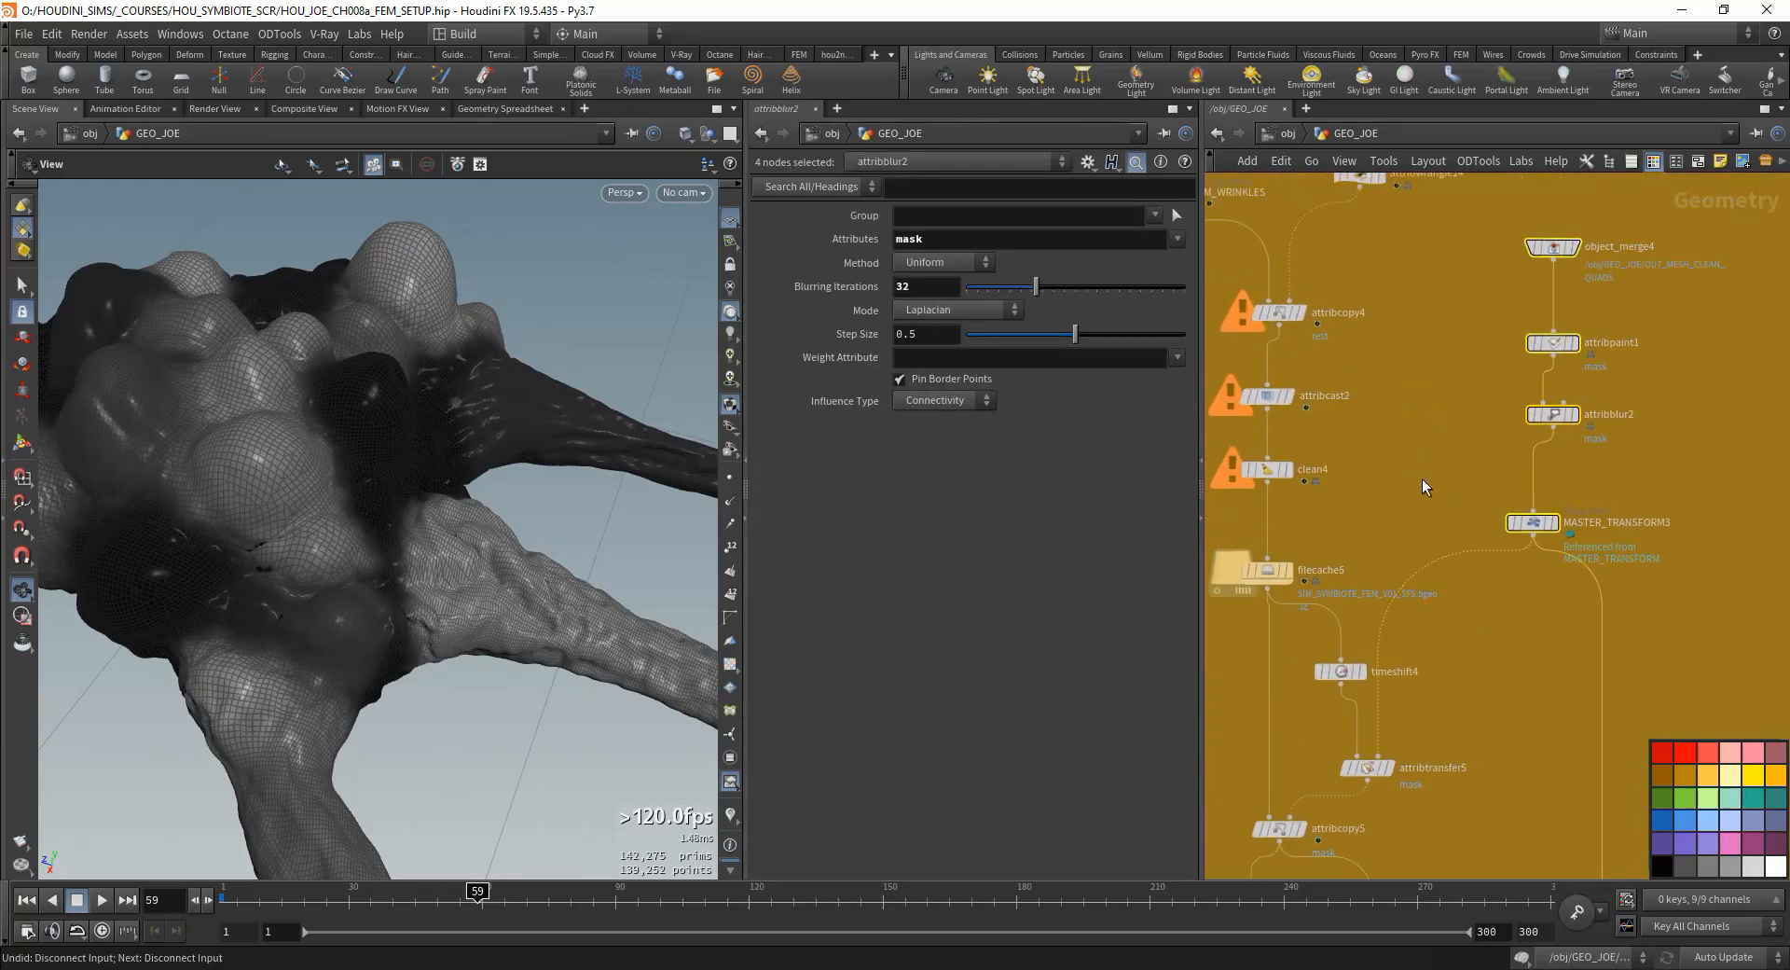
drag(1422, 478, 1596, 224)
drag(1556, 422, 1536, 451)
- Move pointdeform3 up closer to timeshift5 and attribwrangle15
middle_drag(1422, 835, 1481, 614)
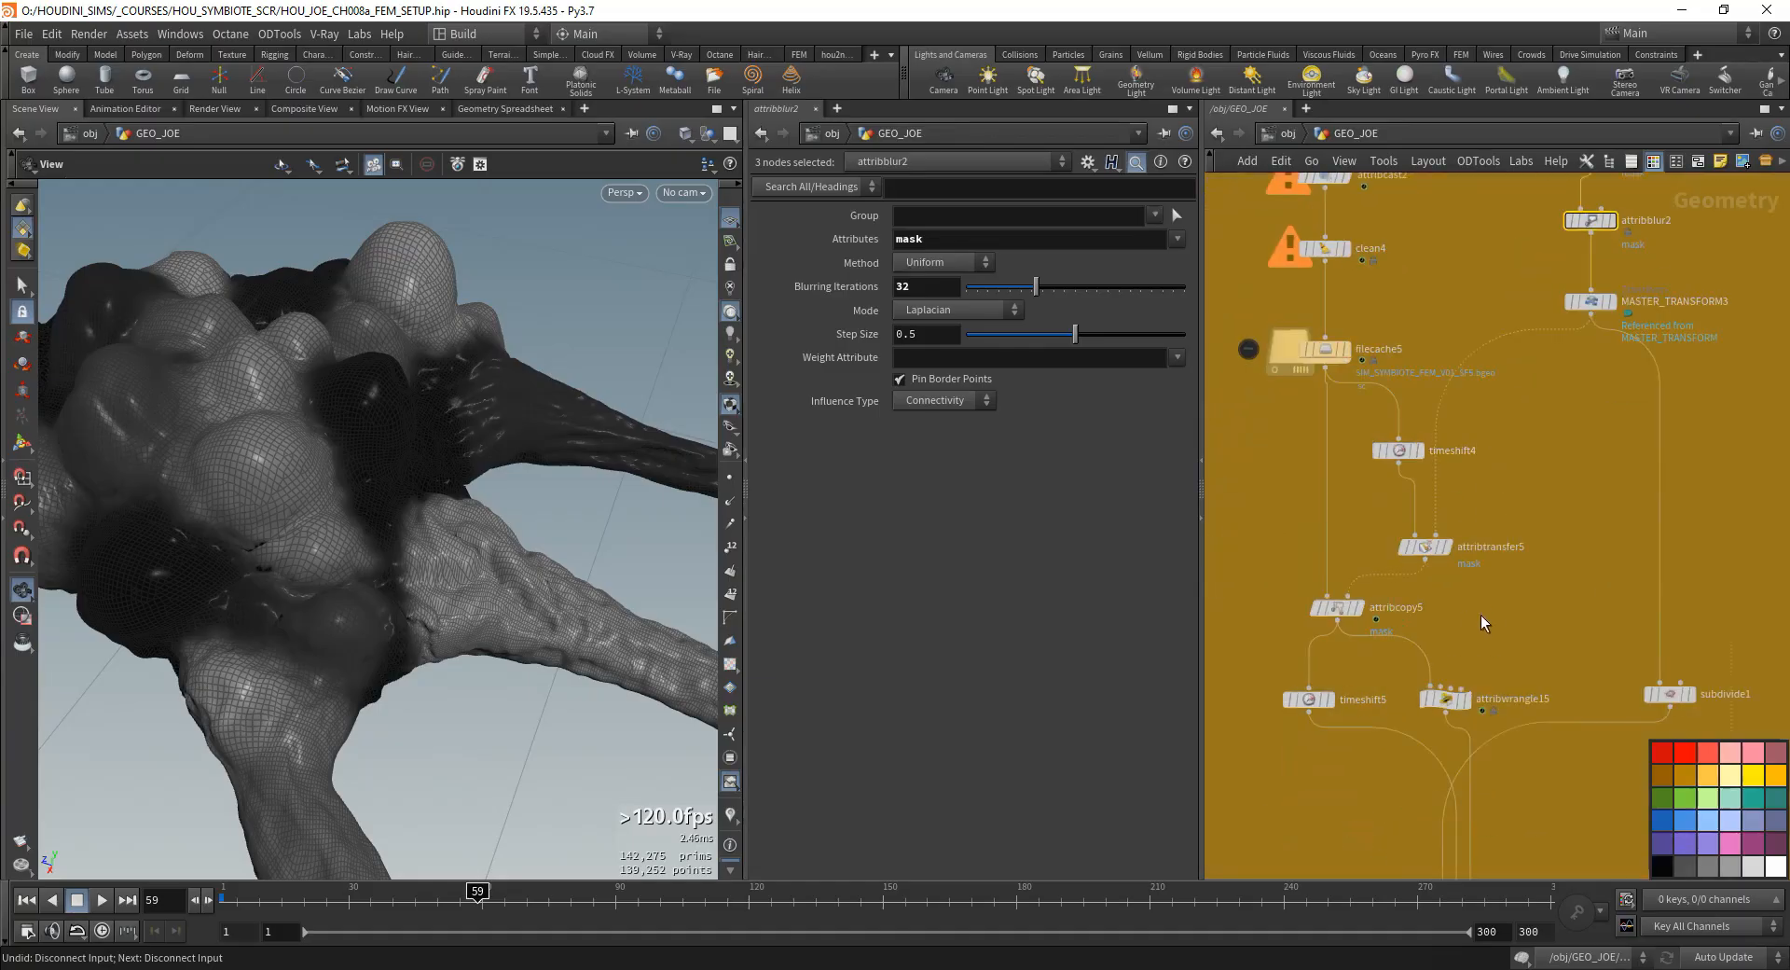
scroll(1480, 614, down, 1)
middle_drag(1474, 674, 1396, 565)
drag(1379, 760, 1361, 721)
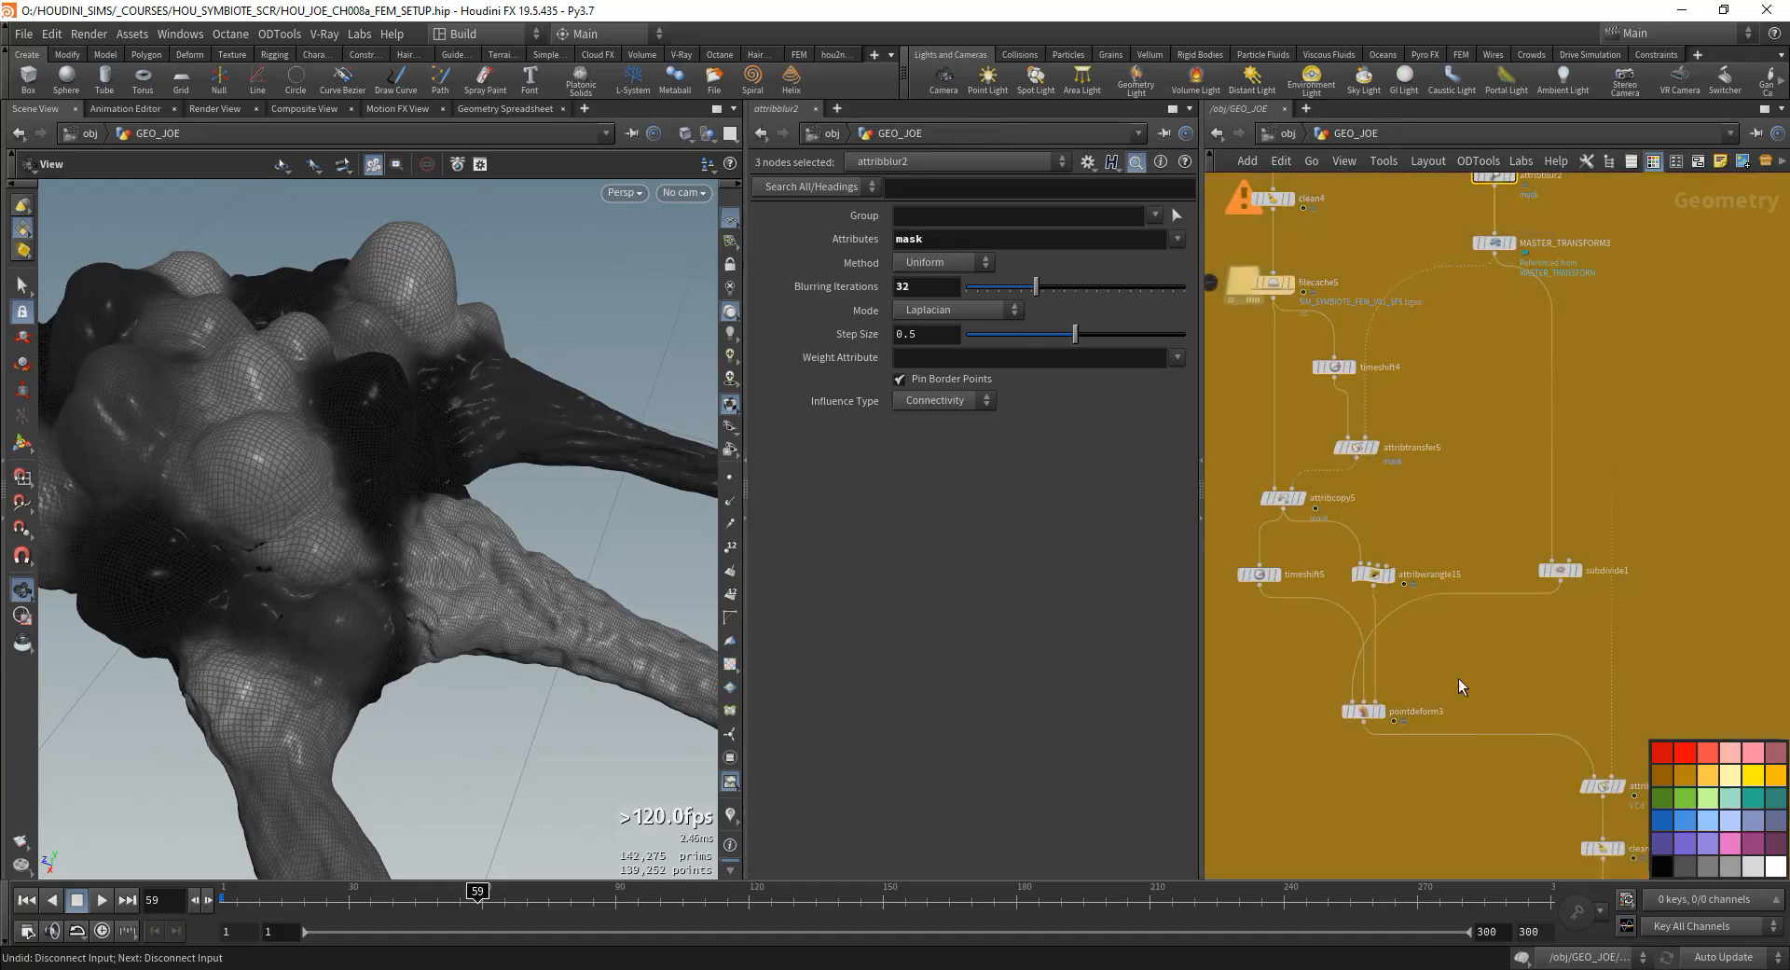
- Look over the rearranged FEM network, from pointdeform2 and FEM_WRINKLES down to pointdeform3
middle_drag(1461, 681, 1437, 647)
middle_drag(1470, 416, 1458, 584)
scroll(1458, 584, down, 4)
scroll(1457, 587, up, 1)
middle_drag(1396, 362, 1525, 744)
scroll(1460, 592, up, 4)
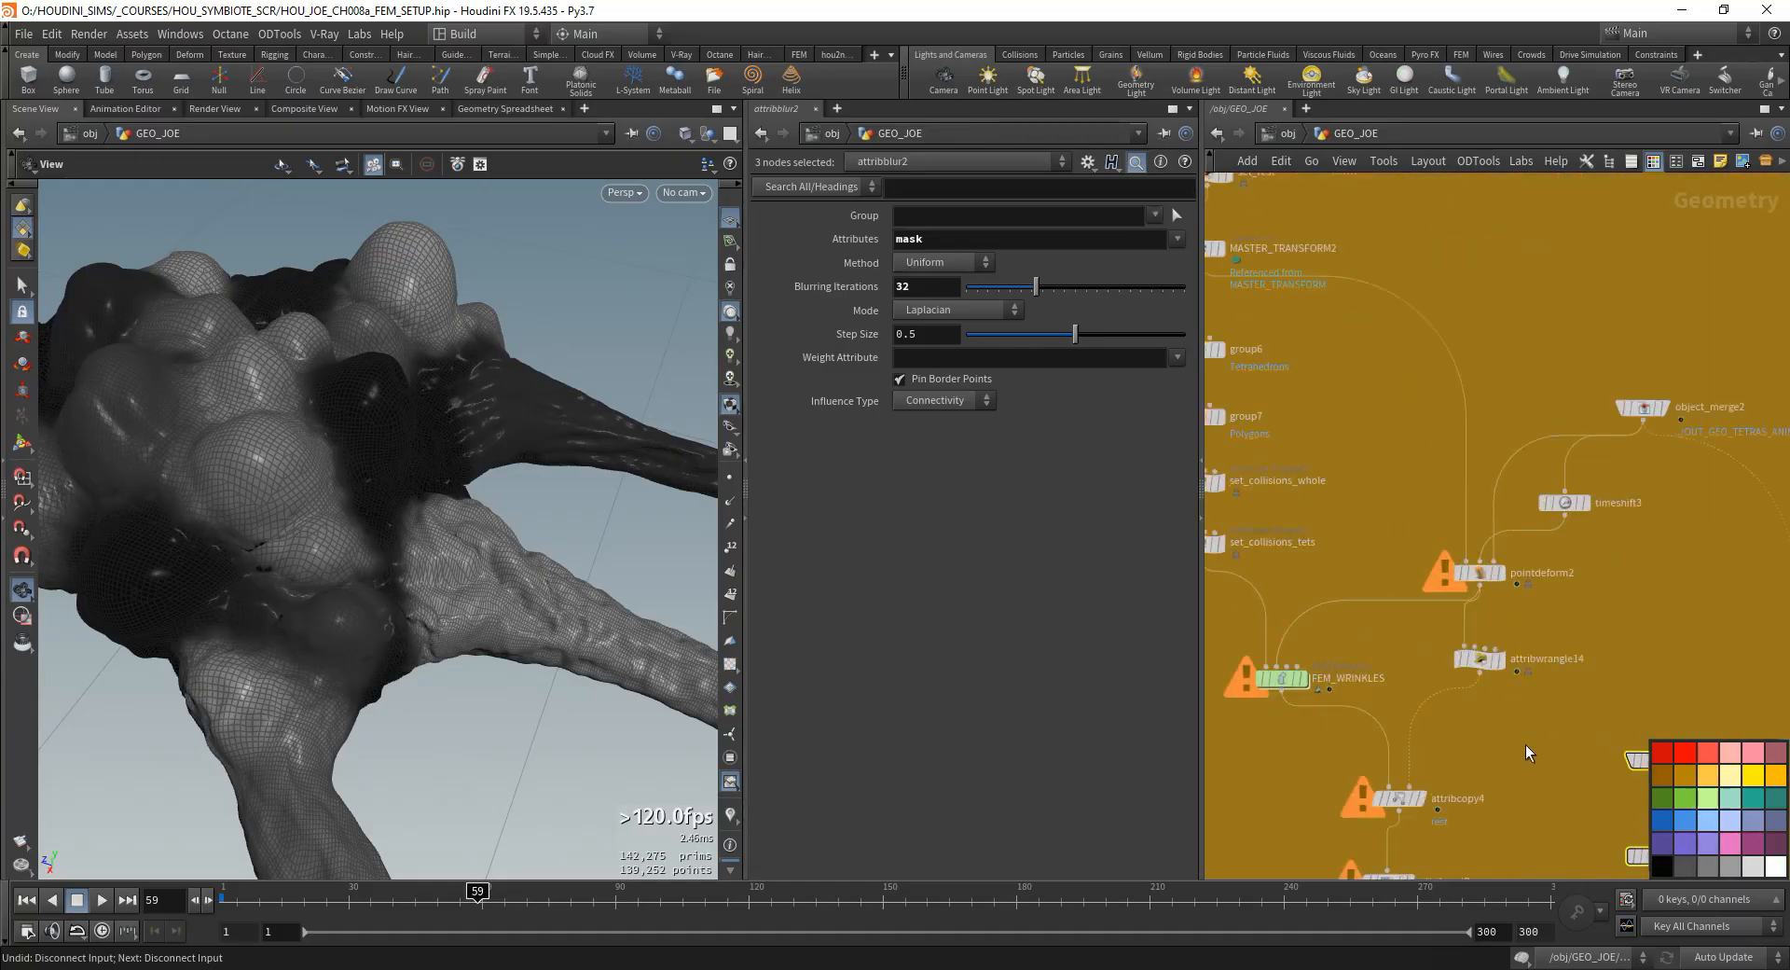
scroll(1525, 746, down, 5)
middle_drag(1523, 811, 1488, 630)
scroll(1469, 542, up, 4)
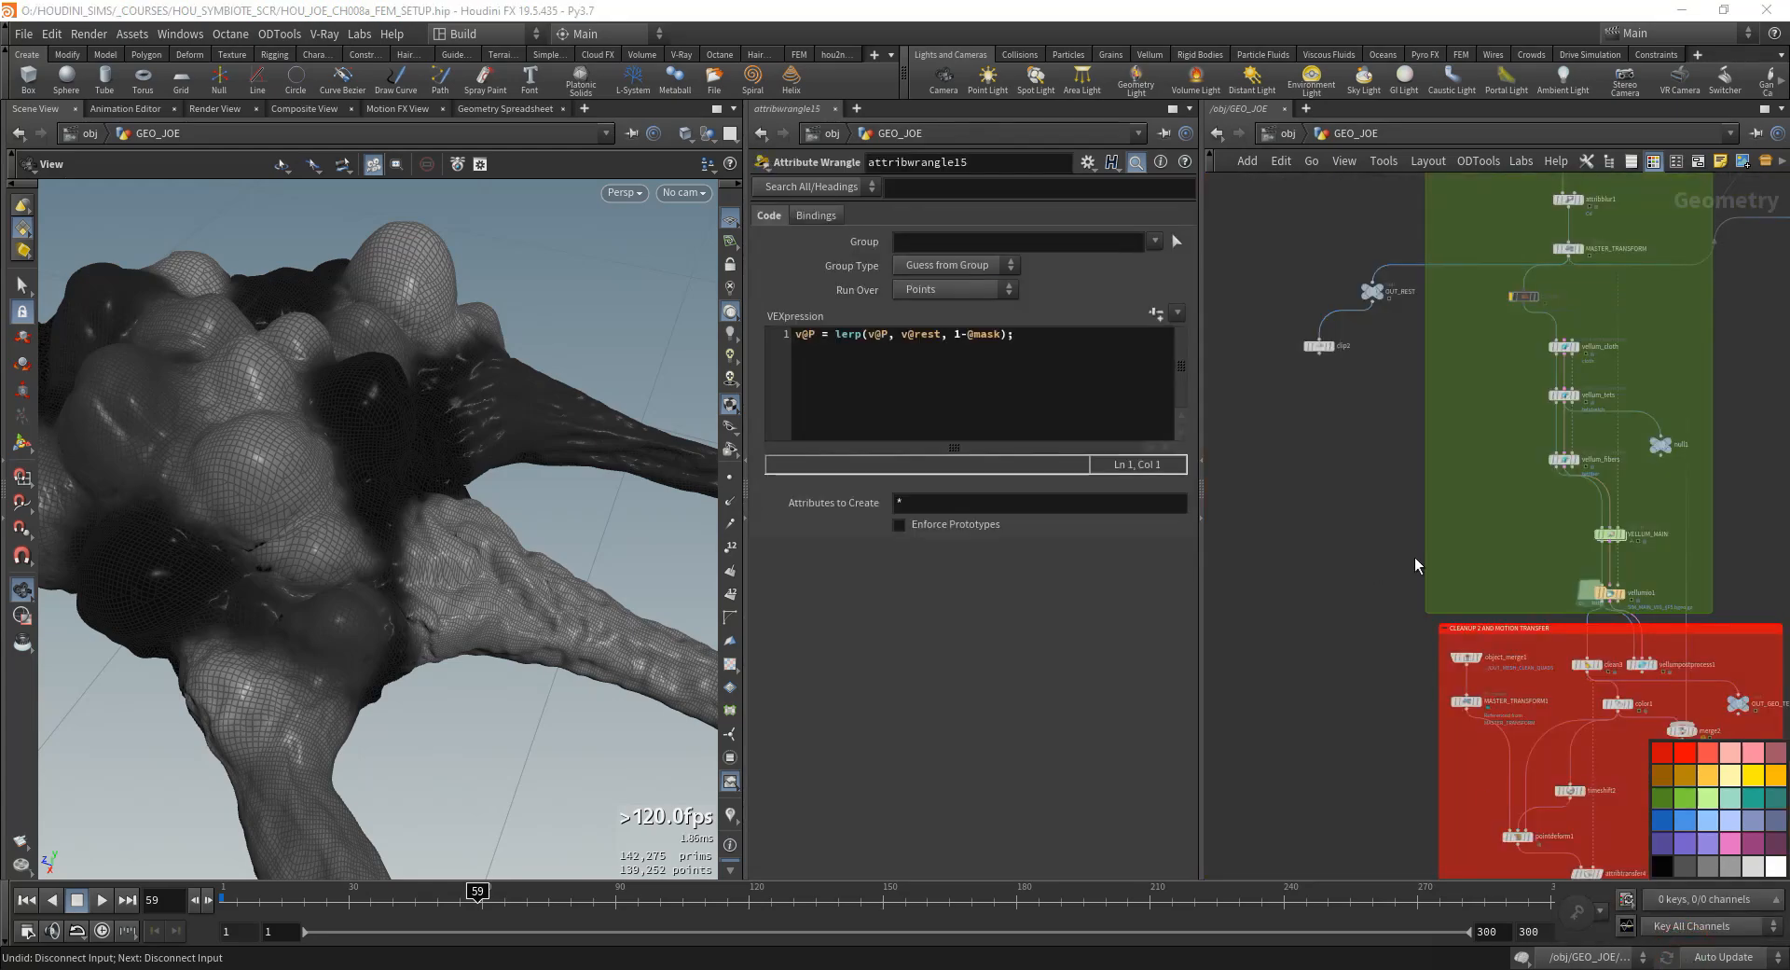
- Return to the first frame and examine the tentacle tips in the viewport from several angles
click(26, 900)
drag(287, 410, 289, 552)
scroll(148, 568, up, 6)
scroll(178, 583, up, 2)
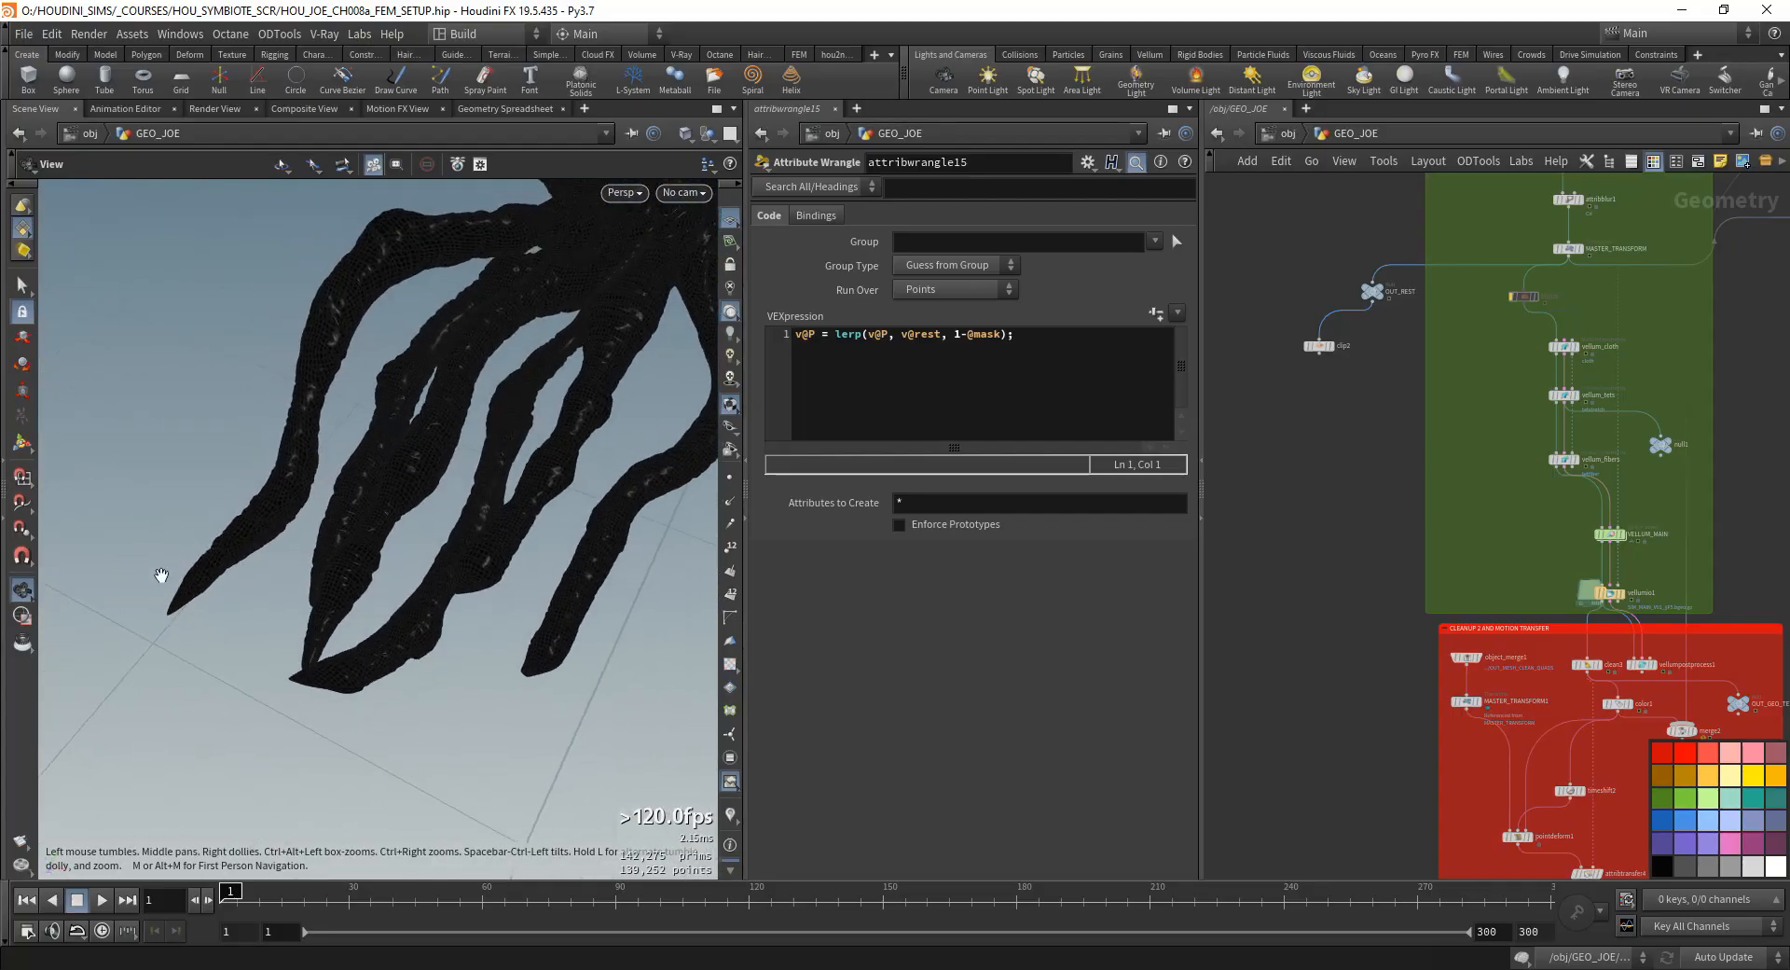
scroll(186, 600, up, 2)
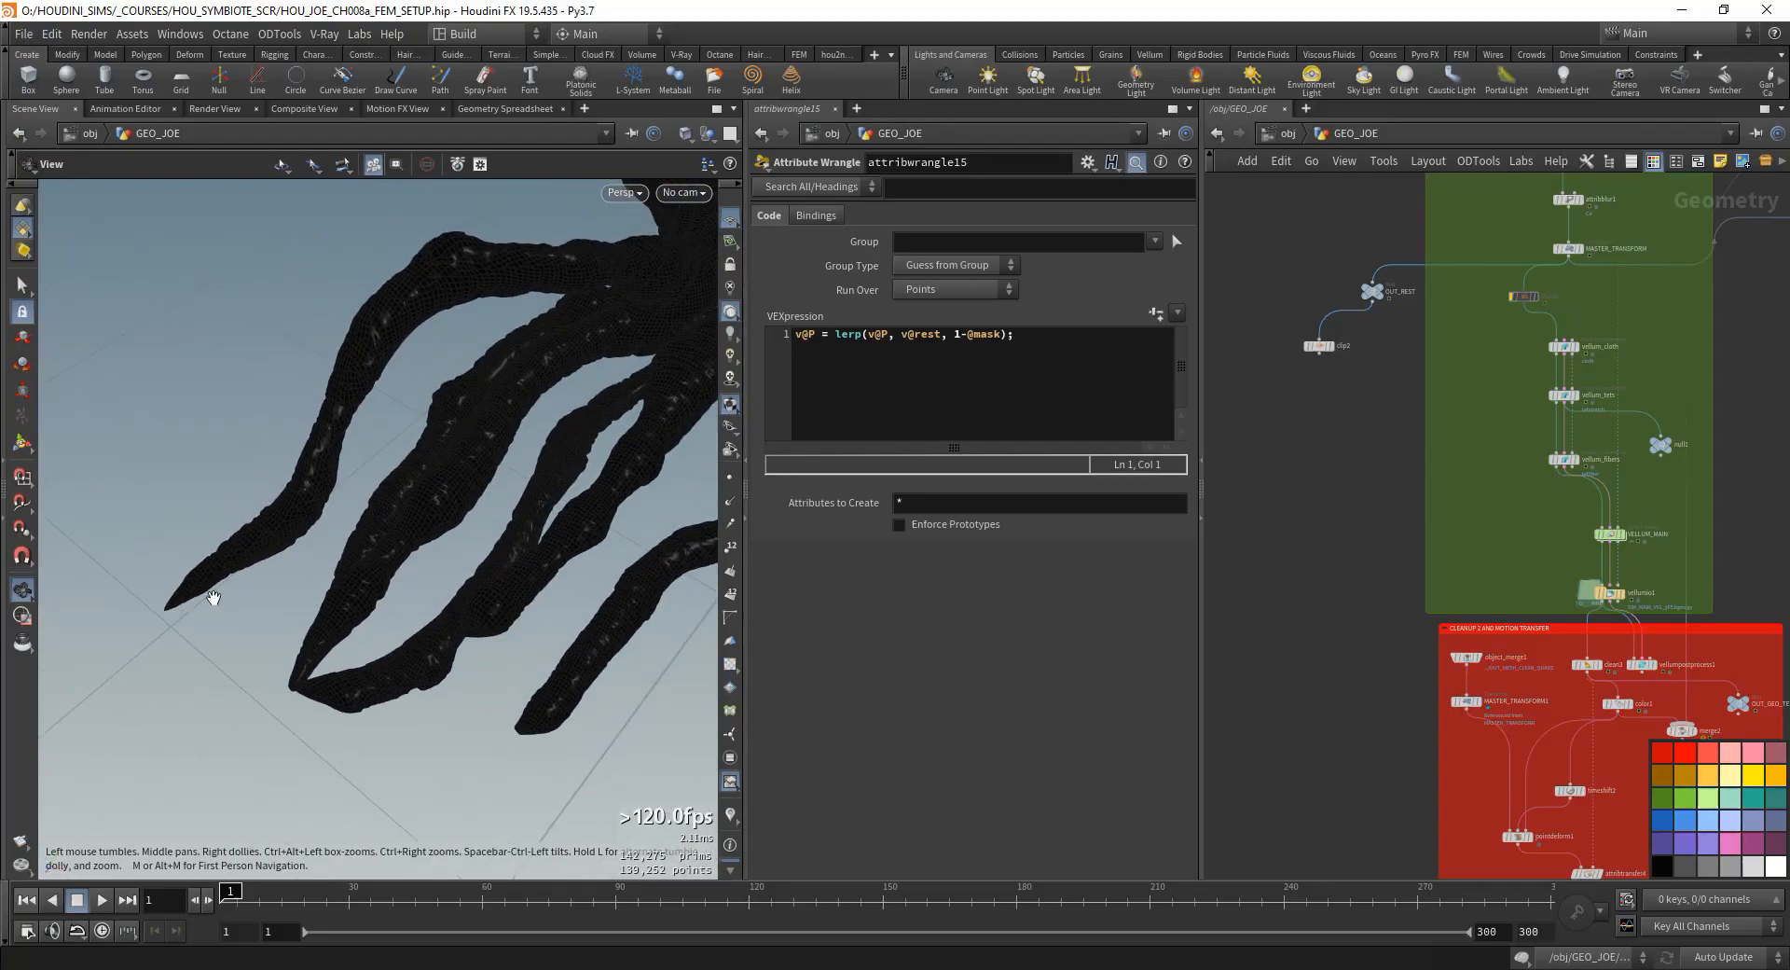
scroll(1348, 565, up, 4)
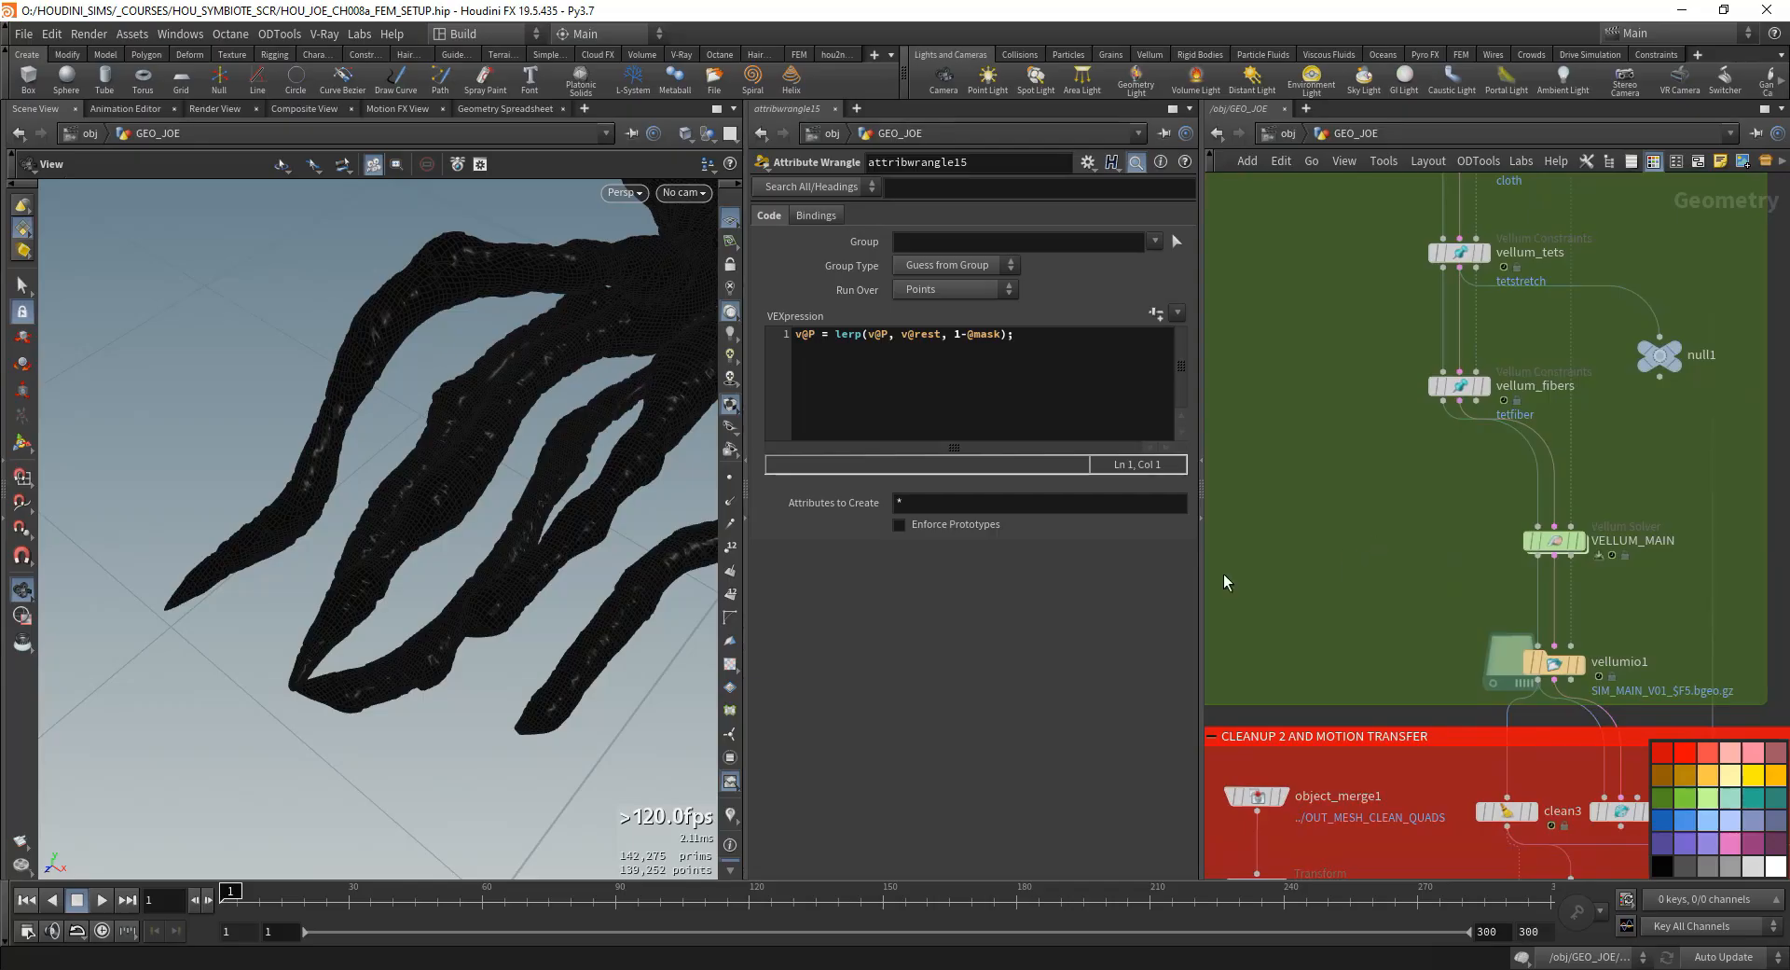
drag(187, 503, 151, 536)
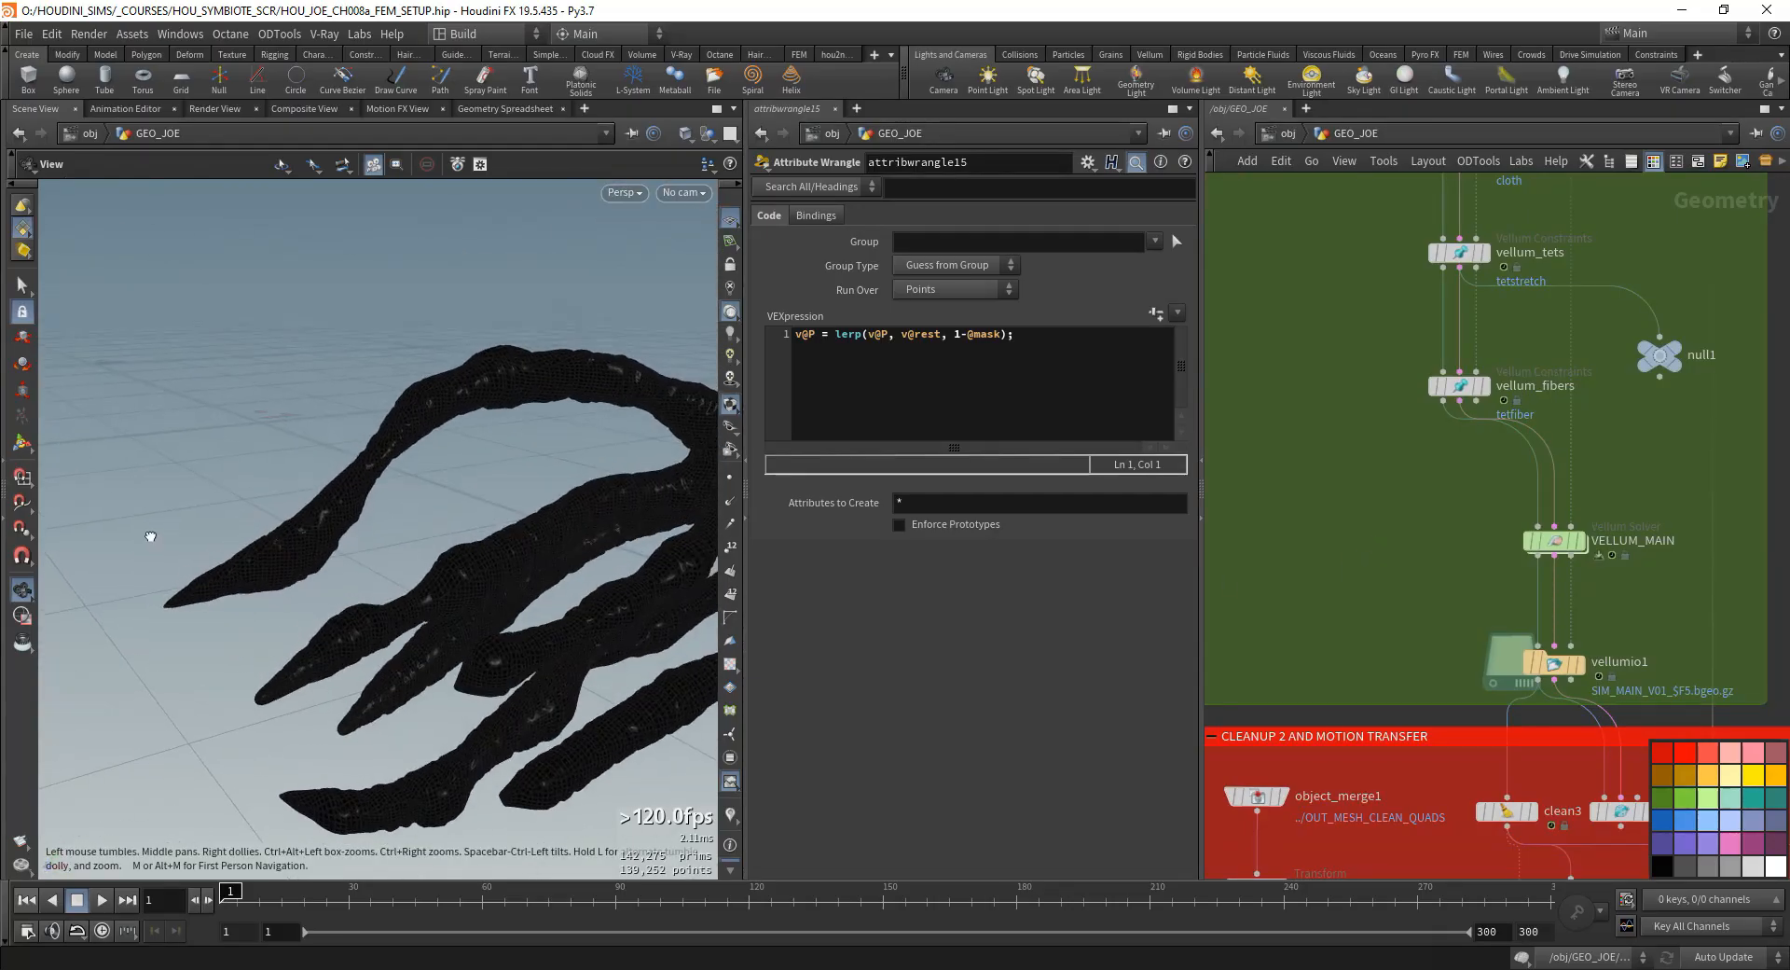
mouse_move(193, 601)
mouse_down()
mouse_move(174, 551)
mouse_move(199, 607)
mouse_up()
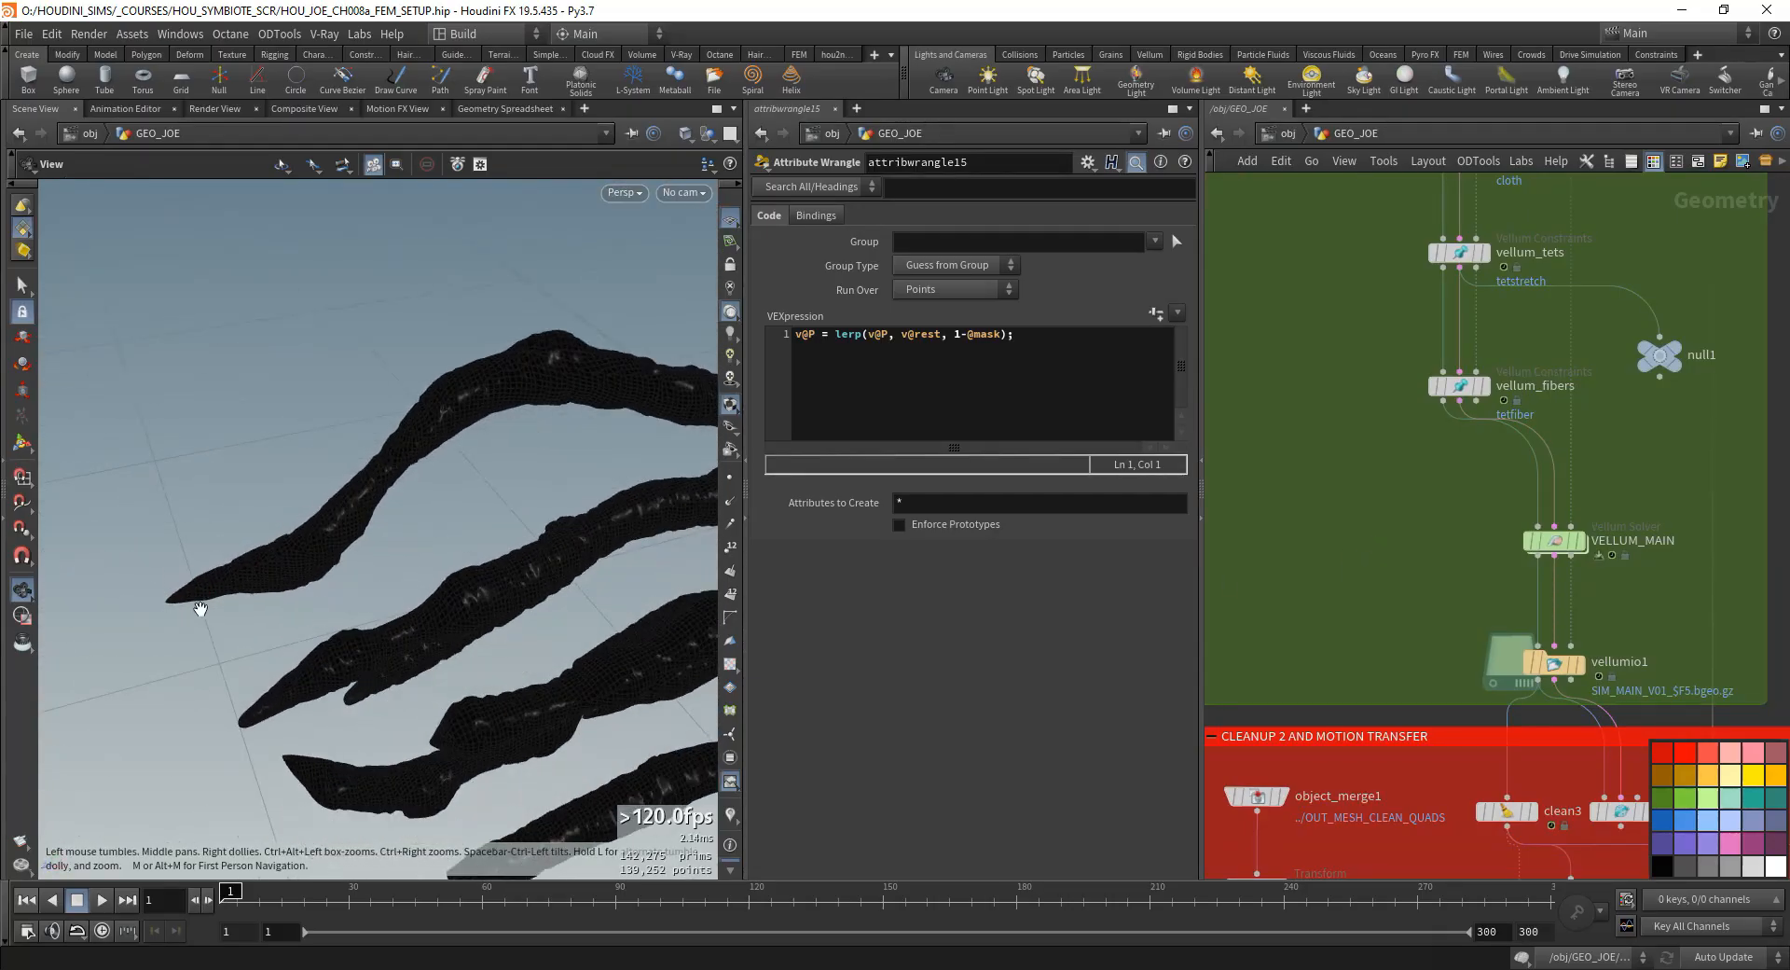
- Display VELLUM_MAIN and go inside it to the forces network containing vellum_attach_tail
double_click(1587, 551)
double_click(1467, 617)
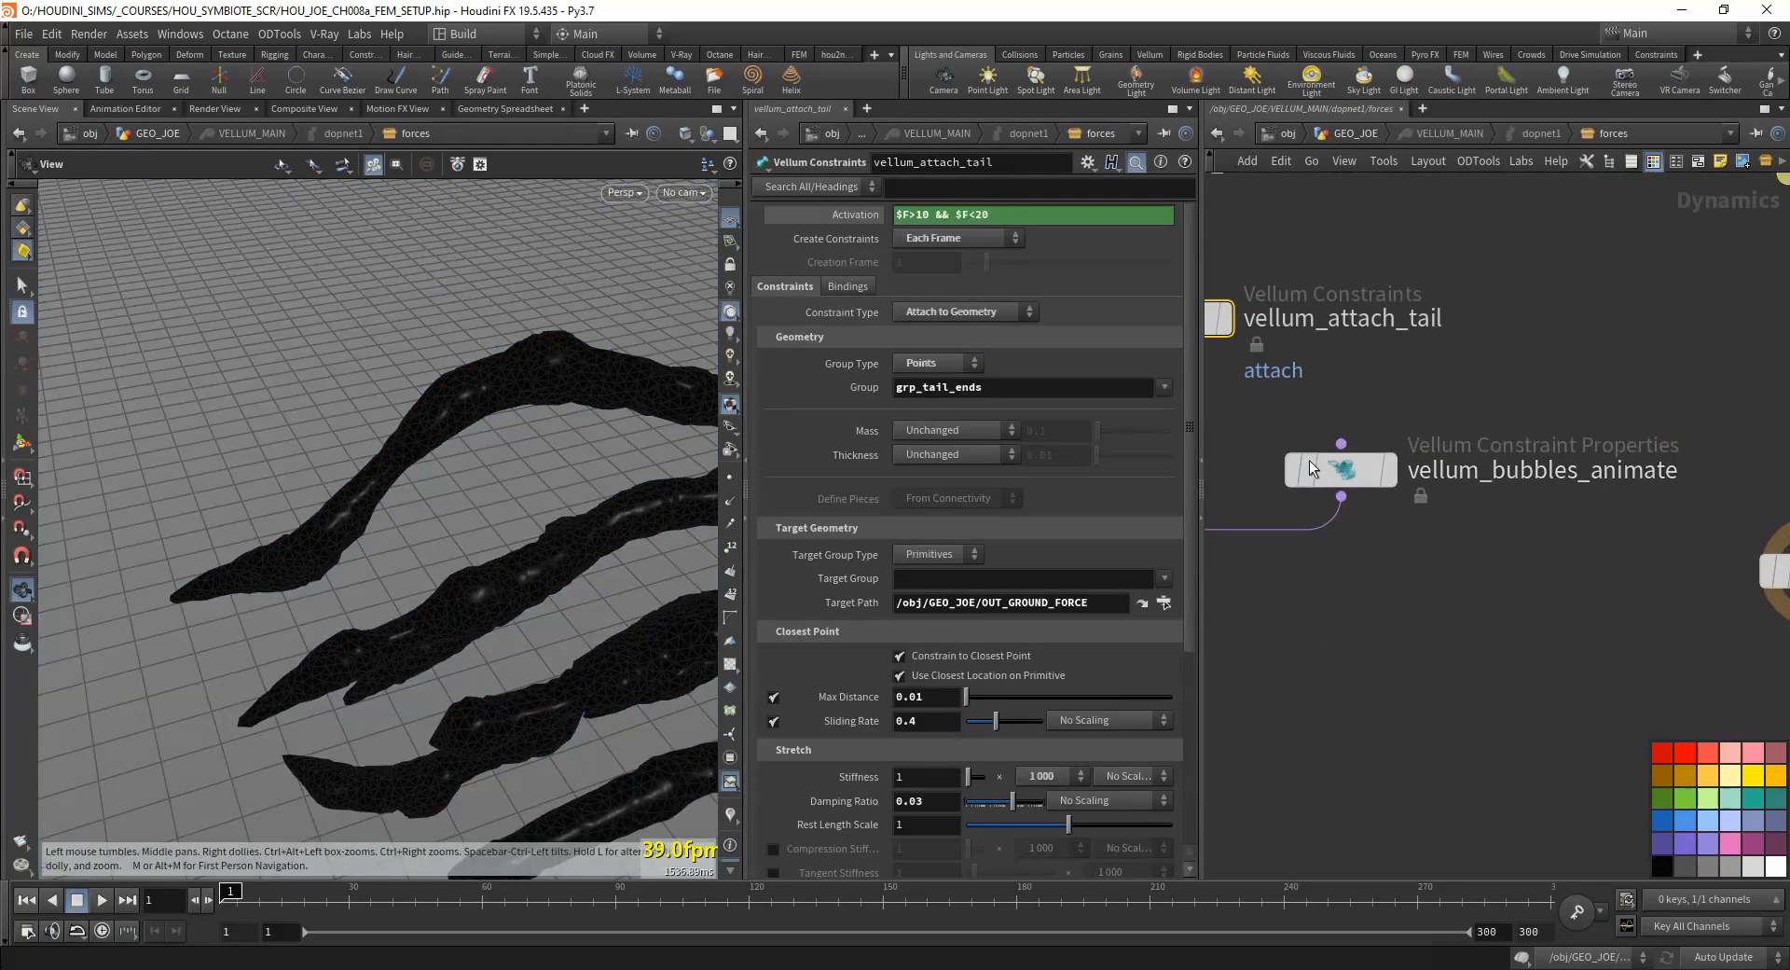
middle_drag(1333, 381, 1659, 559)
scroll(1361, 545, down, 3)
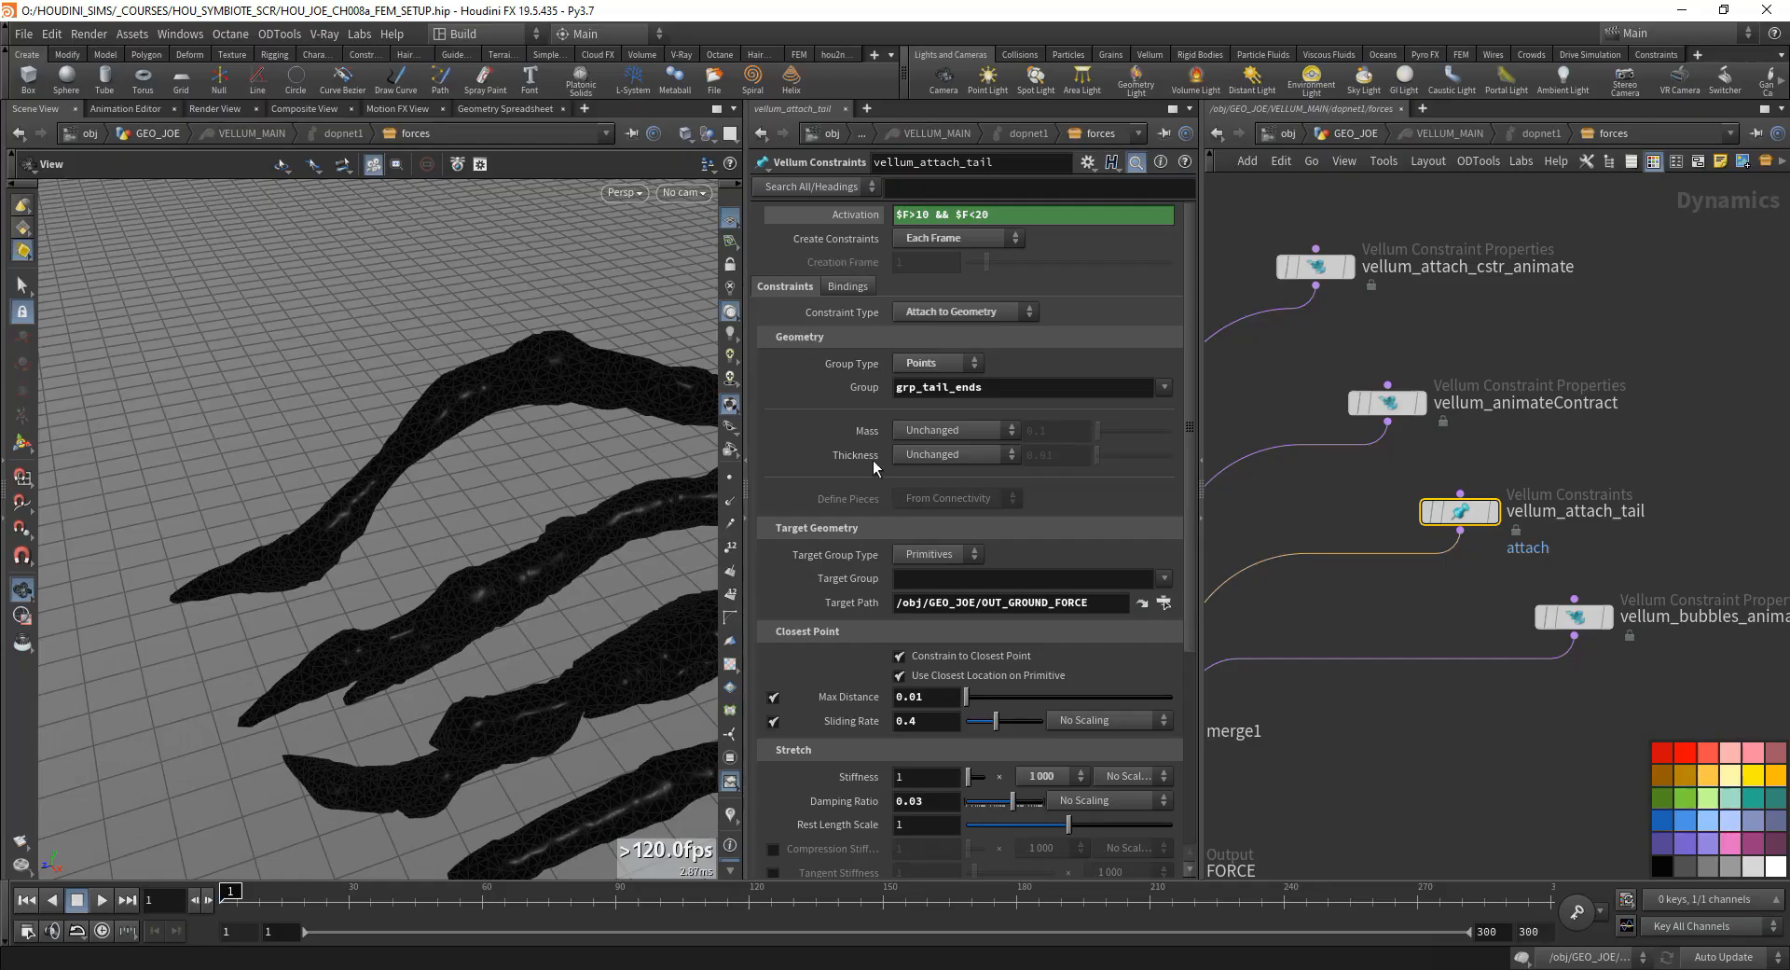
- Examine the start and end frame conditions in vellum_attach_tail's Activation expression
triple_click(942, 215)
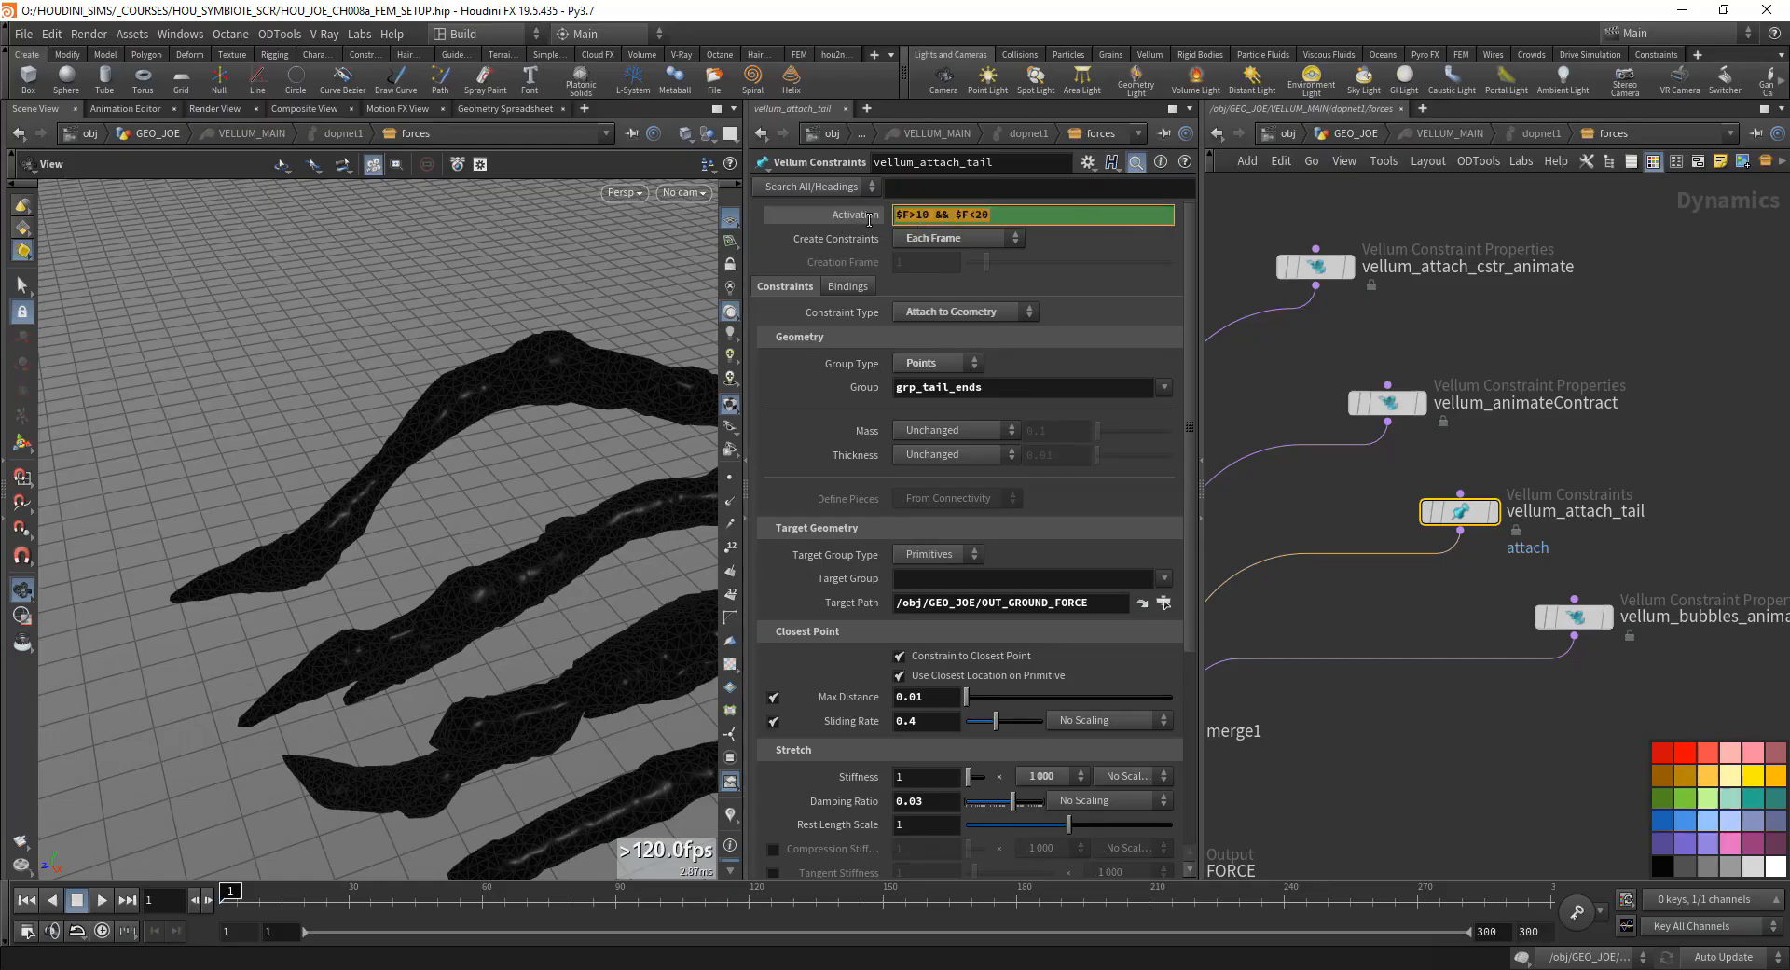
click(965, 215)
double_click(926, 215)
double_click(979, 215)
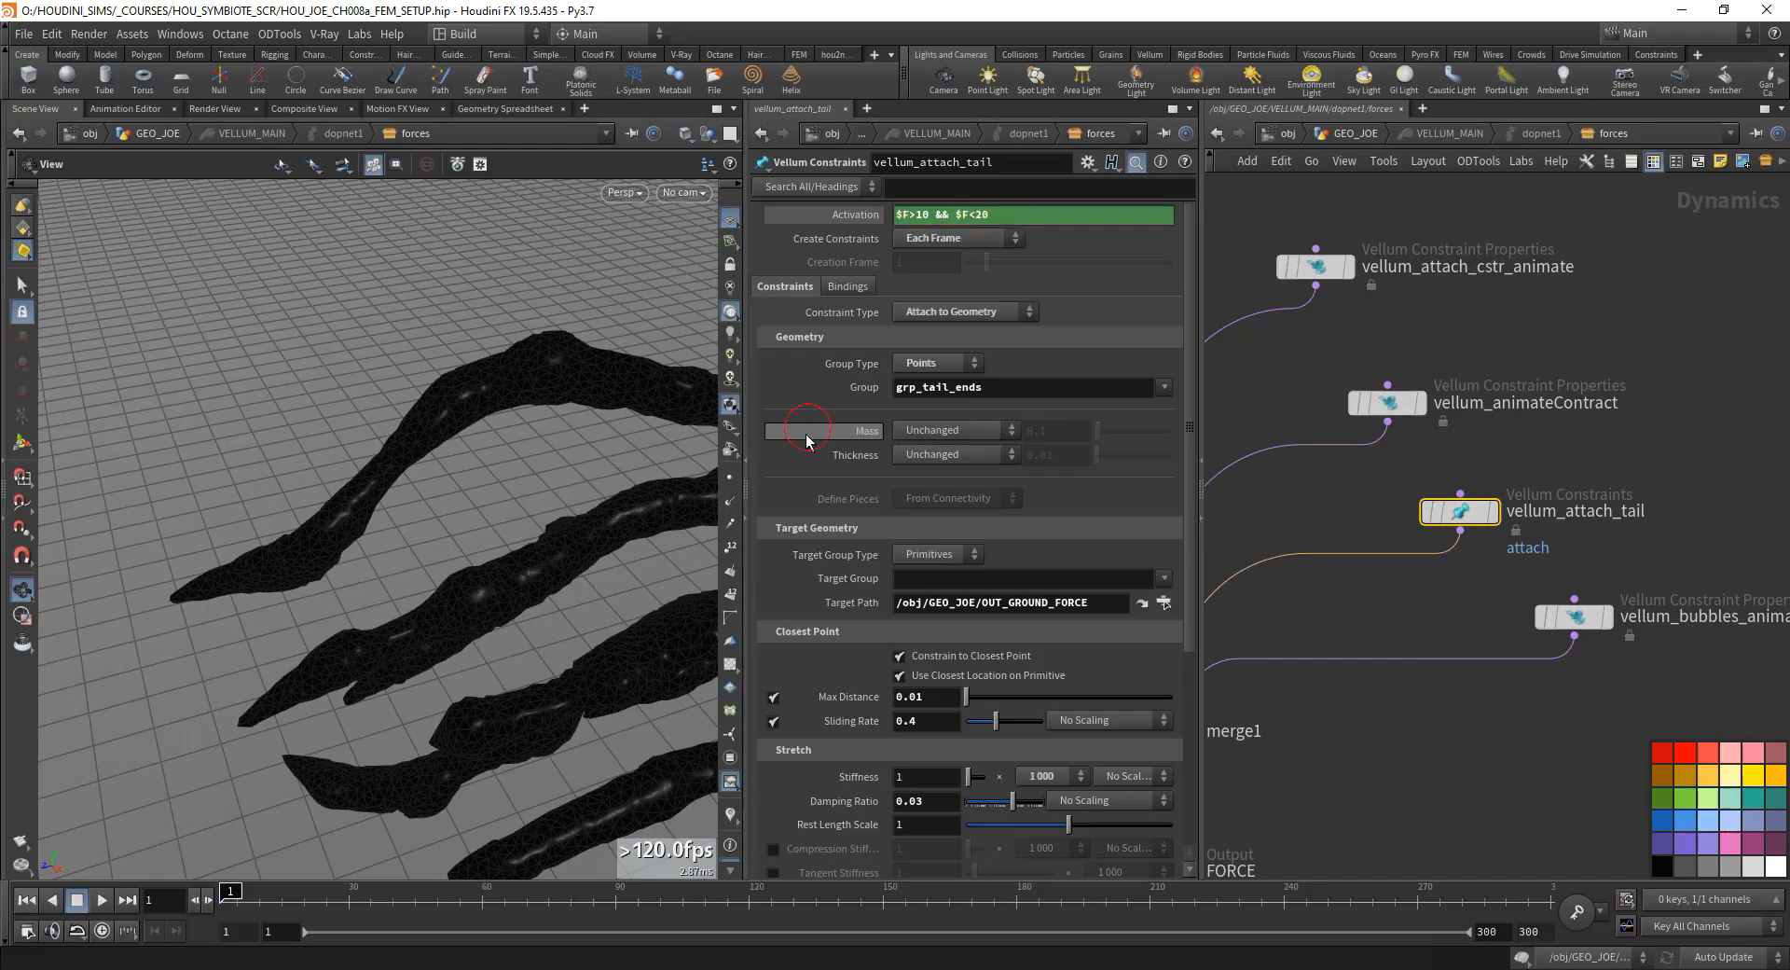
- Set the Sliding Rate of vellum_attach_tail to 0.7
scroll(853, 447, down, 3)
double_click(914, 551)
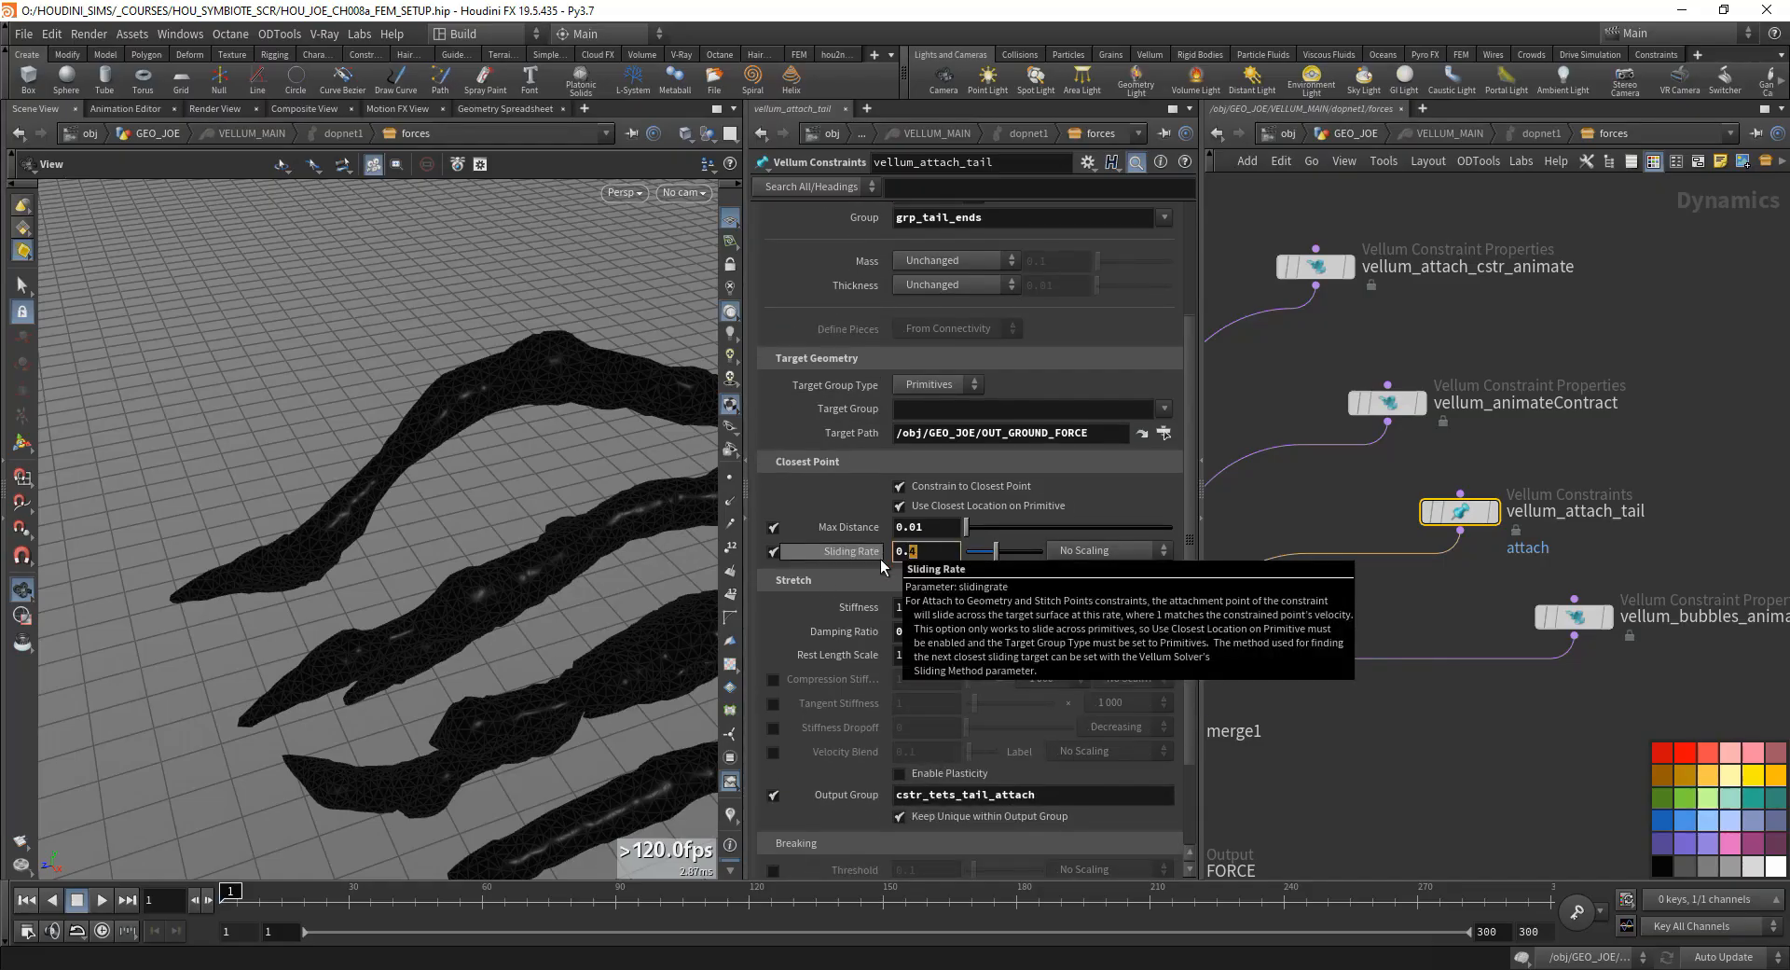
text(7)
key(Return)
mouse_move(419, 697)
mouse_down()
mouse_move(439, 676)
mouse_move(410, 708)
mouse_up()
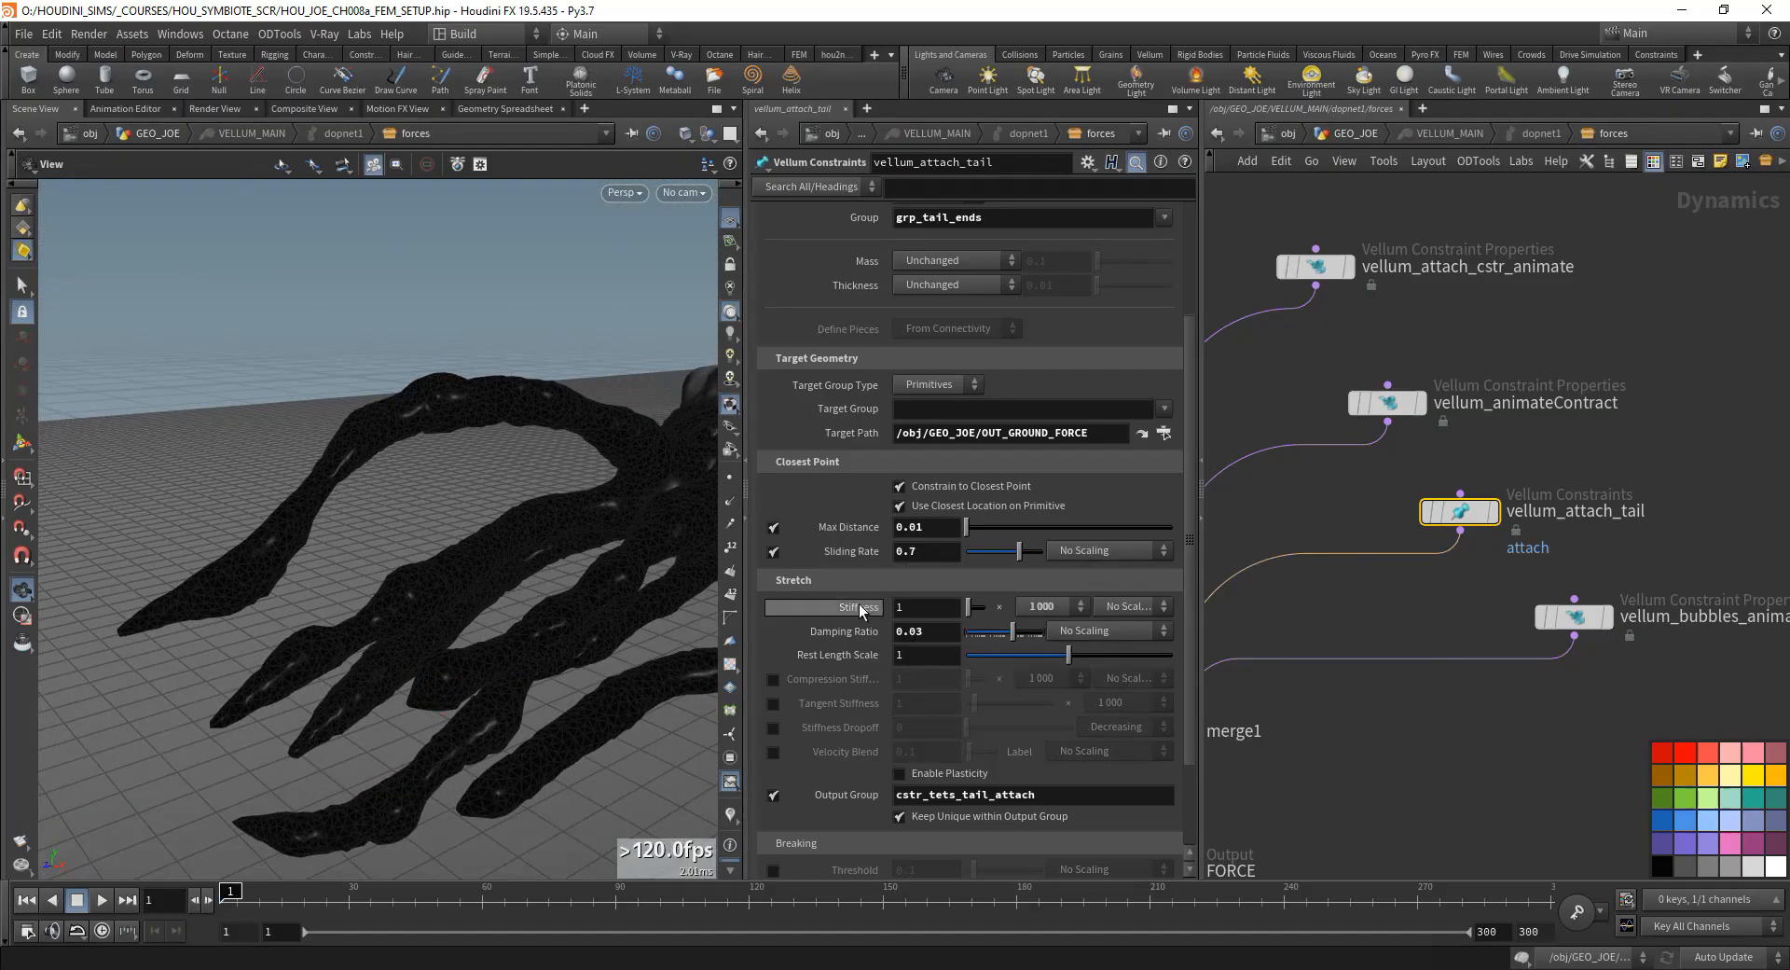
- Set the stretch stiffness multiplier of vellum_attach_tail to 100
click(1041, 607)
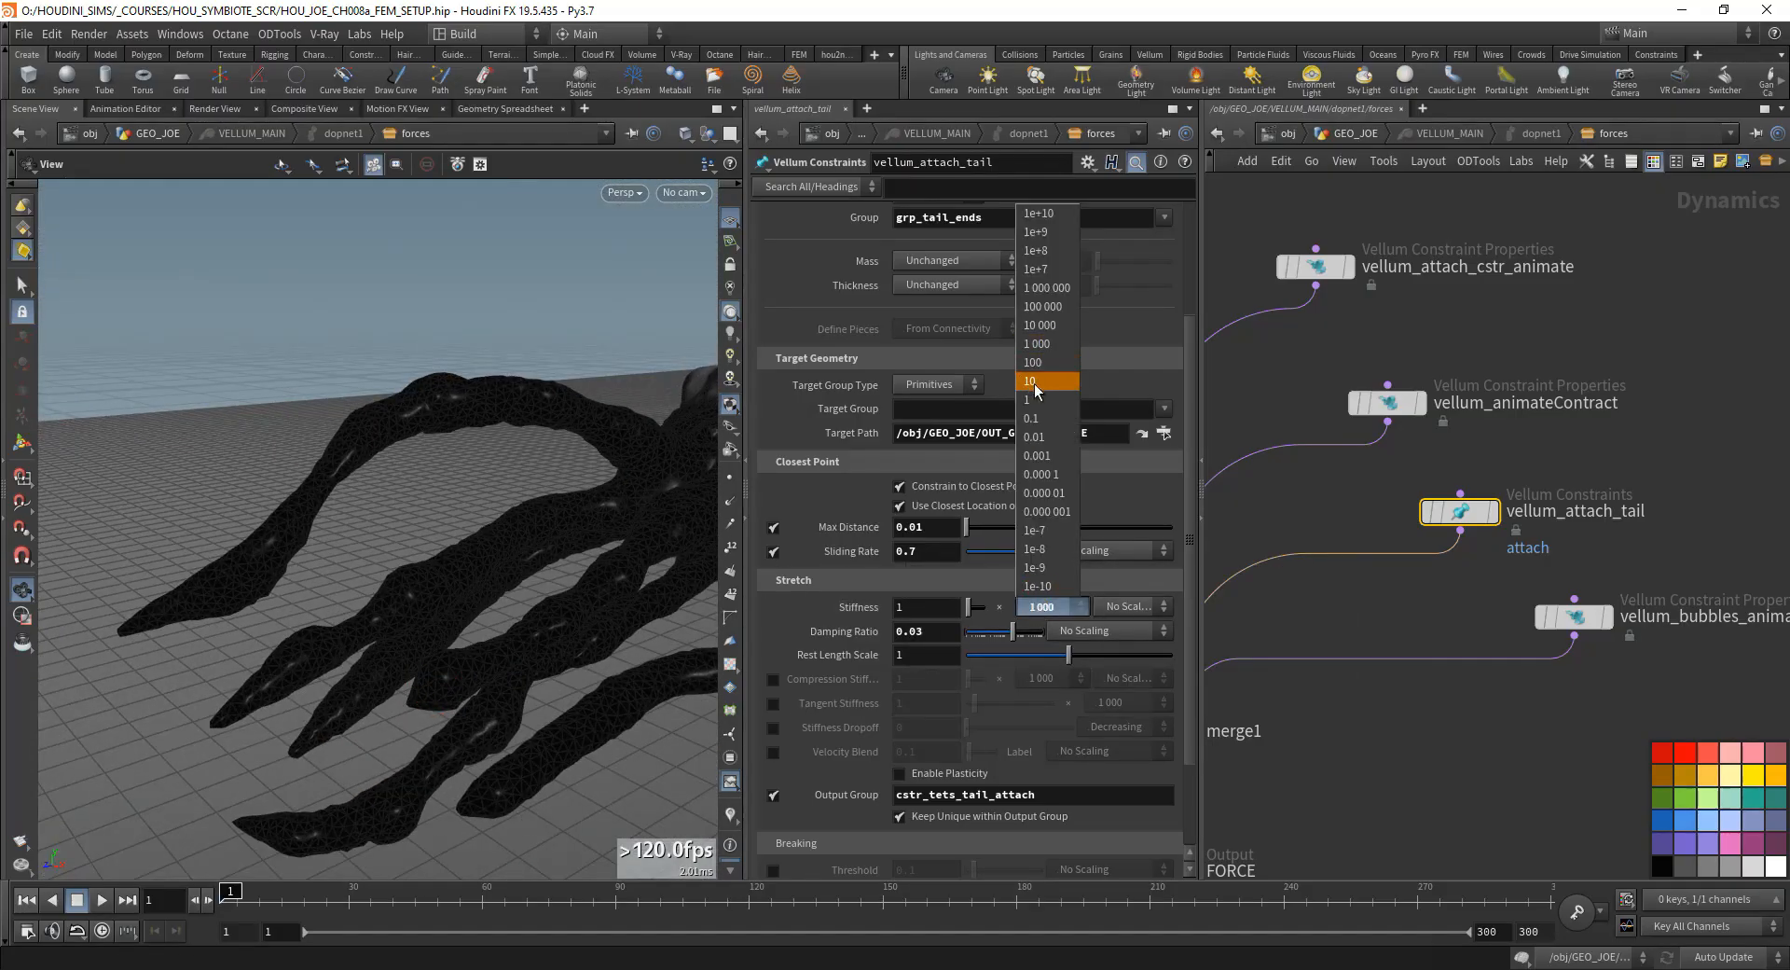
click(1046, 372)
click(1041, 607)
click(1071, 363)
scroll(895, 606, down, 3)
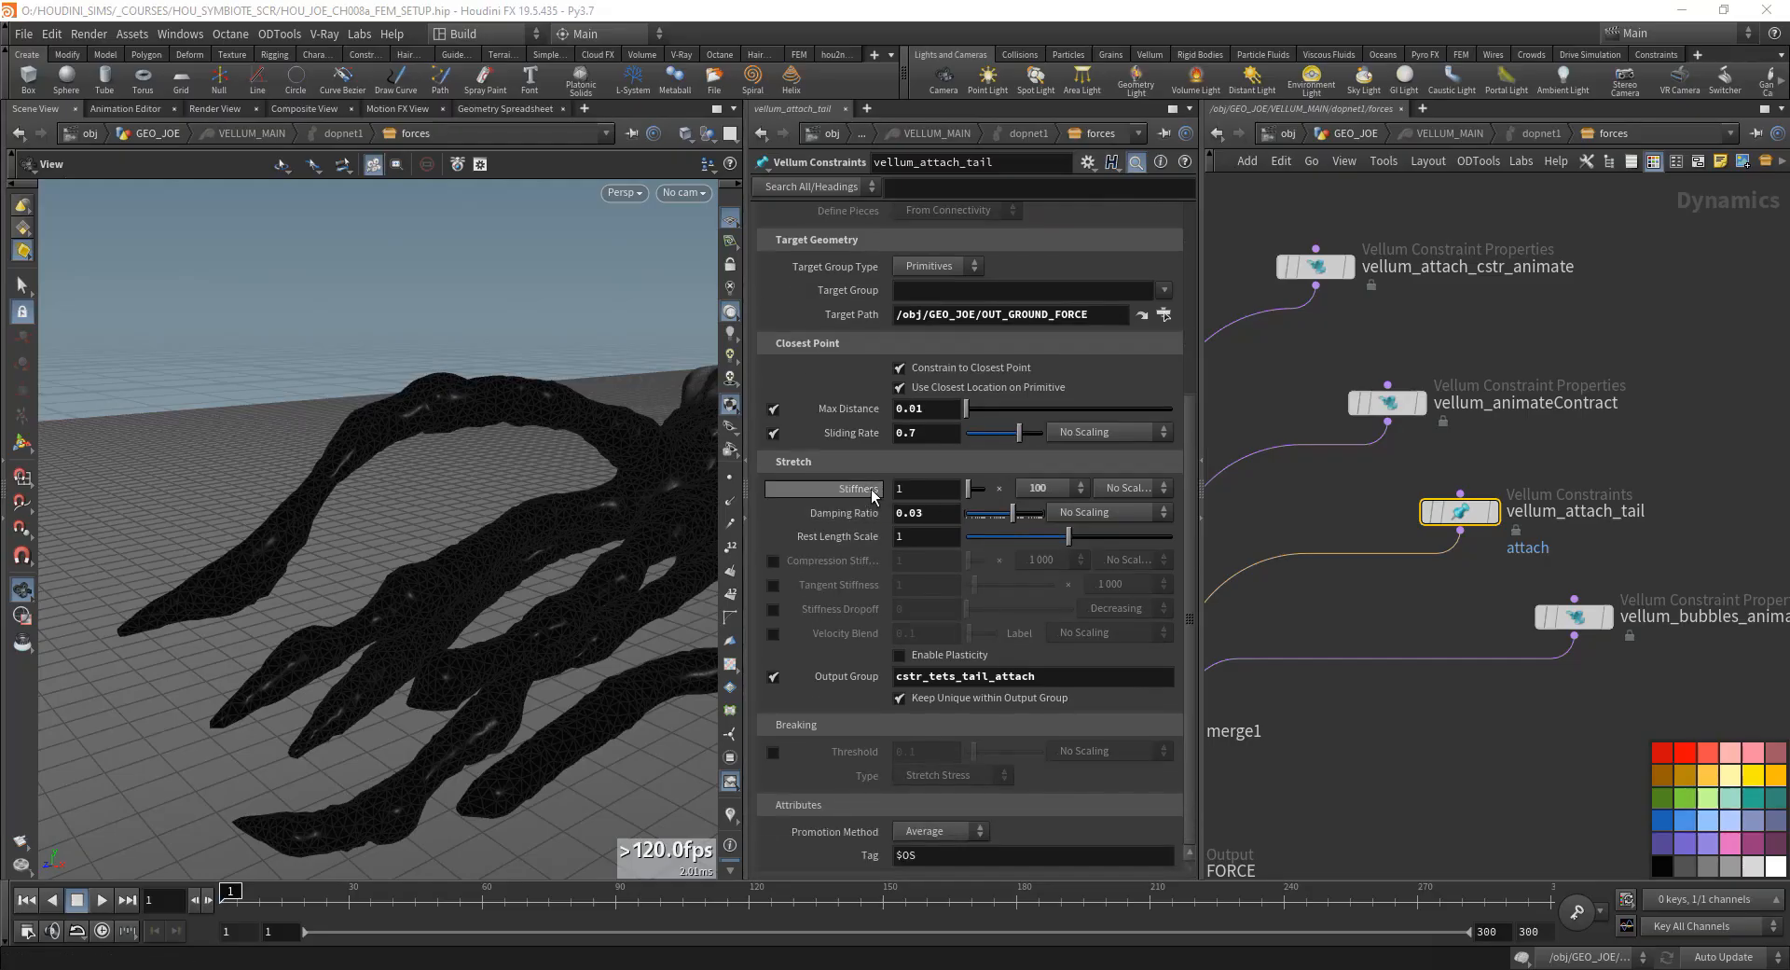
scroll(865, 477, up, 3)
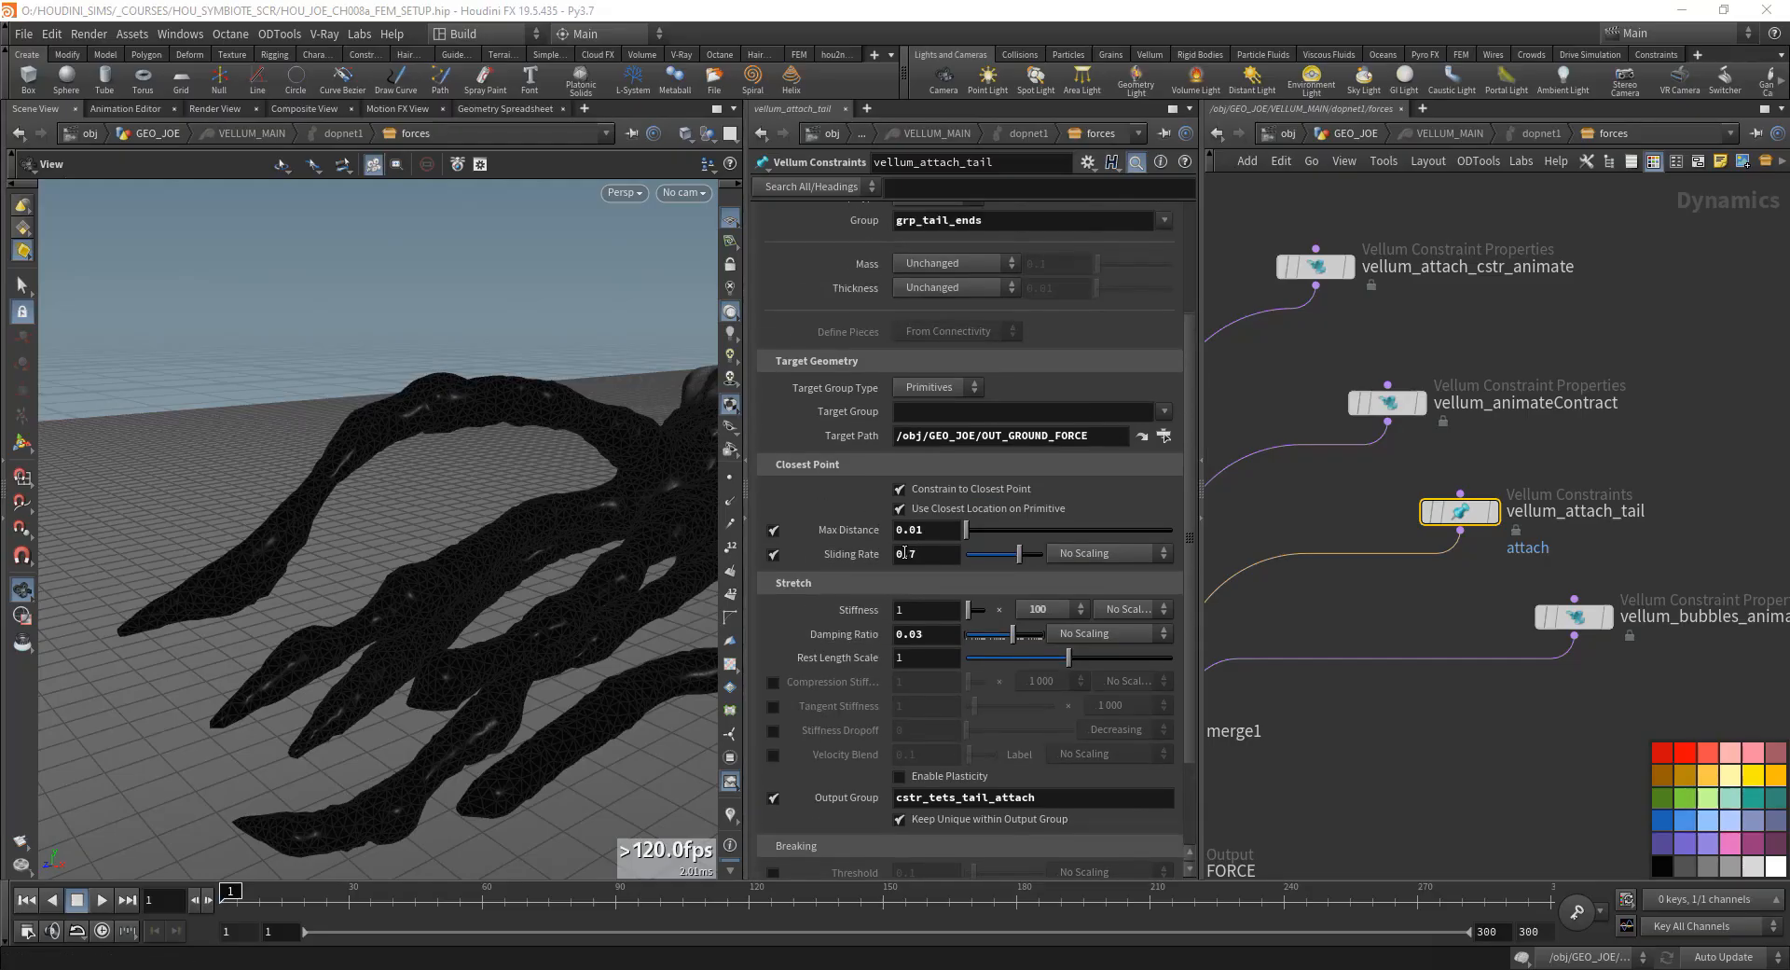
- Examine the tail tips from several angles alongside vellum_attach_tail's closest-point and stretch settings
drag(233, 604, 239, 631)
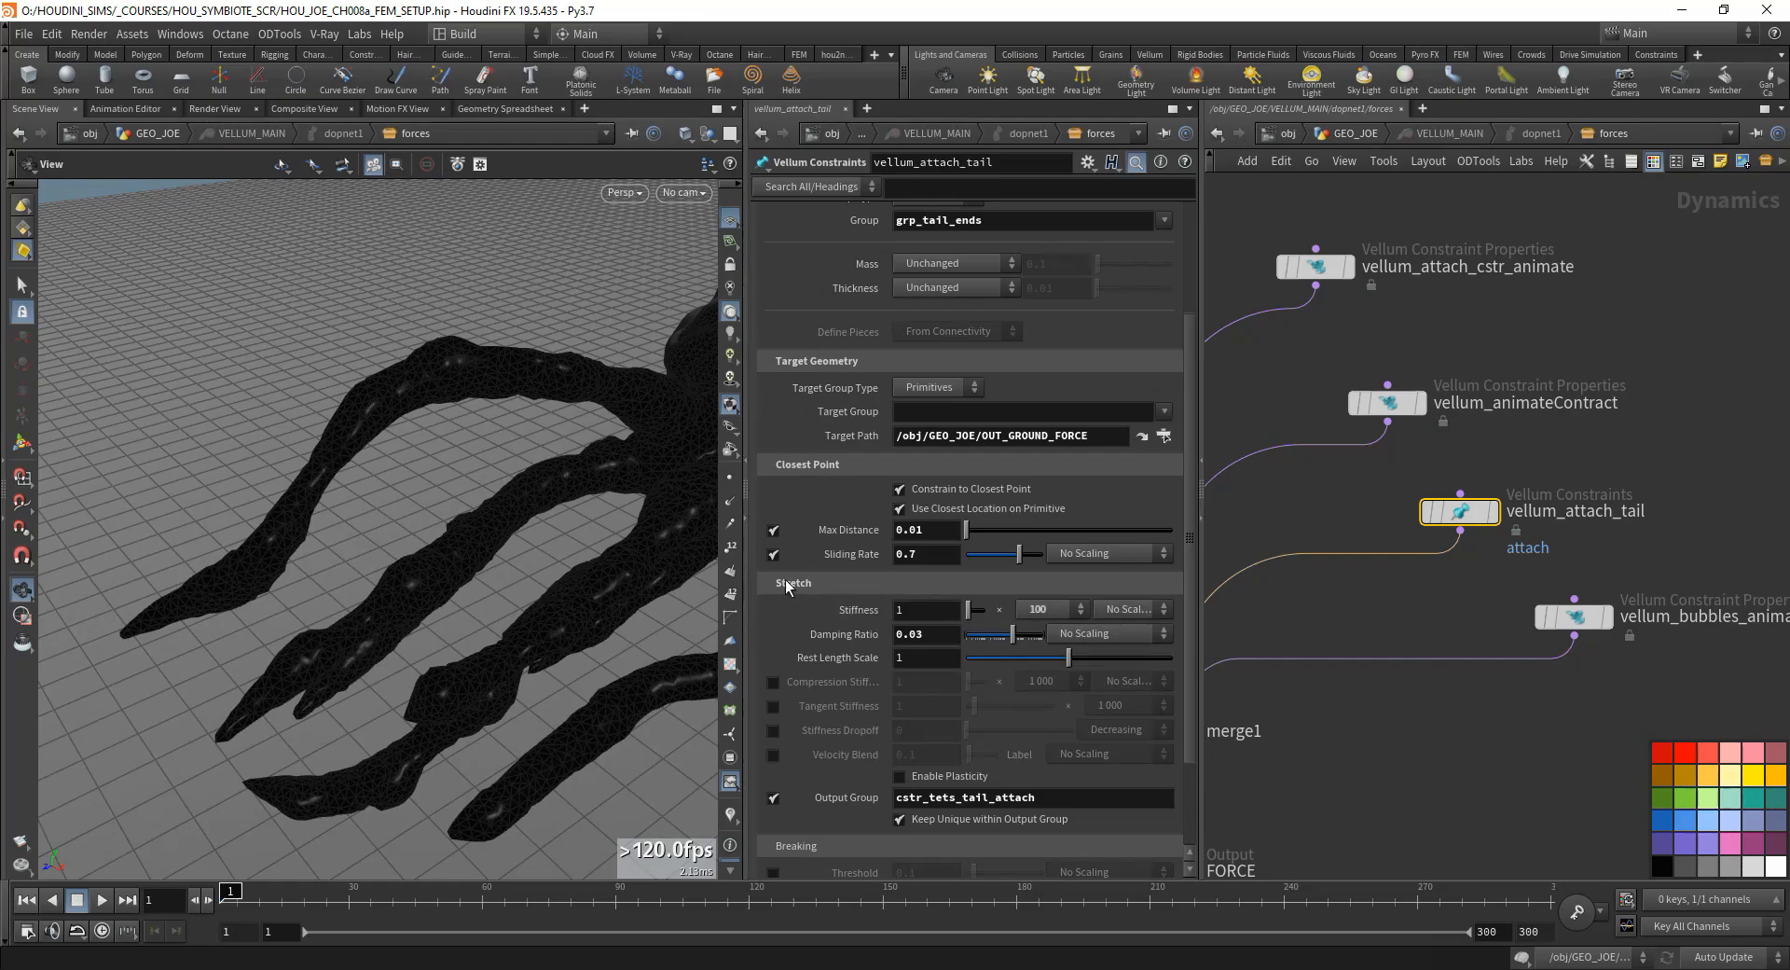
drag(260, 640, 312, 608)
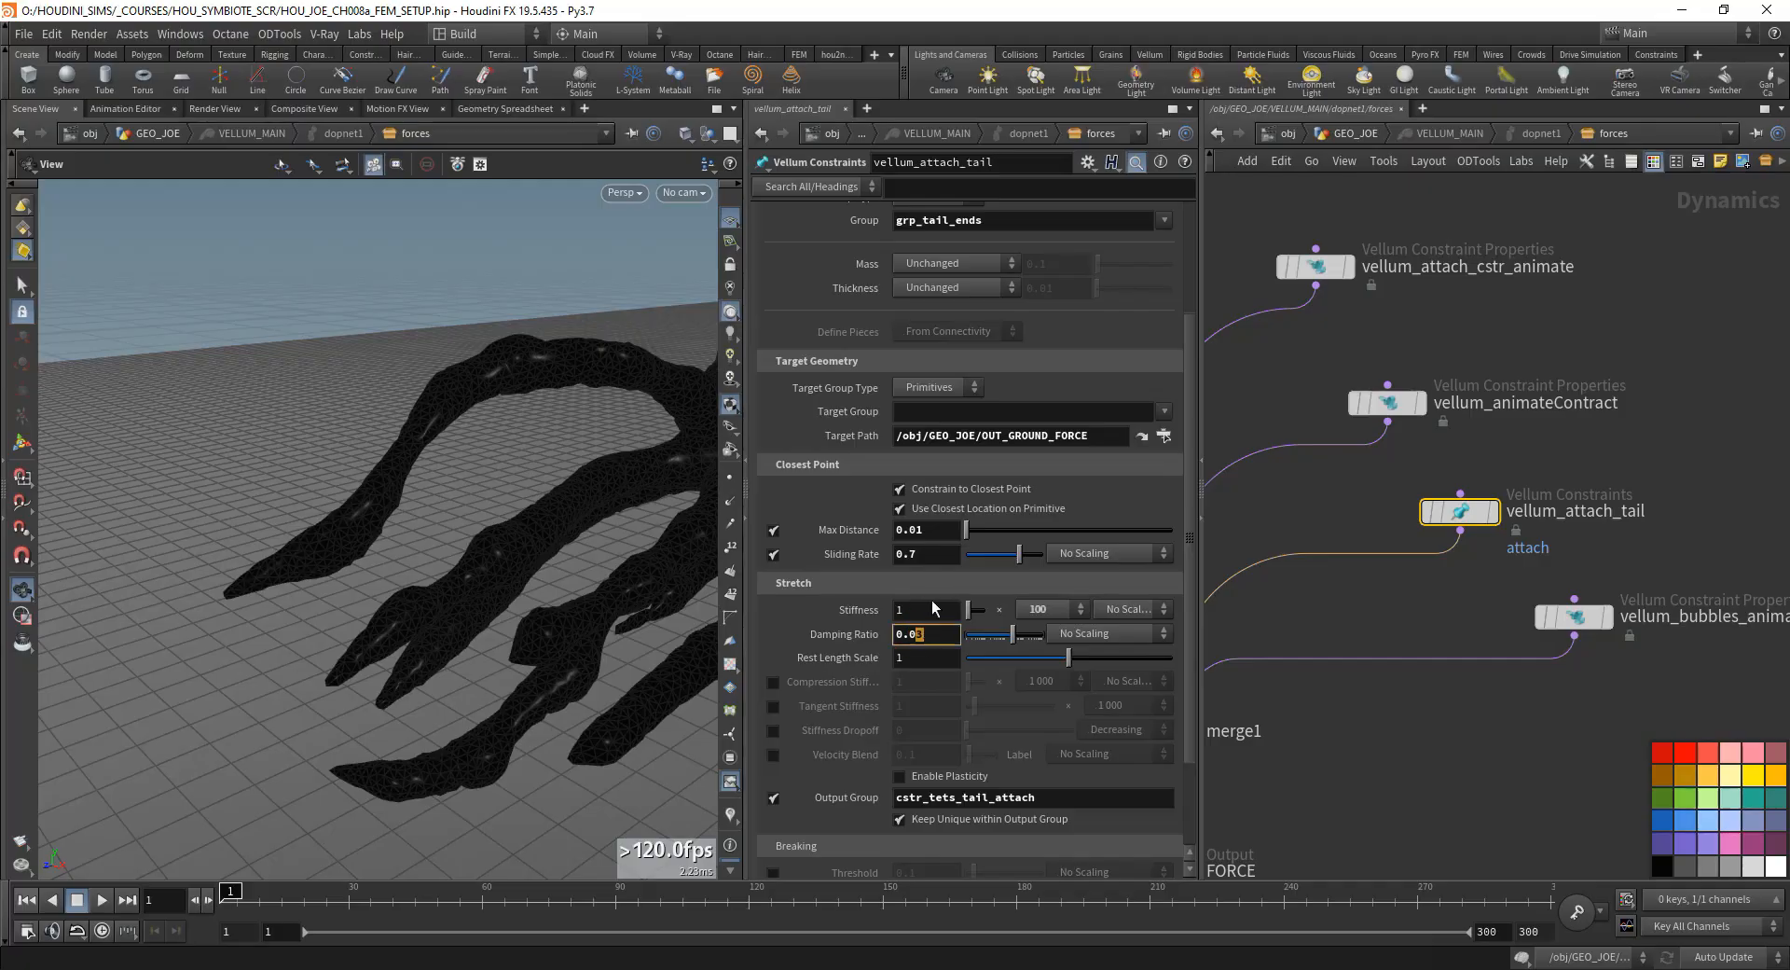
drag(268, 551, 308, 595)
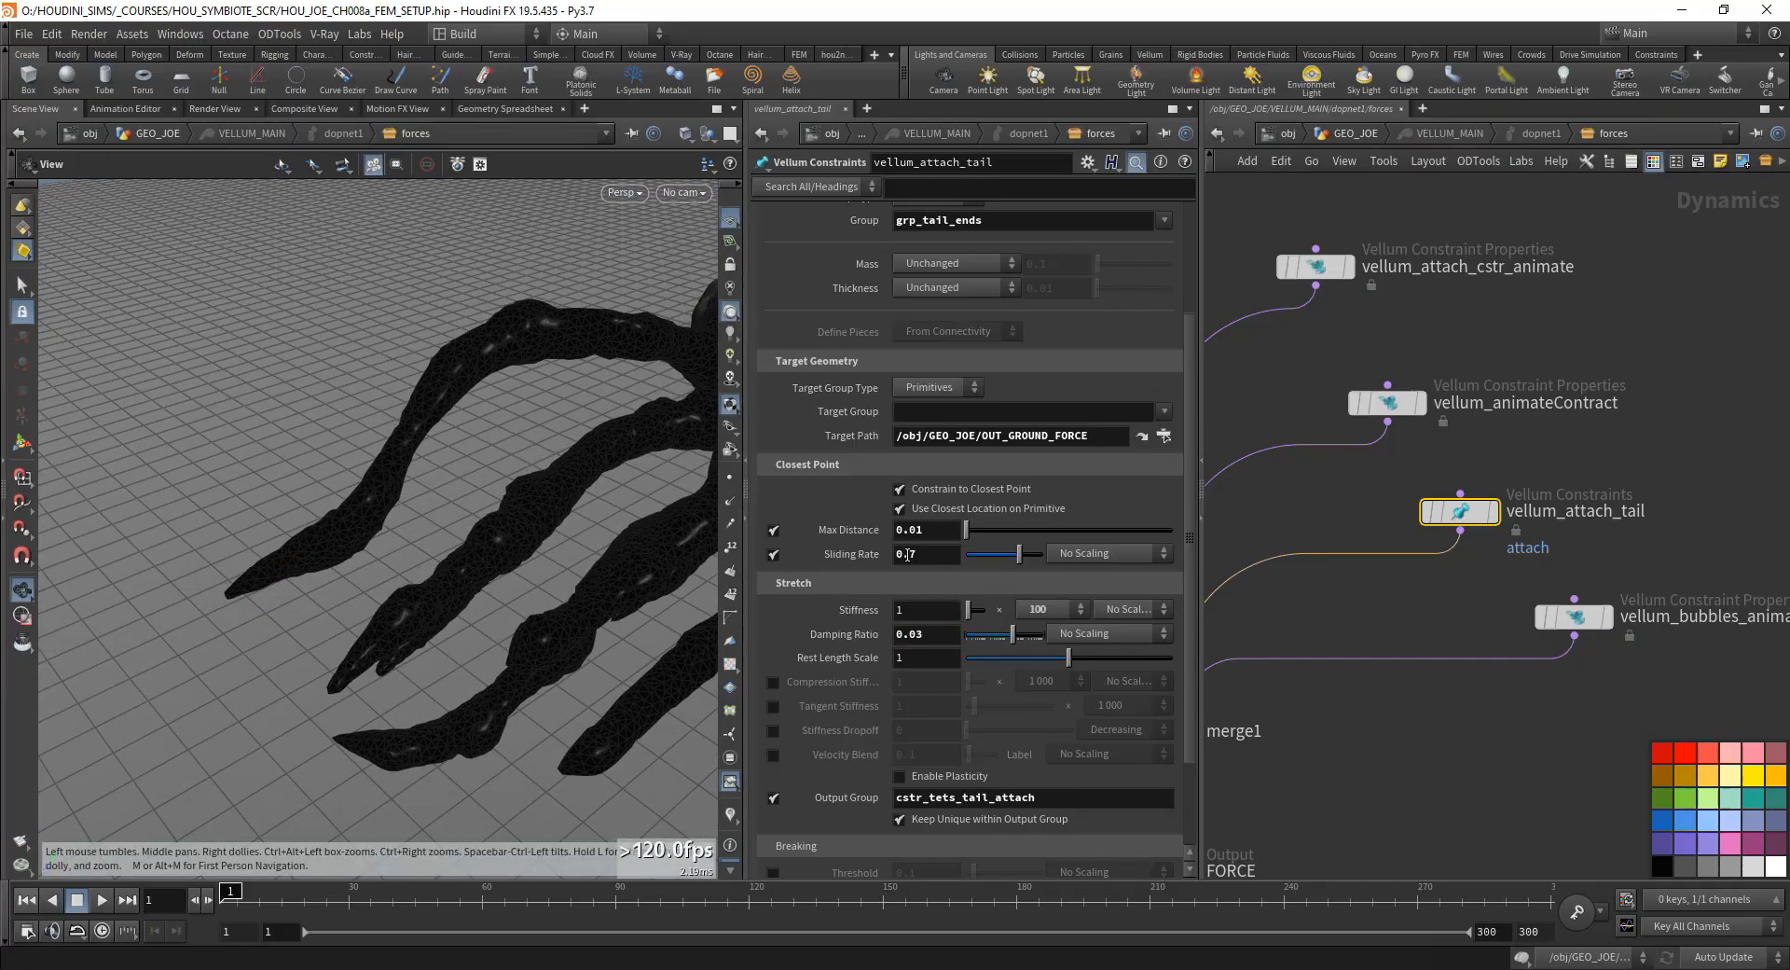
drag(907, 554, 853, 614)
drag(284, 592, 311, 607)
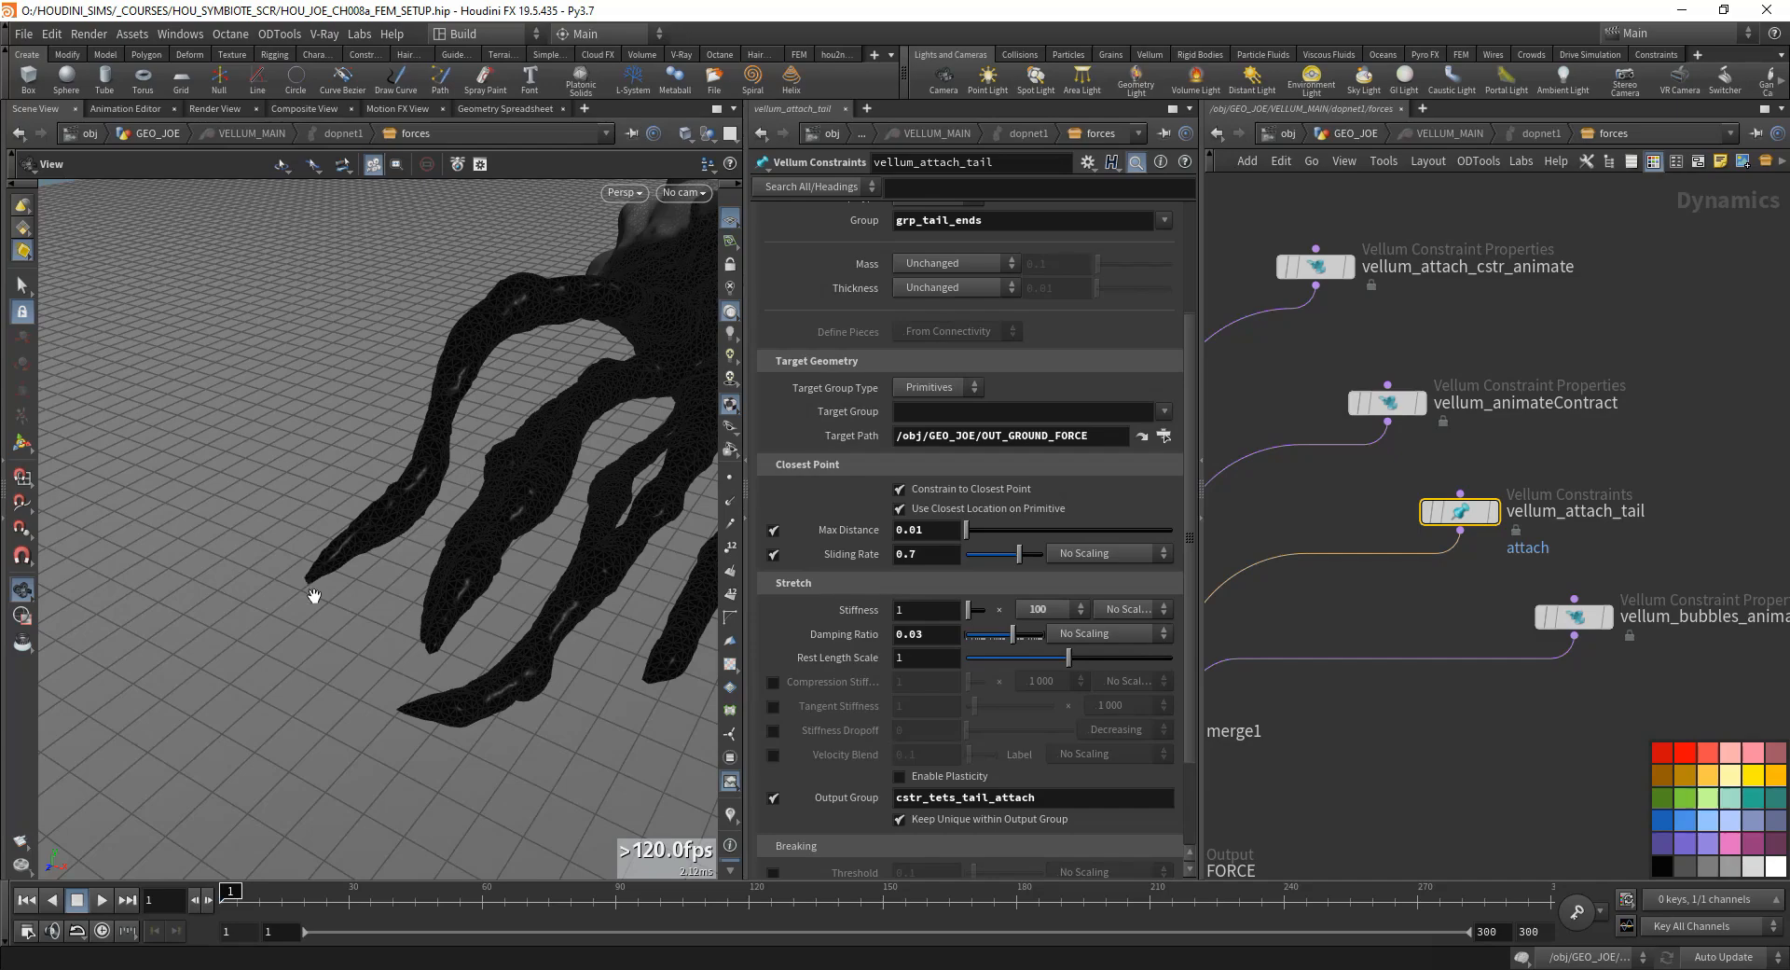
drag(320, 578, 271, 551)
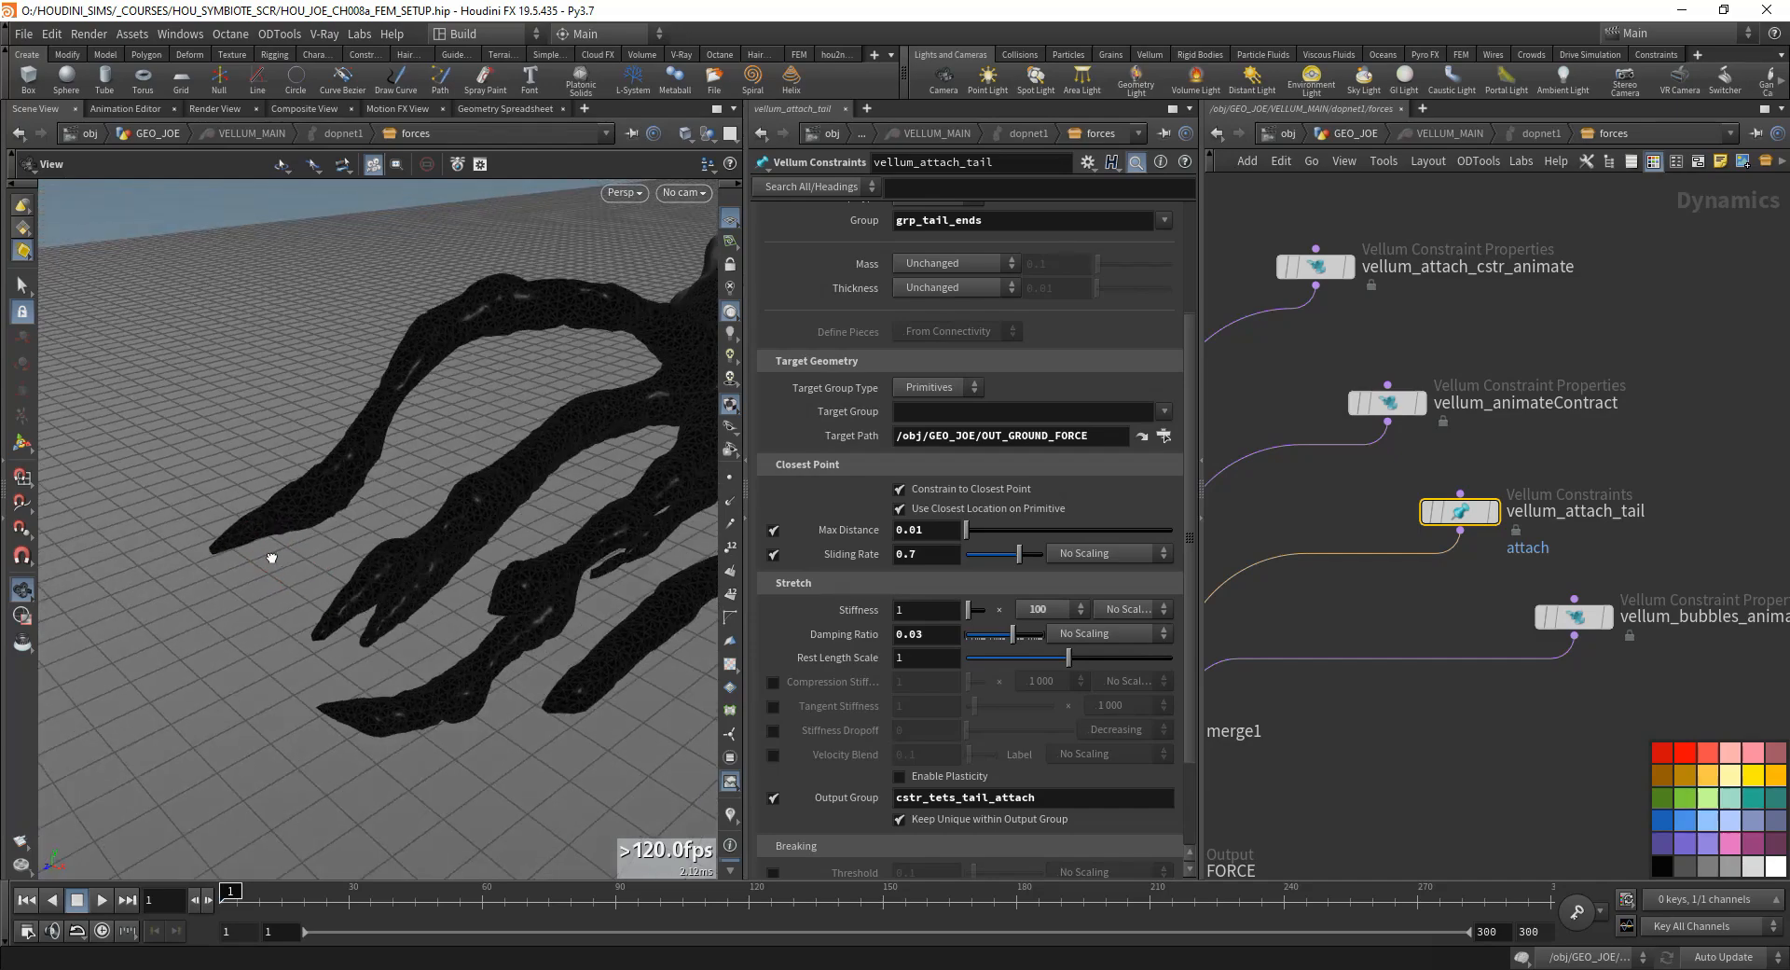
scroll(836, 570, down, 5)
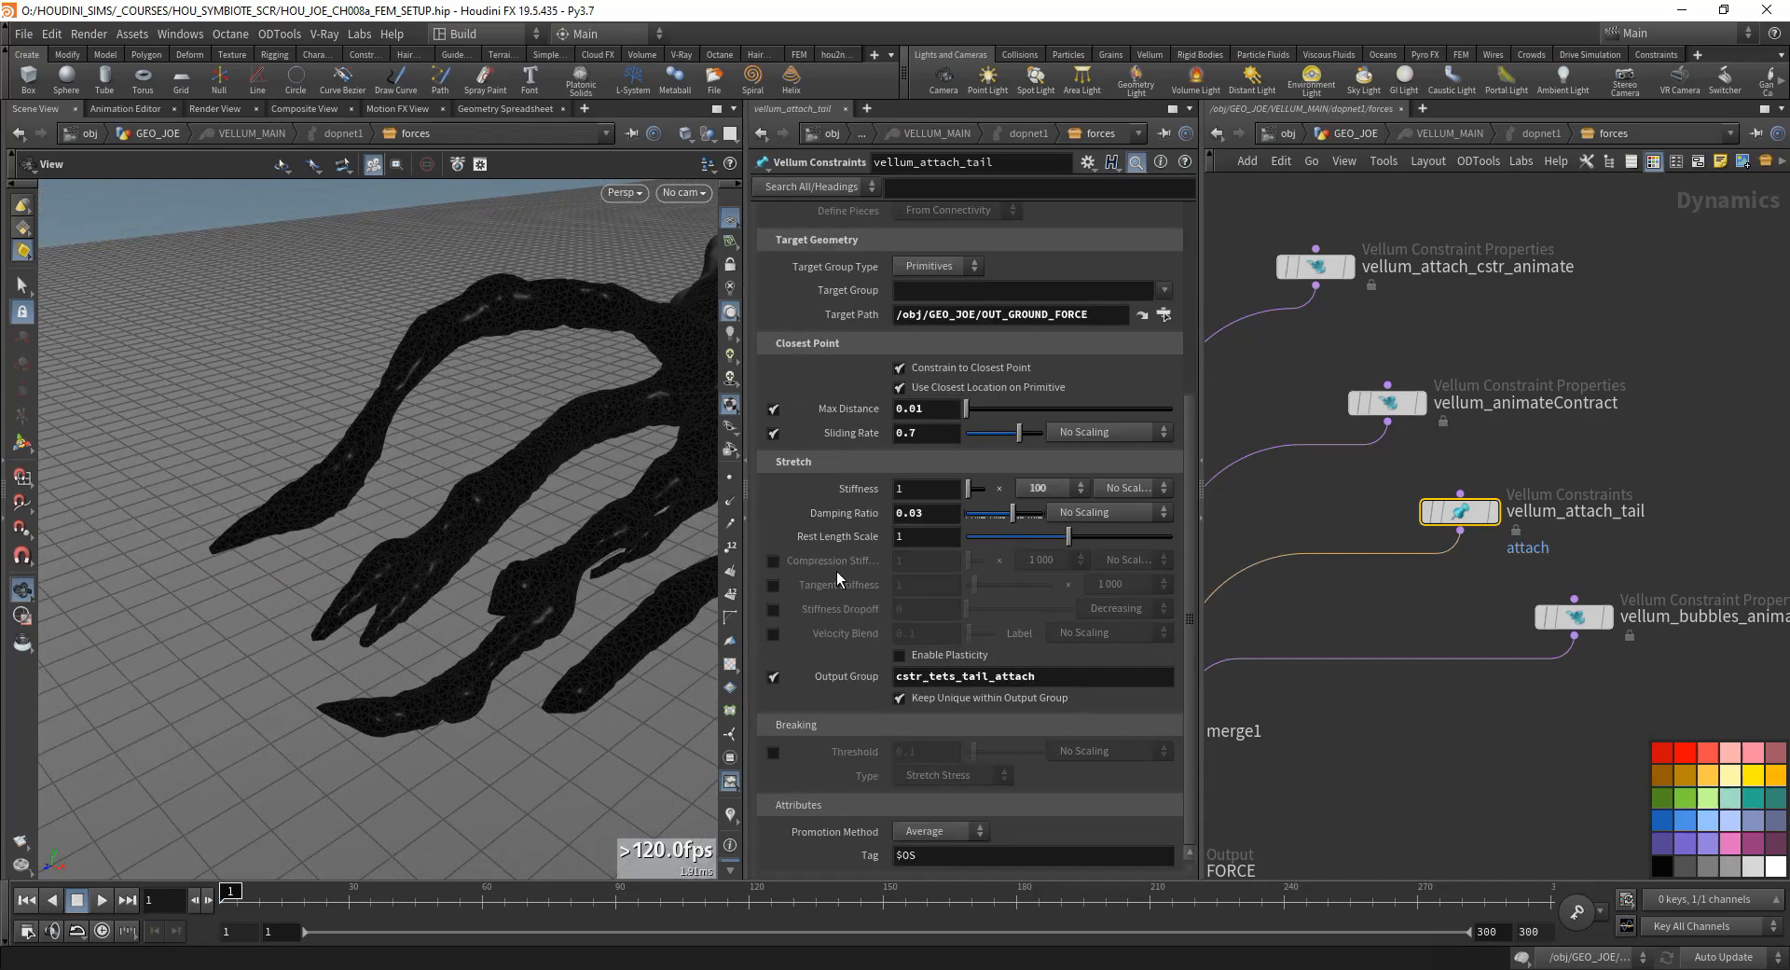
scroll(837, 570, up, 4)
scroll(837, 568, up, 2)
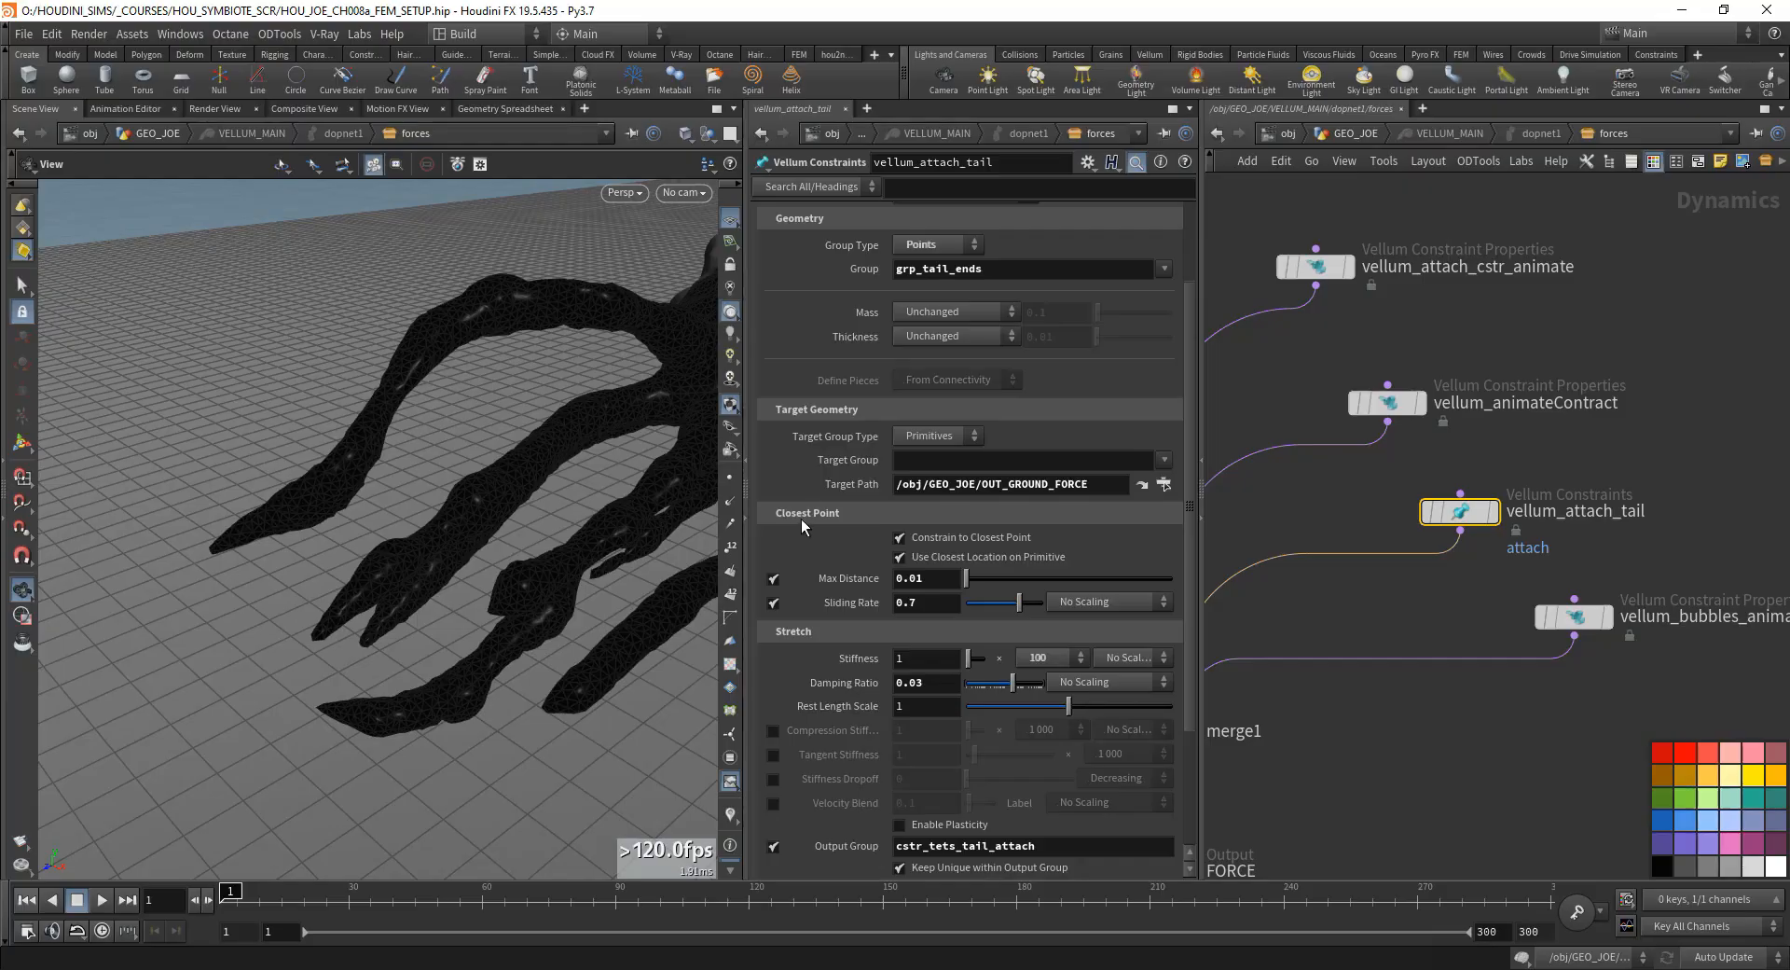
scroll(799, 456, up, 3)
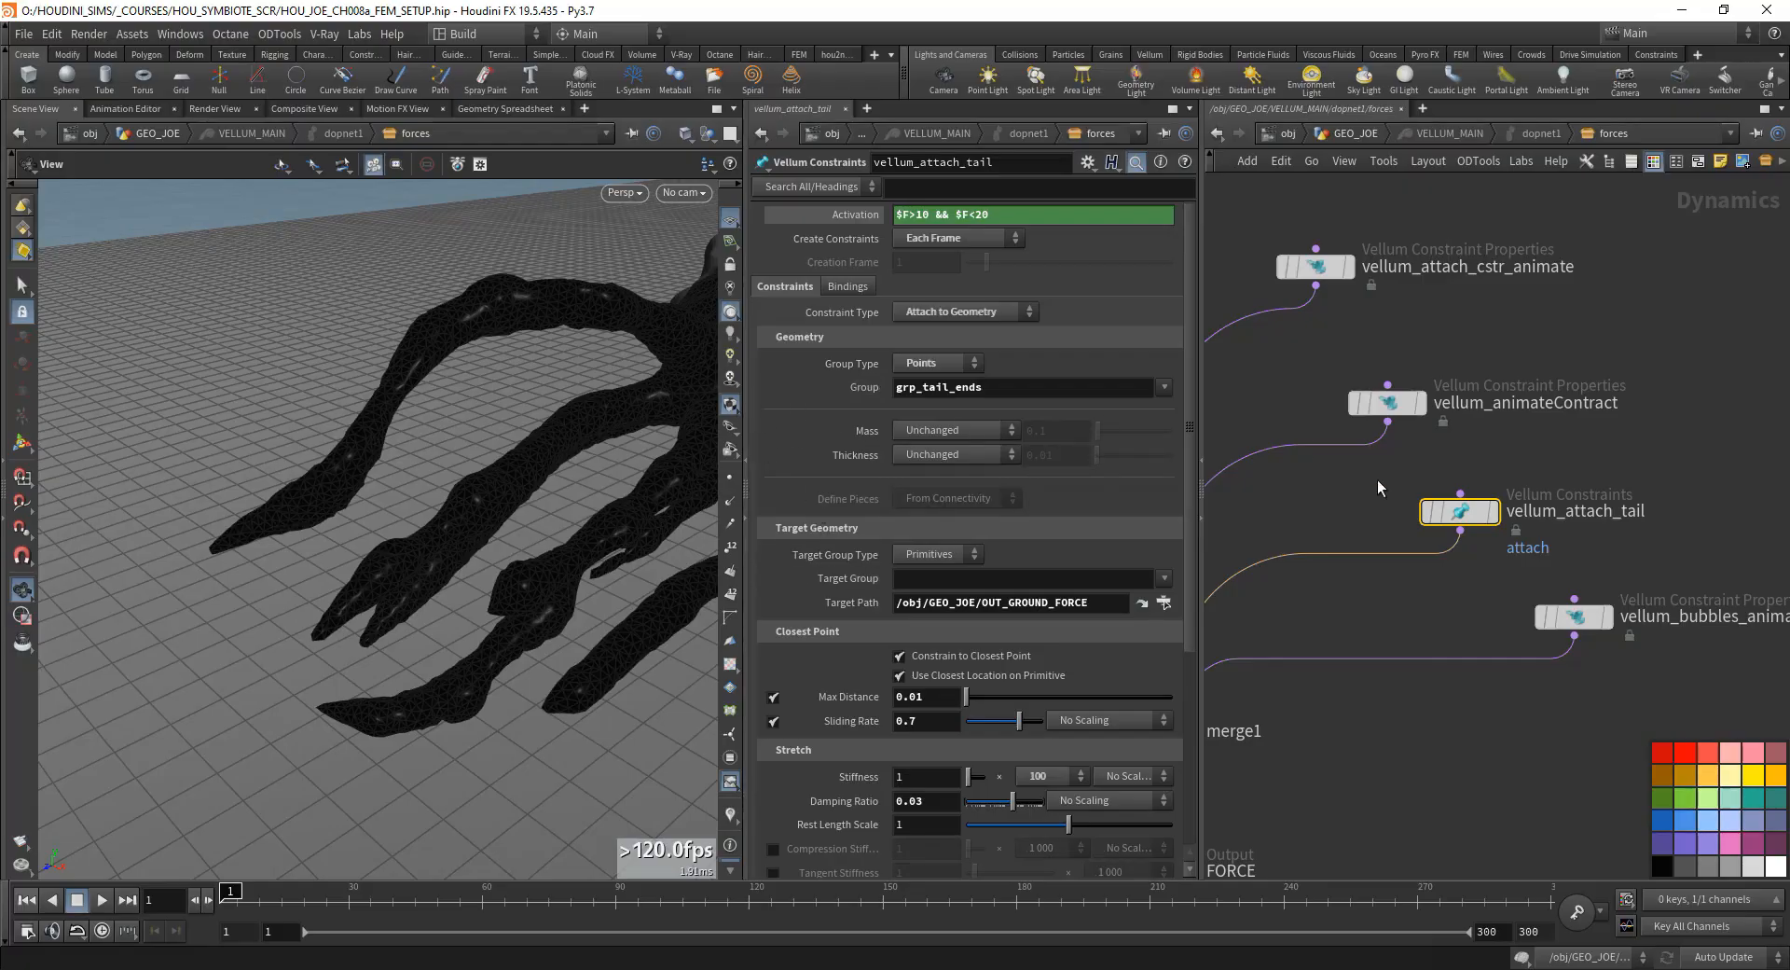
- Review vellum_attach_tail's place in the forces network and its Stiffness setting against the tail geometry
scroll(1424, 528, down, 4)
click(1434, 585)
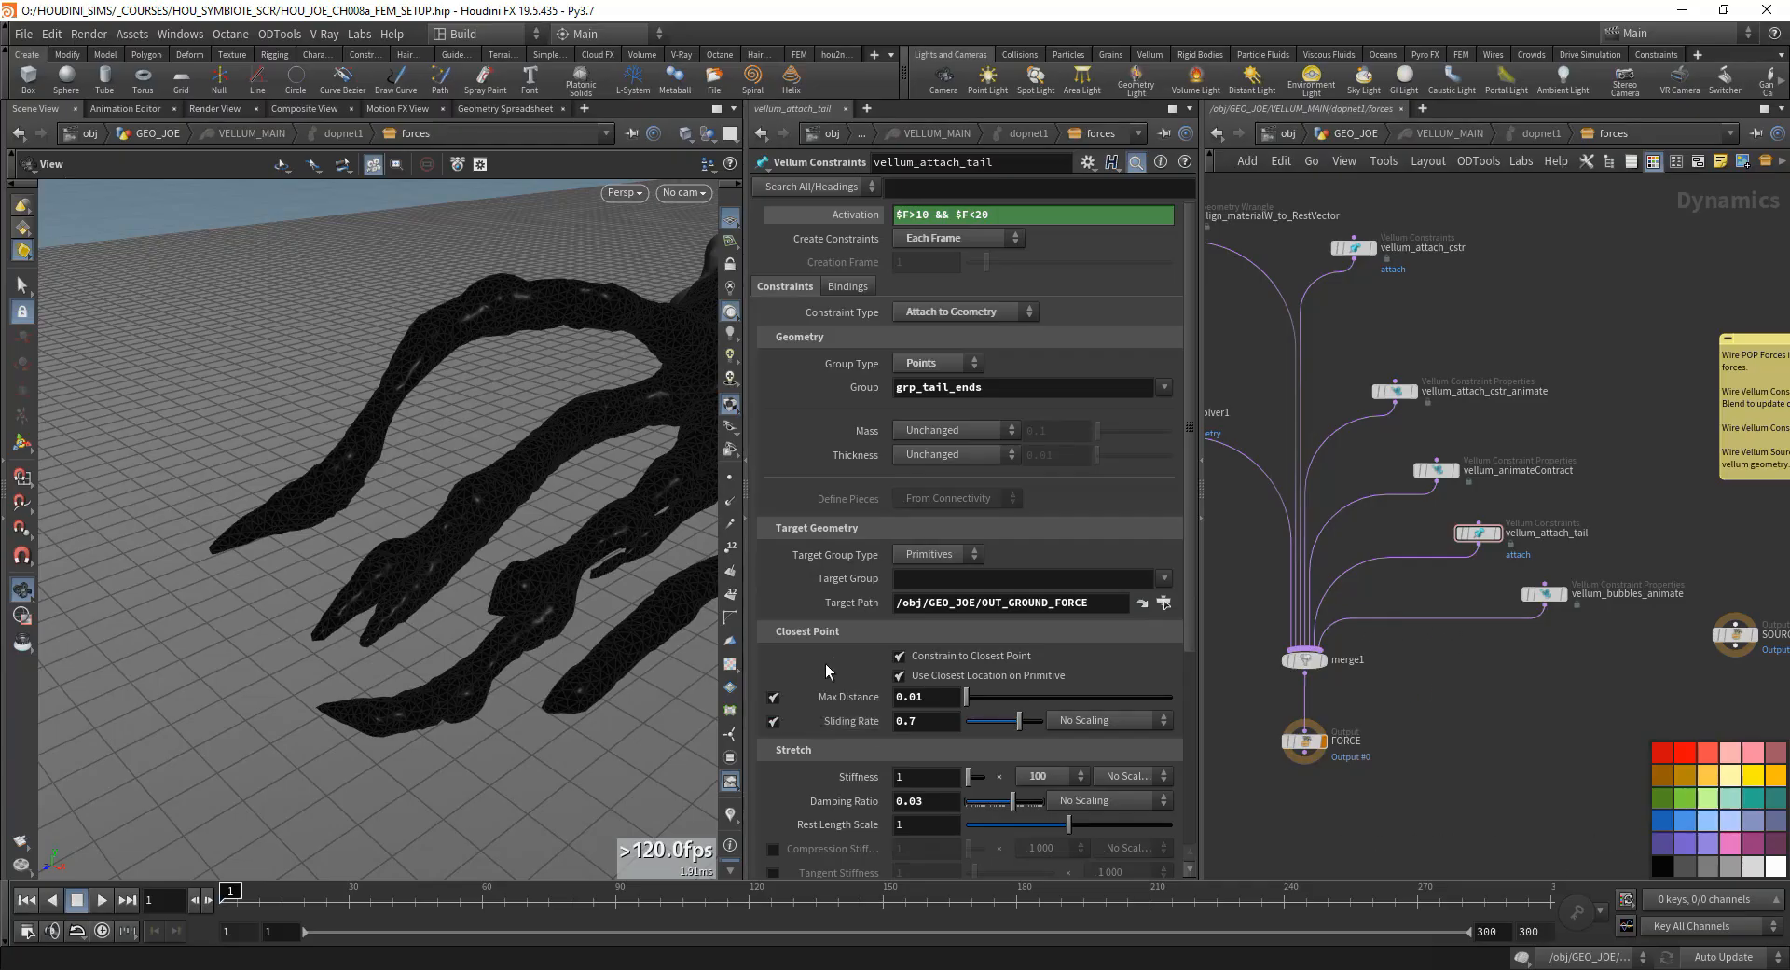
scroll(825, 663, down, 6)
scroll(815, 641, up, 6)
click(934, 772)
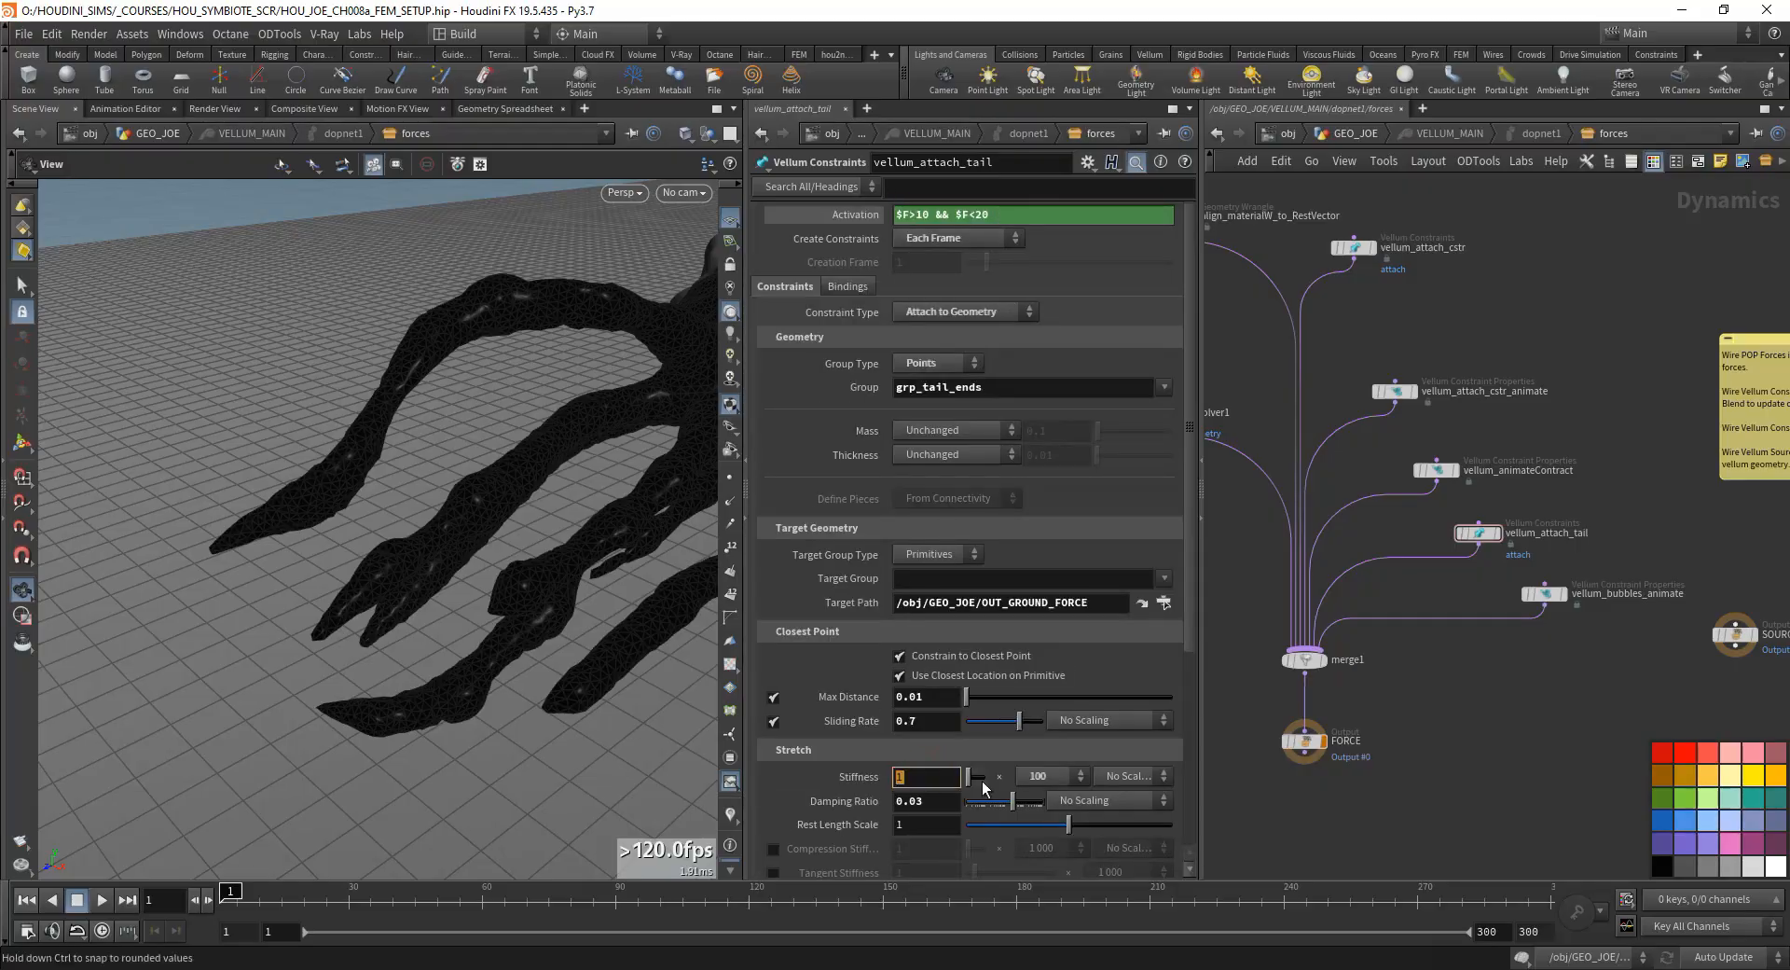
double_click(926, 785)
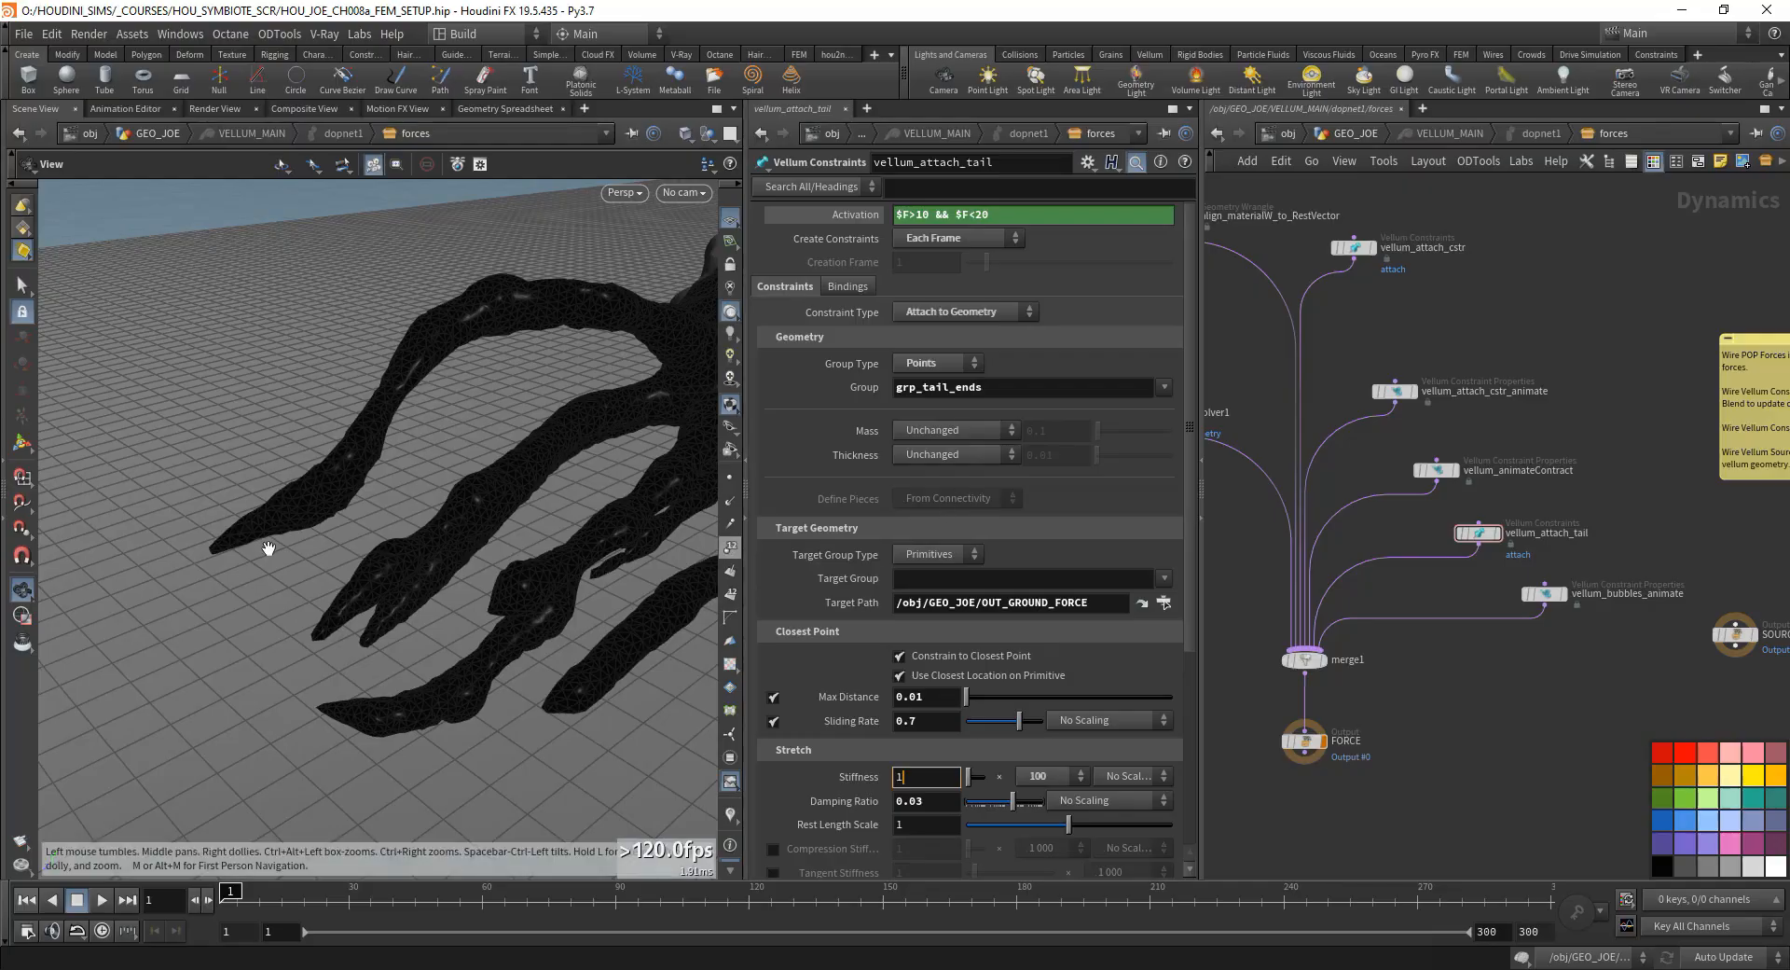
drag(391, 559, 360, 512)
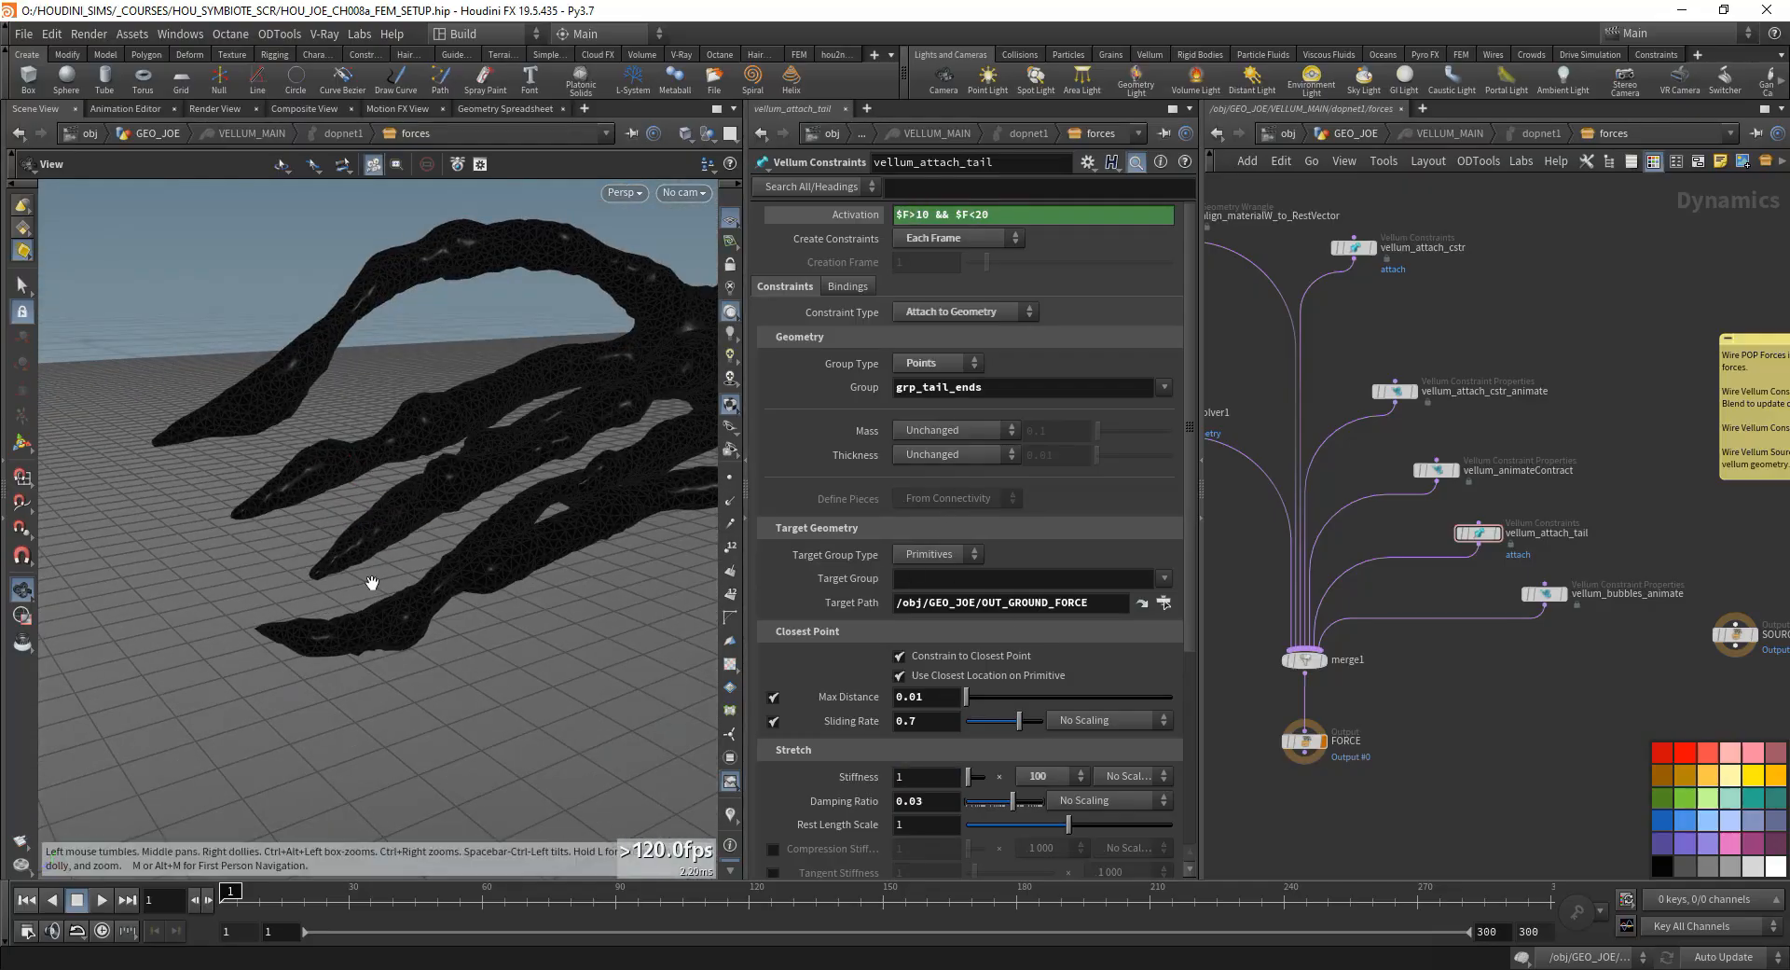
drag(372, 586, 508, 485)
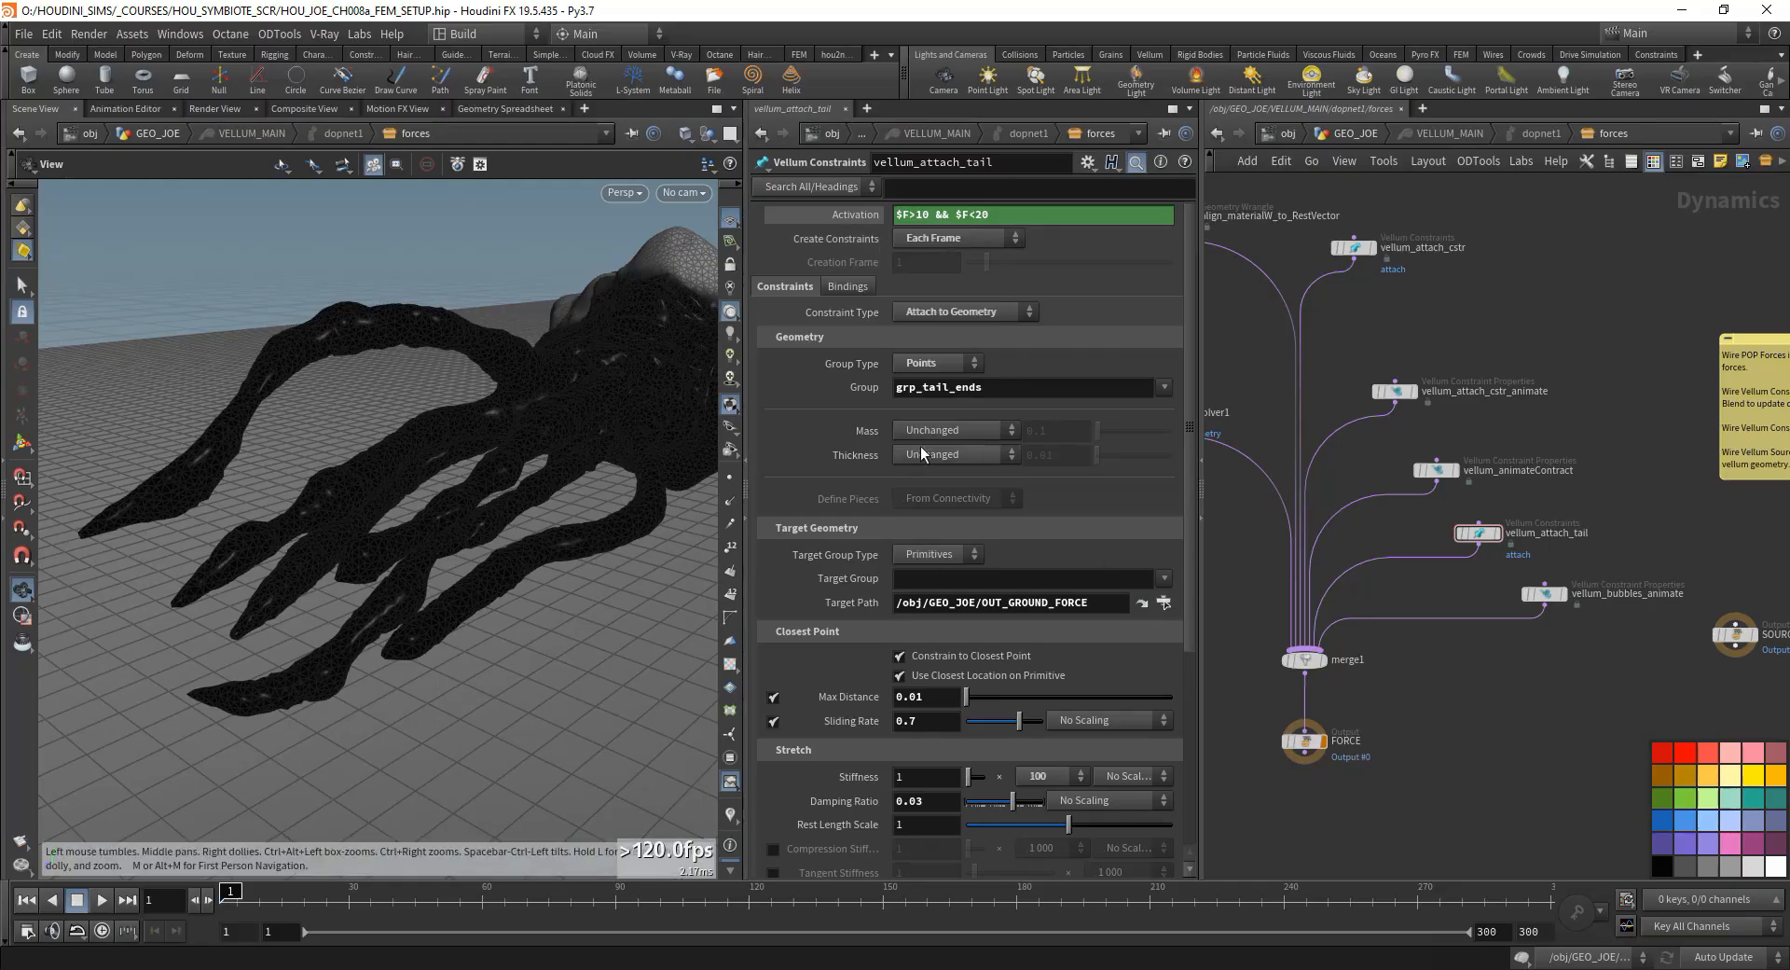
- Return to the GEO_JOE network and display filecache3 at the end of the motion transfer section
middle_drag(1405, 725, 1419, 746)
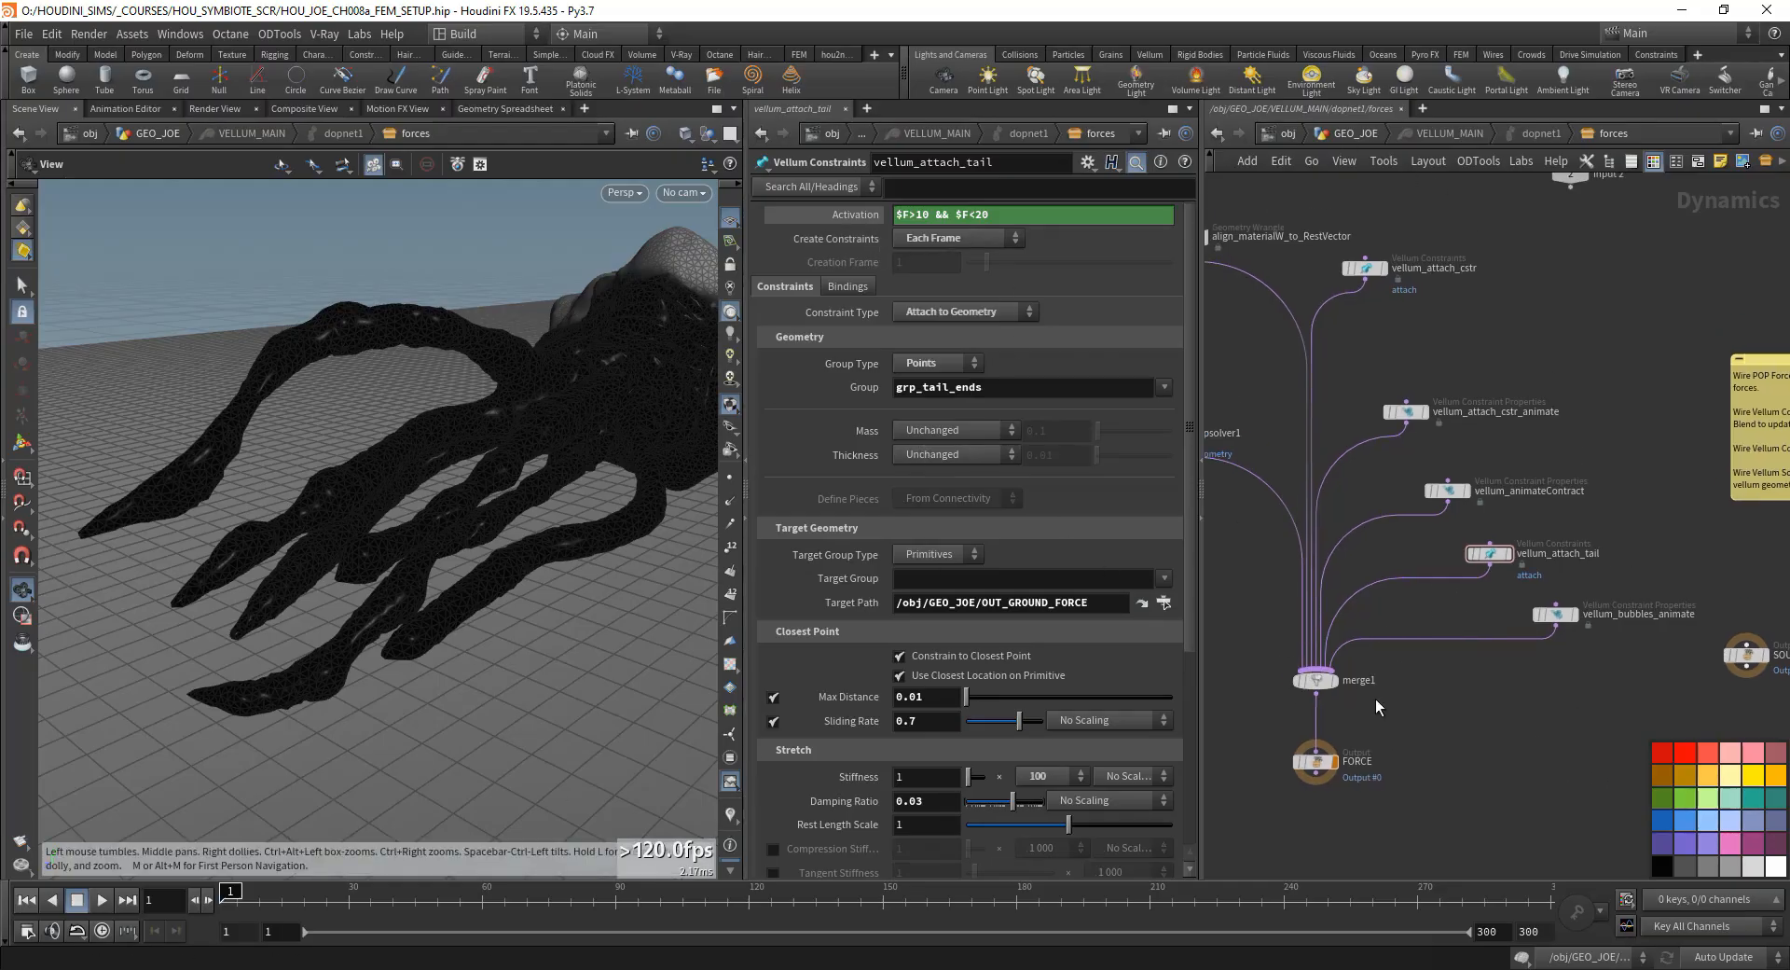
click(1352, 134)
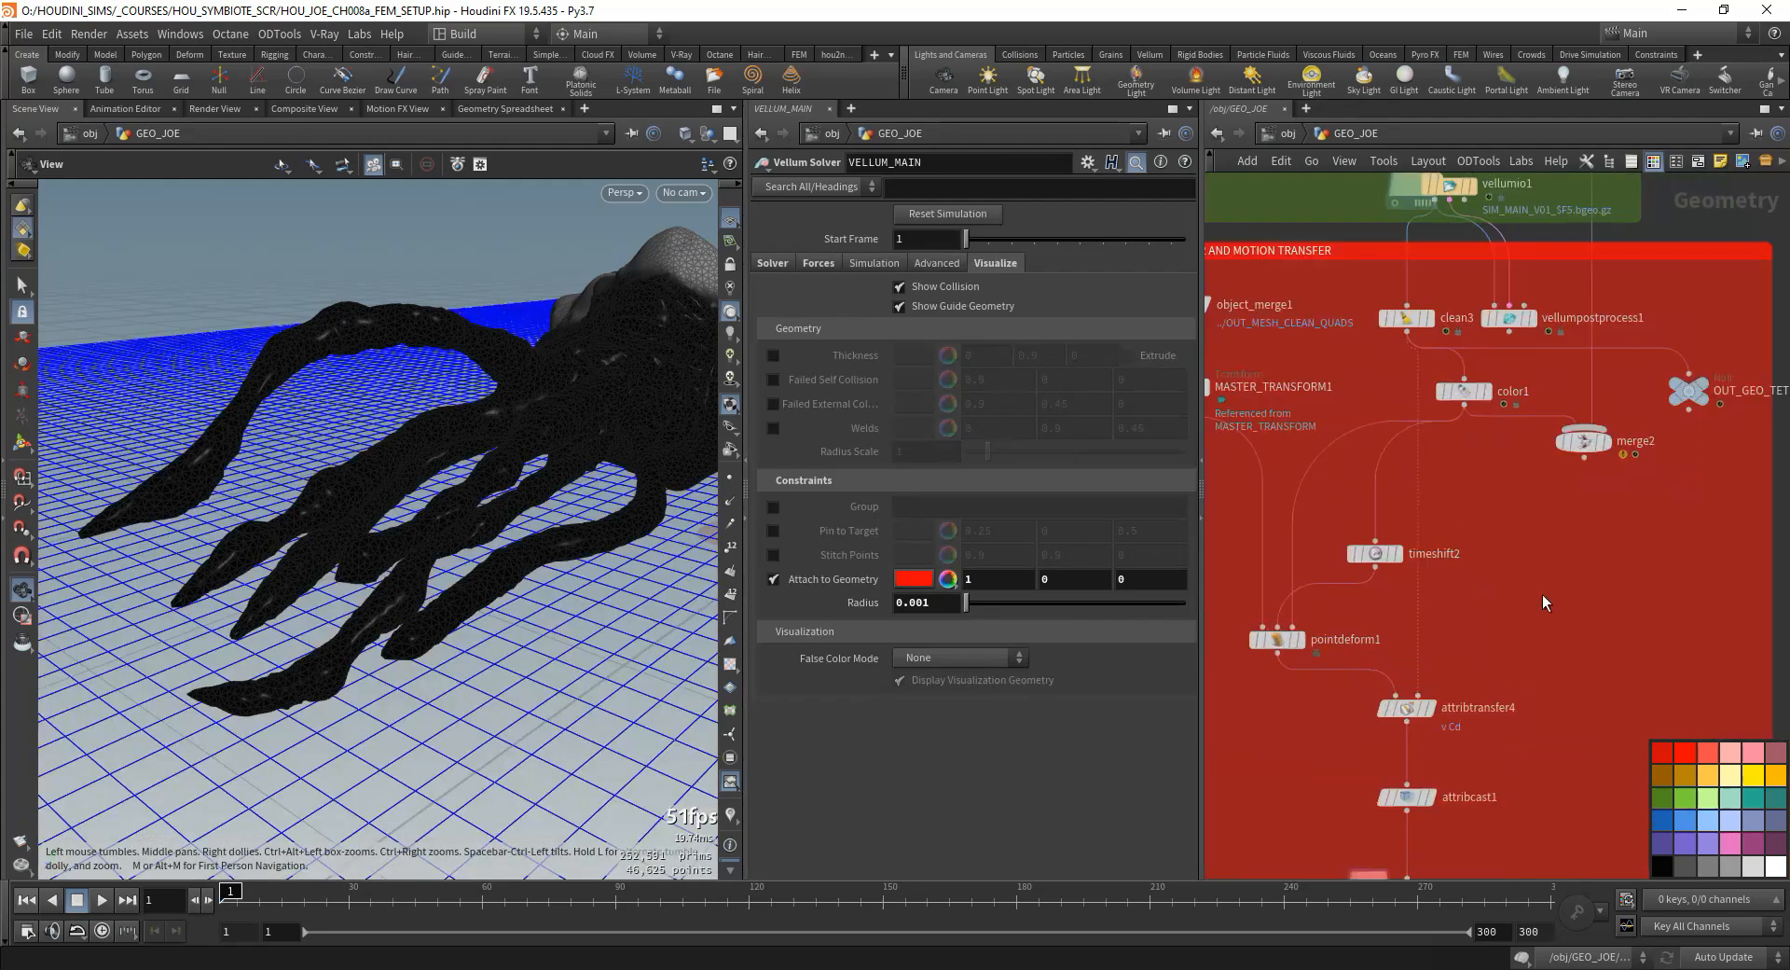
scroll(1566, 630, down, 6)
middle_drag(1598, 643, 1492, 571)
scroll(1485, 595, up, 2)
middle_drag(1462, 766, 1518, 608)
scroll(1475, 522, up, 6)
click(1447, 532)
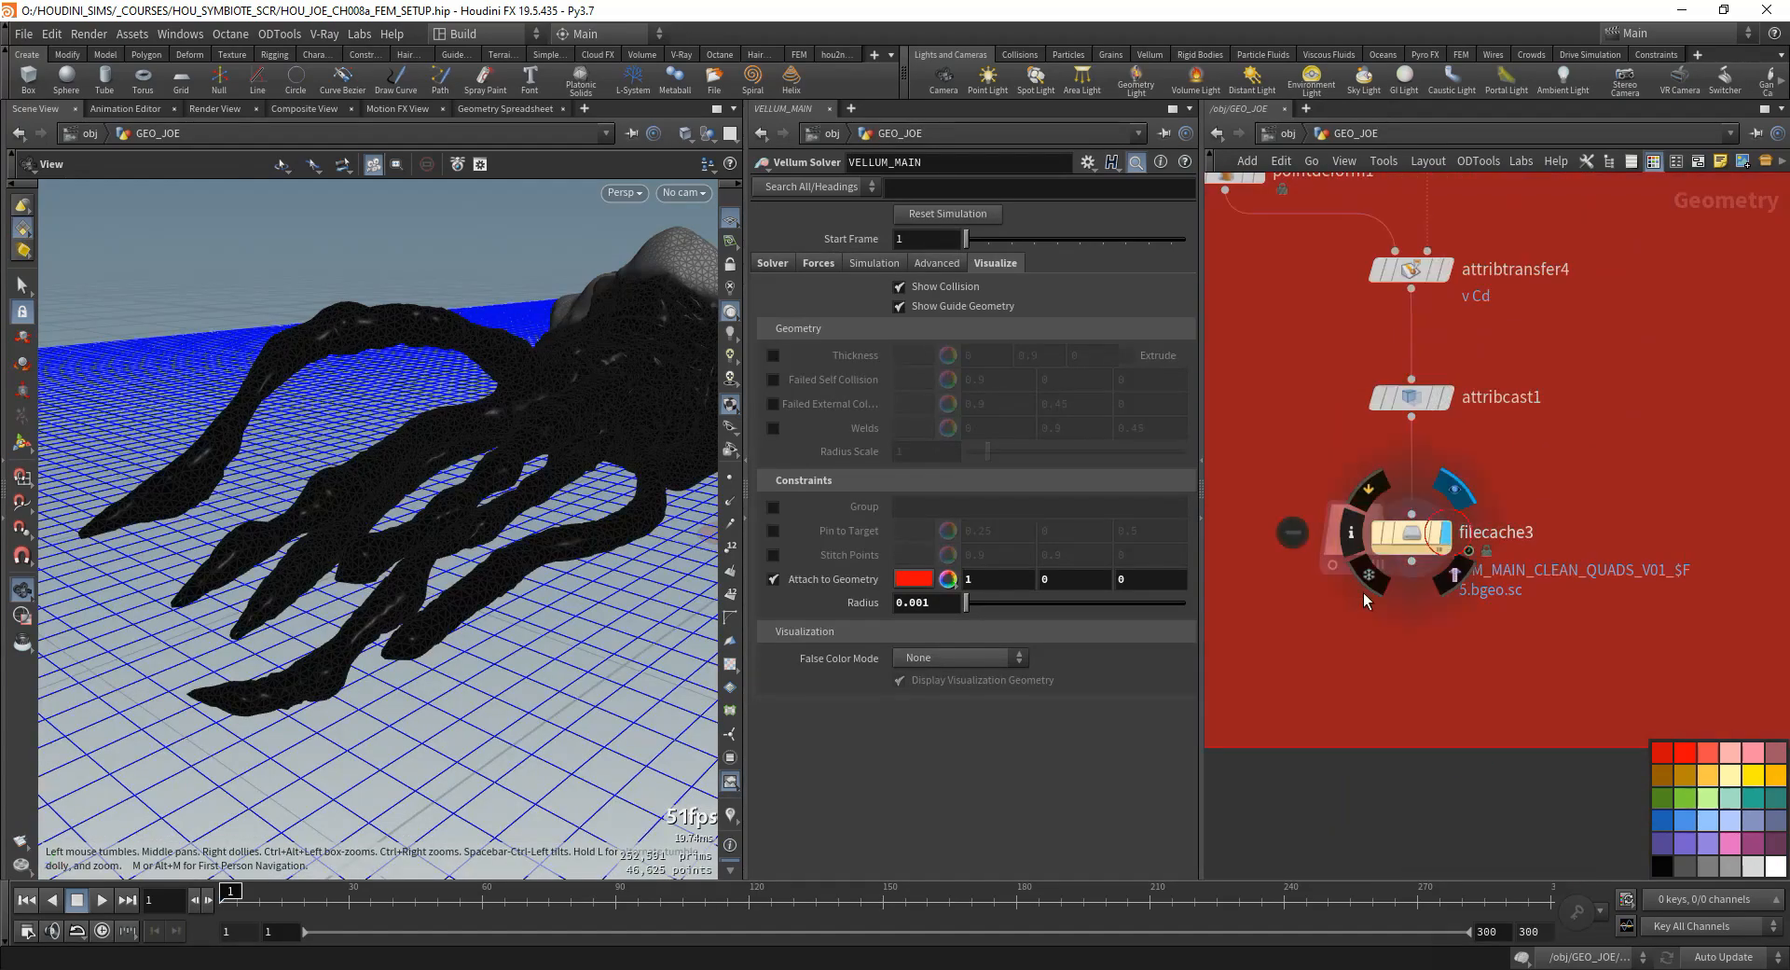
- Scrub to frame 64 and inspect the cached mesh's tails and body
drag(350, 899, 513, 890)
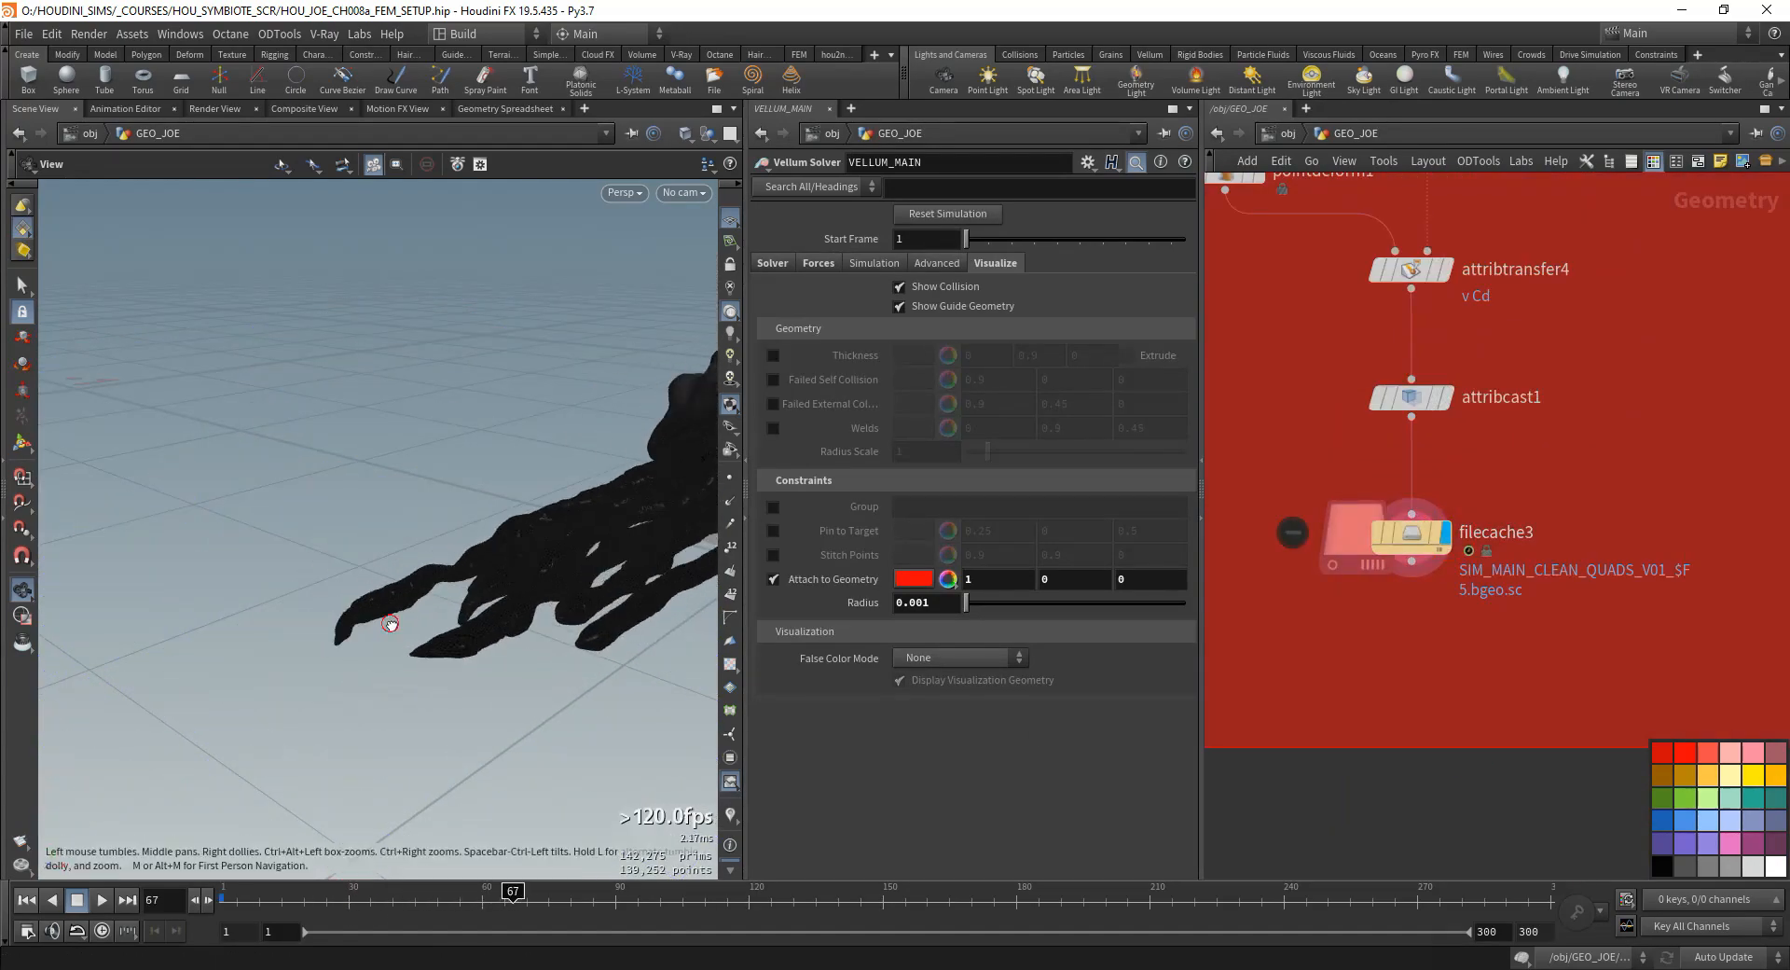
drag(390, 624, 401, 671)
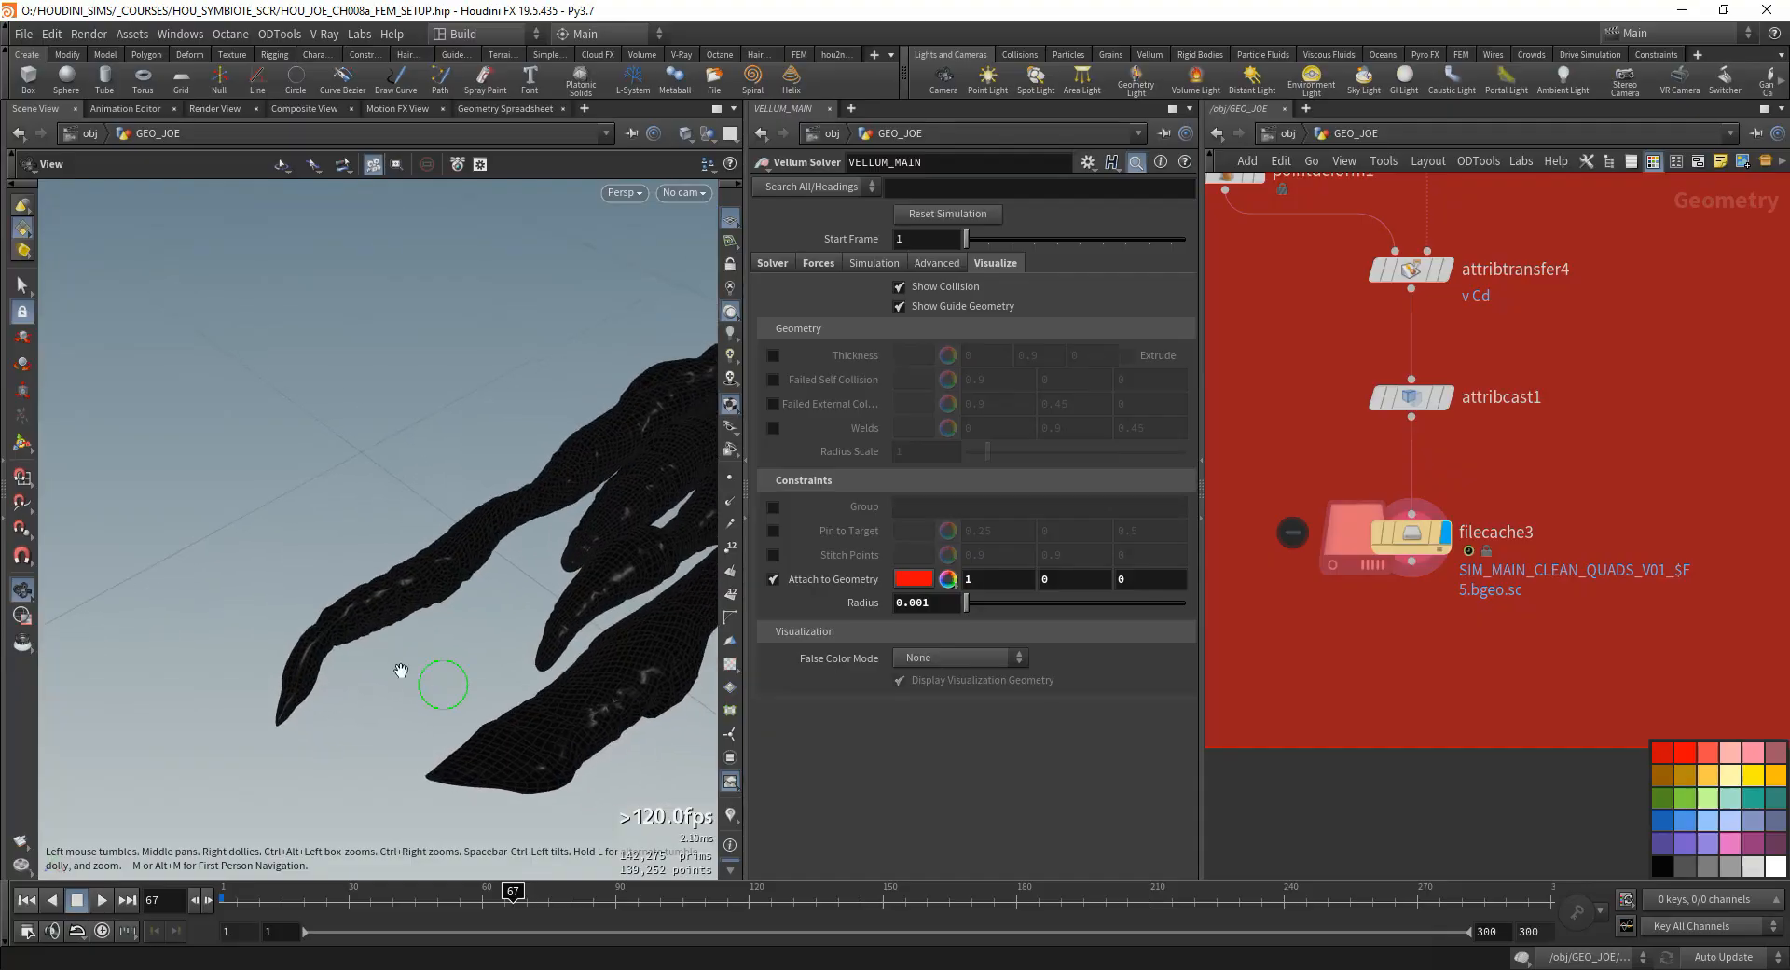
mouse_move(512, 900)
mouse_down()
mouse_move(355, 915)
mouse_move(501, 914)
mouse_up()
right_drag(556, 636, 271, 668)
mouse_move(271, 668)
mouse_down()
mouse_move(272, 486)
mouse_move(272, 653)
mouse_up()
- Add a network box below the red CLEANUP 2 AND MOTION TRANSFER section and enlarge it
scroll(1492, 634, down, 6)
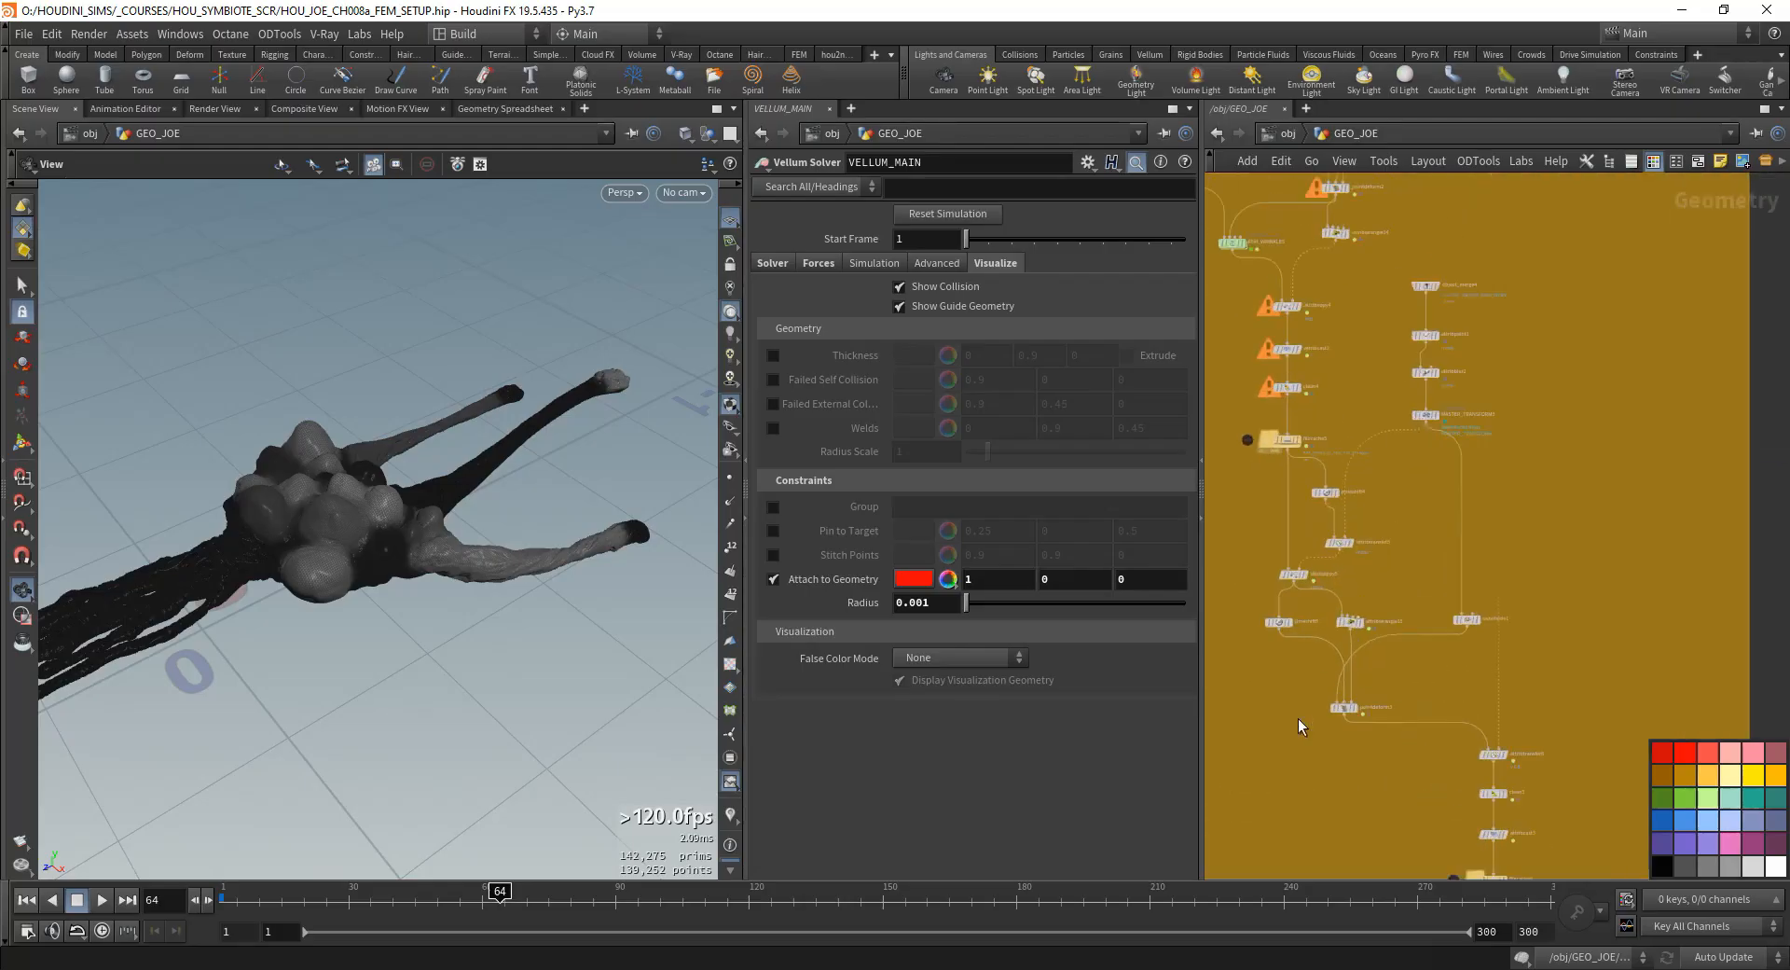
scroll(1324, 571, up, 8)
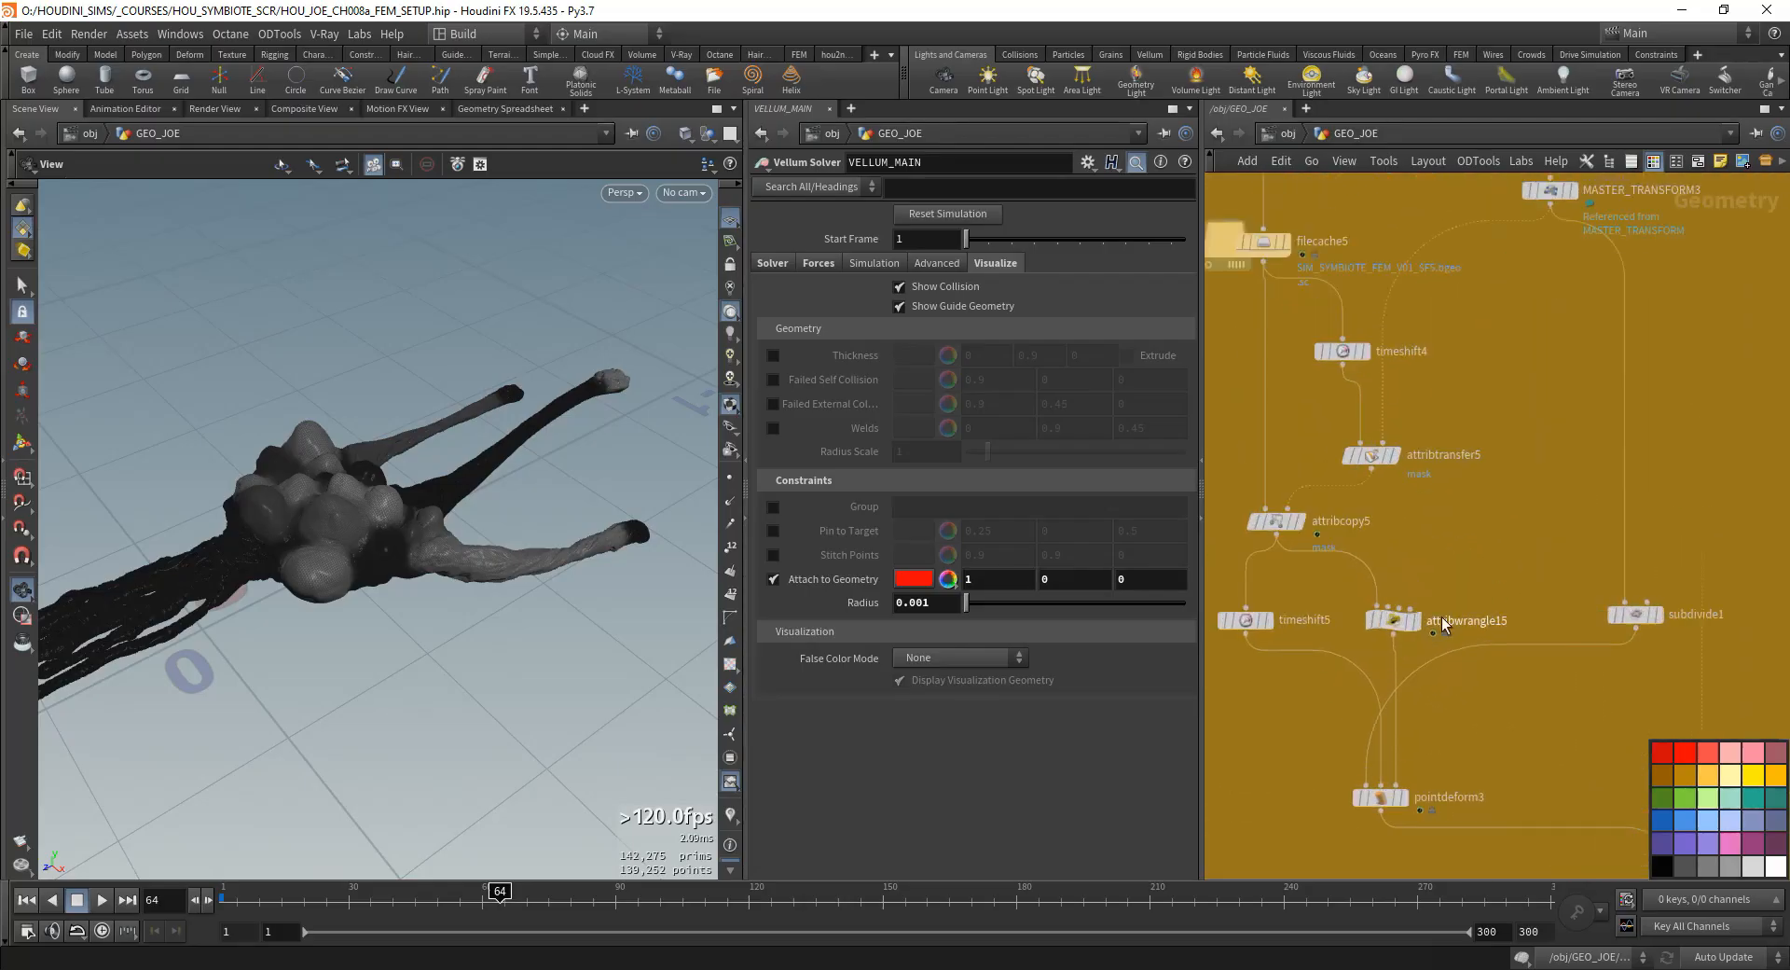
scroll(1444, 623, down, 6)
middle_drag(1744, 550, 1268, 680)
scroll(1415, 530, up, 8)
scroll(1395, 619, down, 3)
middle_drag(1399, 689, 1517, 489)
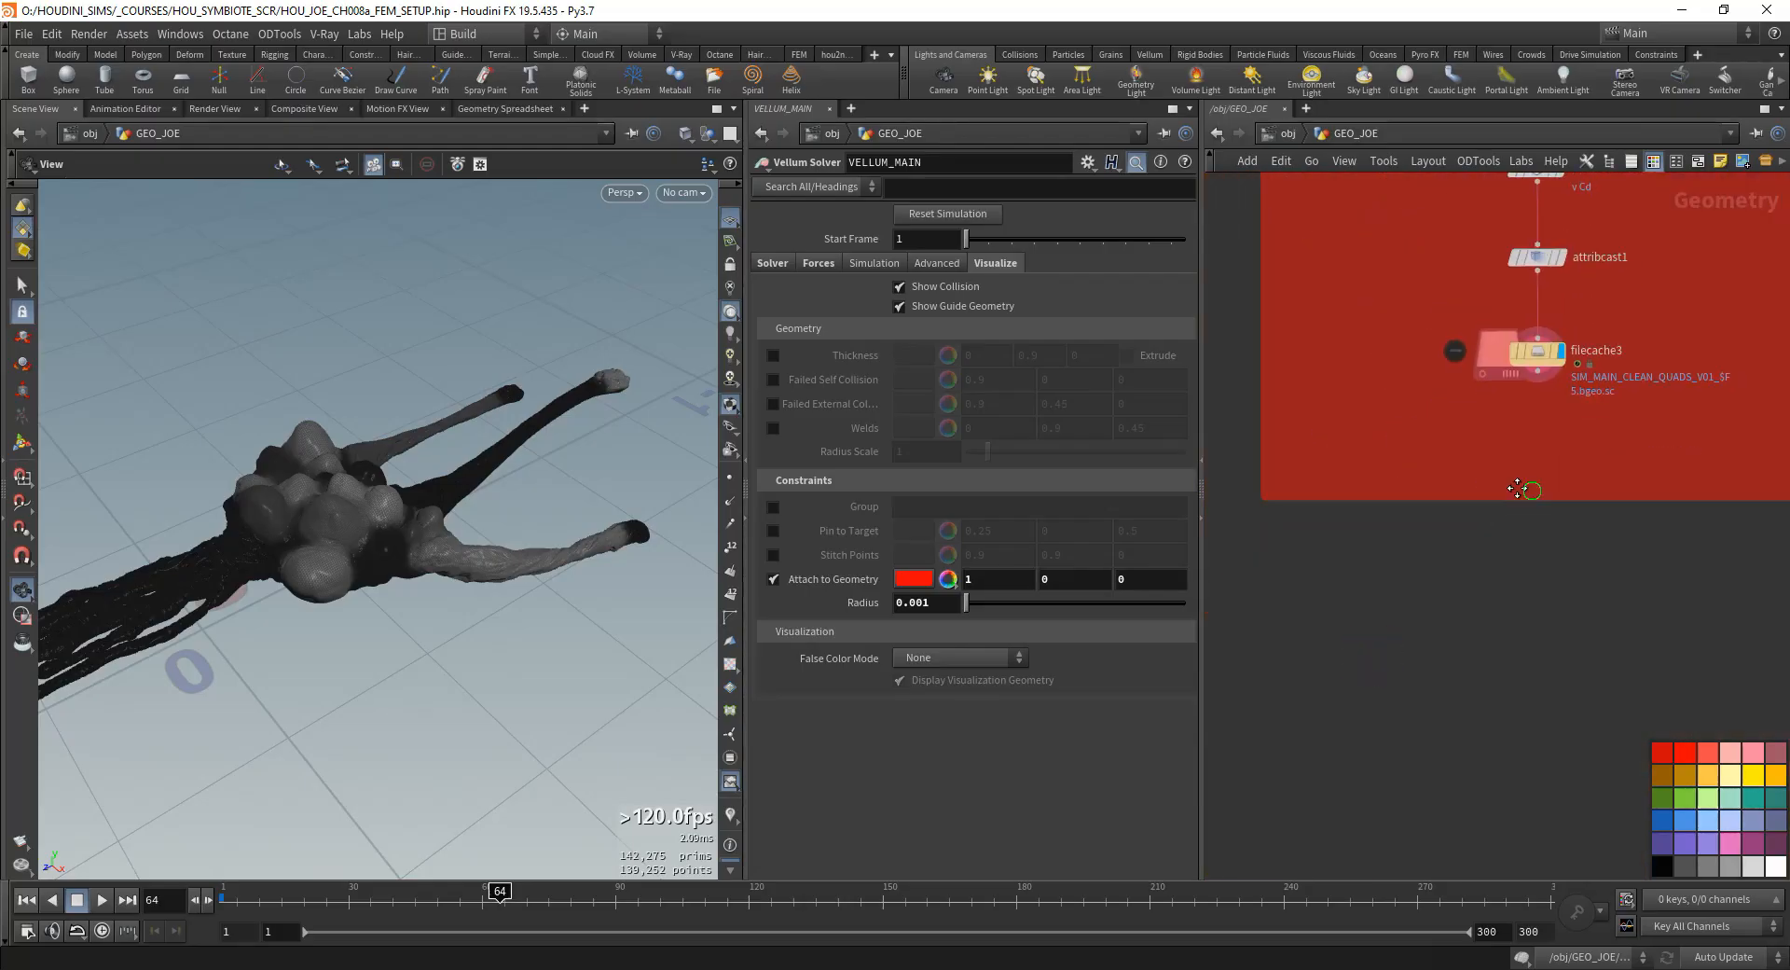
scroll(1517, 489, down, 3)
click(1697, 161)
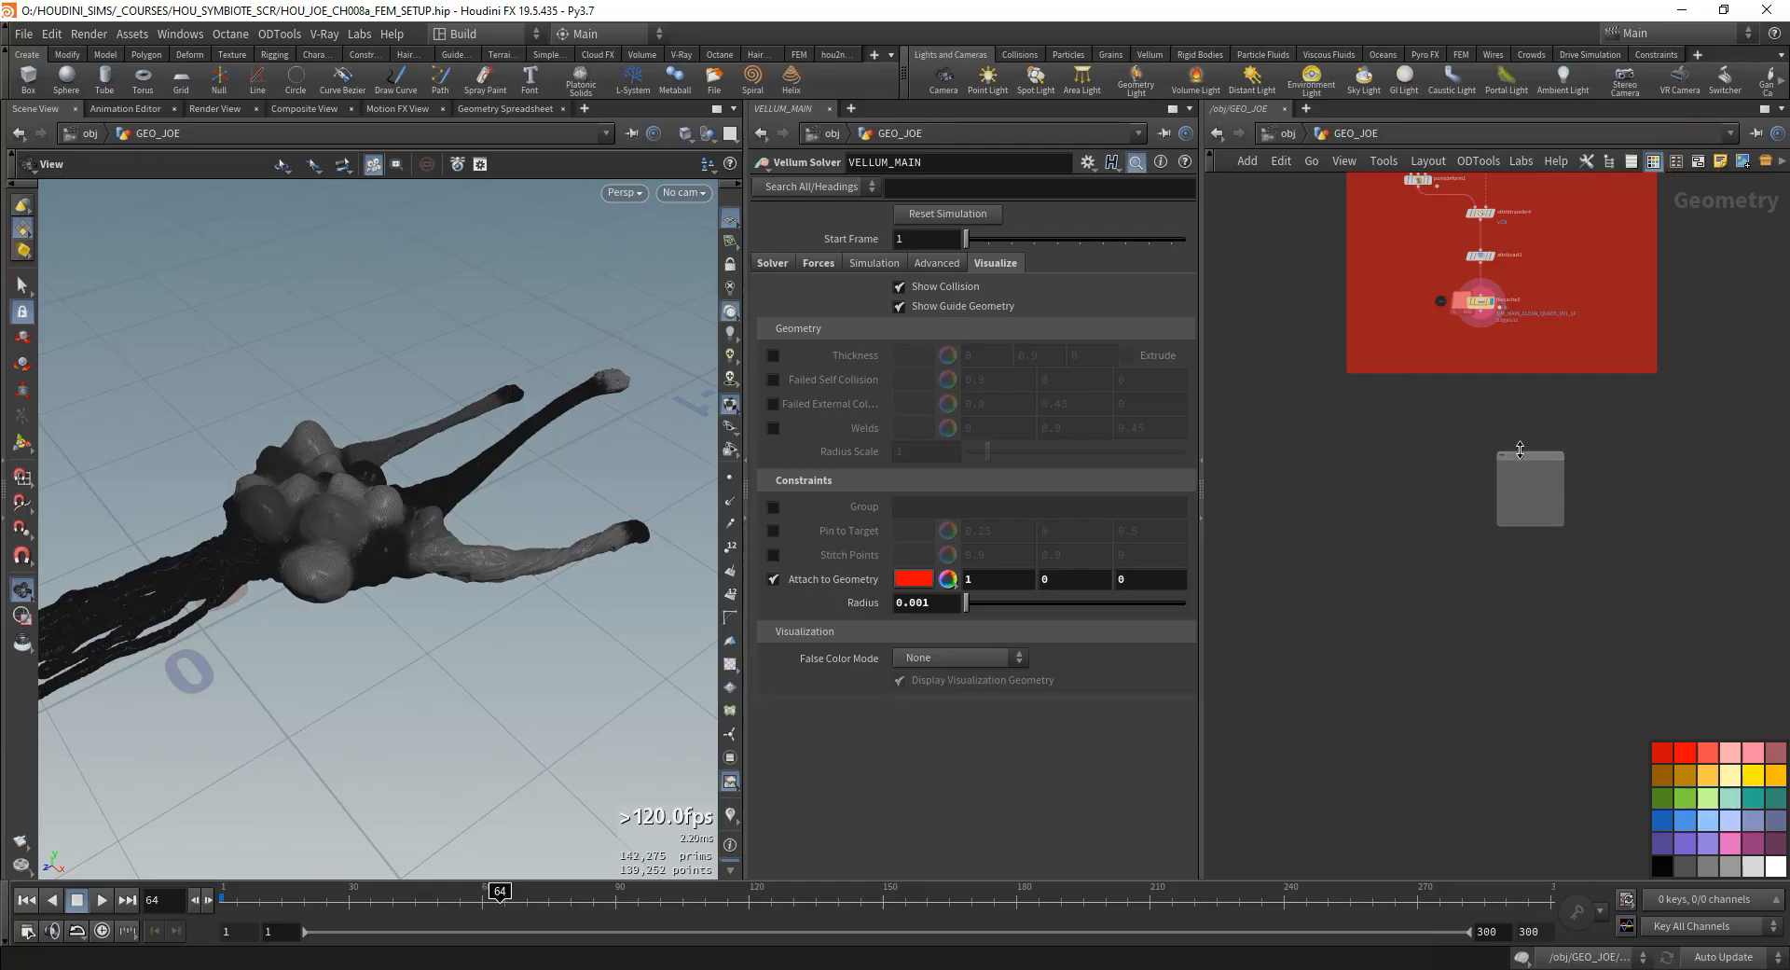
drag(1520, 450, 1374, 398)
drag(1427, 473, 1654, 892)
middle_drag(1491, 650, 1431, 730)
scroll(1441, 430, down, 2)
drag(1445, 506, 1309, 536)
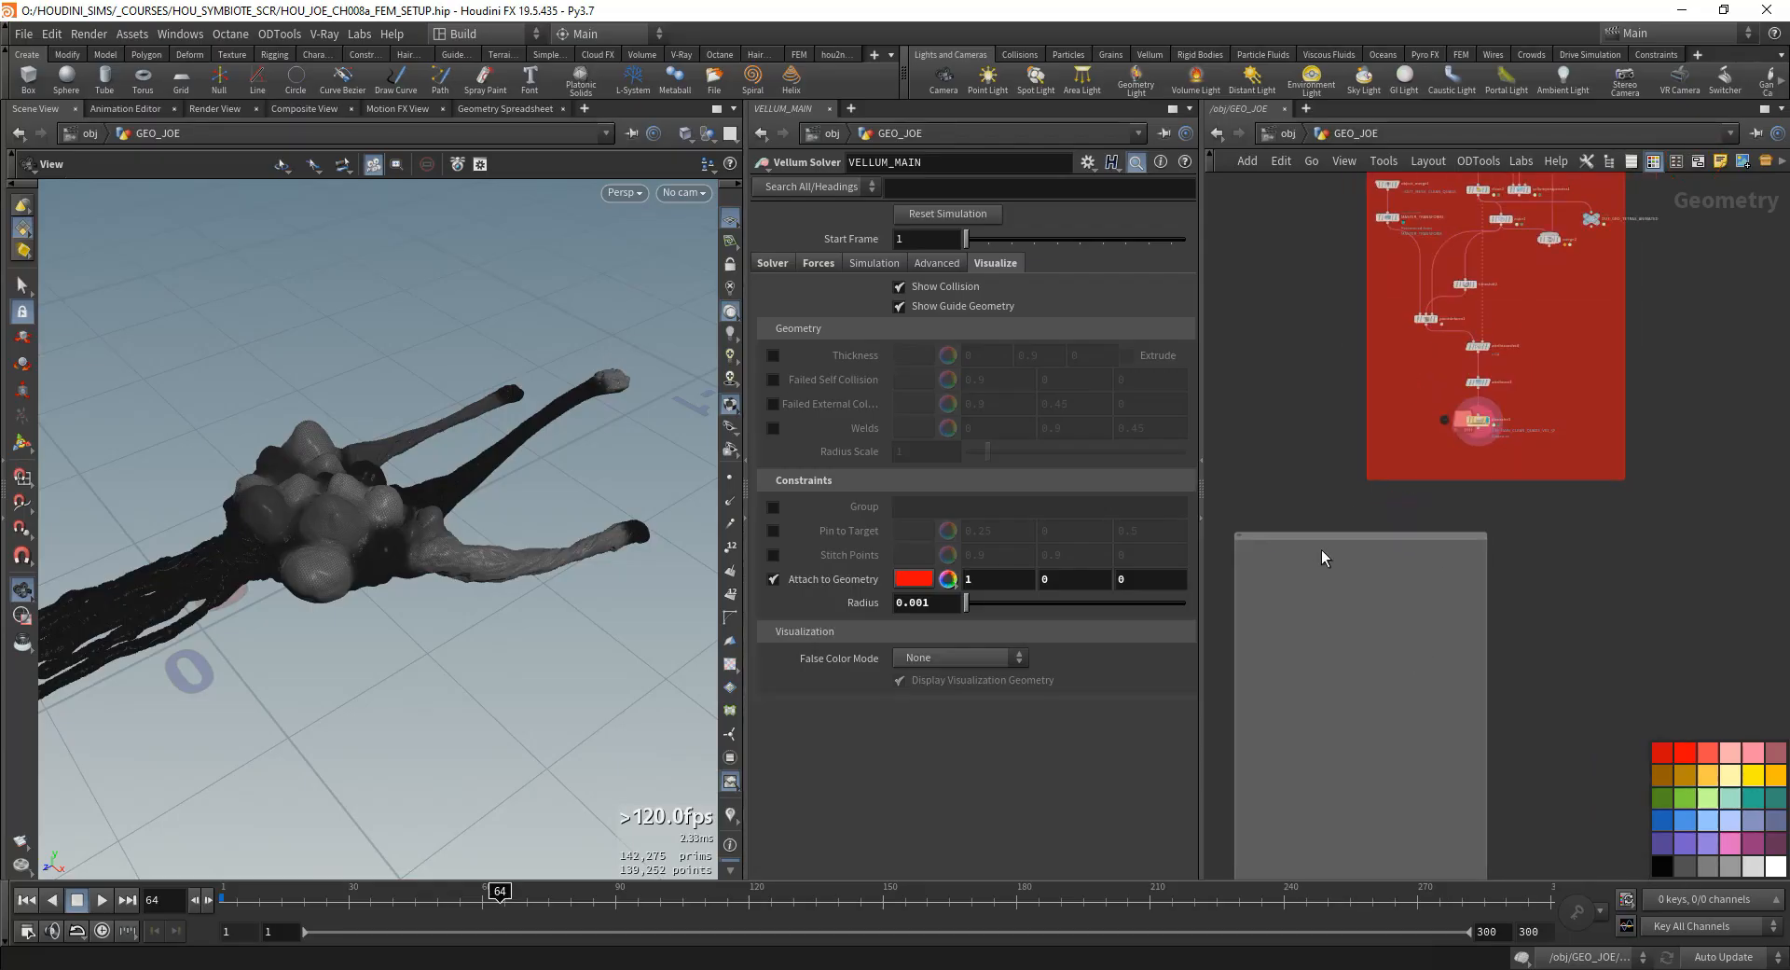
- Color the new network box blue and extend its width and height
drag(1686, 819, 1310, 588)
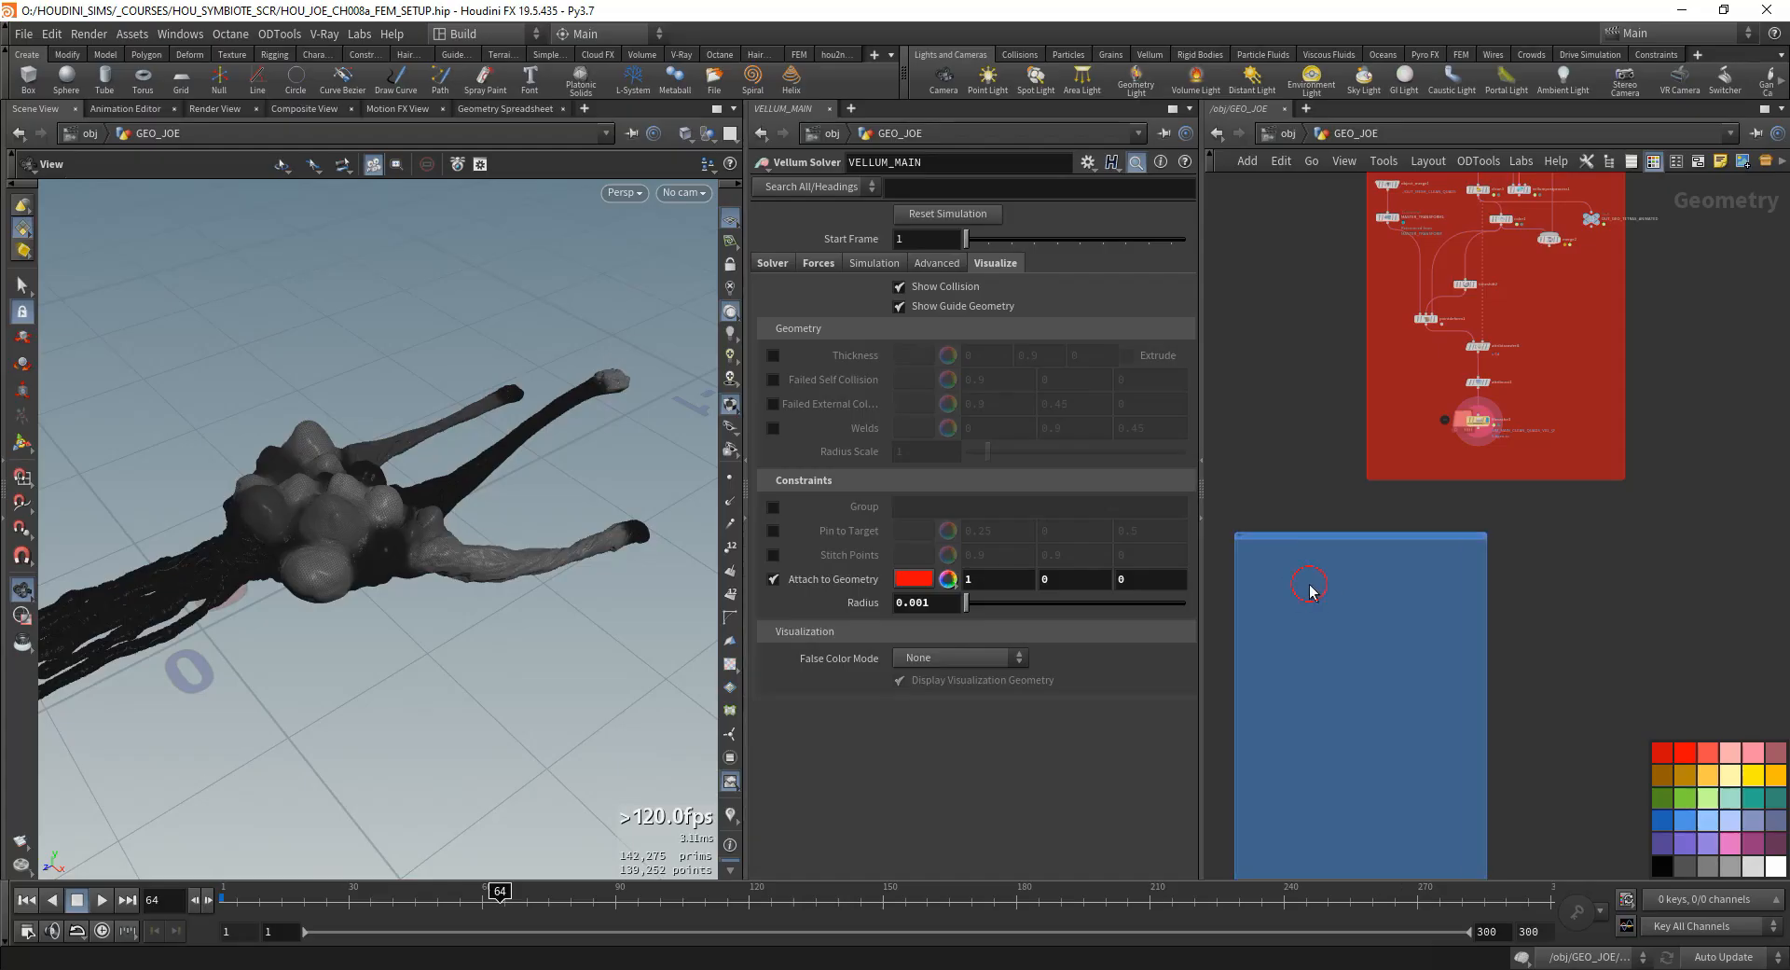
middle_drag(1310, 585, 1520, 496)
scroll(1517, 508, down, 4)
scroll(1557, 489, up, 4)
middle_drag(1674, 511, 1502, 522)
scroll(1497, 524, down, 1)
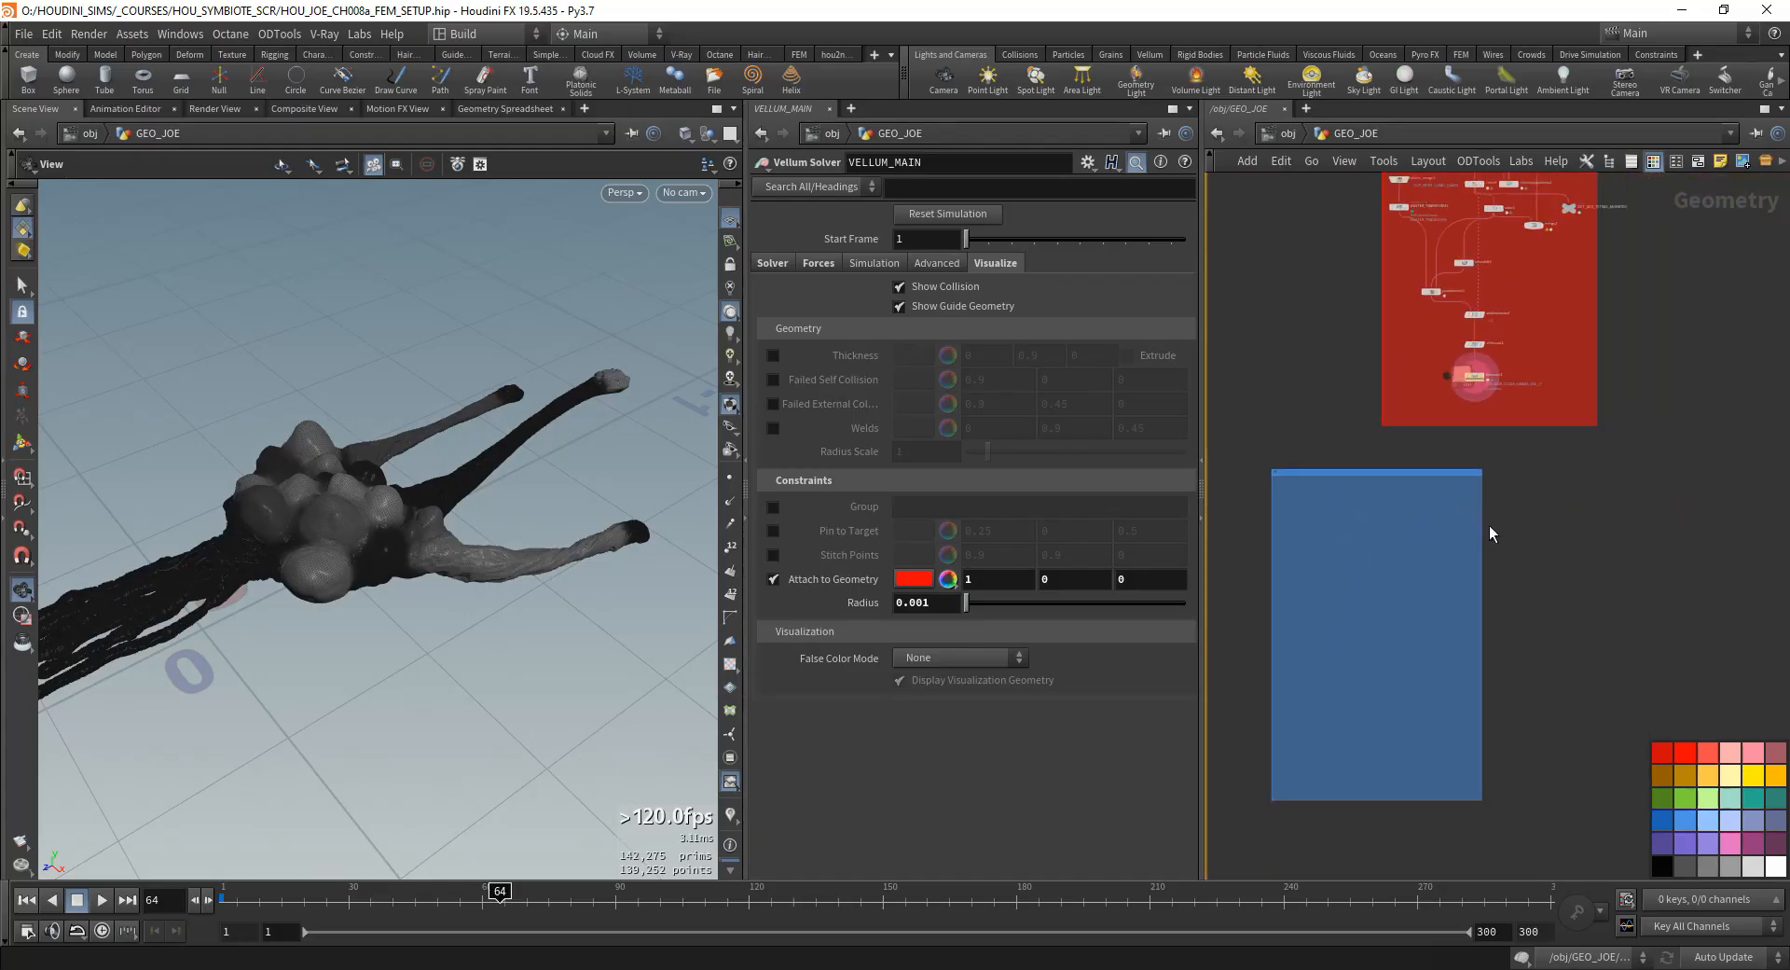
drag(1489, 527, 1602, 525)
drag(1347, 807, 1337, 893)
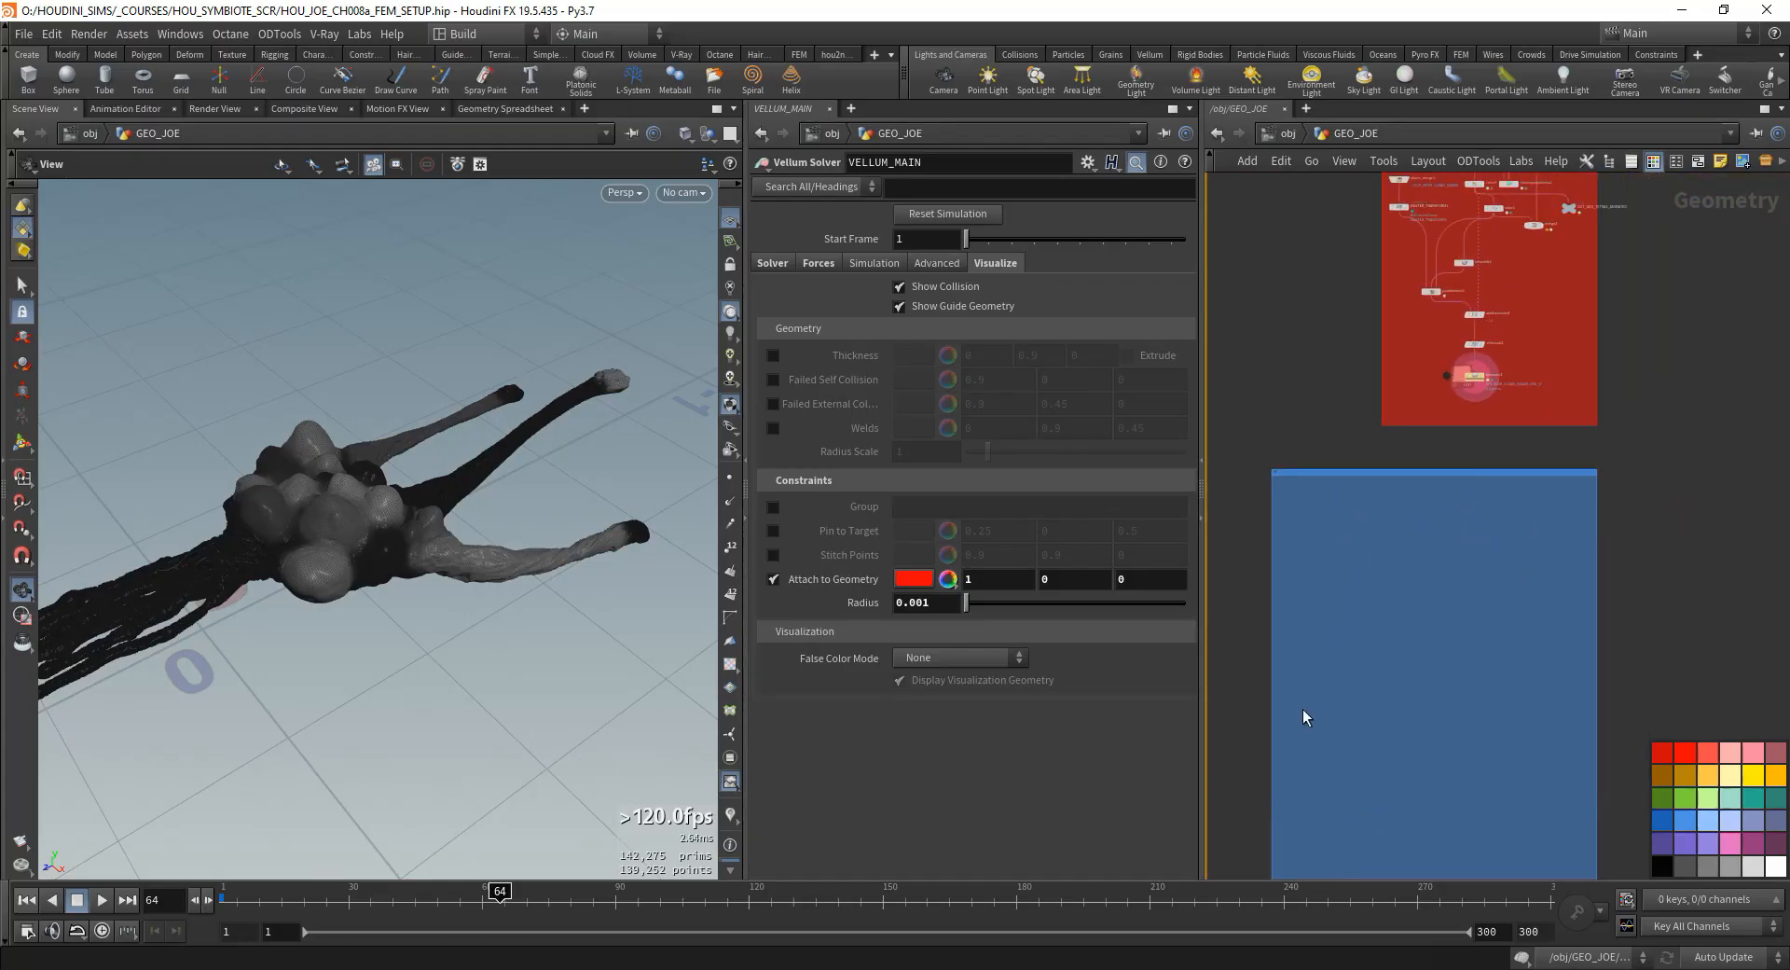
- Move filecache3 to the lower-left corner of the red section, above the blue network box
scroll(1324, 638, down, 3)
middle_drag(1324, 636, 1403, 669)
scroll(1433, 585, up, 5)
middle_drag(1435, 585, 1385, 456)
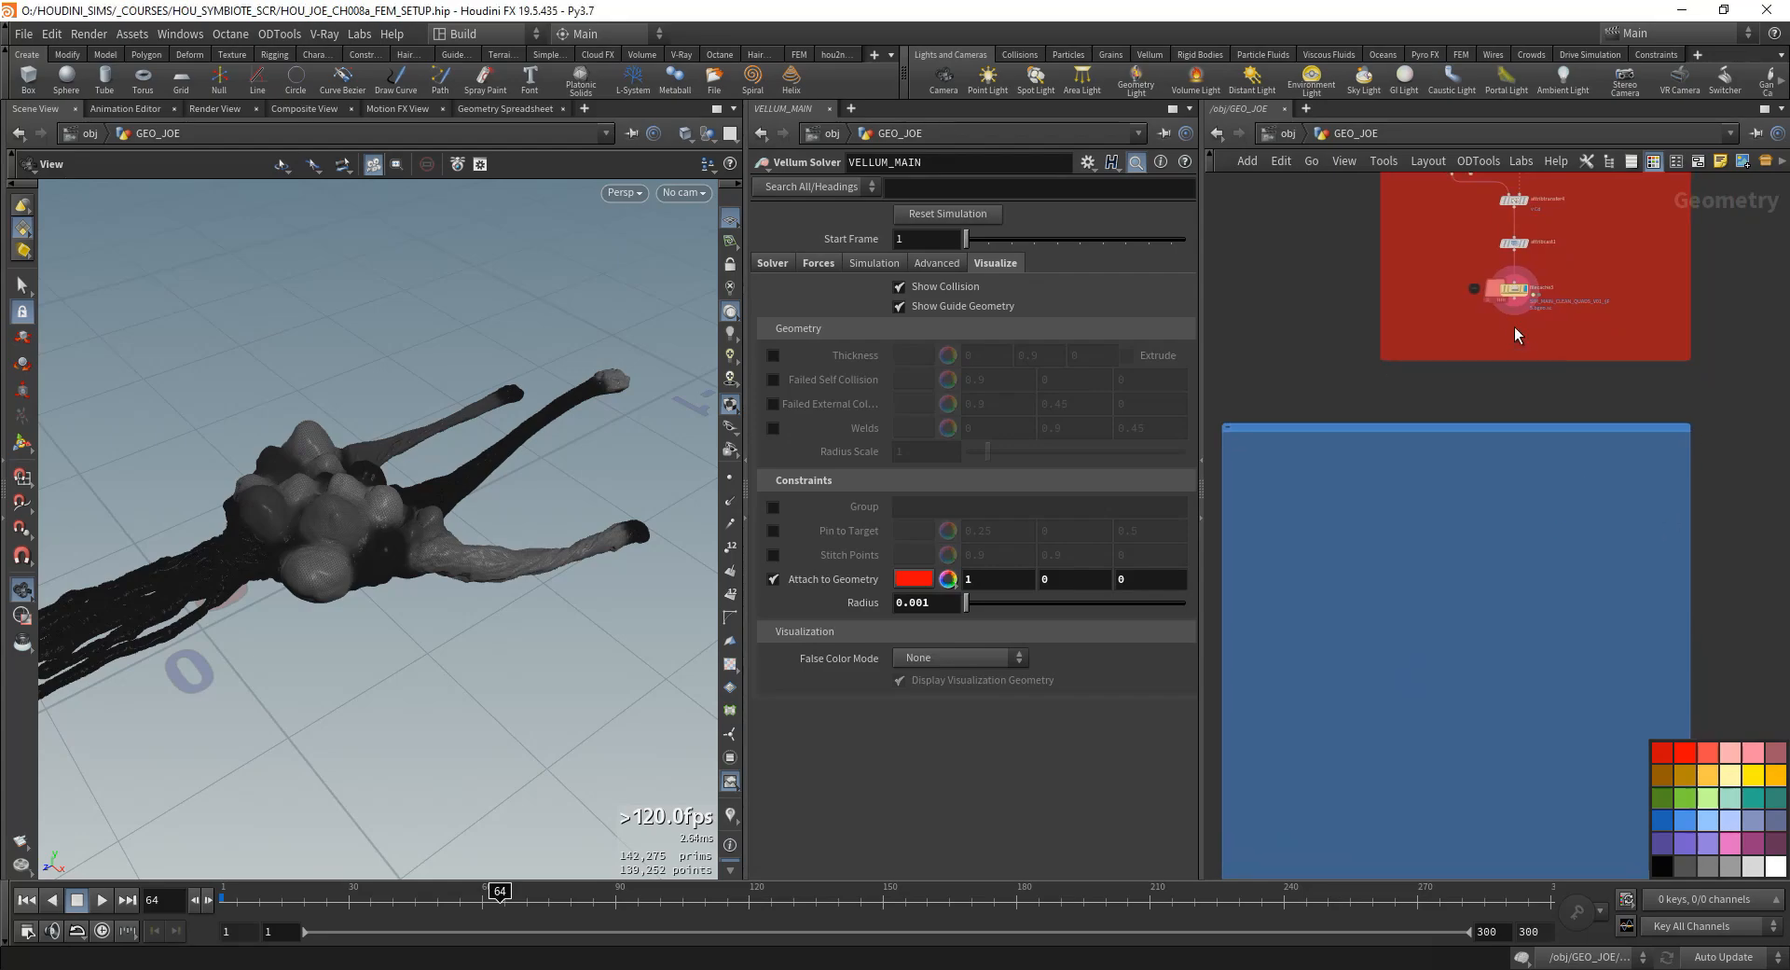
drag(1519, 300, 1419, 337)
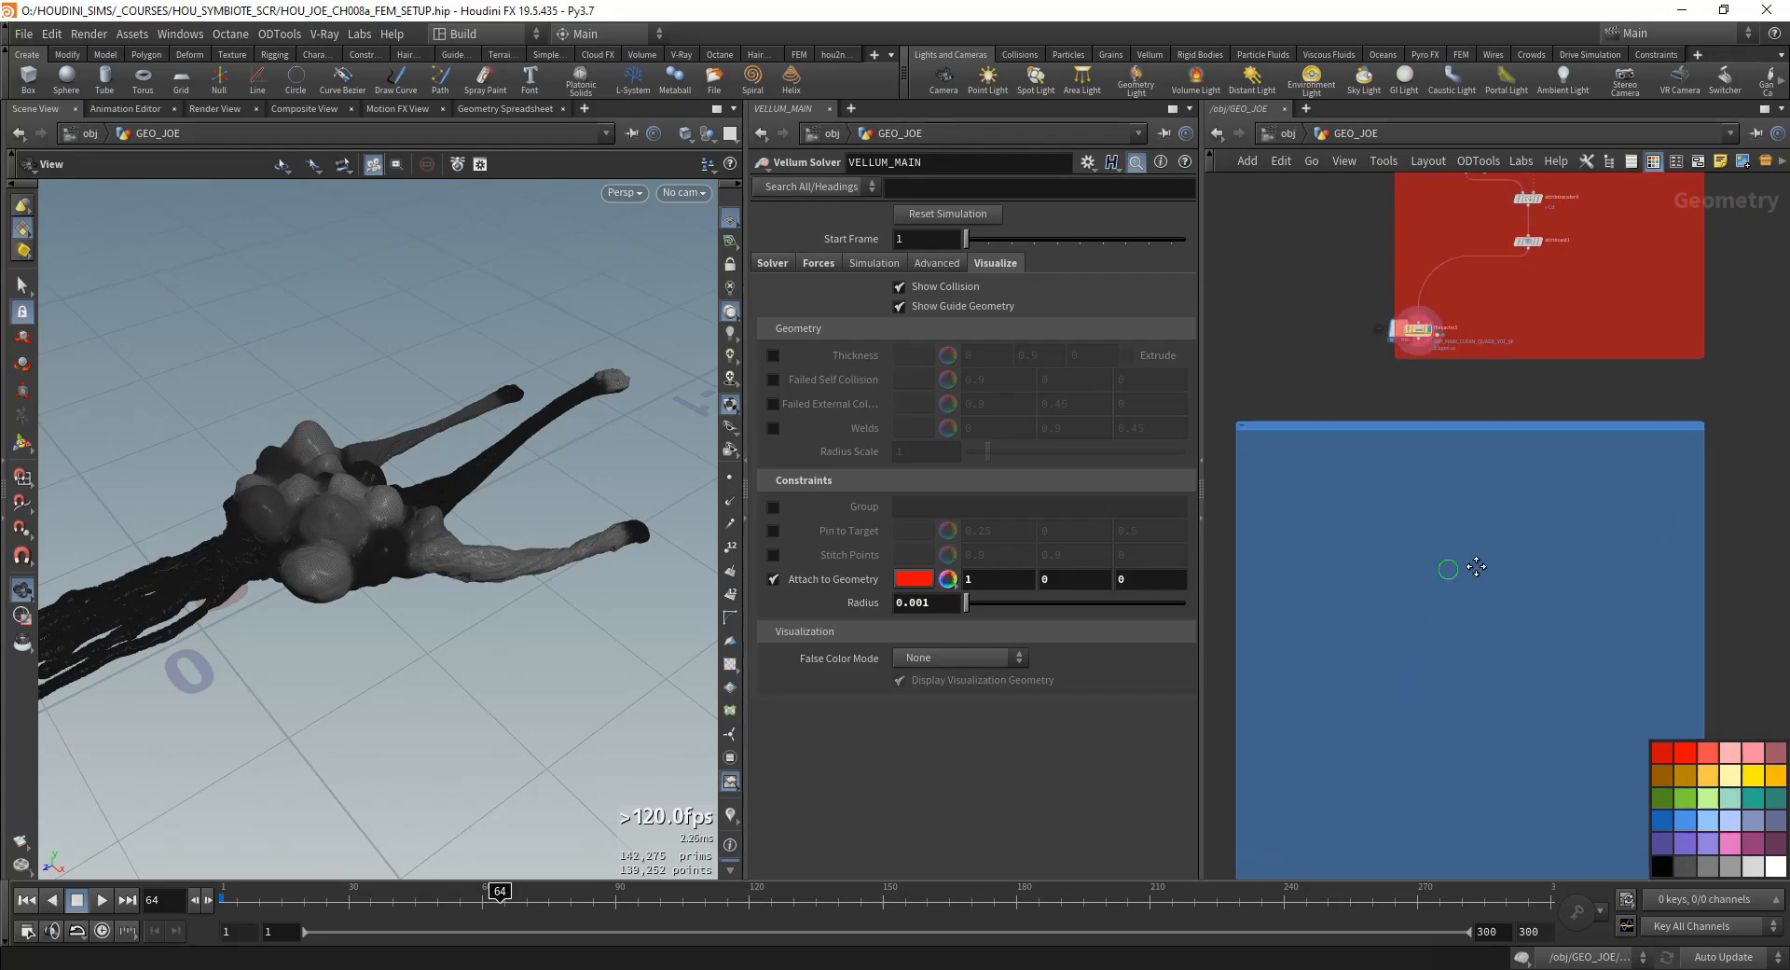
- Add a Time Warp (Retime) node in the blue network box, wire it from filecache3 and display it
key(Tab)
text(timewar)
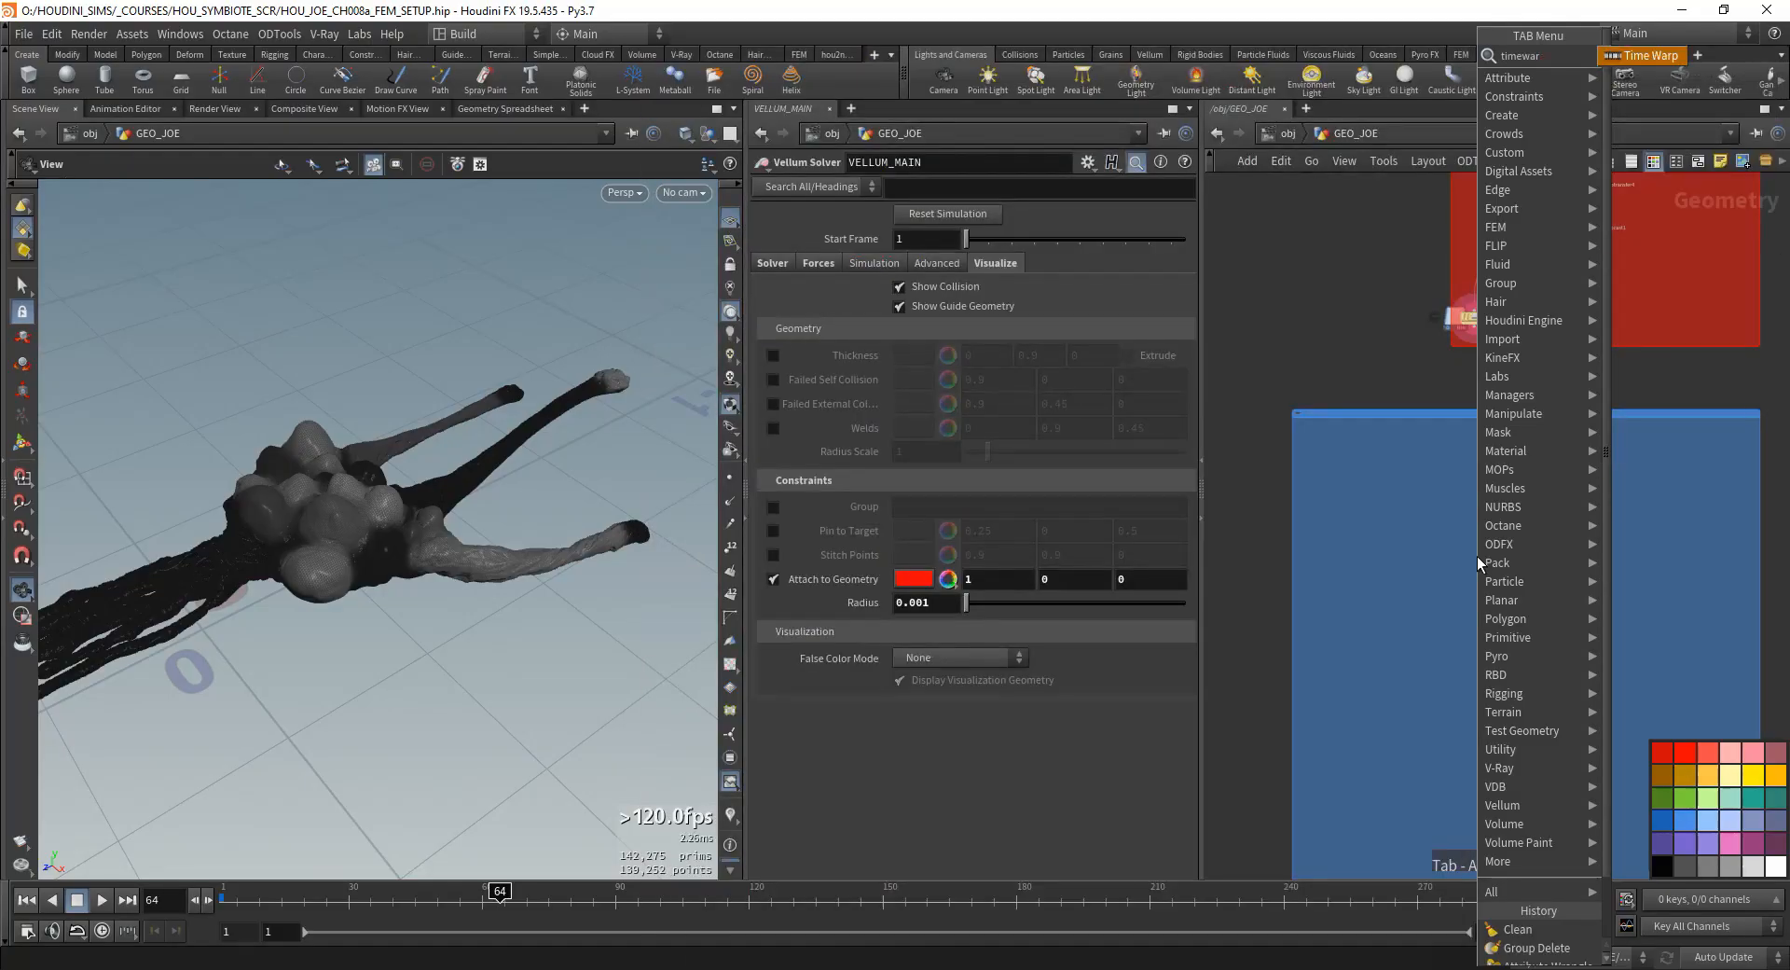
key(Return)
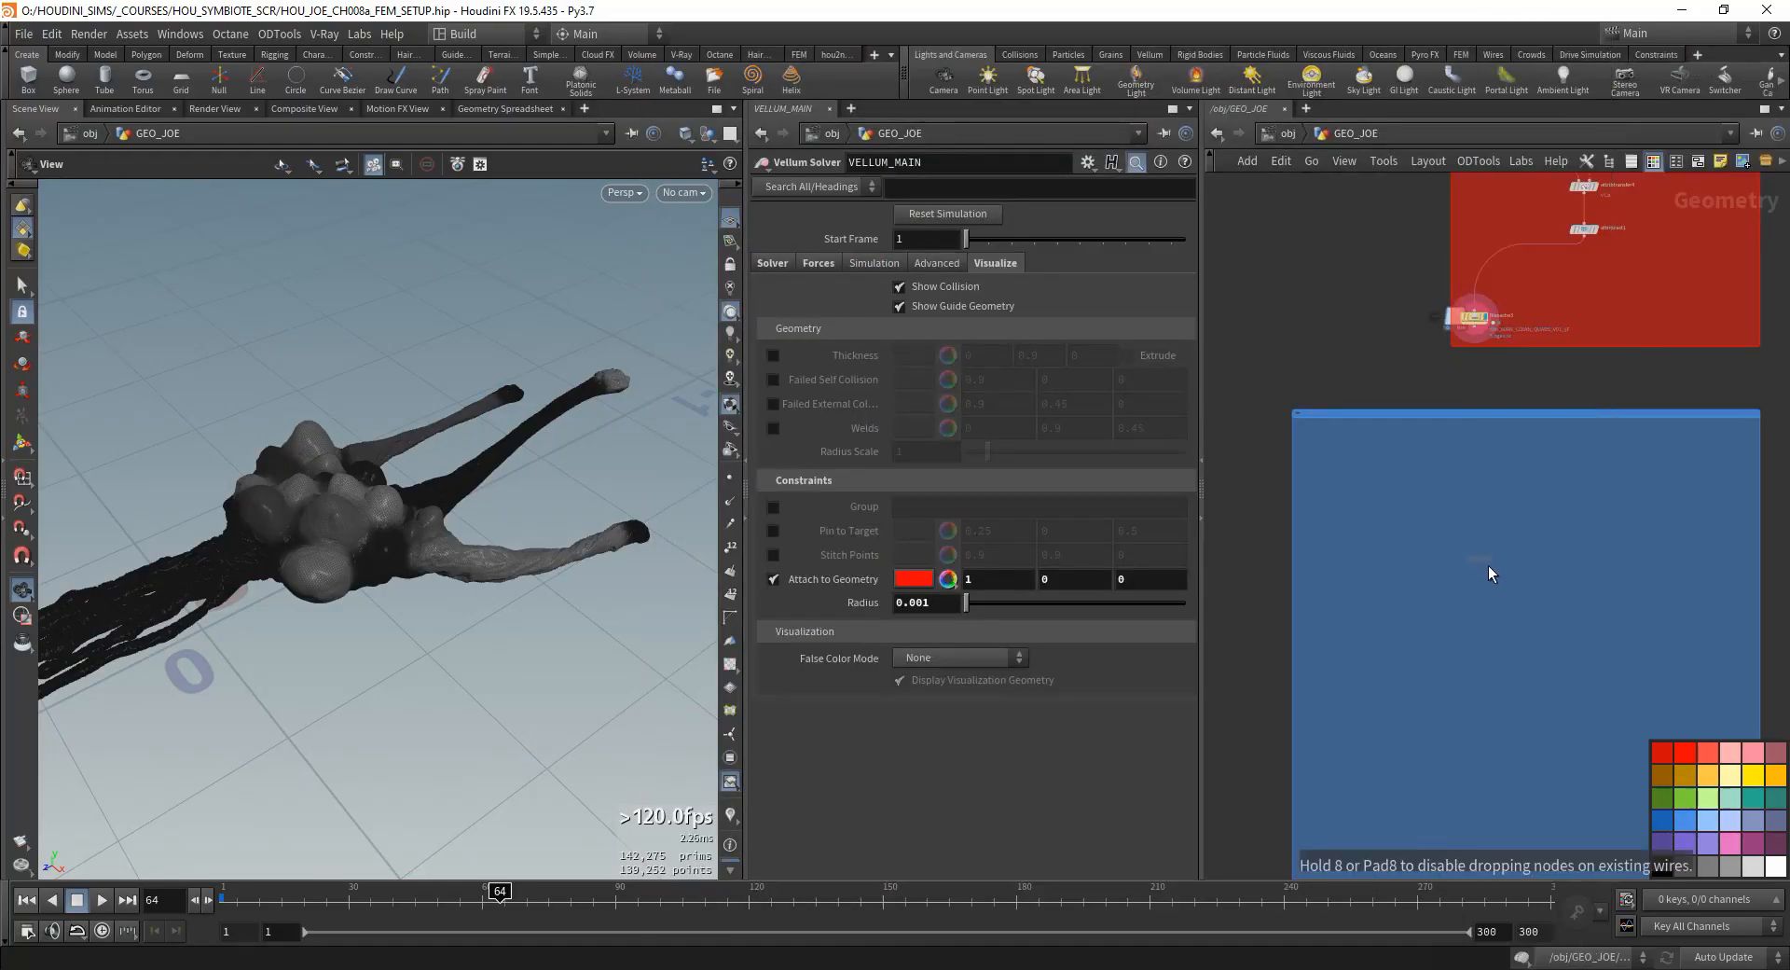
click(1442, 492)
click(1505, 203)
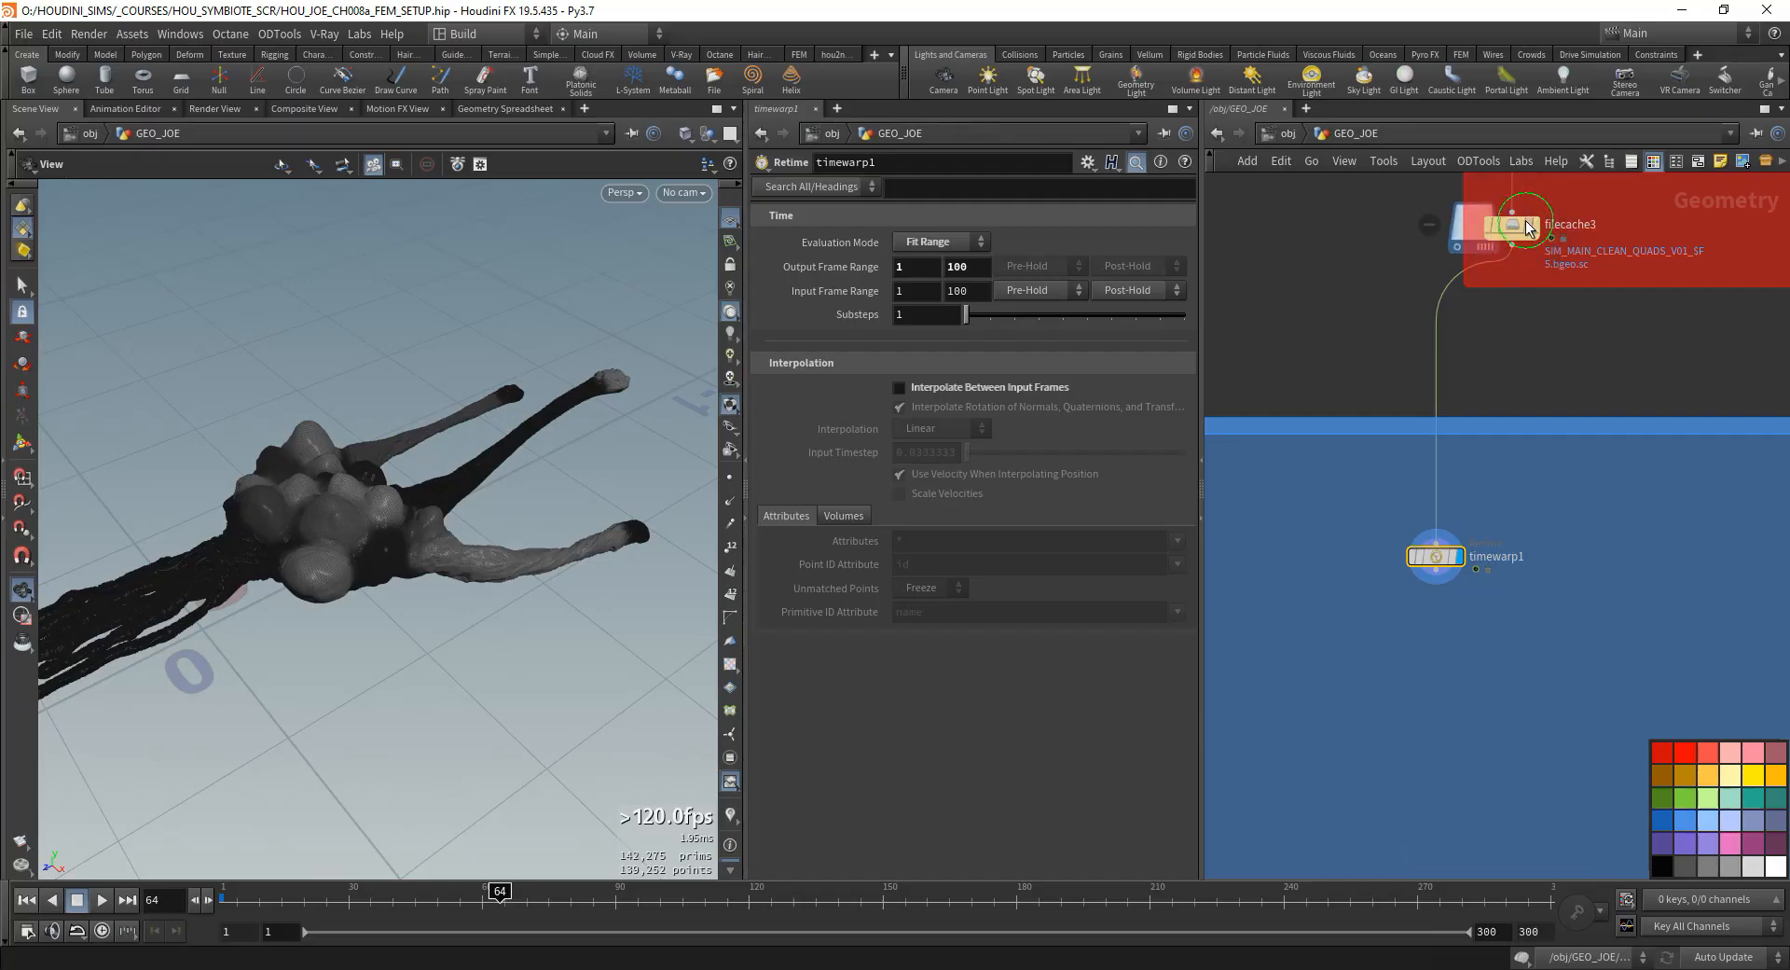
- Examine the motion transfer chain from object_merge1 and MASTER_TRANSFORM1 through pointdeform1 to filecache3
middle_drag(1525, 221, 1341, 614)
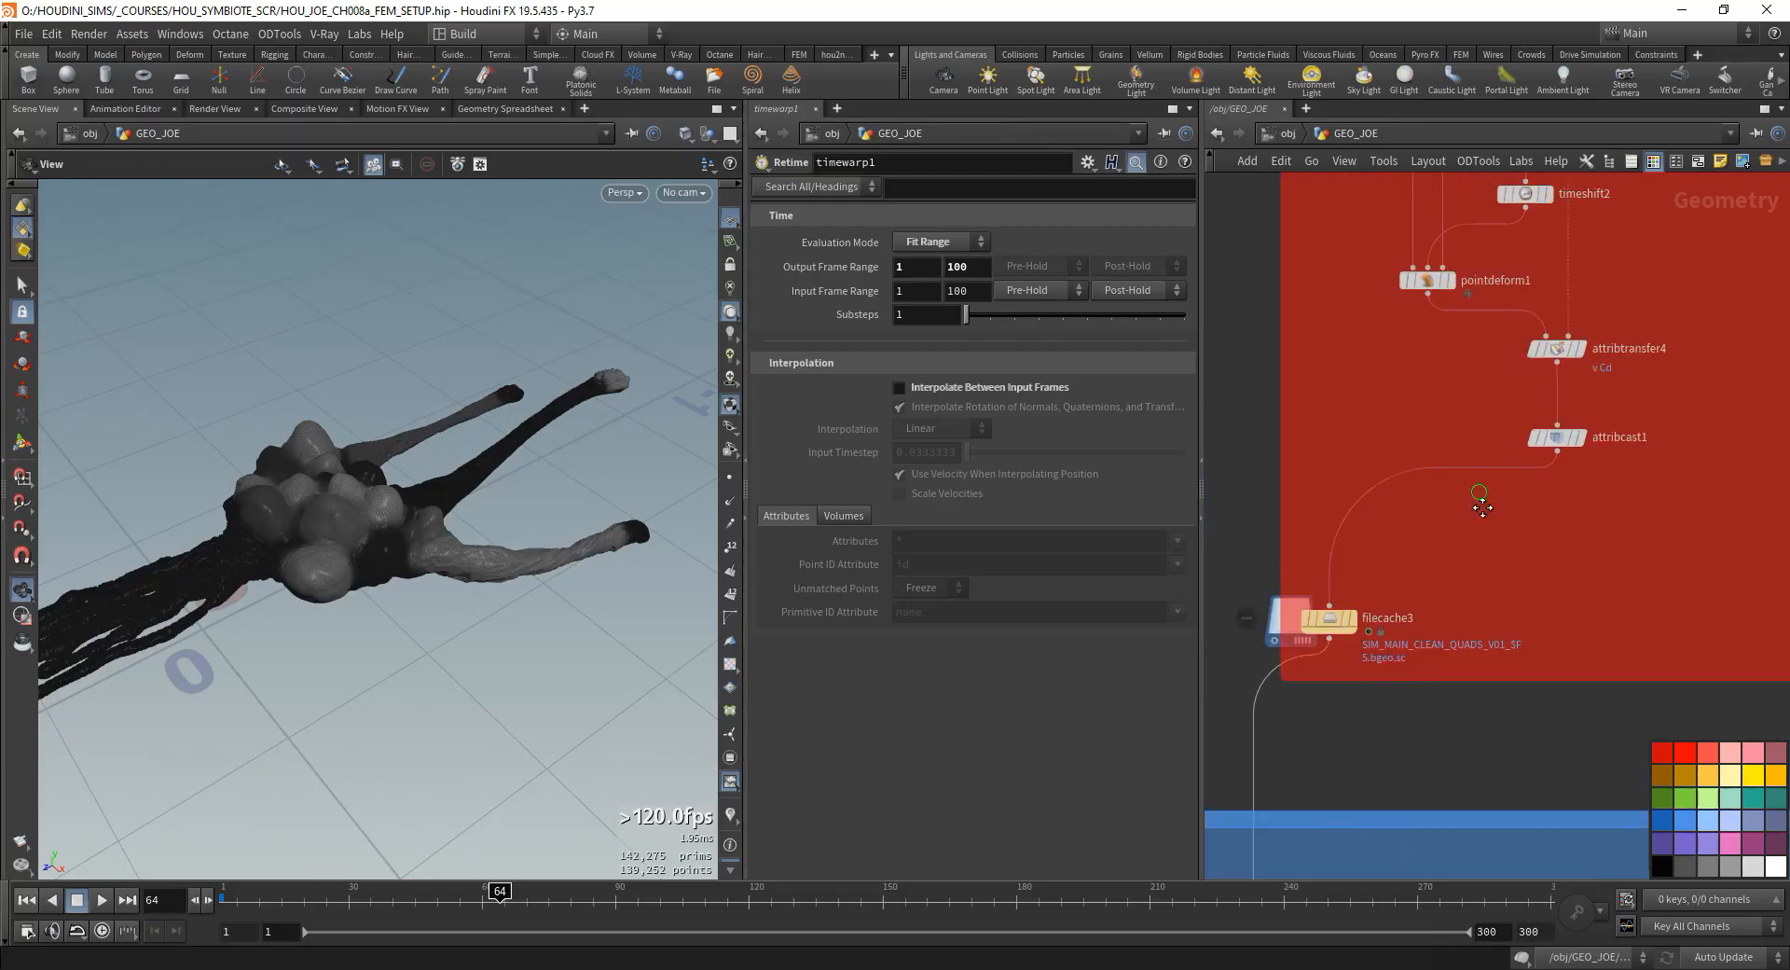
scroll(1369, 367, down, 1)
middle_drag(1369, 367, 1410, 597)
middle_drag(1390, 410, 1398, 474)
drag(1430, 442, 1354, 287)
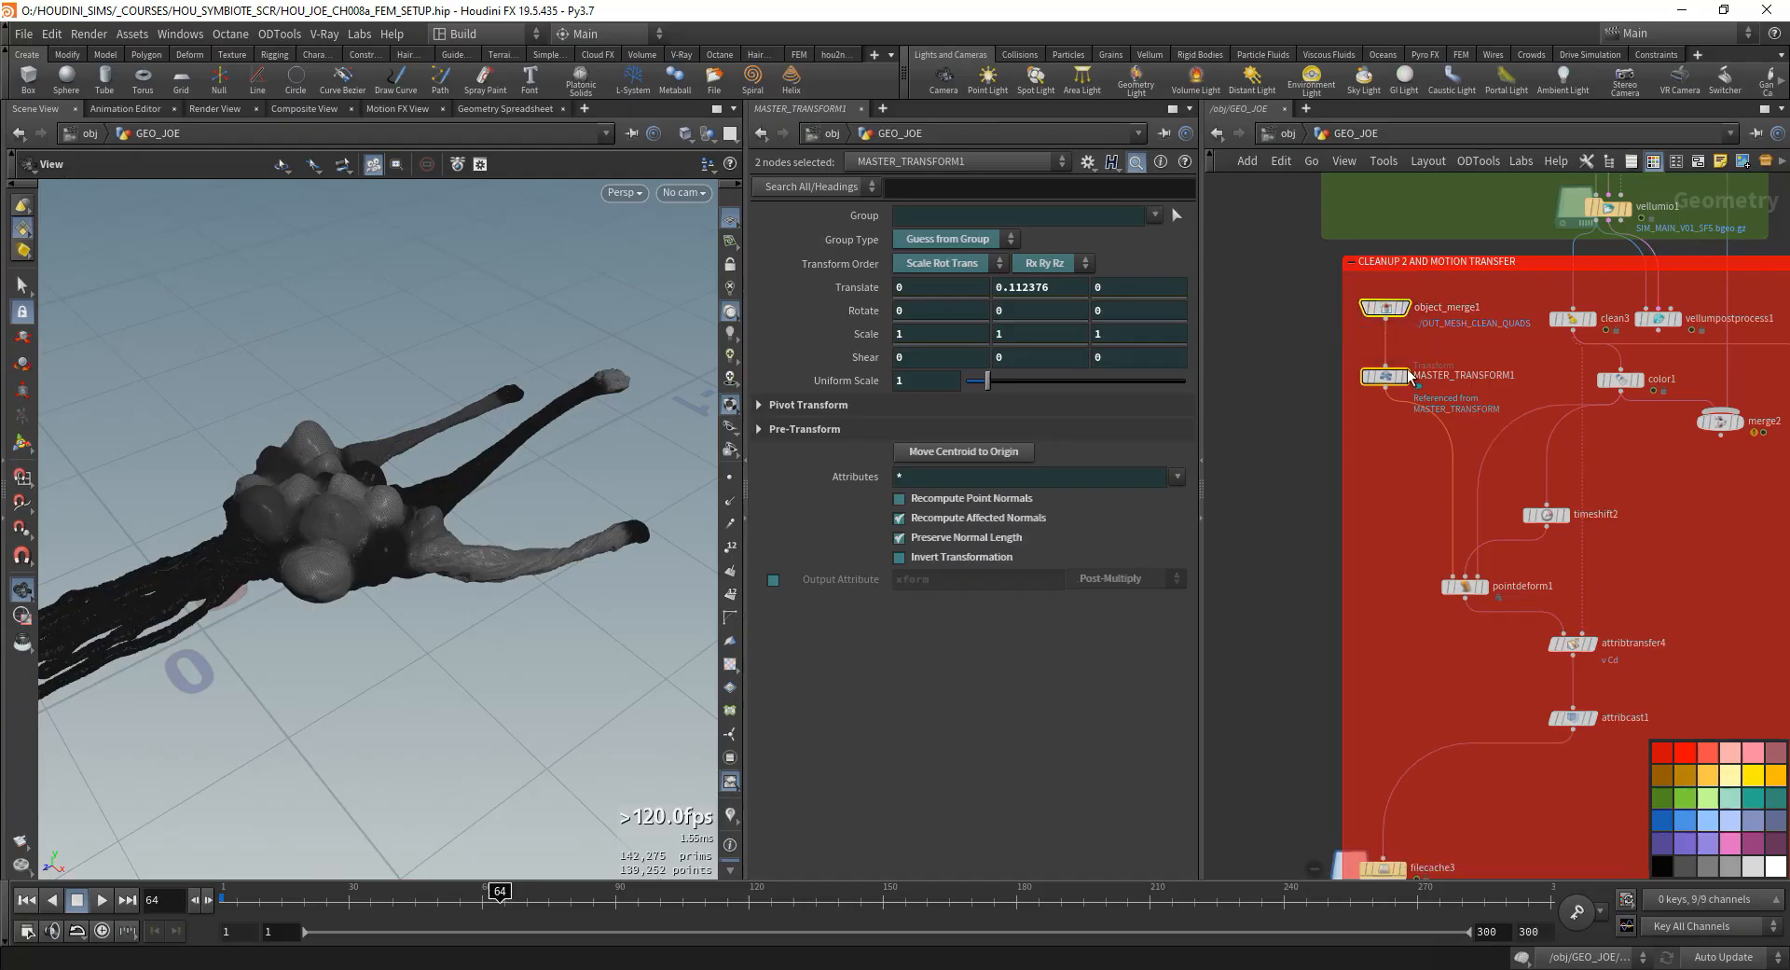
click(1464, 586)
middle_drag(1498, 572, 1478, 556)
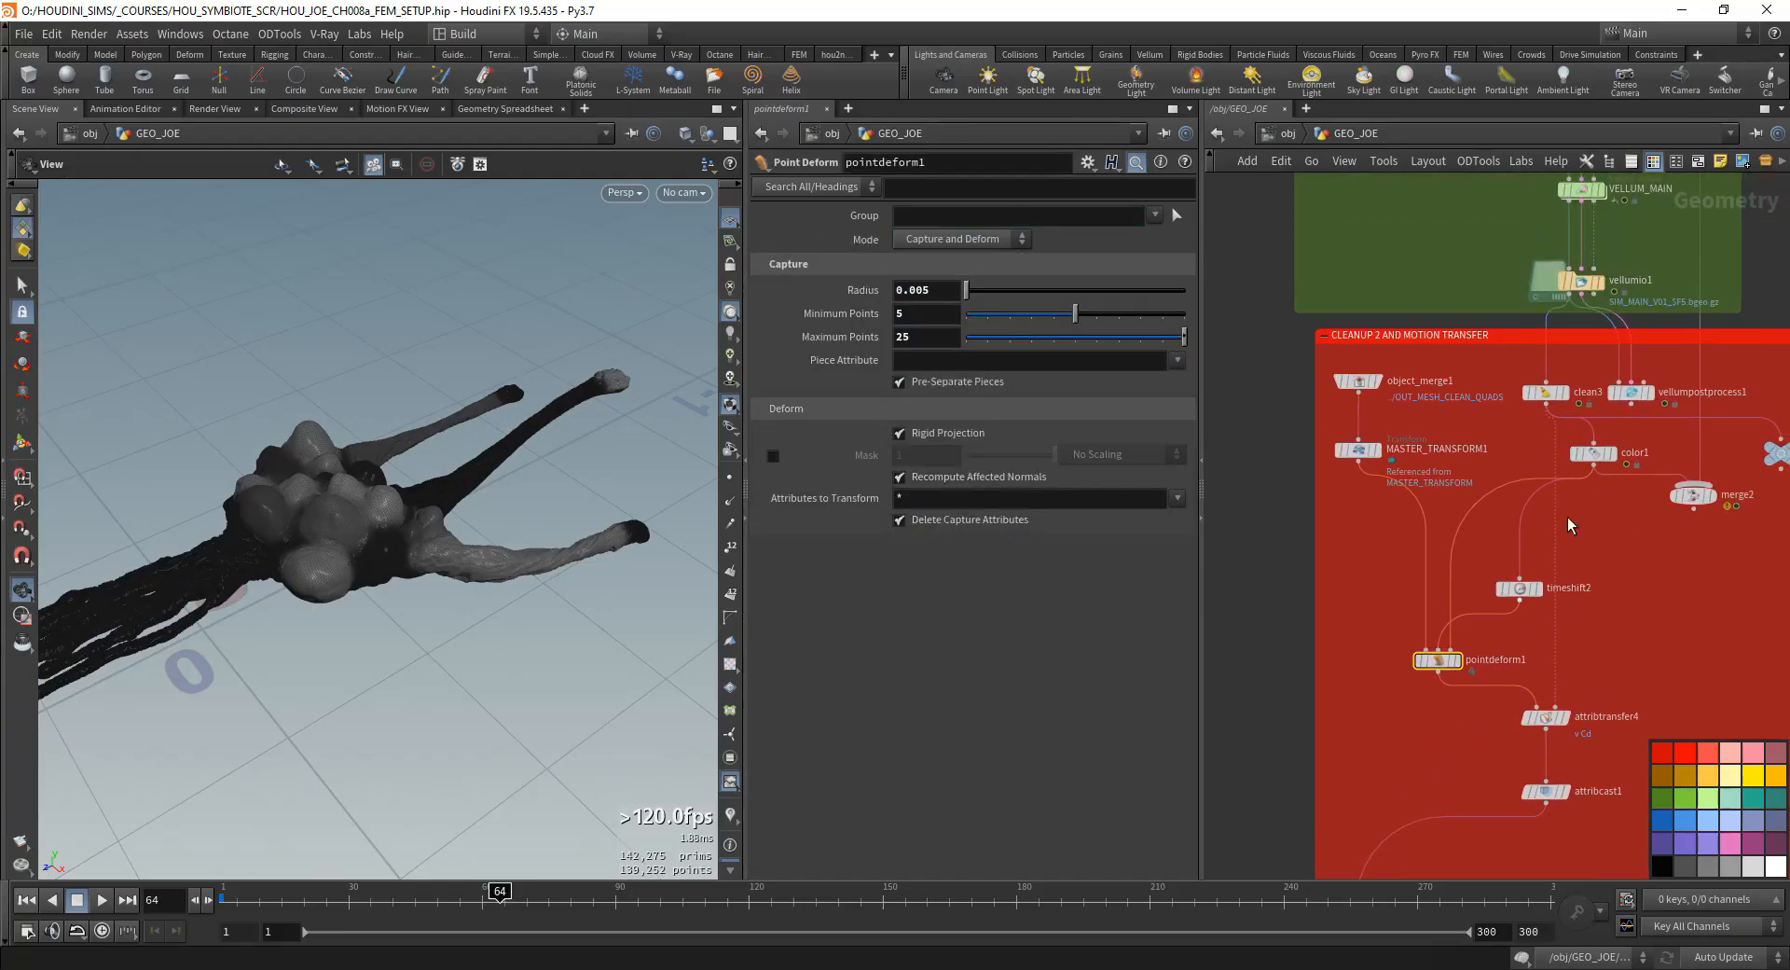
middle_drag(1324, 798, 1488, 425)
middle_drag(1550, 672, 1542, 516)
- Set both the output and input frame ranges of timewarp1 to 1–300
click(1444, 691)
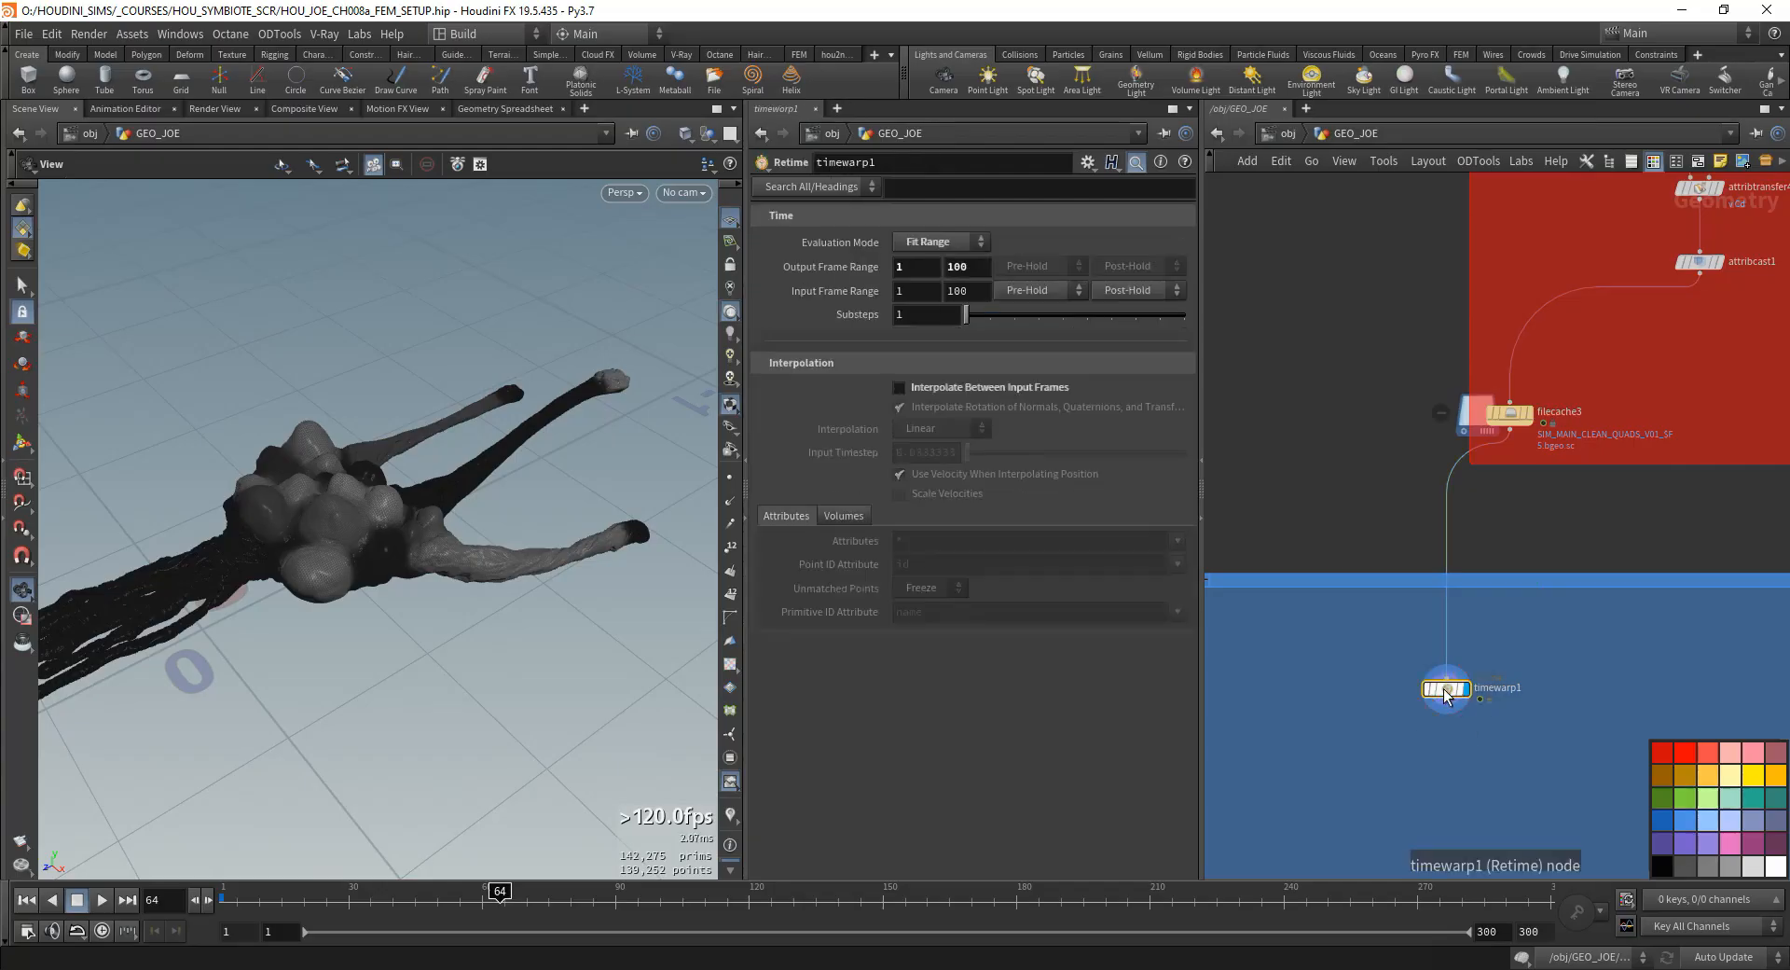
double_click(956, 267)
text(300)
double_click(916, 292)
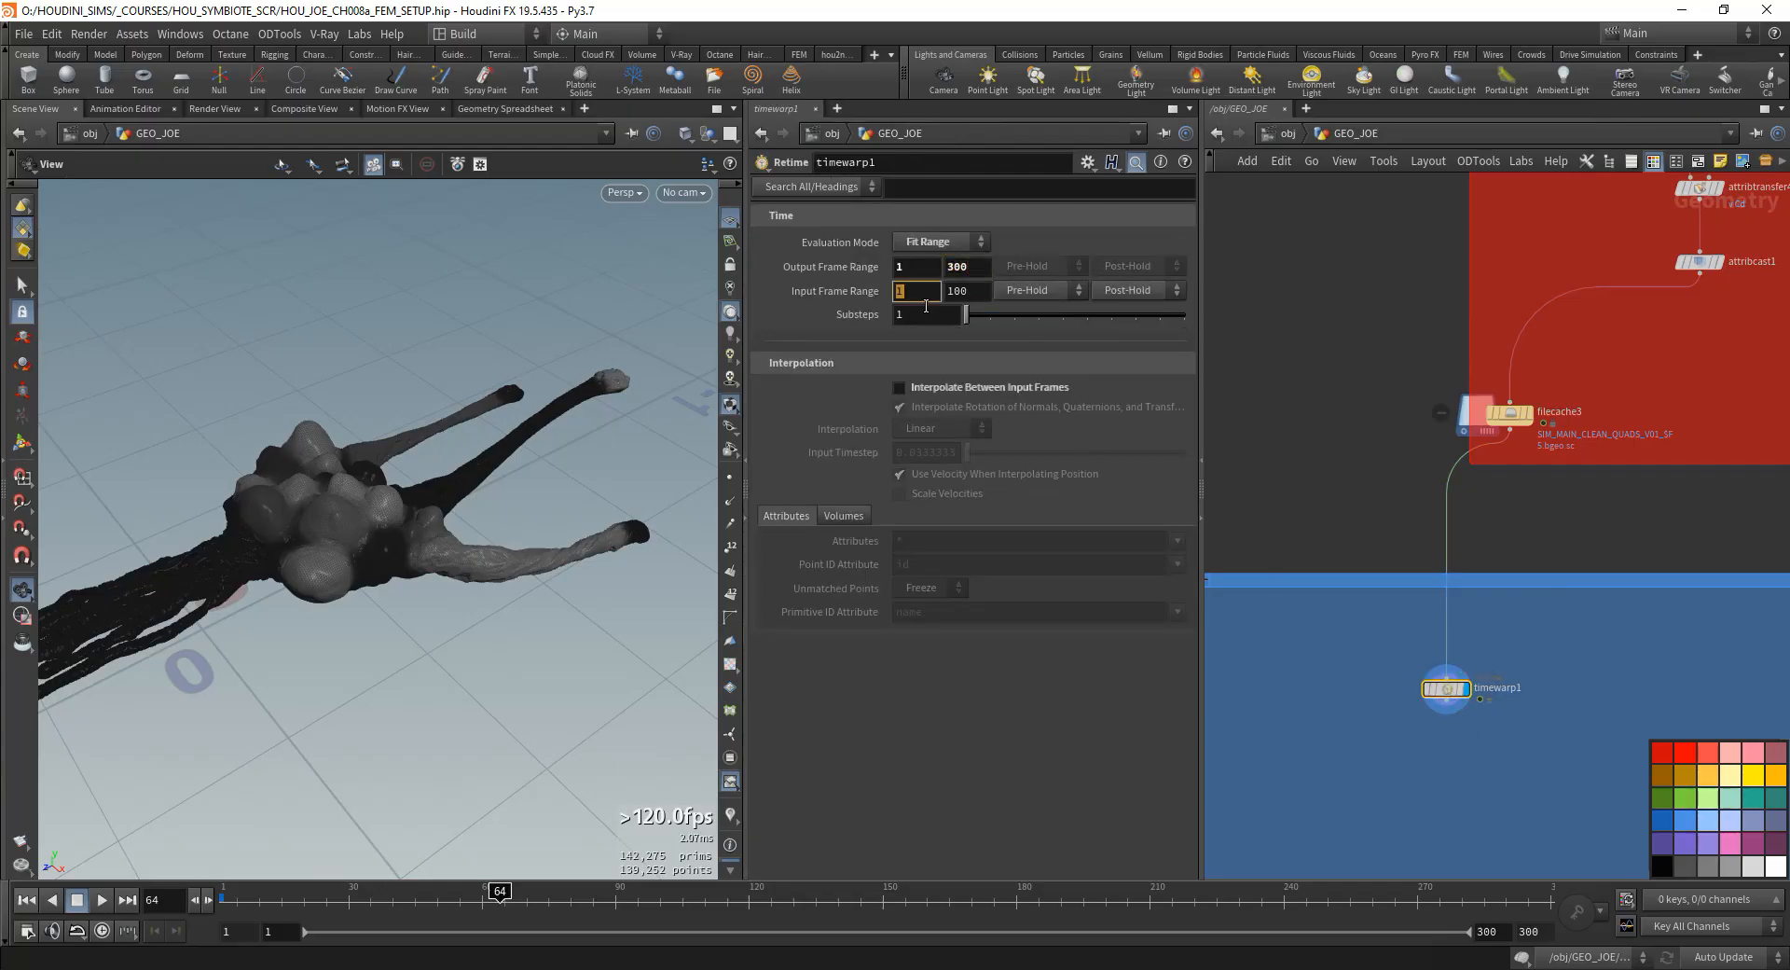
text(3)
drag(923, 294, 873, 297)
text(1)
key(Tab)
text(300)
key(Tab)
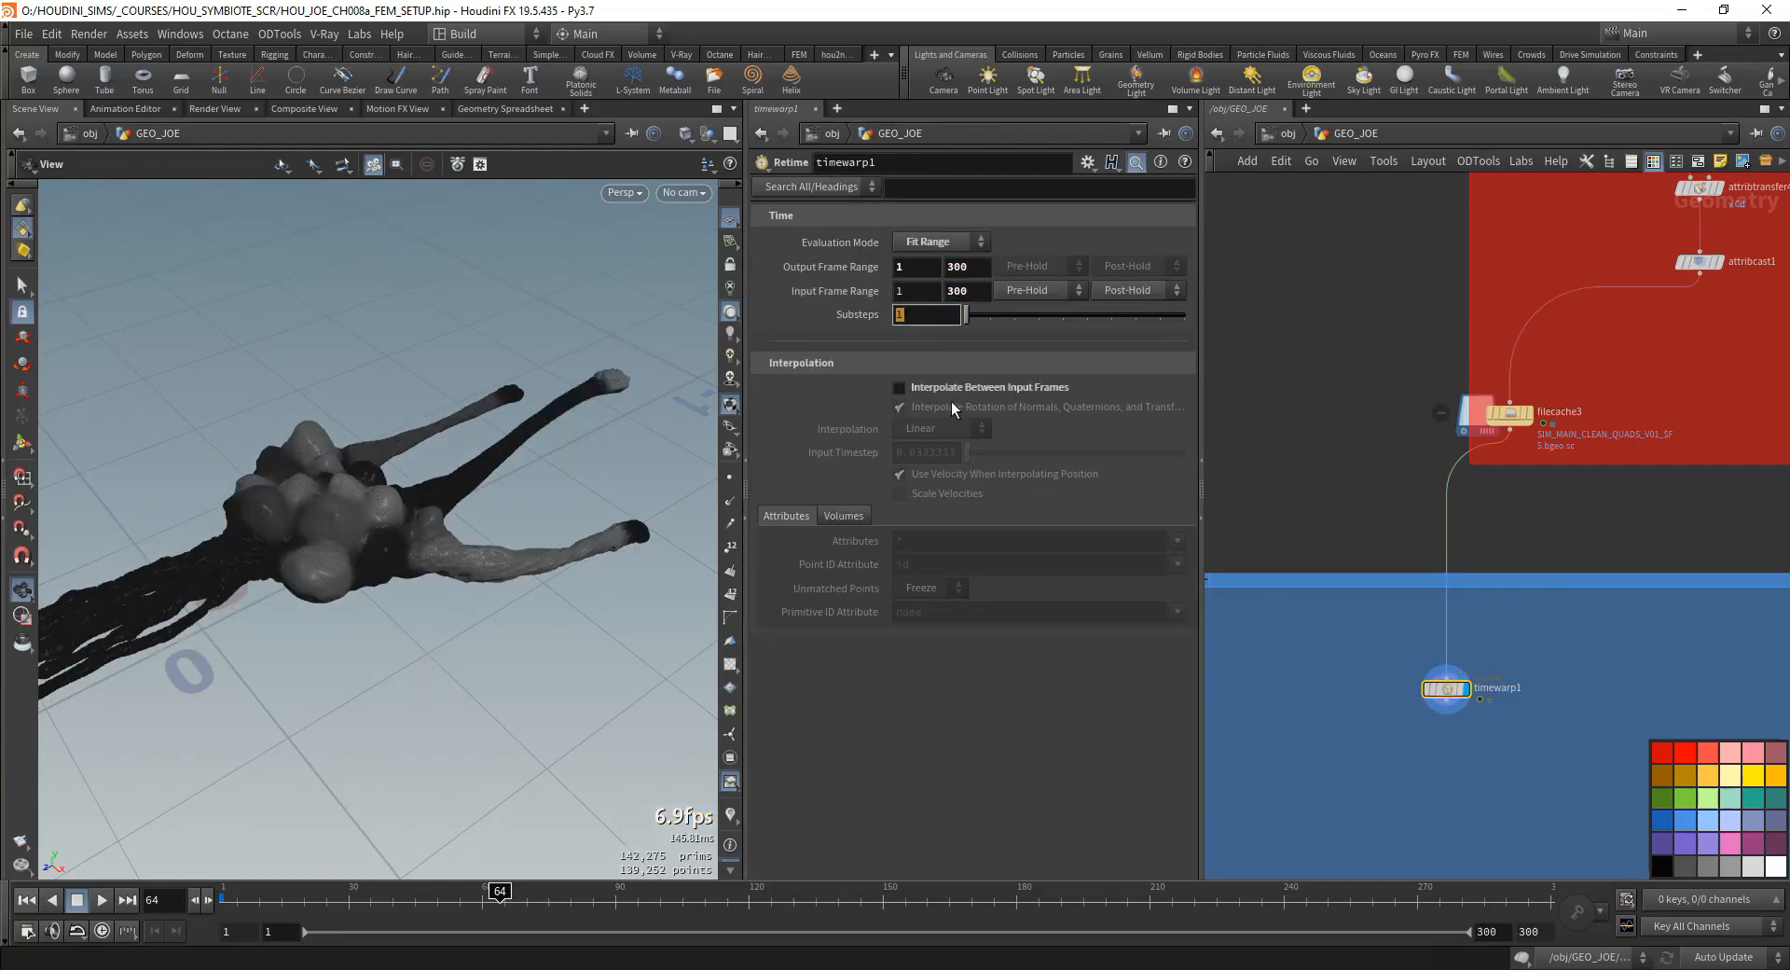
- Enable interpolation between input frames on timewarp1 and disable the use of velocity when interpolating position
click(937, 395)
click(954, 474)
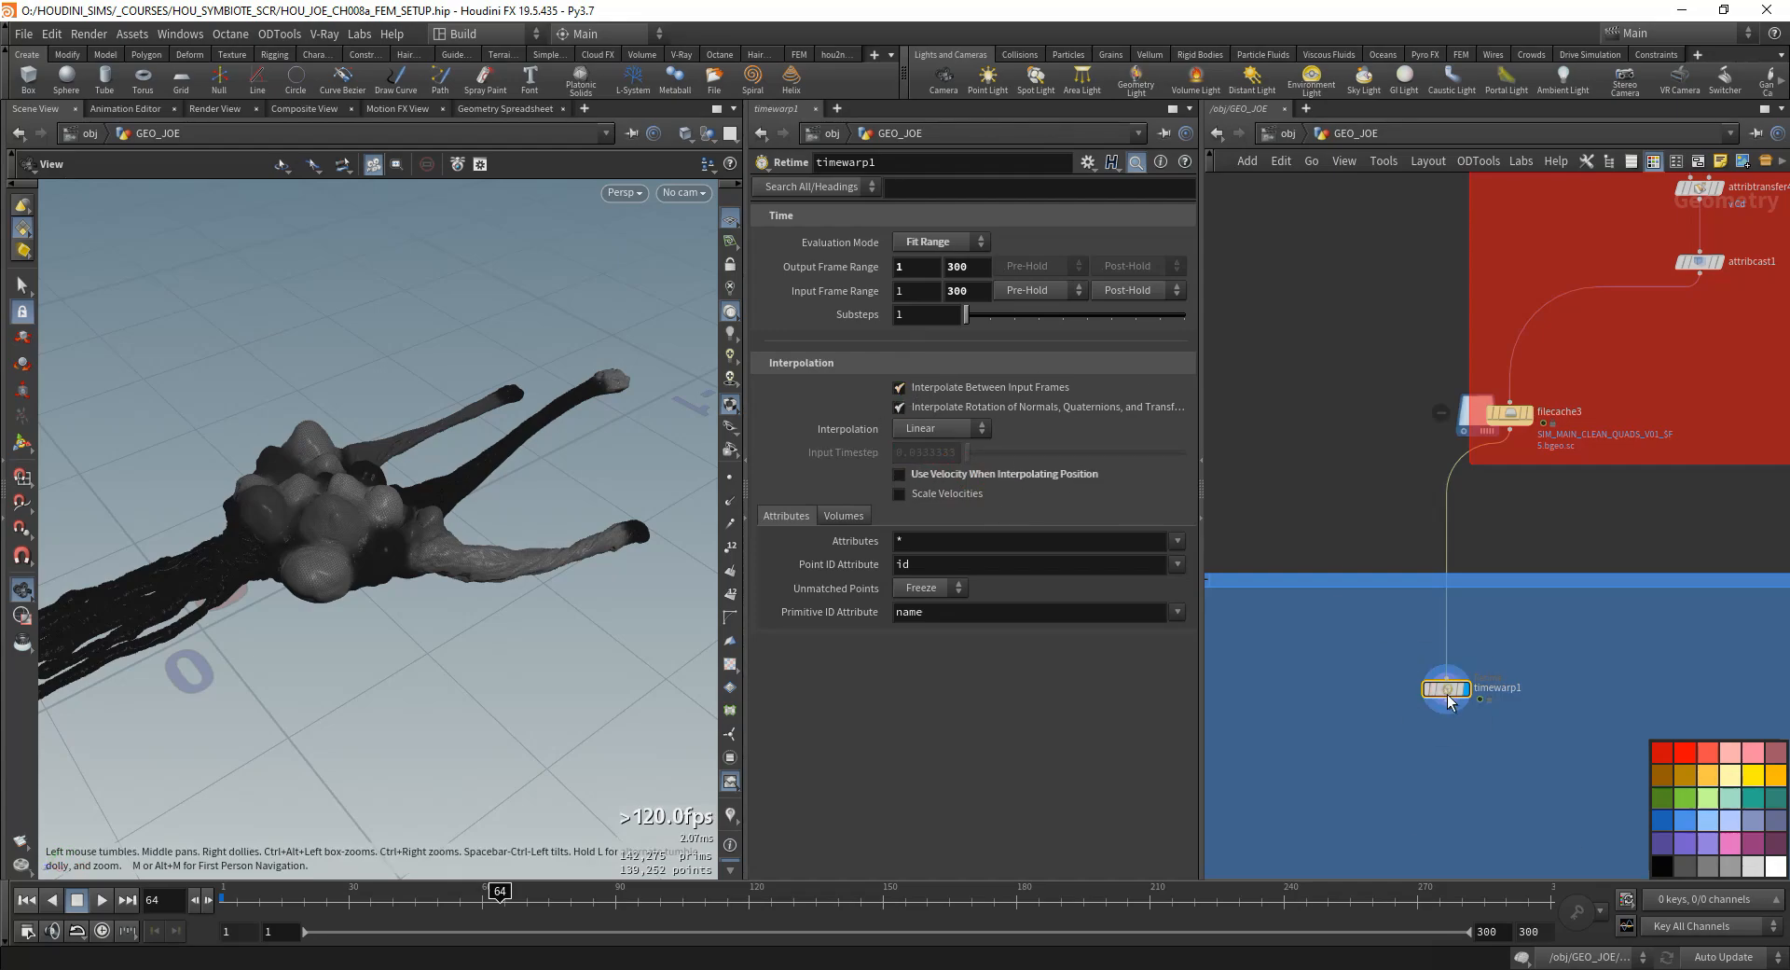
- Display filecache3, go to frame 40 and allow the timeline to stop on fractional frames
click(1528, 413)
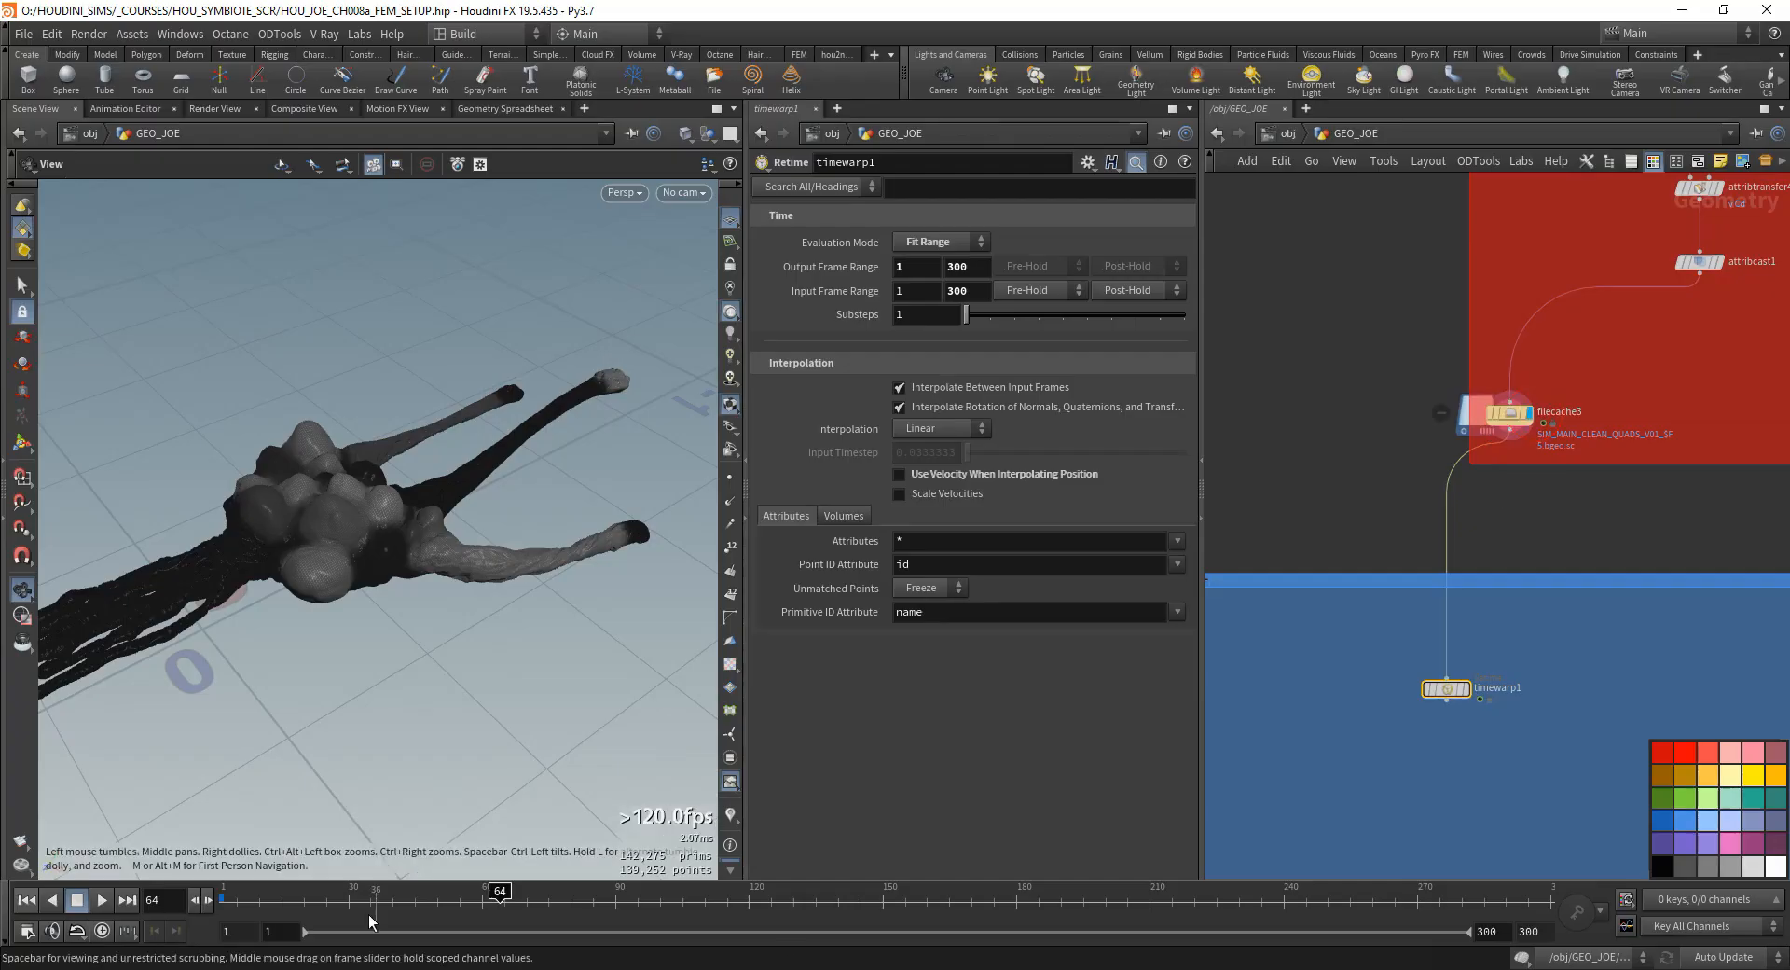
drag(314, 909, 245, 934)
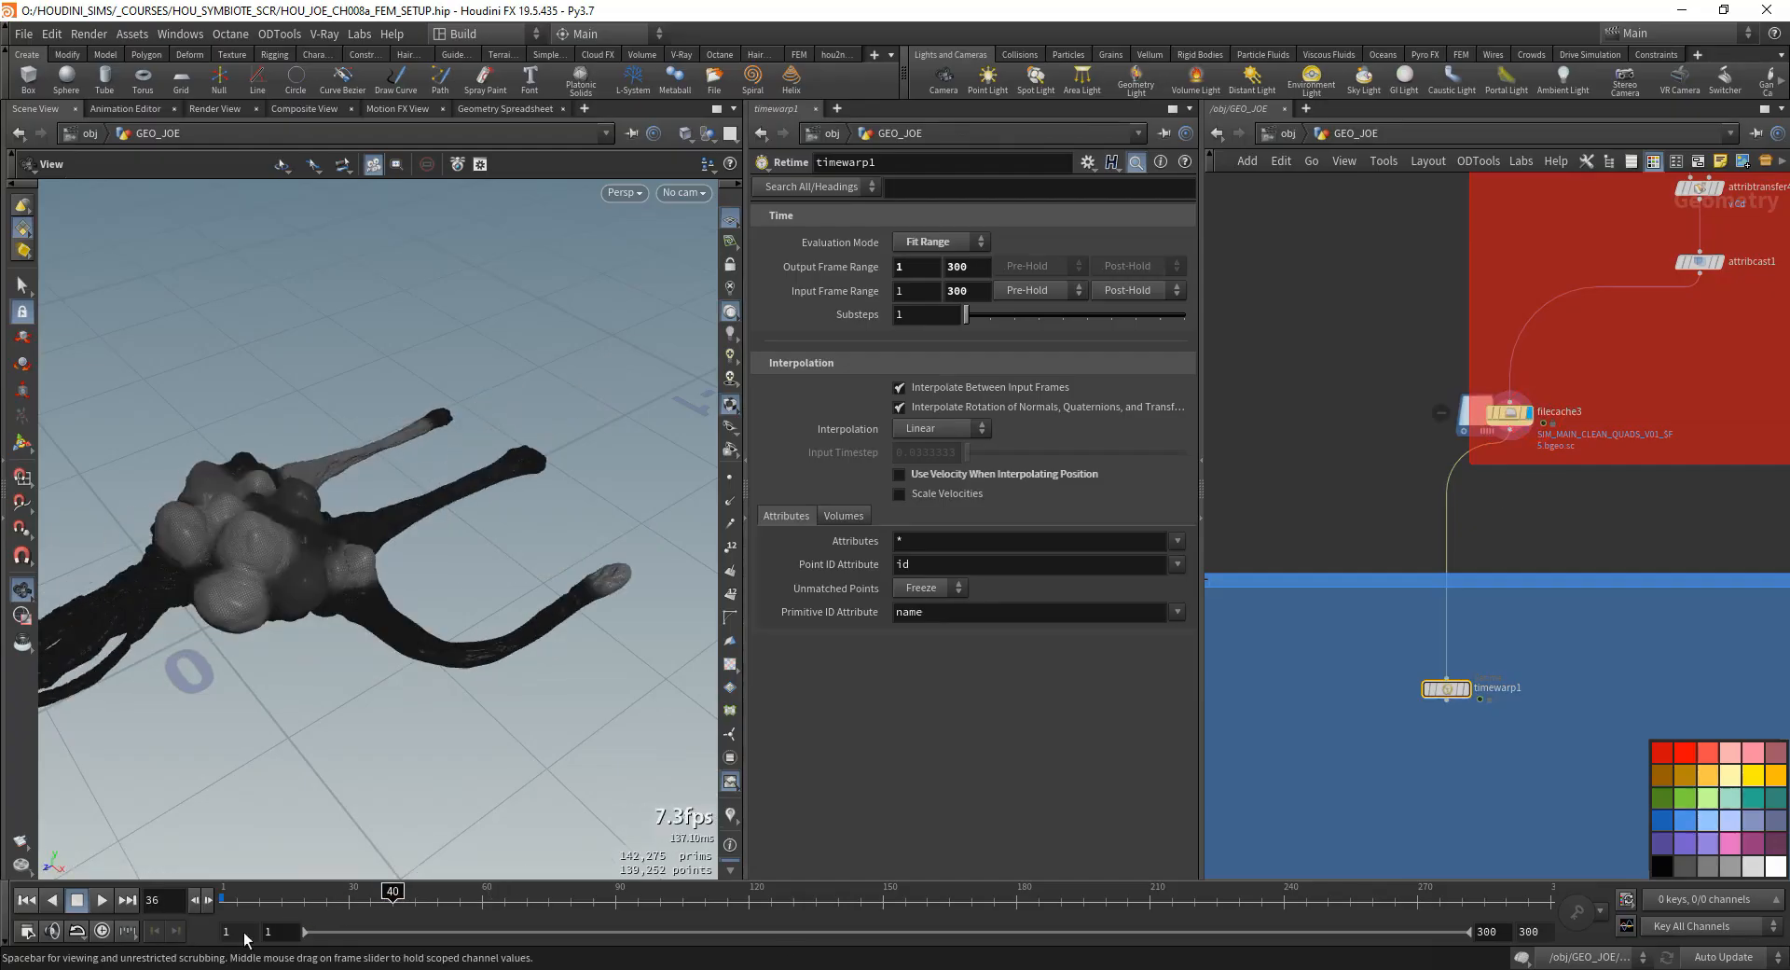
click(128, 932)
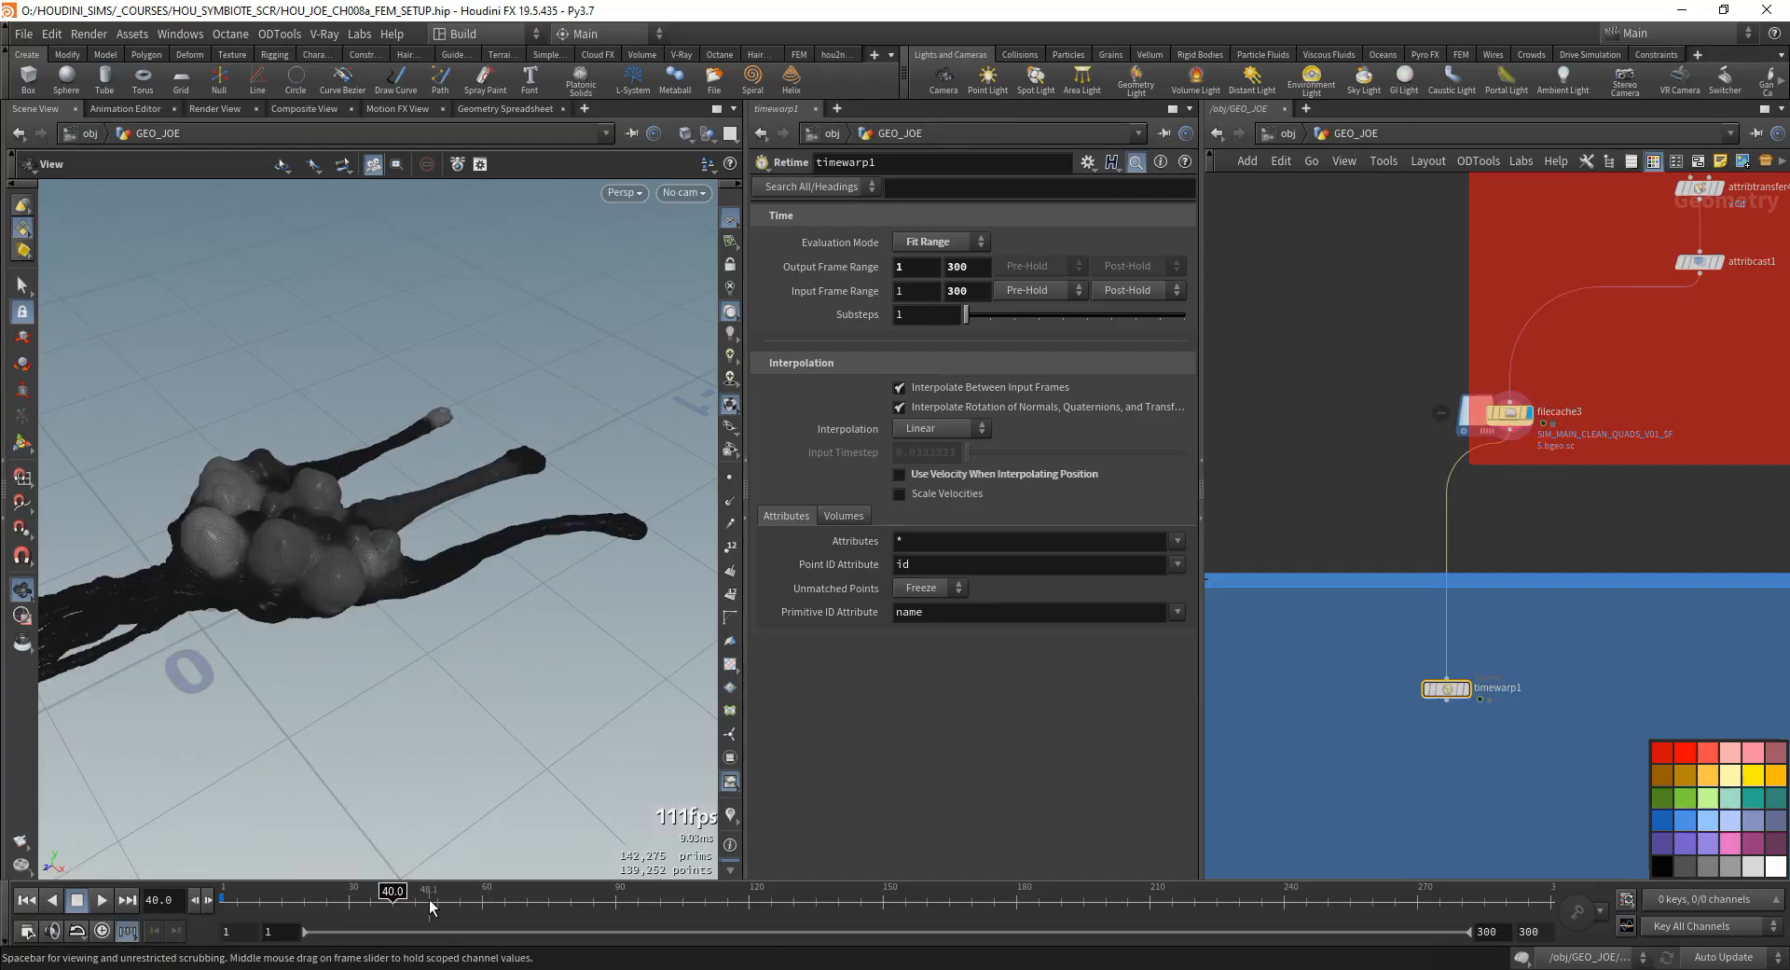
- Examine the unretimed filecache3 motion by stepping through fractional frames from 40 to 41.2
click(206, 903)
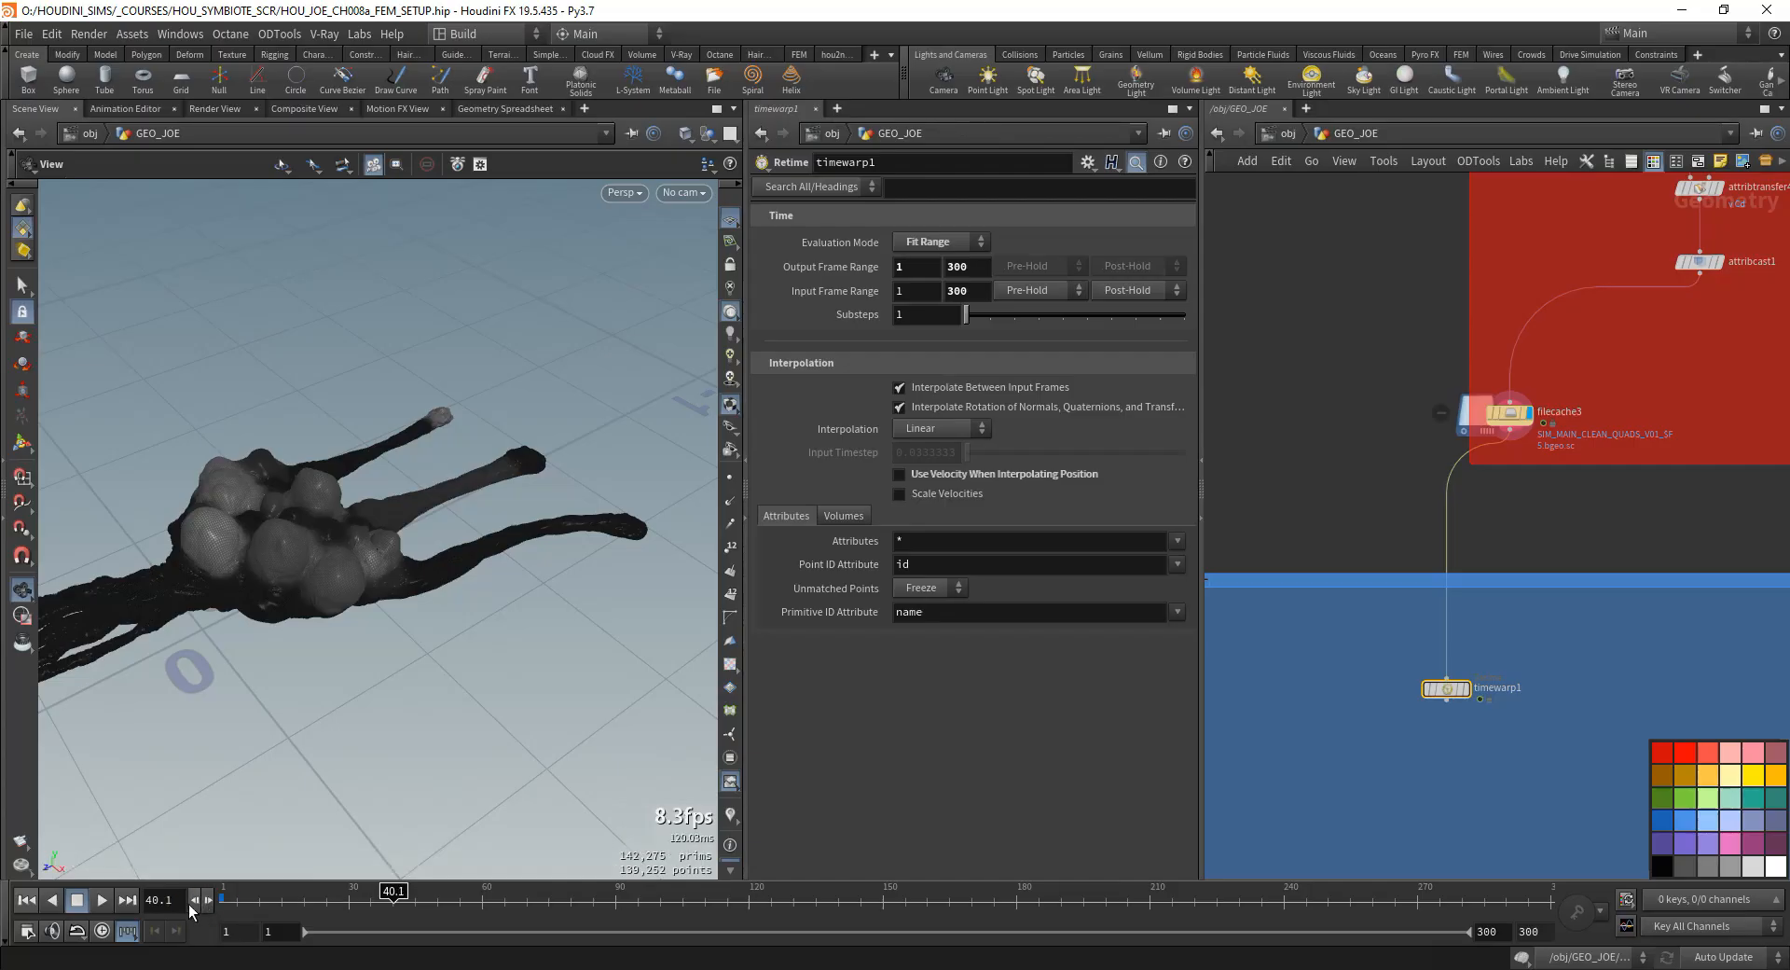
click(197, 899)
click(208, 901)
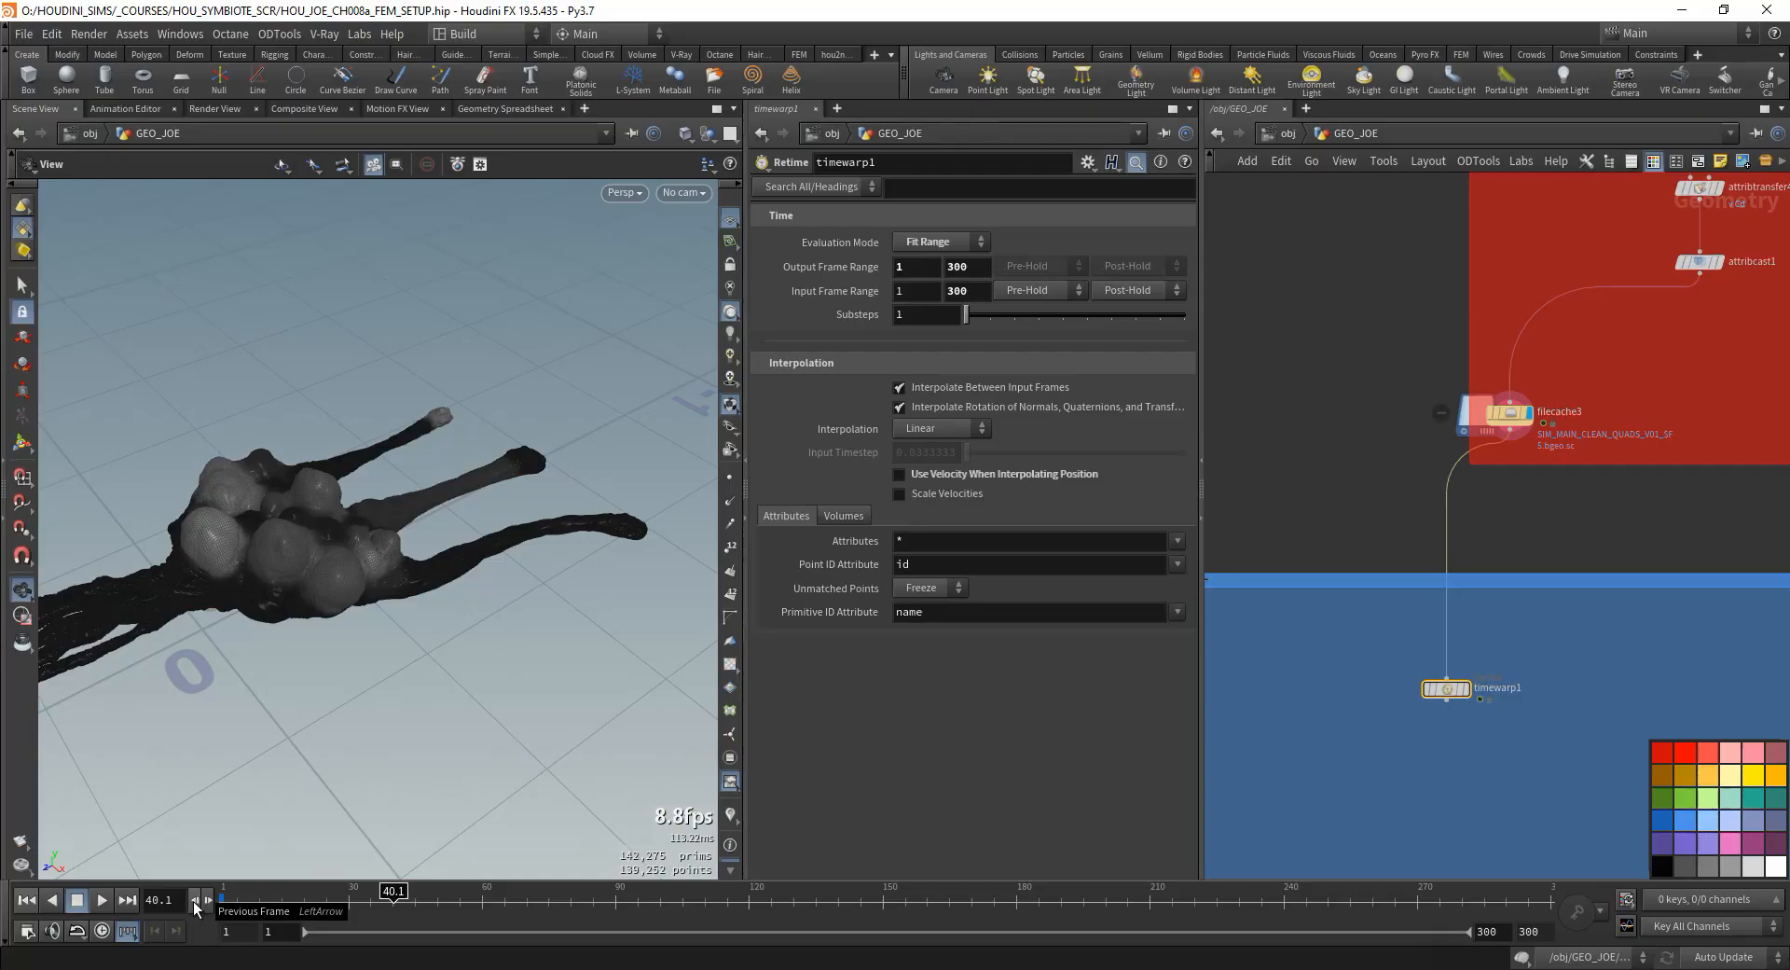
click(196, 901)
click(208, 904)
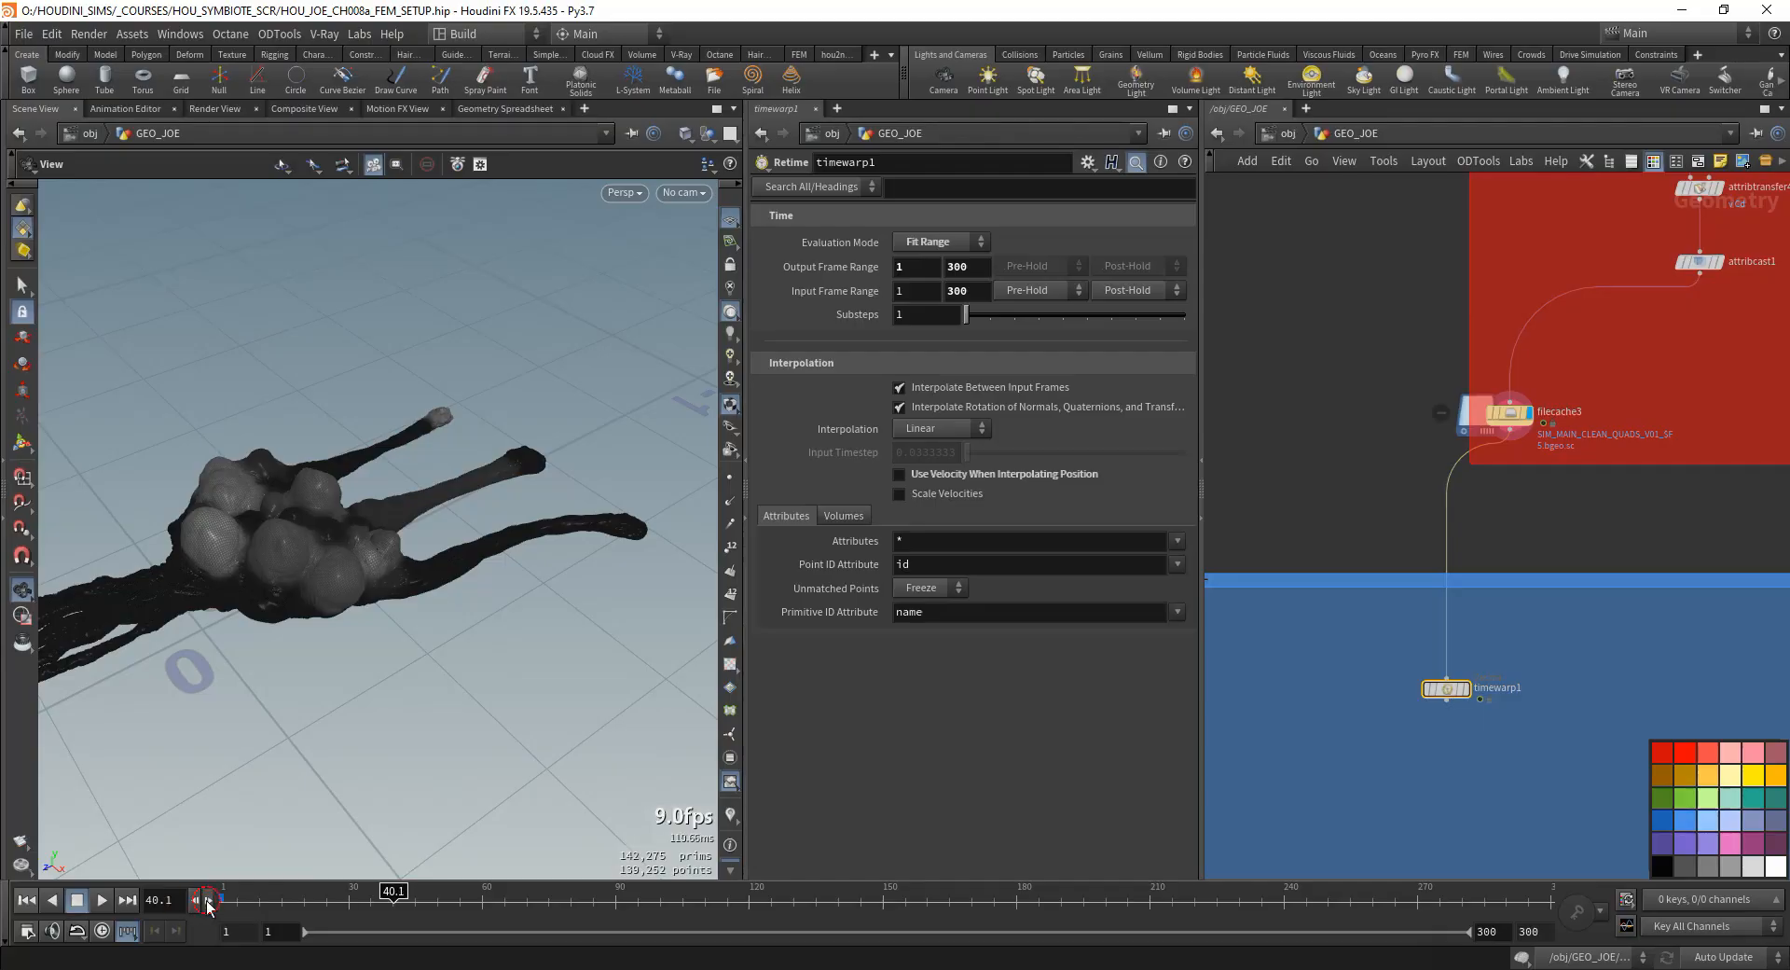
click(208, 902)
click(208, 901)
click(193, 902)
click(210, 902)
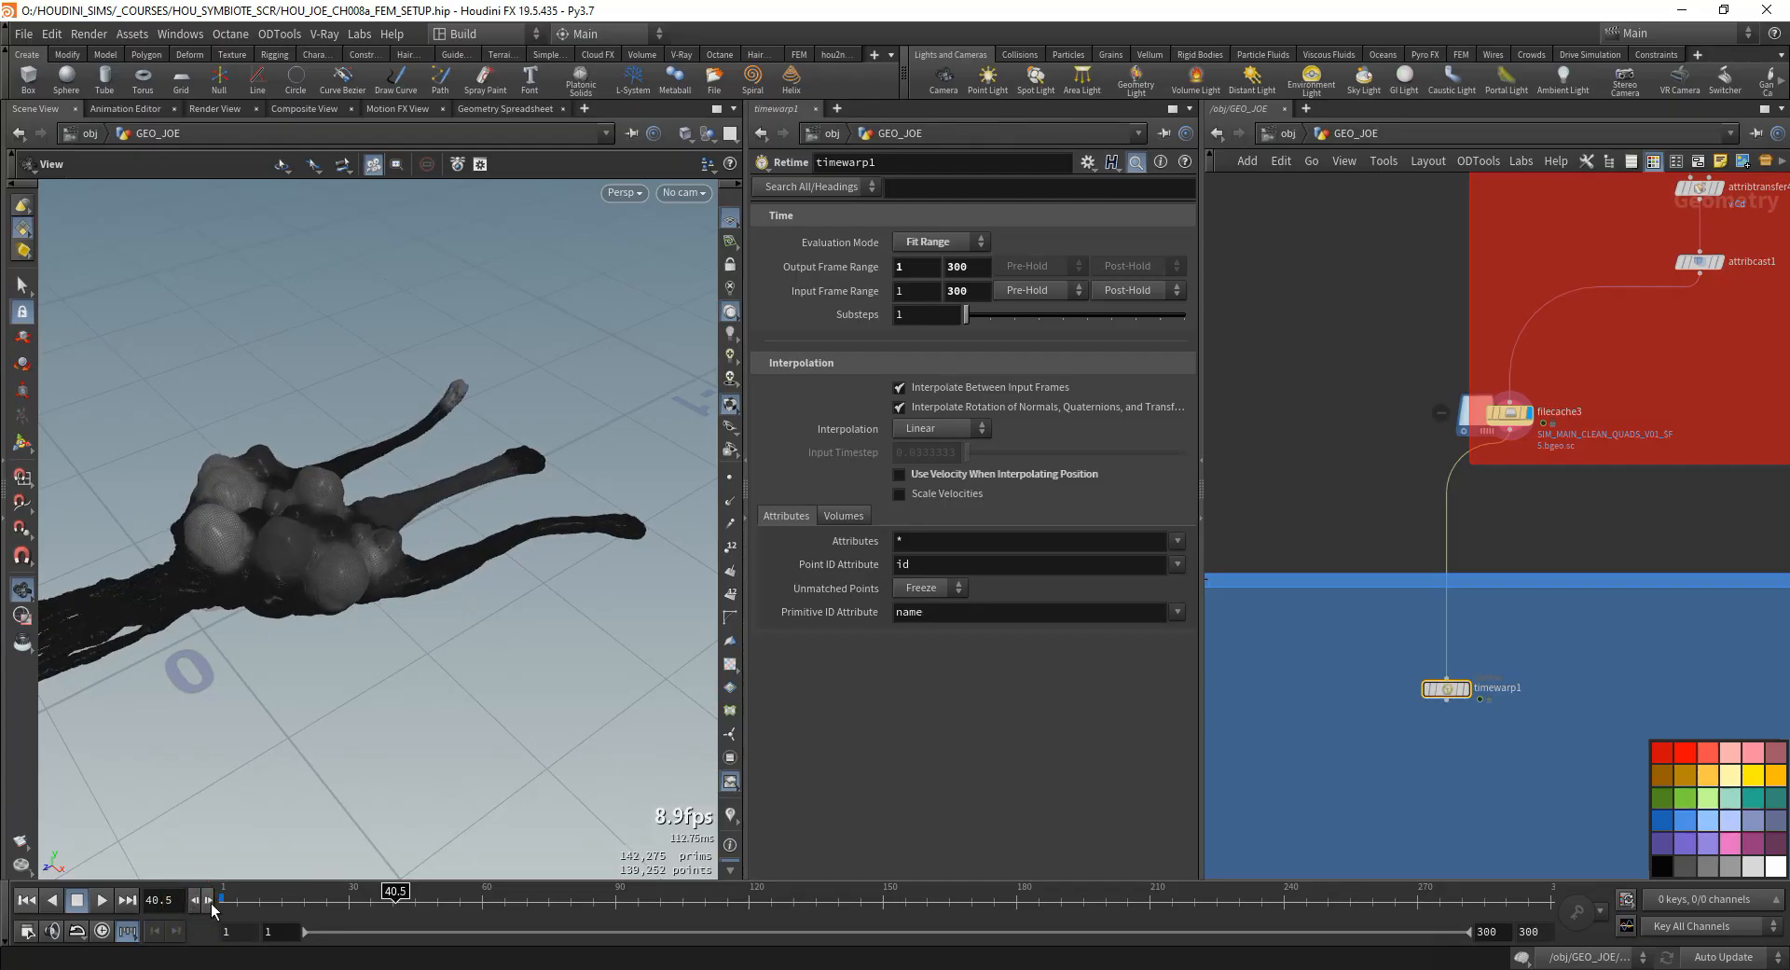
click(208, 903)
click(208, 902)
click(208, 903)
click(208, 903)
click(207, 903)
click(208, 903)
click(208, 903)
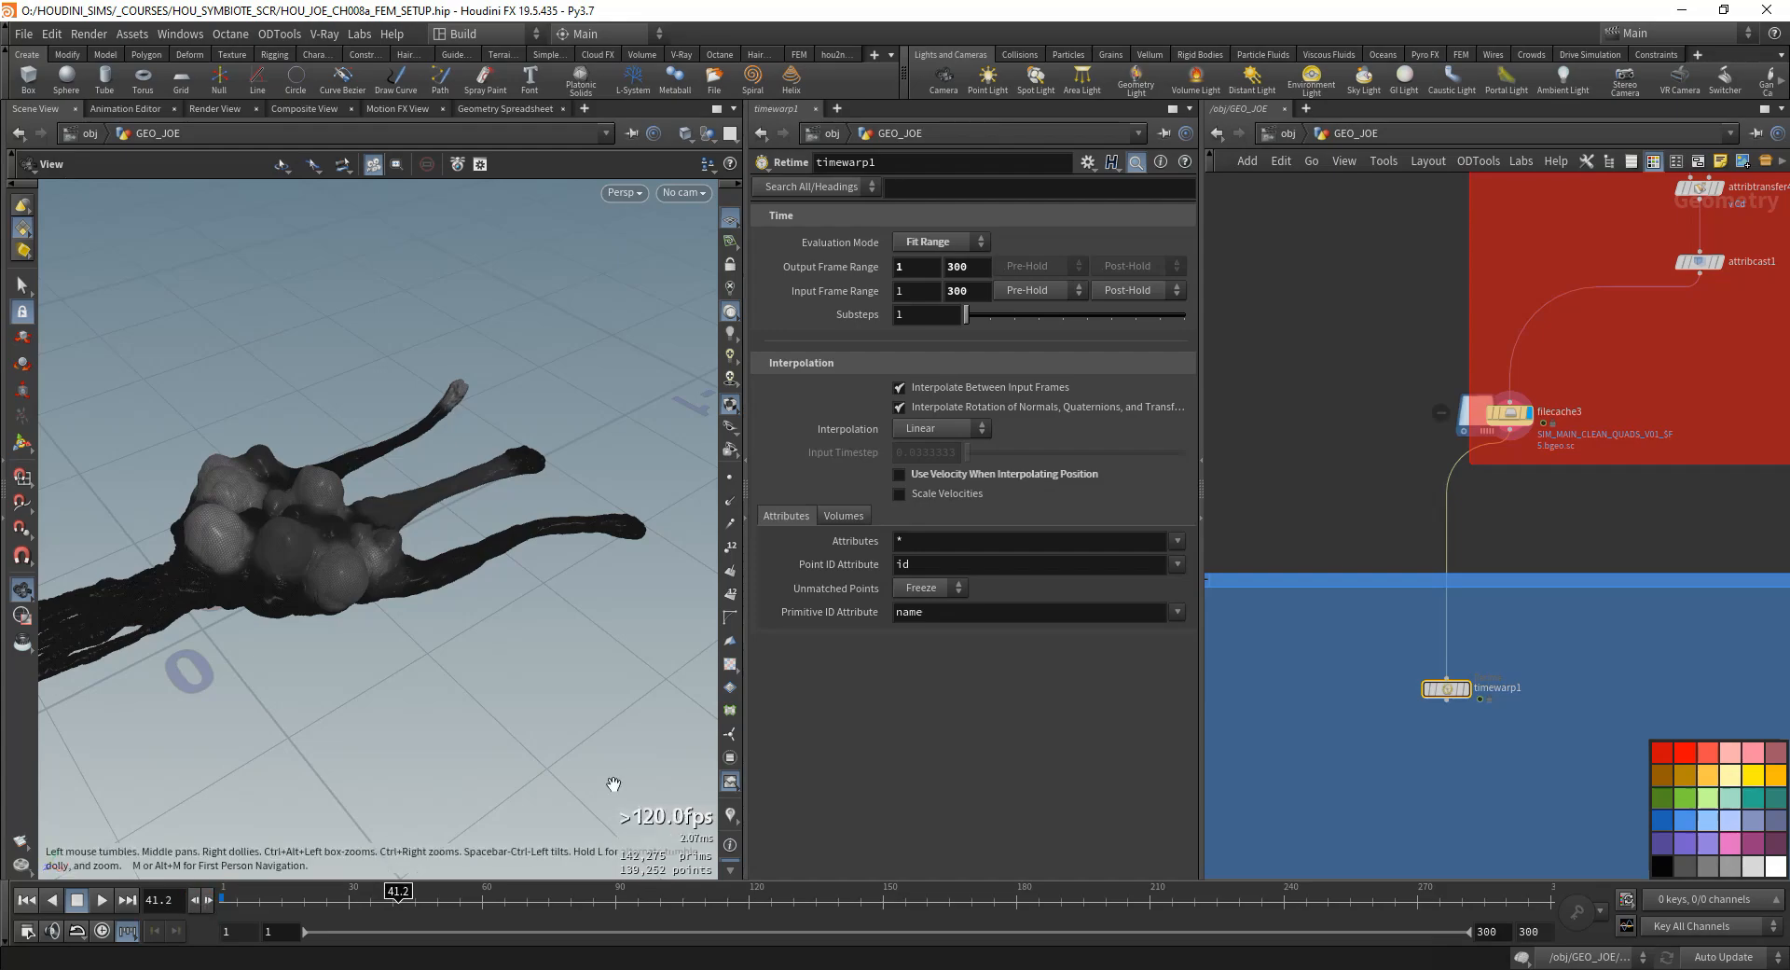
- Display timewarp1 and compare the leg tip's interpolated position up close while stepping forward and back over fractional frames
click(1464, 688)
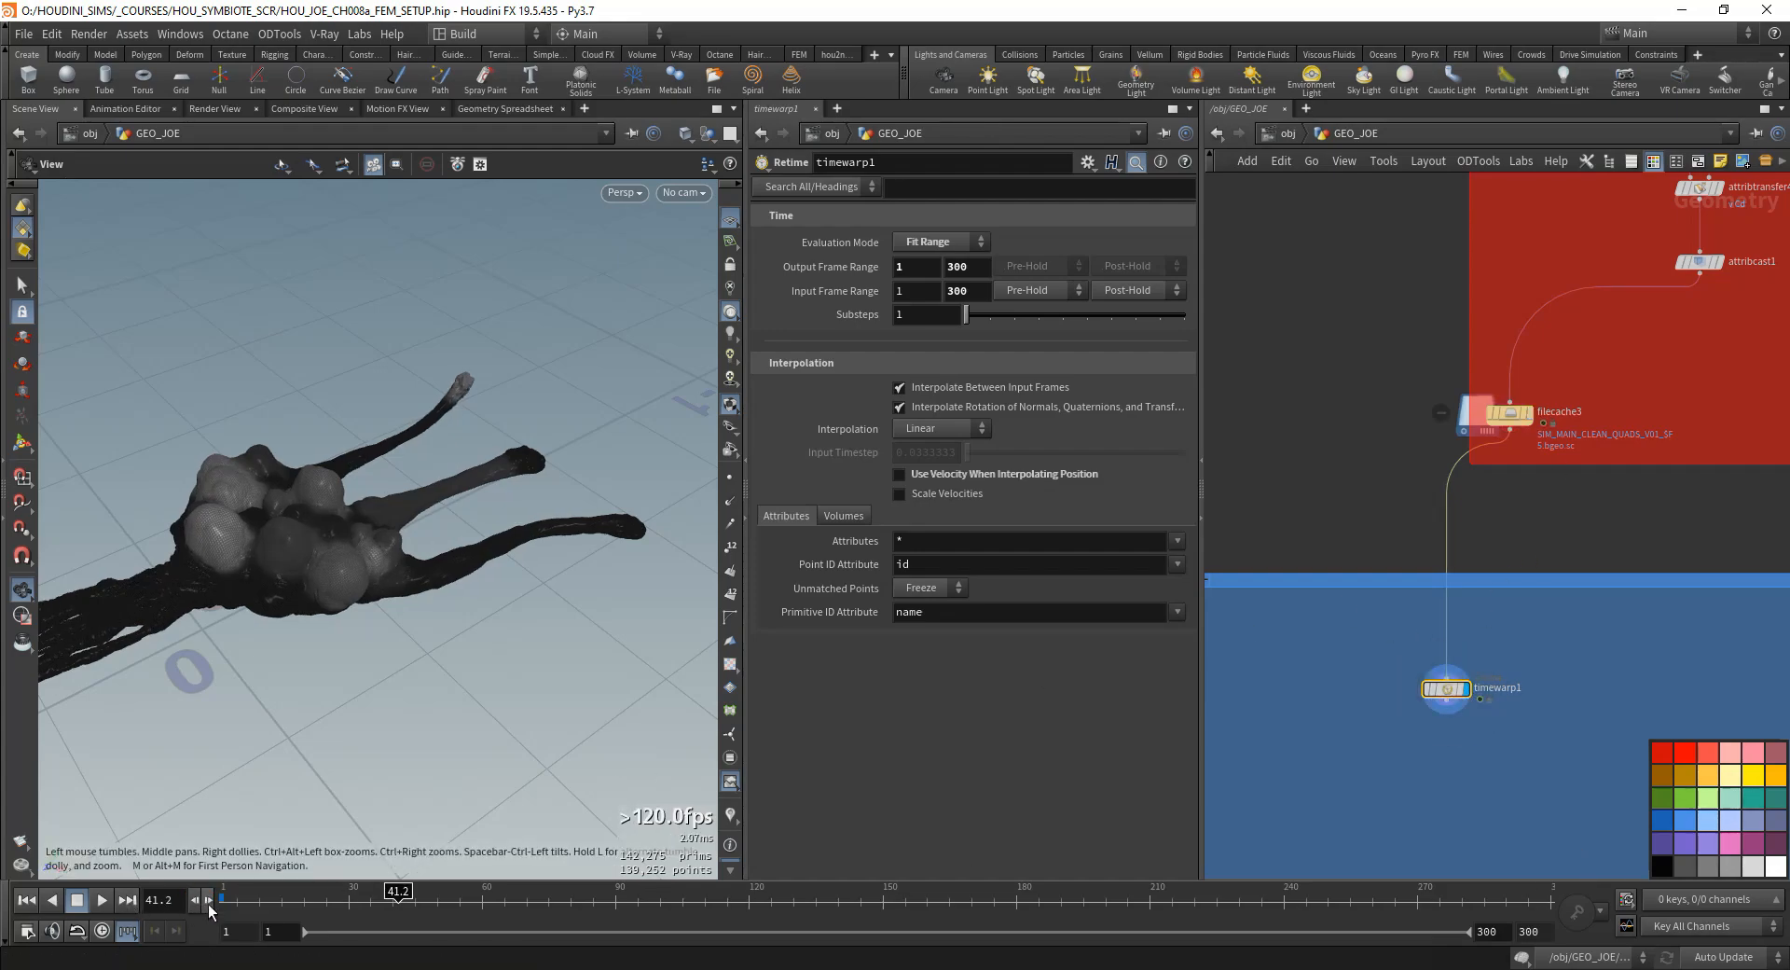
click(207, 903)
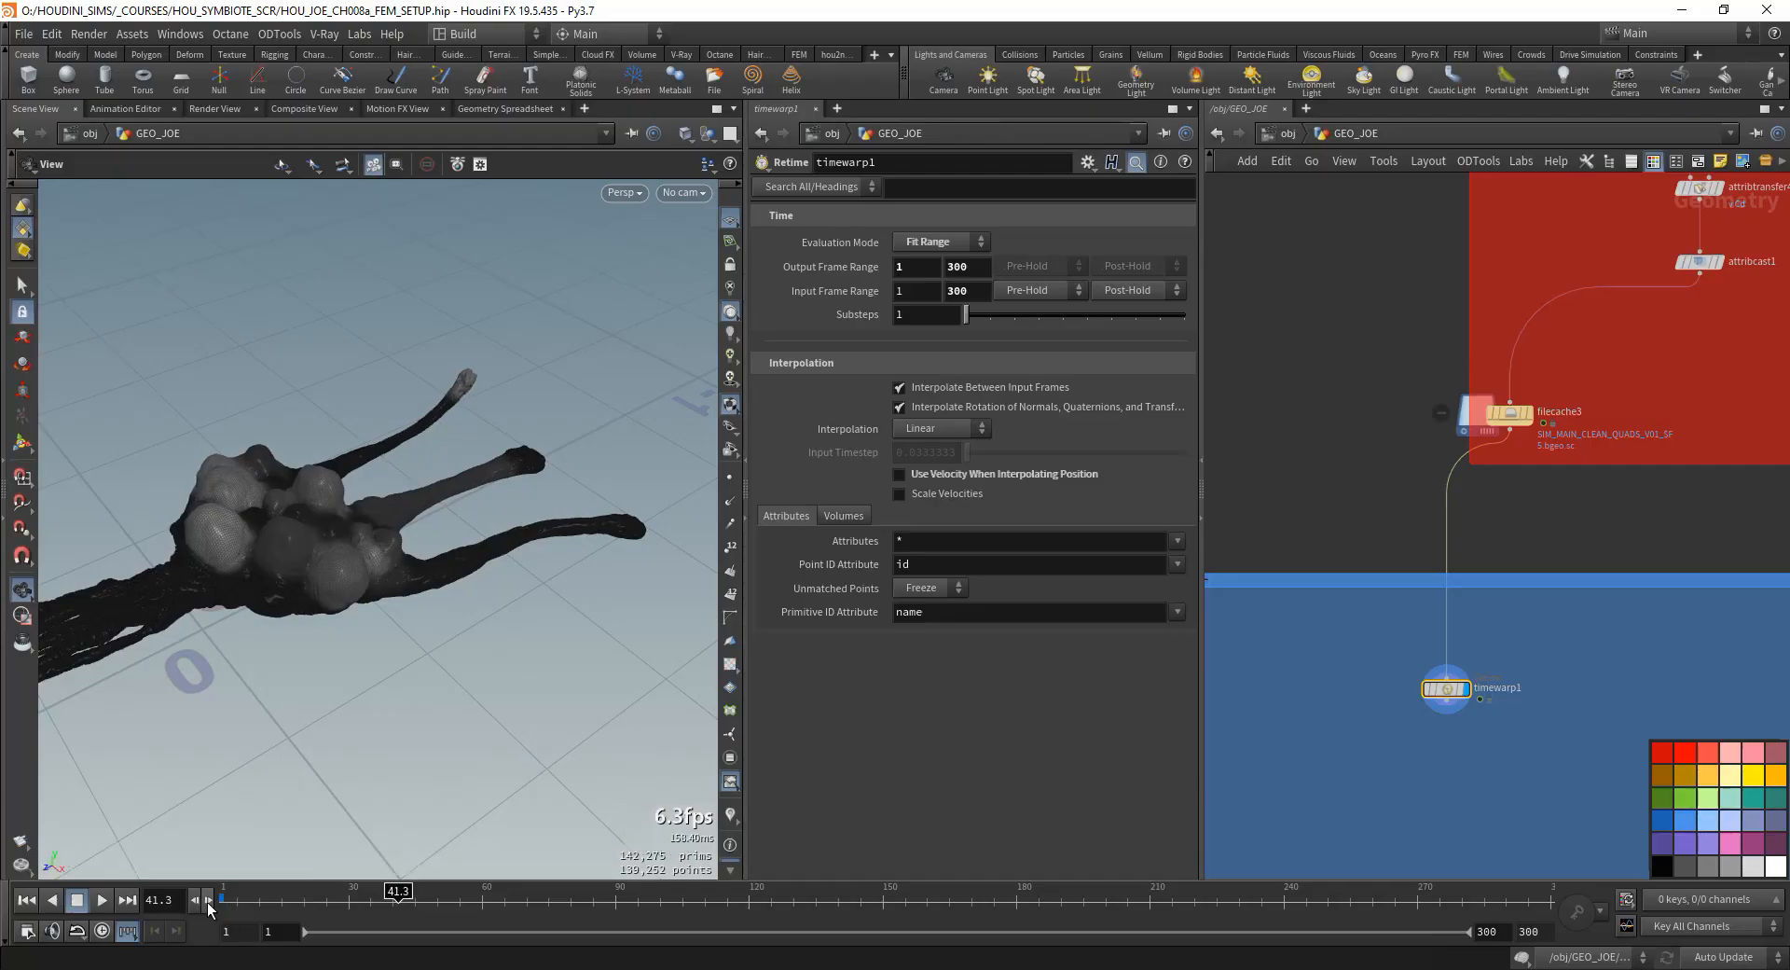
click(208, 903)
click(208, 902)
click(208, 904)
right_drag(523, 255, 410, 644)
middle_drag(396, 652, 421, 413)
click(195, 900)
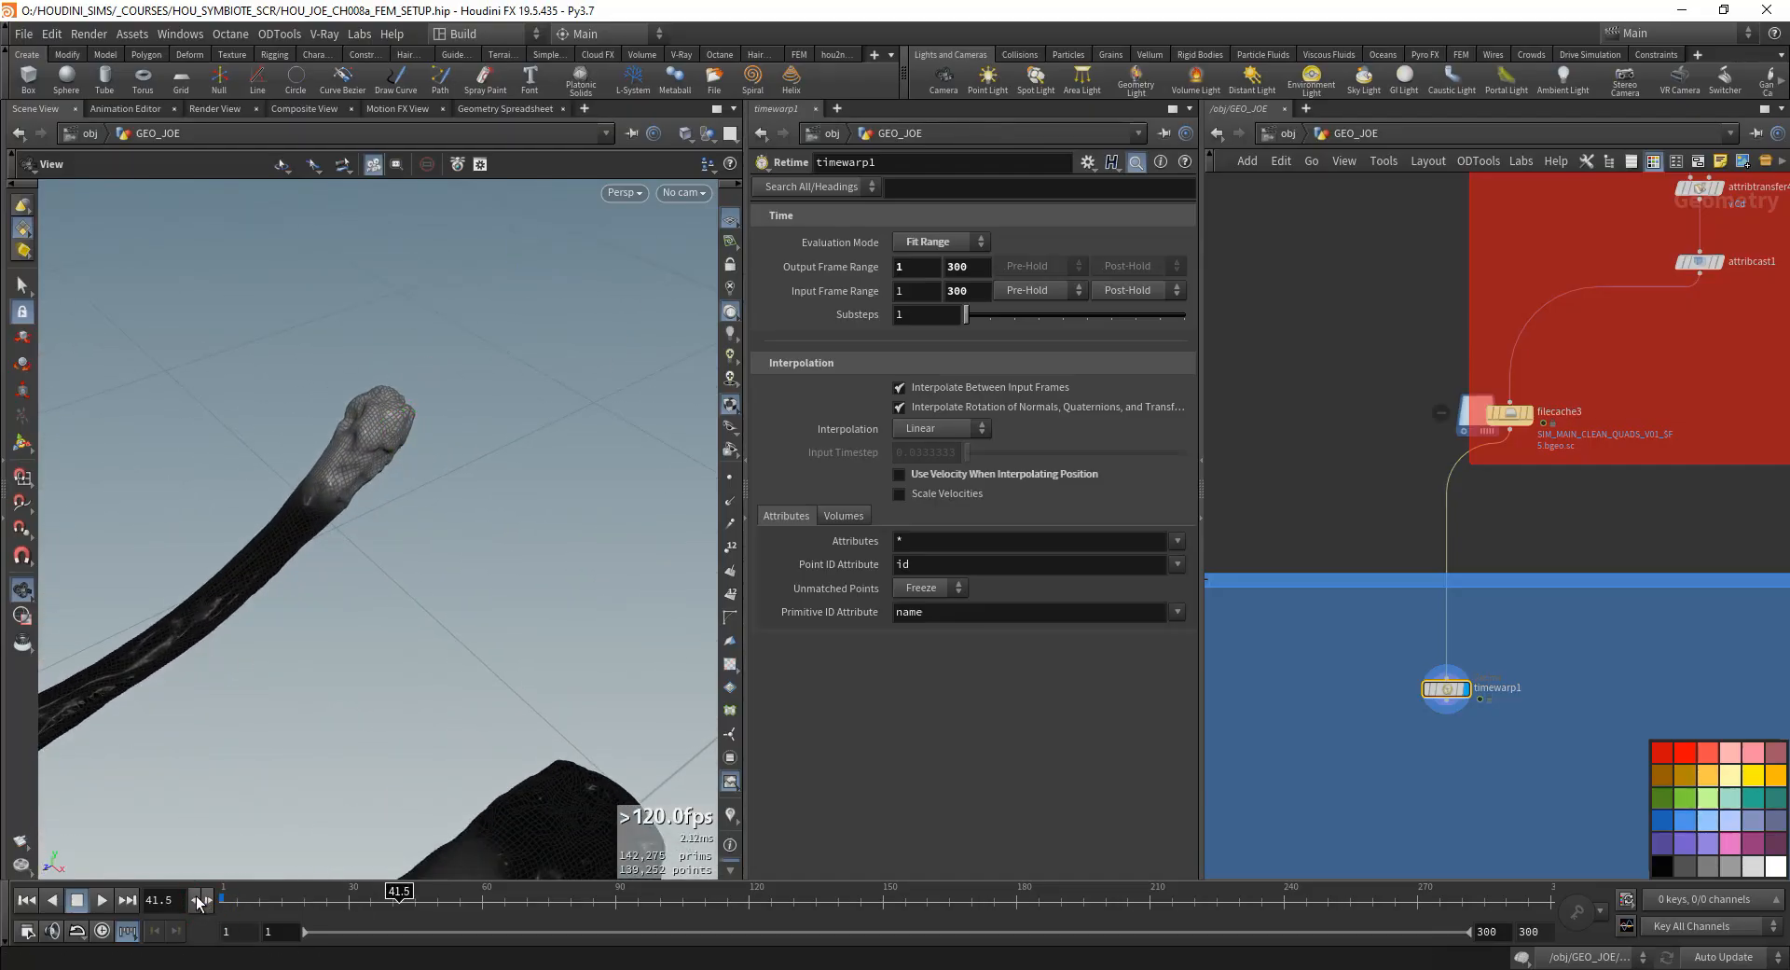
click(195, 900)
click(195, 900)
click(195, 900)
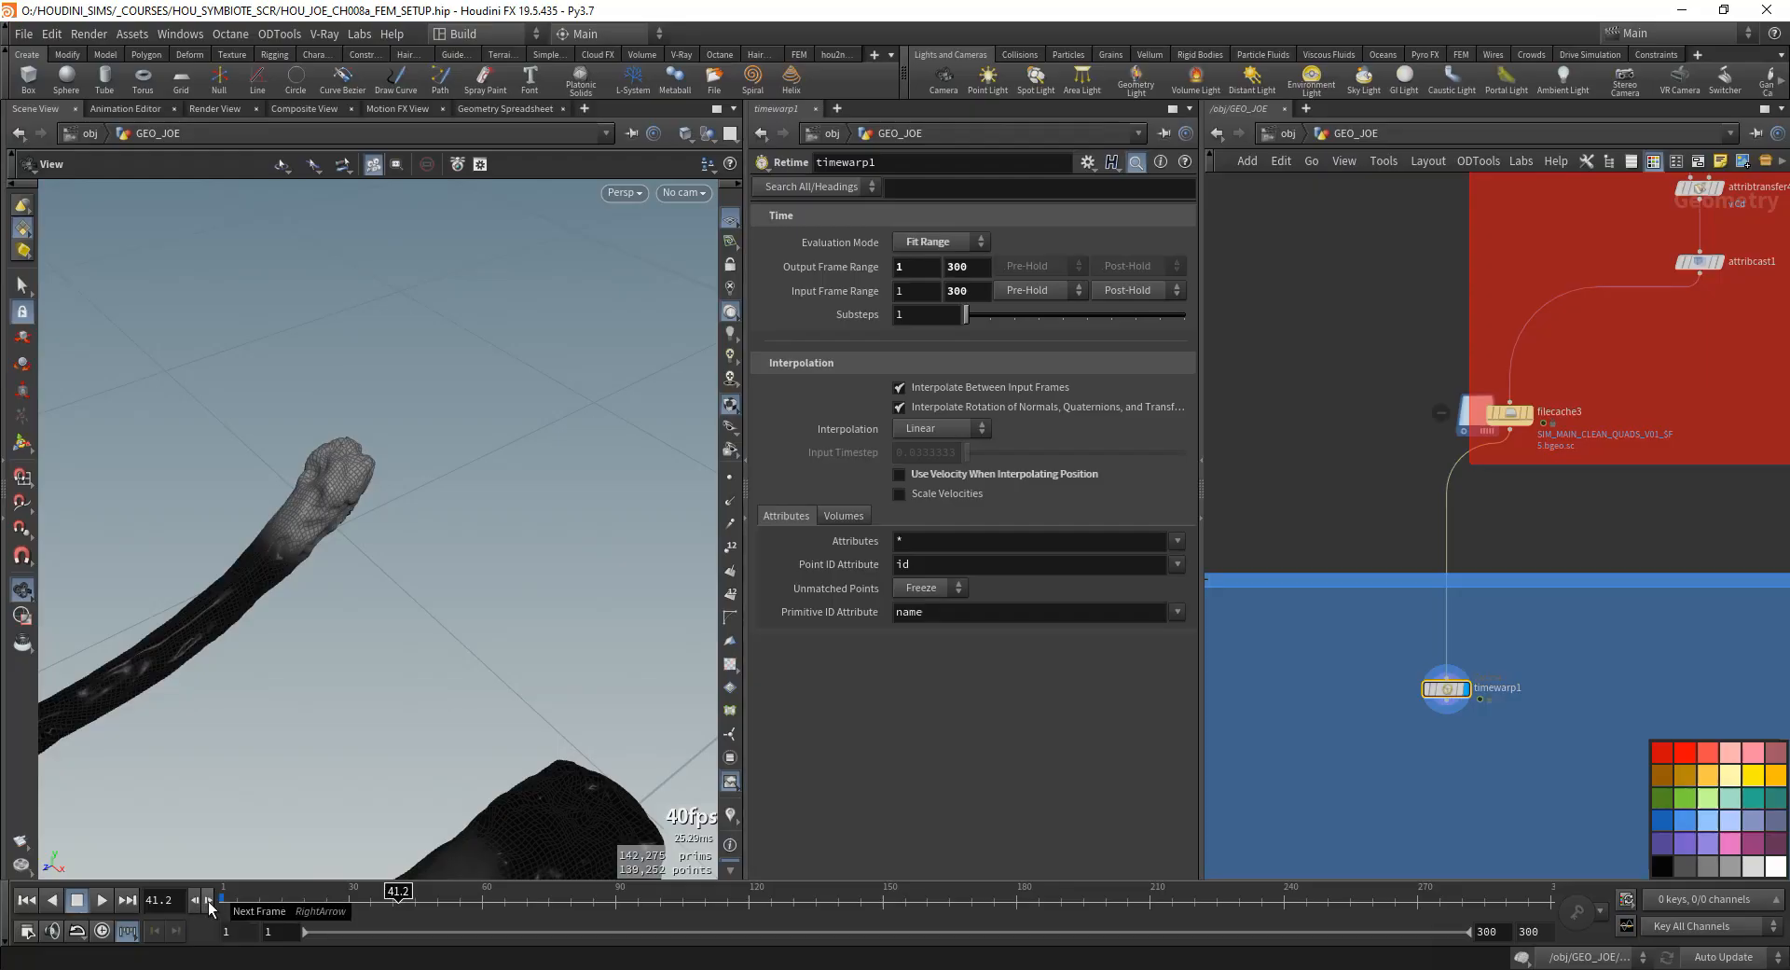
- Examine timewarp1's interpolated motion on fractional frames up to 42.3 and inspect the mesh from several angles
click(209, 900)
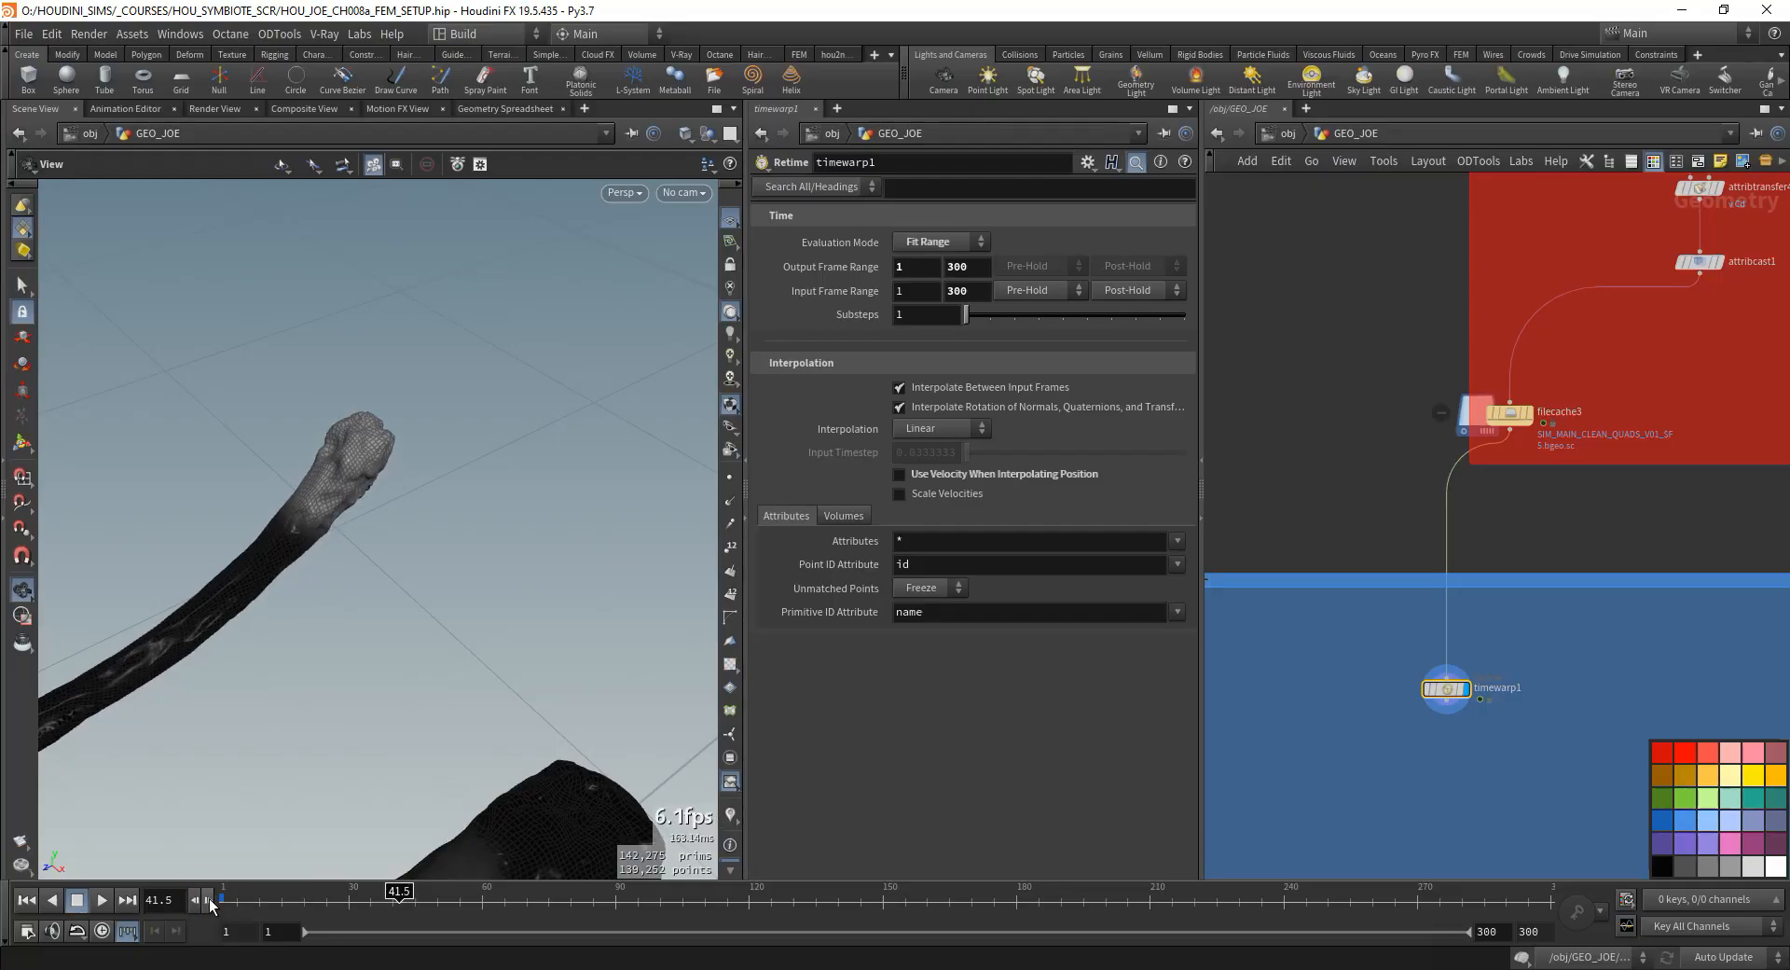
click(209, 901)
click(209, 901)
click(209, 901)
click(209, 900)
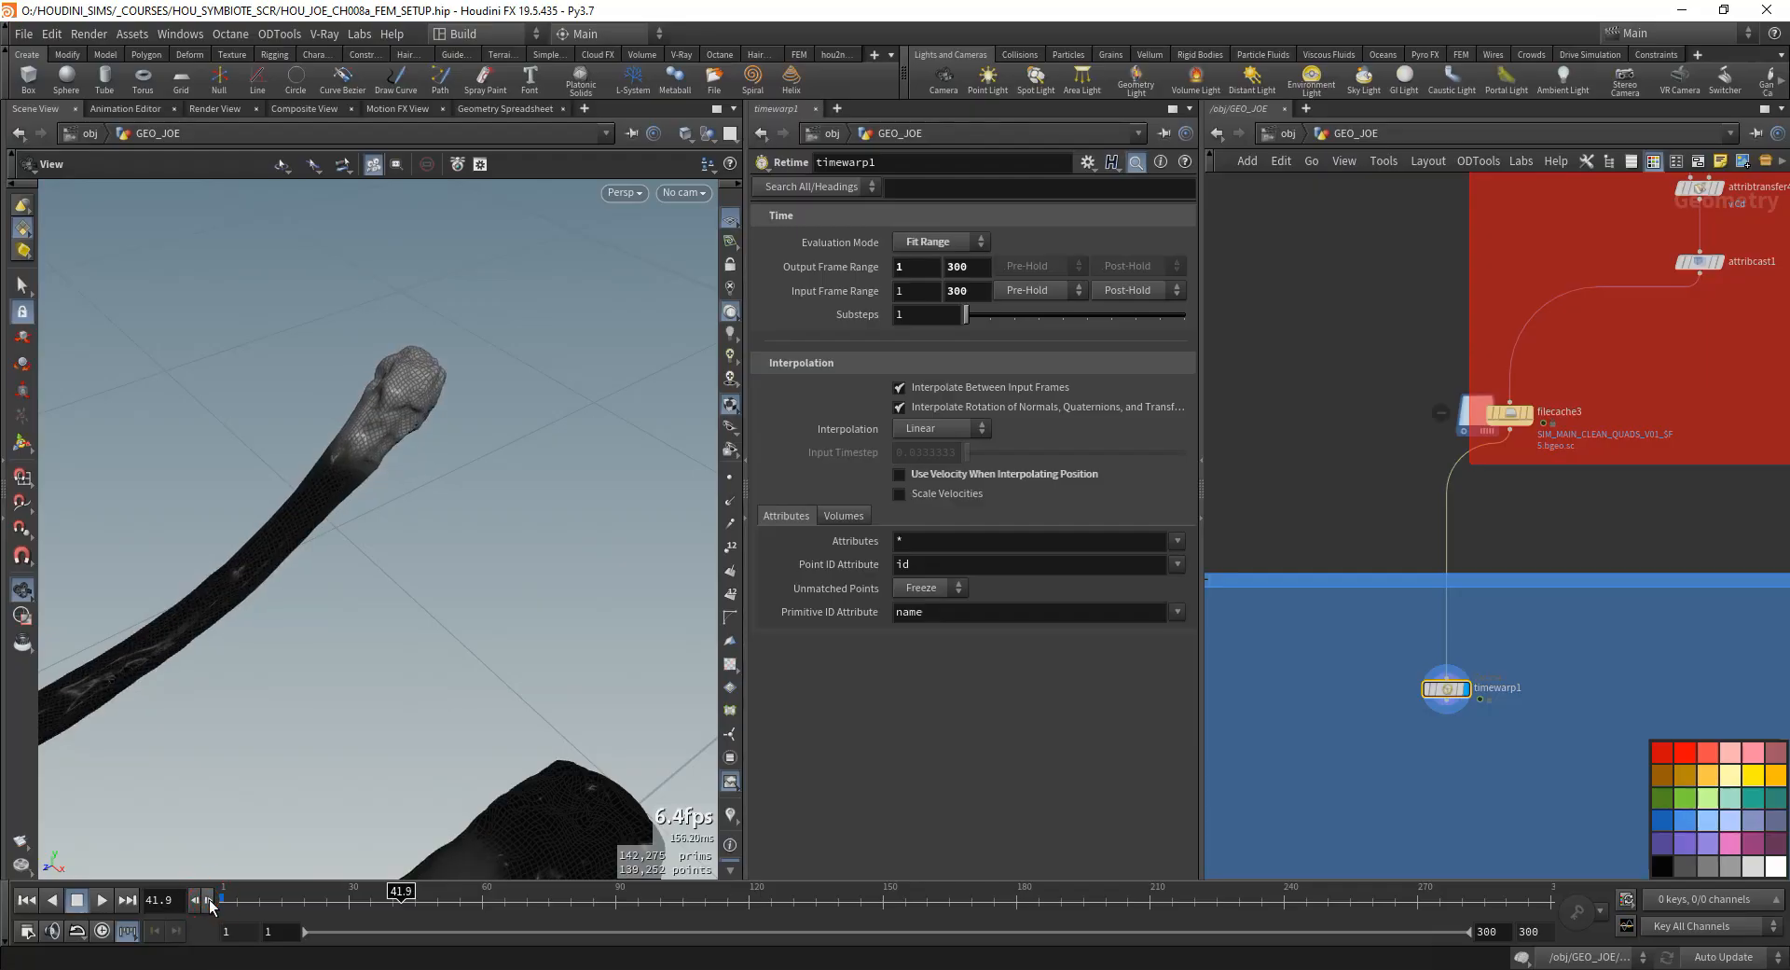
click(210, 903)
click(210, 903)
click(210, 903)
click(210, 902)
alt+right_drag(467, 555, 458, 585)
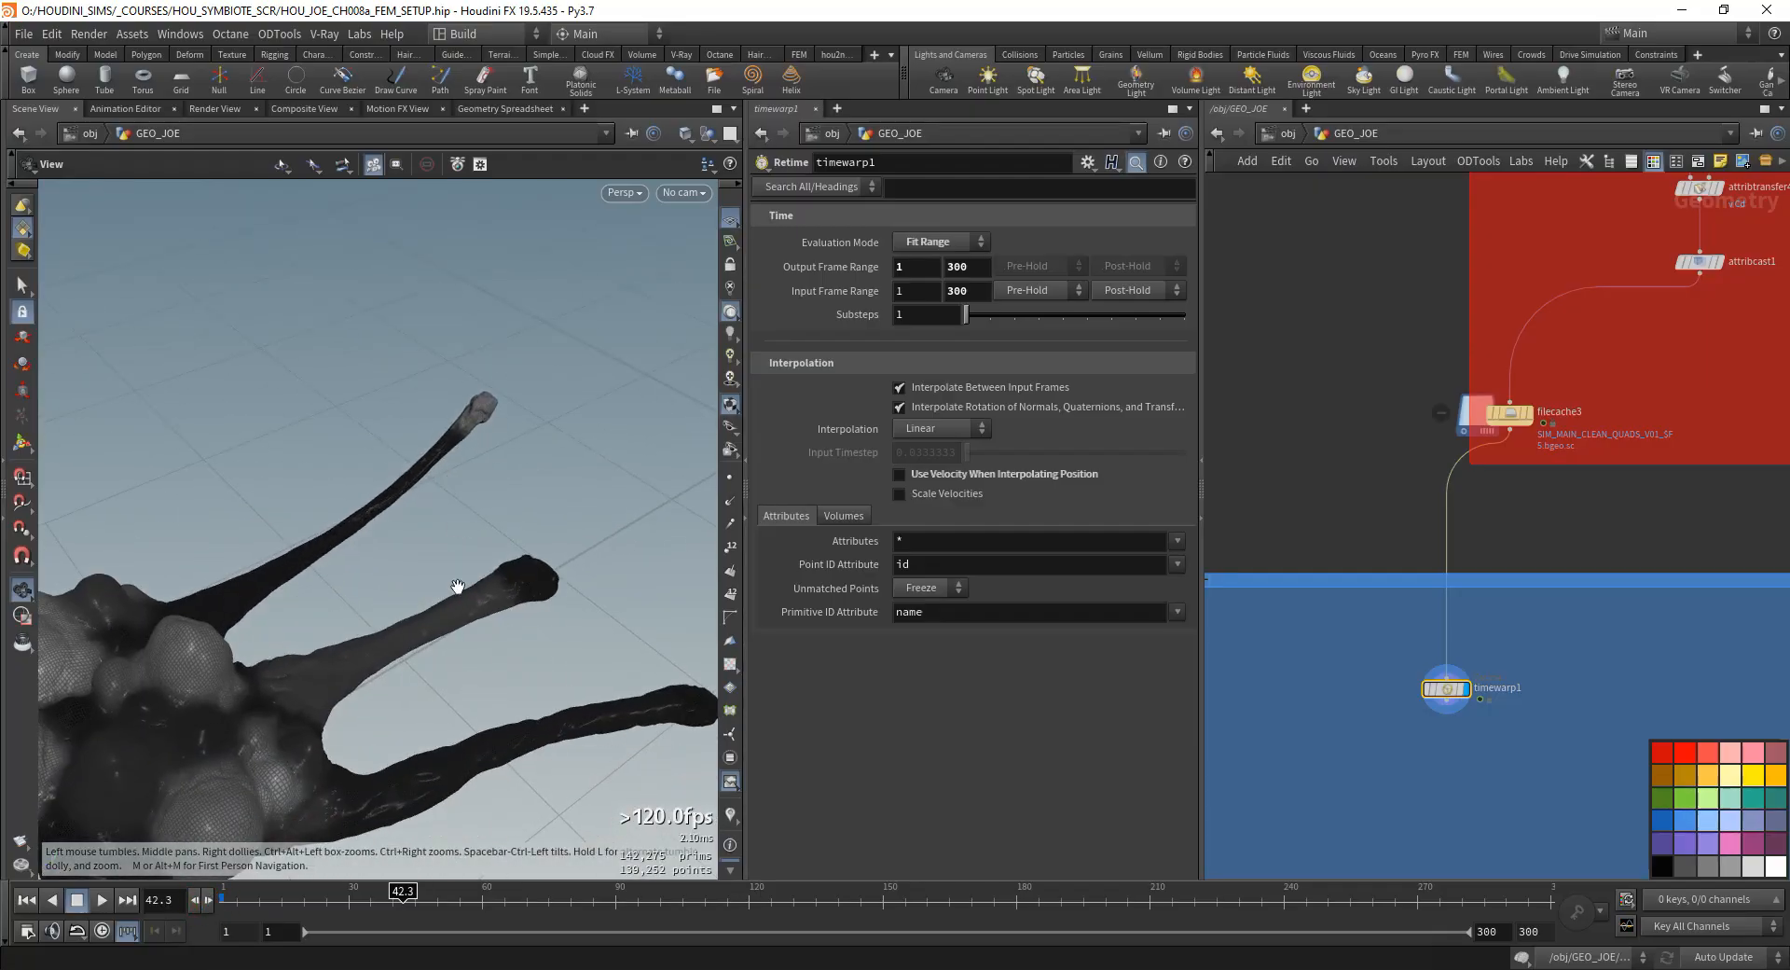
drag(458, 586, 378, 673)
middle_drag(1353, 791, 1348, 696)
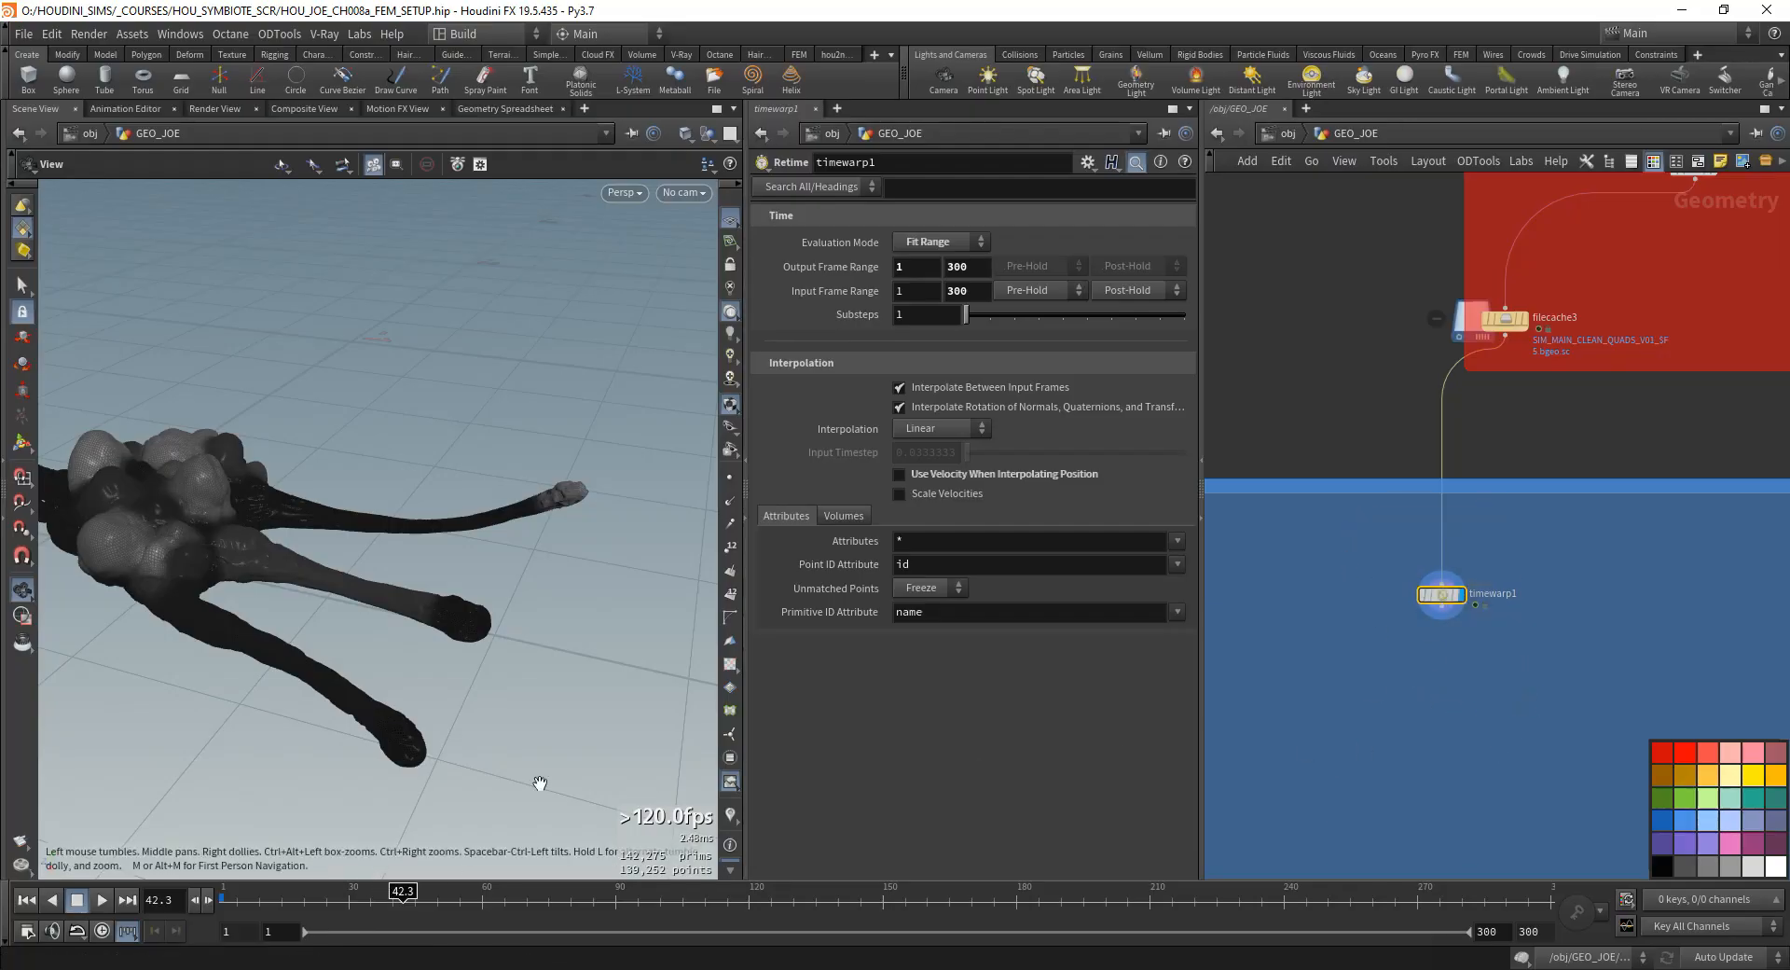
drag(352, 660, 392, 652)
middle_drag(1329, 644, 1280, 662)
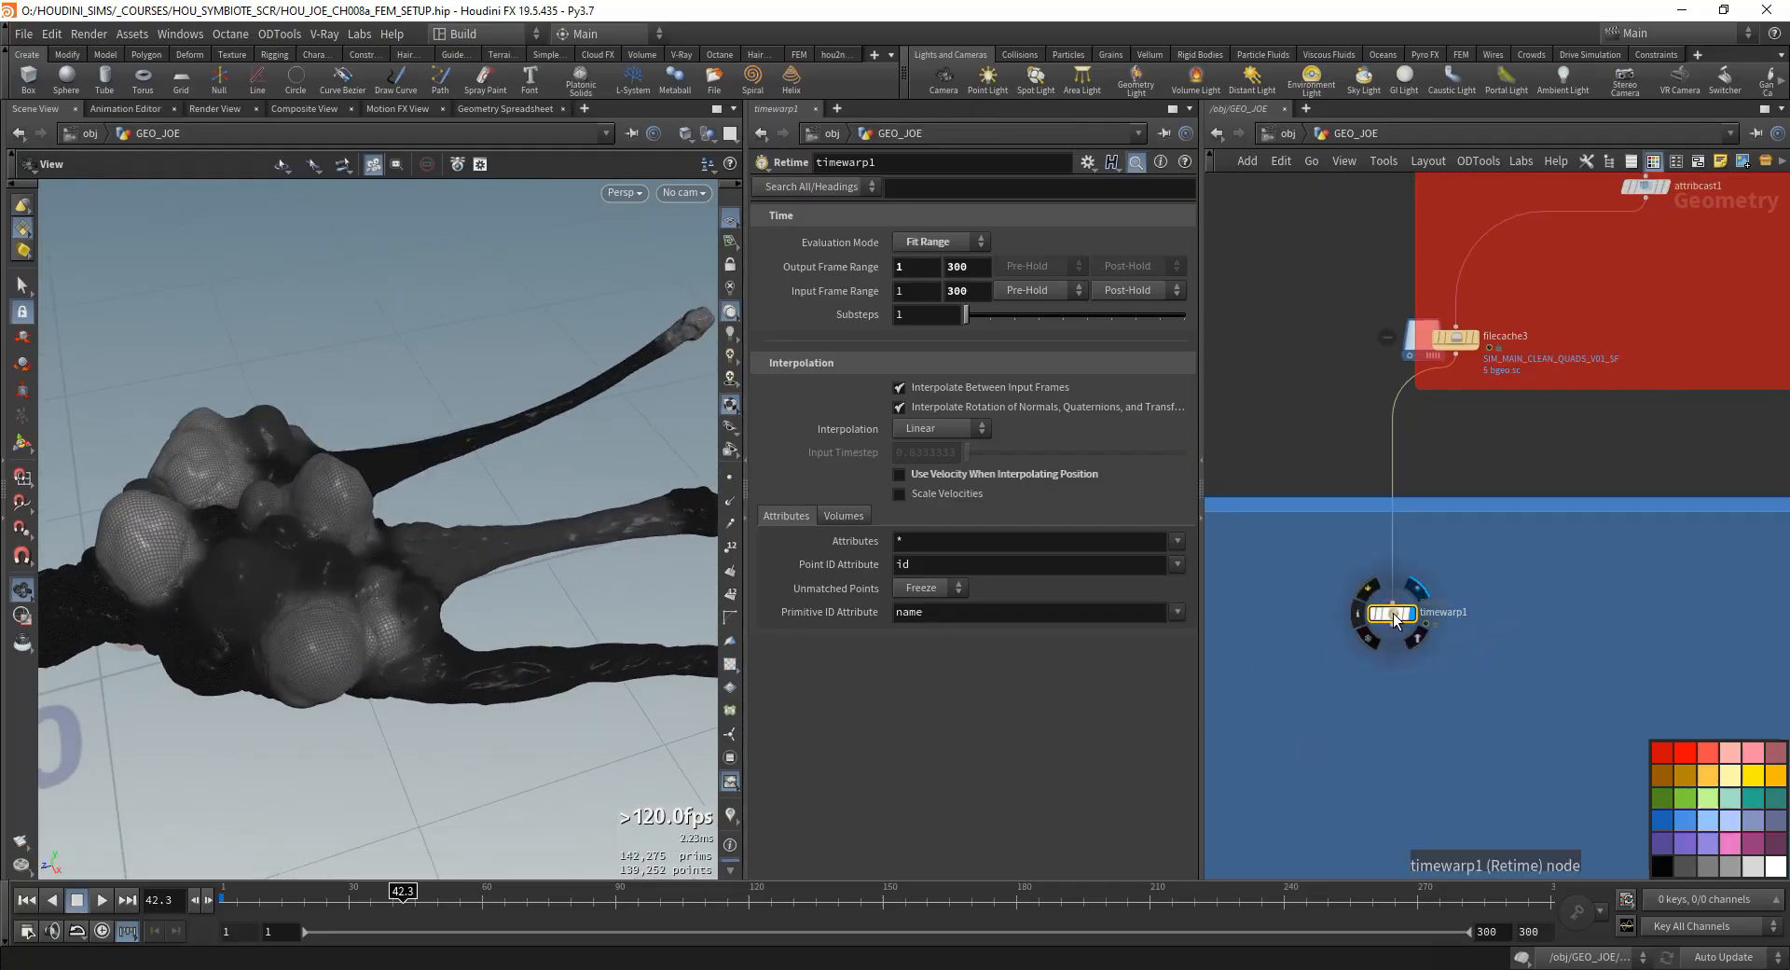
drag(960, 266, 867, 366)
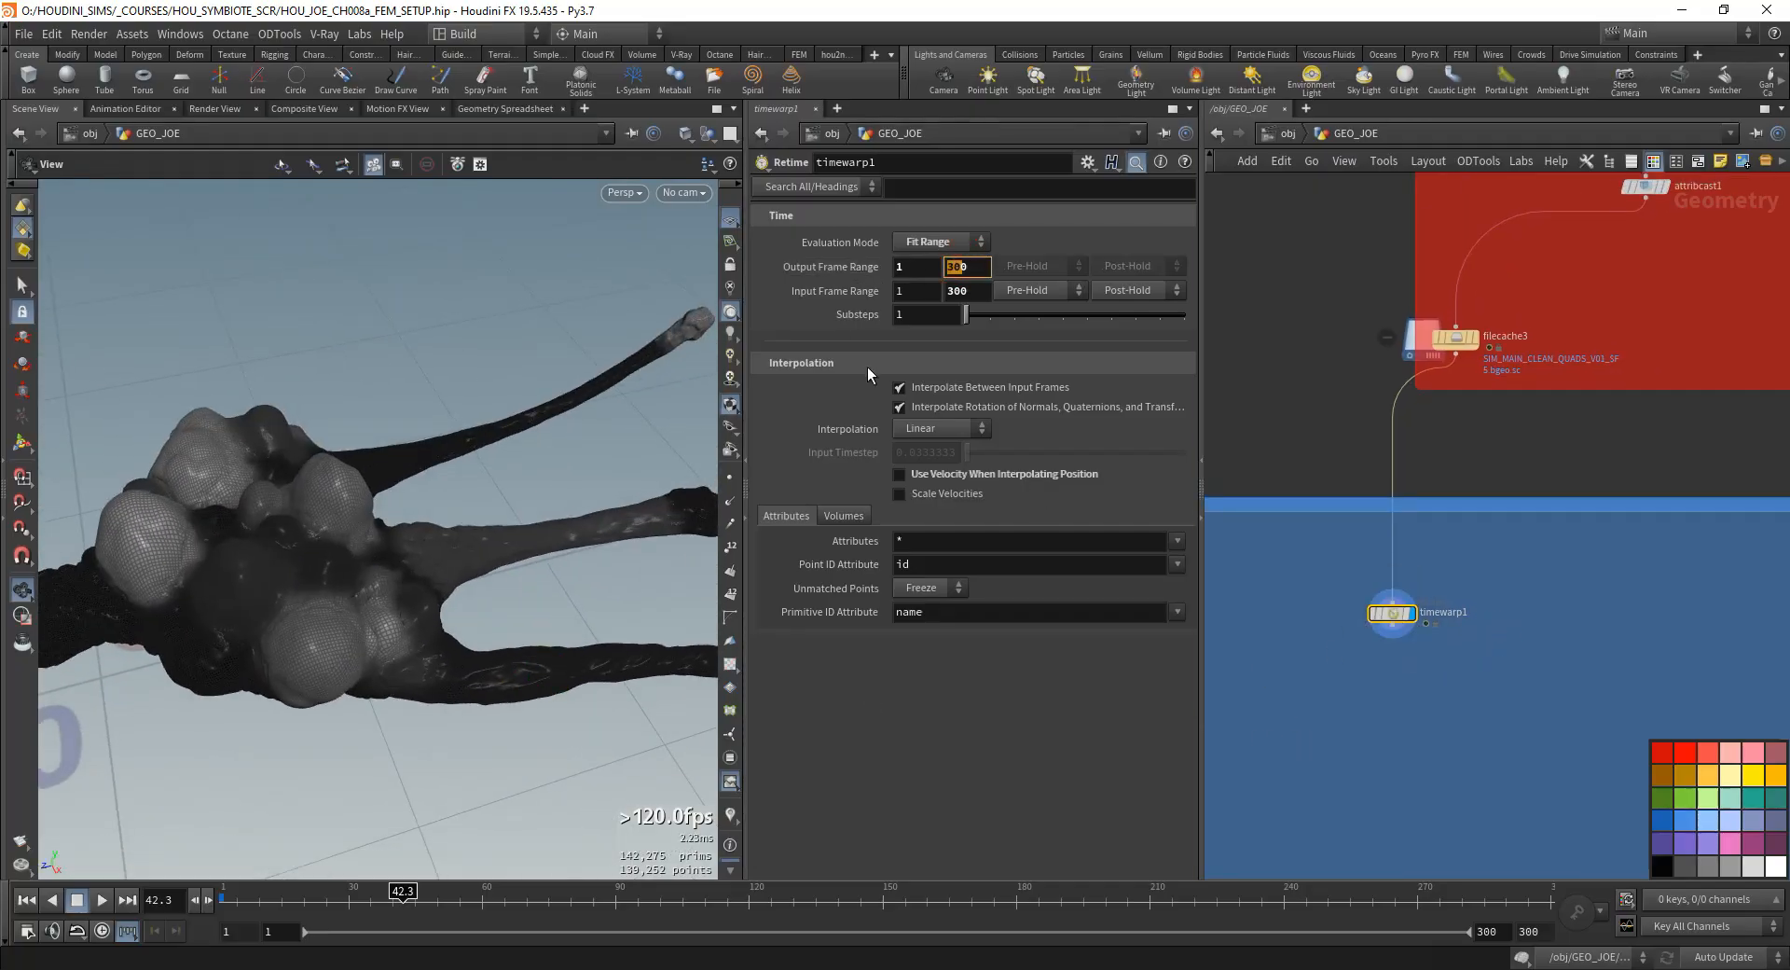
click(1536, 710)
click(902, 292)
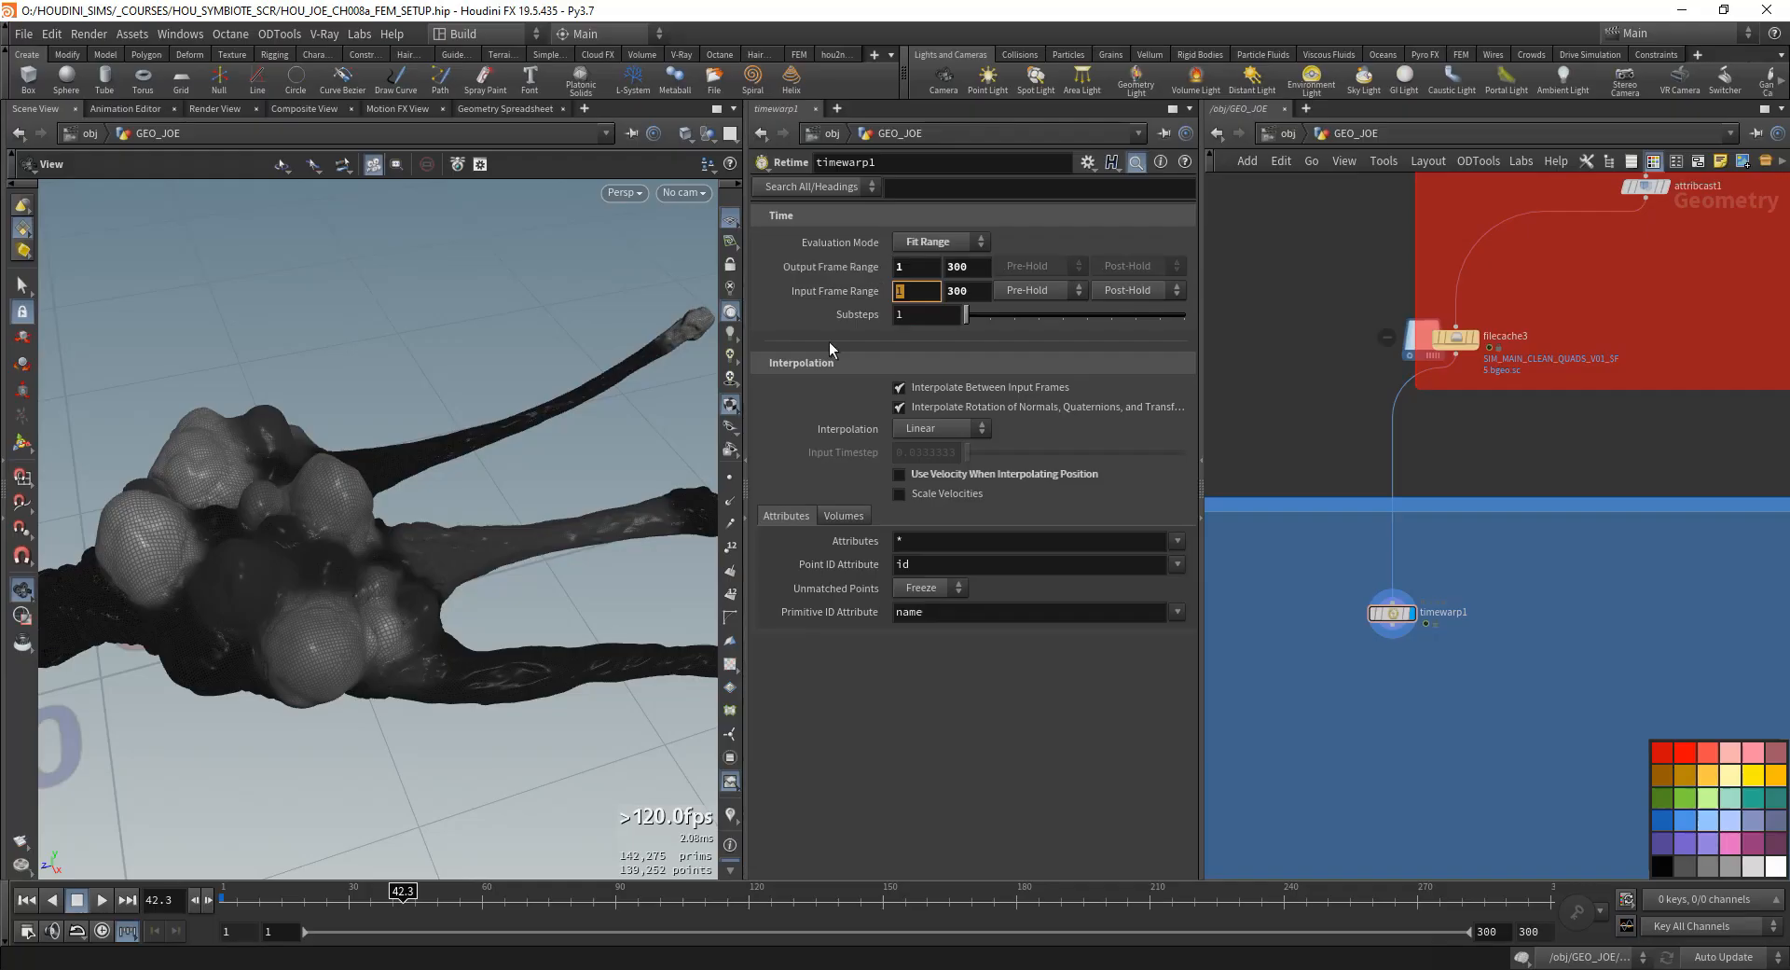
click(826, 289)
click(826, 291)
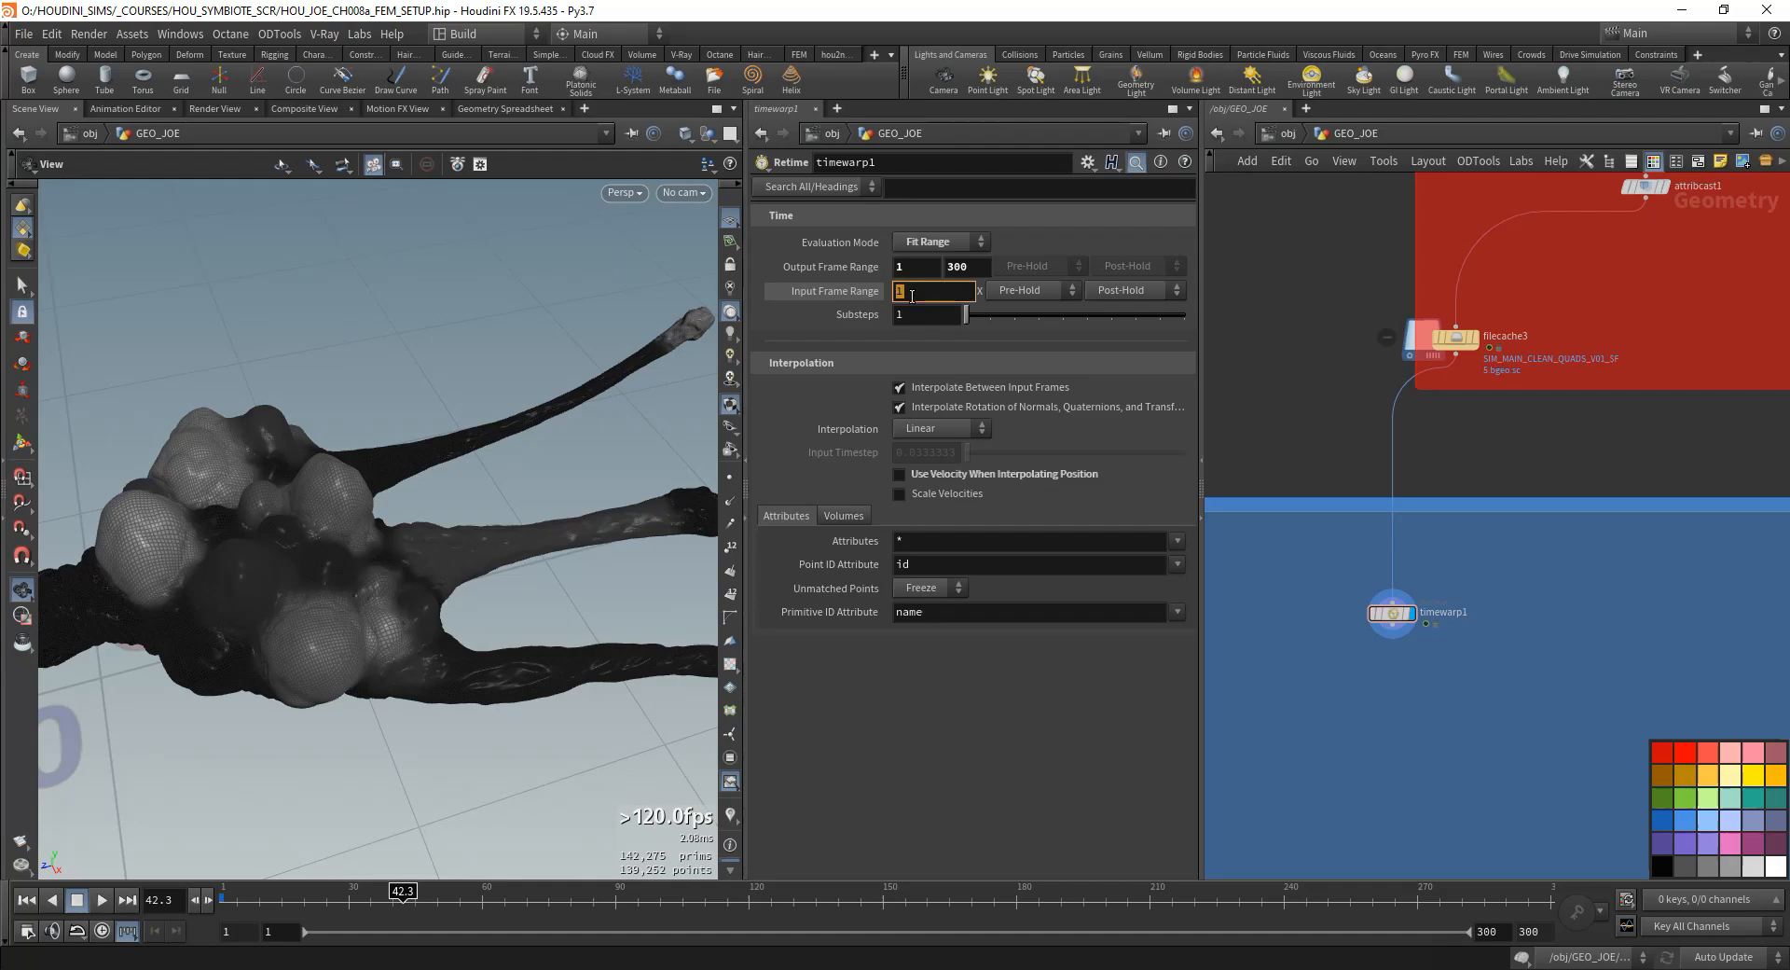
click(828, 291)
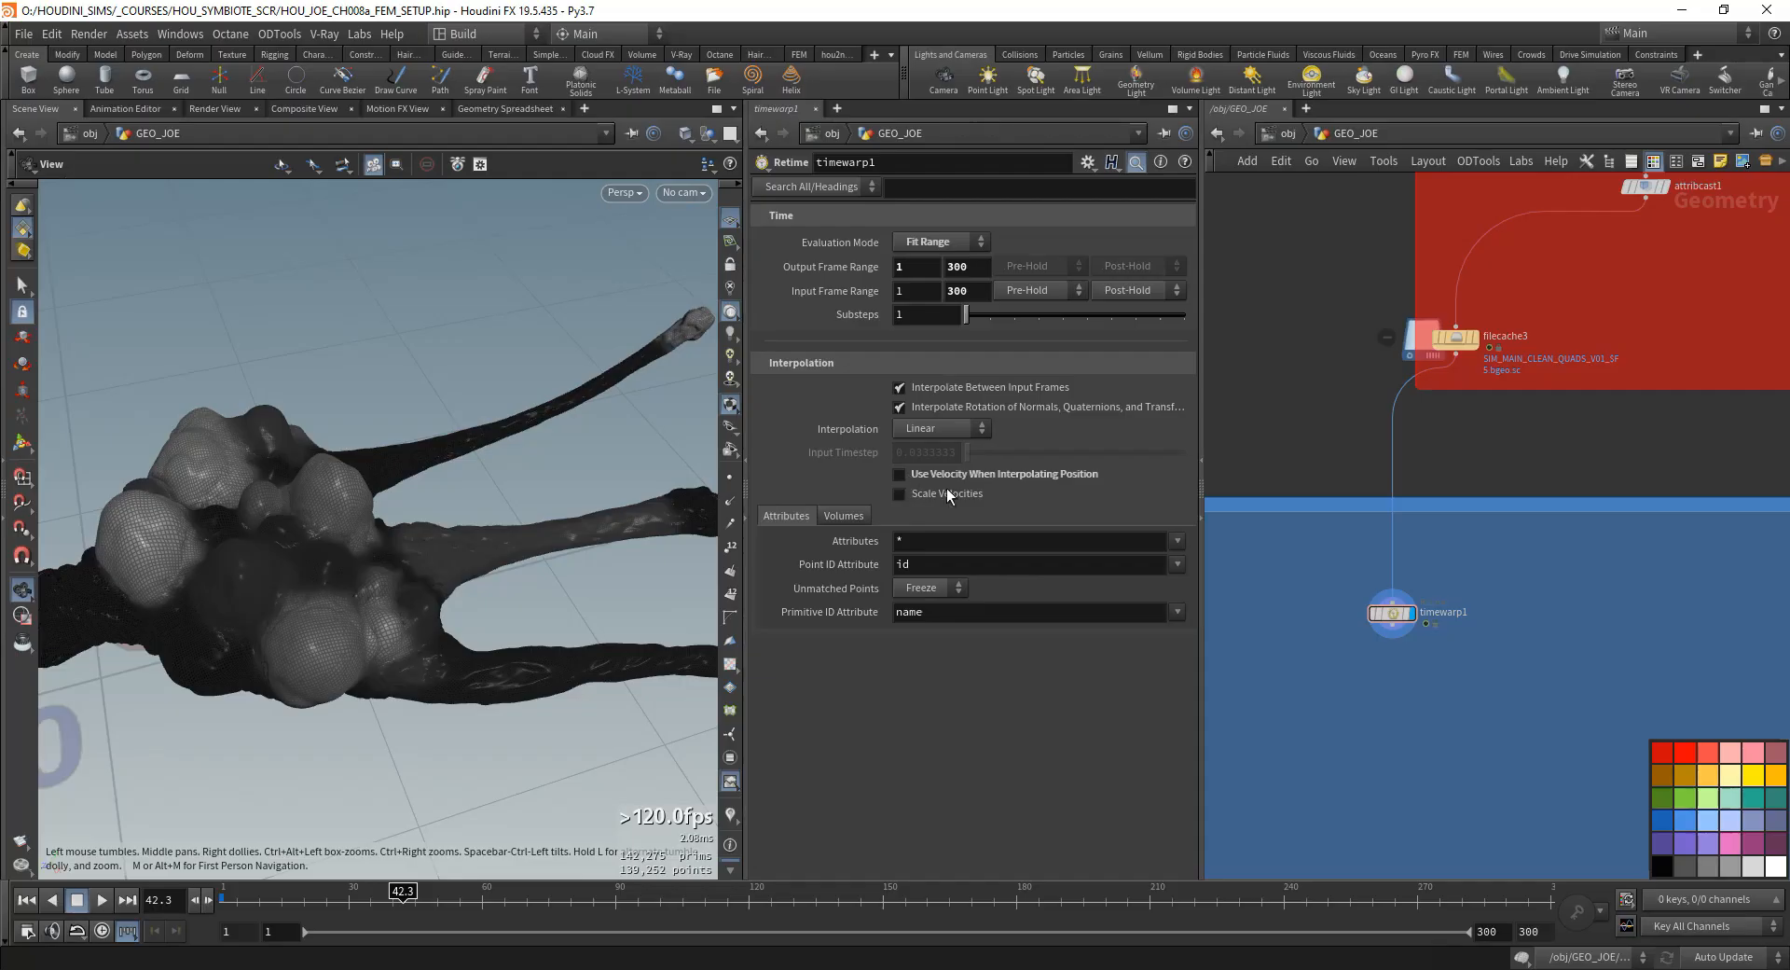
- Inspect the attributes and primitive groups stored in filecache3
middle_drag(1357, 803, 1344, 758)
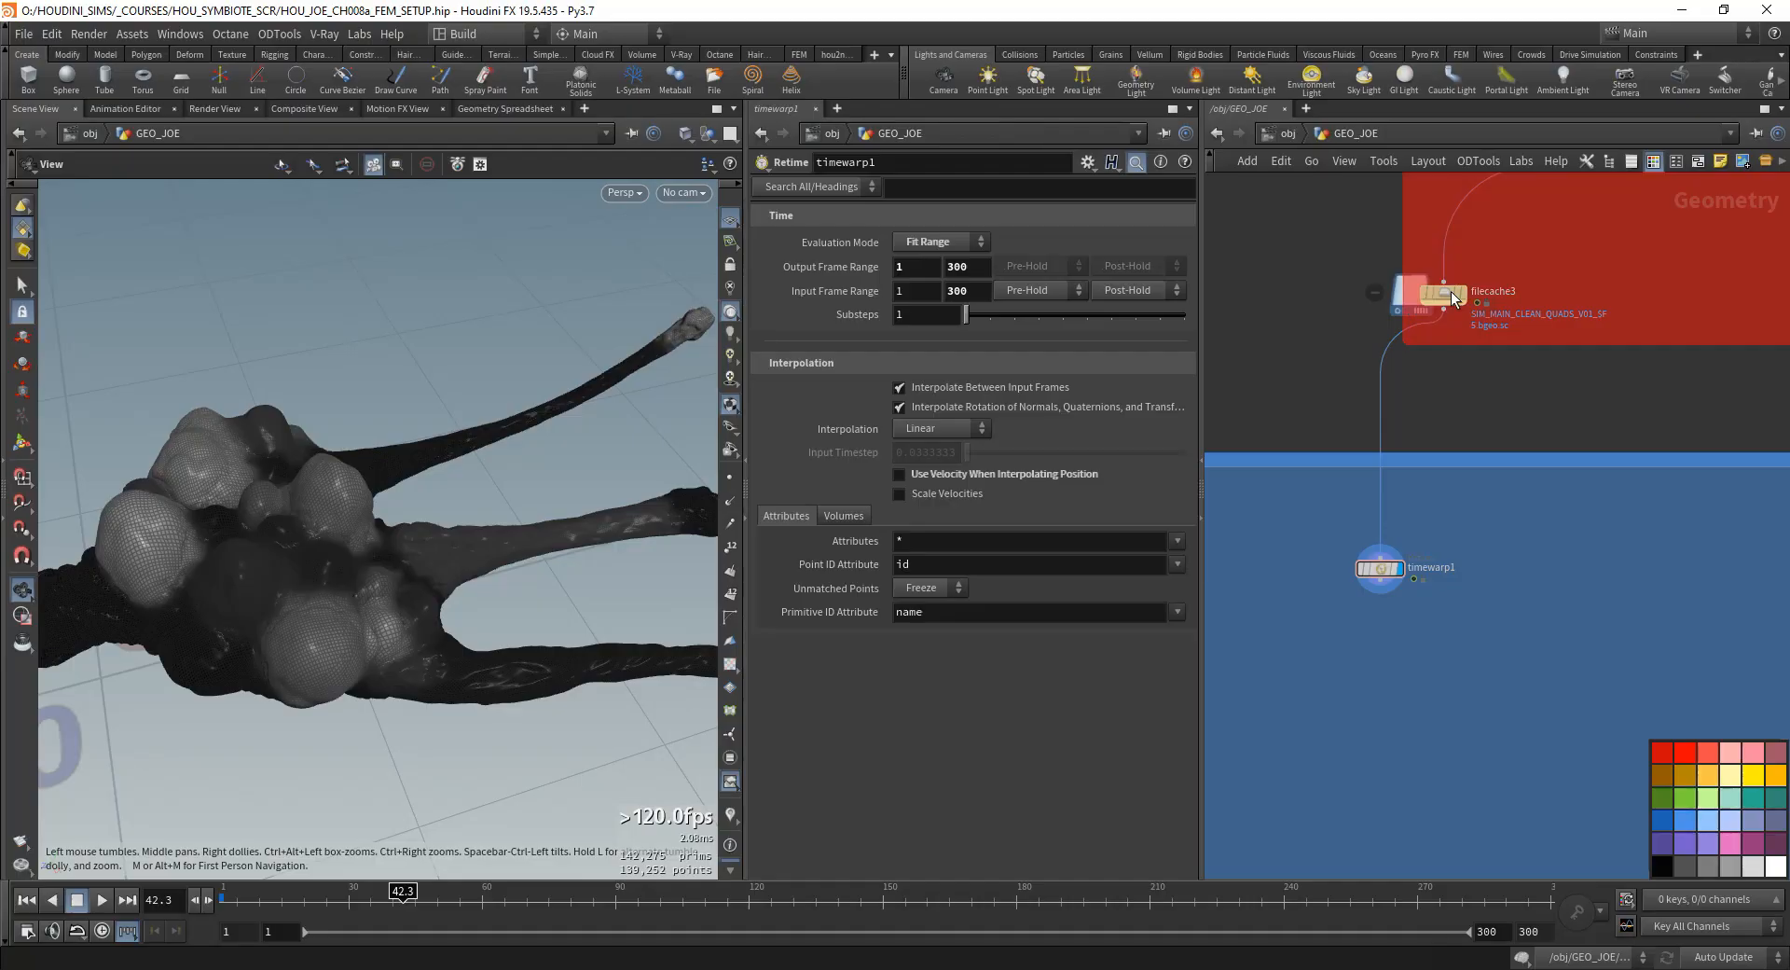
scroll(1451, 298, up, 2)
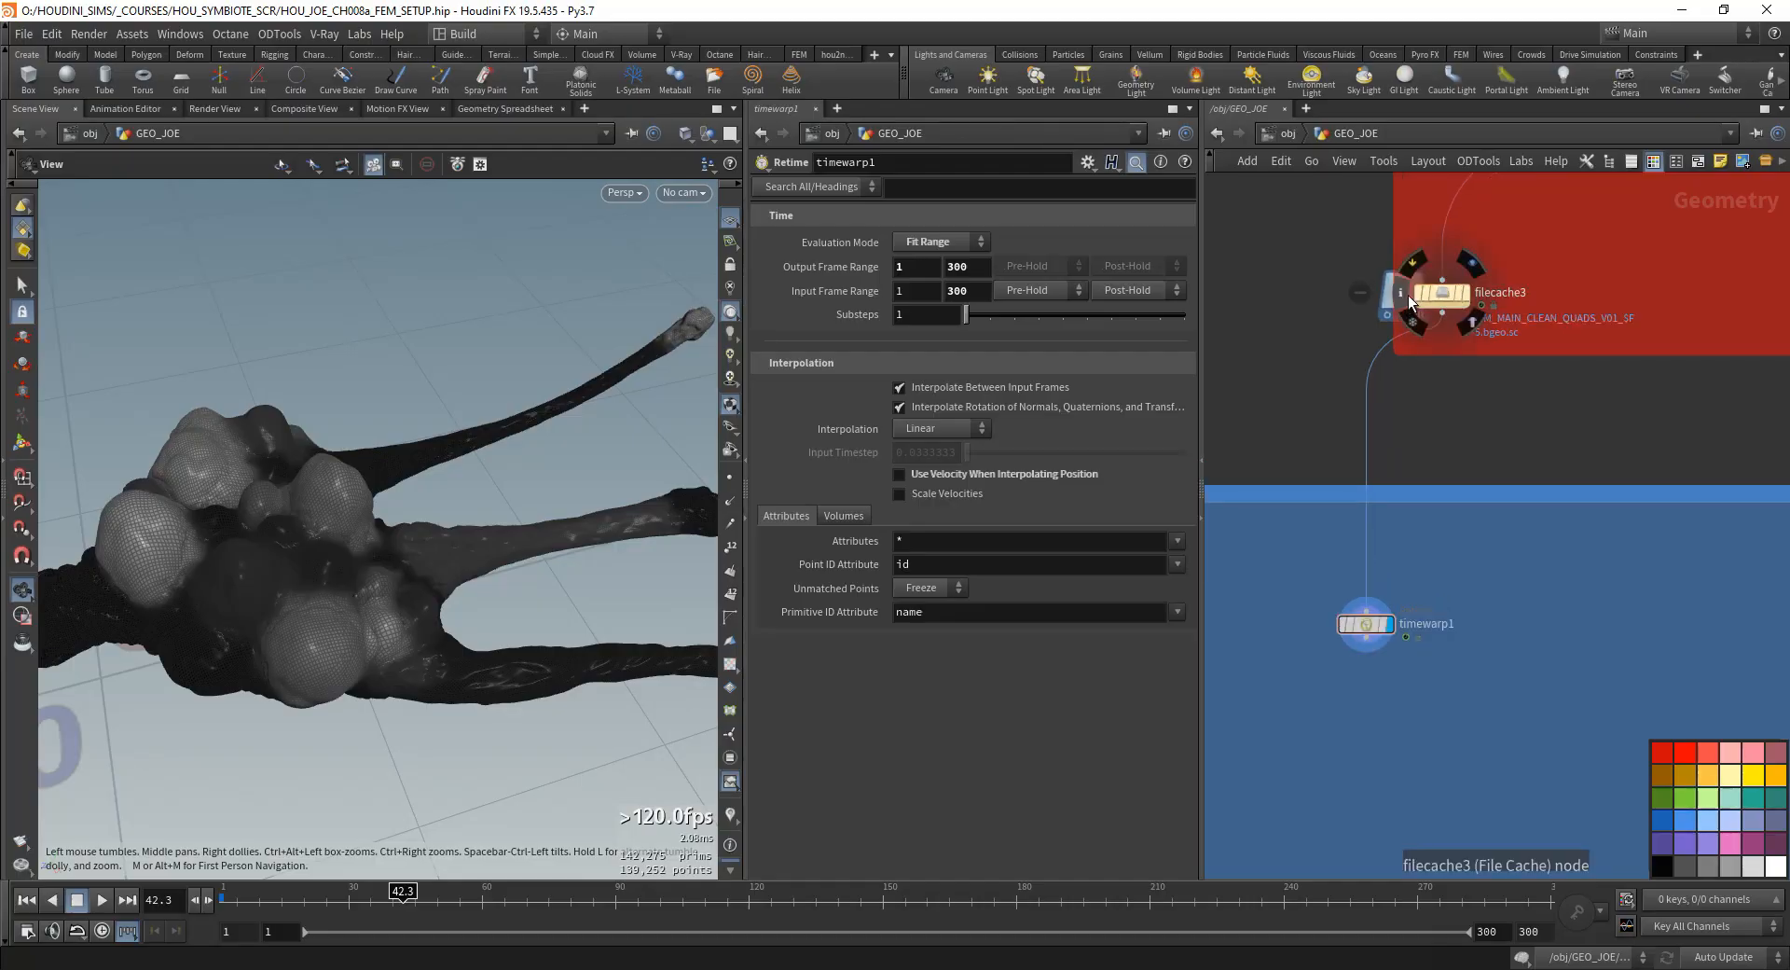
middle_click(1441, 294)
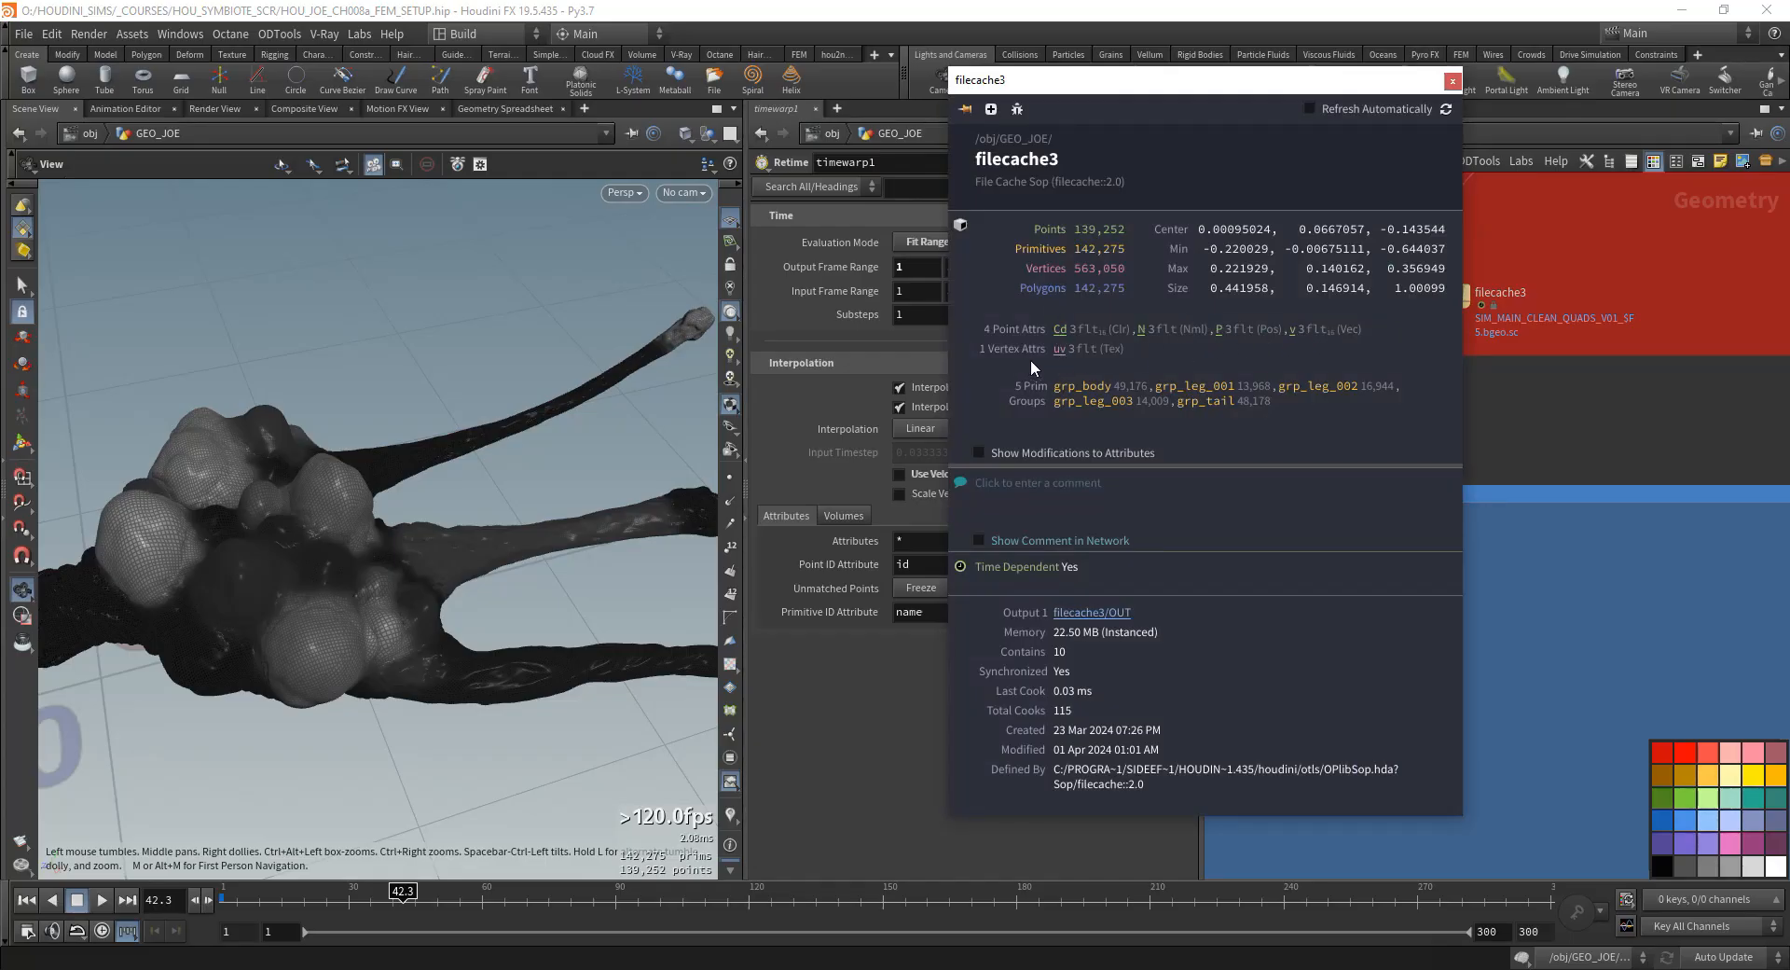
drag(316, 533, 358, 571)
key(space+5)
key(space+1)
- Add a Time Shift node below timewarp1 in the blue network box, wire it from timewarp1 and display it
middle_drag(1408, 677, 1396, 550)
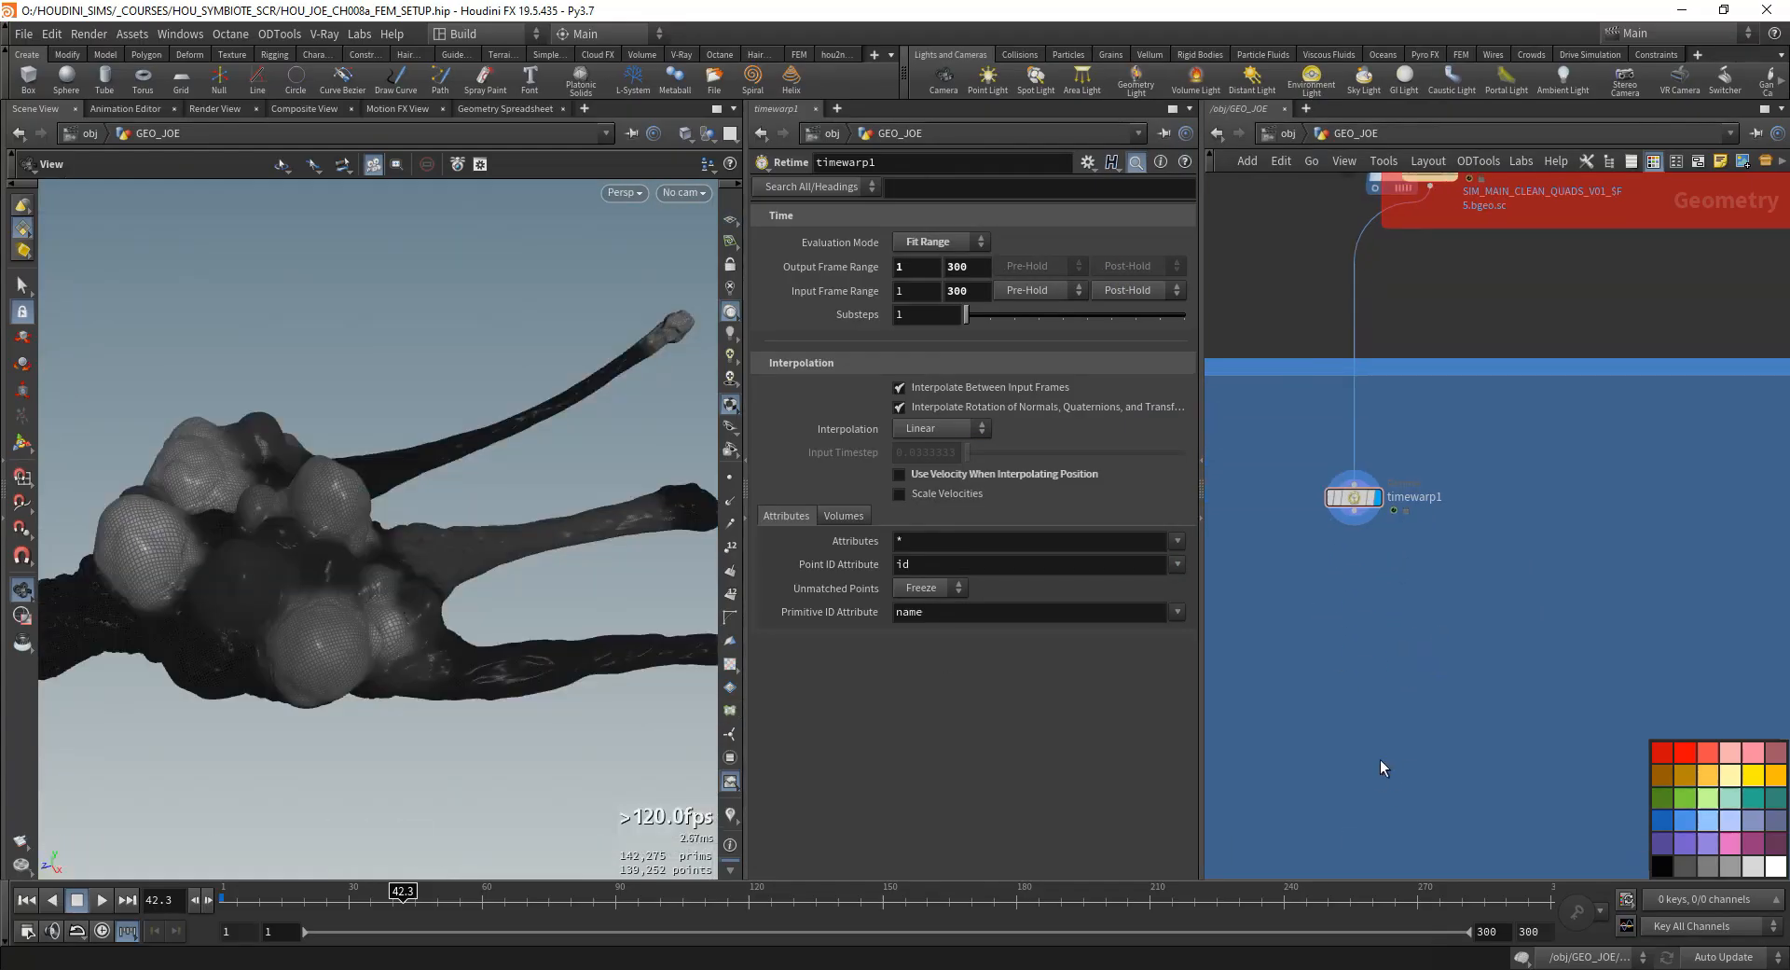
middle_drag(1339, 631, 1454, 640)
scroll(1483, 692, down, 1)
key(Tab)
text(tio,me)
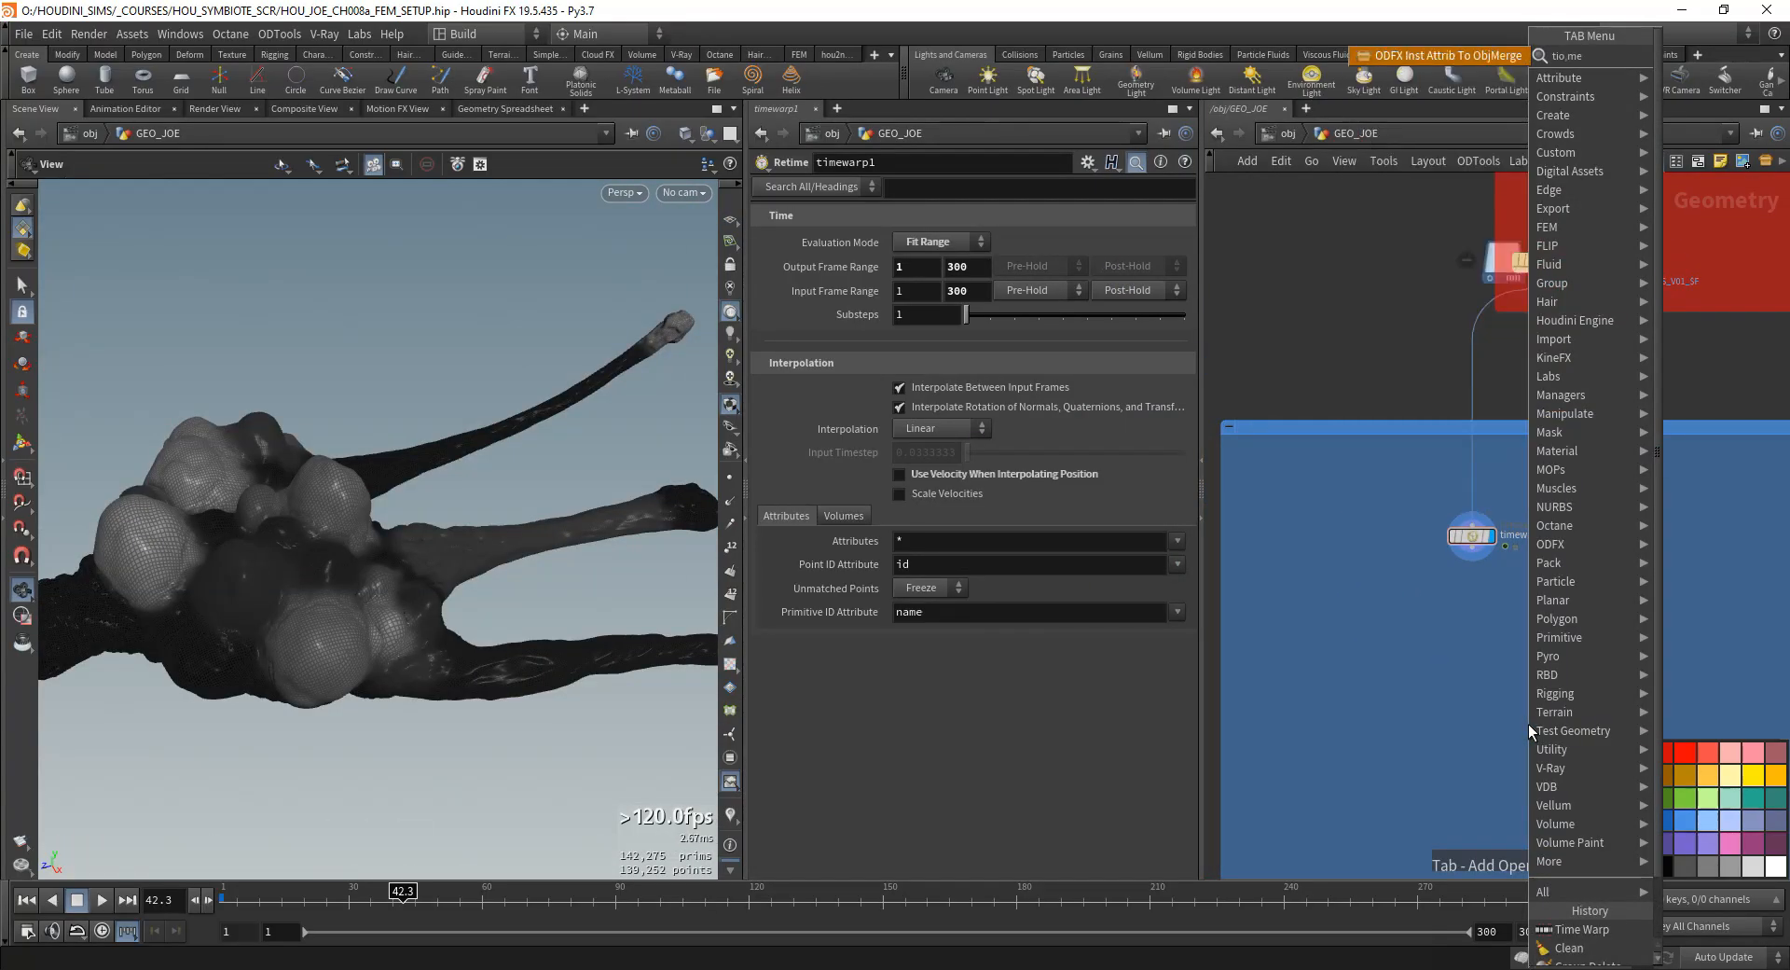
key(BackSpace)
key(BackSpace)
key(BackSpace)
key(BackSpace)
text(mesh)
key(Return)
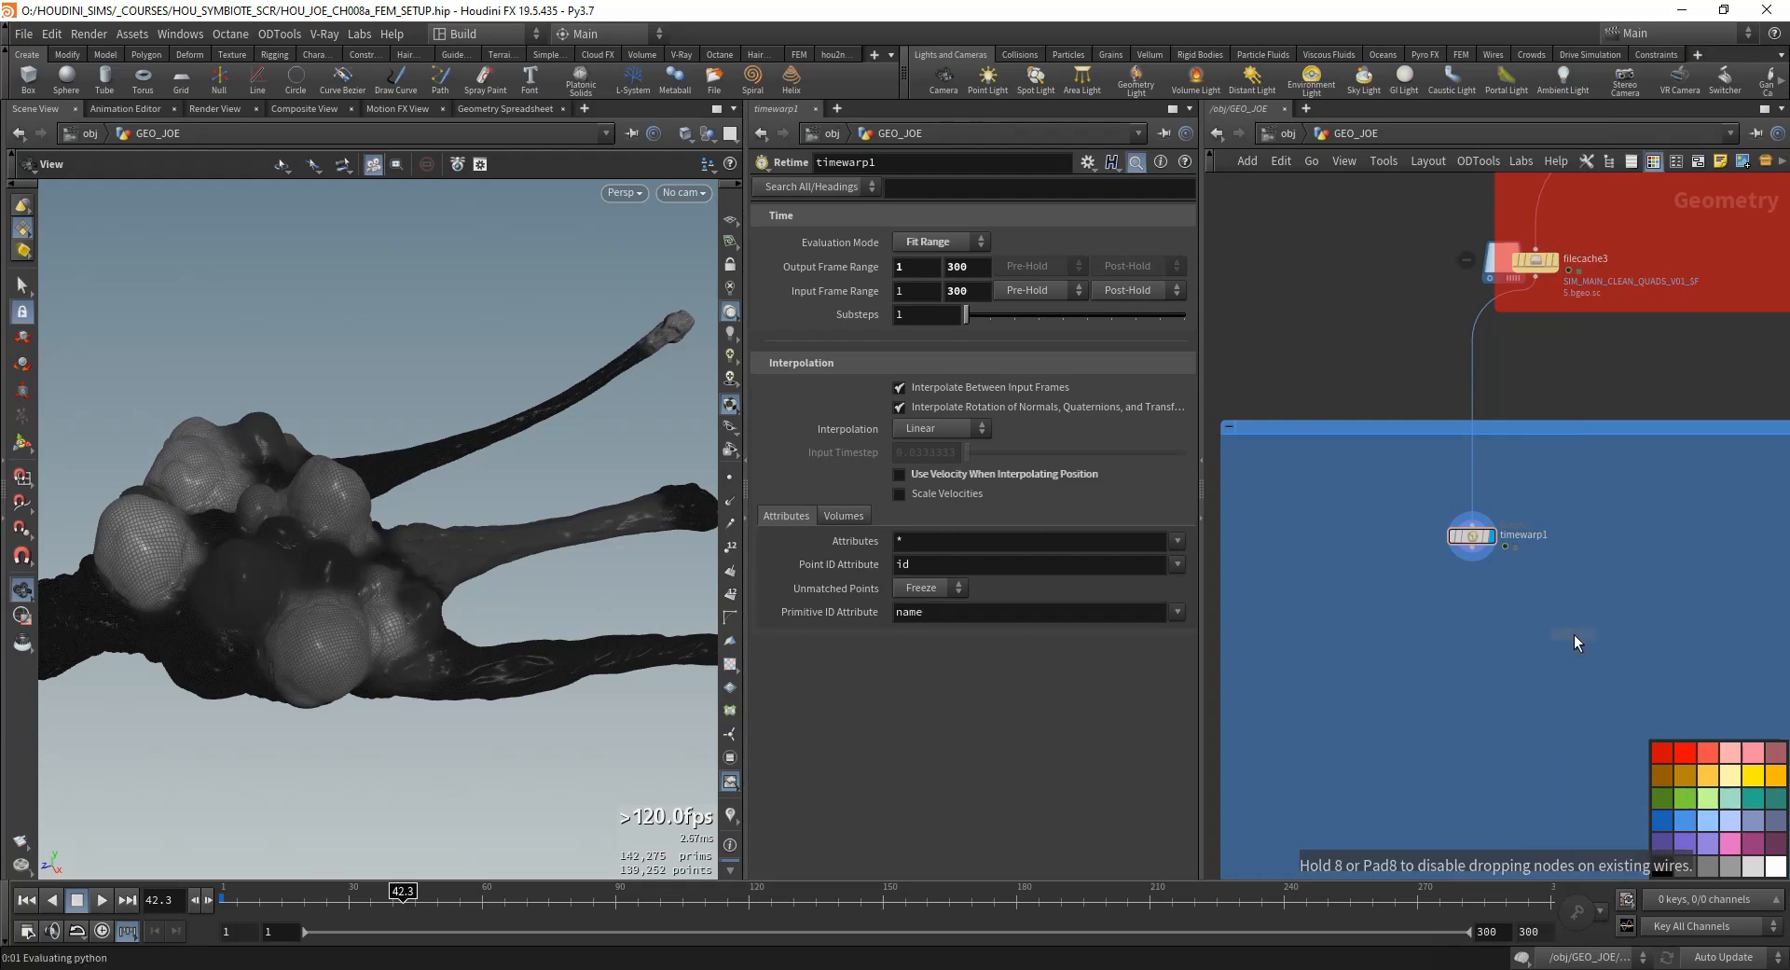
click(1573, 634)
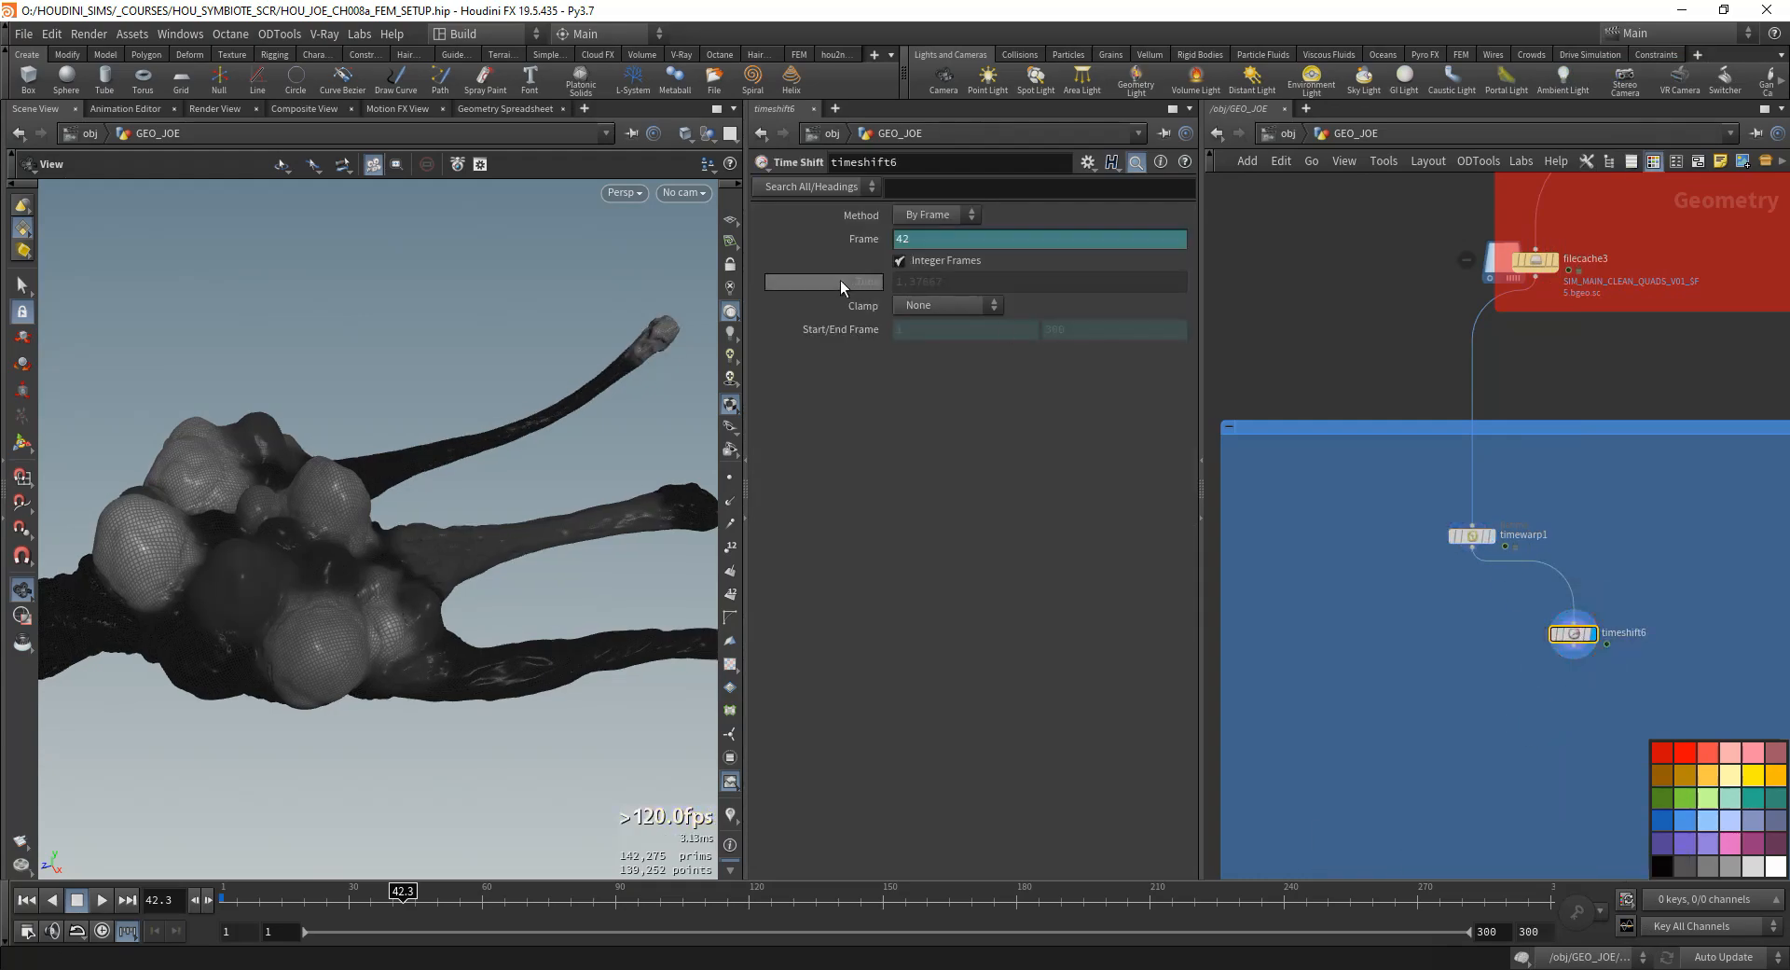
- Remove the expression from the Time Shift node's frame and set it to 1
right_click(839, 240)
click(878, 513)
key(ctrl+z)
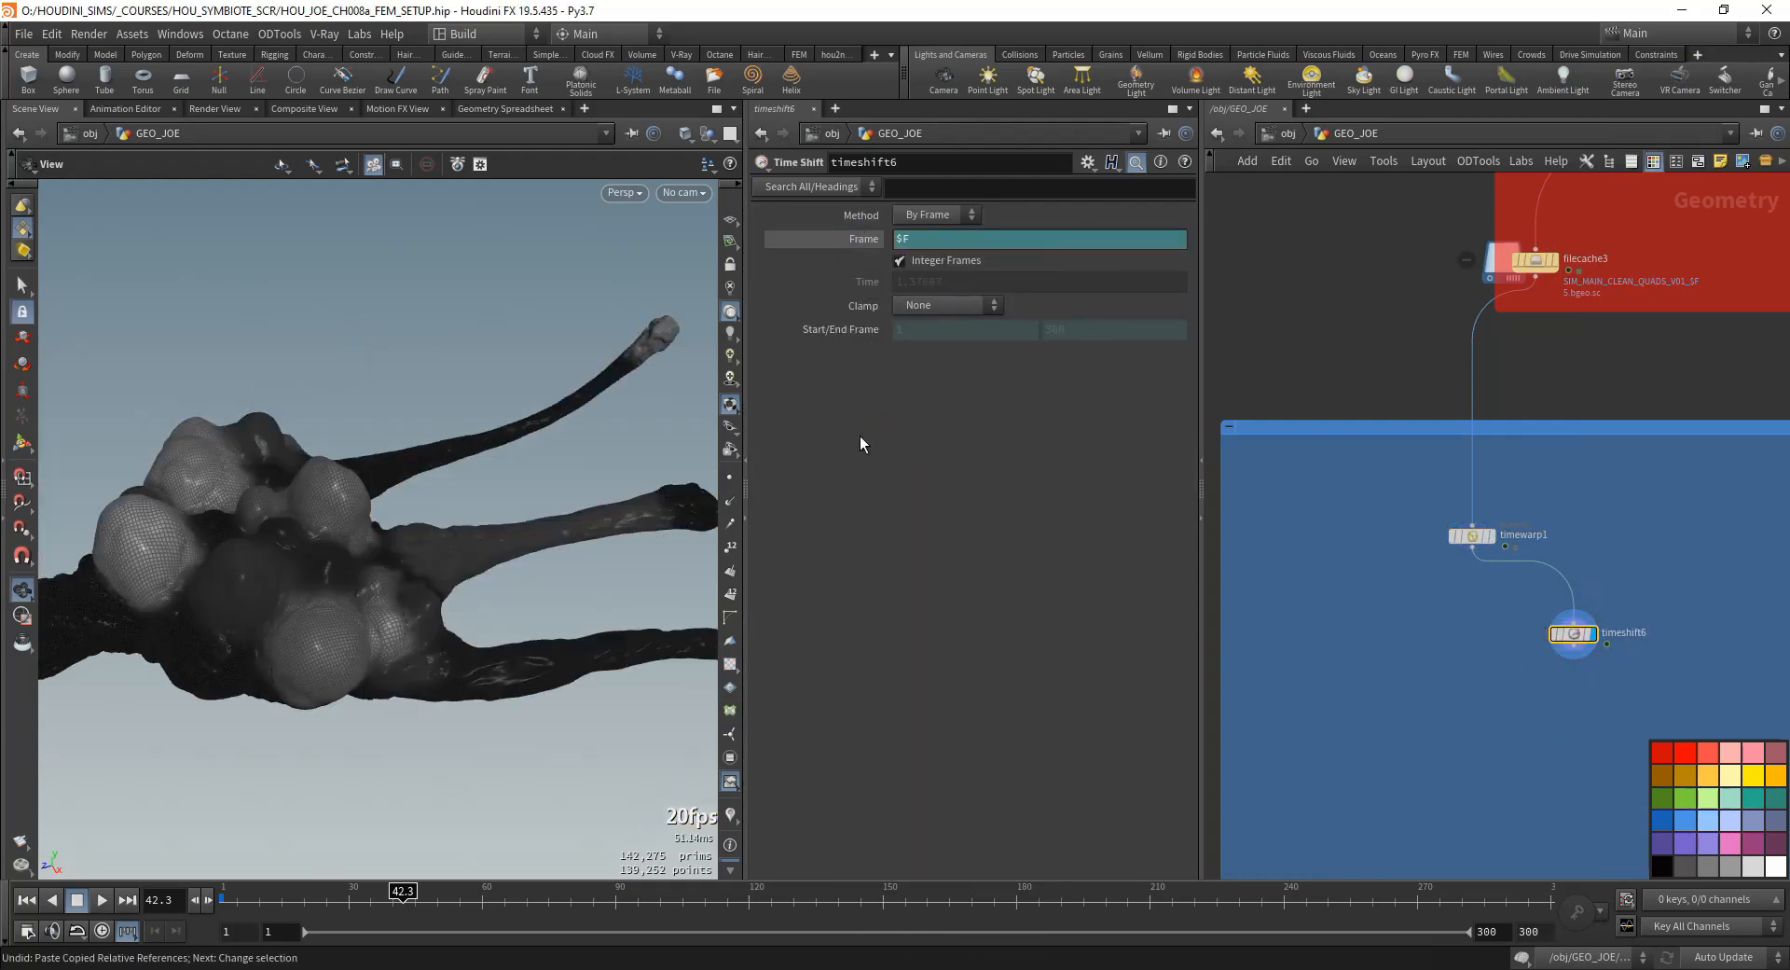
right_click(846, 240)
click(877, 468)
double_click(903, 240)
text(1)
key(Return)
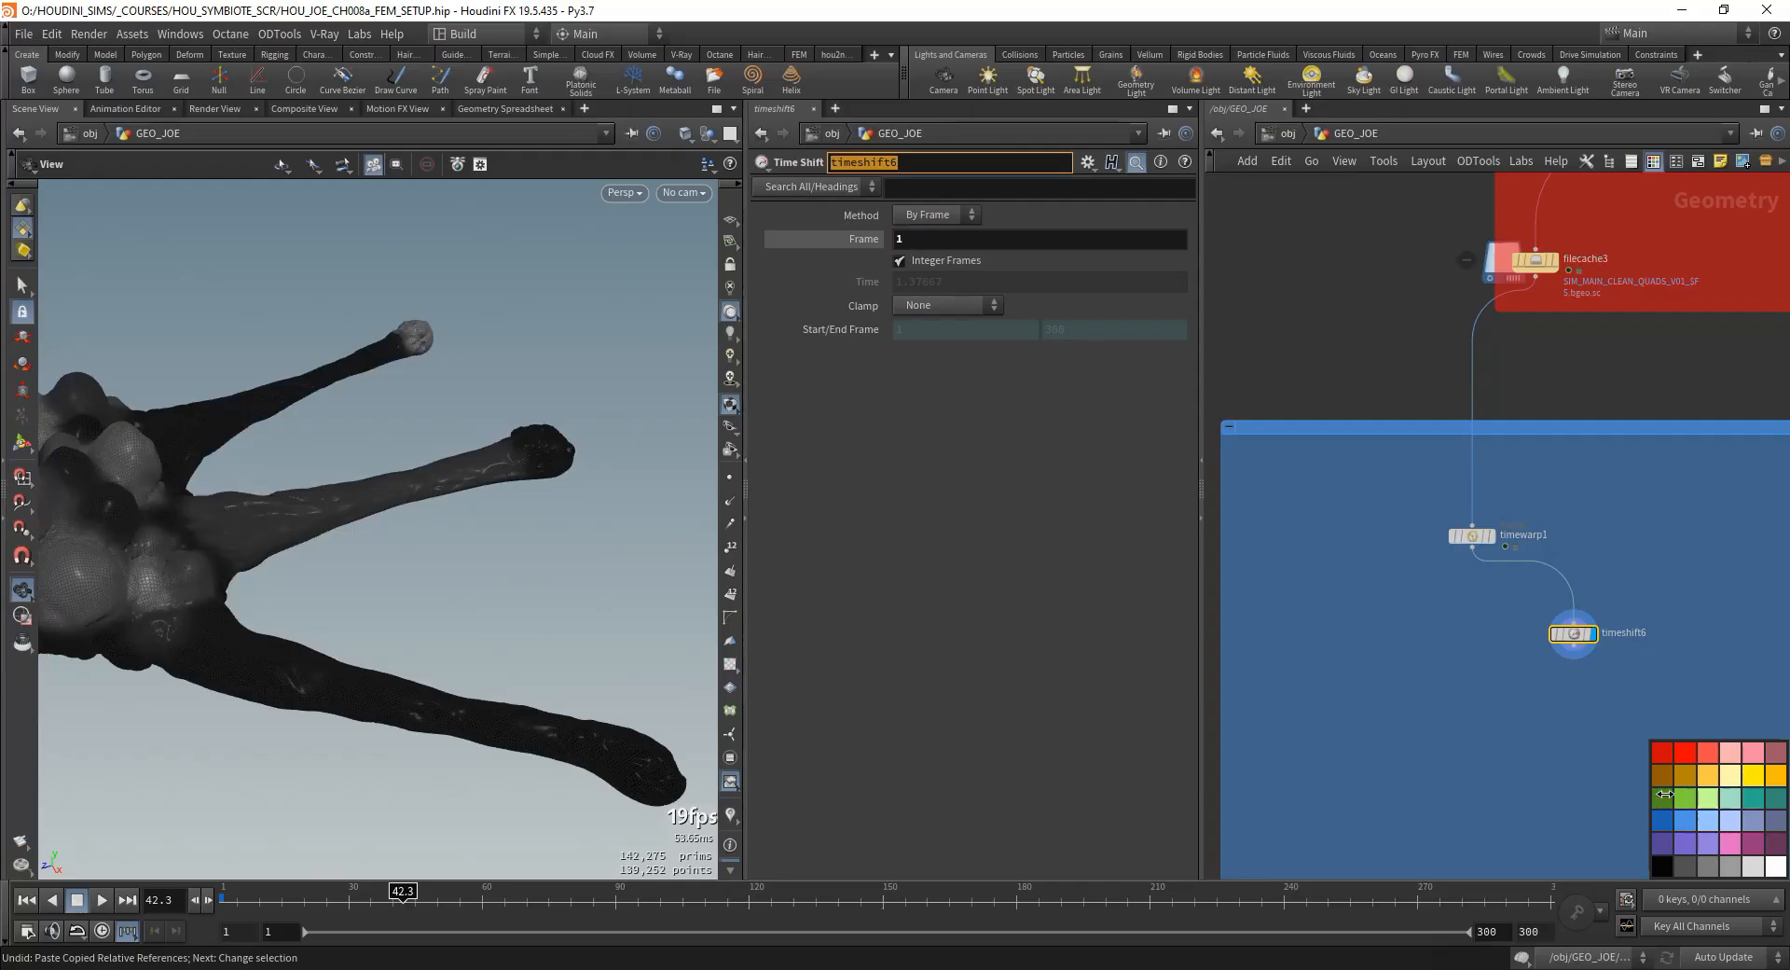
- Add a Labs Fast Gaussian Curvature node below timeshift6, wire it from timeshift6 and display it
middle_drag(1585, 716, 1511, 640)
scroll(1494, 641, up, 2)
drag(1502, 525, 1517, 507)
middle_drag(1555, 639, 1543, 654)
click(1479, 598)
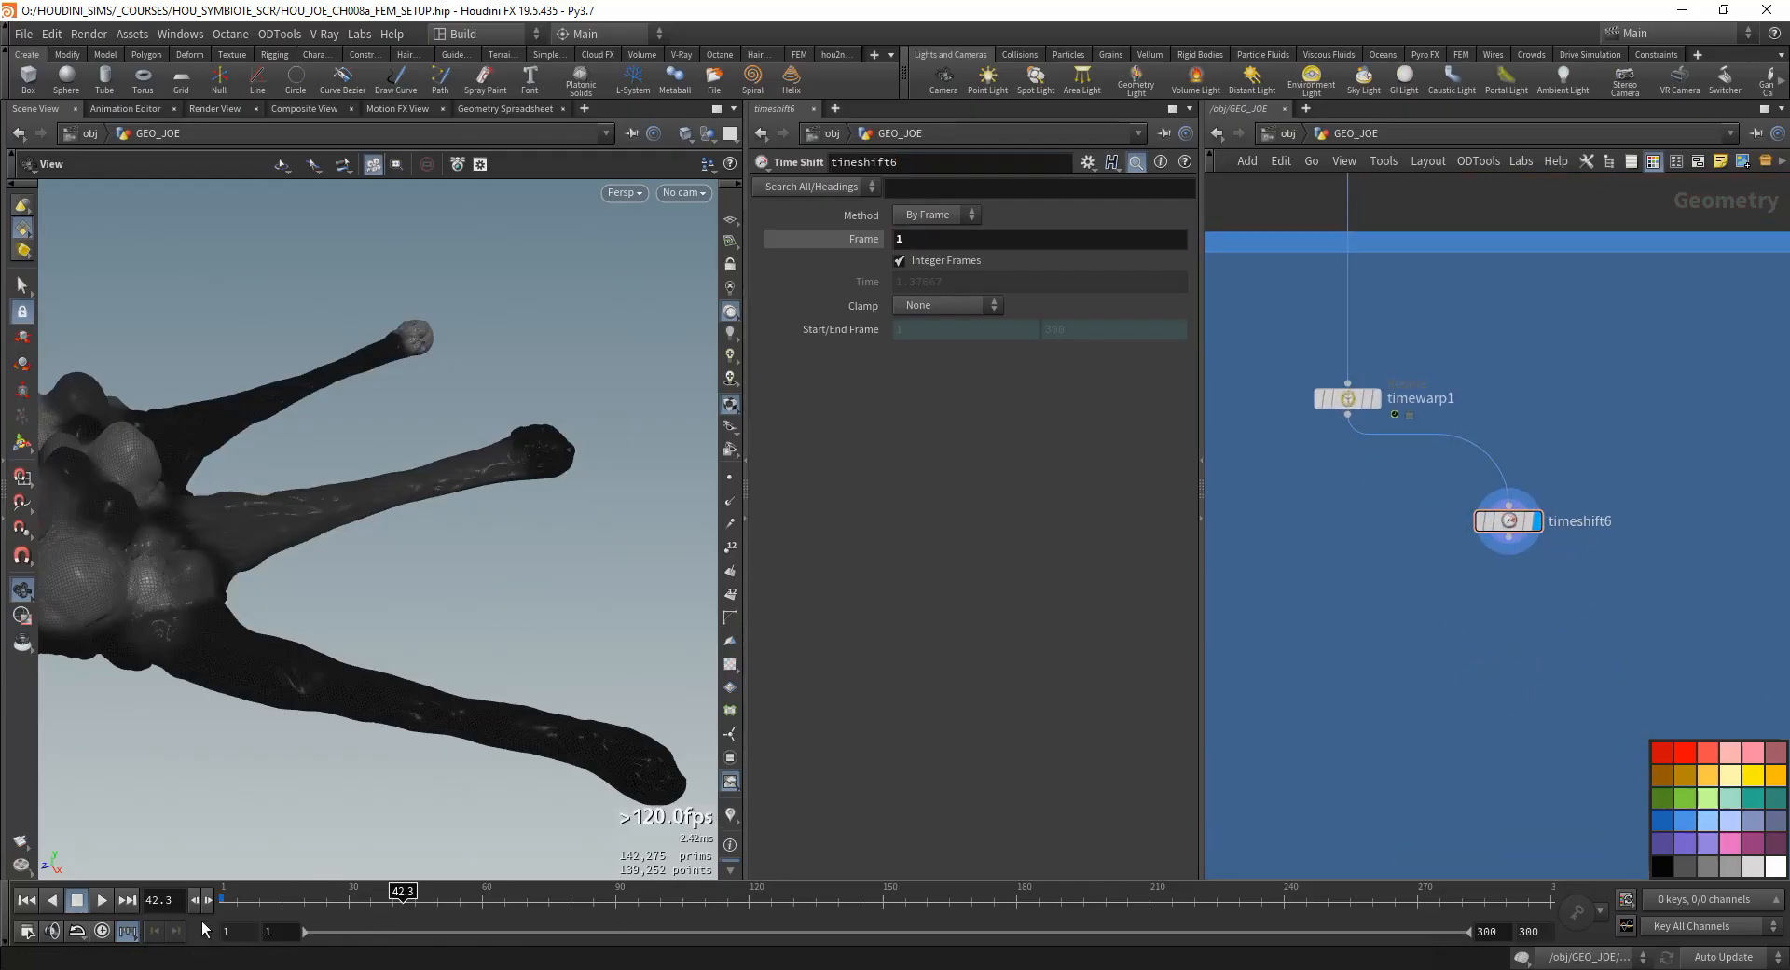
key(Tab)
text(labs curv)
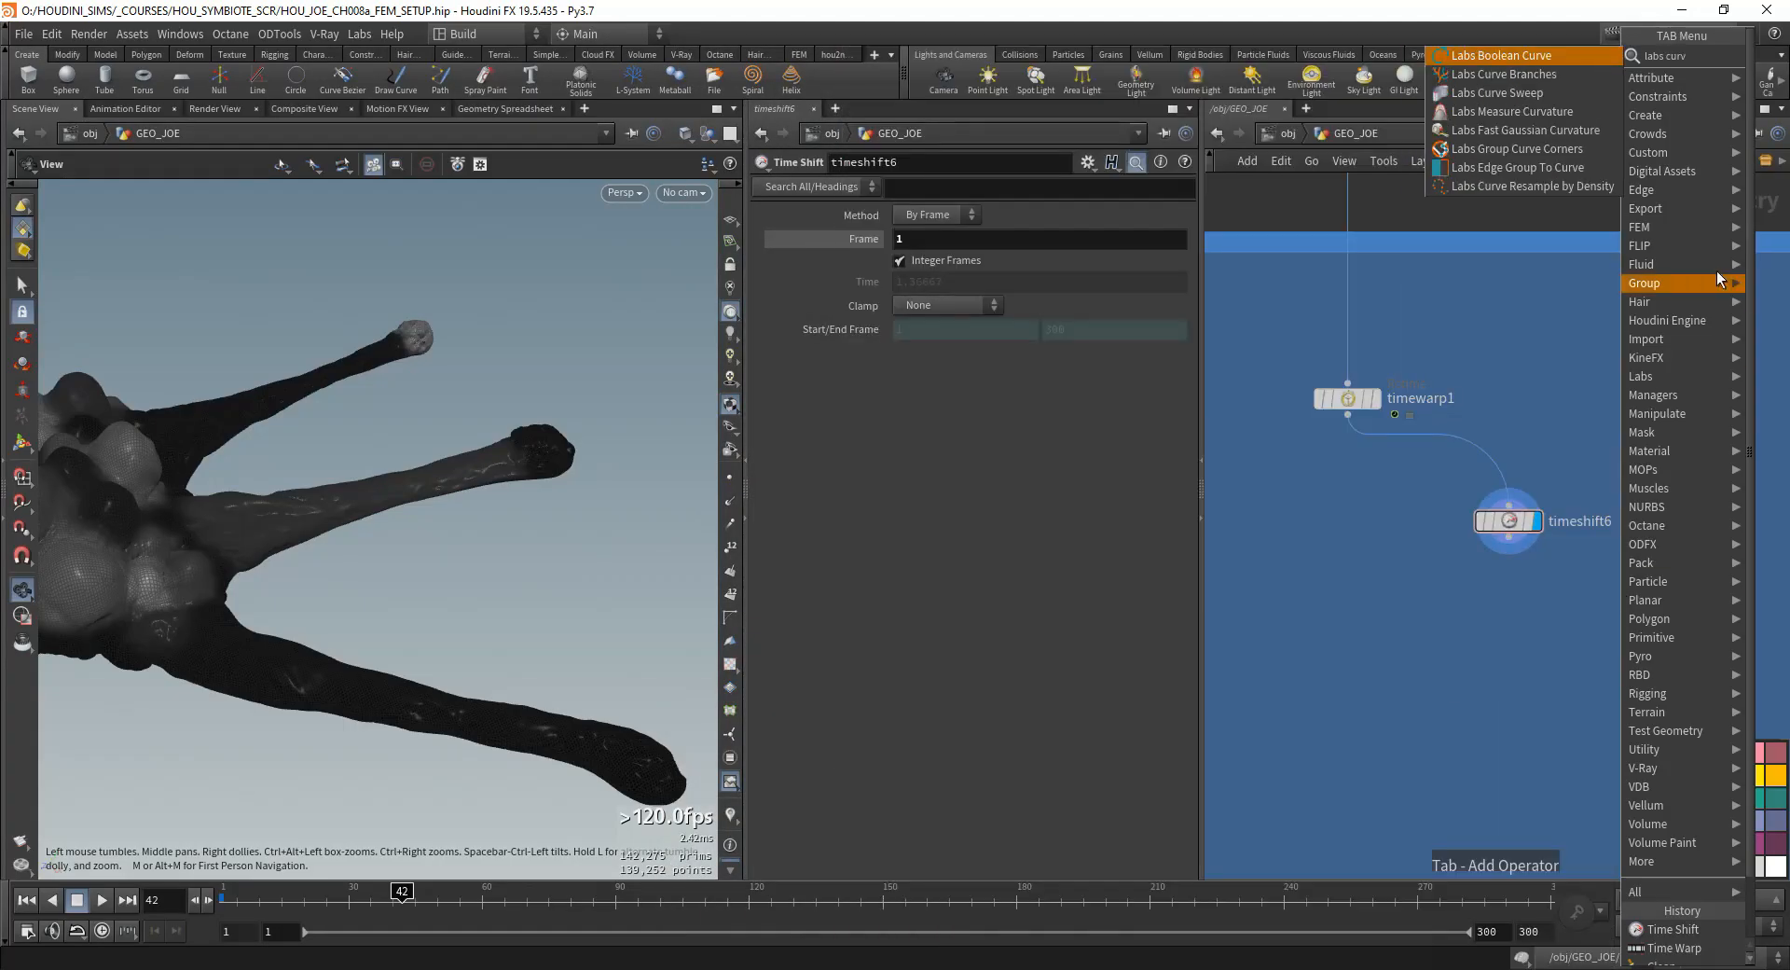
click(1490, 133)
click(1444, 660)
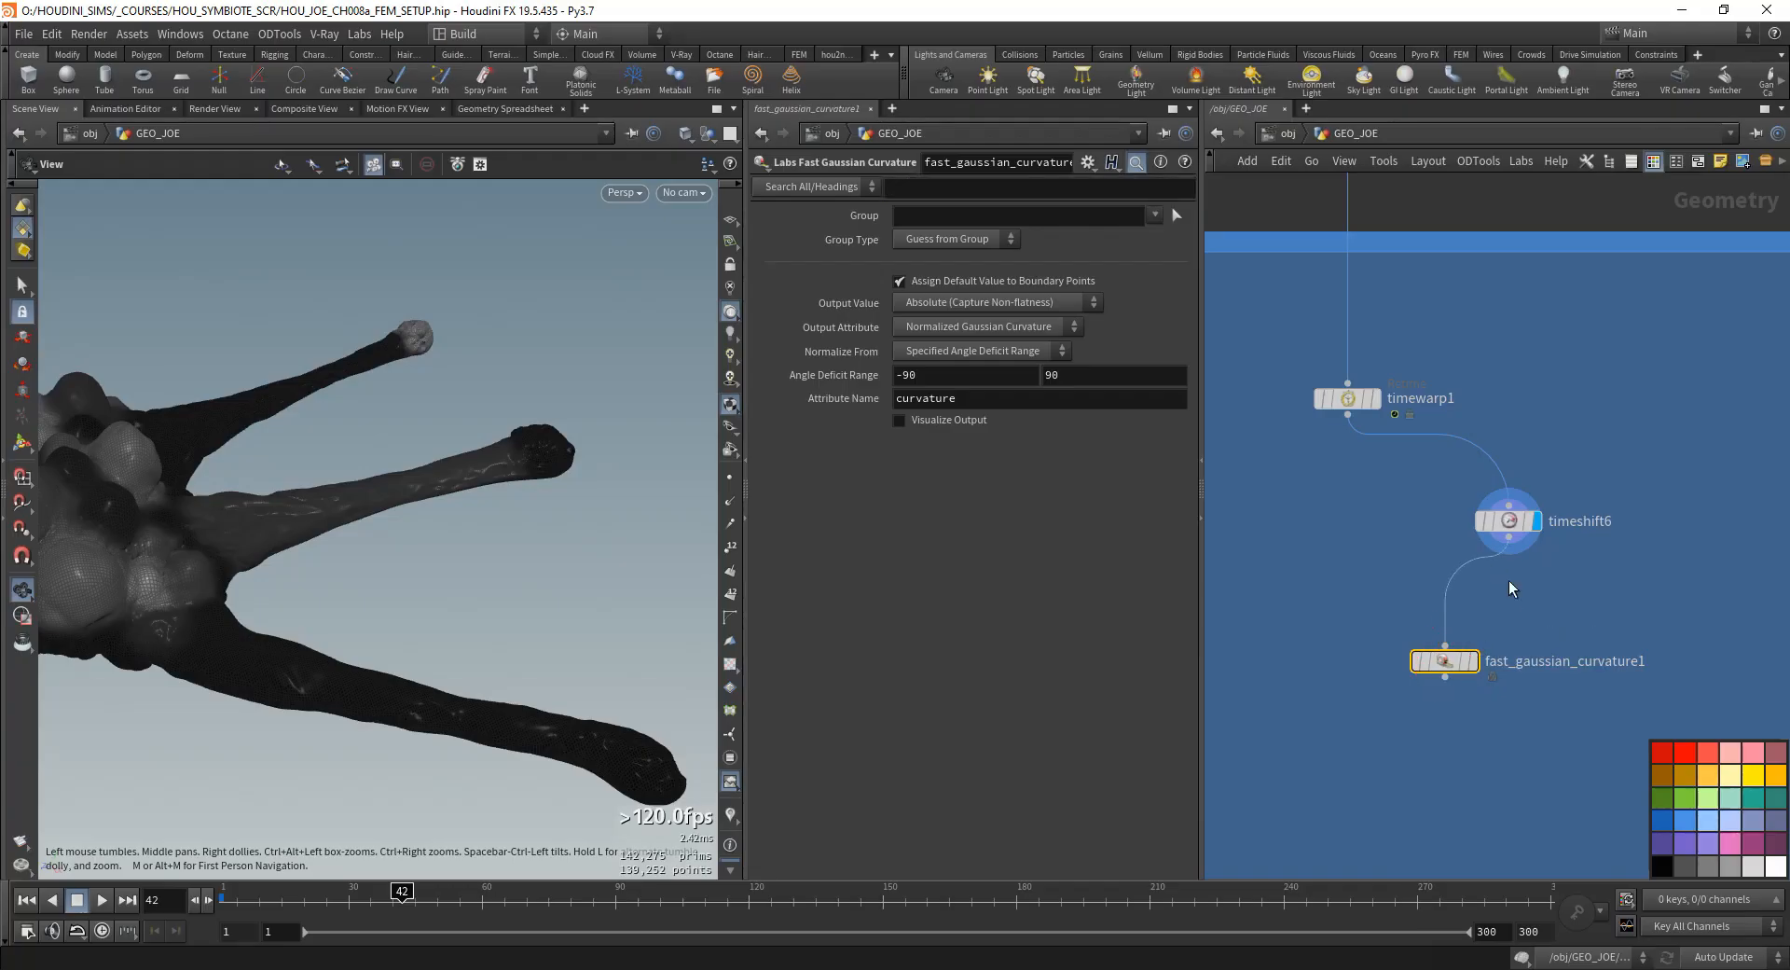
right_click(730, 817)
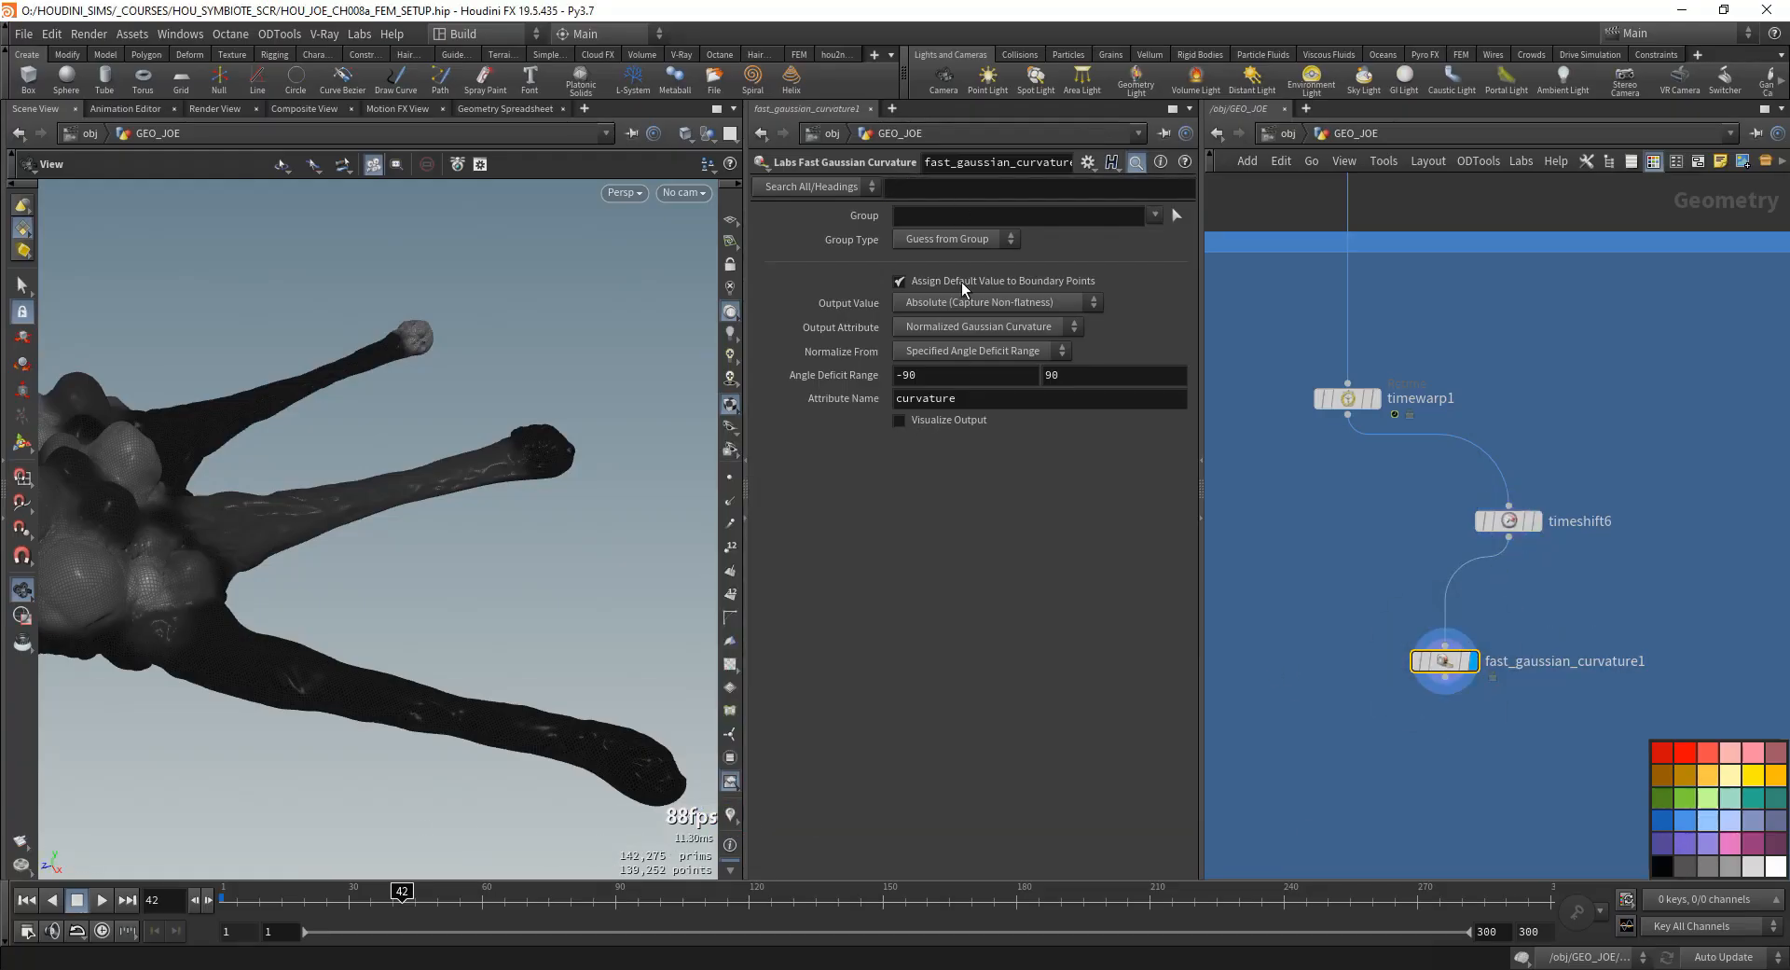
- Turn on Visualize Output for the Fast Gaussian Curvature node and try an Angle Deficit Range of -15 to 5
click(949, 421)
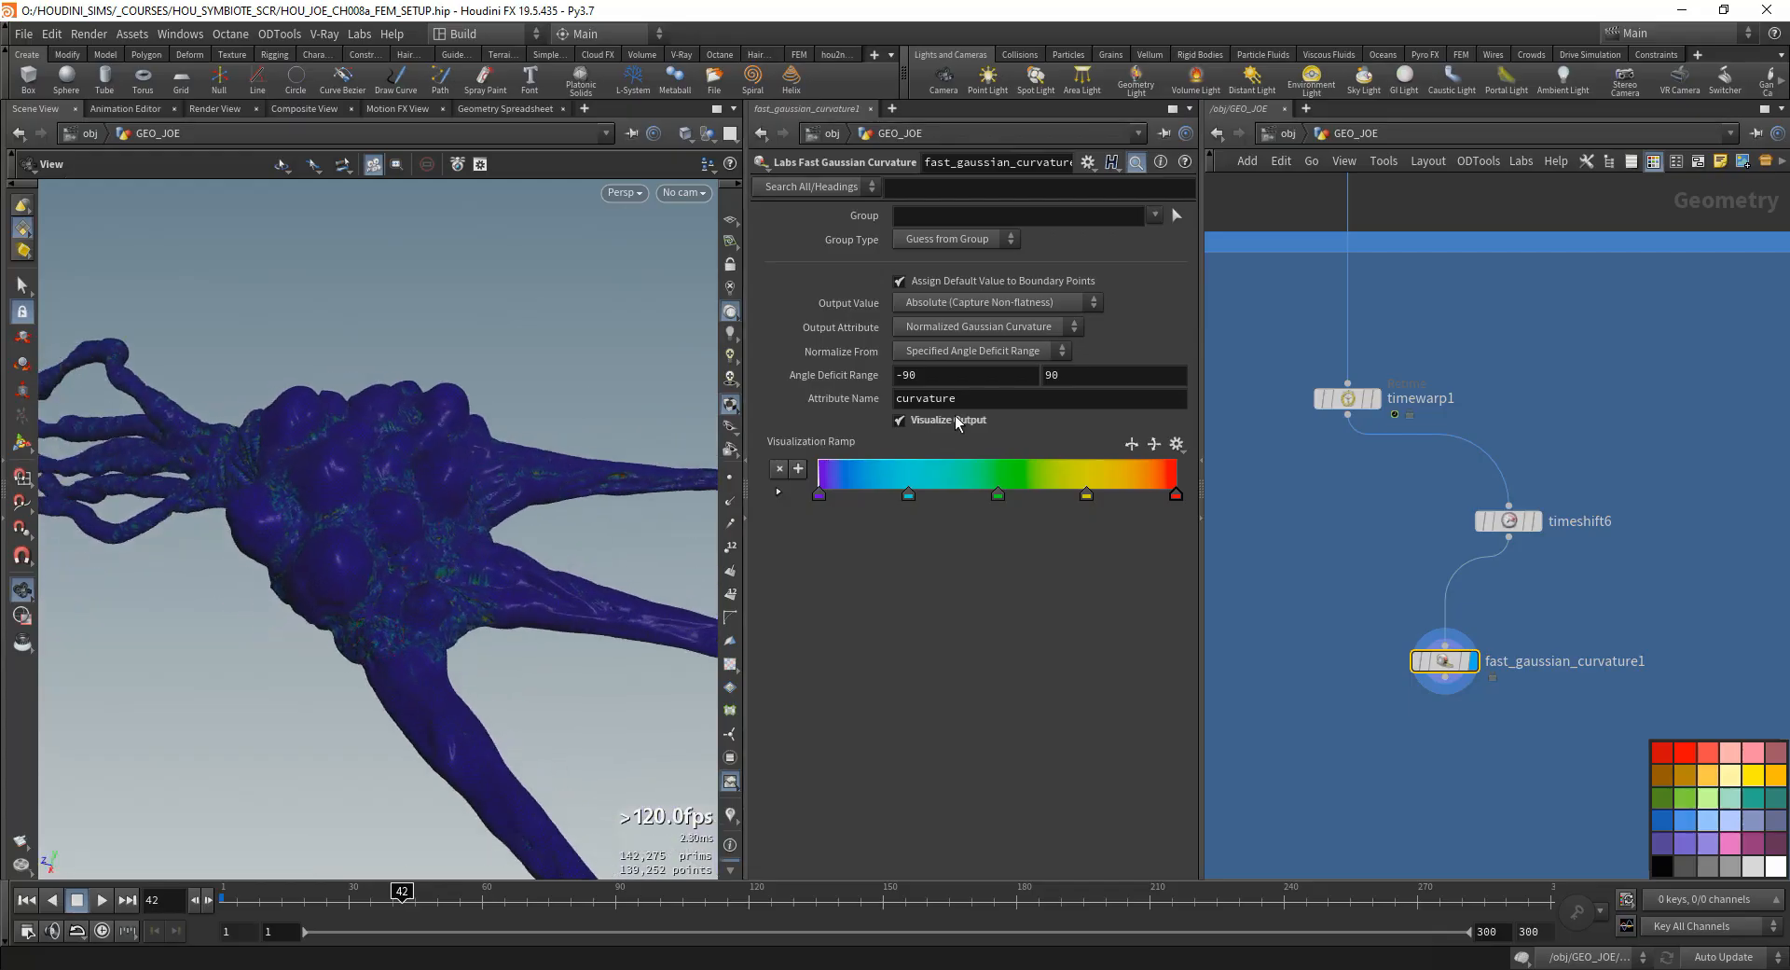
double_click(933, 375)
text(-15)
key(Tab)
text(115)
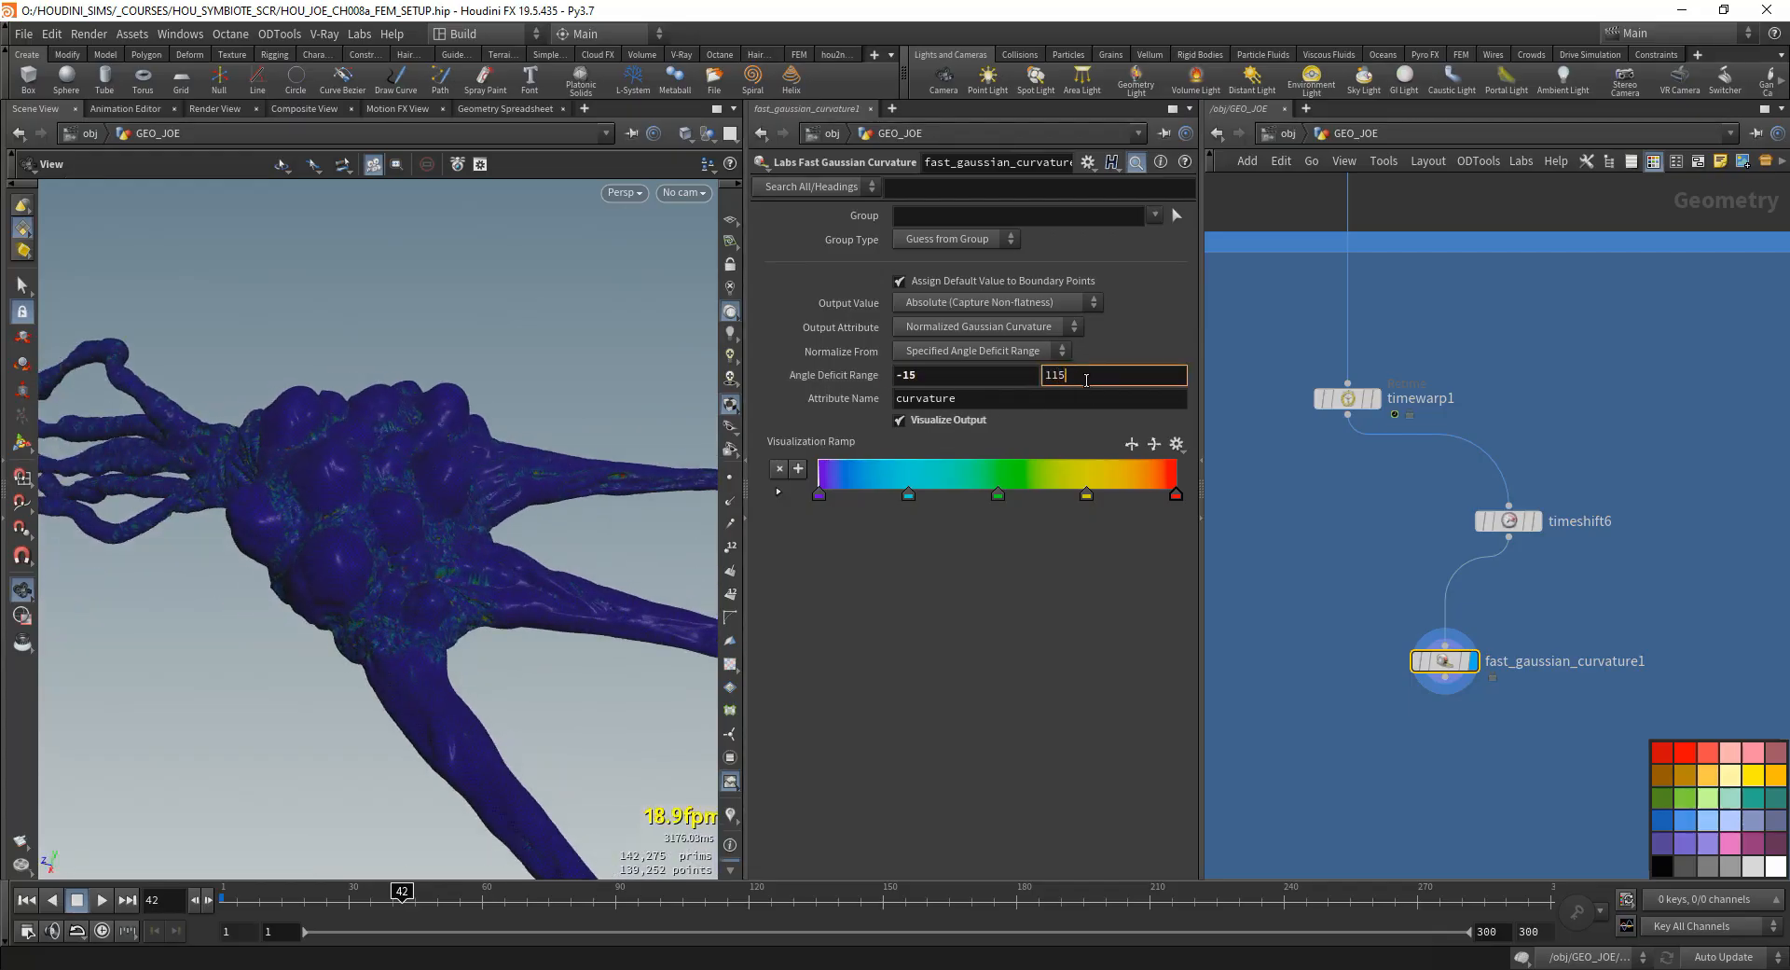
key(Tab)
double_click(1063, 375)
text(5)
key(Tab)
drag(522, 494, 388, 528)
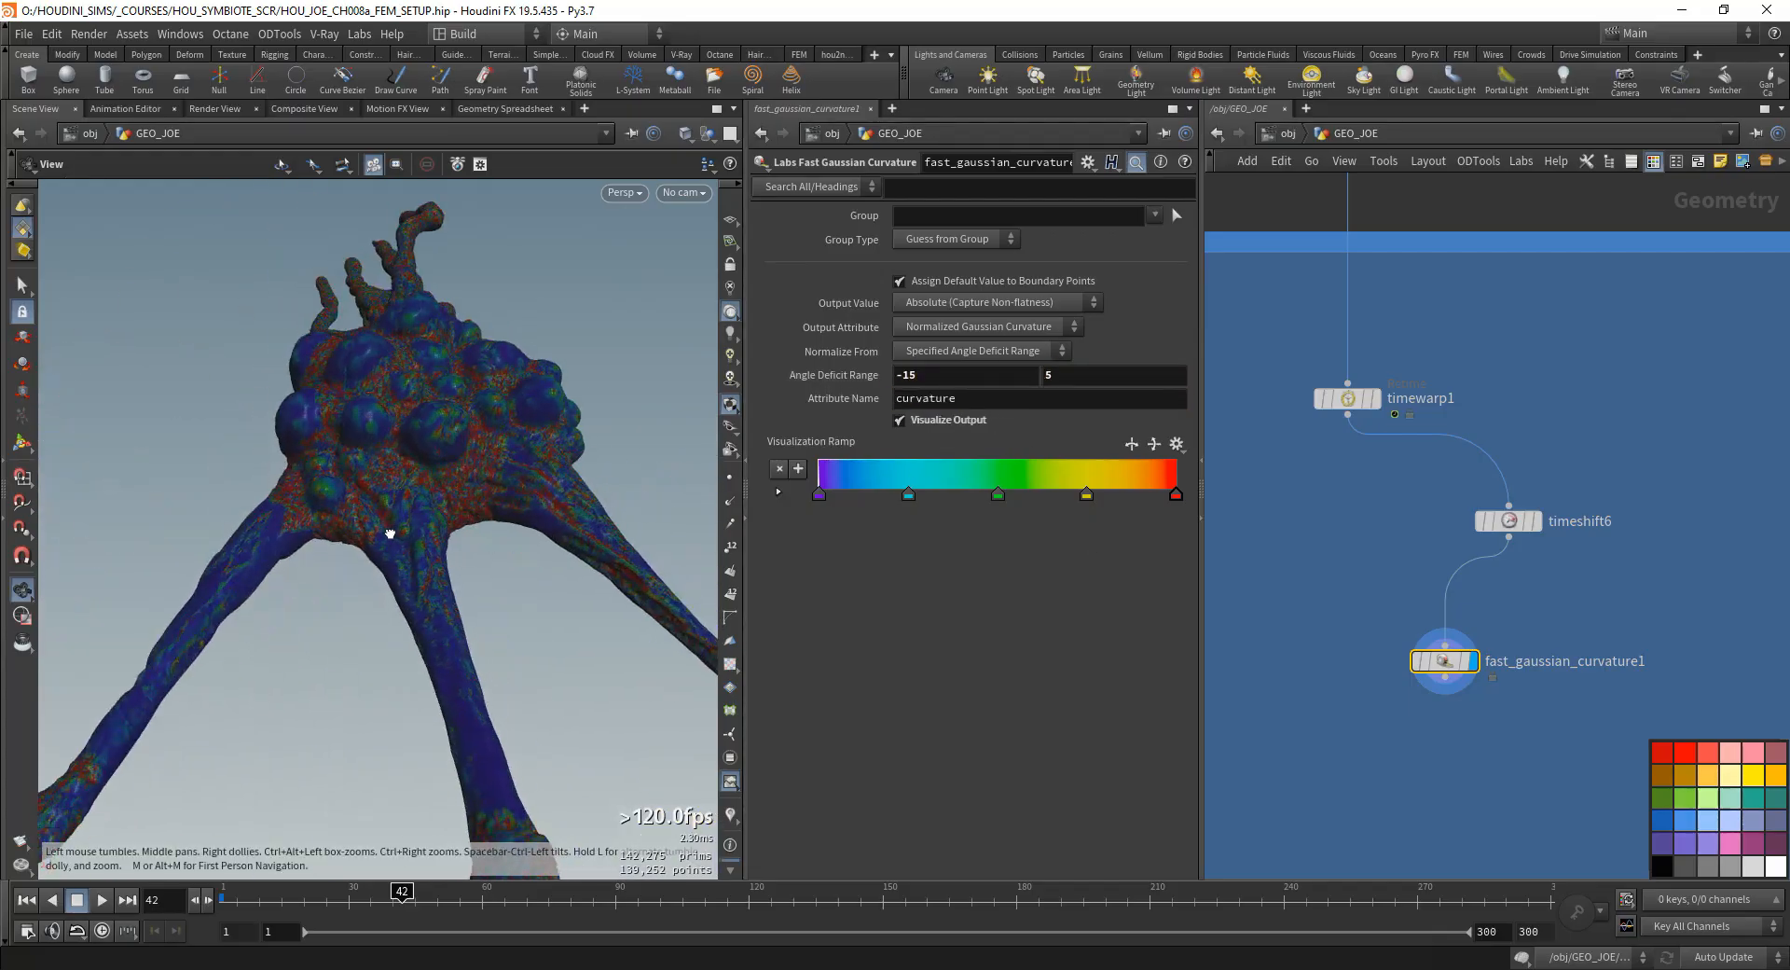
mouse_move(420, 487)
right_down()
mouse_move(576, 460)
mouse_move(443, 461)
right_up()
drag(442, 462, 415, 587)
- Add a Labs Measure Curvature node below timewarp1 in the blue network box
key(Tab)
text(labs)
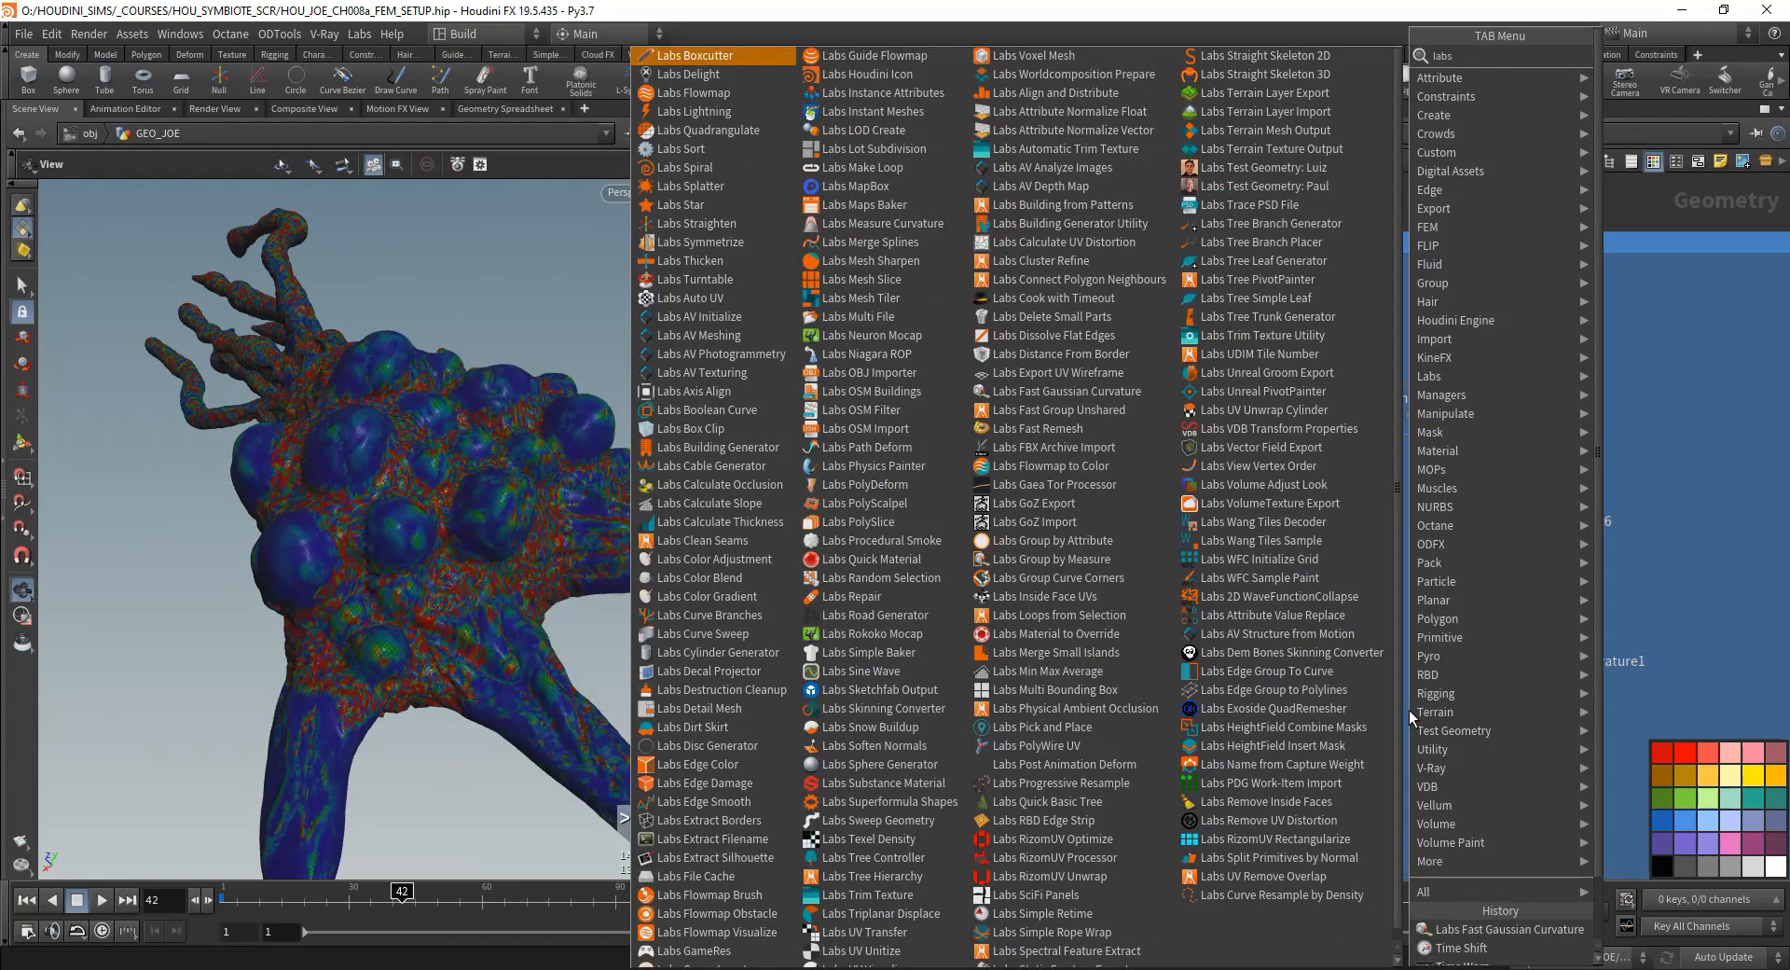
text( curva)
click(1632, 54)
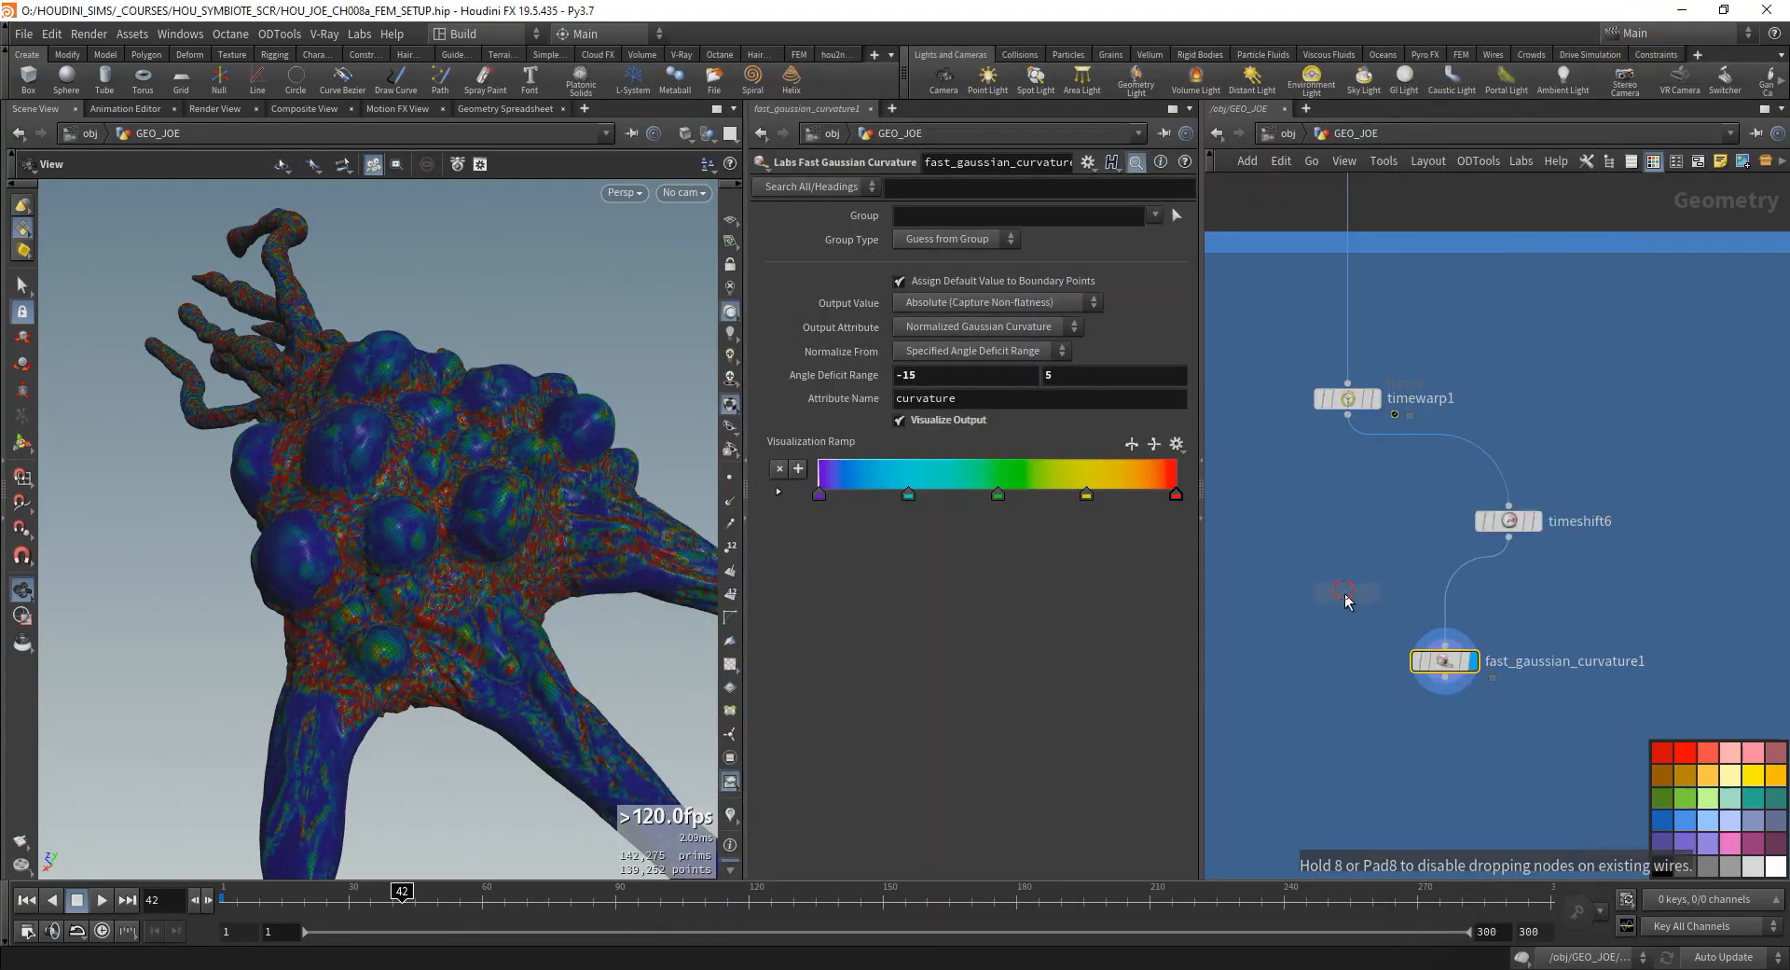
click(1345, 595)
- Delete the Fast Gaussian Curvature node, then wire timeshift6 into measure_curvature1 and display it
click(1444, 660)
key(Delete)
drag(1508, 537, 1348, 578)
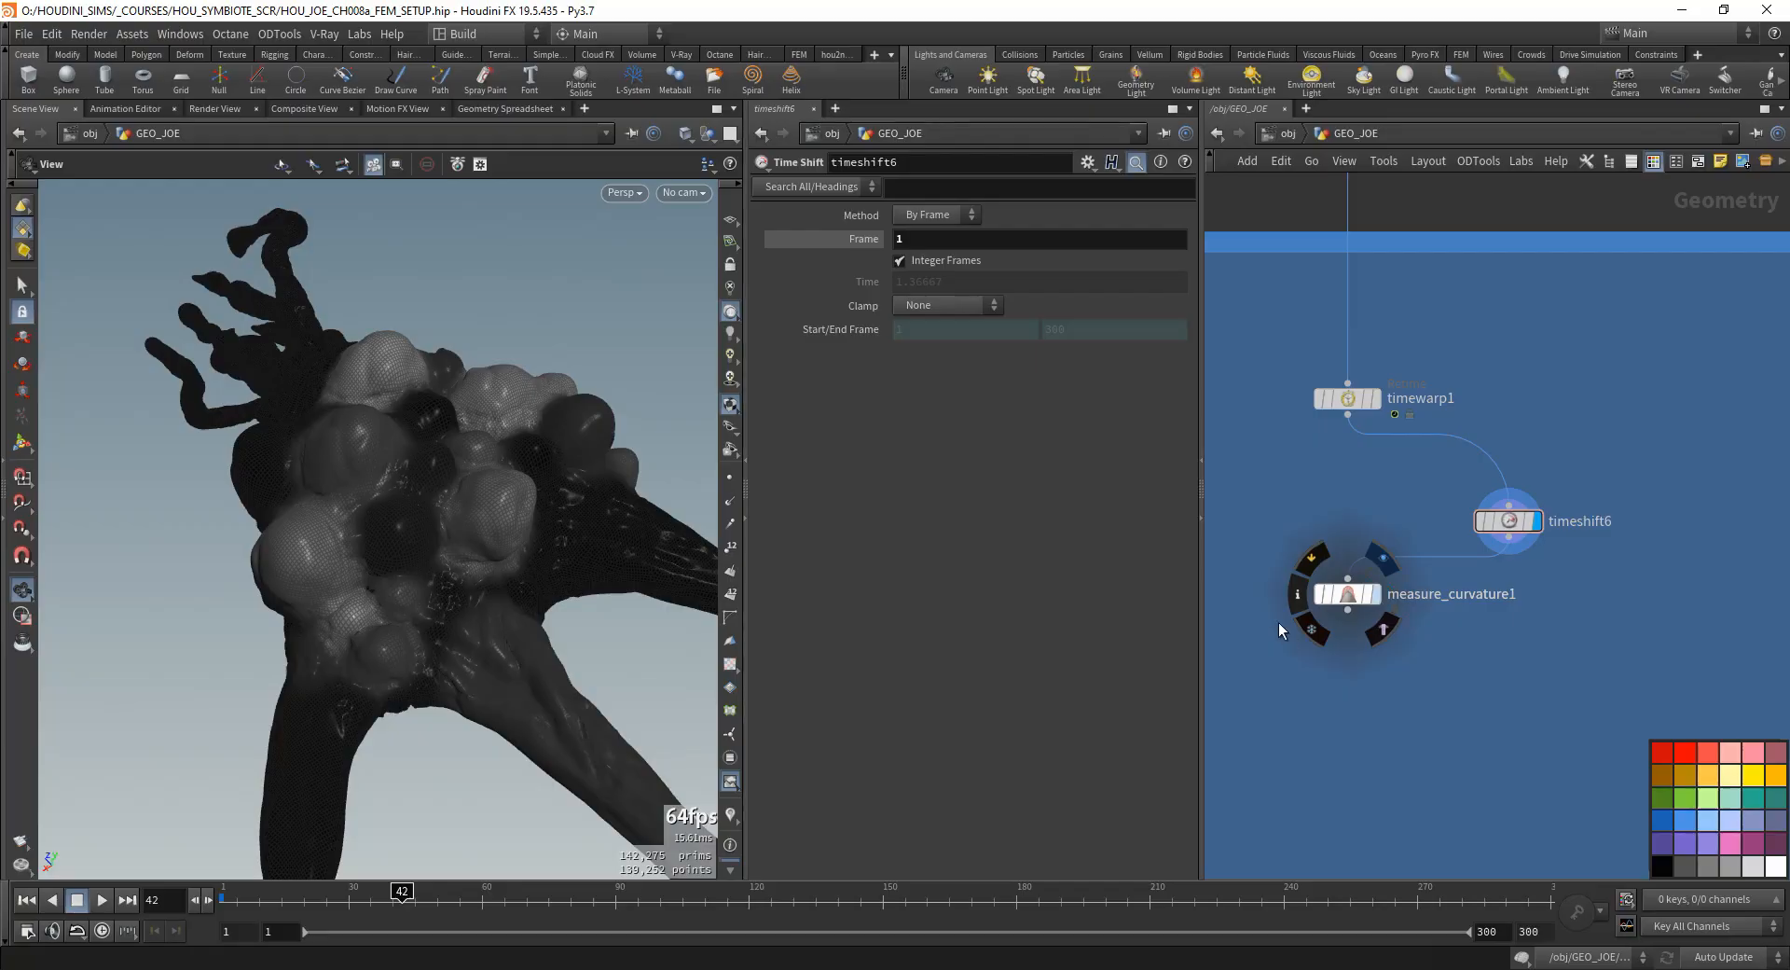
key(r)
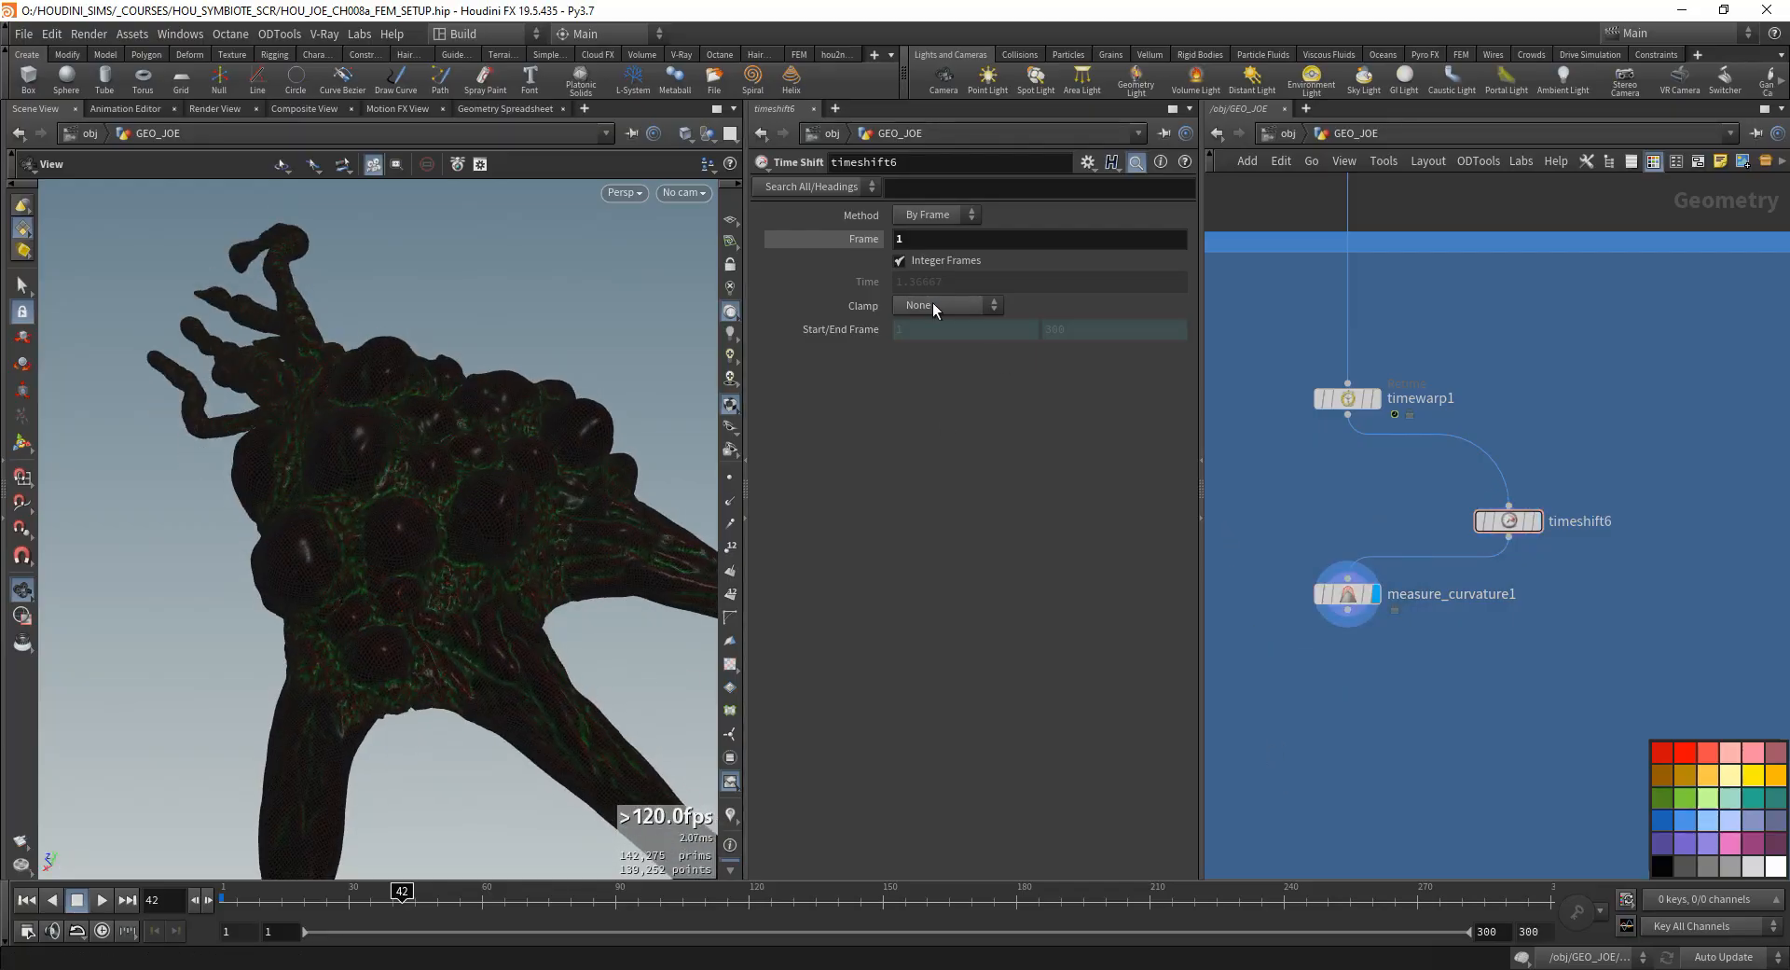
- Try Volume Analysis as the curvature method of measure_curvature1 and check the colours on the mesh
click(1347, 594)
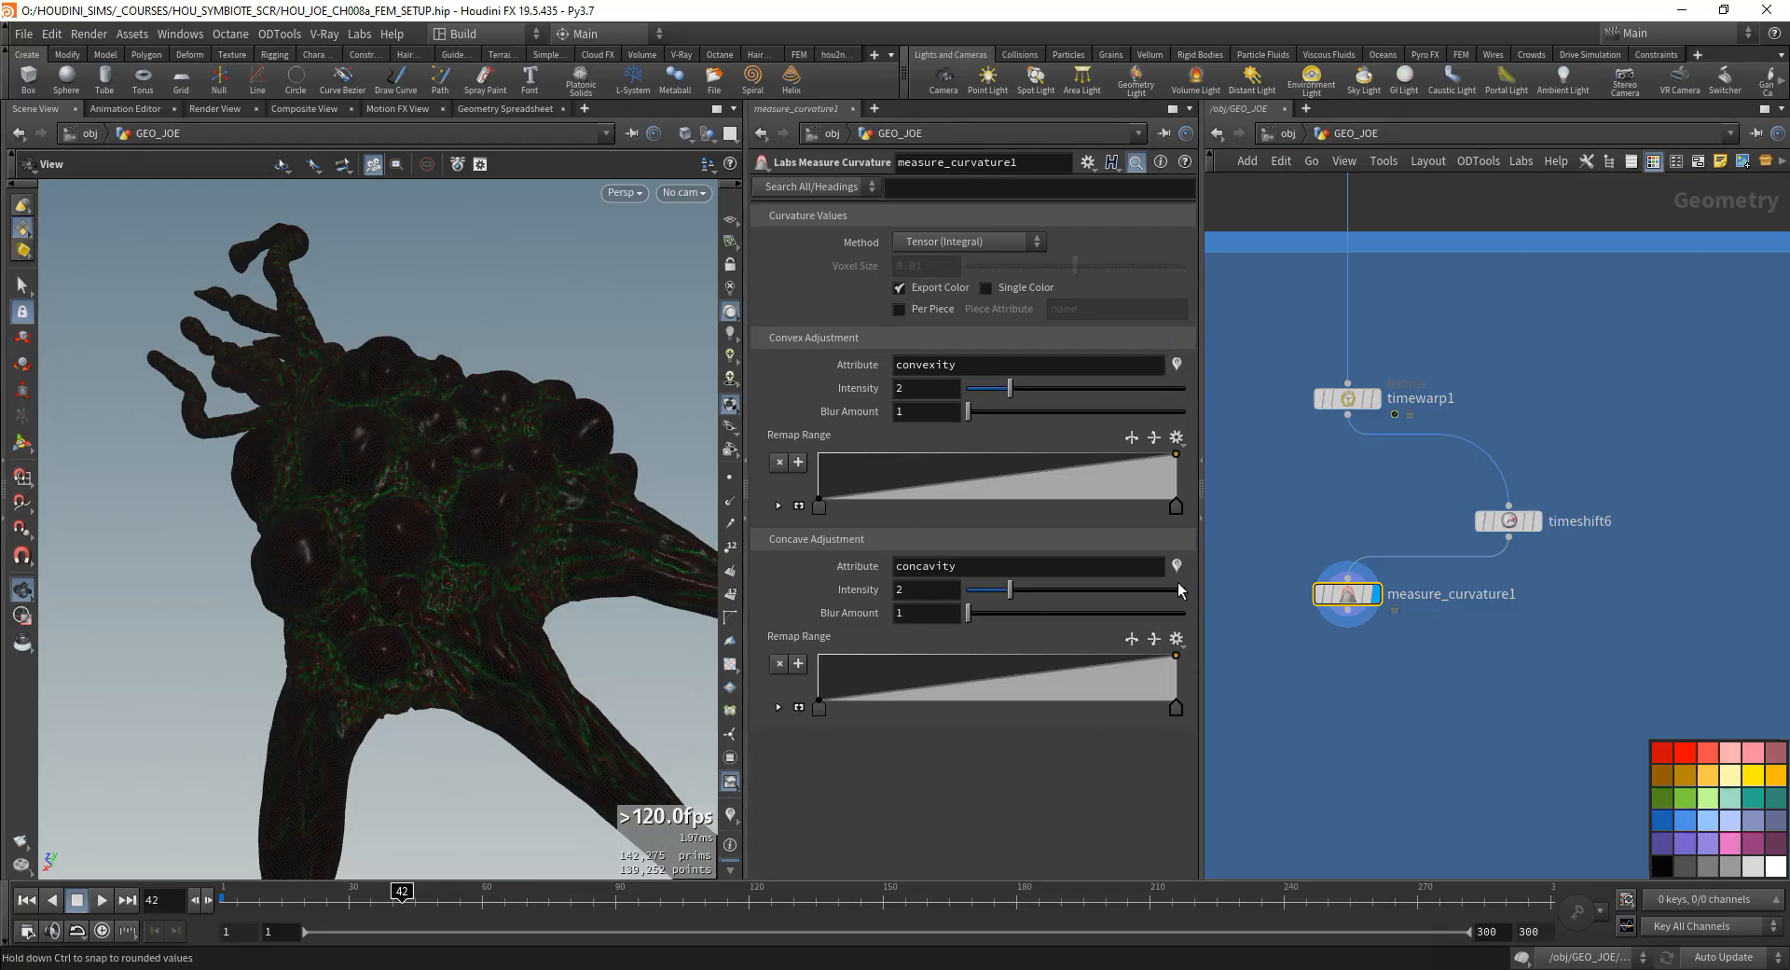
drag(248, 531, 372, 598)
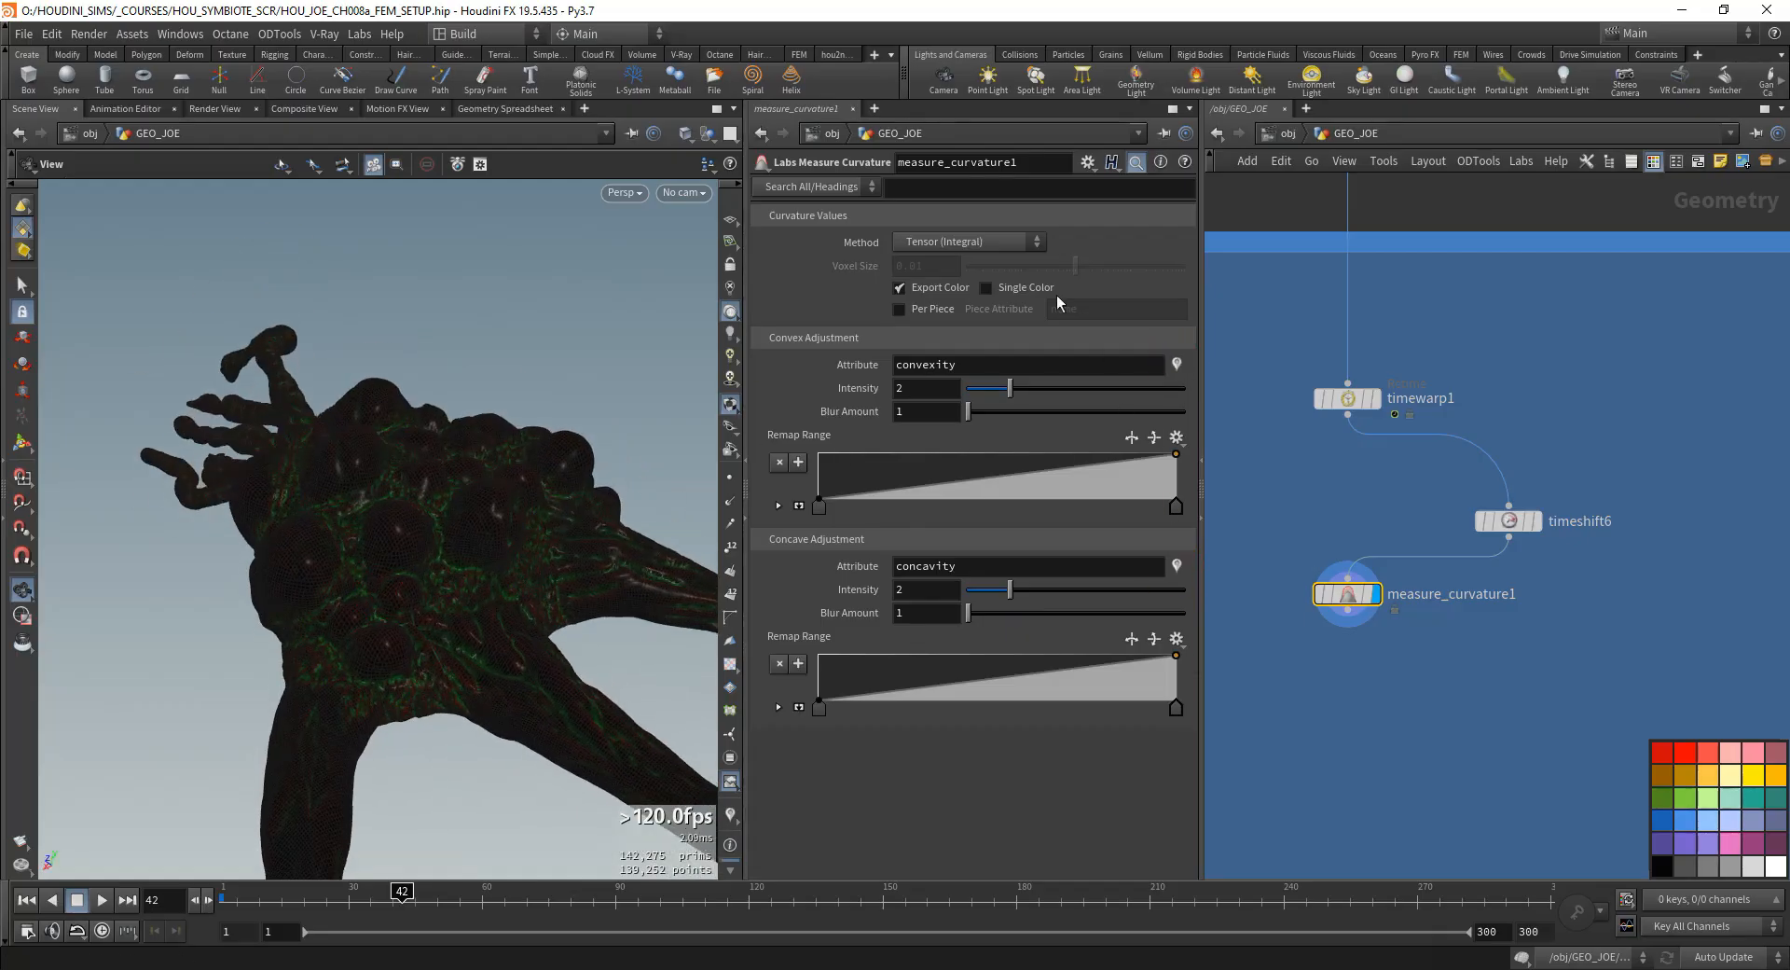
click(1016, 291)
click(944, 244)
click(935, 279)
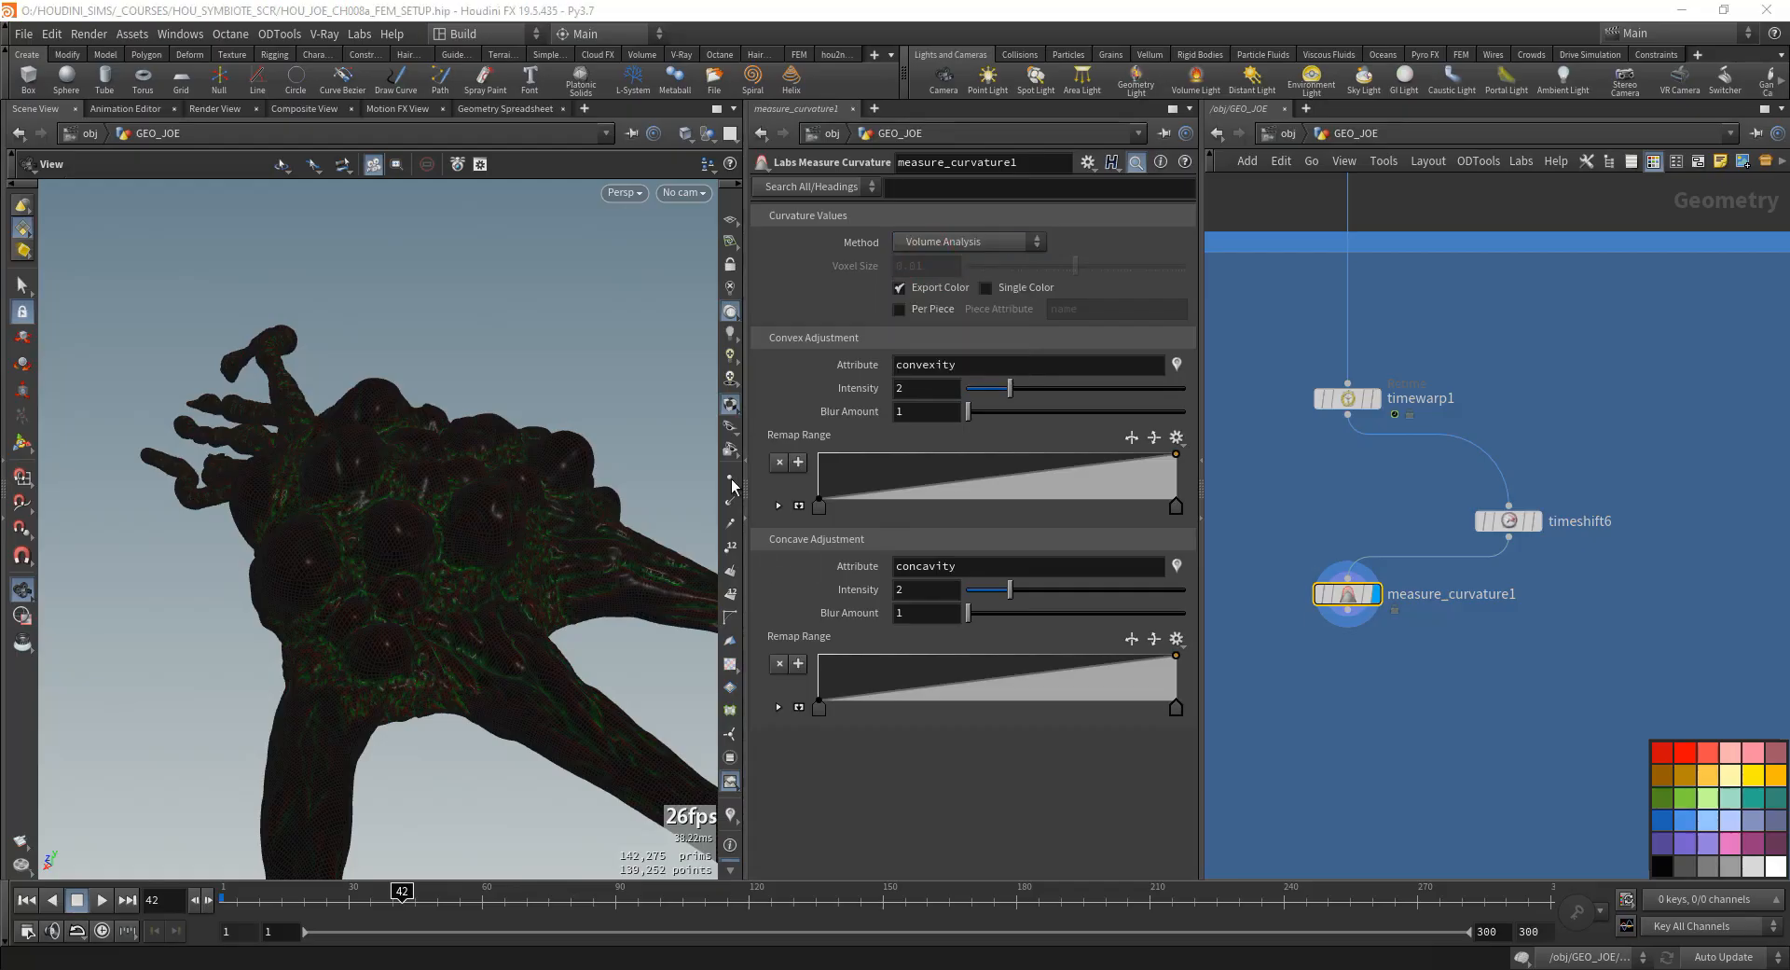
drag(522, 485, 588, 519)
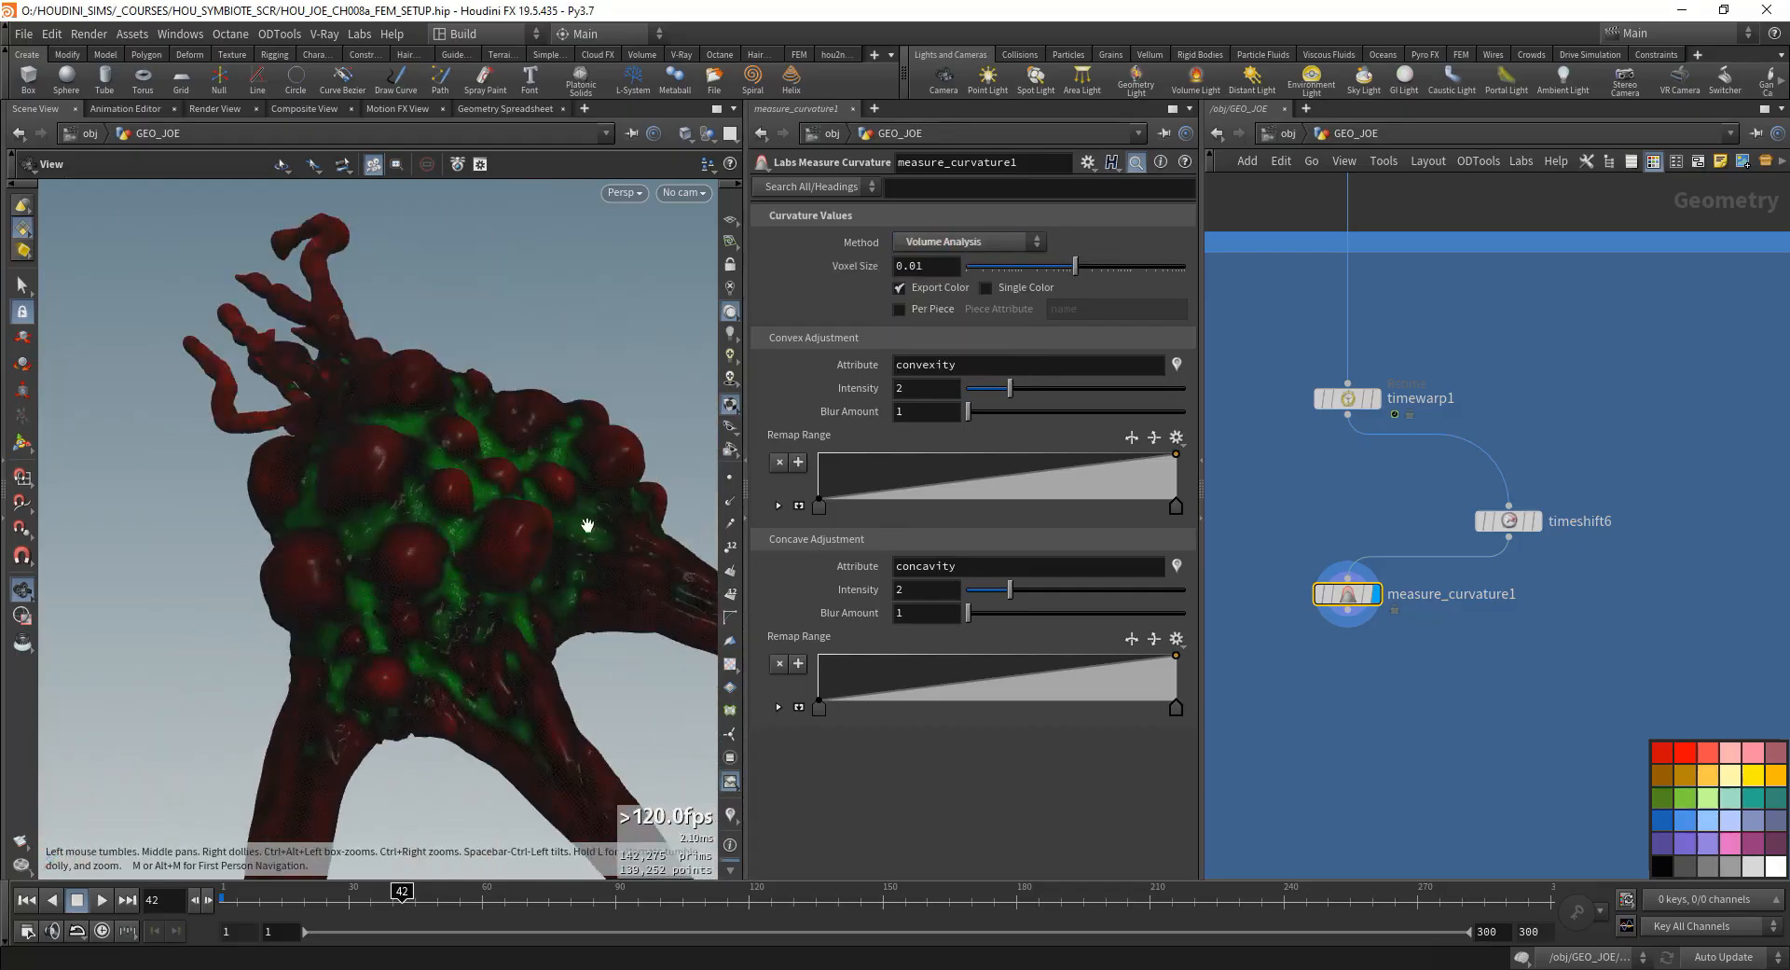
- Set measure_curvature1's method to Shape Operator after trying Tensor (Euler), and move the node aside from timeshift6
click(970, 245)
click(948, 323)
click(948, 243)
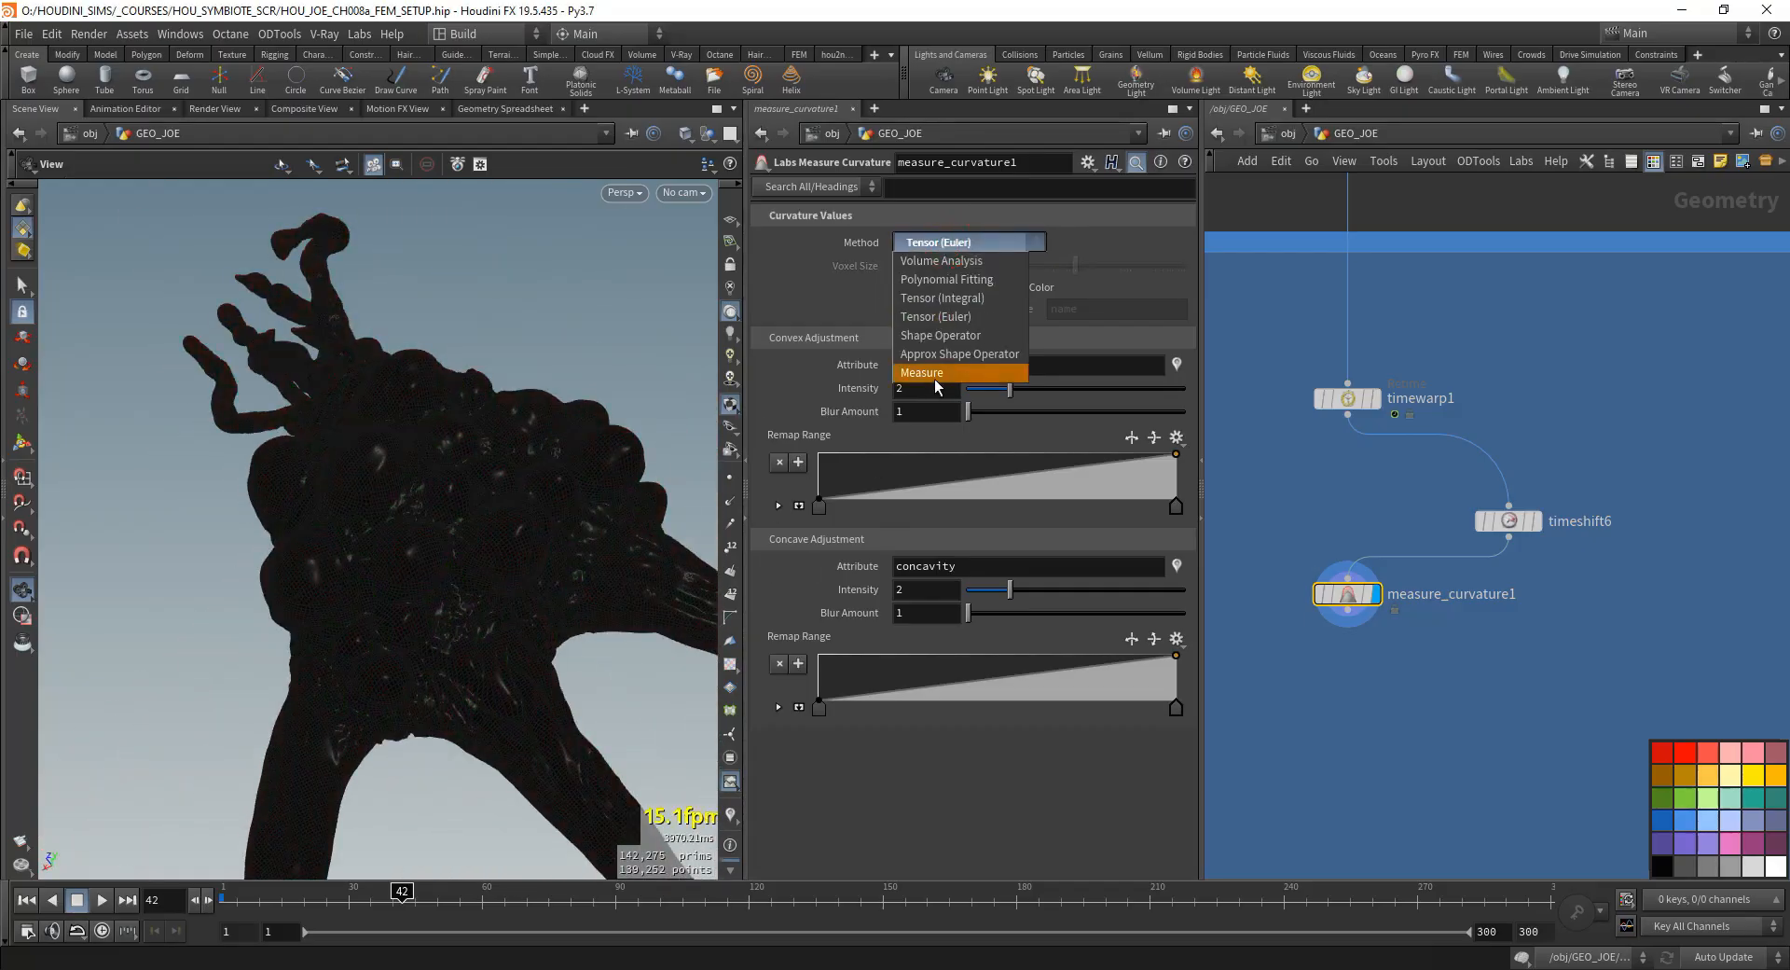
click(960, 338)
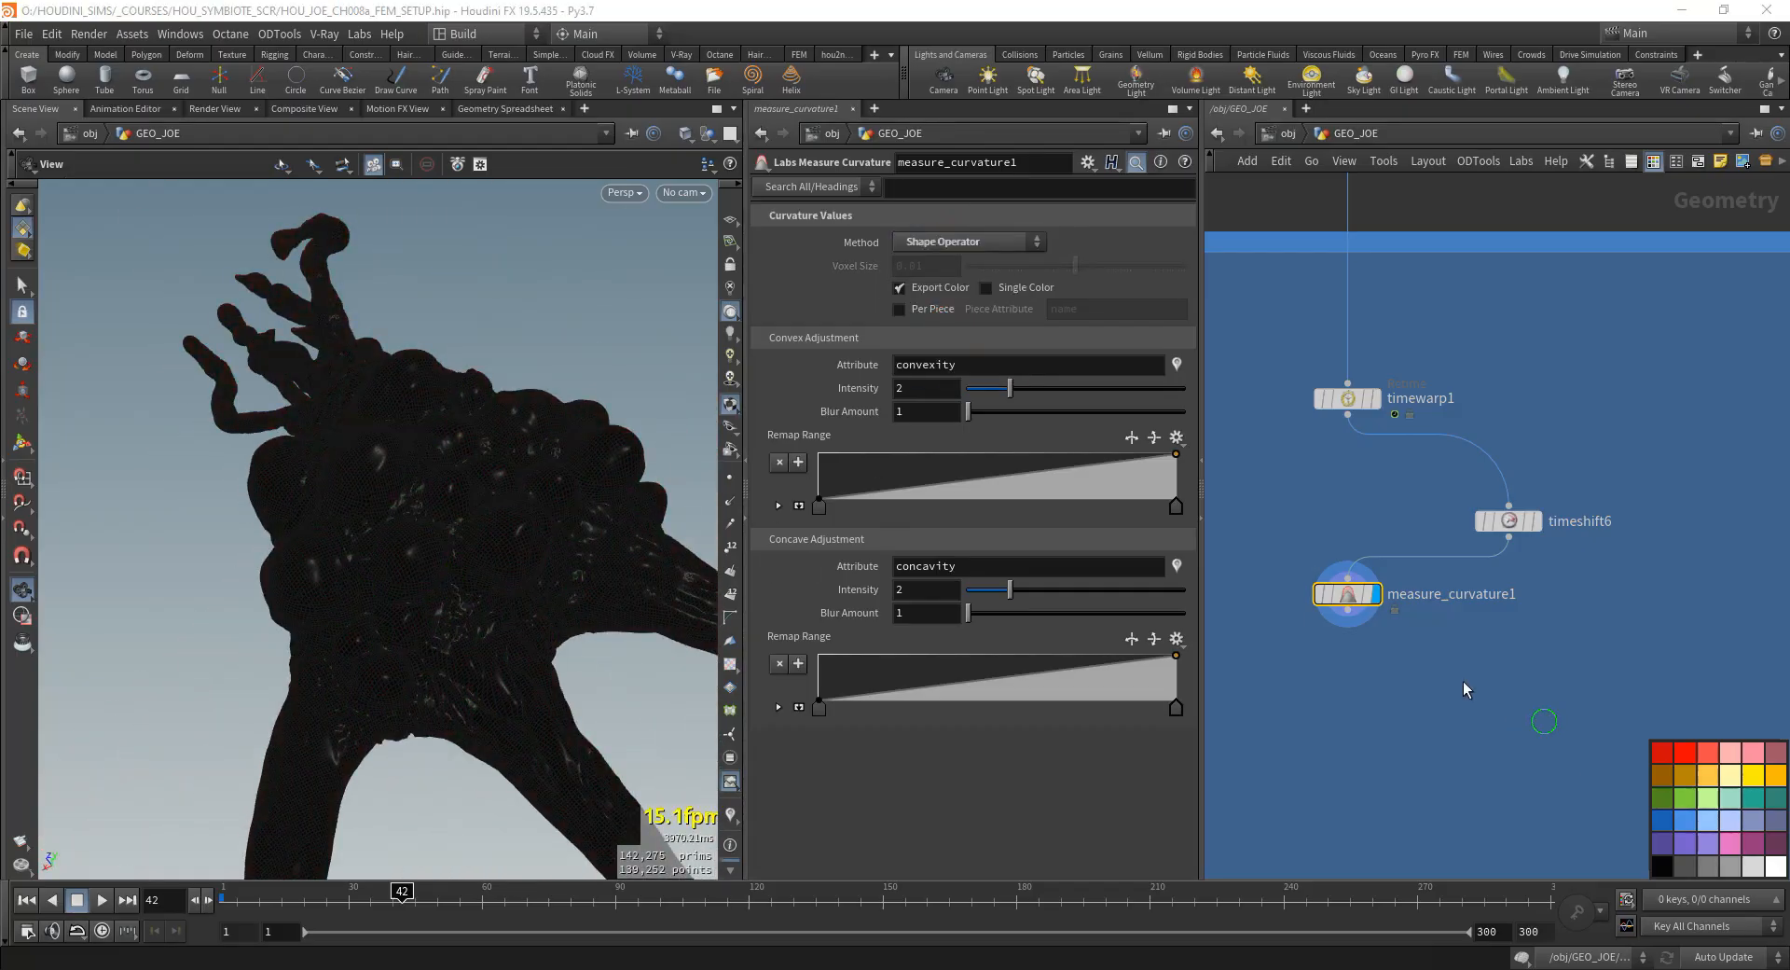
middle_drag(1462, 681, 1519, 695)
drag(1324, 571, 1719, 586)
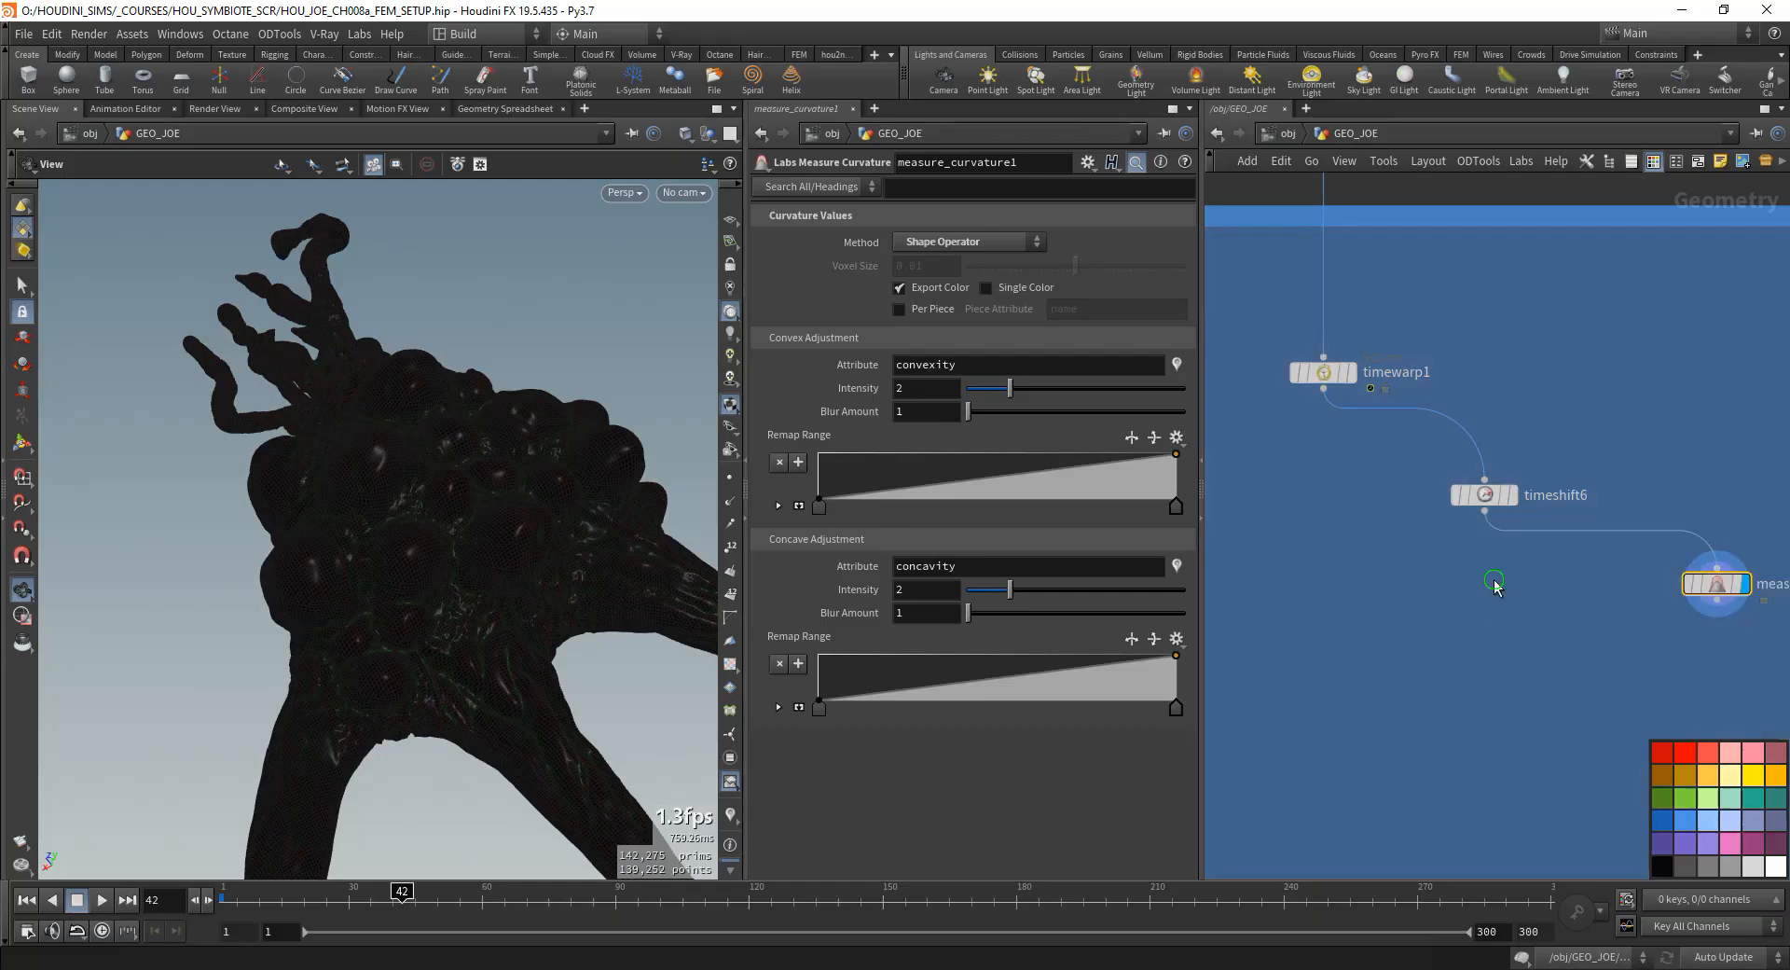
- Add a VDB from Polygons node below timeshift6, wire it from timeshift6 and display it
middle_drag(1498, 584, 1606, 604)
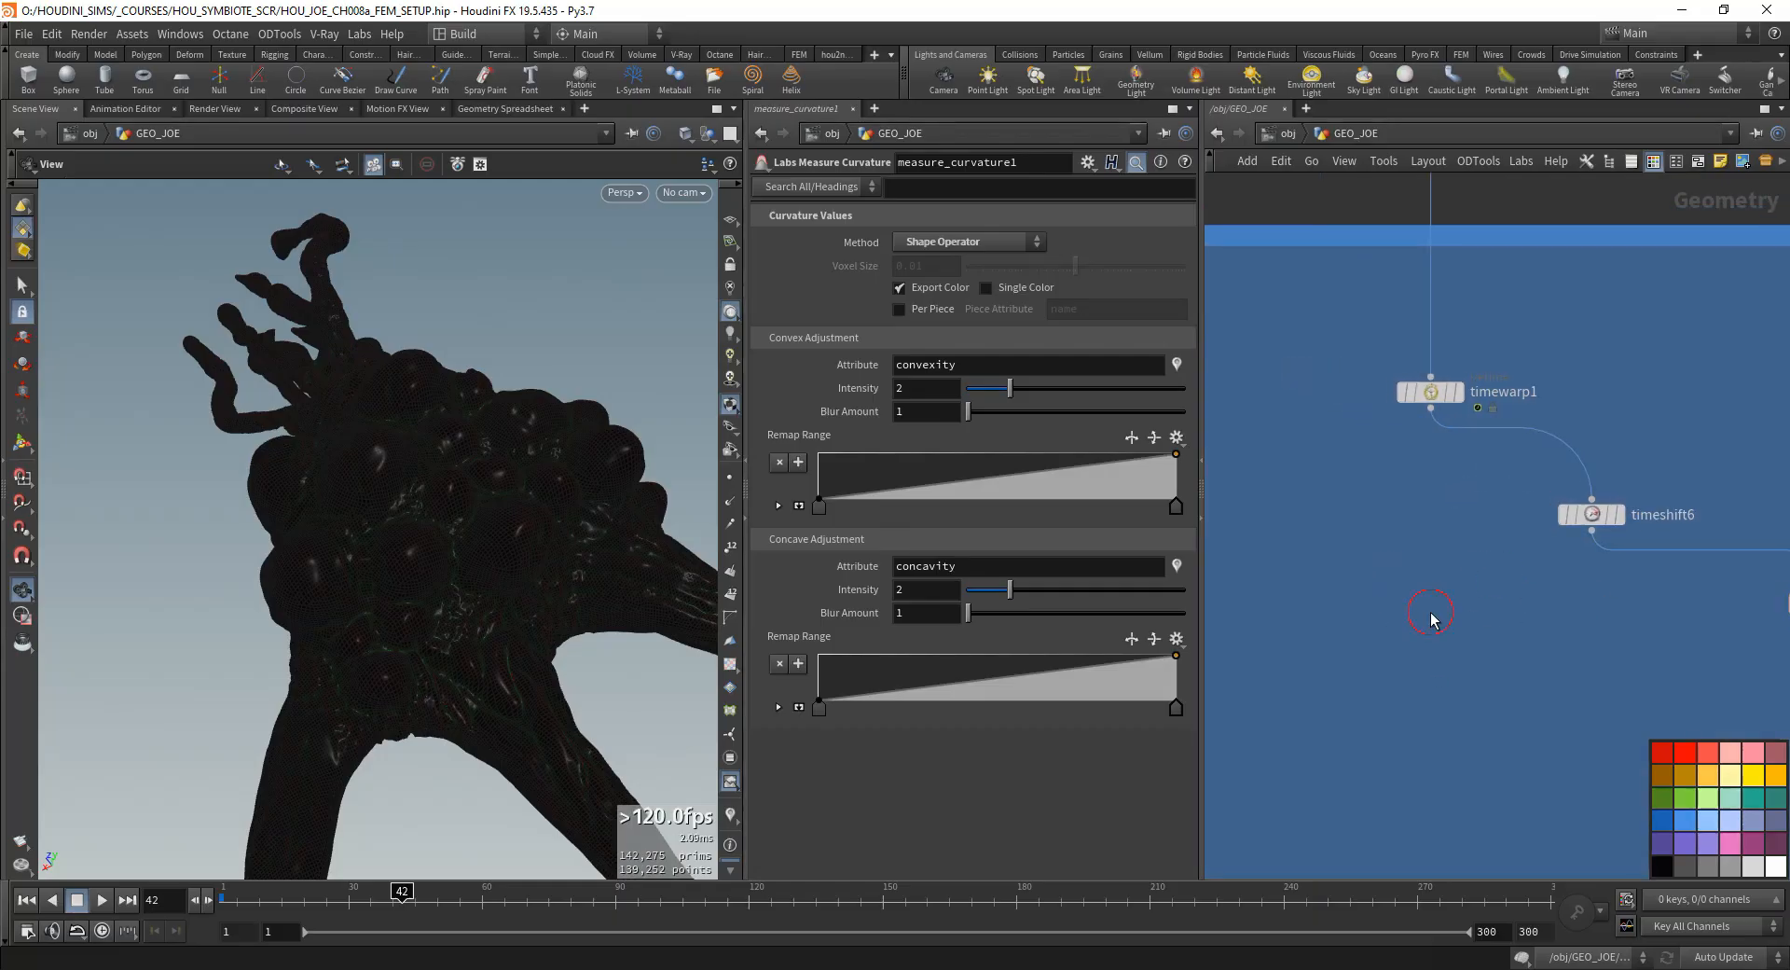
key(Tab)
text(v)
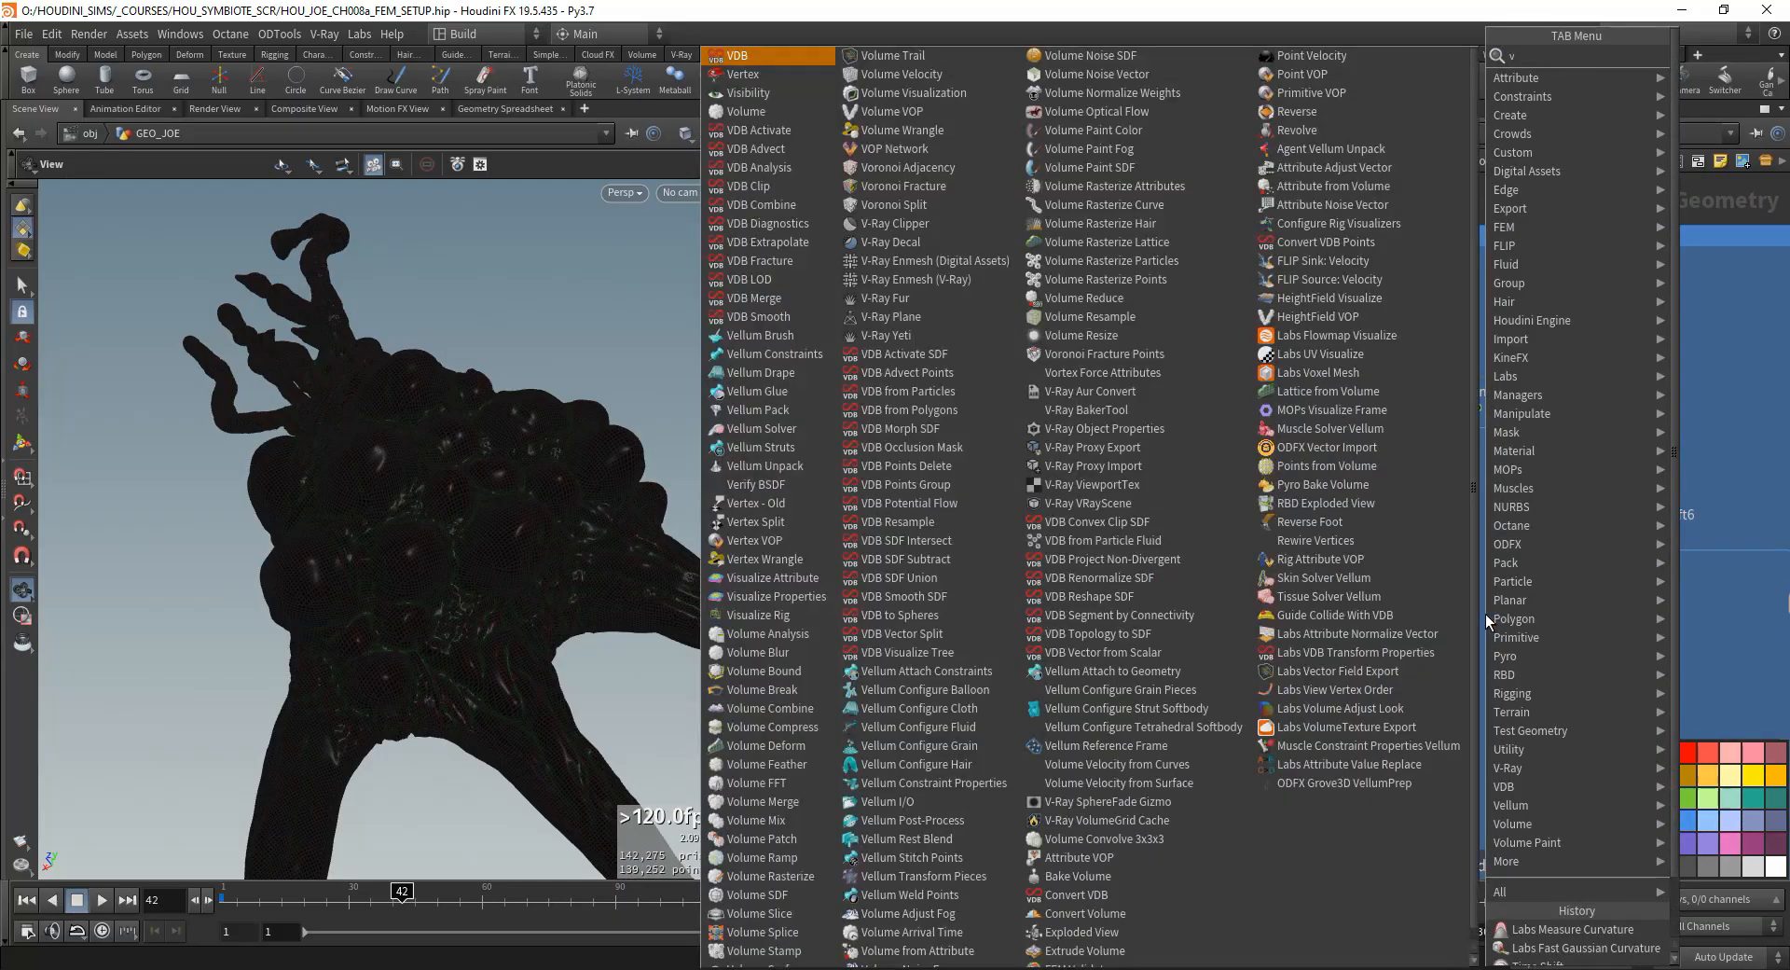
text(dbfrompo)
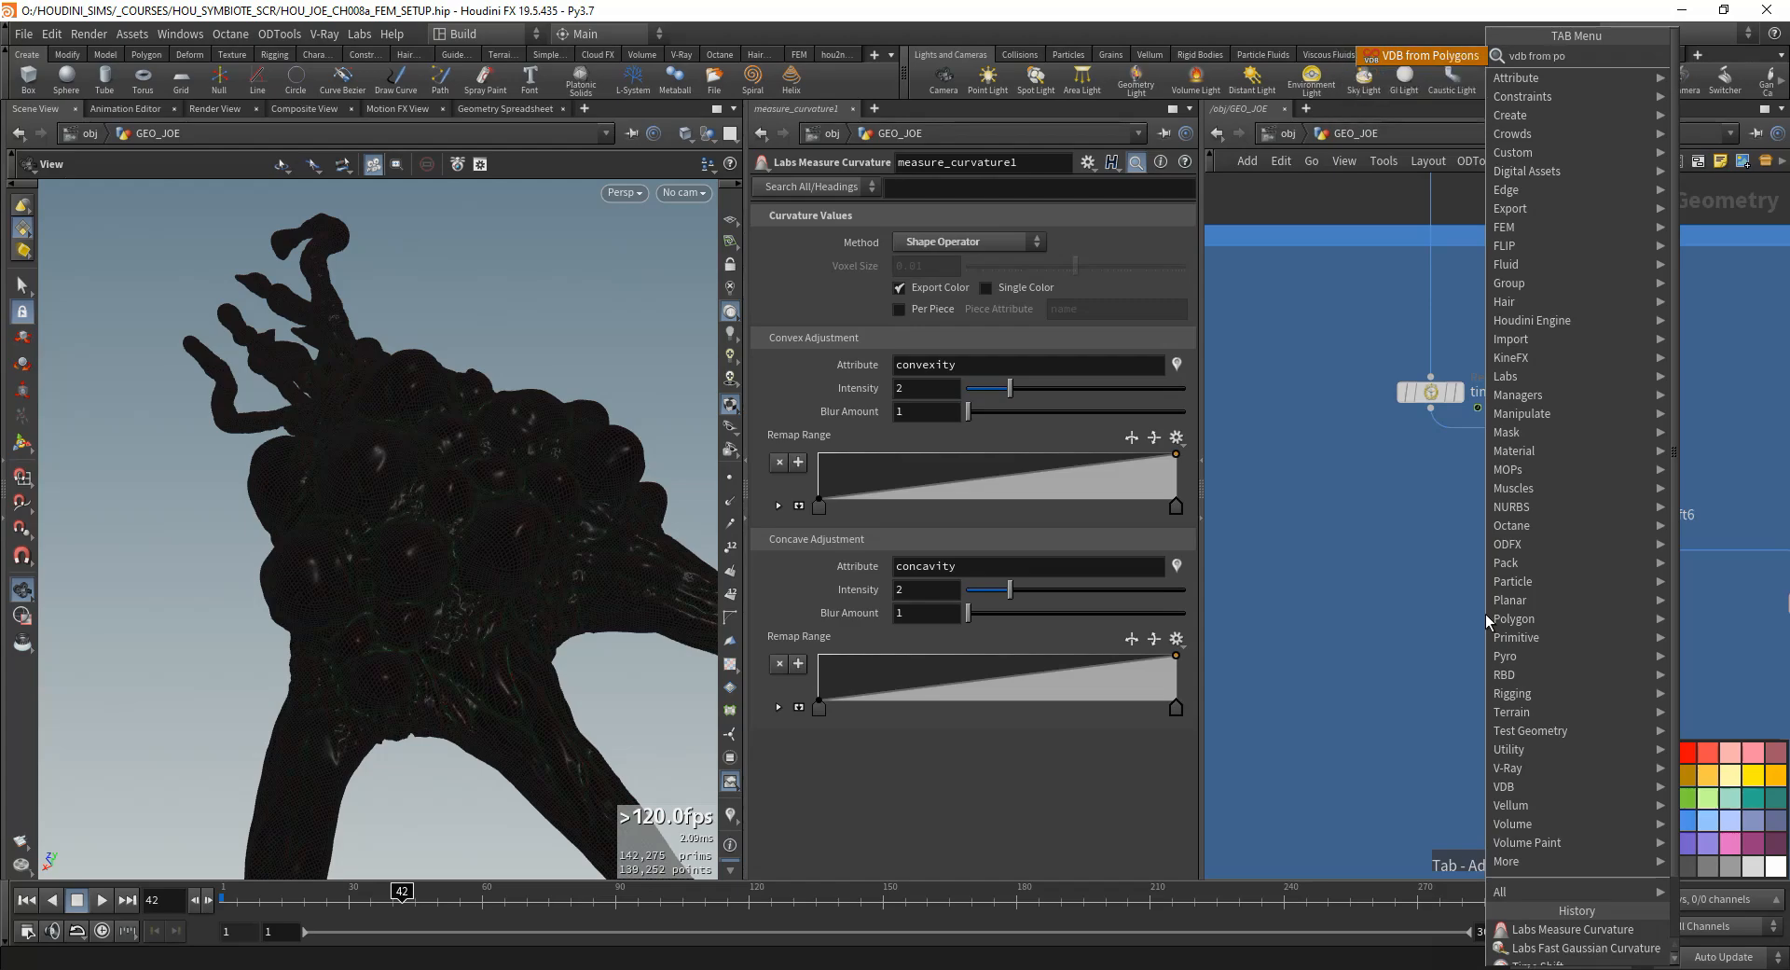
key(Return)
click(1474, 661)
click(1591, 531)
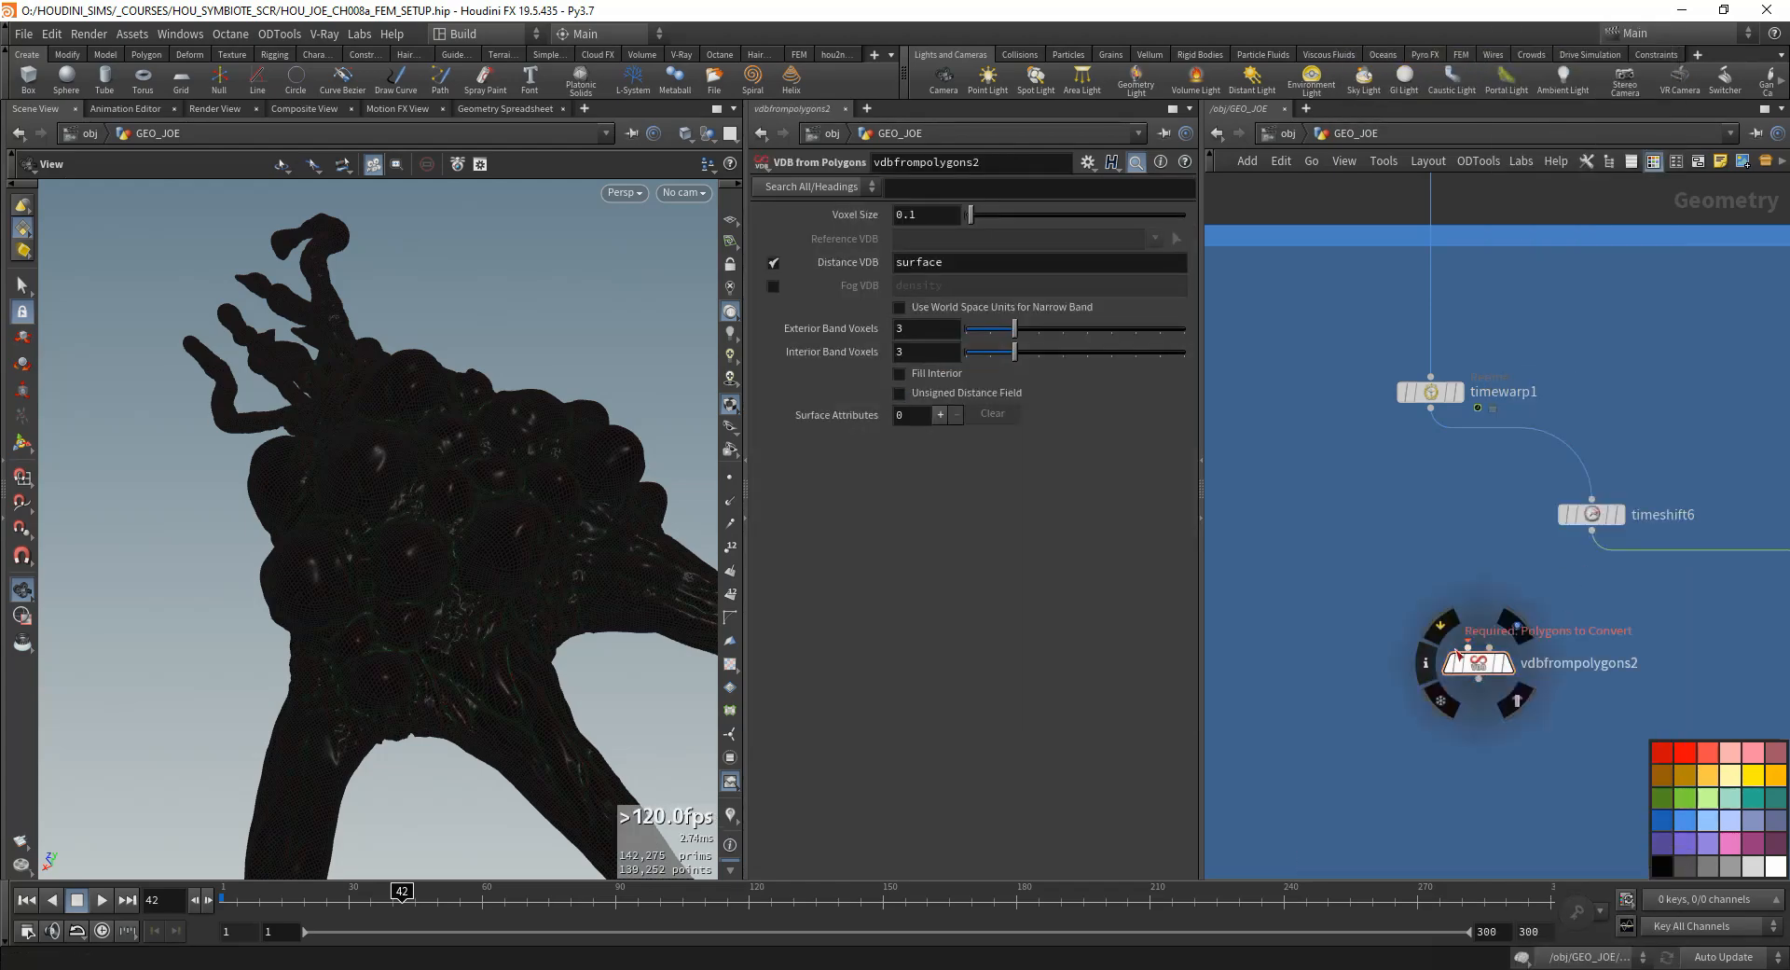
click(1468, 647)
click(1508, 664)
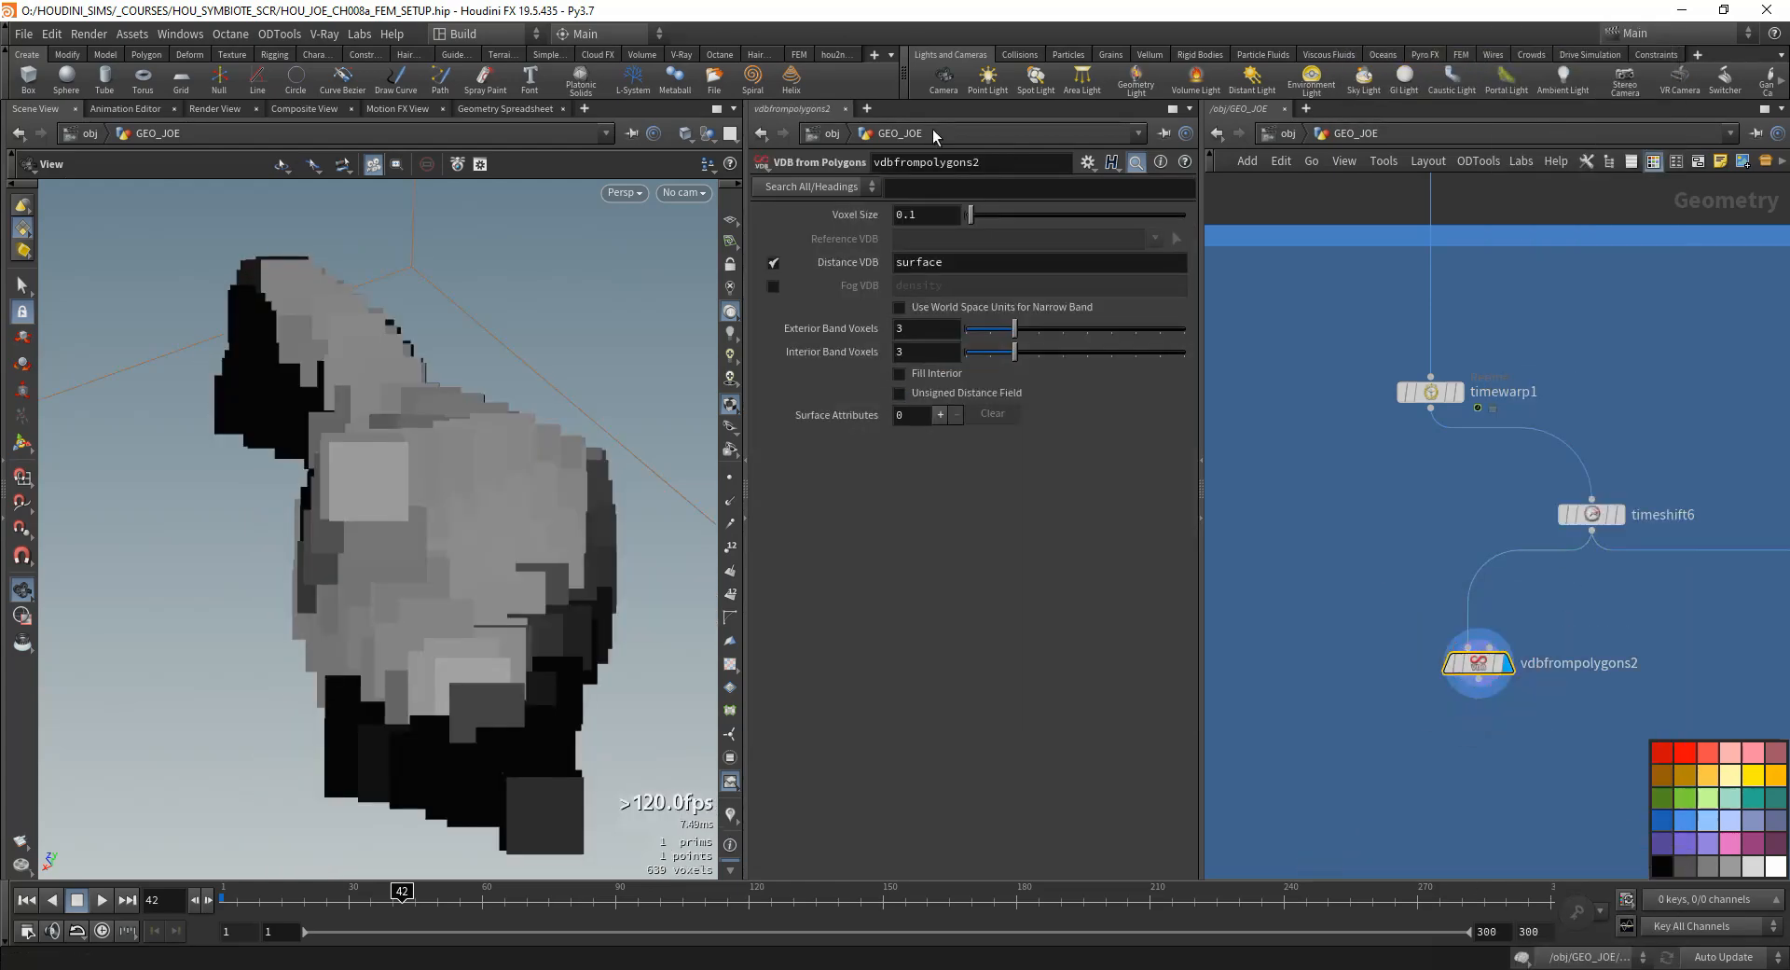
- Try a voxel size of 0.001 on vdbfrompolygons2
double_click(906, 214)
text(0.001)
key(Return)
click(391, 659)
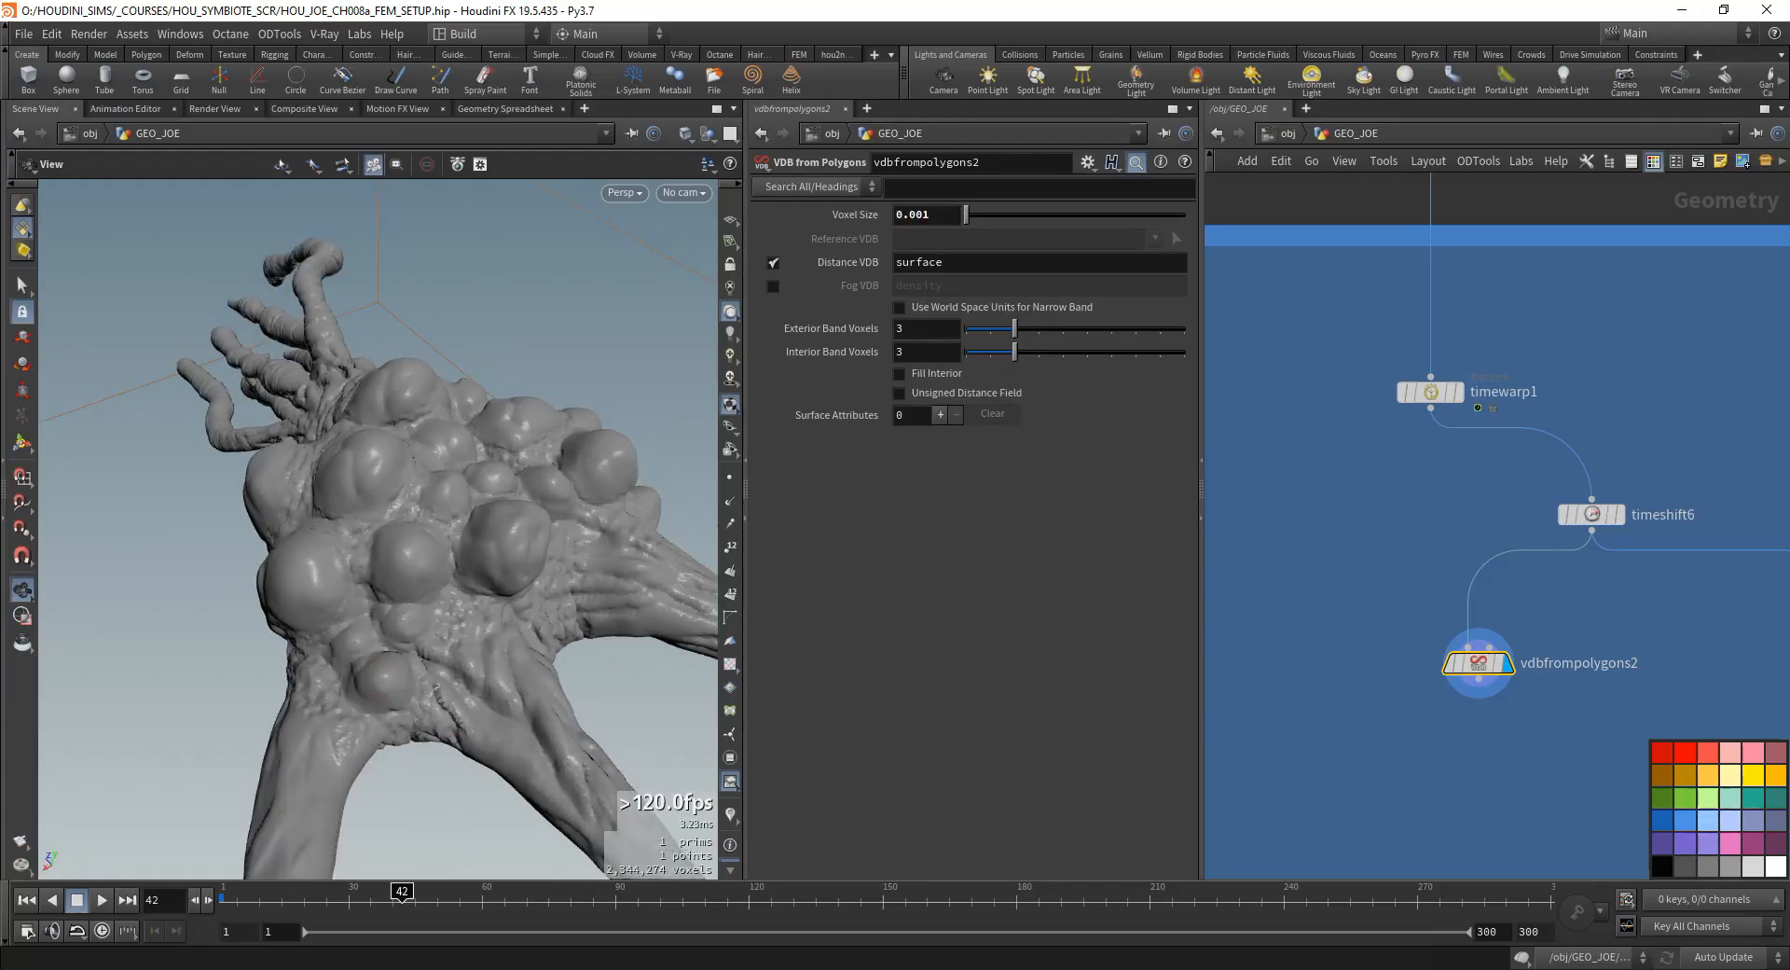
- Set the voxel size of vdbfrompolygons2 to 0.002 and check the surface of the body
double_click(909, 215)
text(0.002)
key(Tab)
drag(418, 484, 871, 634)
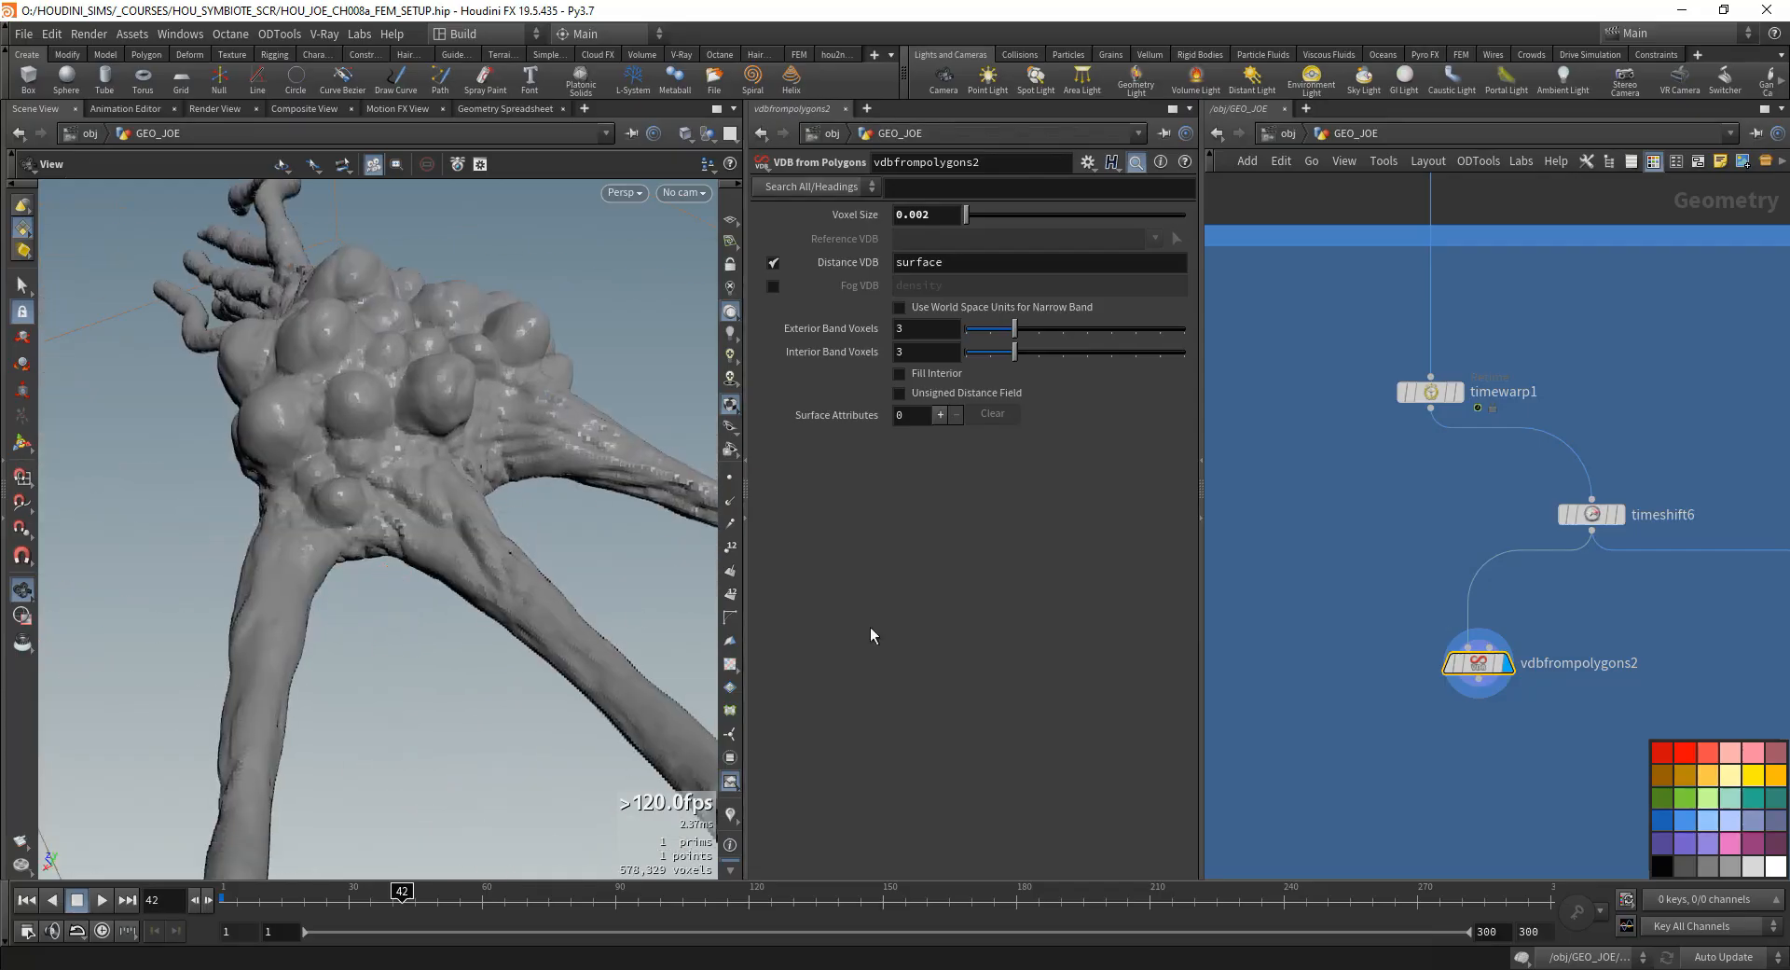
- Add a VDB Analysis node wired from vdbfrompolygons2, display it and move both nodes closer to timeshift6
key(Tab)
text(vdd)
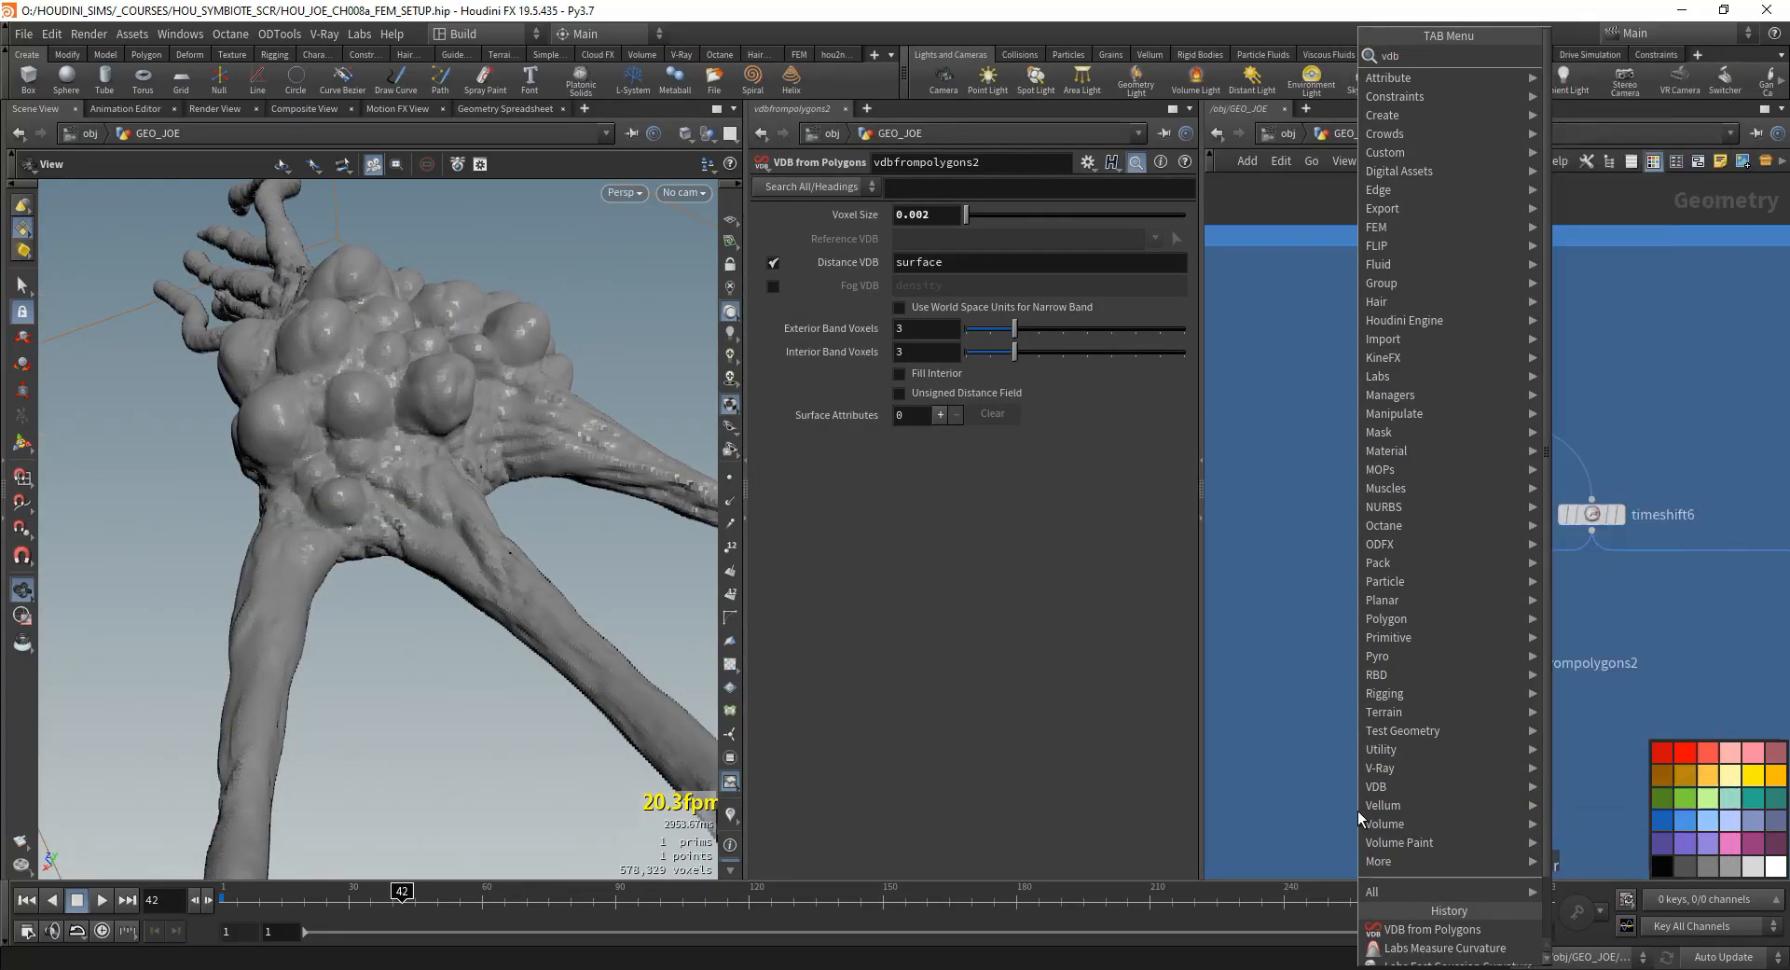
key(Return)
click(1540, 766)
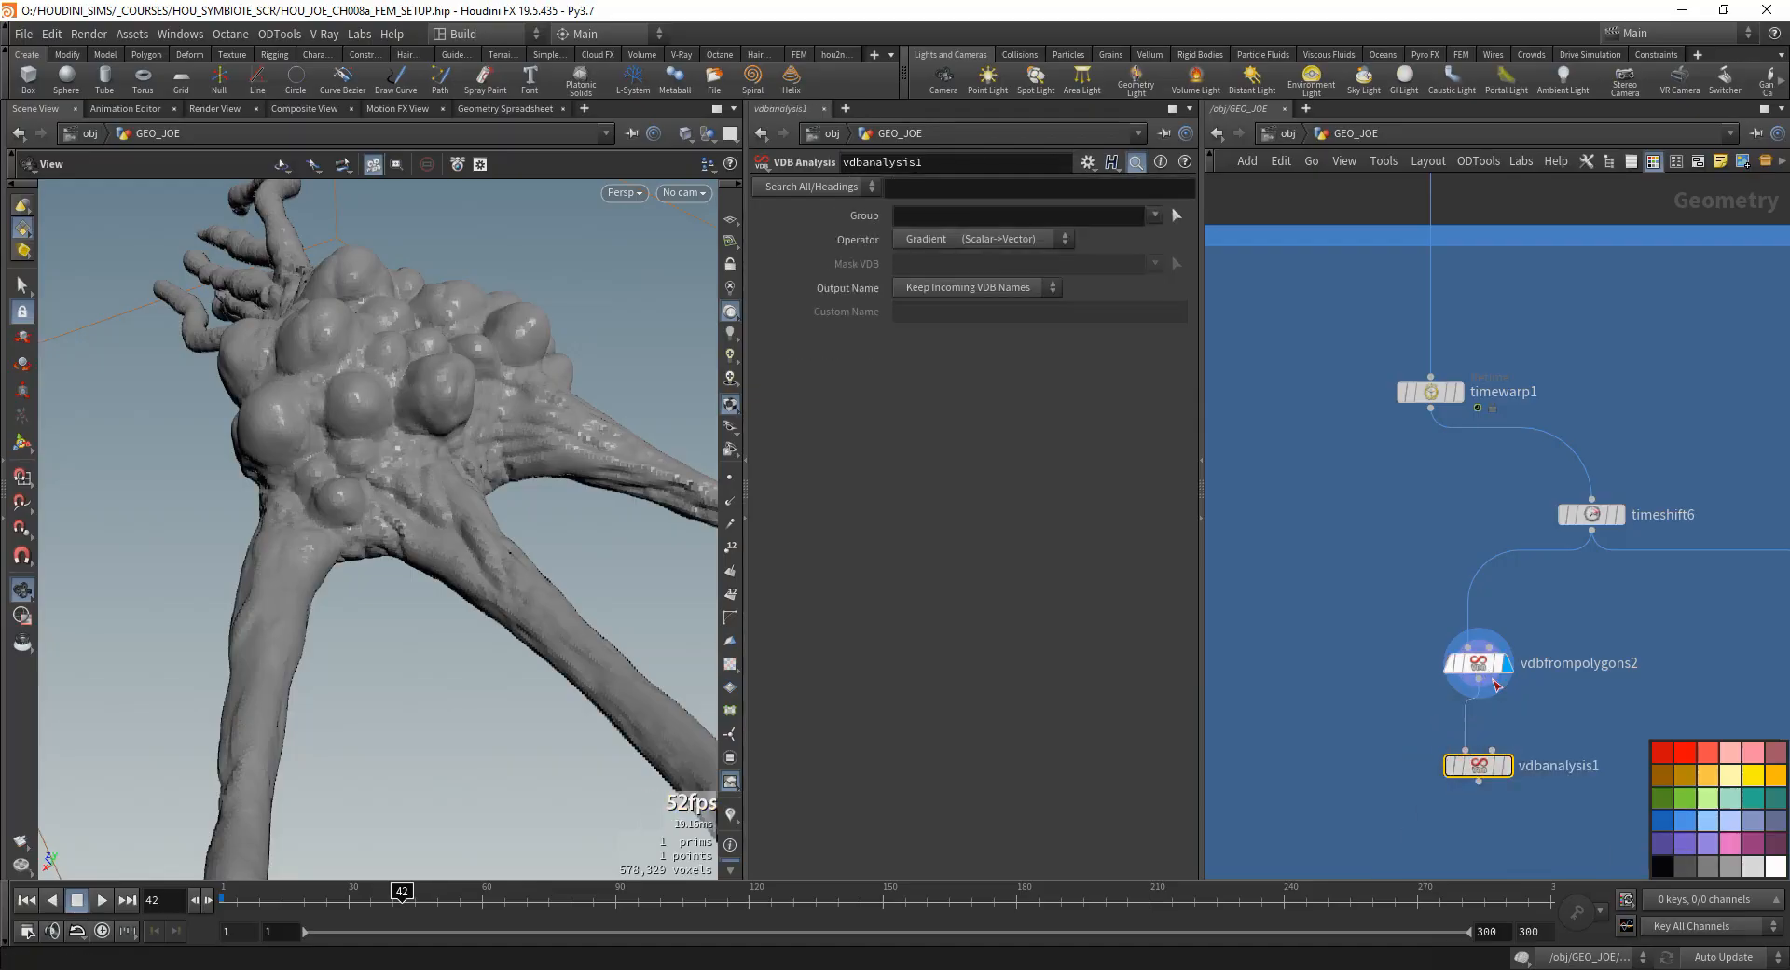
drag(1321, 548, 1575, 870)
mouse_move(1470, 652)
mouse_down()
mouse_move(1461, 573)
mouse_move(1479, 671)
mouse_up()
click(1527, 625)
drag(1467, 585, 1443, 611)
click(1446, 612)
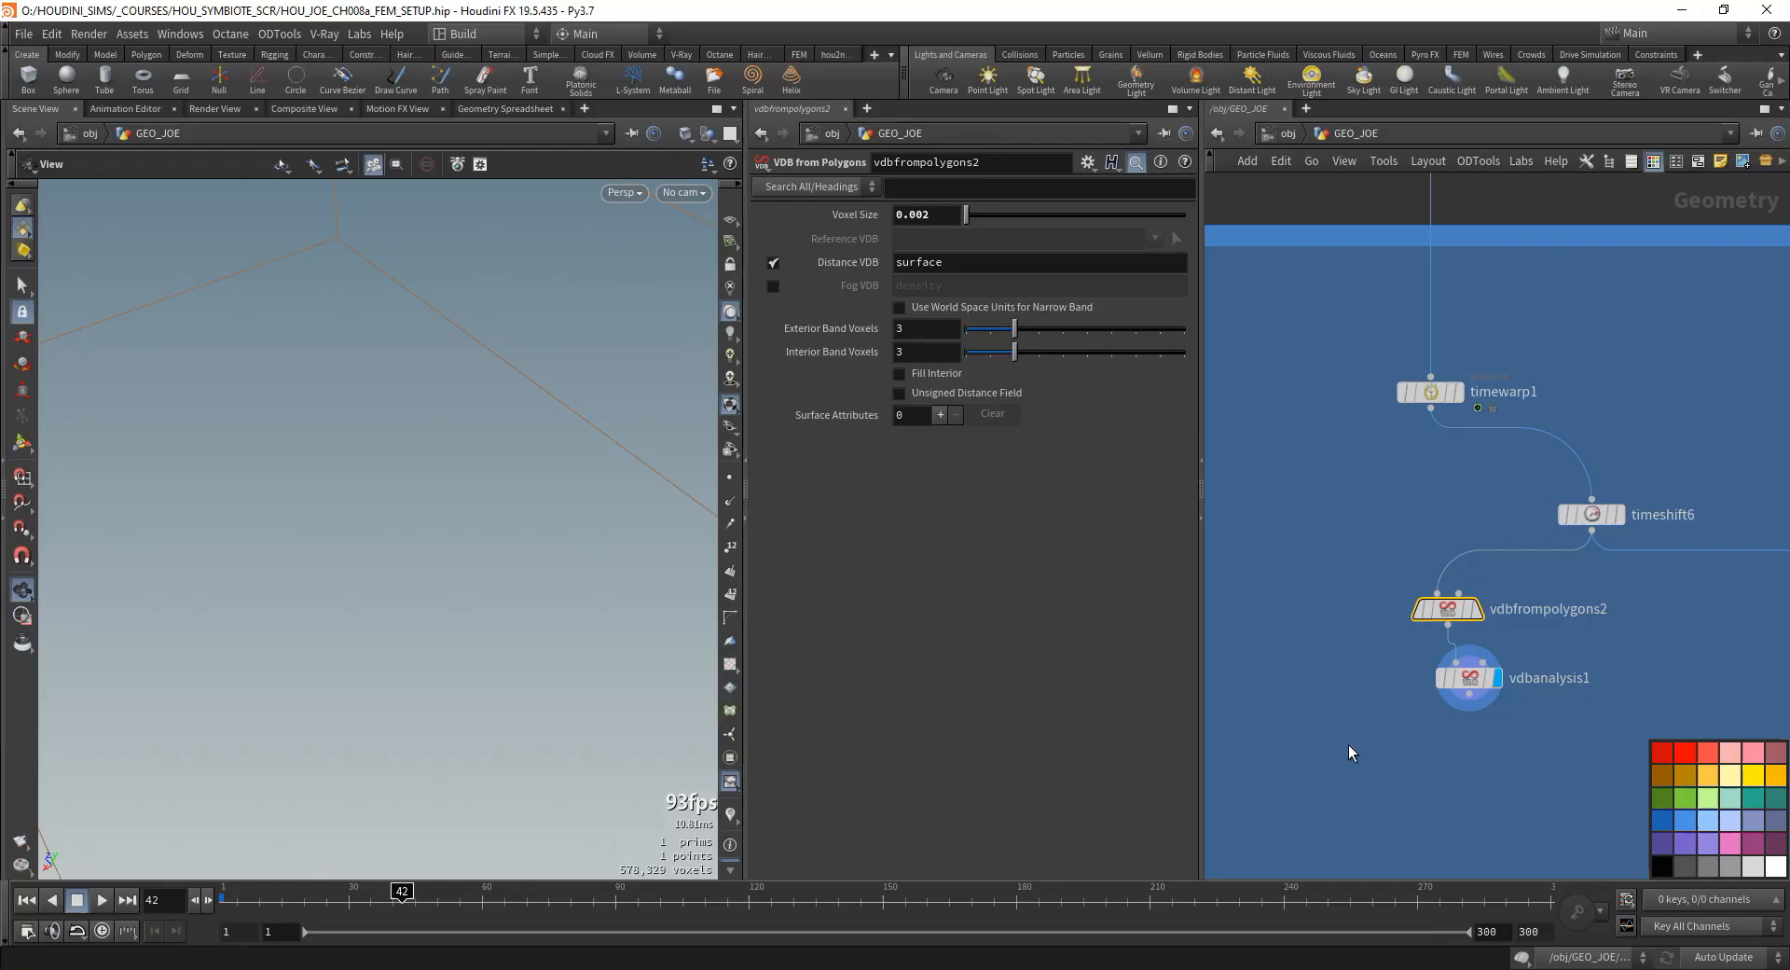
- Set the operator of vdbanalysis1 to Curvature (Scalar->Scalar) and inspect the resulting volume
click(1469, 677)
click(1000, 239)
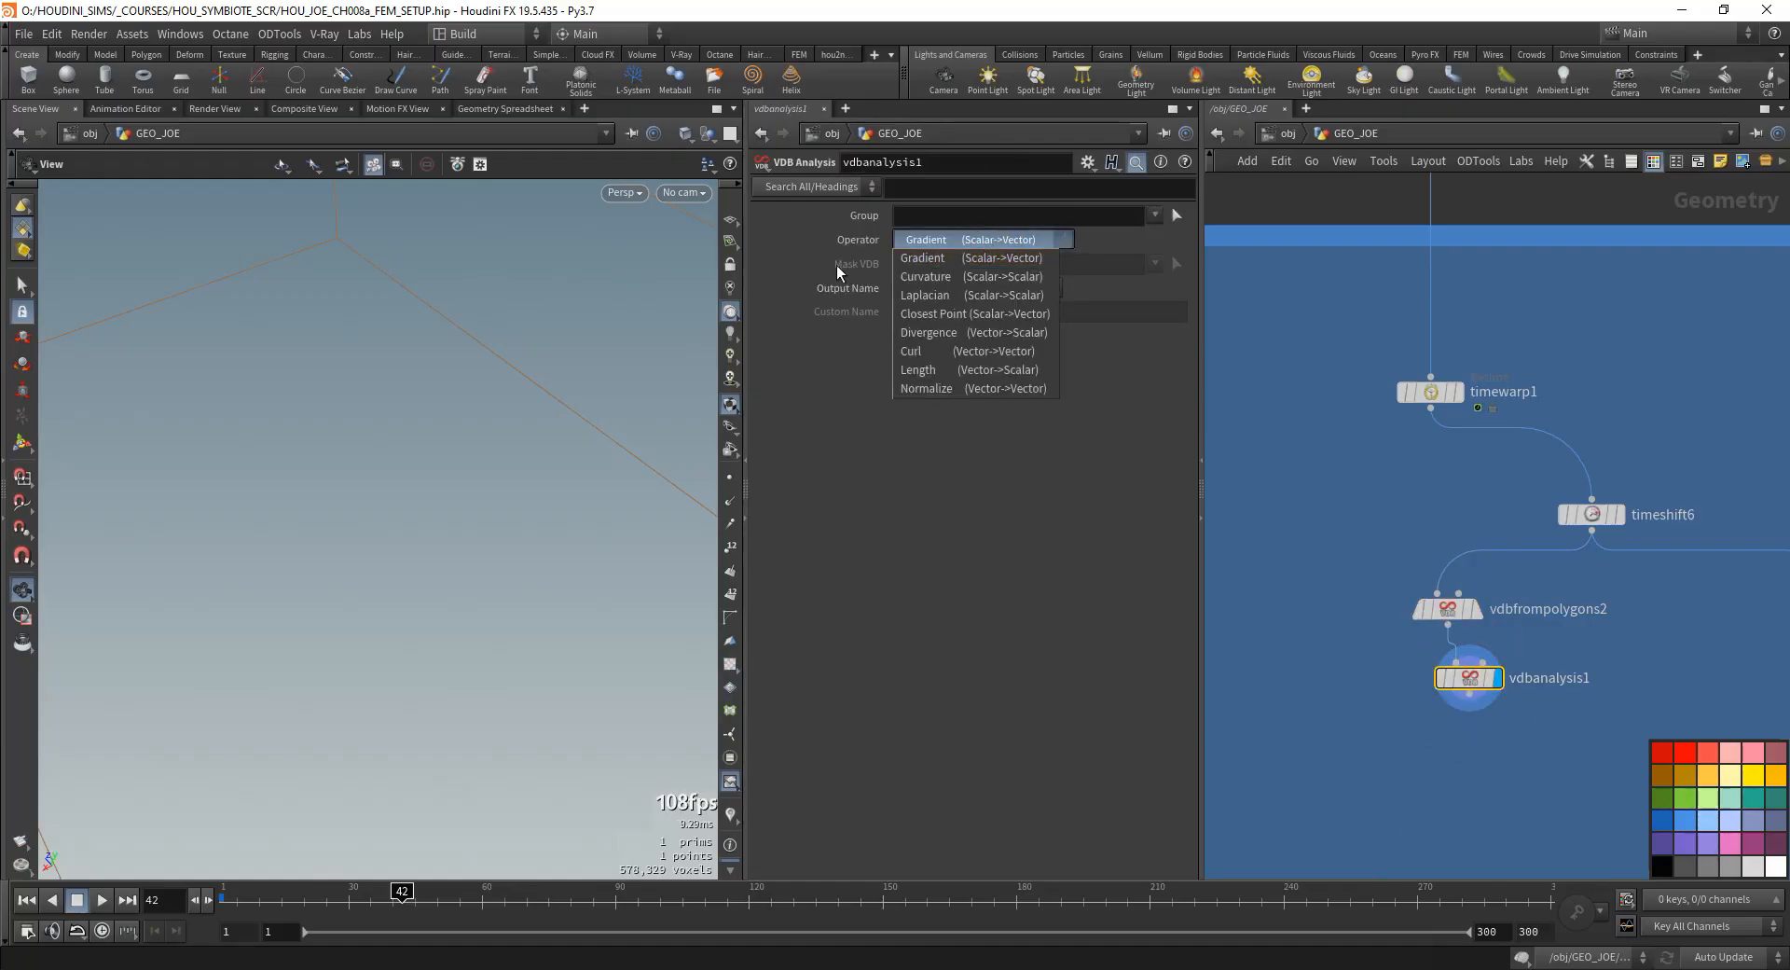
click(930, 274)
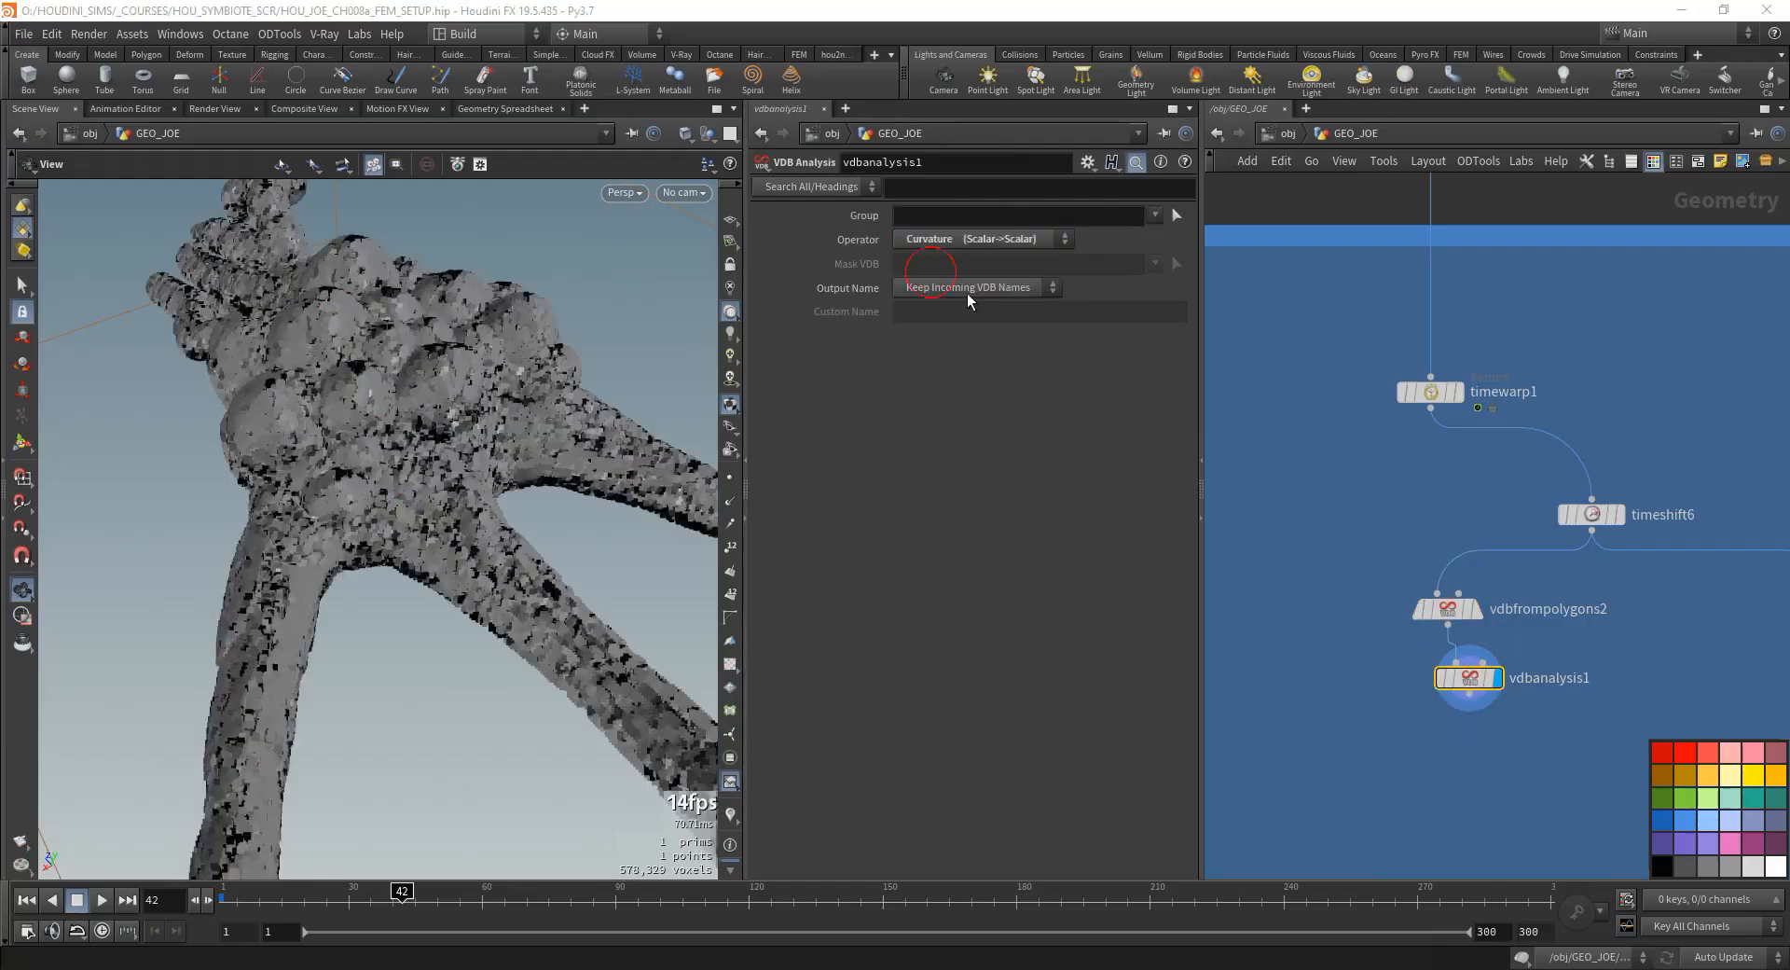
drag(457, 494, 448, 431)
middle_click(1471, 688)
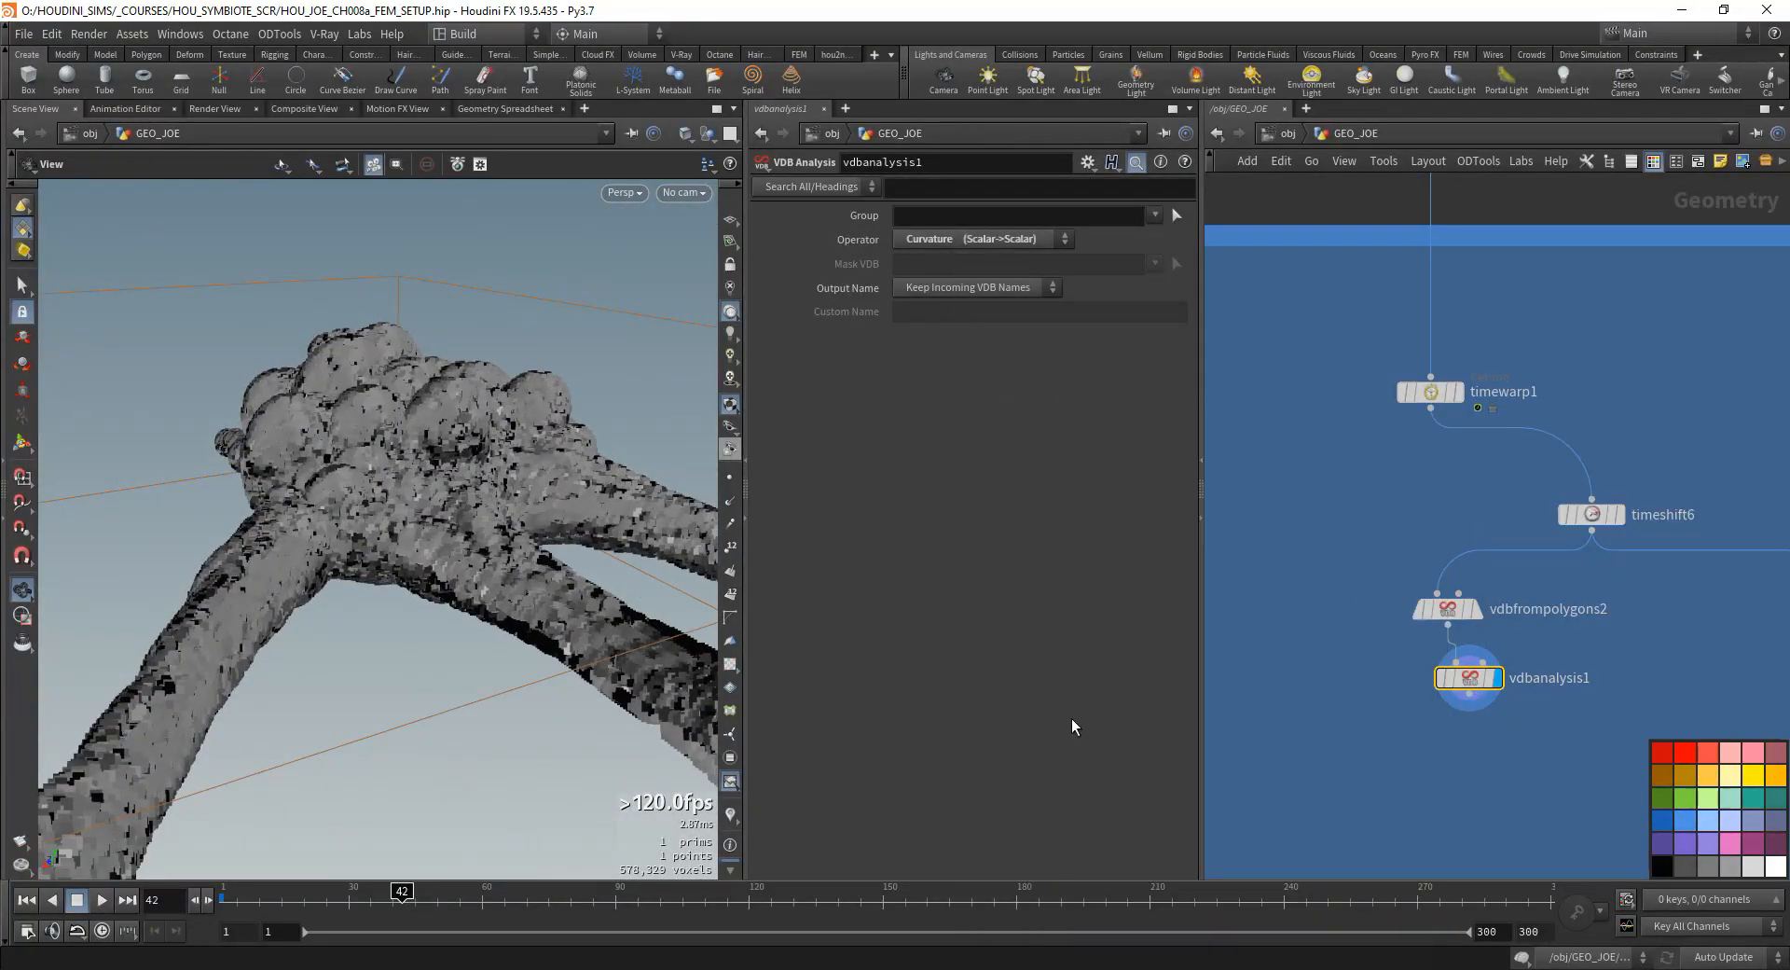
middle_drag(1476, 795, 1434, 707)
click(1408, 514)
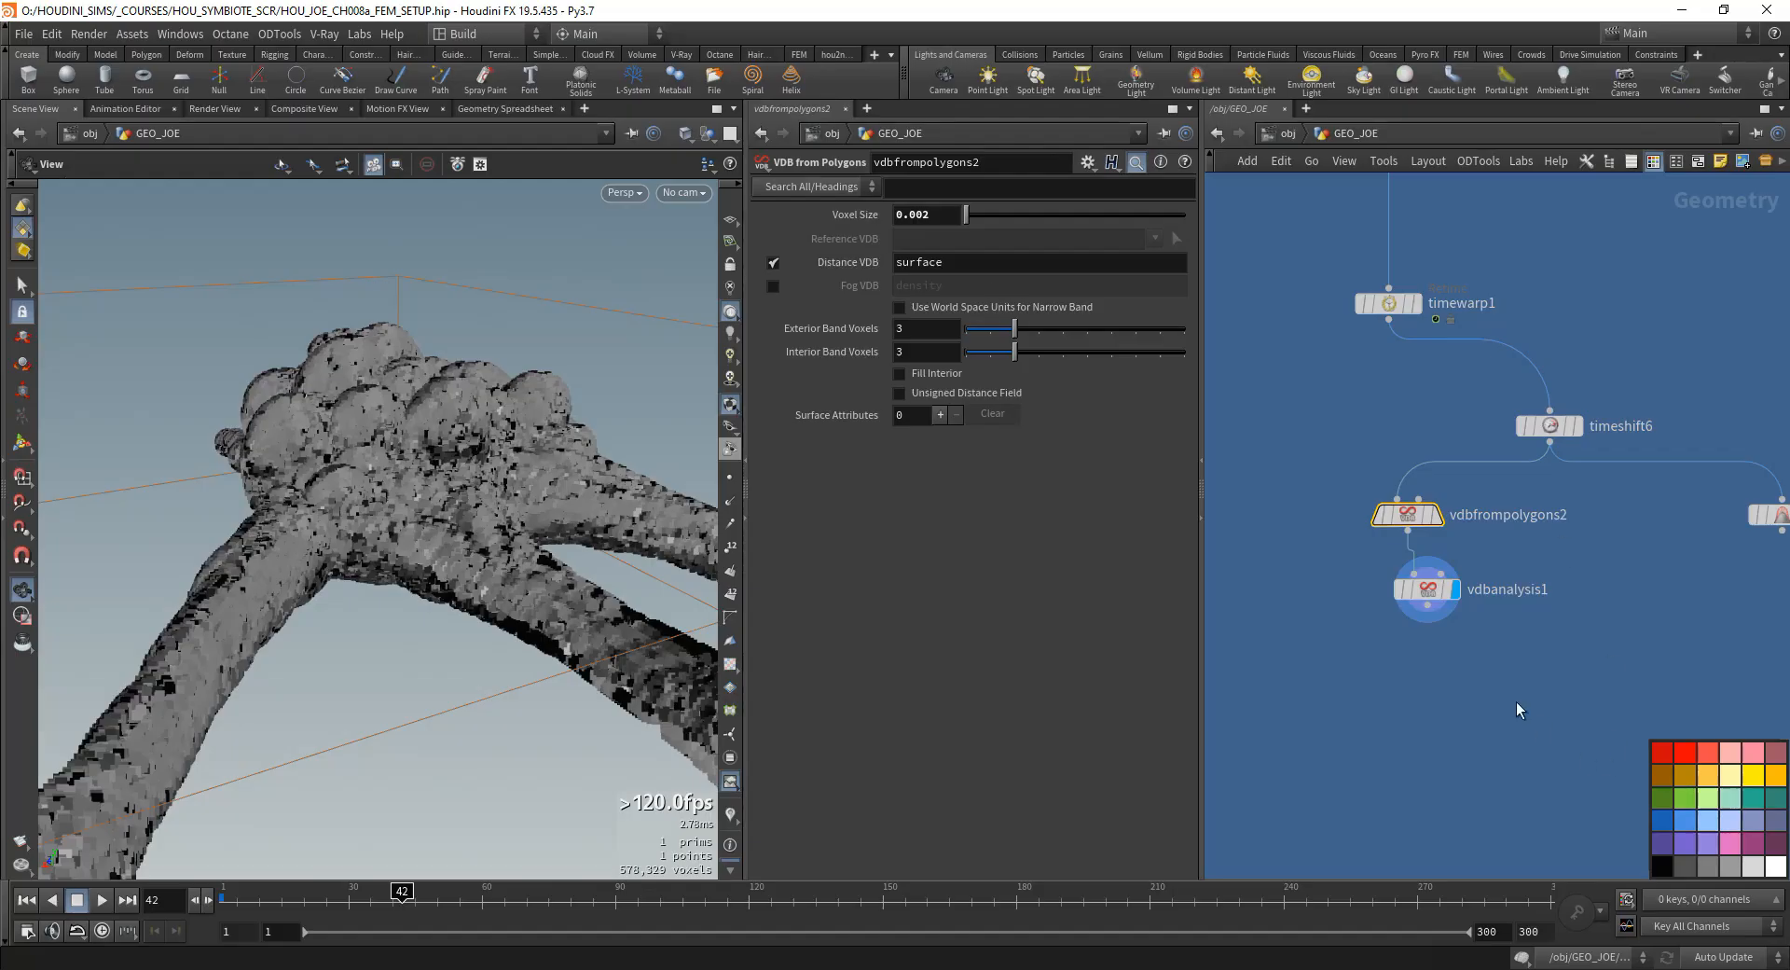
click(1427, 589)
- Add a Group Create node between vdbanalysis1 and measure_curvature1, wire it from timeshift6 and display it
middle_drag(1700, 846, 1447, 751)
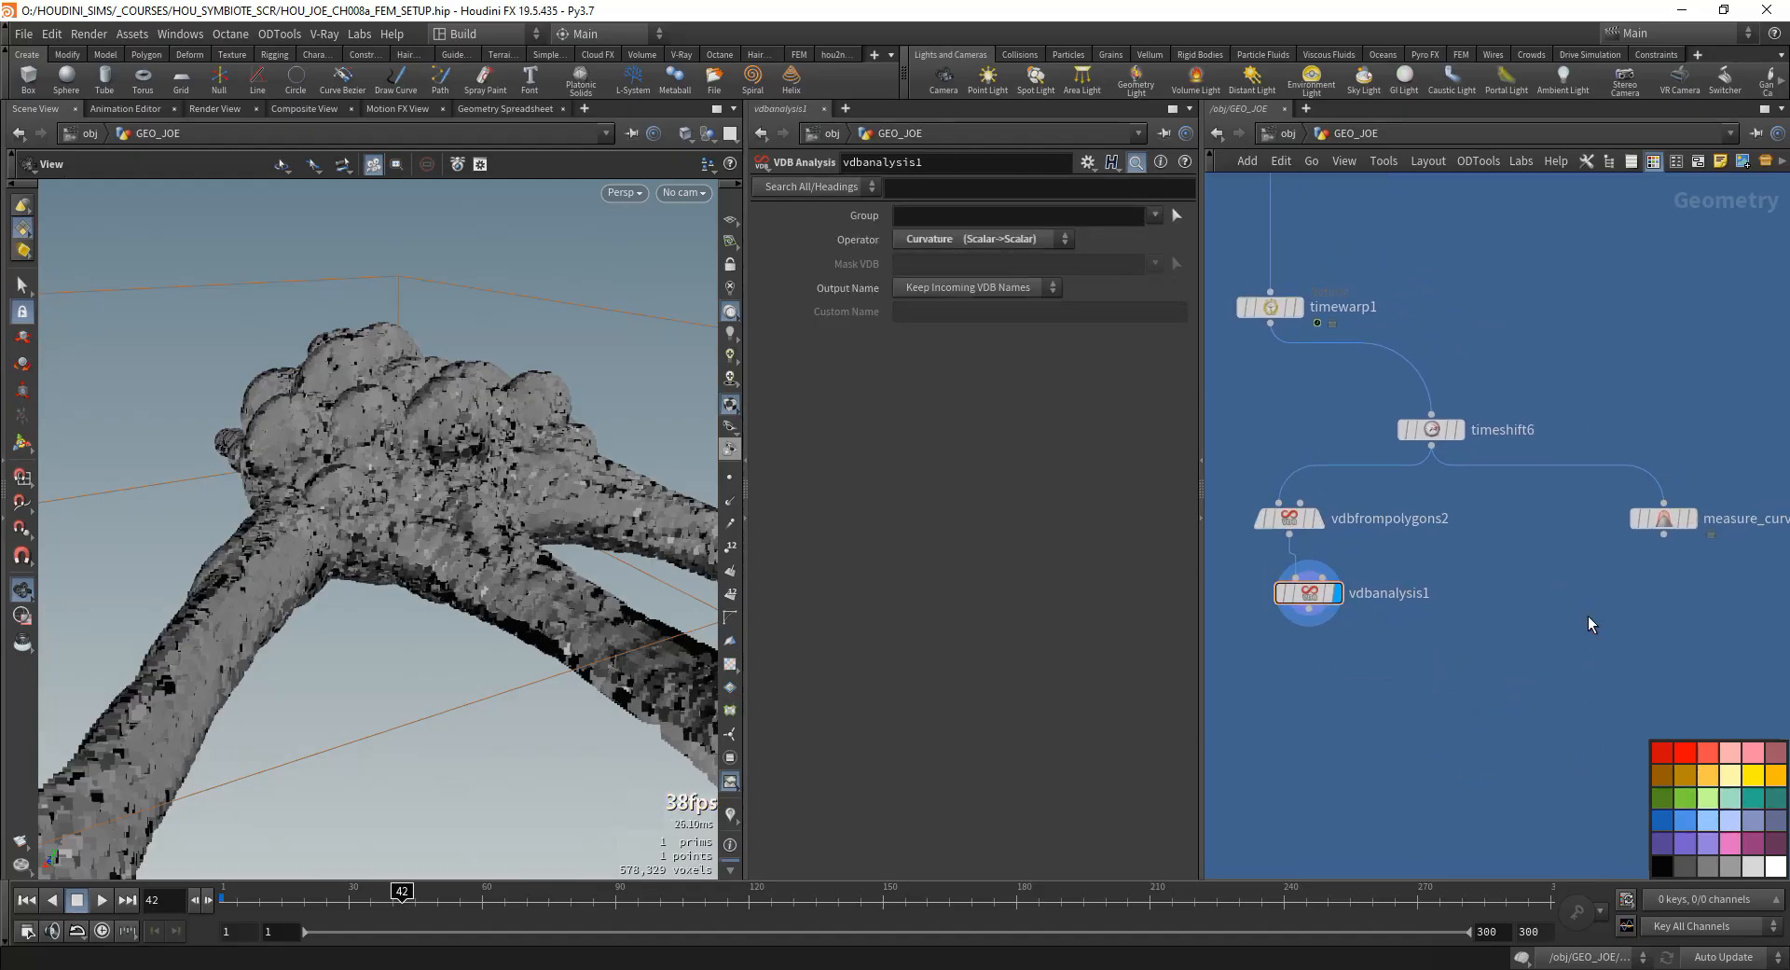
key(Tab)
text(gro)
key(Return)
click(1507, 597)
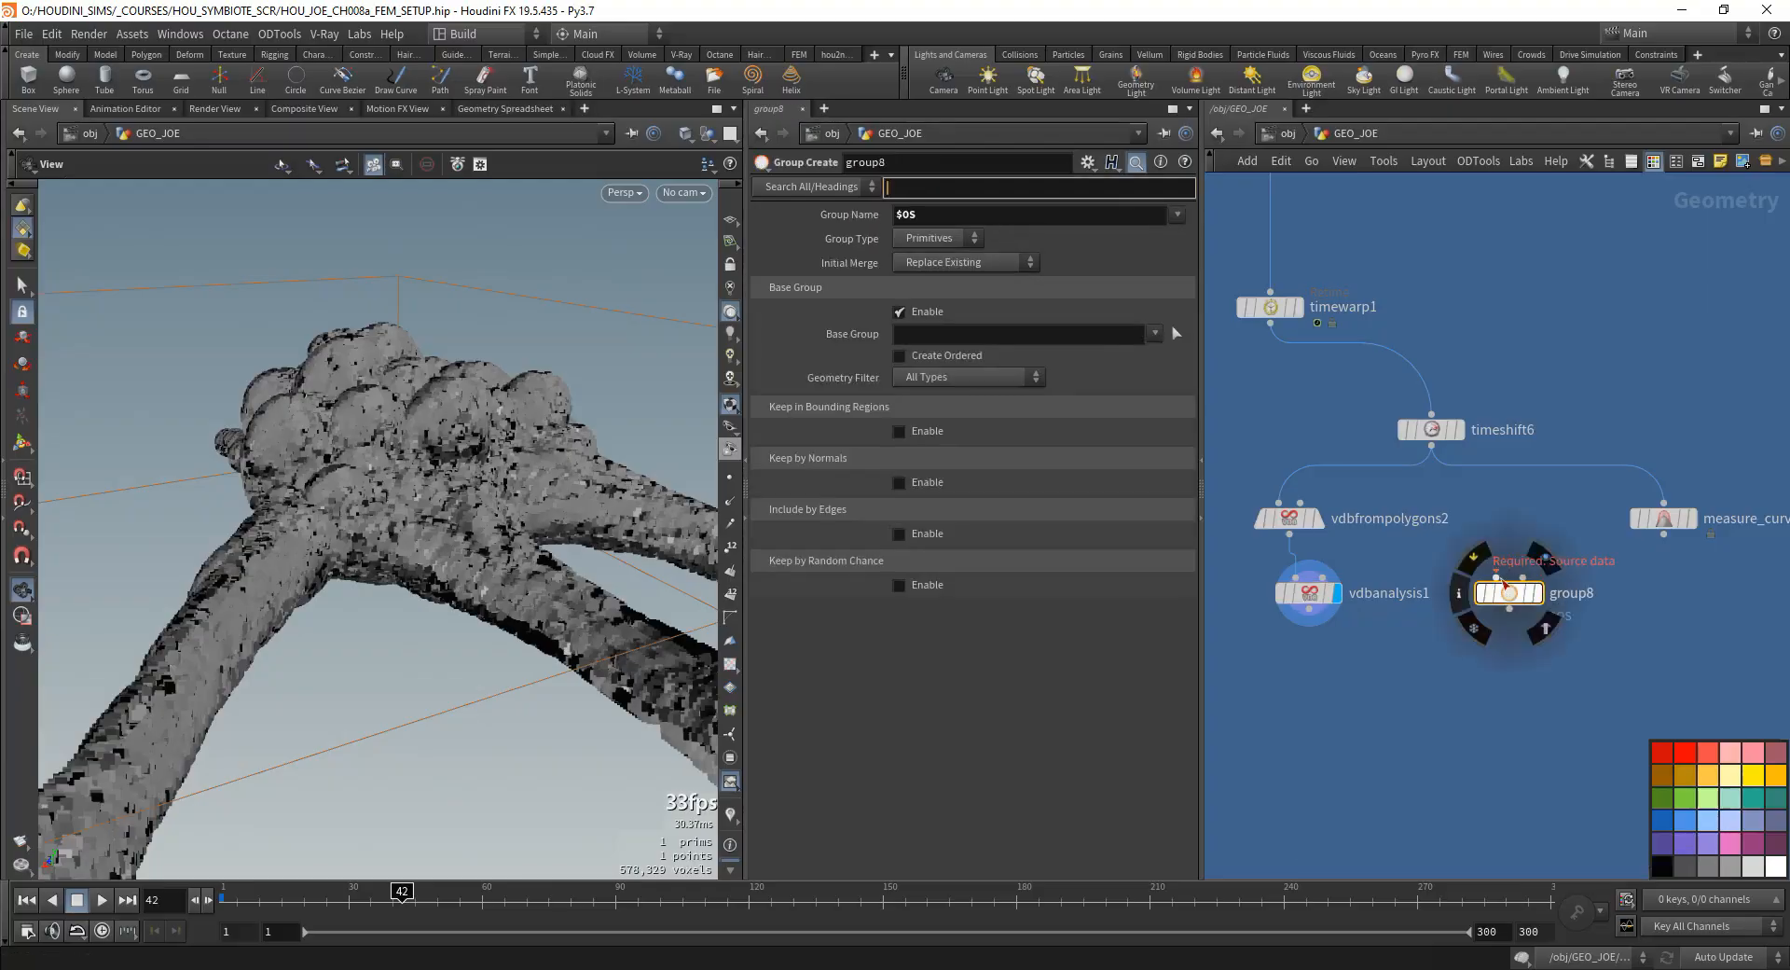
drag(1496, 576, 1431, 446)
click(1537, 593)
click(1509, 570)
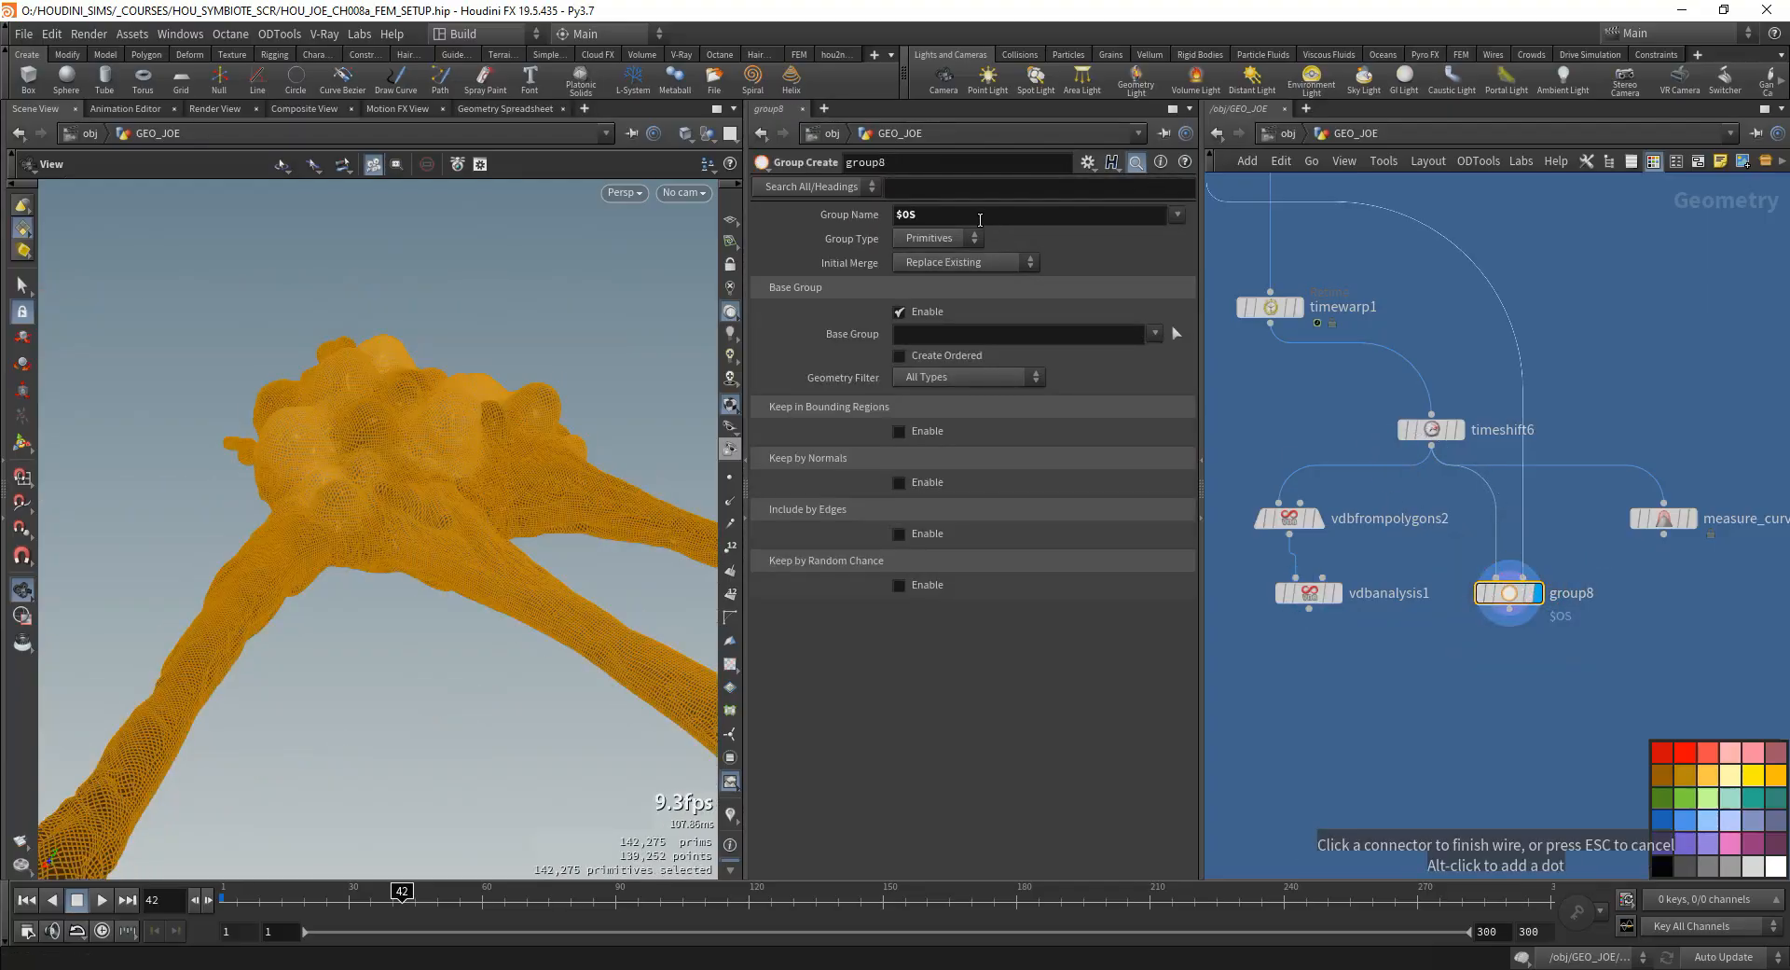
- Name the new primitive group grp_normals and cancel the loose wire at group8
drag(951, 216, 868, 283)
text(grp_normals)
key(Return)
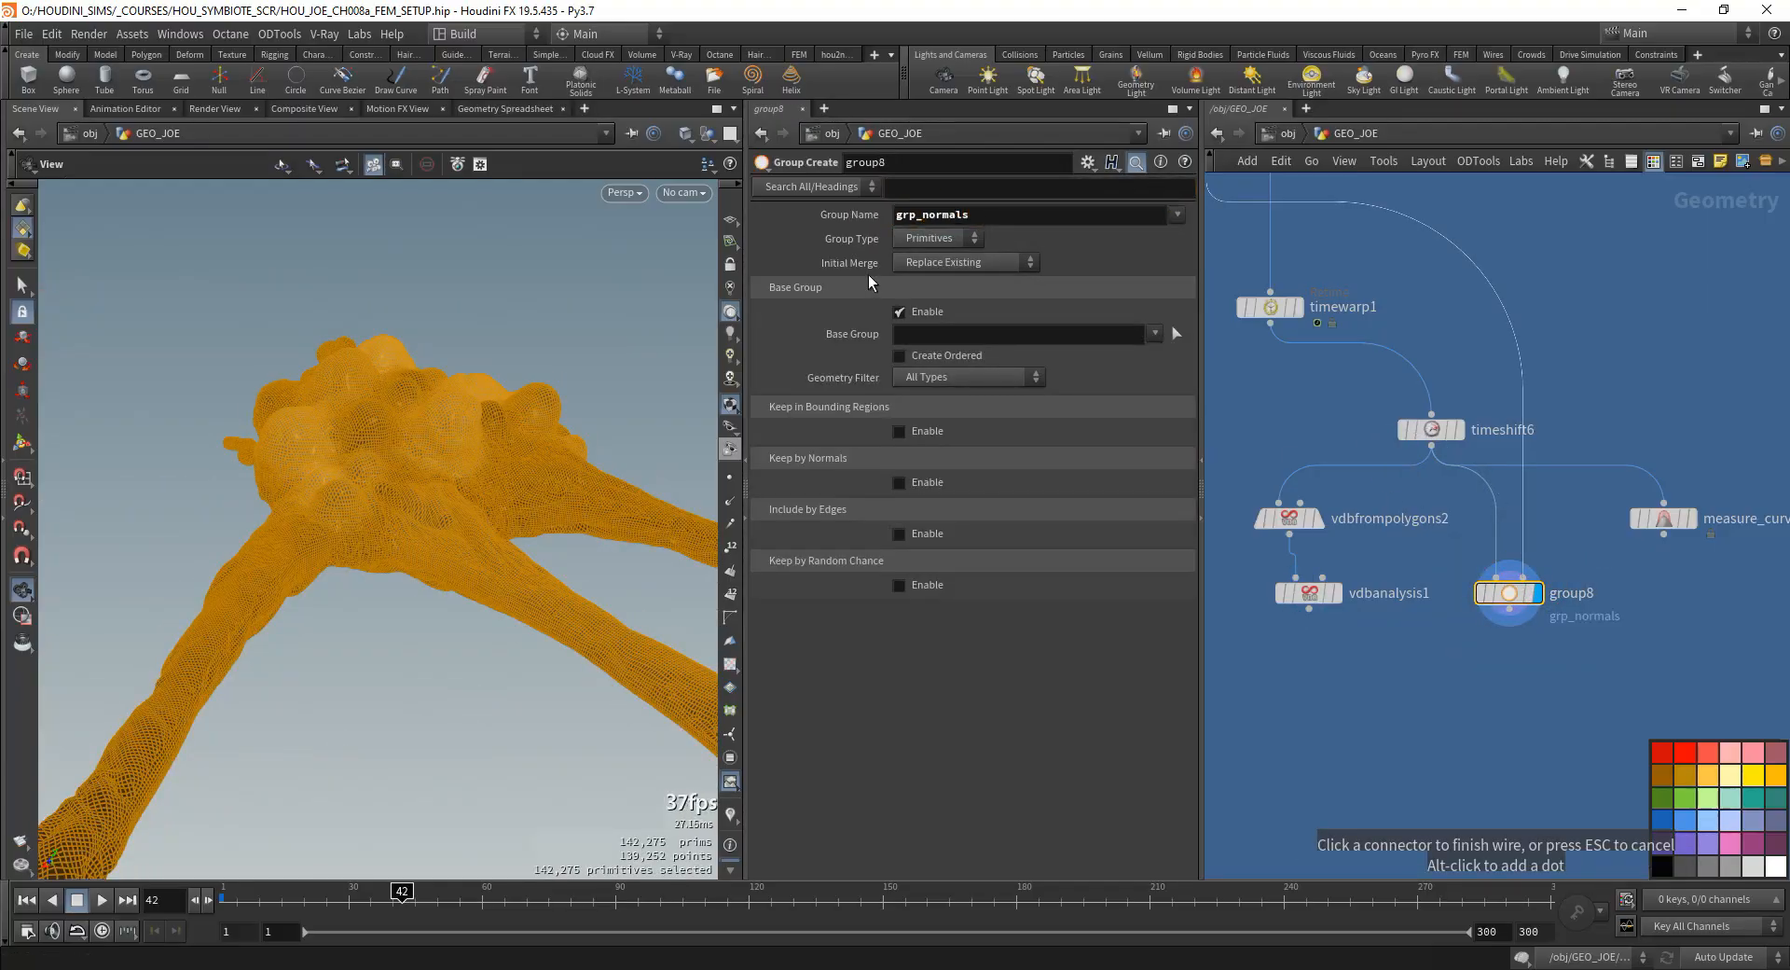
key(Escape)
- Add an Attribute Wrangle below group8, wire it from group8 and reselect group8
middle_drag(1502, 696, 1499, 683)
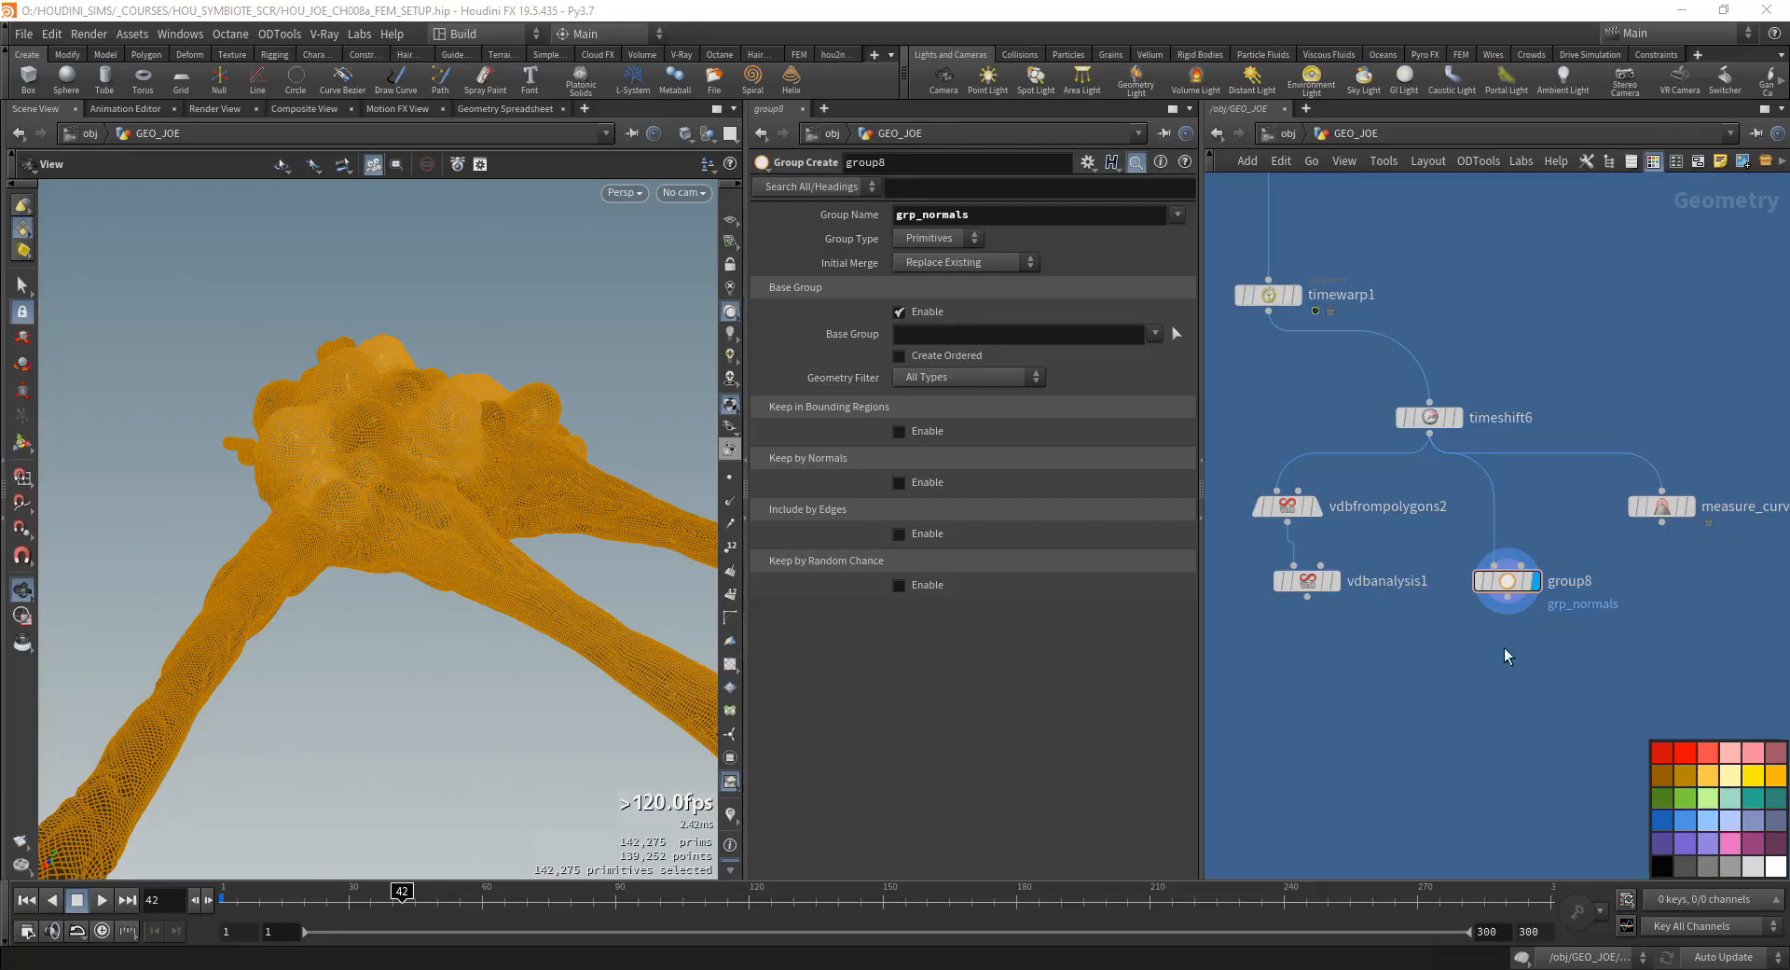
middle_drag(1507, 655, 1483, 679)
key(Tab)
text(attribute w)
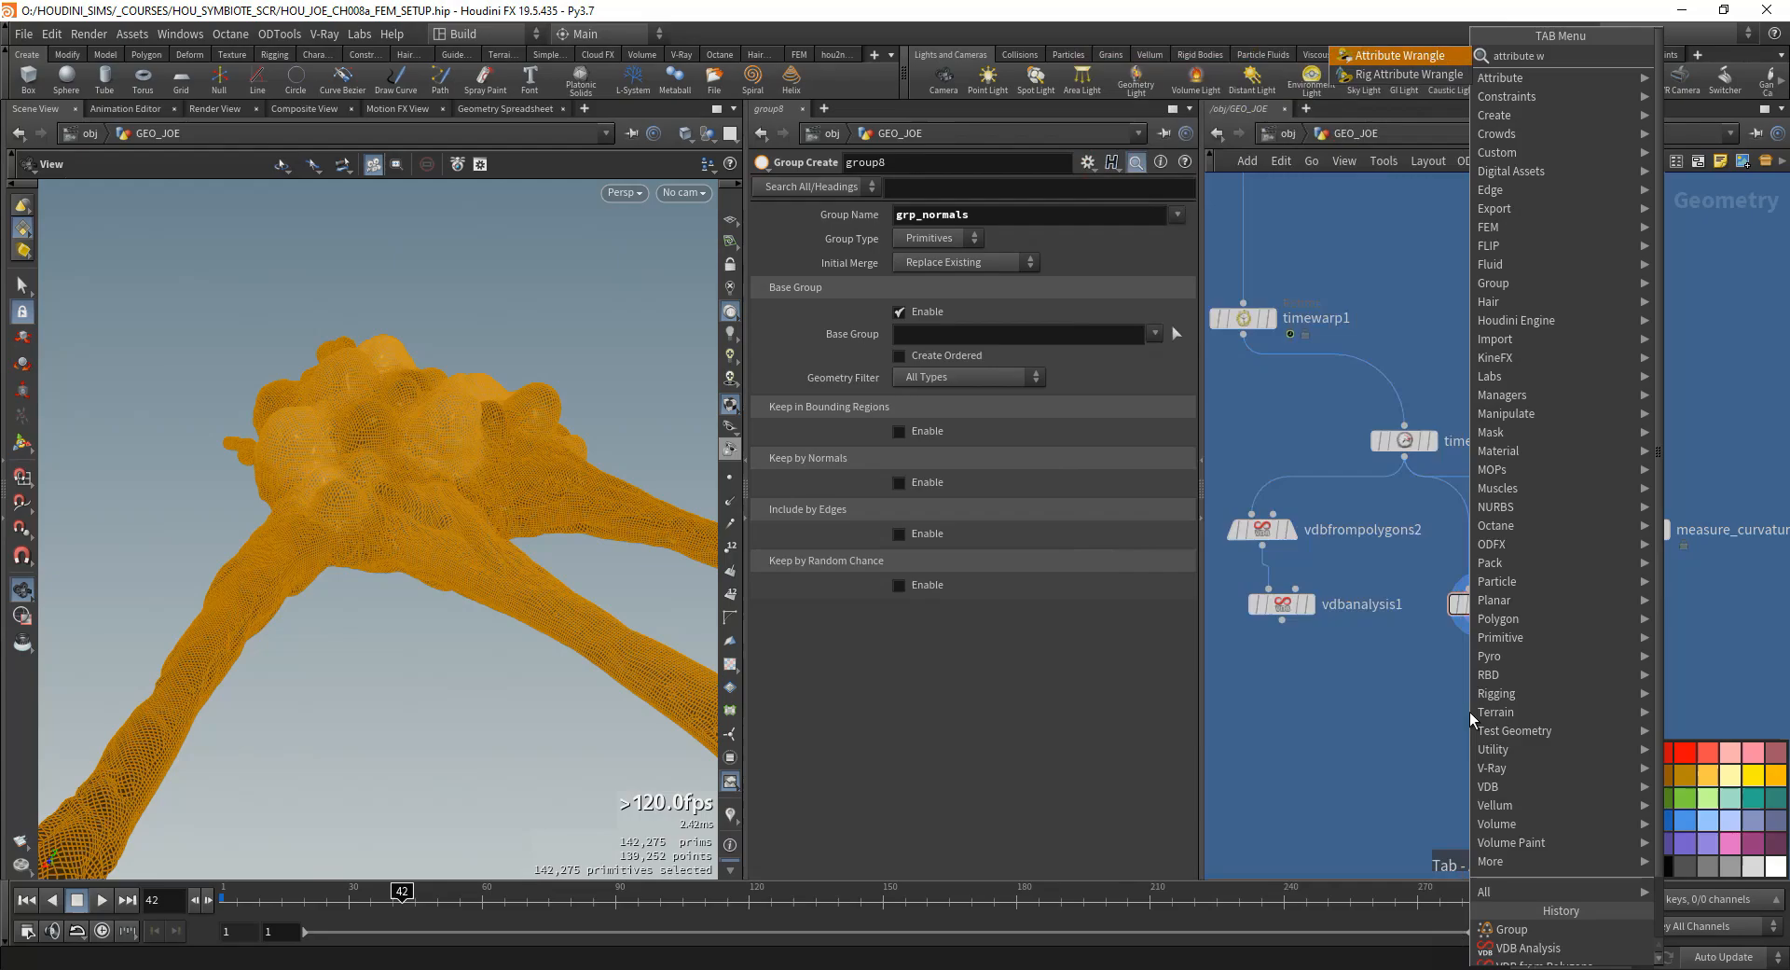
key(Return)
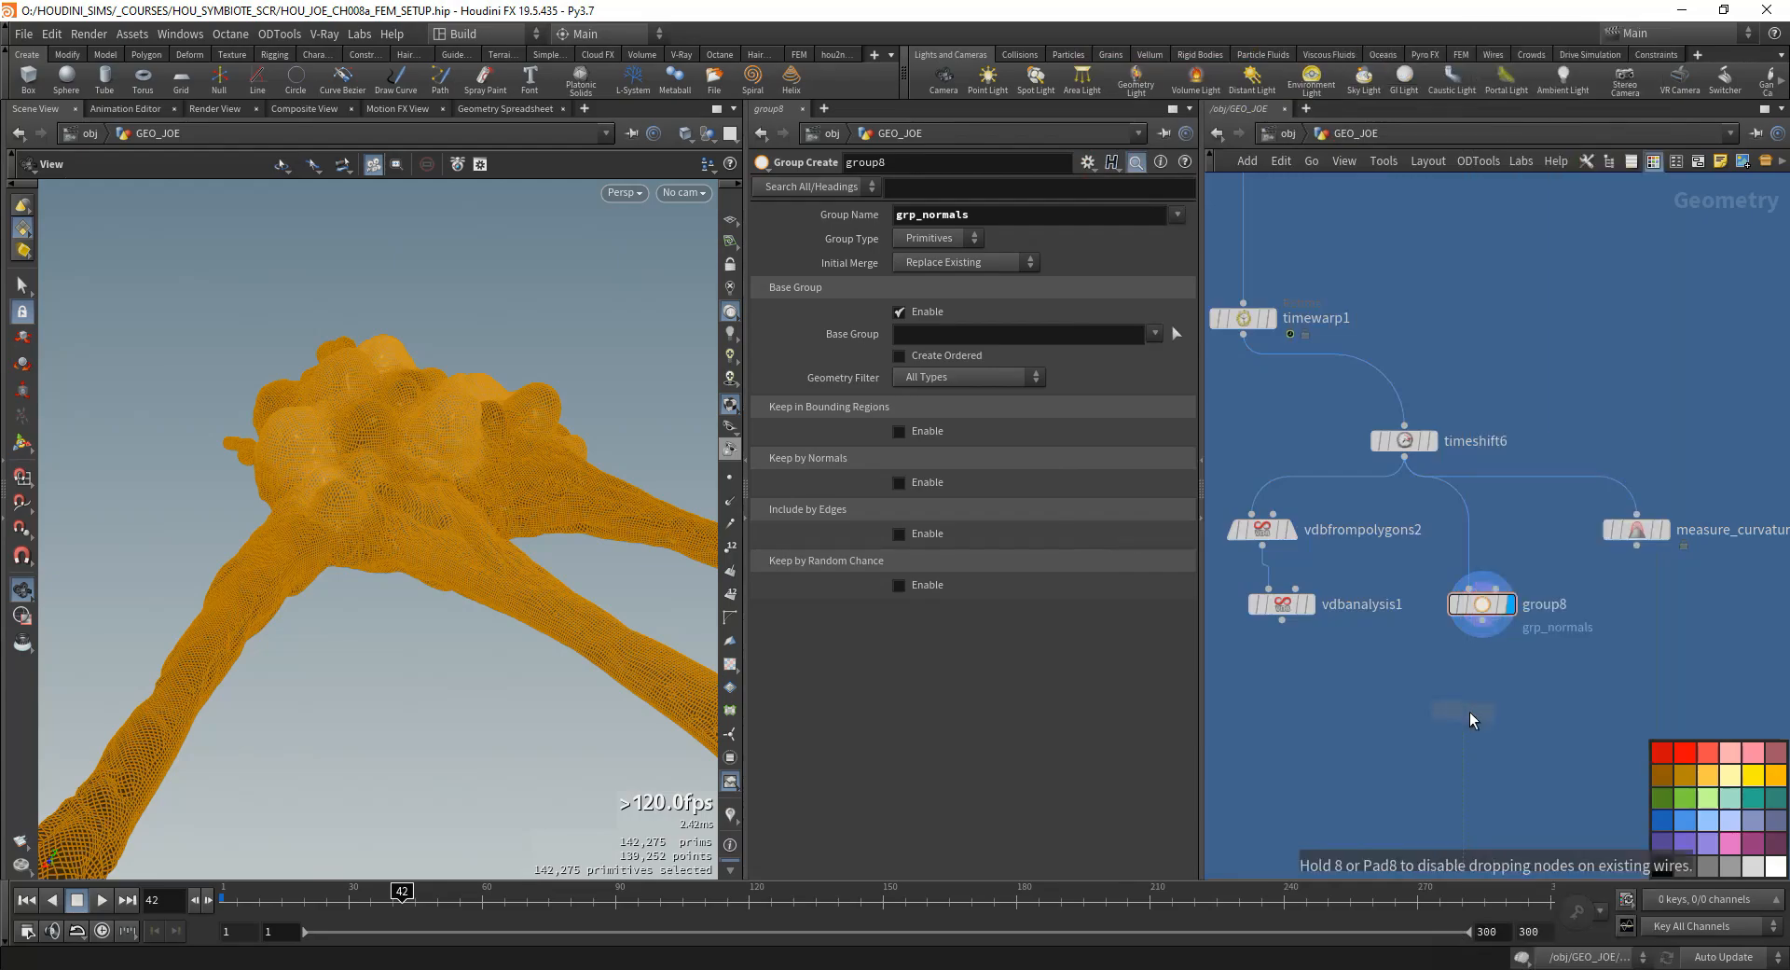
click(1469, 712)
click(1485, 604)
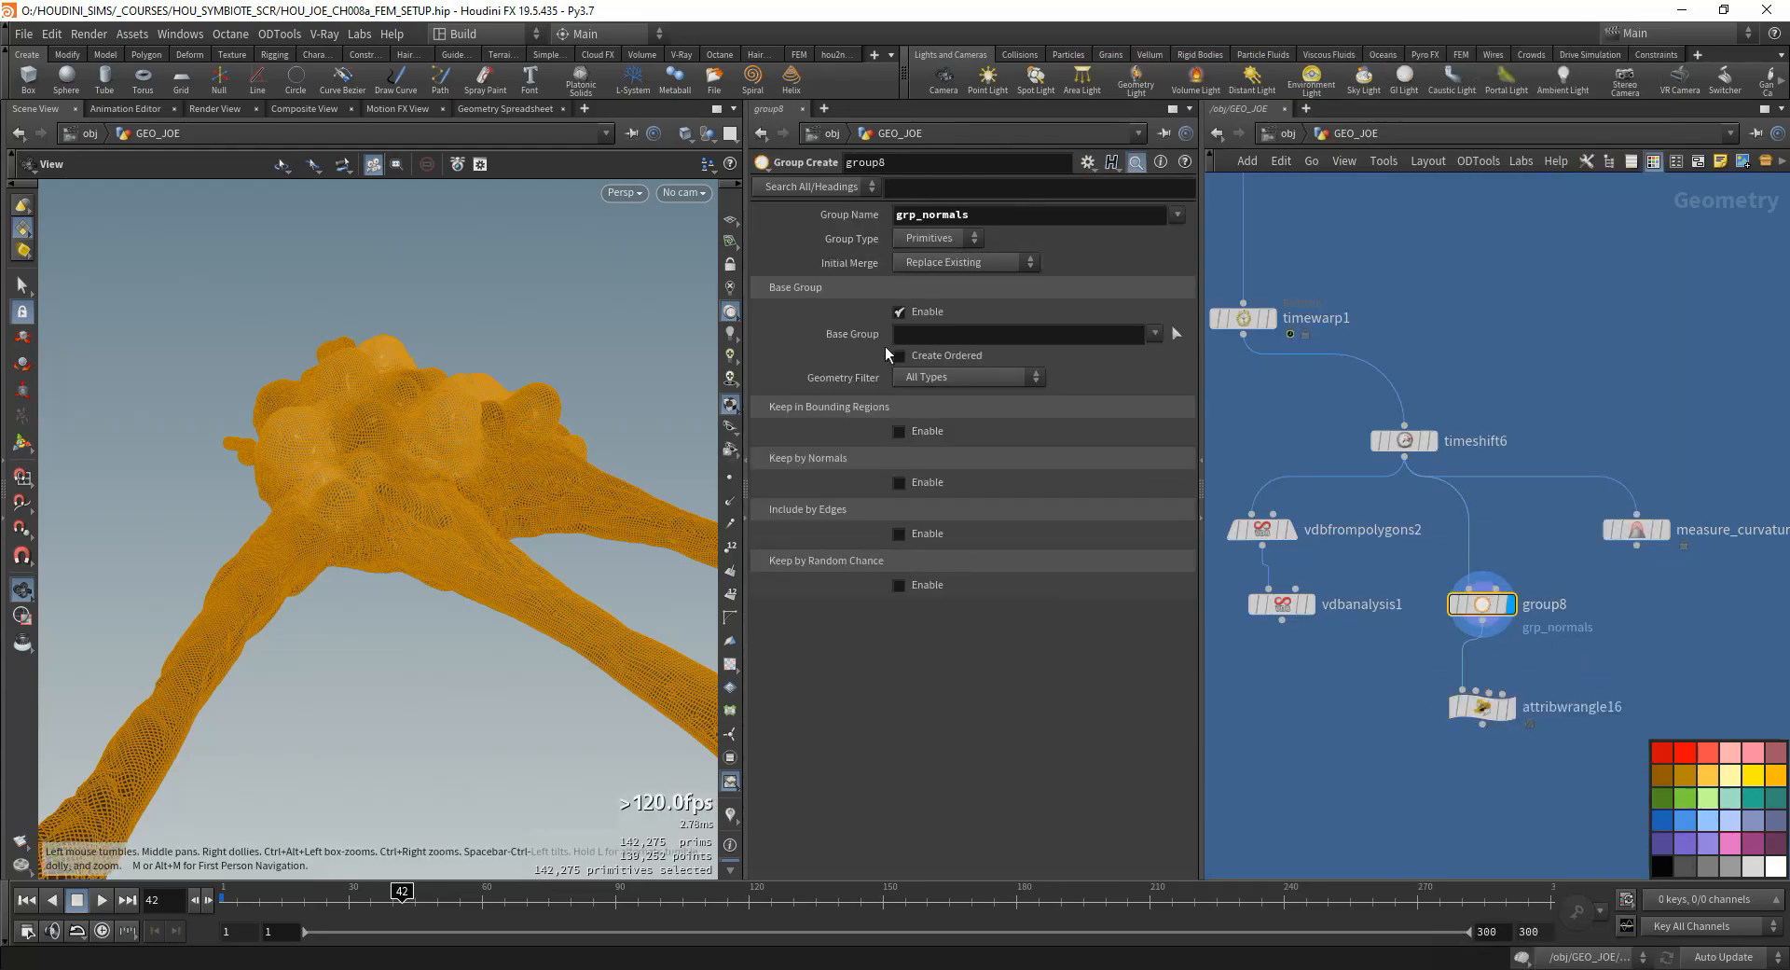
- Make grp_normals a point group, turn off its base group and enable keeping by normals
click(899, 311)
click(940, 238)
click(923, 257)
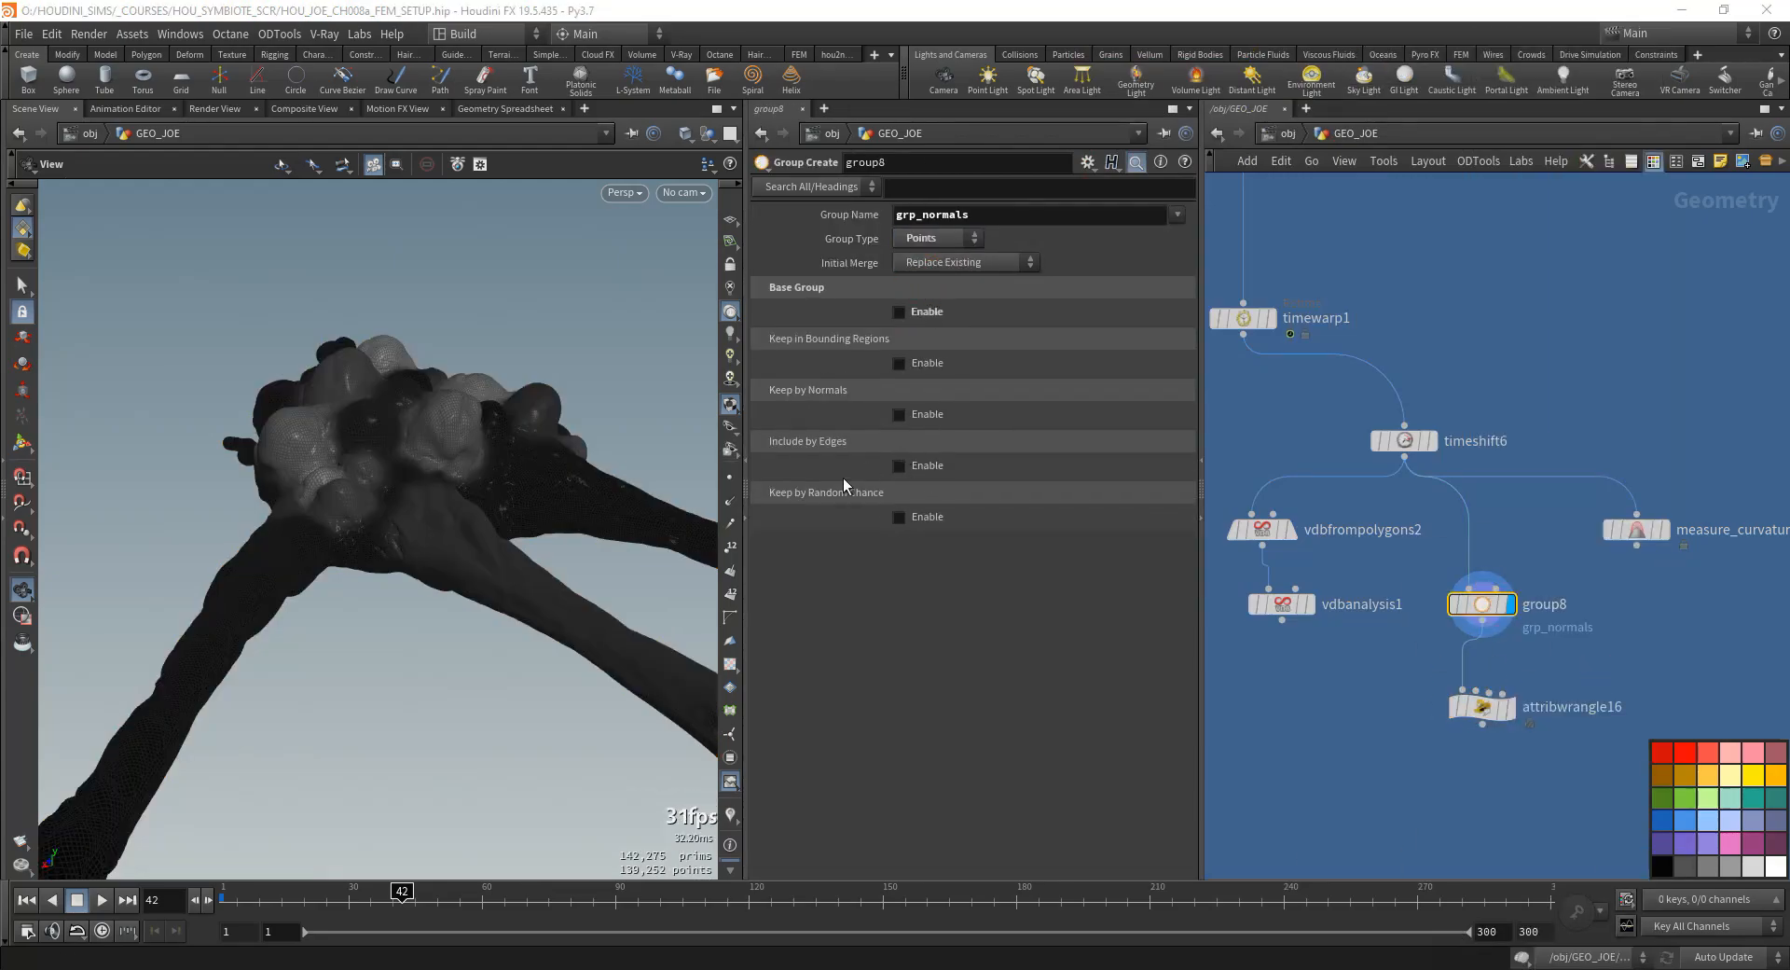
click(900, 413)
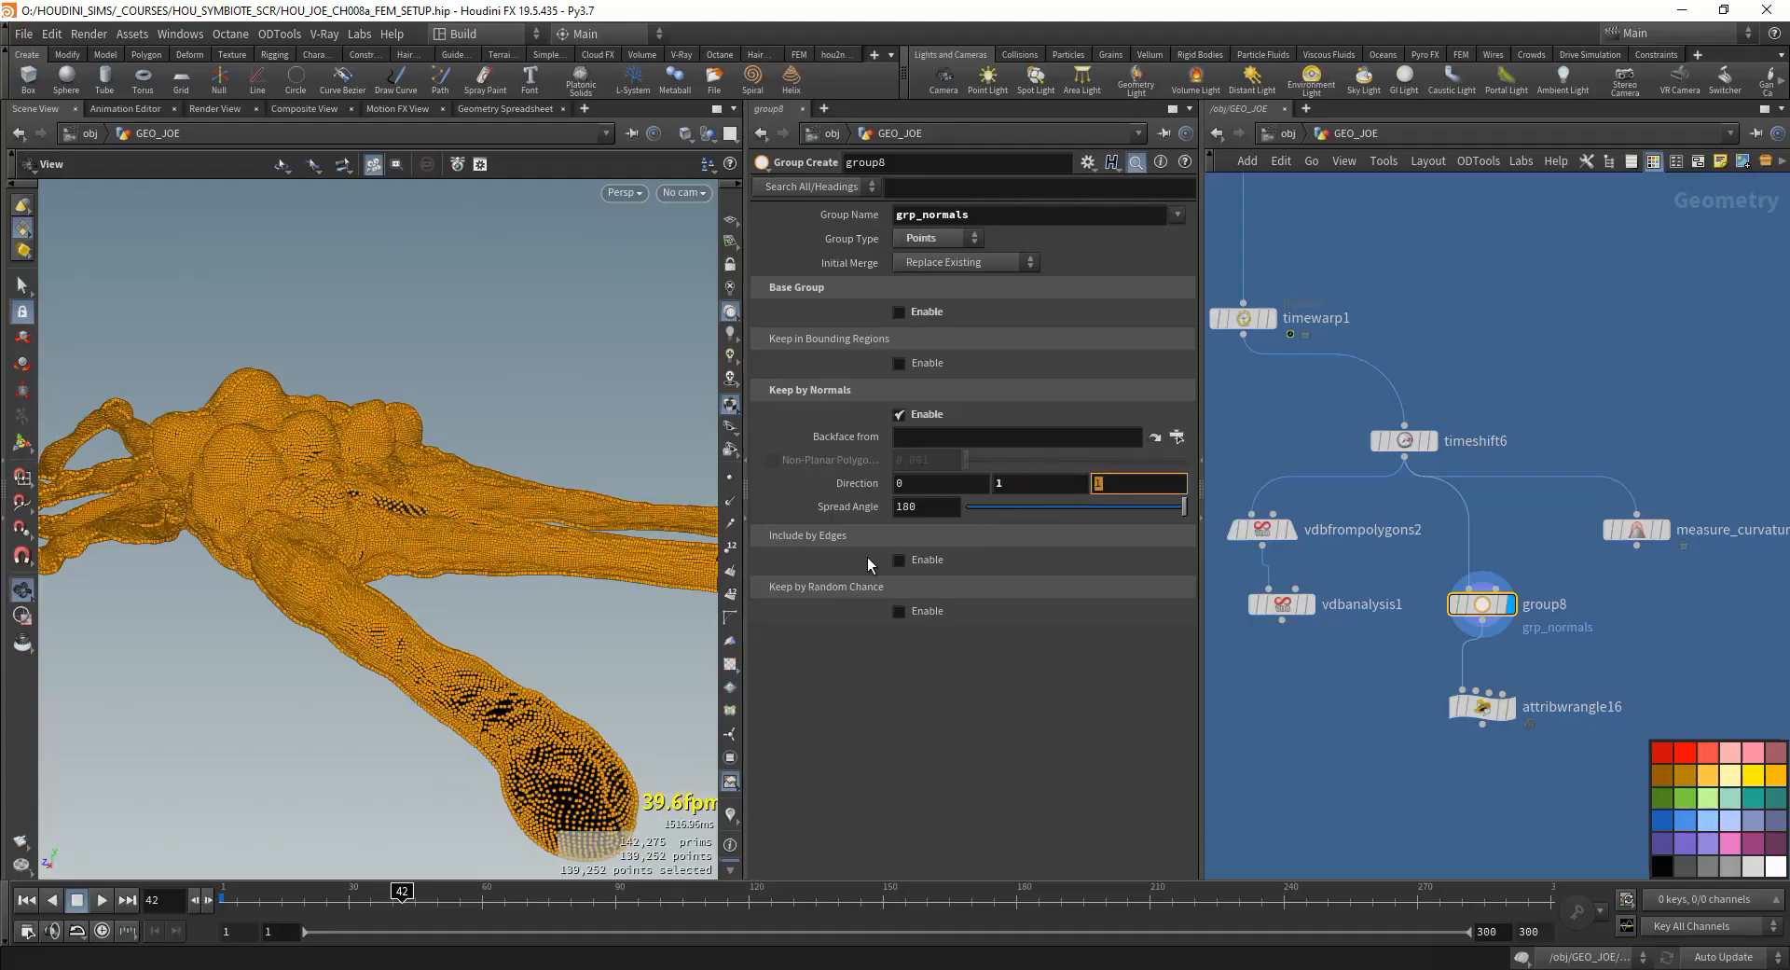
mouse_move(424, 466)
mouse_down()
mouse_move(343, 492)
mouse_move(415, 436)
mouse_up()
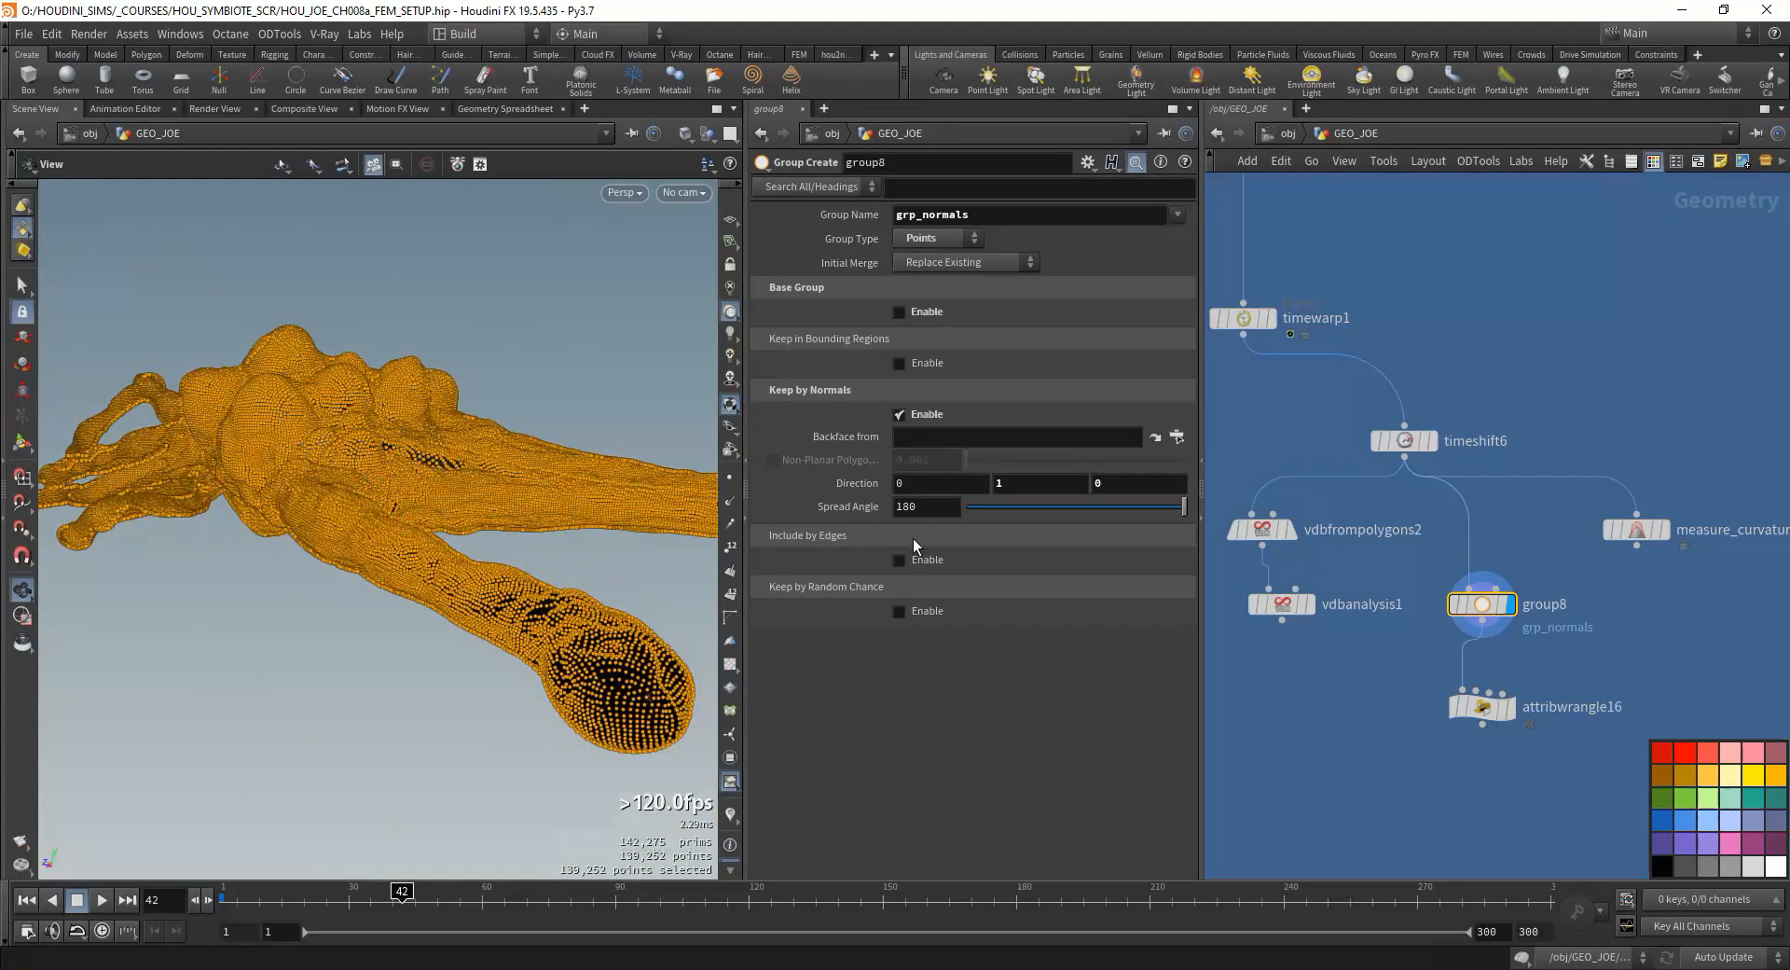
- Set the spread angle of group8's normal-based selection to 70 and inspect the selected points around the mesh
drag(1183, 505, 1047, 518)
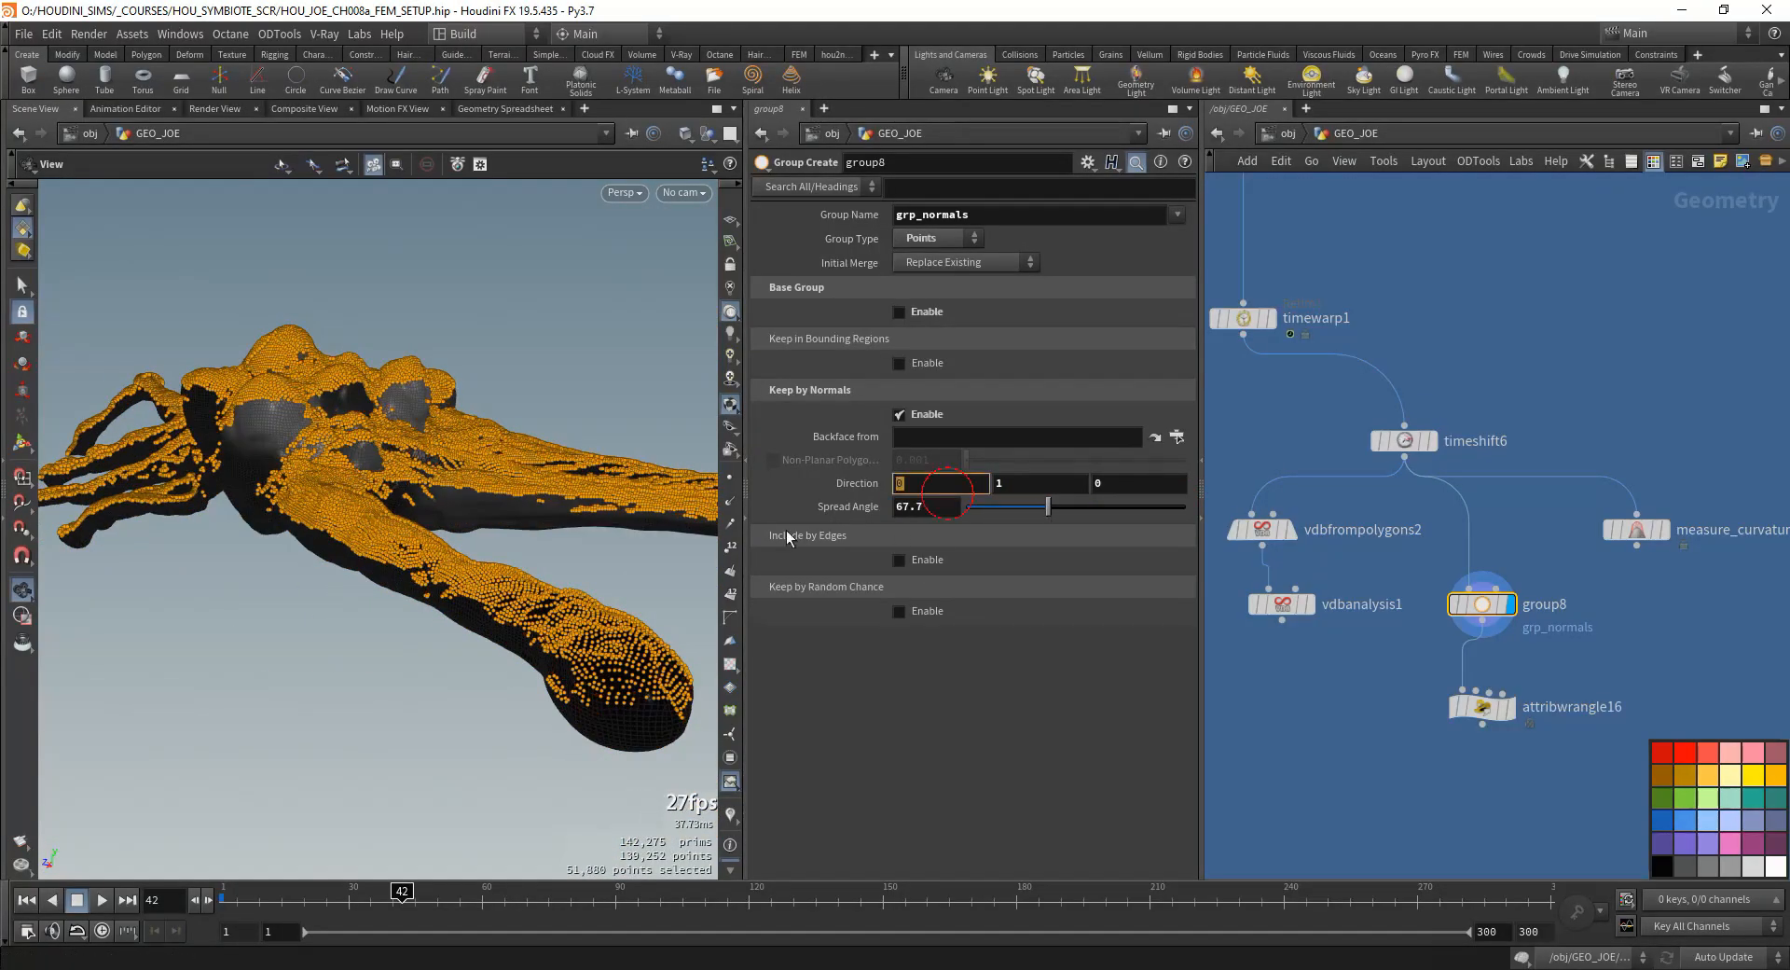
text(70)
key(Return)
drag(392, 522, 420, 560)
right_drag(419, 559, 610, 417)
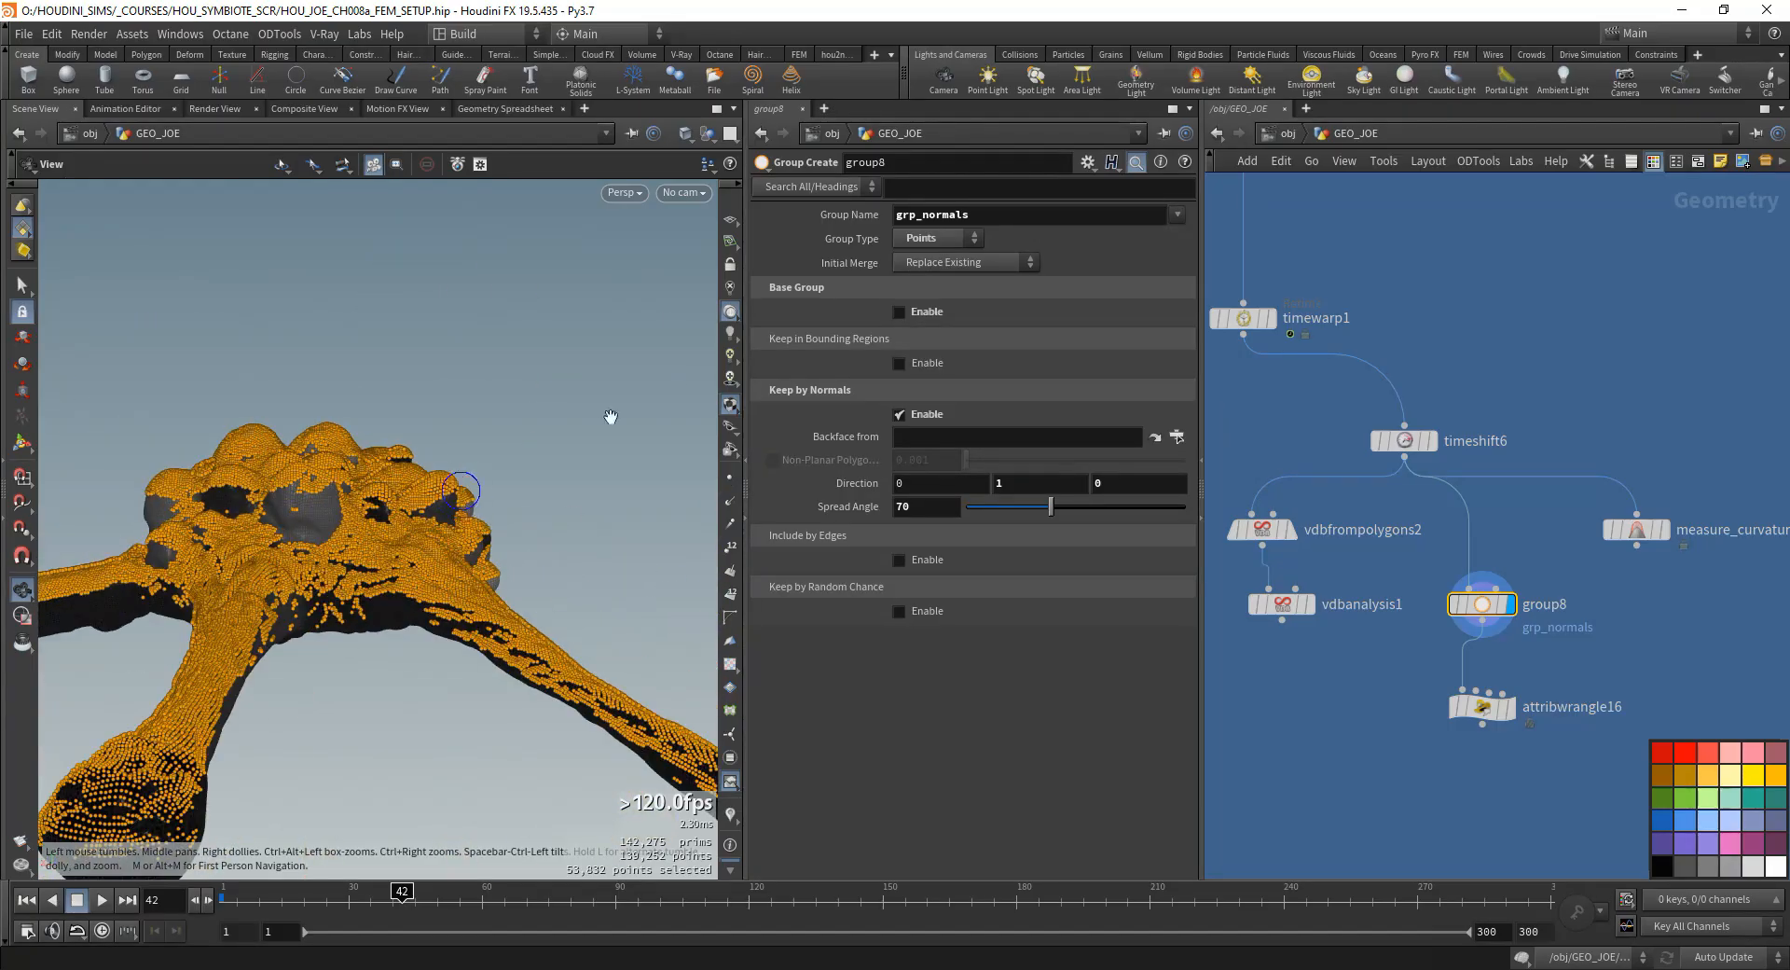
drag(470, 577, 609, 602)
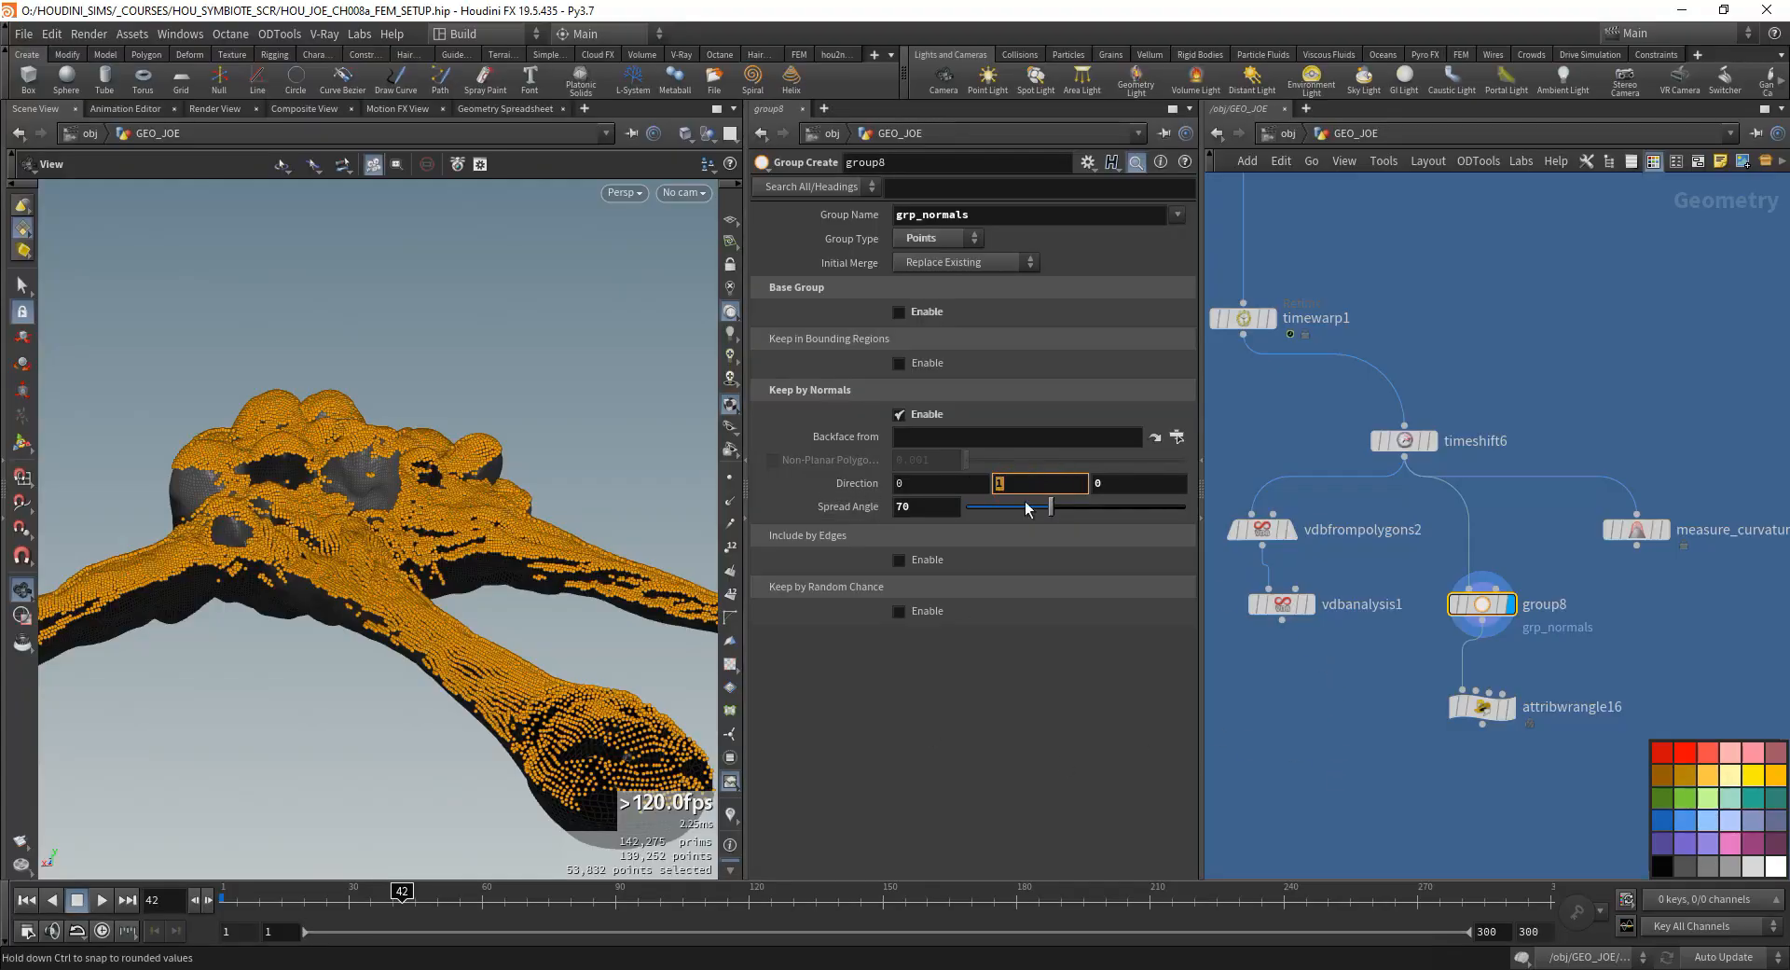
key(Tab)
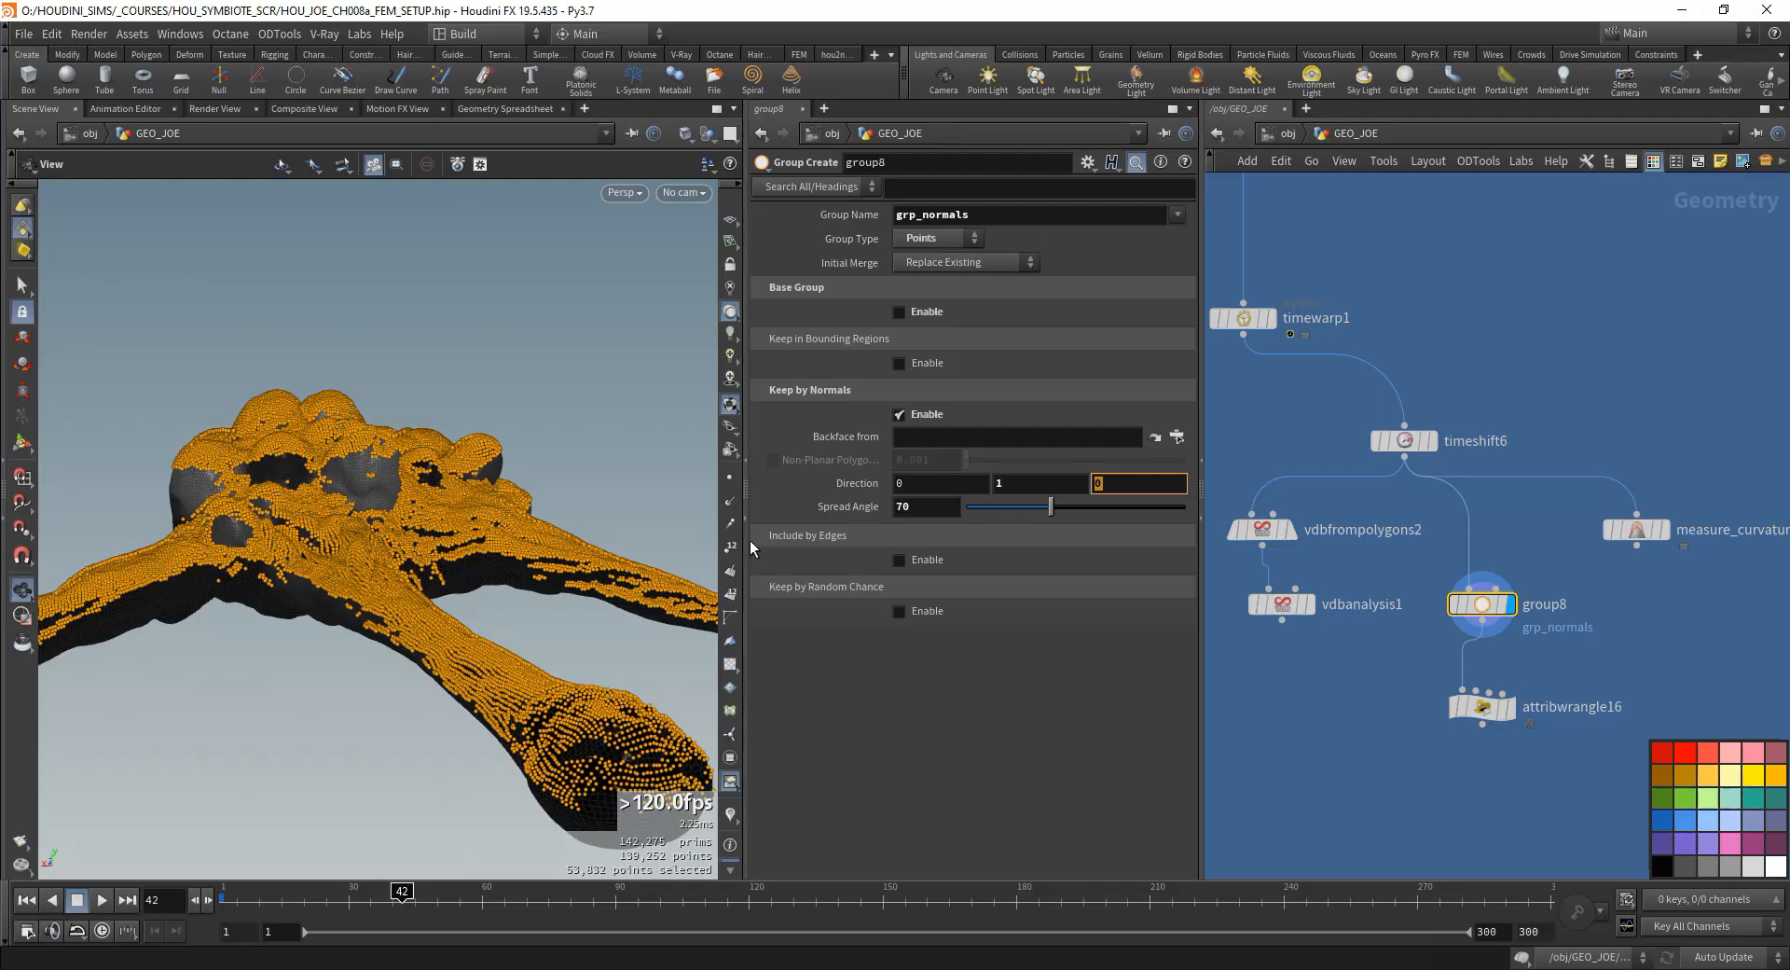
click(1034, 483)
- Display attribwrangle16, restrict it to grp_normals and write the VEX line f@emit = 1; in it
middle_drag(1313, 727, 1300, 665)
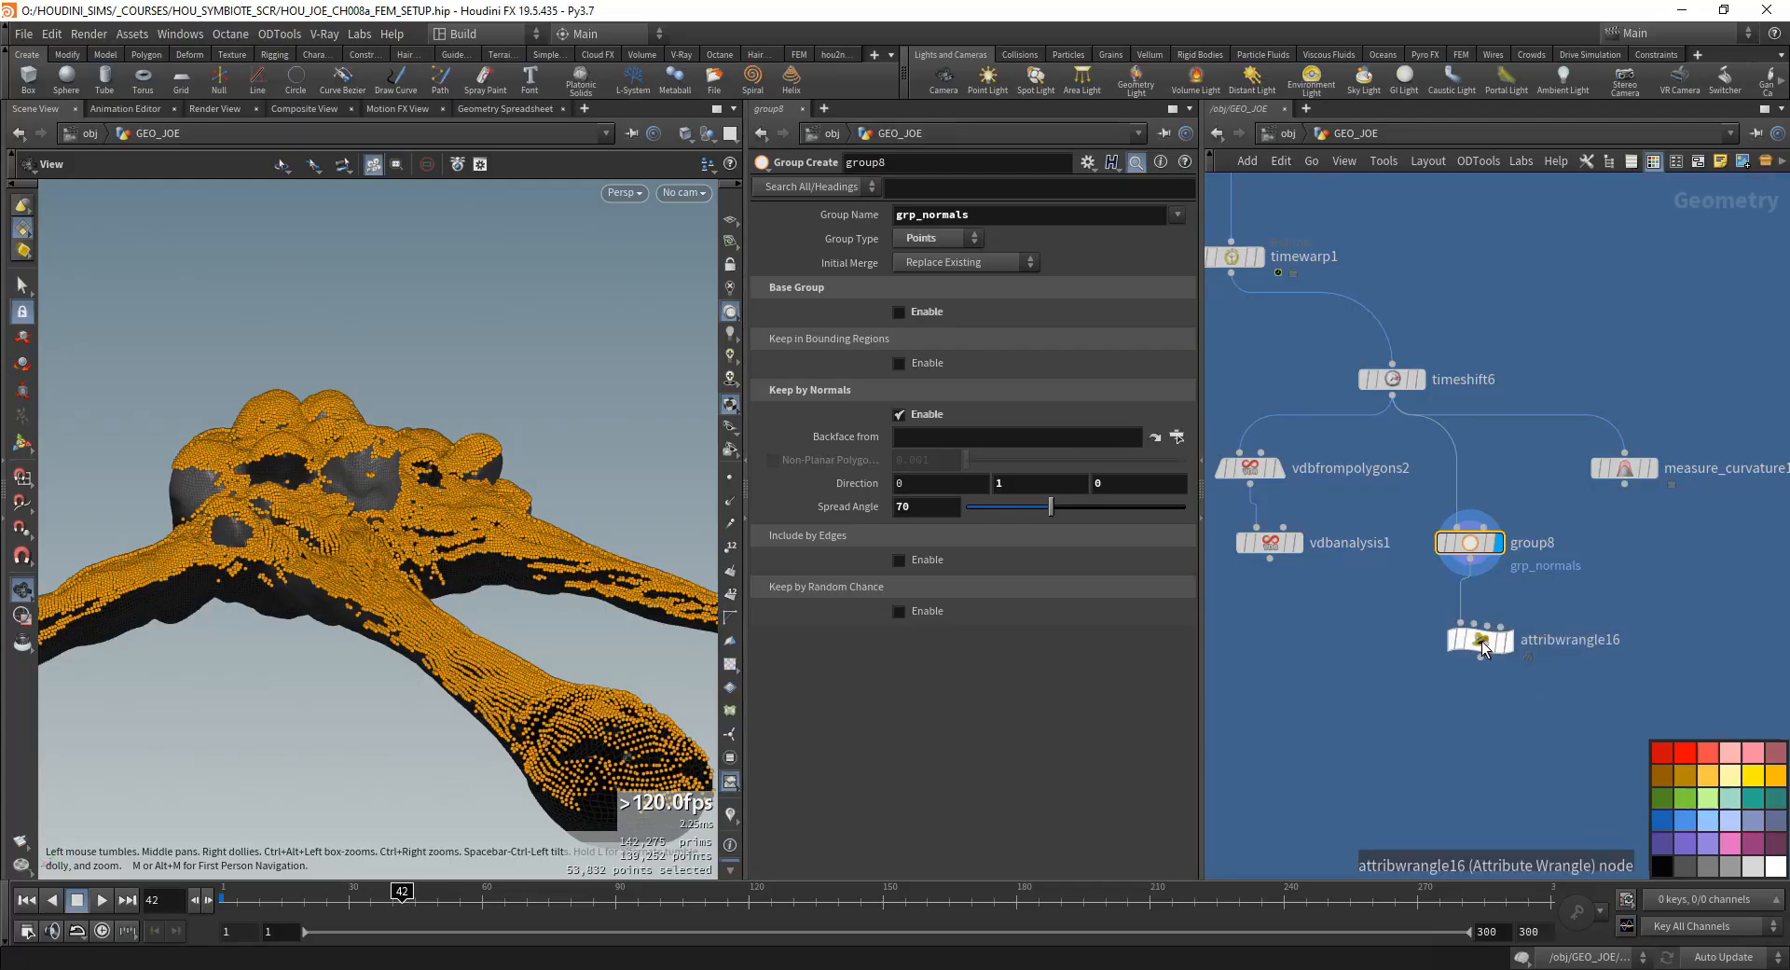
click(1479, 639)
click(1155, 240)
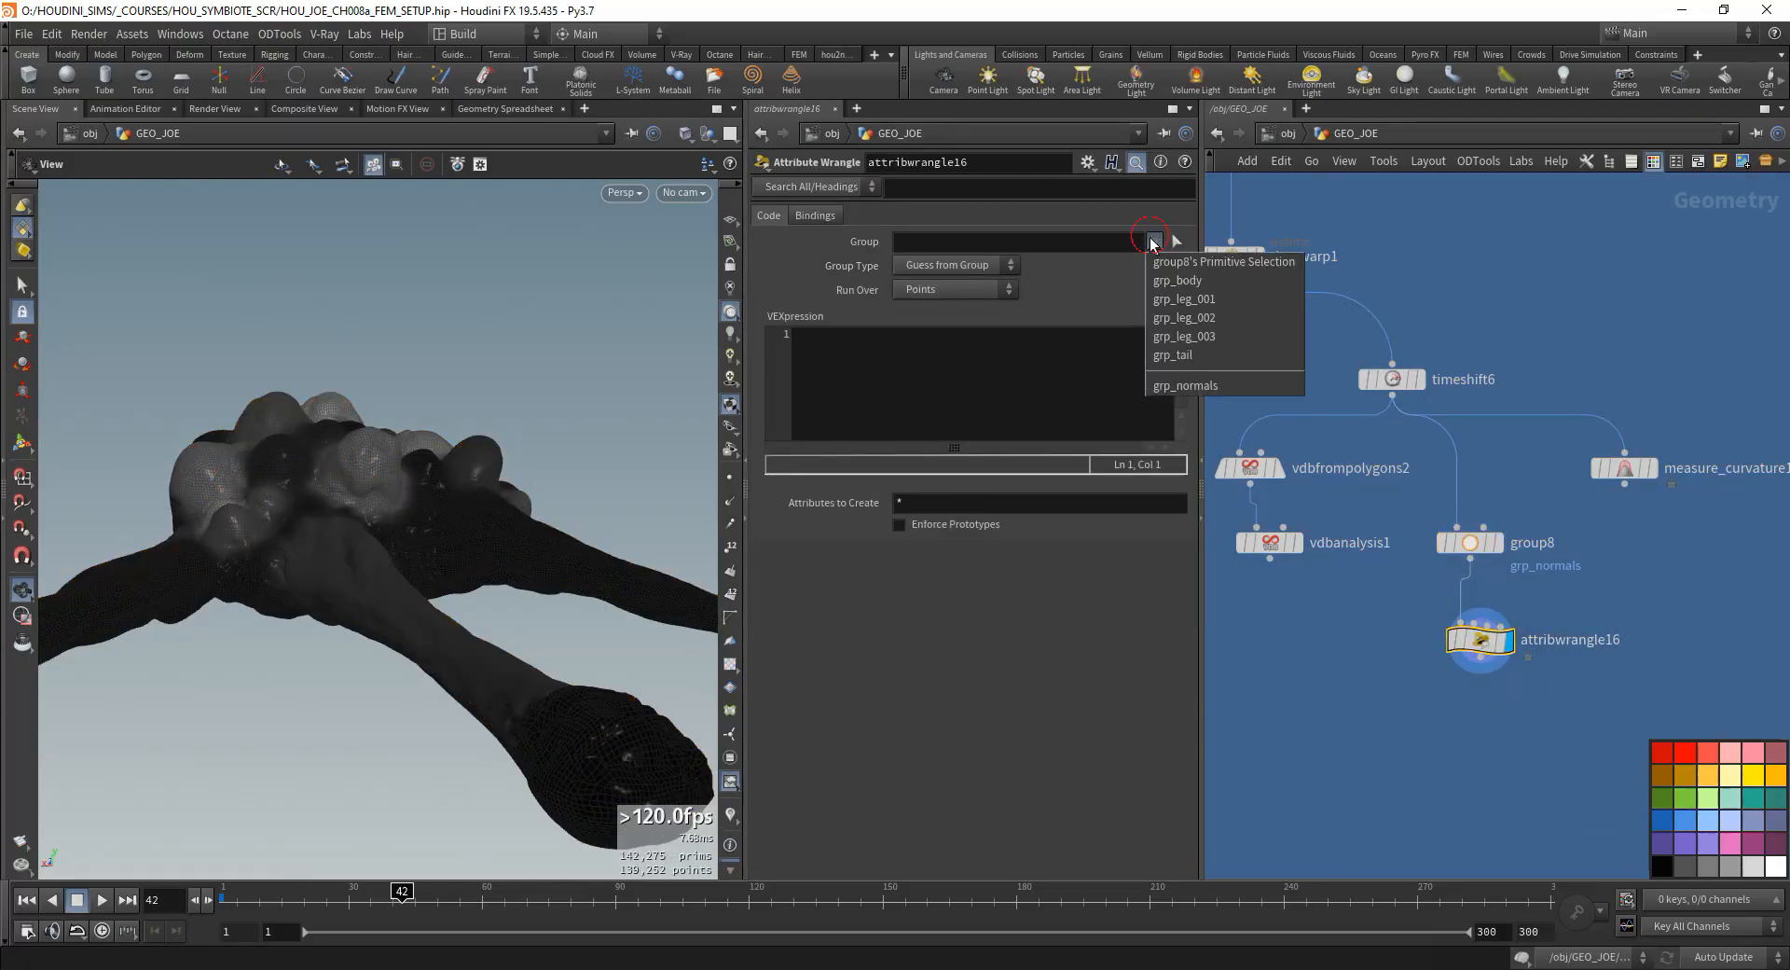
click(1214, 385)
click(852, 396)
text(f@)
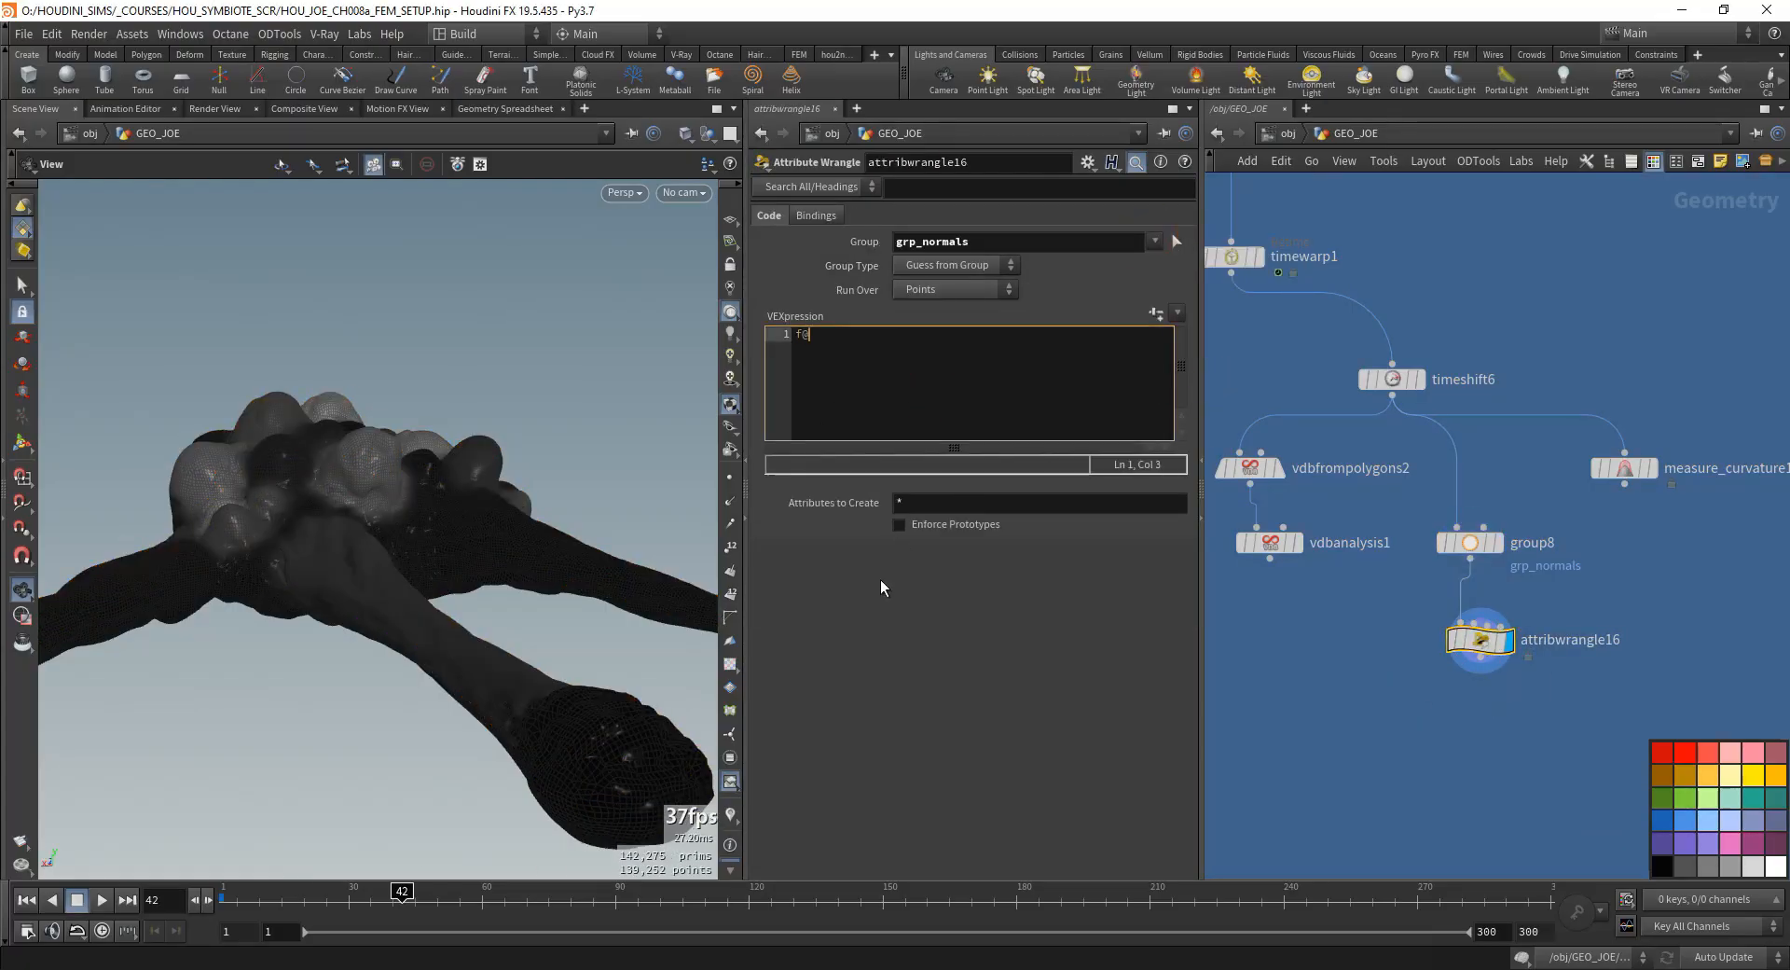
text(emit = 1;)
click(1661, 557)
drag(554, 533, 643, 528)
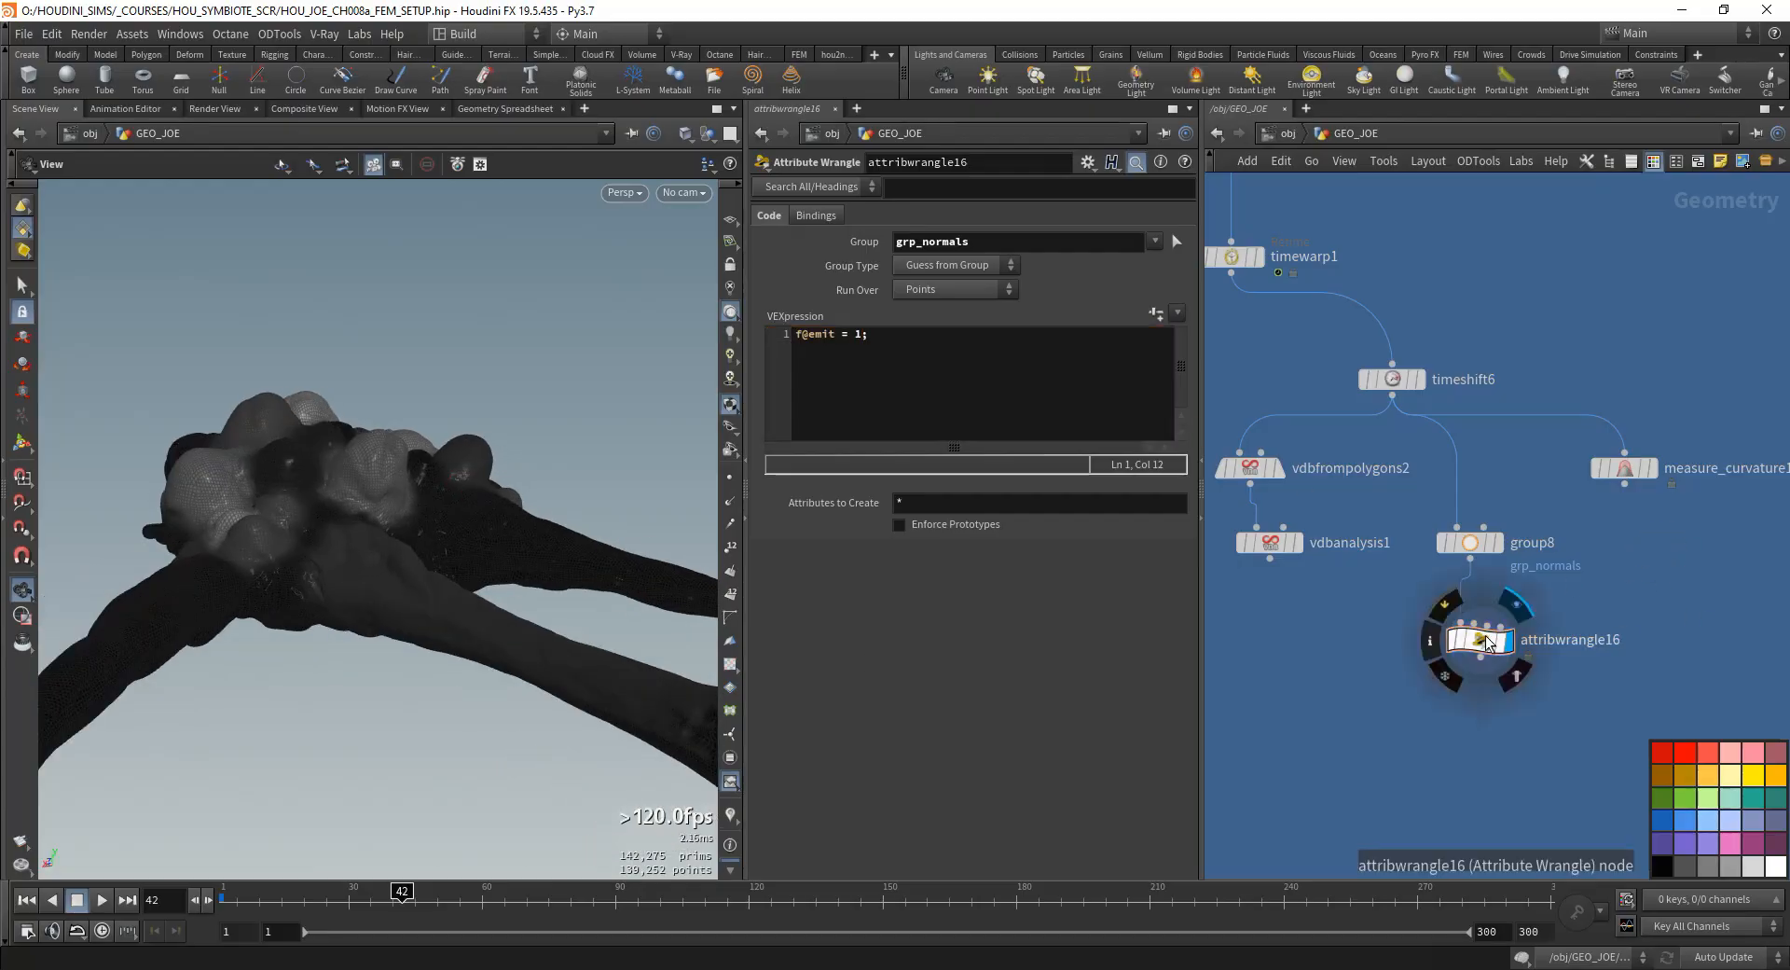
- Visualize the emit point attribute of attribwrangle16 as colours on the mesh
click(1429, 641)
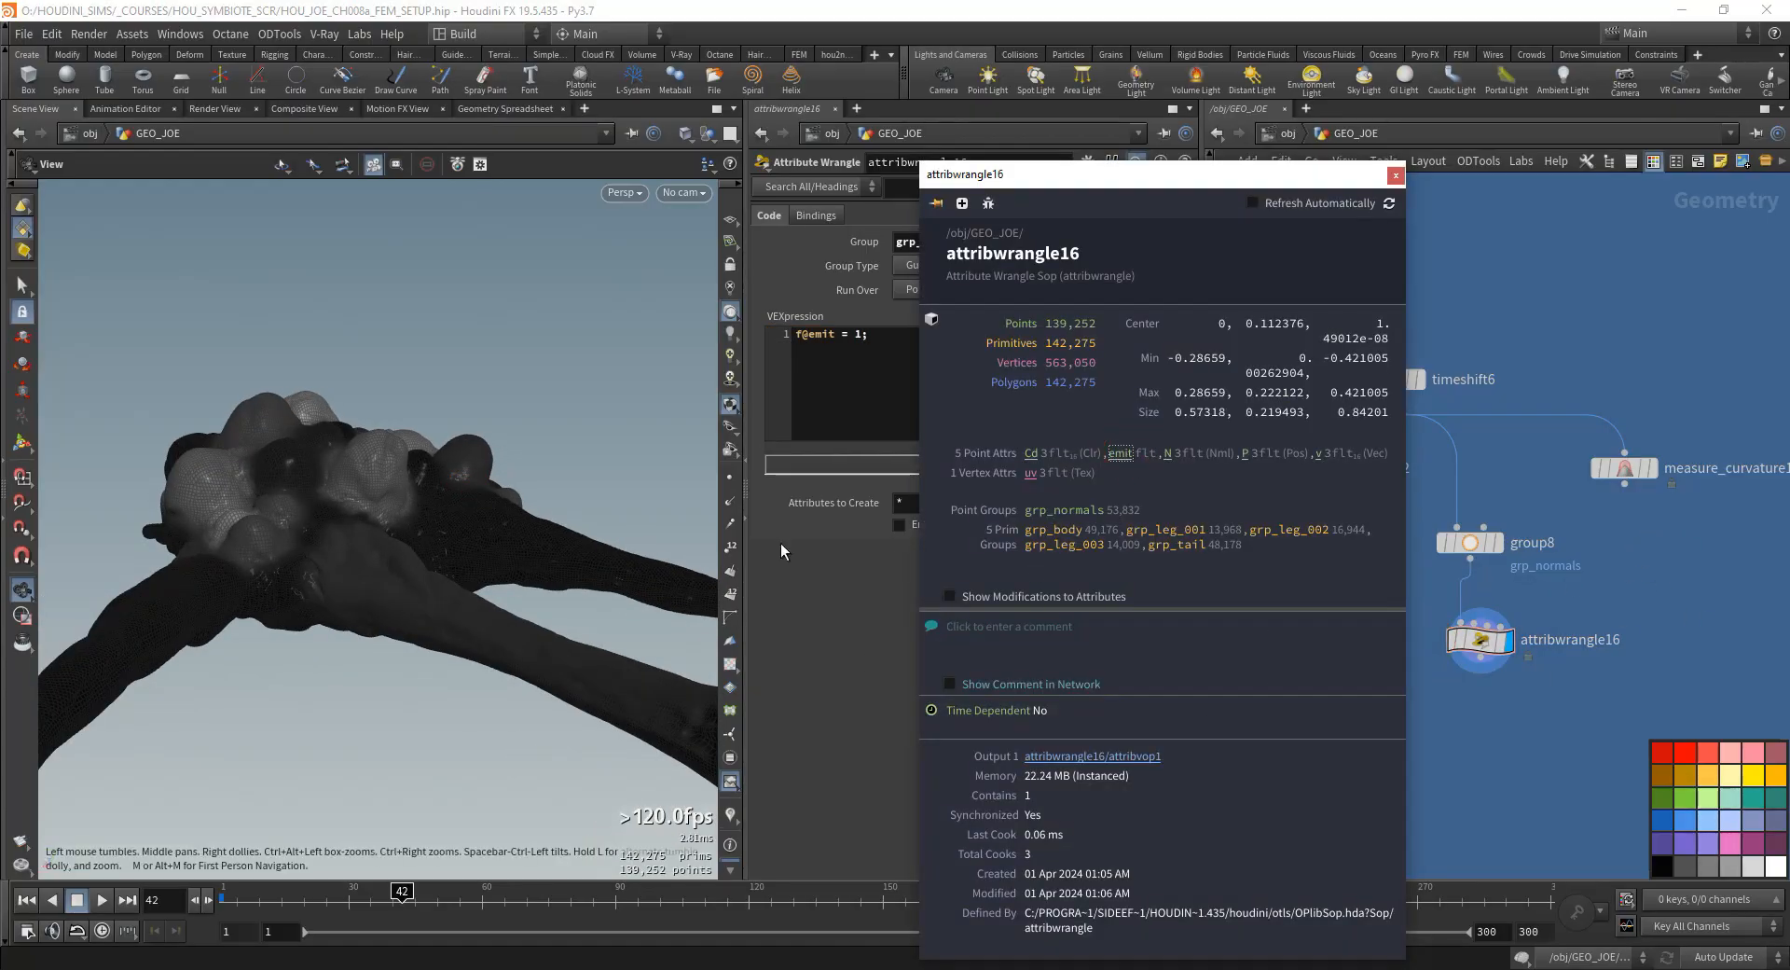
click(730, 815)
drag(522, 466, 438, 466)
- Reduce the spread angle of group8 to 59.2 and check the emit mask on the body
click(1469, 542)
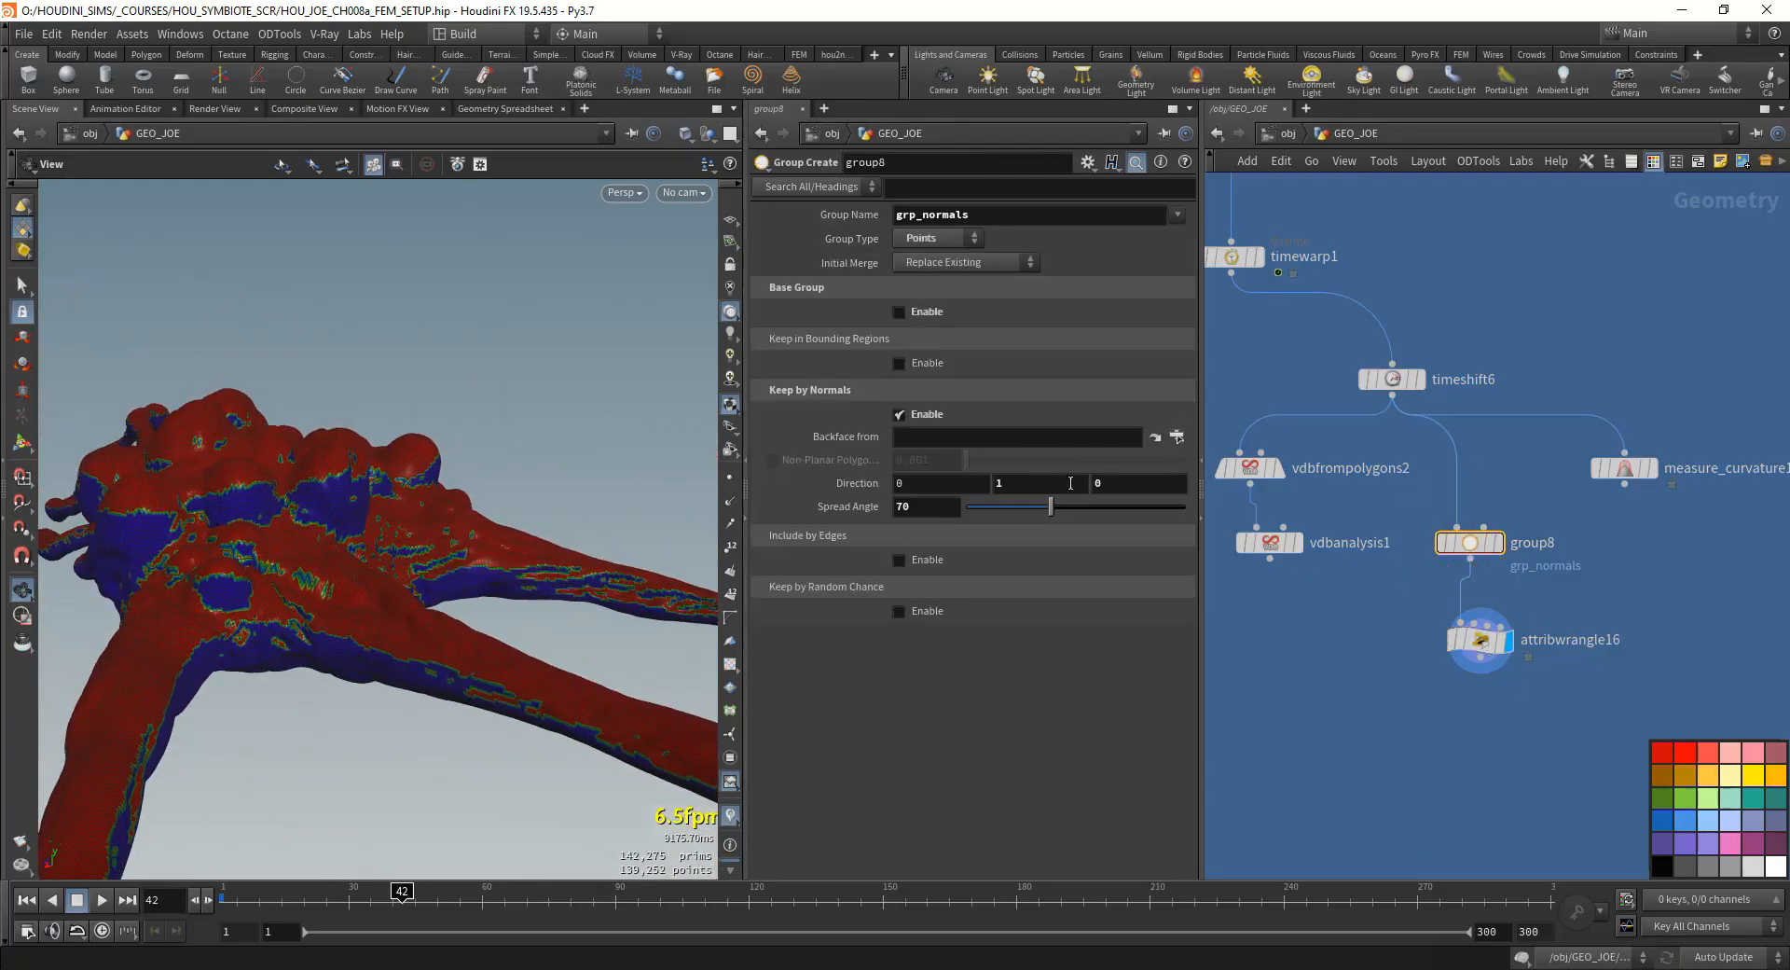
drag(1040, 507, 1037, 511)
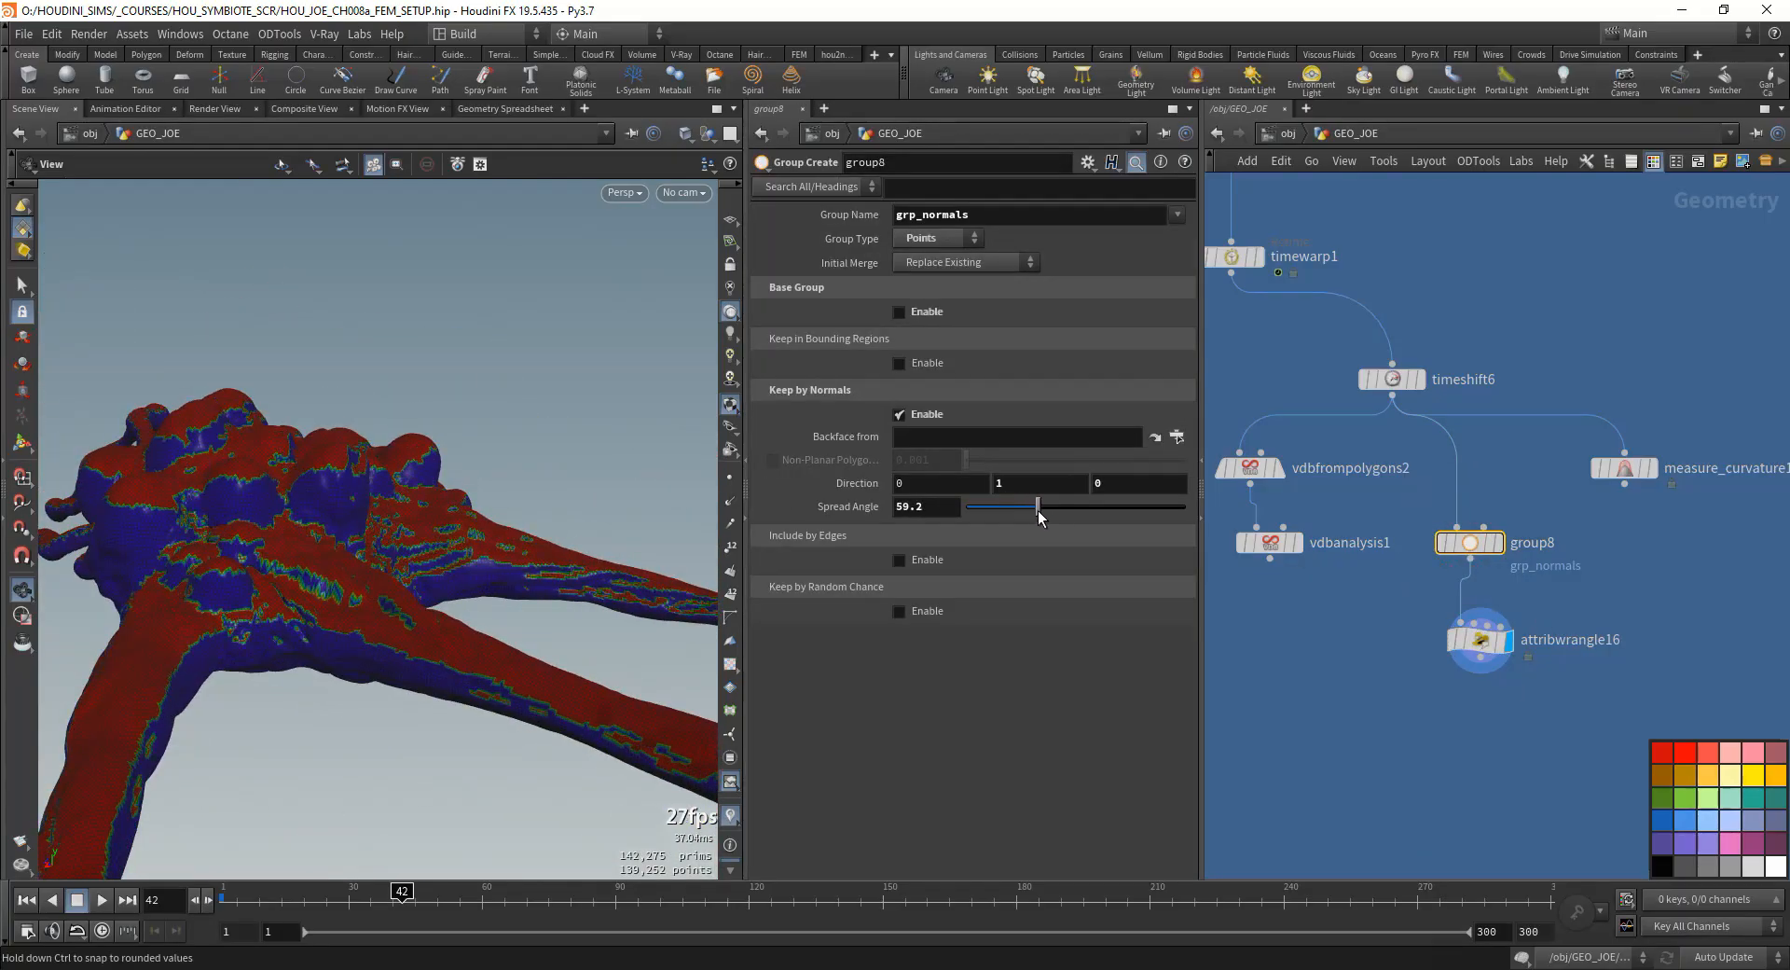
mouse_move(300, 532)
mouse_down()
mouse_move(285, 602)
mouse_move(248, 628)
mouse_move(295, 523)
mouse_up()
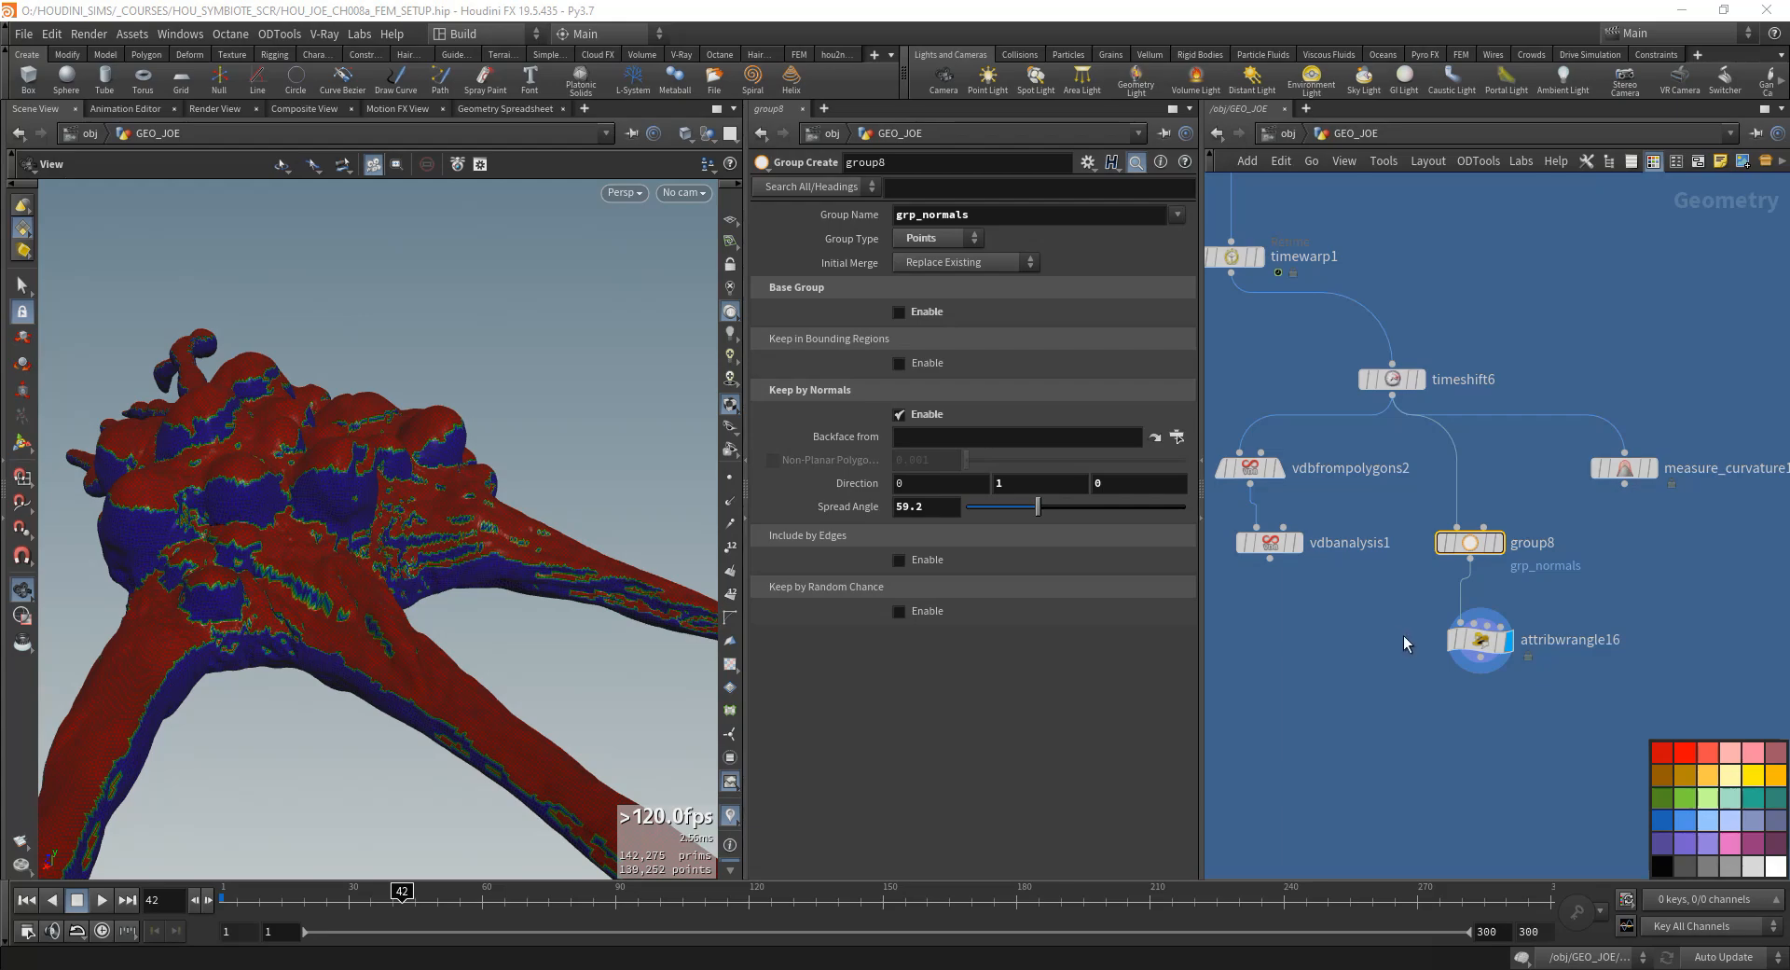
- Add an Attribute Blur node below attribwrangle16, wire it from the wrangle and display it
key(Tab)
text(attribute b)
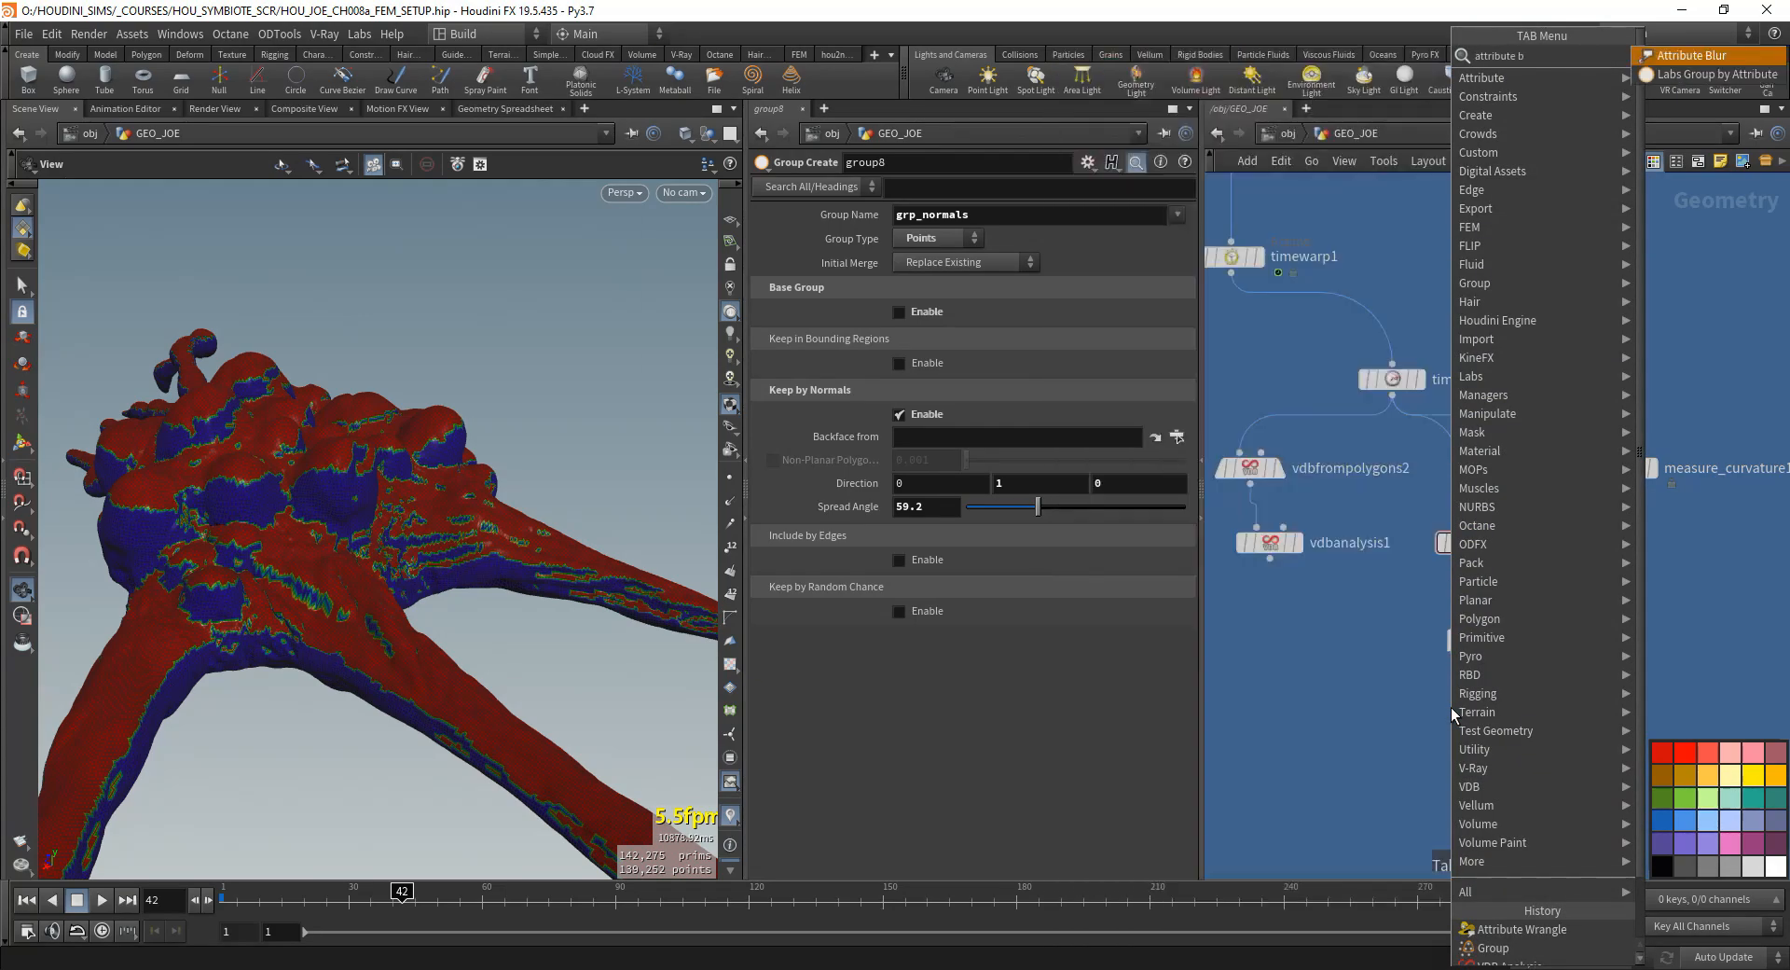
key(Return)
click(1474, 735)
click(1477, 667)
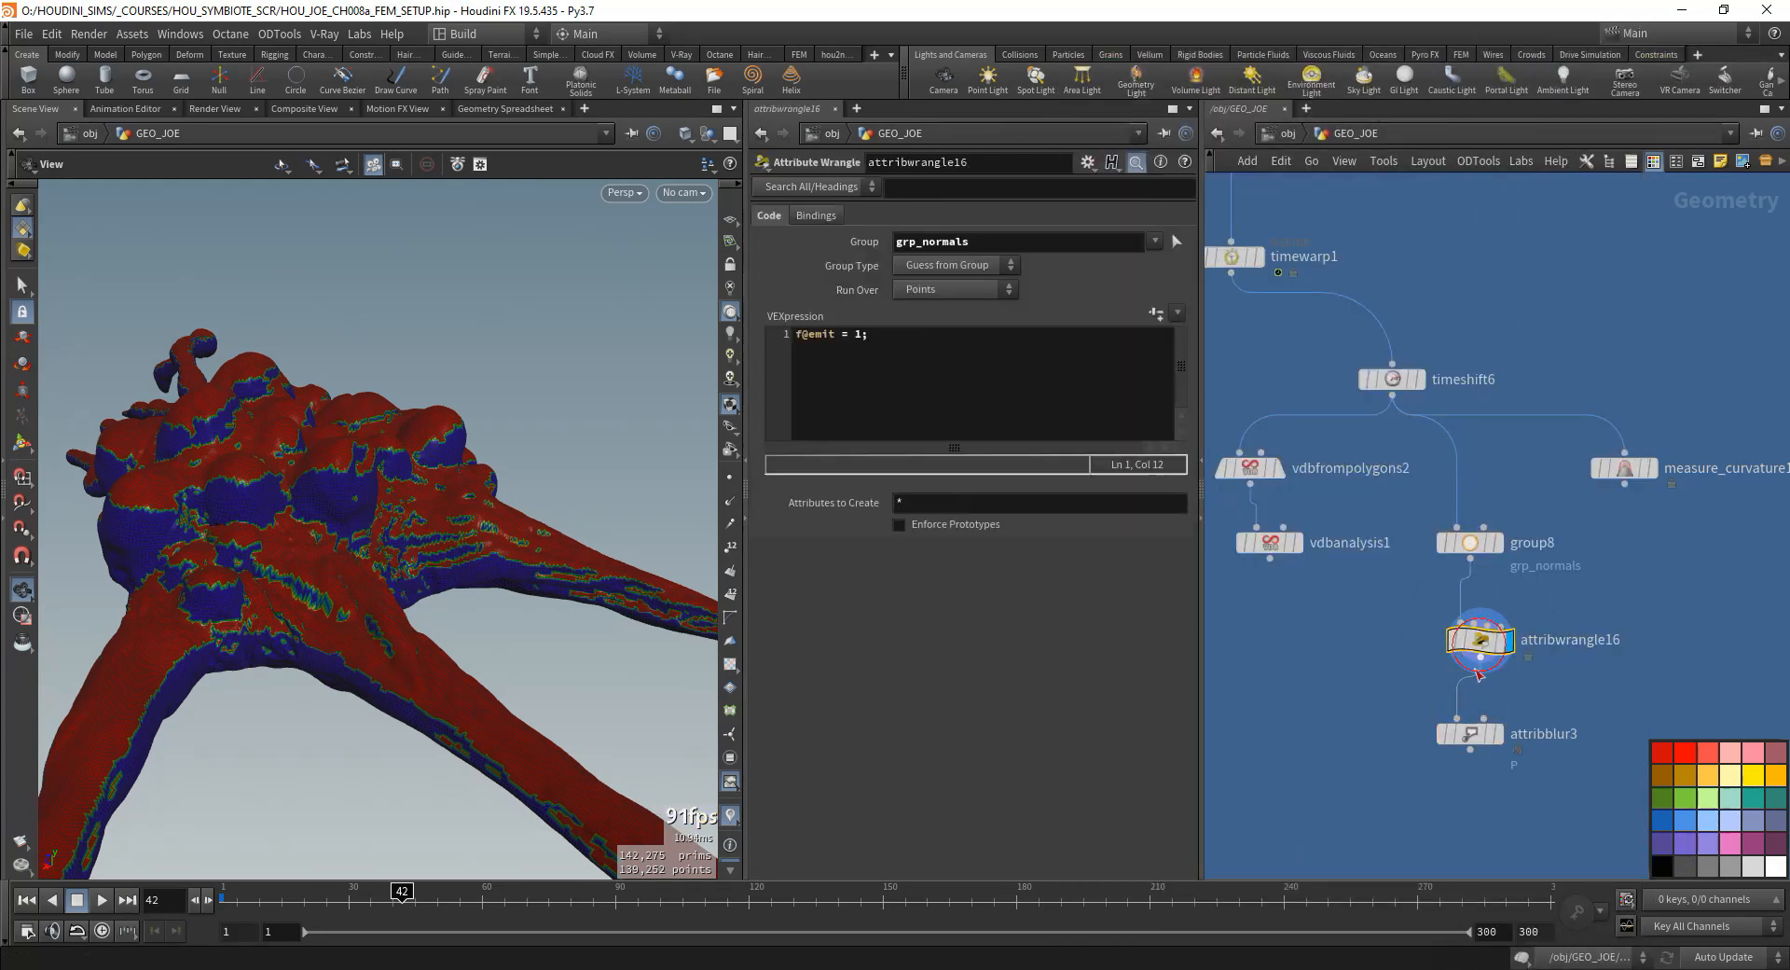
click(1498, 735)
- Set attribblur3 to blur the emit attribute with 10 blurring iterations
drag(934, 232, 853, 257)
text(em)
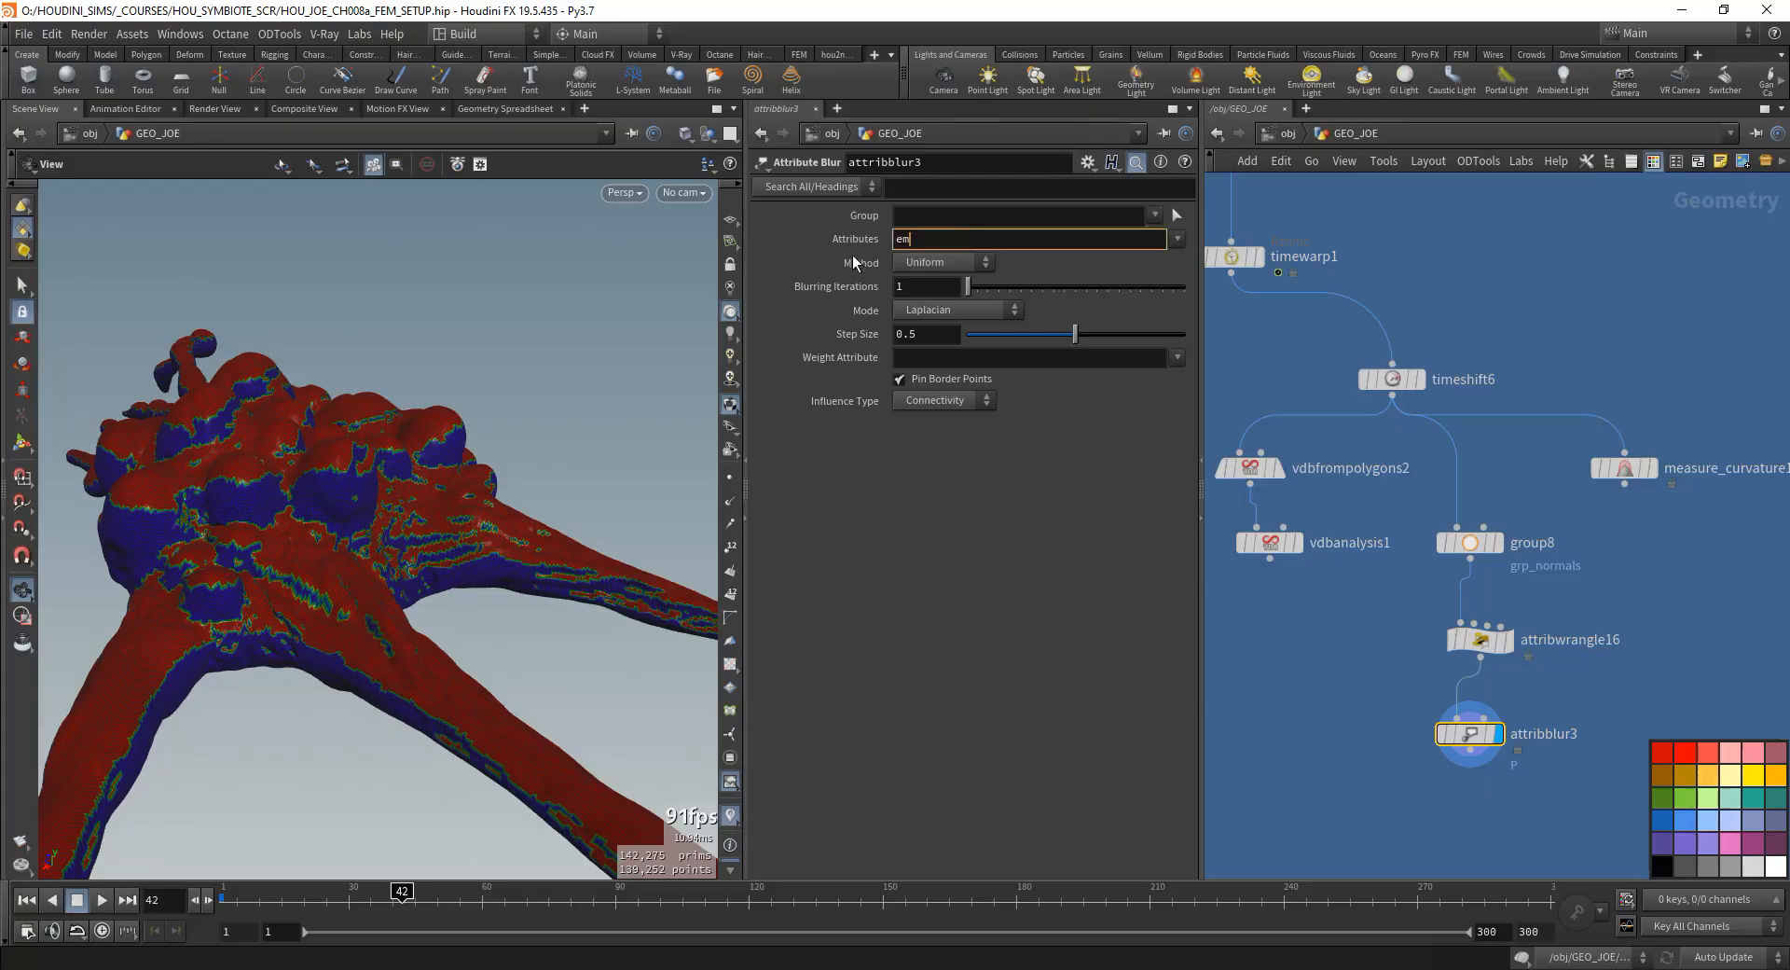
text(it)
key(Return)
drag(968, 287, 835, 310)
text(10)
key(Return)
mouse_move(298, 459)
mouse_down()
mouse_move(338, 467)
mouse_move(327, 484)
mouse_move(315, 472)
mouse_up()
scroll(327, 484, down, 3)
- Add another Attribute Wrangle below attribblur3, wire it from the blur and display it
middle_drag(1585, 671, 1563, 572)
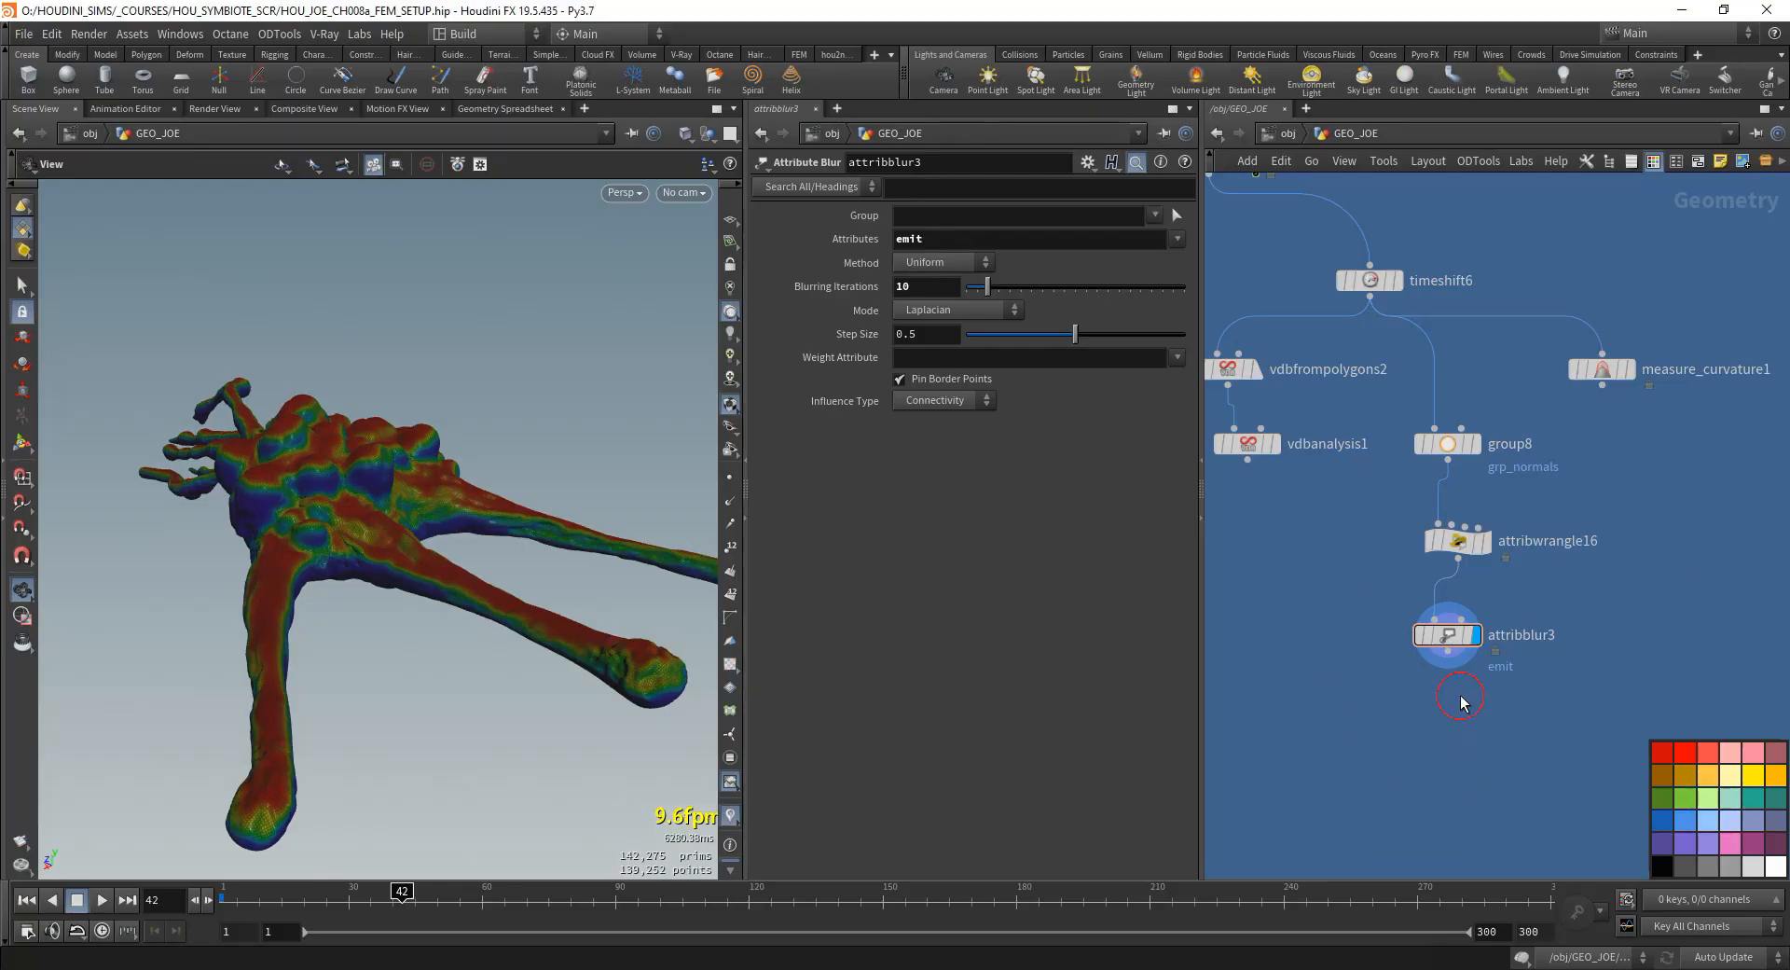
key(Tab)
click(1497, 947)
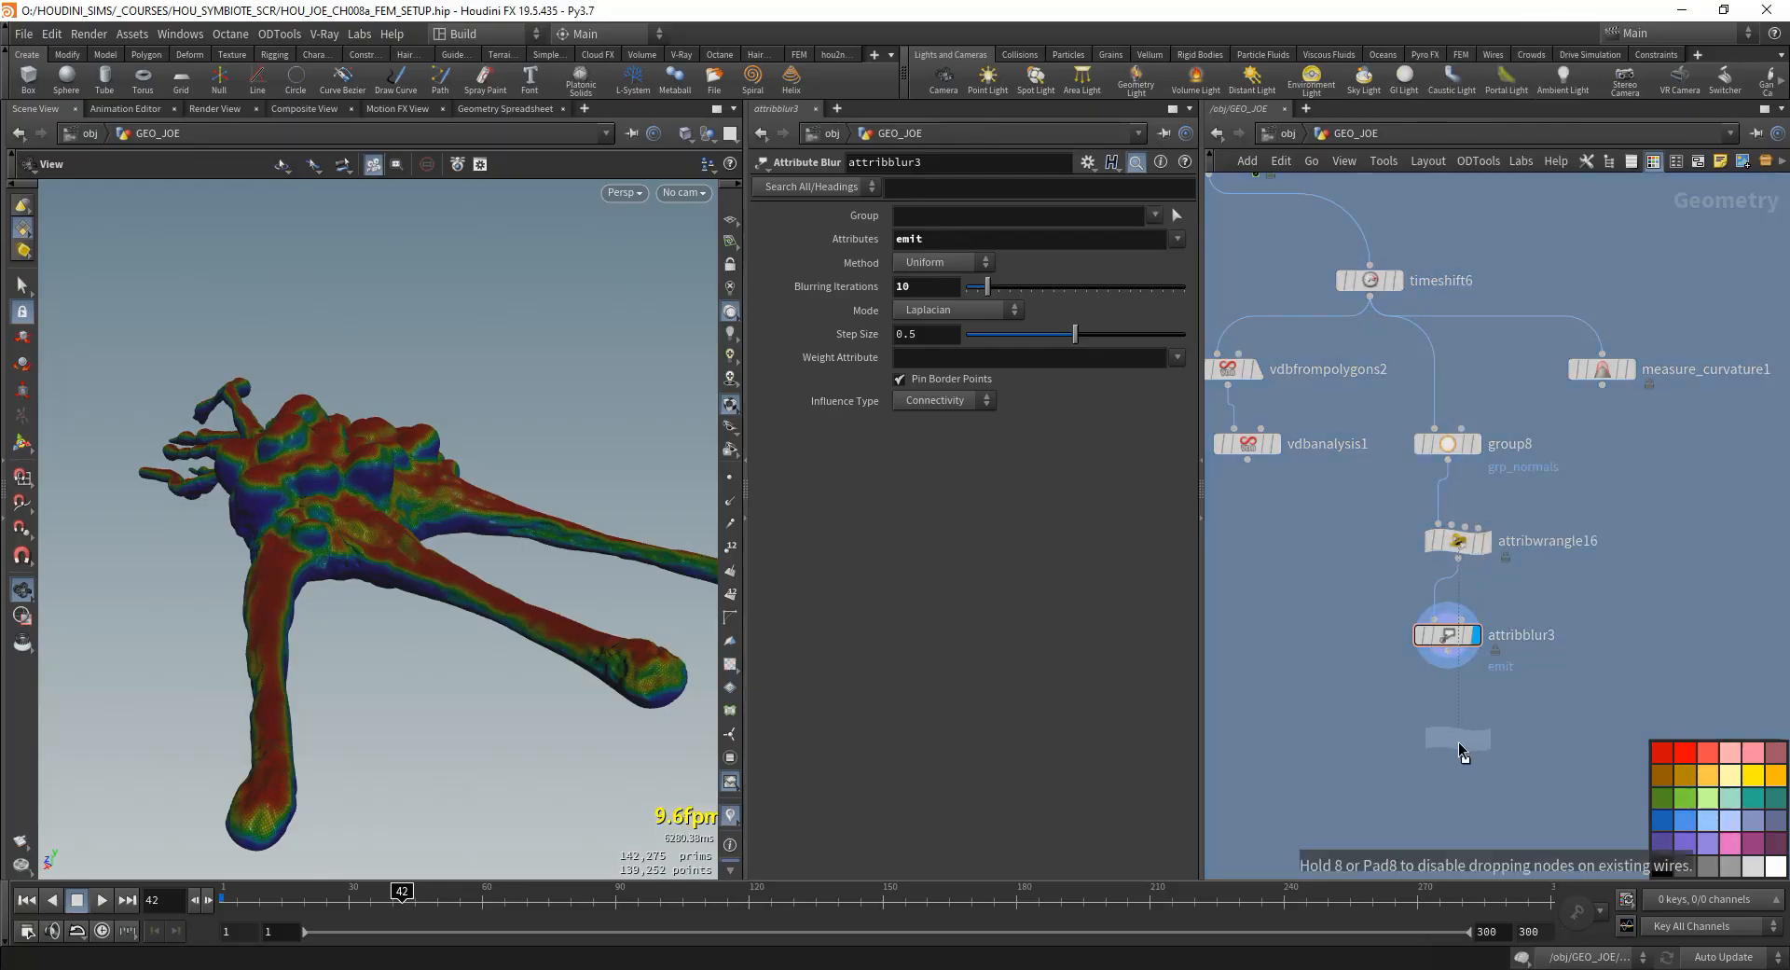
click(1457, 735)
click(1476, 725)
click(844, 333)
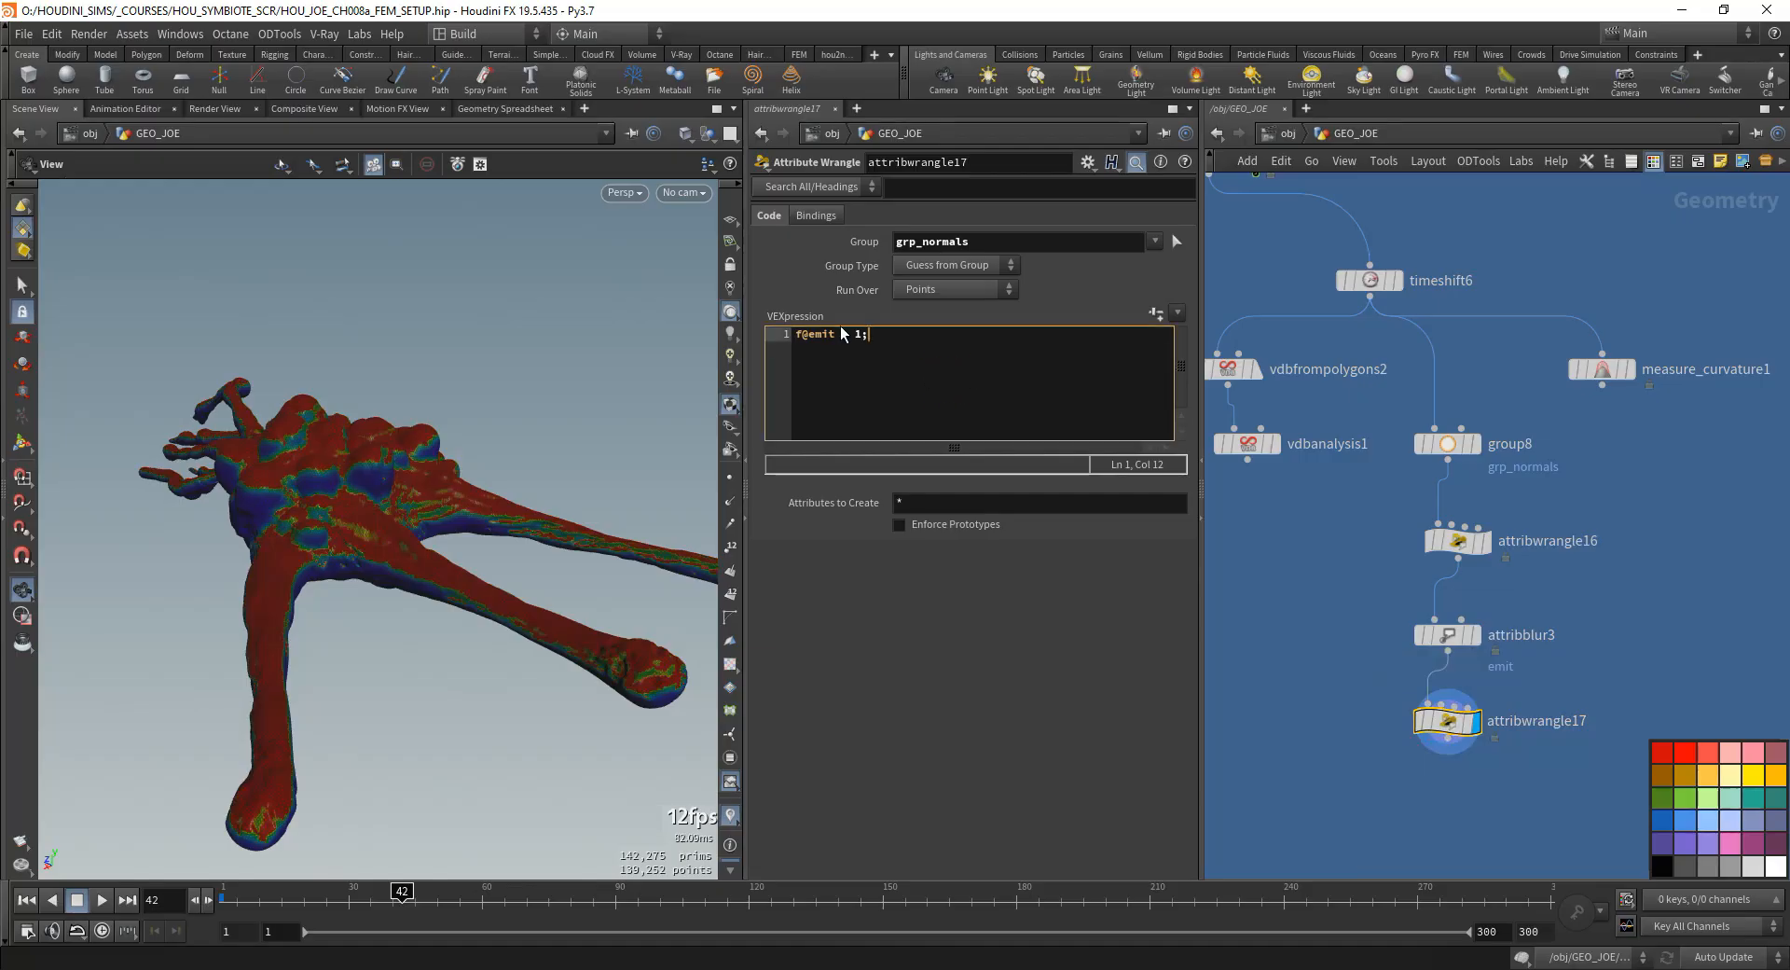
drag(975, 244, 891, 252)
key(BackSpace)
drag(850, 338, 893, 366)
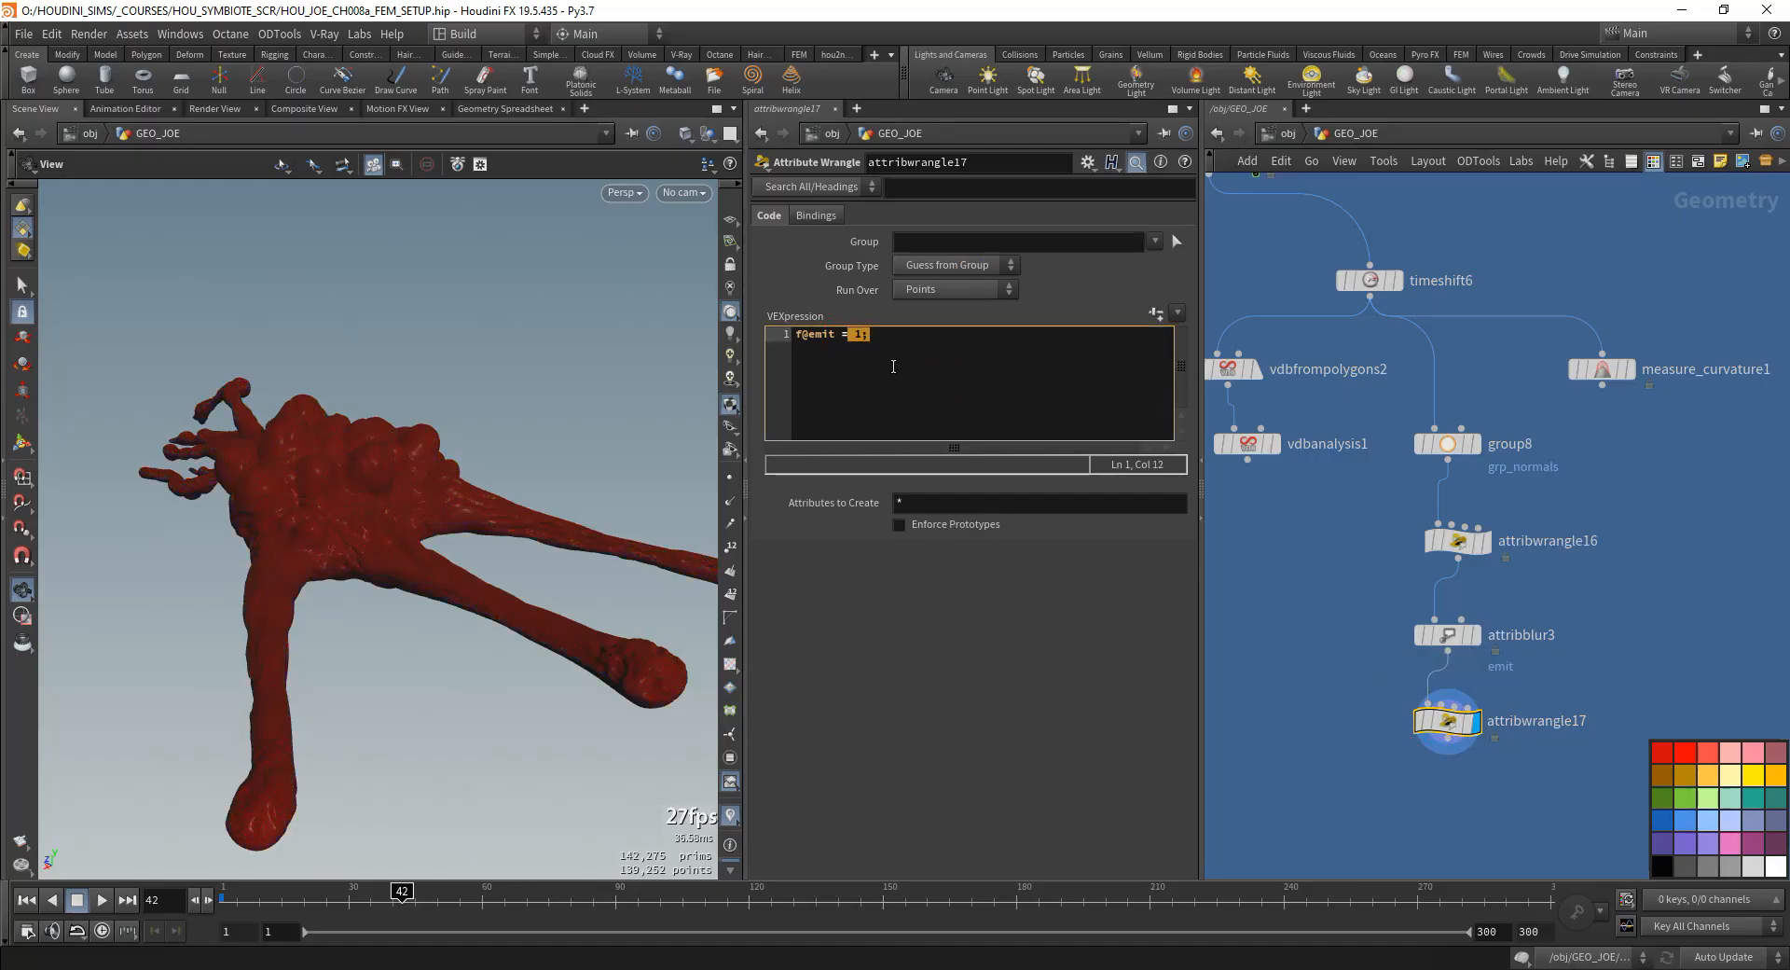
text(chramp('ramp', @emit)
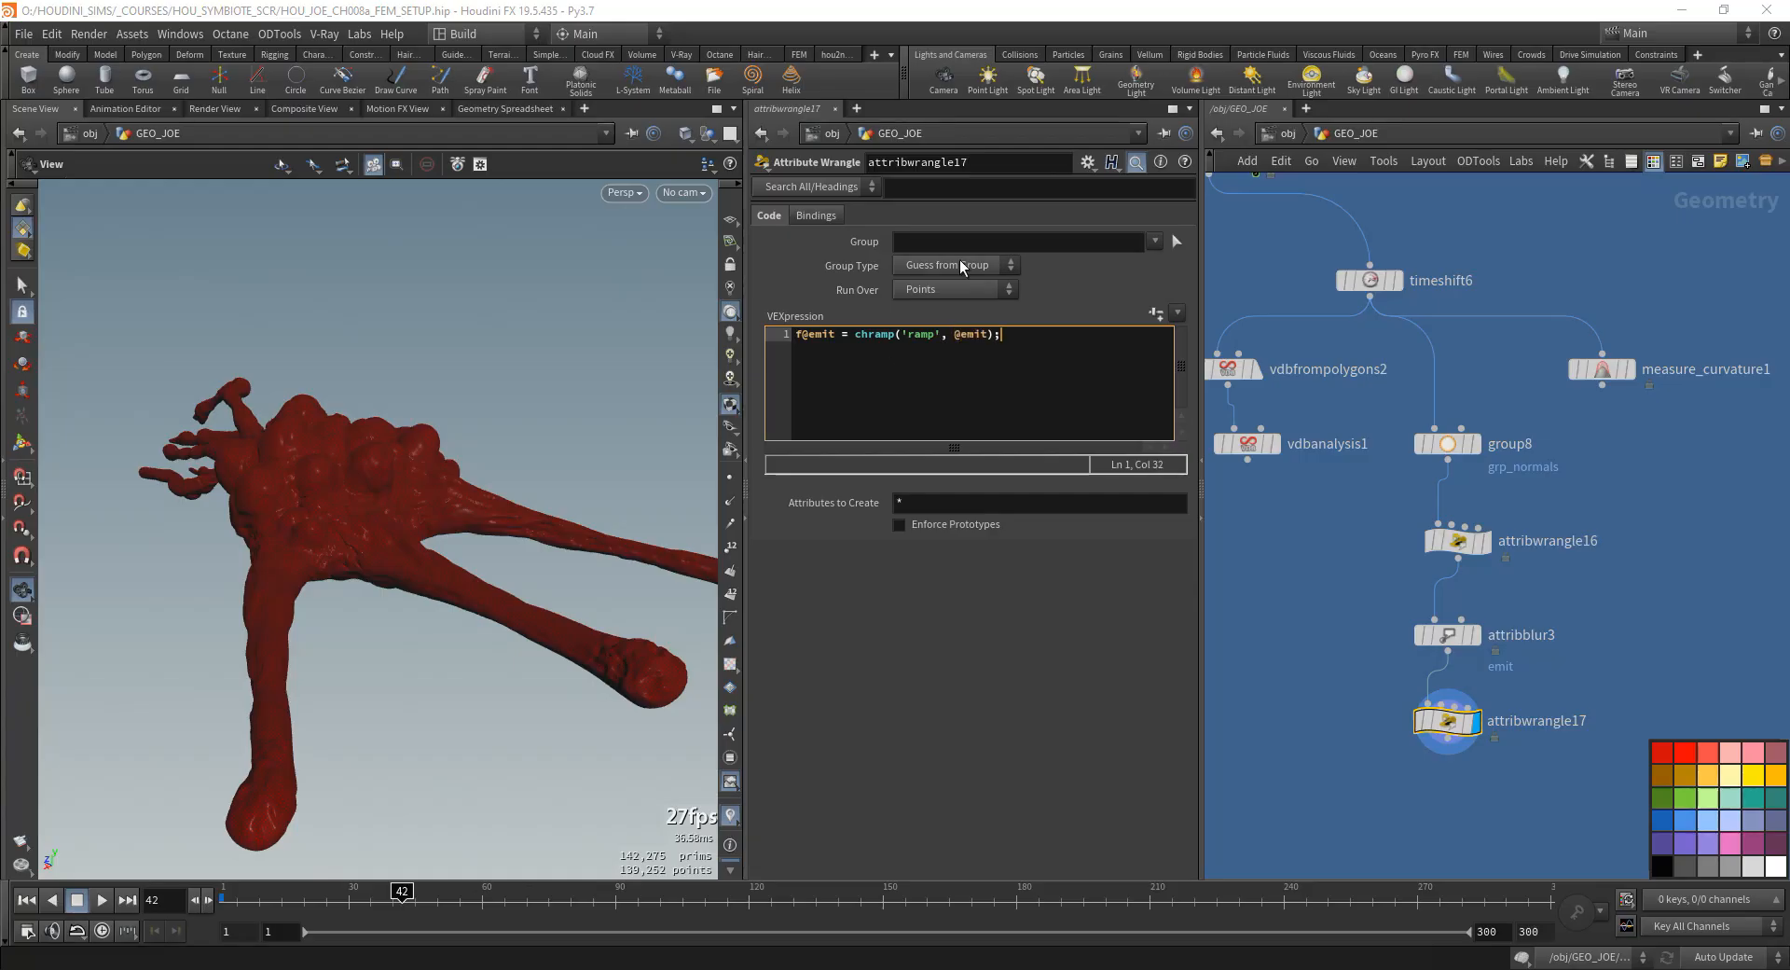
drag(844, 339, 795, 340)
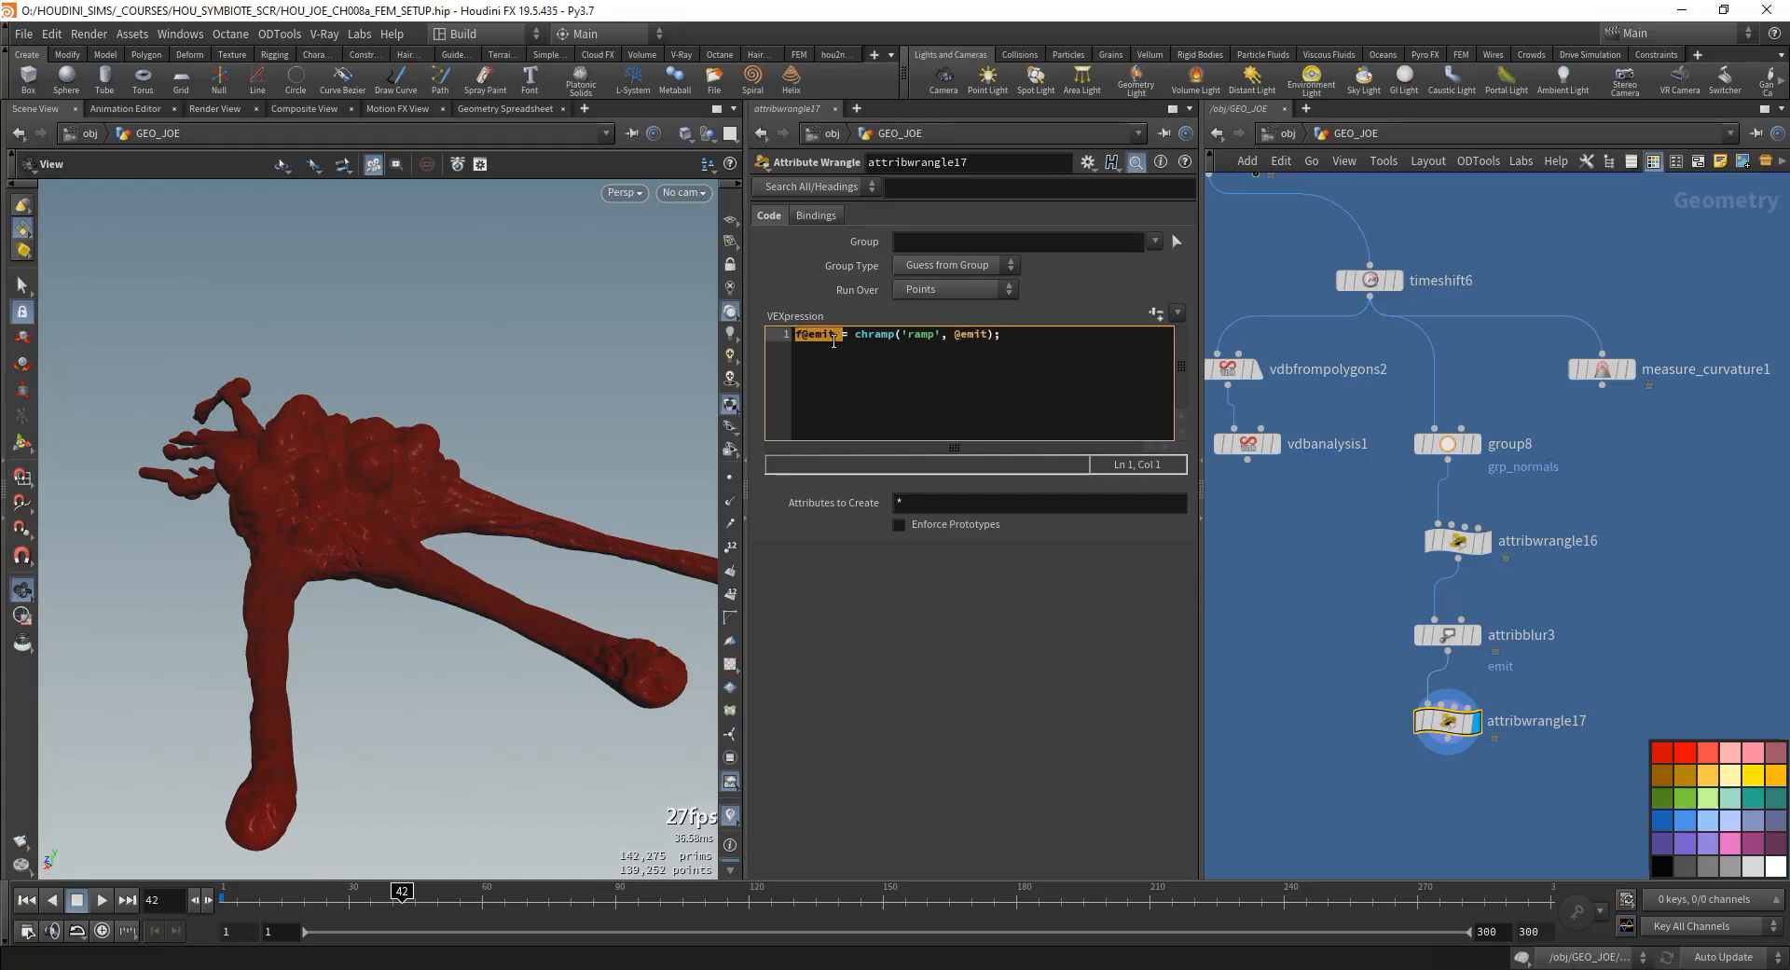
click(940, 348)
drag(1026, 338, 846, 338)
click(961, 333)
- Create the ramp parameter for attribwrangle17 and add points at 0.224543 with value 0 and 0.72846 with value 1
click(1155, 314)
click(926, 614)
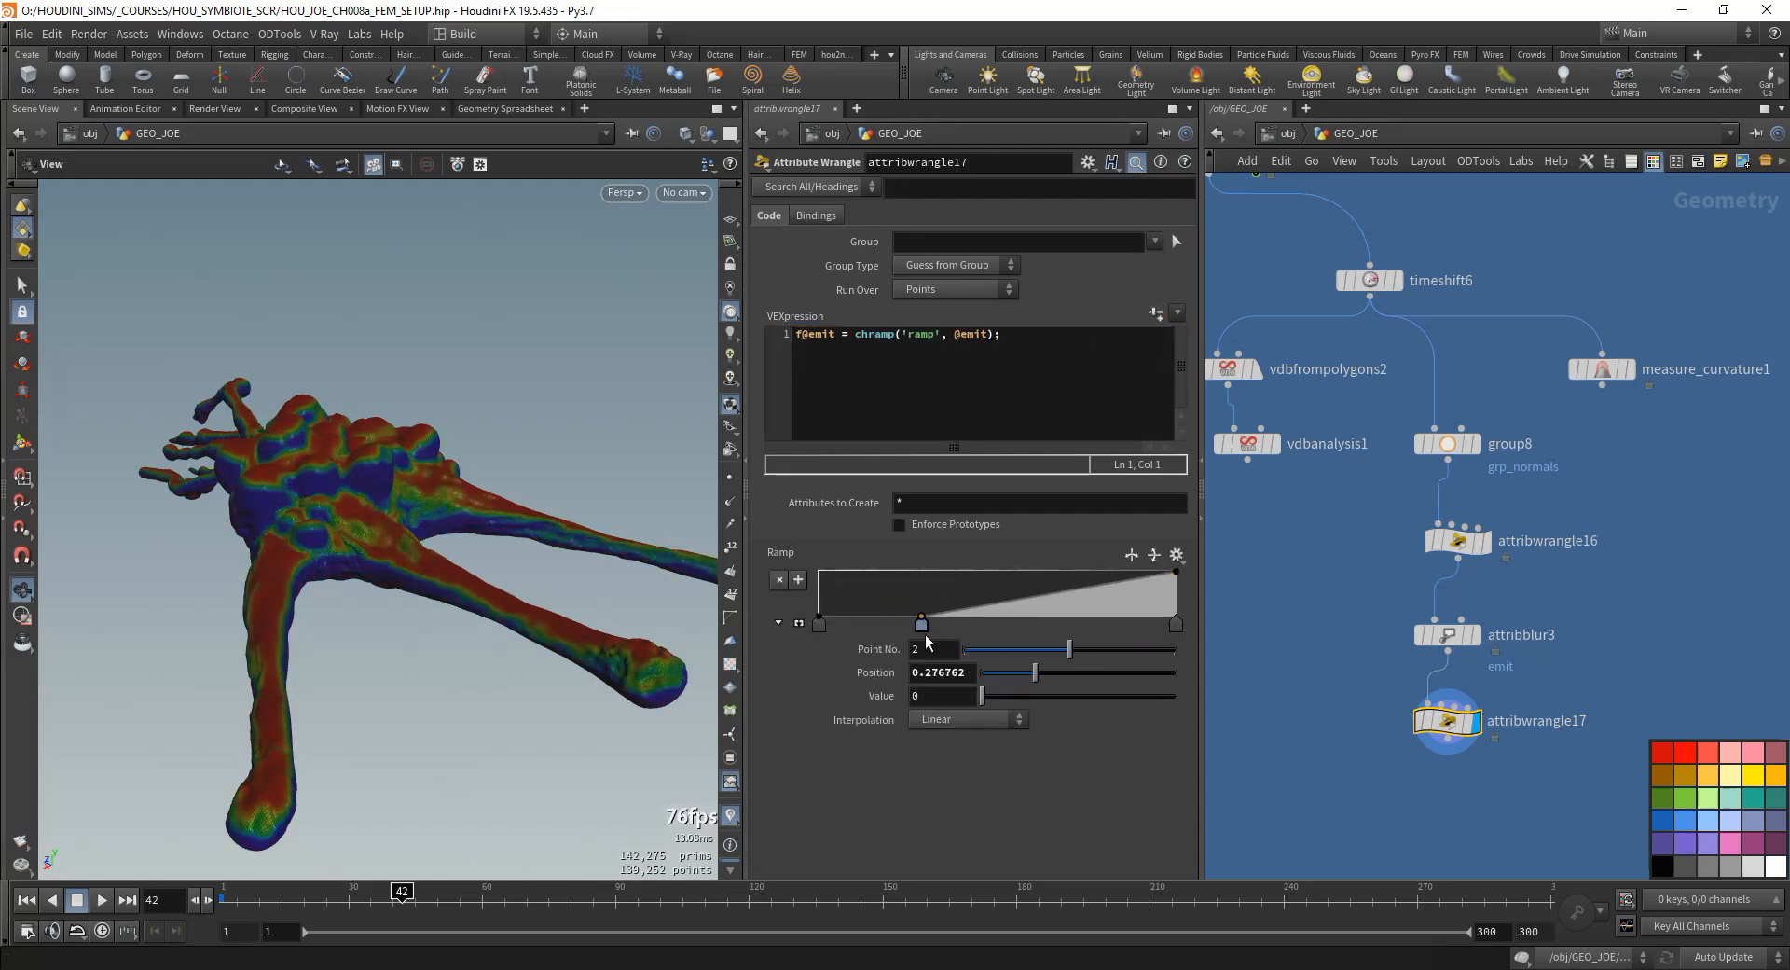
click(1058, 592)
drag(1058, 592, 1079, 630)
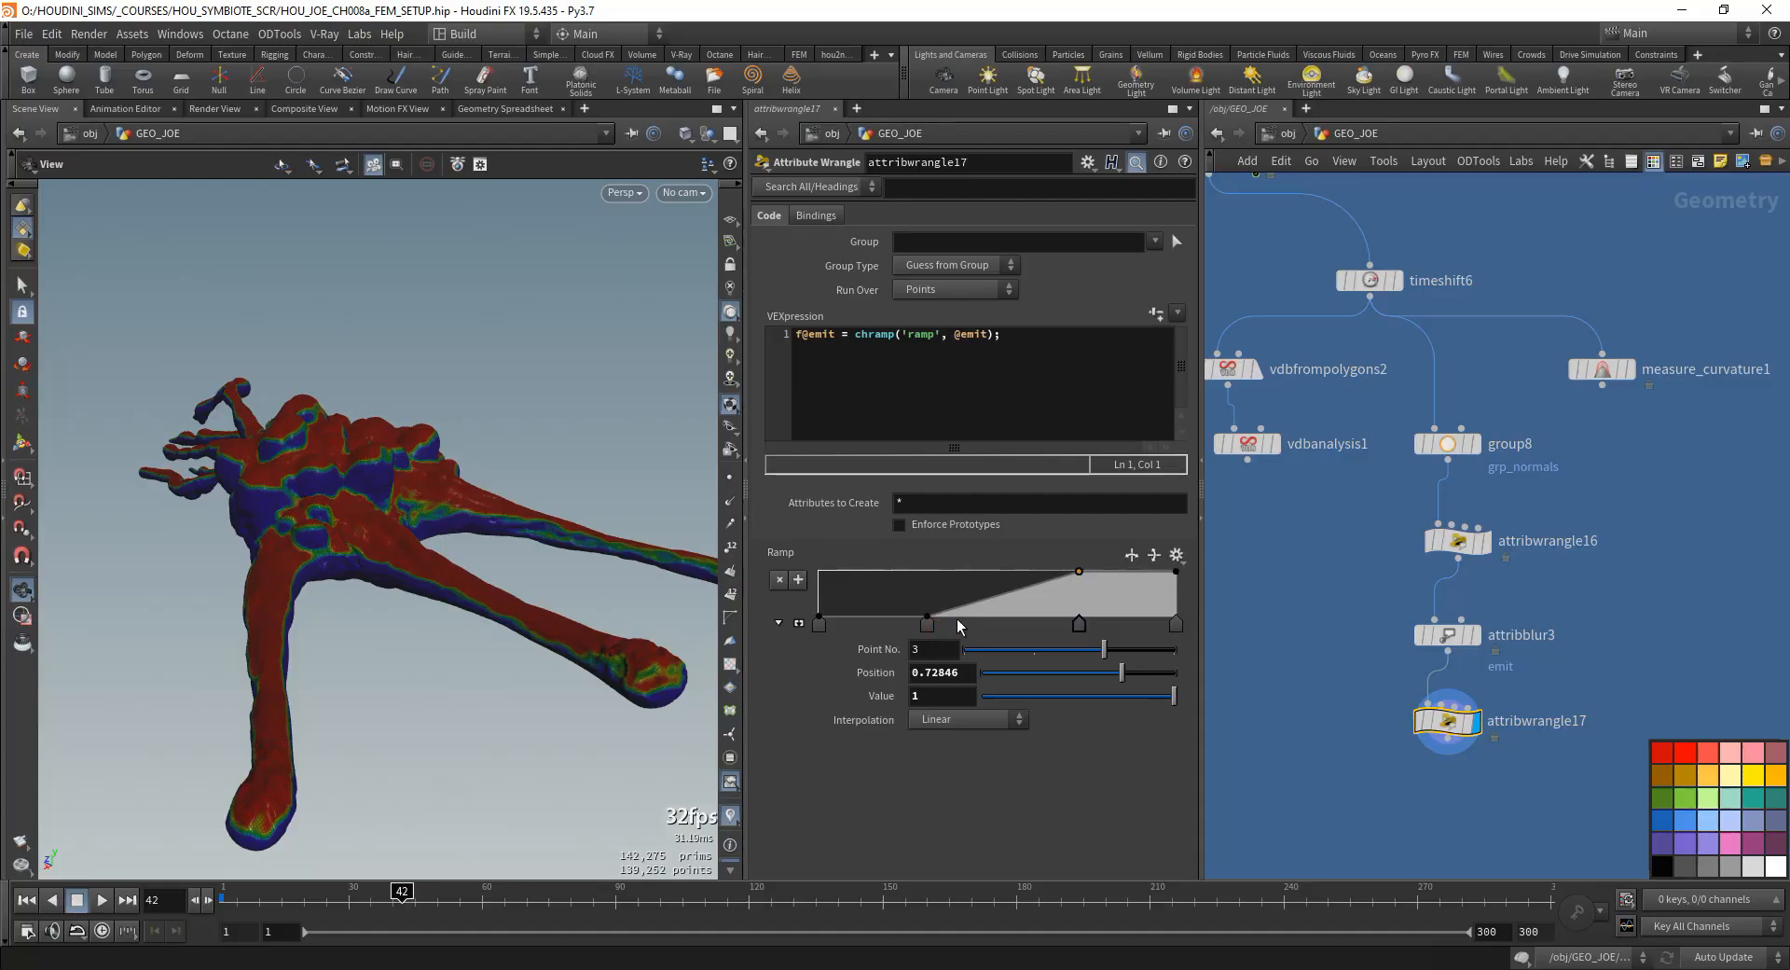
drag(921, 629, 899, 629)
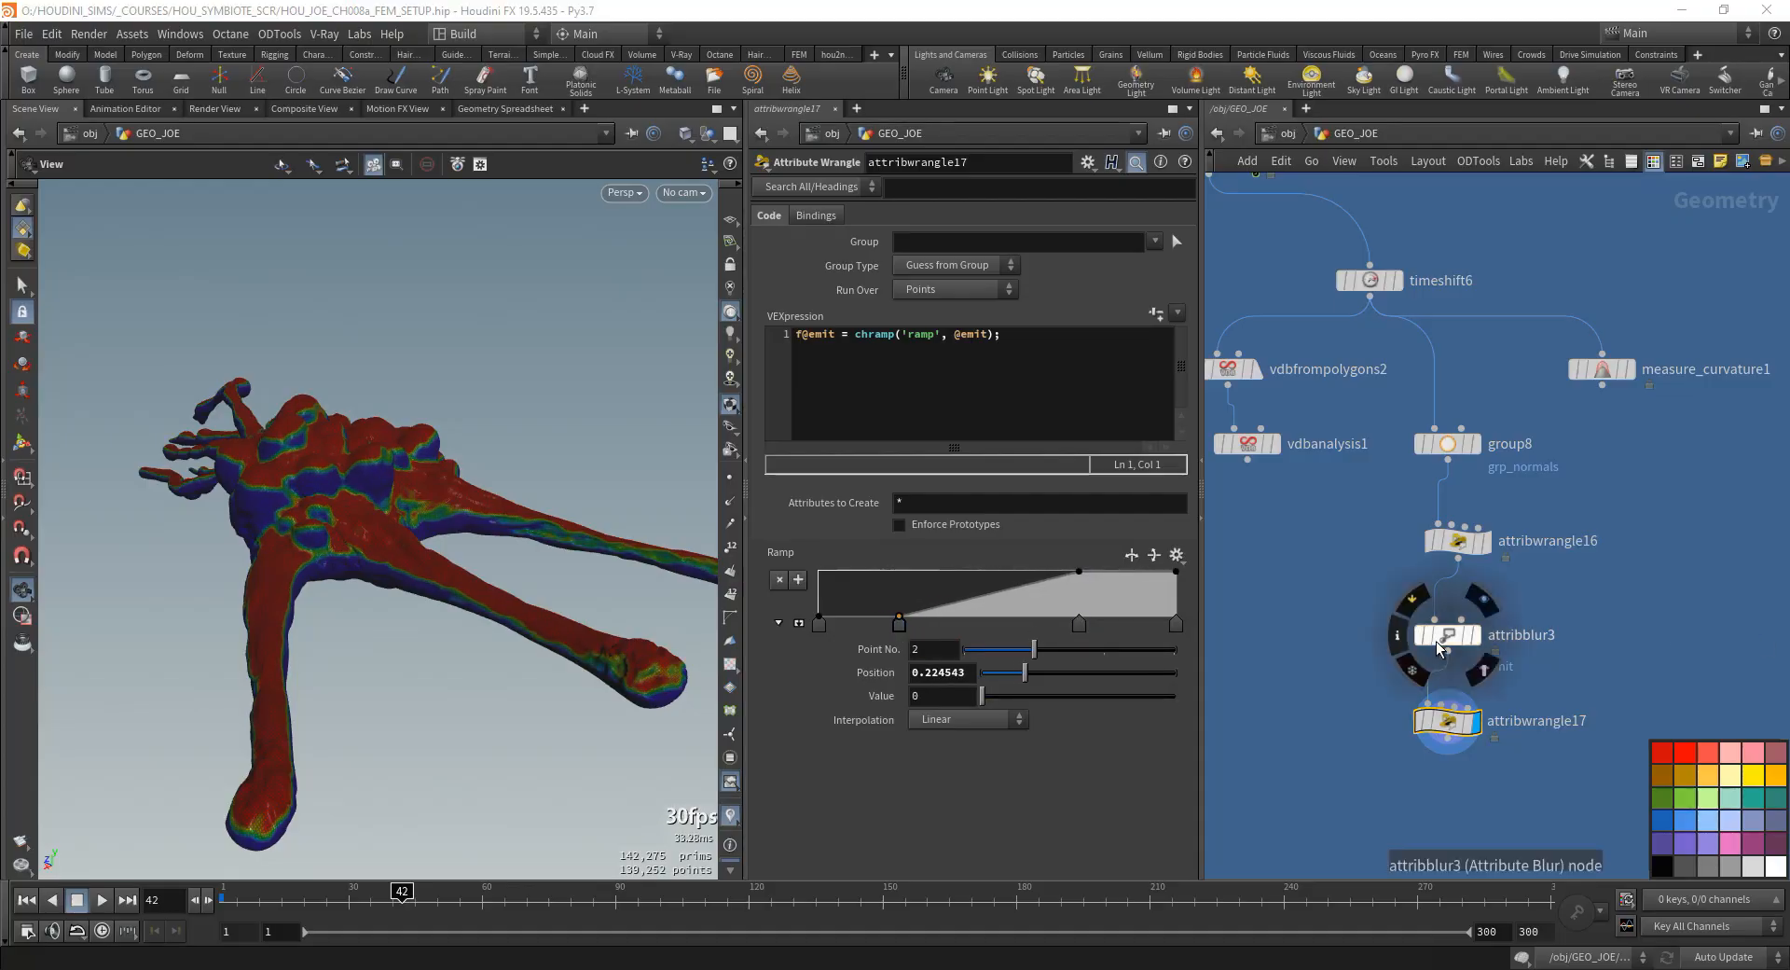
- Compare the ramp result without blurring by pulling attribblur3 out of the chain, then reinsert it above attribwrangle17
drag(1447, 637, 1322, 673)
drag(1428, 704, 1458, 559)
drag(1452, 732, 1460, 662)
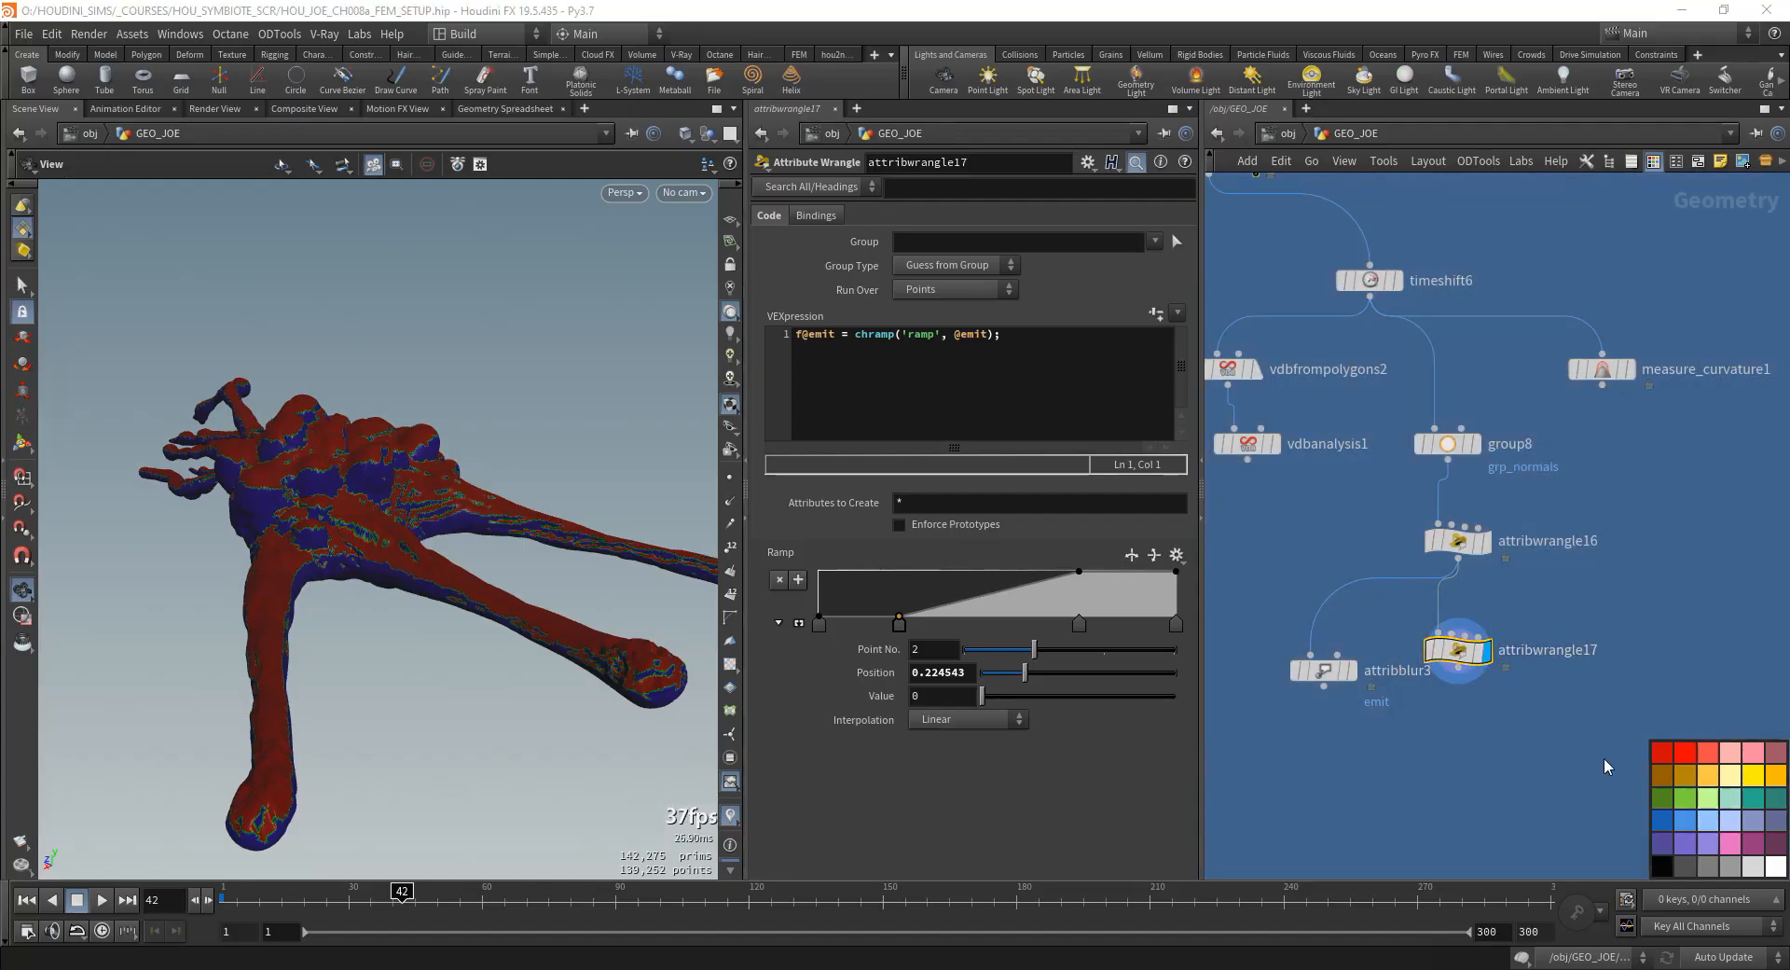
drag(1322, 673, 1463, 683)
- Shift the second ramp point of attribwrangle17 to position 0.190601
drag(419, 560, 599, 579)
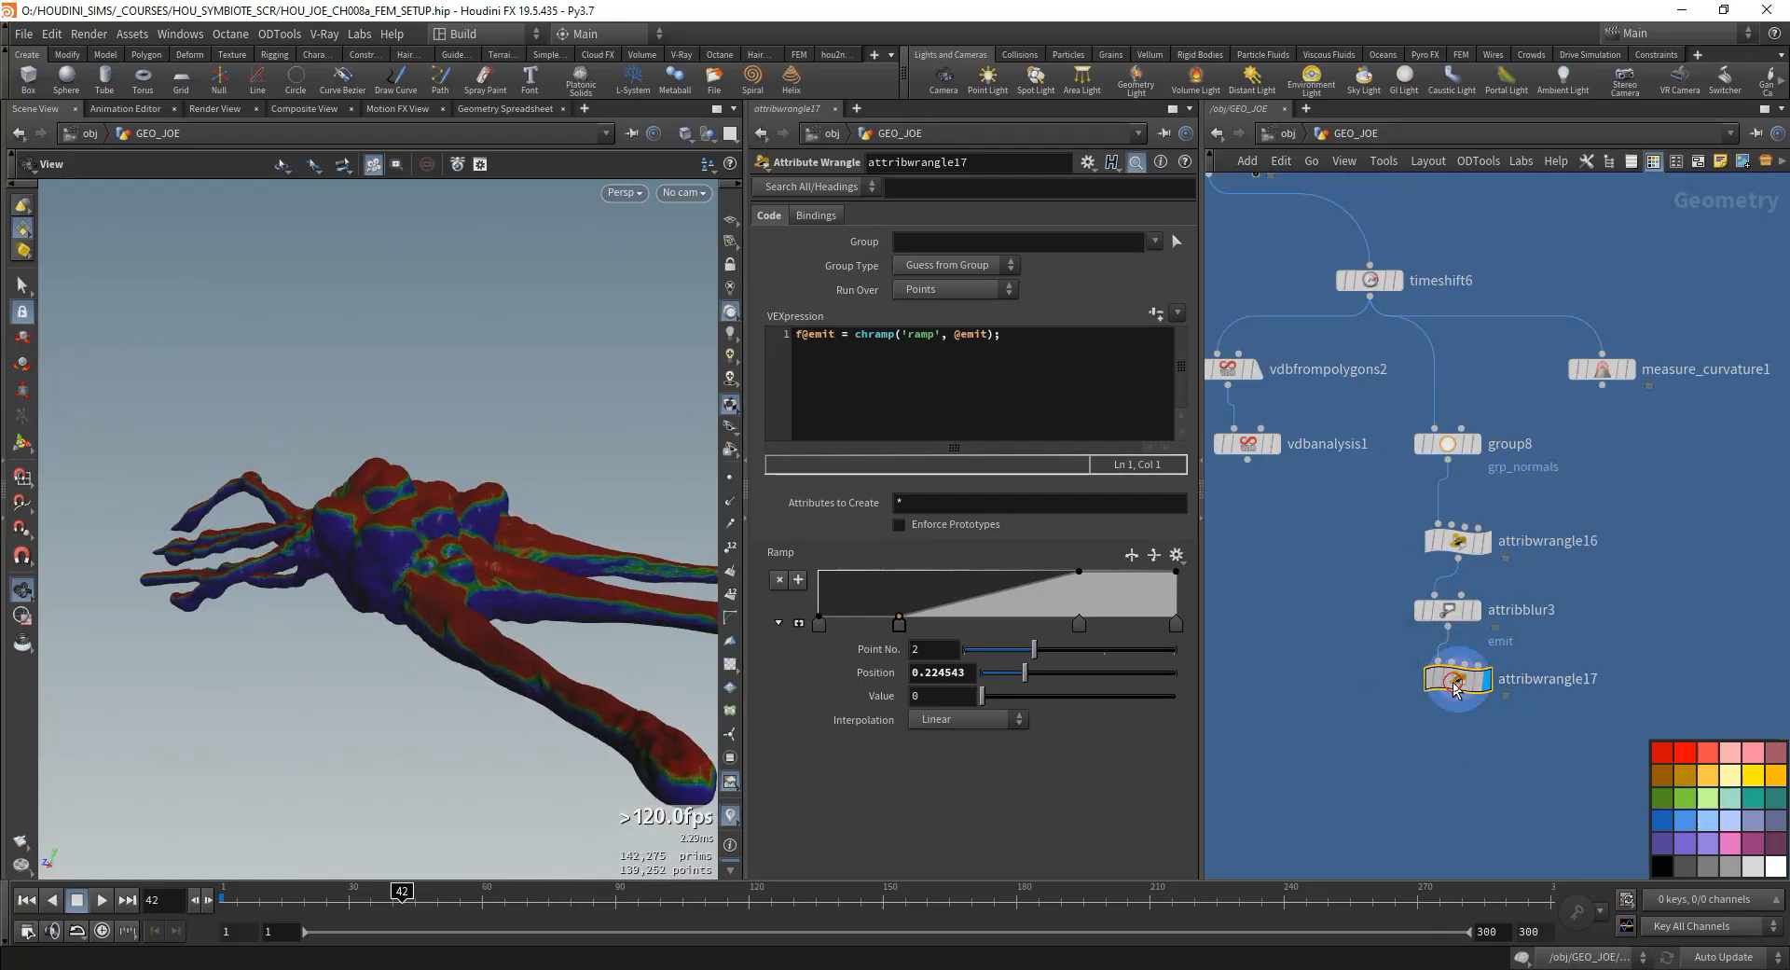
mouse_move(899, 628)
mouse_down()
mouse_move(820, 627)
mouse_move(918, 637)
mouse_move(888, 642)
mouse_up()
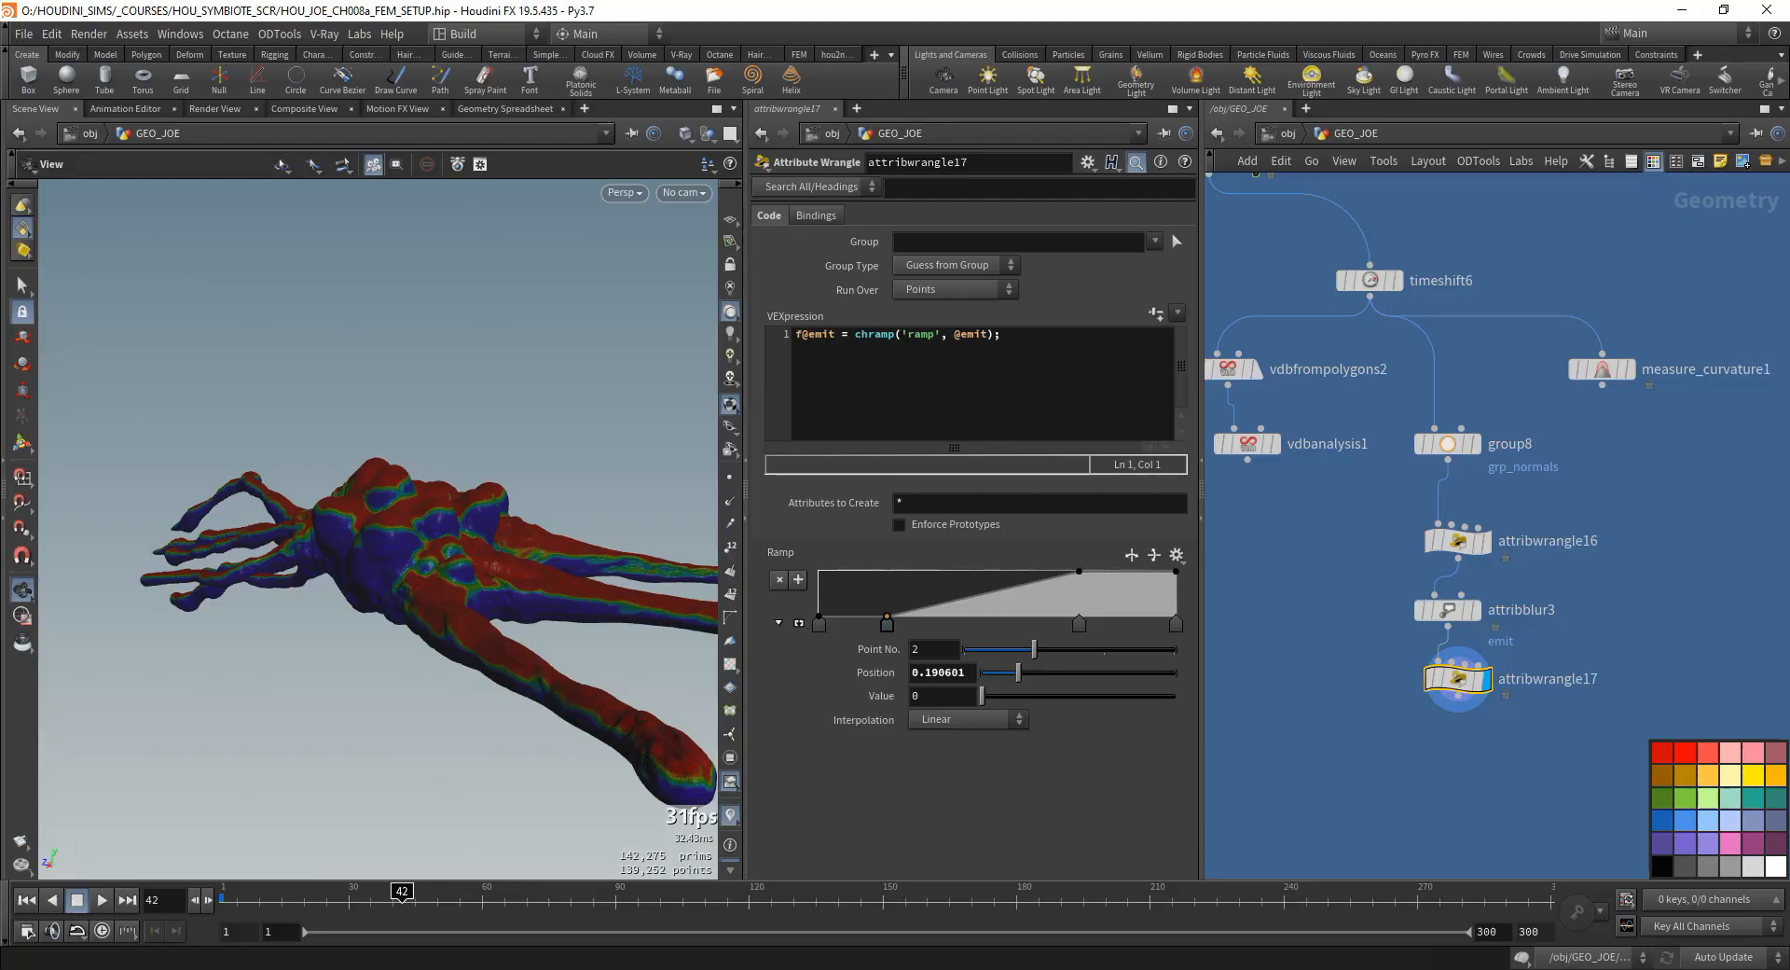
- Add an Attribute VOP node below vdbanalysis1 in the network
key(Tab)
text(attribut)
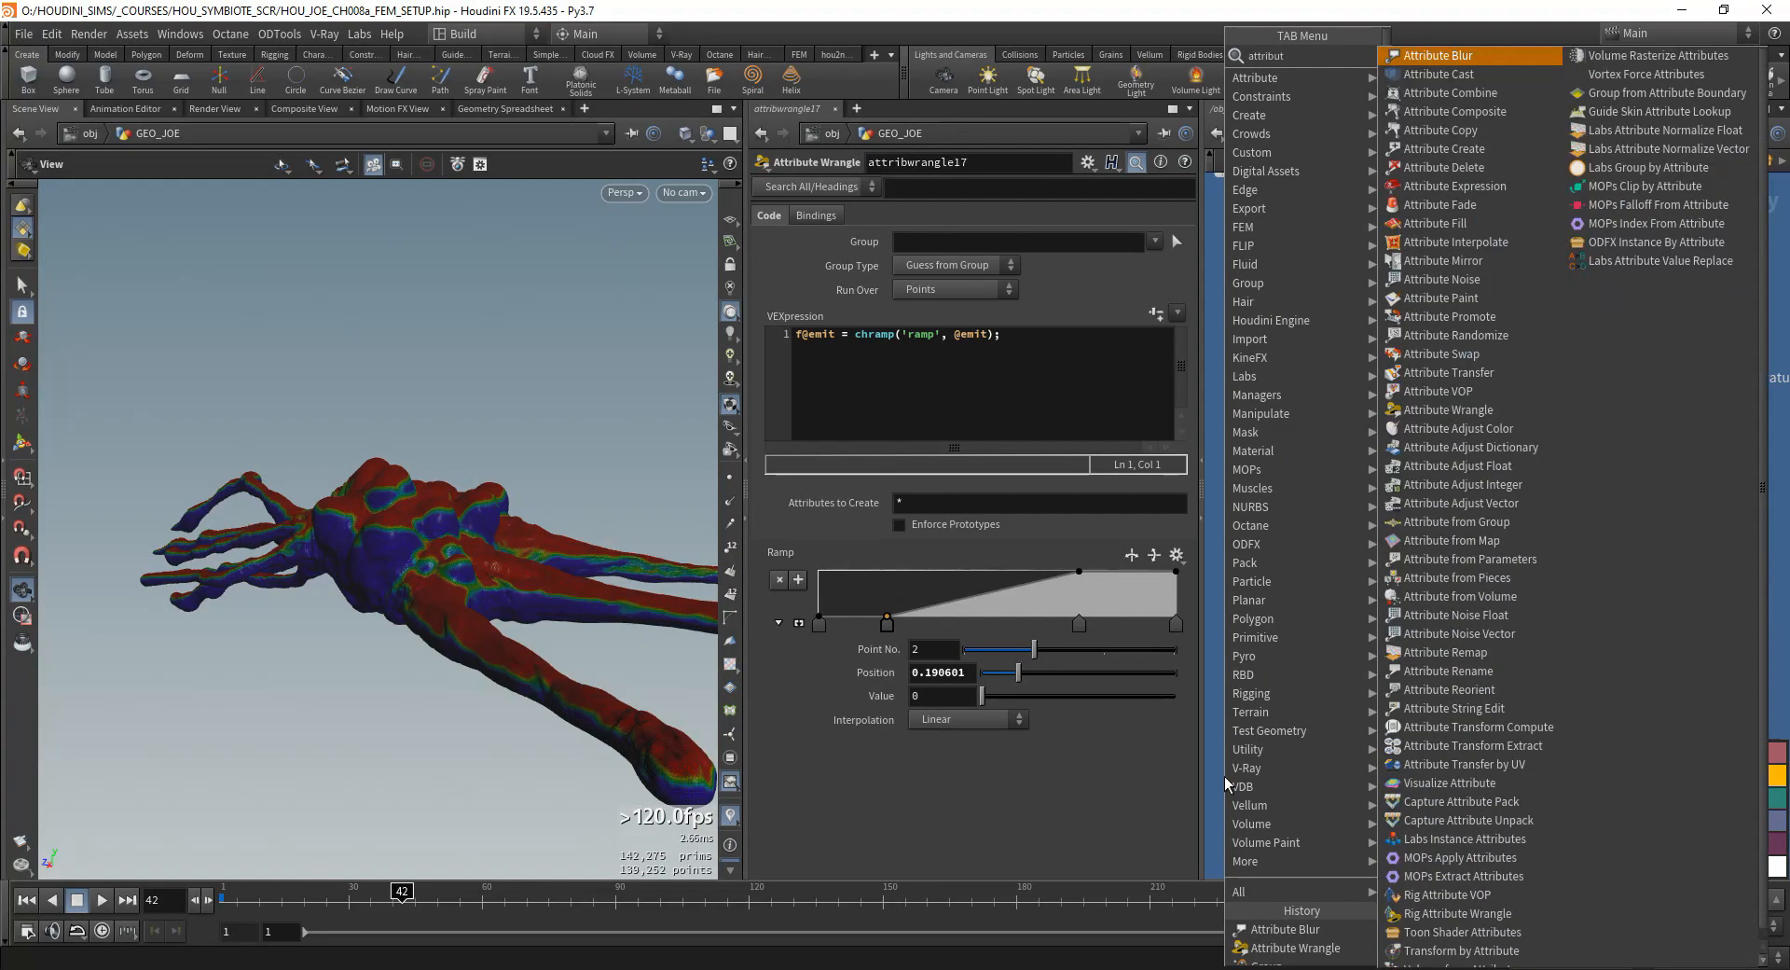
text(e t)
key(BackSpace)
text(vop)
key(Return)
click(1320, 758)
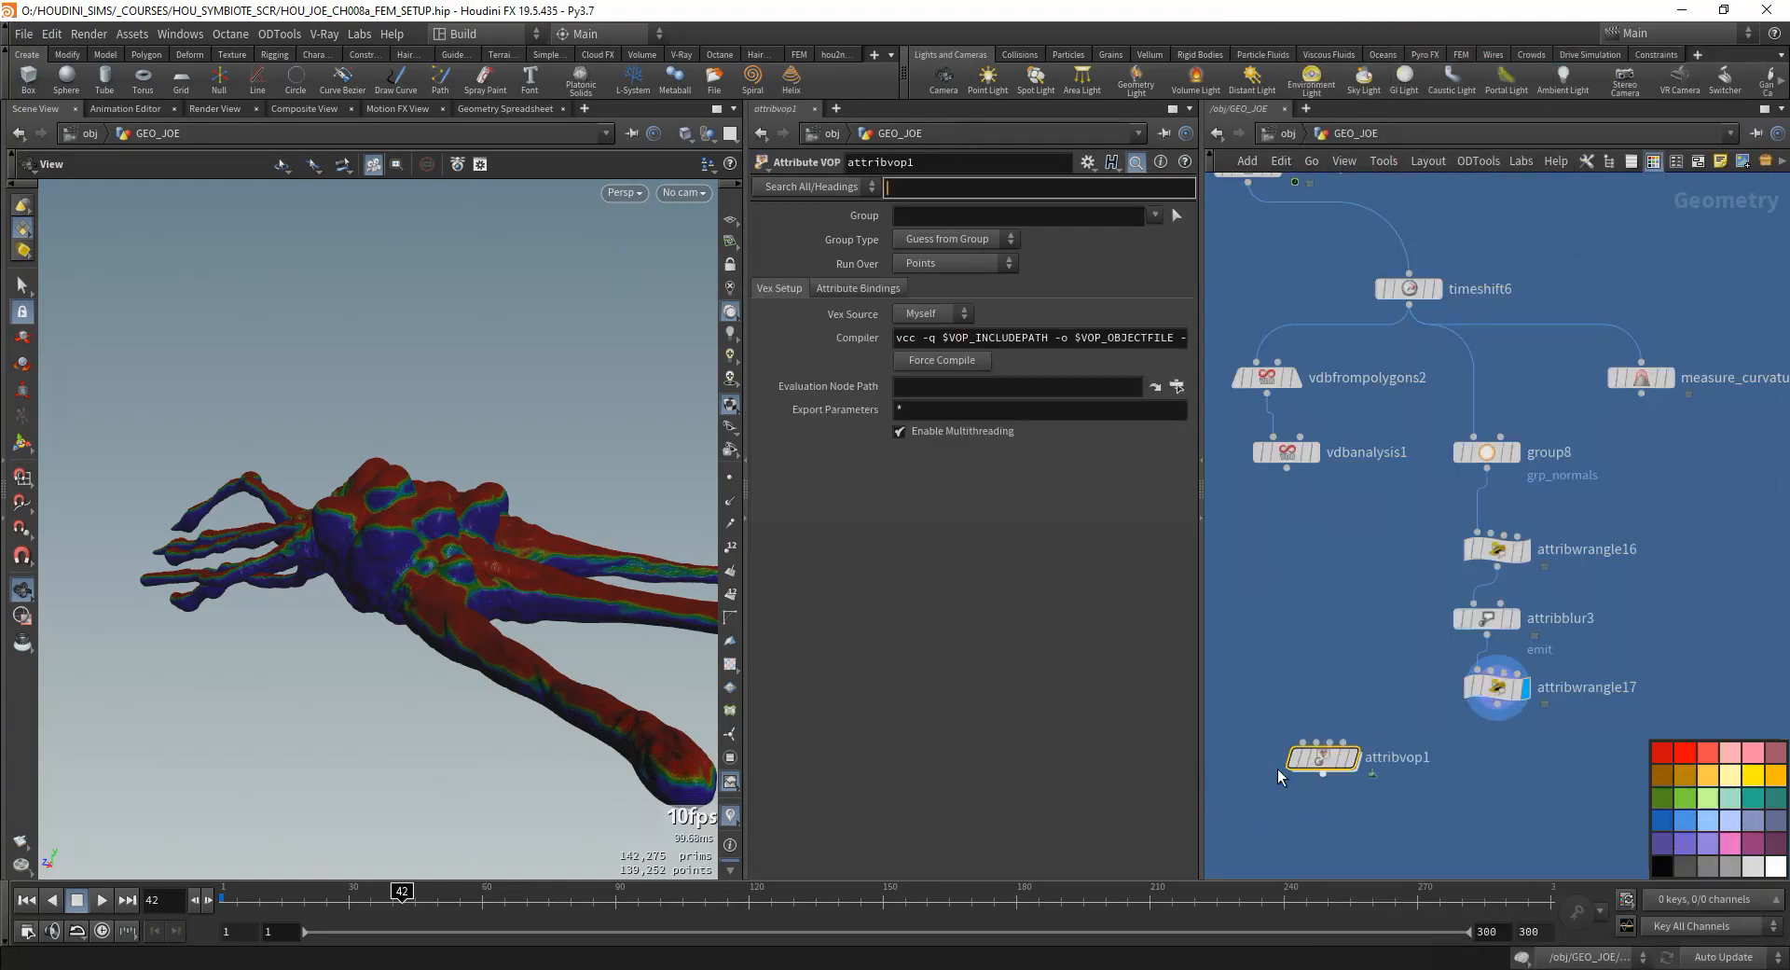
- Wire attribwrangle17 into the first input and vdbanalysis1 into the second input of attribvop1, and display it
middle_drag(1278, 775, 1343, 782)
drag(1362, 749, 1384, 792)
drag(1371, 762, 1539, 713)
drag(1391, 806, 1340, 811)
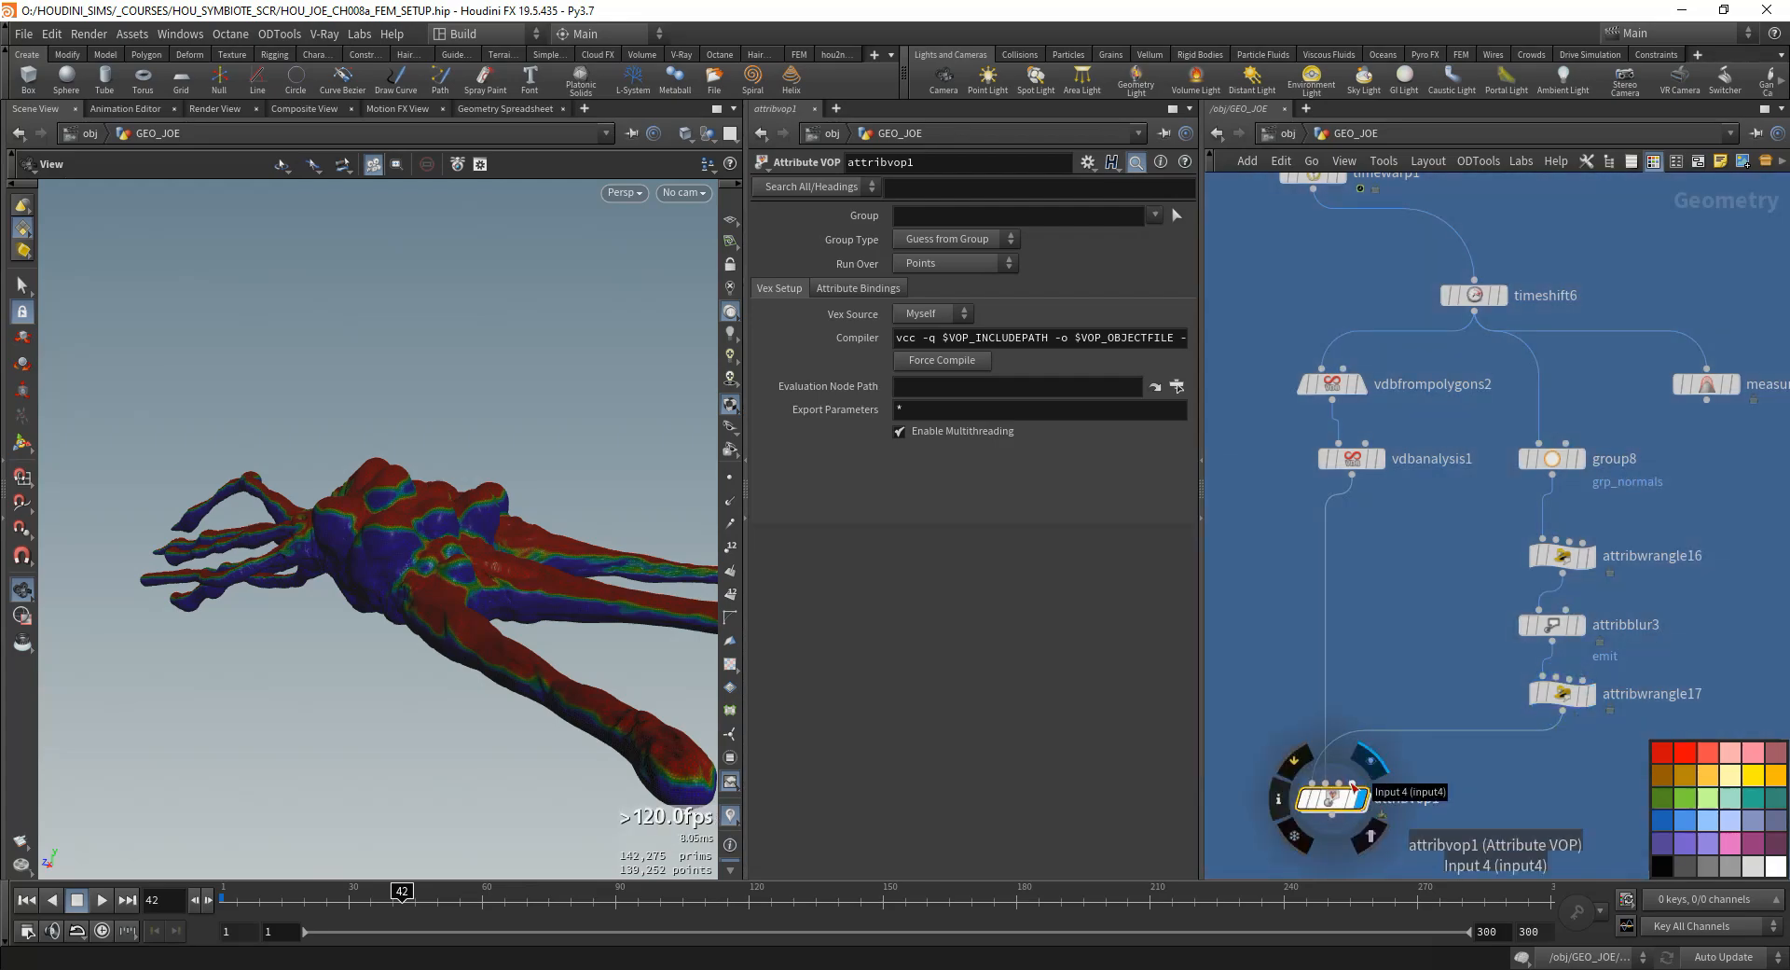
- Tidy the network layout by repositioning the VDB and emit-mask nodes above attribvop1
middle_drag(1488, 664, 1466, 640)
drag(1526, 610, 1537, 608)
middle_drag(1407, 644, 1333, 652)
scroll(1350, 533, down, 3)
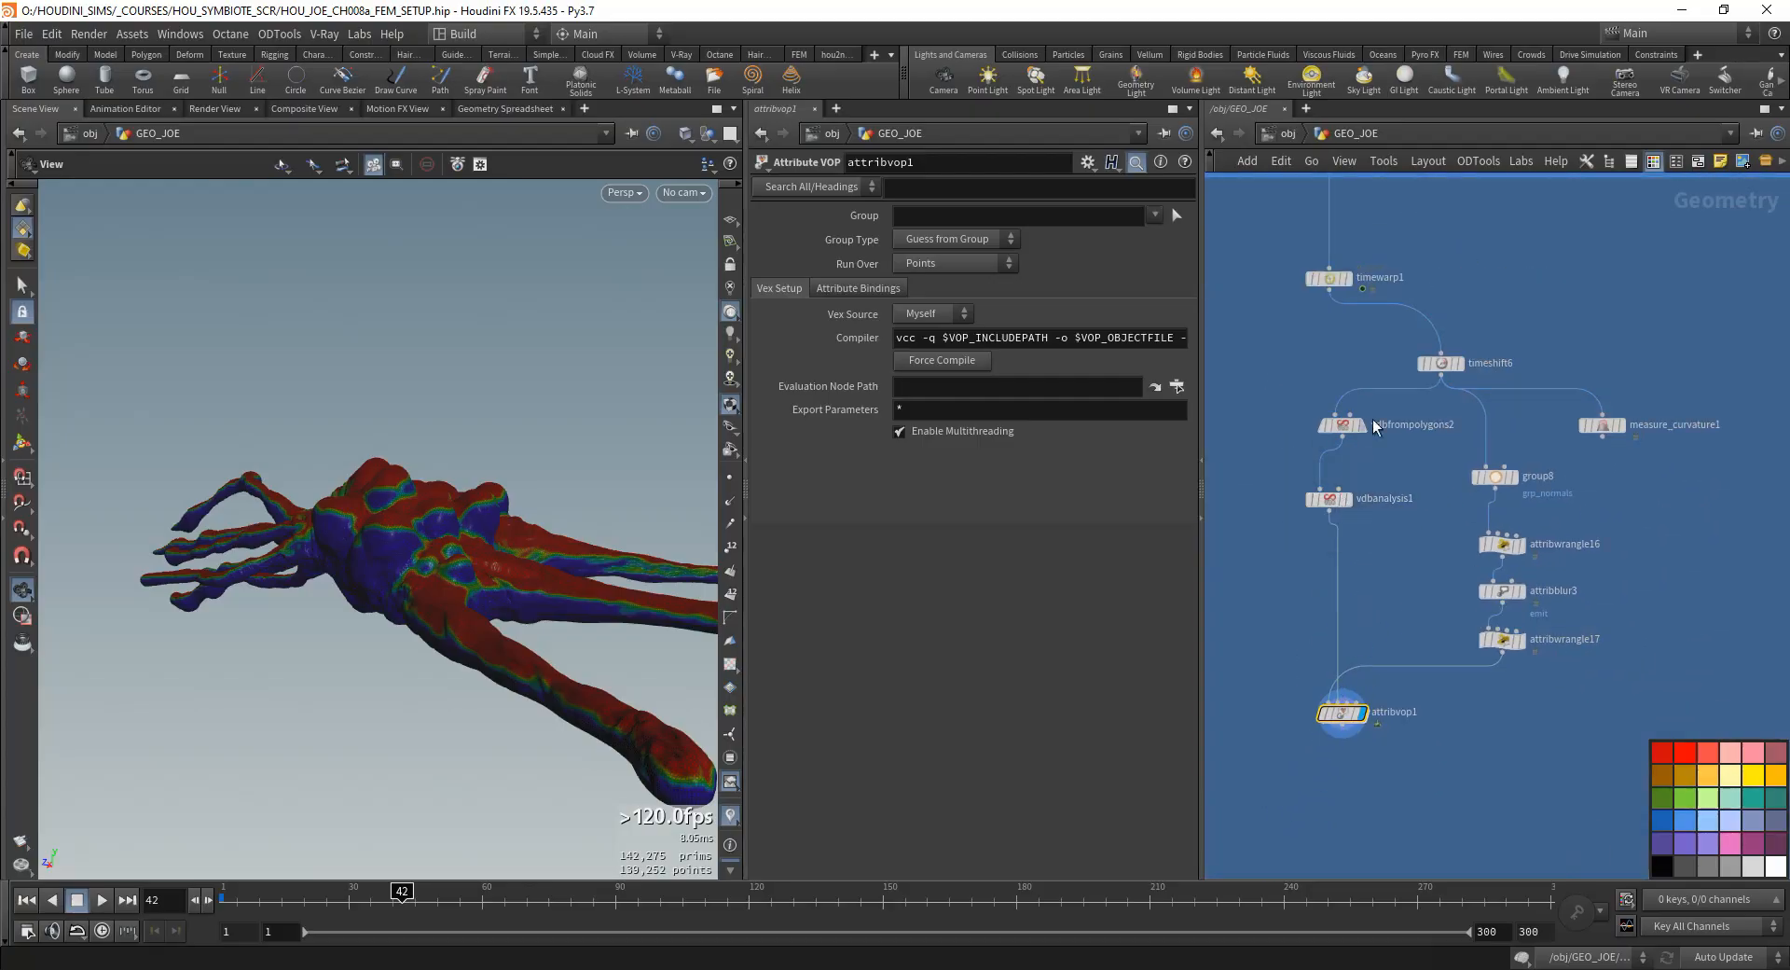
drag(1352, 426, 1337, 426)
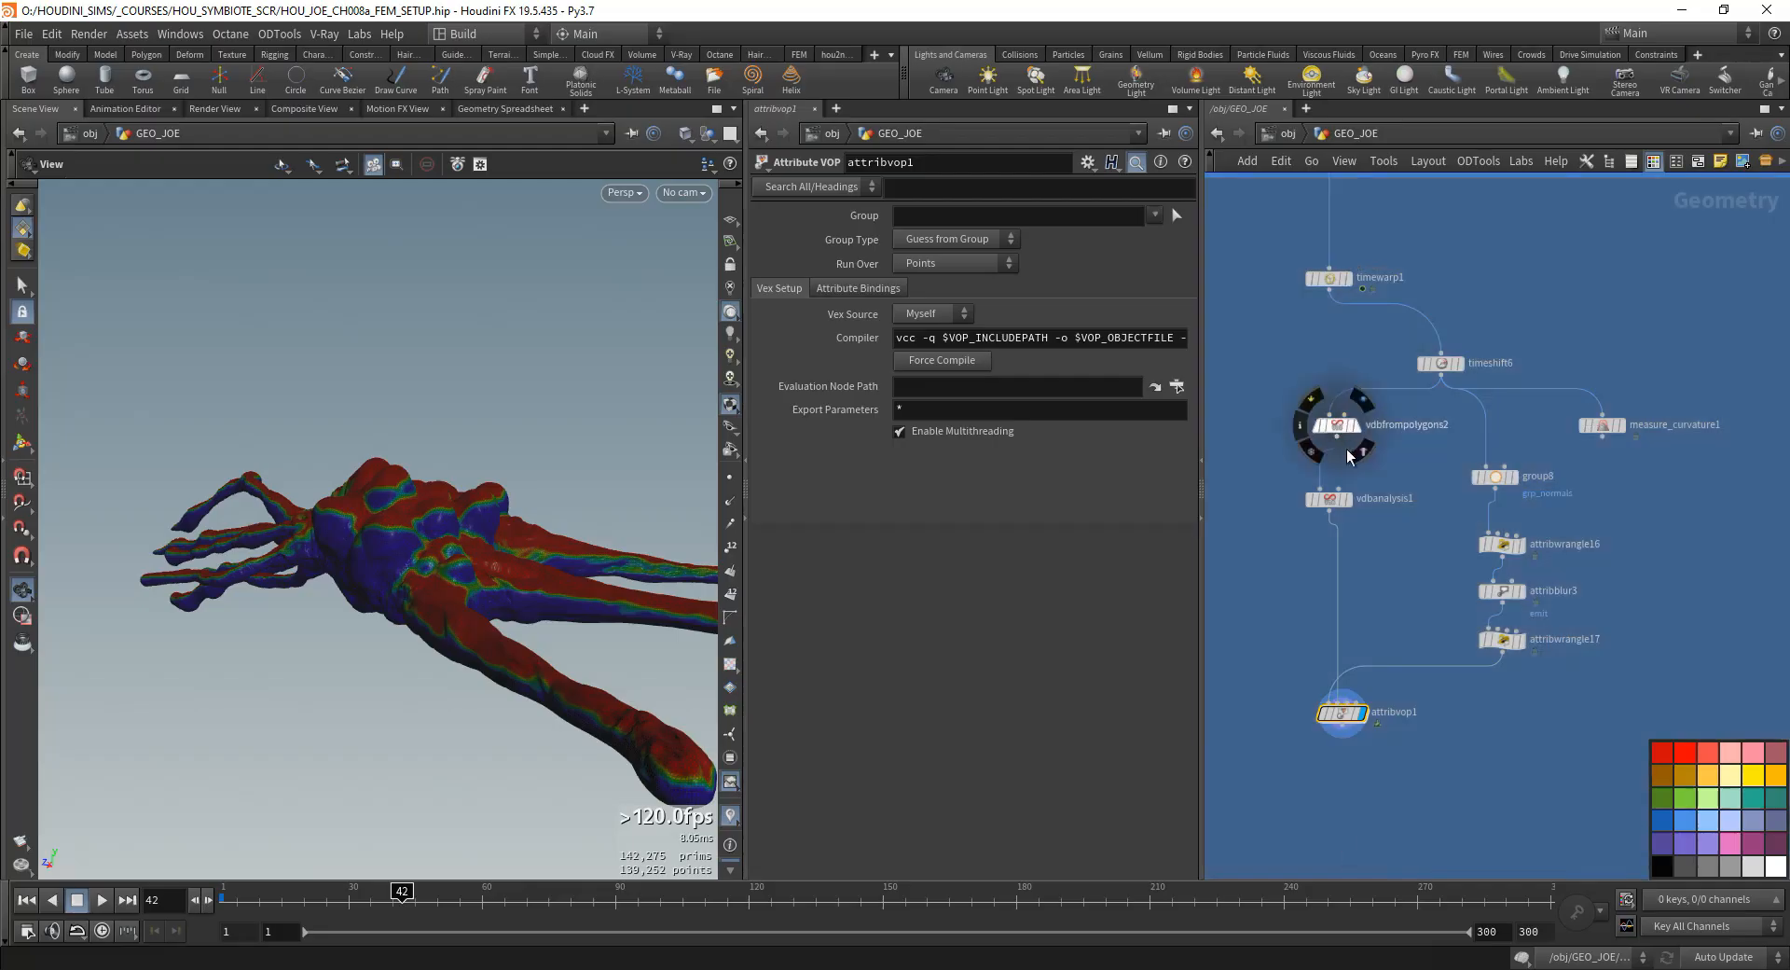
- Line up vdbanalysis1 below vdbfrompolygons2 and above attribvop1 so the curvature branch runs straight down the network
drag(1331, 508, 1319, 526)
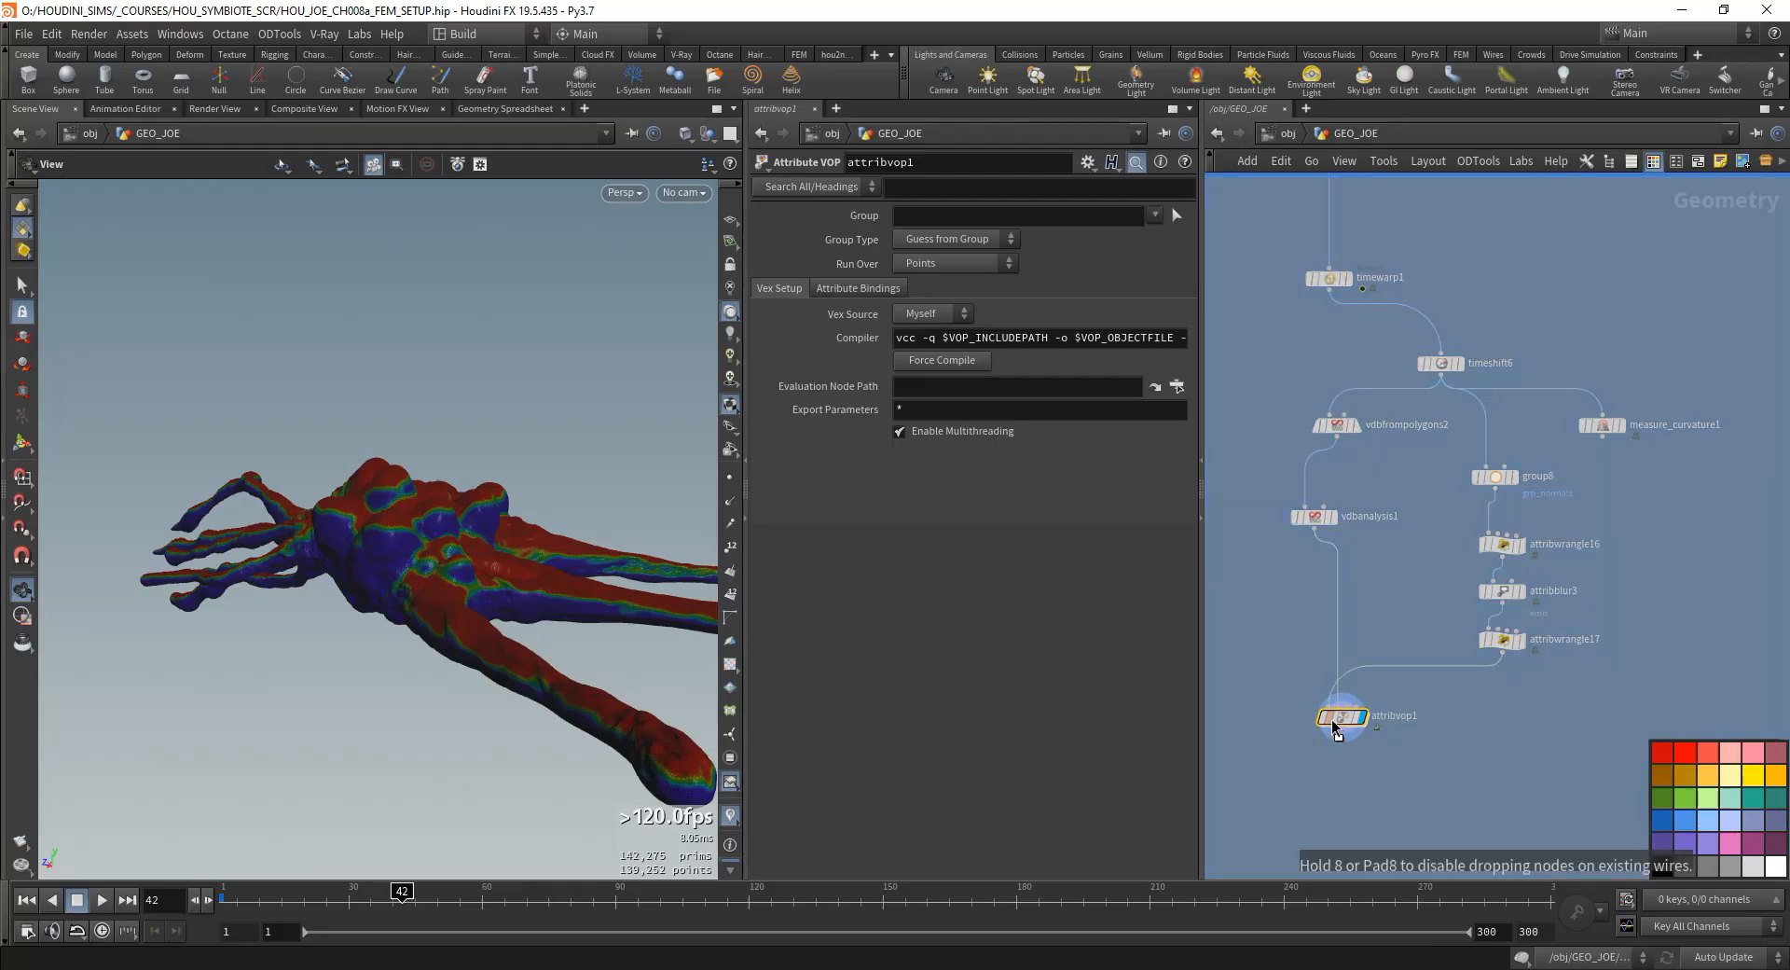
drag(1394, 795, 1314, 691)
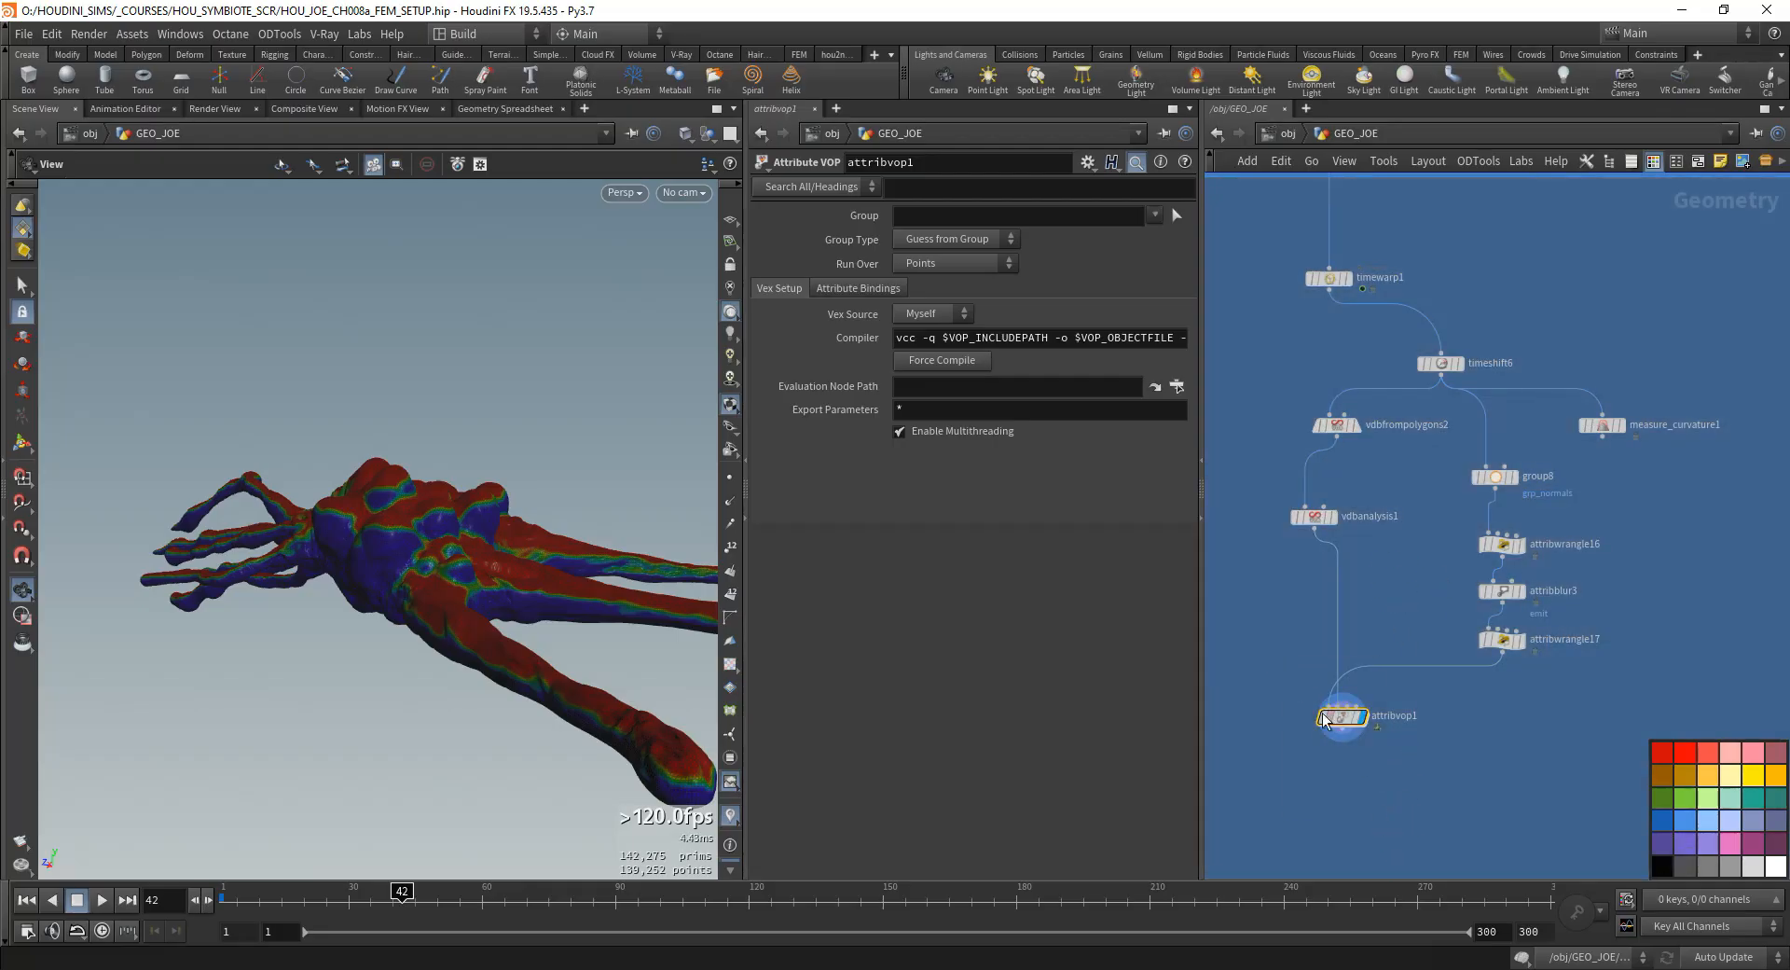
middle_drag(1417, 516, 1416, 523)
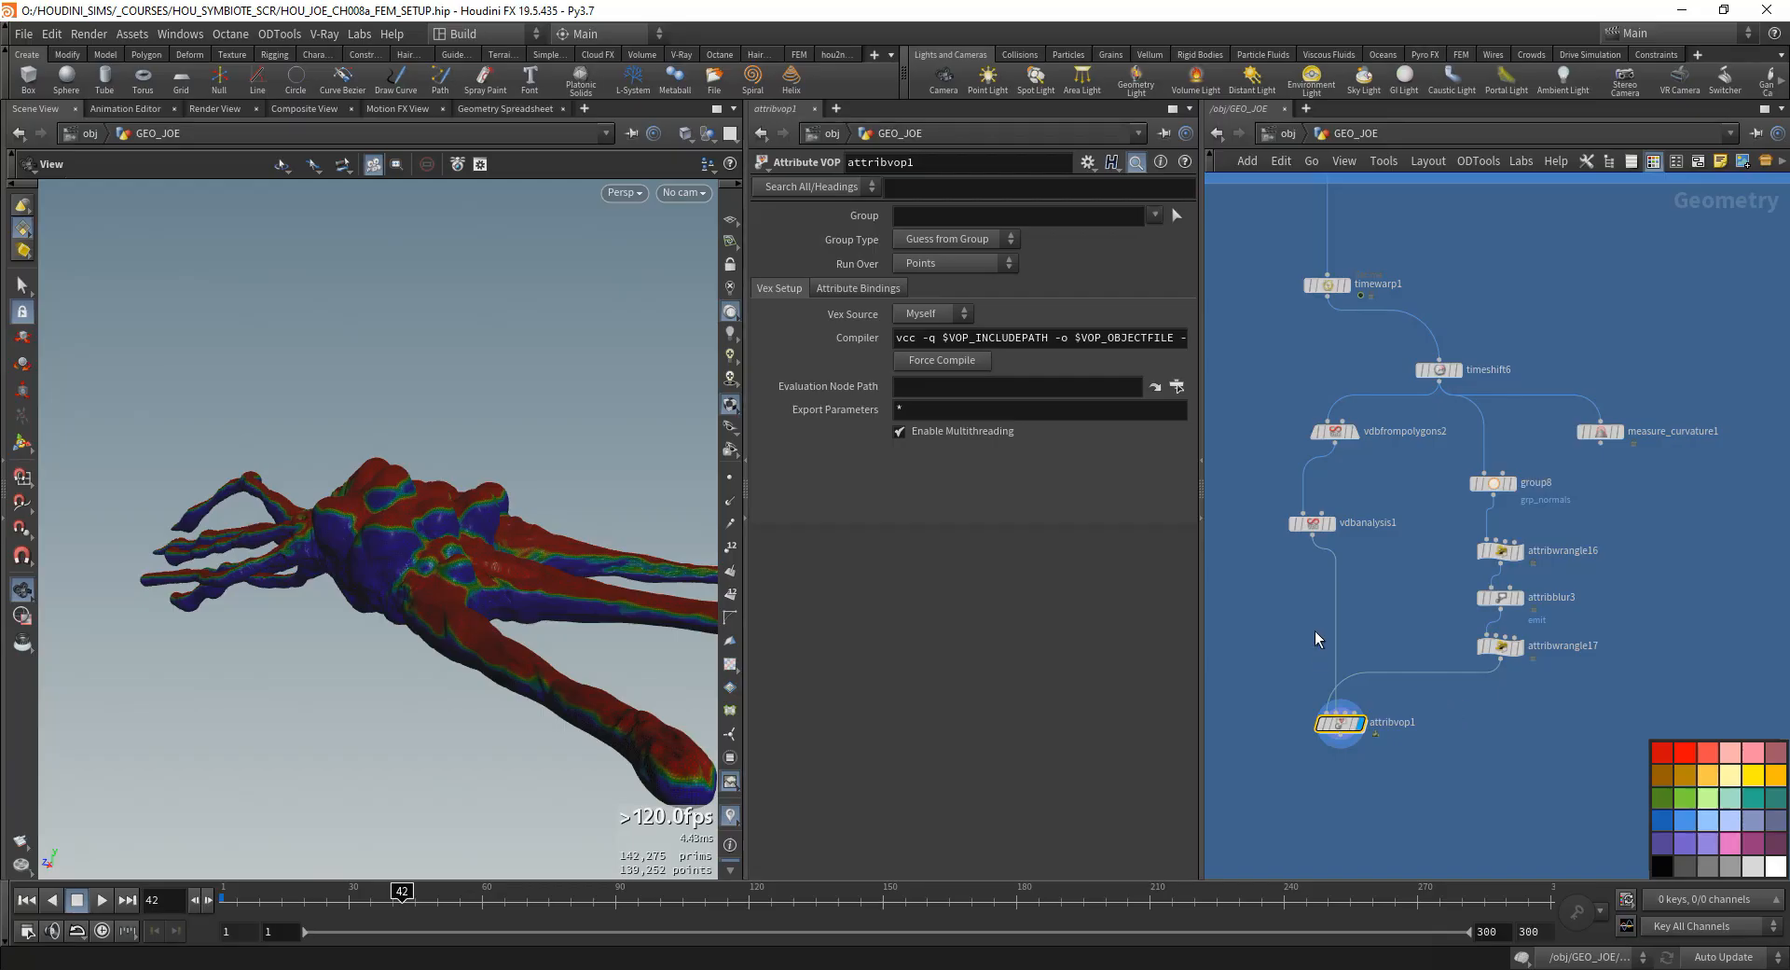
scroll(1500, 676, up, 1)
click(1501, 640)
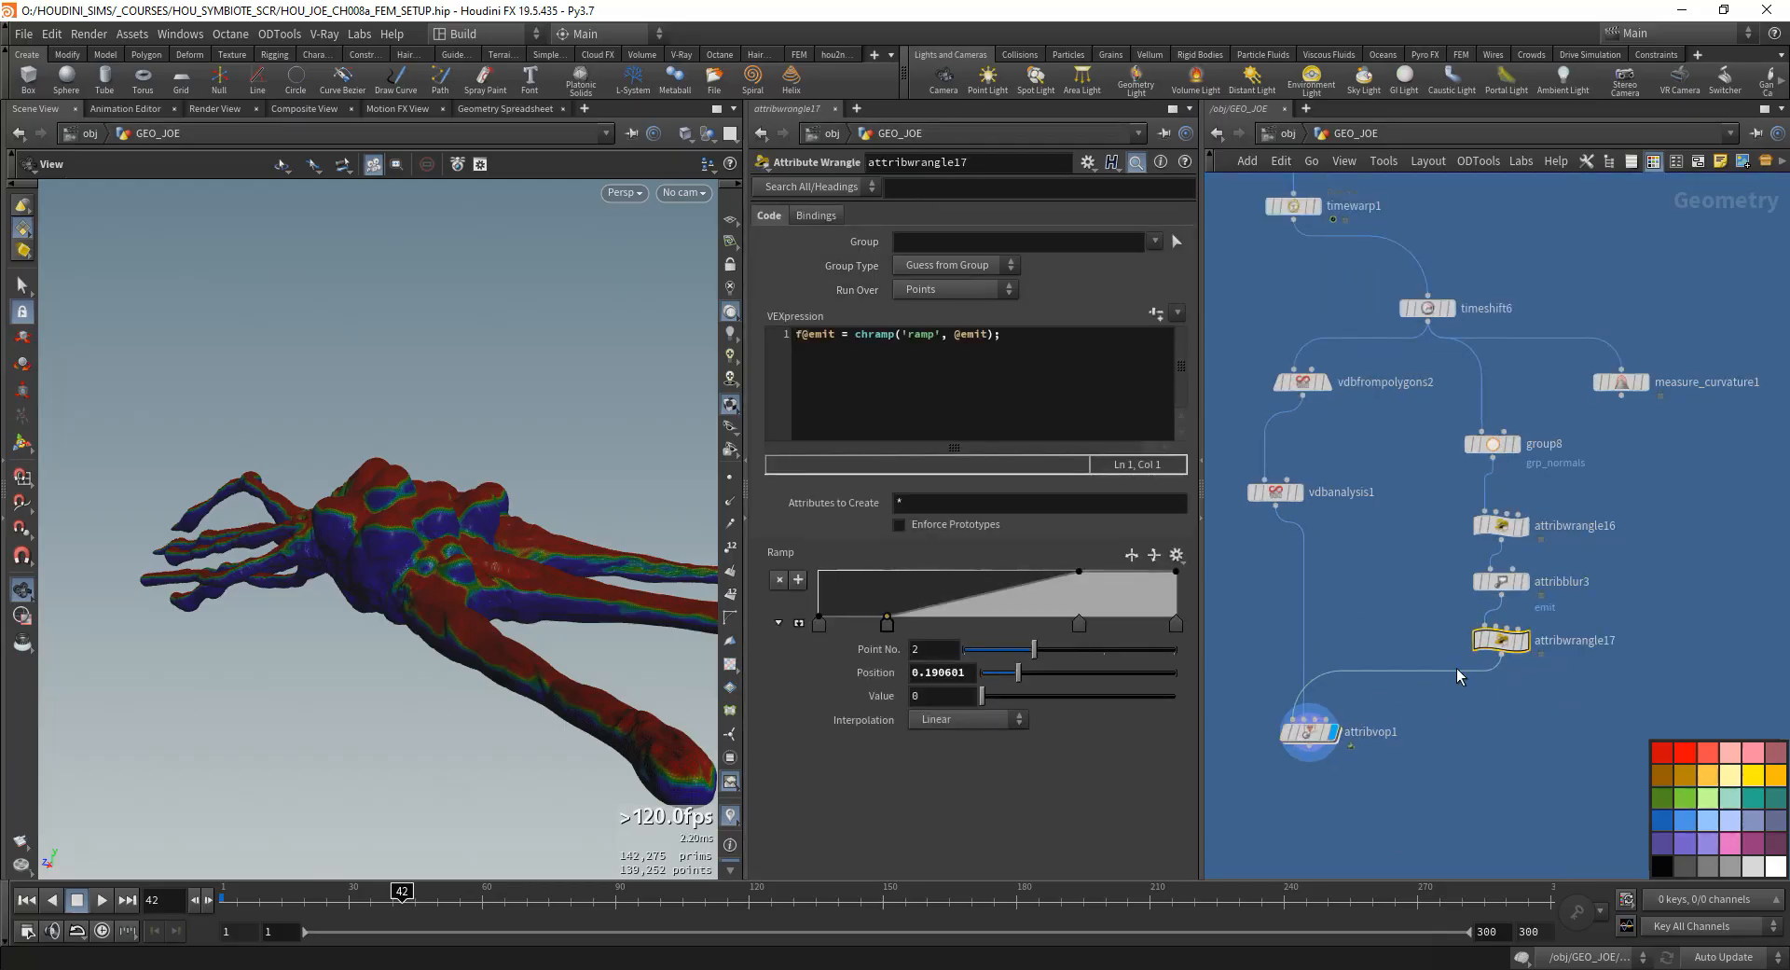
click(1309, 731)
click(1501, 641)
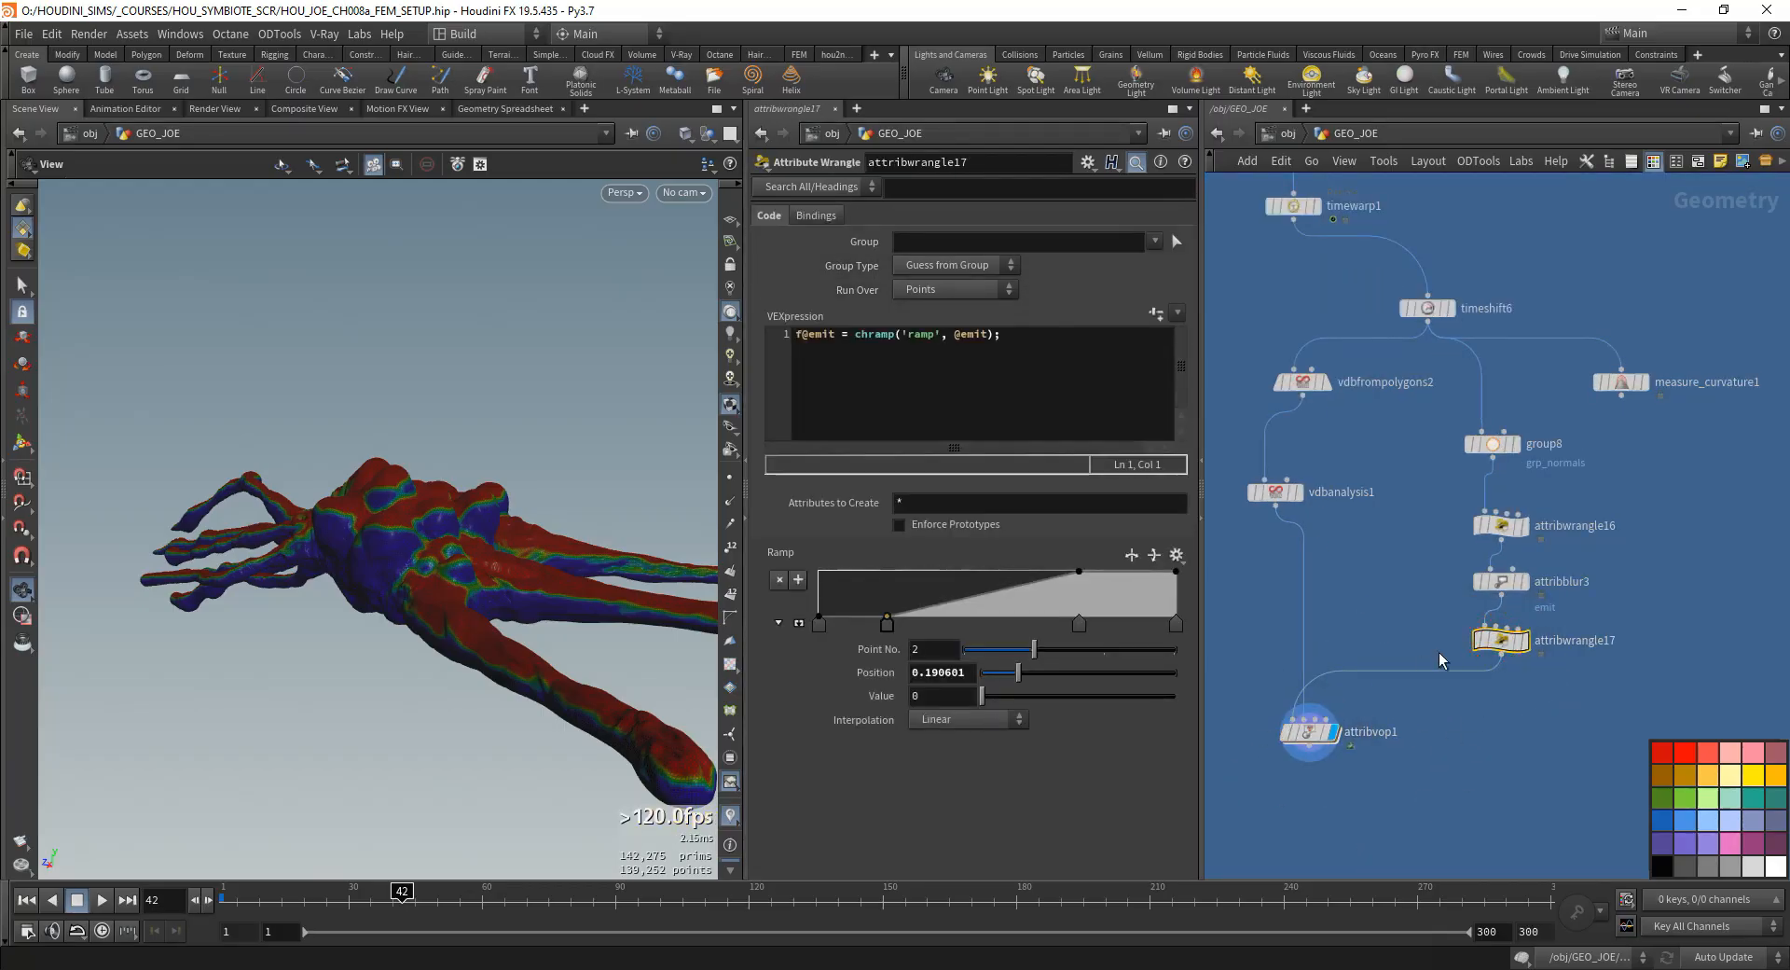
click(1315, 731)
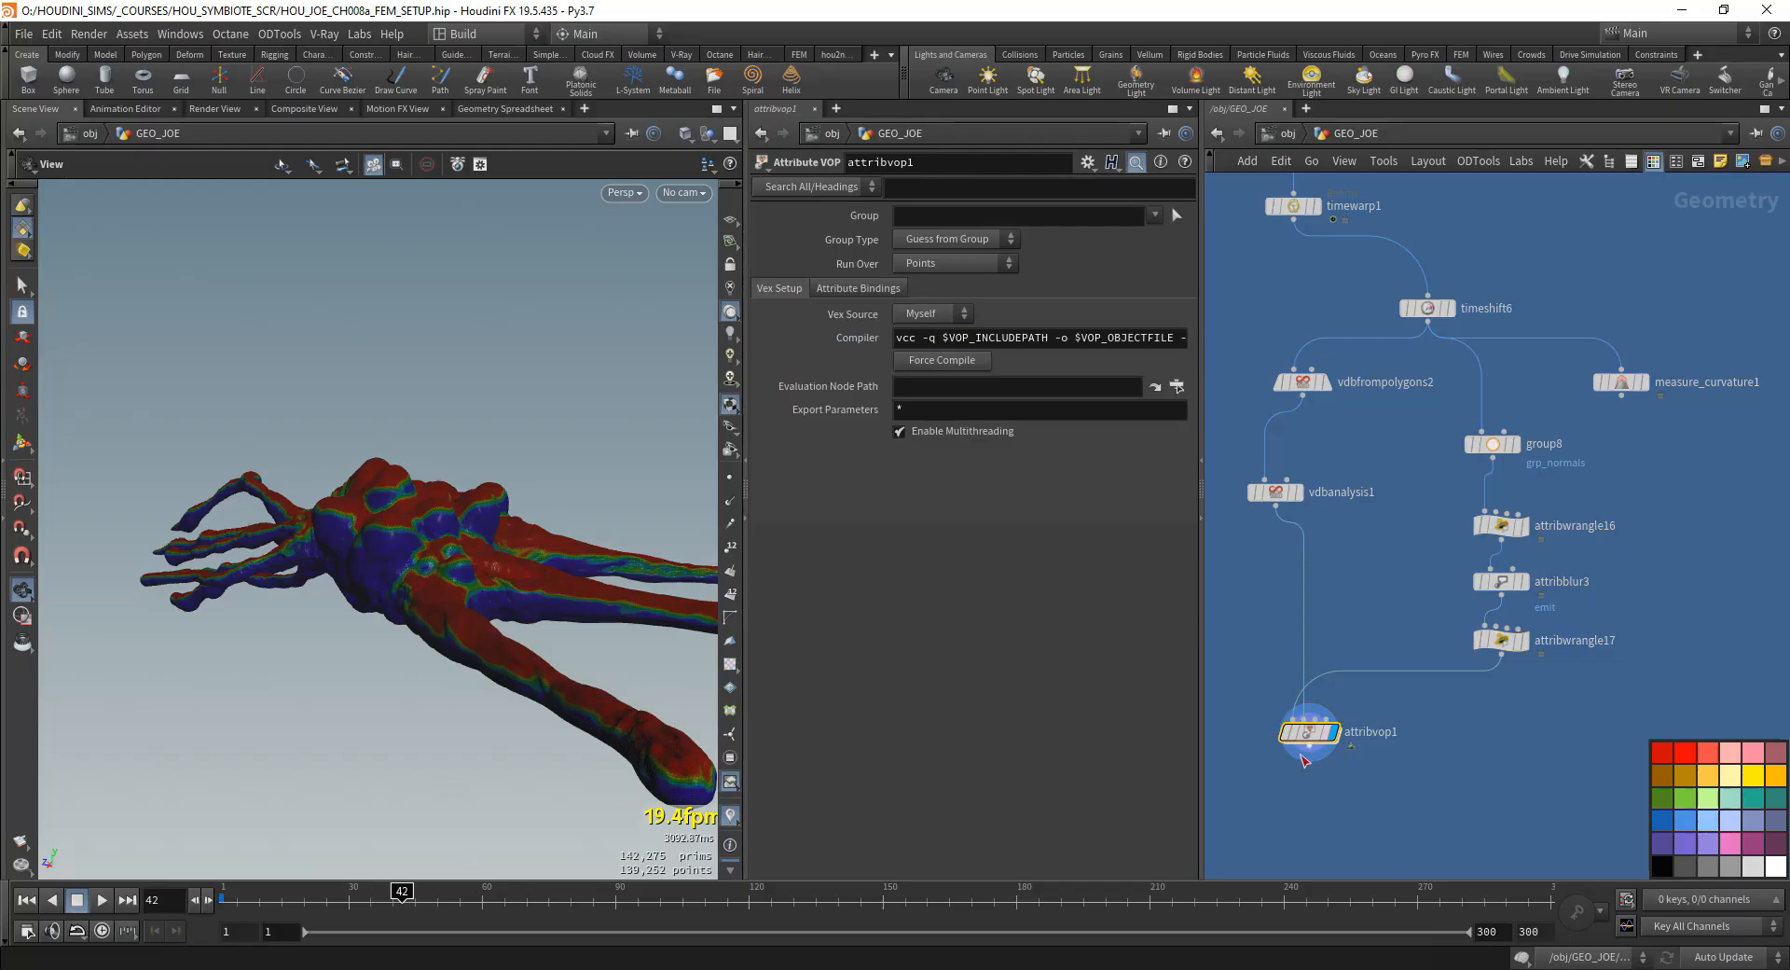
drag(1286, 495, 1304, 496)
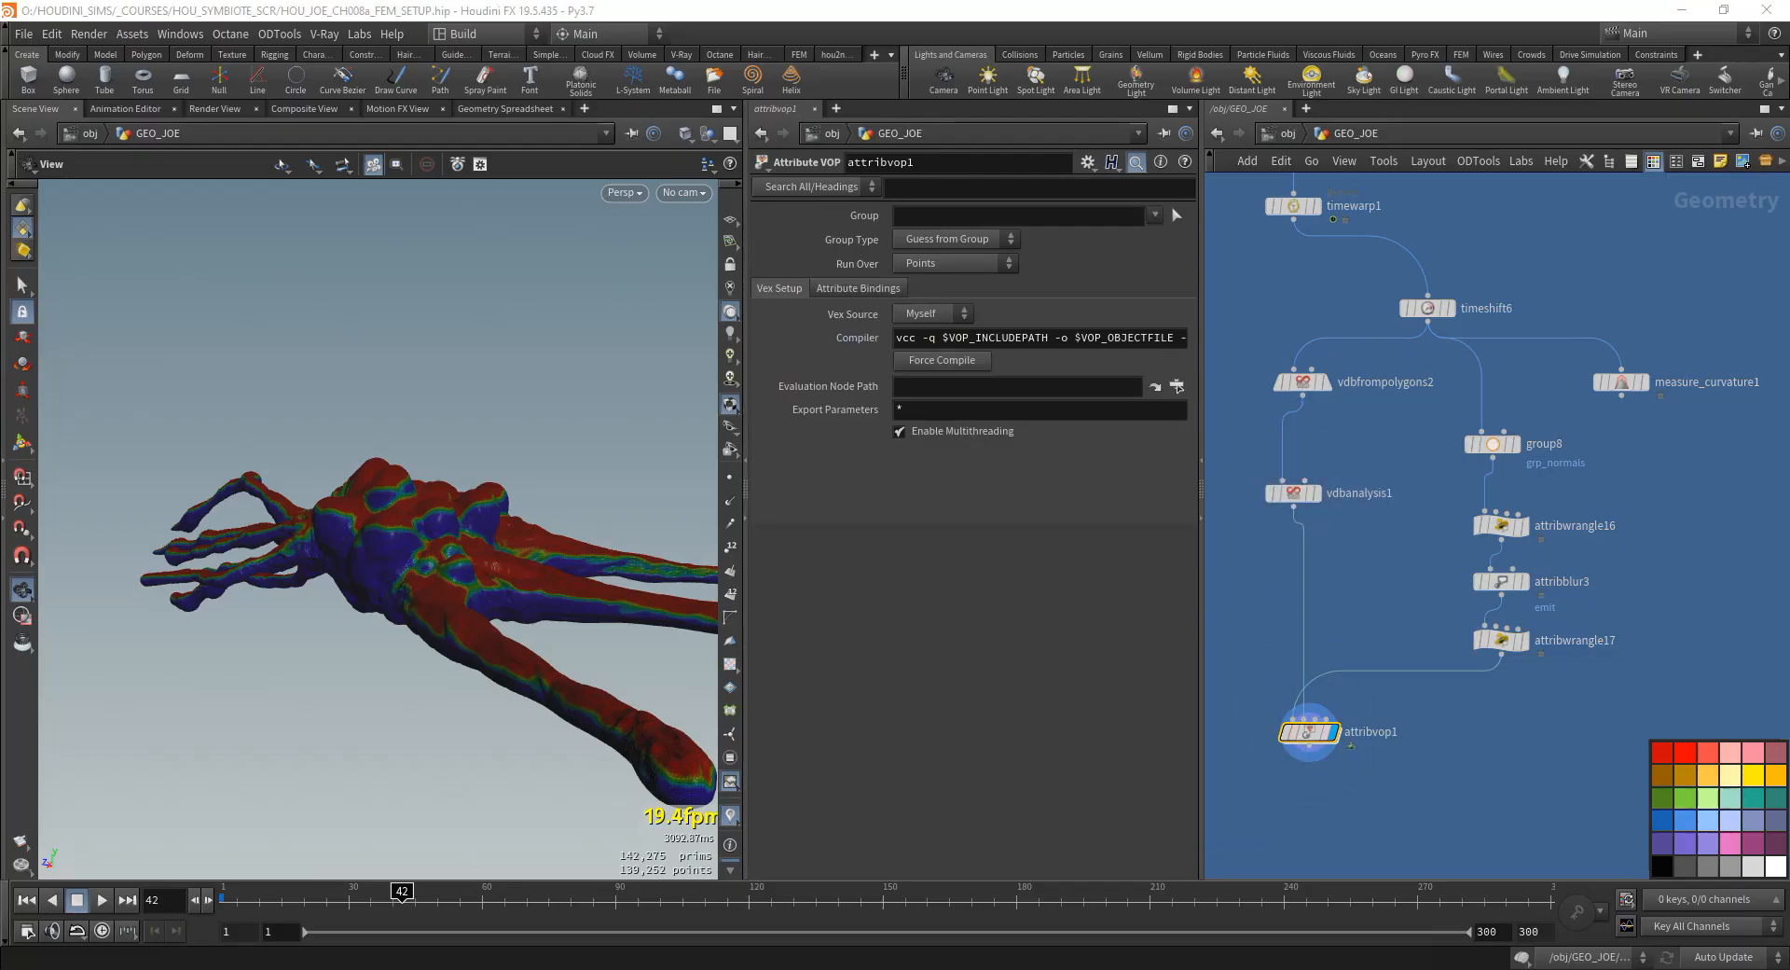
- Open the inside of attribvop1 and add a Volume Sample node between the global parameters and the output
double_click(1305, 733)
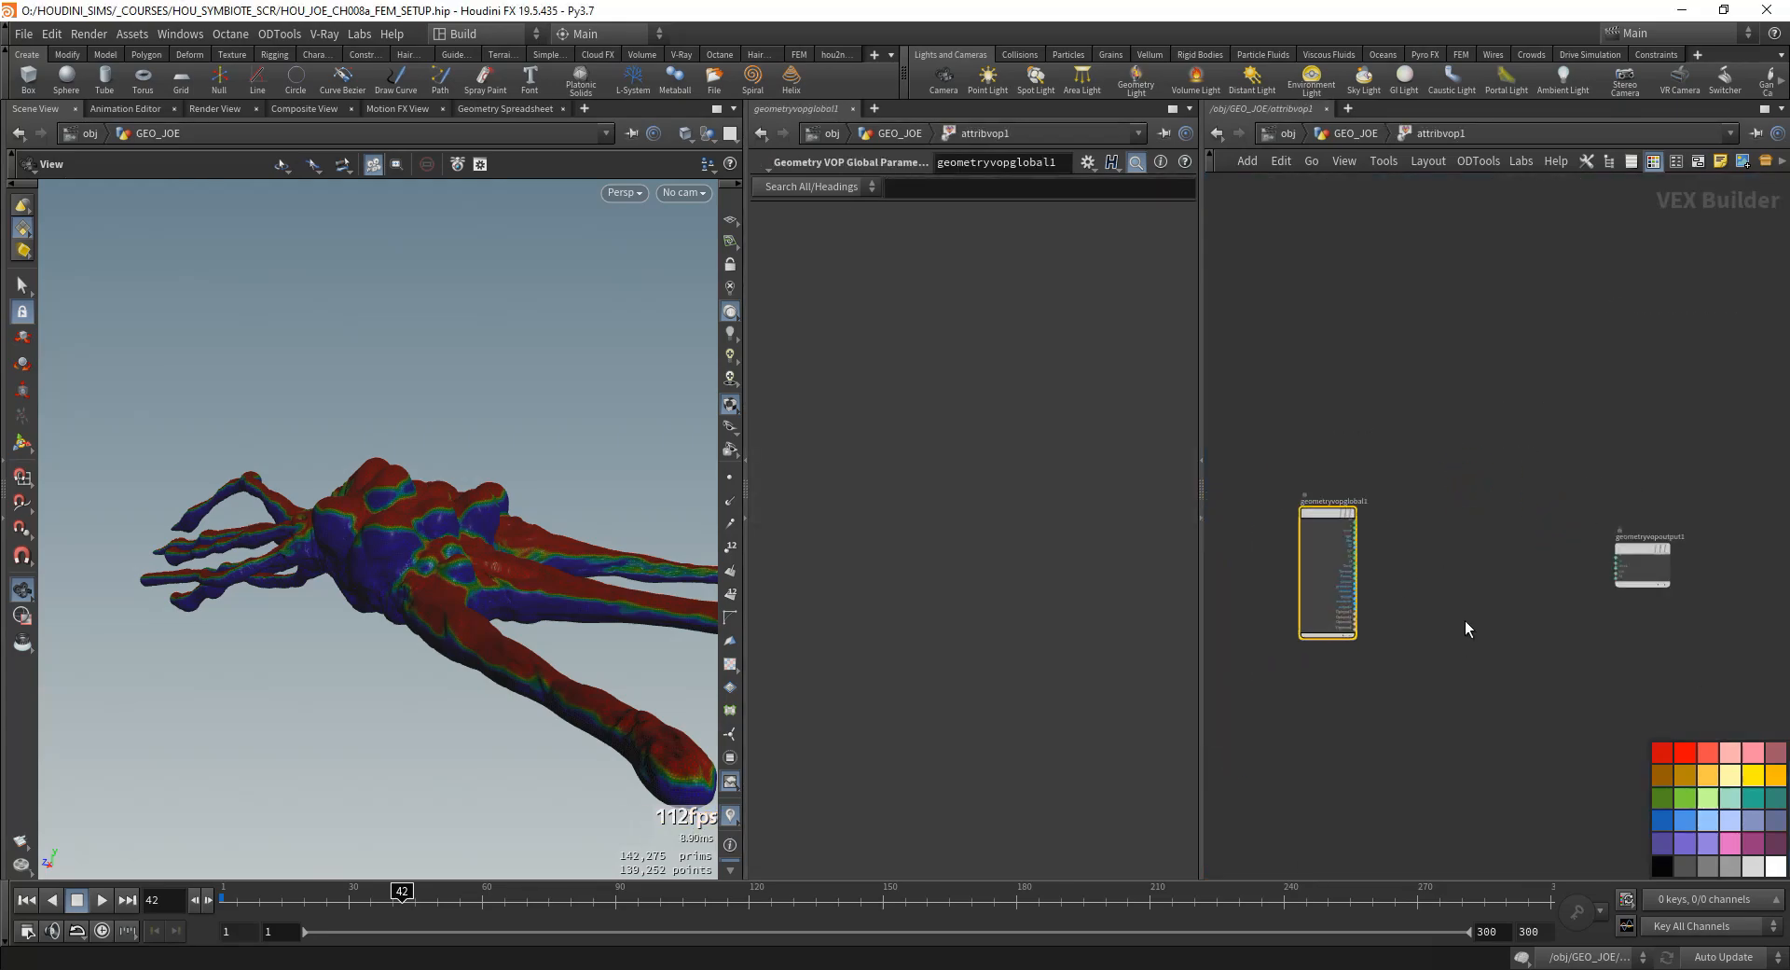
scroll(1462, 588, up, 5)
key(Tab)
text(volume)
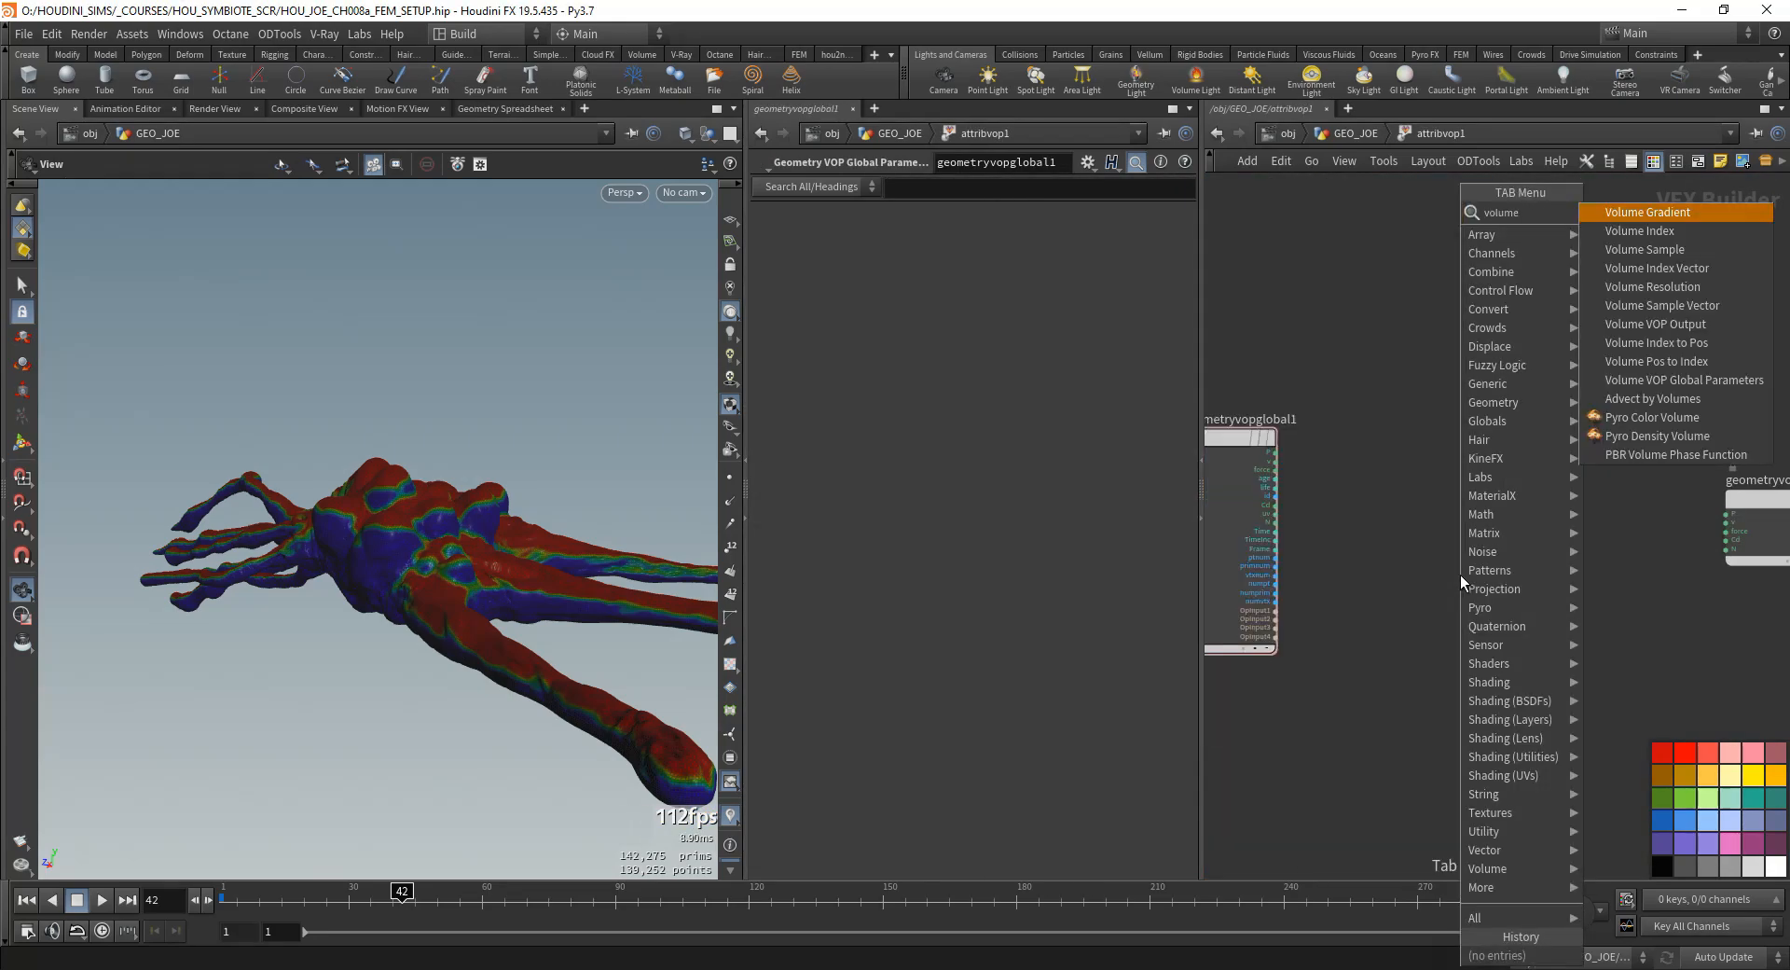
text( samp)
key(Return)
click(1423, 472)
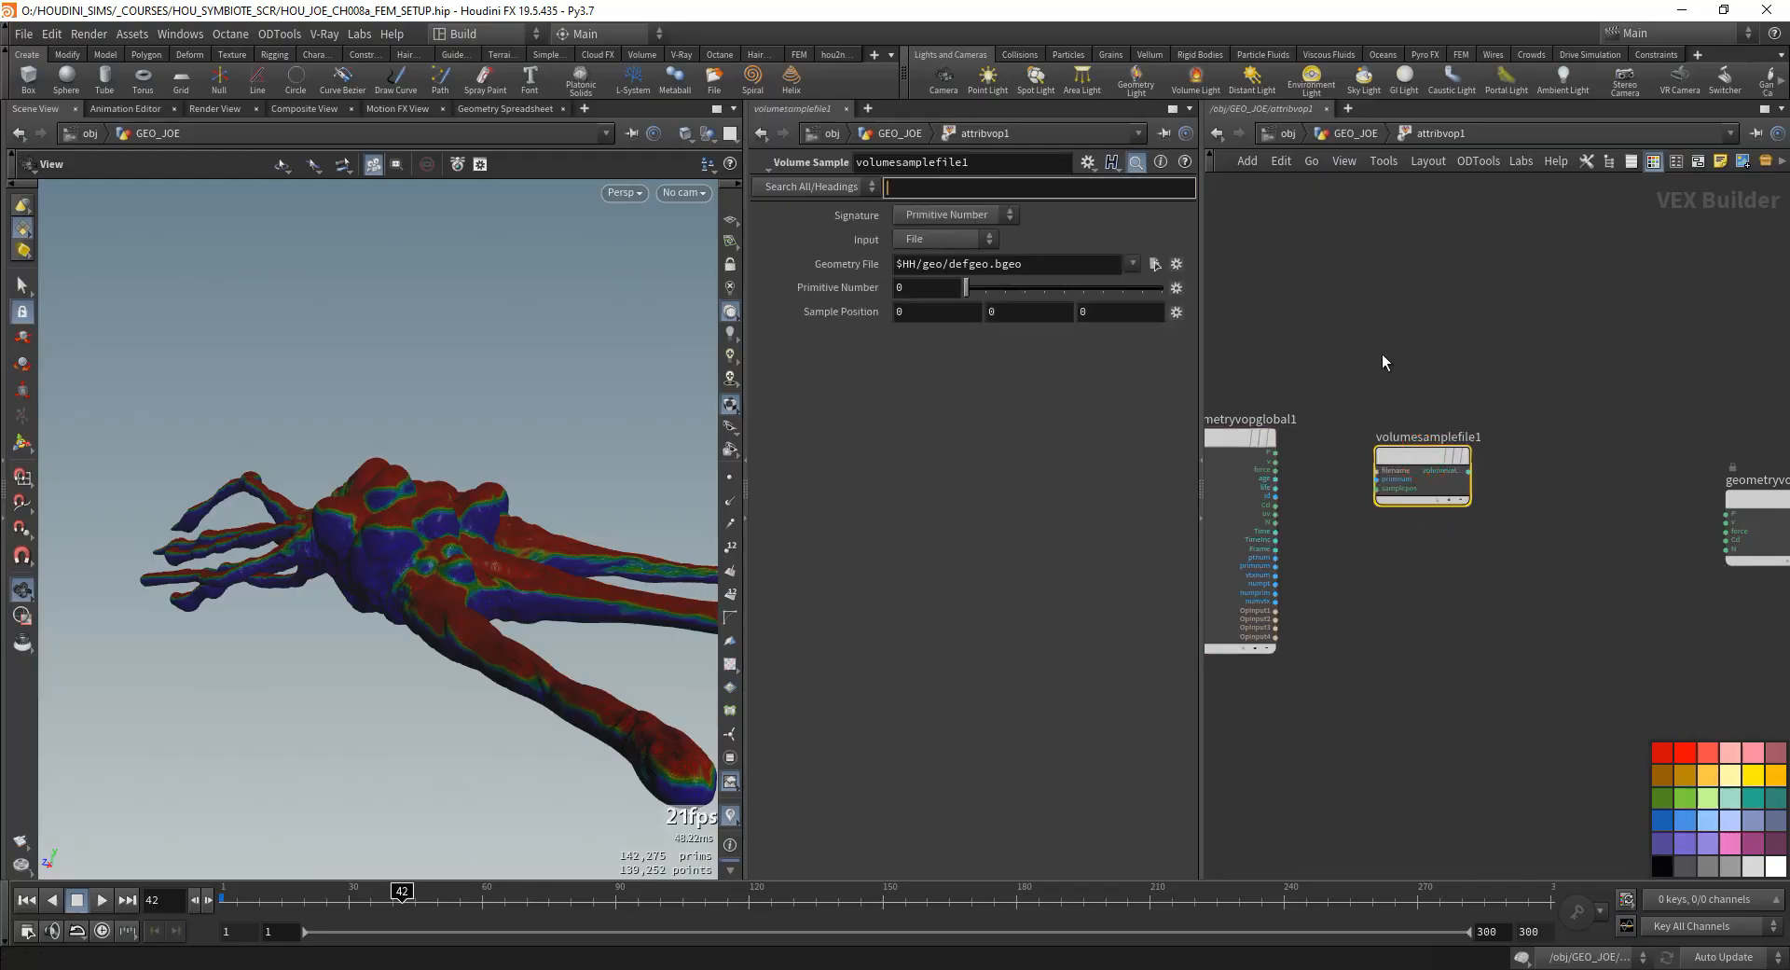
scroll(1240, 443, up, 4)
click(1578, 511)
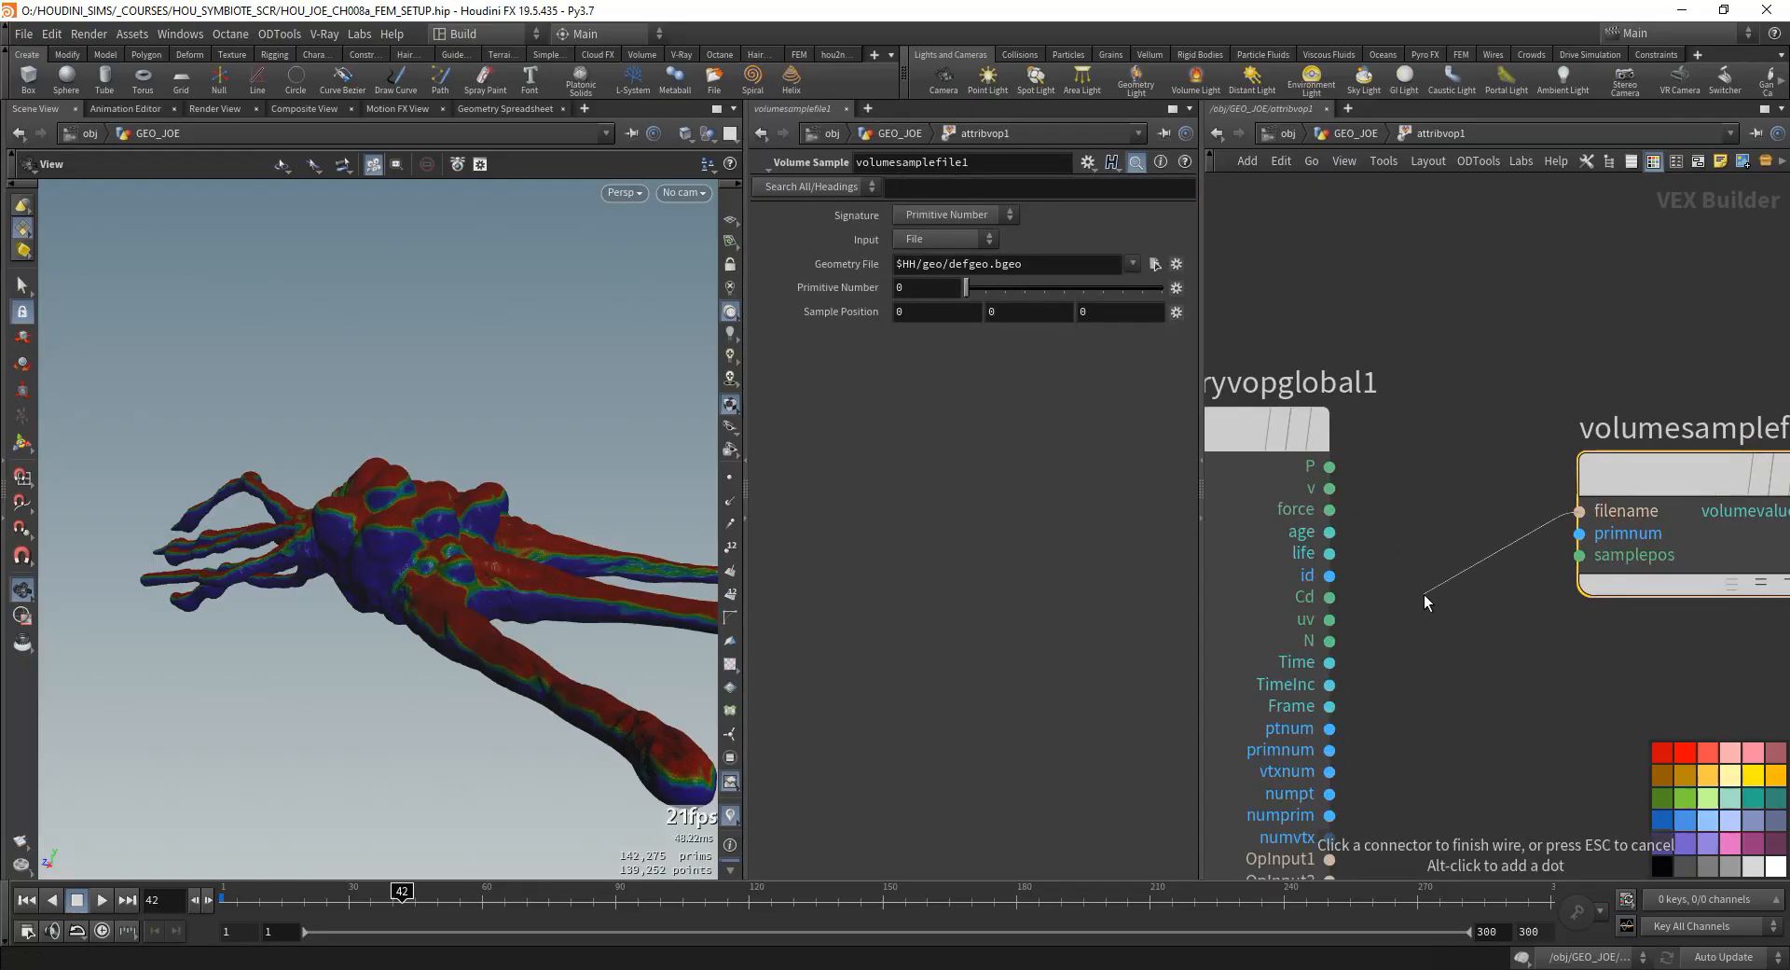
click(1329, 486)
middle_drag(1380, 585, 1312, 425)
key(Escape)
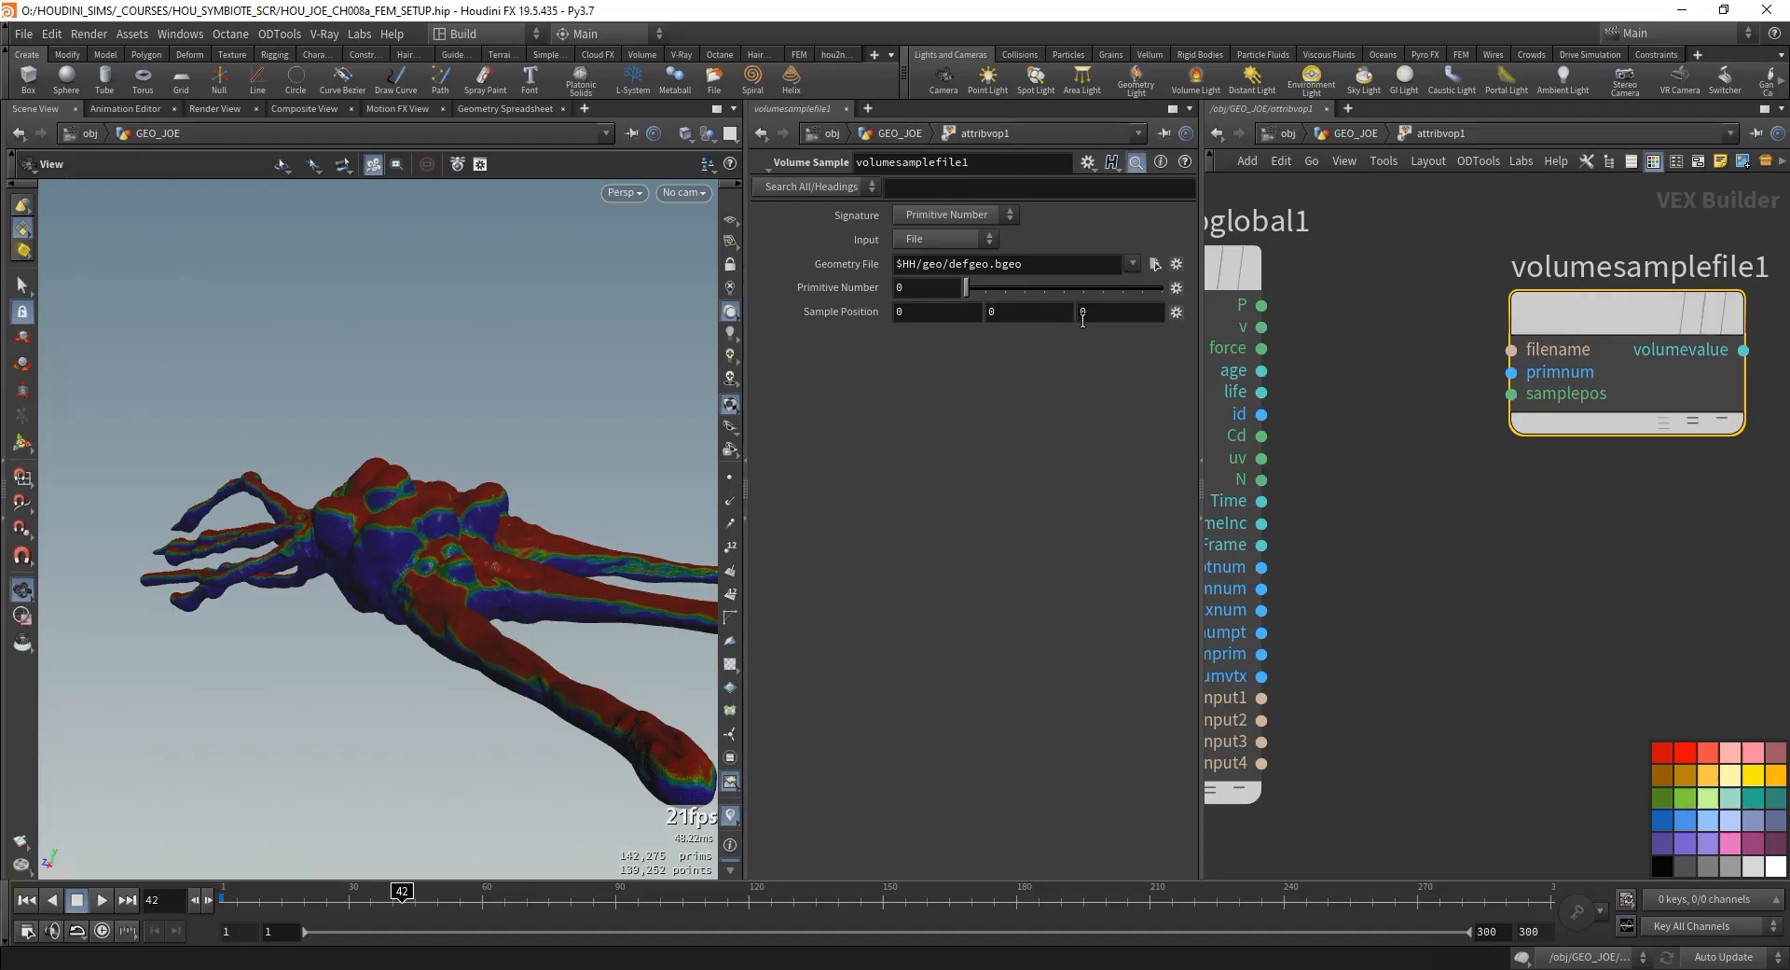
- Set the Volume Sample node's input to Second Input and wire the global P into its samplepos
click(933, 239)
click(932, 240)
click(931, 296)
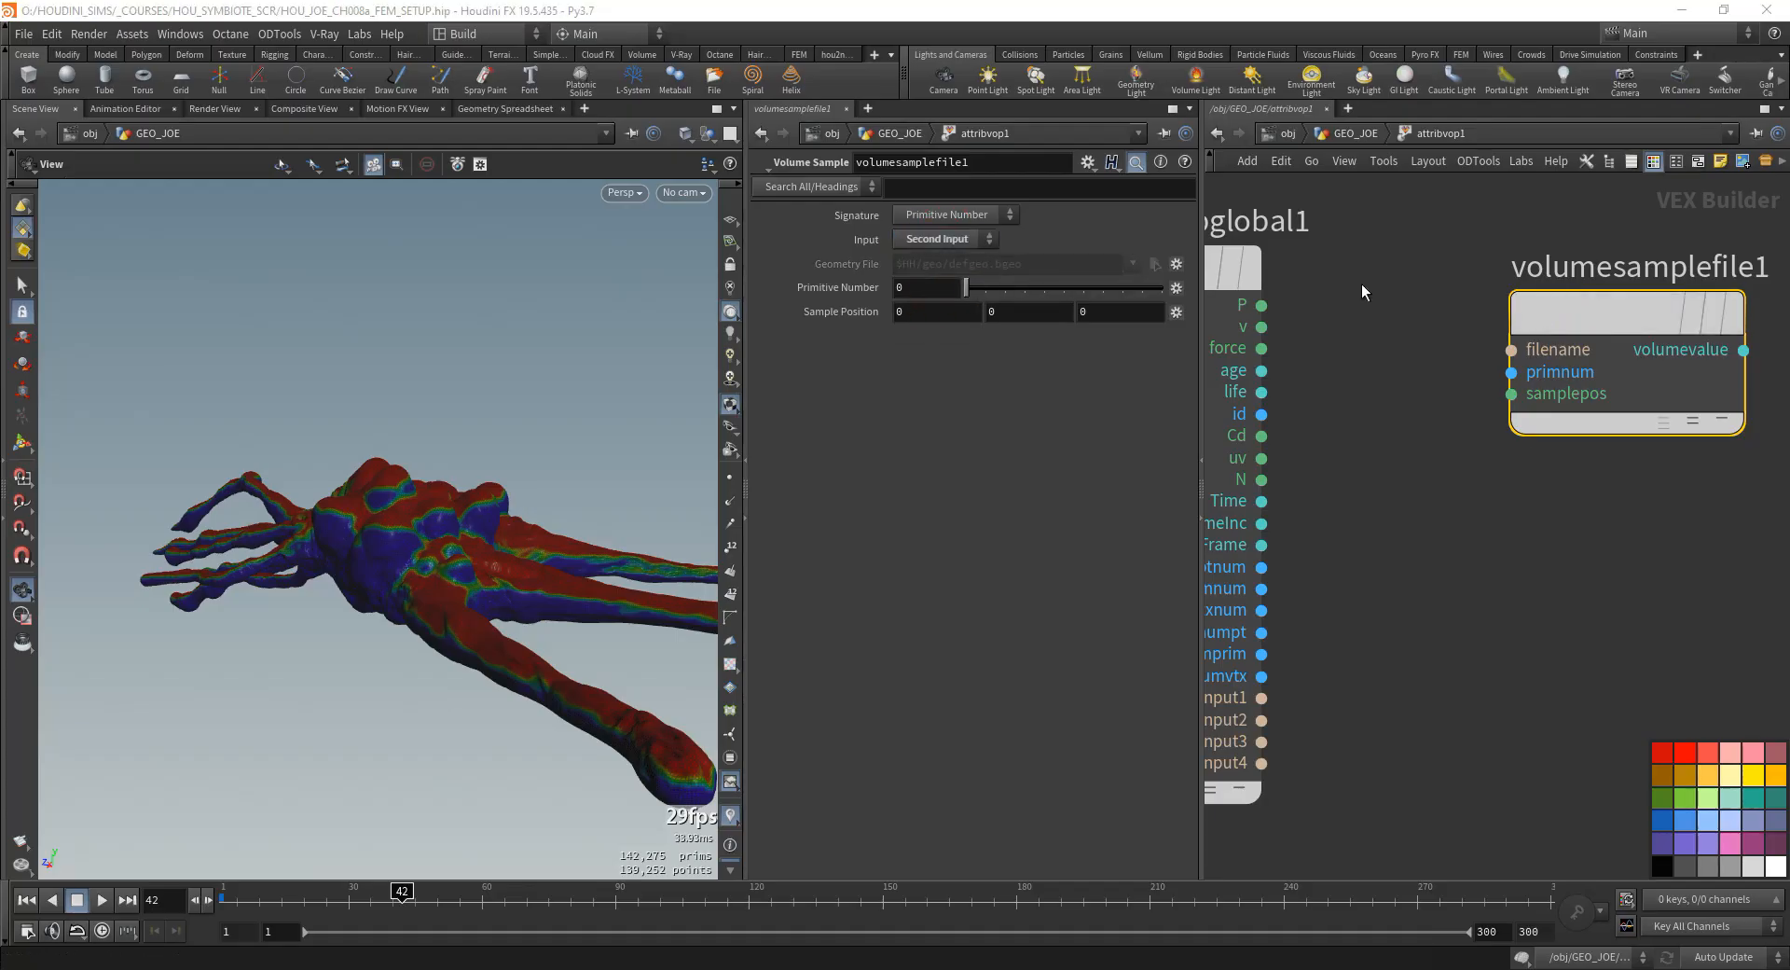
middle_drag(1387, 428, 1441, 507)
click(1315, 383)
click(1564, 471)
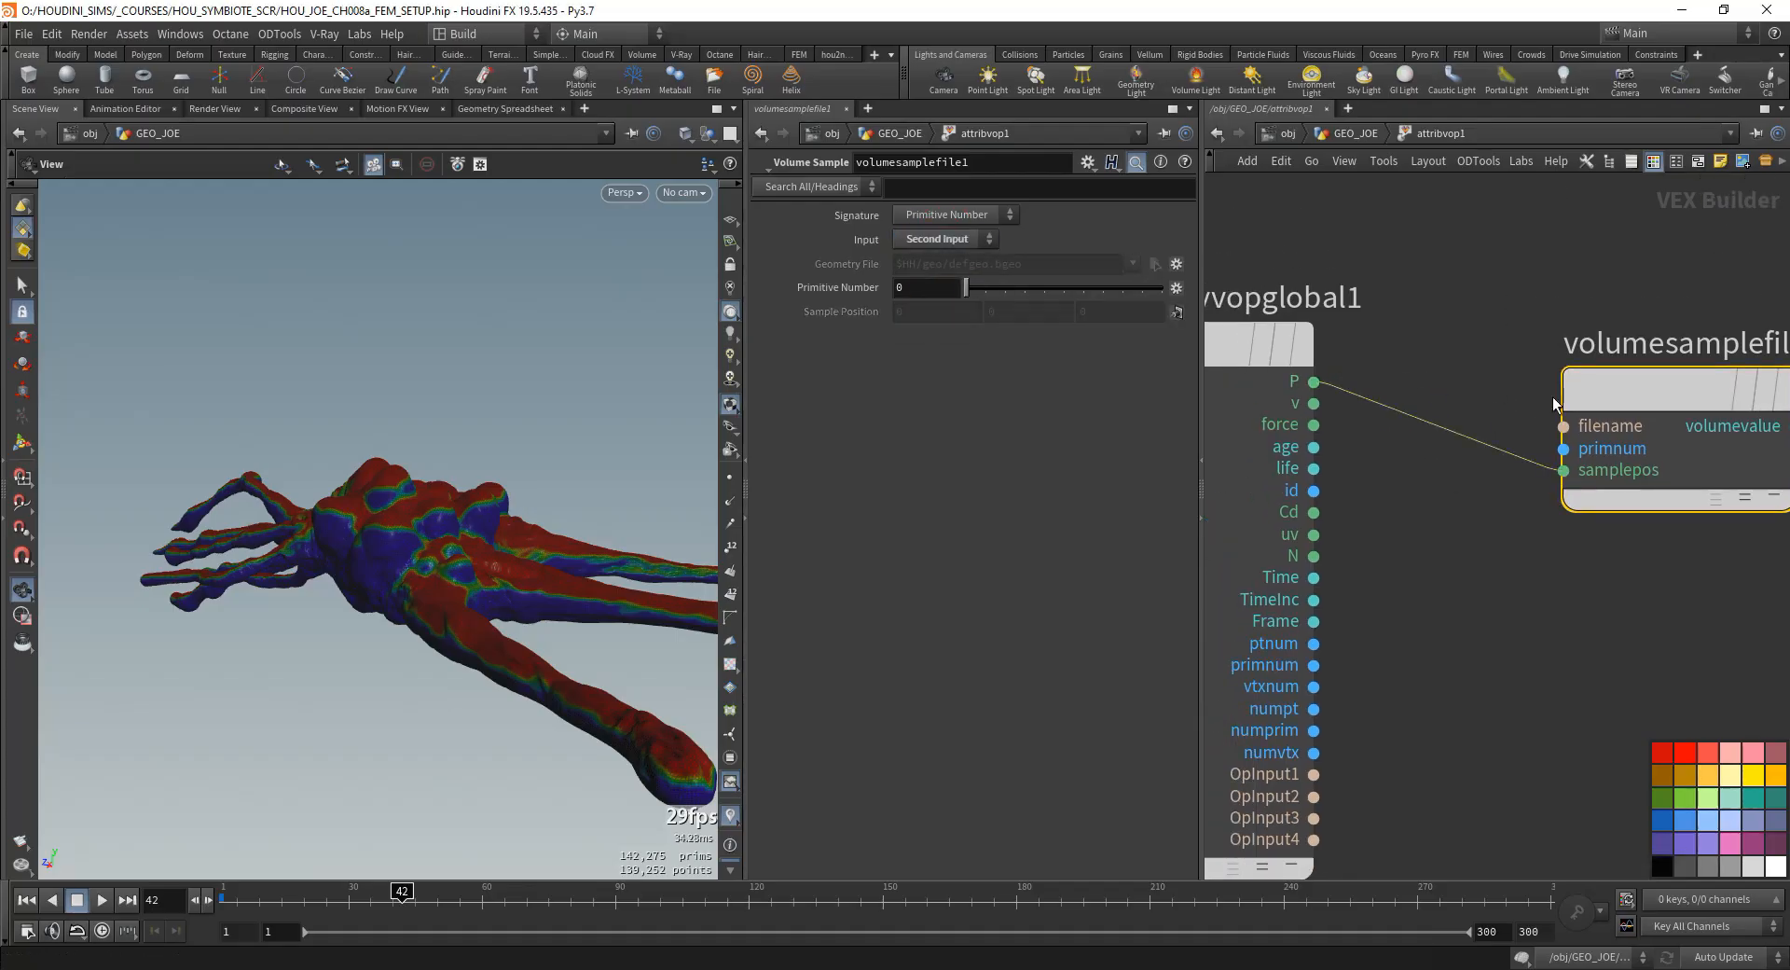
- Add a Fit Range node after the Volume Sample node, fed by its volumevalue output
scroll(1575, 424, down, 3)
middle_drag(1723, 538, 1505, 598)
key(Tab)
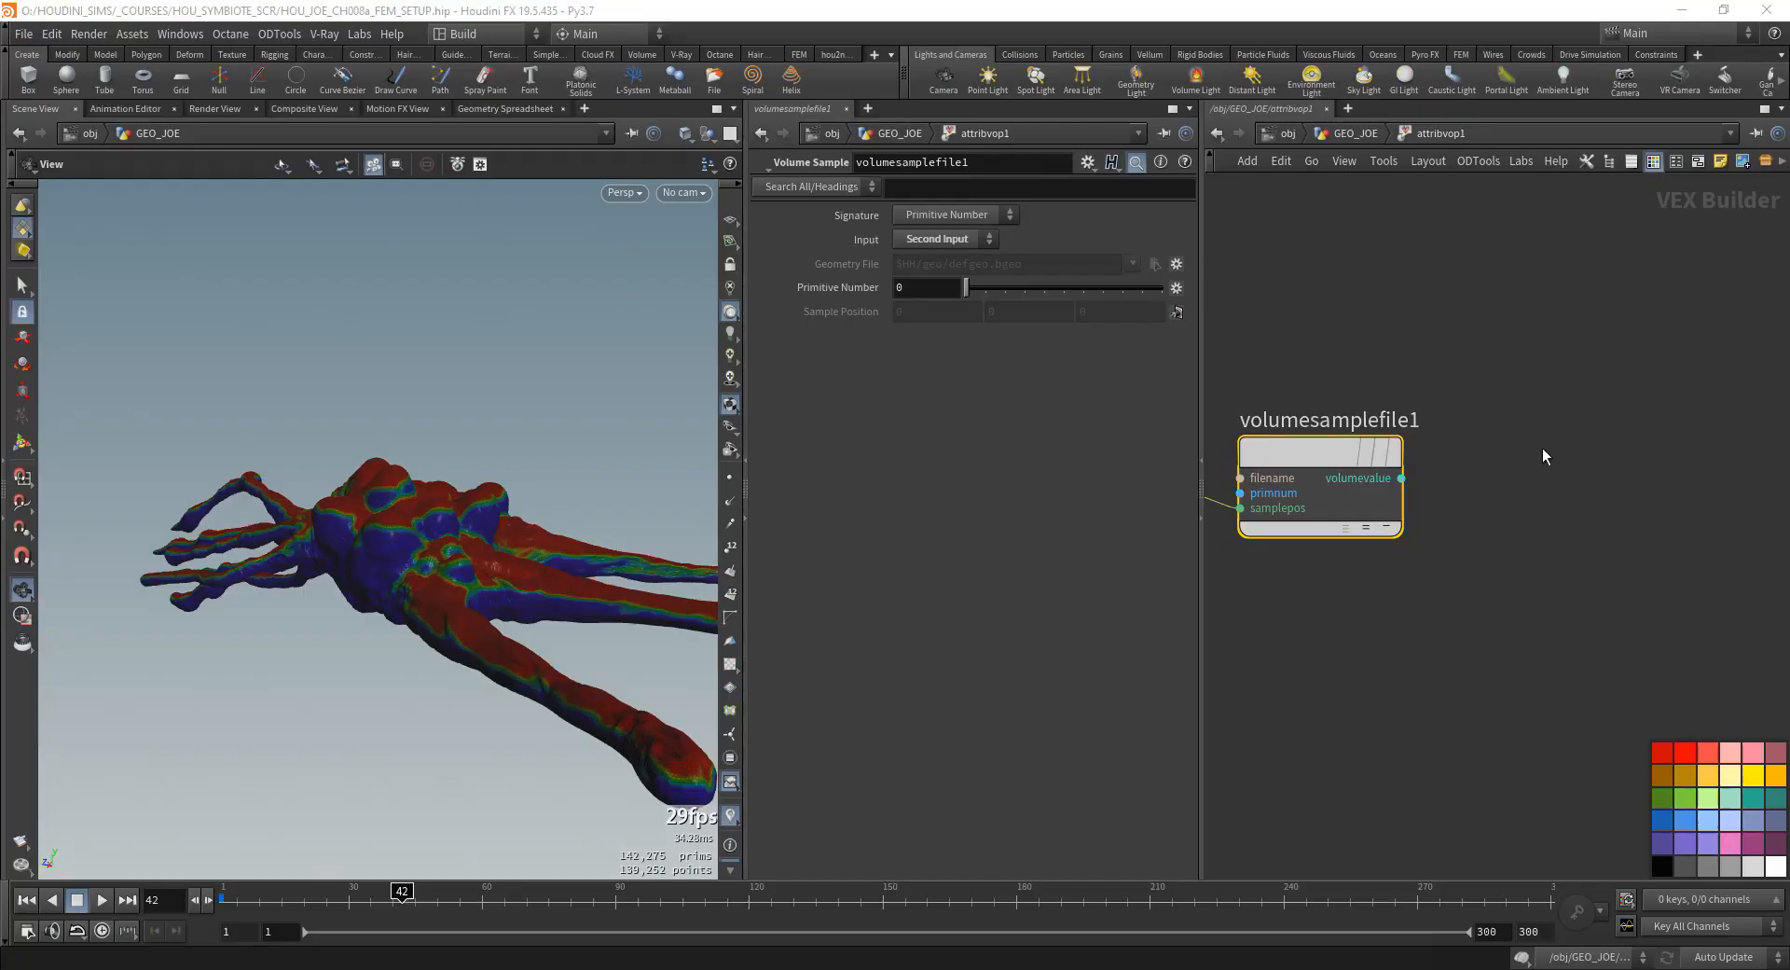
click(1508, 514)
key(Tab)
text(fit)
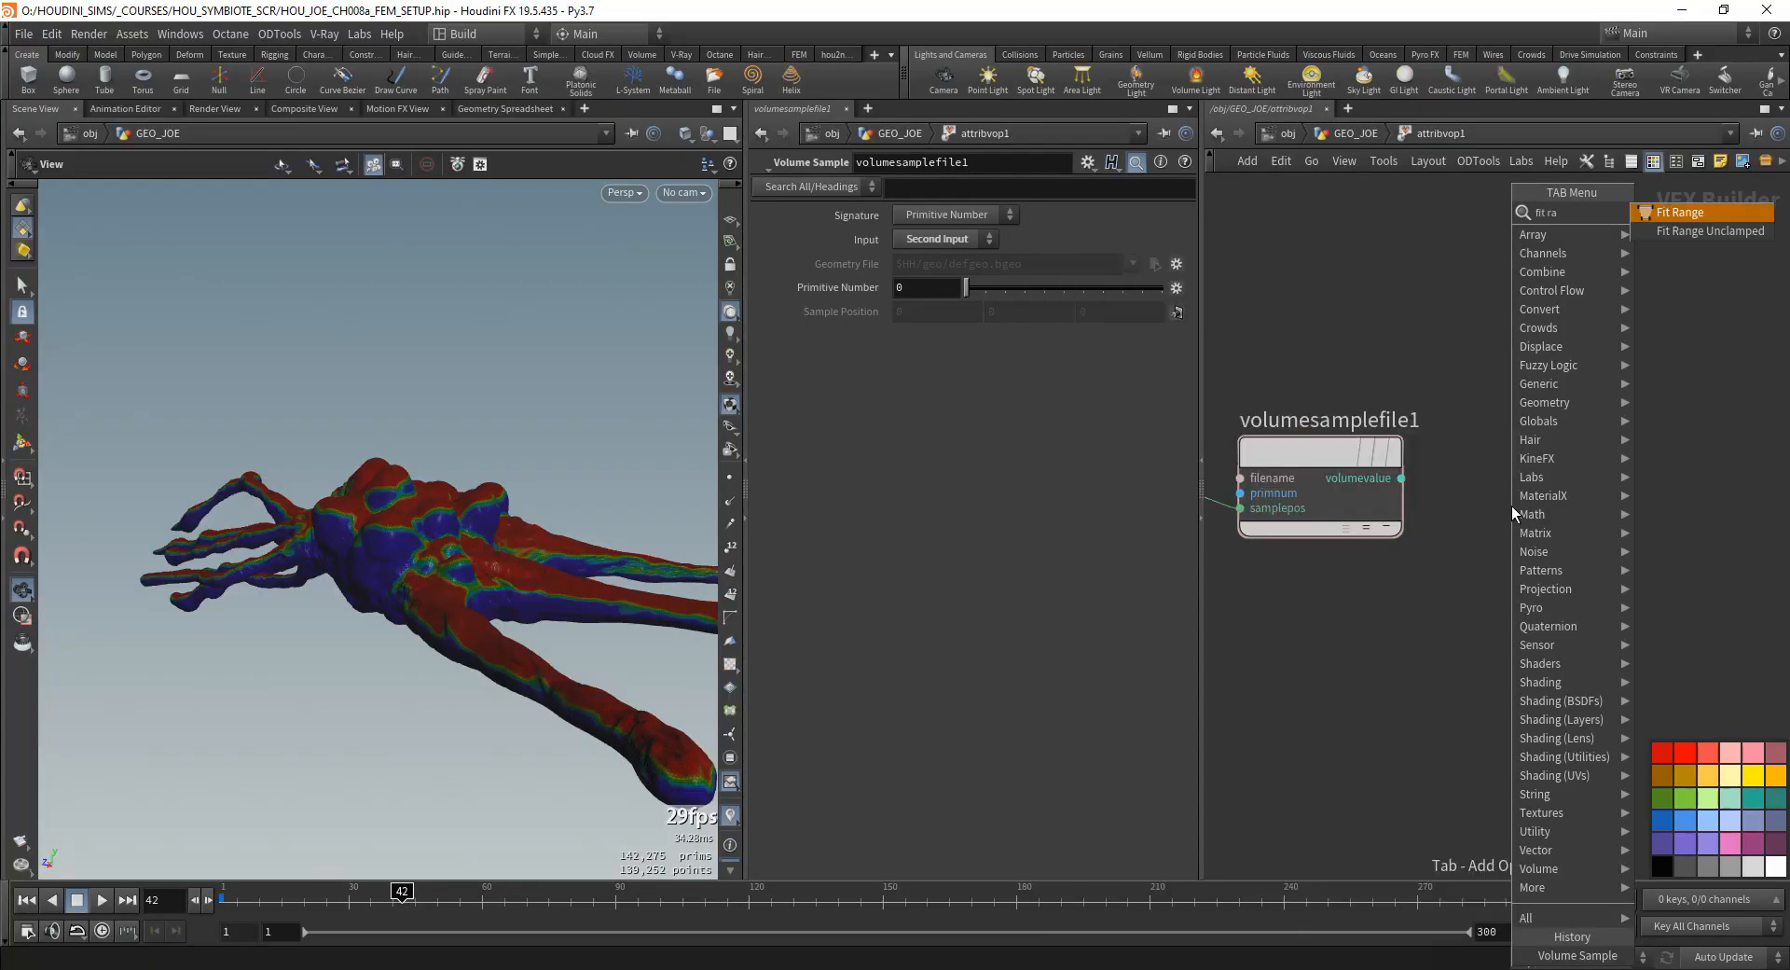
key(Return)
click(1552, 466)
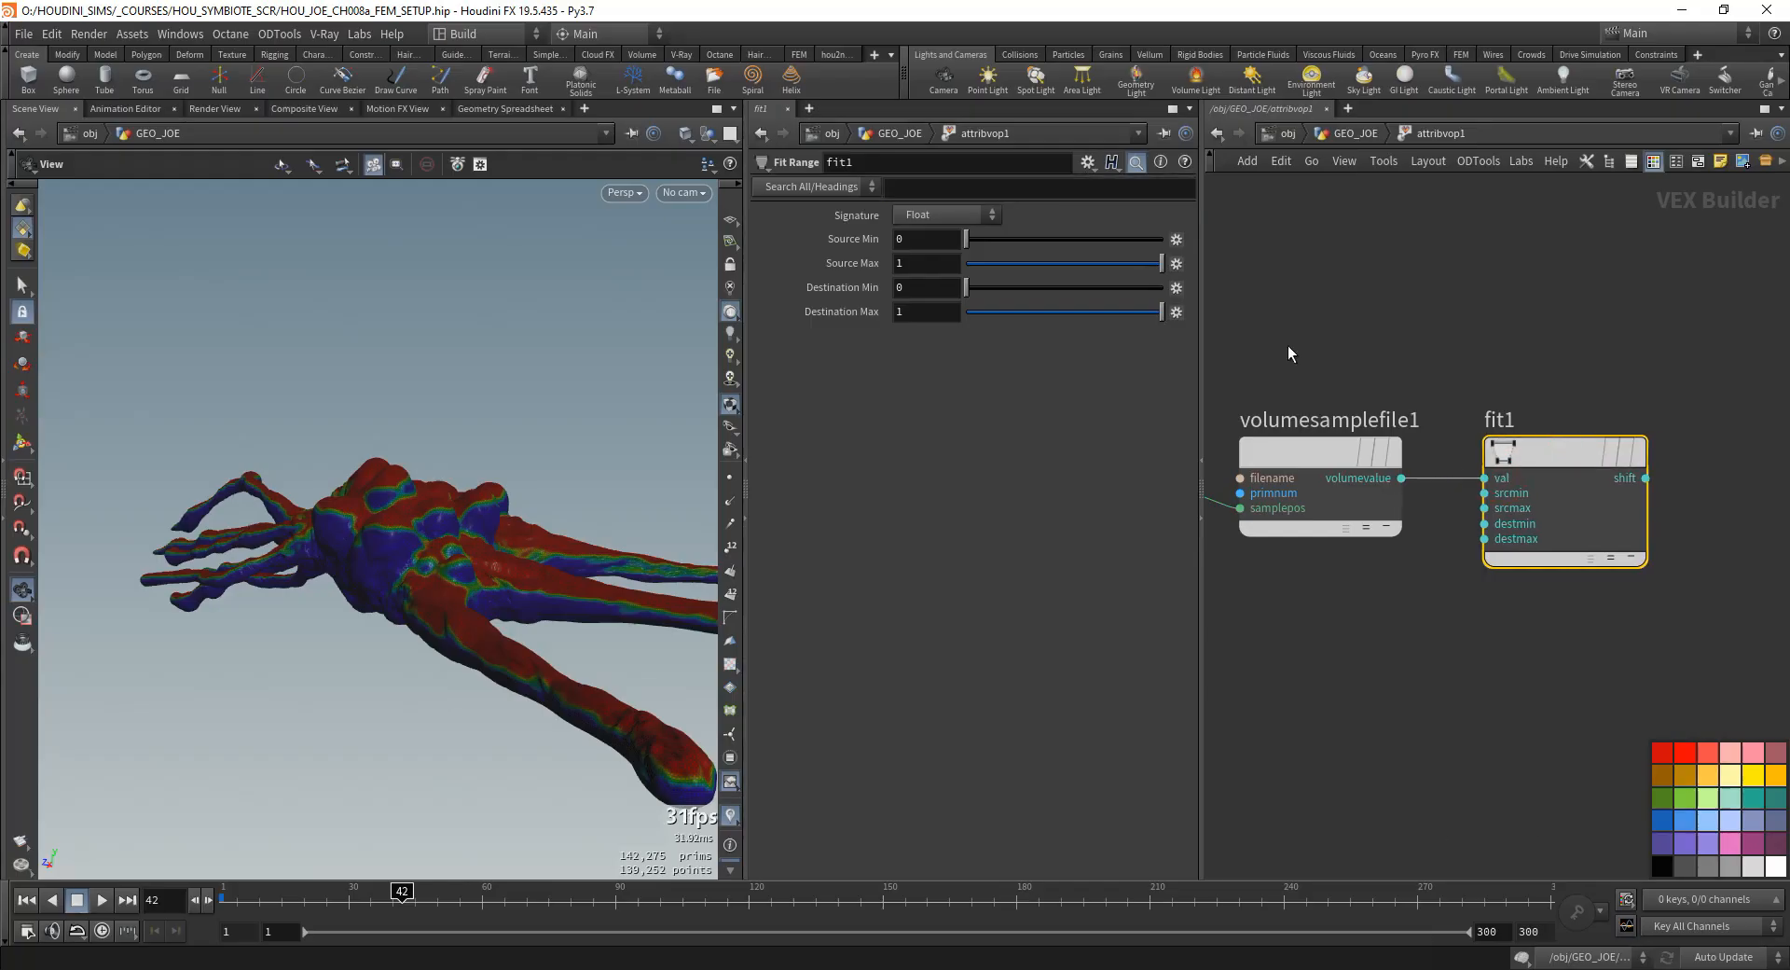
- Set the Fit Range node's destination minimum to 1 and destination maximum to 0
text(1)
key(Tab)
text(0)
key(Tab)
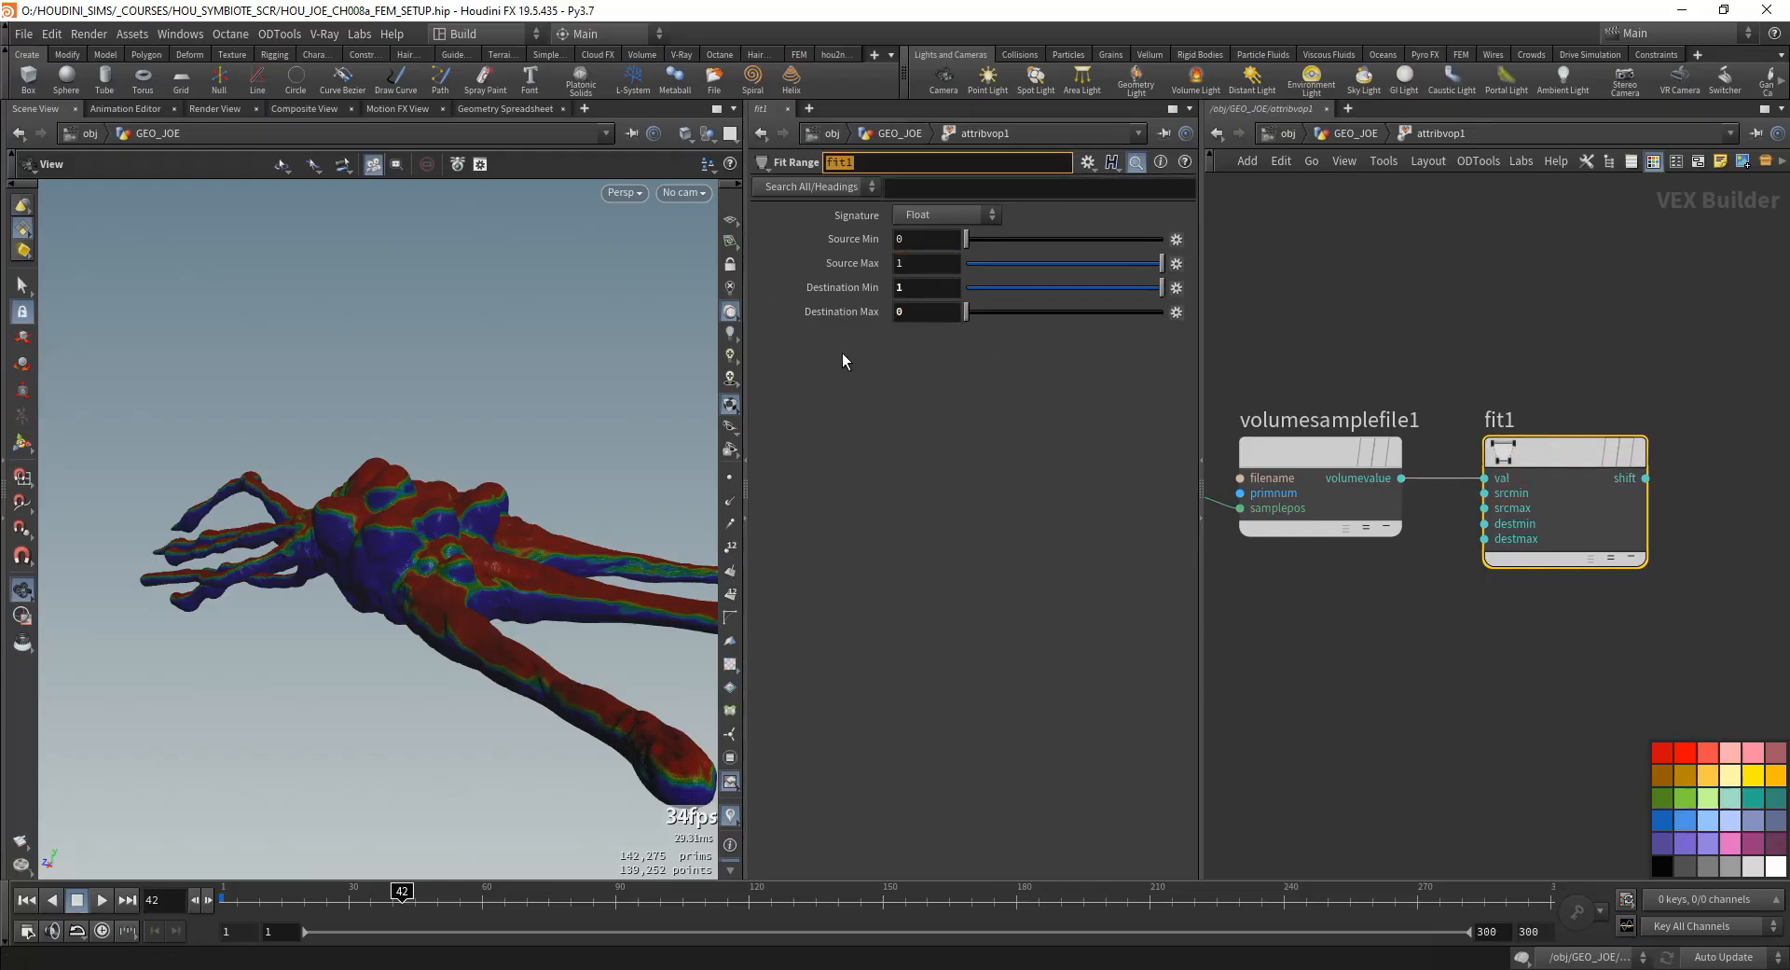
middle_drag(1598, 352, 1335, 375)
scroll(1335, 376, down, 2)
click(1508, 513)
- Add a Ramp Parameter node between fit1 and the output node, with the fit1 result wired into its input
key(Tab)
text(ramp)
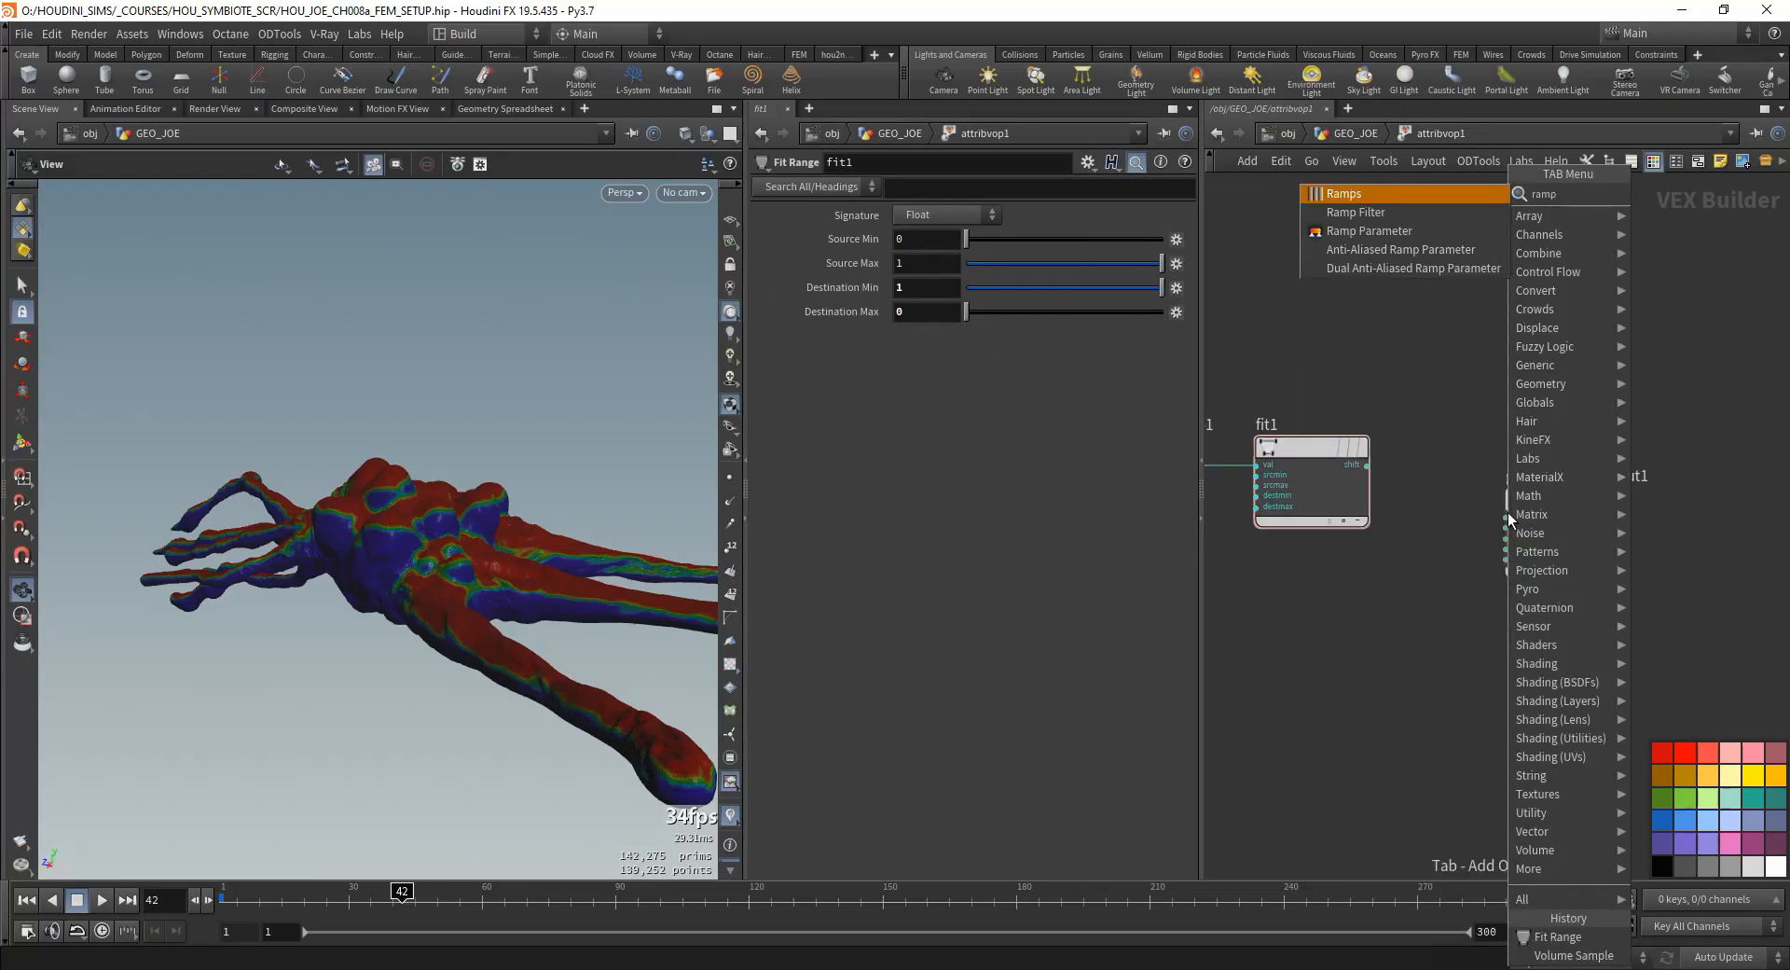
key(Down)
key(Down)
key(Return)
click(1470, 480)
drag(1576, 503, 1713, 548)
key(Delete)
key(Tab)
text(ramp)
key(Down)
key(Down)
key(Return)
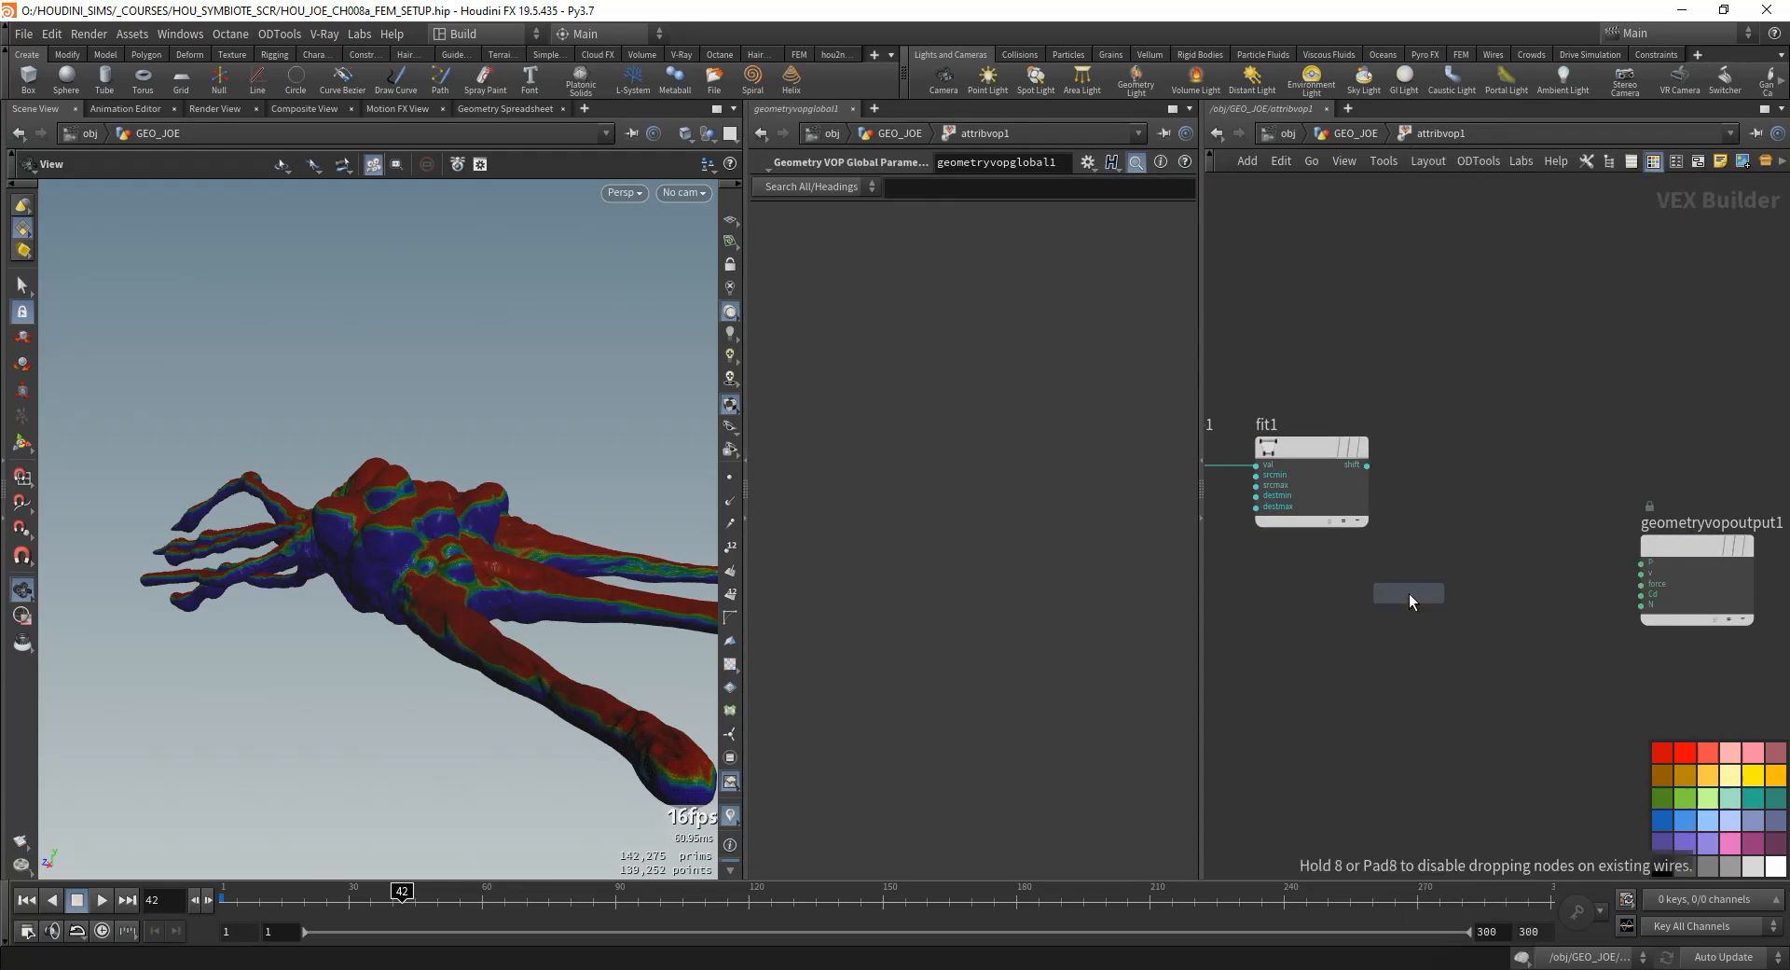
click(1470, 499)
click(1412, 516)
drag(1496, 511, 1504, 507)
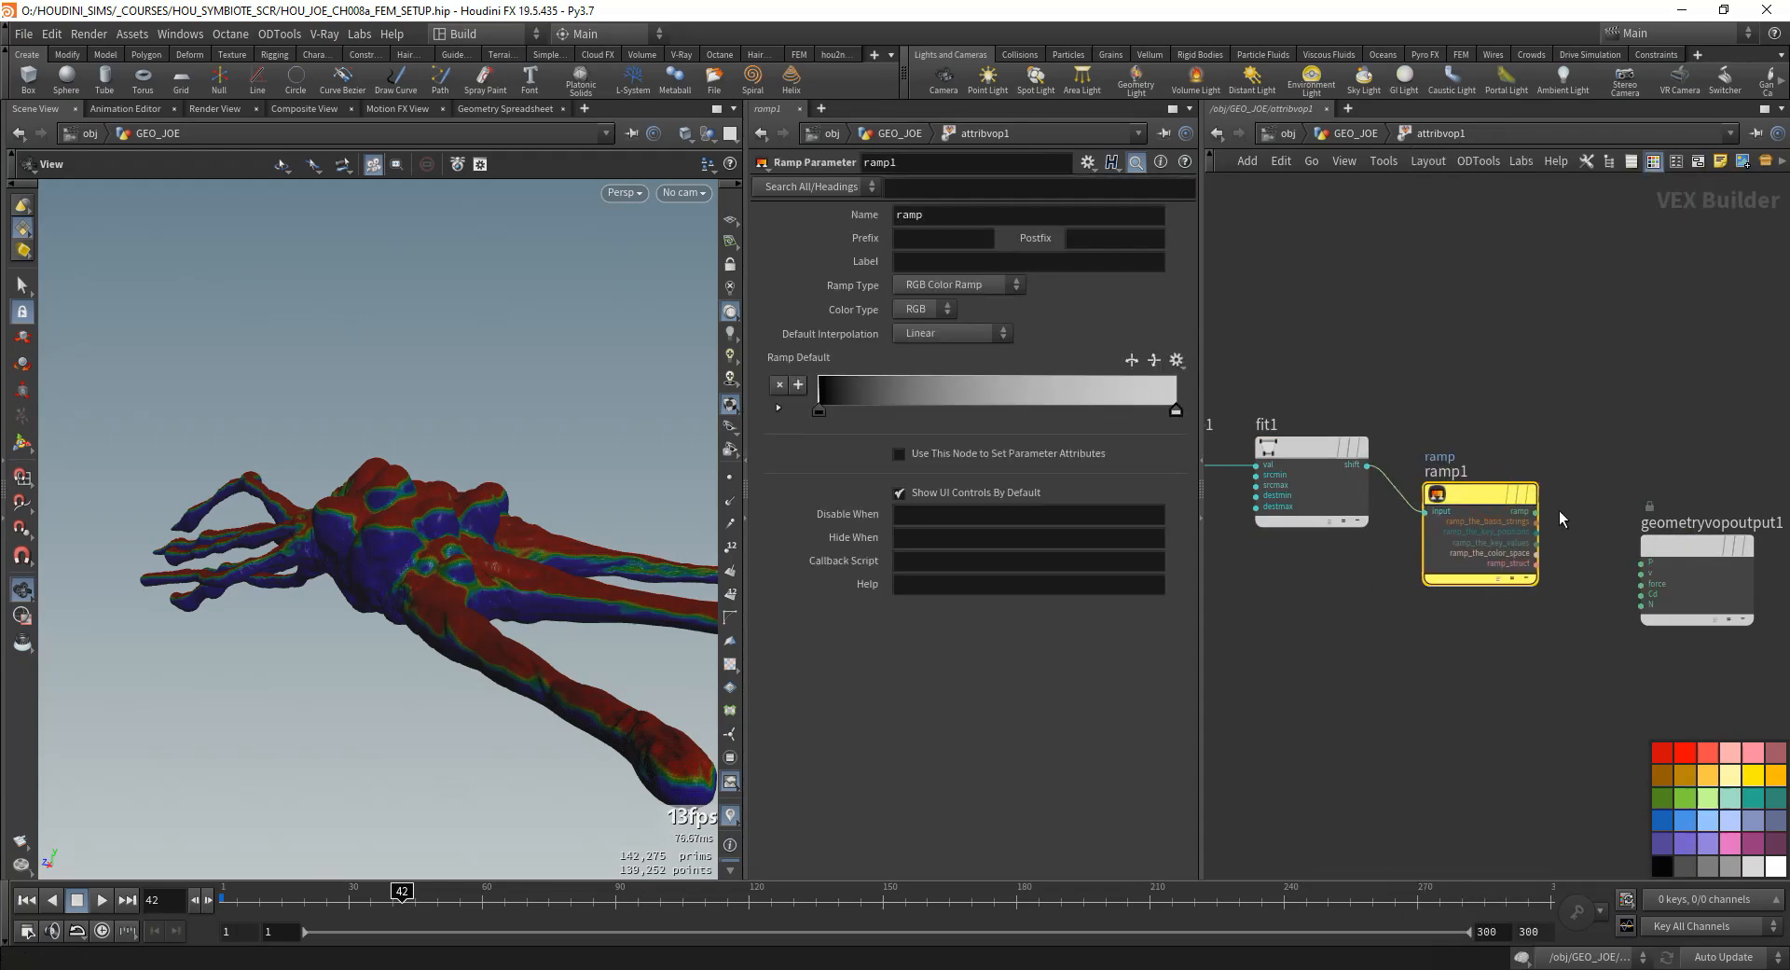
- Wire the ramp output into Cd of the geometry output and turn off the attribute visualization in the viewport
click(1537, 512)
middle_drag(1652, 663, 1436, 622)
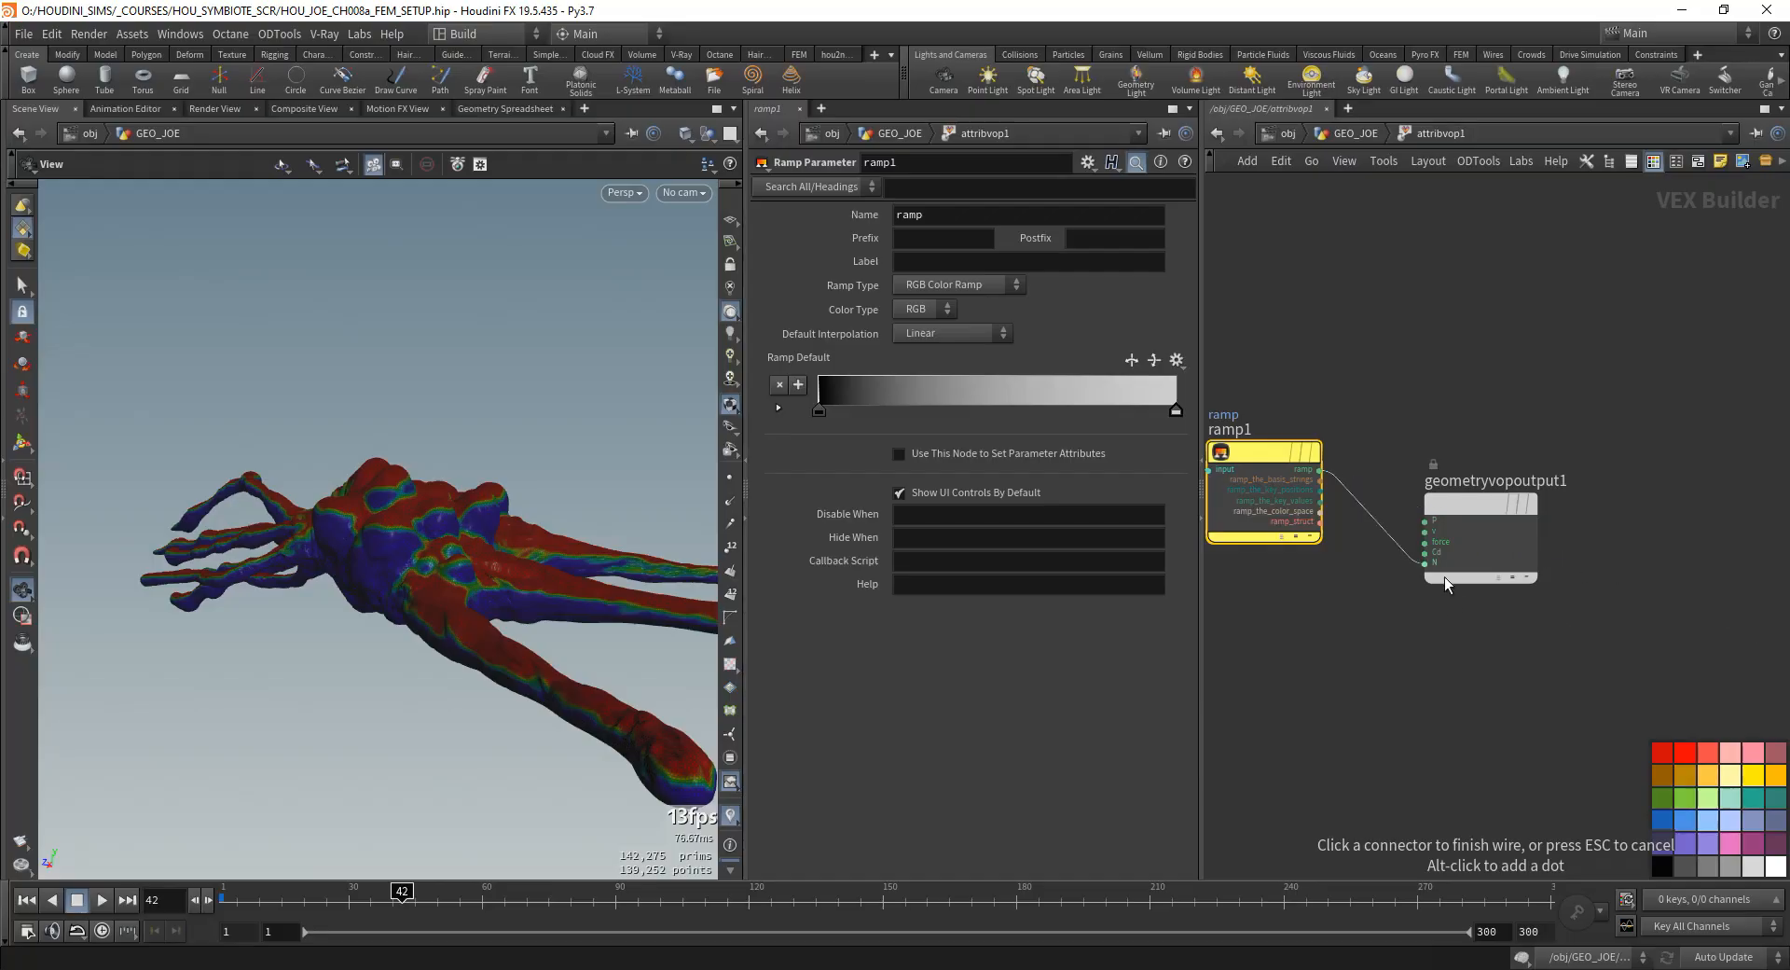
click(1431, 552)
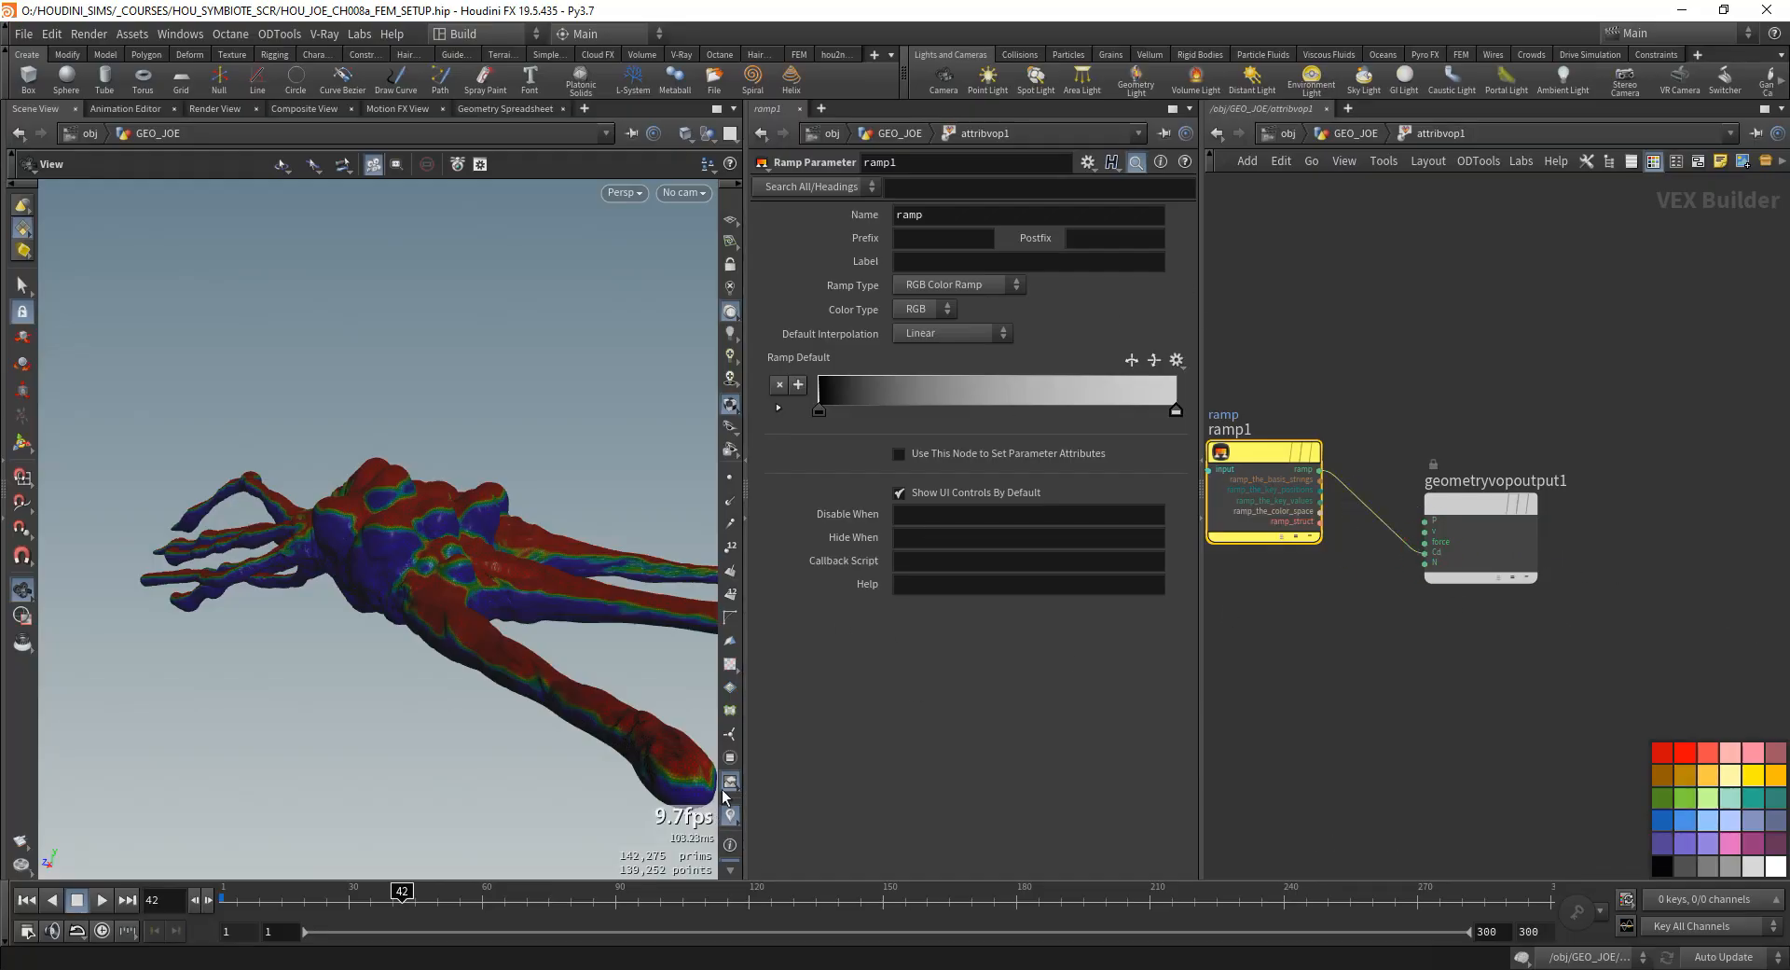
click(730, 813)
drag(495, 657, 463, 503)
drag(546, 554, 570, 524)
- Move the Volume Sample and Fit Range nodes together so they line up with the ramp node
scroll(1499, 304, down, 3)
middle_drag(1301, 371, 1481, 401)
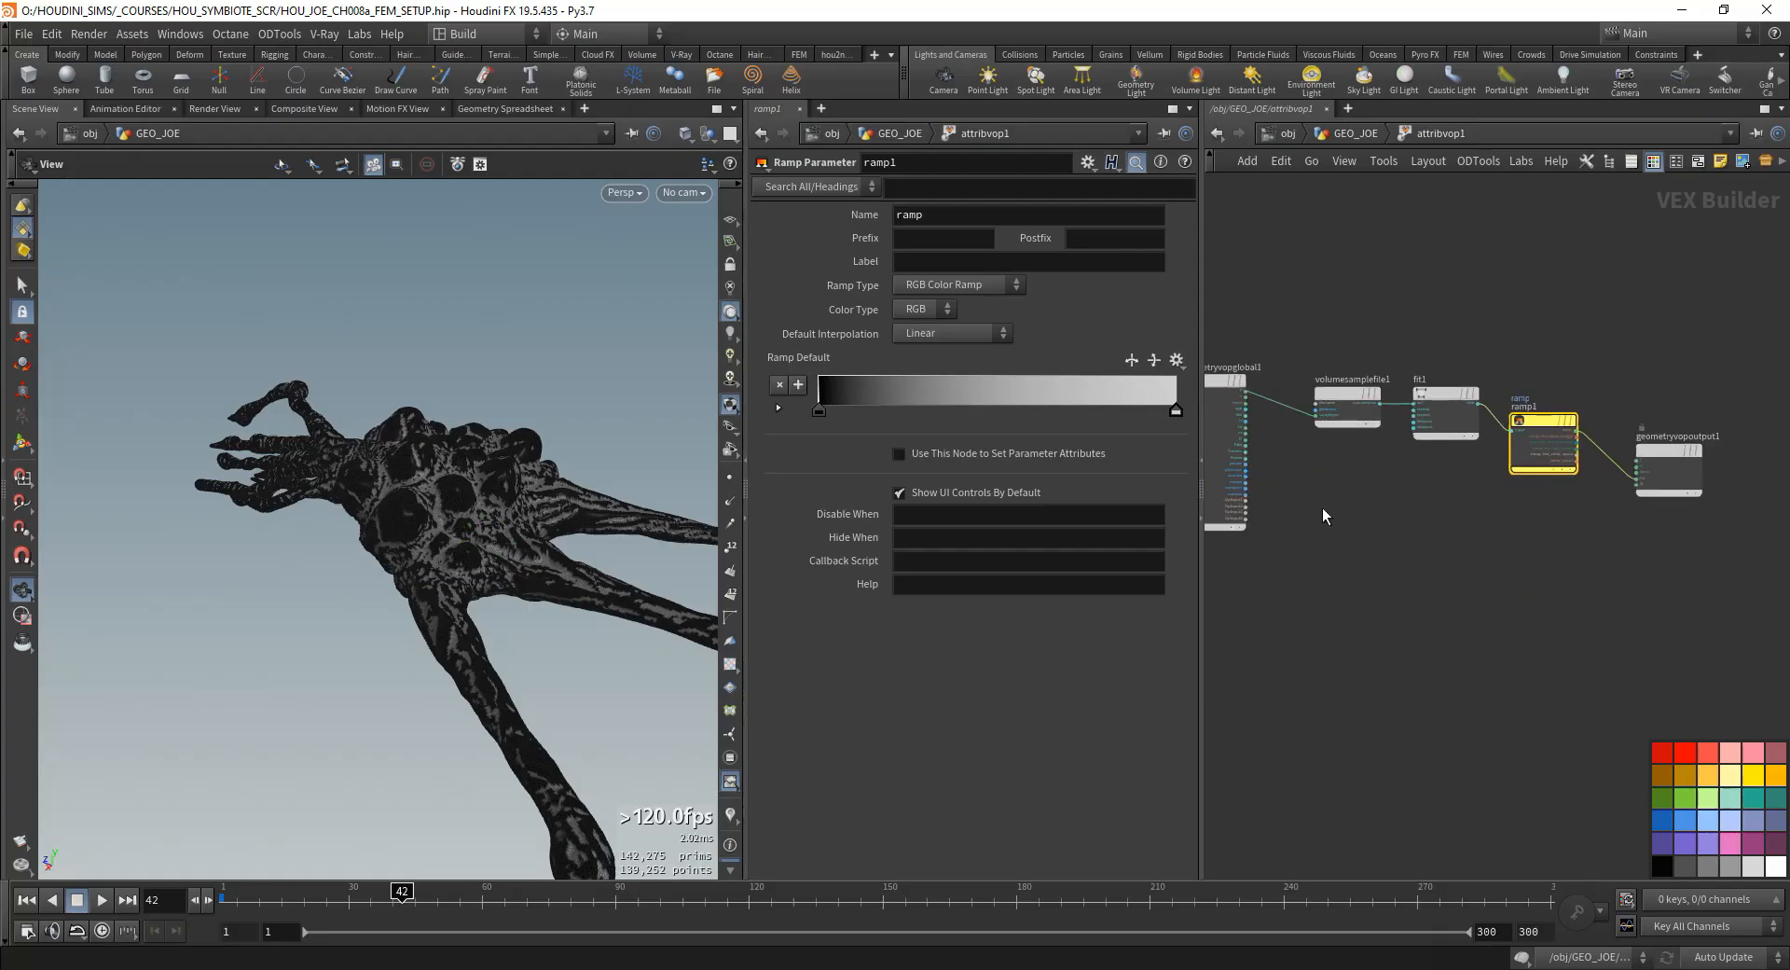
middle_drag(1322, 507, 1430, 537)
scroll(1430, 537, up, 2)
drag(1378, 319, 1585, 457)
mouse_move(1570, 398)
mouse_down()
mouse_move(1547, 416)
mouse_move(1559, 430)
mouse_up()
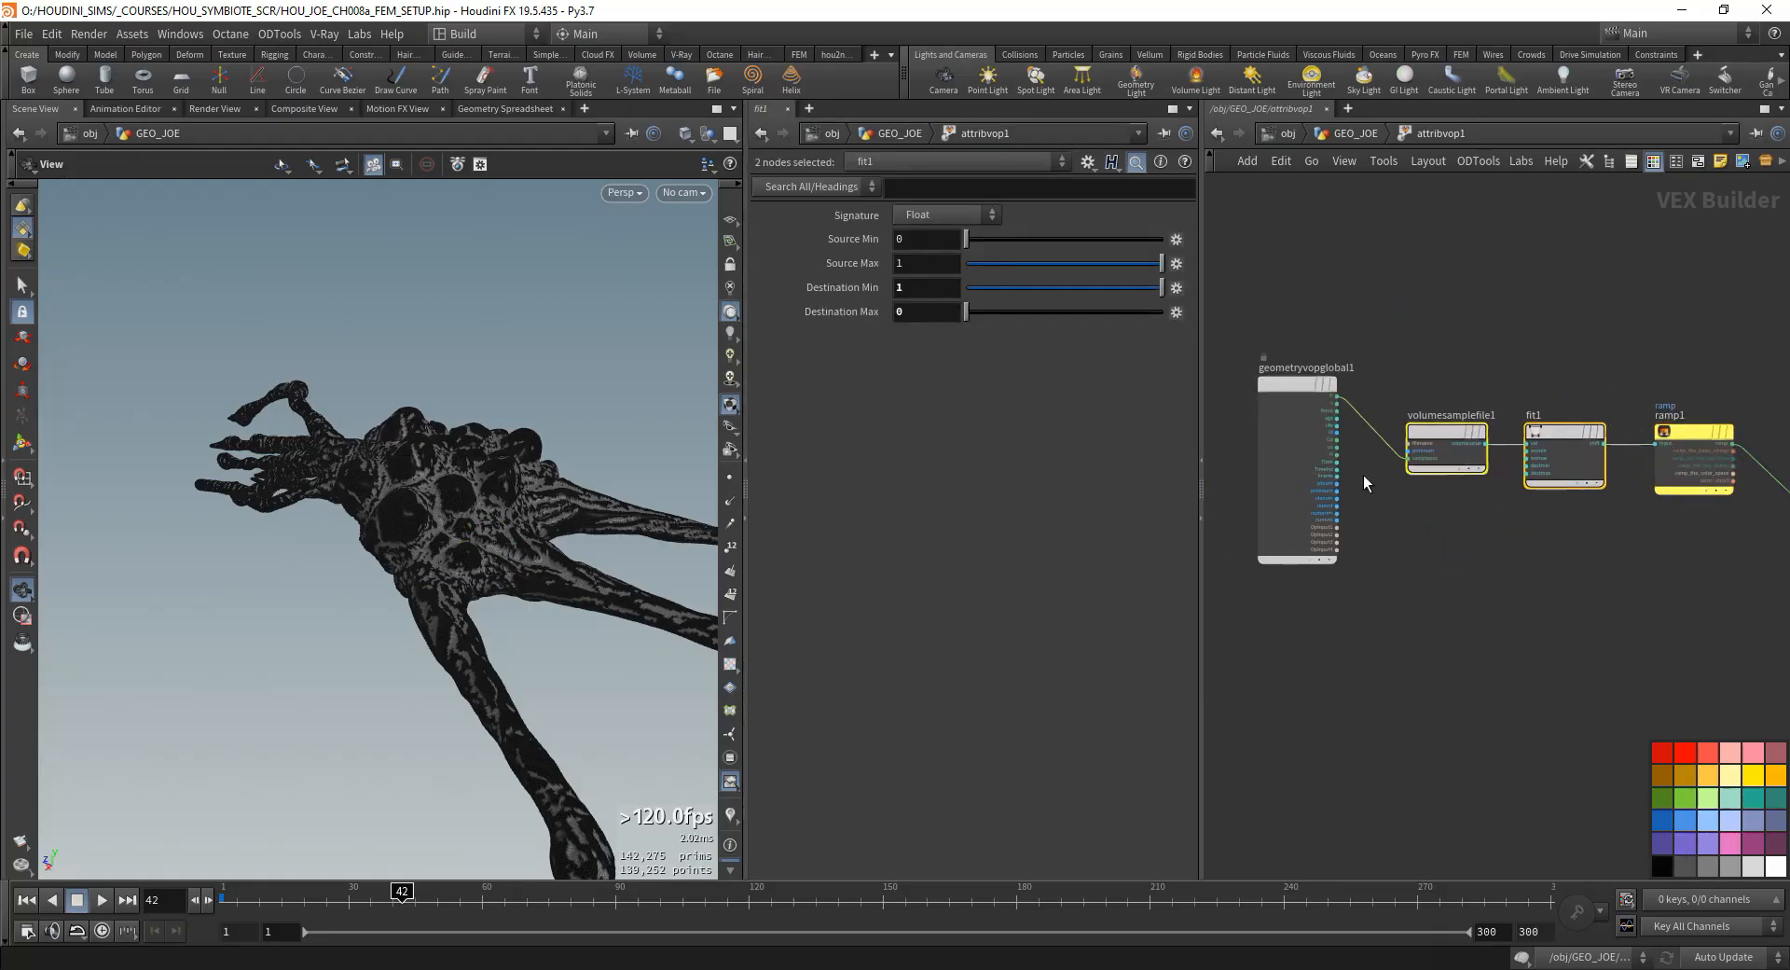
scroll(1354, 359, up, 3)
- Examine the sampled curvature colors on the mesh from several angles and check the vdbanalysis1 settings feeding attribvop1
drag(425, 466, 489, 566)
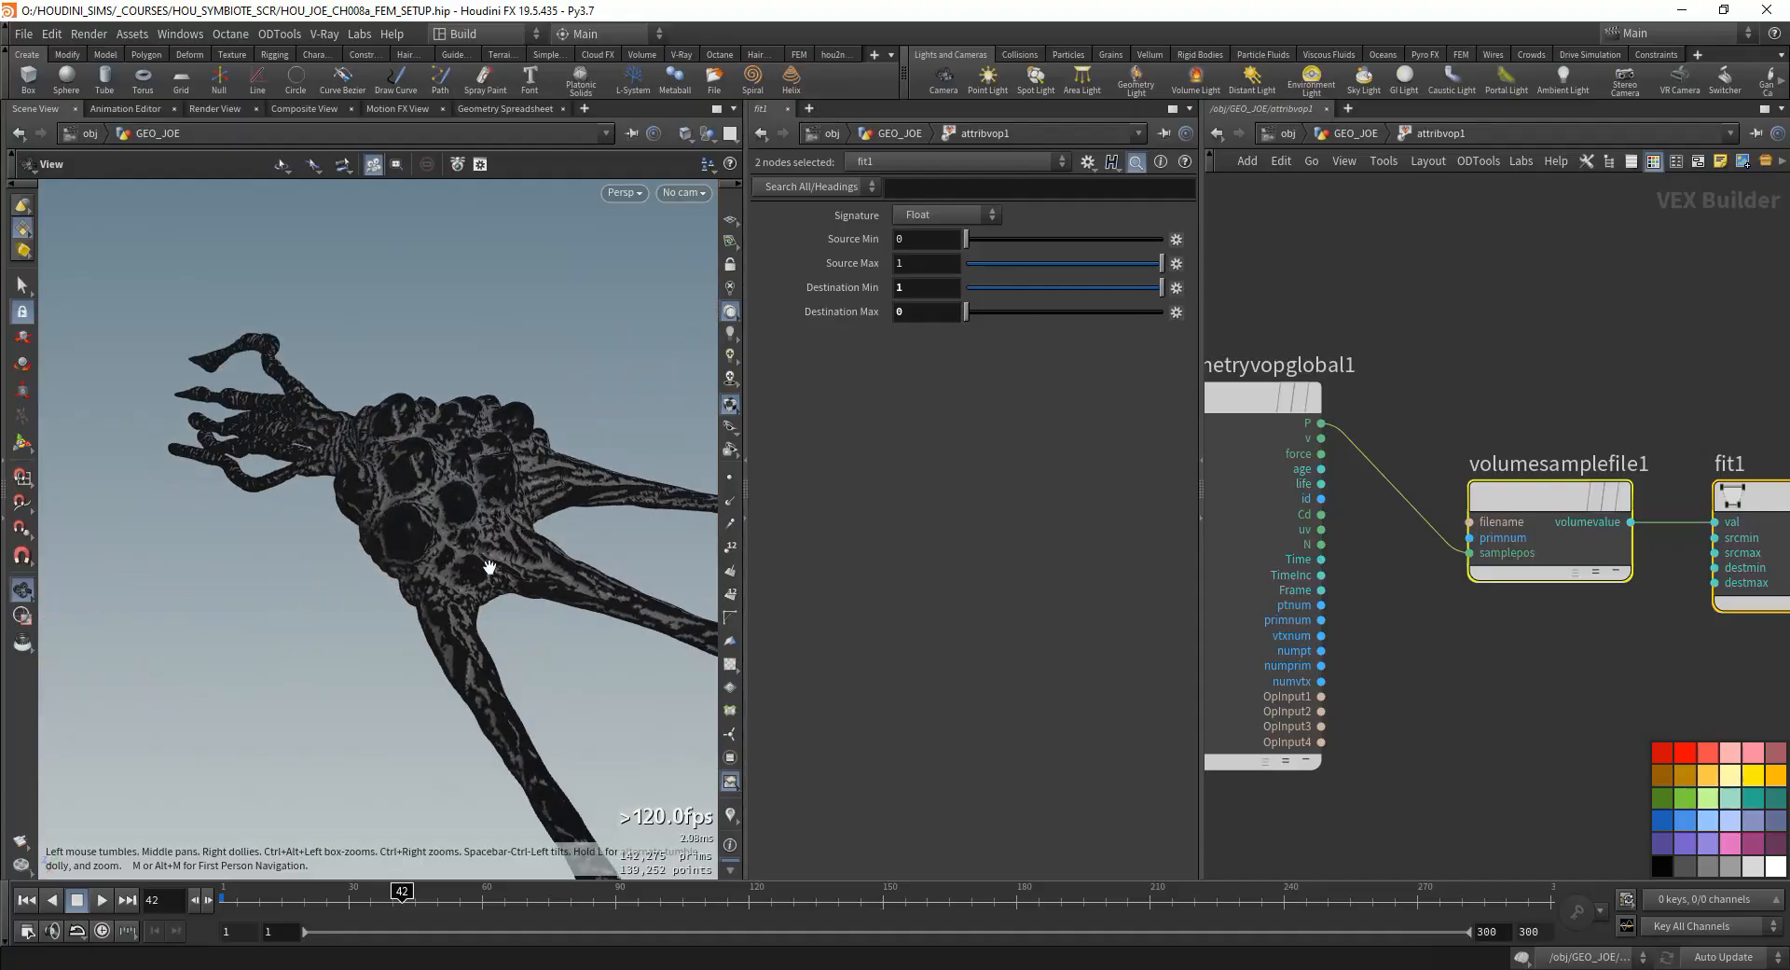
scroll(494, 550, up, 4)
drag(511, 499, 425, 654)
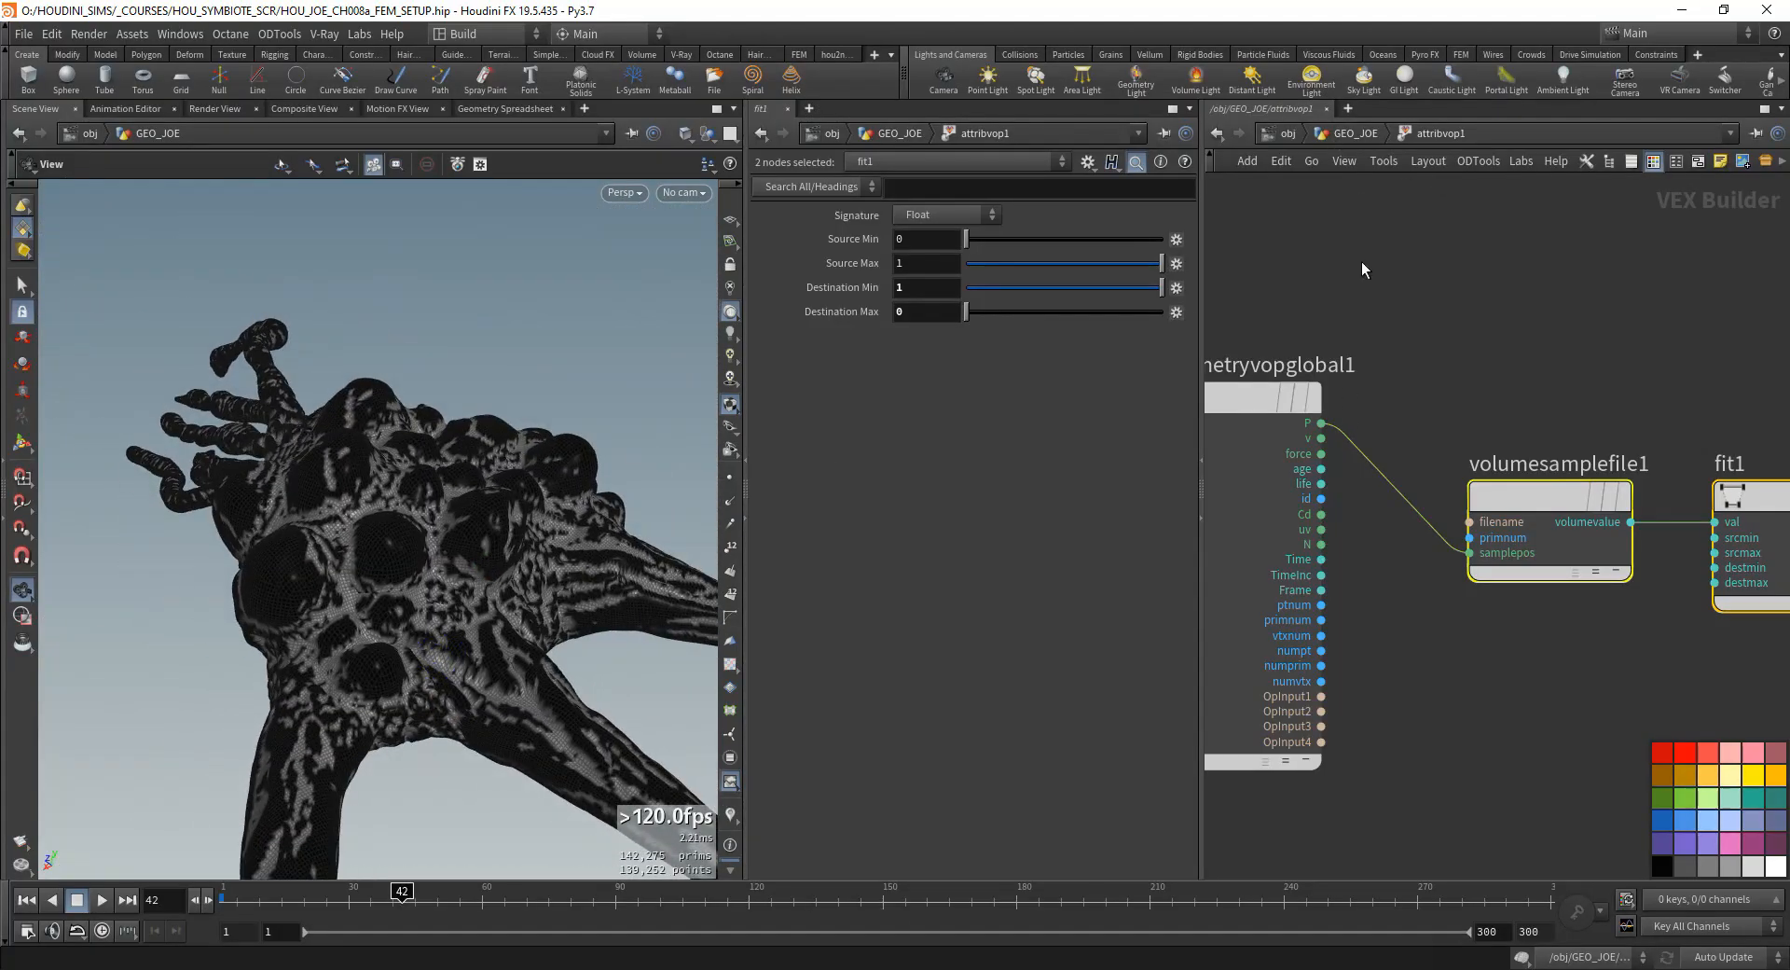
key(u)
click(1318, 490)
click(1317, 505)
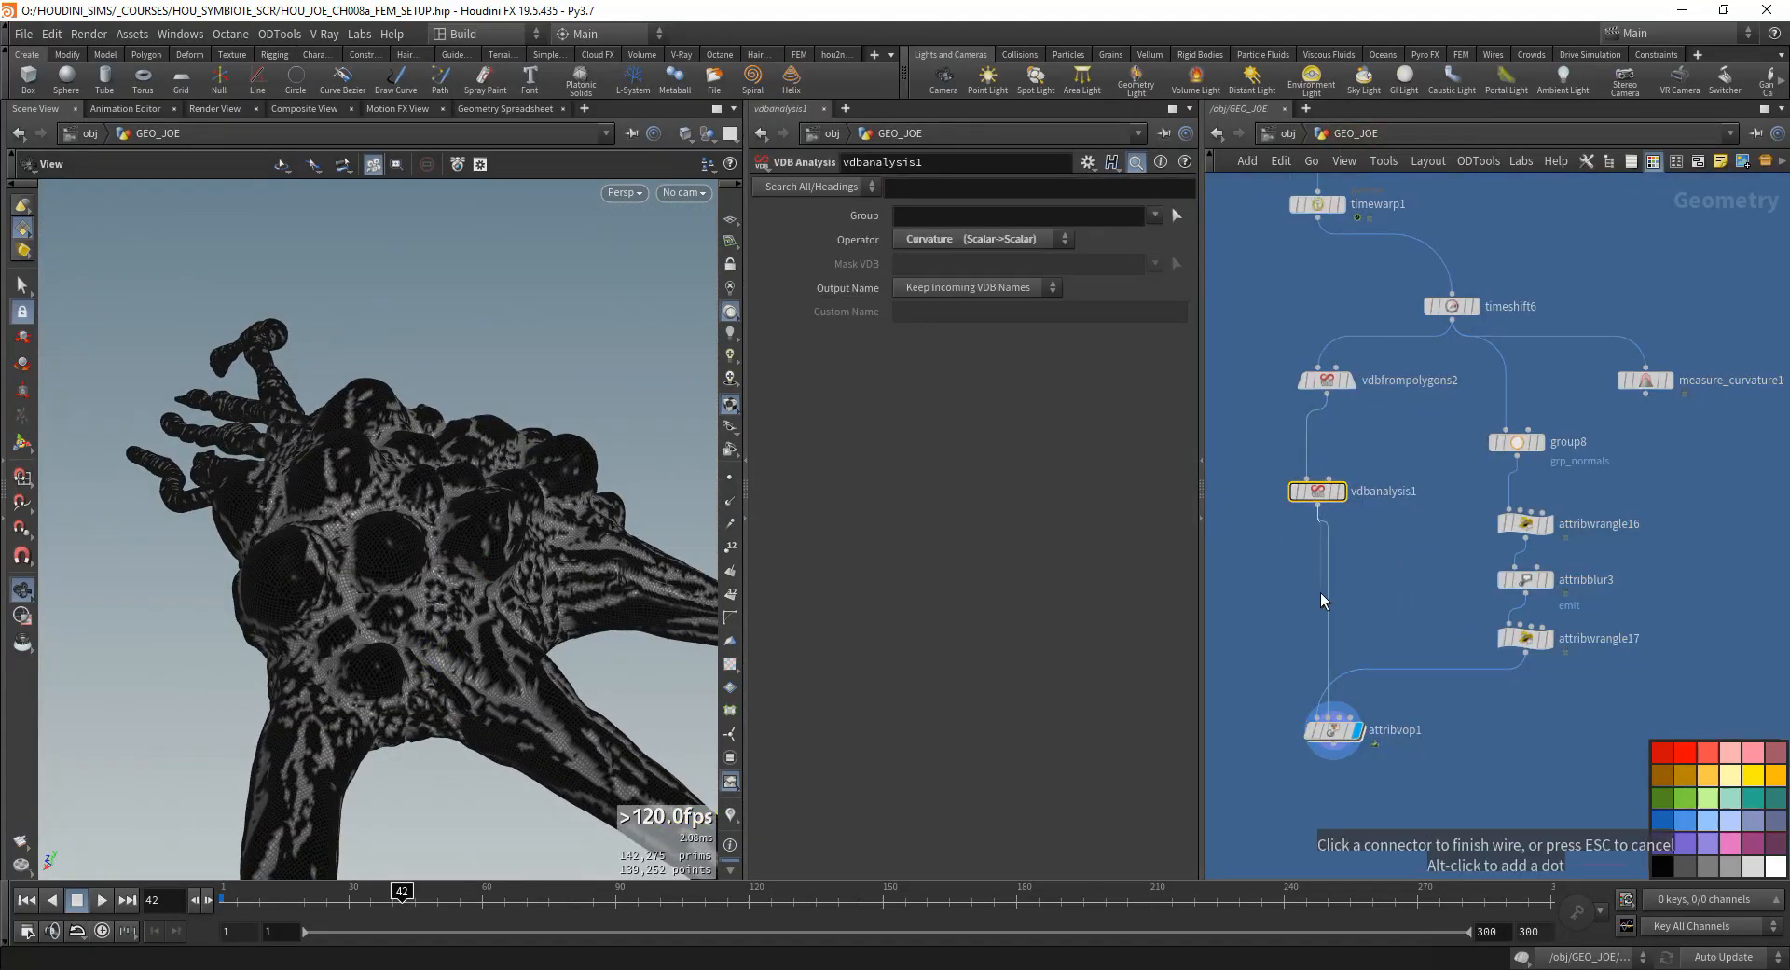
key(Escape)
double_click(1336, 731)
drag(426, 634, 382, 627)
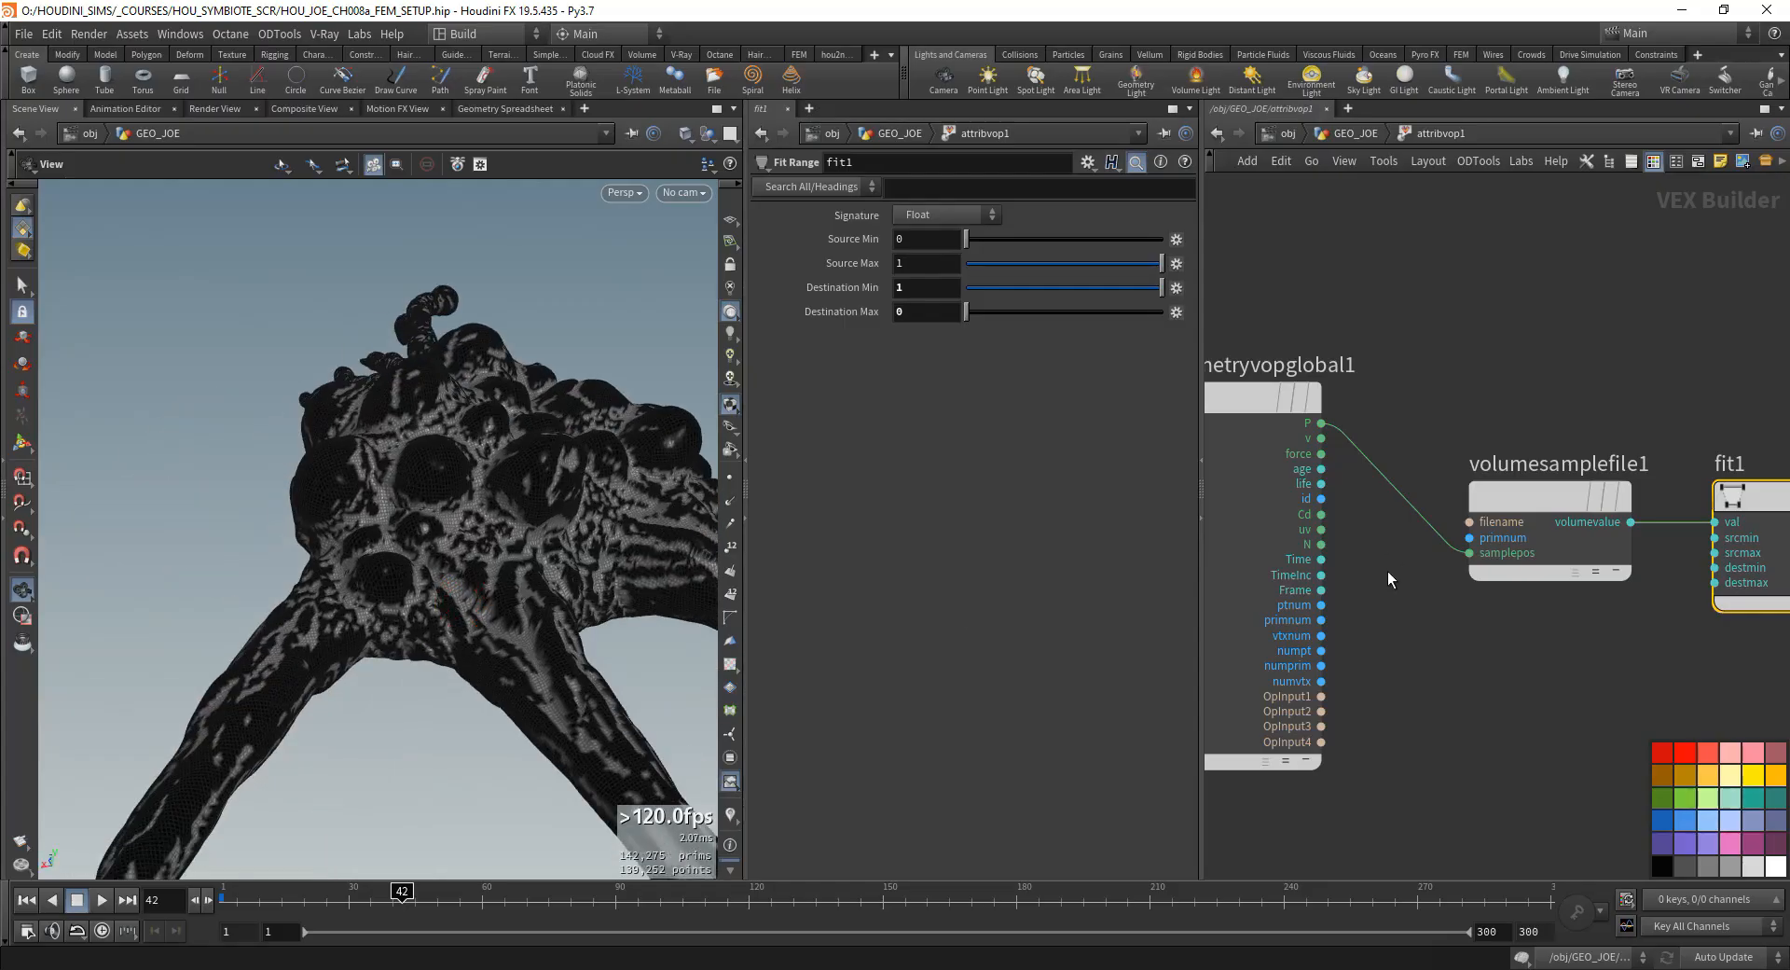
- Set both the name and the label of the Ramp Parameter node to ramp_curvature
scroll(1462, 440, down, 2)
middle_drag(1624, 382, 1357, 441)
middle_drag(1535, 435, 1457, 409)
scroll(1457, 409, down, 1)
click(1507, 502)
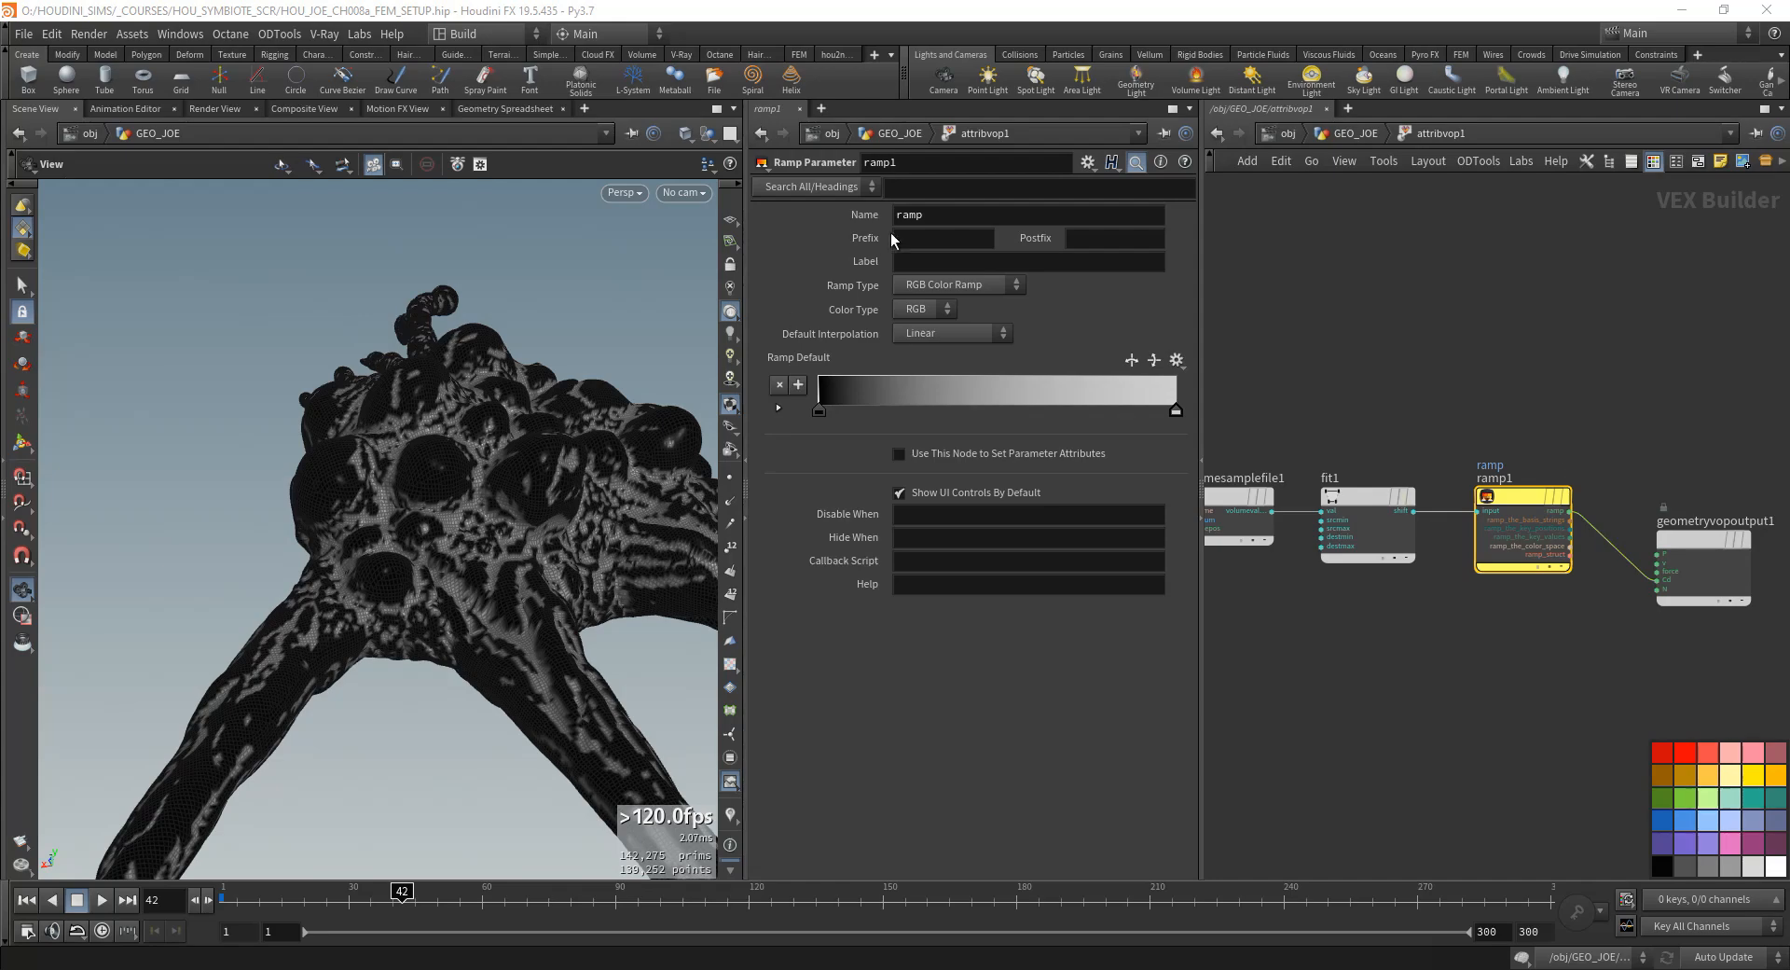
drag(925, 217, 841, 257)
key(Right)
text(_curvature)
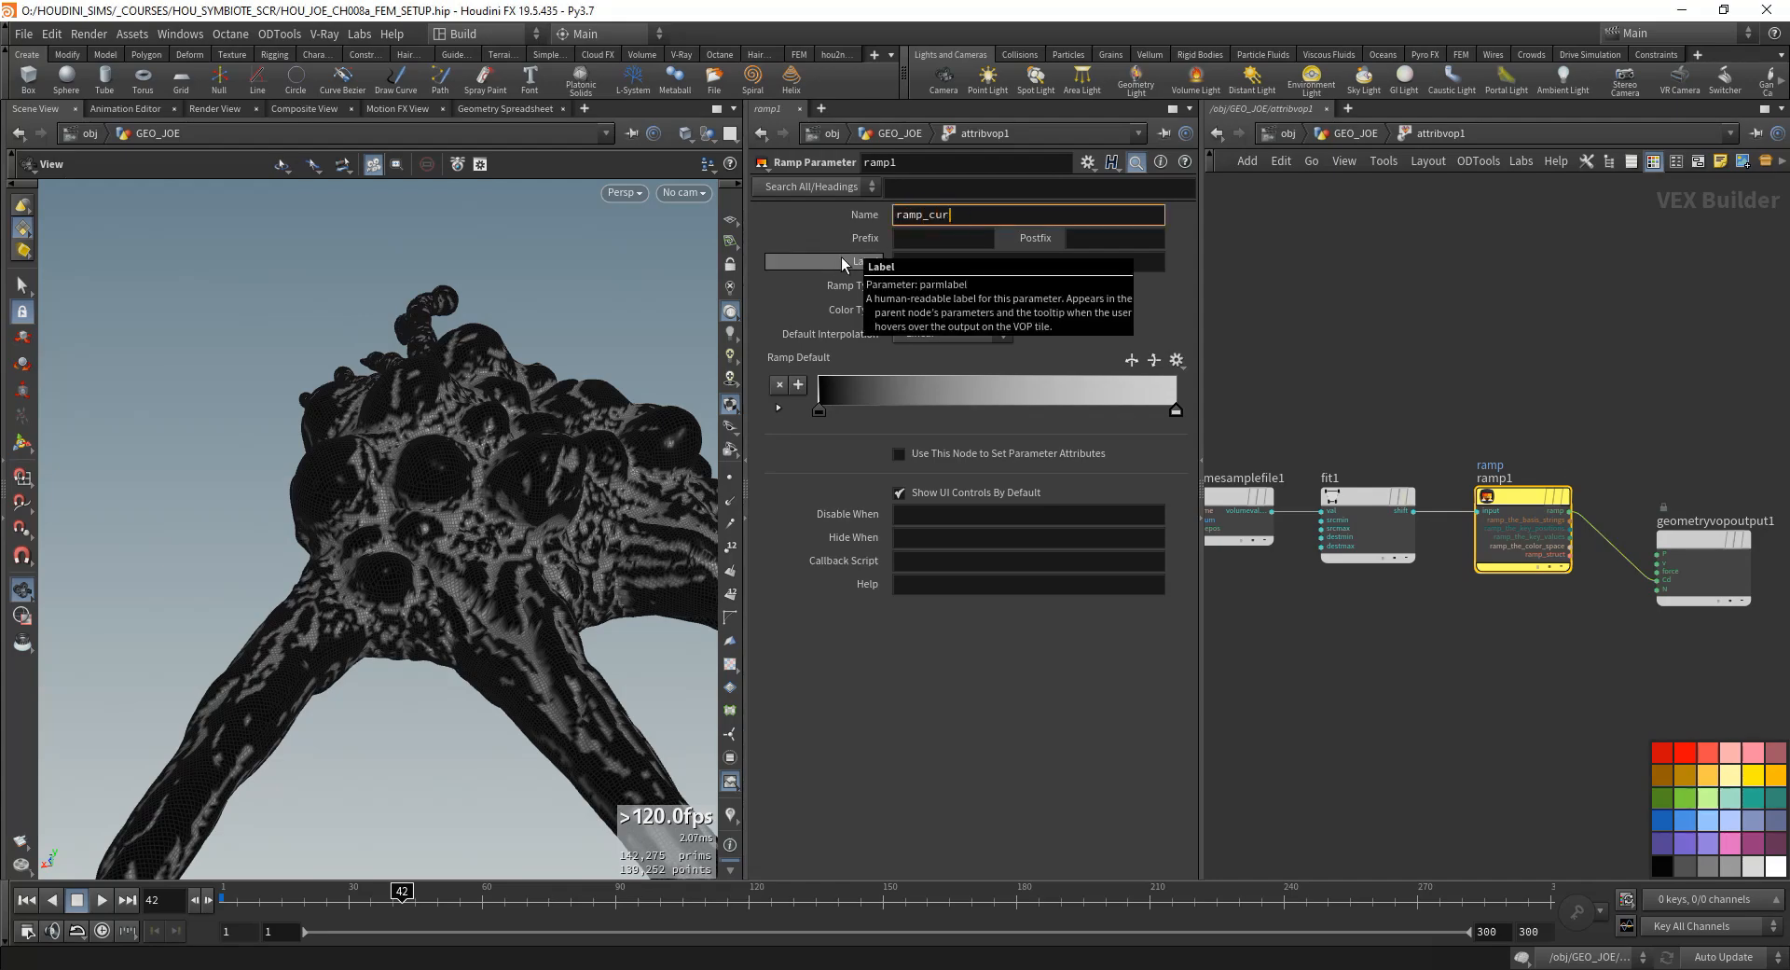
key(Return)
click(942, 266)
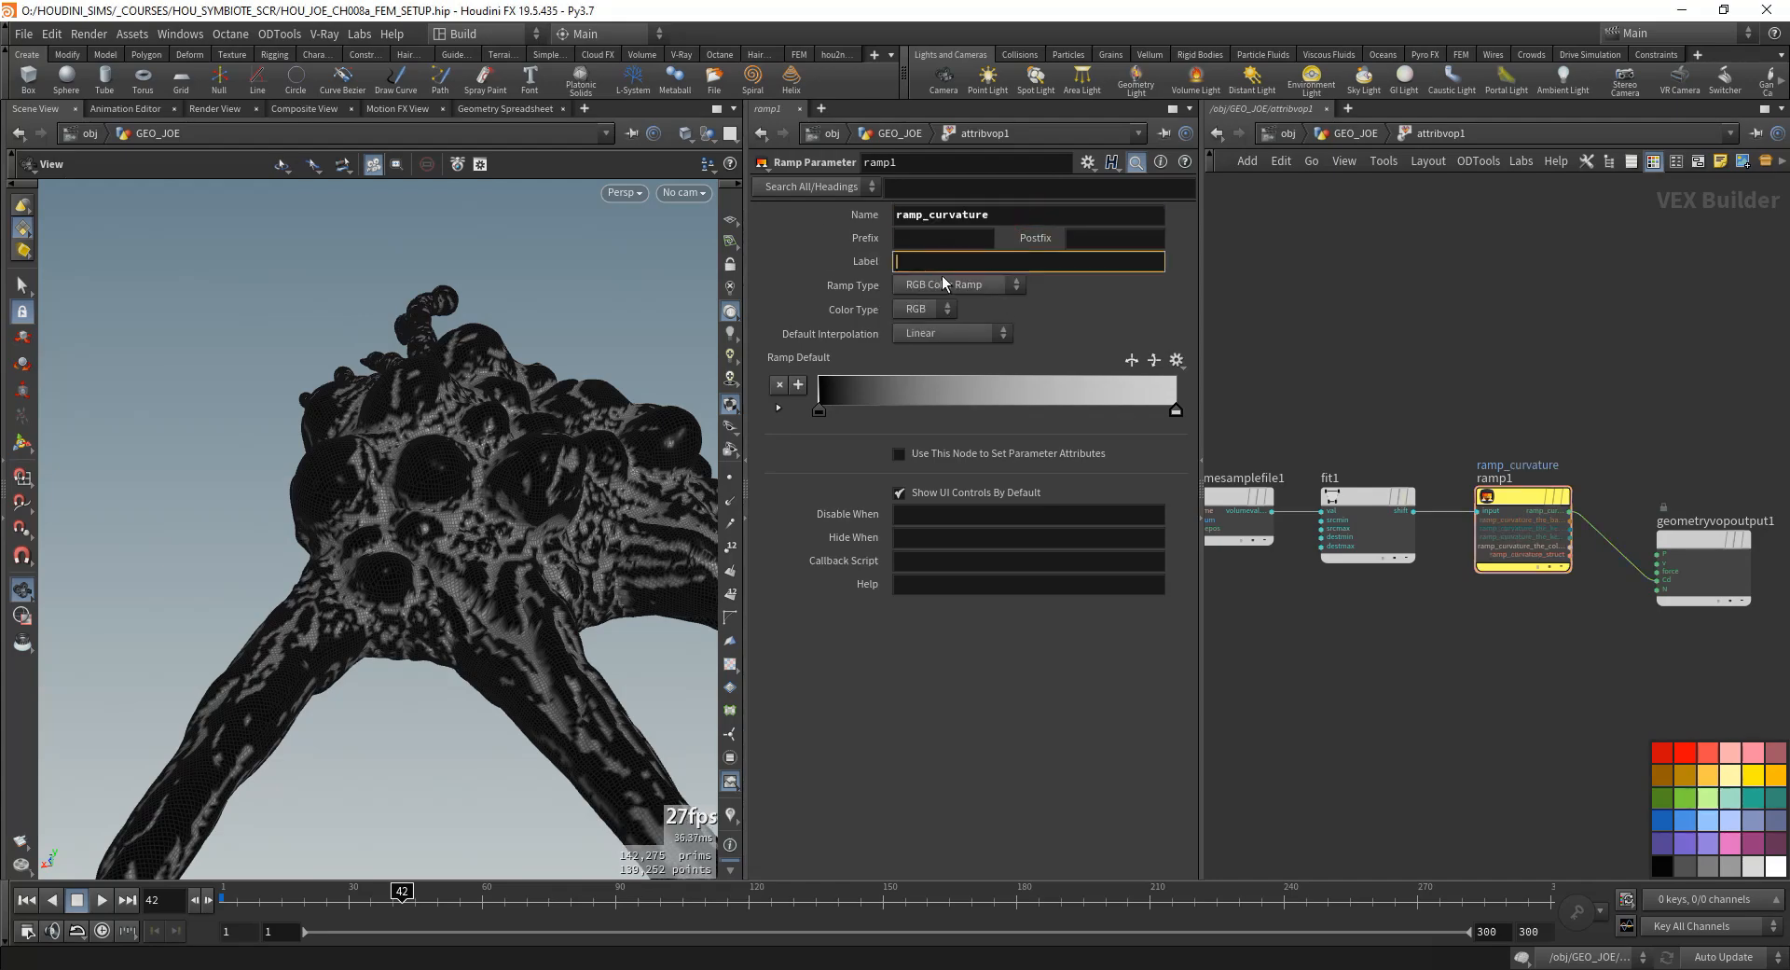
key(Return)
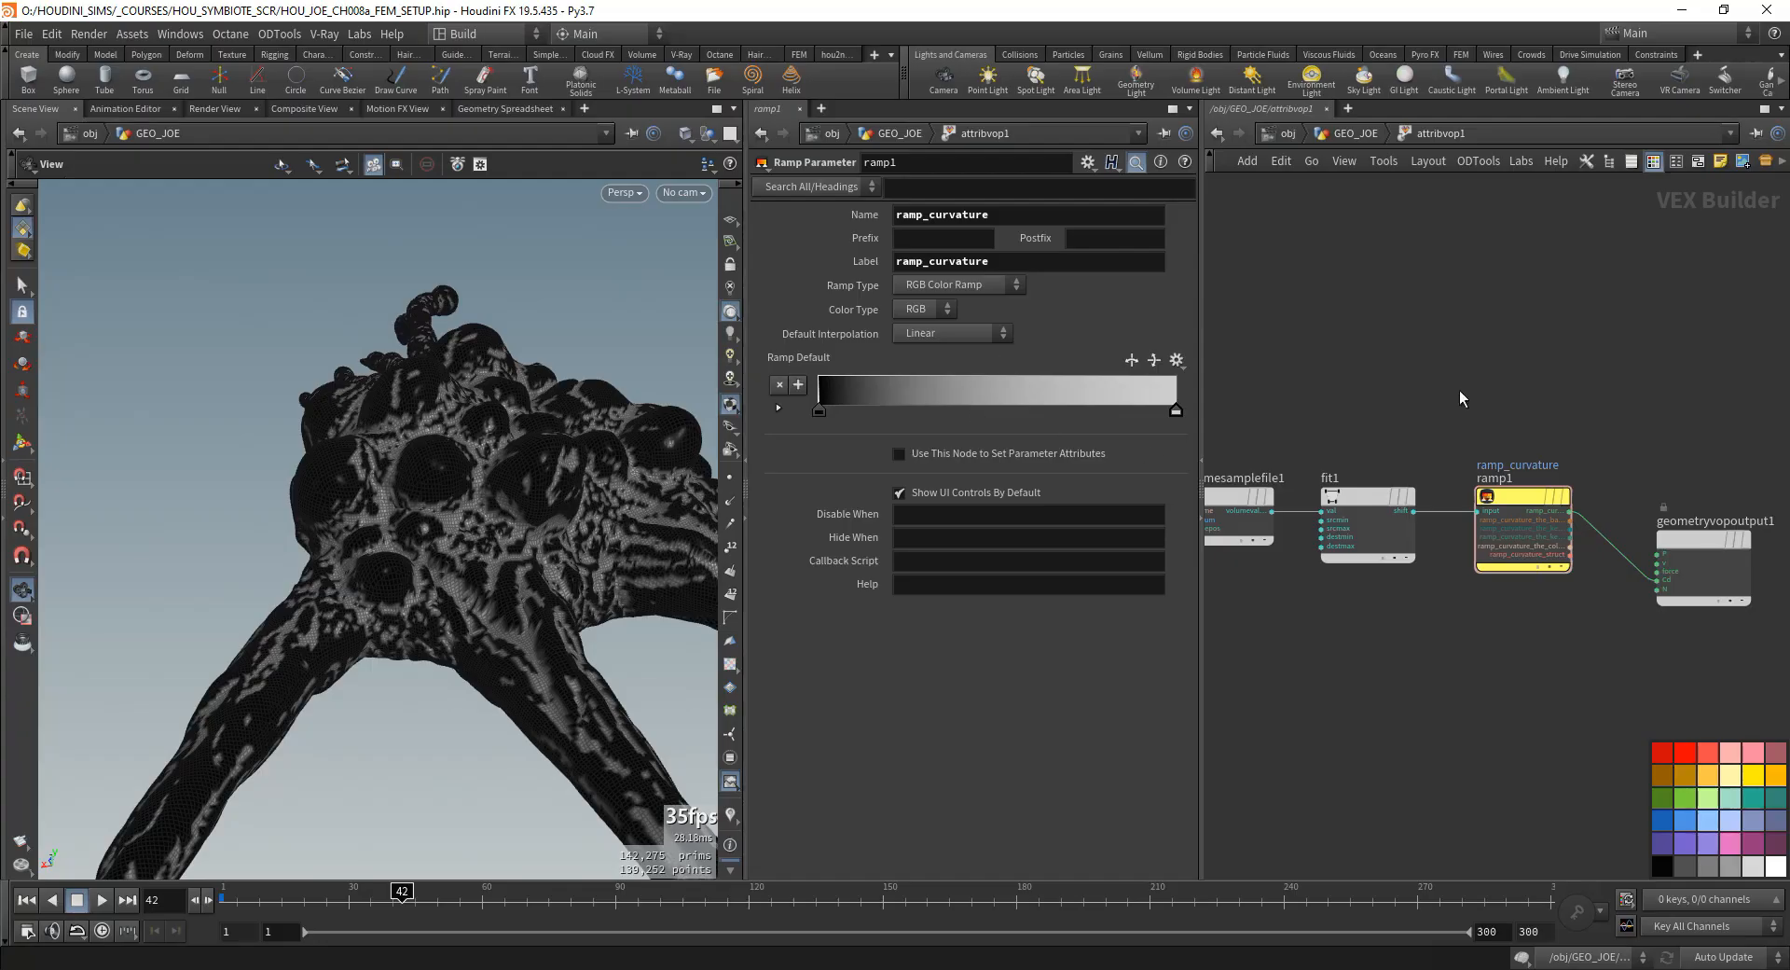
- Change the ramp type of the ramp_curvature parameter to Spline Ramp (float)
middle_drag(1358, 412, 1363, 411)
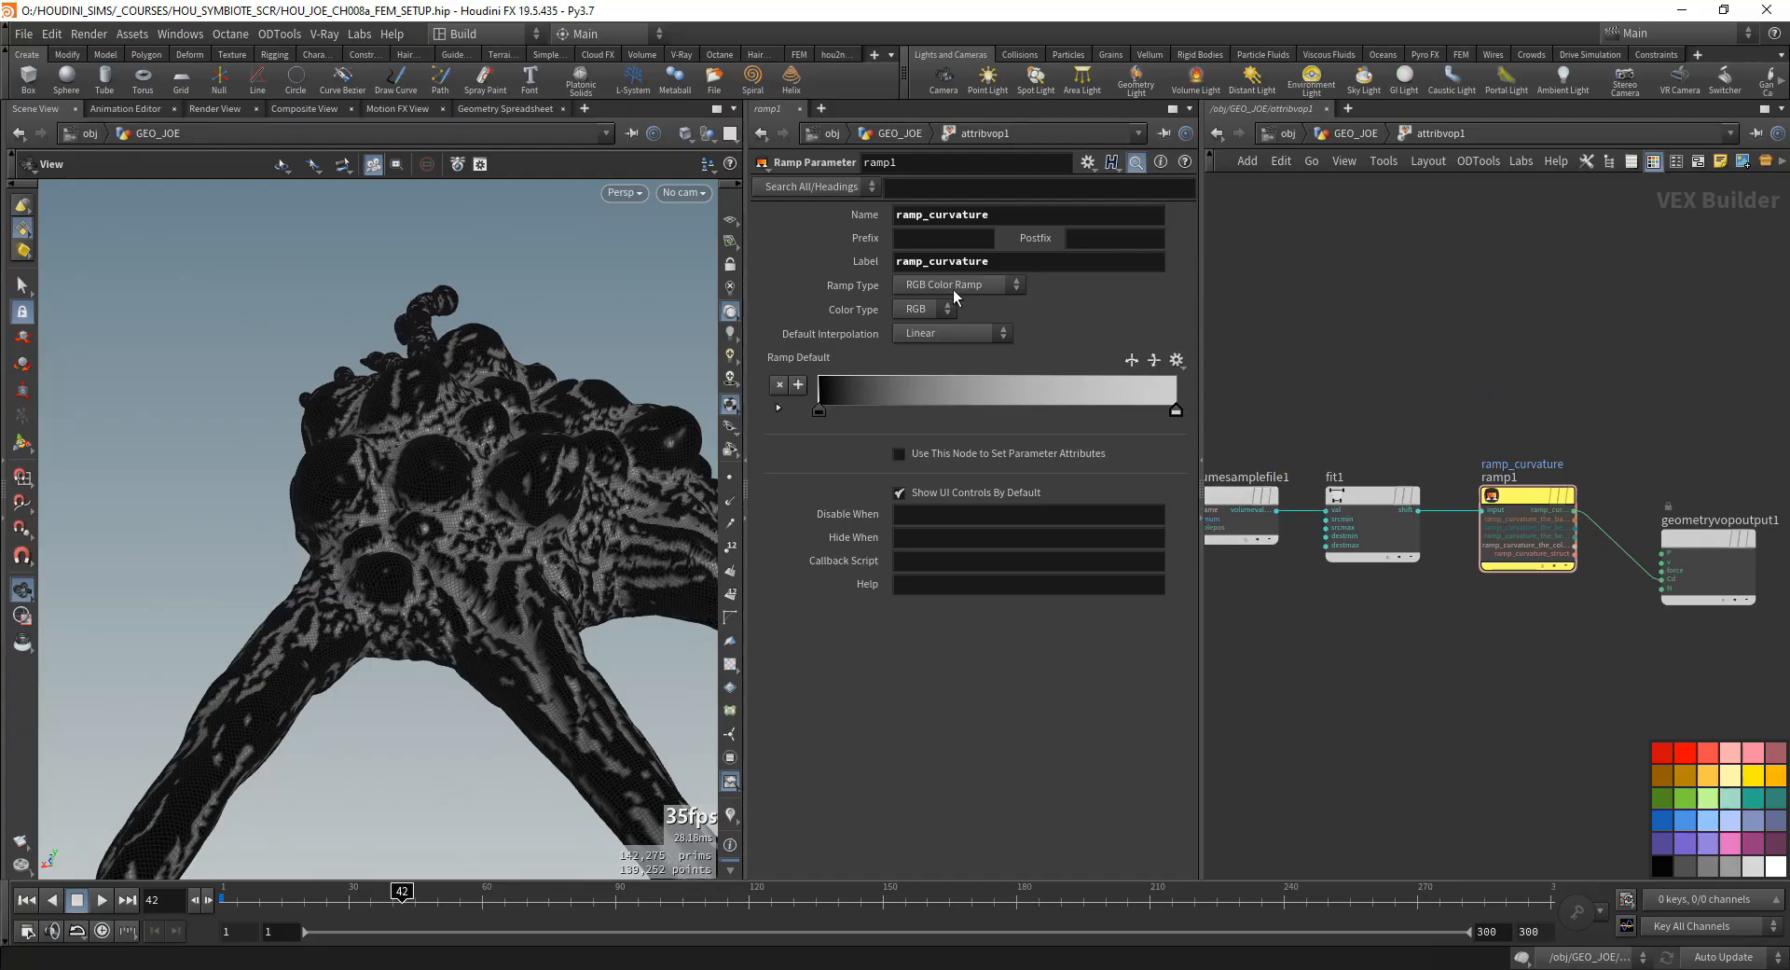
click(1354, 134)
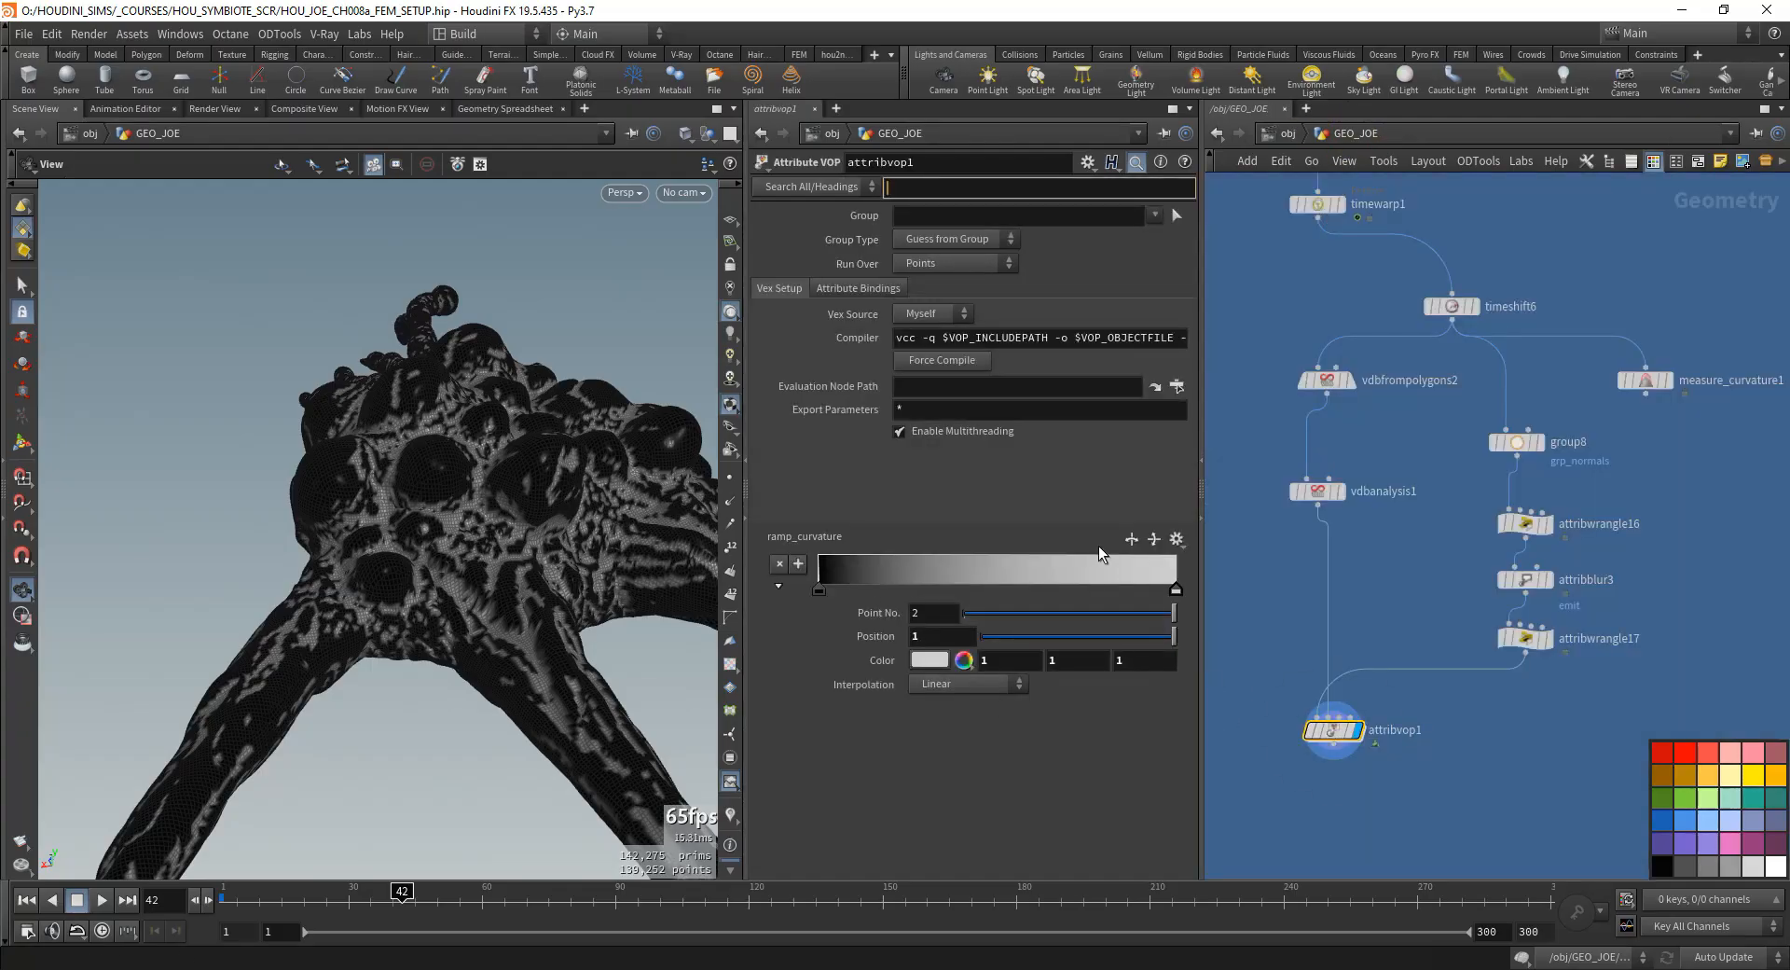
double_click(1333, 727)
click(964, 284)
click(963, 323)
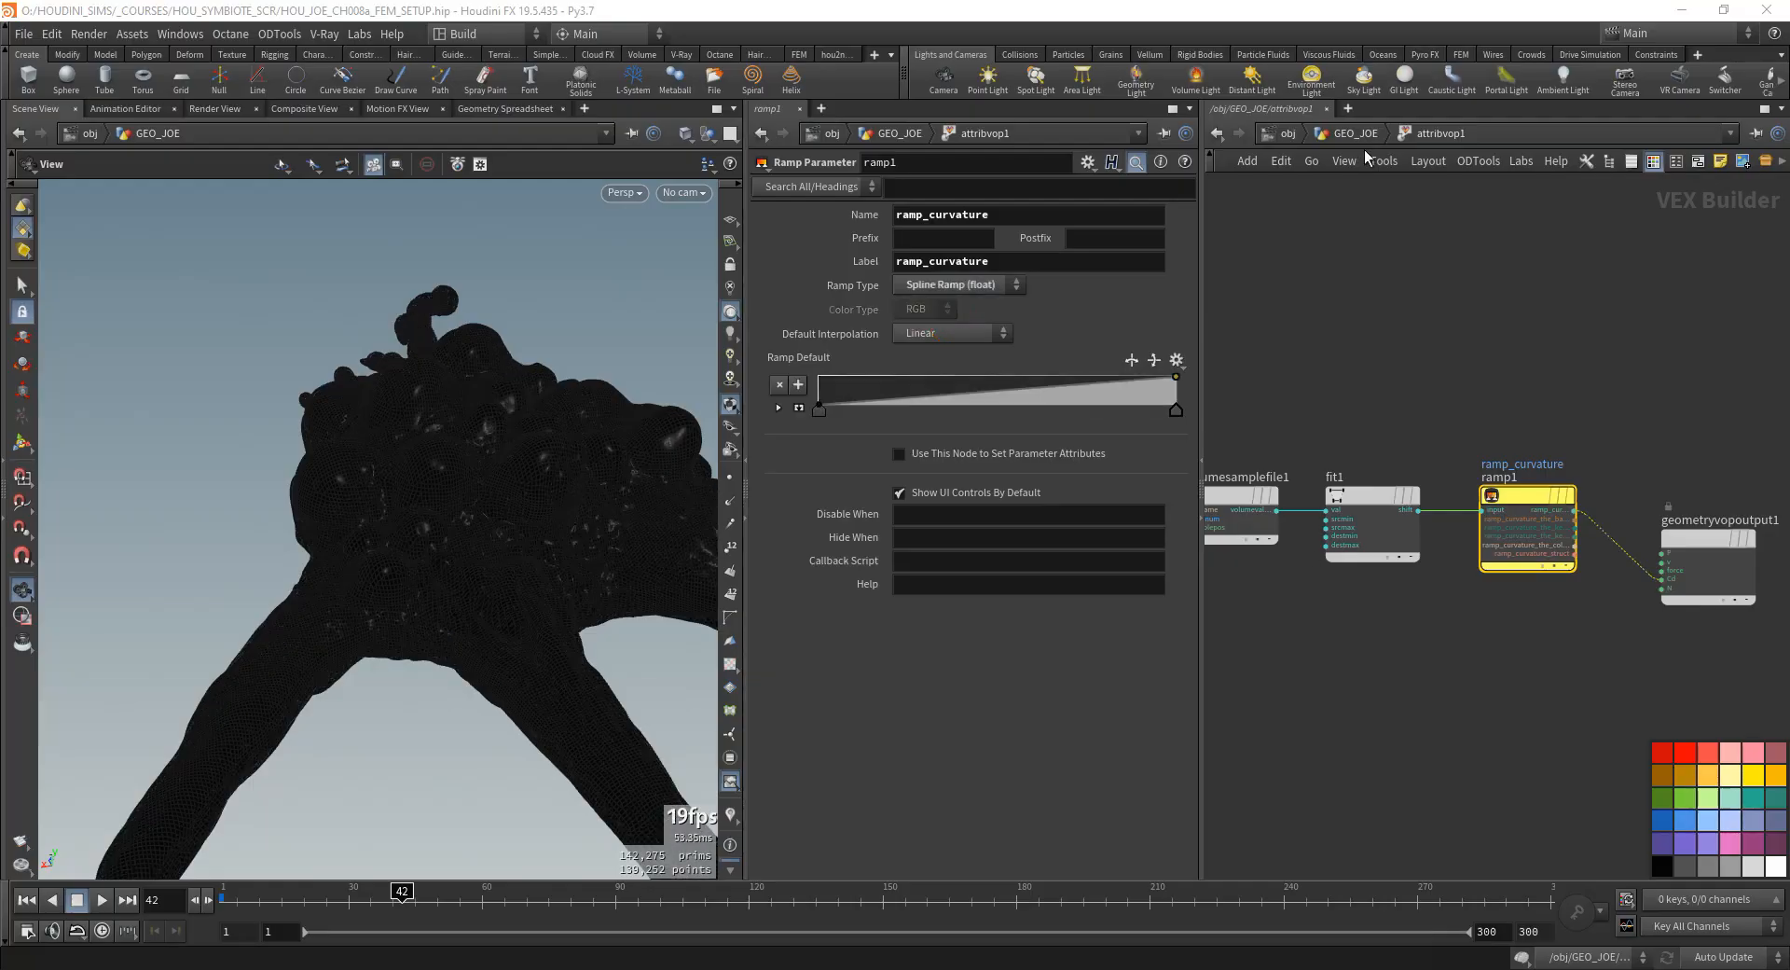
- Return to the GEO_JOE network and reset attribvop1's ramp_curvature to its default linear shape
click(1355, 134)
click(1177, 539)
click(1194, 600)
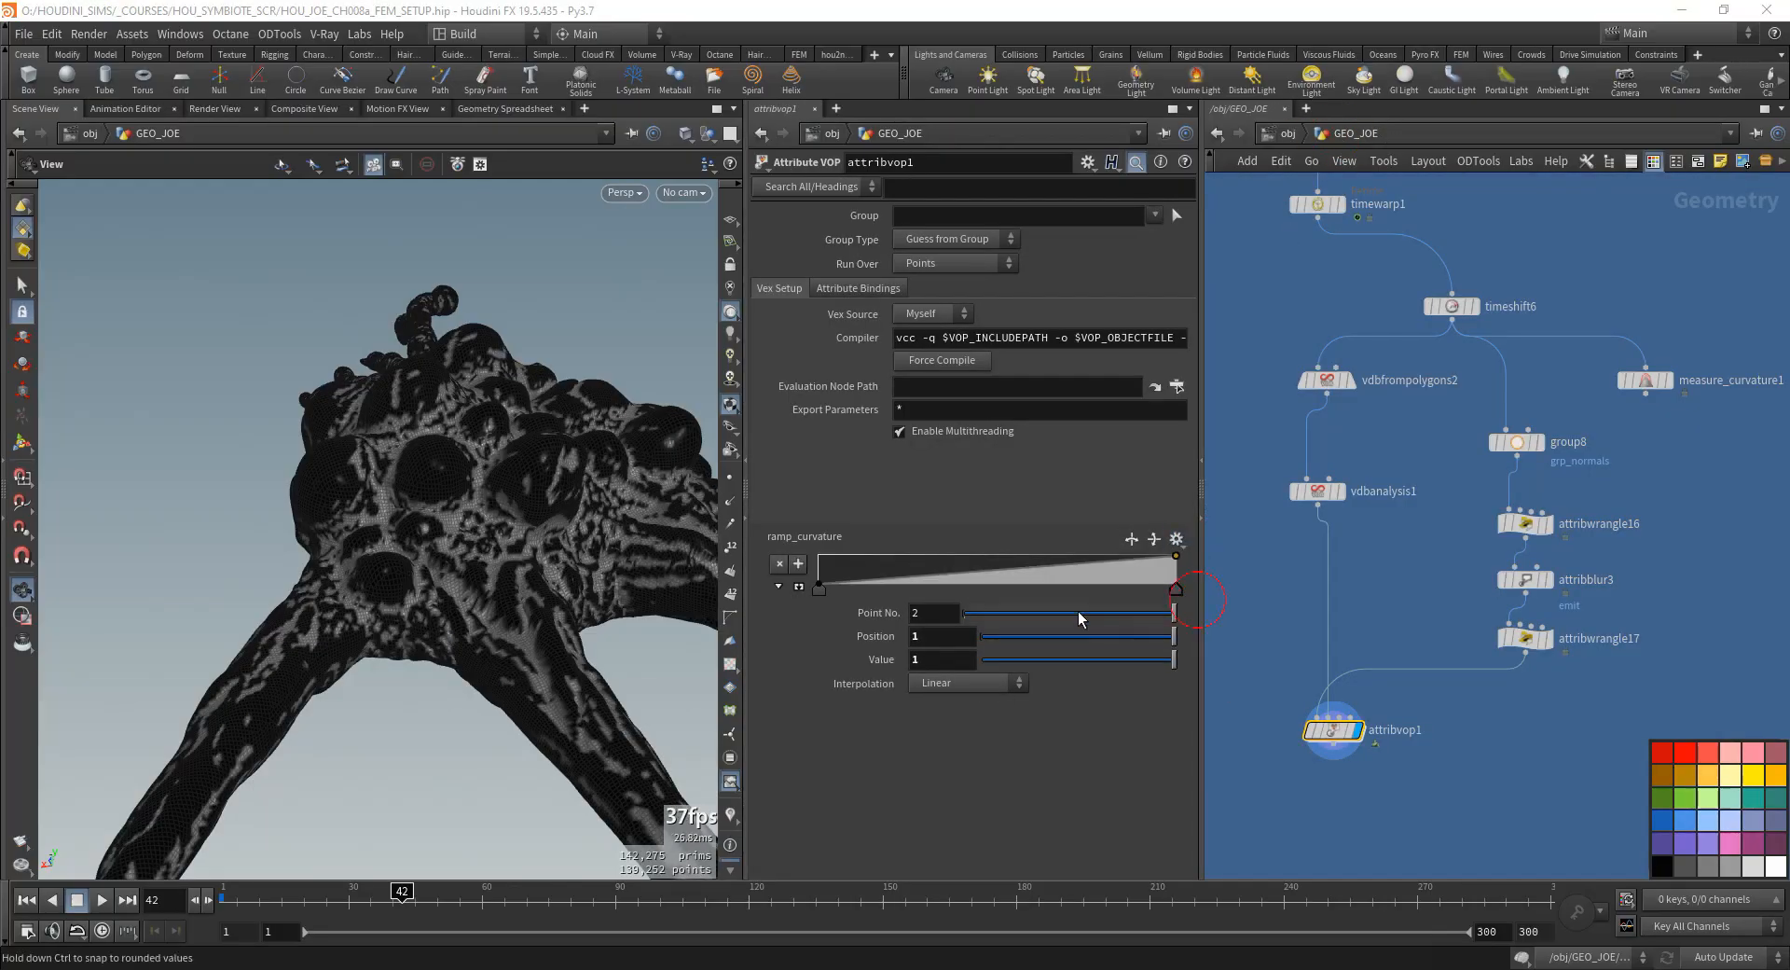
- Expand ramp_curvature into its large graph view and undo the trial edits to its points
mouse_move(943, 573)
mouse_down()
mouse_move(971, 587)
mouse_move(960, 558)
mouse_move(988, 595)
mouse_move(948, 559)
mouse_up()
click(787, 585)
drag(948, 742, 1018, 742)
key(ctrl+z)
key(ctrl+z)
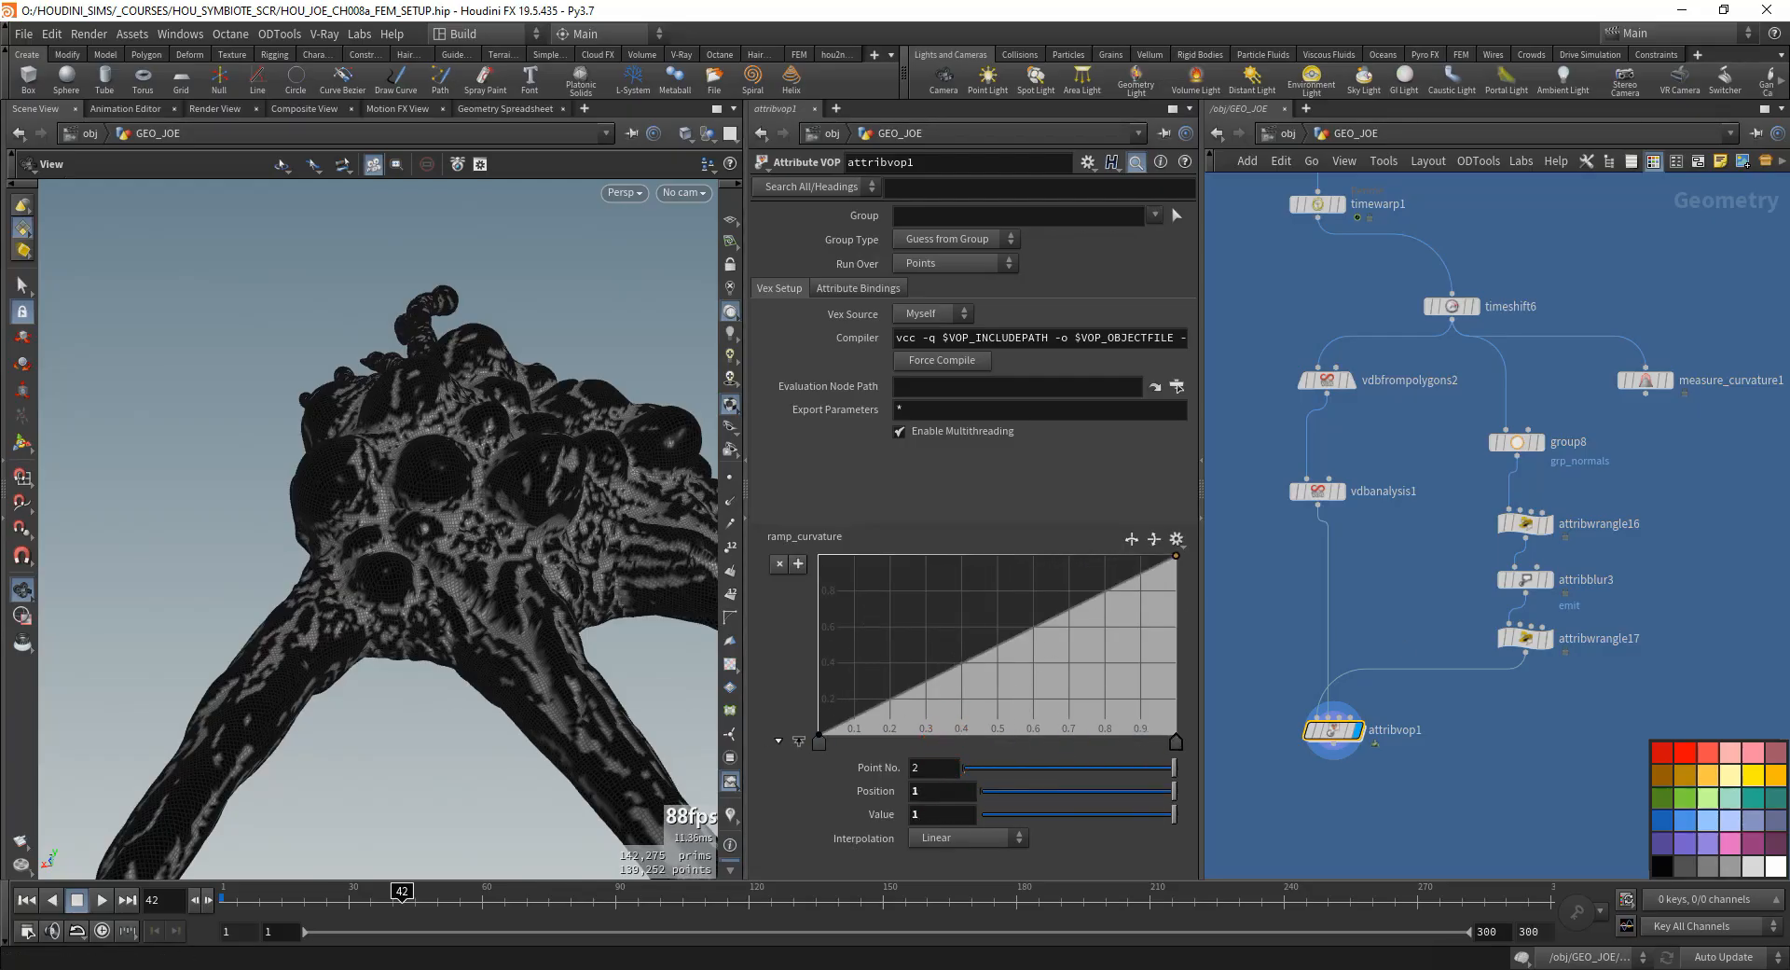
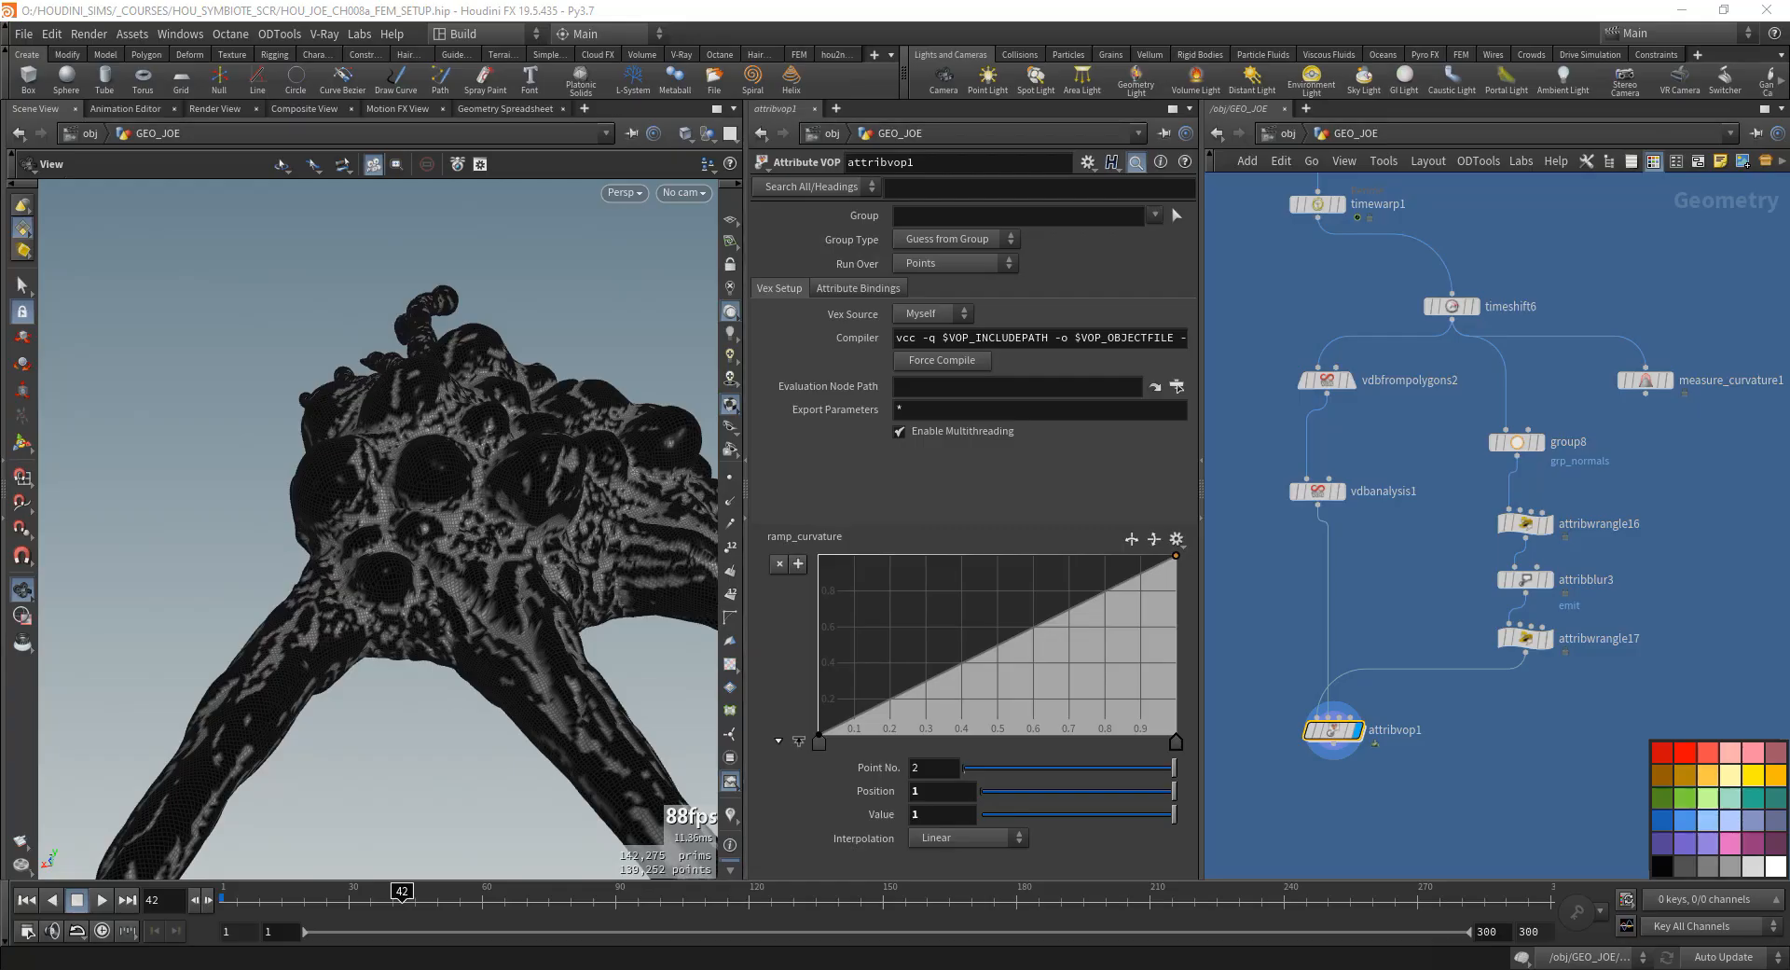
- Inside attribvop1, add a Bind node below the volume sample node and set its name to emit
double_click(1323, 745)
key(Tab)
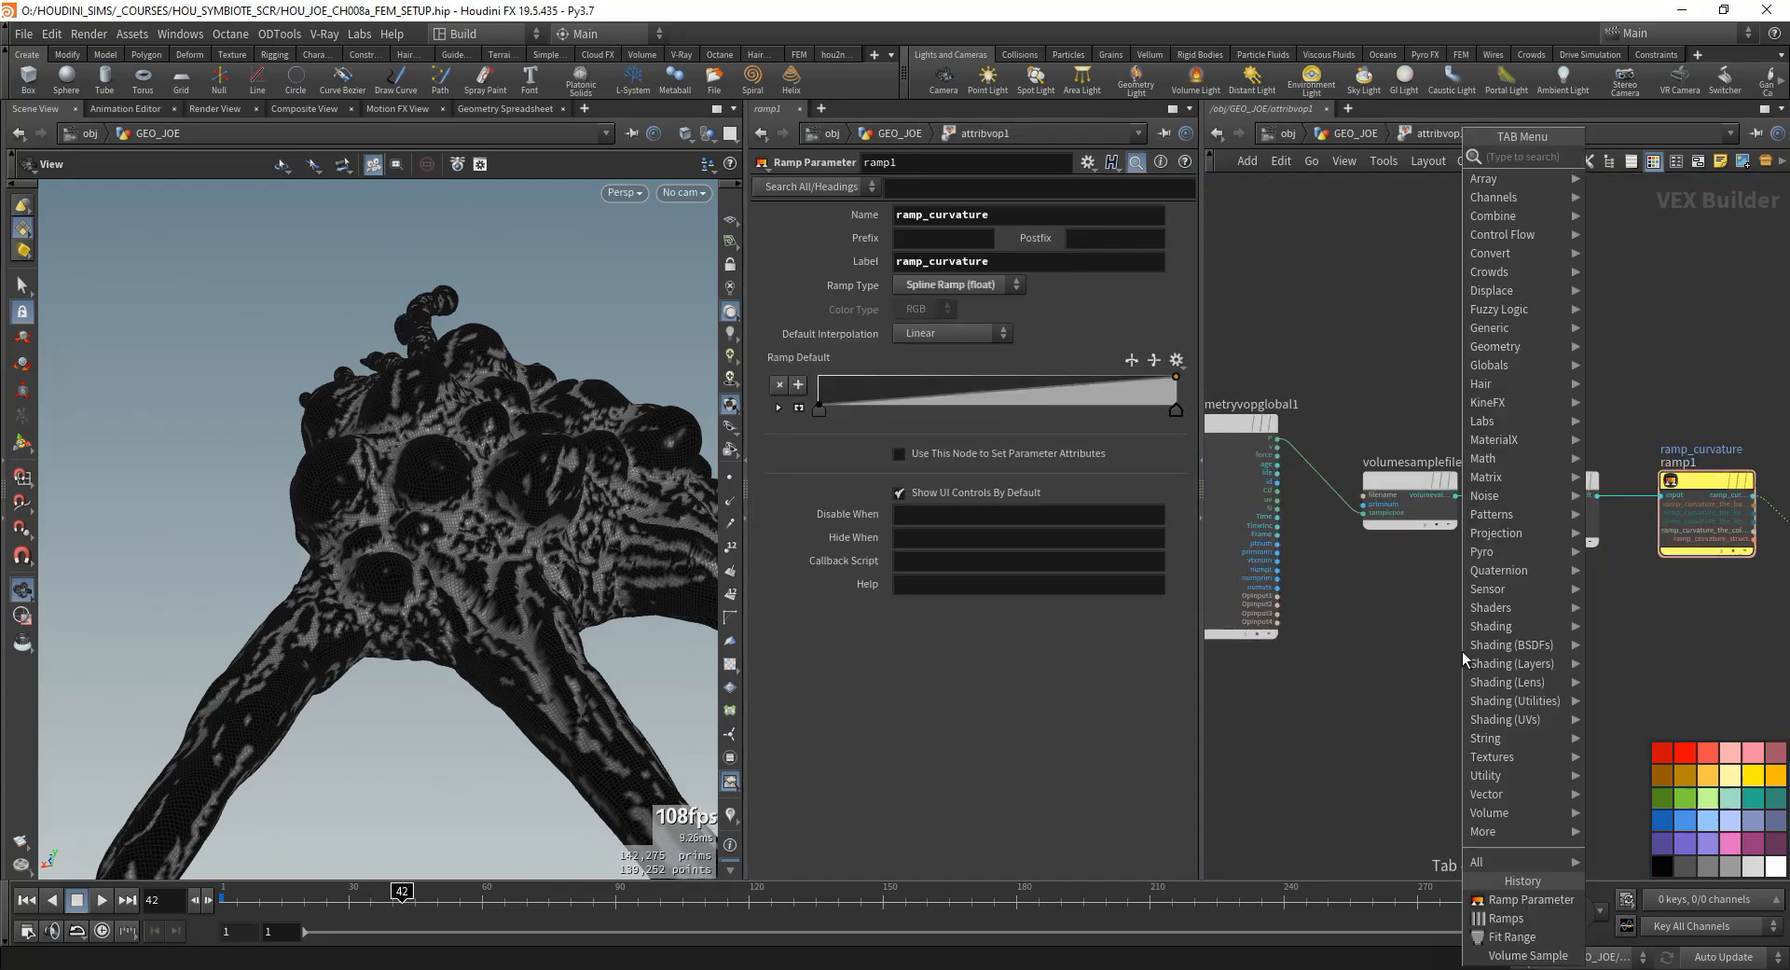
text(bi)
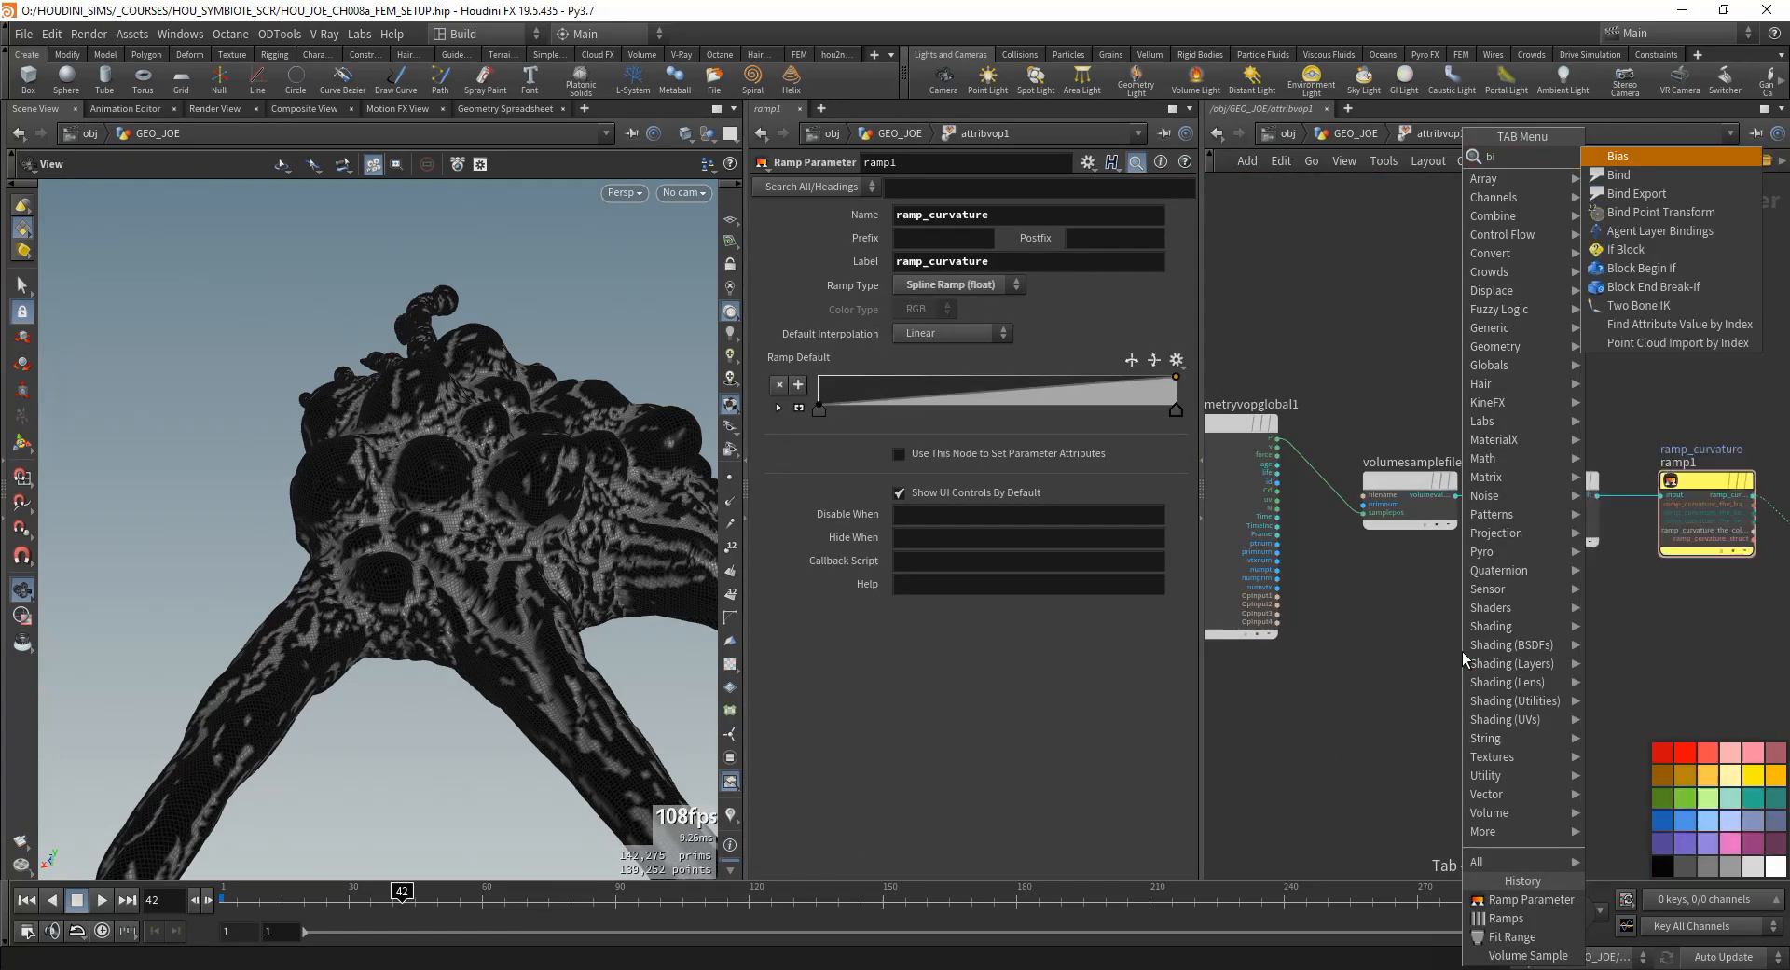
key(Down)
key(Return)
click(1398, 634)
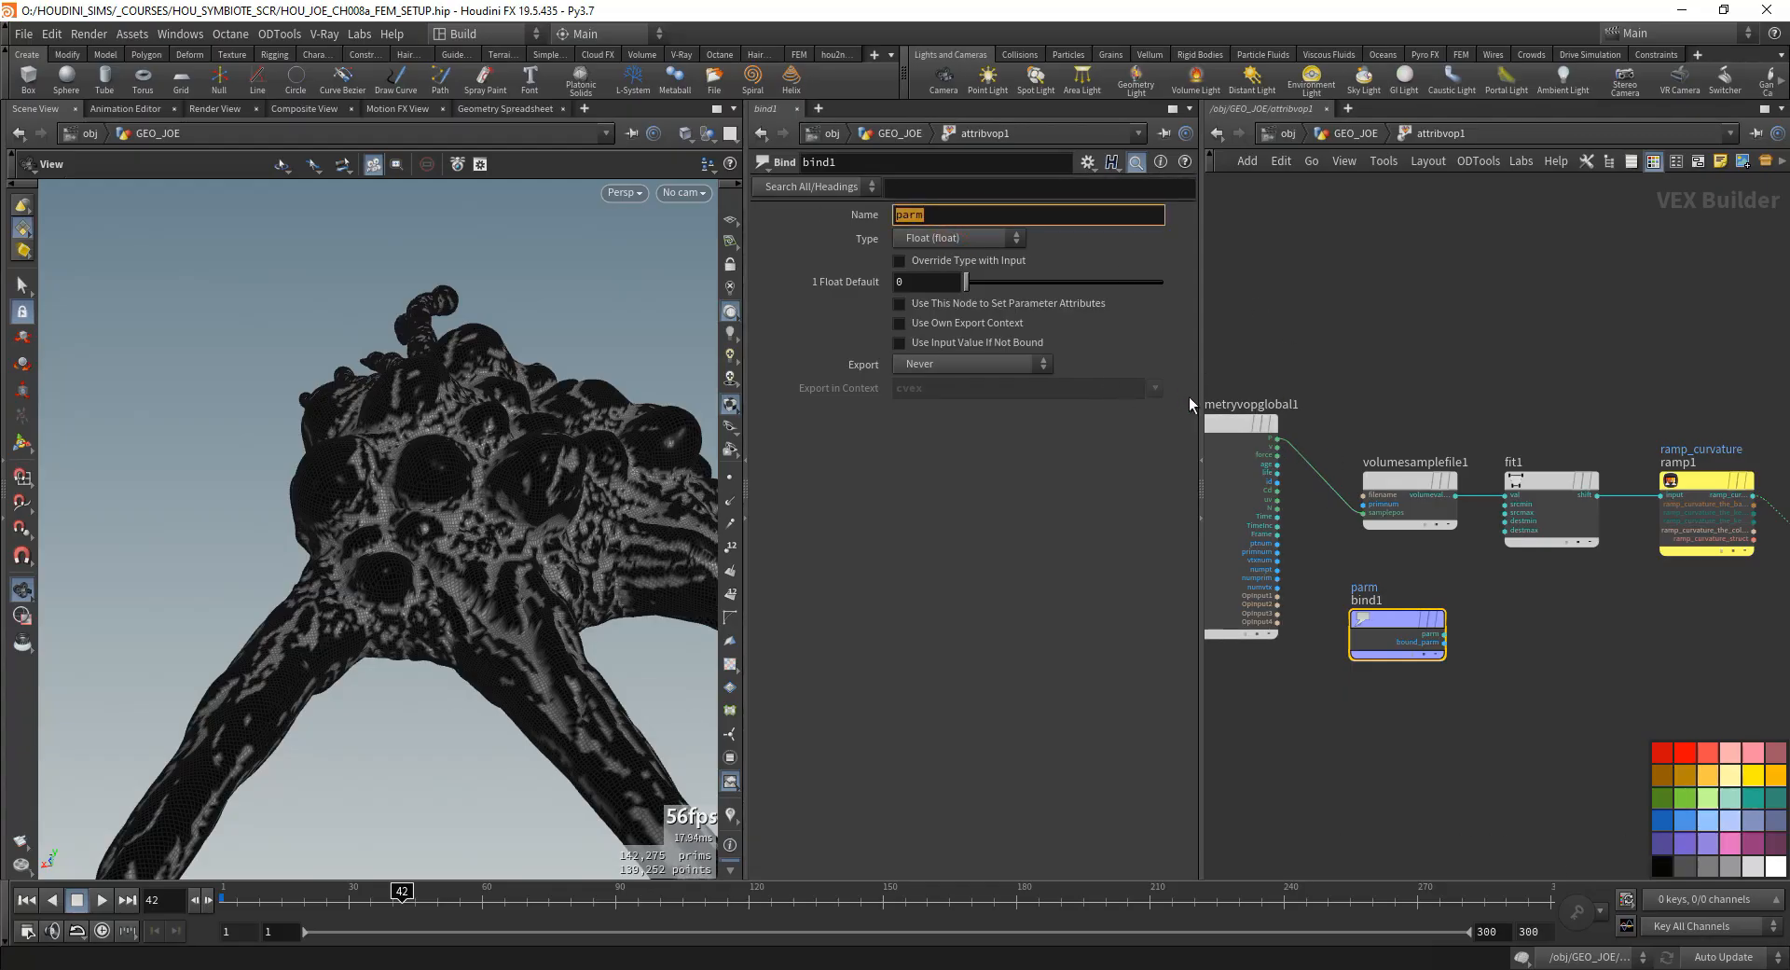
text(emit)
key(Return)
key(Tab)
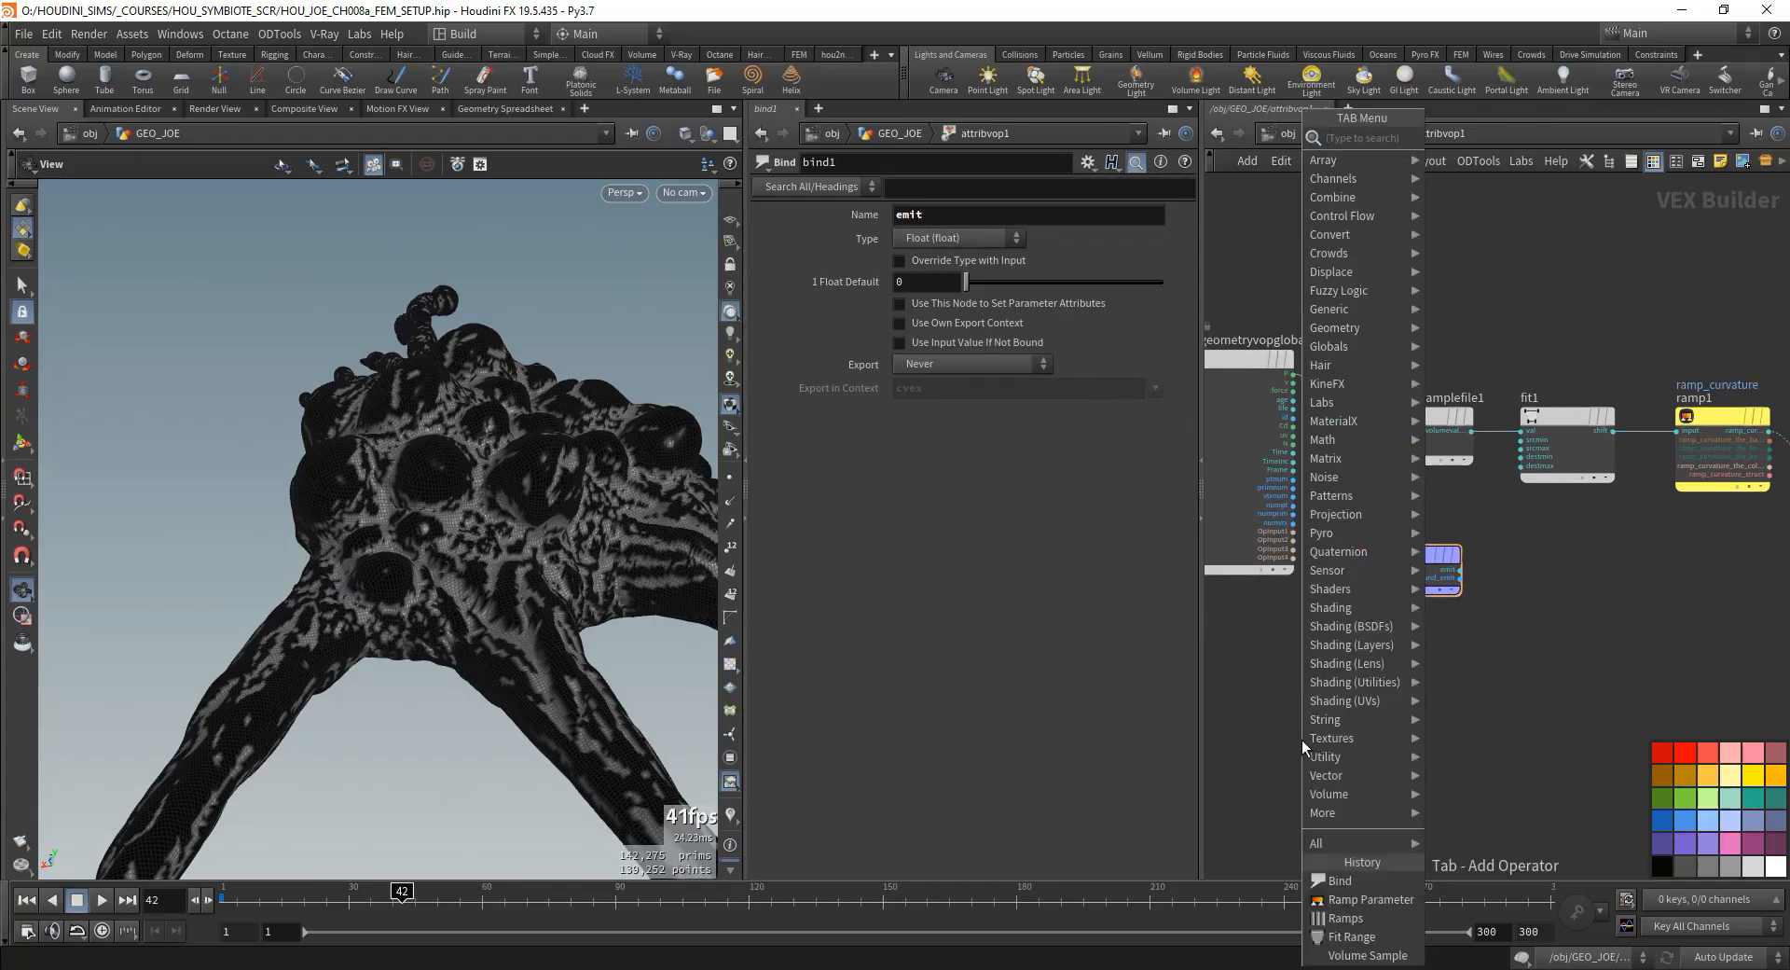
text(imp p)
key(Return)
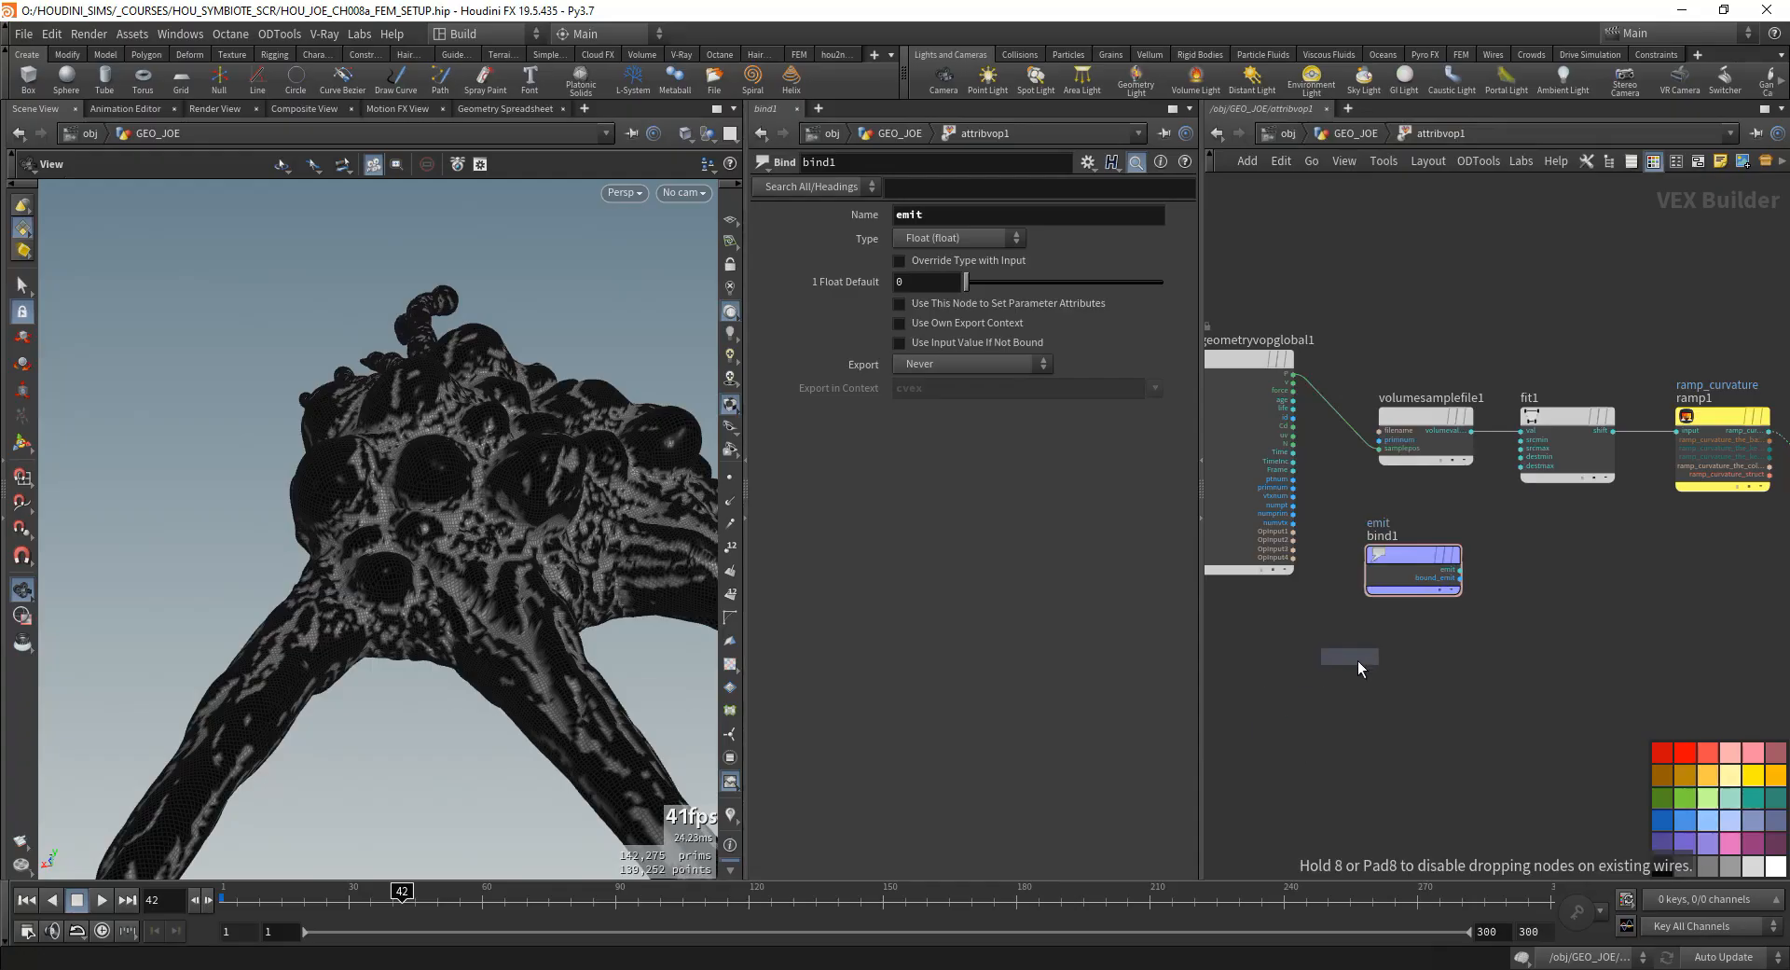
click(1357, 660)
scroll(1379, 691, up, 3)
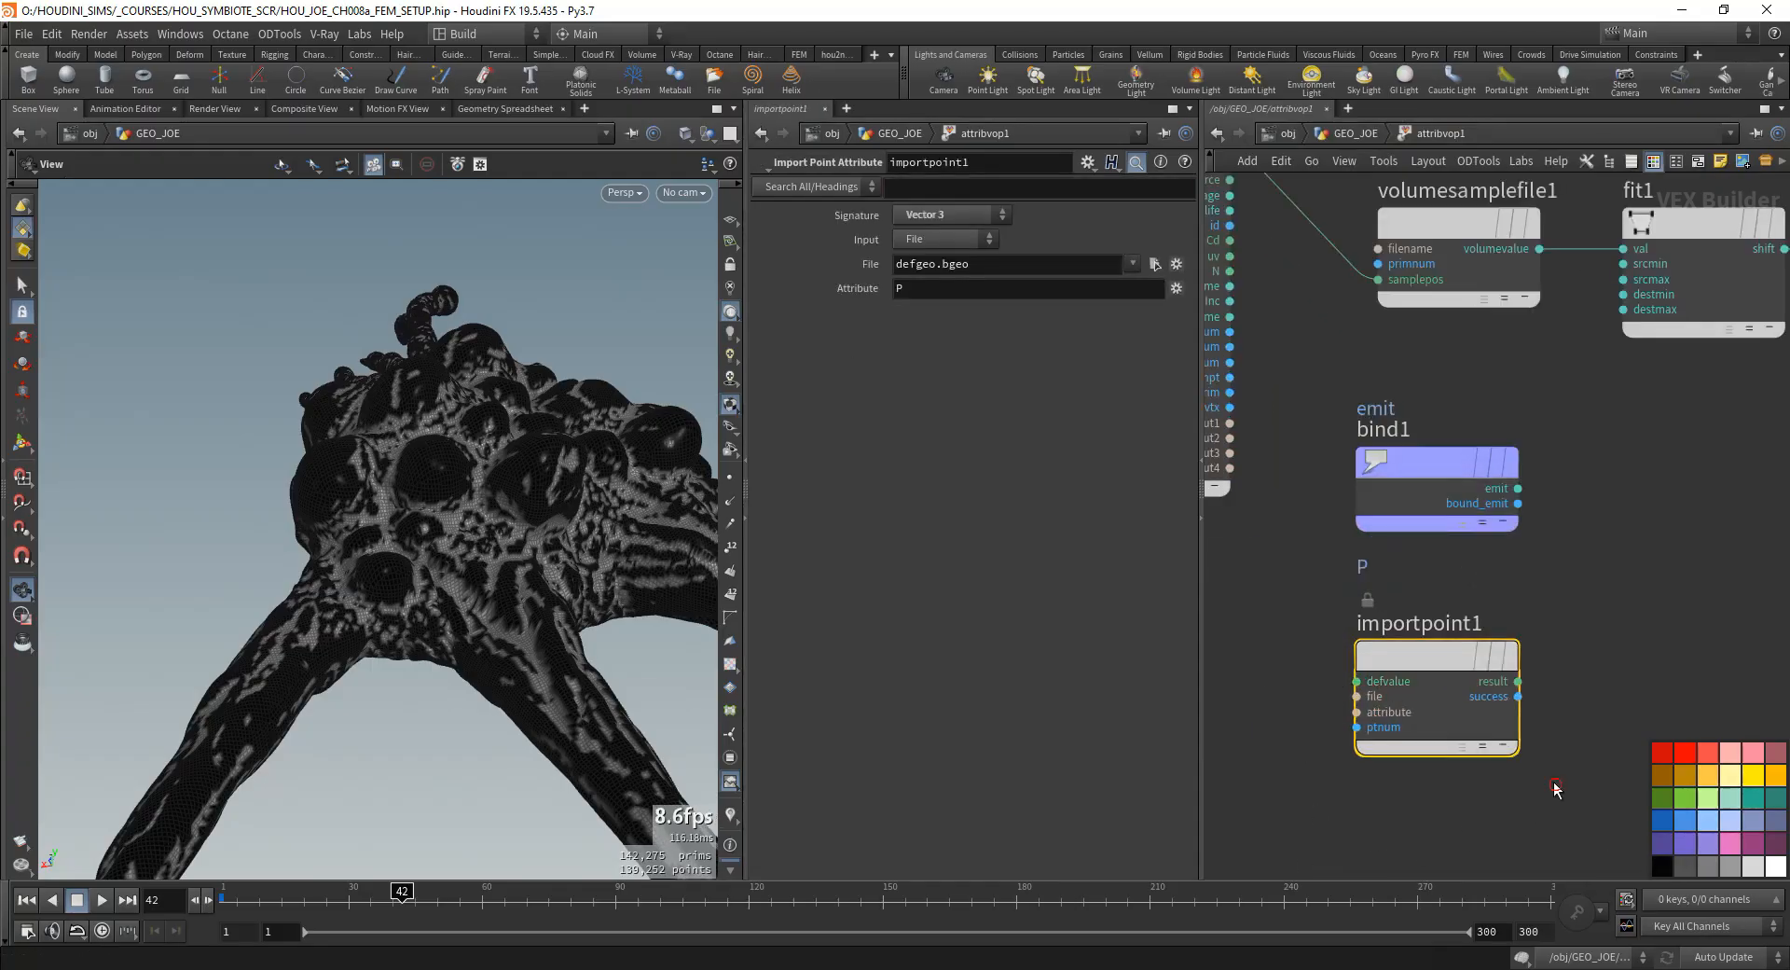
click(1498, 659)
key(Delete)
- Add a second Ramp Parameter node and feed its input from the Bind node's emit output
click(1421, 462)
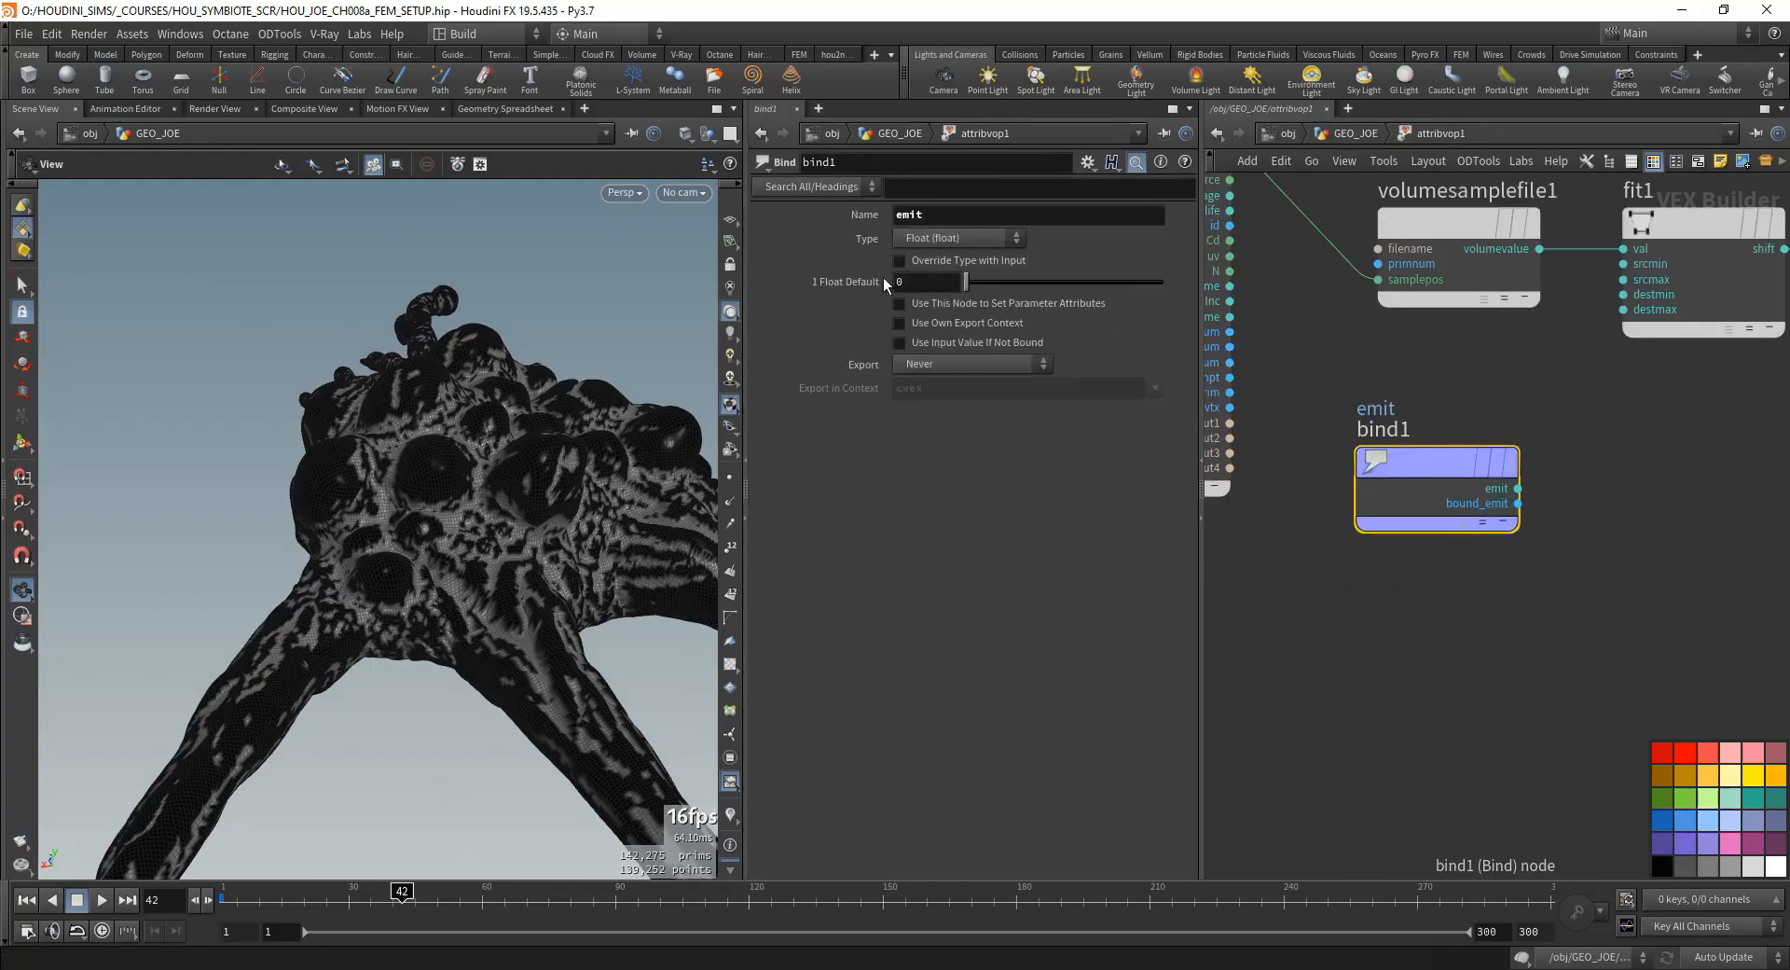
double_click(950, 215)
middle_drag(1474, 439, 1399, 509)
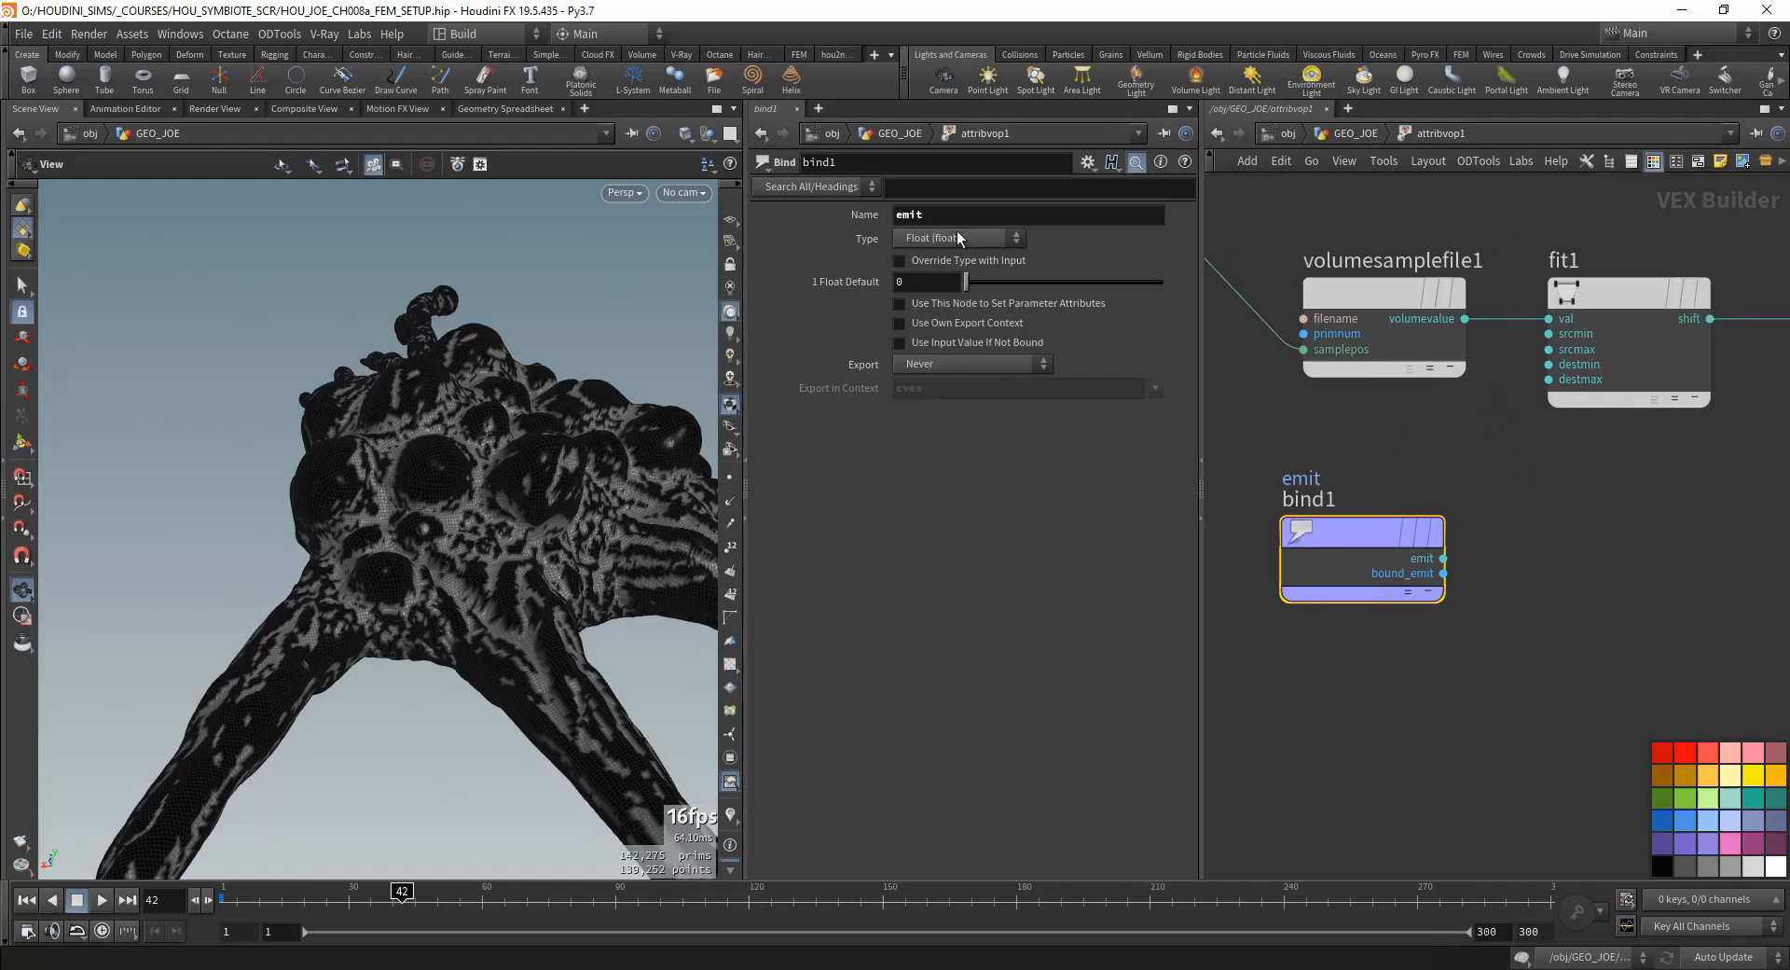
scroll(1469, 546, down, 3)
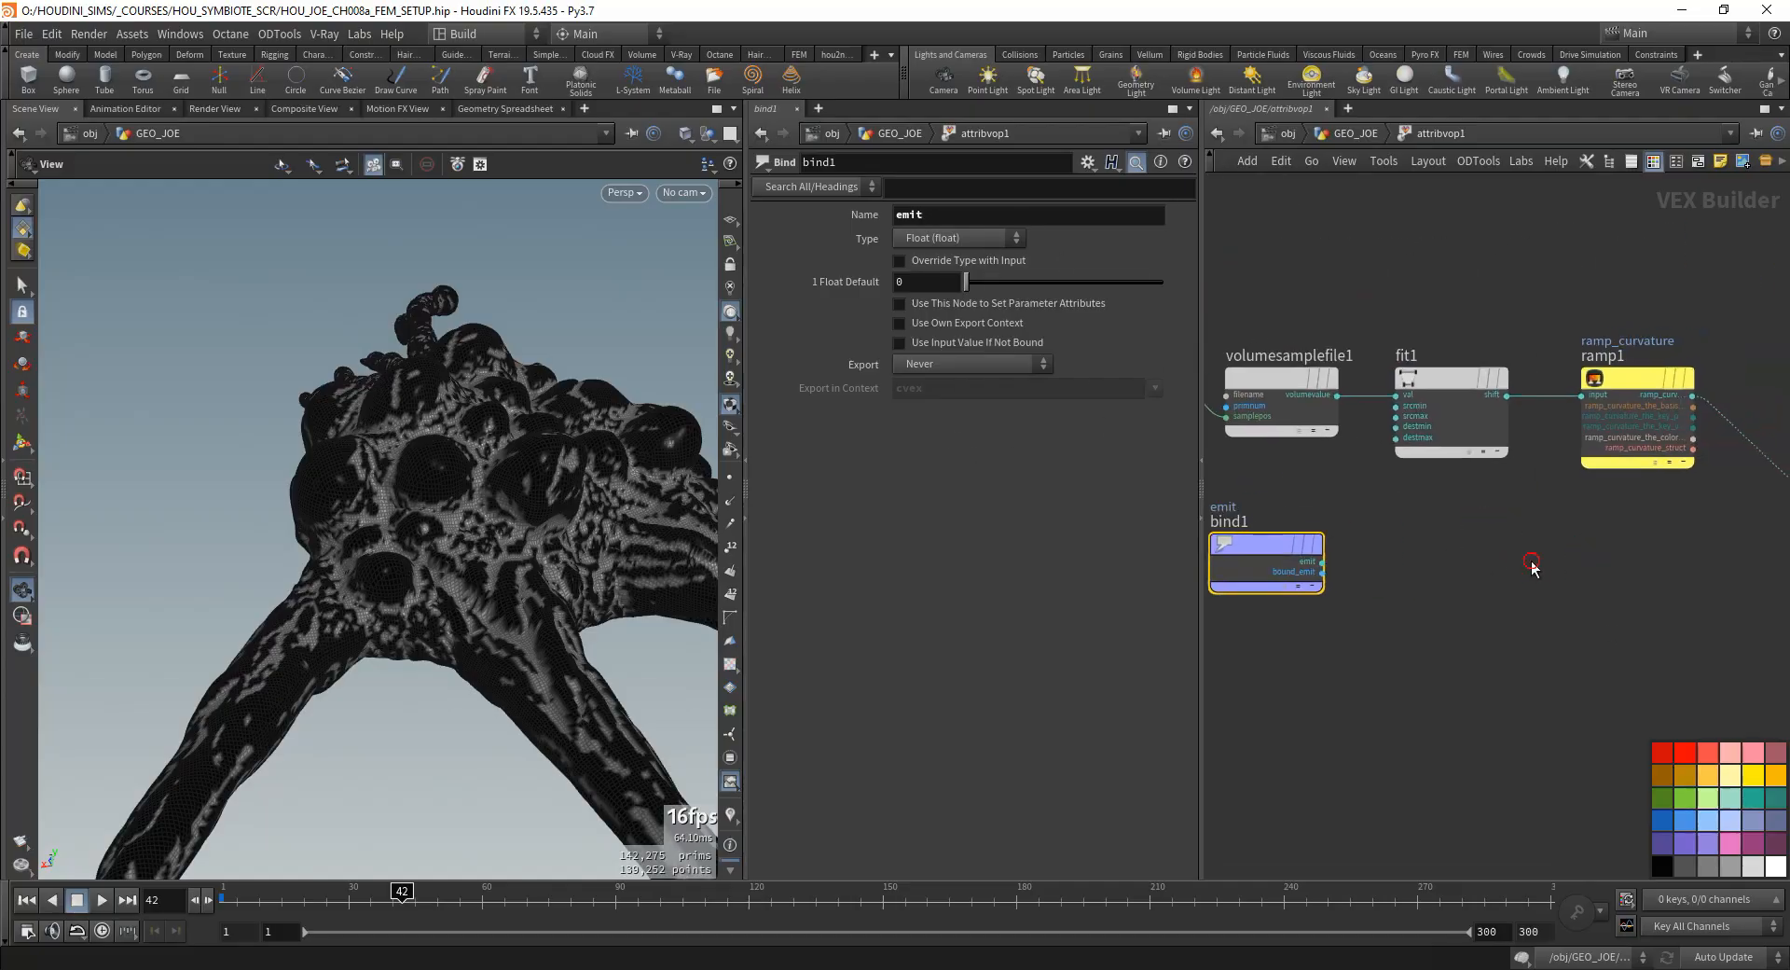
key(Tab)
text(ramp p)
key(Return)
click(1401, 583)
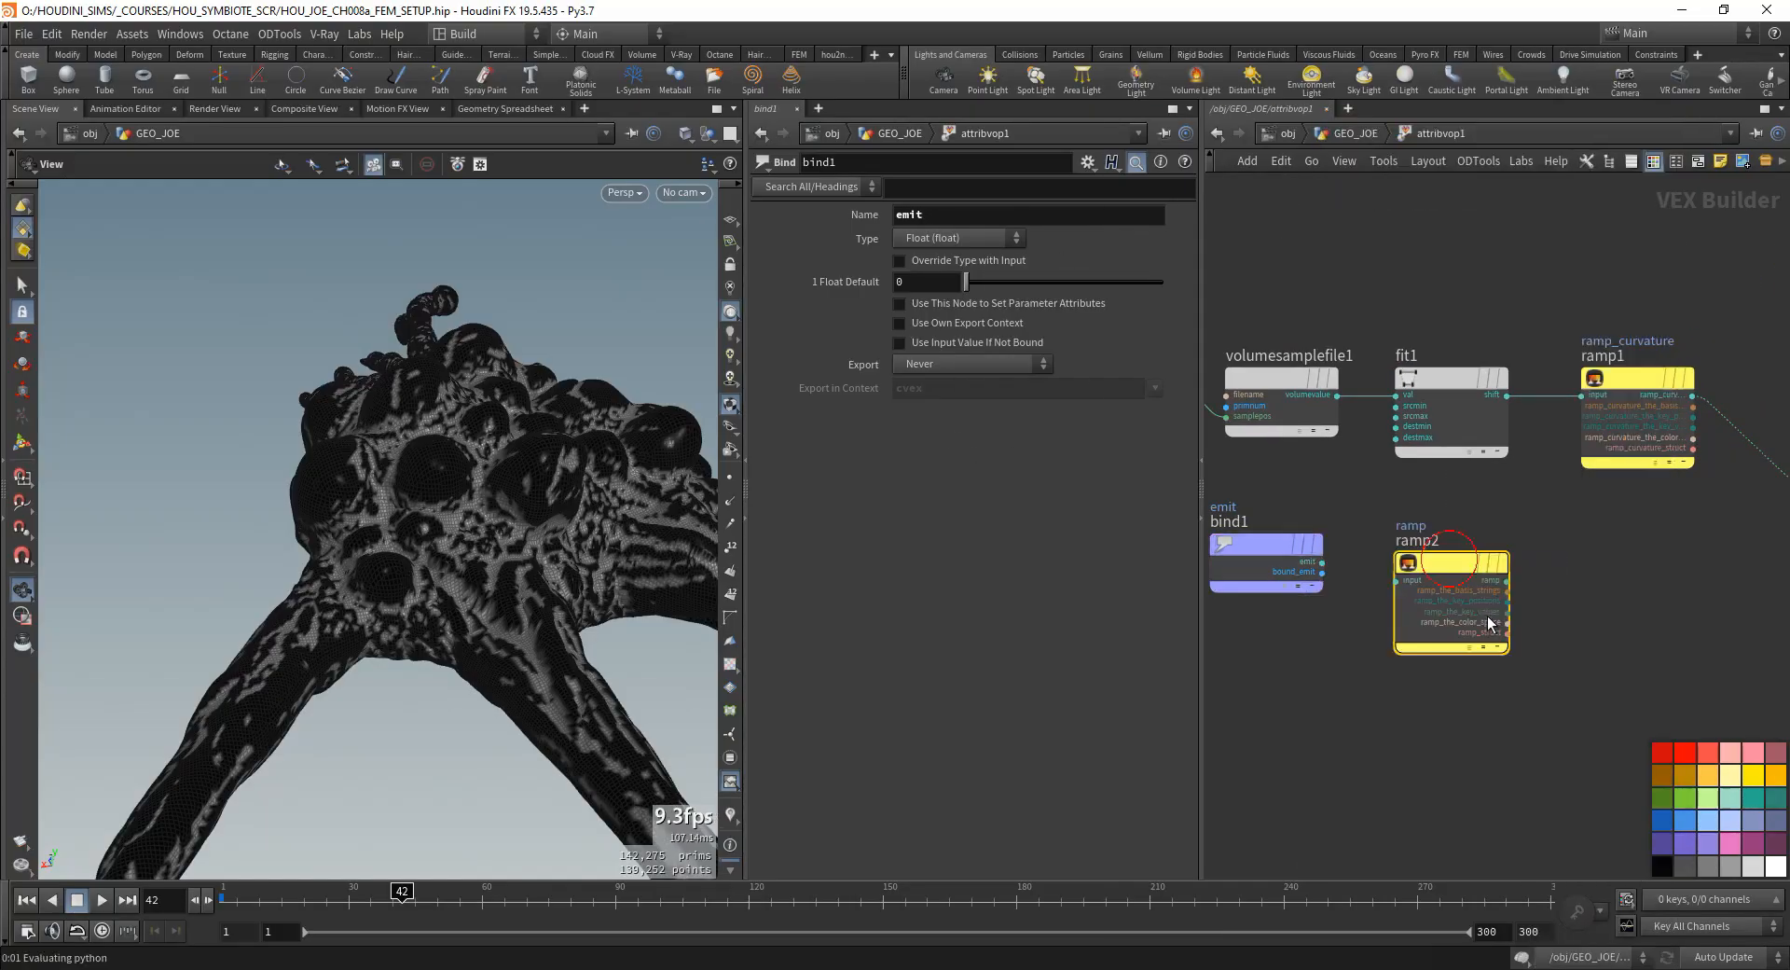
- Set the new ramp's name and label to ramp_emit and its ramp type to Spline Ramp (float)
click(960, 215)
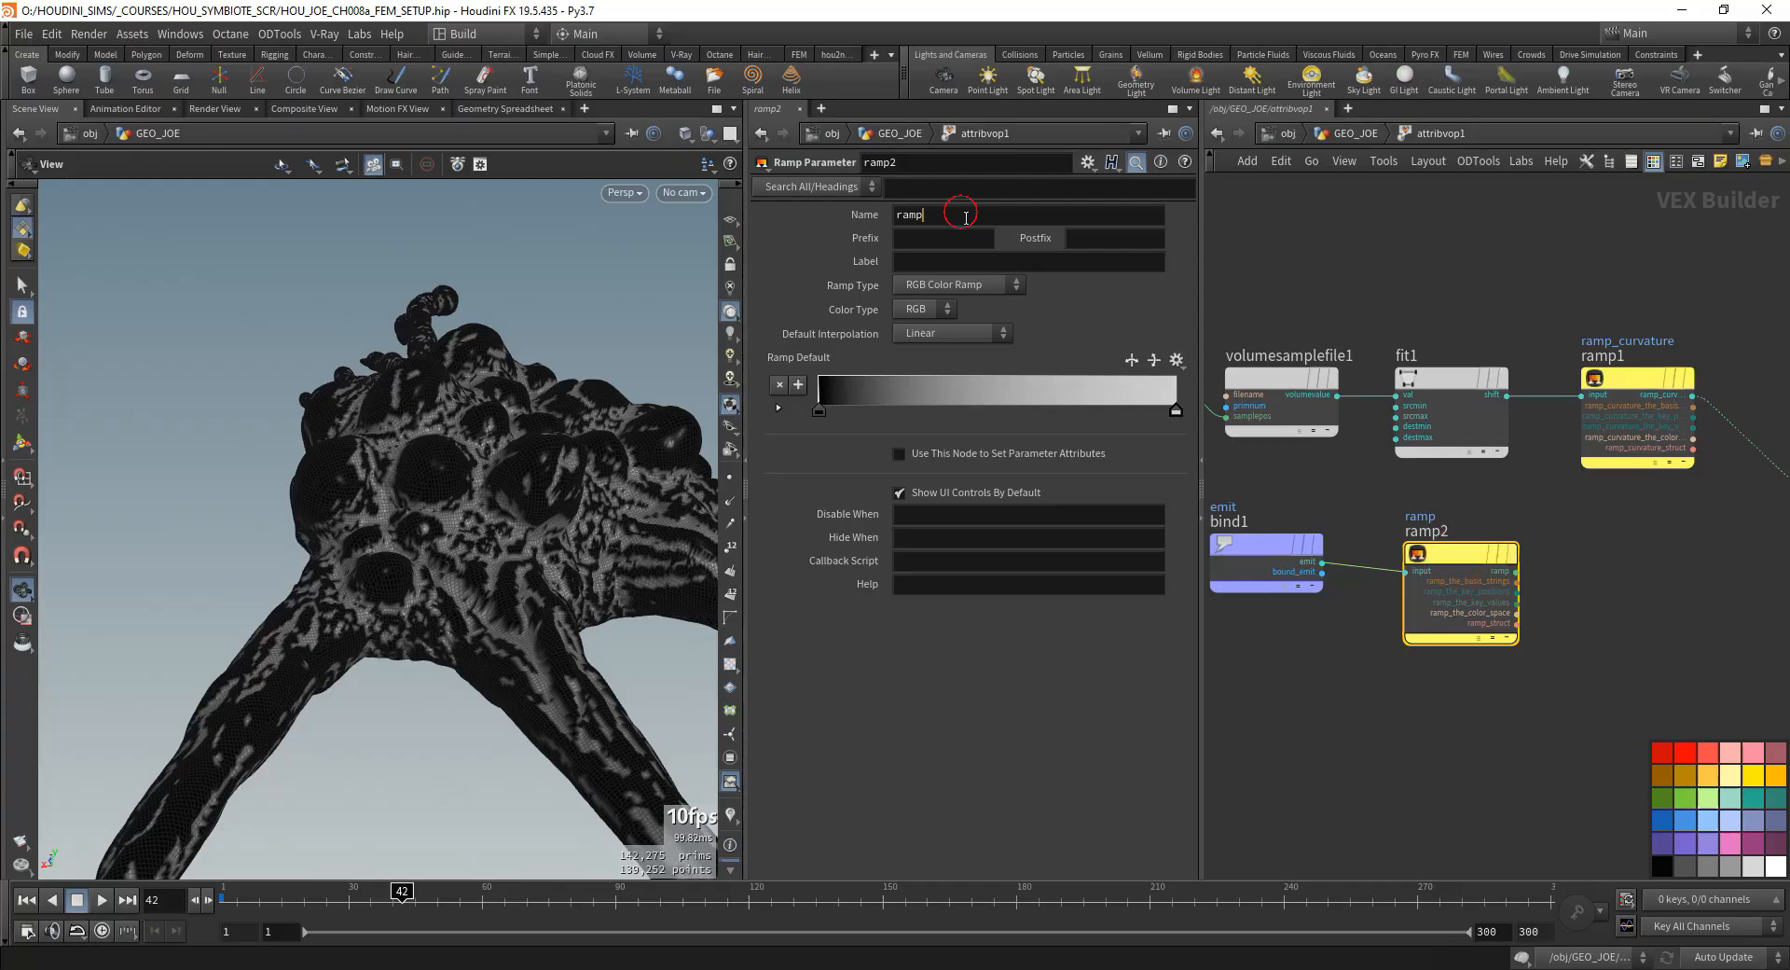
text(_)
key(Tab)
key(Tab)
key(Tab)
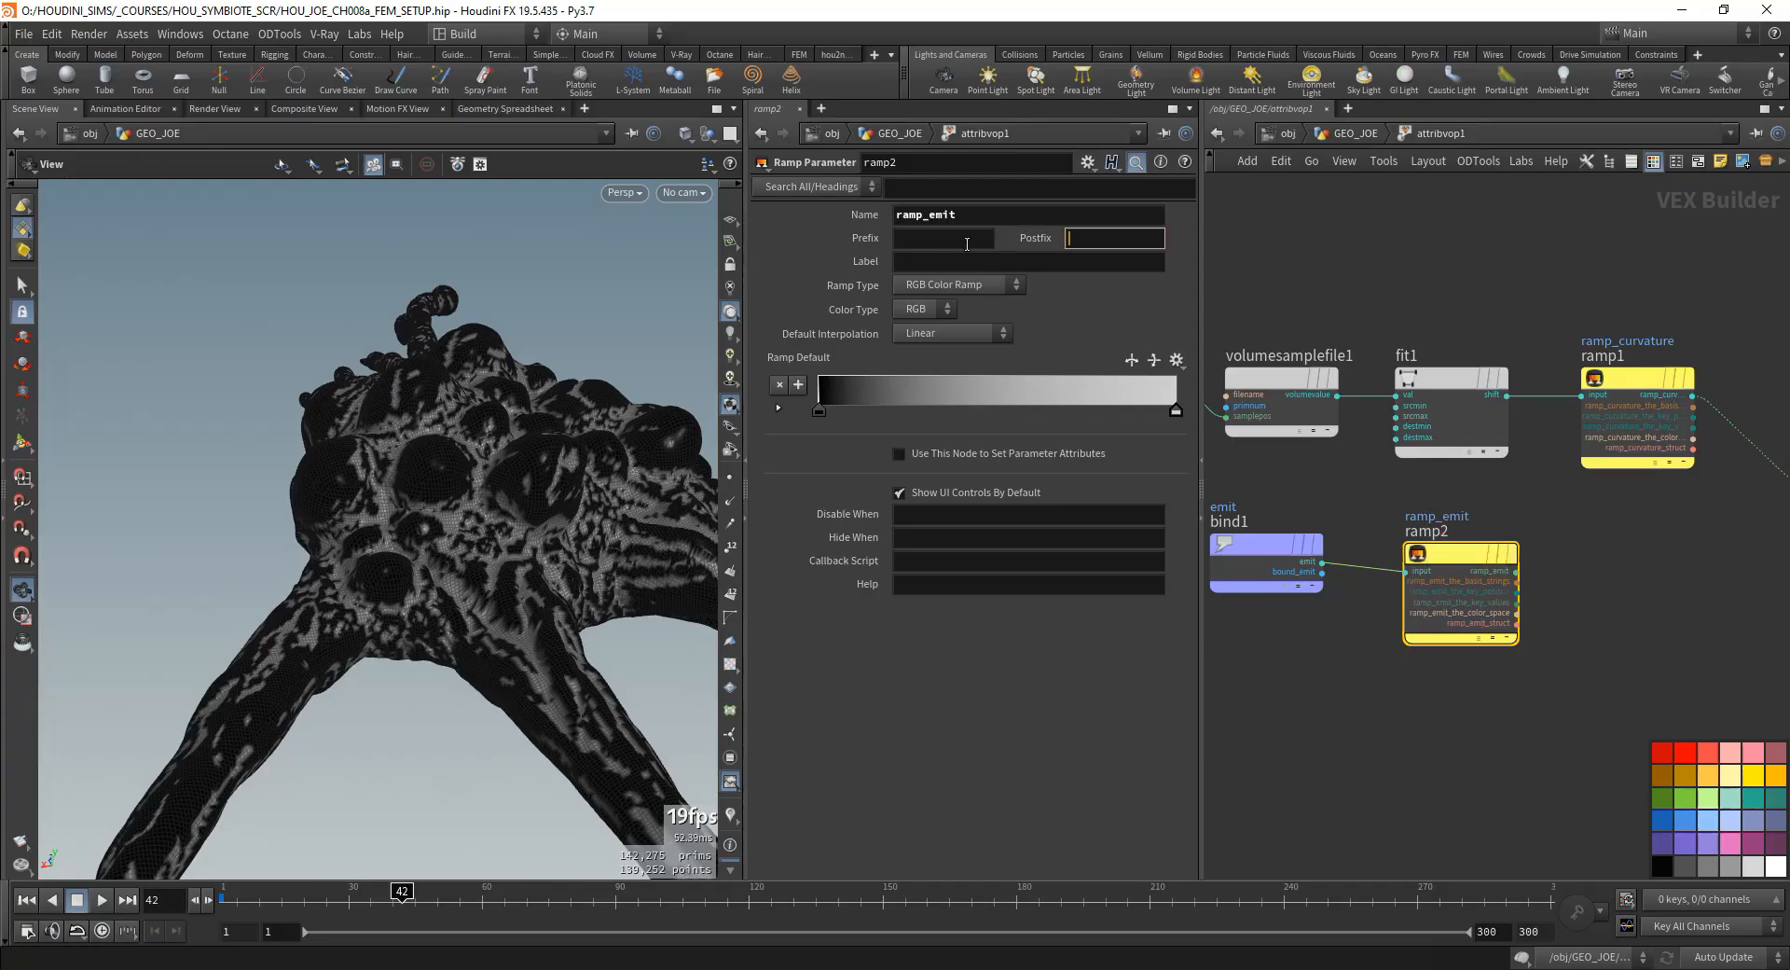
text(ramp_emit)
key(Return)
middle_drag(1582, 643, 1428, 625)
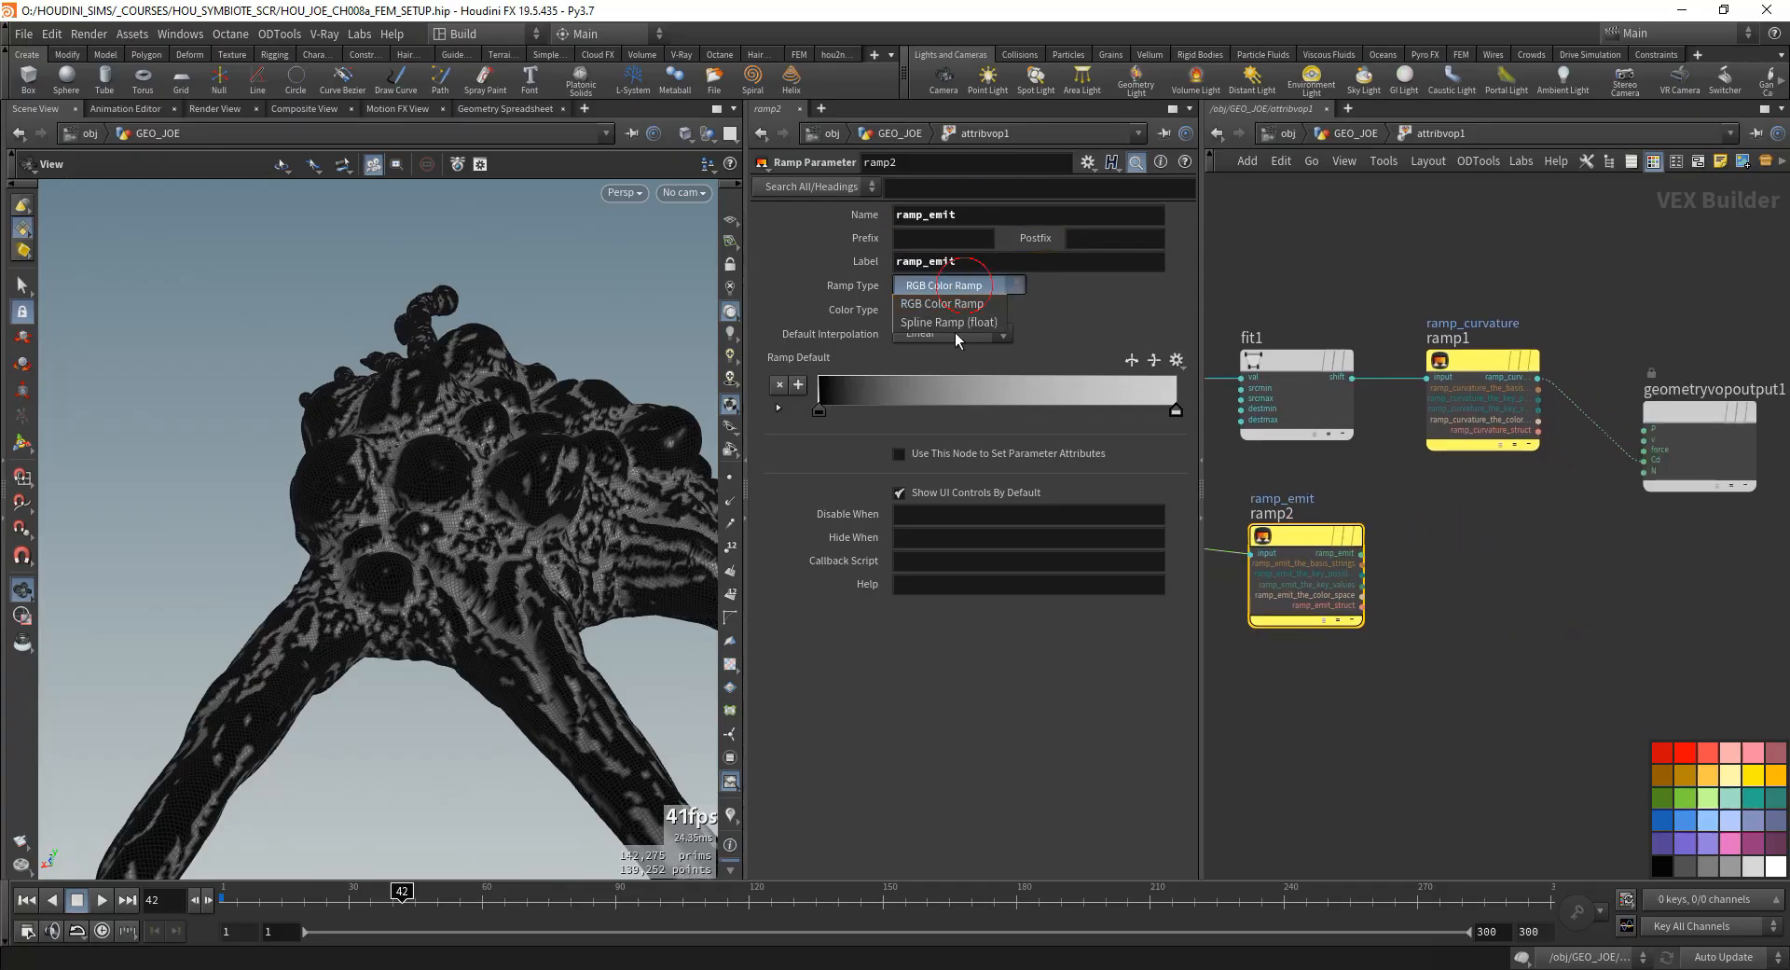
click(951, 322)
- Add a Multiply node and wire the ramp_emit and ramp_curvature outputs into it
key(Tab)
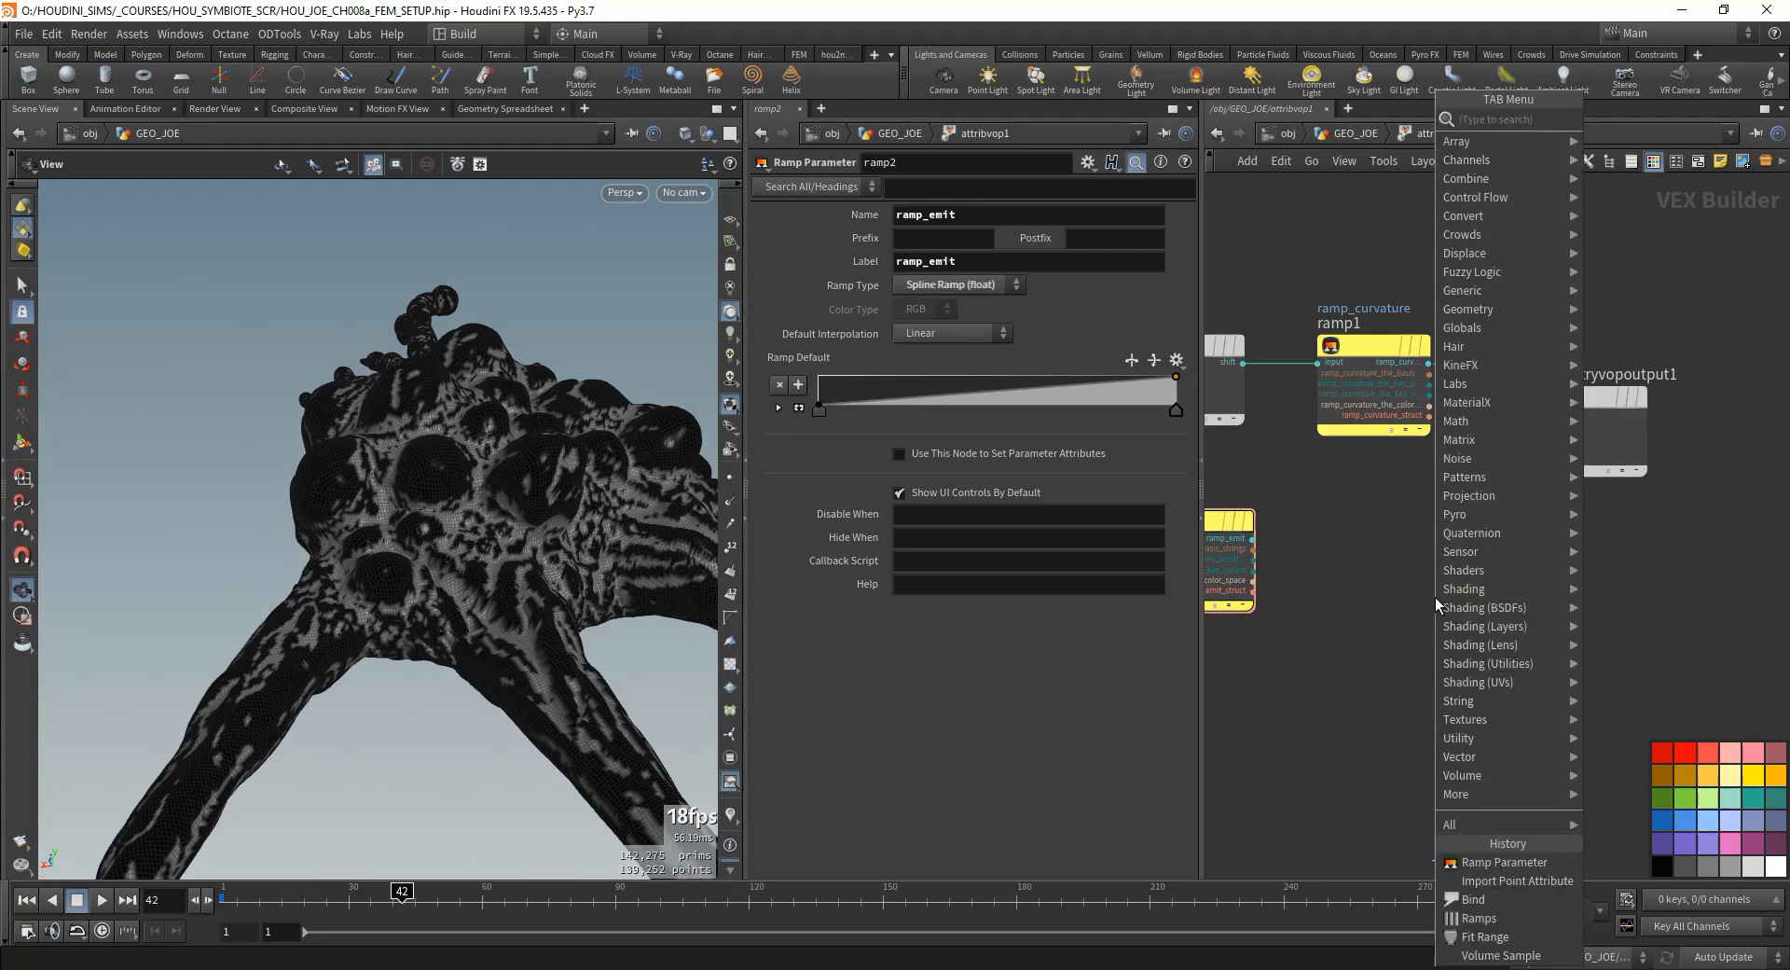
text(multip)
key(Return)
click(1459, 569)
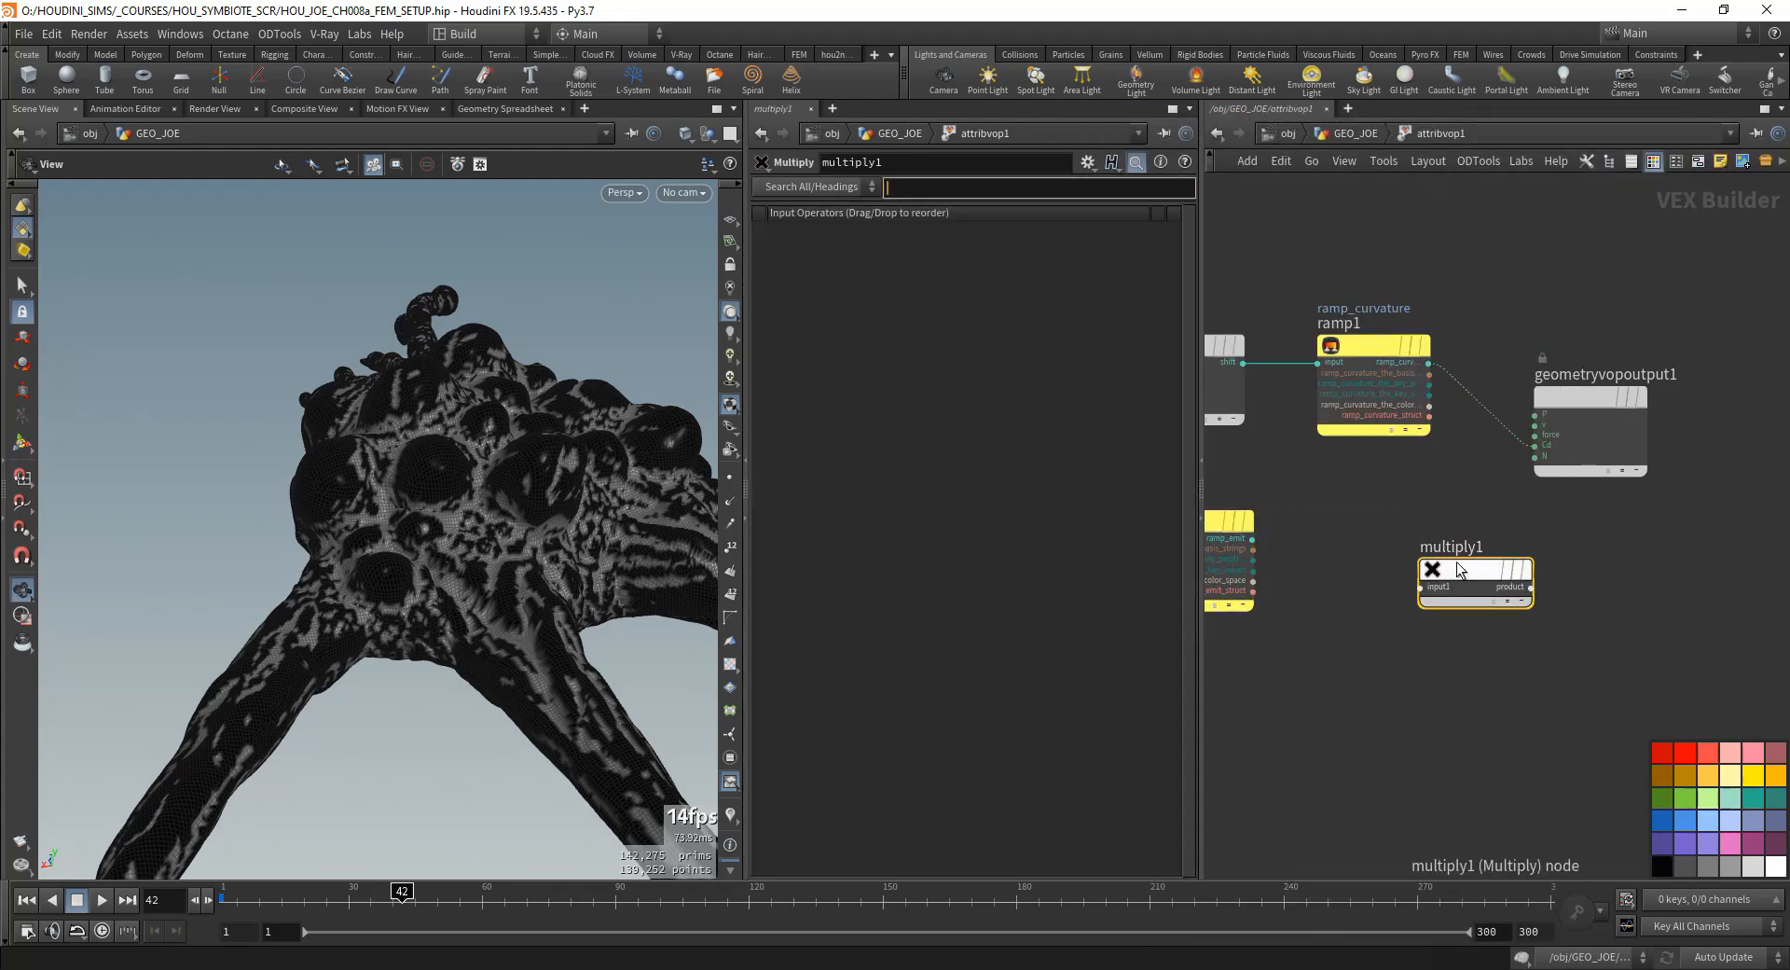
drag(1419, 588, 1428, 363)
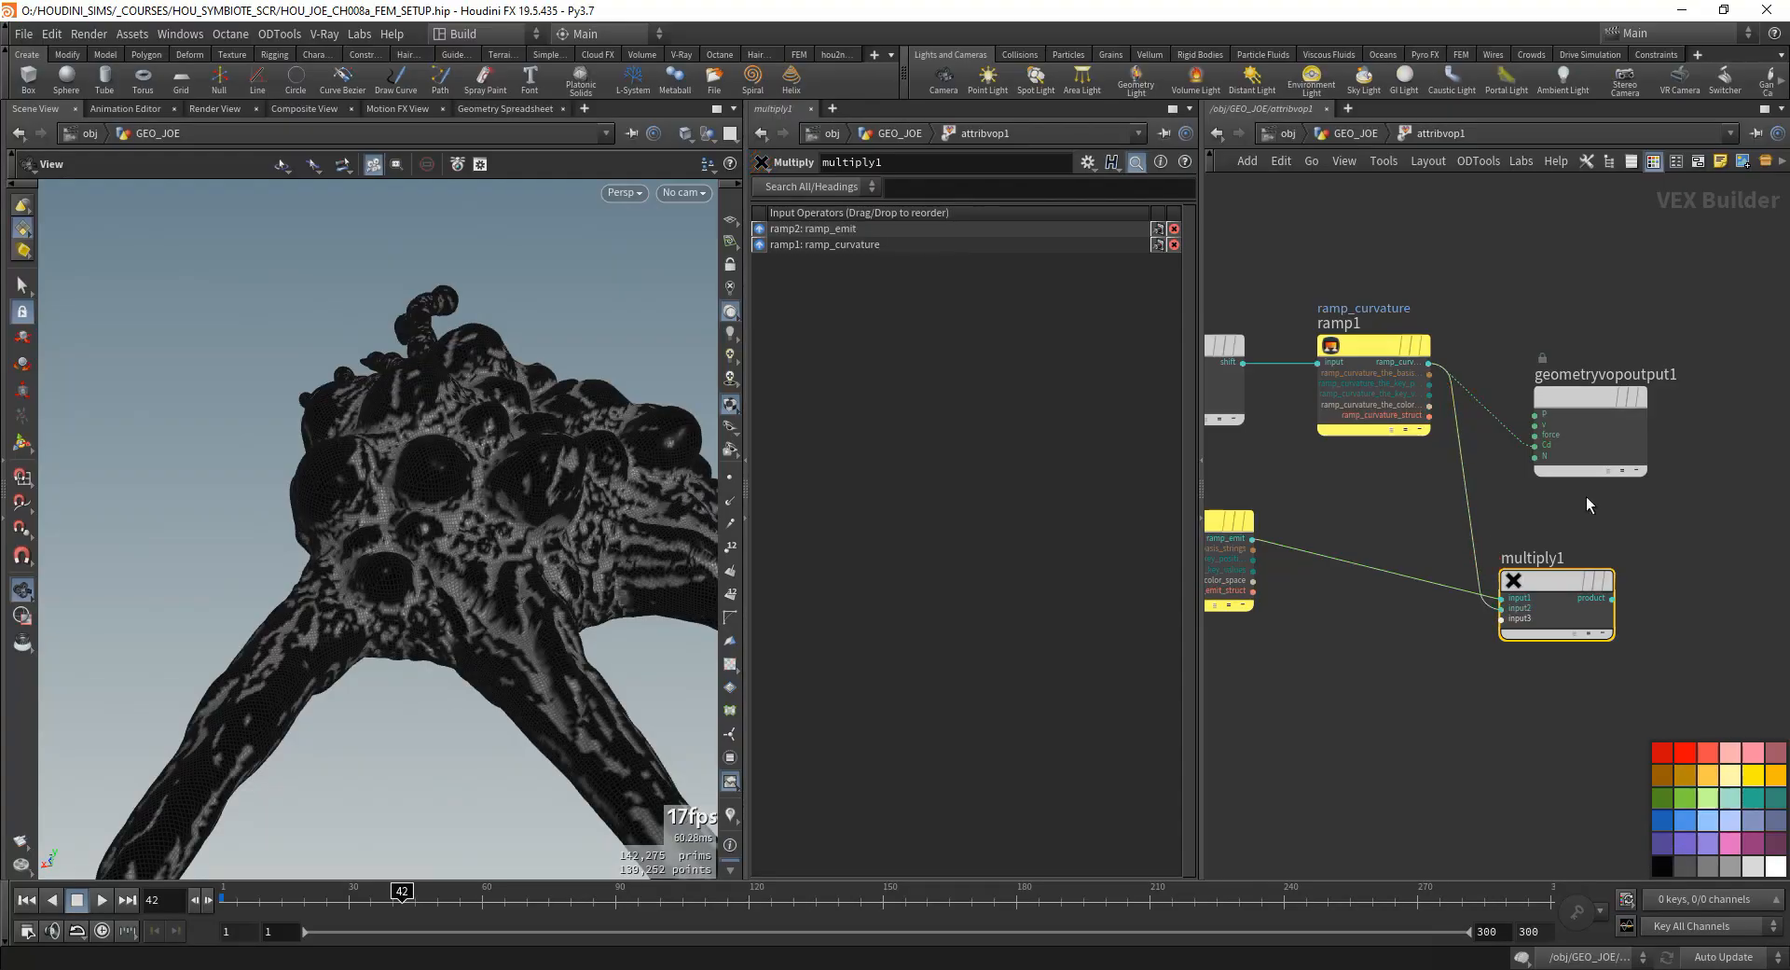
drag(1590, 431, 1691, 405)
- Return to the GEO_JOE network and inspect attribwrangle17's emit mask on the model with the attribute visualizer on
middle_drag(1343, 546, 1609, 536)
scroll(1585, 532, down, 1)
drag(1312, 496, 1313, 513)
click(1314, 515)
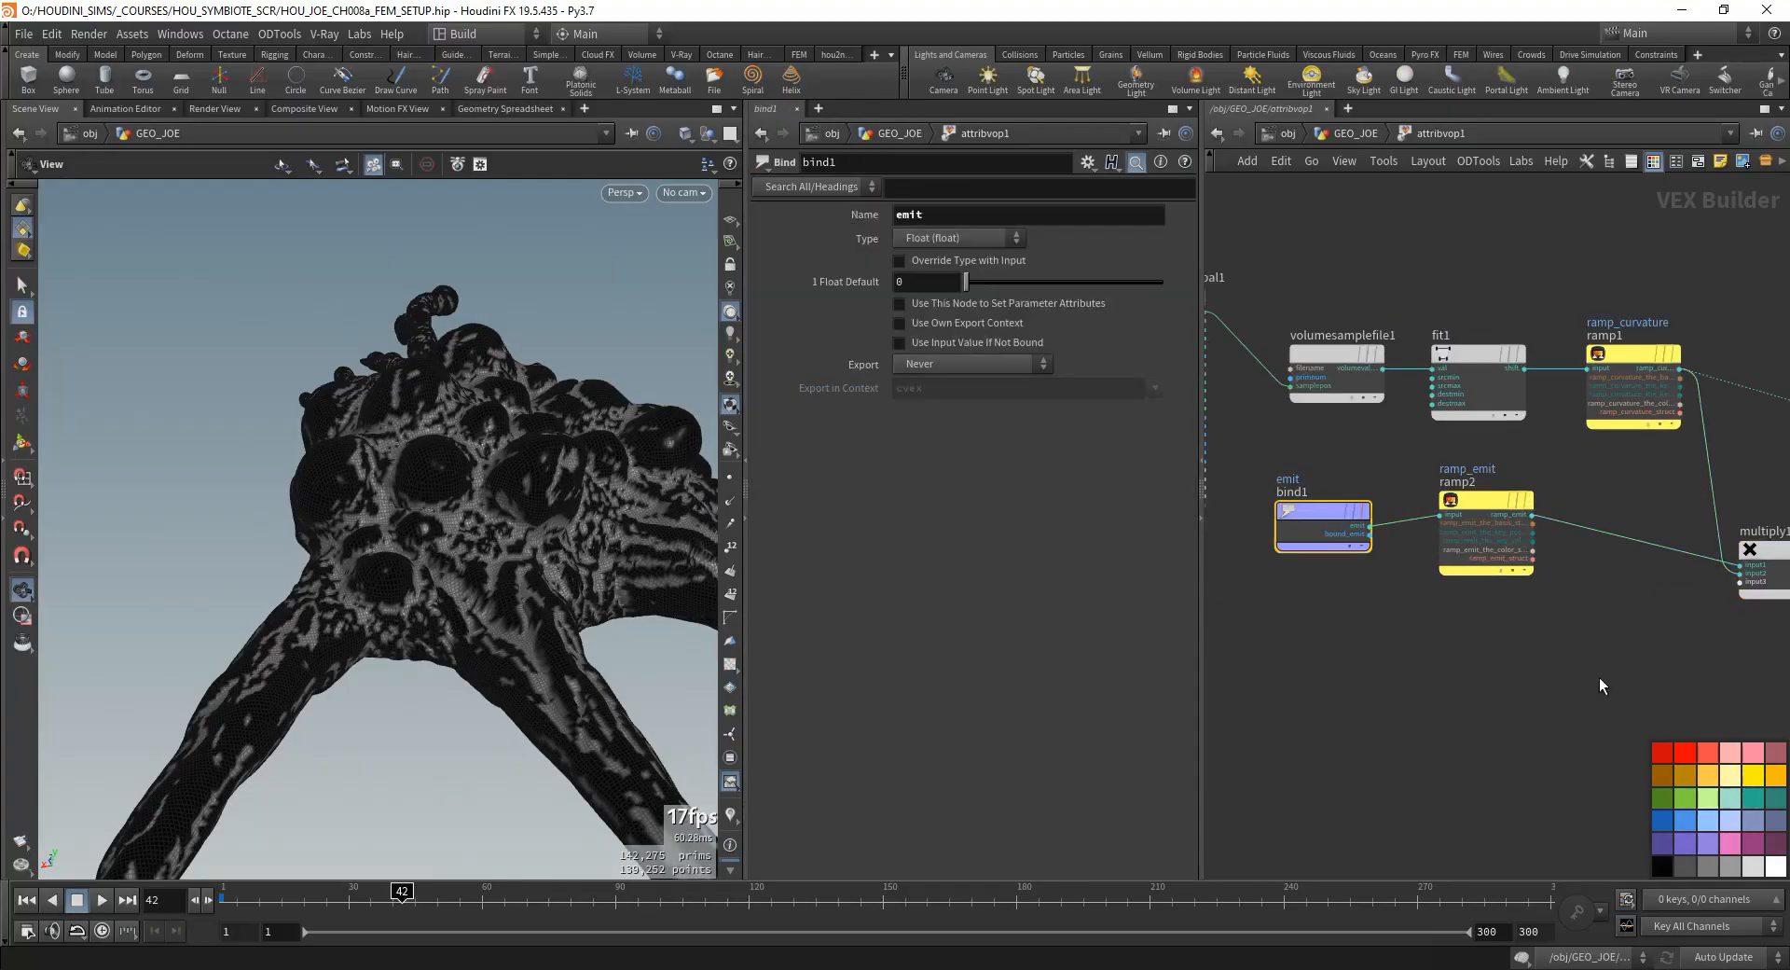
click(1354, 133)
click(1545, 639)
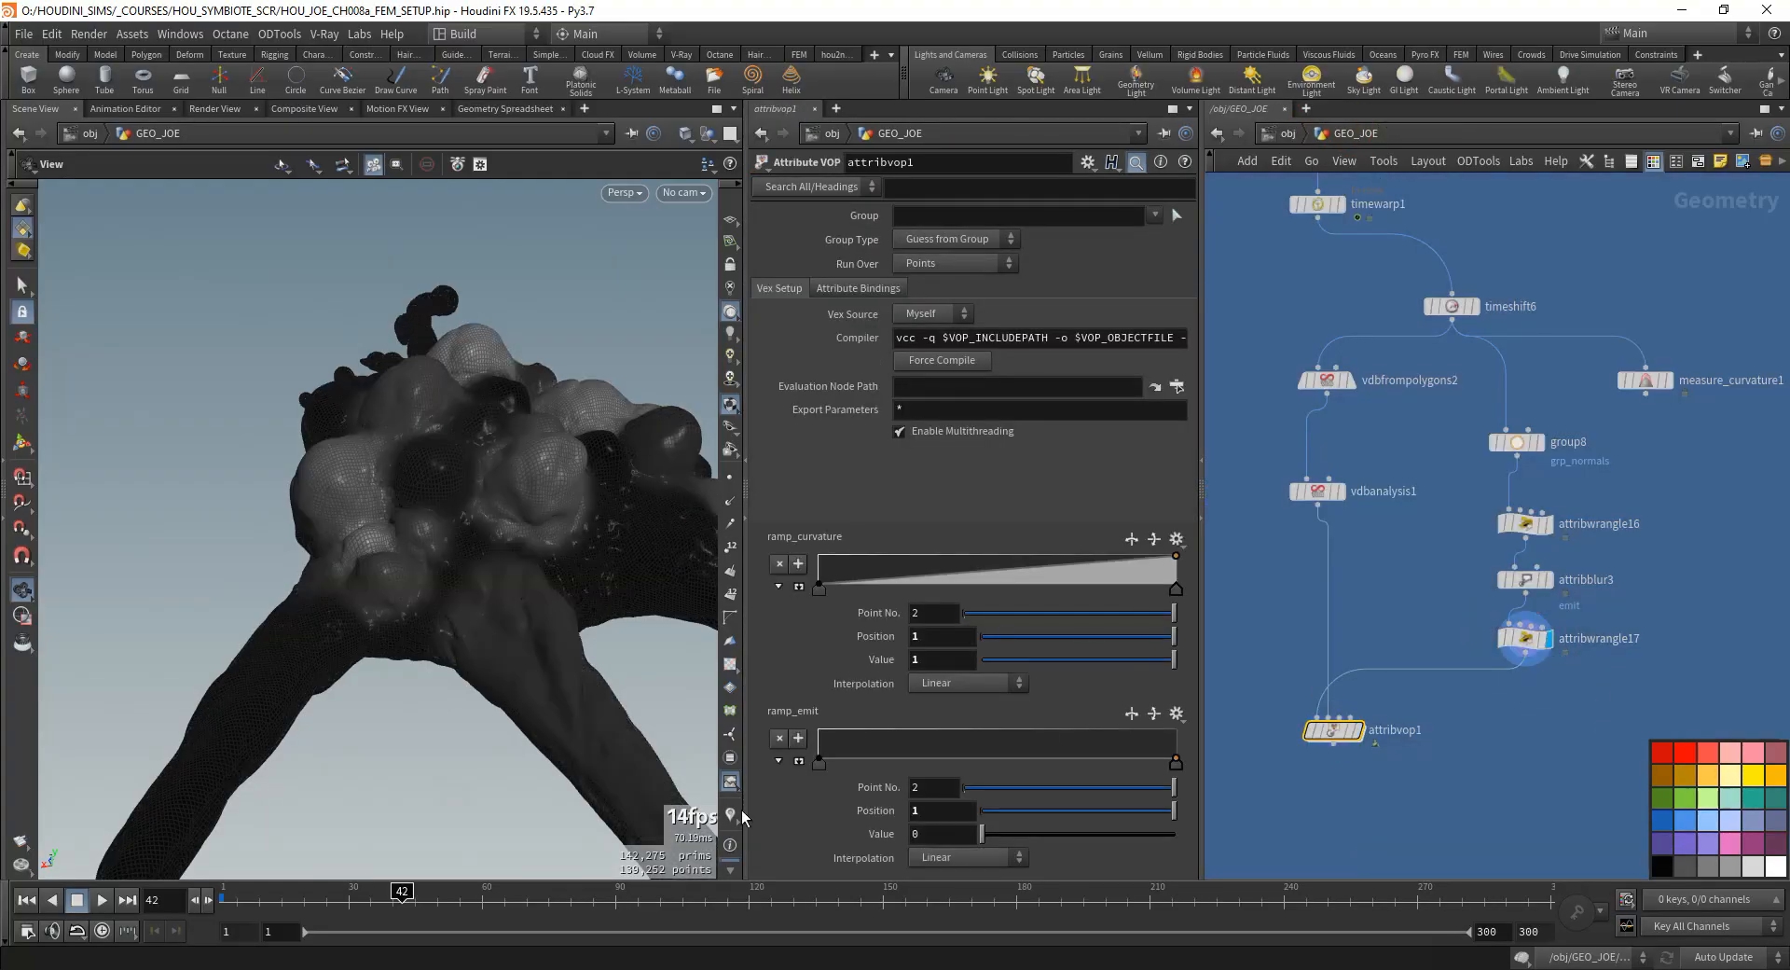
click(732, 814)
drag(464, 506, 478, 307)
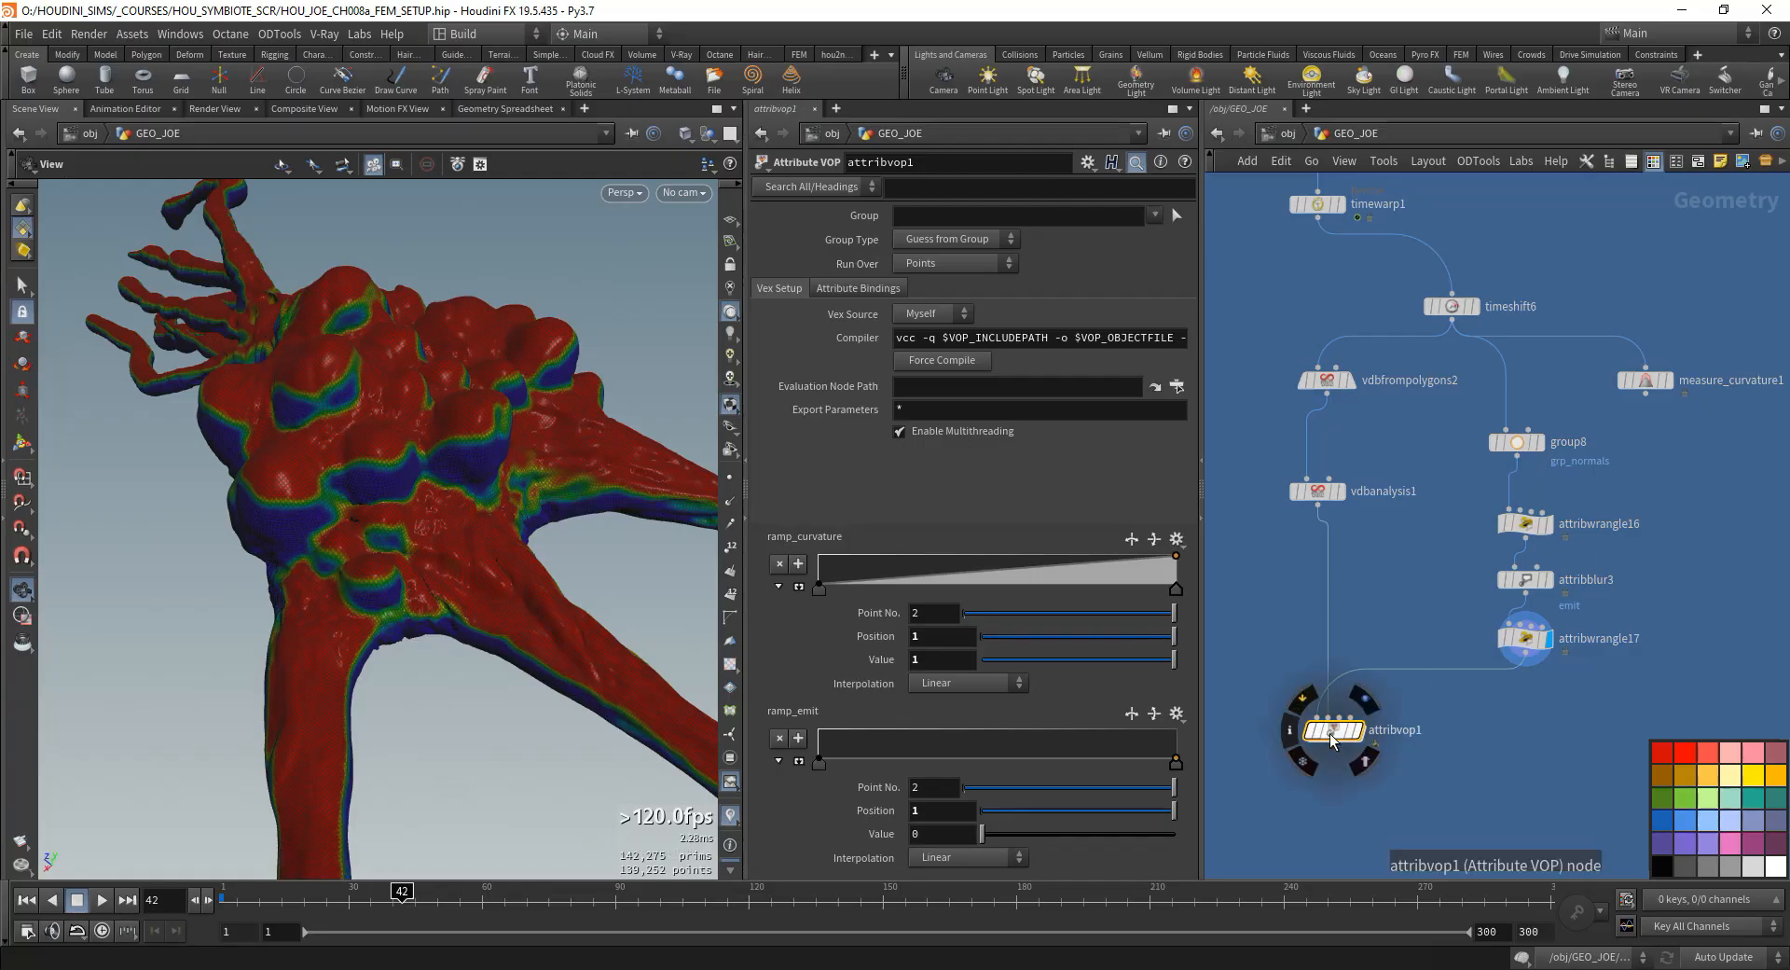
- Inside attribvop1, wire the Multiply node's product into Cd of the geometry output node in place of the curvature ramp
double_click(1333, 736)
drag(1367, 495, 1360, 518)
middle_drag(1450, 427, 1335, 495)
middle_drag(1480, 483, 1390, 422)
drag(1539, 559, 1561, 411)
drag(1491, 546, 1496, 510)
middle_drag(1310, 580, 1489, 571)
click(1344, 508)
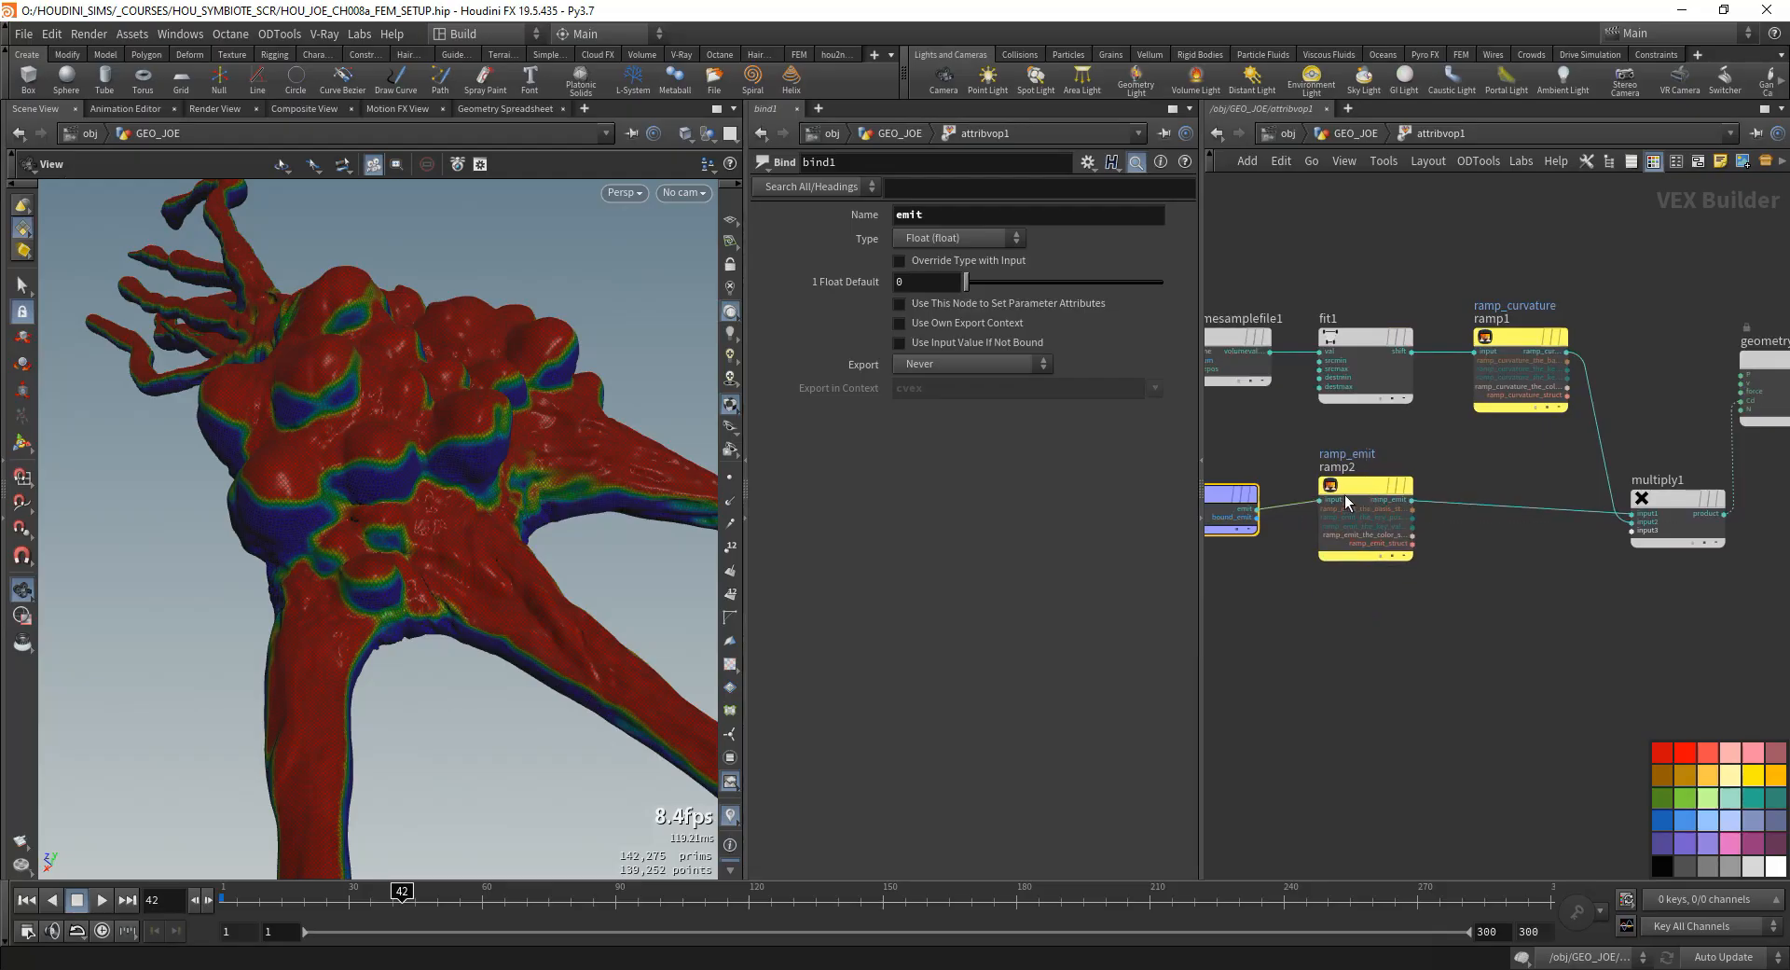
- Back in the GEO_JOE network, apply the Linear preset to attribvop1's ramp_emit
click(1352, 133)
right_click(1180, 757)
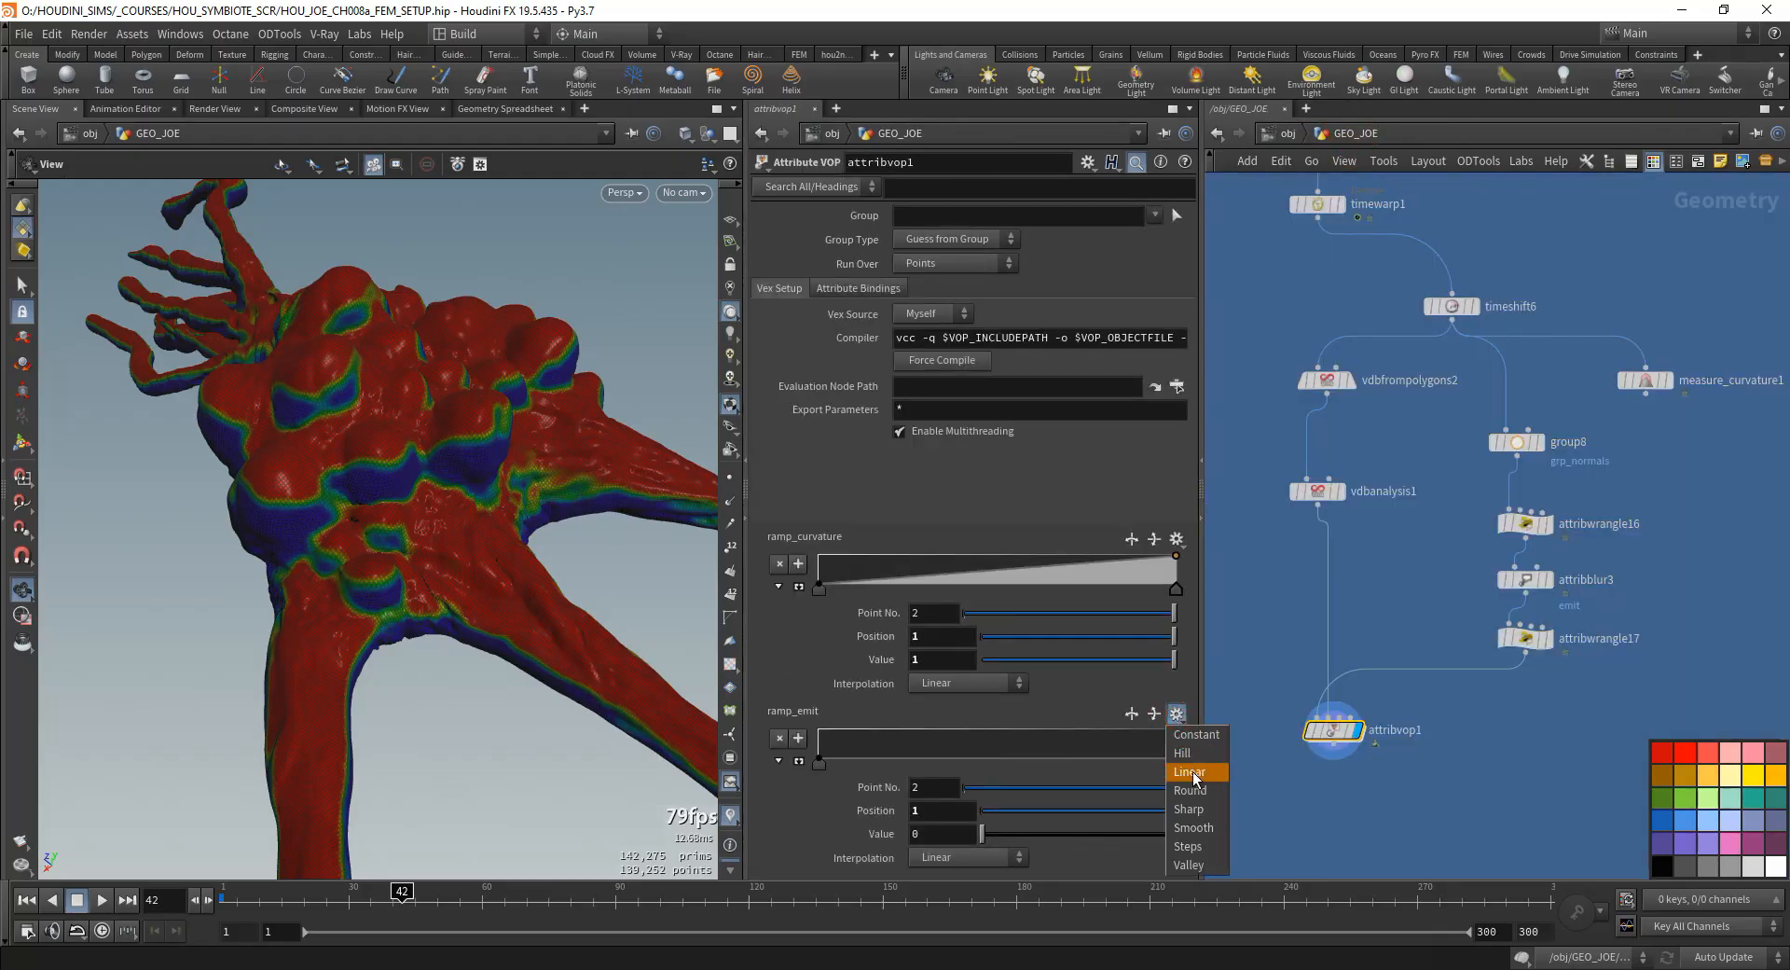
click(1210, 769)
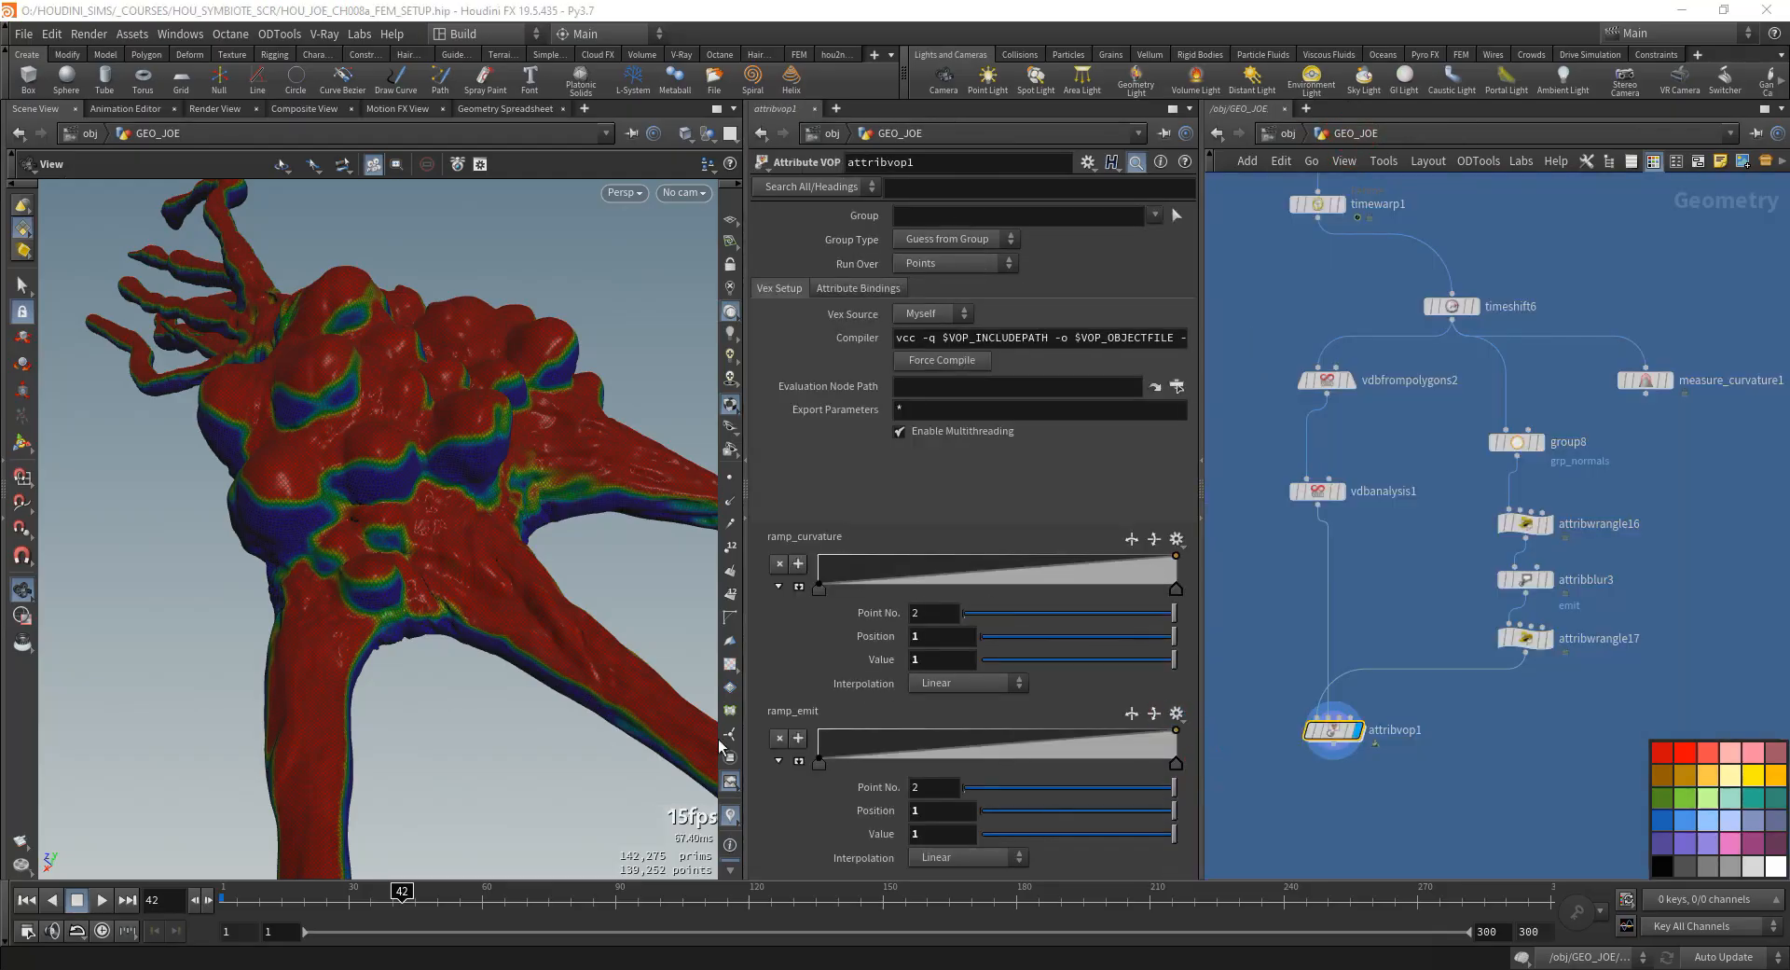
- Turn off the attribute visualizer and examine attribvop1's combined mask on the model from several angles
click(730, 819)
mouse_move(473, 603)
mouse_down()
mouse_move(439, 584)
mouse_move(536, 537)
mouse_move(525, 588)
mouse_move(584, 428)
mouse_move(531, 560)
mouse_move(561, 471)
mouse_move(536, 513)
mouse_move(523, 488)
mouse_move(470, 514)
mouse_move(512, 567)
mouse_move(494, 552)
mouse_up()
right_drag(494, 552, 408, 568)
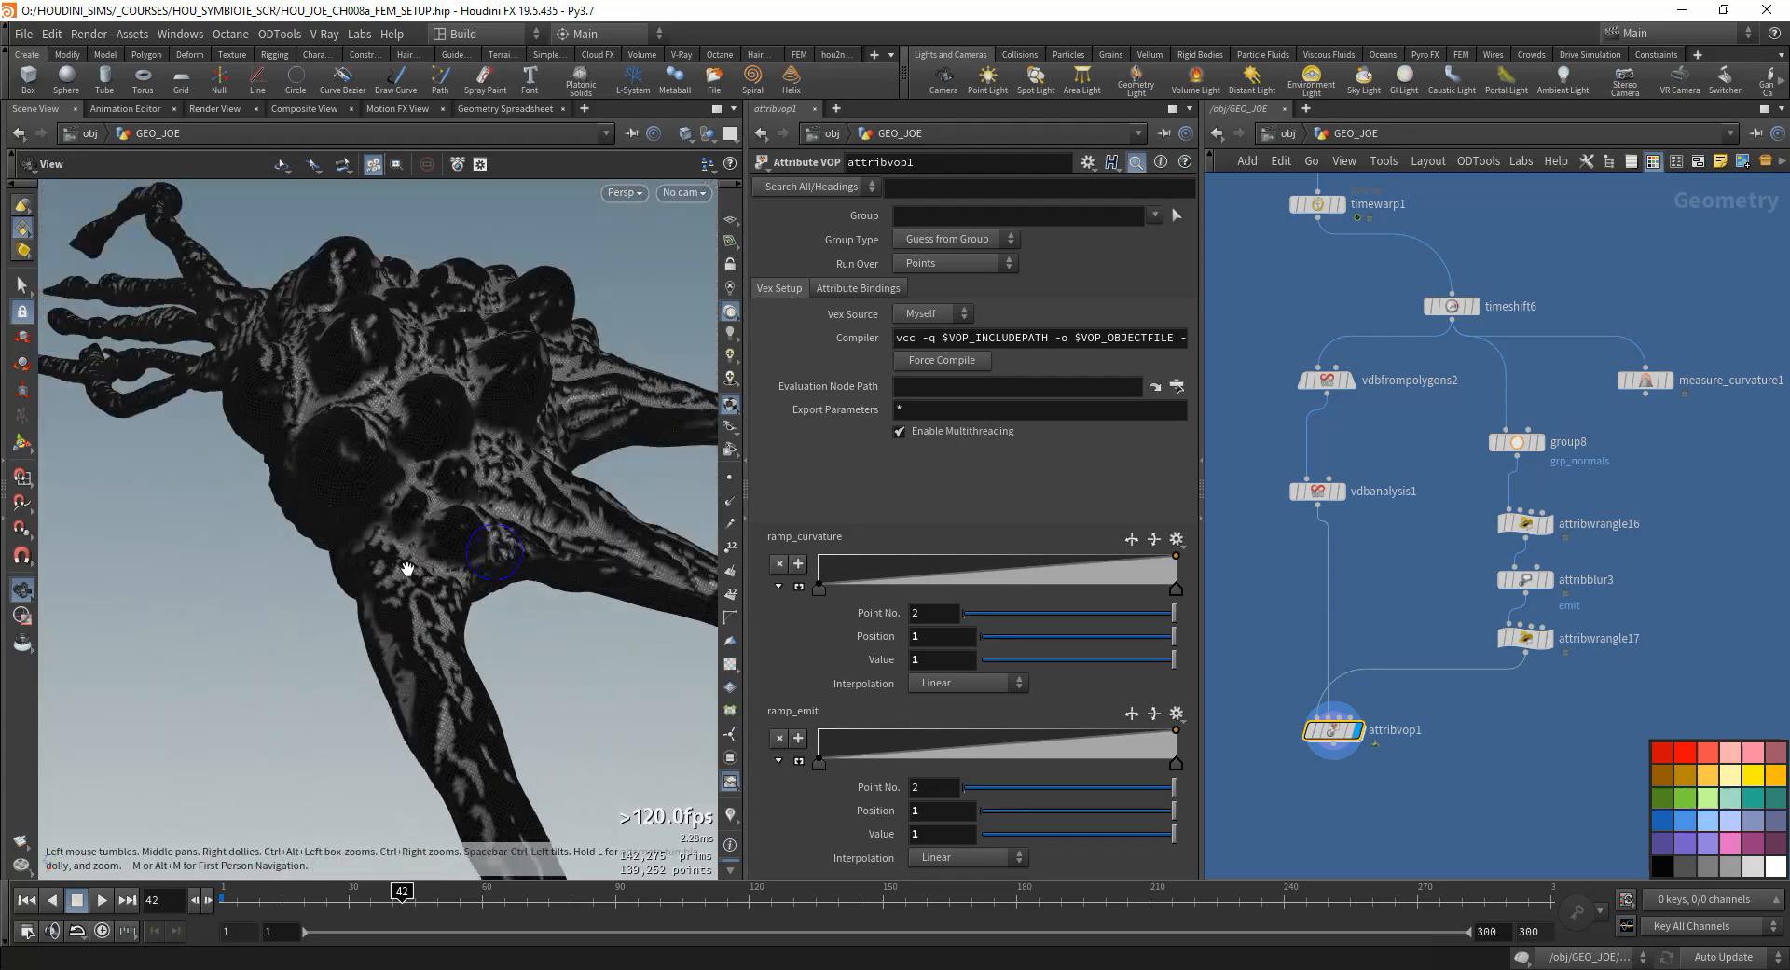
drag(408, 569, 328, 579)
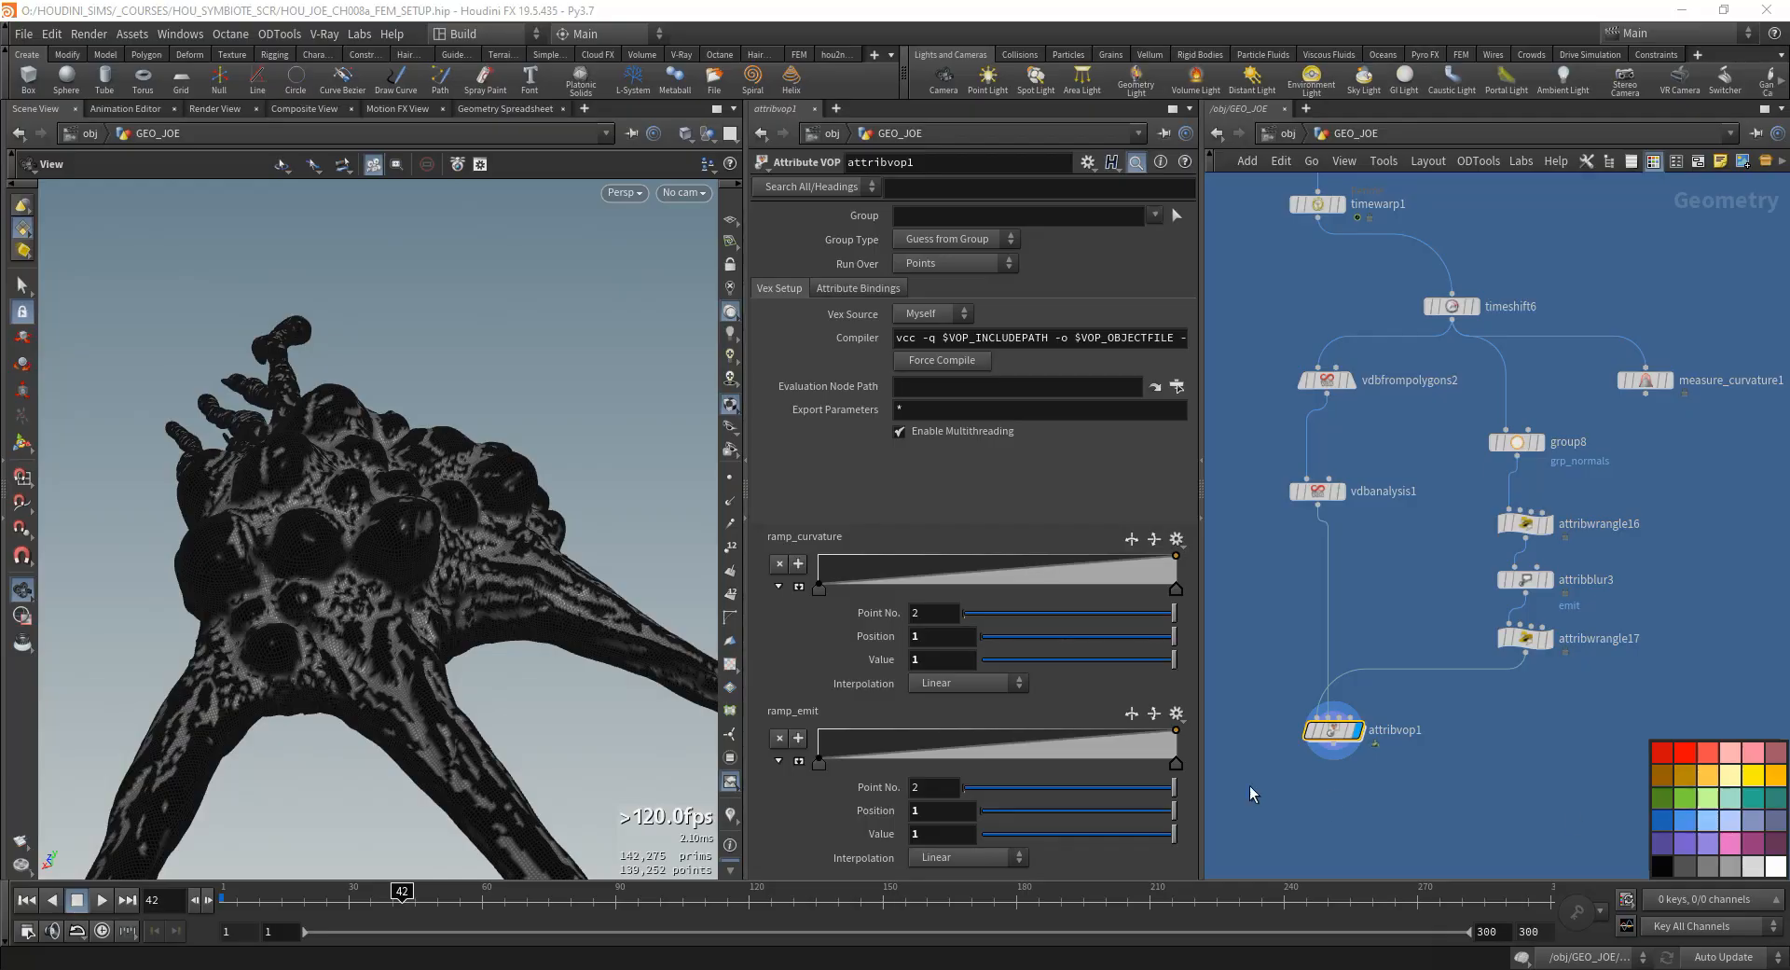
- Inside attribvop1, add a Curl Noise node and place it below the ramp_emit node
double_click(1324, 673)
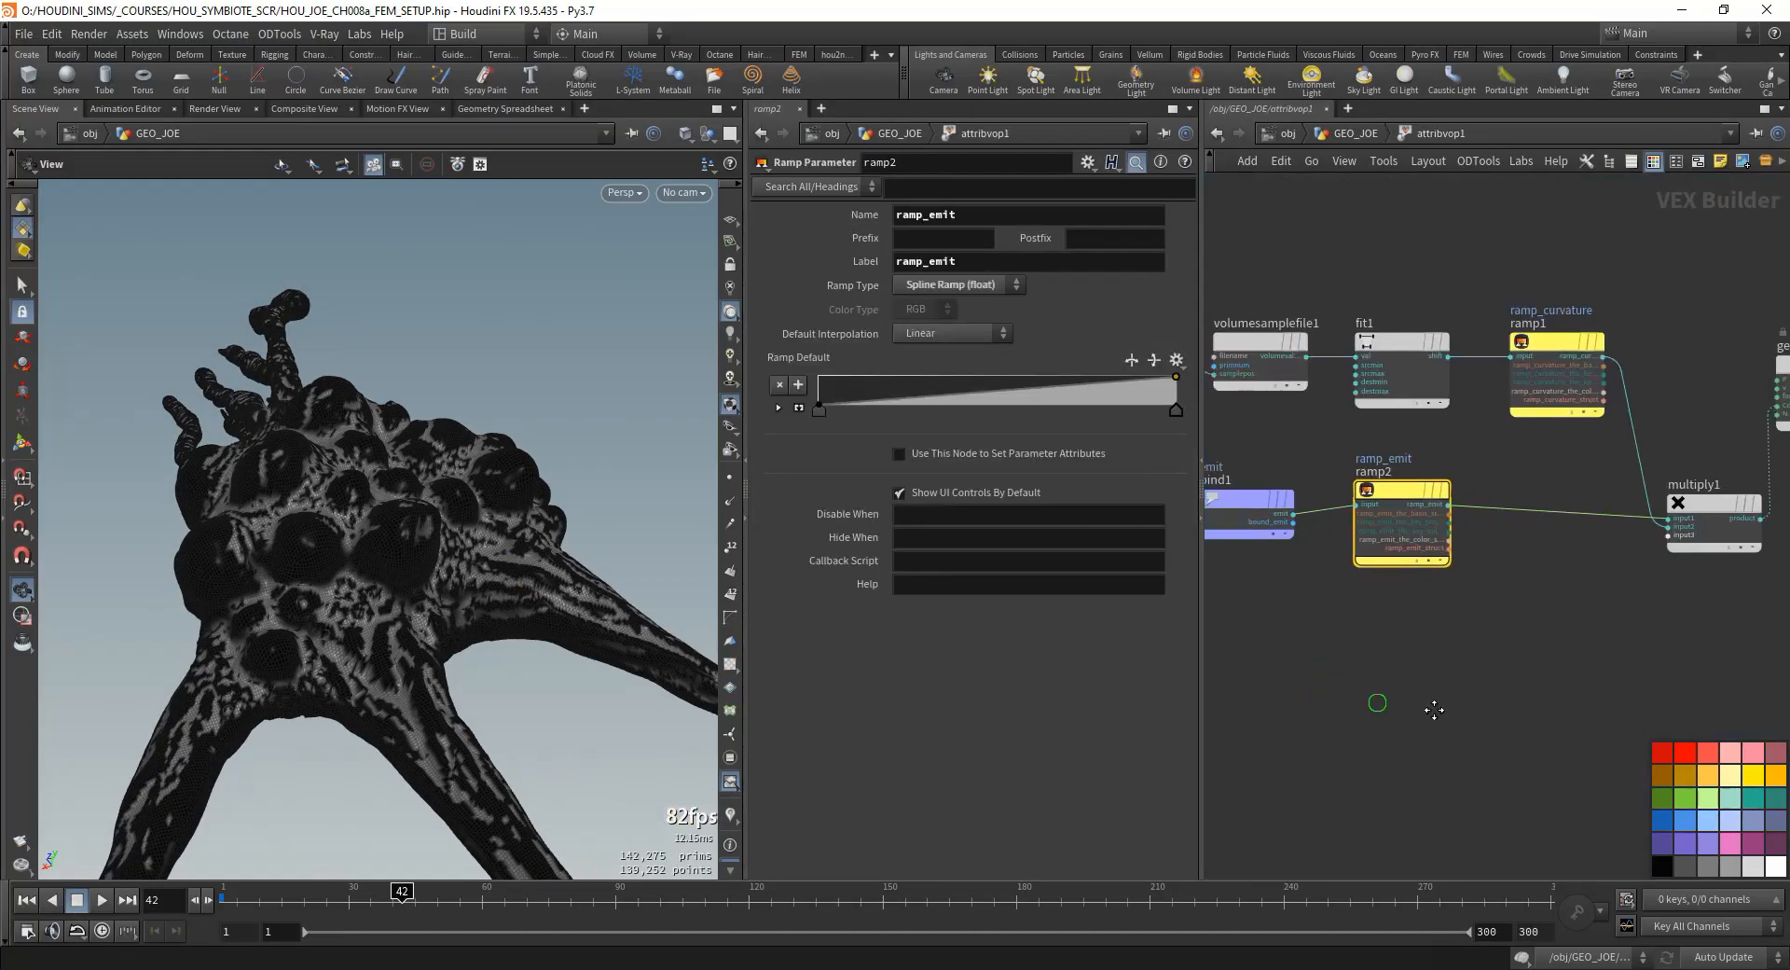
middle_drag(1434, 710, 1605, 725)
drag(1406, 516, 1391, 500)
middle_drag(1555, 709, 1511, 712)
key(Tab)
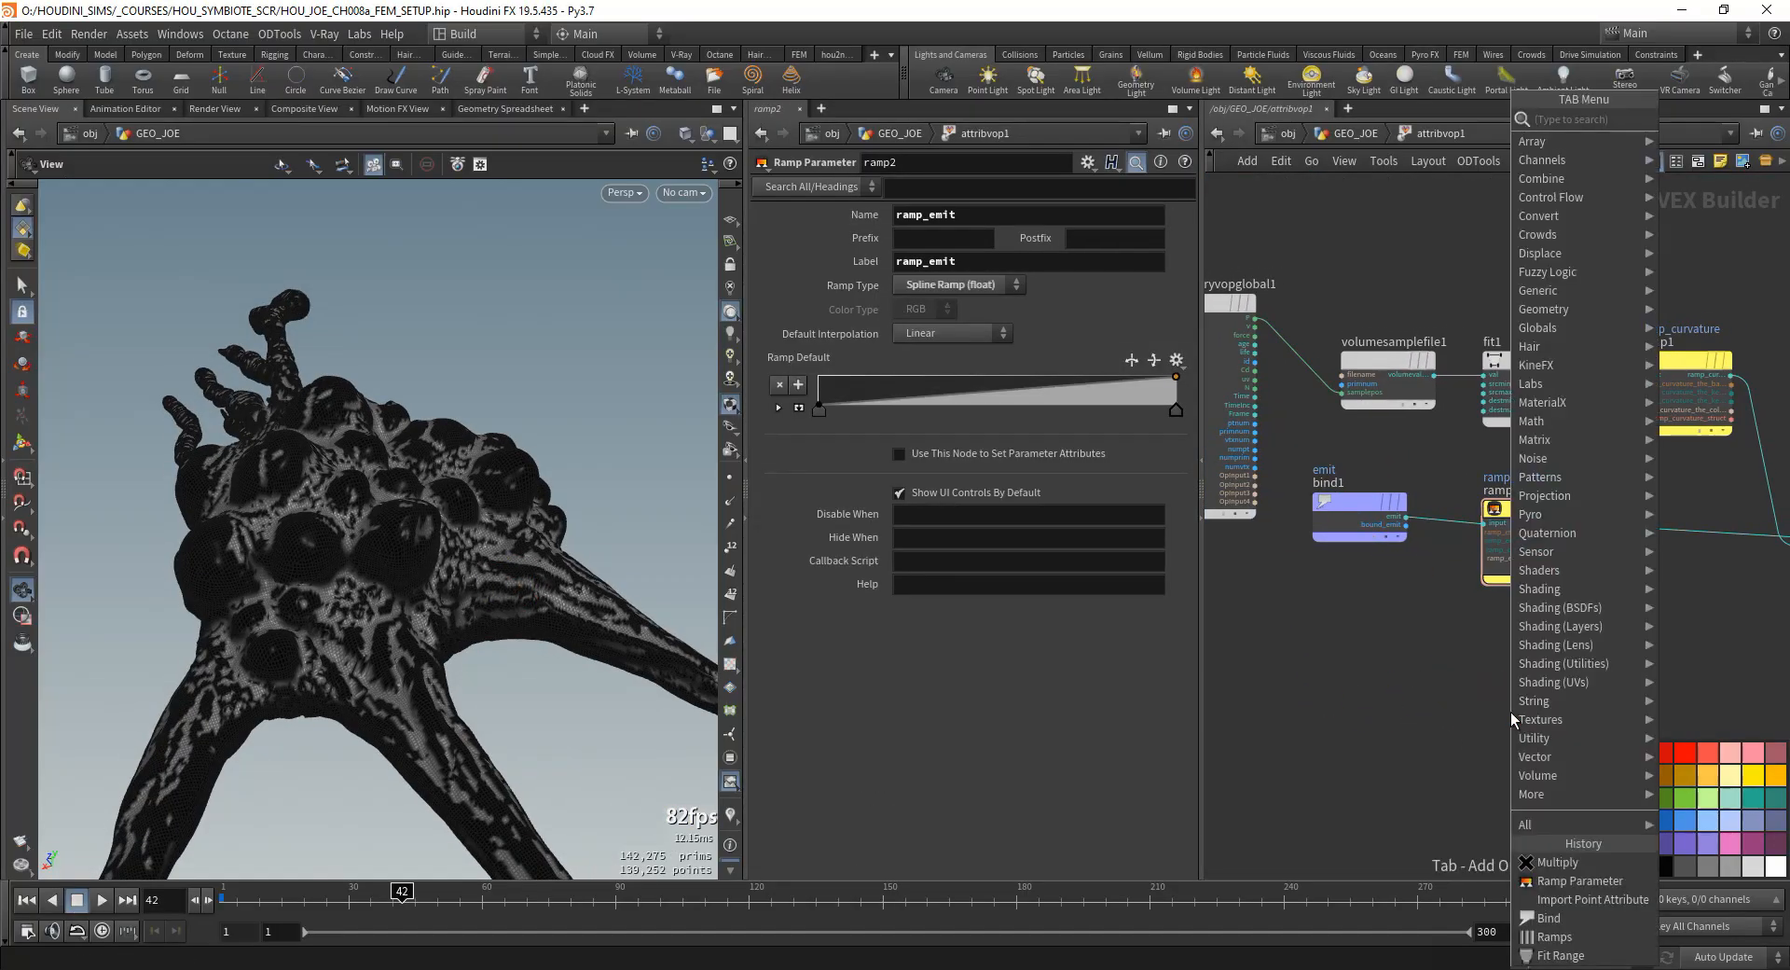
text(curl)
key(Return)
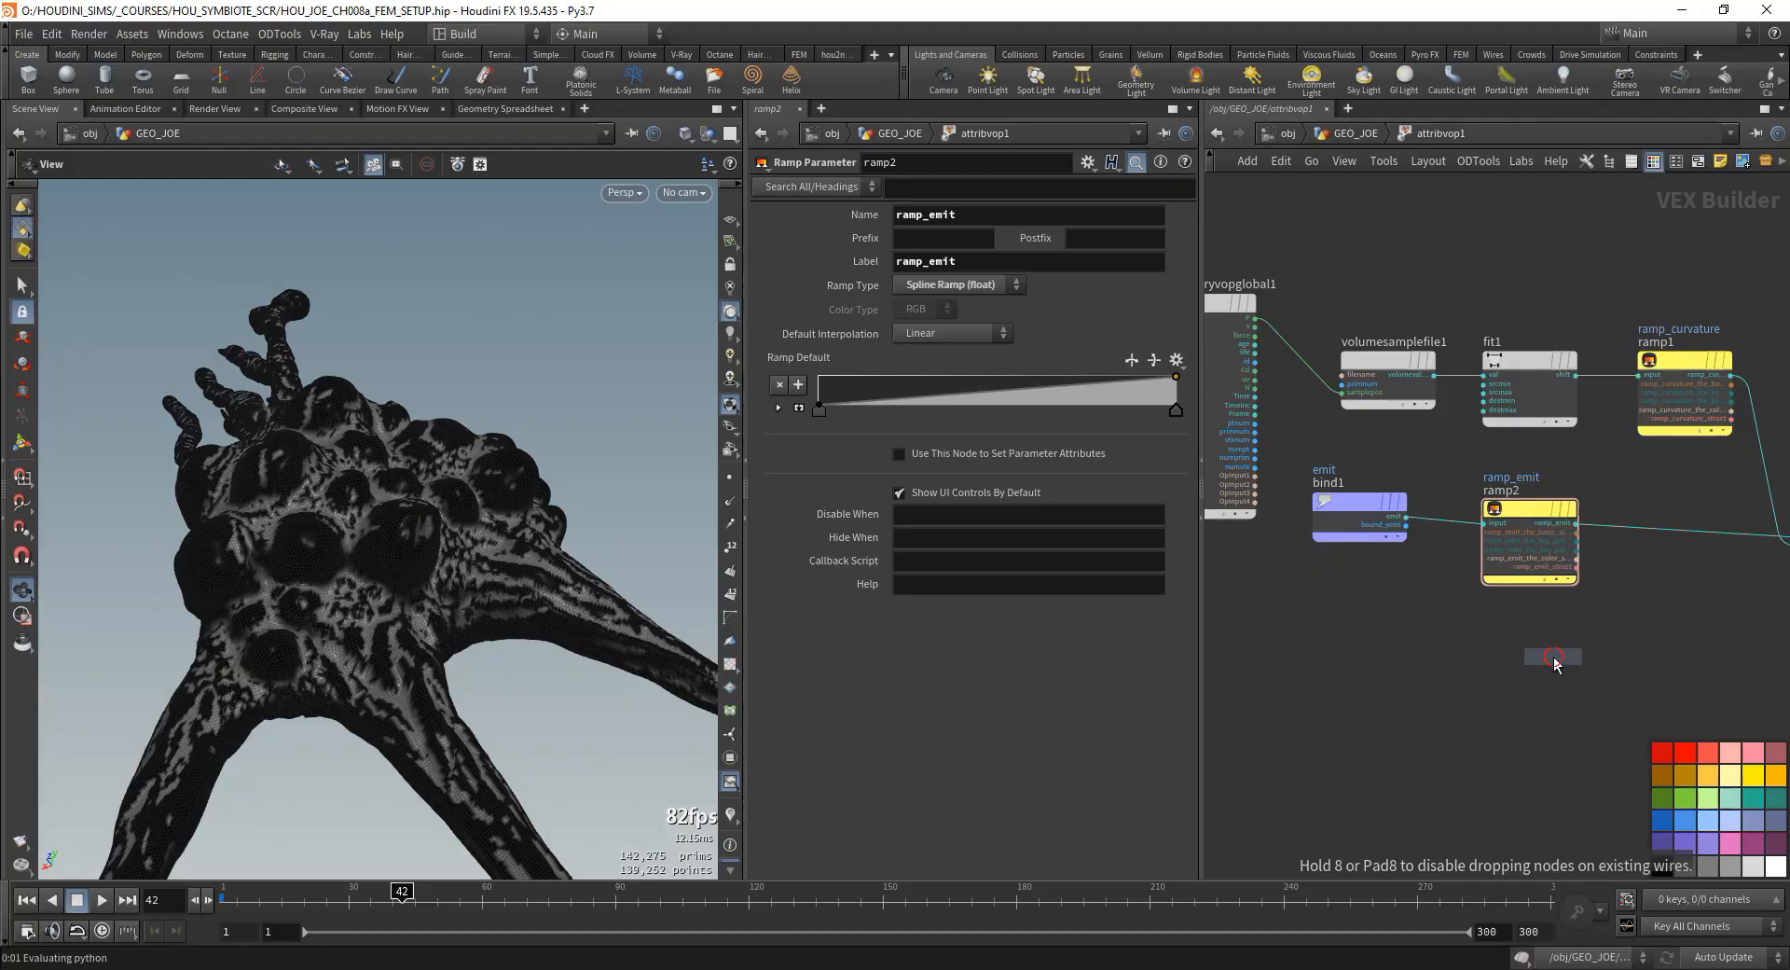
click(1554, 662)
scroll(1509, 651, down, 1)
middle_drag(1655, 667, 1584, 683)
drag(1502, 680, 1482, 666)
middle_drag(1366, 682, 1194, 747)
scroll(1402, 701, up, 1)
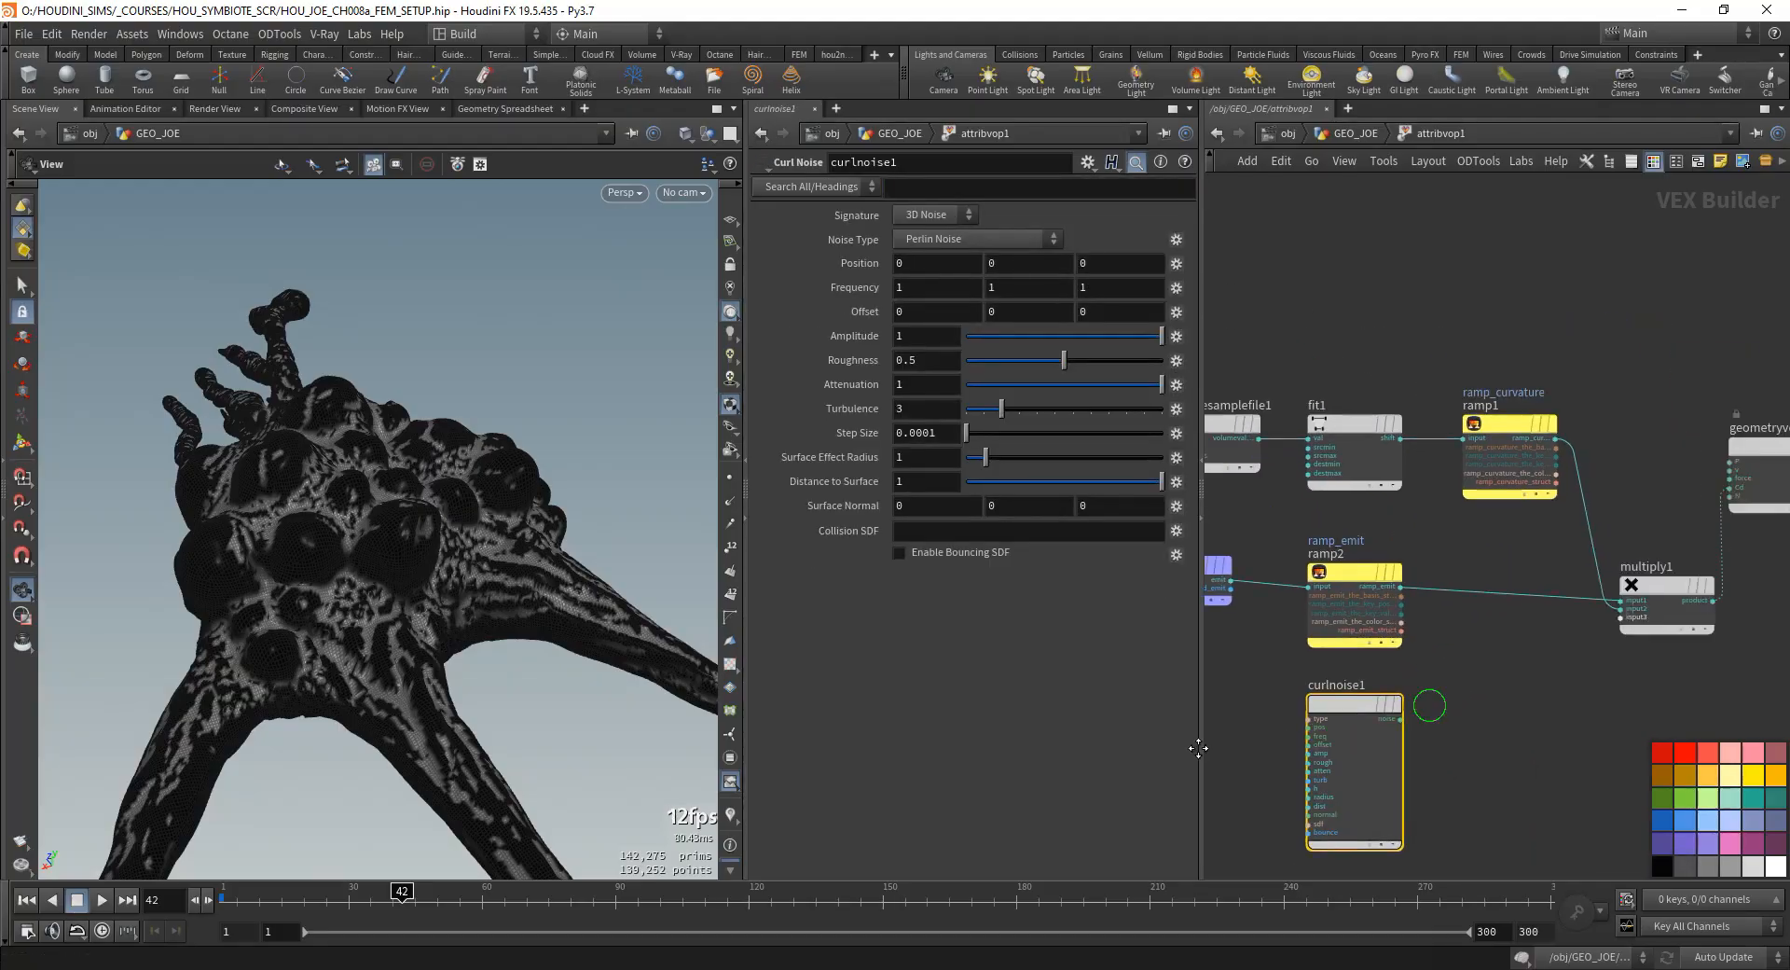
middle_drag(1614, 661, 1531, 645)
click(1466, 677)
key(Tab)
text(vect)
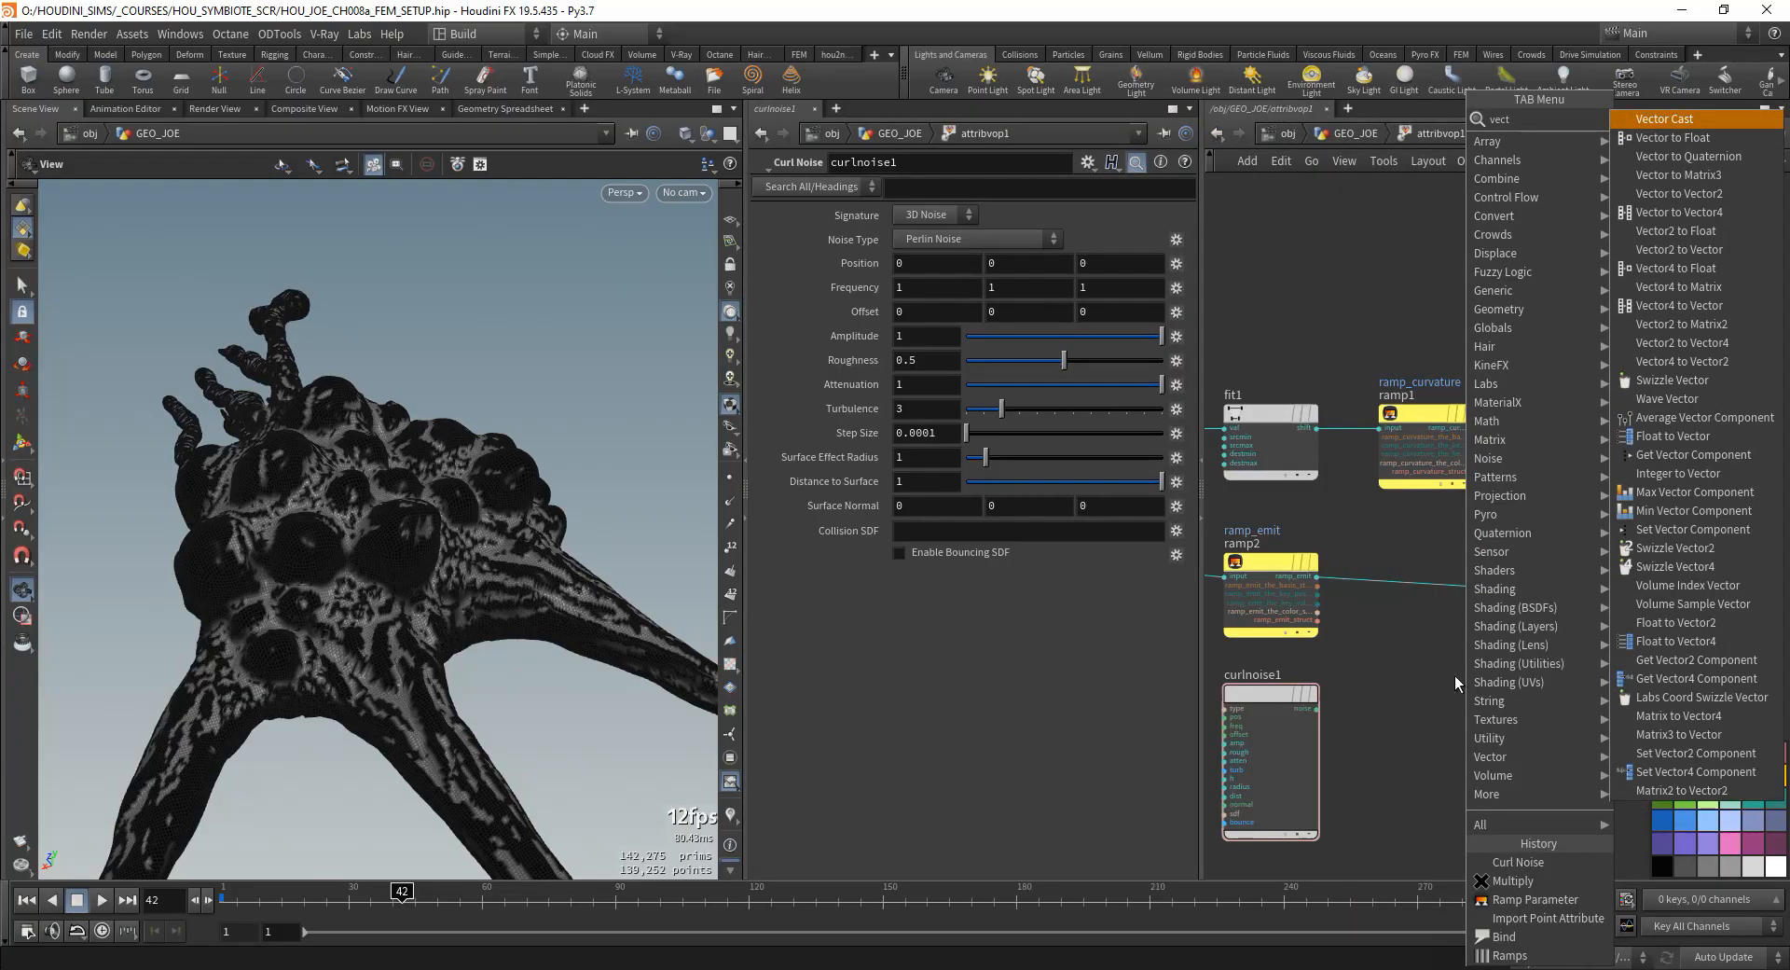
key(Escape)
- Set the Curl Noise signature to 4D Noise and check the fourth component of its position, frequency and offset
click(919, 214)
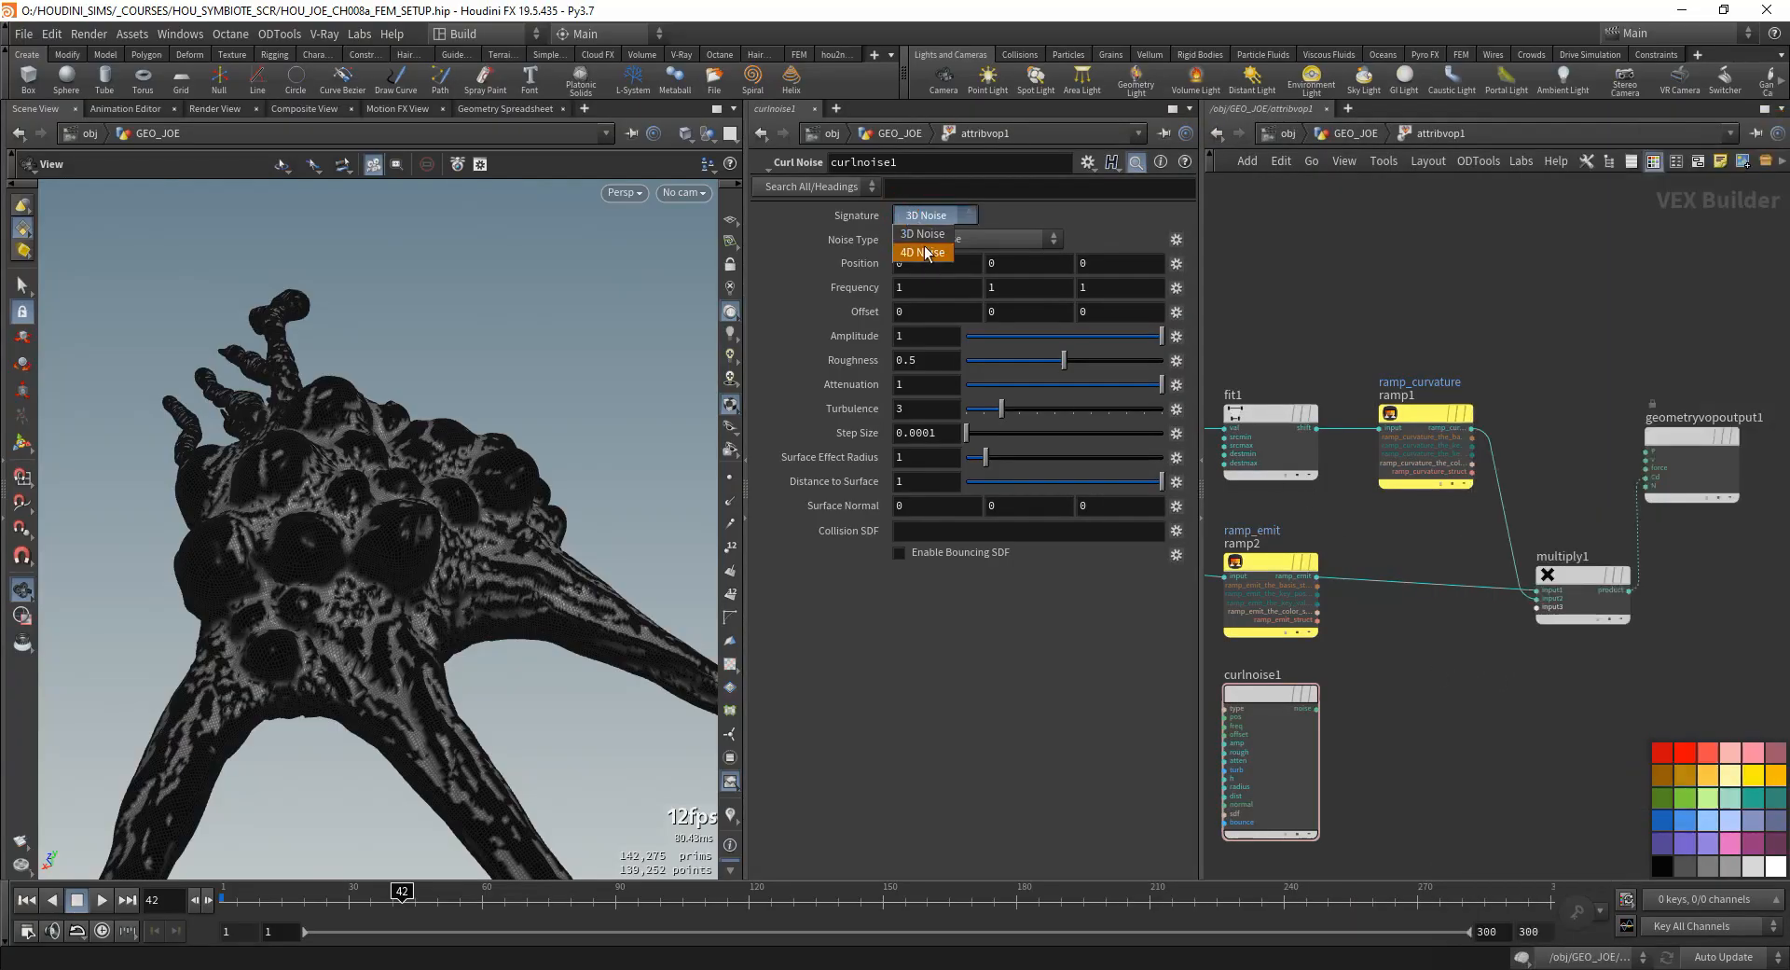
click(923, 254)
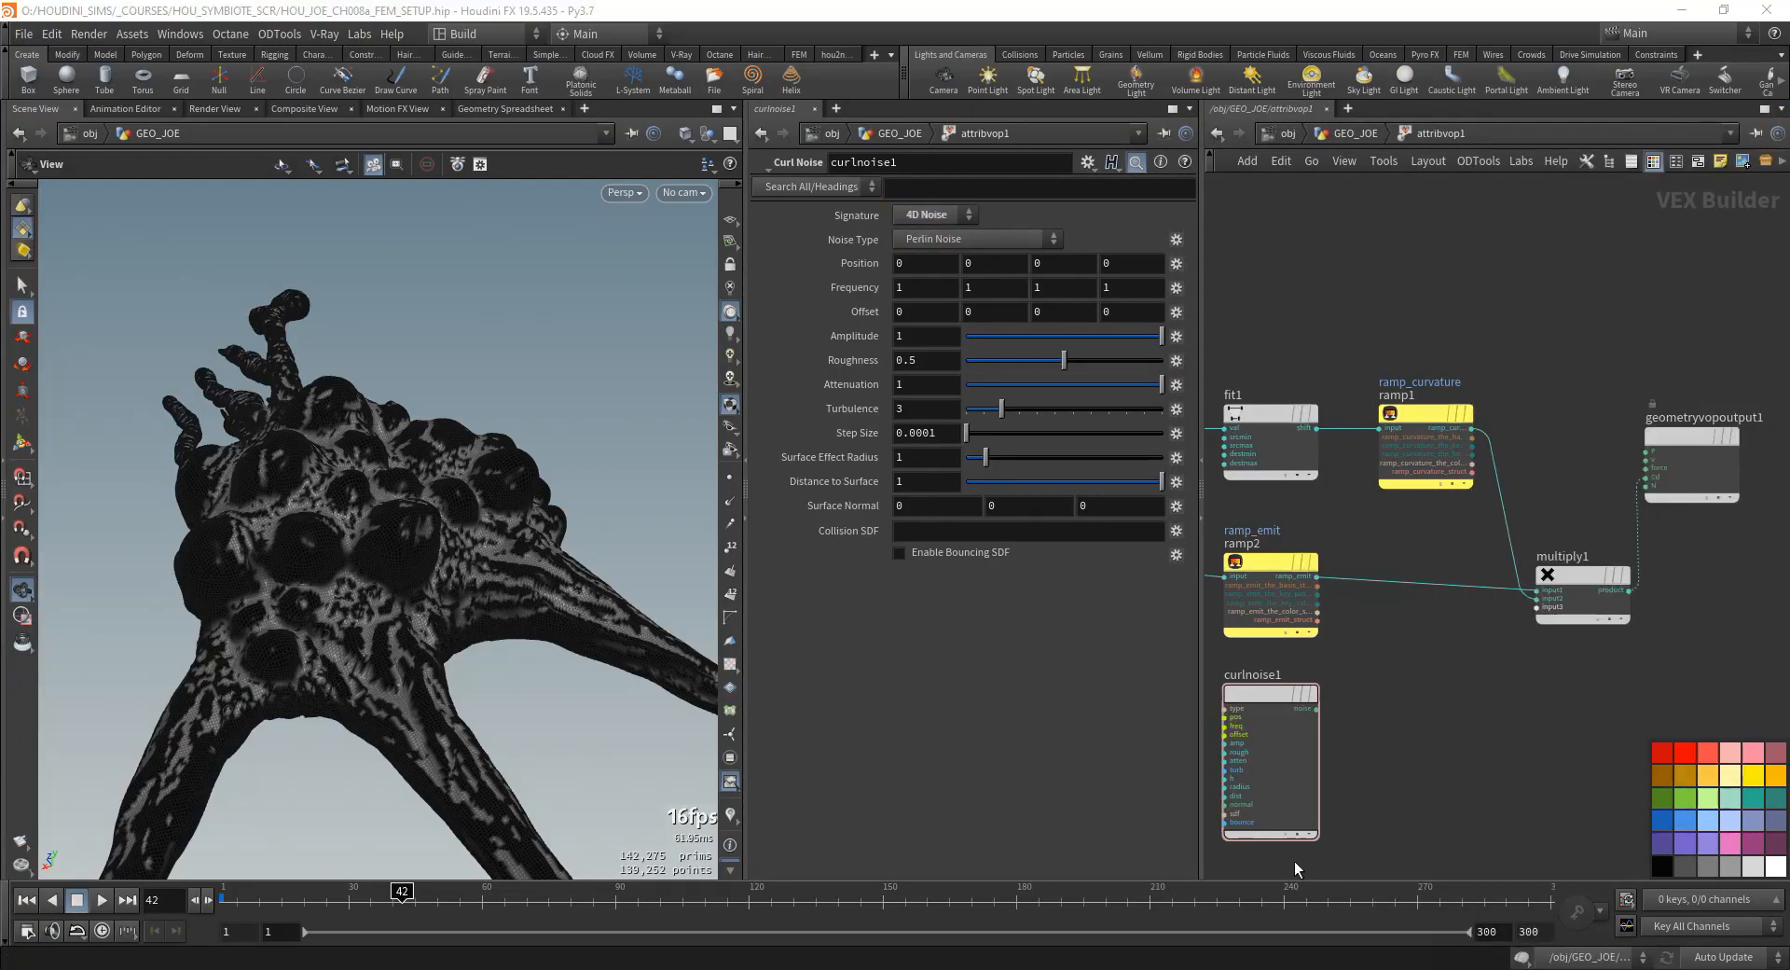
click(918, 262)
click(1078, 250)
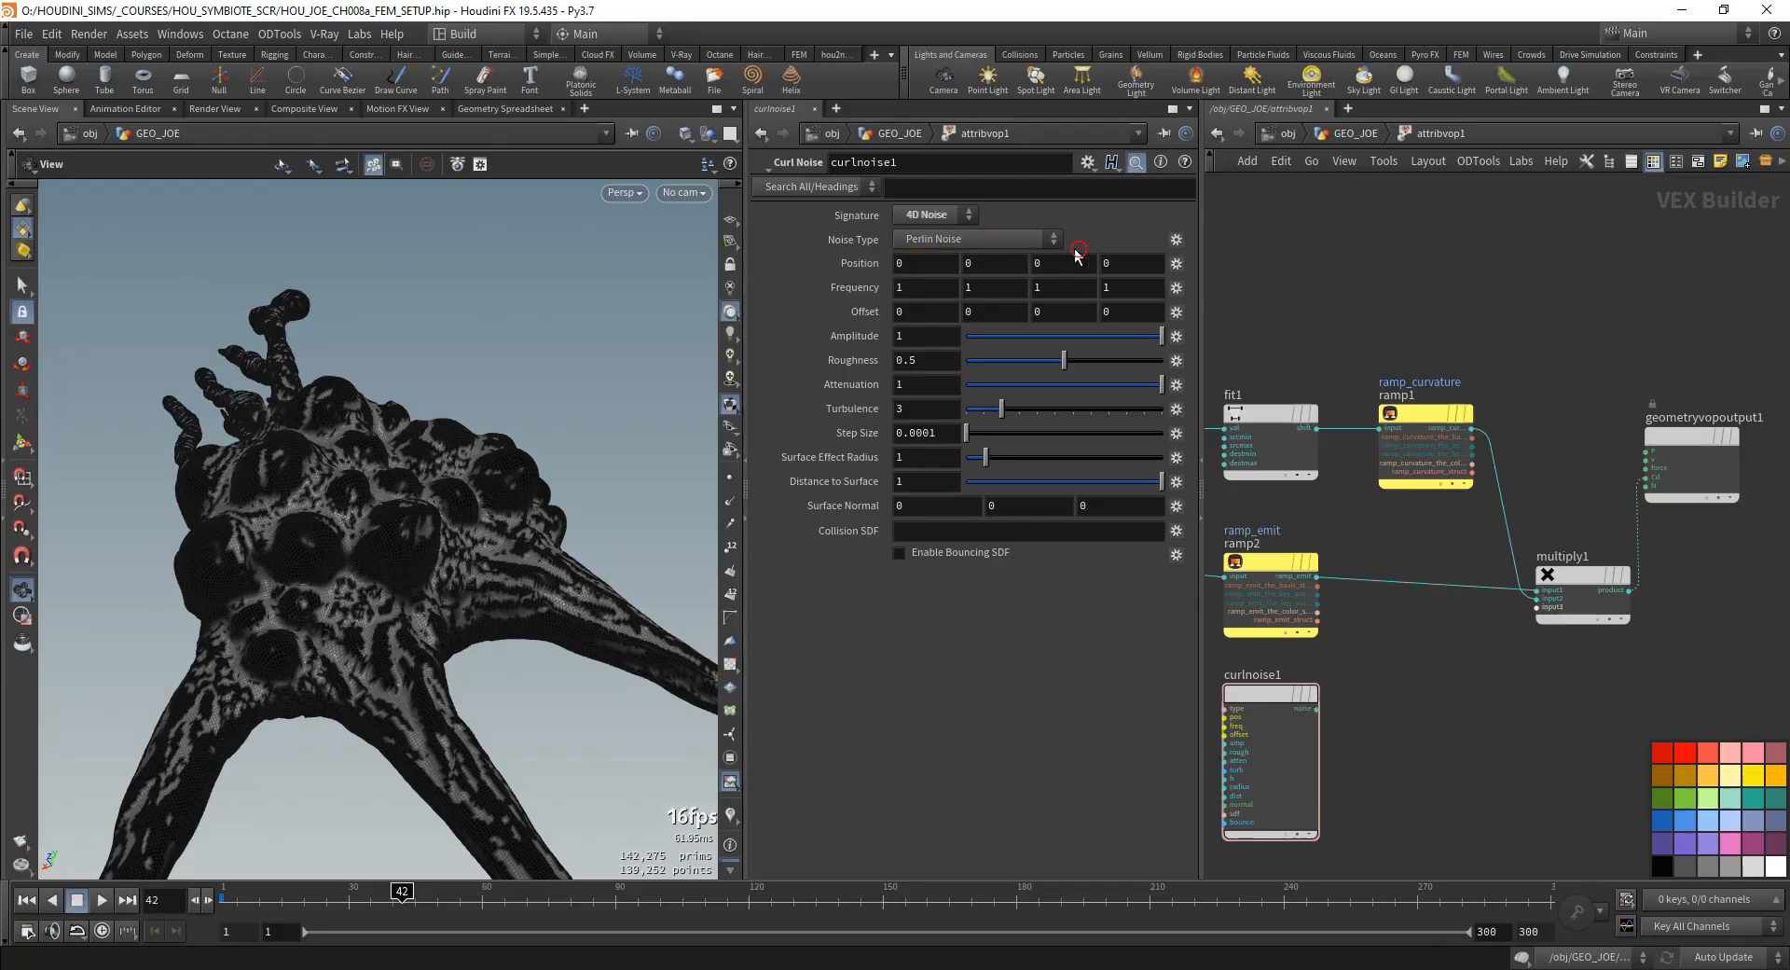
click(1114, 264)
middle_drag(1482, 736, 1531, 706)
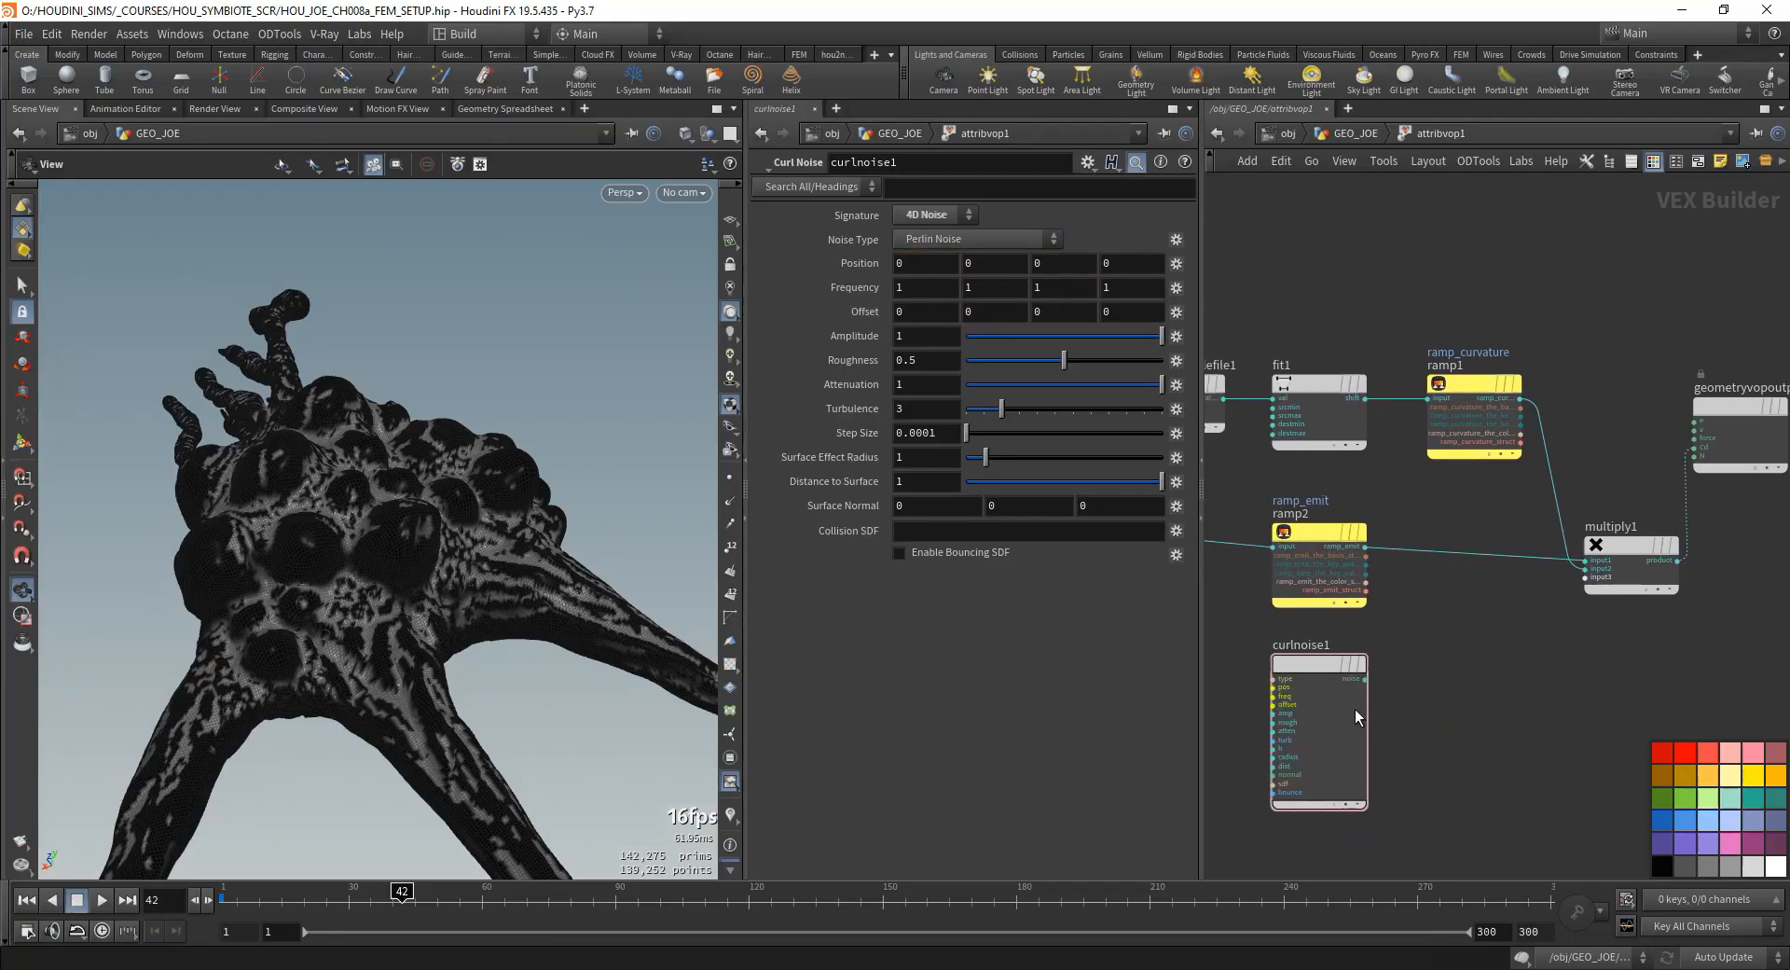
click(1130, 288)
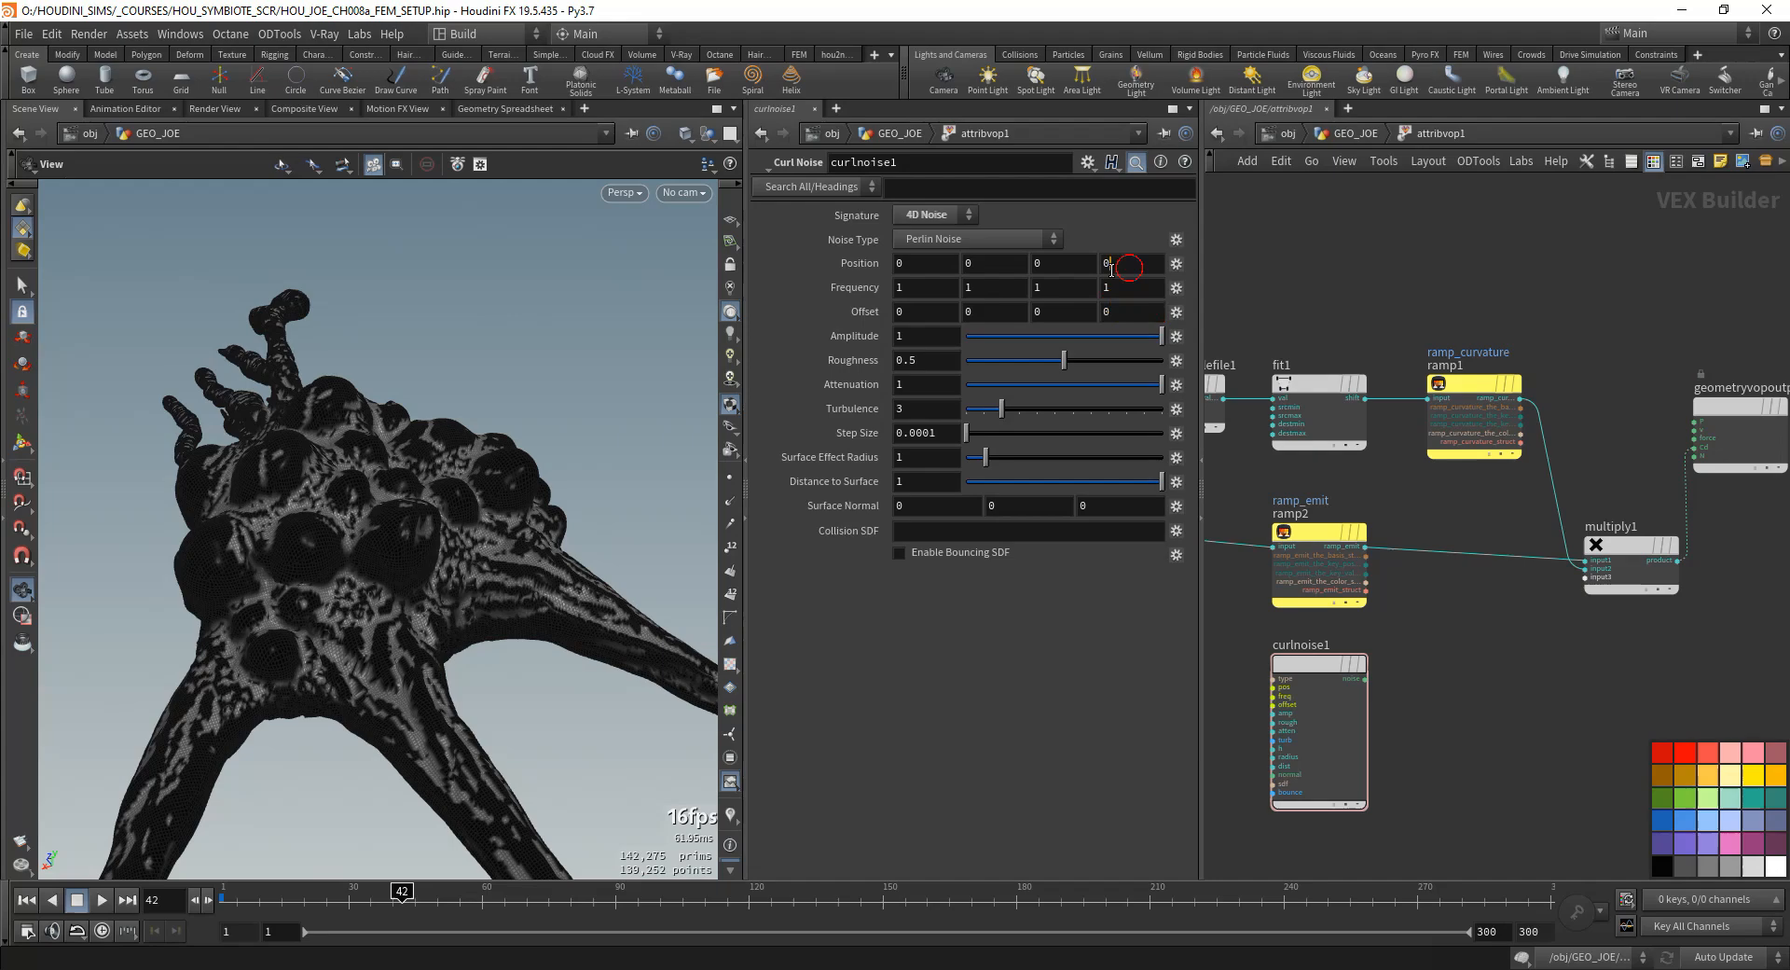
click(1130, 313)
click(1124, 290)
click(1128, 263)
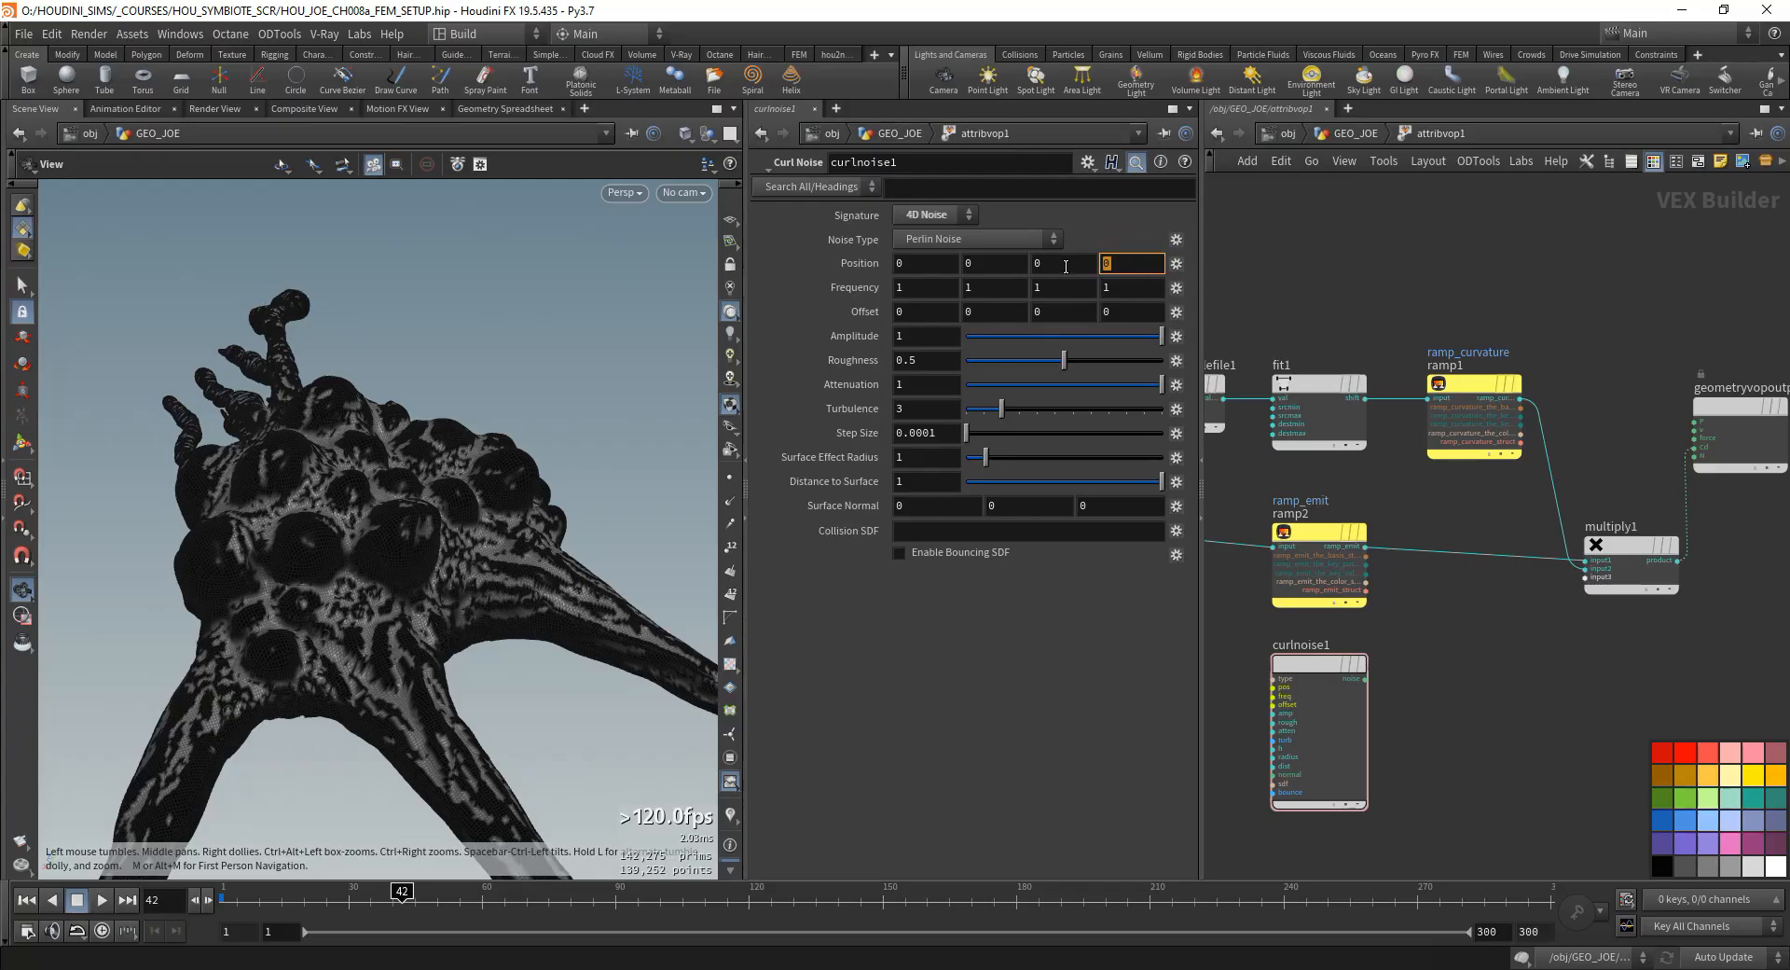
- Add a Vector to Vector4 node beside curlnoise1, below the emit bind node
middle_drag(1281, 610, 1536, 586)
key(Tab)
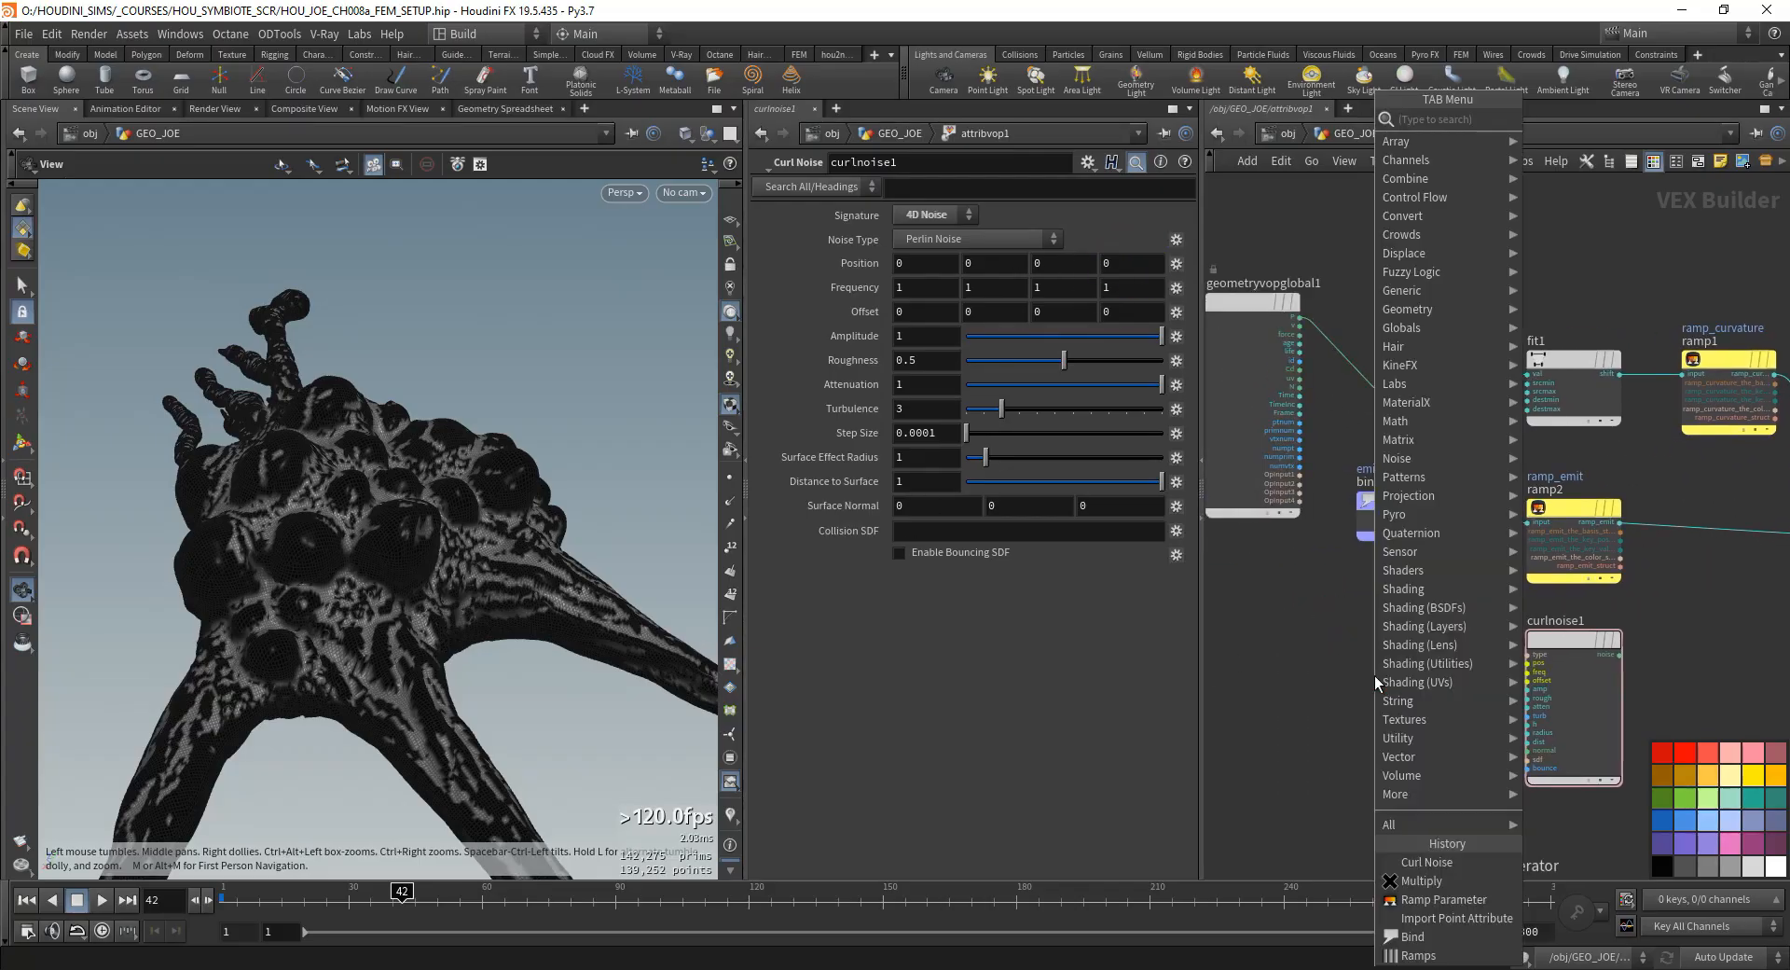
text(vector to)
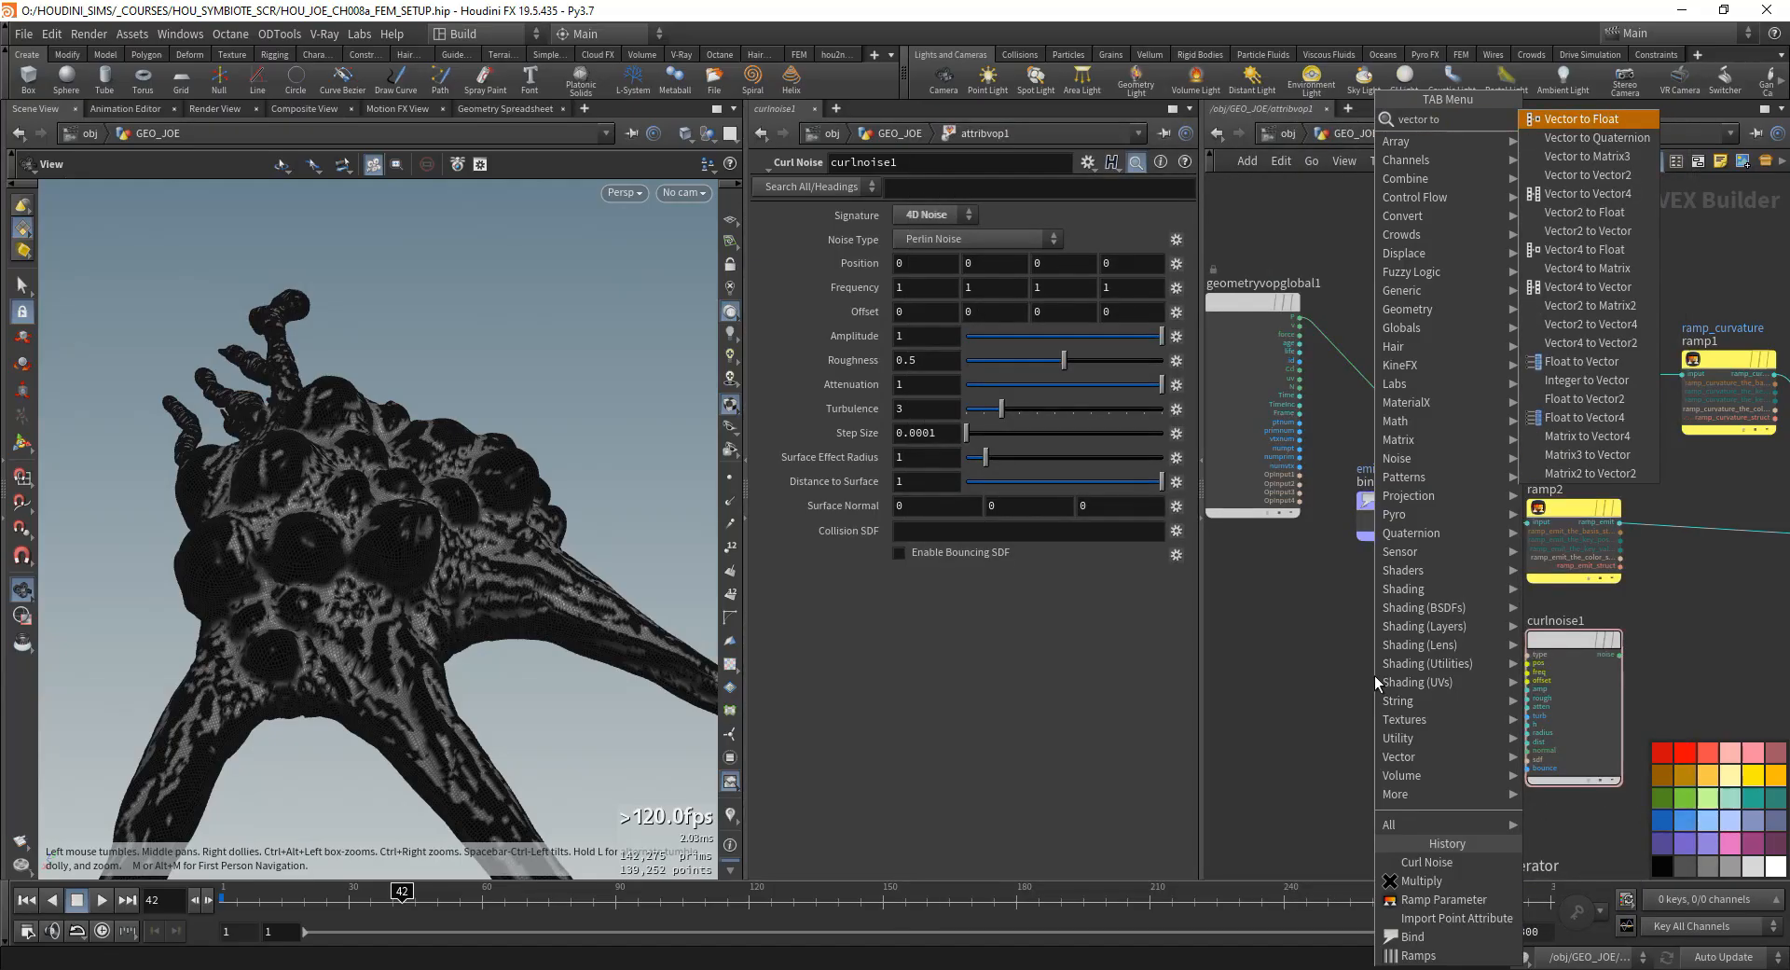
text( vector 4)
key(Return)
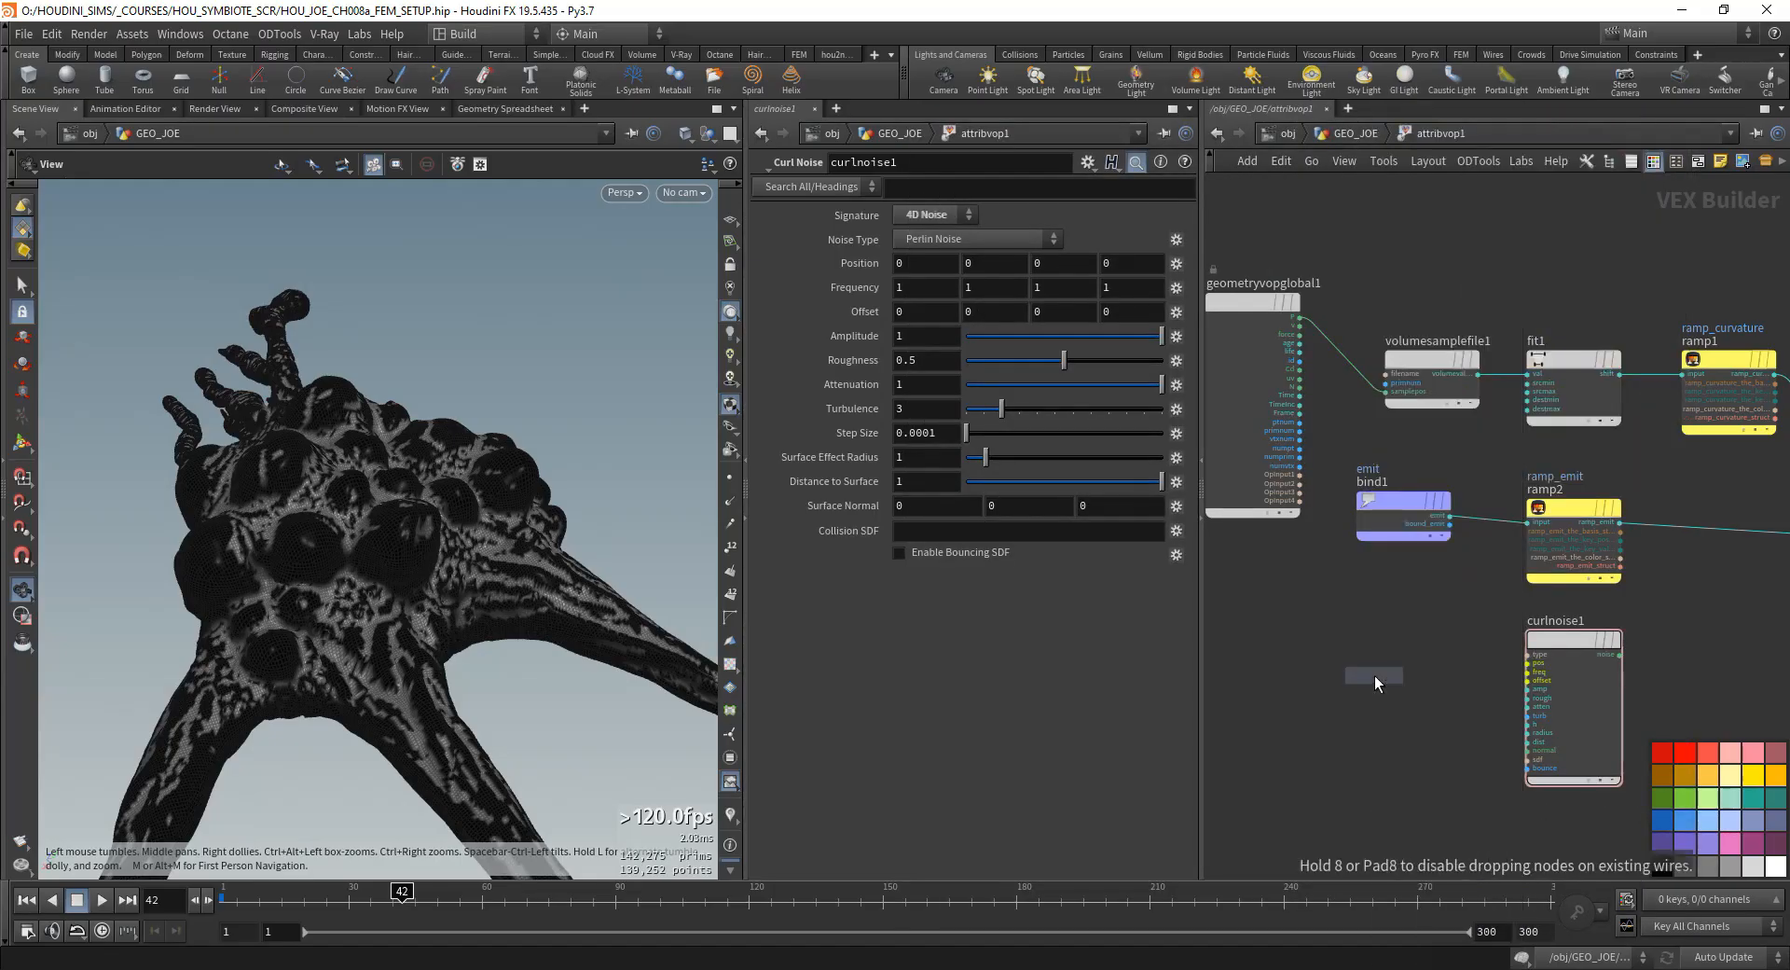
click(1368, 656)
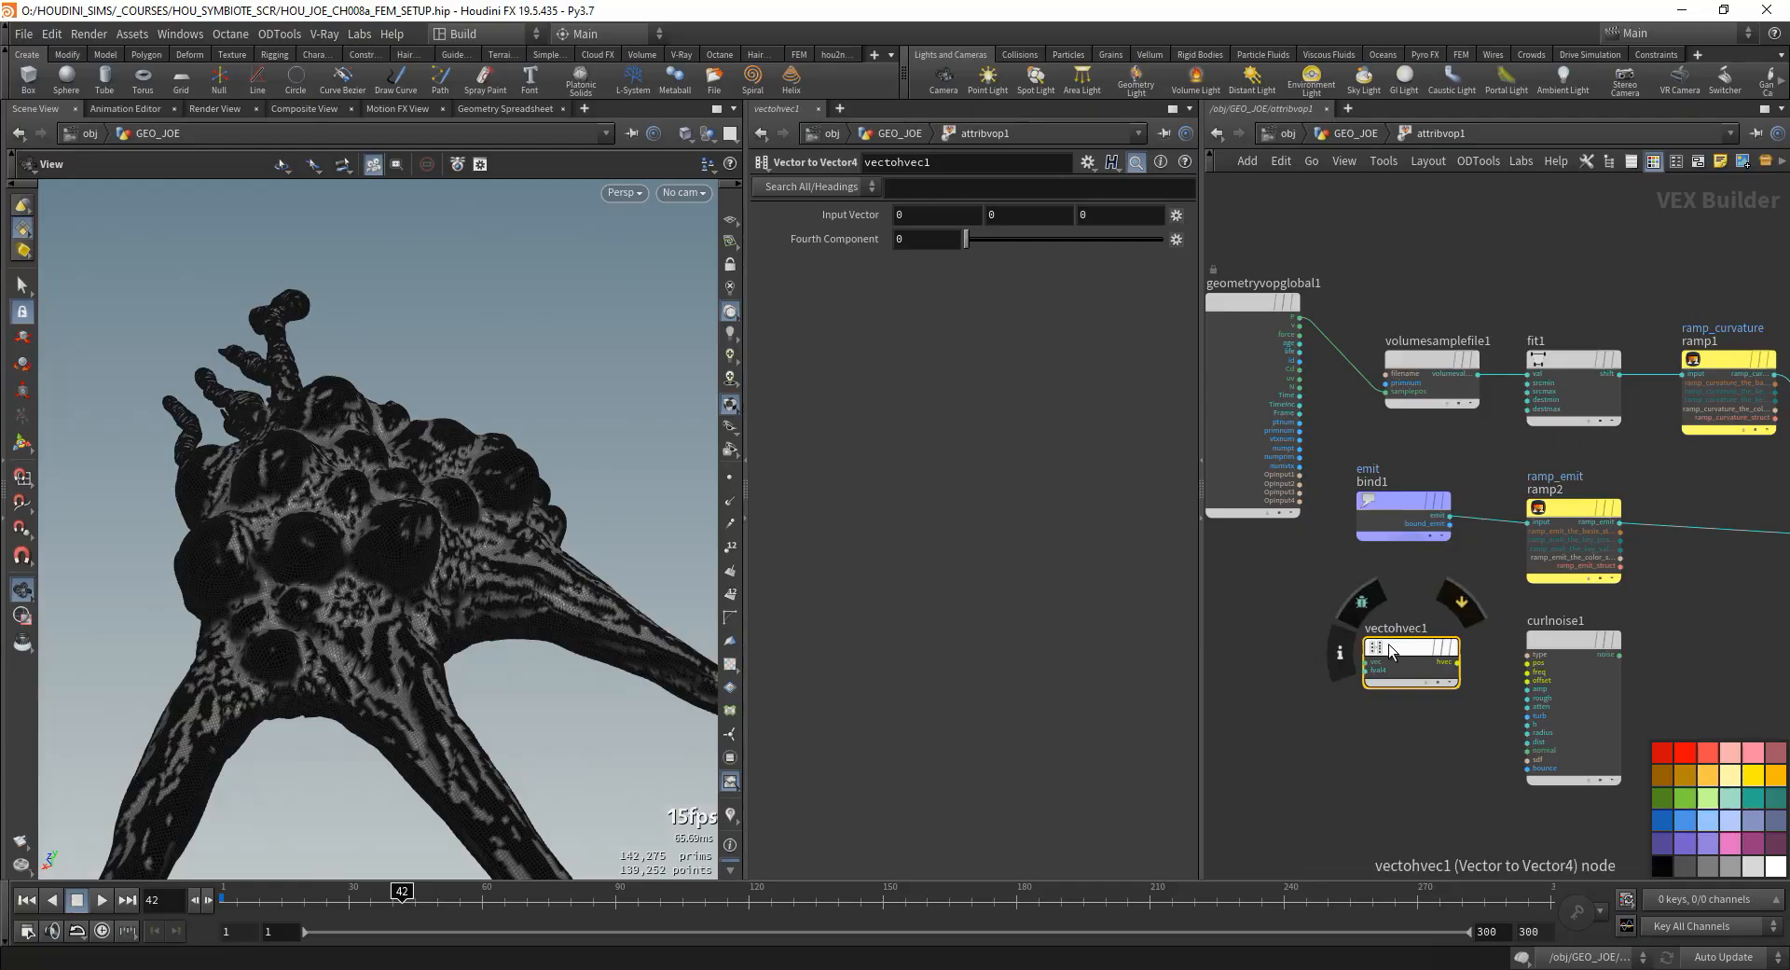
- Connect the hvec output of vectohvec1 to the pos input of curlnoise1 and select curlnoise1
drag(1460, 662, 1528, 663)
scroll(1492, 681, up, 5)
middle_drag(1484, 699, 1509, 693)
scroll(1598, 657, down, 2)
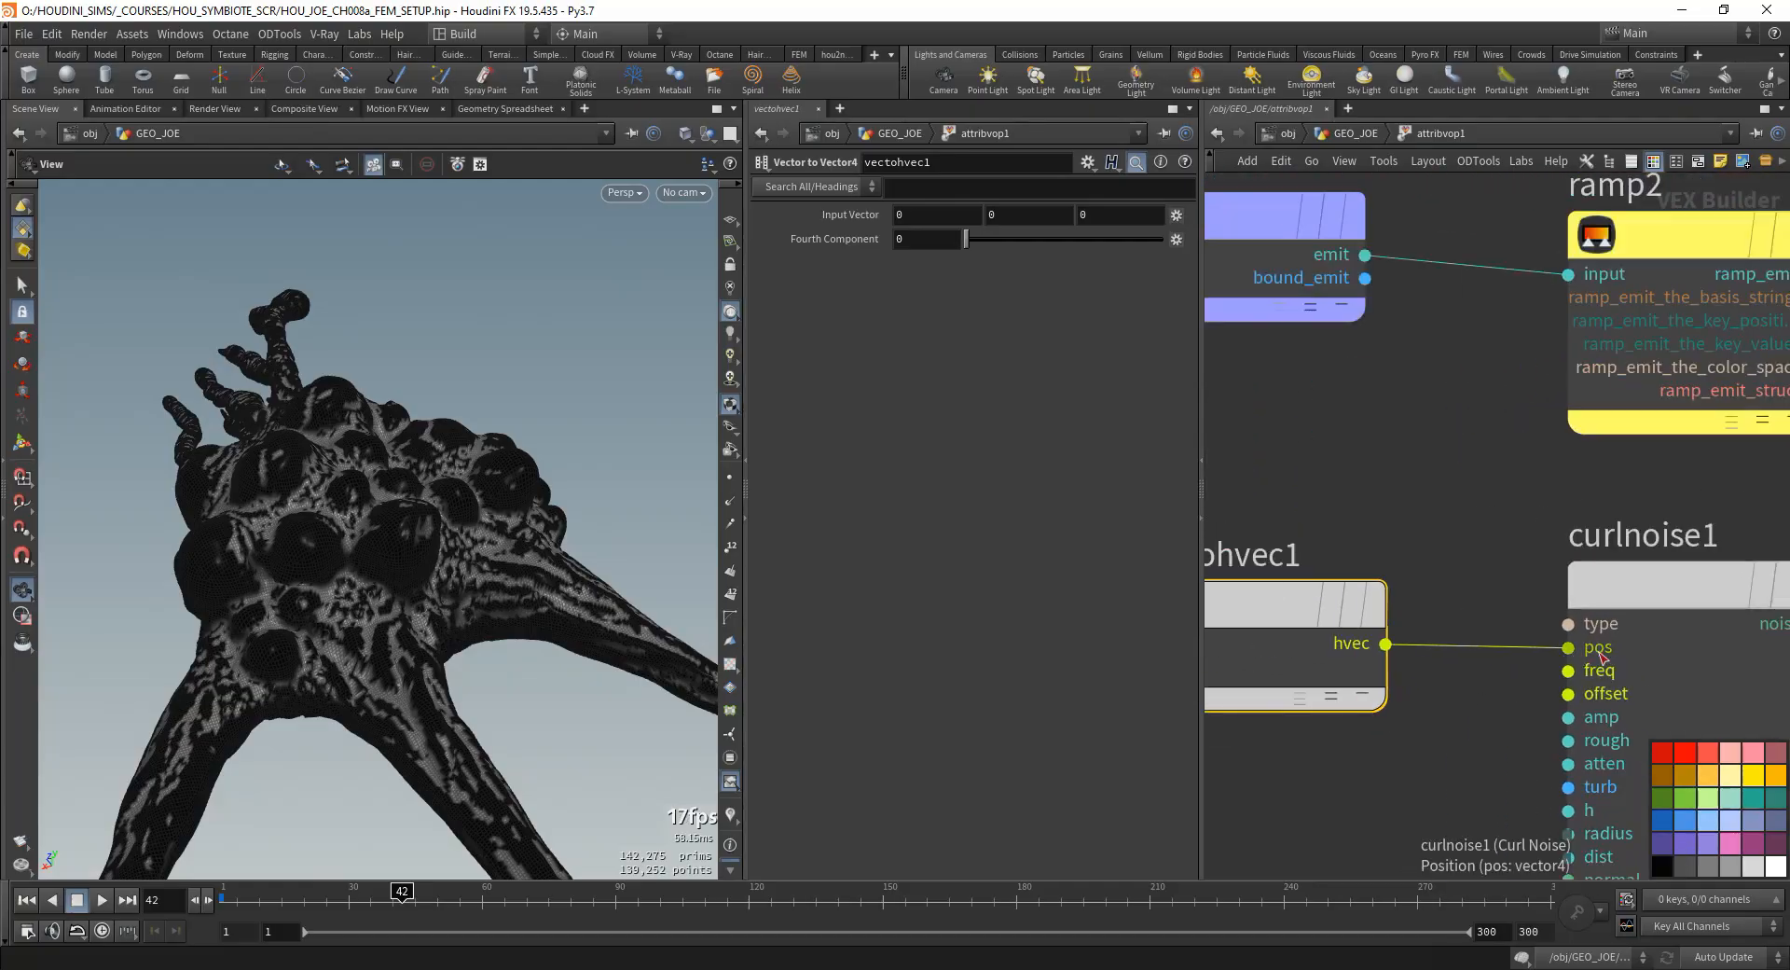
click(1606, 656)
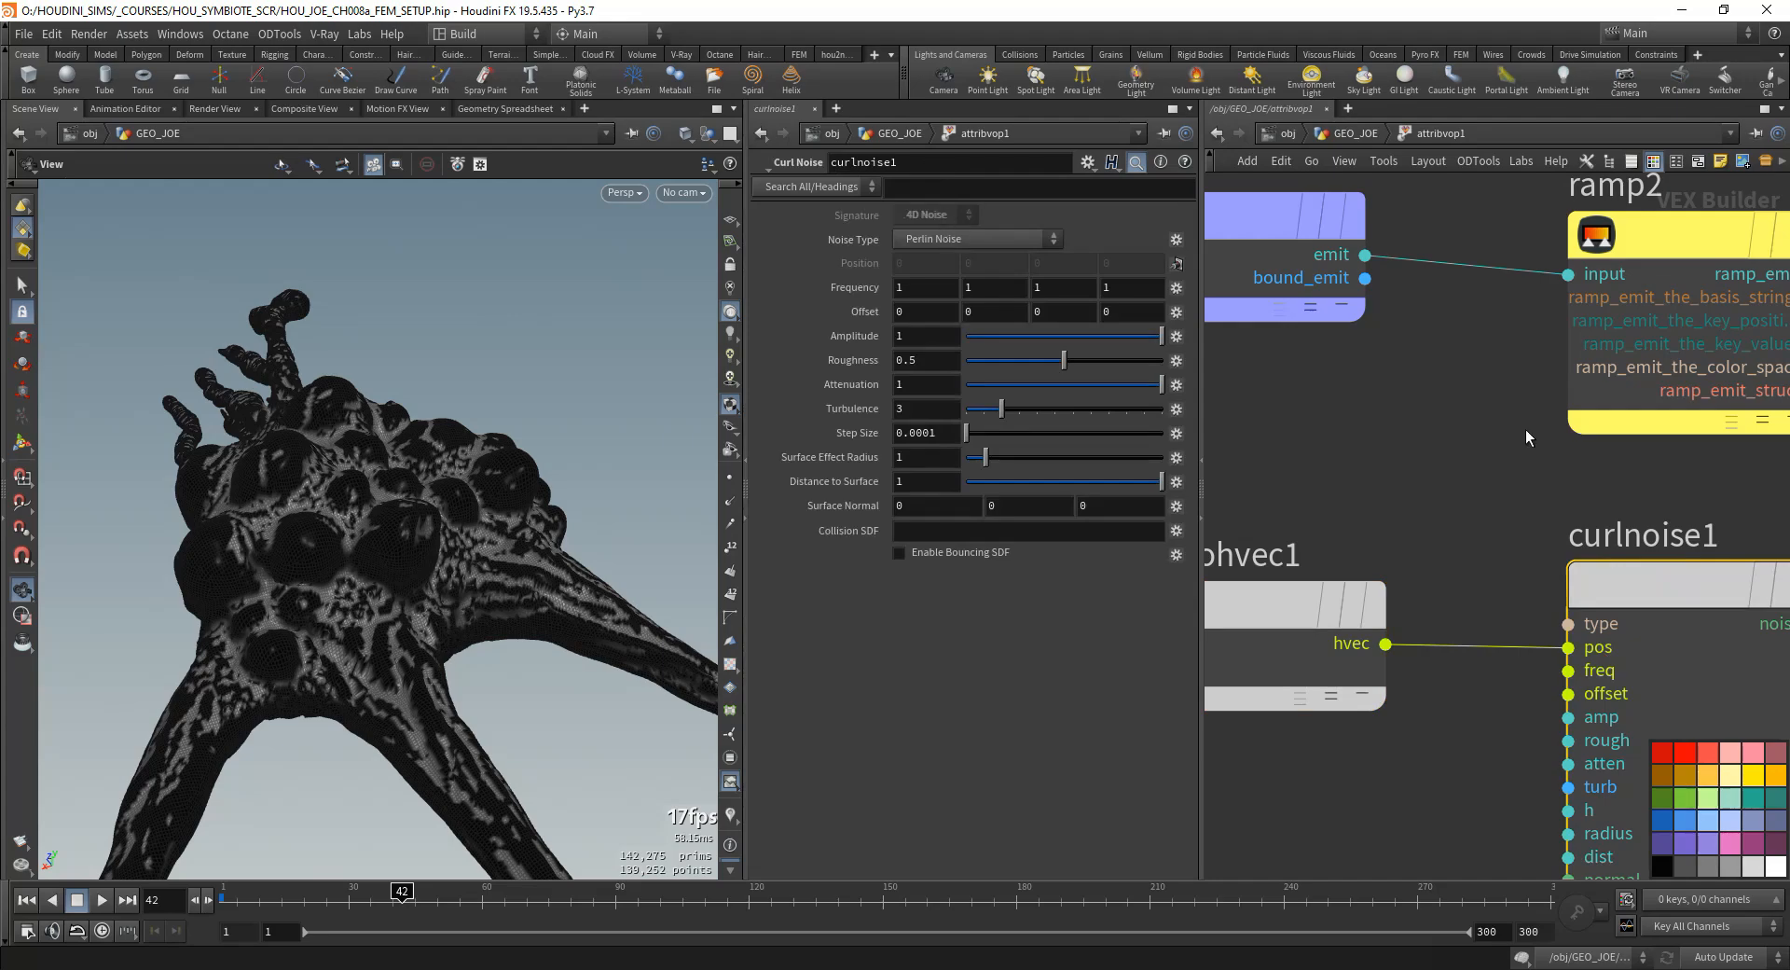
- Cut the wire into curlnoise1's pos input and reconnect vectohvec1 with the signature set back to 4D Noise
key(y)
drag(1470, 578, 1475, 690)
click(947, 235)
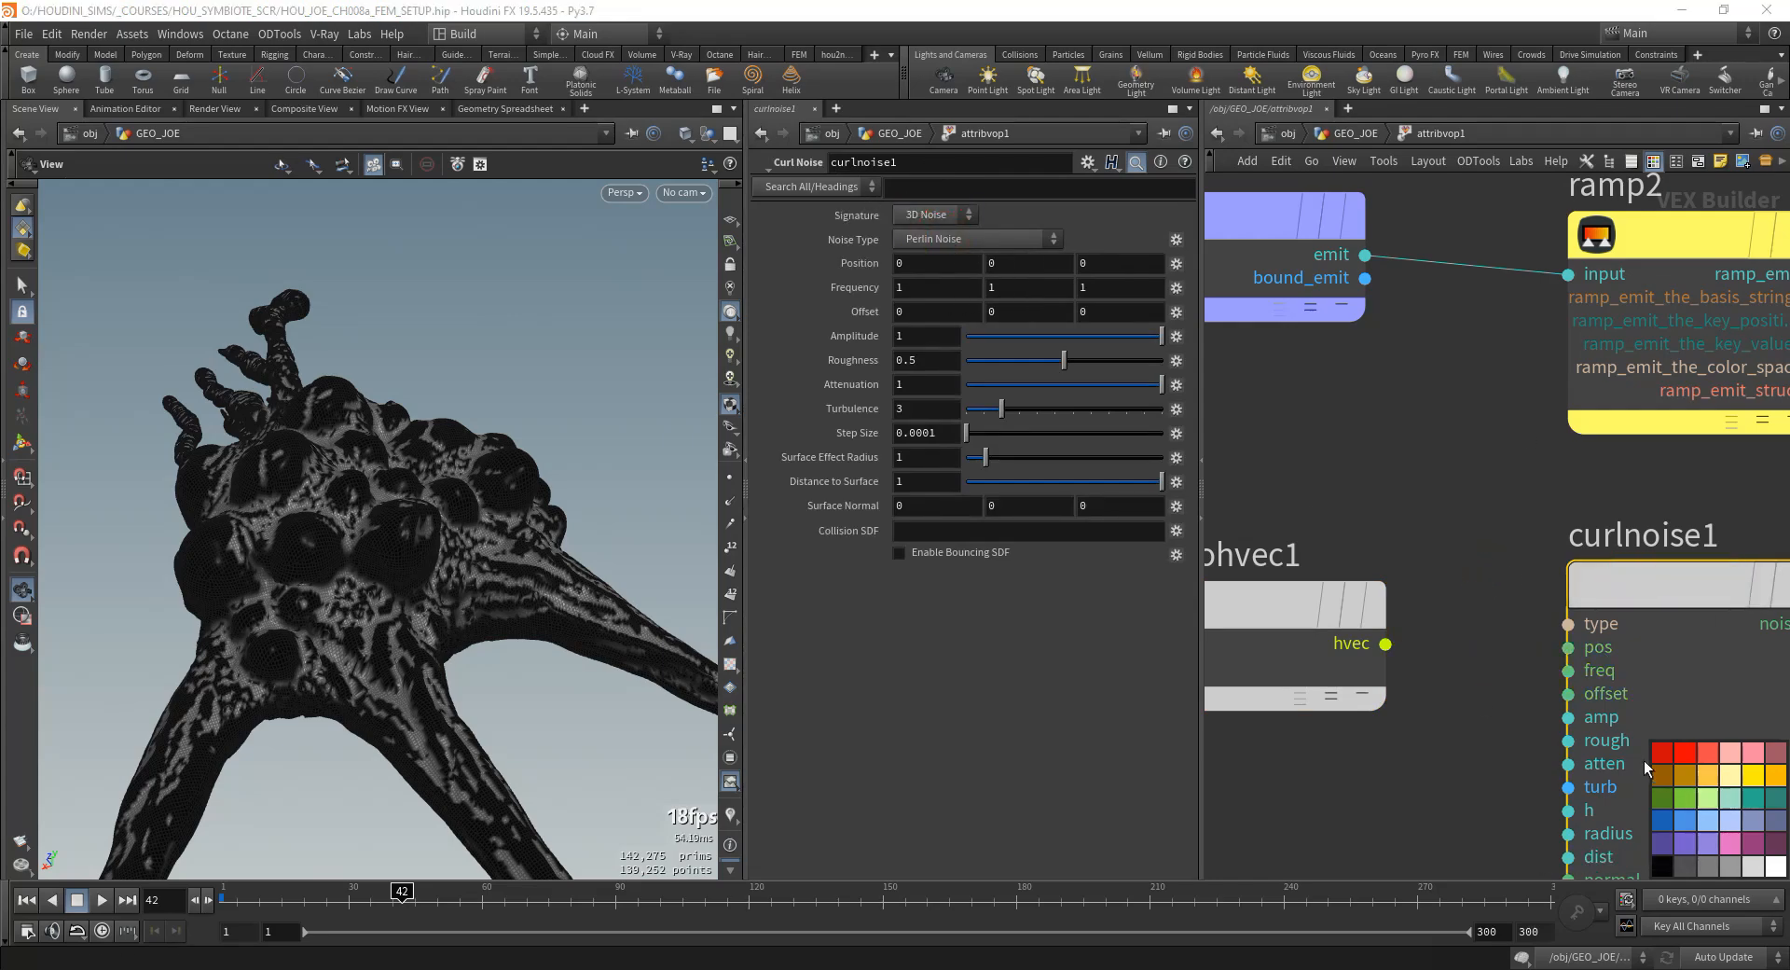
click(921, 213)
click(935, 253)
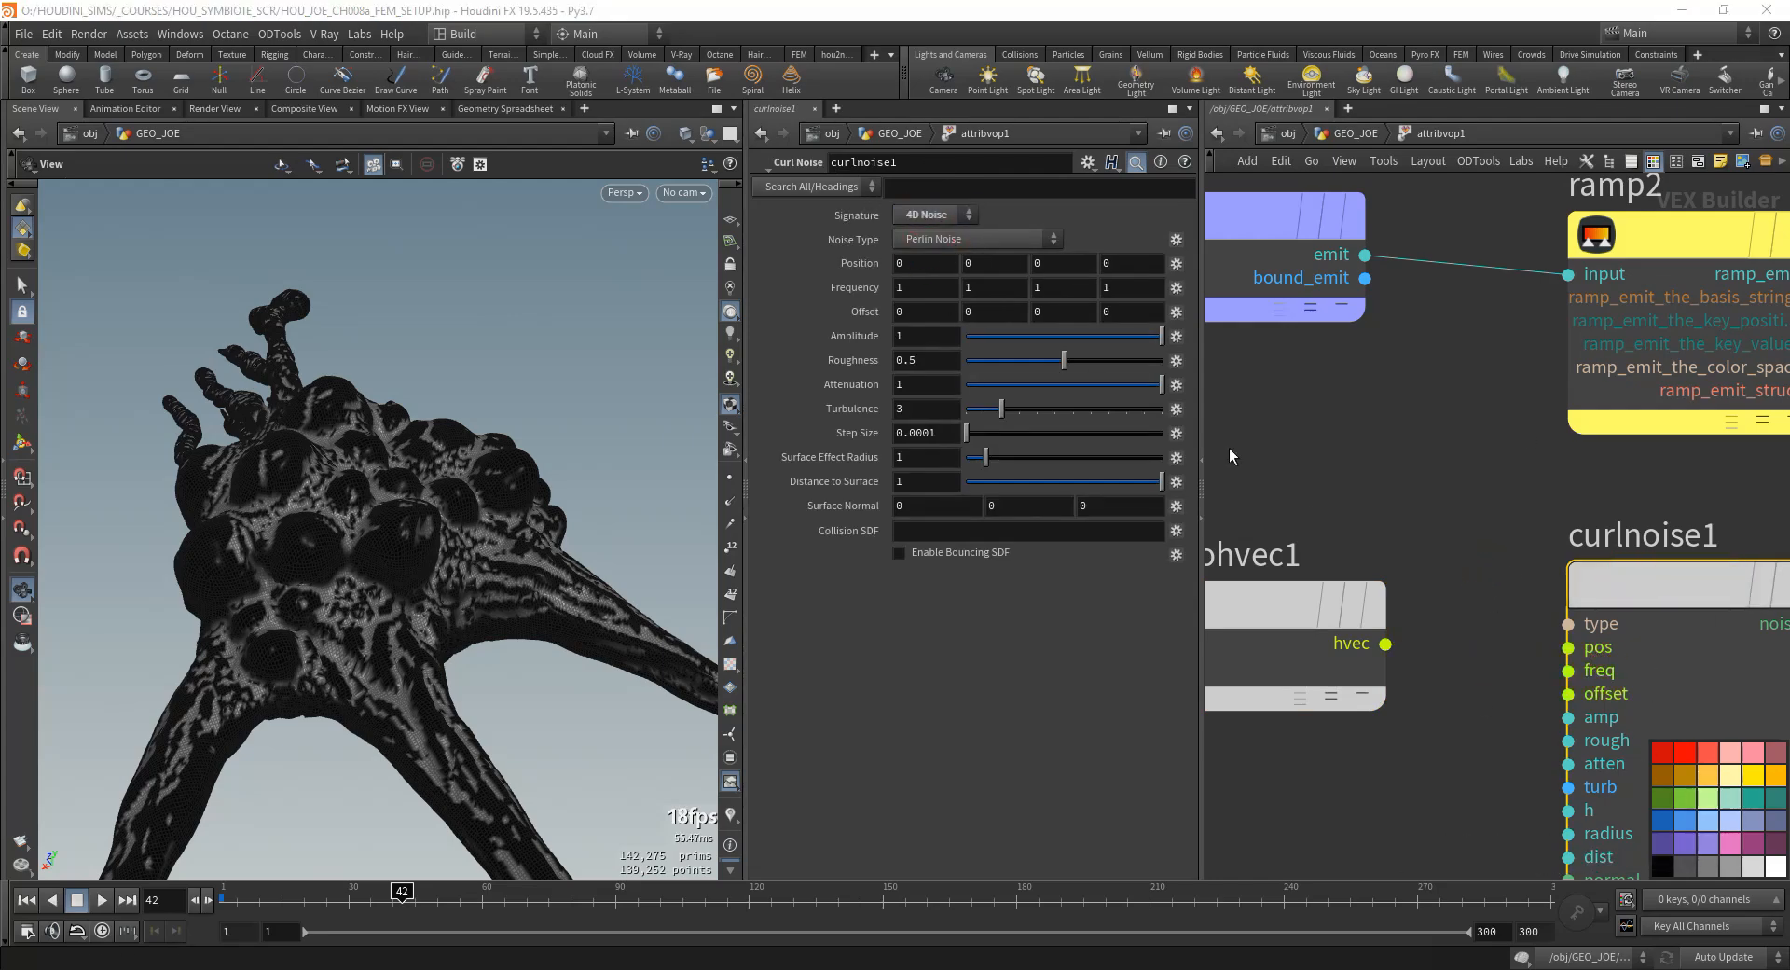
click(1411, 651)
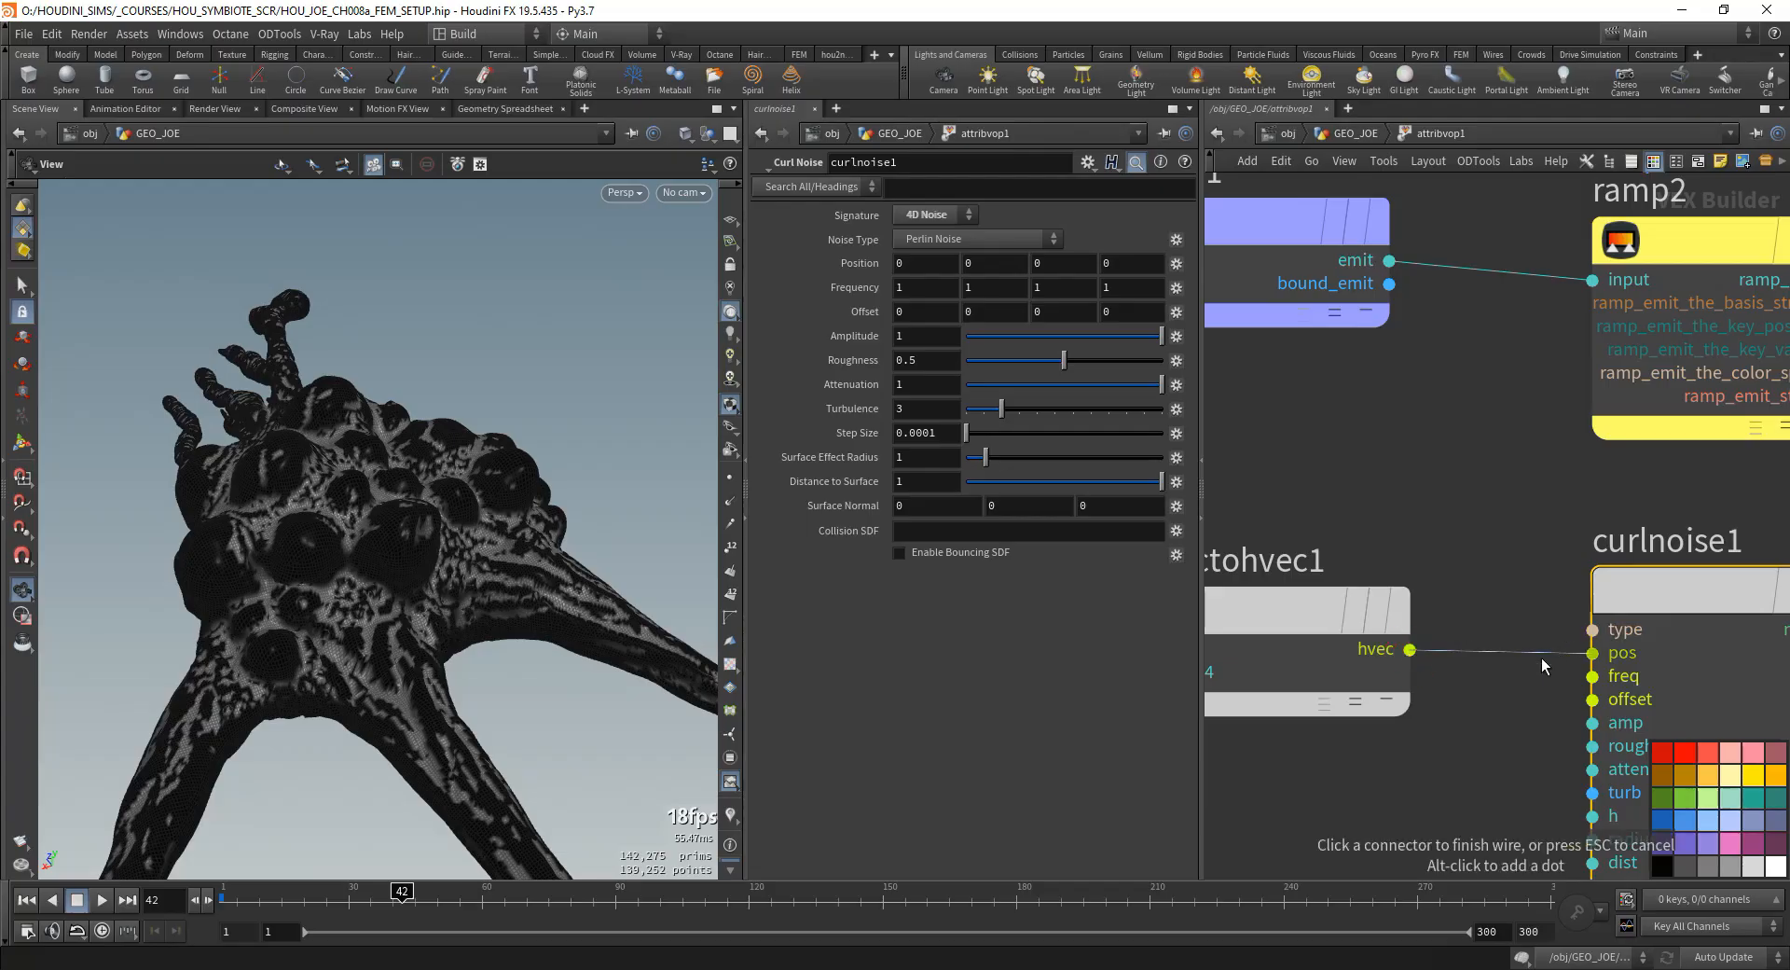
click(1576, 650)
- Wire the P output of geometryvopglobal1 into the vec input of vectohvec1
scroll(1566, 643, down, 2)
middle_drag(1445, 531, 1552, 625)
click(1459, 692)
middle_drag(1430, 487, 1454, 658)
middle_drag(1437, 362, 1424, 375)
click(1354, 238)
- Wire the Time output of geometryvopglobal1 into the fval4 input of vectohvec1
middle_drag(1431, 689, 1445, 630)
click(1417, 621)
middle_drag(1403, 551, 1375, 666)
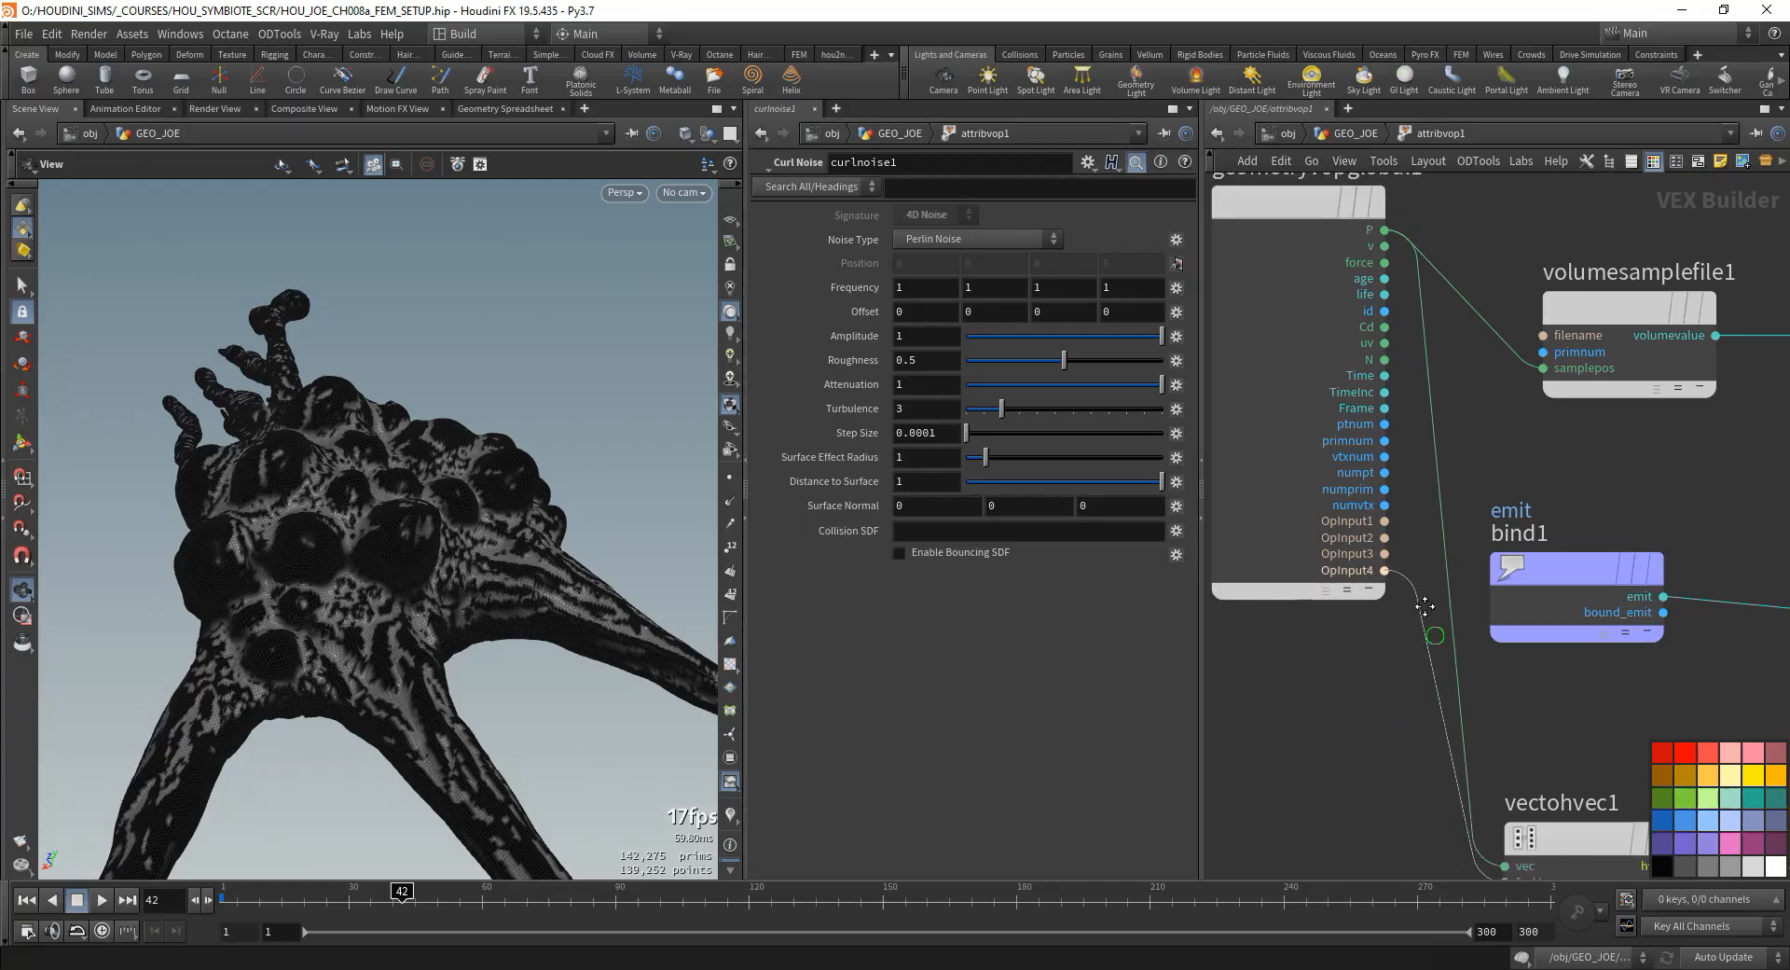
scroll(1434, 627, down, 1)
middle_drag(1403, 736, 1356, 754)
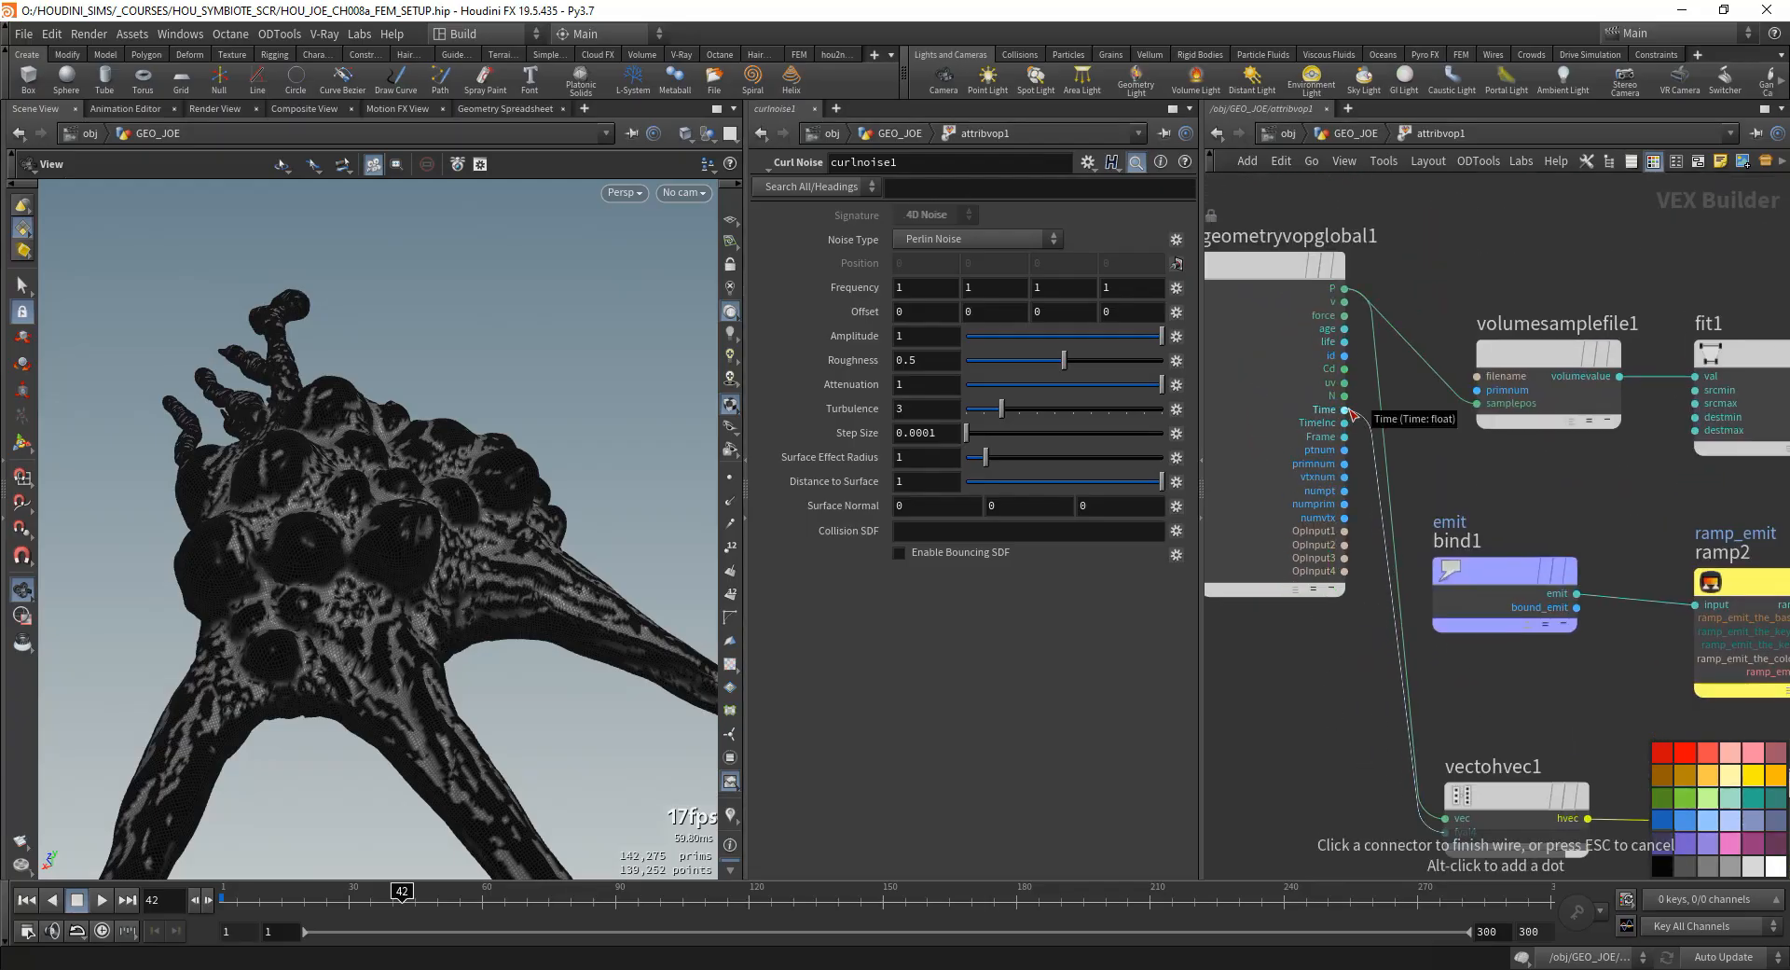
click(1346, 409)
- Check the four frequency components of curlnoise1 fed by vectohvec1
scroll(1560, 798, down, 1)
middle_drag(1560, 799, 1360, 632)
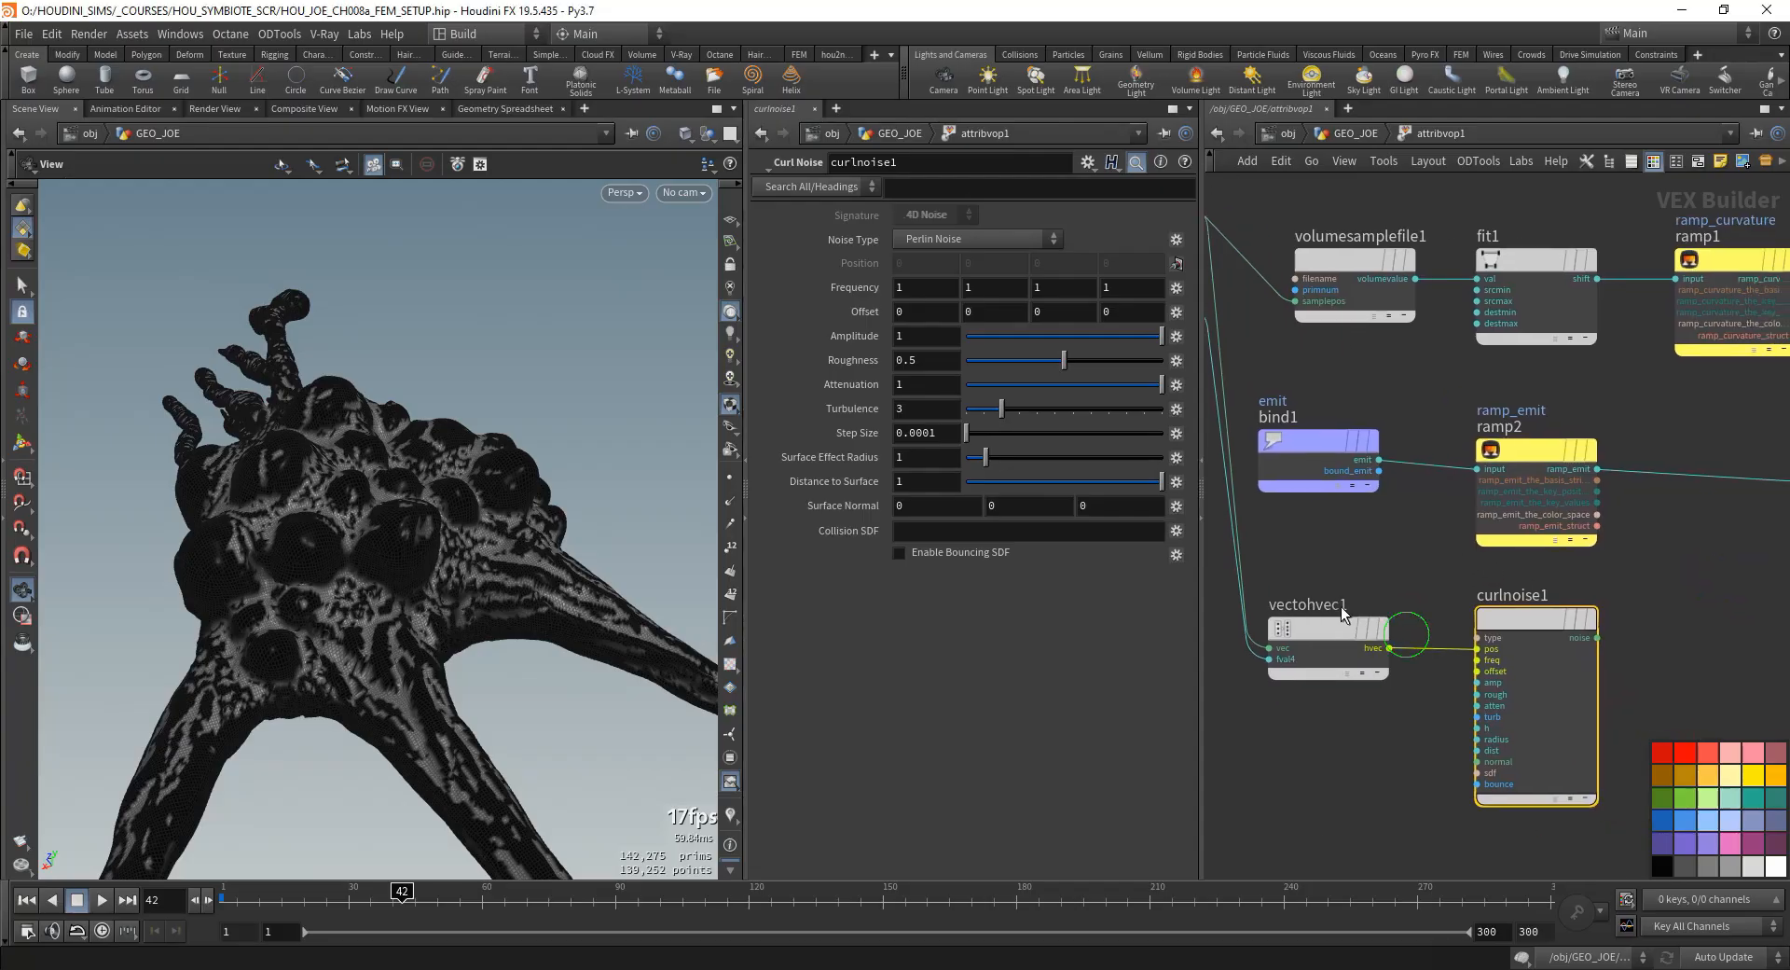
click(1328, 631)
click(1497, 616)
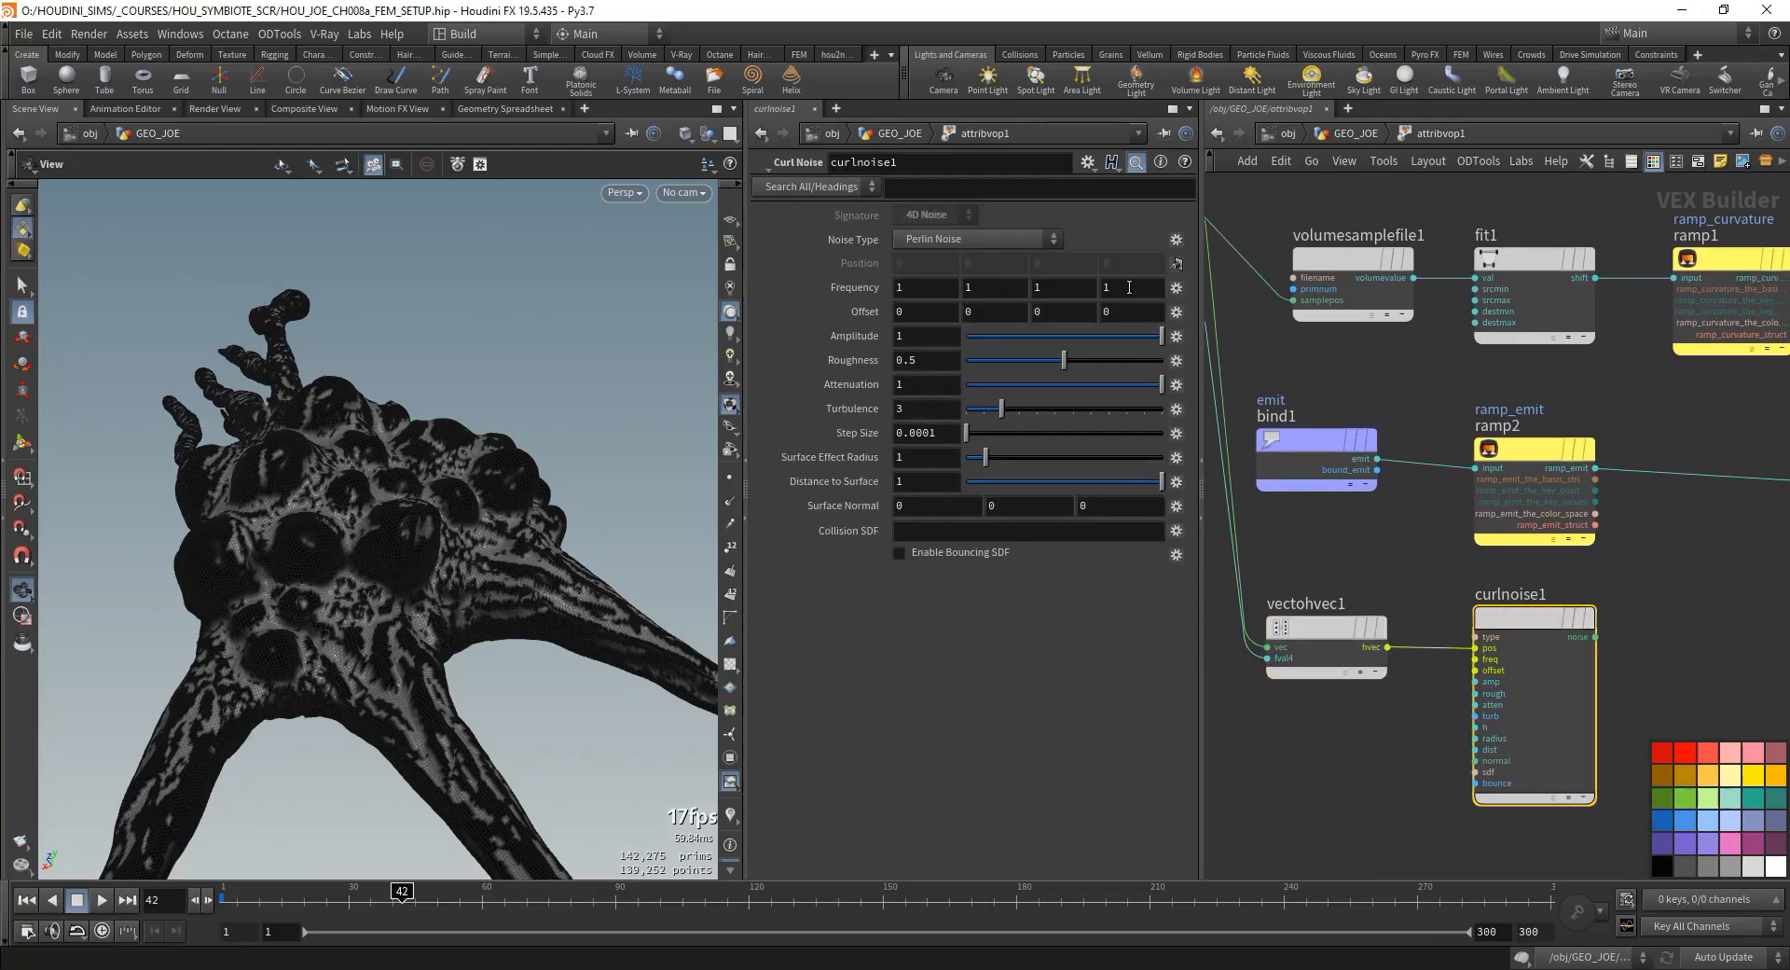
drag(1139, 287, 986, 306)
- Add a Vector to Float node after curlnoise1 and feed it curlnoise1's noise output
scroll(1708, 612, down, 2)
middle_drag(1708, 612, 1441, 590)
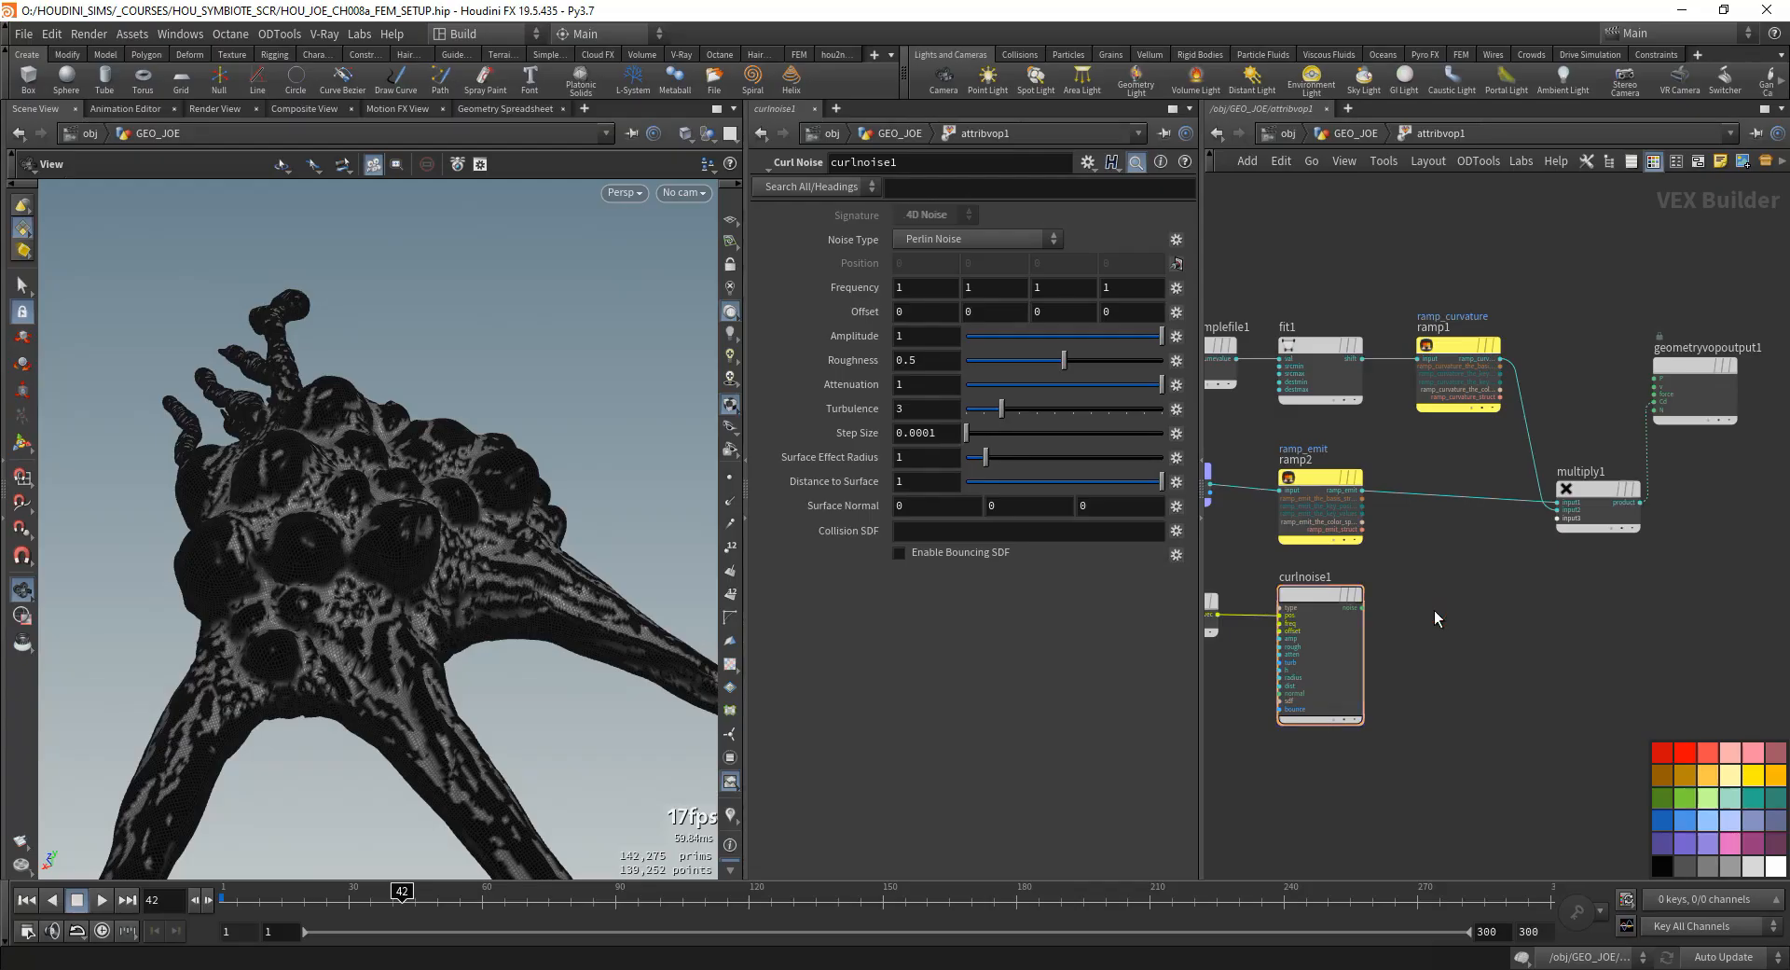
key(Tab)
key(Escape)
click(1488, 347)
key(Tab)
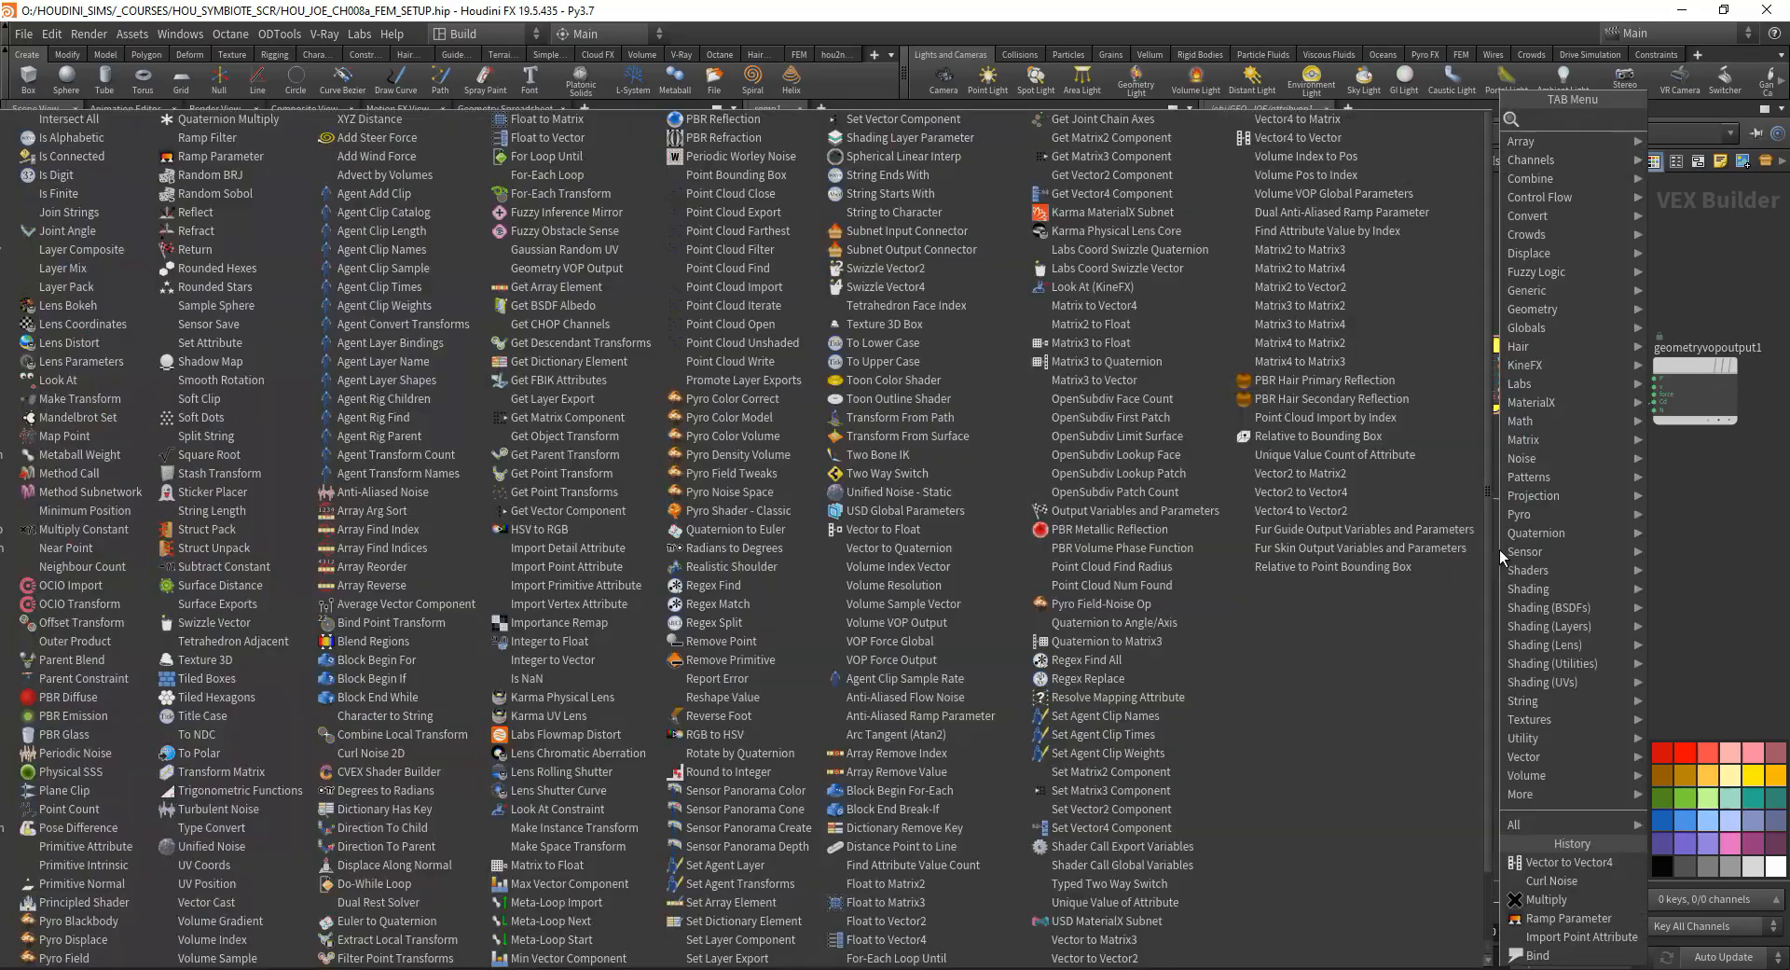
text(vec to f)
key(Return)
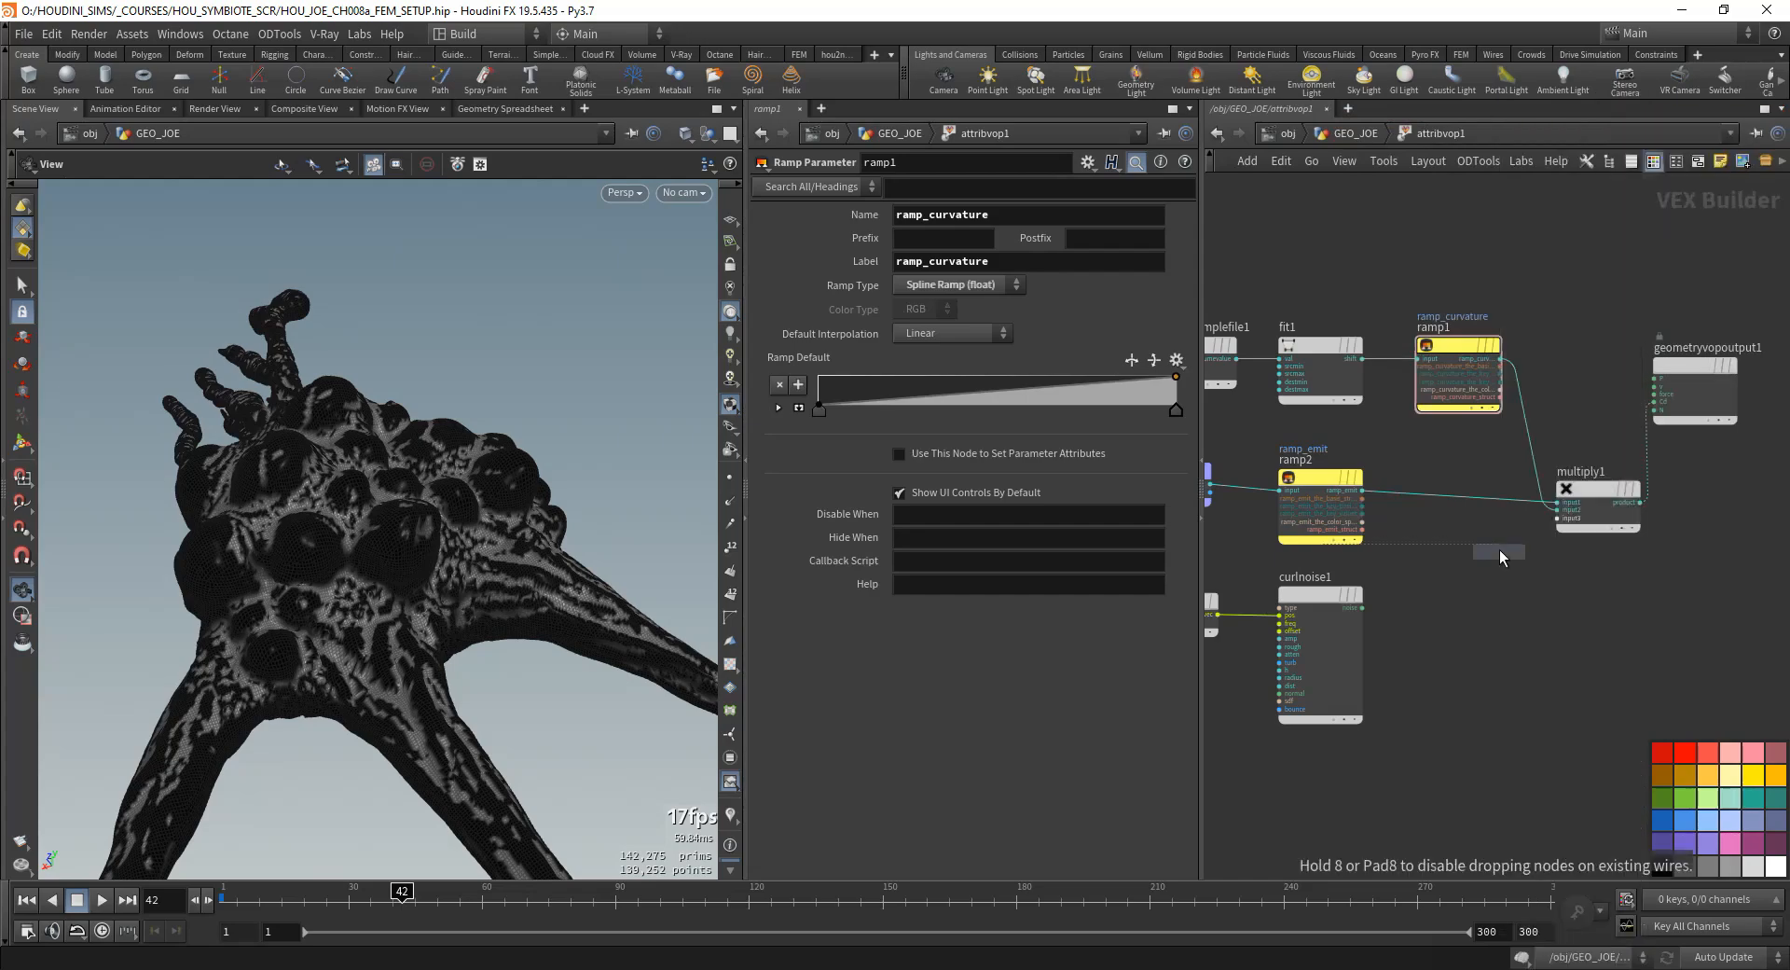
click(1529, 589)
click(1317, 600)
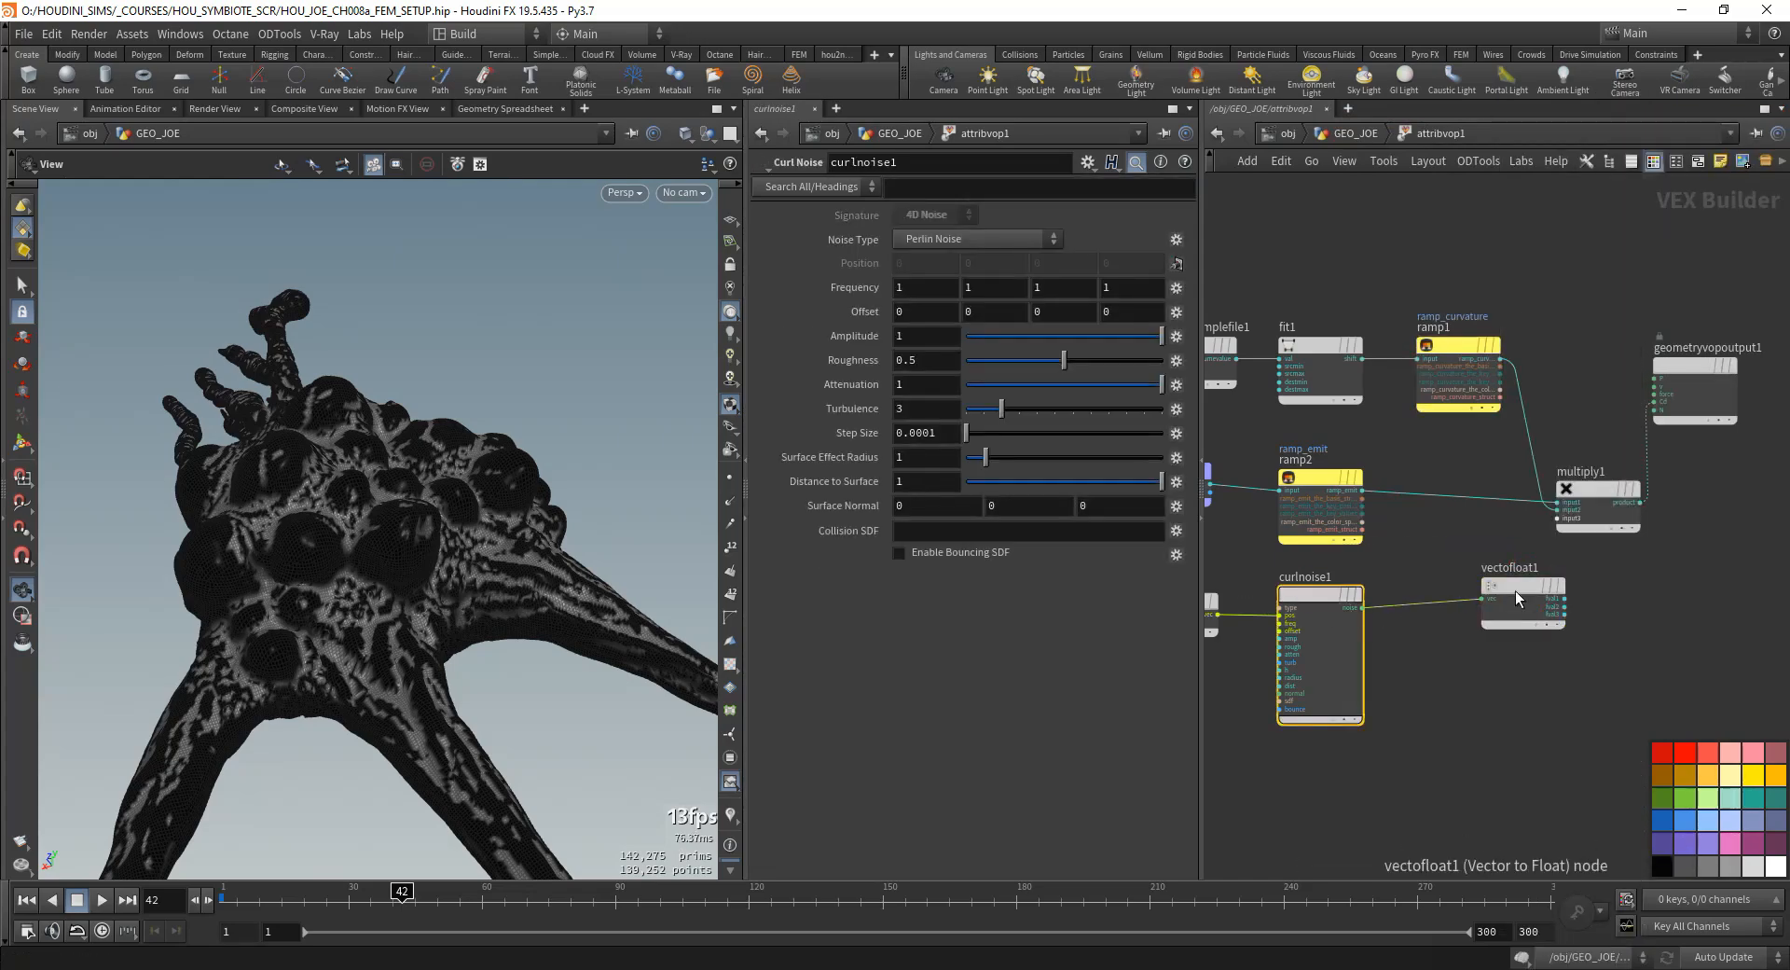
- Connect the fval1 output of vectofloat1 to input3 of multiply1
scroll(1590, 640, up, 3)
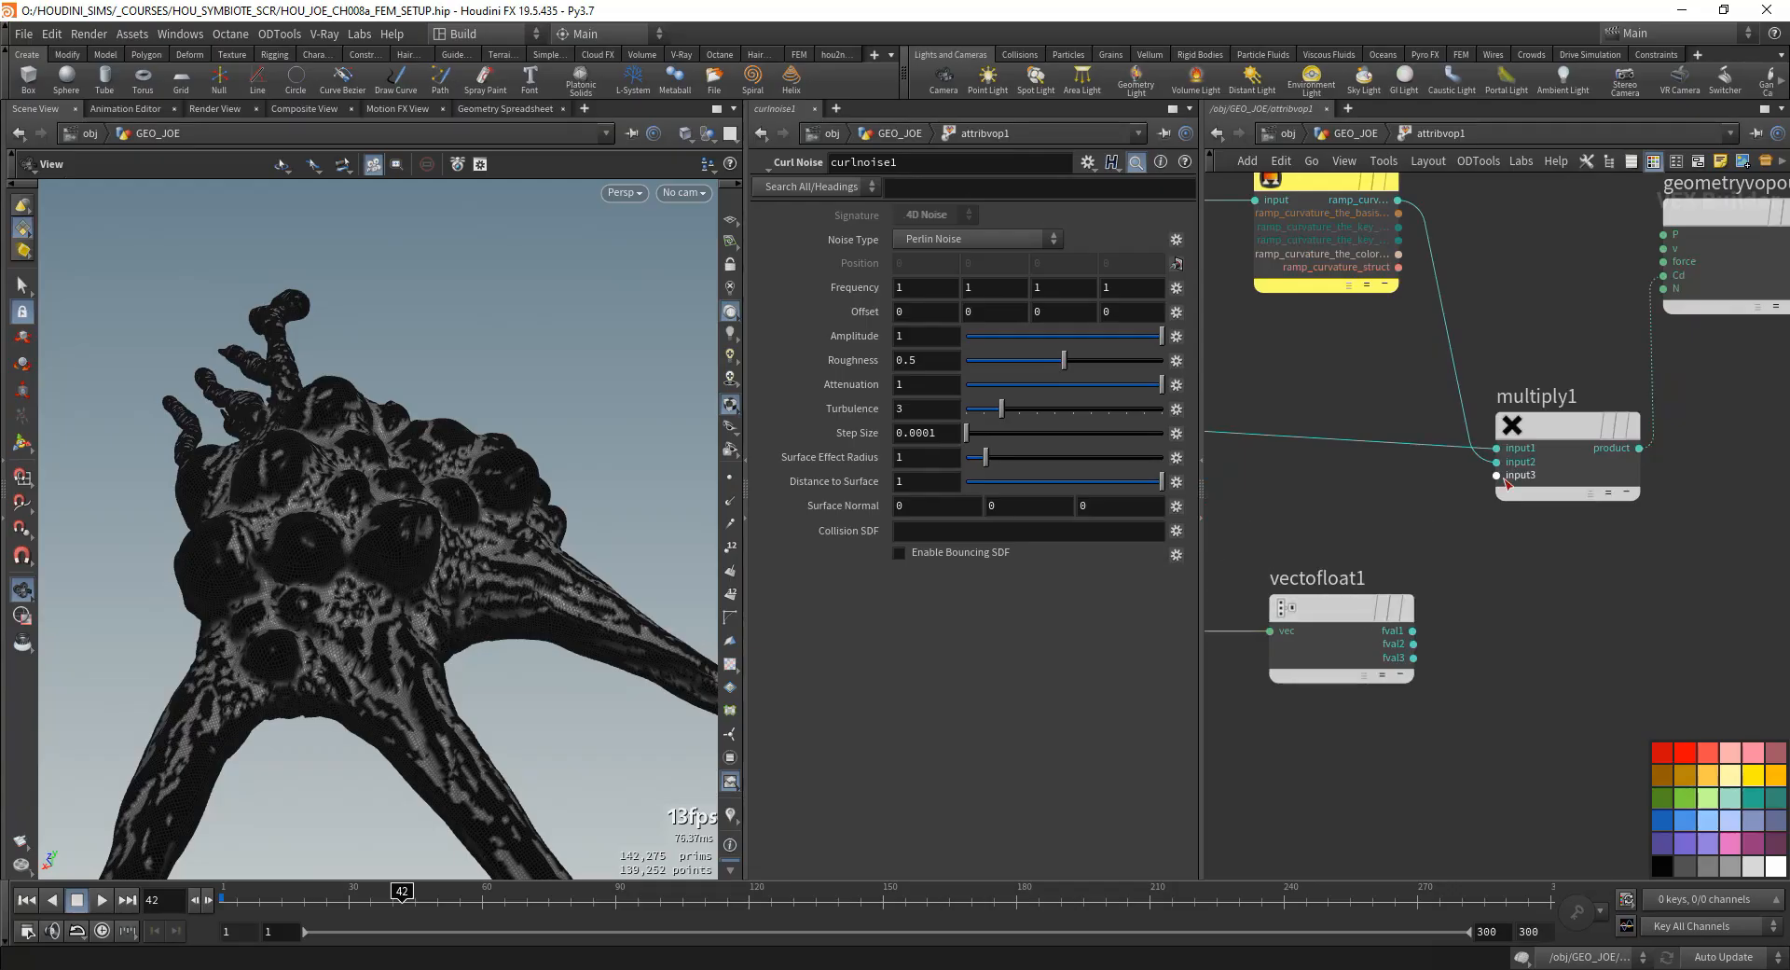
click(1412, 631)
click(1496, 475)
scroll(1519, 591, down, 2)
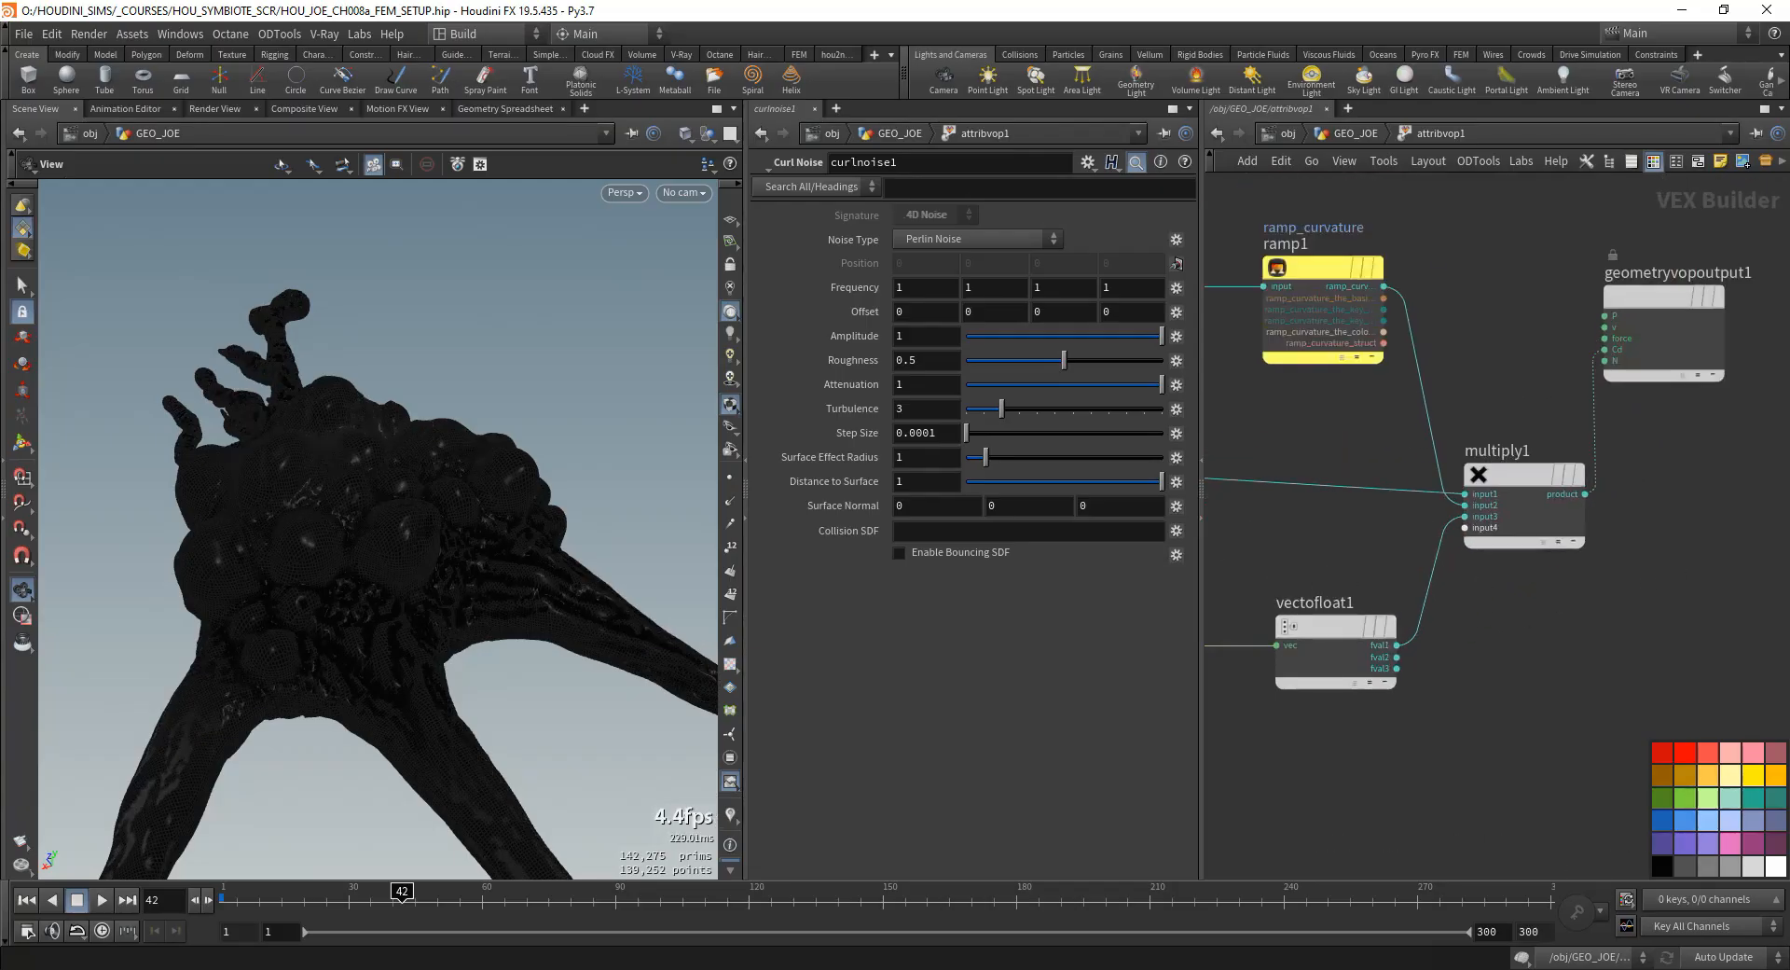
- Set curlnoise1's noise type to Original Perlin Noise and its frequency to 15, 15, 15, 0.4
middle_drag(1416, 570, 1782, 562)
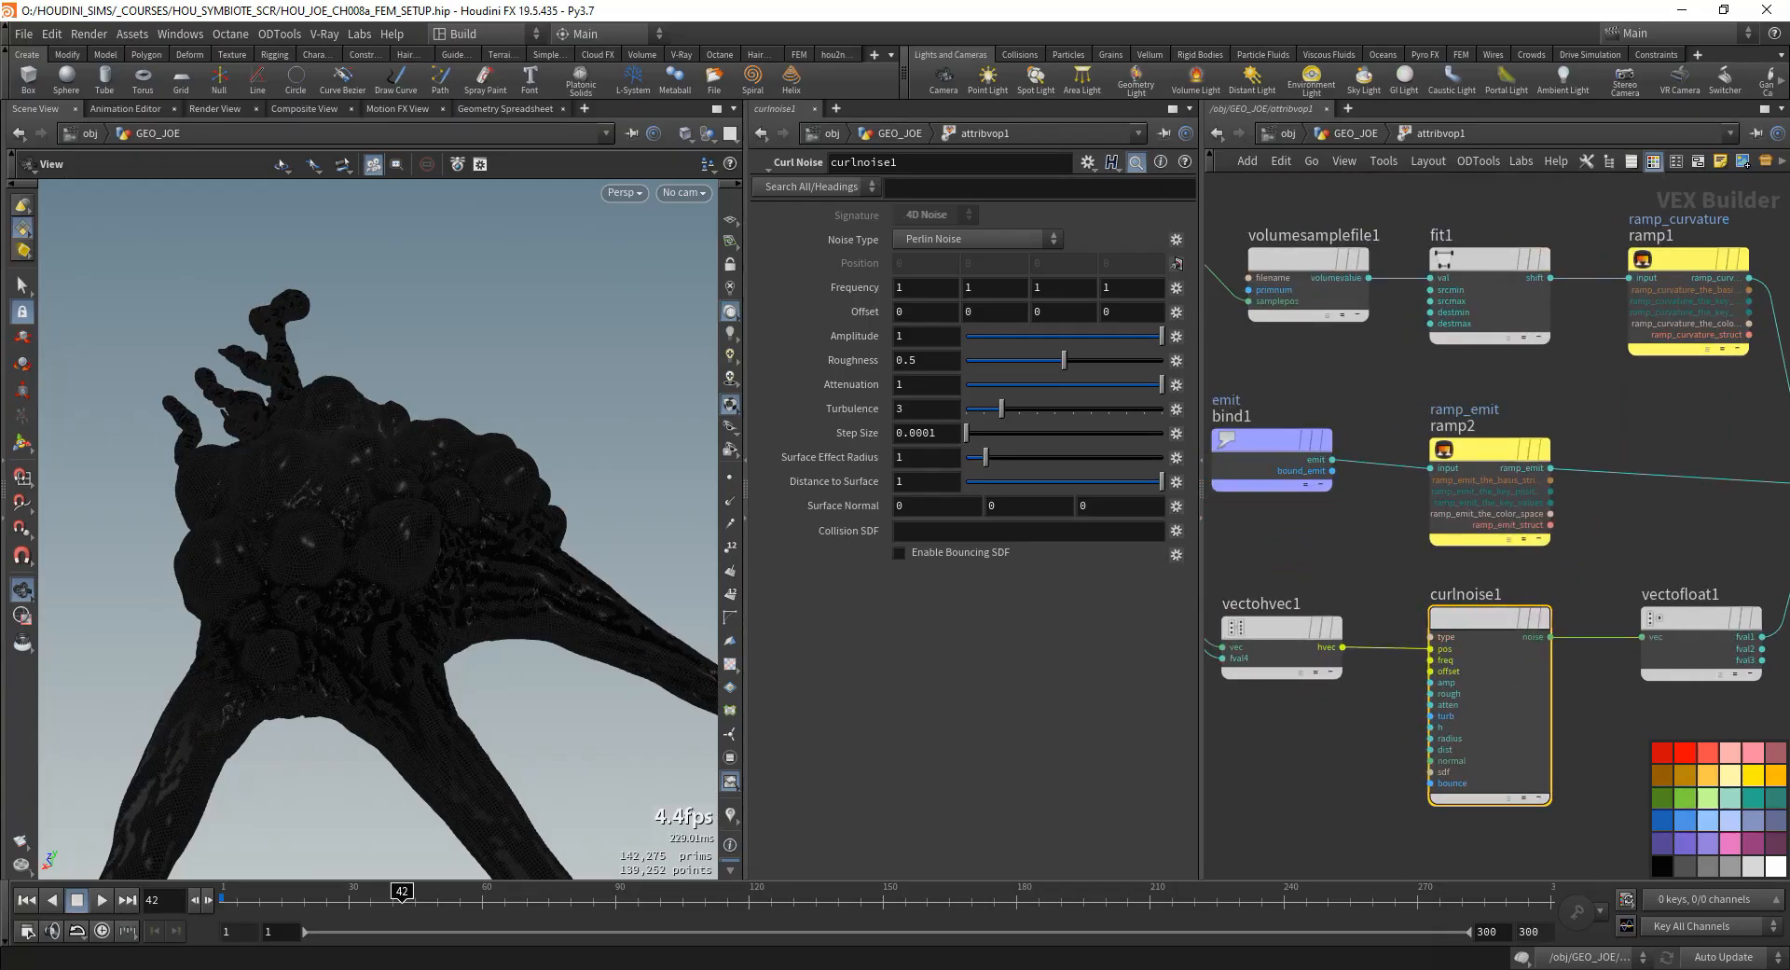
click(934, 240)
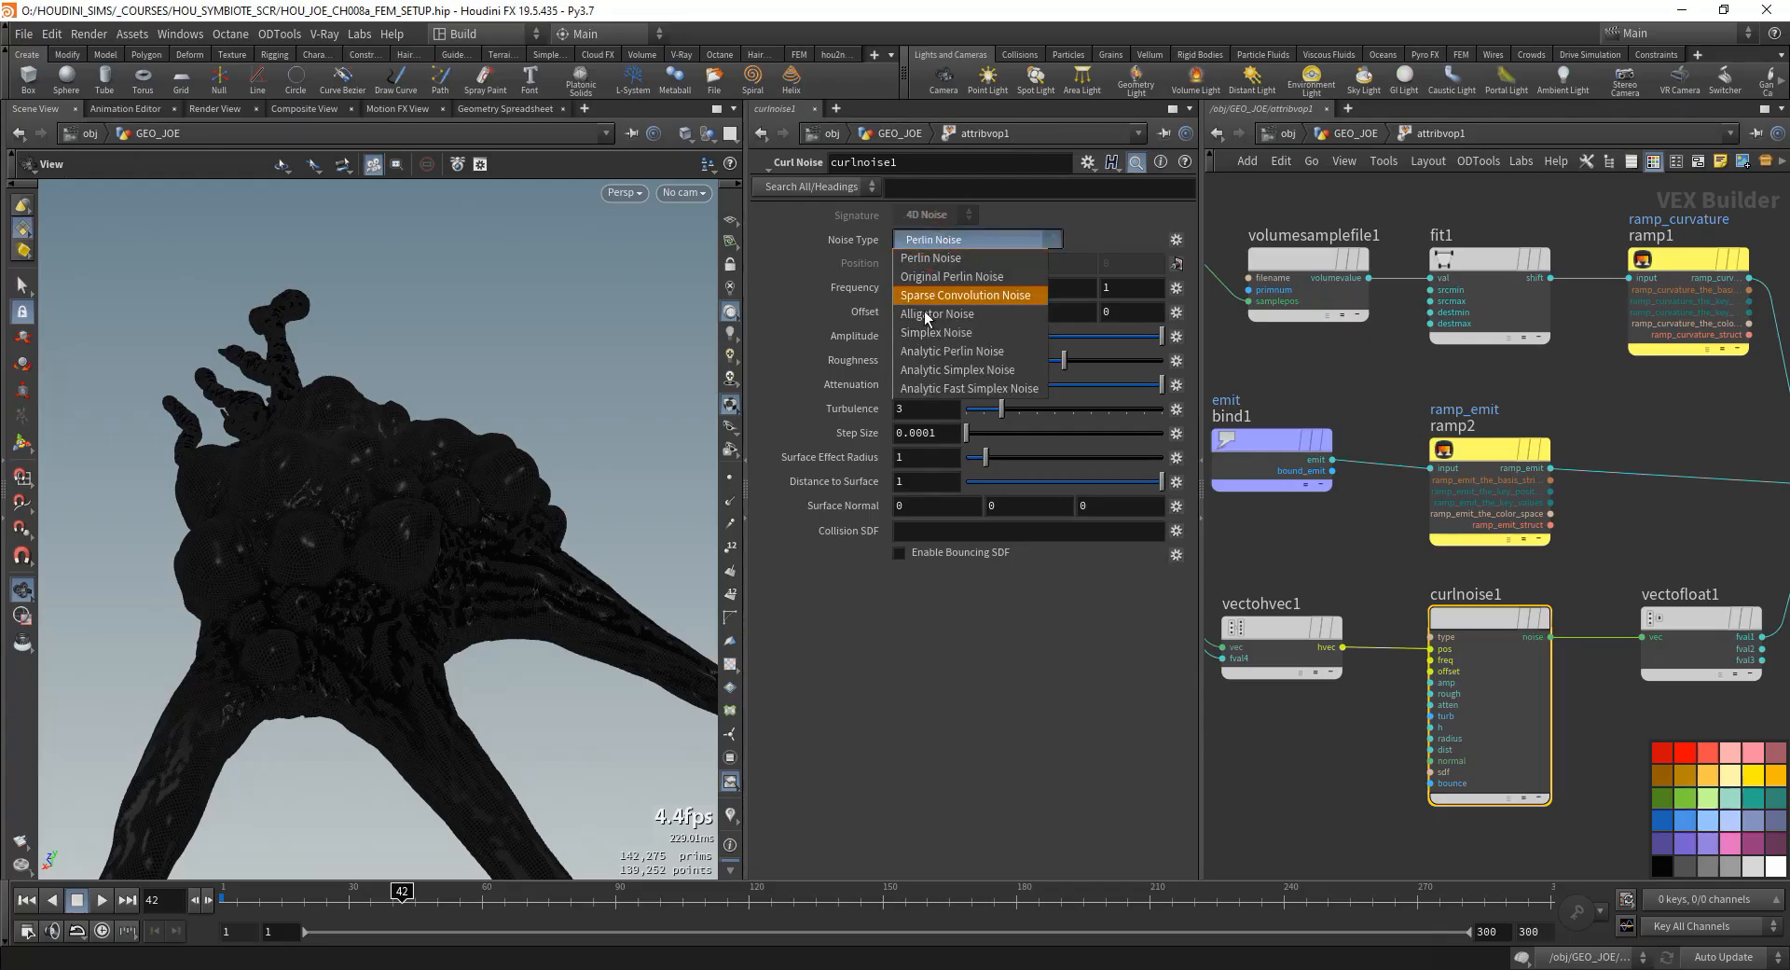
click(954, 278)
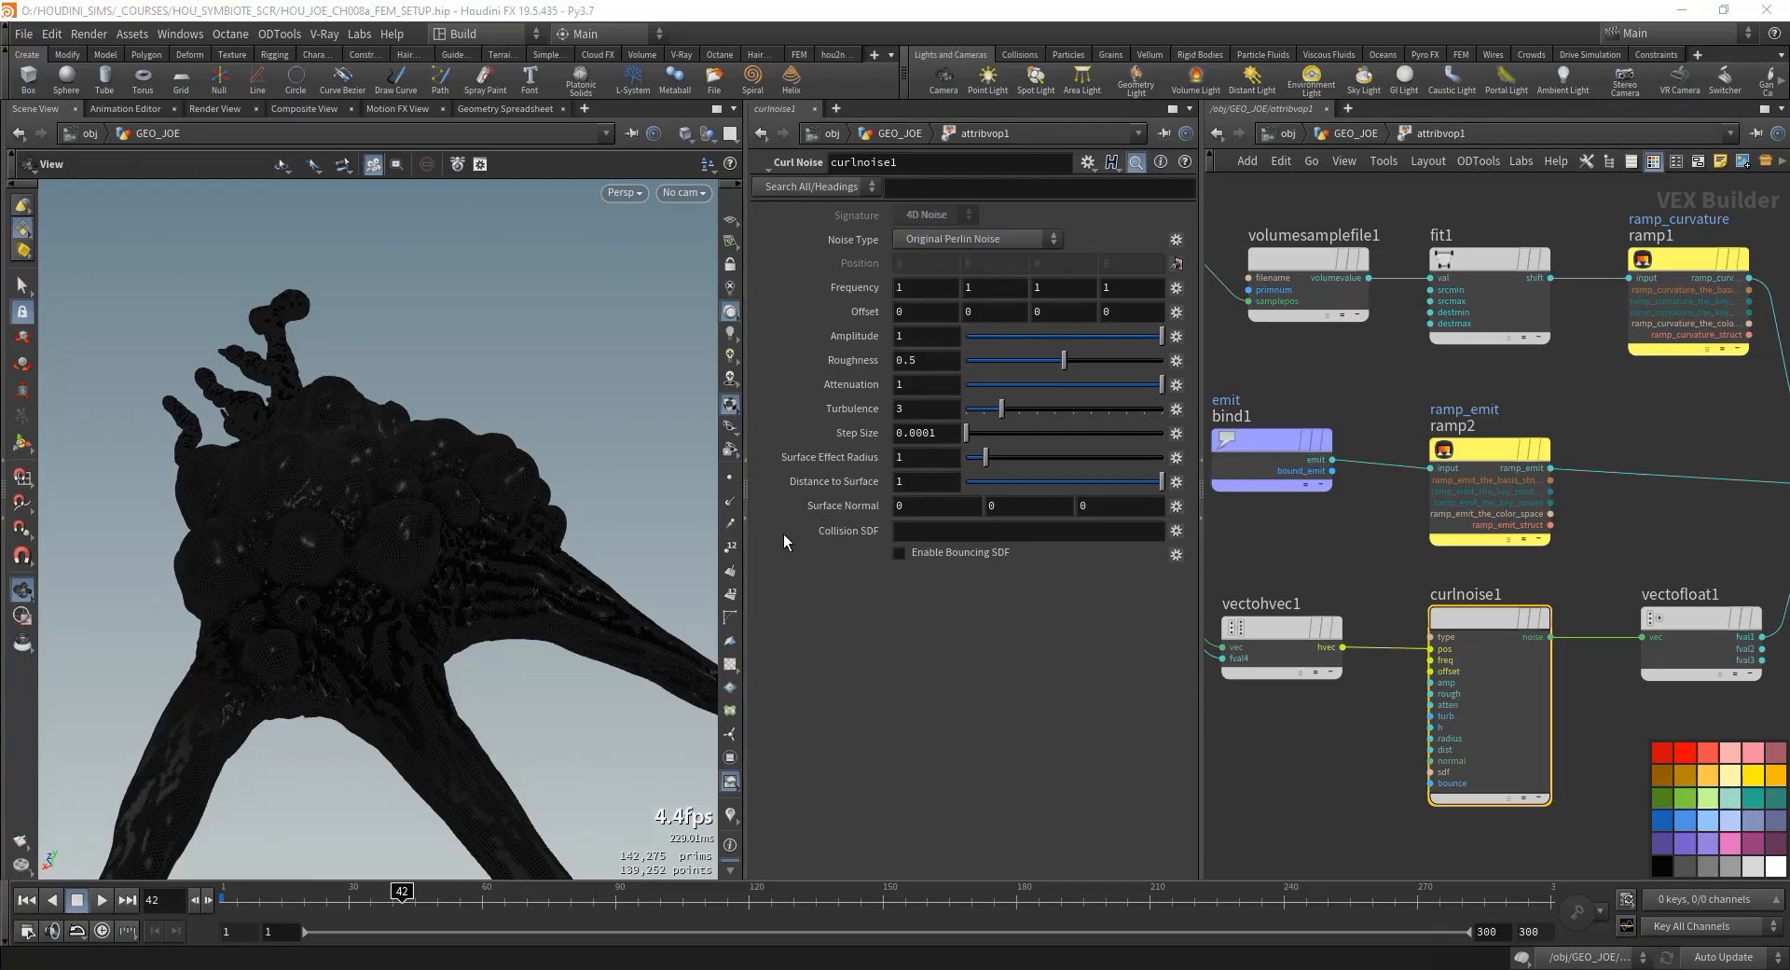
click(915, 283)
text(15)
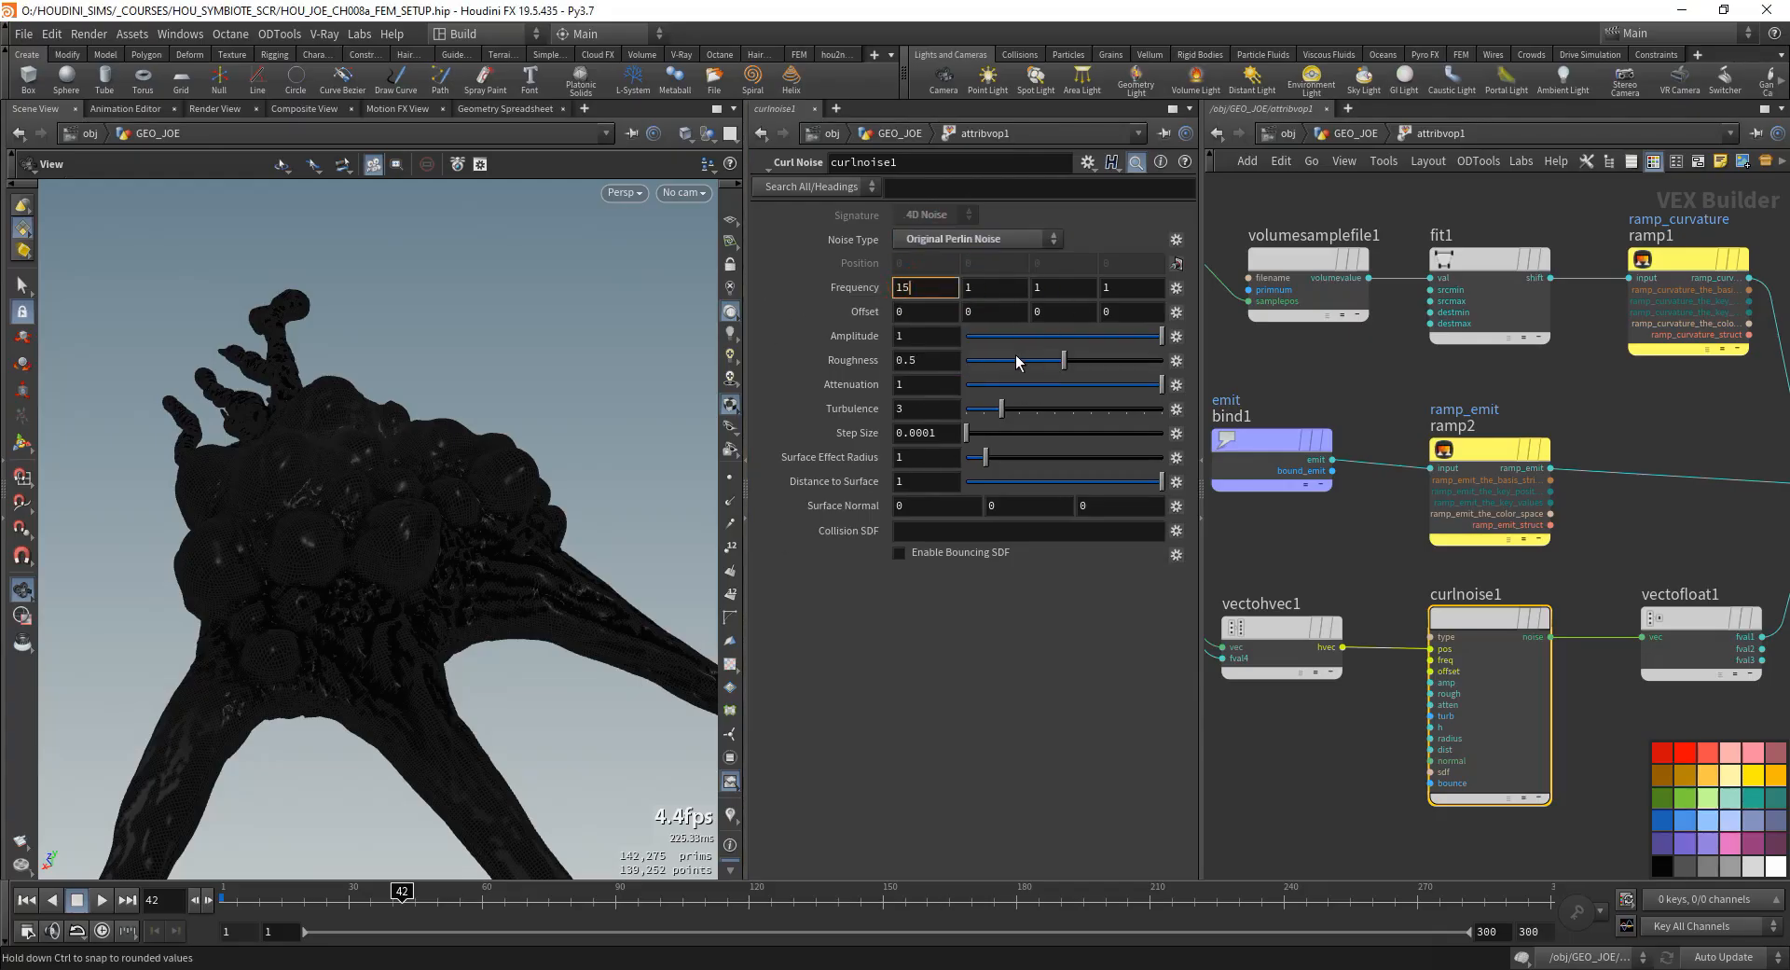
key(Tab)
text(15)
key(Tab)
text(15)
key(Tab)
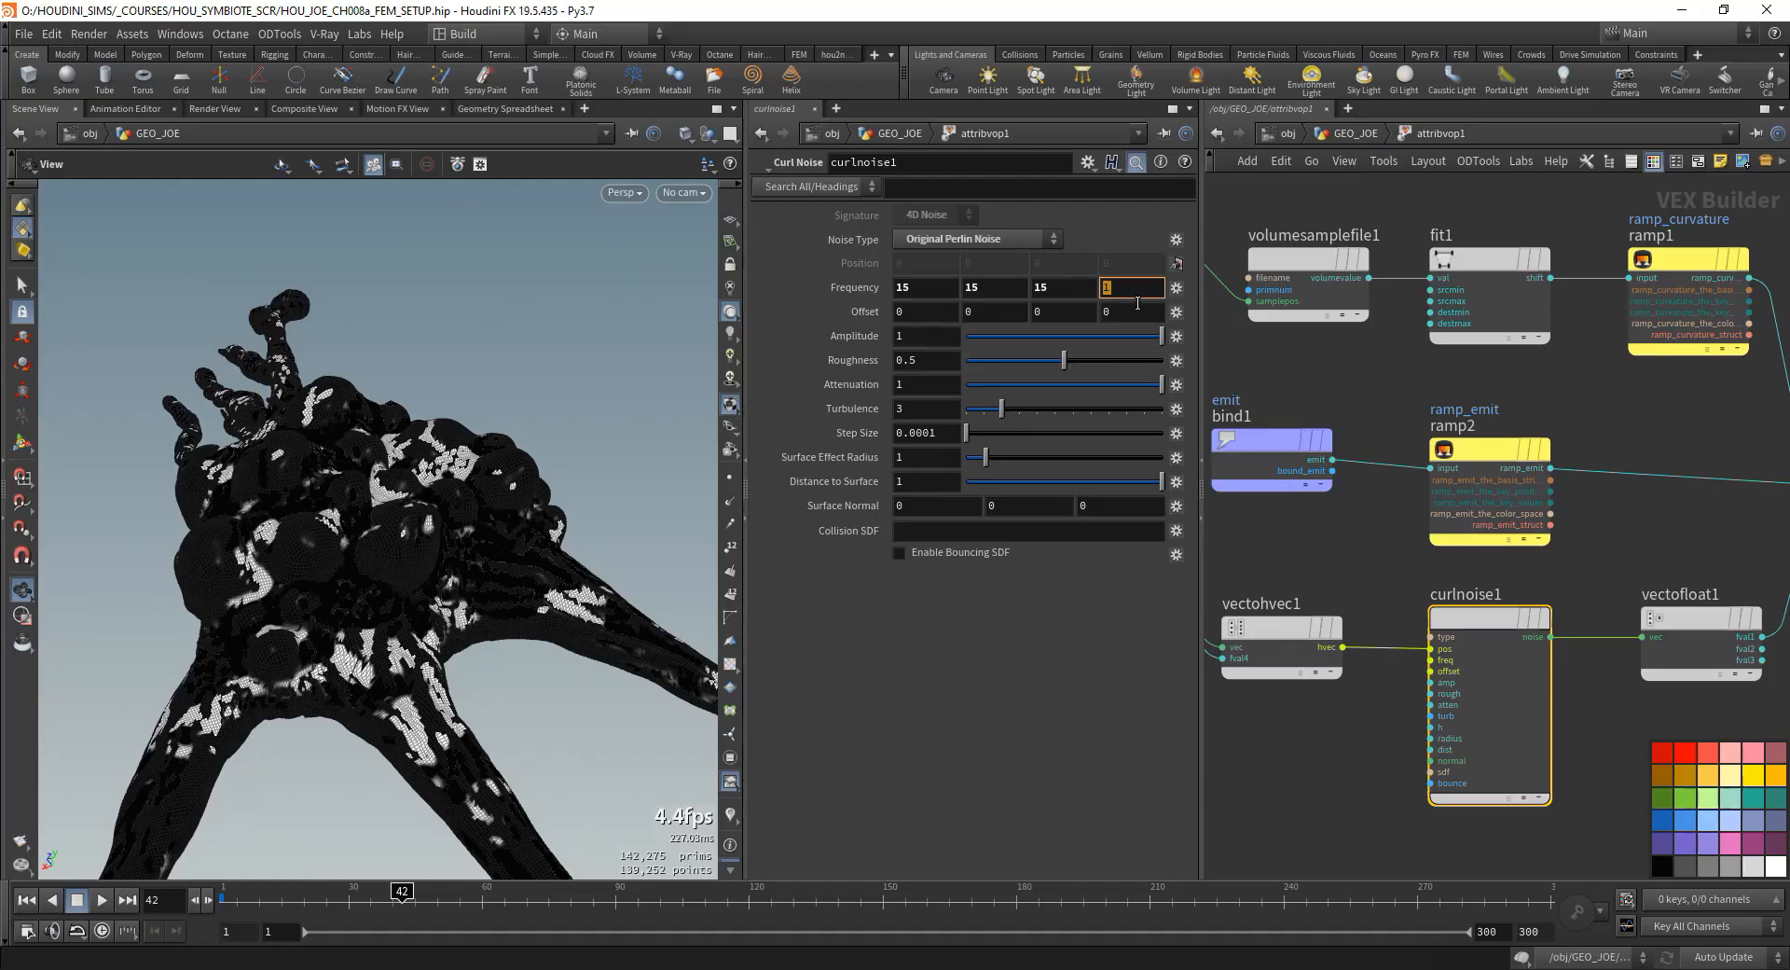
text(0.4)
key(Return)
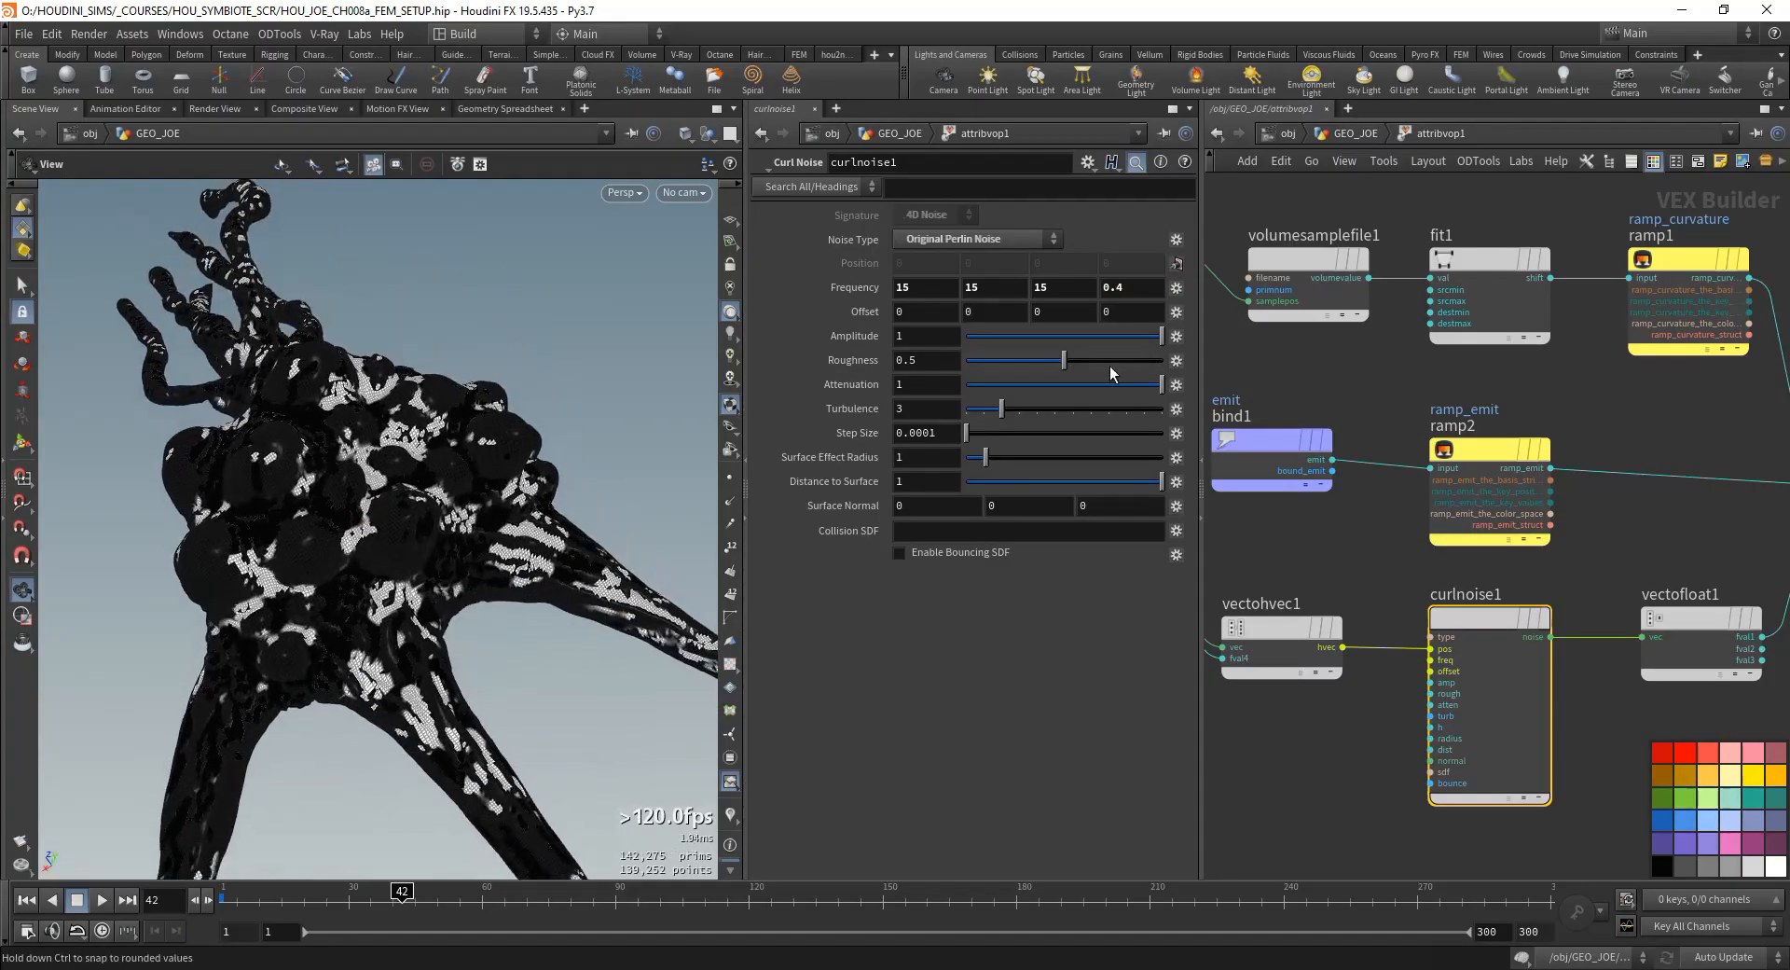
- Set curlnoise1's roughness to 0.45, attenuation to 0.04 and turbulence to 5
click(909, 361)
text(0.45)
click(952, 385)
text(0)
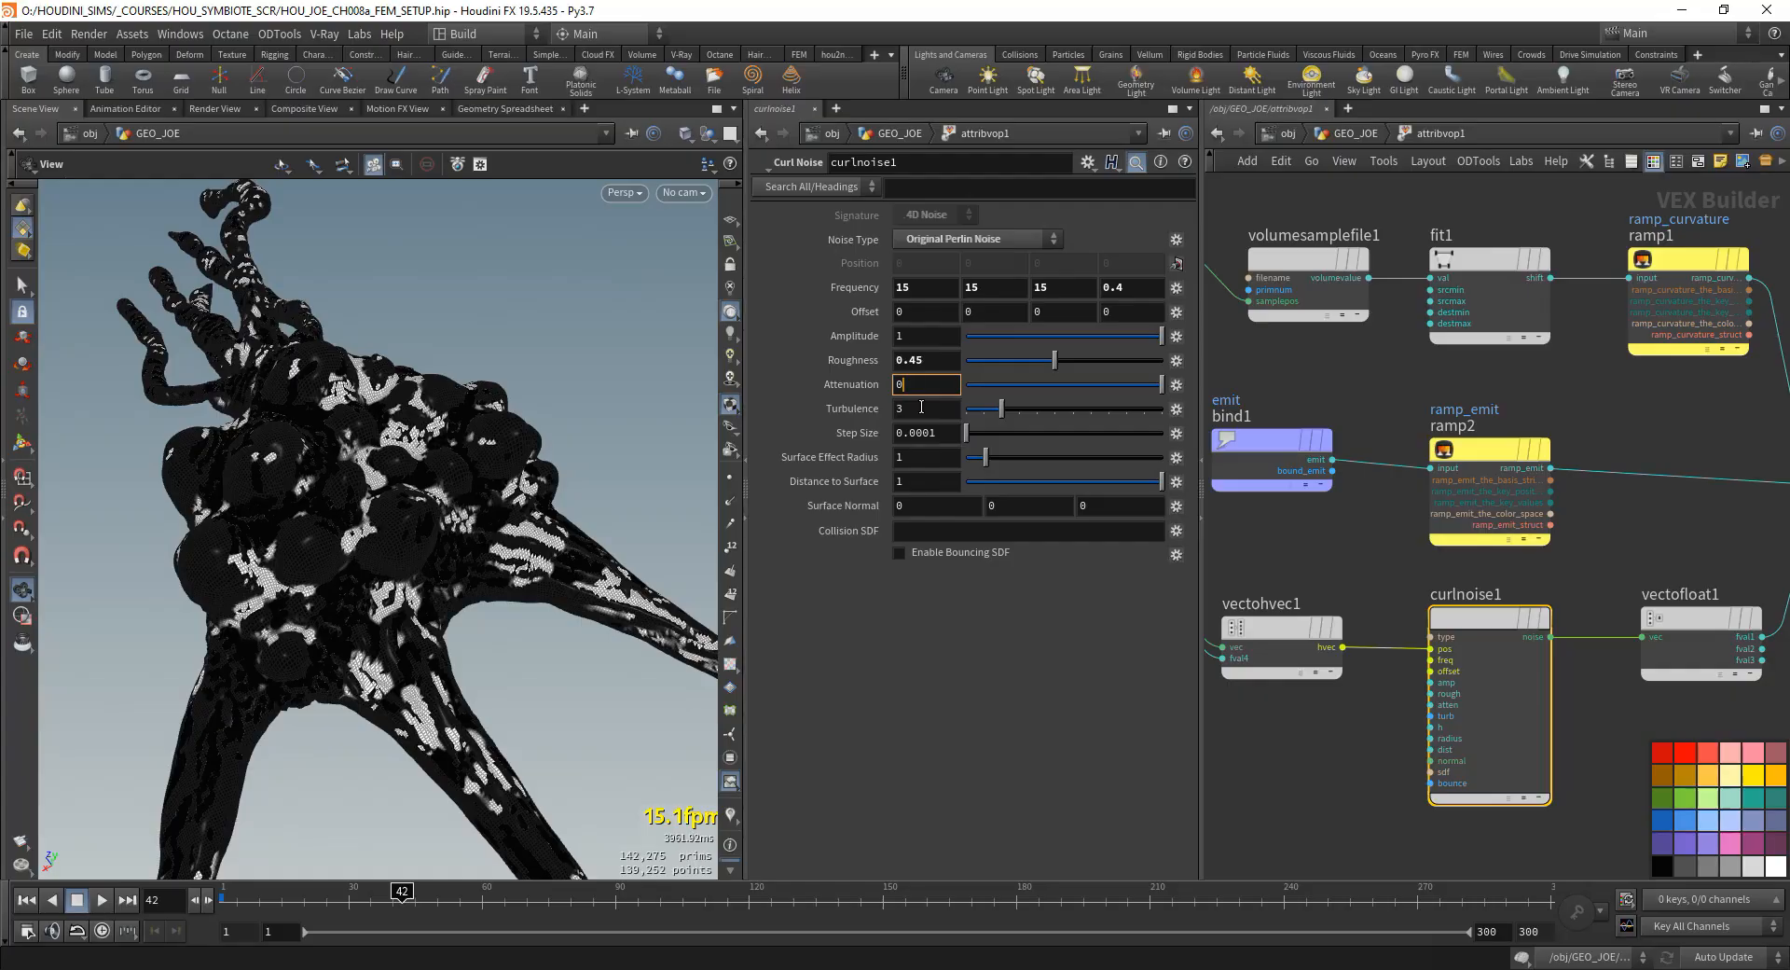
text(.04)
key(Return)
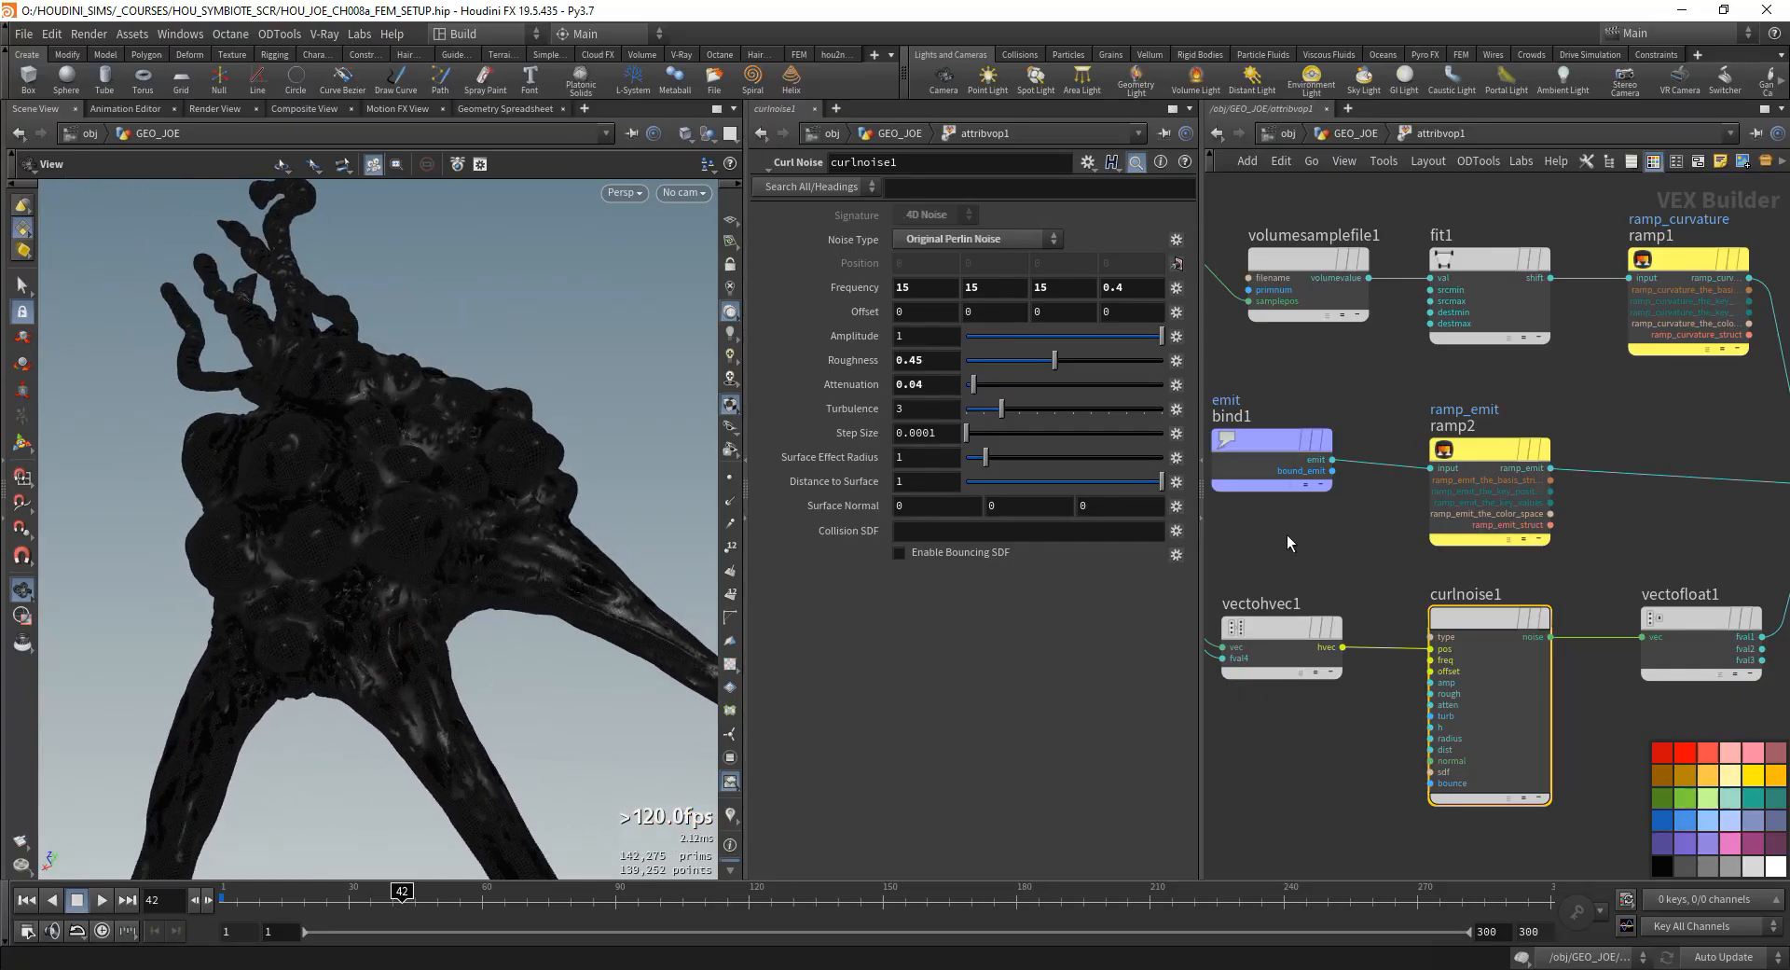
click(918, 408)
text(5)
key(Return)
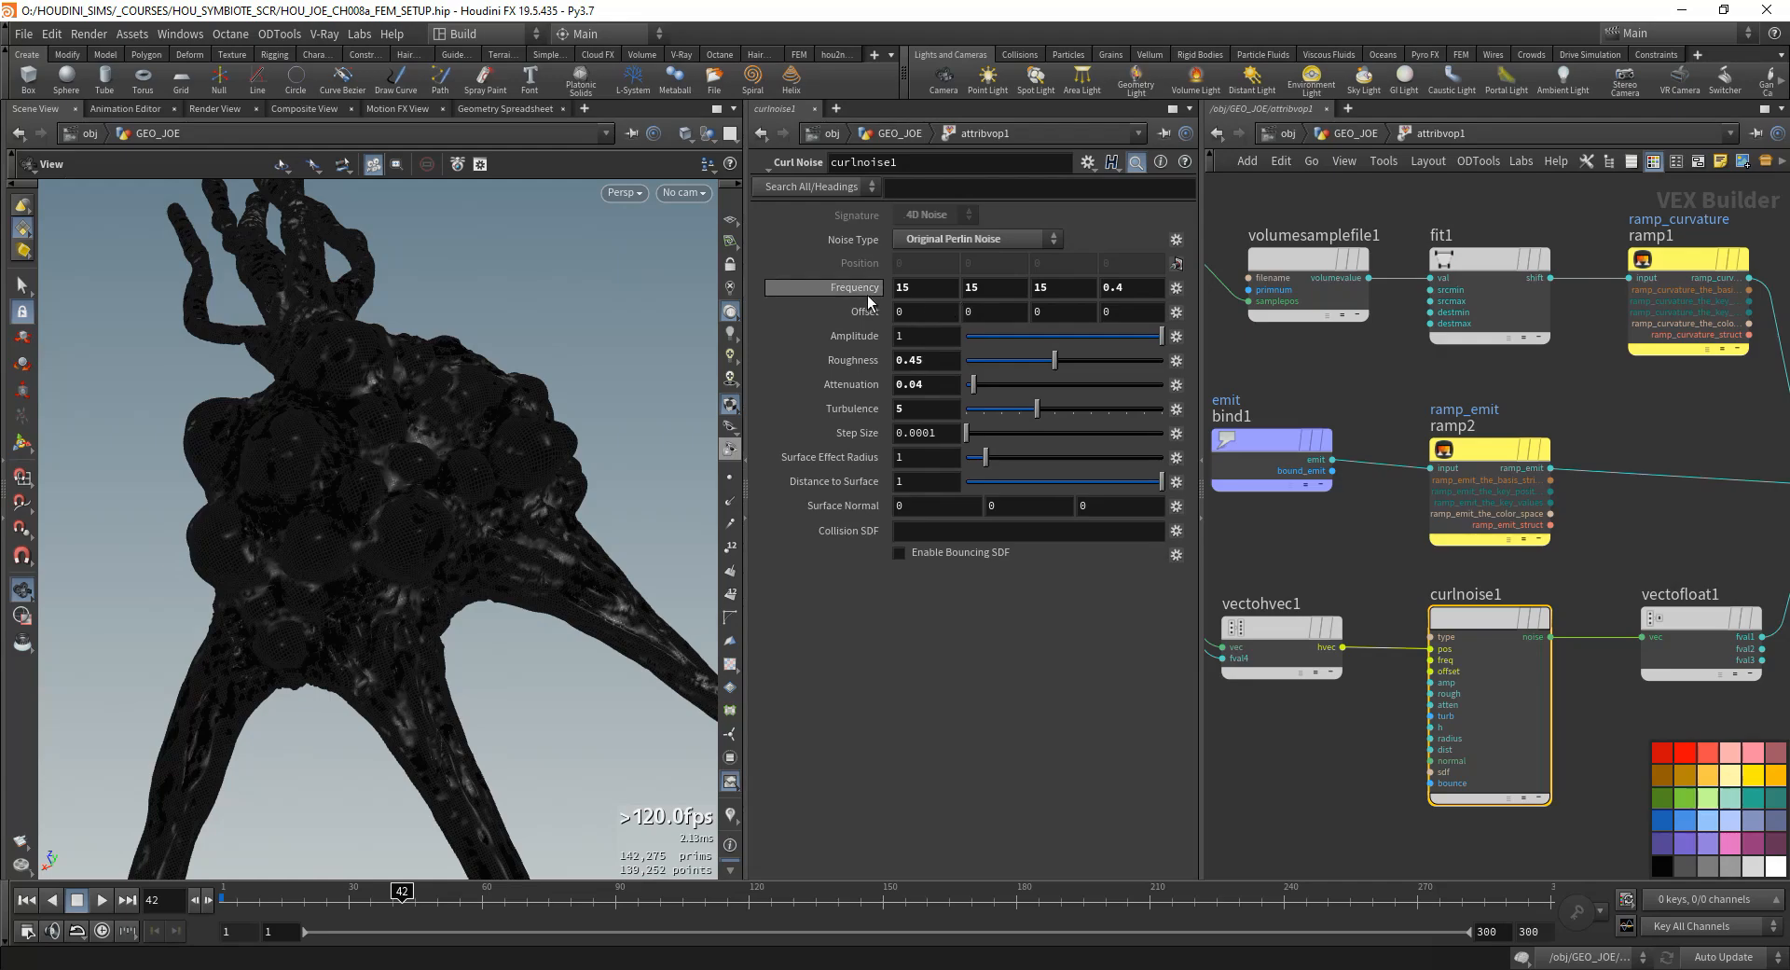
- Try a value of 5 for the first three frequency components of curlnoise1
double_click(934, 294)
text(5)
key(Tab)
text(5)
key(Tab)
text(5)
key(Tab)
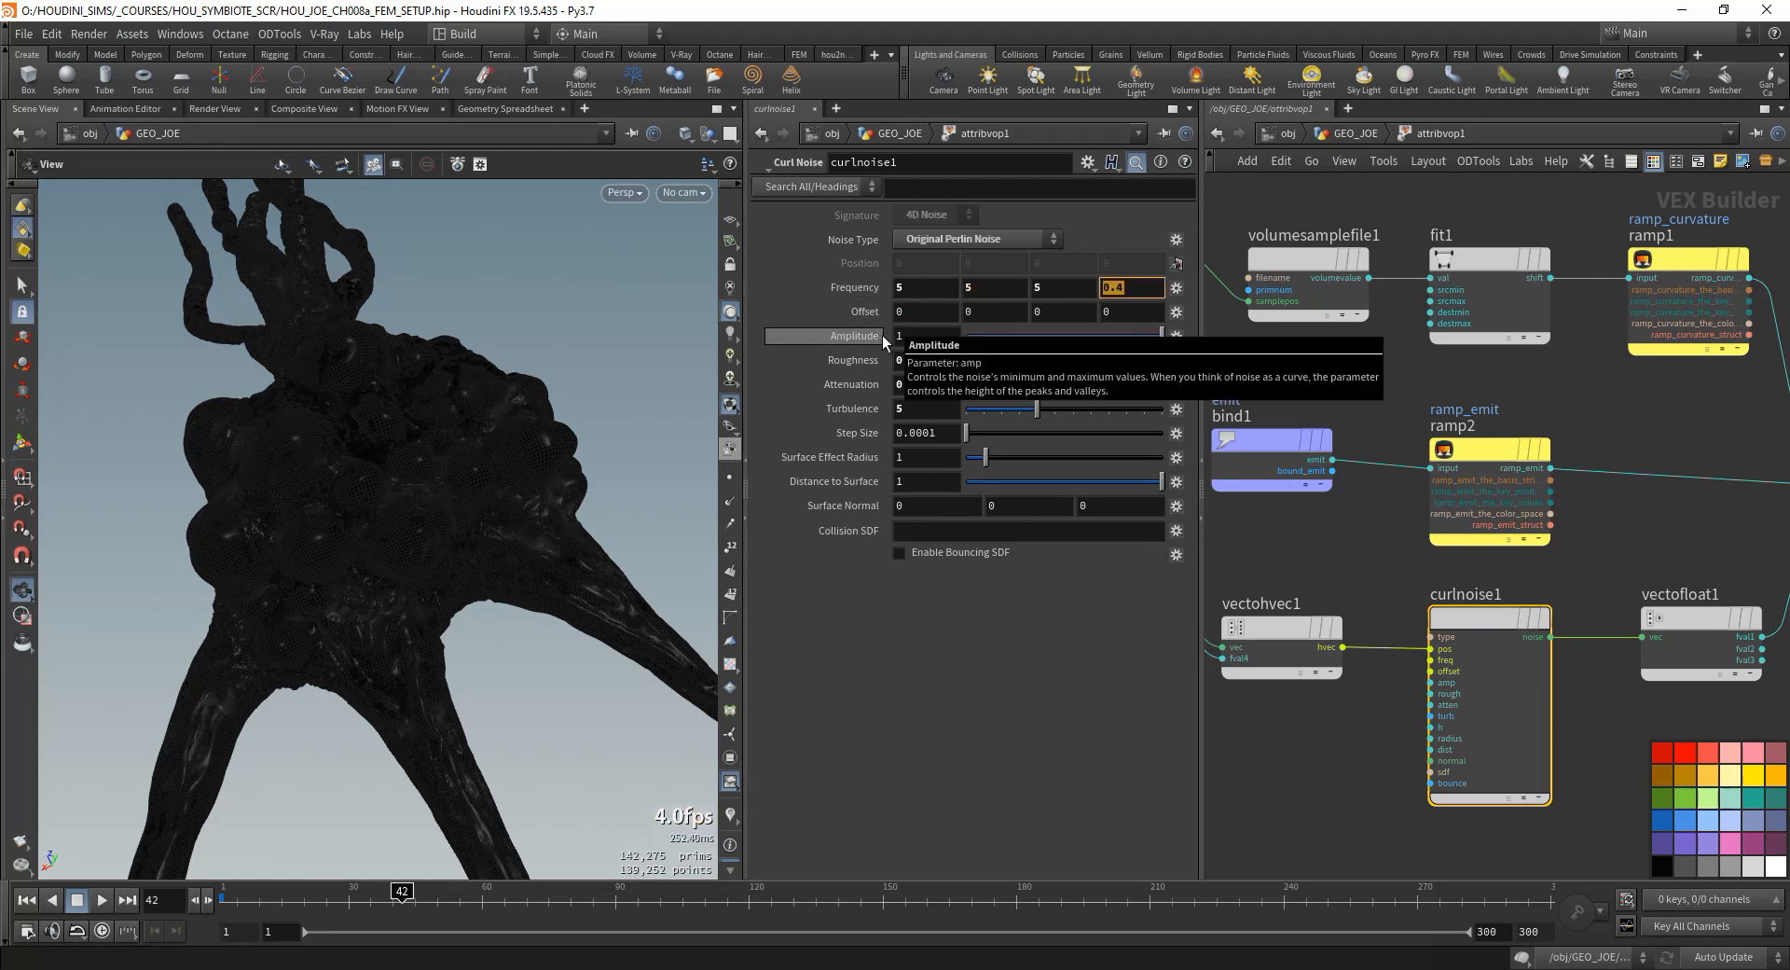
- Set the first three frequency components of curlnoise1 to 25 and inspect the noise on the model up close
double_click(934, 294)
text(25)
key(Tab)
text(25)
key(Tab)
text(25)
key(Tab)
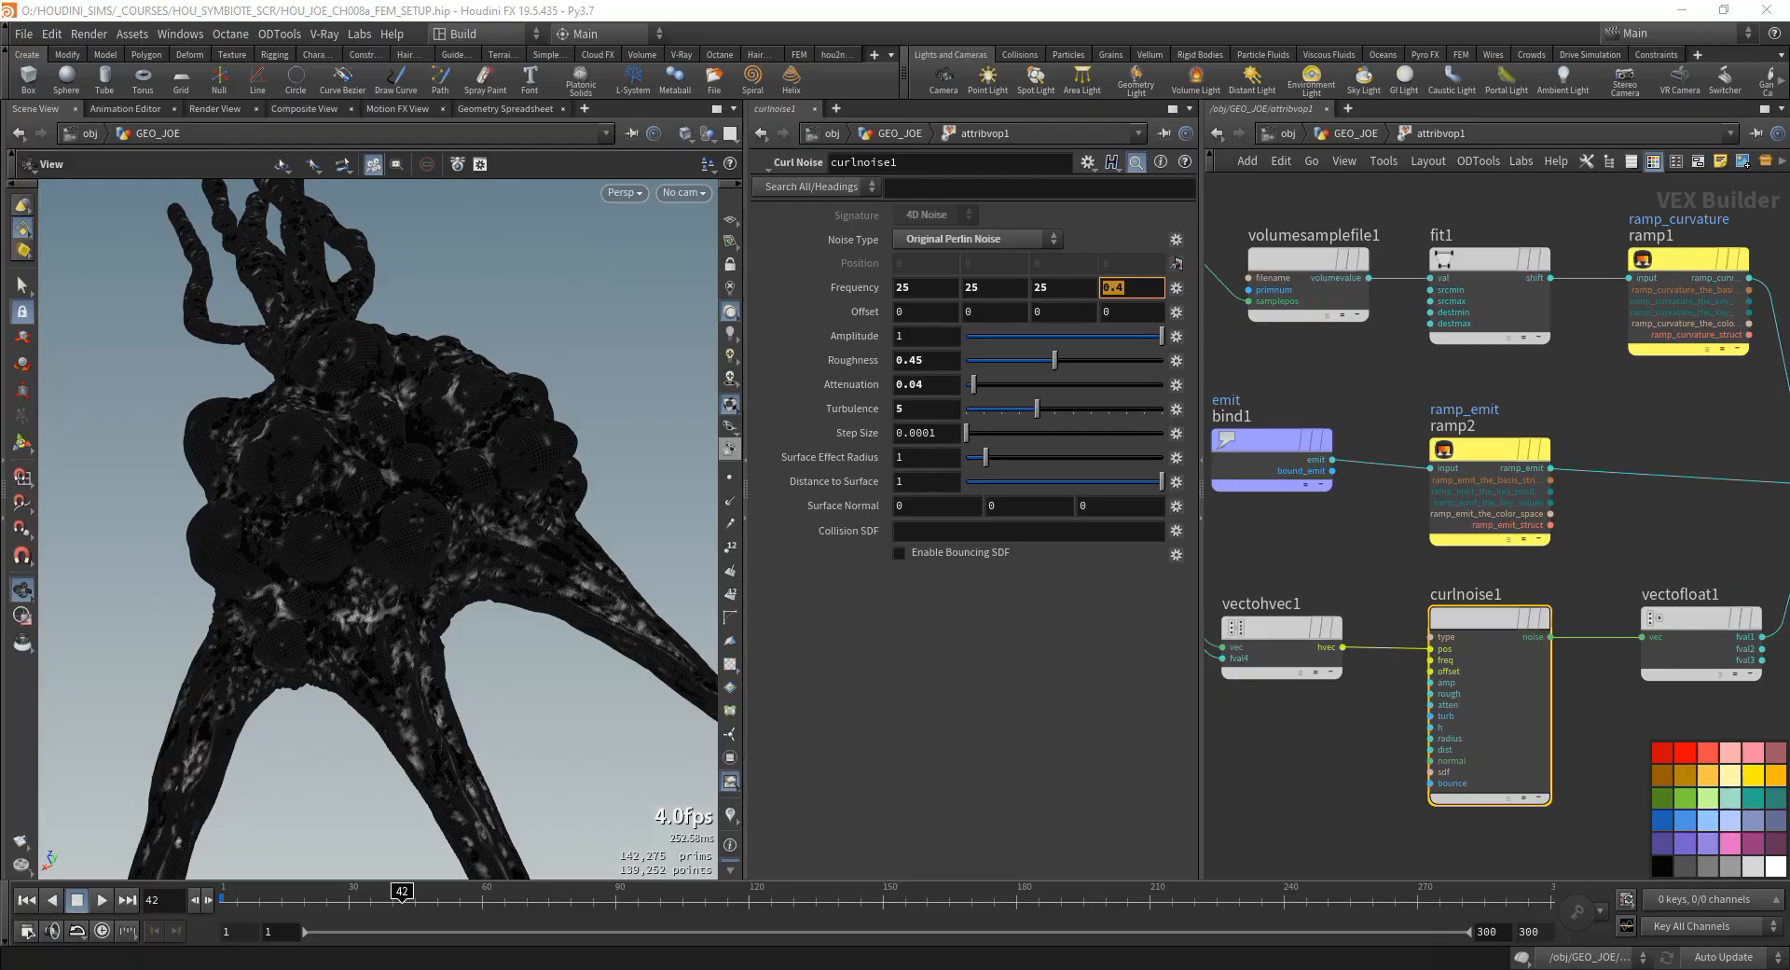
drag(459, 620, 375, 579)
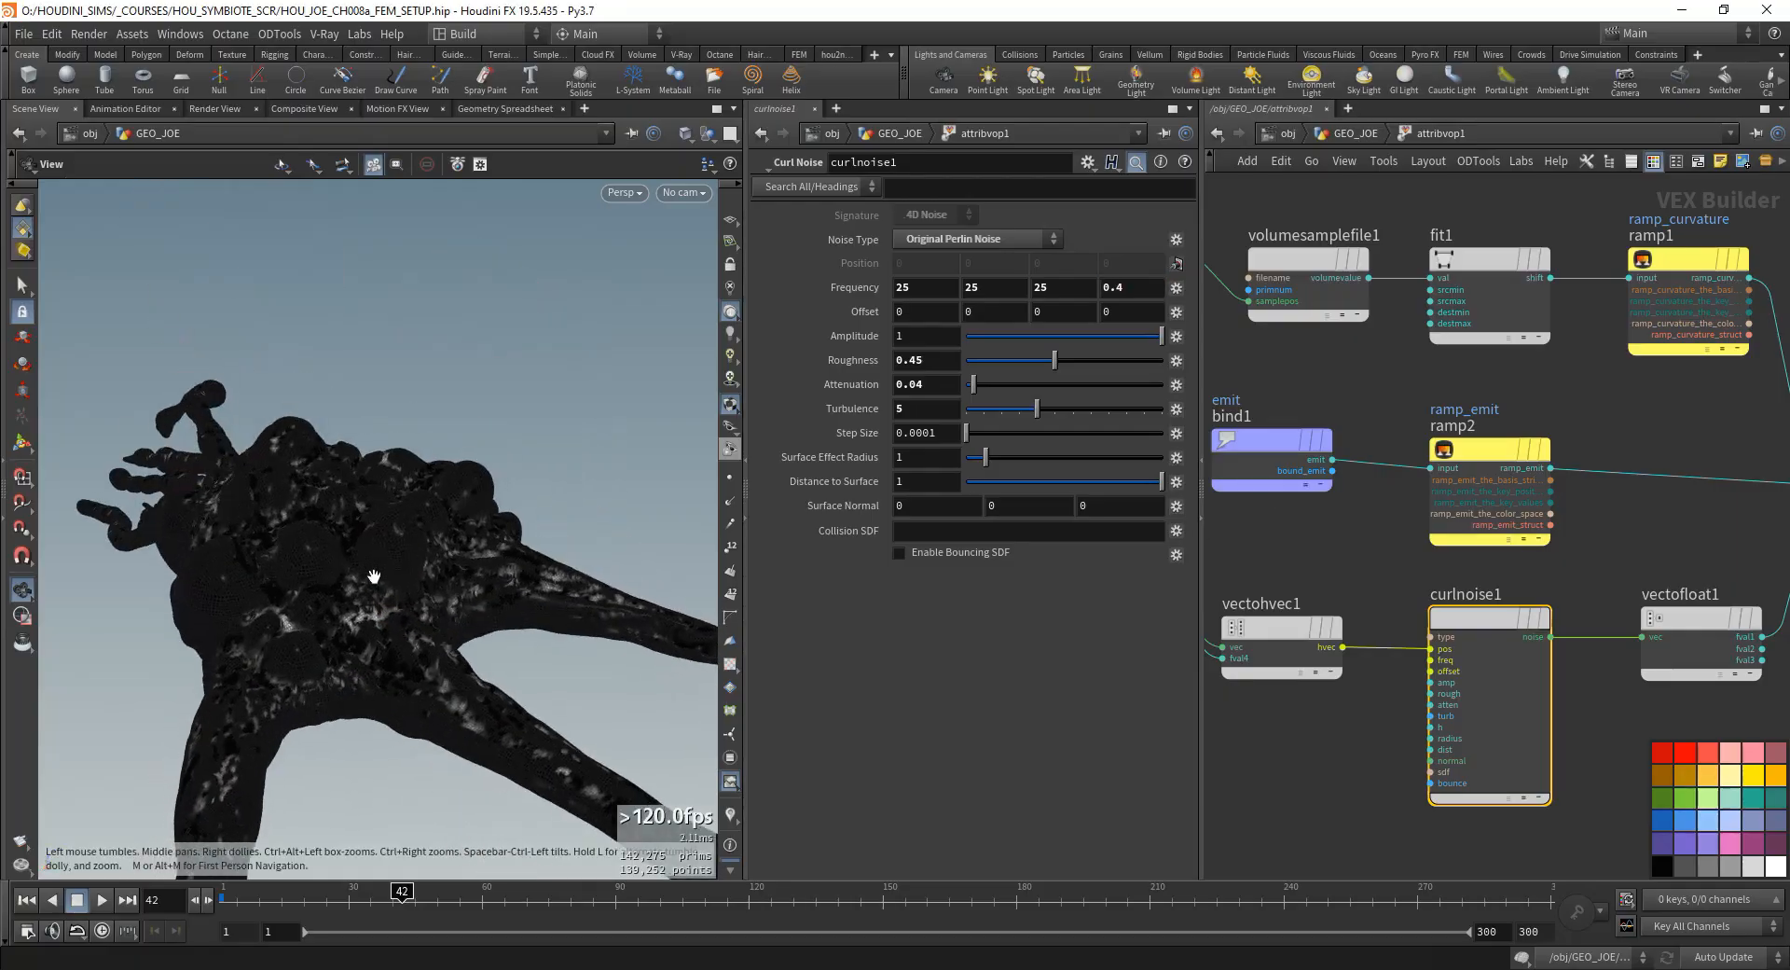
right_drag(375, 579, 551, 515)
drag(495, 587, 349, 552)
- Insert a Fit Range node on the wire between curlnoise1 and vectofloat1
scroll(1639, 518, down, 2)
mouse_move(1641, 517)
middle_down()
mouse_move(1529, 535)
mouse_move(1650, 494)
middle_up()
drag(1525, 585, 1506, 585)
middle_drag(1578, 543, 1519, 562)
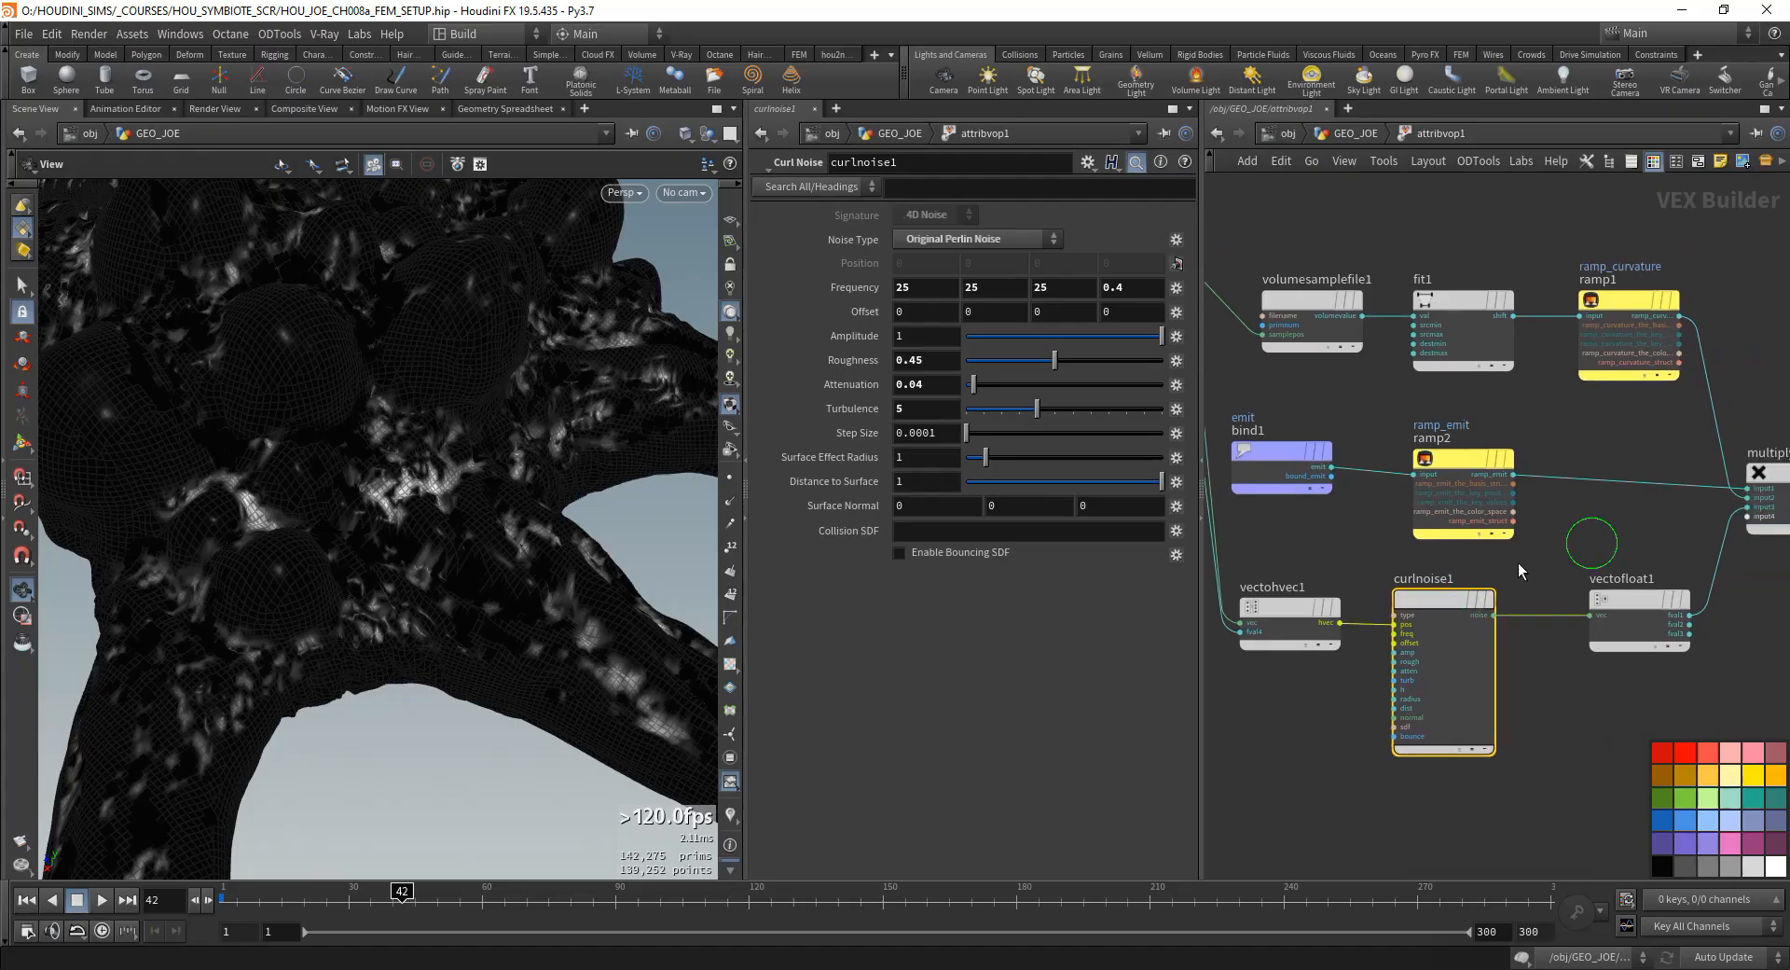
middle_click(1439, 596)
scroll(1540, 620, down, 1)
key(Tab)
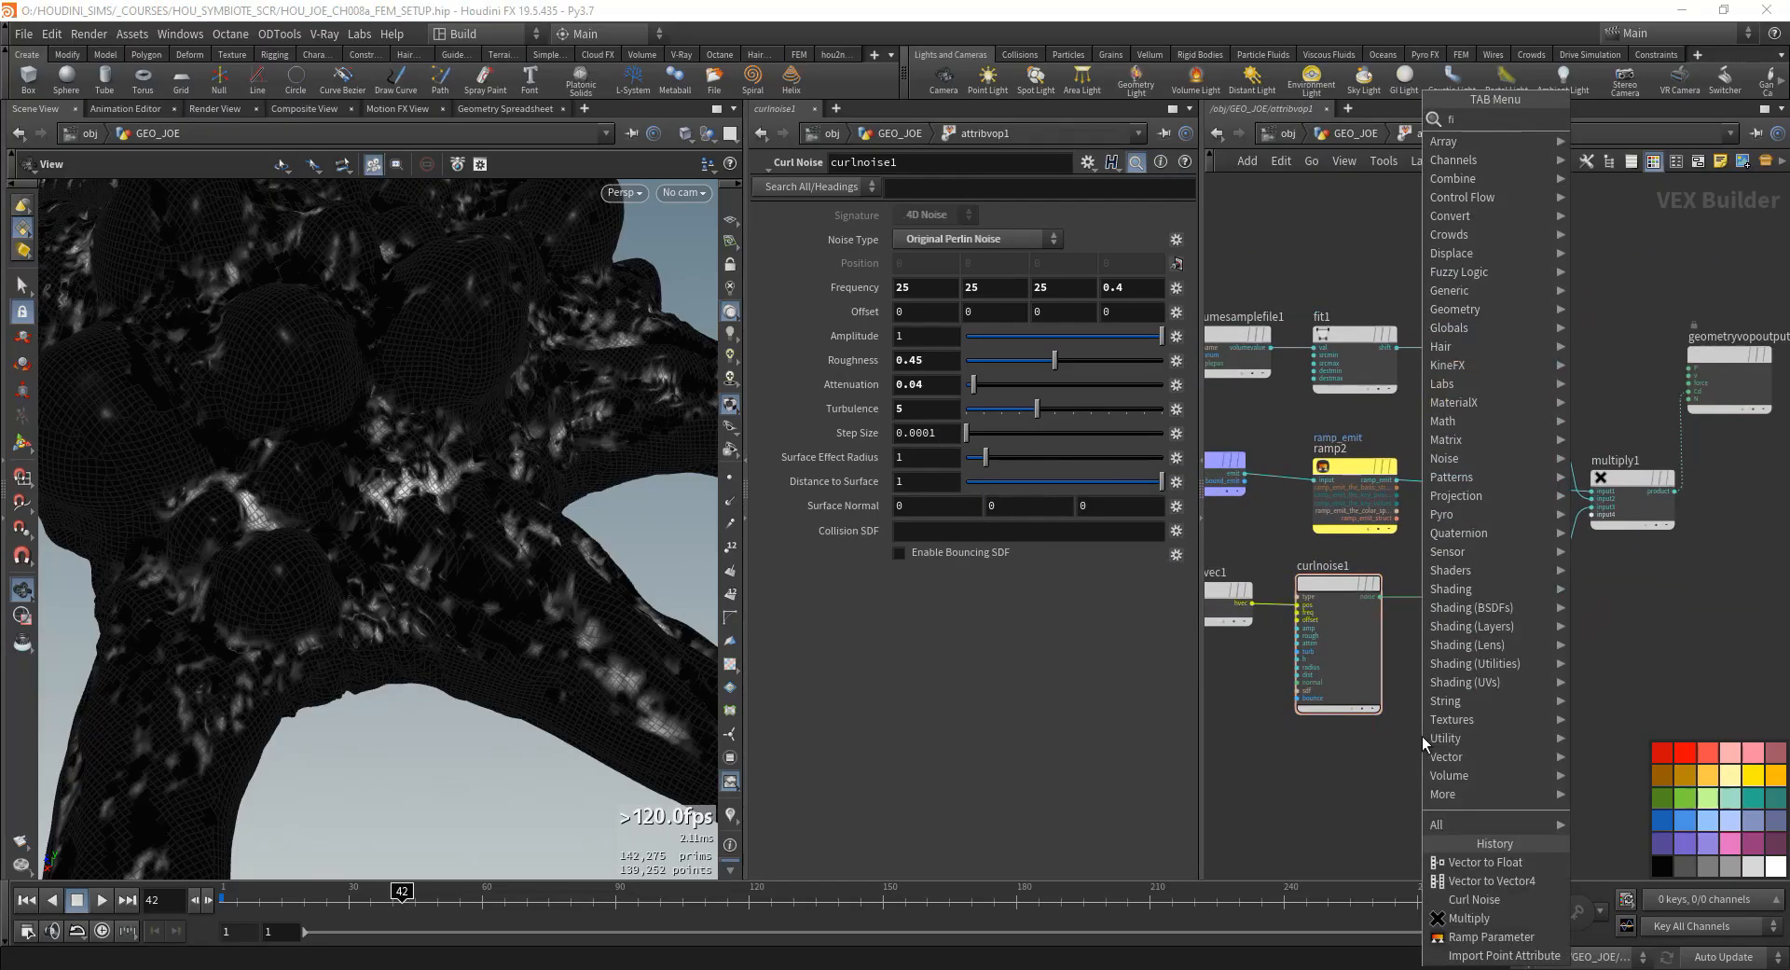
text(fit)
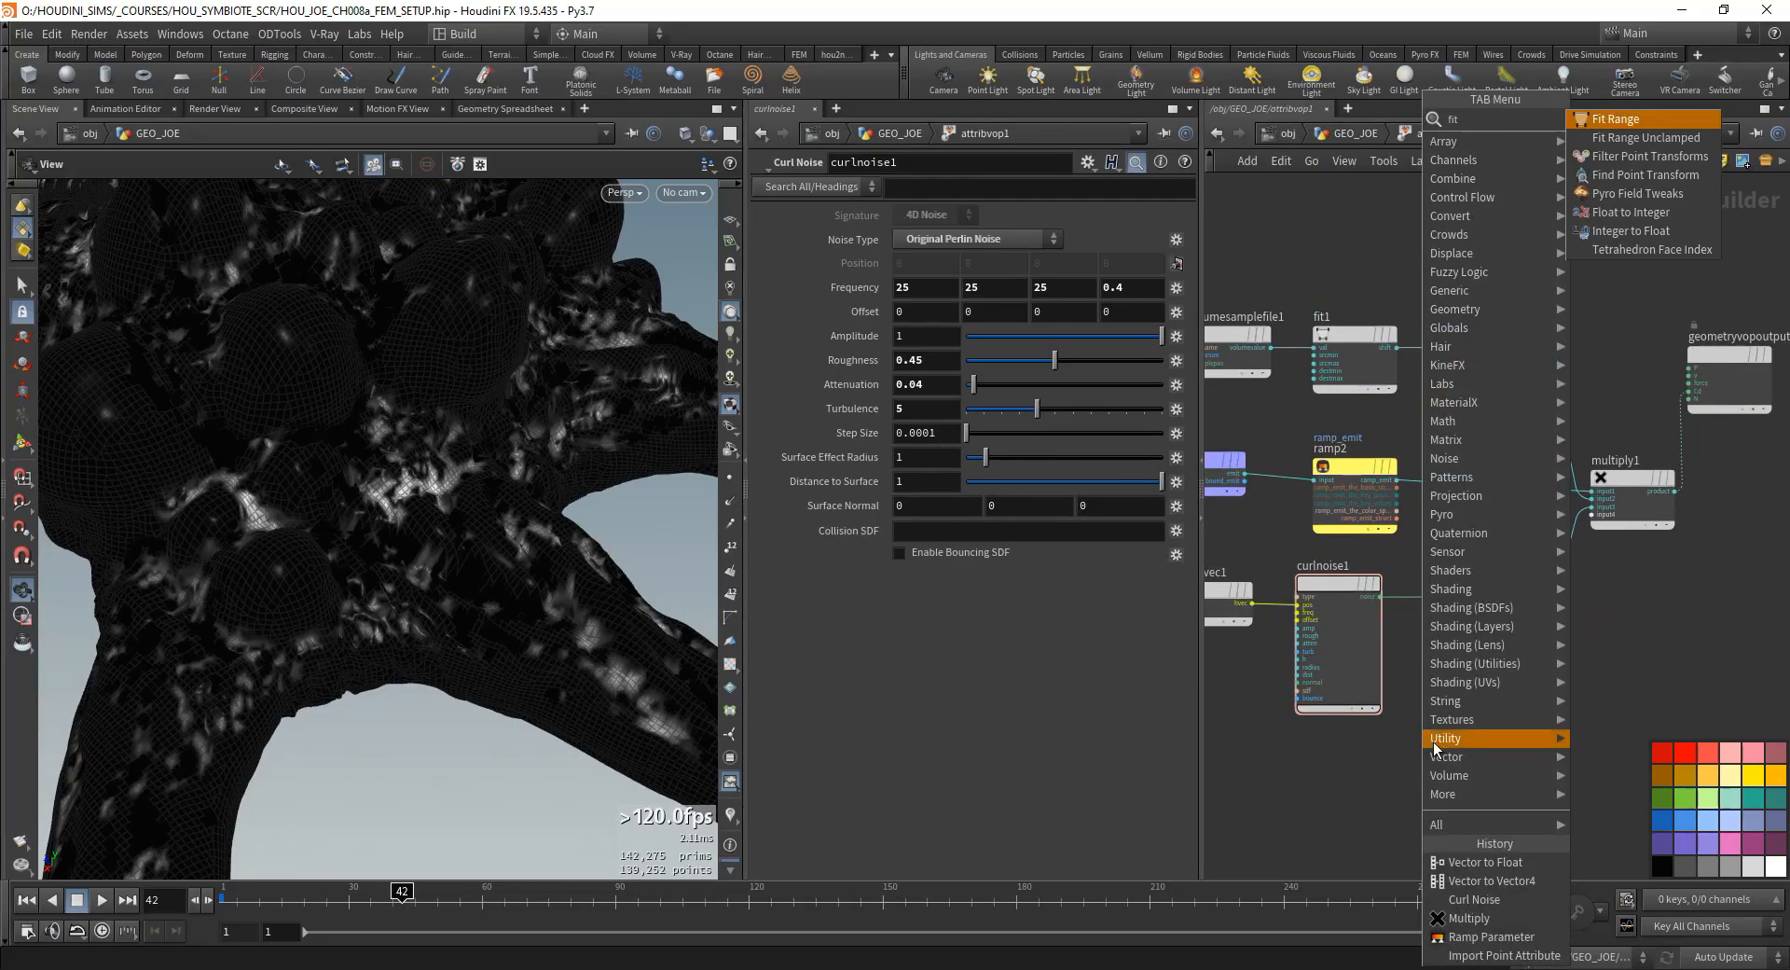
click(1598, 120)
click(1425, 594)
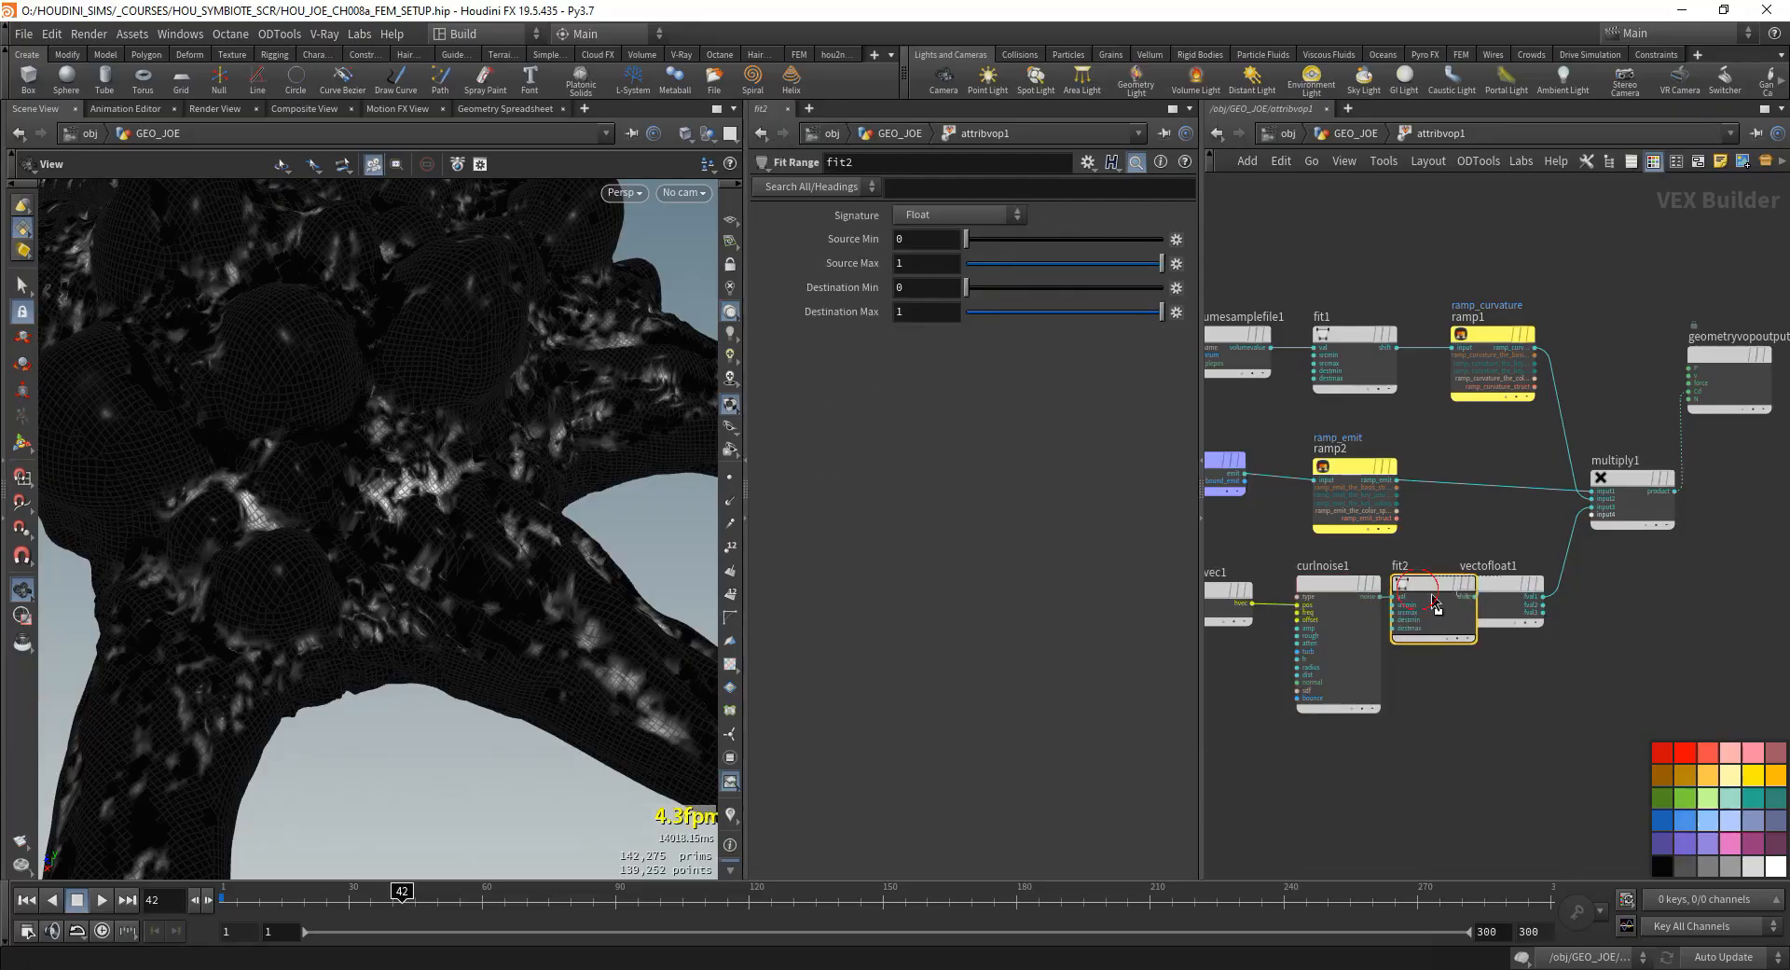
- Reorder the noise chain so vectofloat1 follows curlnoise1 and its first output runs through fit2 into multiply1
middle_drag(1503, 583, 1340, 624)
mouse_move(1341, 624)
mouse_down()
mouse_move(1540, 506)
mouse_move(1557, 611)
mouse_move(1307, 634)
mouse_up()
drag(1638, 595, 1469, 627)
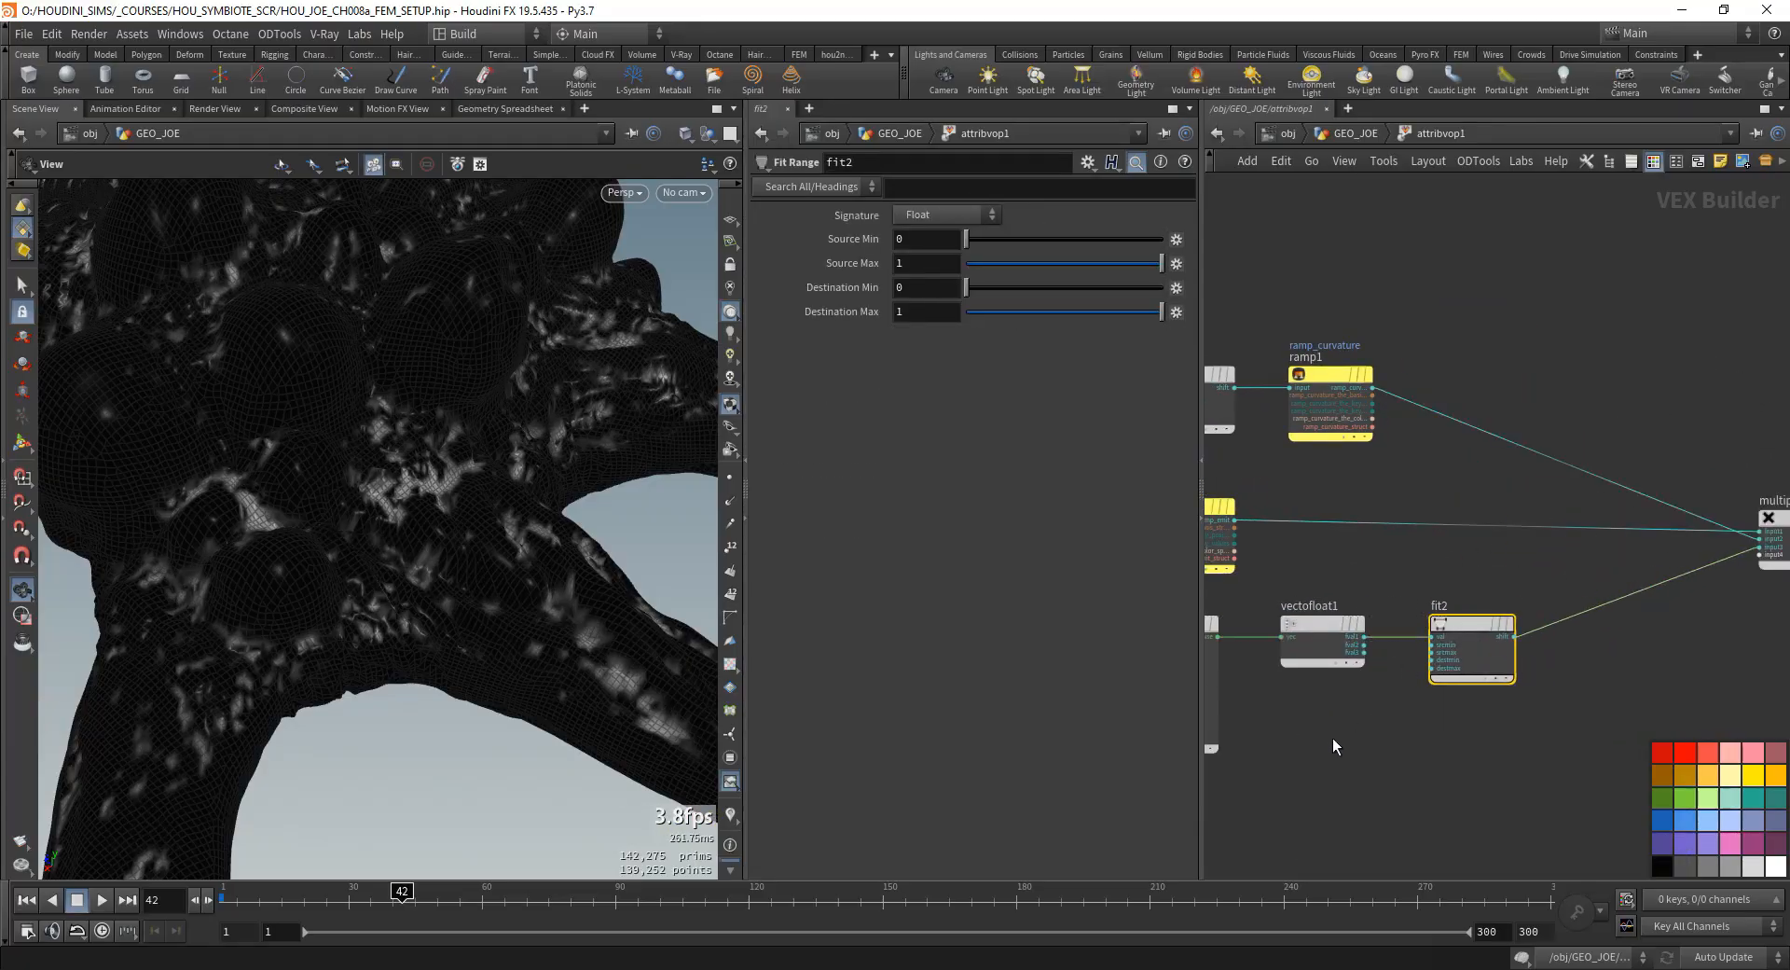
scroll(1334, 738, down, 1)
middle_drag(1334, 738, 1253, 767)
drag(1656, 594, 1524, 575)
middle_drag(1356, 694, 1415, 716)
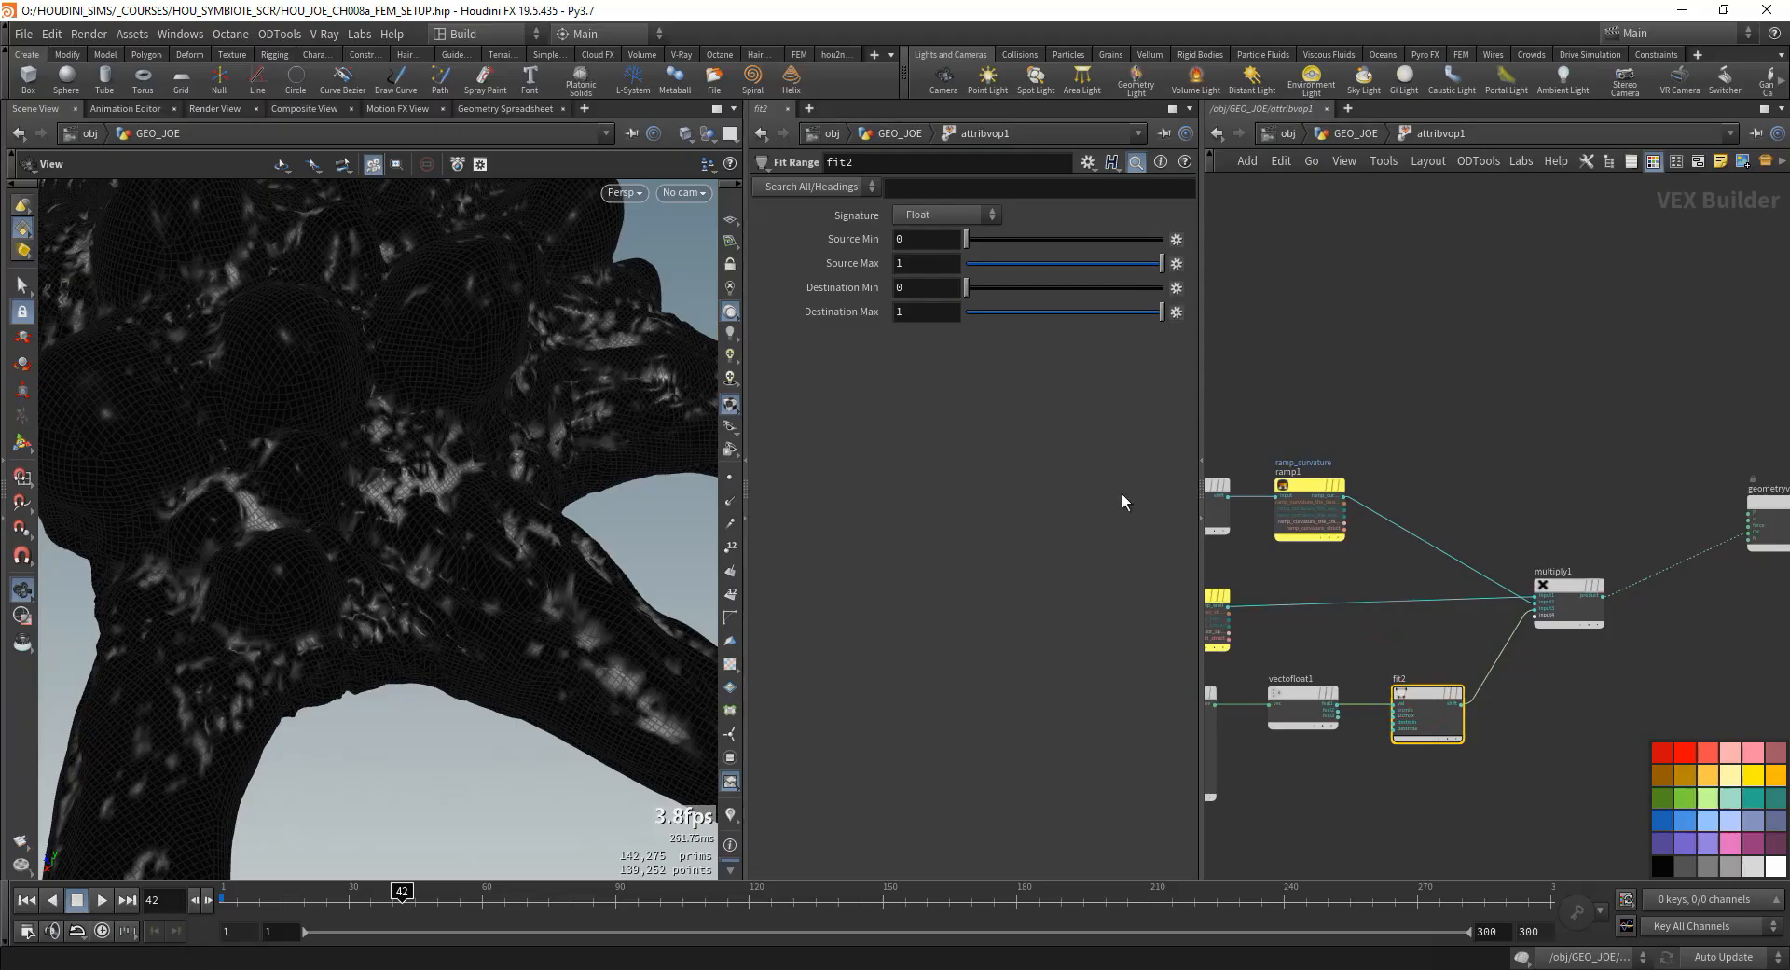
- Set fit2's Source Min to -1 and inspect the mask on the whole model
click(936, 240)
text(-1)
key(Return)
scroll(416, 432, down, 3)
drag(415, 432, 354, 611)
scroll(1305, 699, down, 1)
middle_drag(1566, 696, 1644, 535)
scroll(1284, 541, up, 2)
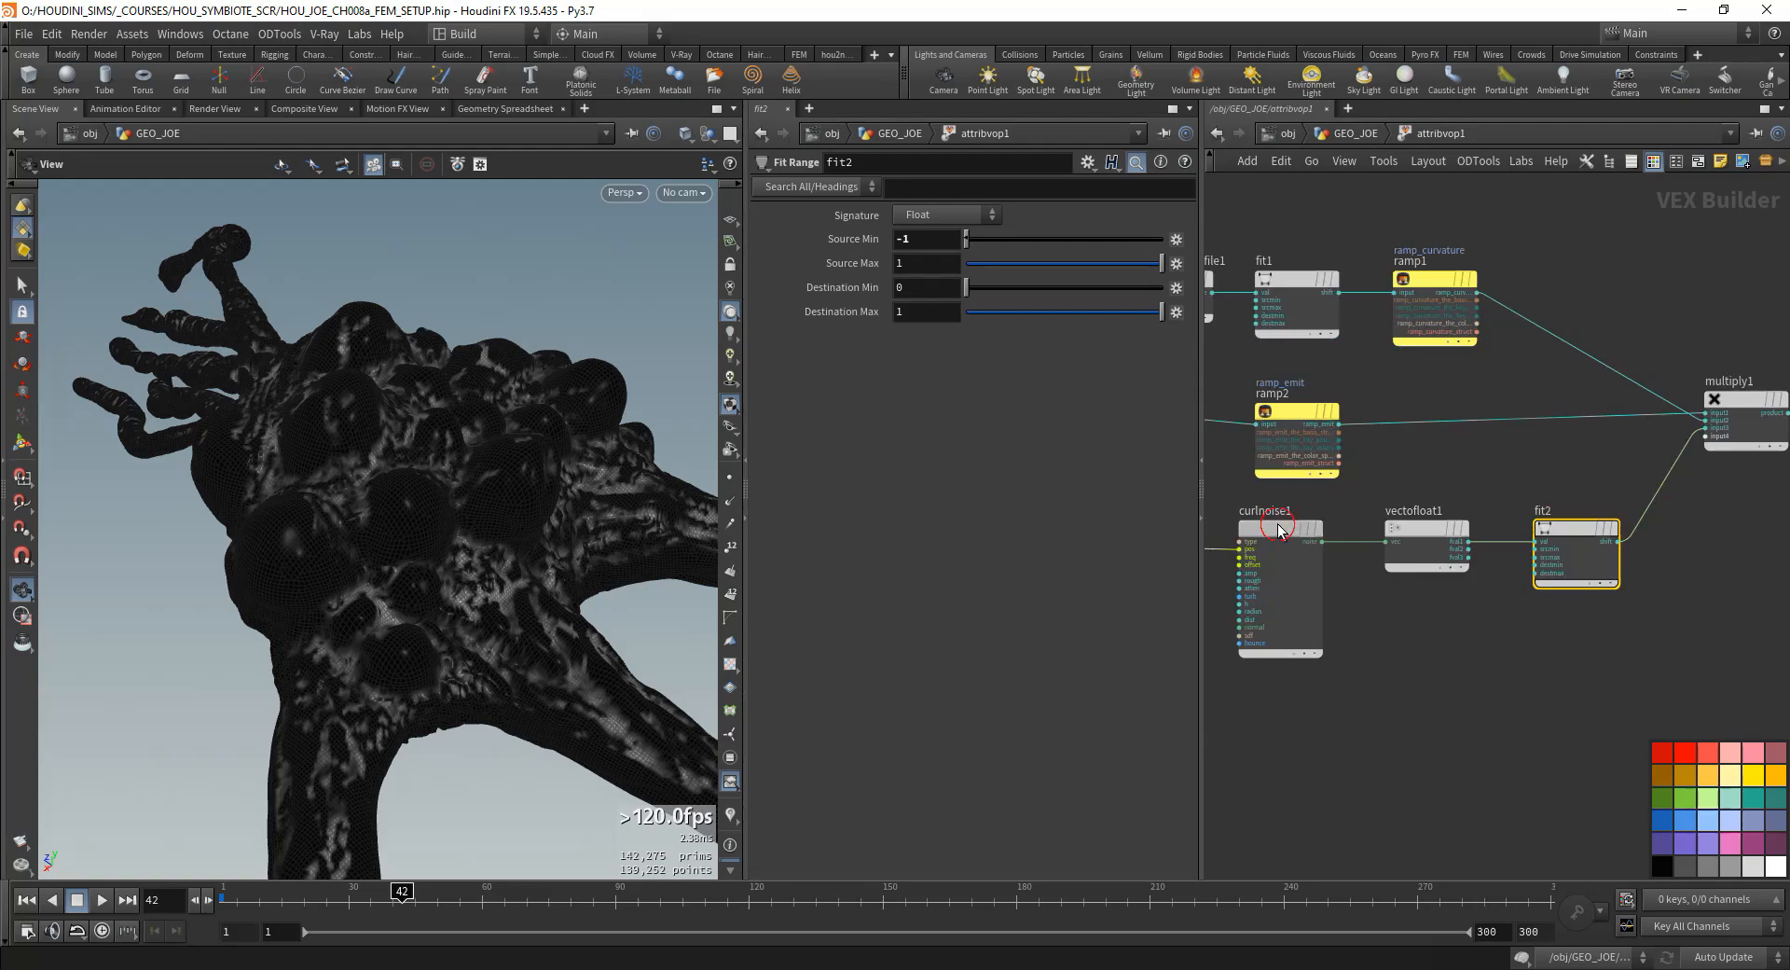
- Add a Bind Export node below fit2, feed it from vectofloat1's first output and name it debug
click(1279, 530)
middle_drag(1587, 637, 1436, 669)
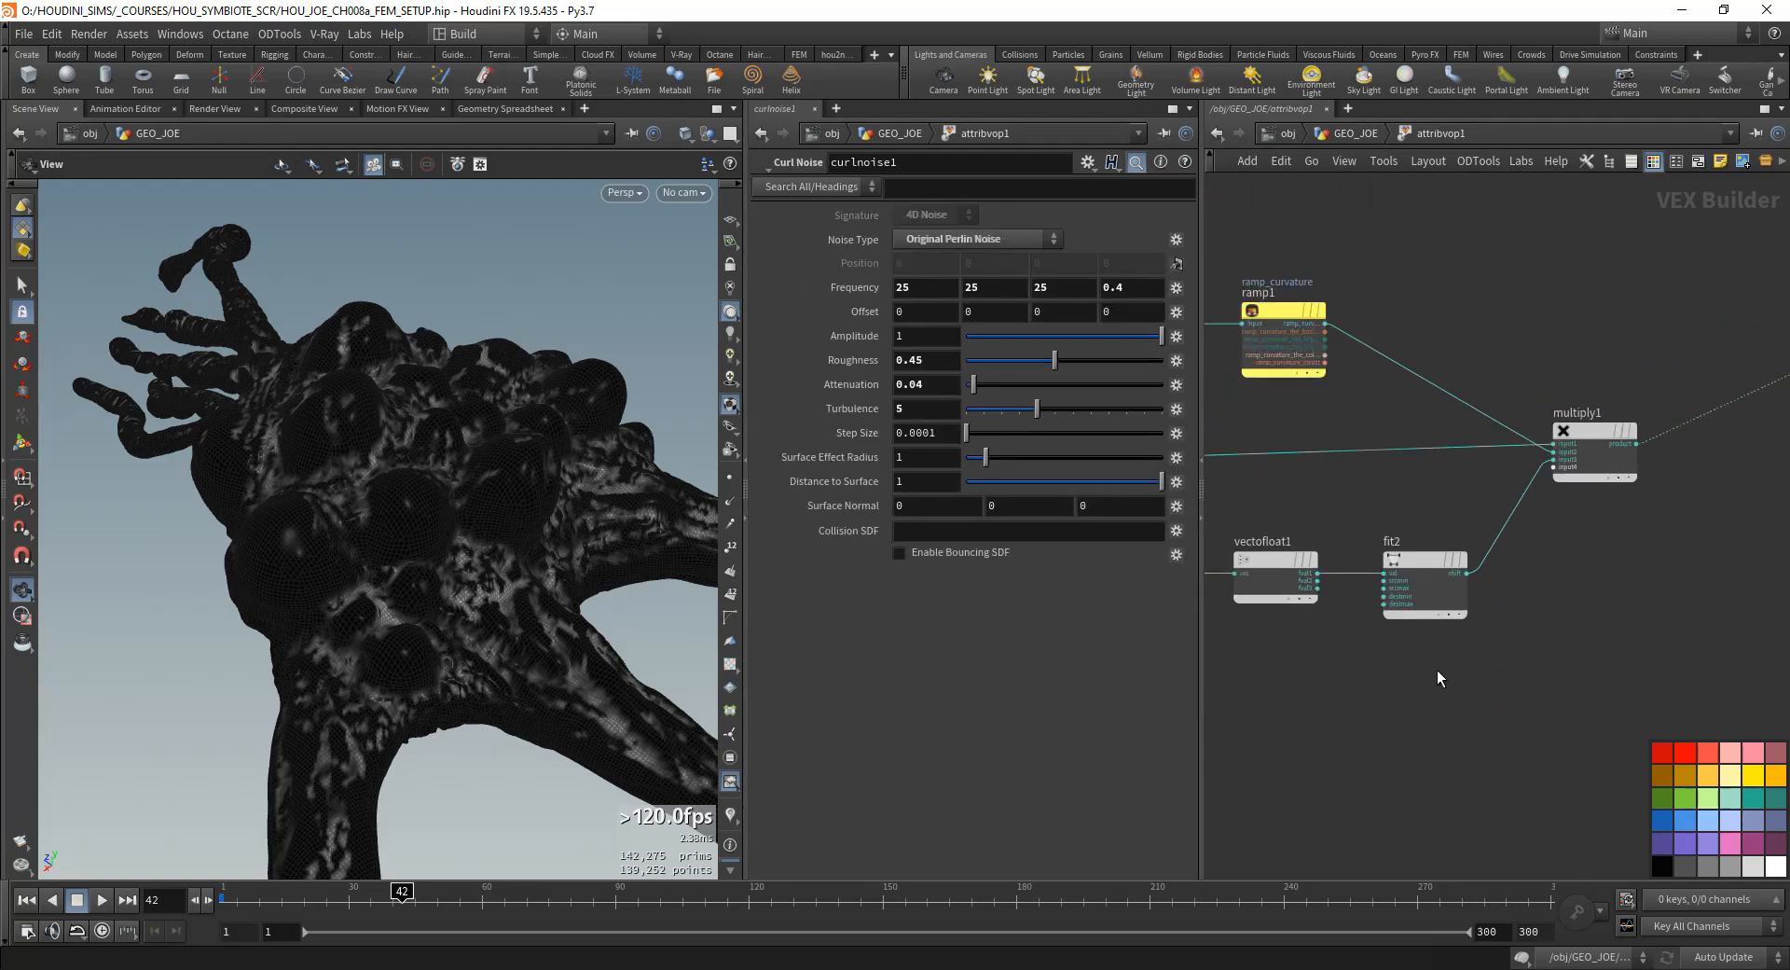
key(Tab)
text(bind)
key(Return)
click(1404, 697)
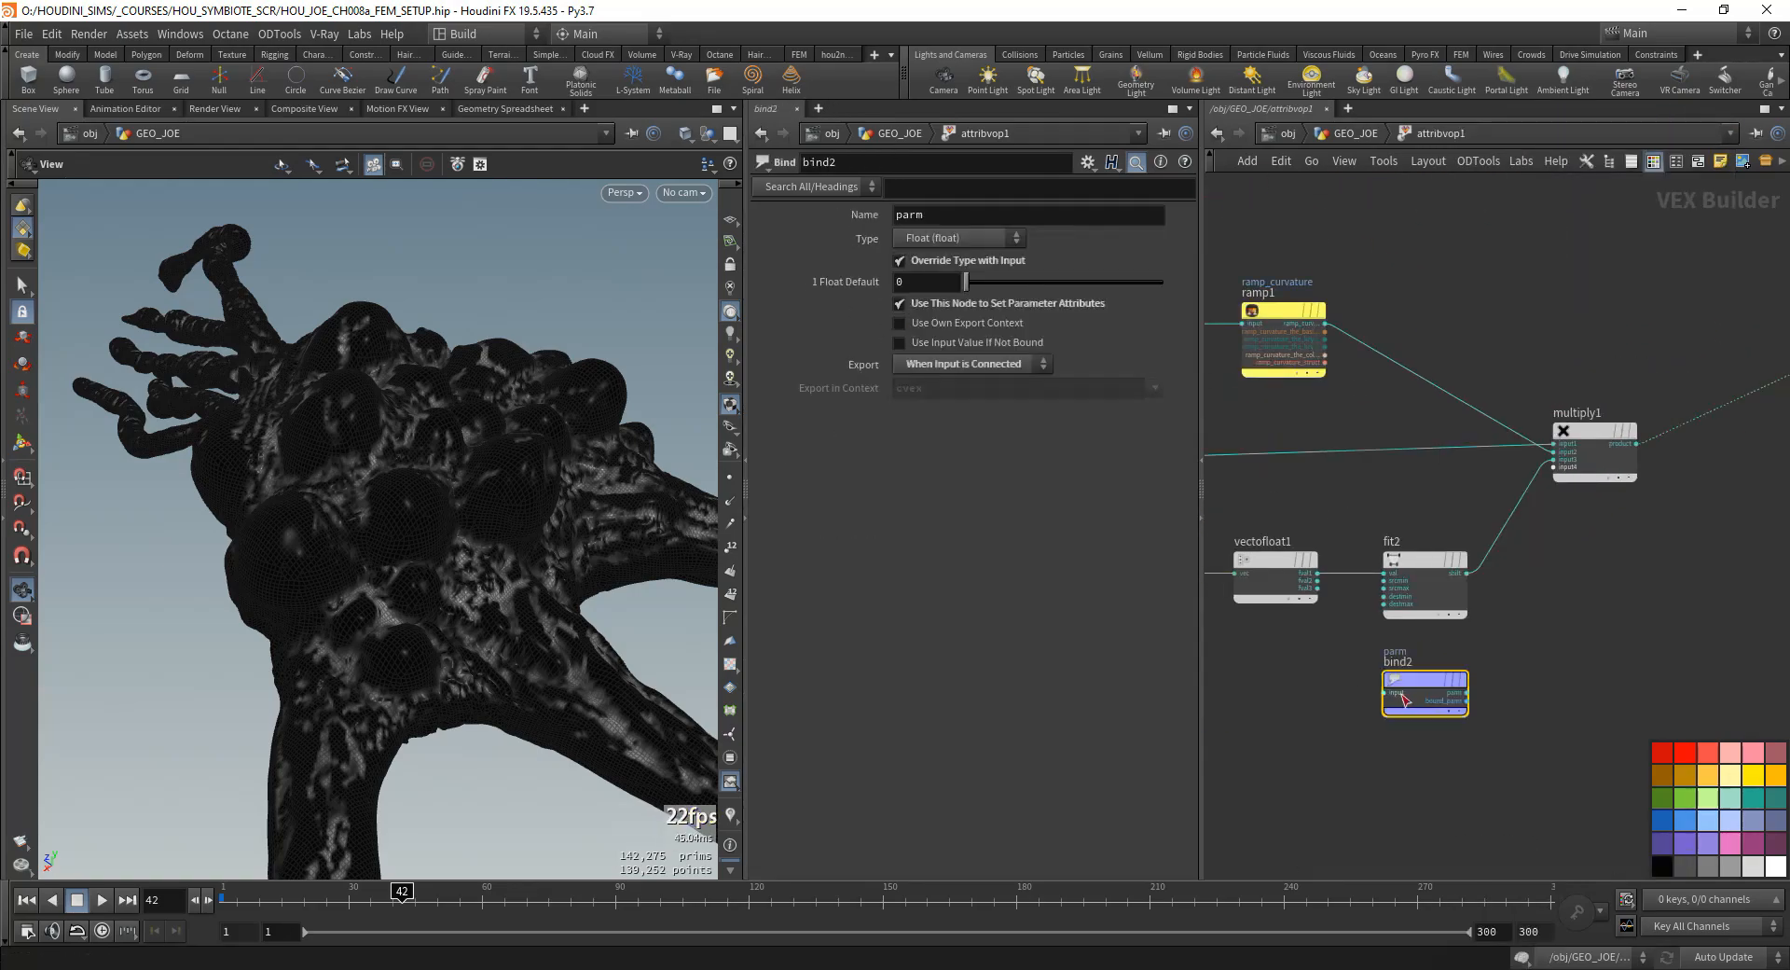
click(1396, 692)
click(1317, 572)
click(951, 214)
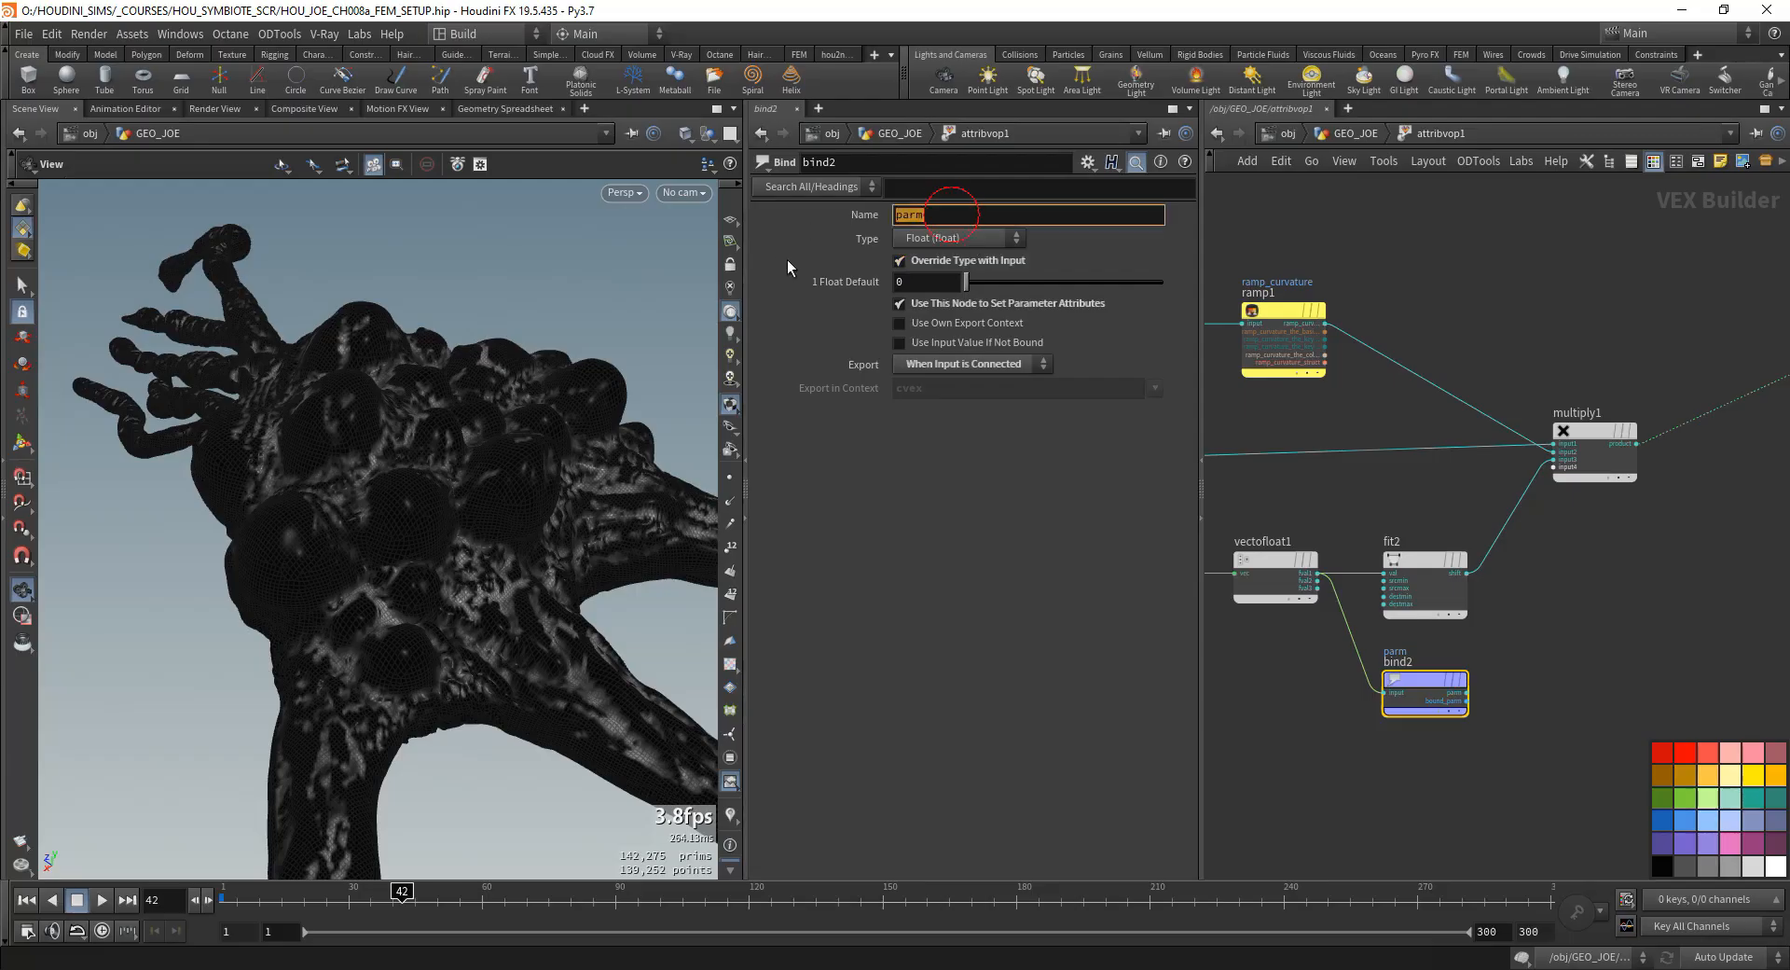
text(debug)
key(Return)
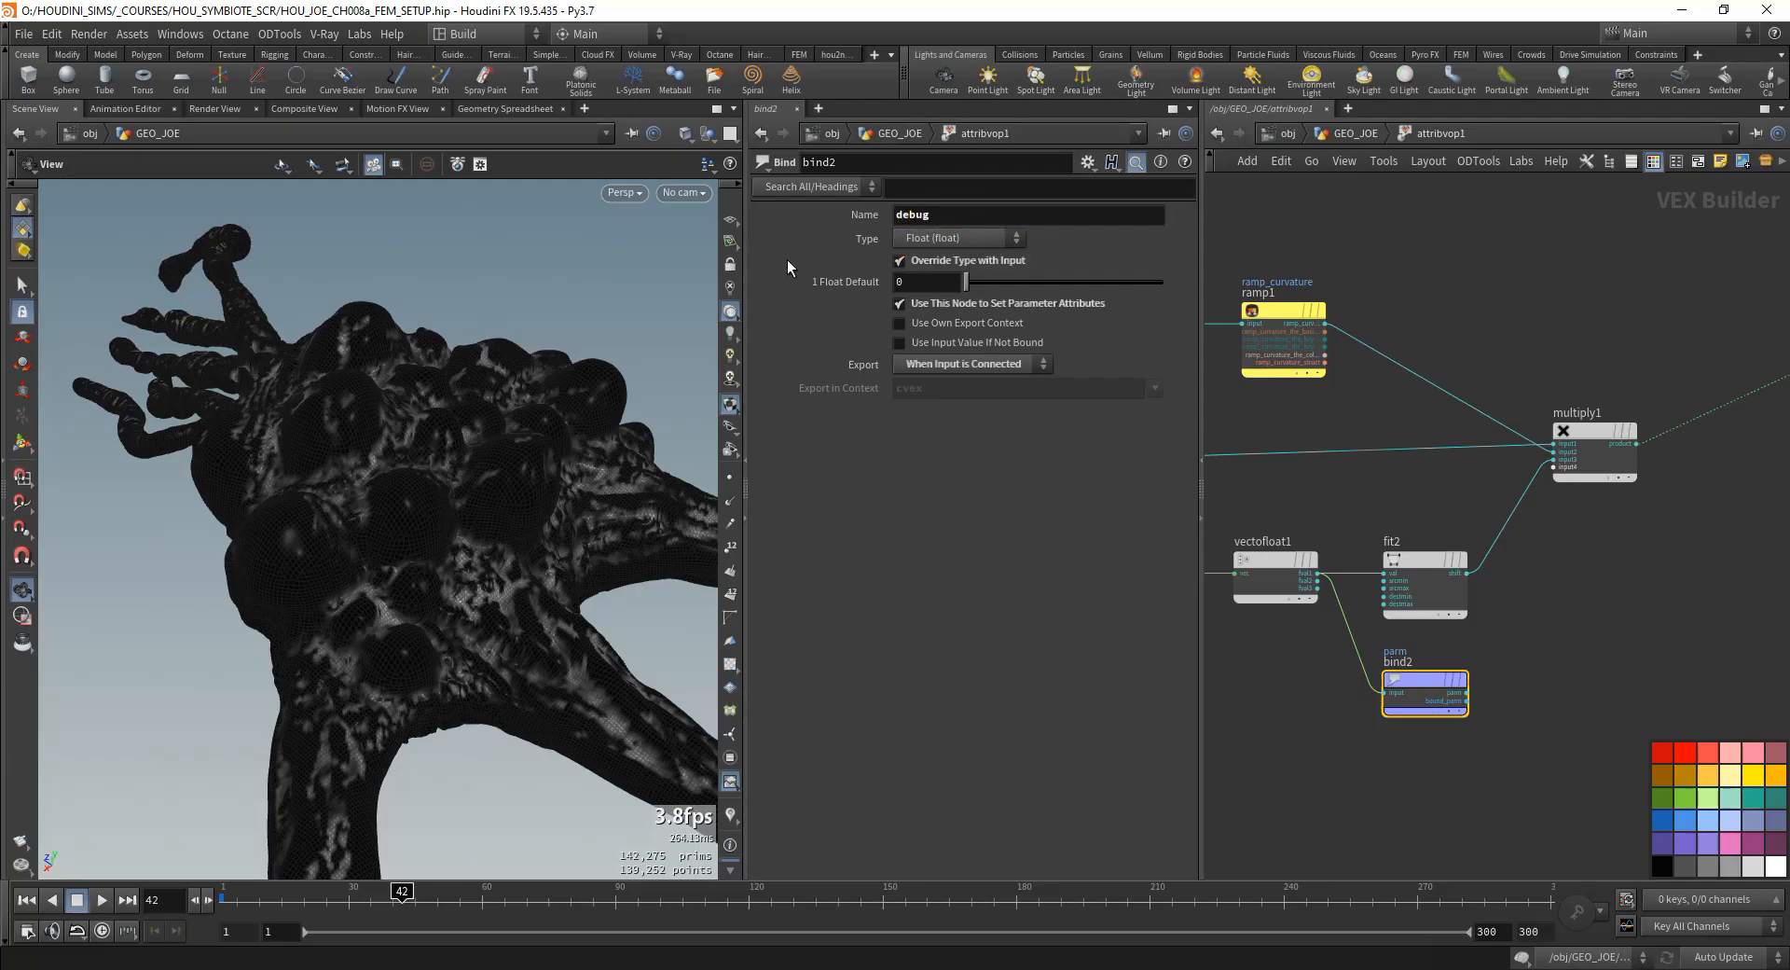
- Examine the range of the debug attribute in attribvop1's geometry spreadsheet by sorting that column both ways, then return inside attribvop1
click(1375, 137)
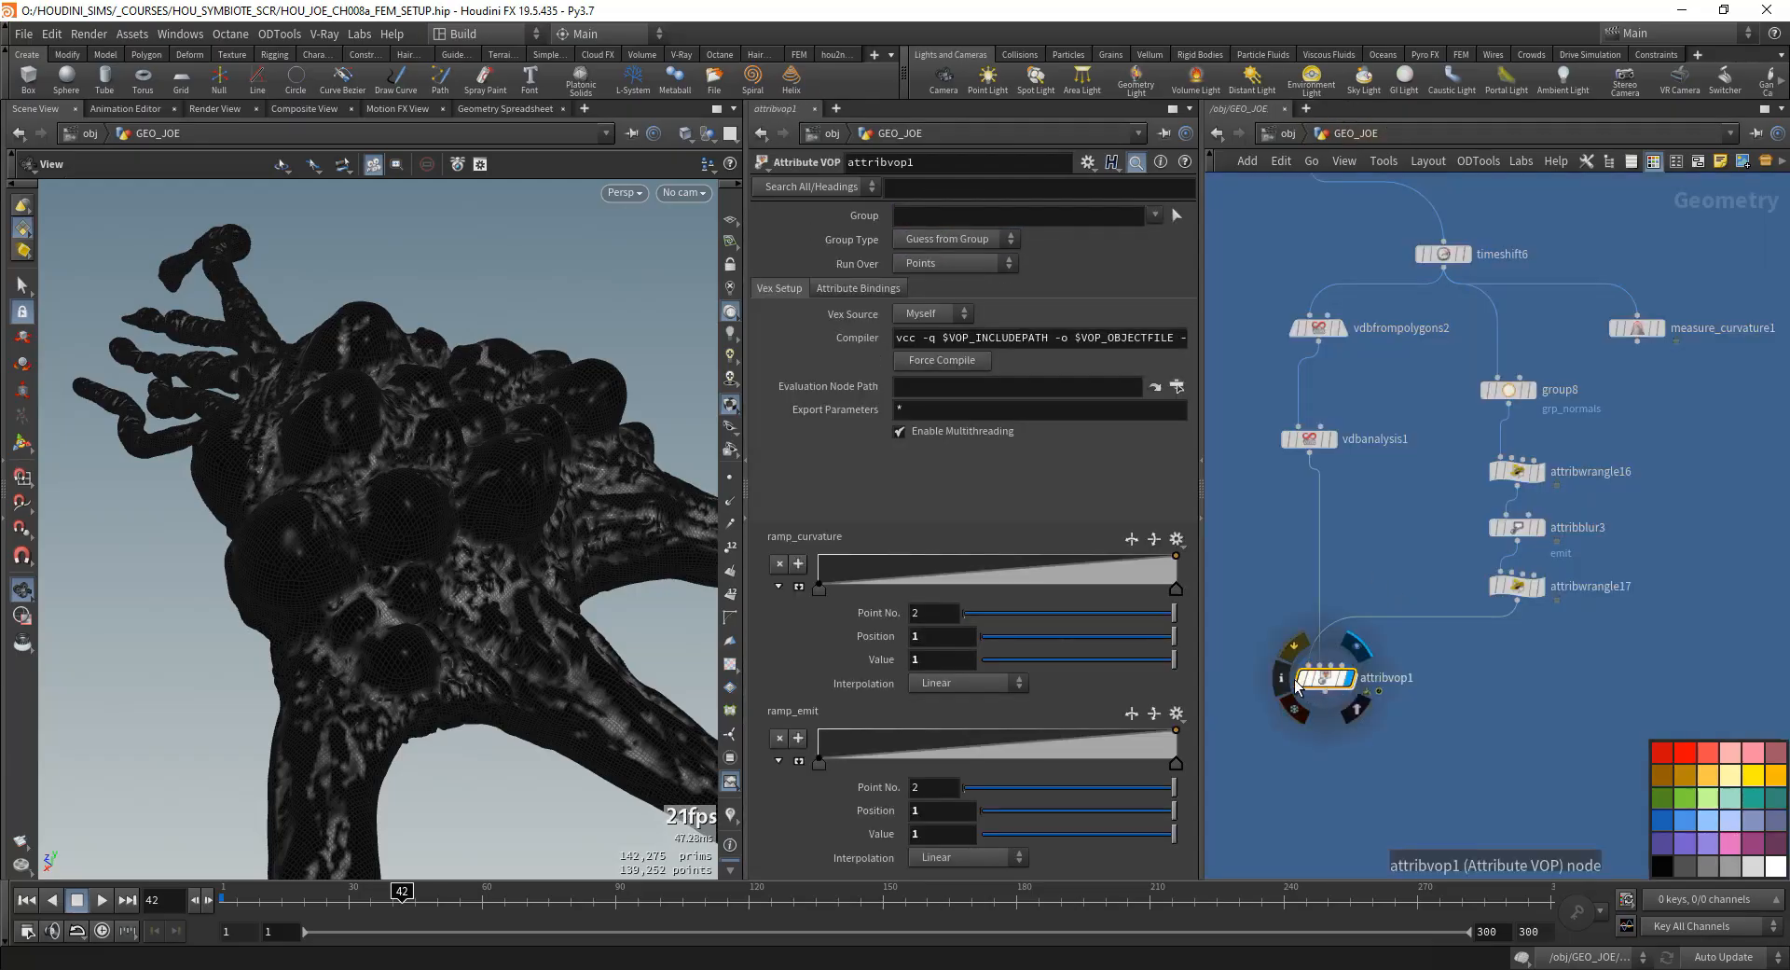
middle_click(1310, 685)
right_click(1310, 685)
click(1384, 392)
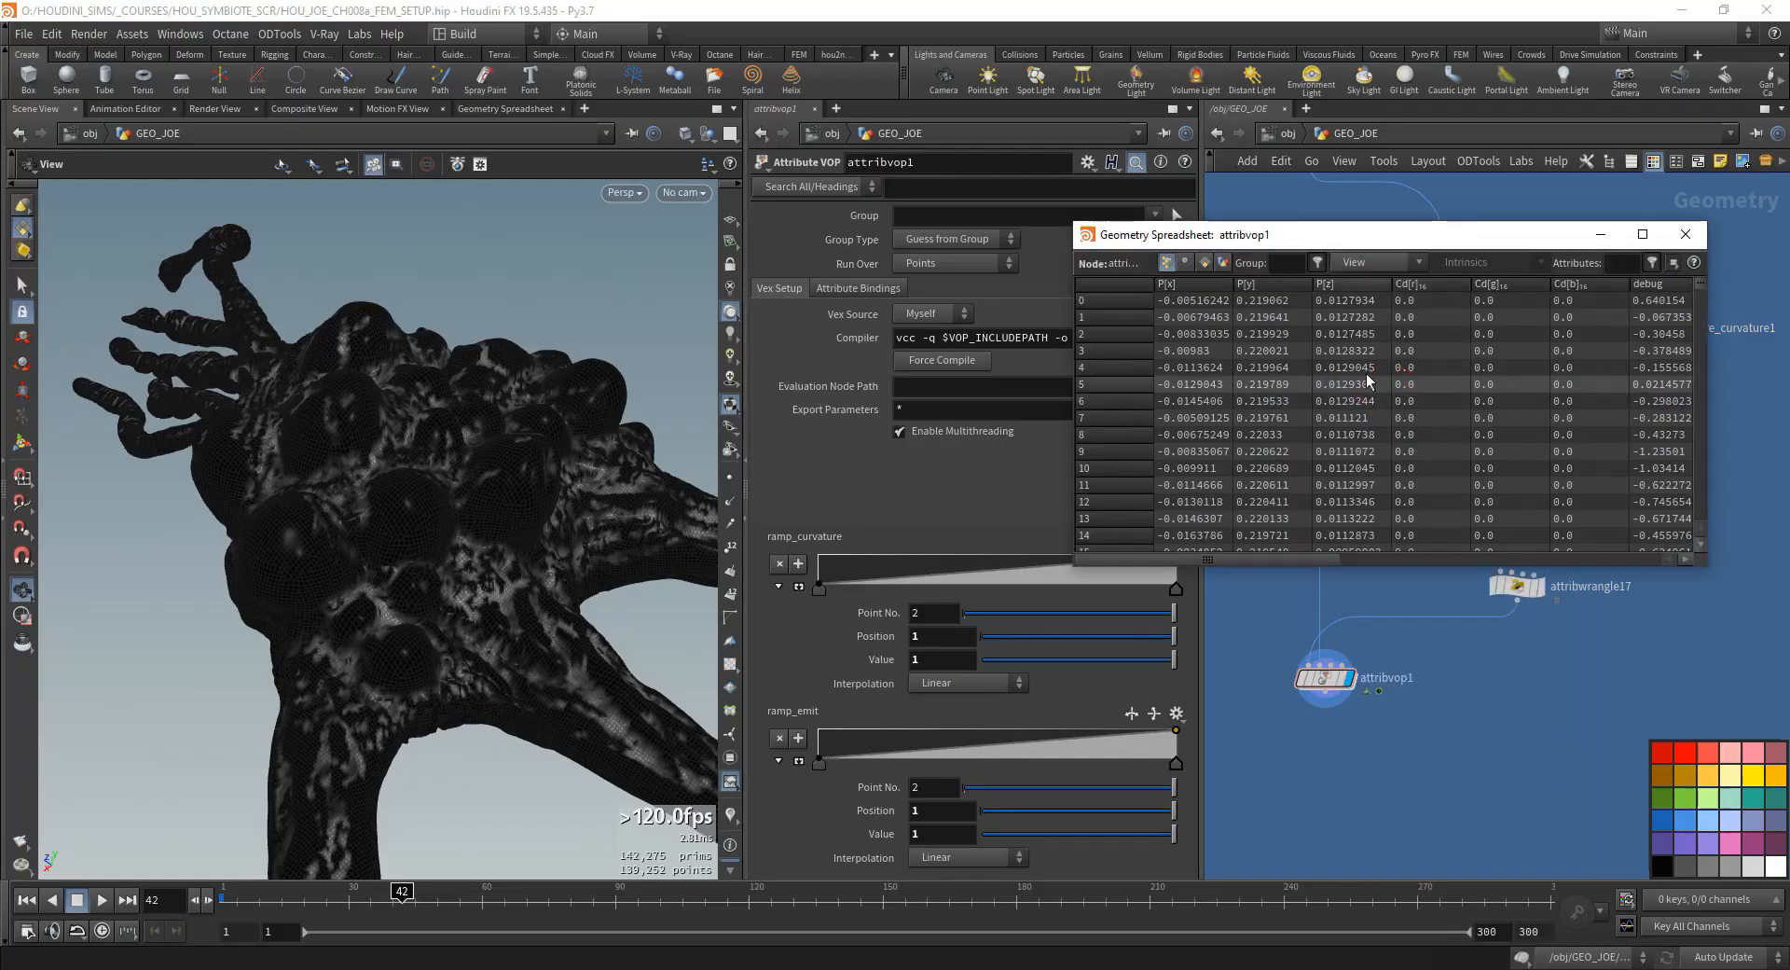
double_click(1301, 229)
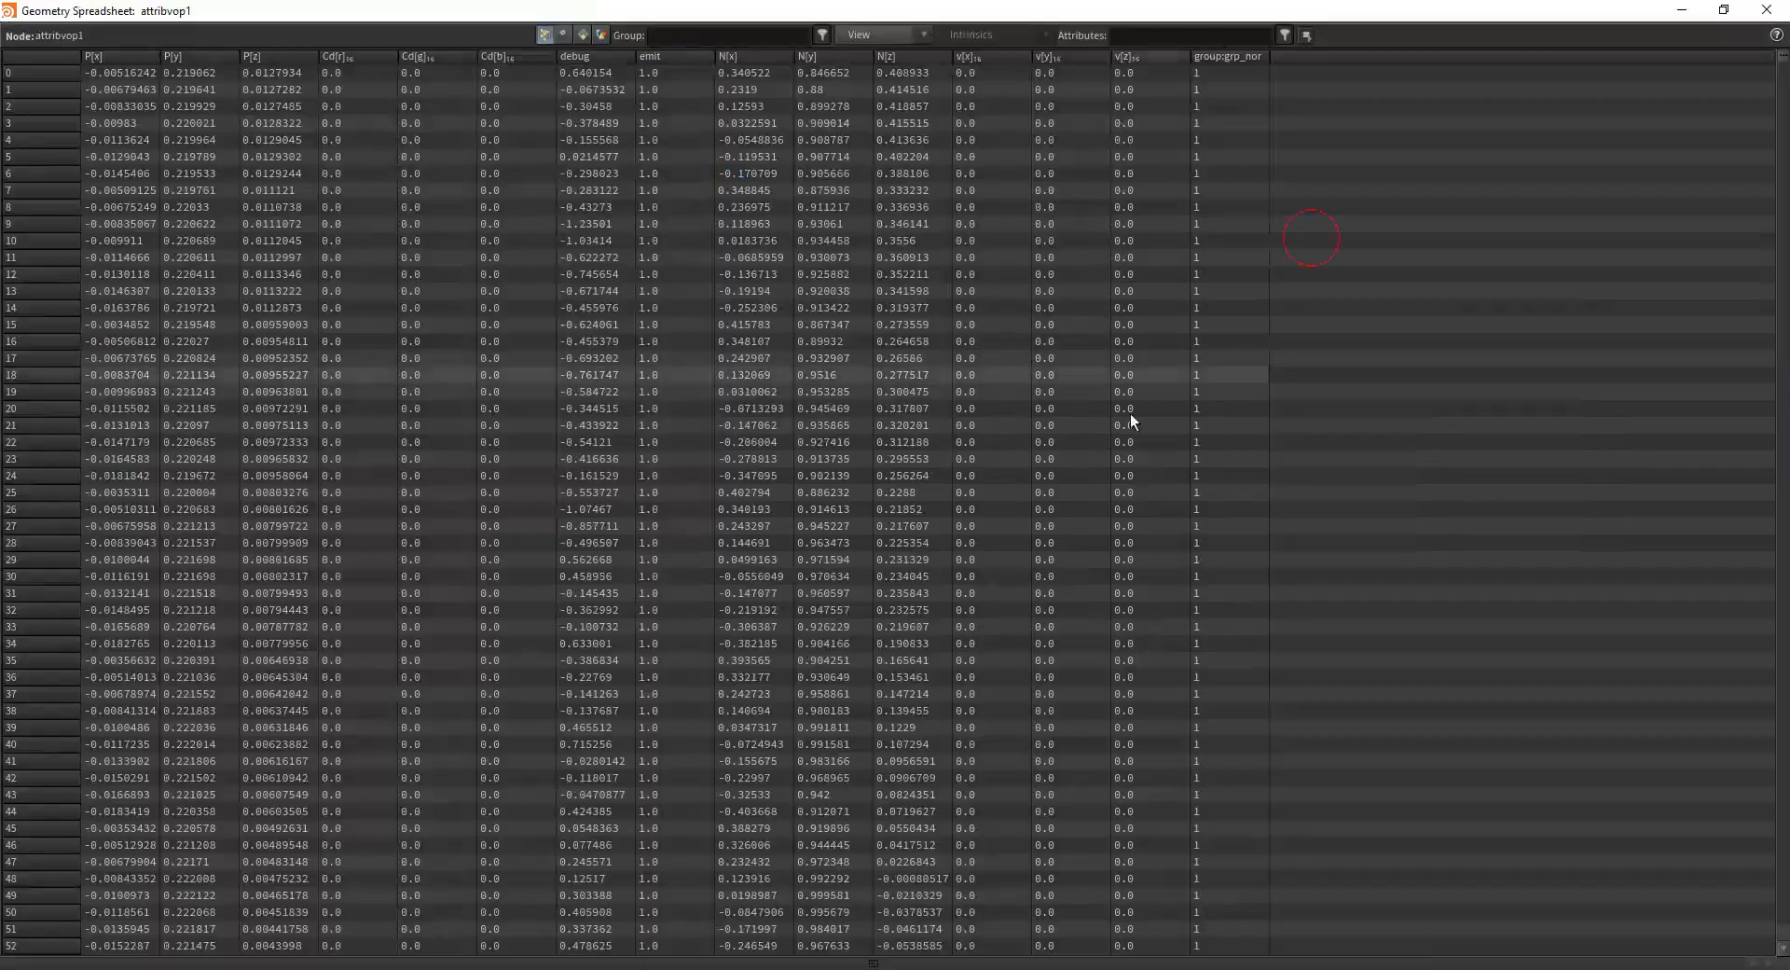
click(586, 55)
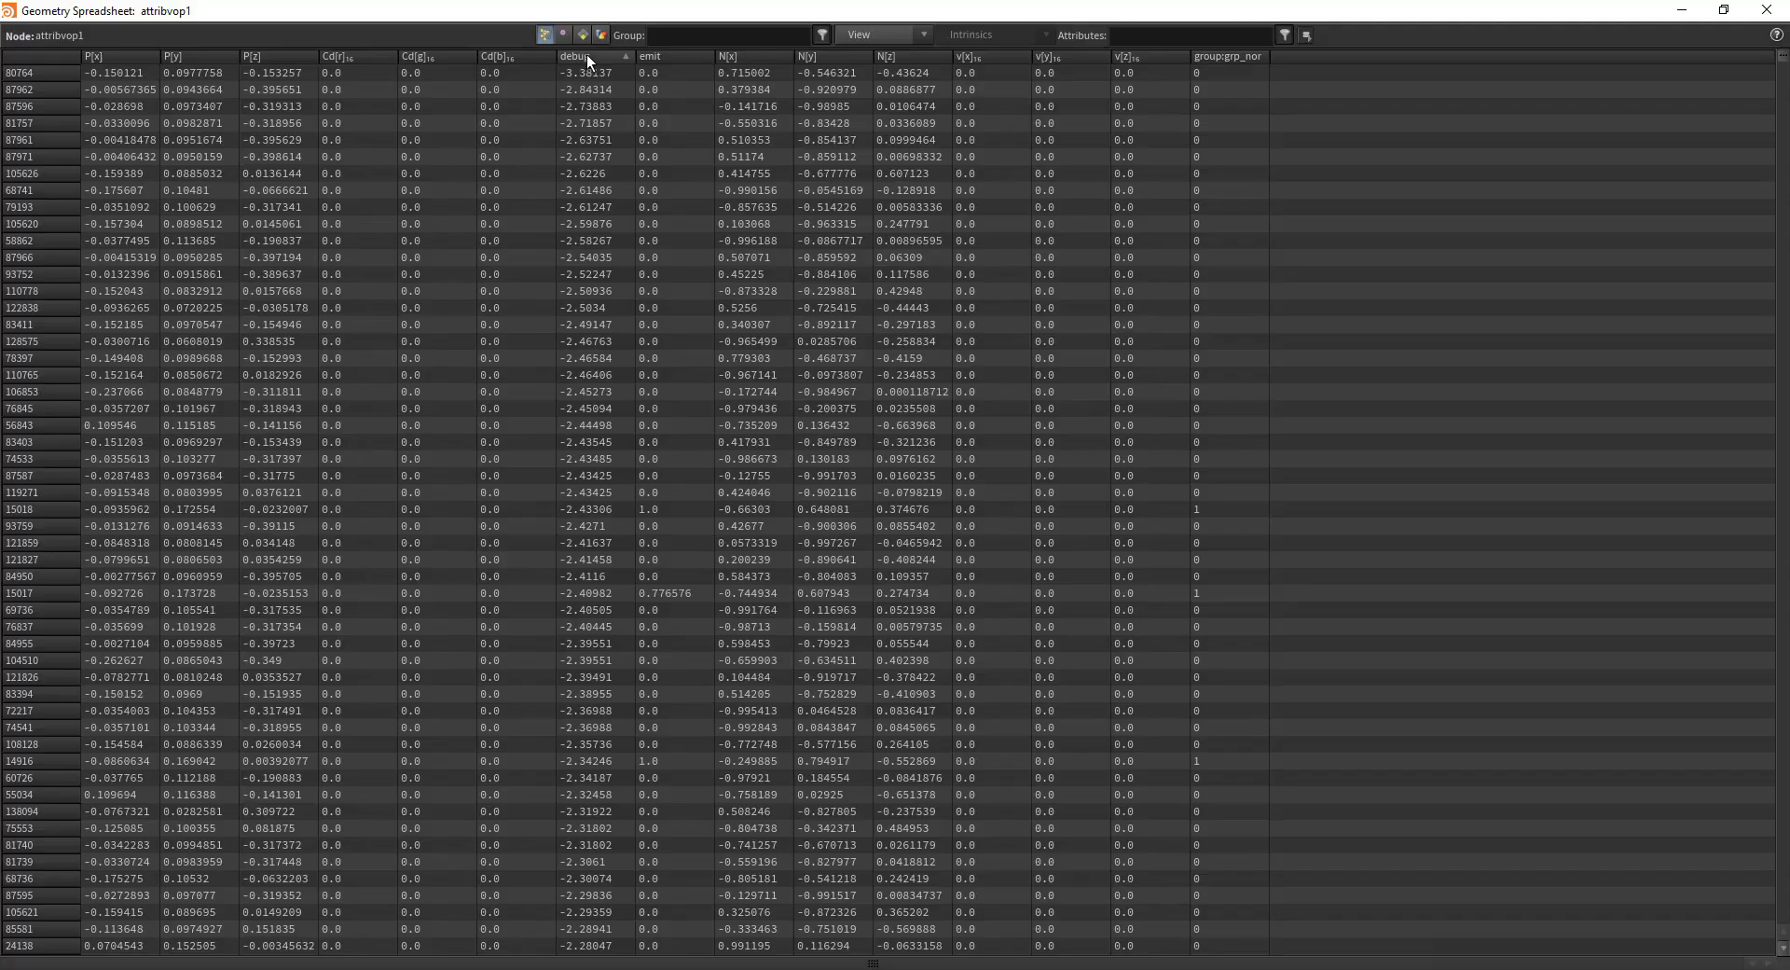
click(587, 57)
click(1766, 9)
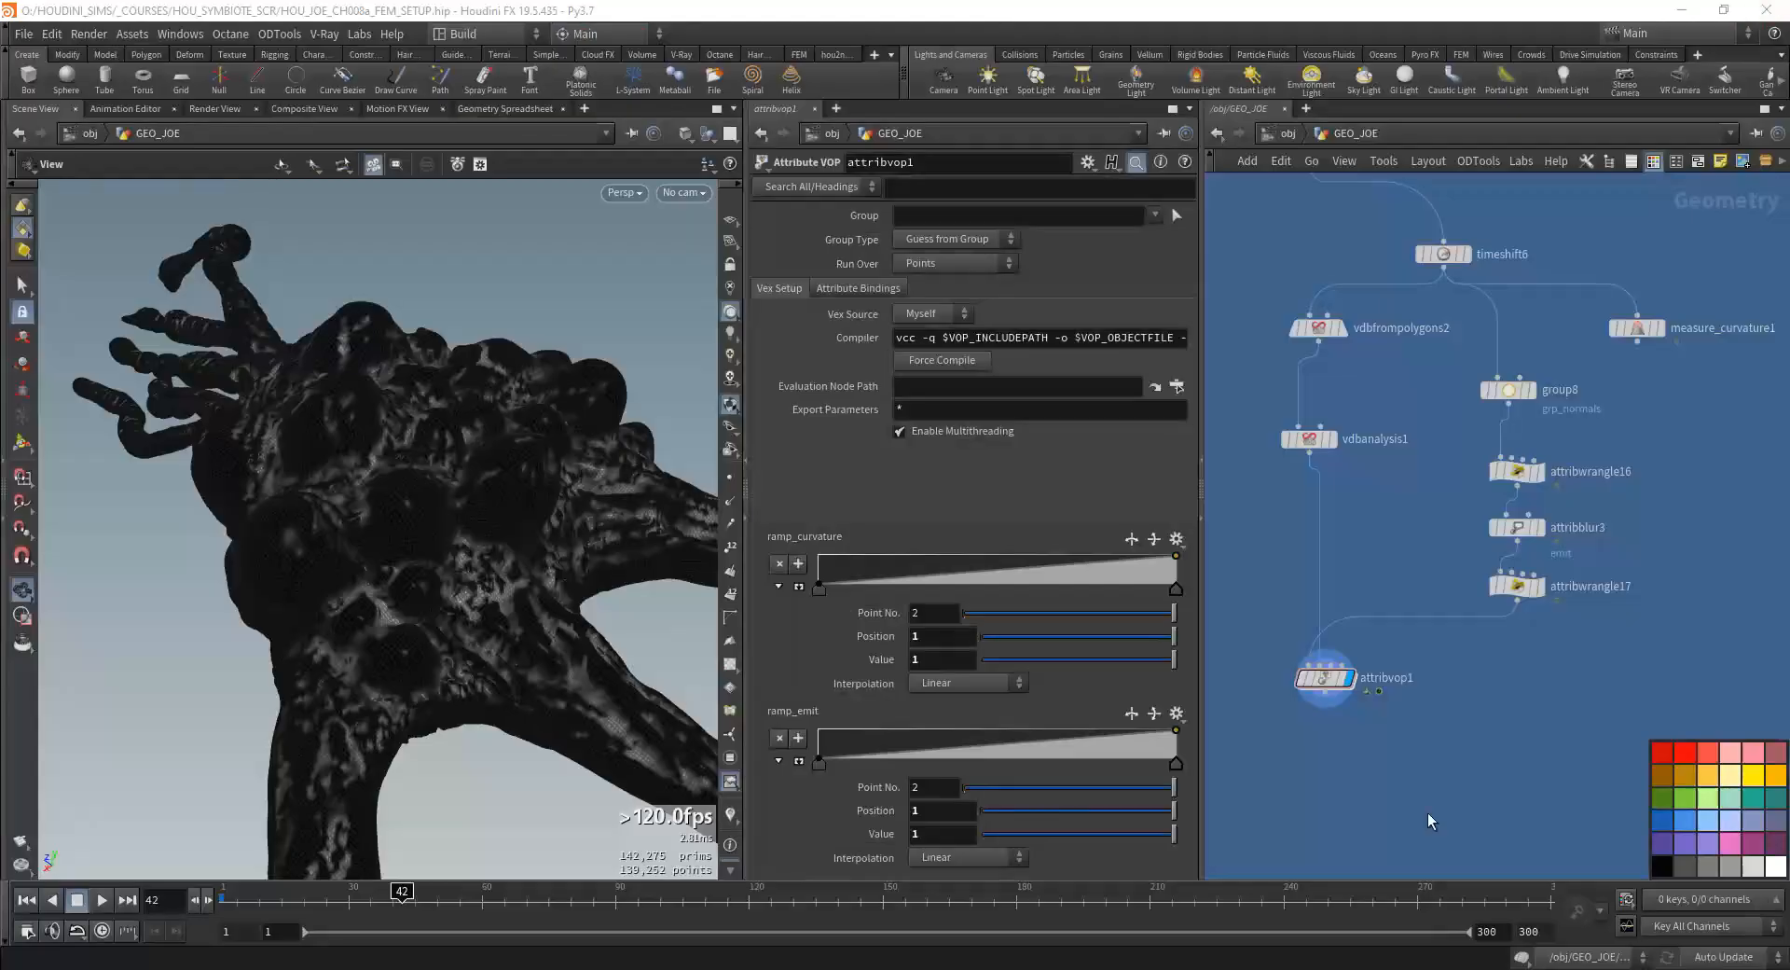
double_click(1324, 678)
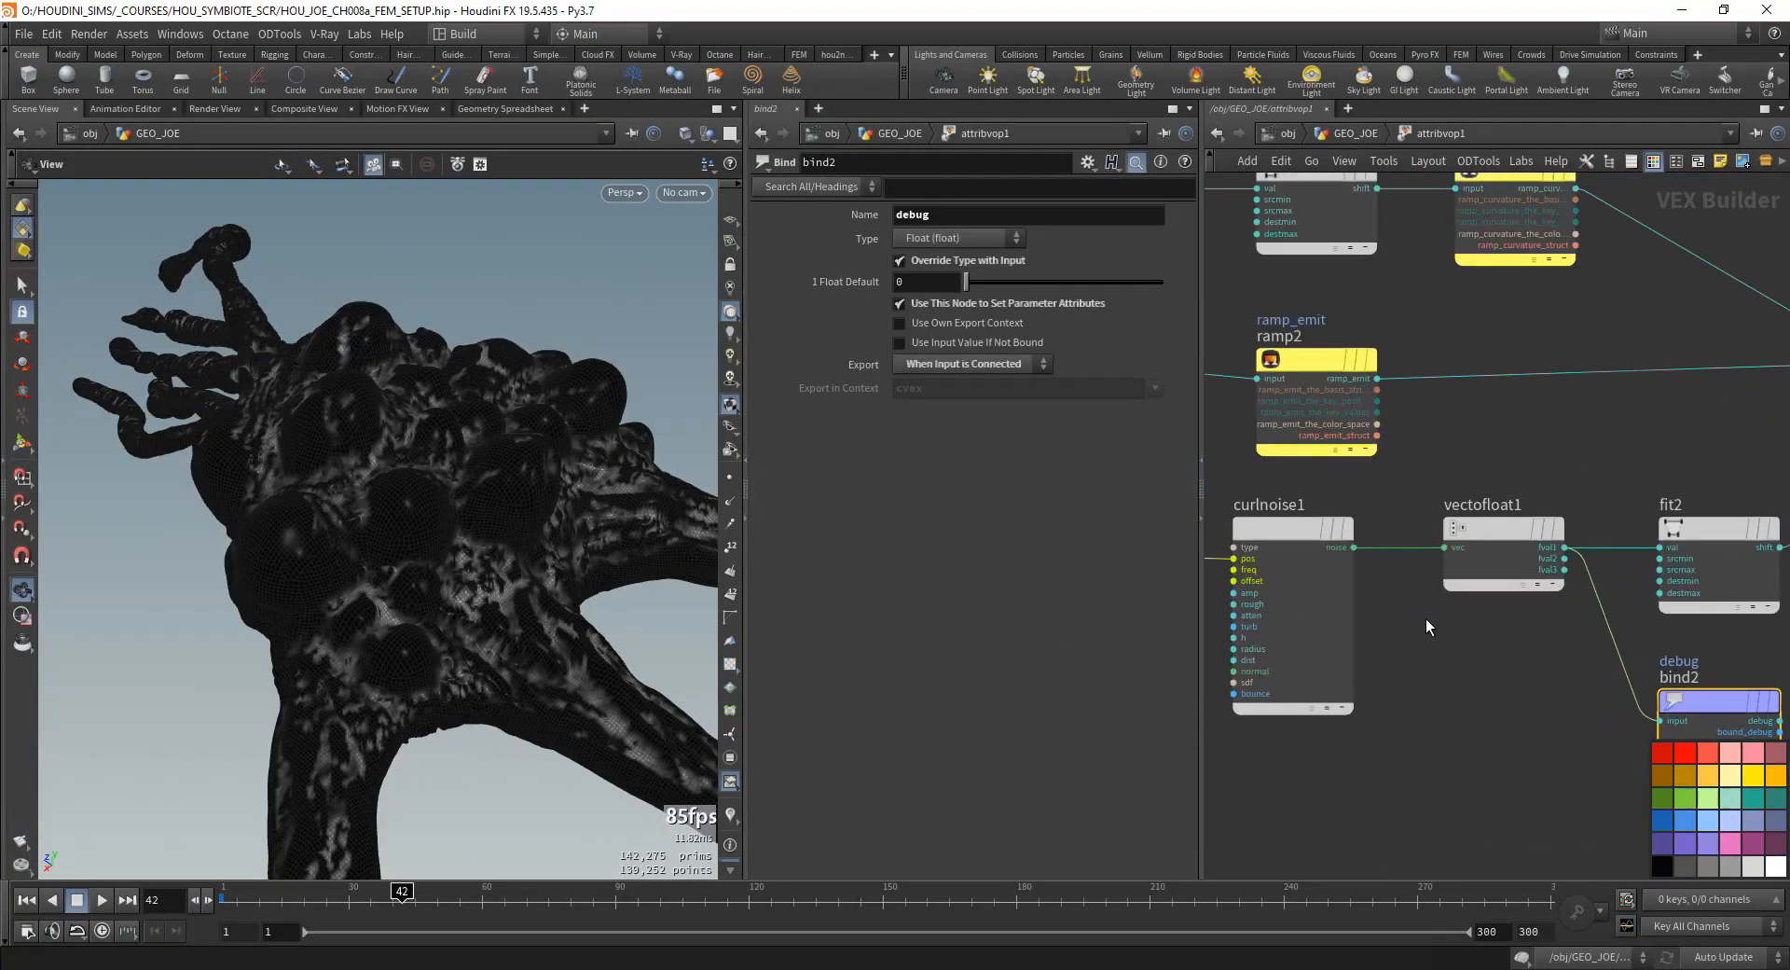
- Try a source range of -3 to 3 on fit2 and check the mask on the model
click(1618, 556)
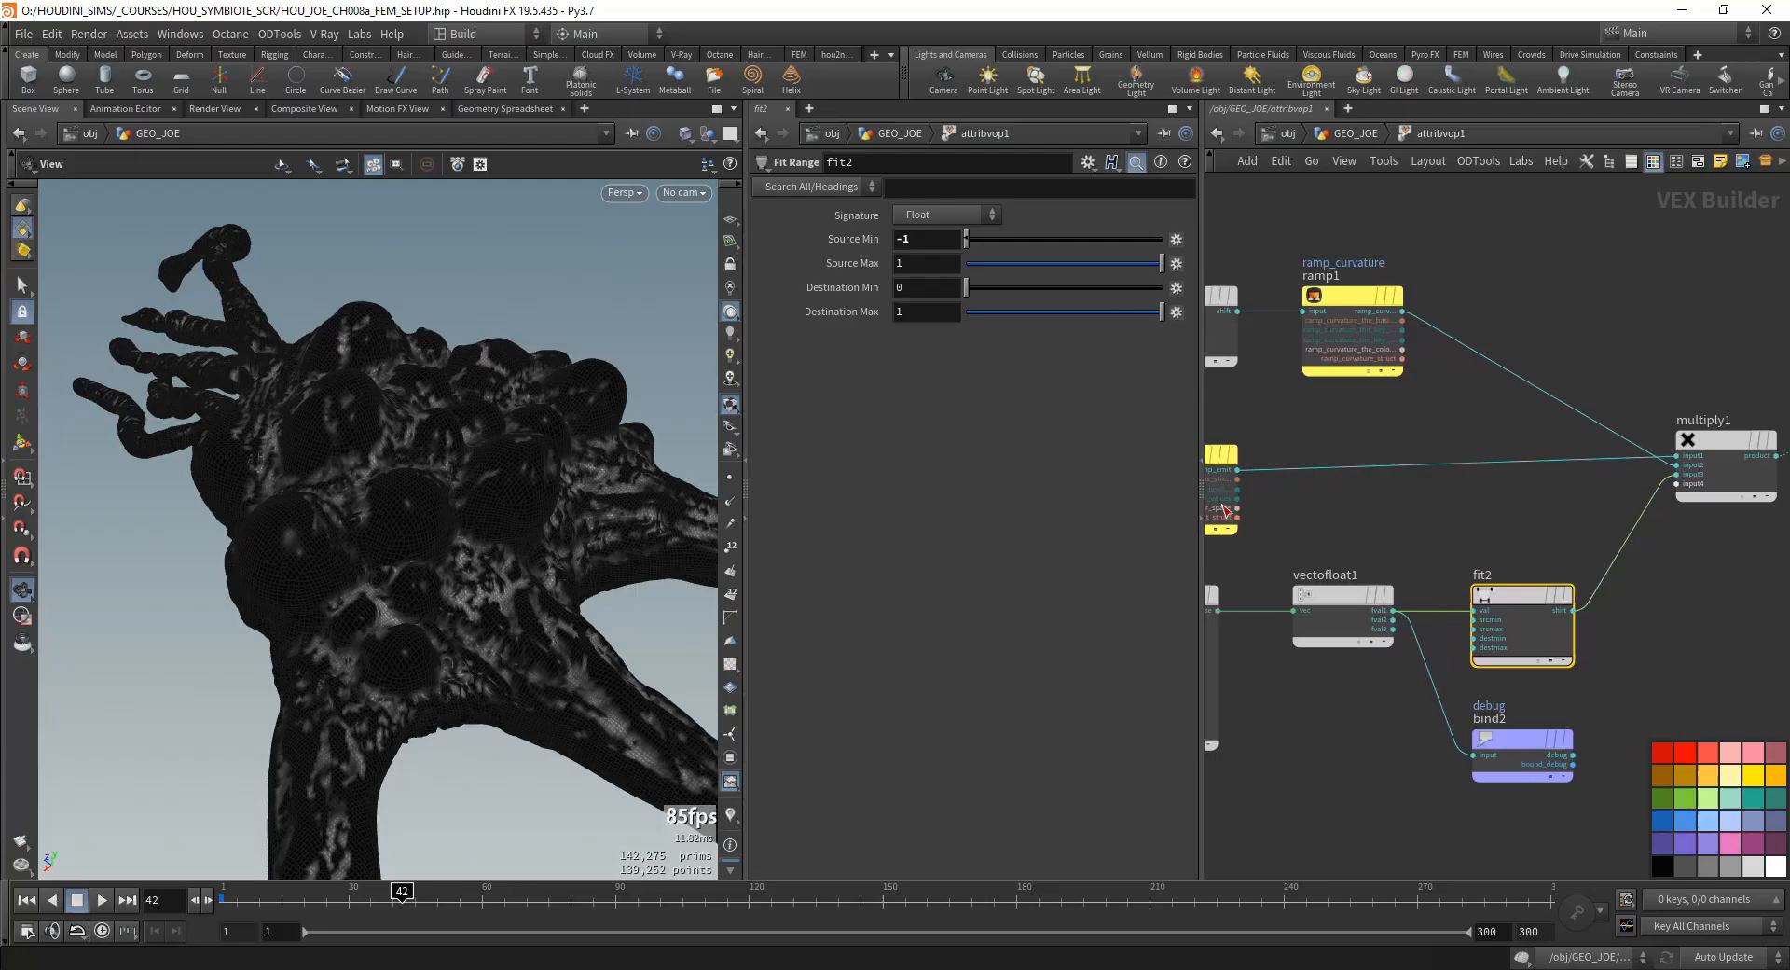
double_click(903, 236)
text(-3)
key(Tab)
text(3)
key(Tab)
drag(563, 476, 512, 519)
middle_drag(488, 589, 451, 613)
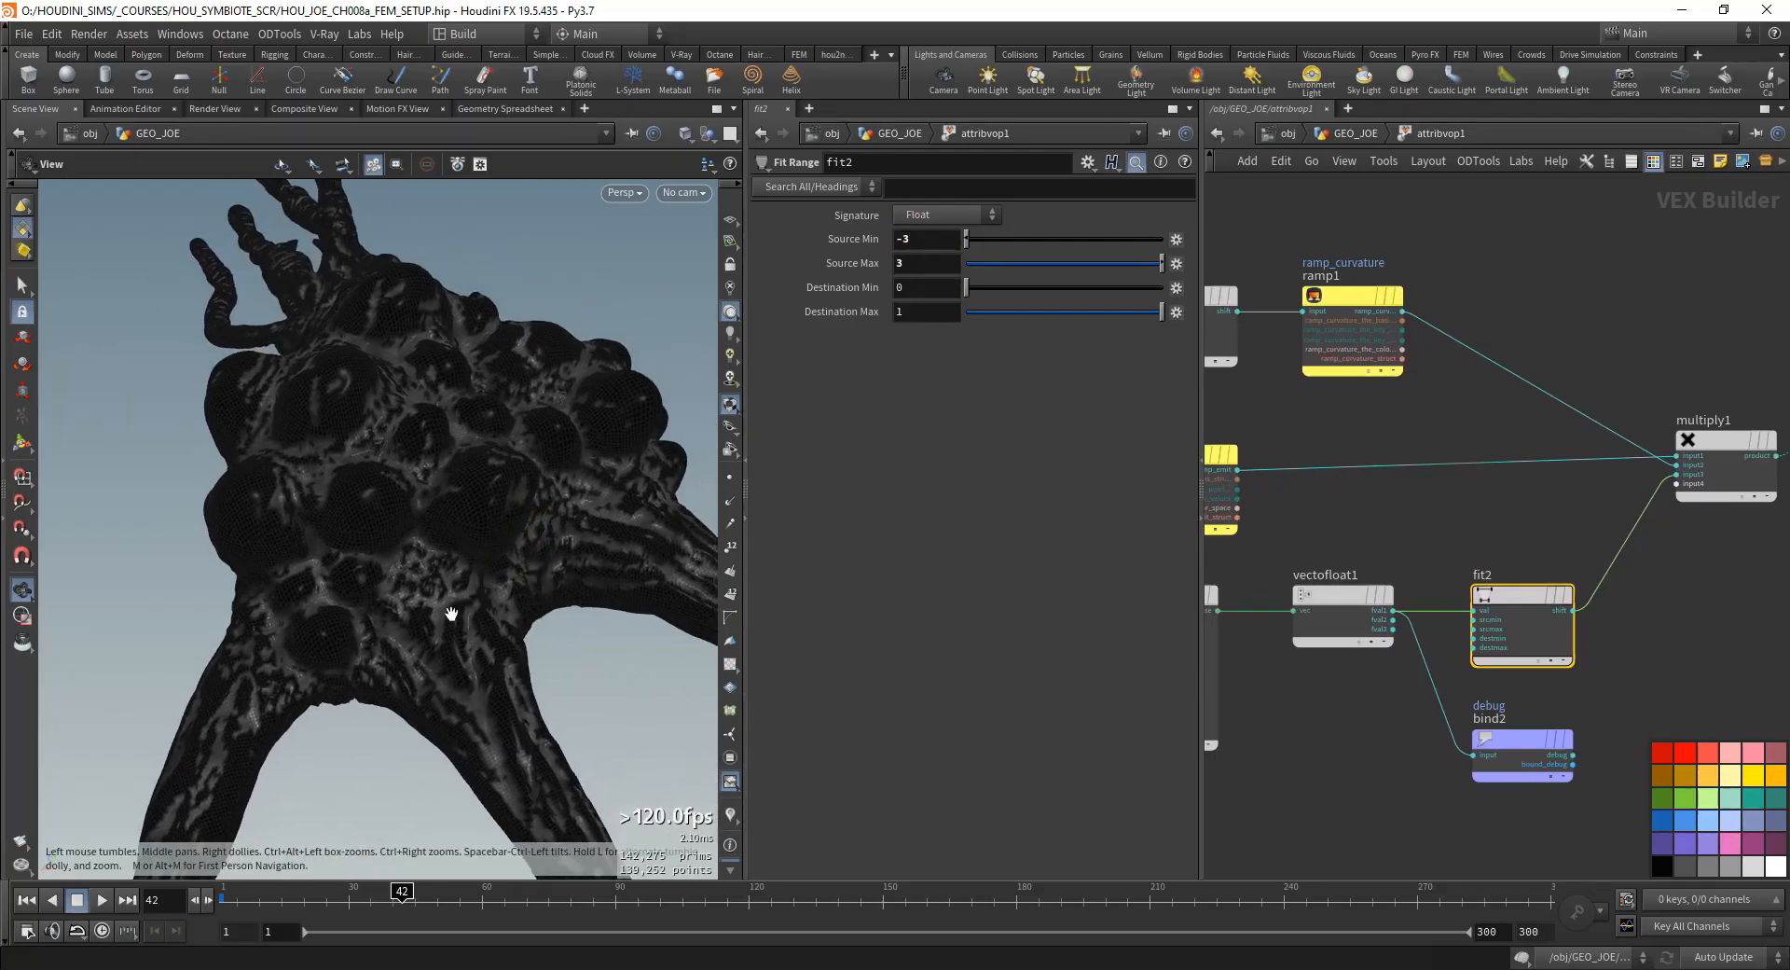
- Set fit2's Source Min to -1 and Source Max to 1, and view the model from above
drag(414, 579, 326, 580)
double_click(902, 239)
text(-1)
key(Tab)
text(1)
key(Tab)
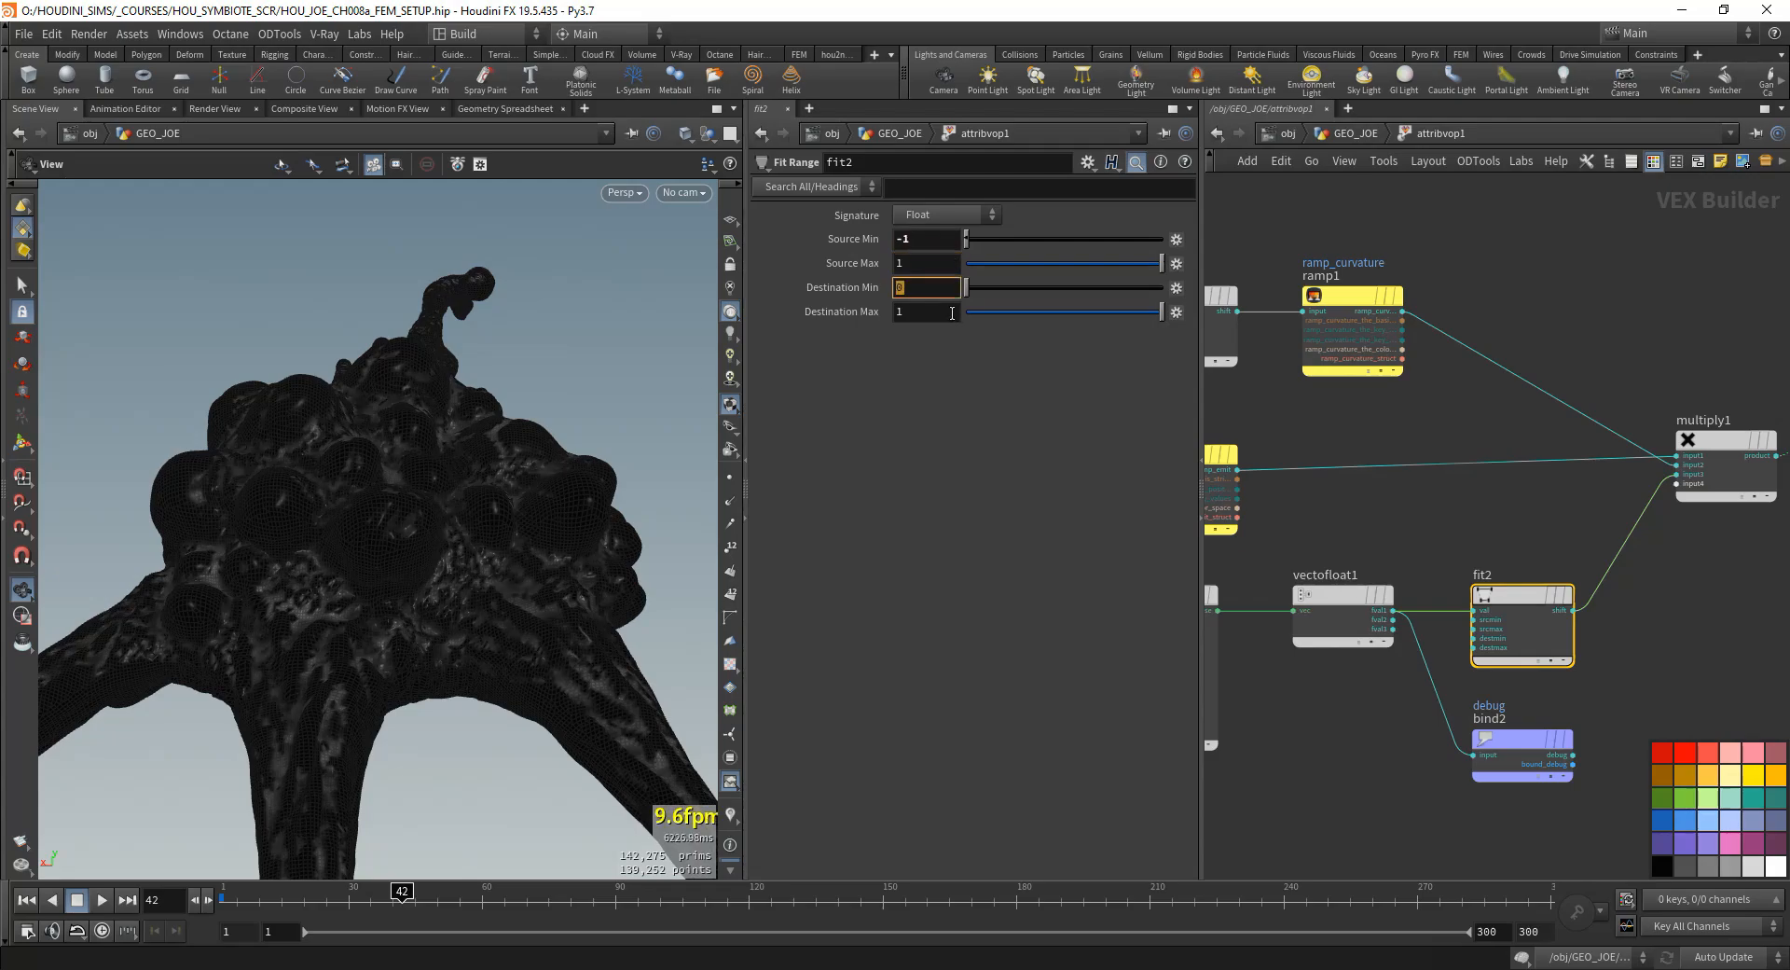
drag(378, 522, 297, 673)
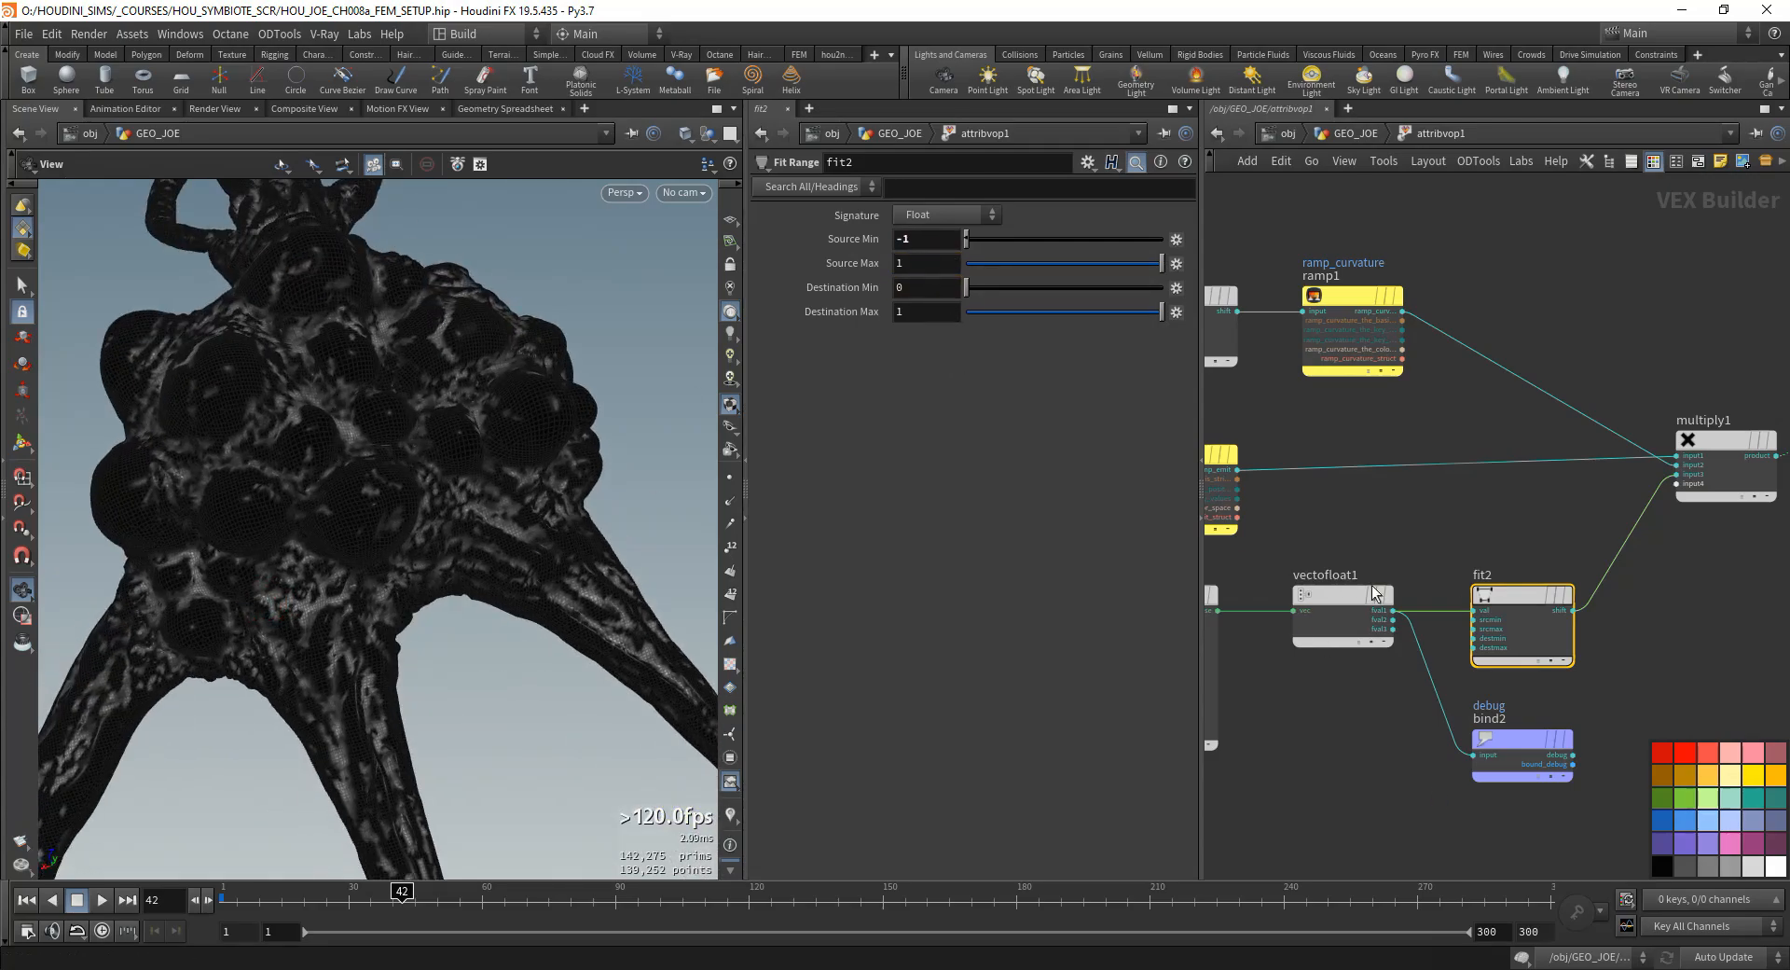
- Try different Destination Max and Source Min values on fit2
drag(1161, 312, 1027, 315)
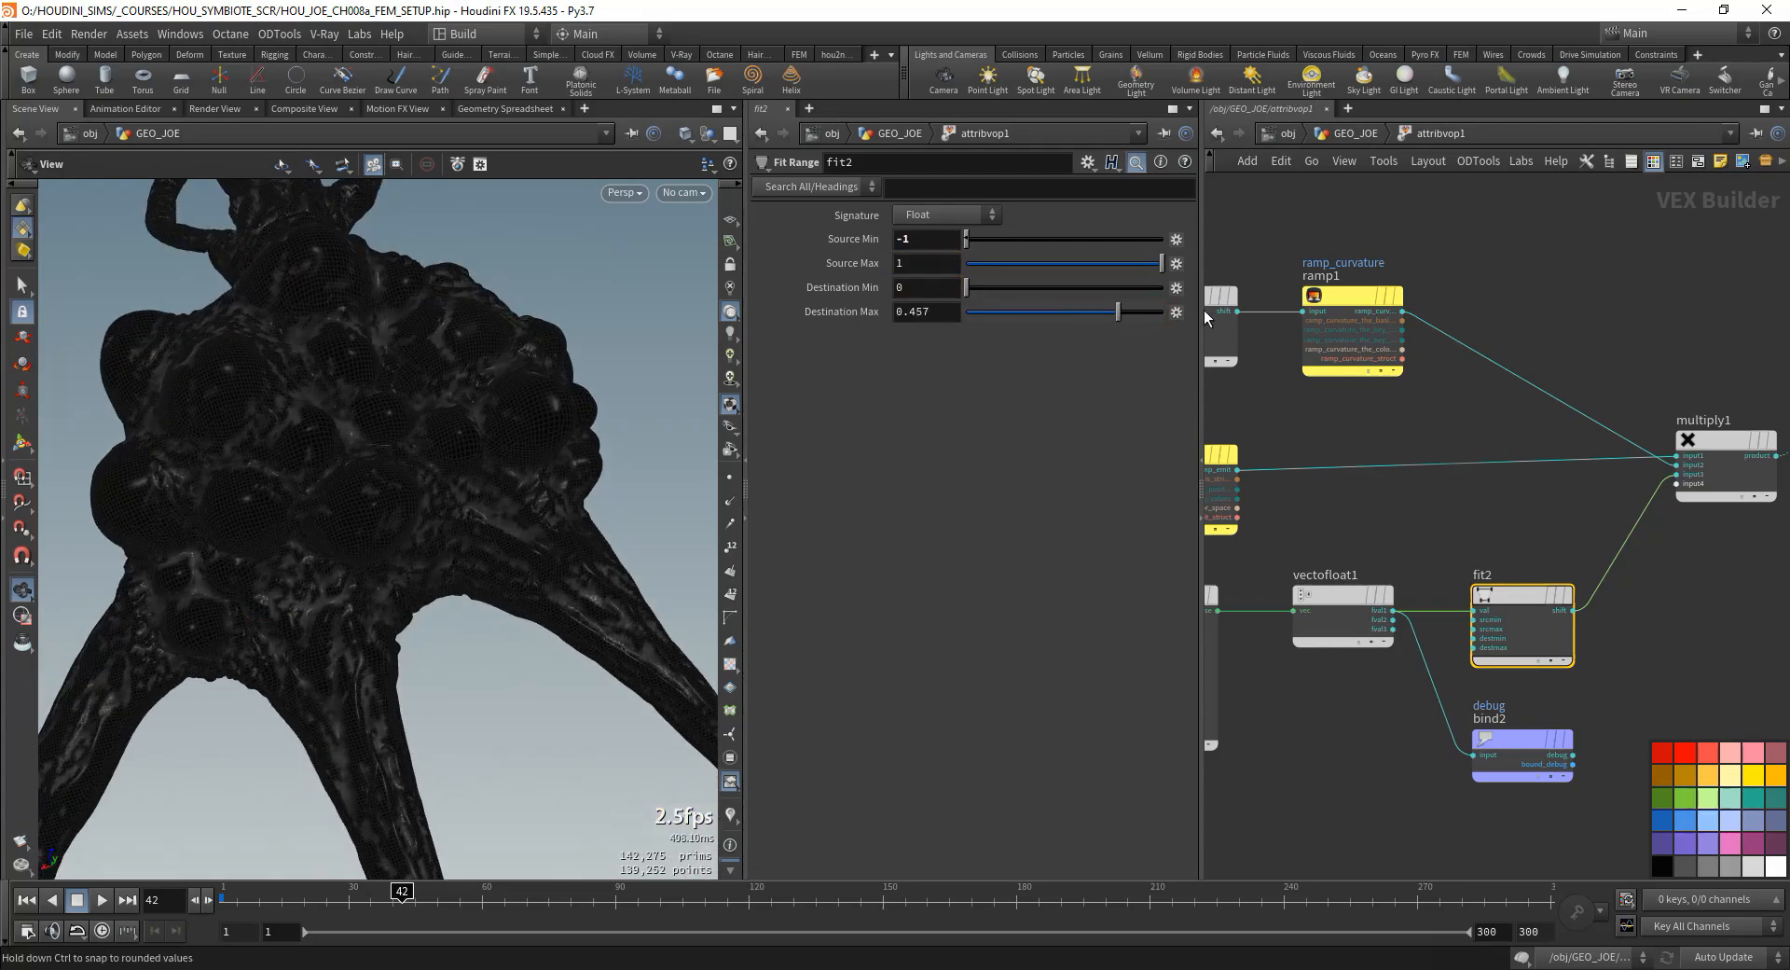
mouse_move(1204, 310)
mouse_down()
mouse_move(1119, 262)
mouse_move(1066, 265)
mouse_move(1216, 257)
mouse_up()
mouse_move(964, 239)
mouse_down()
mouse_move(1094, 239)
mouse_move(927, 254)
mouse_up()
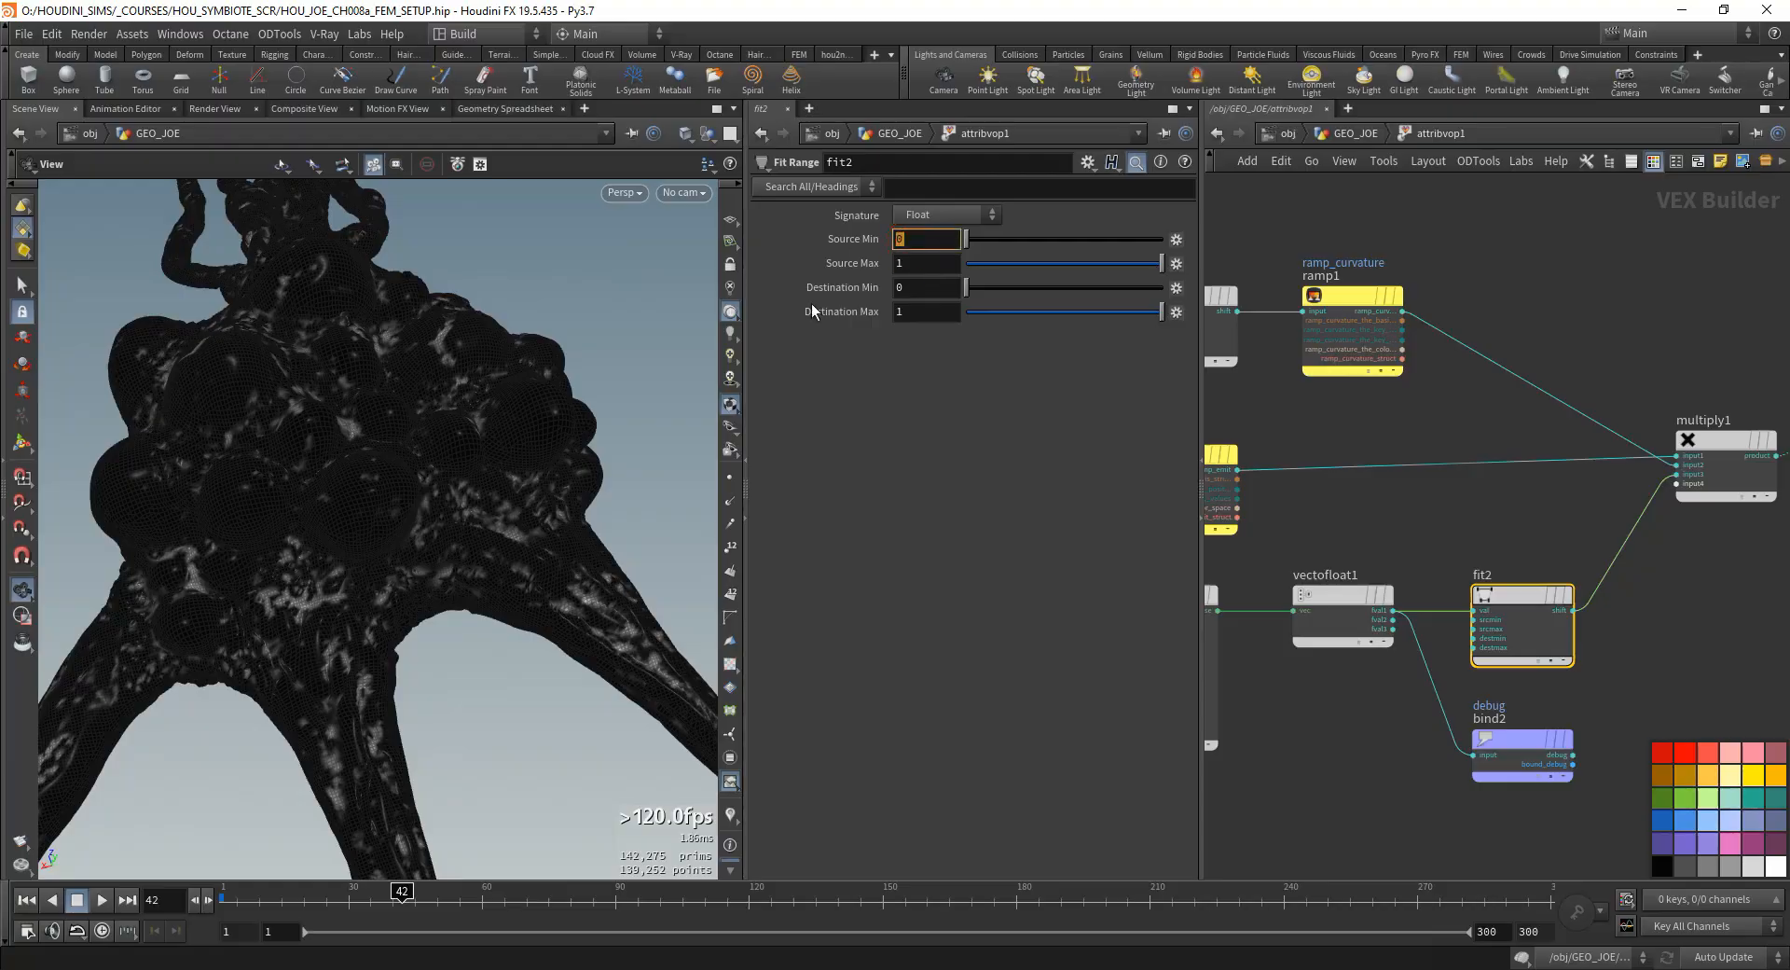
- Set fit2's Source Min to -1 and review the mask up close along with the whole node network
text(-1)
key(Return)
mouse_move(438, 420)
mouse_down()
mouse_move(408, 535)
mouse_move(476, 591)
mouse_move(362, 649)
mouse_move(508, 574)
mouse_up()
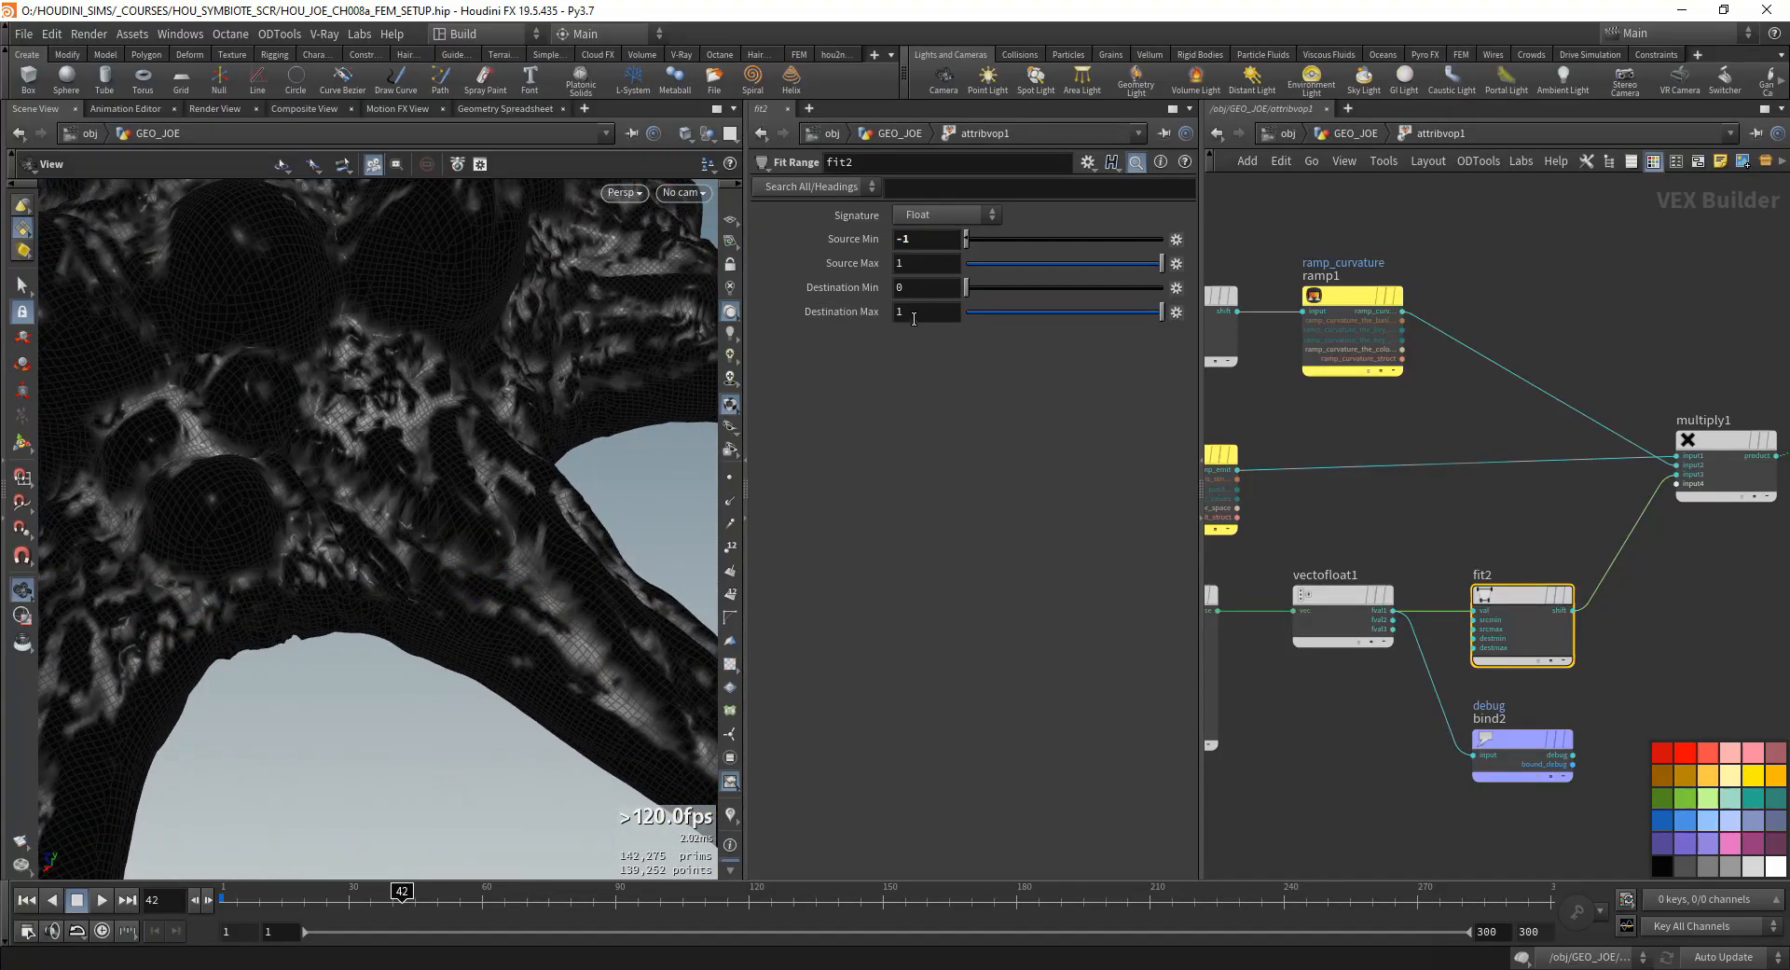
right_drag(1550, 681, 1495, 760)
middle_drag(1685, 626, 1392, 607)
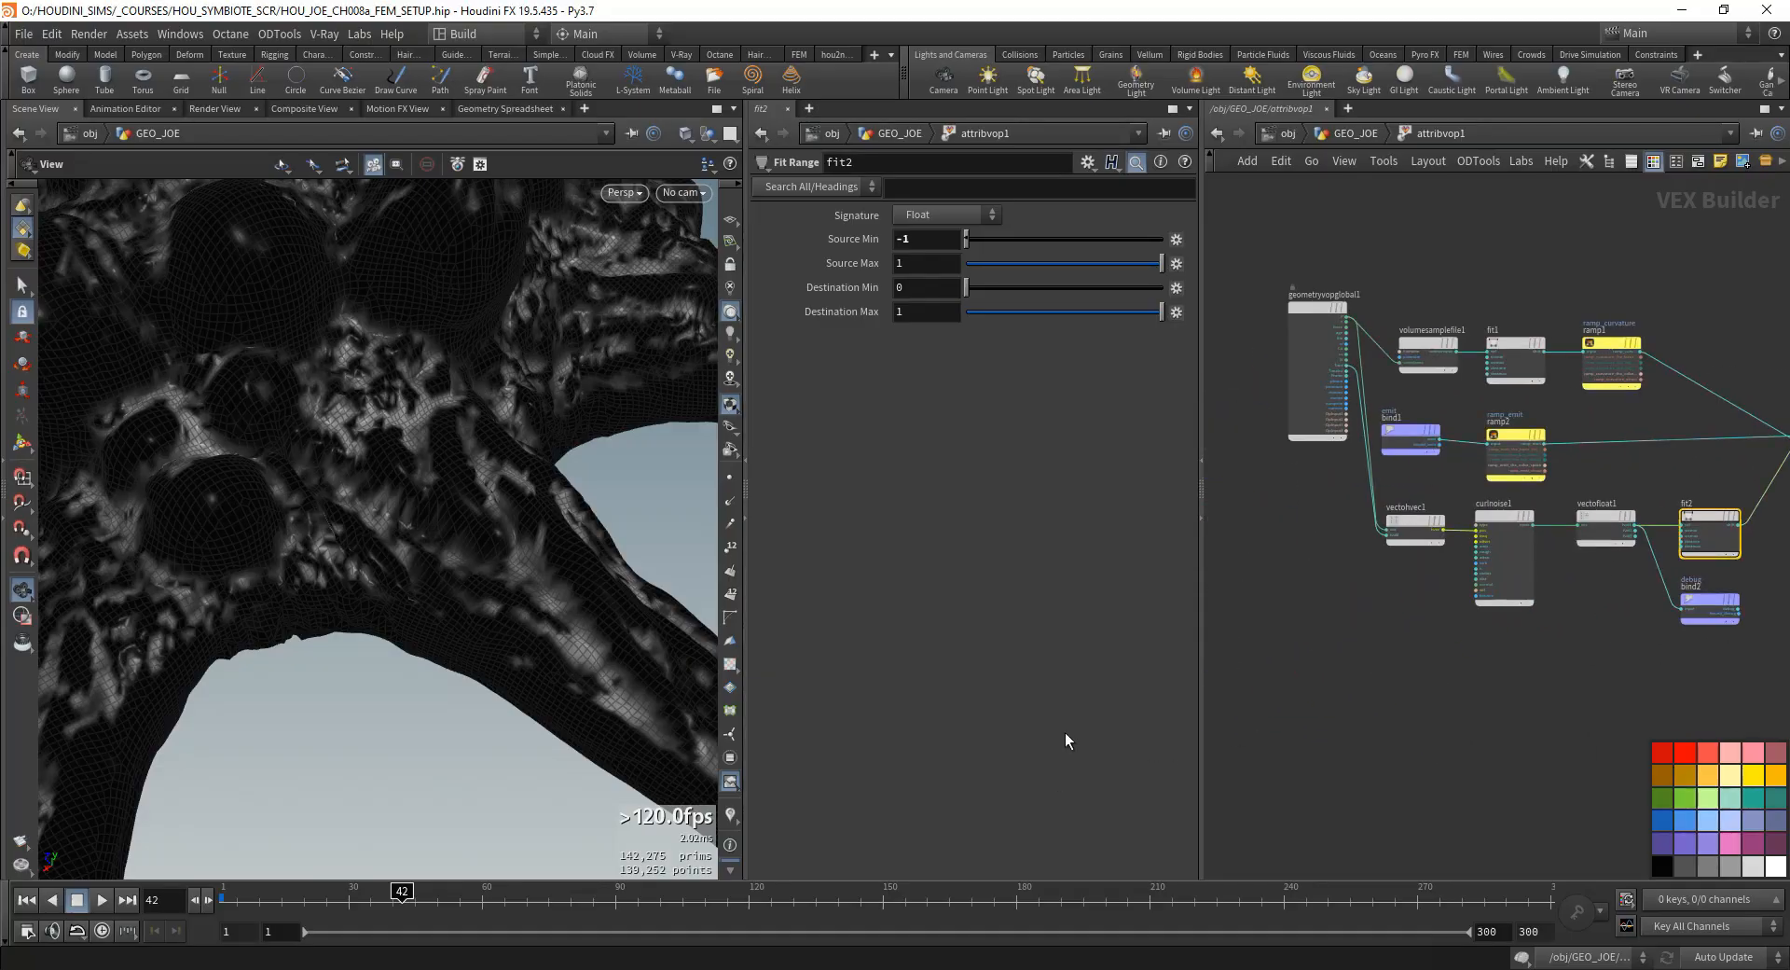
drag(485, 656, 345, 682)
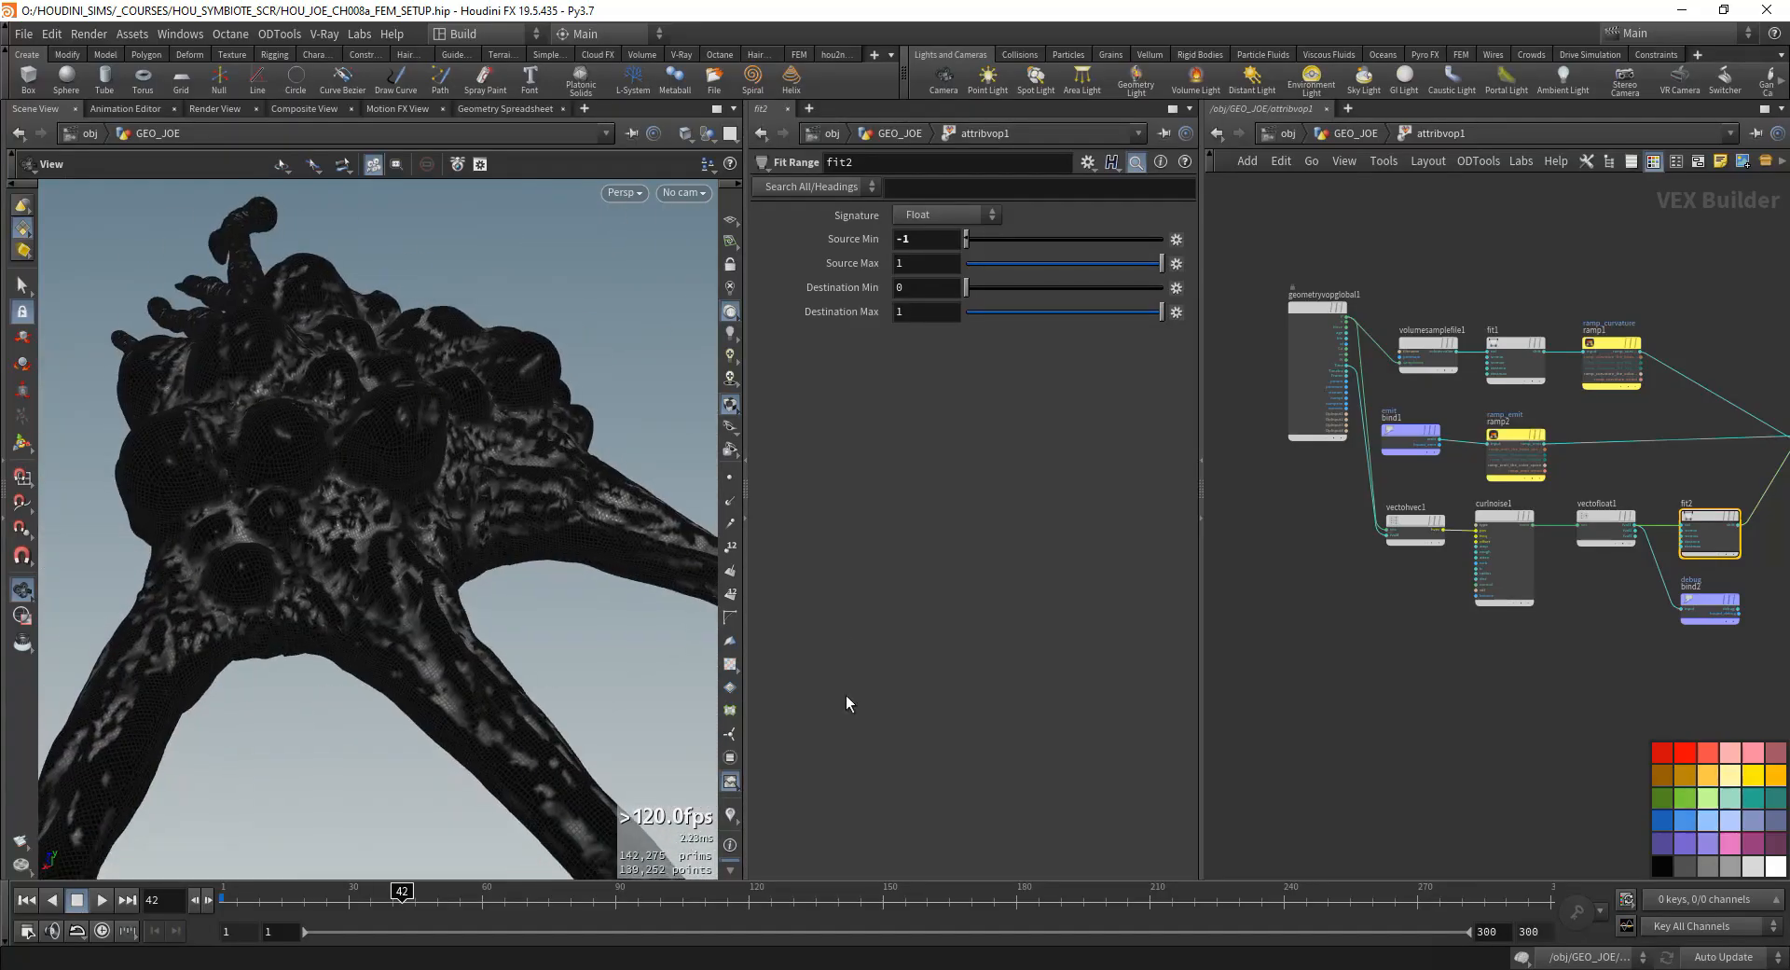
key(h)
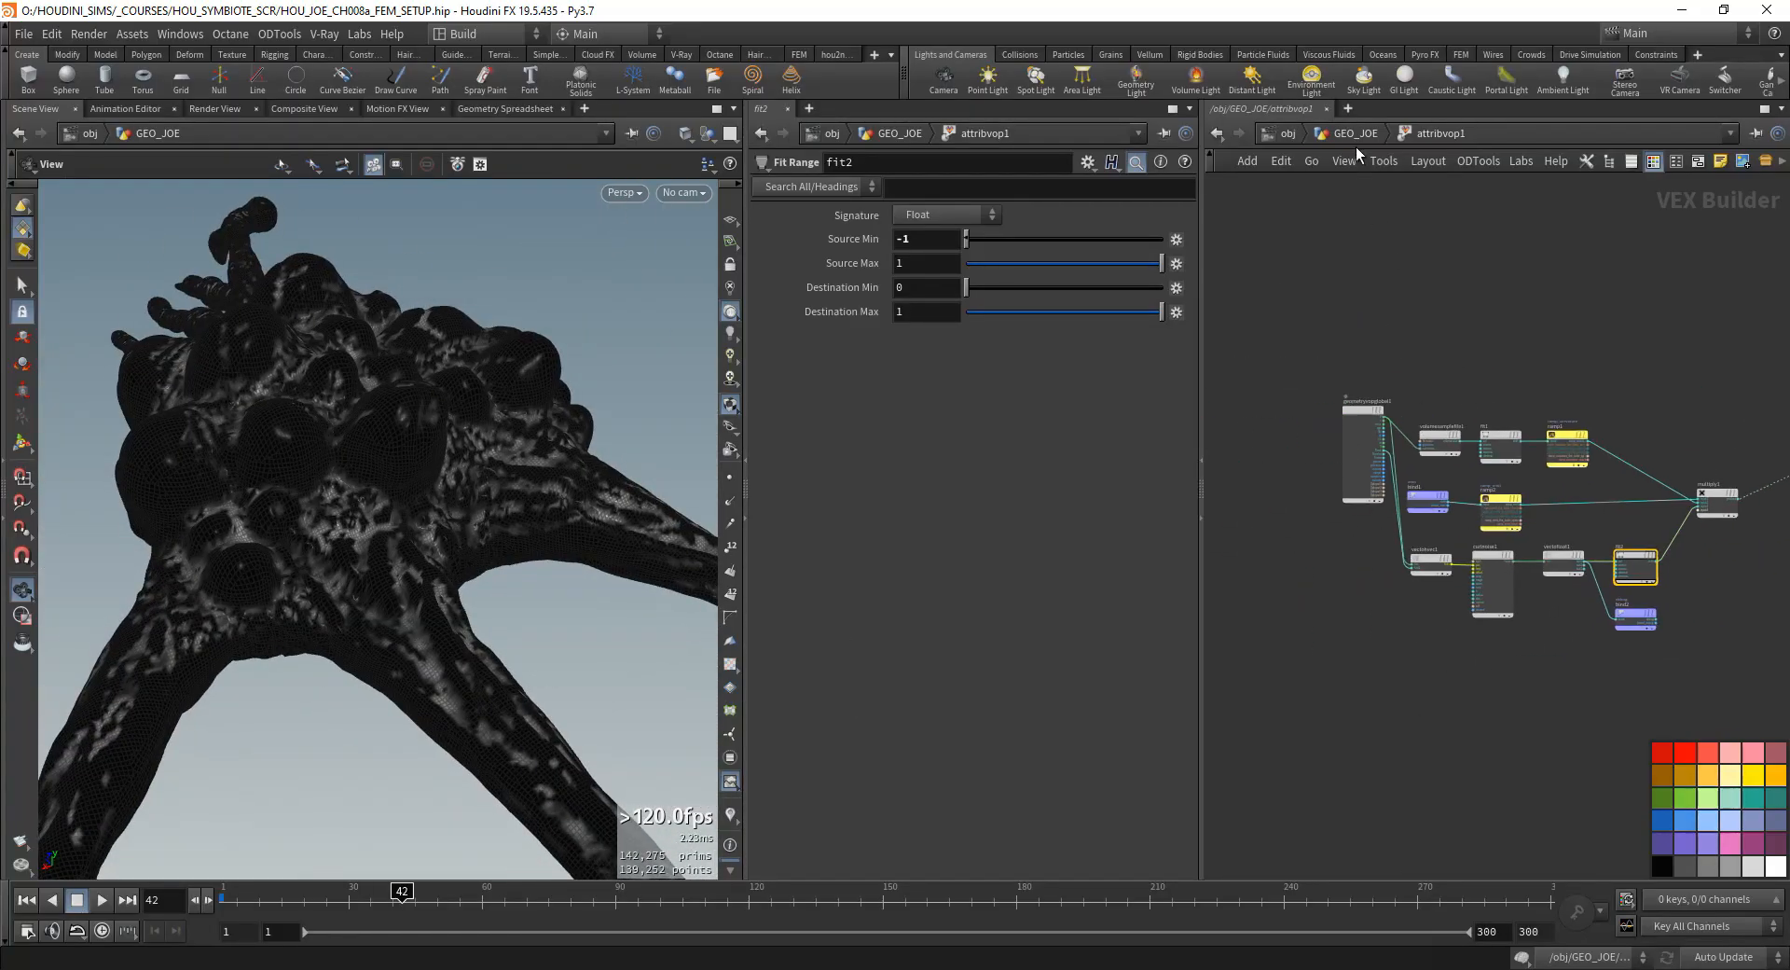
- Compare the displayed result of attribwrangle17 with that of attribvop1 at the GEO_JOE level and re-enter attribvop1
click(1354, 138)
click(1626, 552)
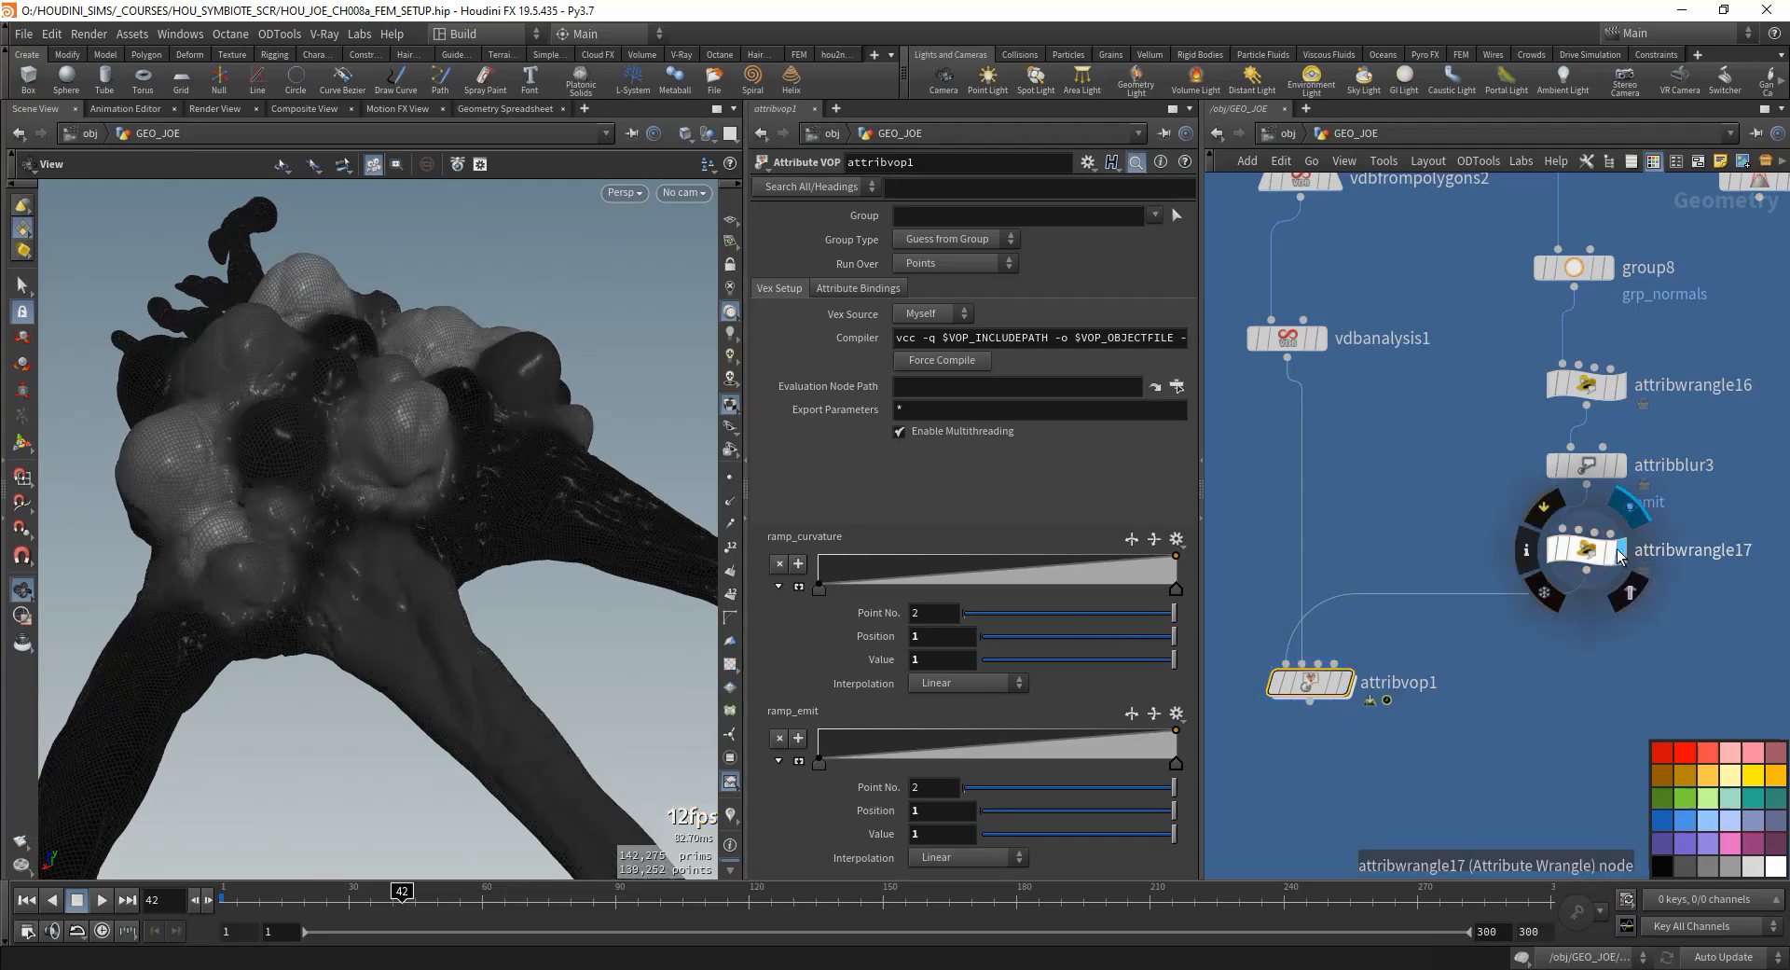
drag(442, 619, 415, 503)
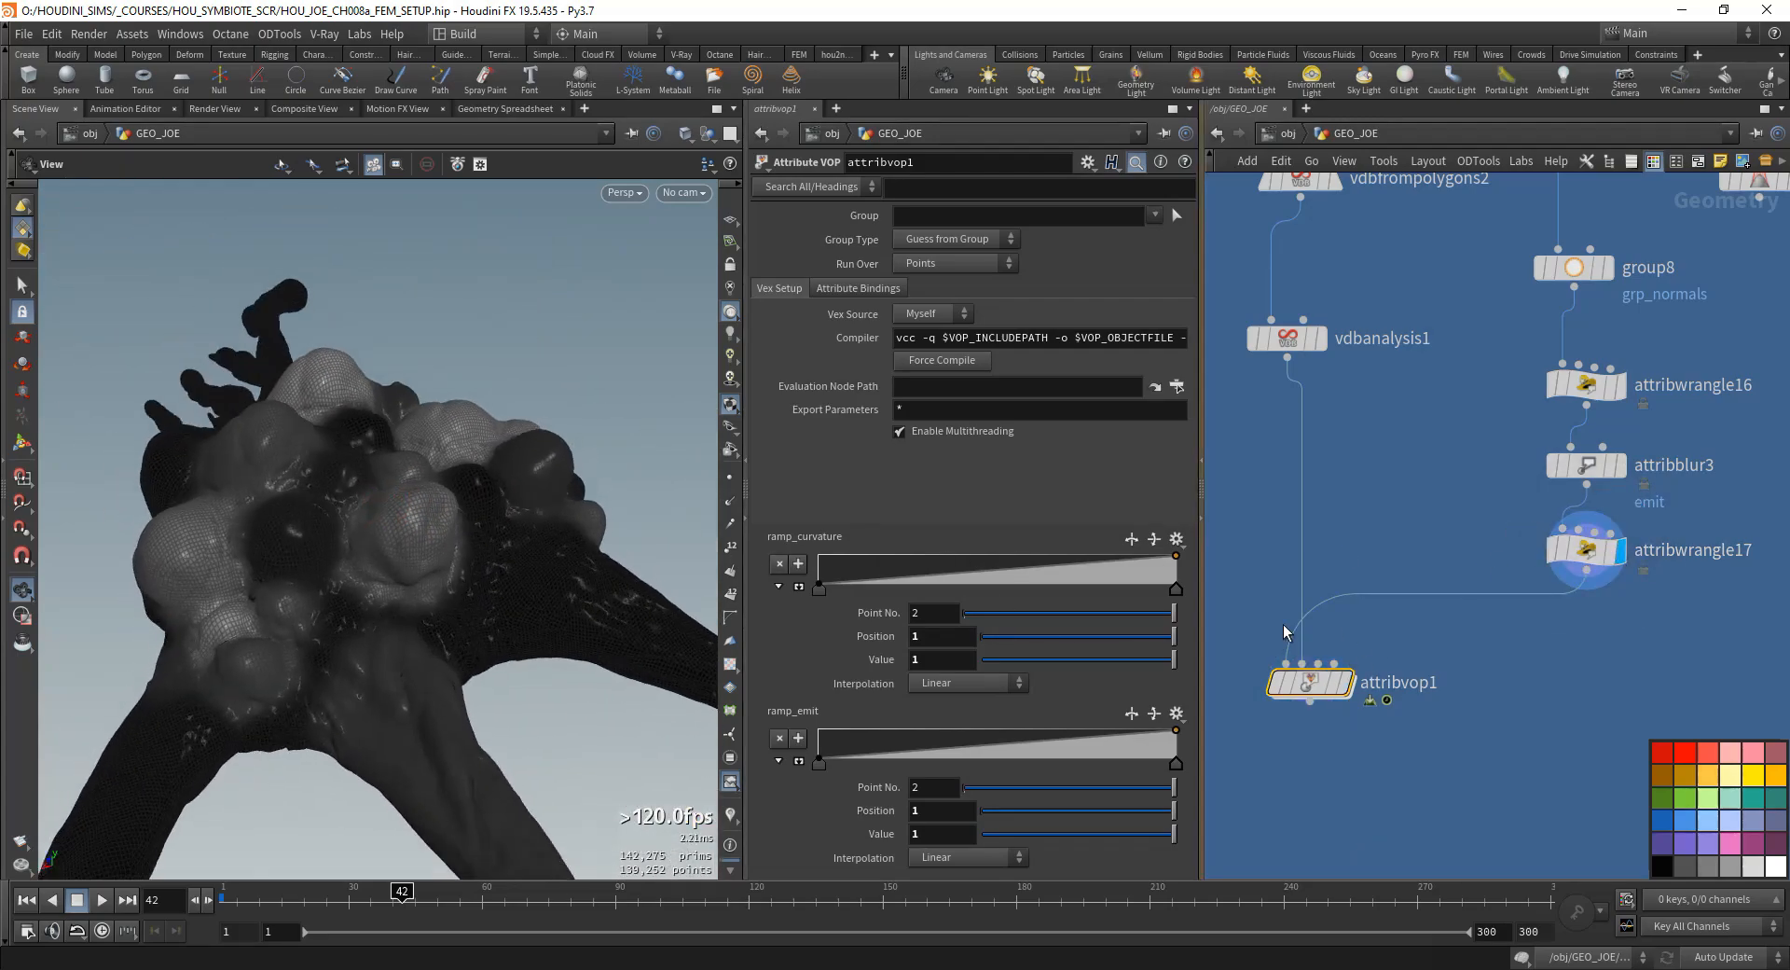
click(1348, 681)
double_click(1323, 683)
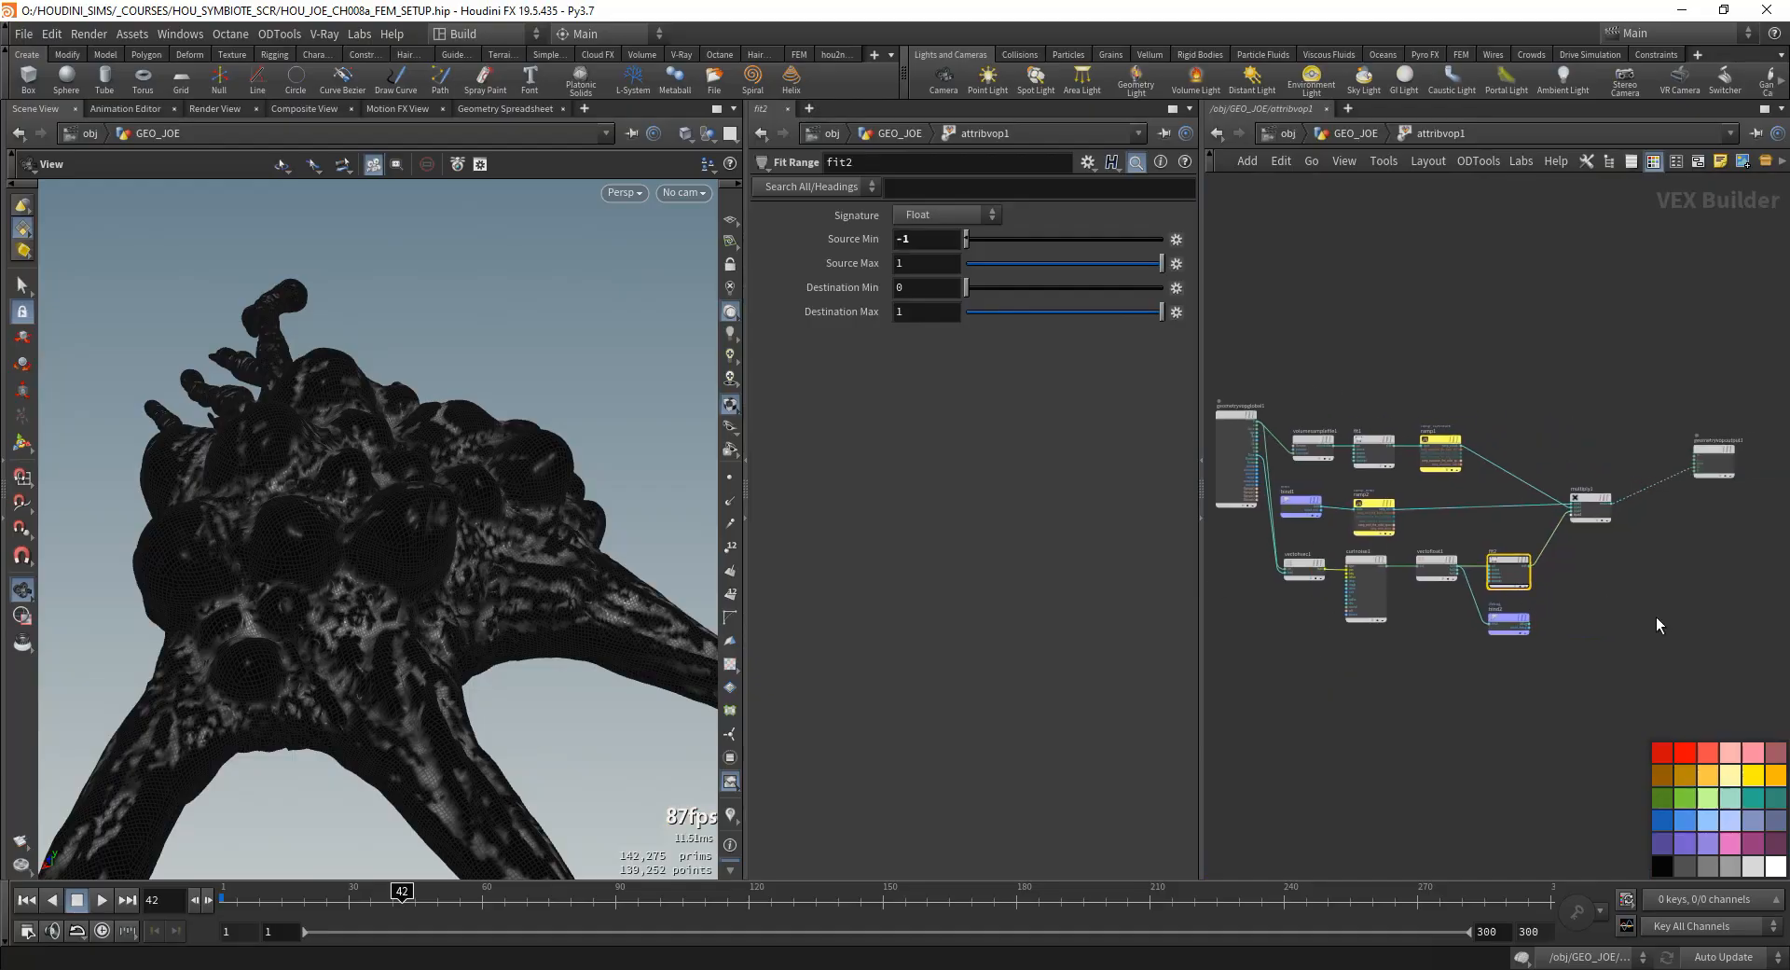
- Add an Anti-Aliased Flow Noise node below the curl noise branch
middle_drag(1335, 699, 1395, 690)
click(1394, 677)
scroll(1329, 587, up, 3)
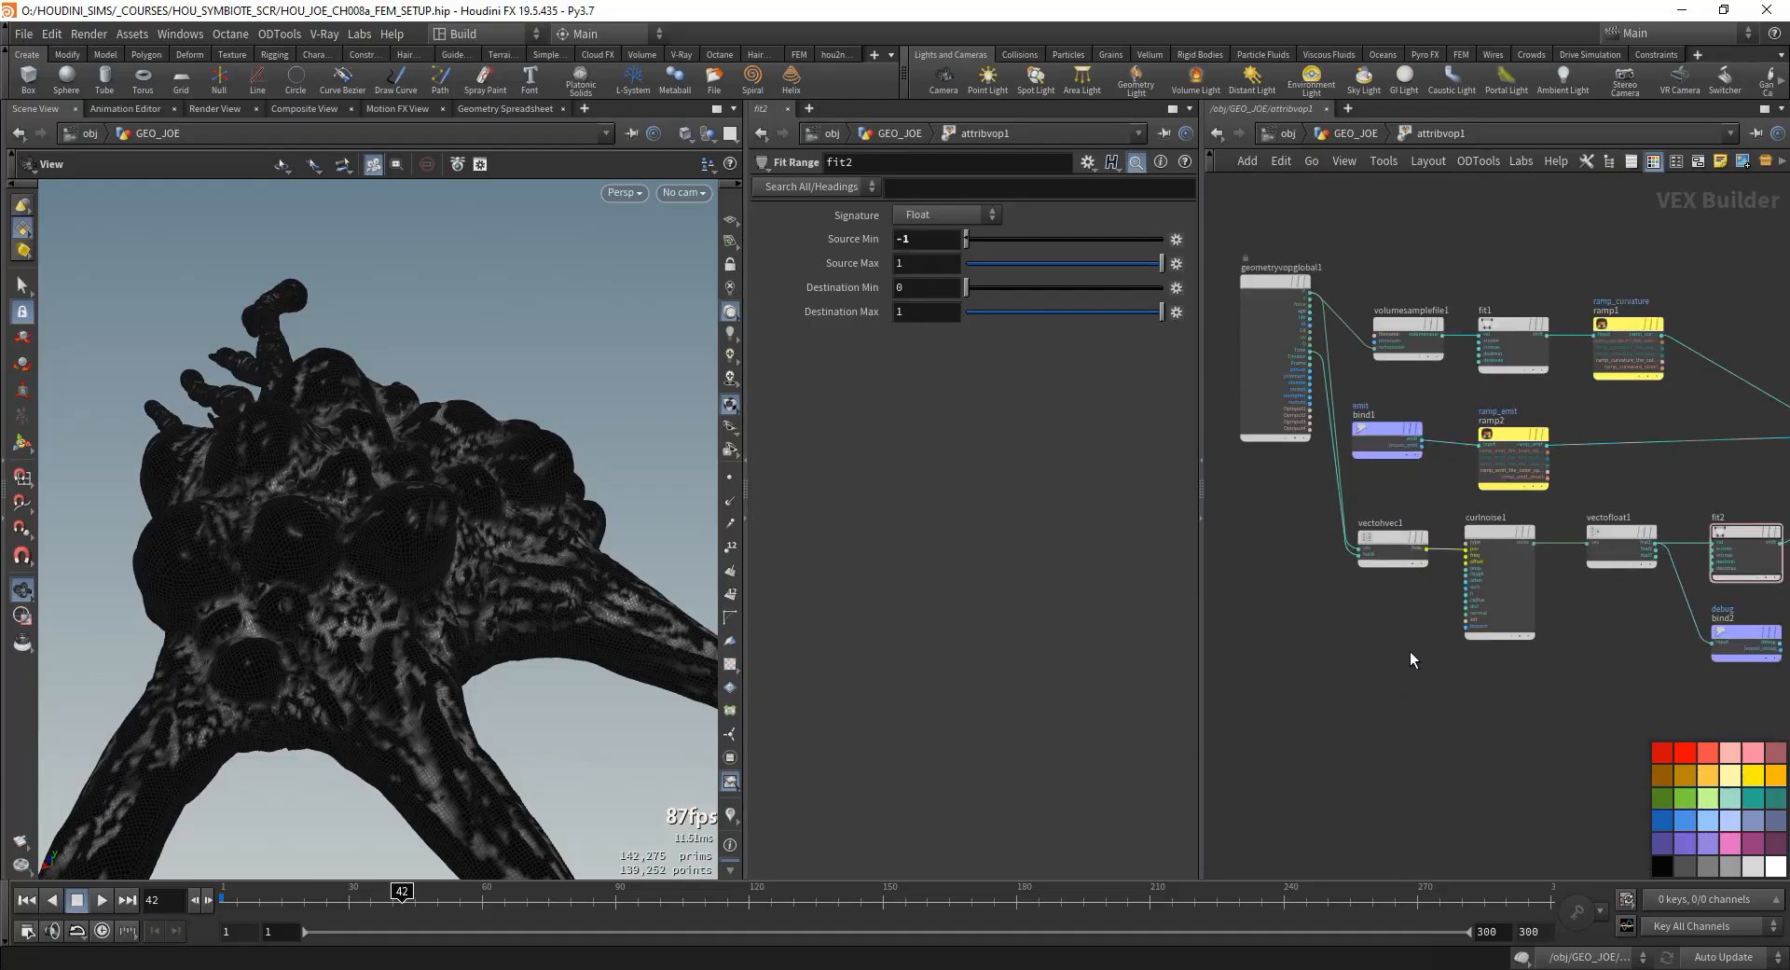
key(Tab)
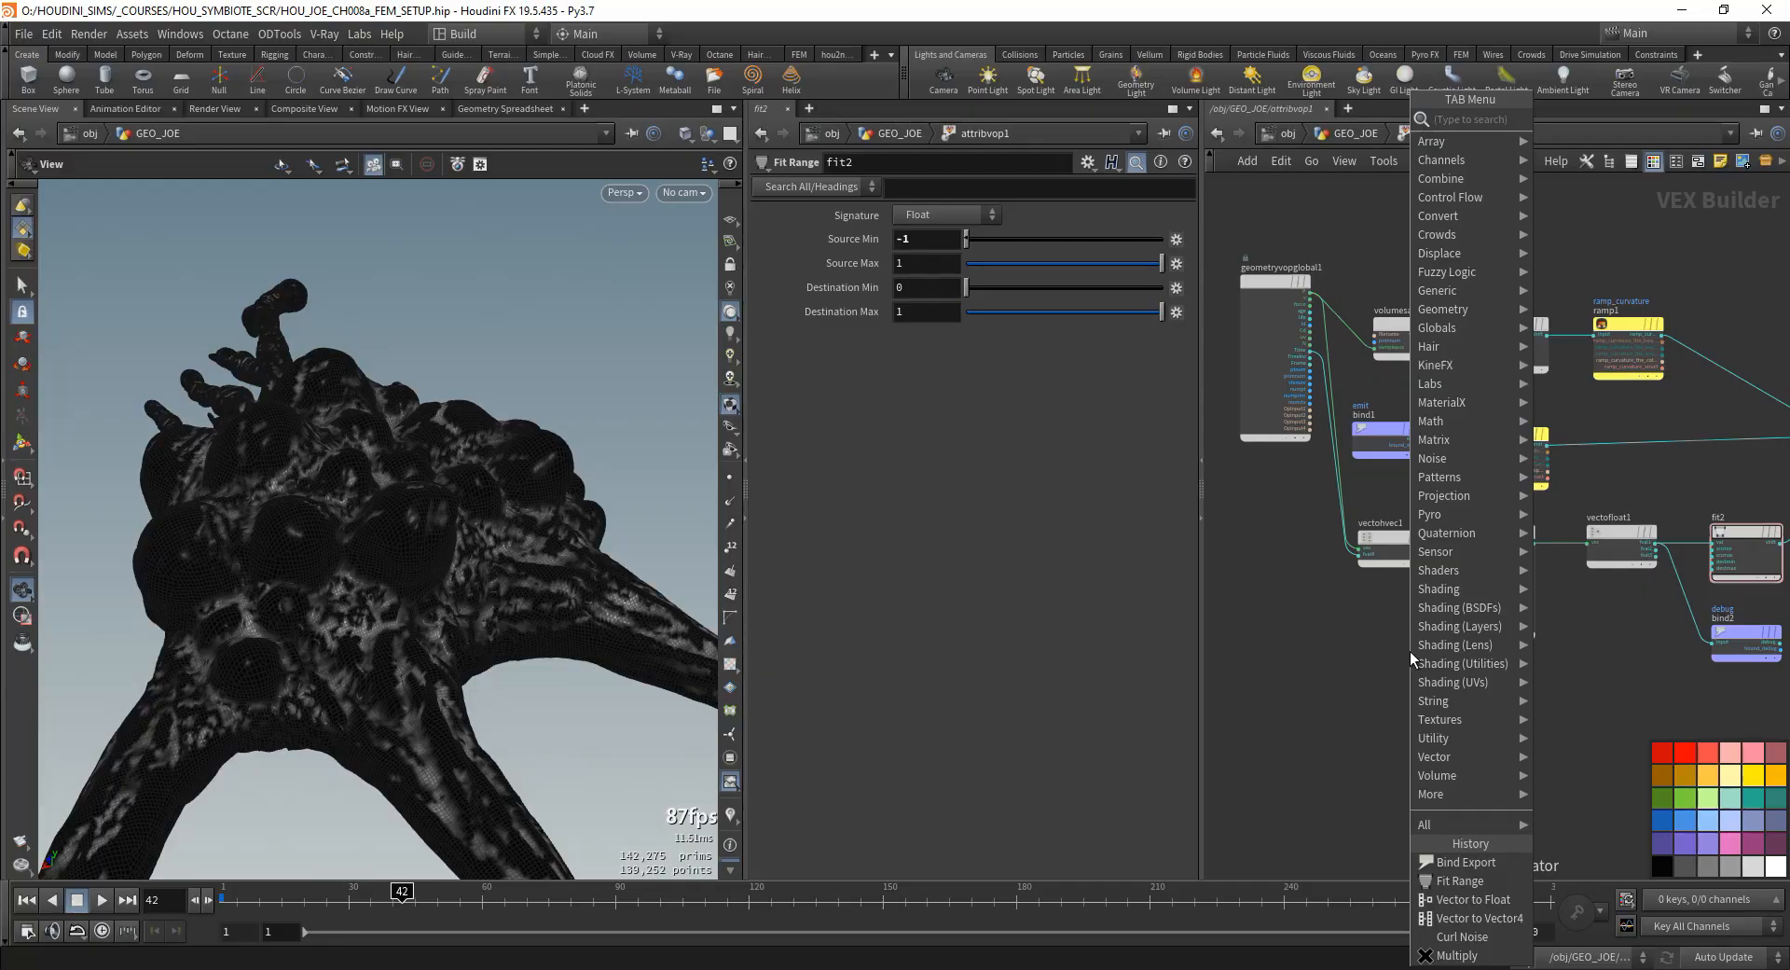
text(aa n)
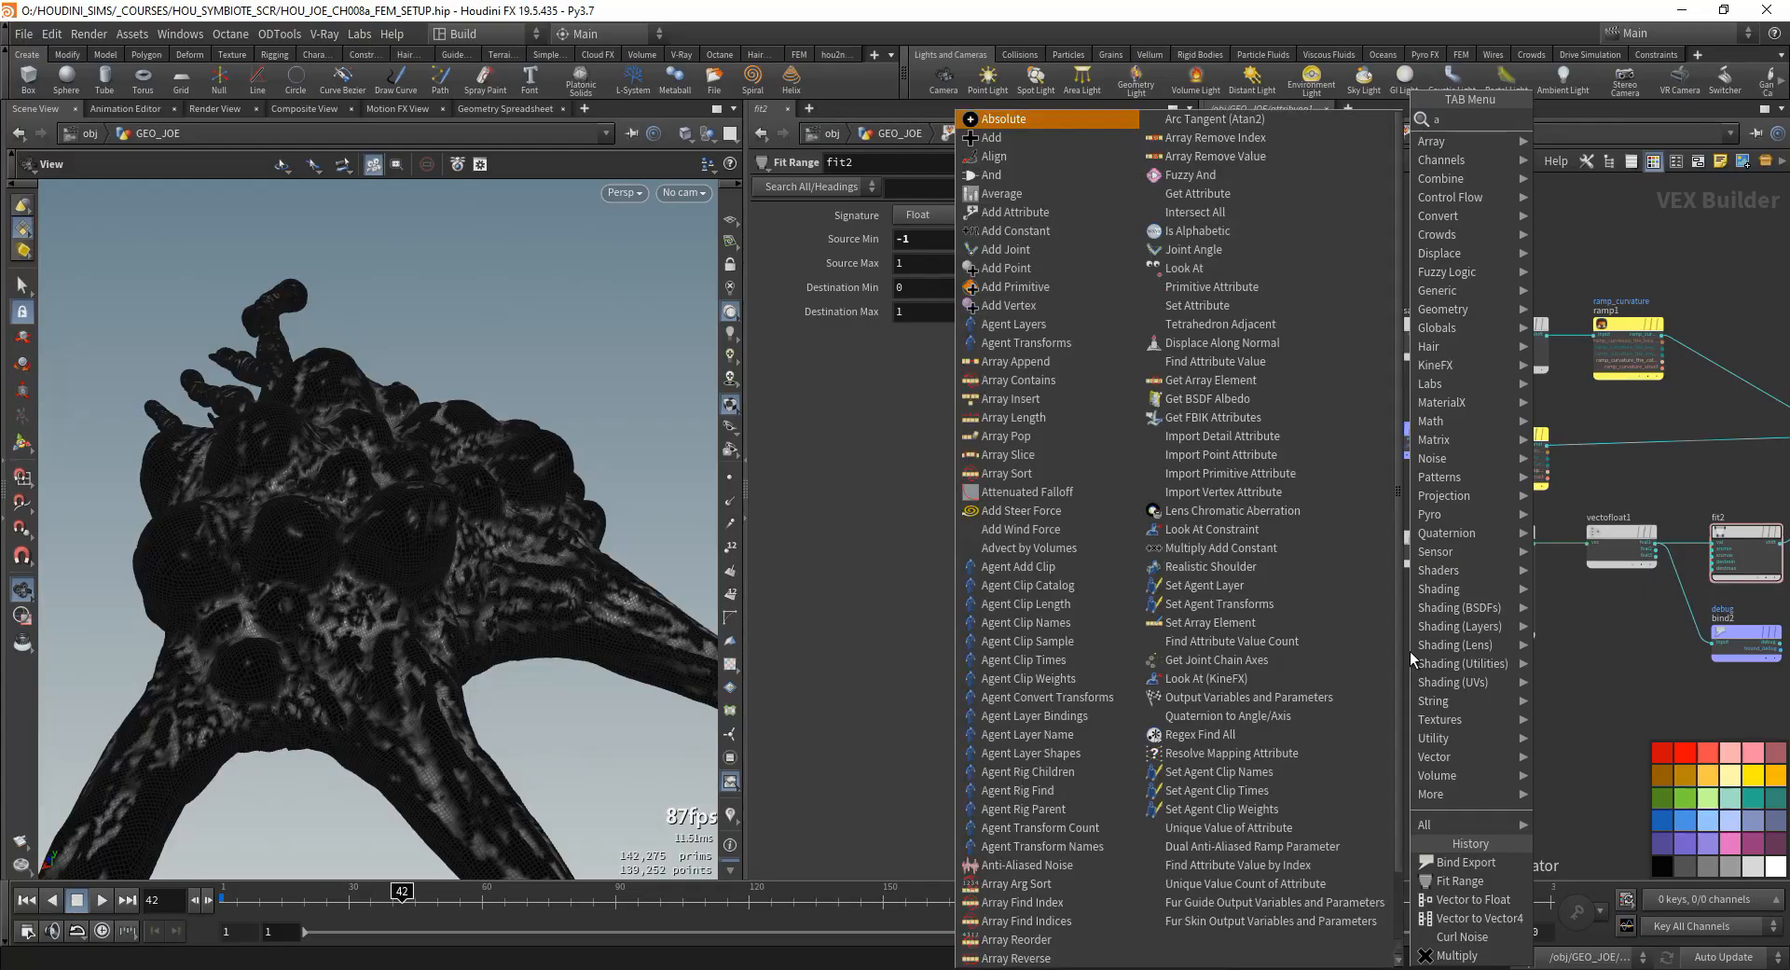
key(Return)
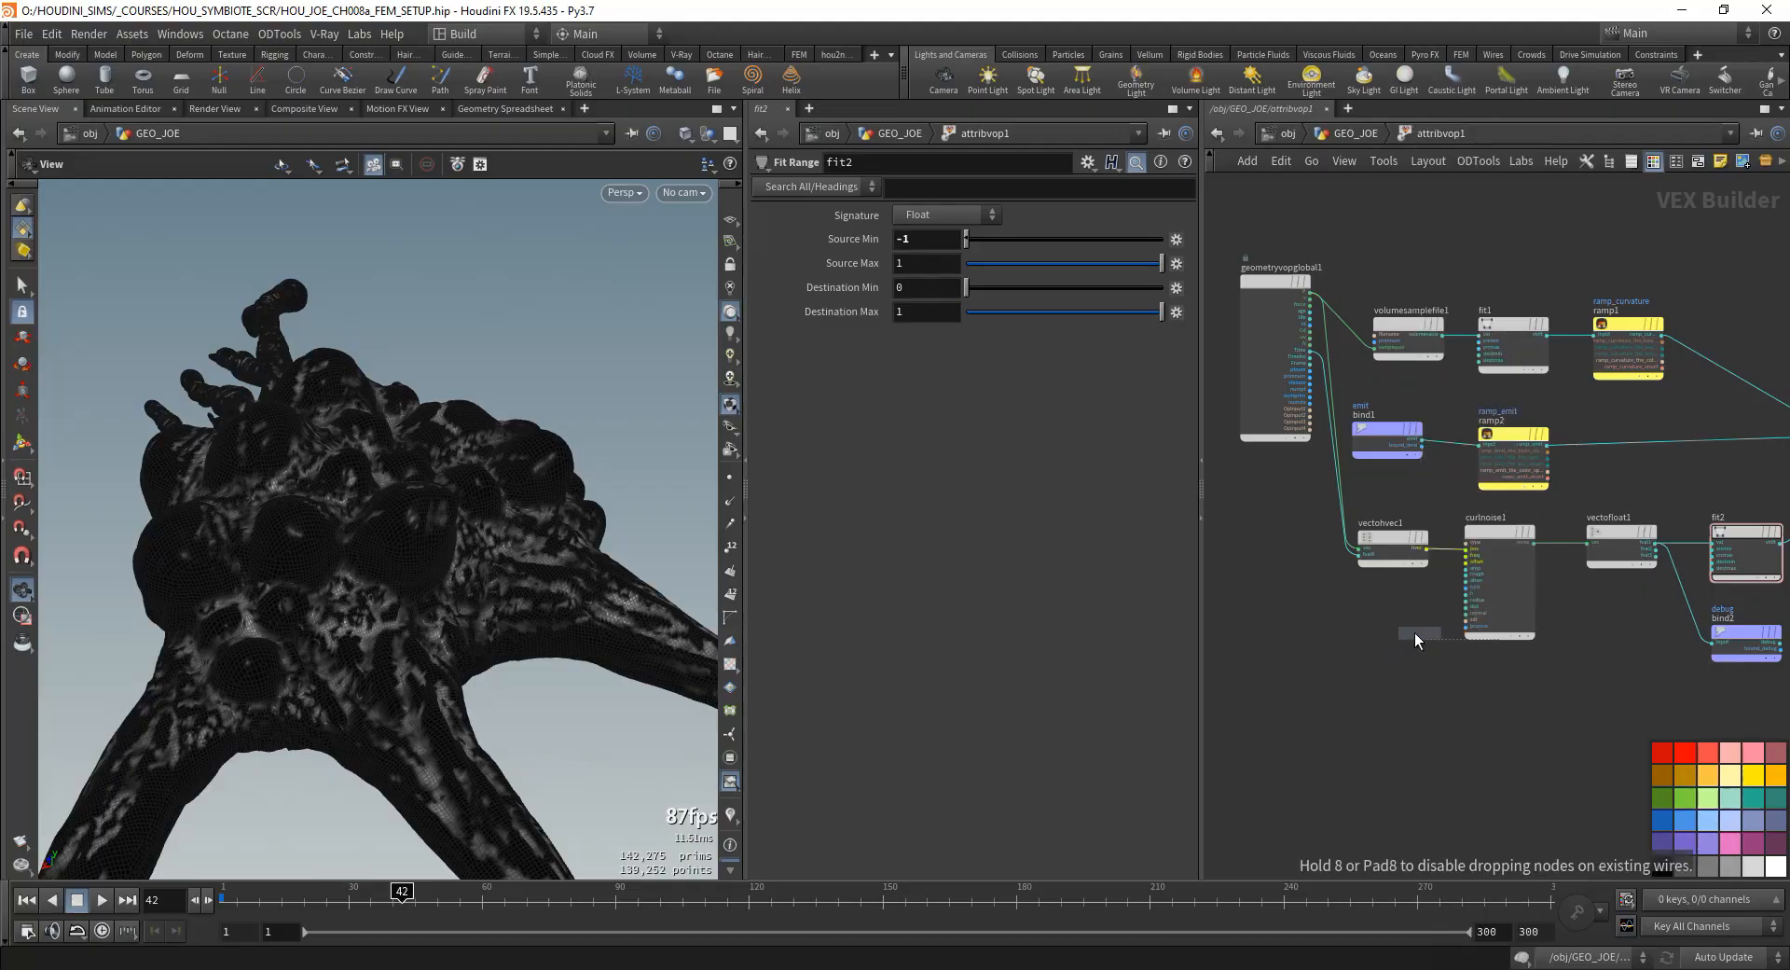
click(1373, 727)
- Connect geometryvopglobal1's position output P to the pos input of aaflownoise1
scroll(1380, 725, up, 4)
click(1372, 711)
middle_drag(1336, 554, 1376, 382)
click(1391, 298)
scroll(1379, 382, down, 2)
scroll(1521, 463, up, 5)
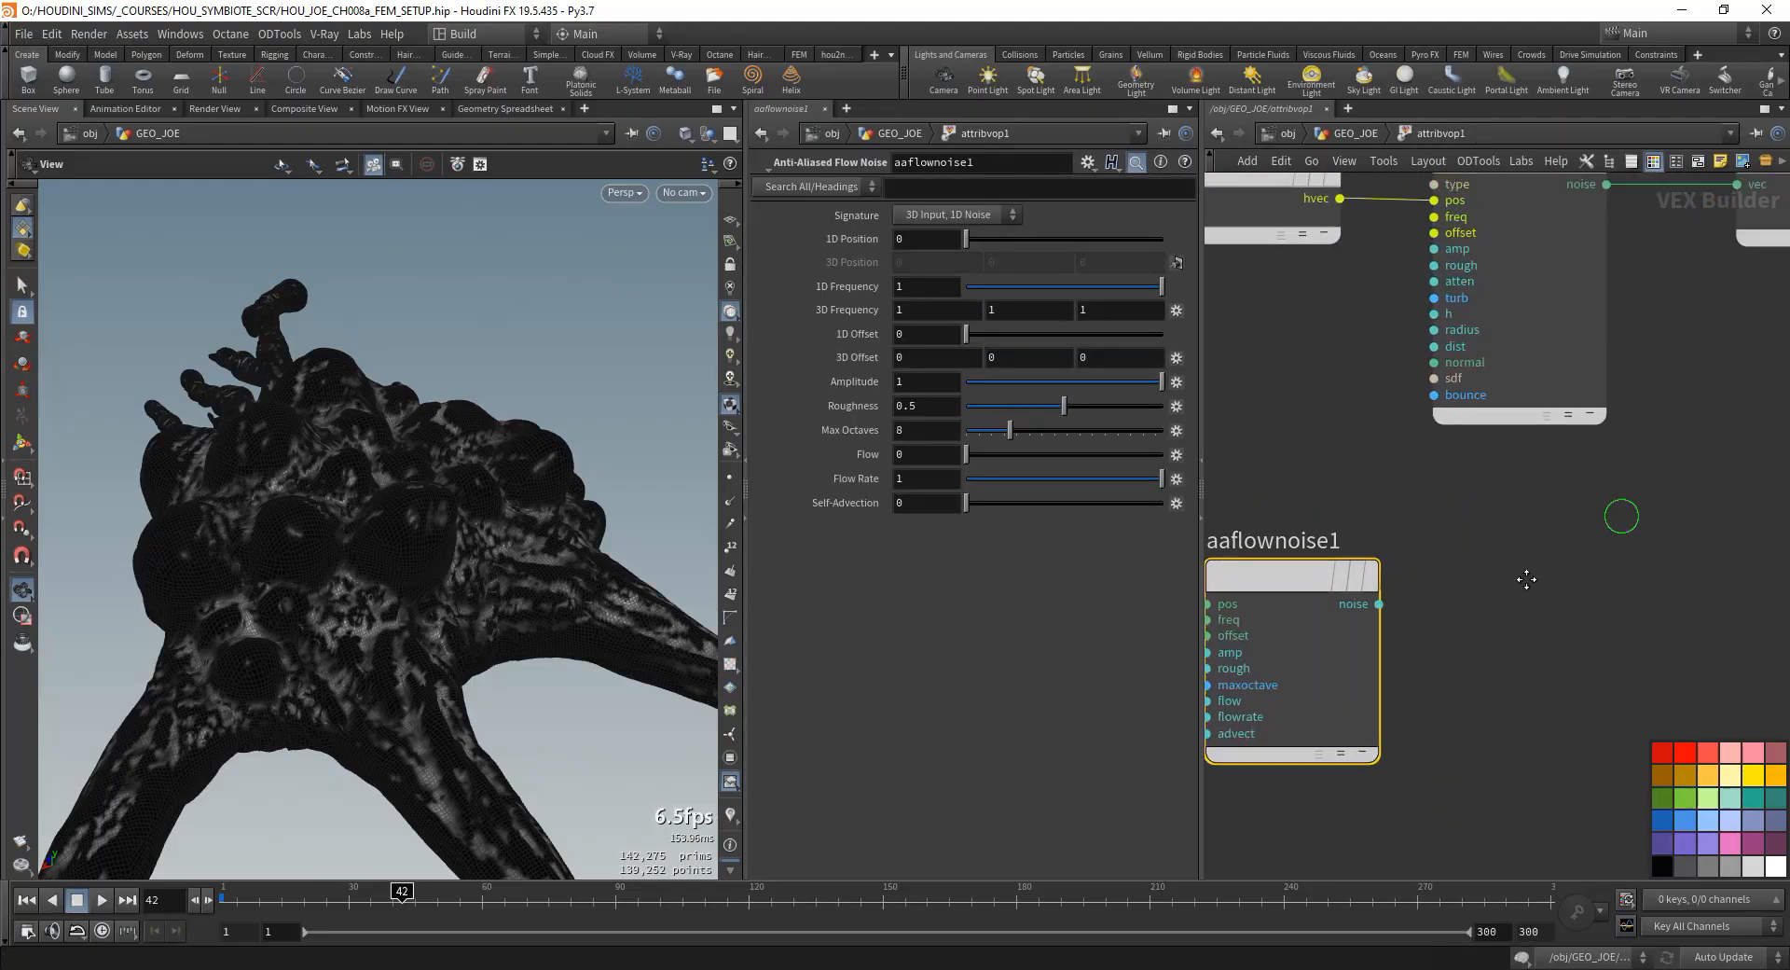
scroll(1408, 619, down, 2)
middle_drag(1333, 527, 1327, 541)
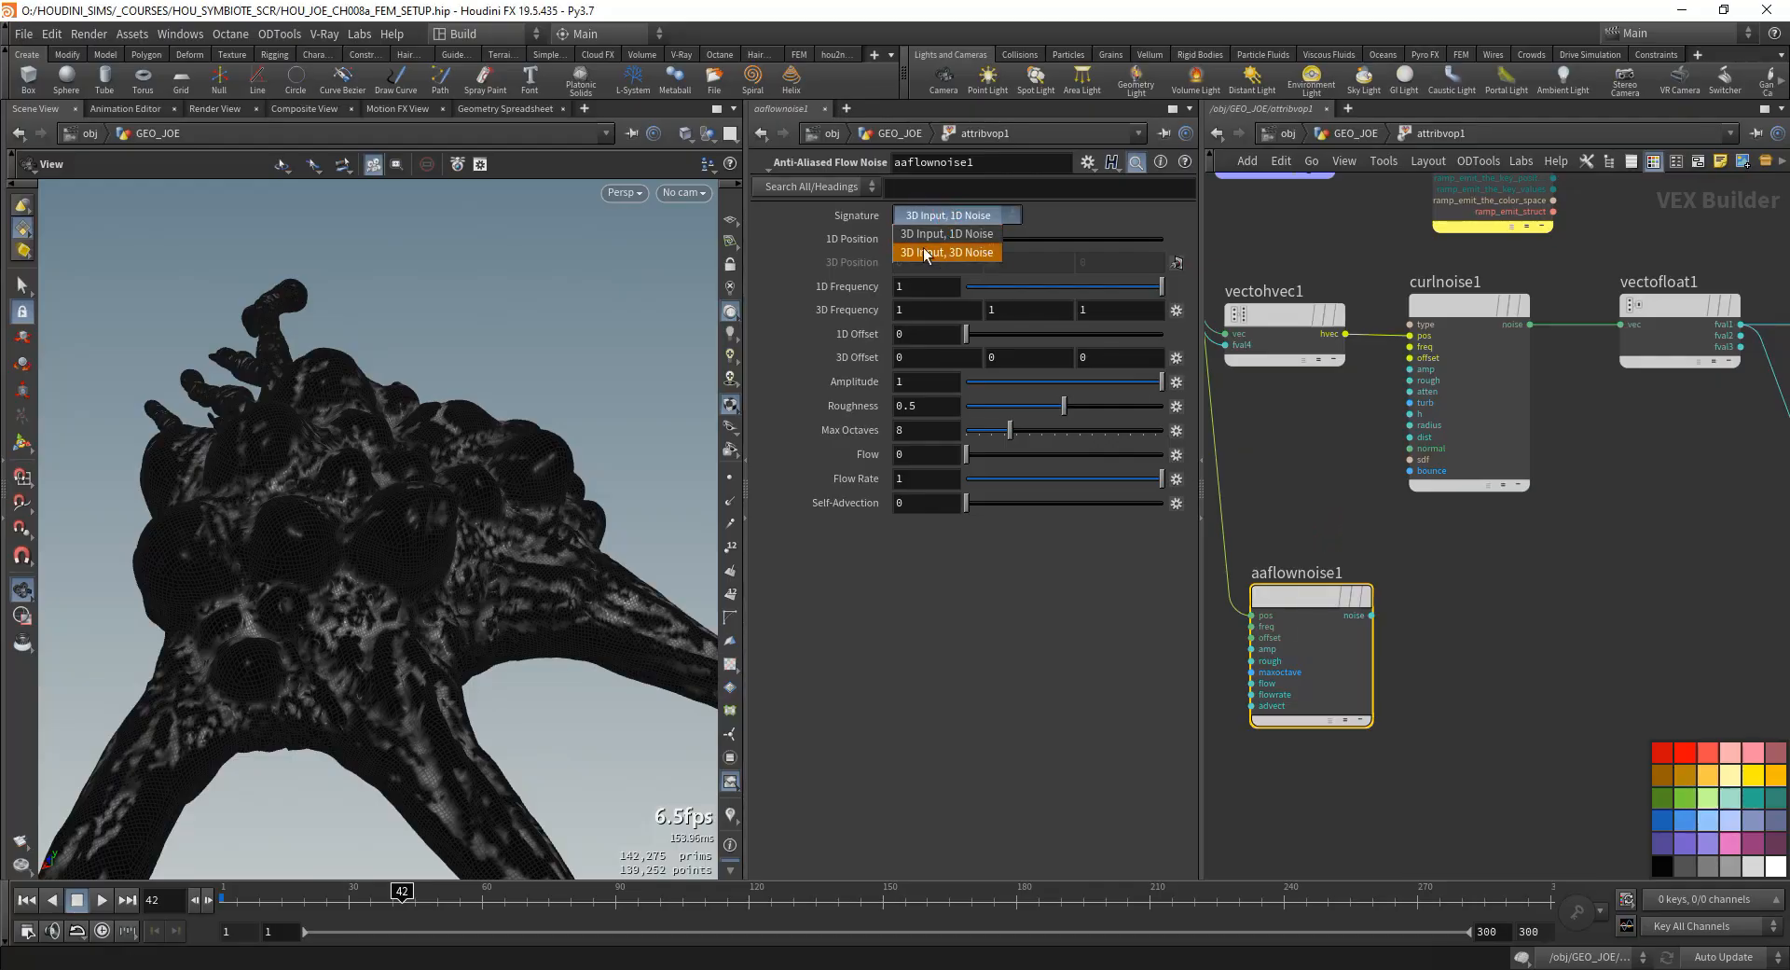
- Keep aaflownoise1's signature at 3D Input, 1D Noise and set its 3D Frequency to 35 on all axes, Max Octaves to 3 and Roughness to 1
click(822, 254)
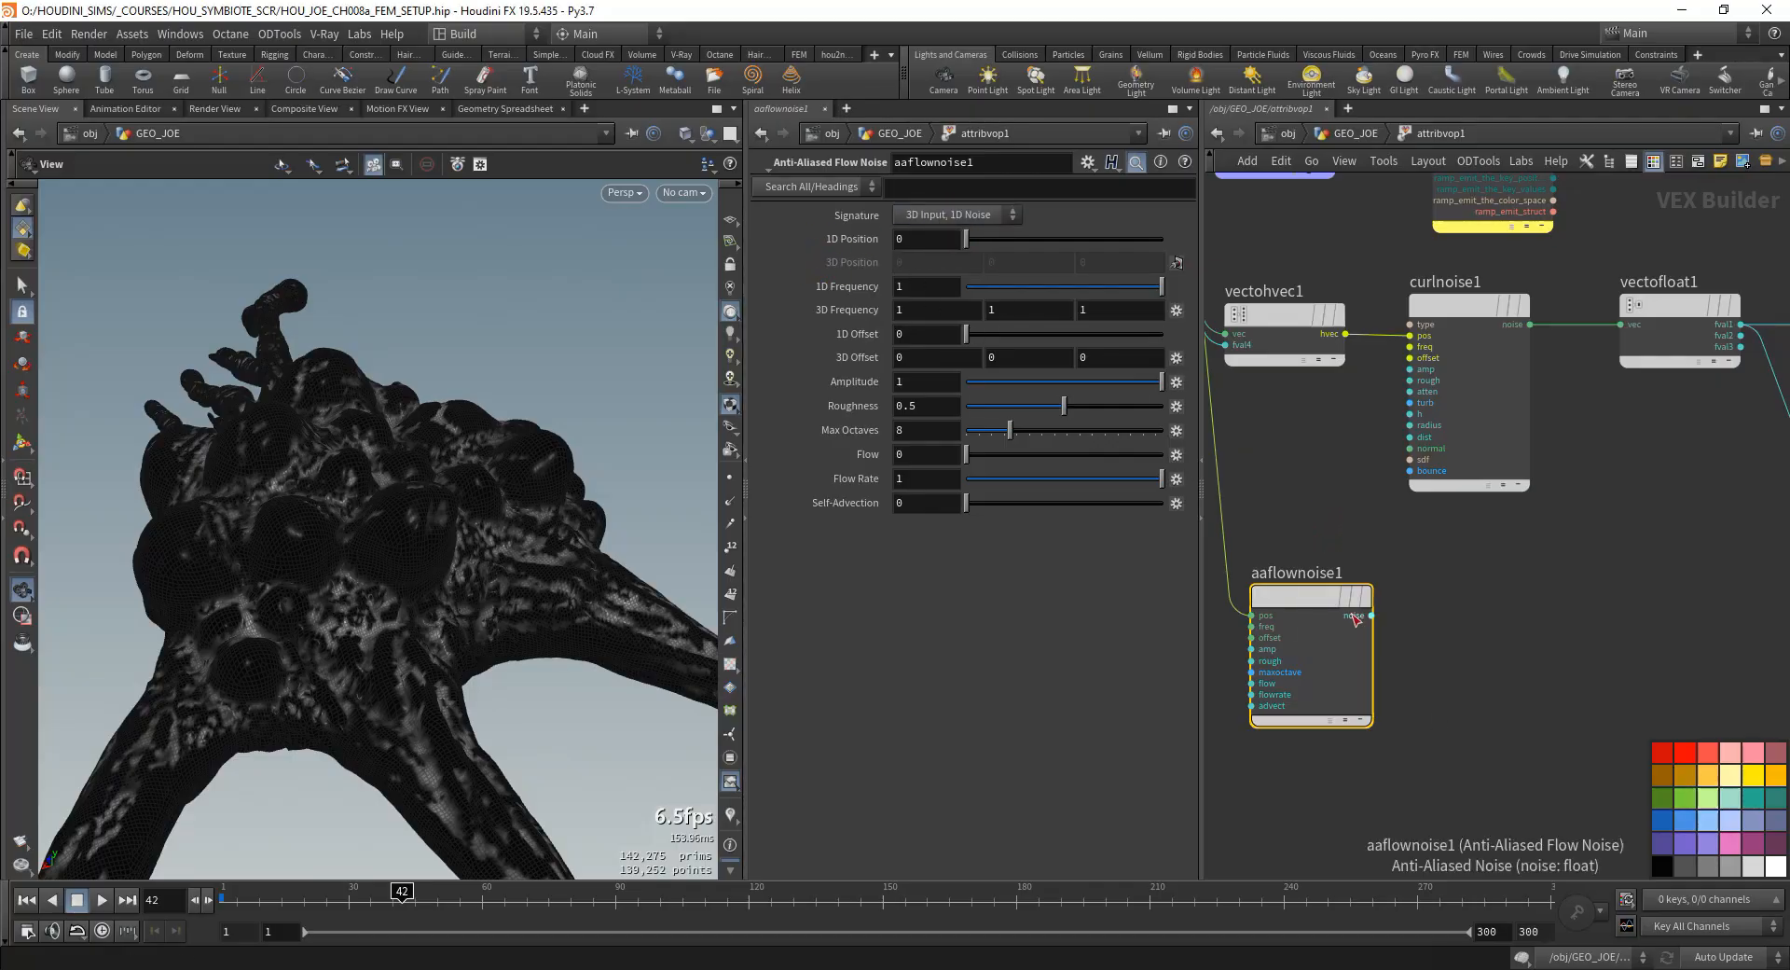
click(932, 310)
text(35)
key(Tab)
text(3)
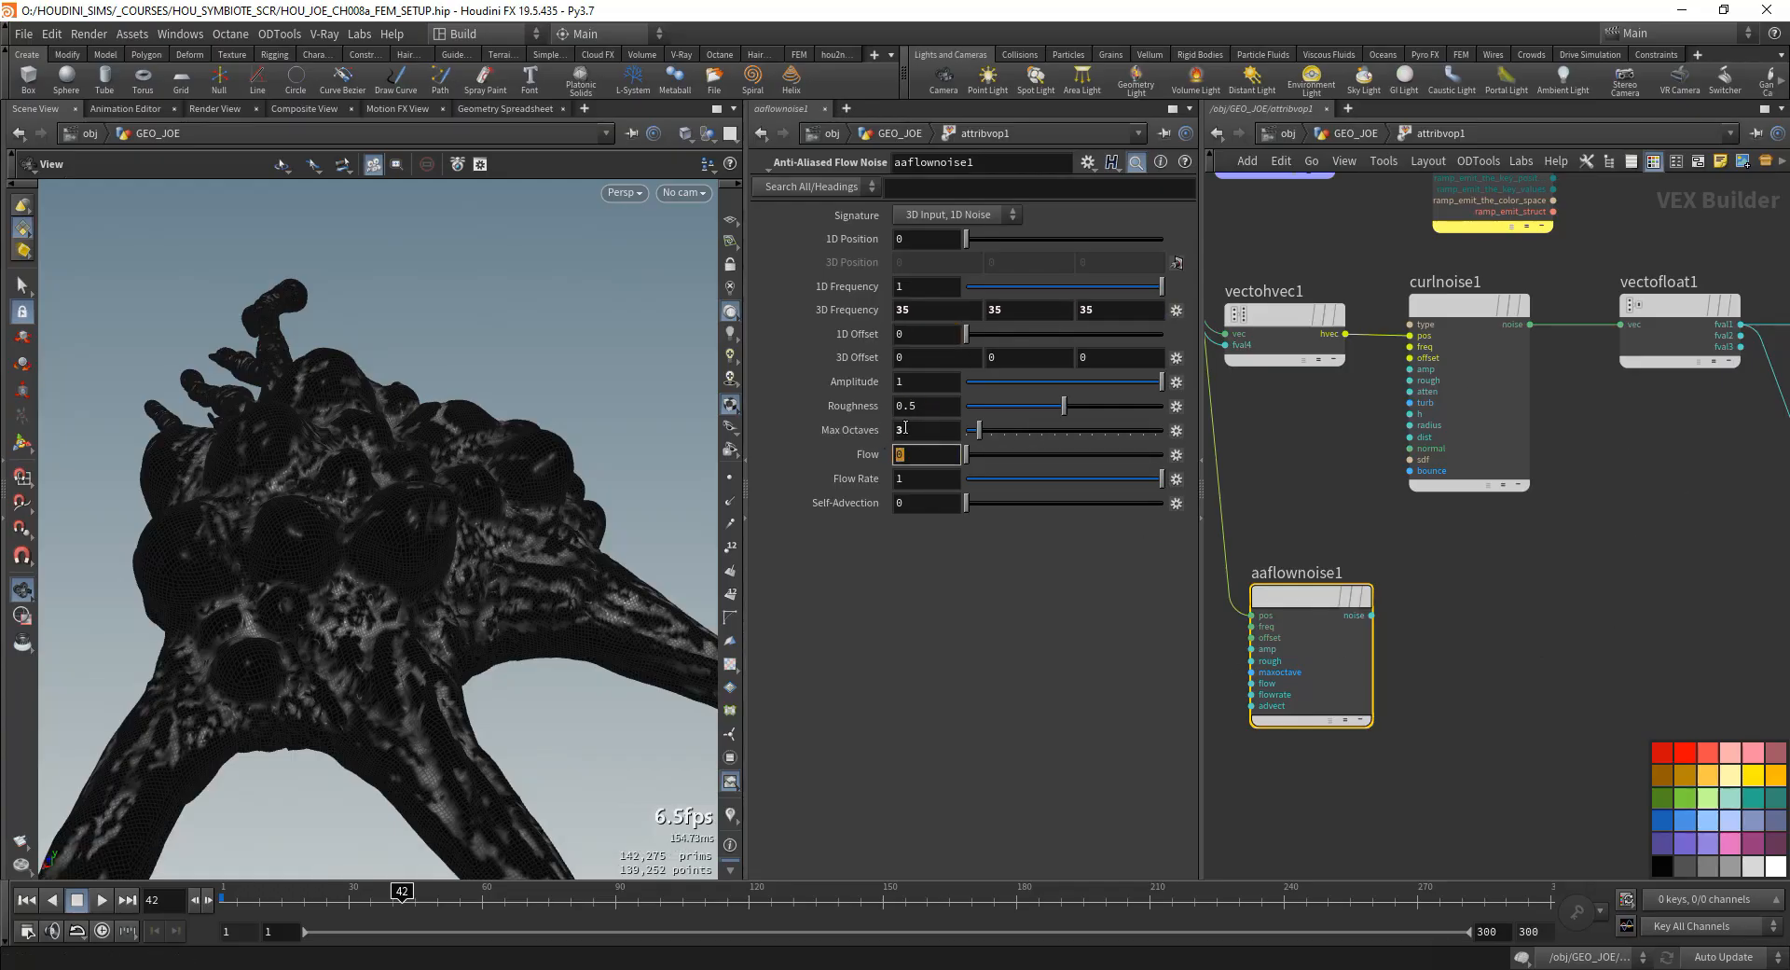
double_click(938, 405)
text(1)
key(Tab)
middle_drag(1529, 592, 1330, 638)
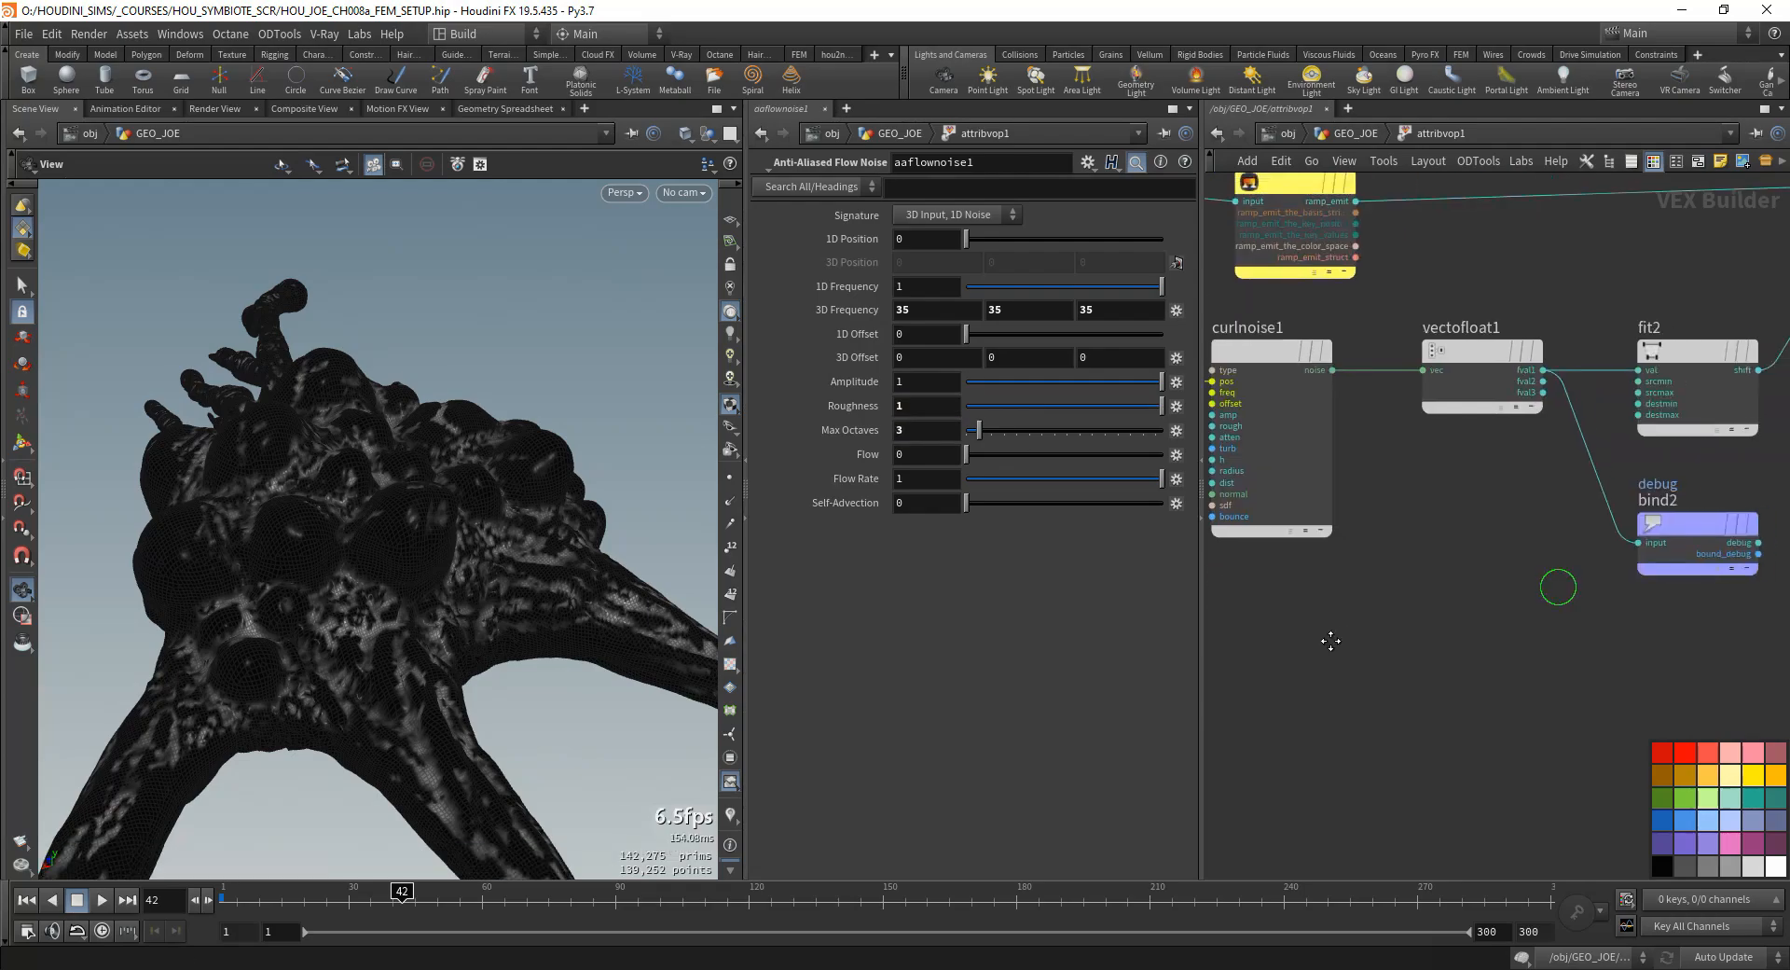
- Add a Ramp Parameter node beside aaflownoise1 and connect the noise output to its input
scroll(1673, 597, down, 3)
middle_drag(1682, 673, 1536, 634)
key(Tab)
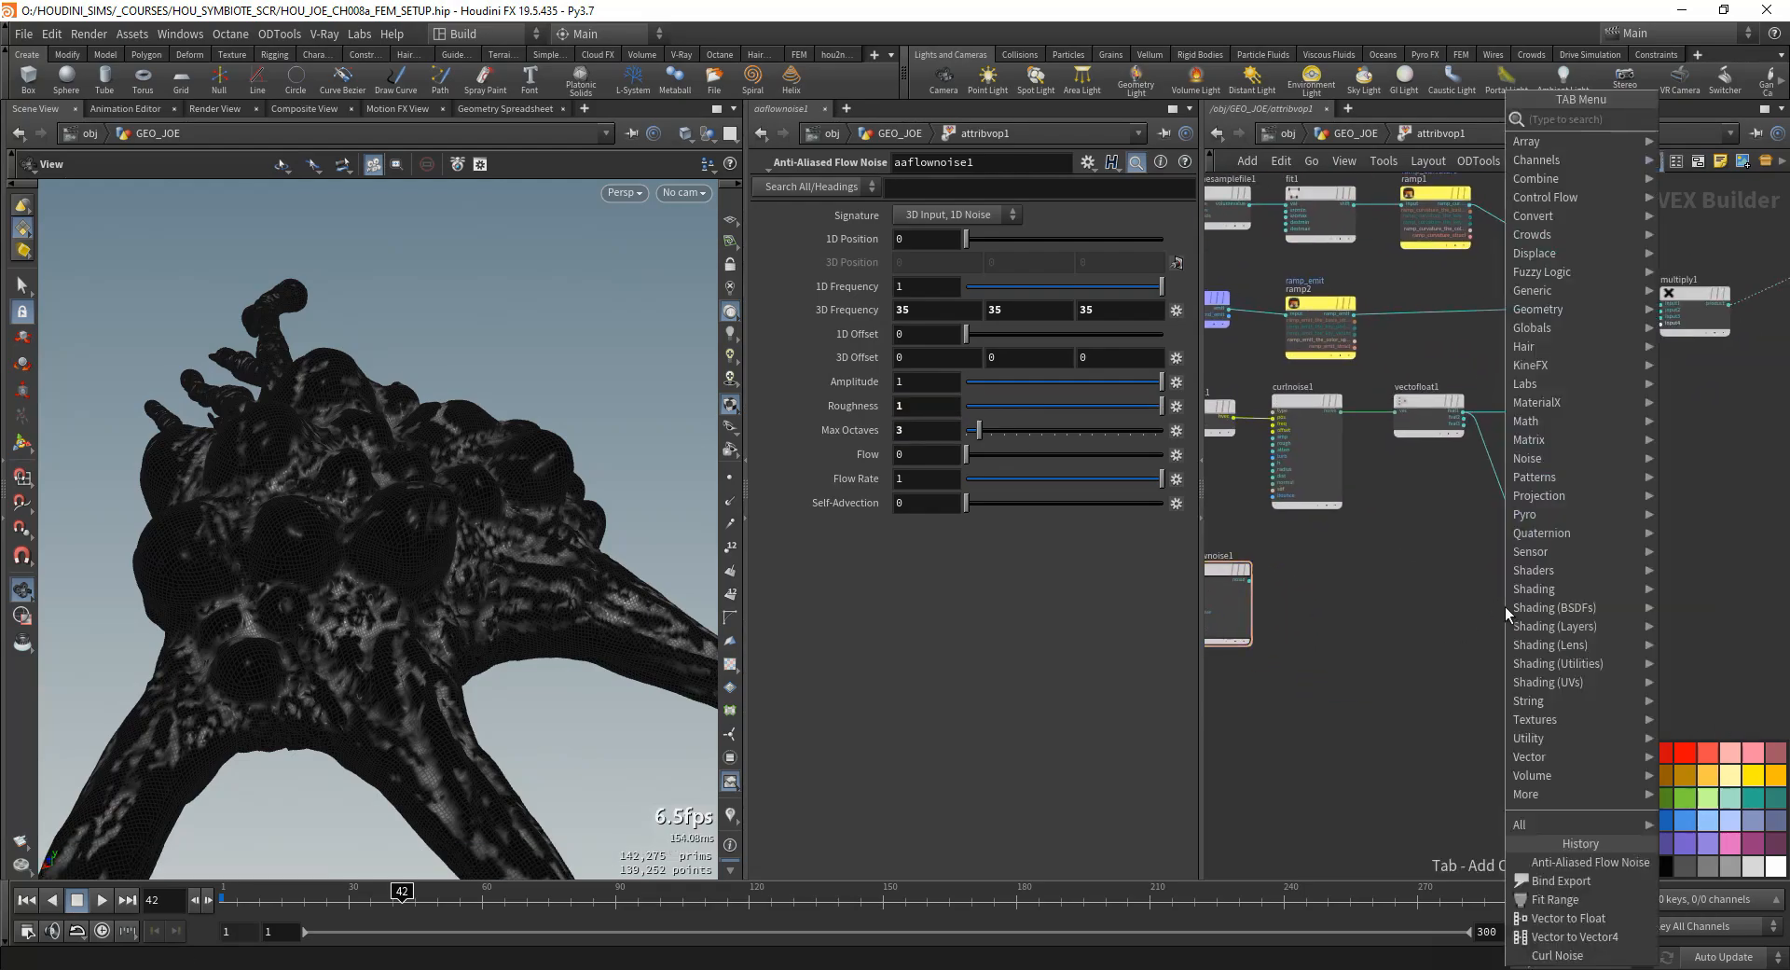
key(Escape)
key(Tab)
text(ramp)
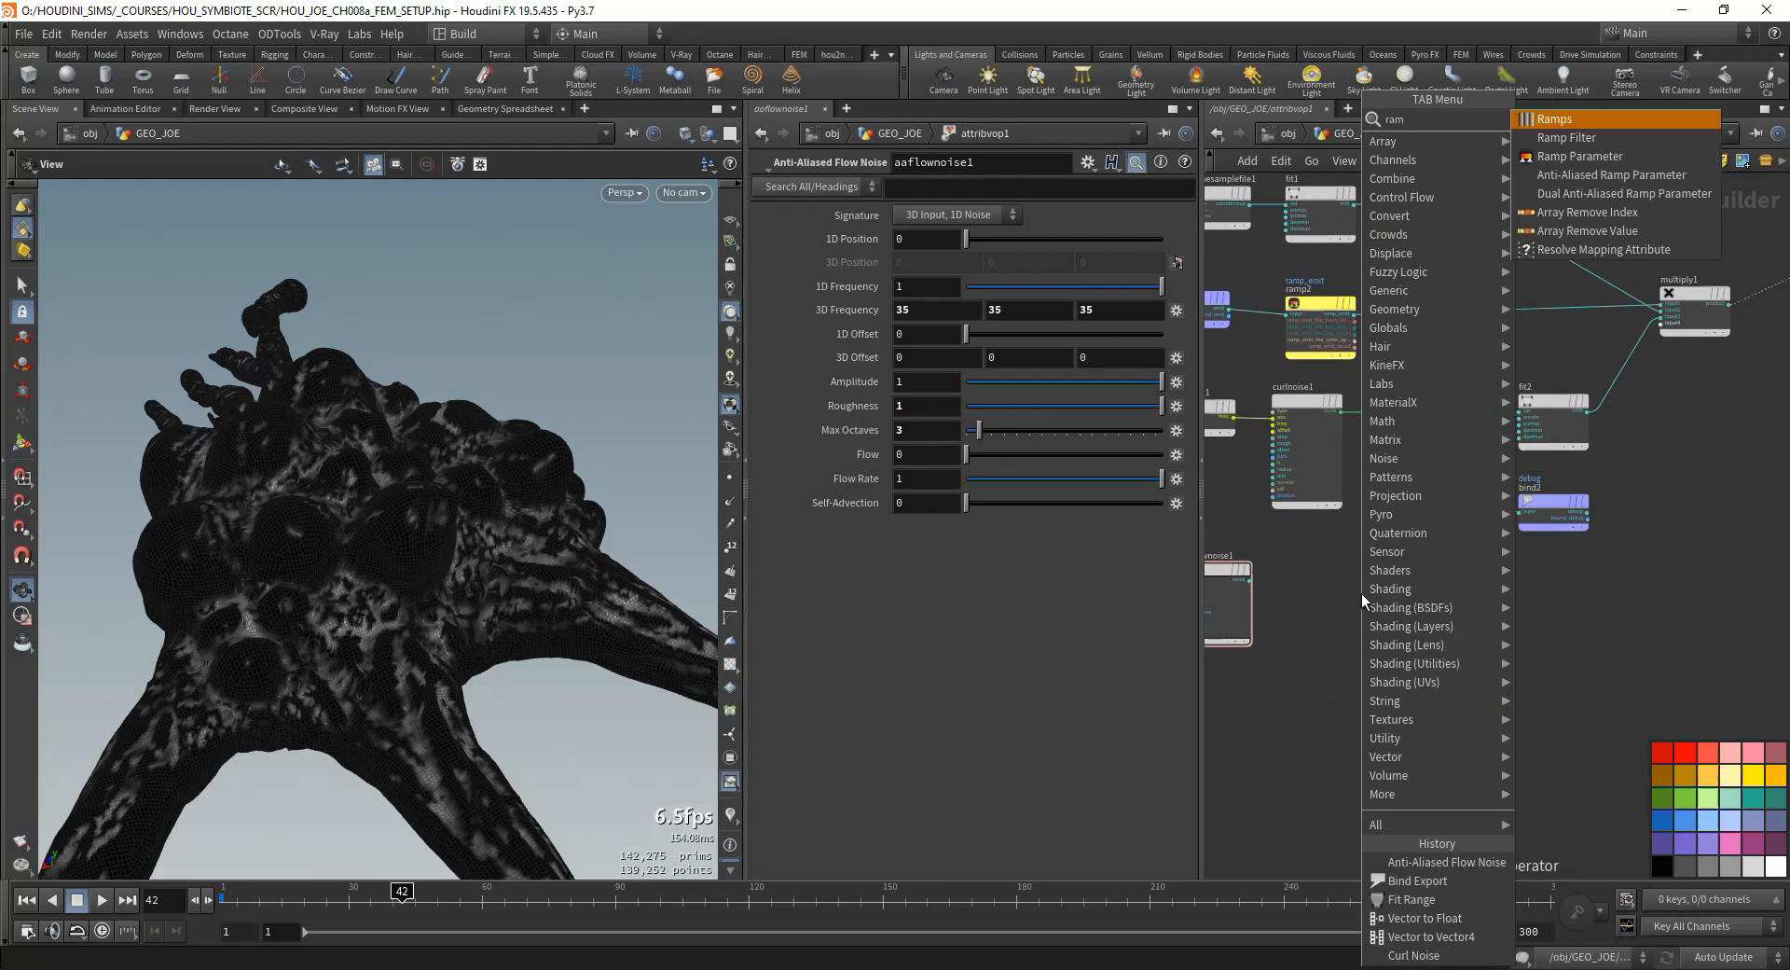
key(Return)
click(1342, 601)
scroll(1335, 606, up, 2)
click(1331, 608)
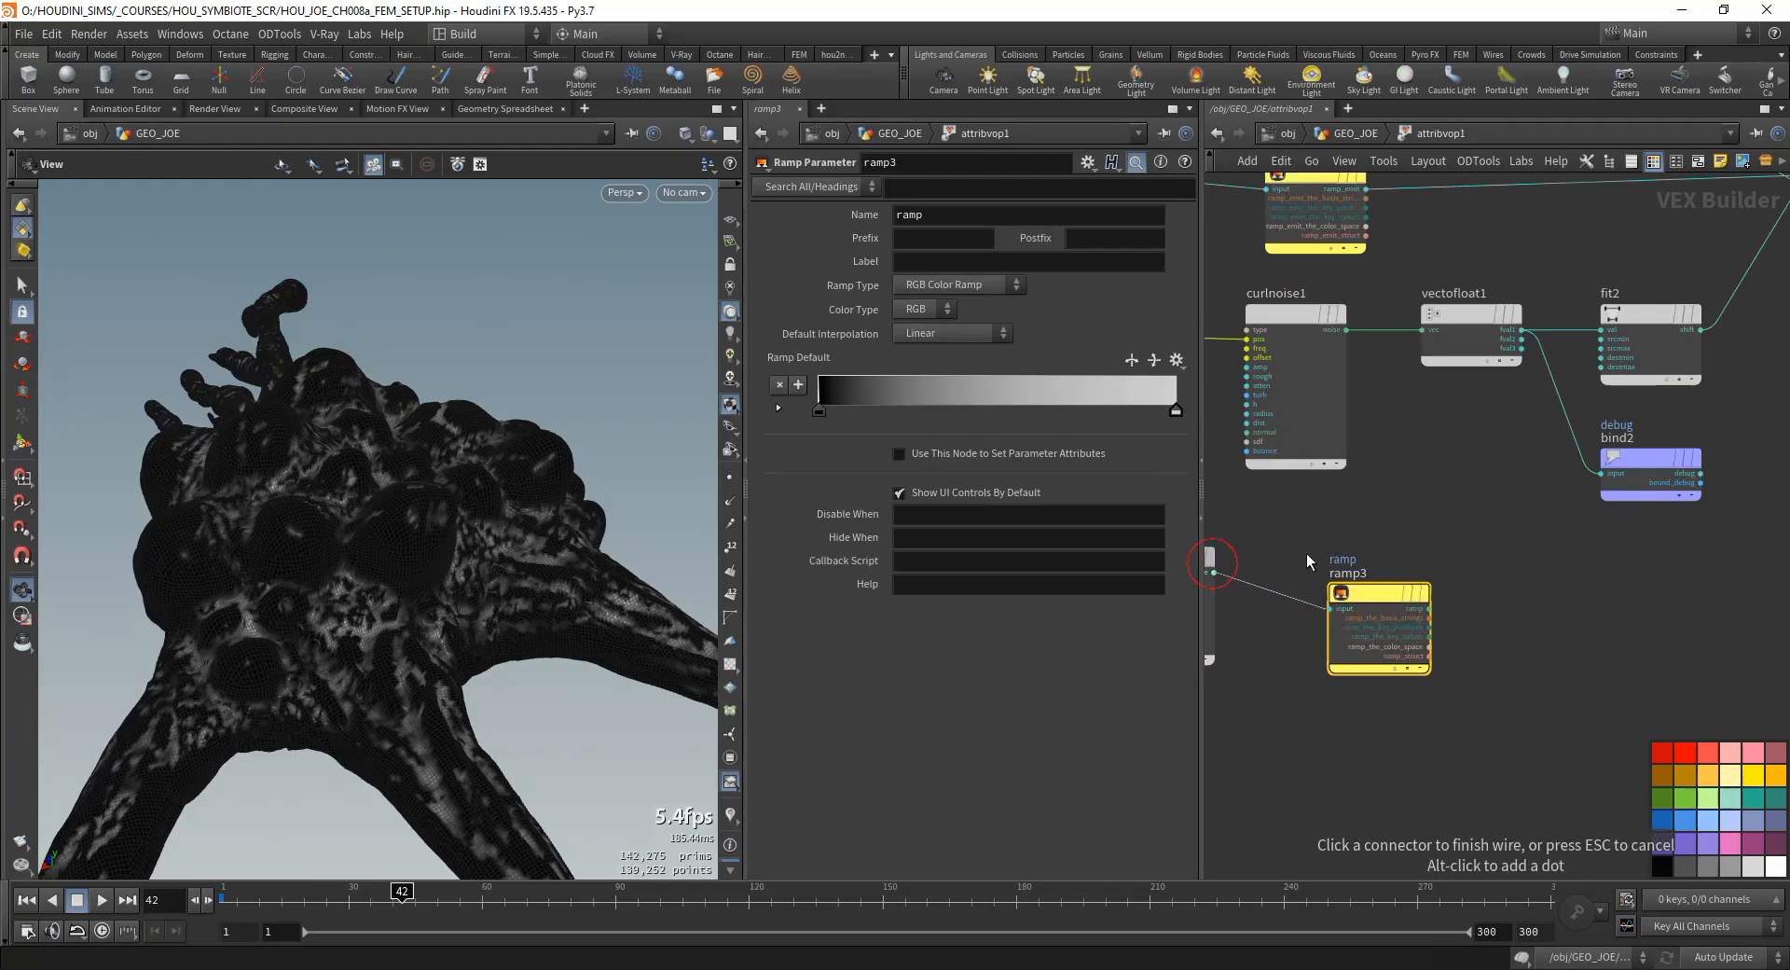
click(1213, 570)
- Set ramp3's name and label to ramp_viscosity and its ramp type to Spline Ramp (float)
click(932, 217)
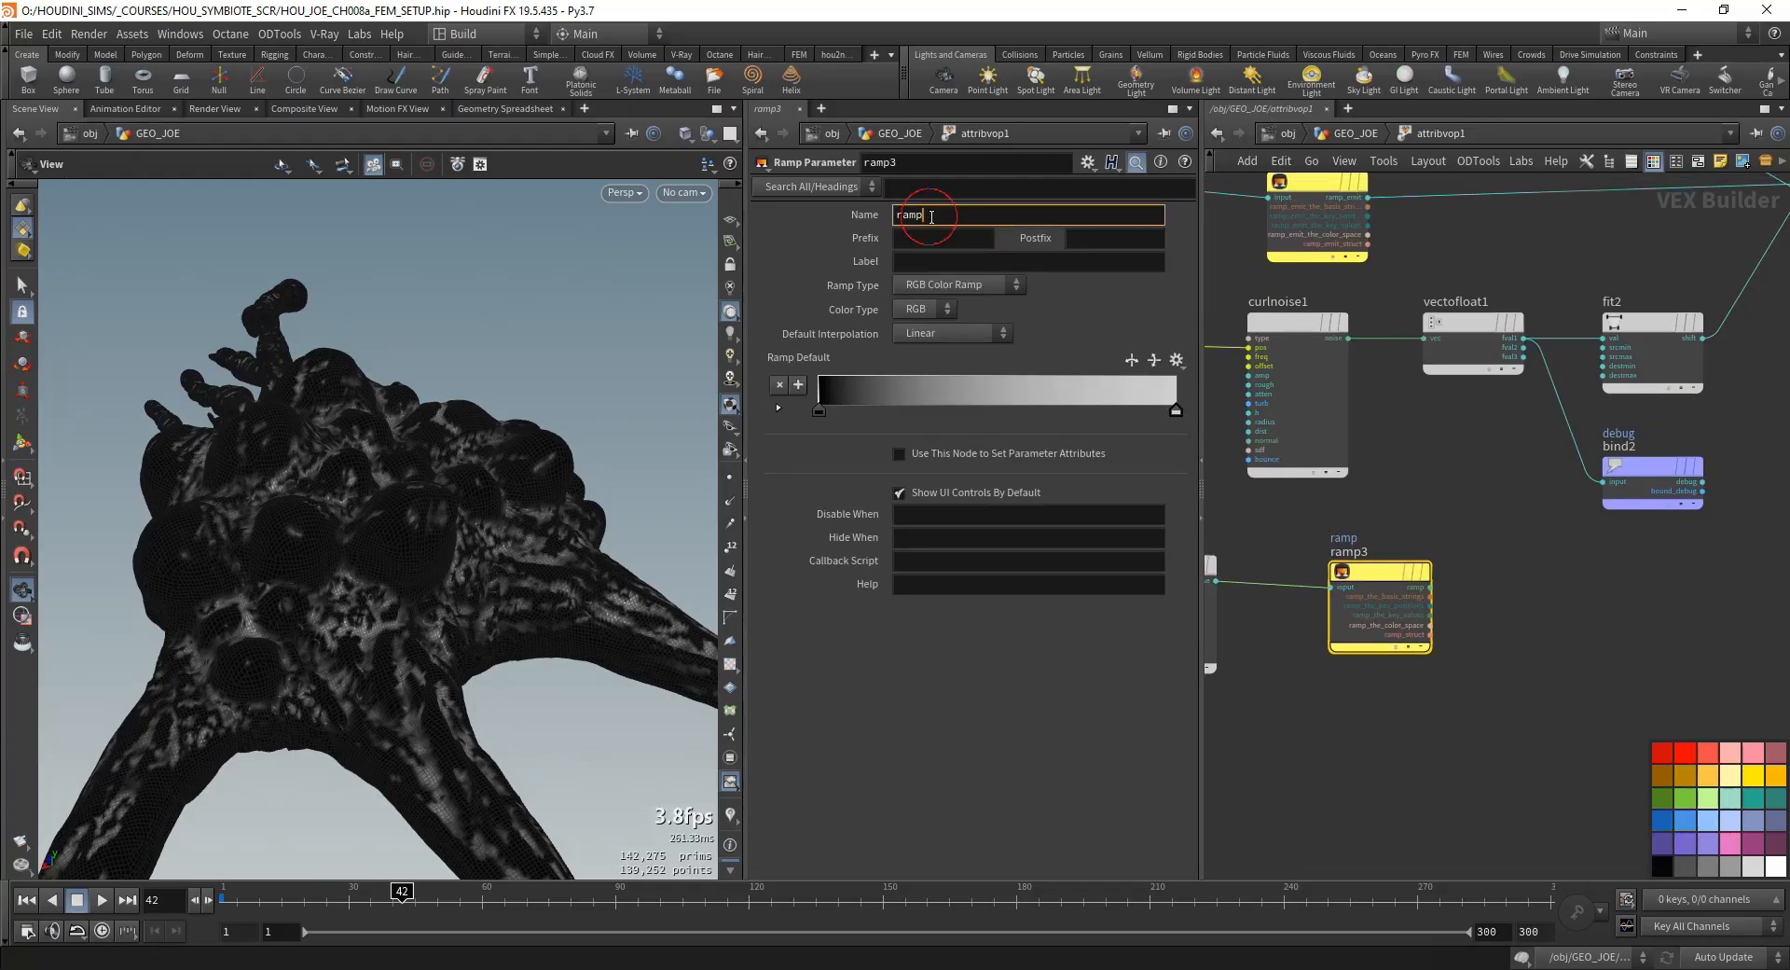
key(Tab)
key(Tab)
key(Tab)
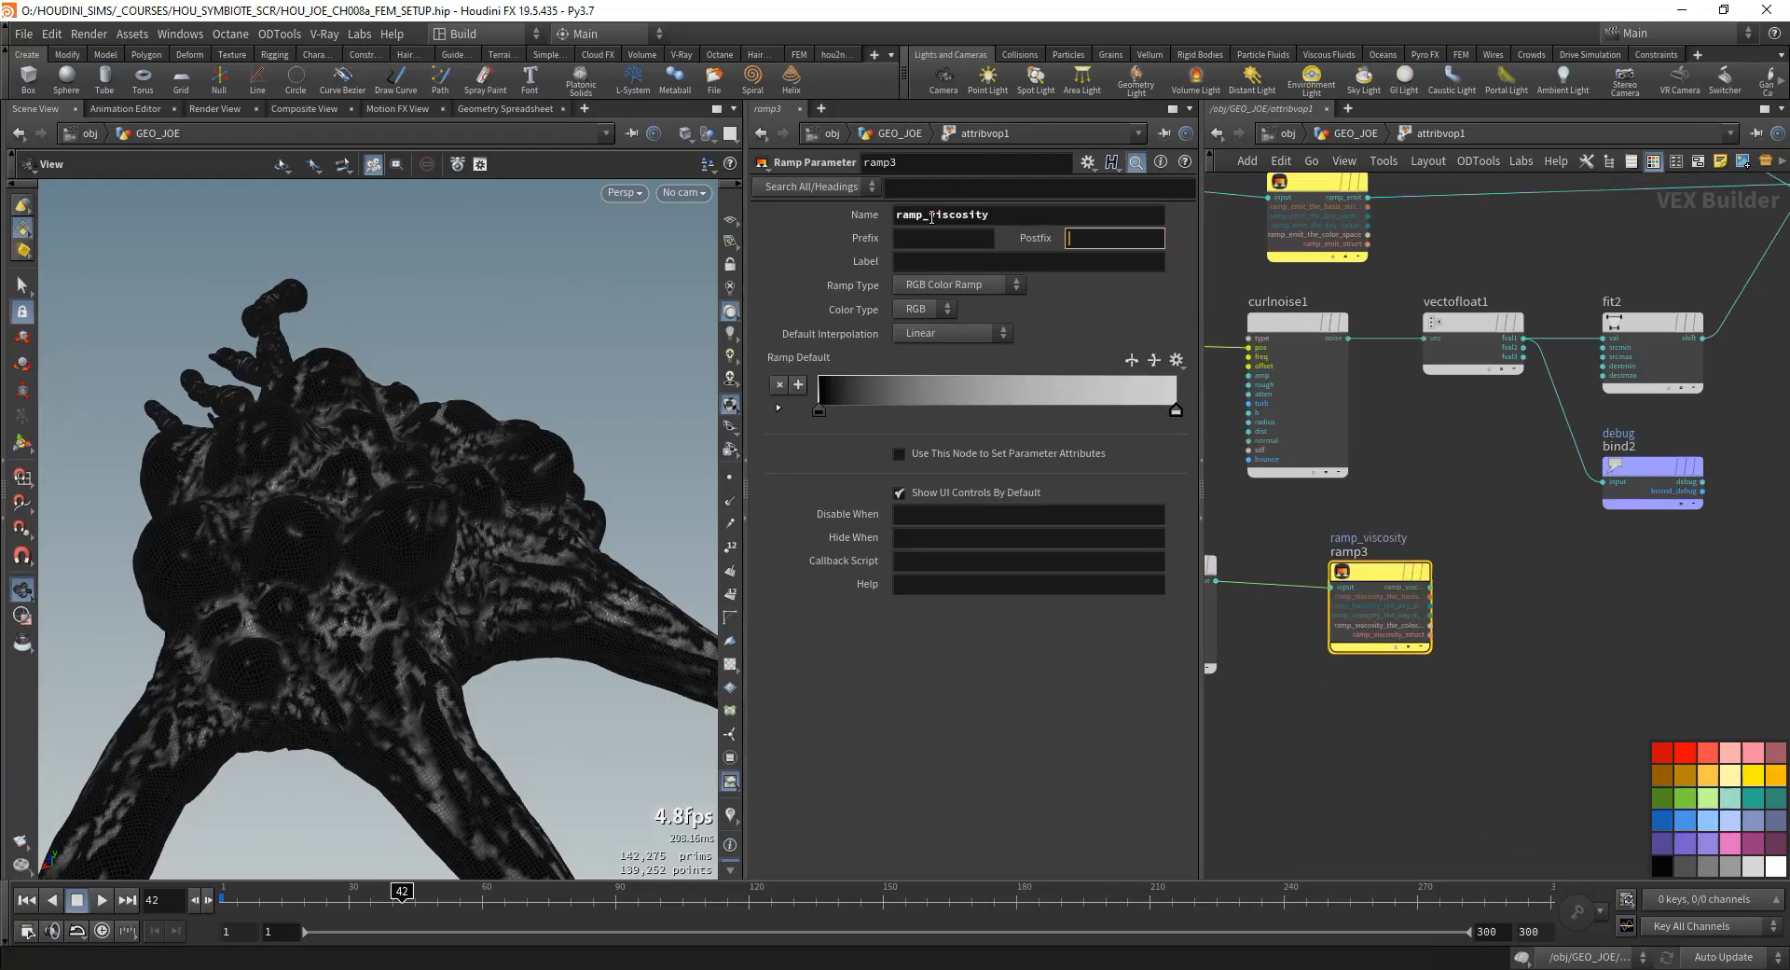
click(949, 285)
click(965, 305)
- Add a Fit Range node after ramp3 and connect the ramp_viscosity output to its val input
key(Tab)
text(f)
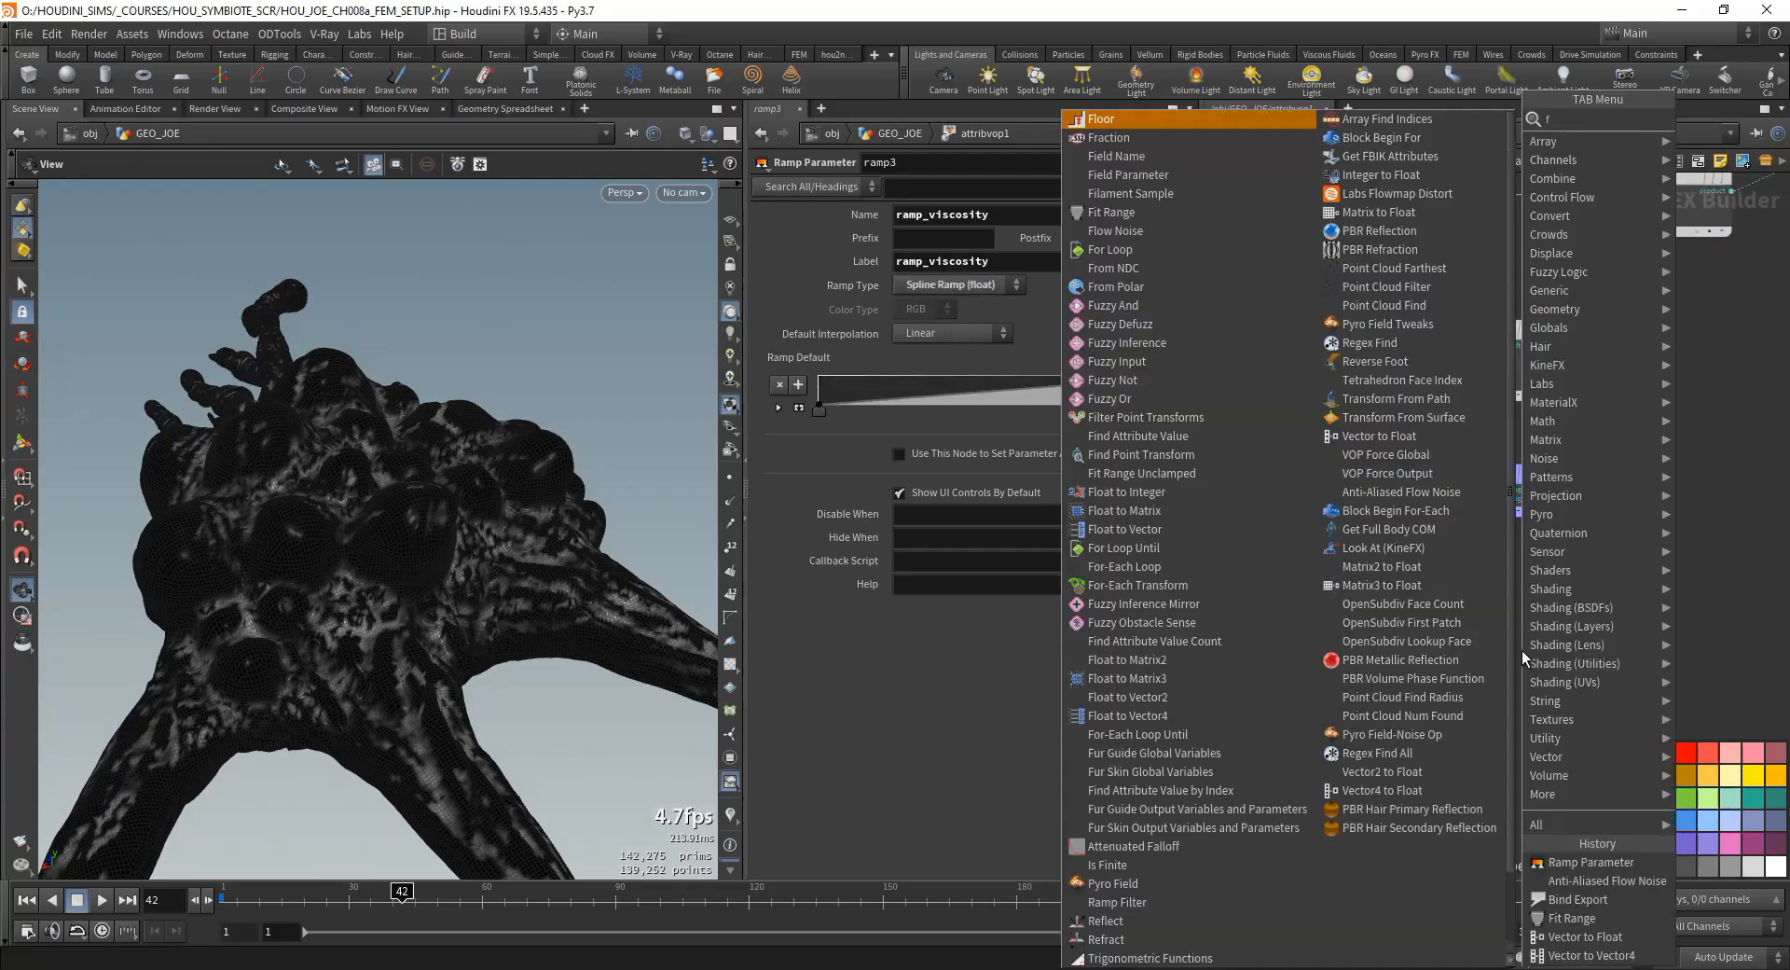
text(it)
key(Return)
click(1446, 593)
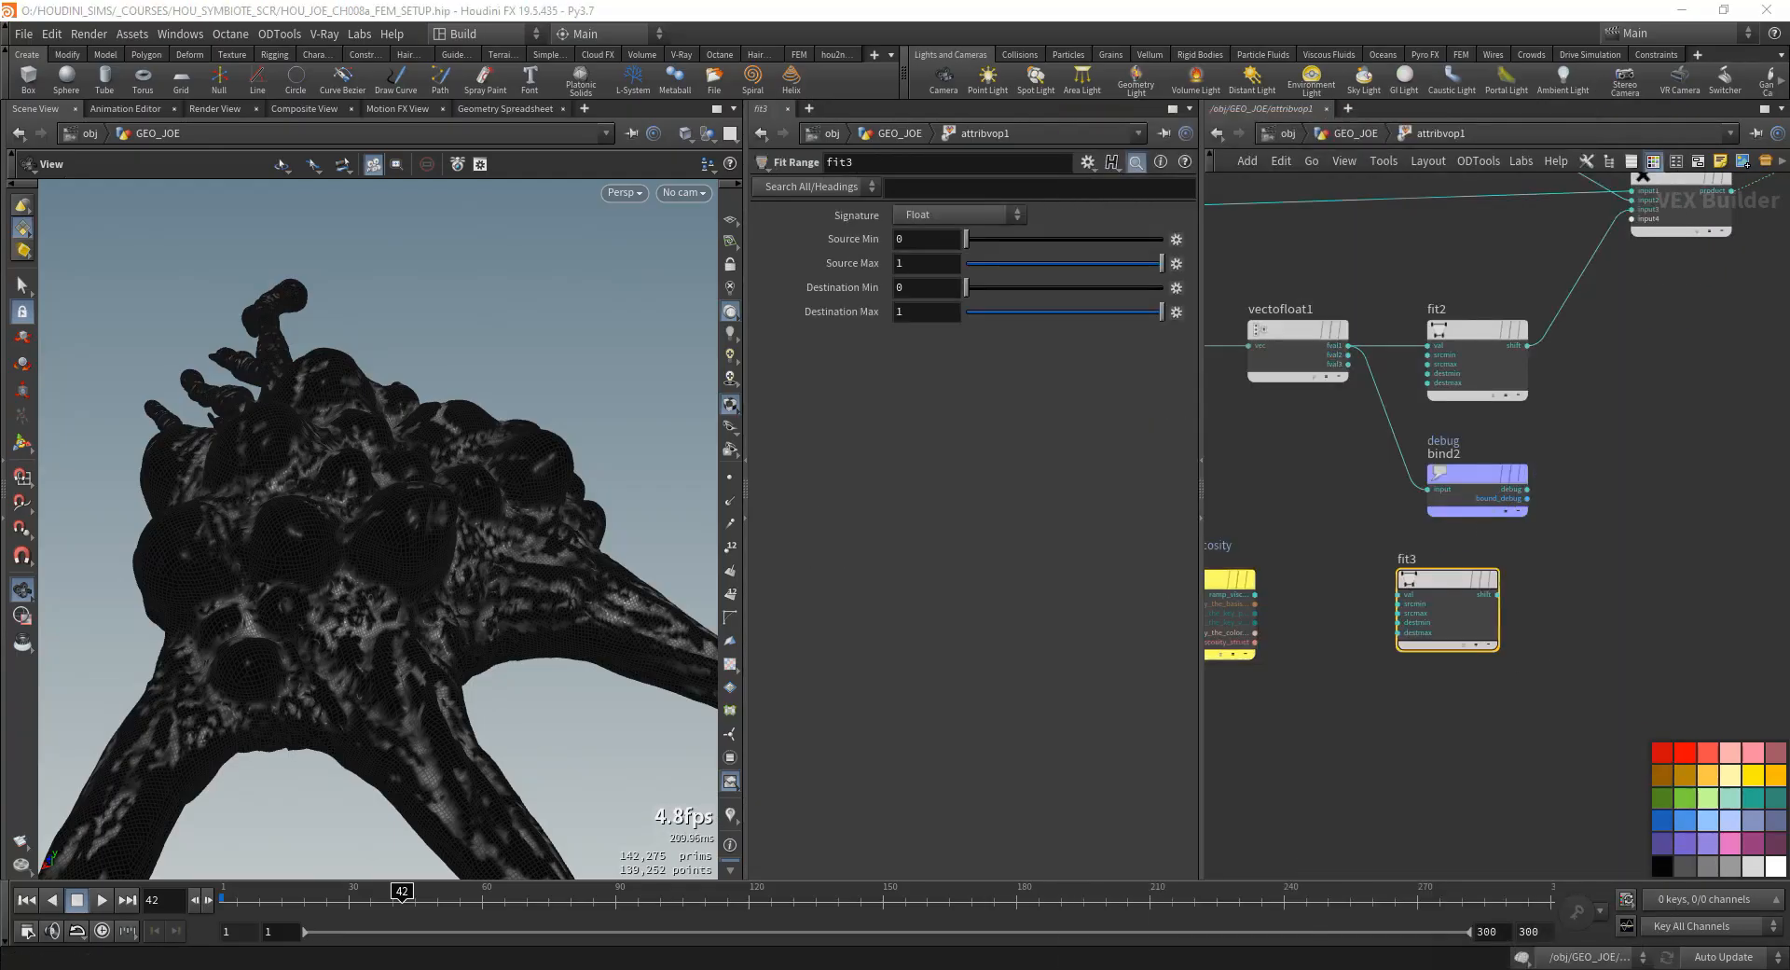
middle_drag(1382, 598, 1618, 606)
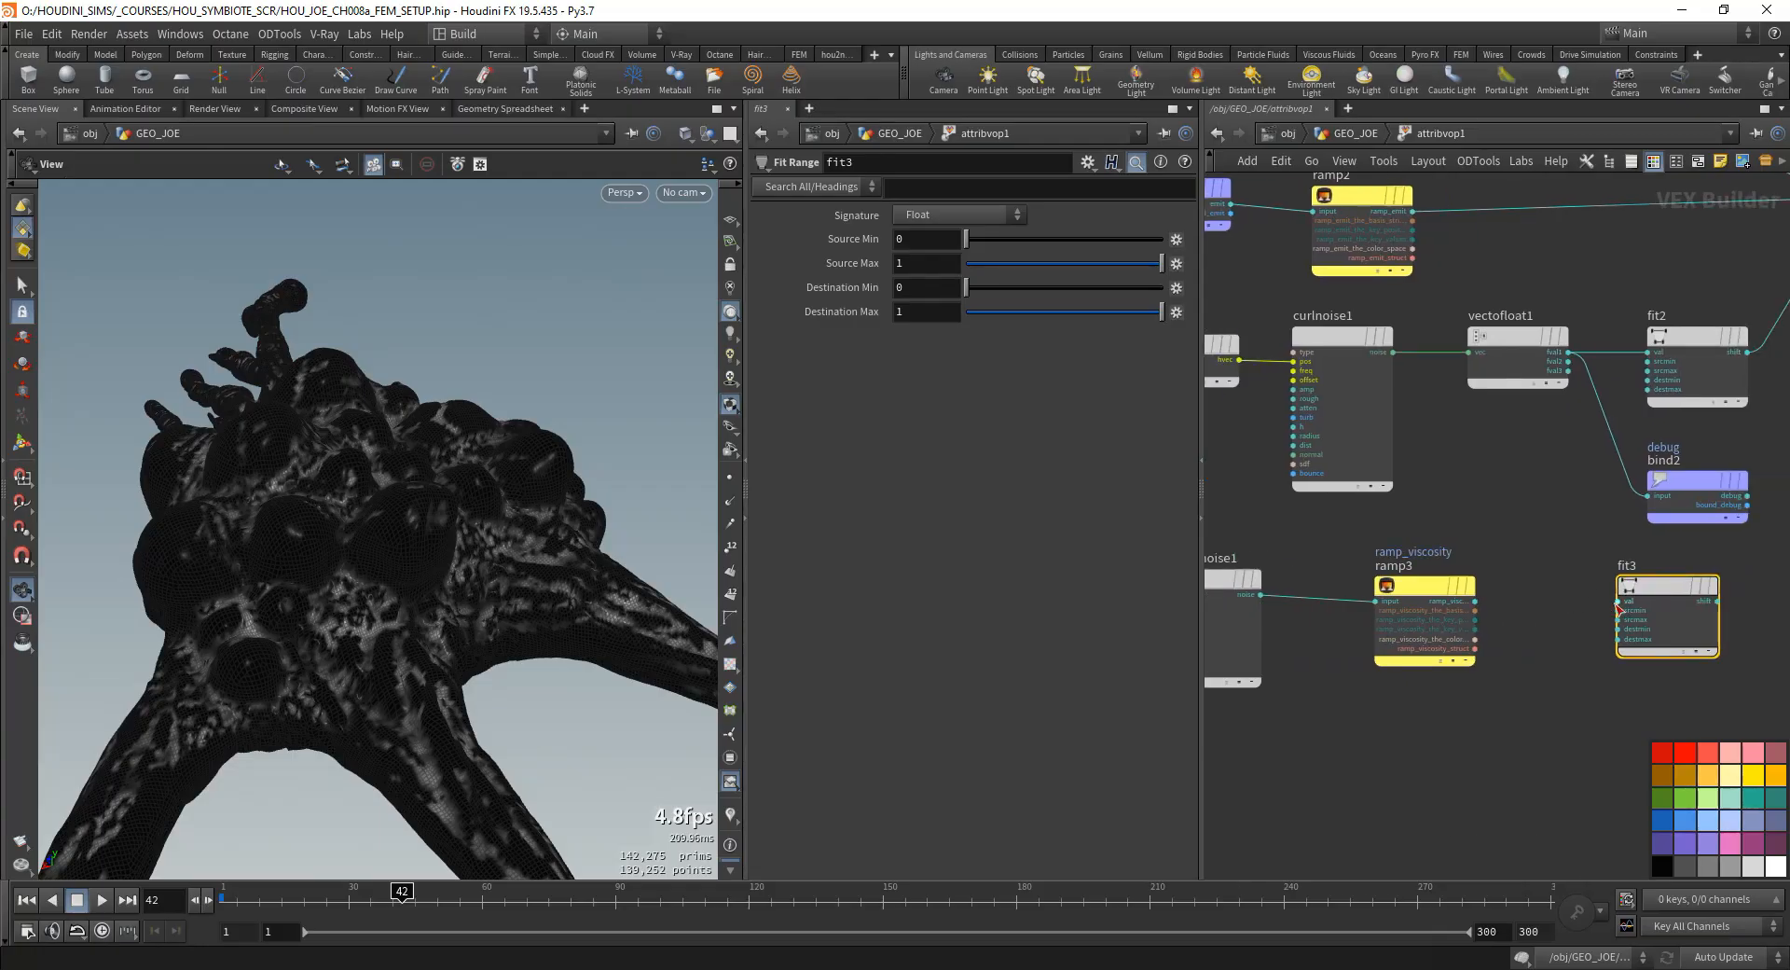
click(1621, 601)
click(1474, 601)
scroll(1539, 606, up, 3)
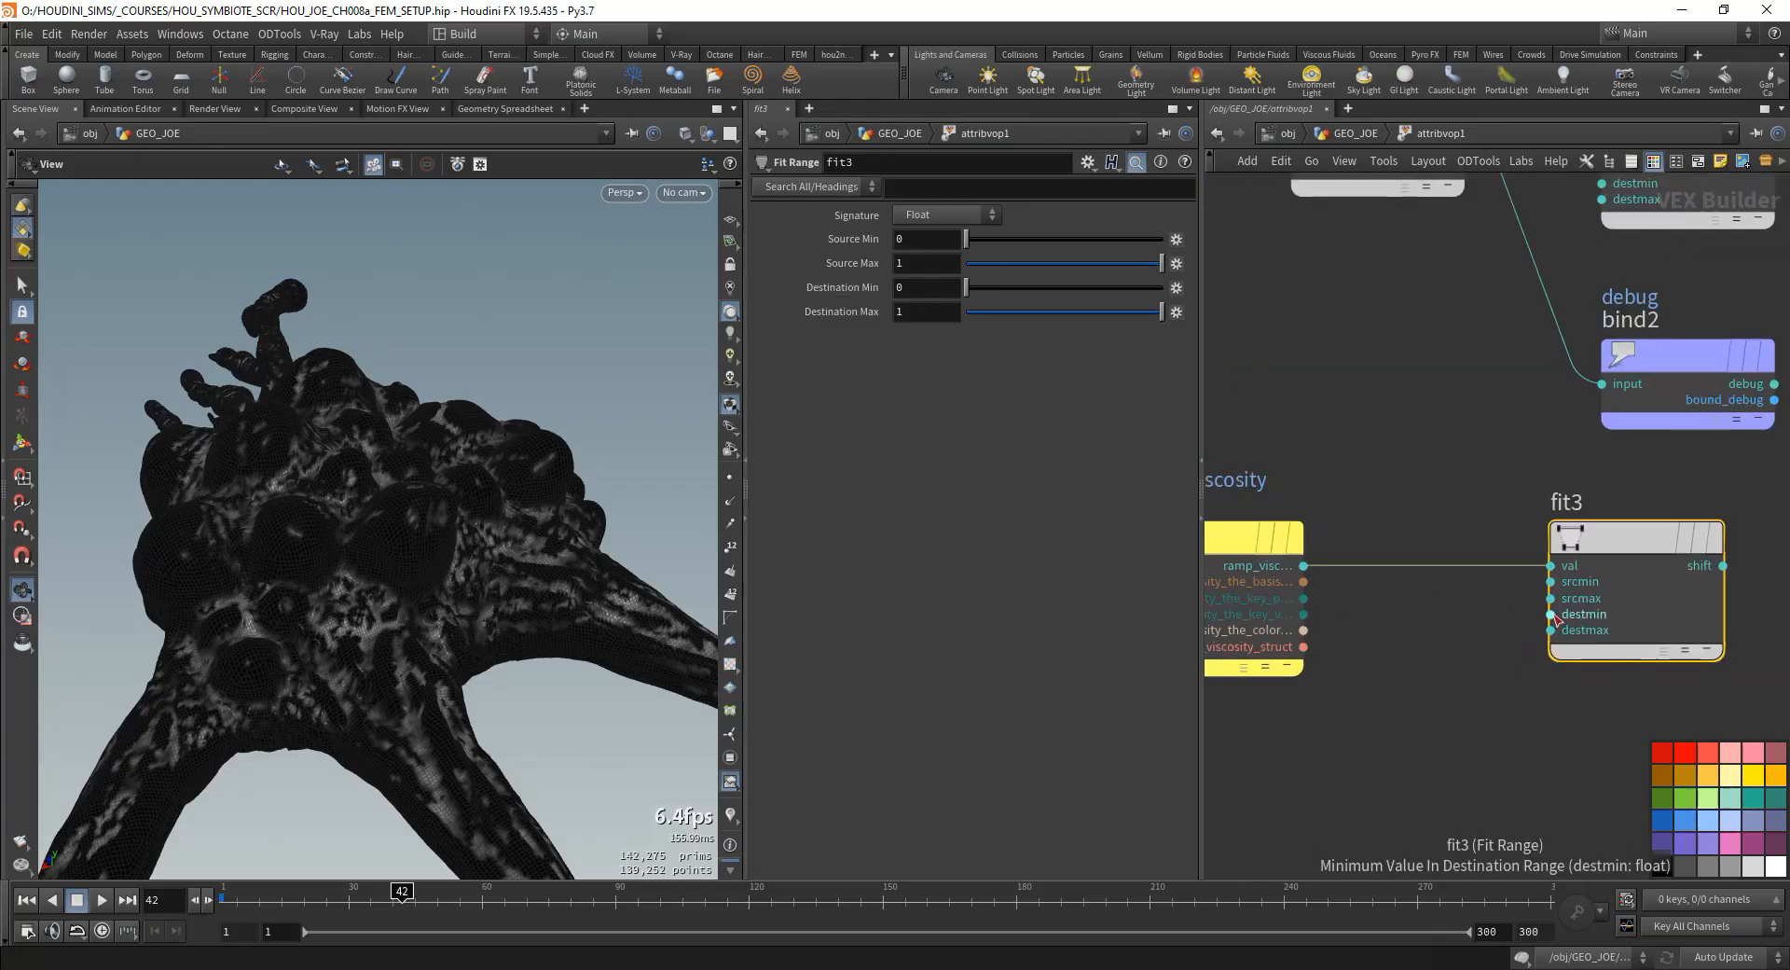
- Promote fit3's destmin and destmax inputs to parameters
middle_drag(1352, 459, 1510, 459)
click(1385, 538)
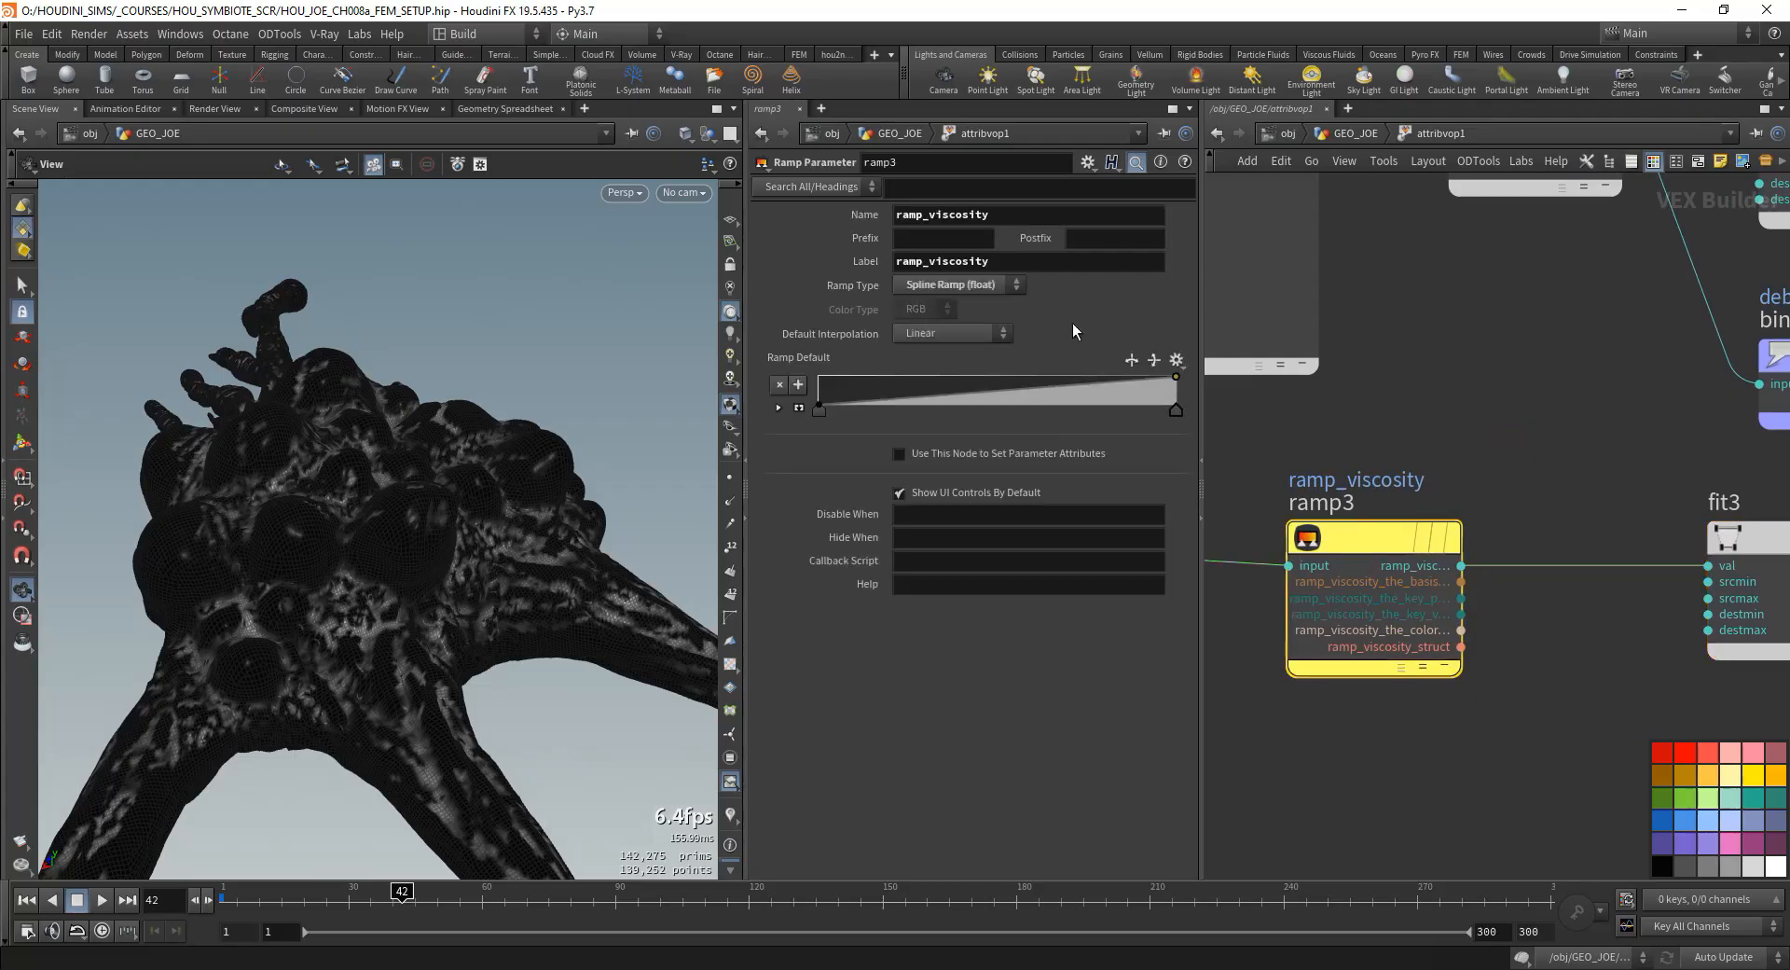
click(1772, 359)
click(1742, 539)
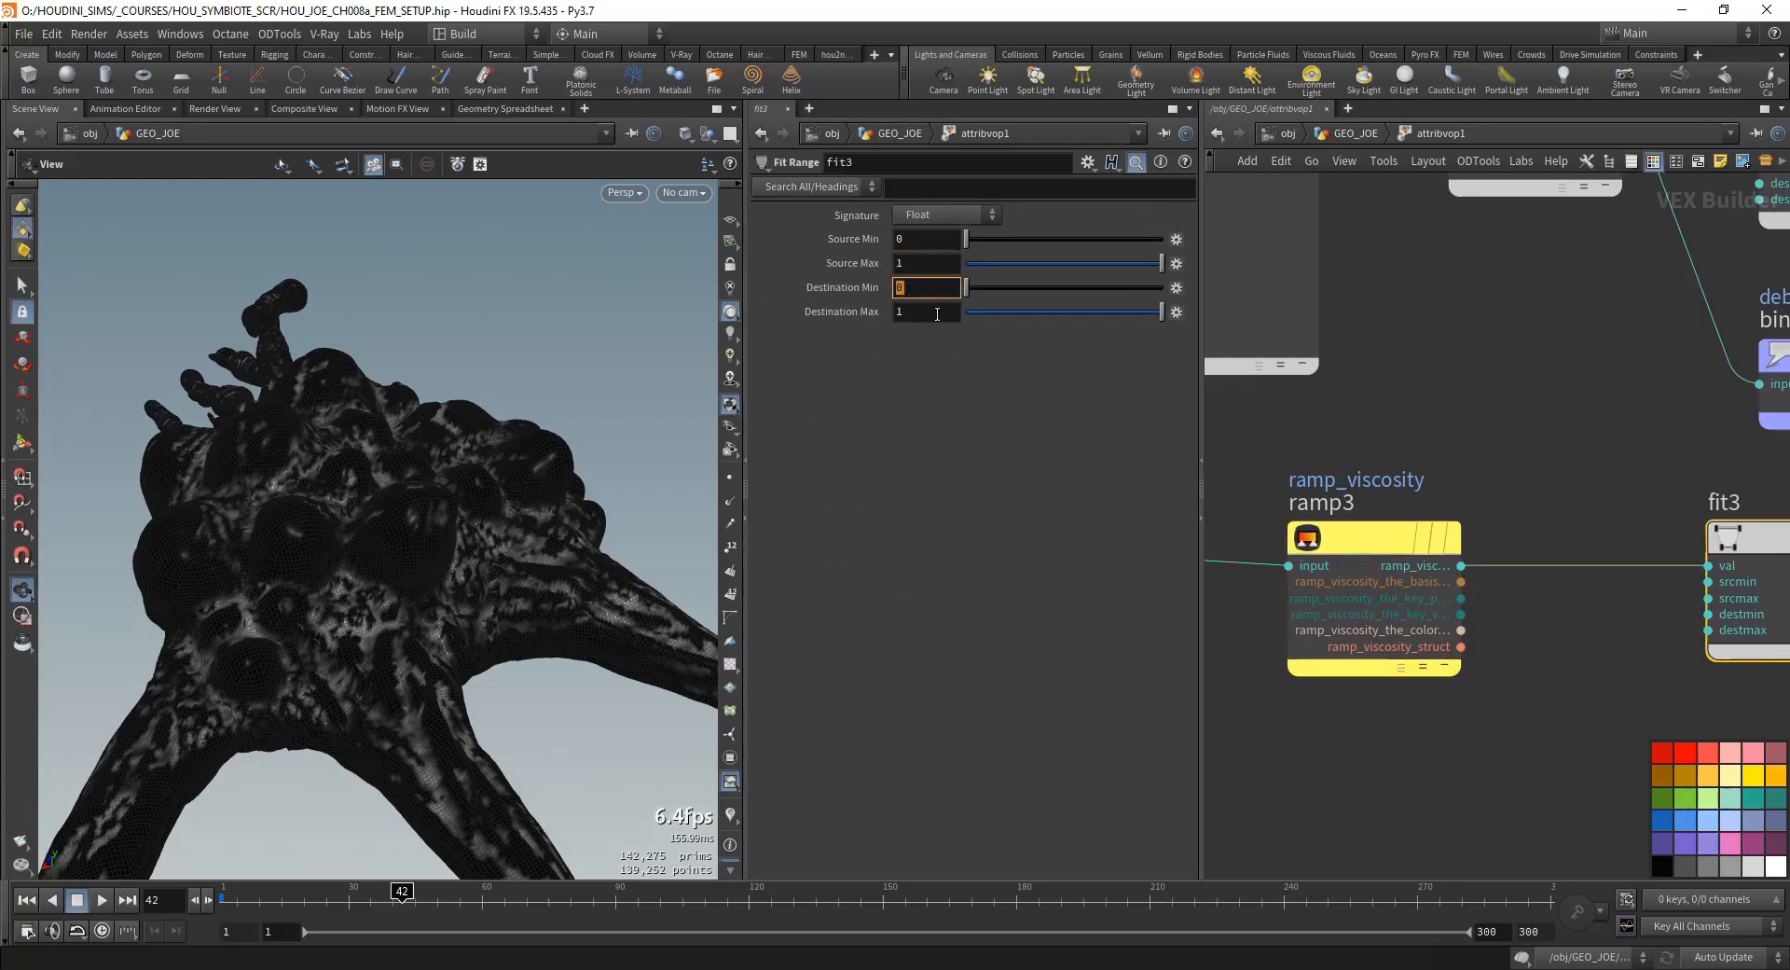
middle_drag(1588, 501, 1336, 511)
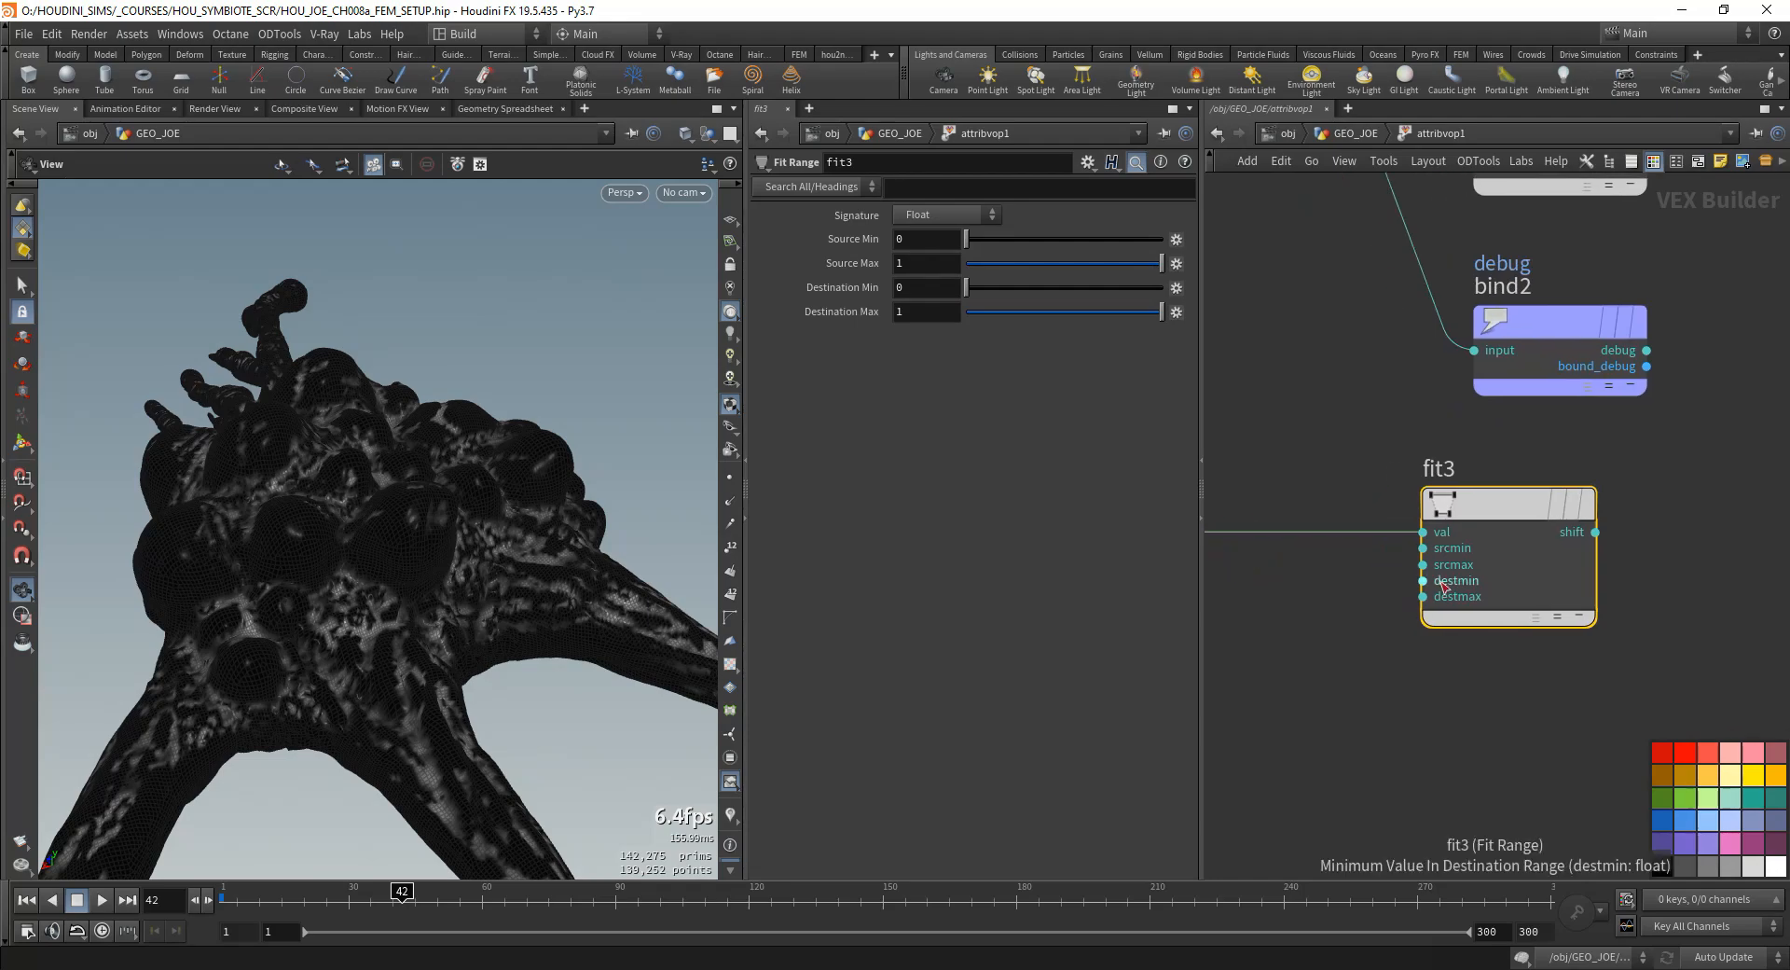
middle_click(1437, 585)
click(1432, 596)
middle_click(1427, 597)
click(1443, 609)
middle_drag(1745, 511, 1540, 533)
scroll(1548, 537, down, 3)
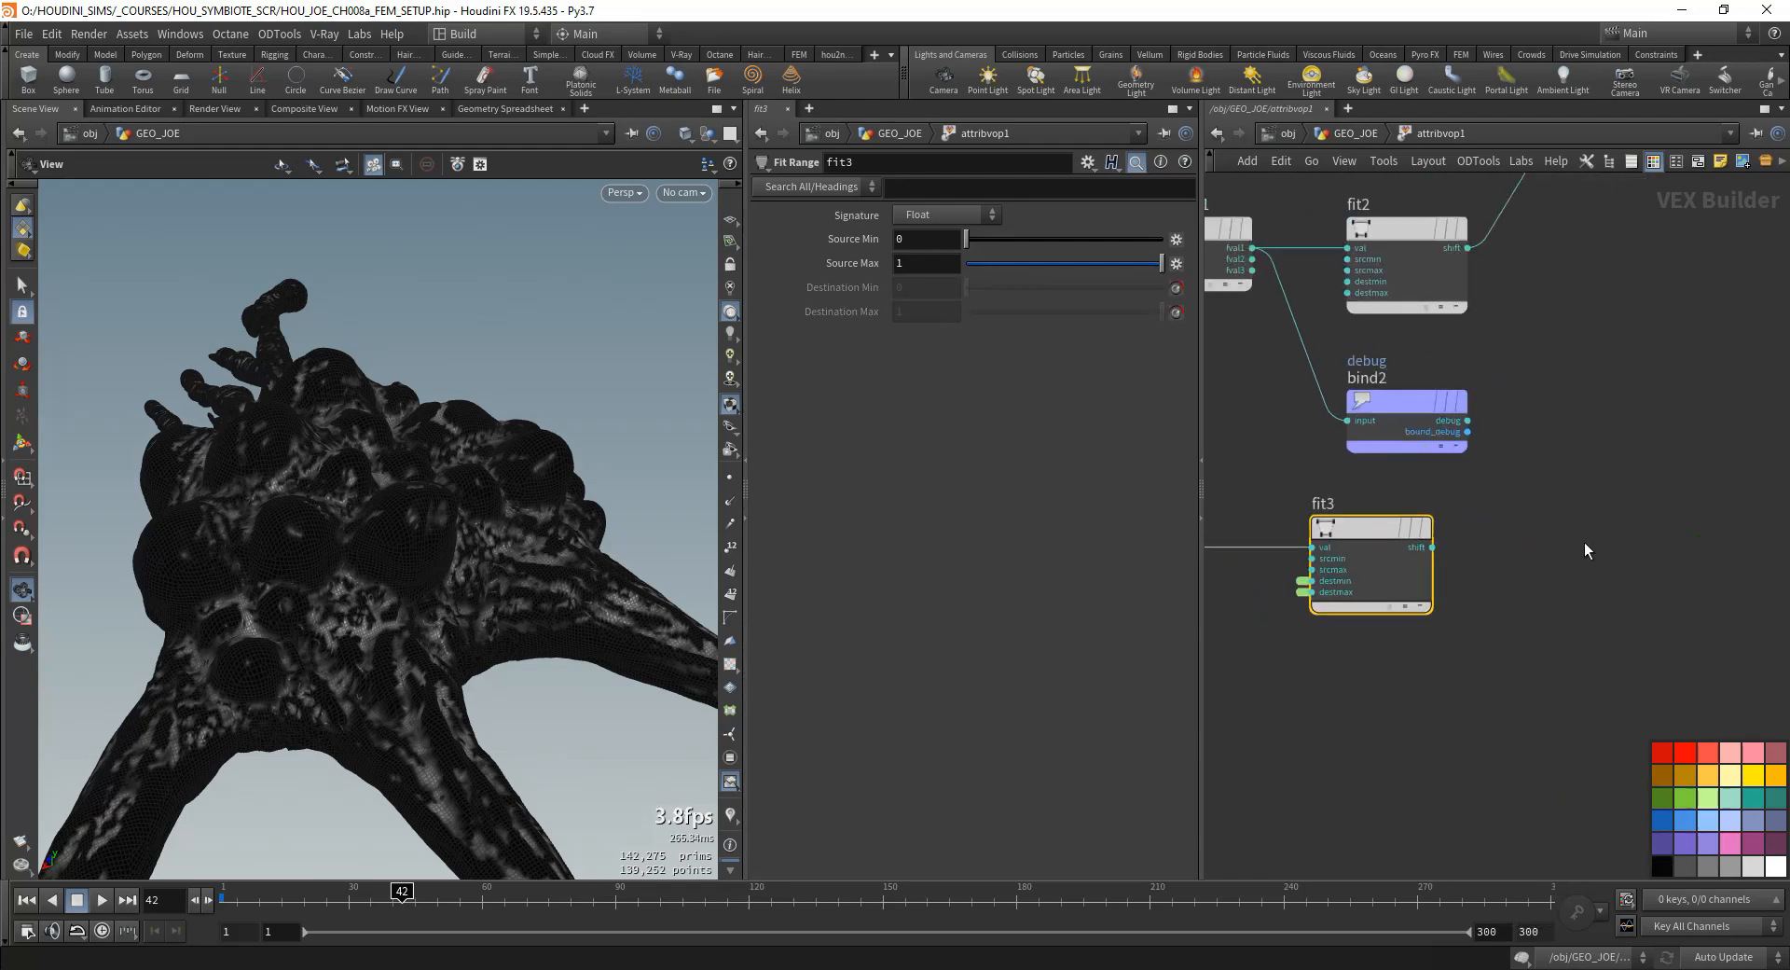
- Expand fit3's promoted destmin and destmax parameters into nodes and stack them below ramp3
double_click(1297, 581)
middle_drag(1311, 652, 1699, 599)
drag(1575, 455, 1432, 647)
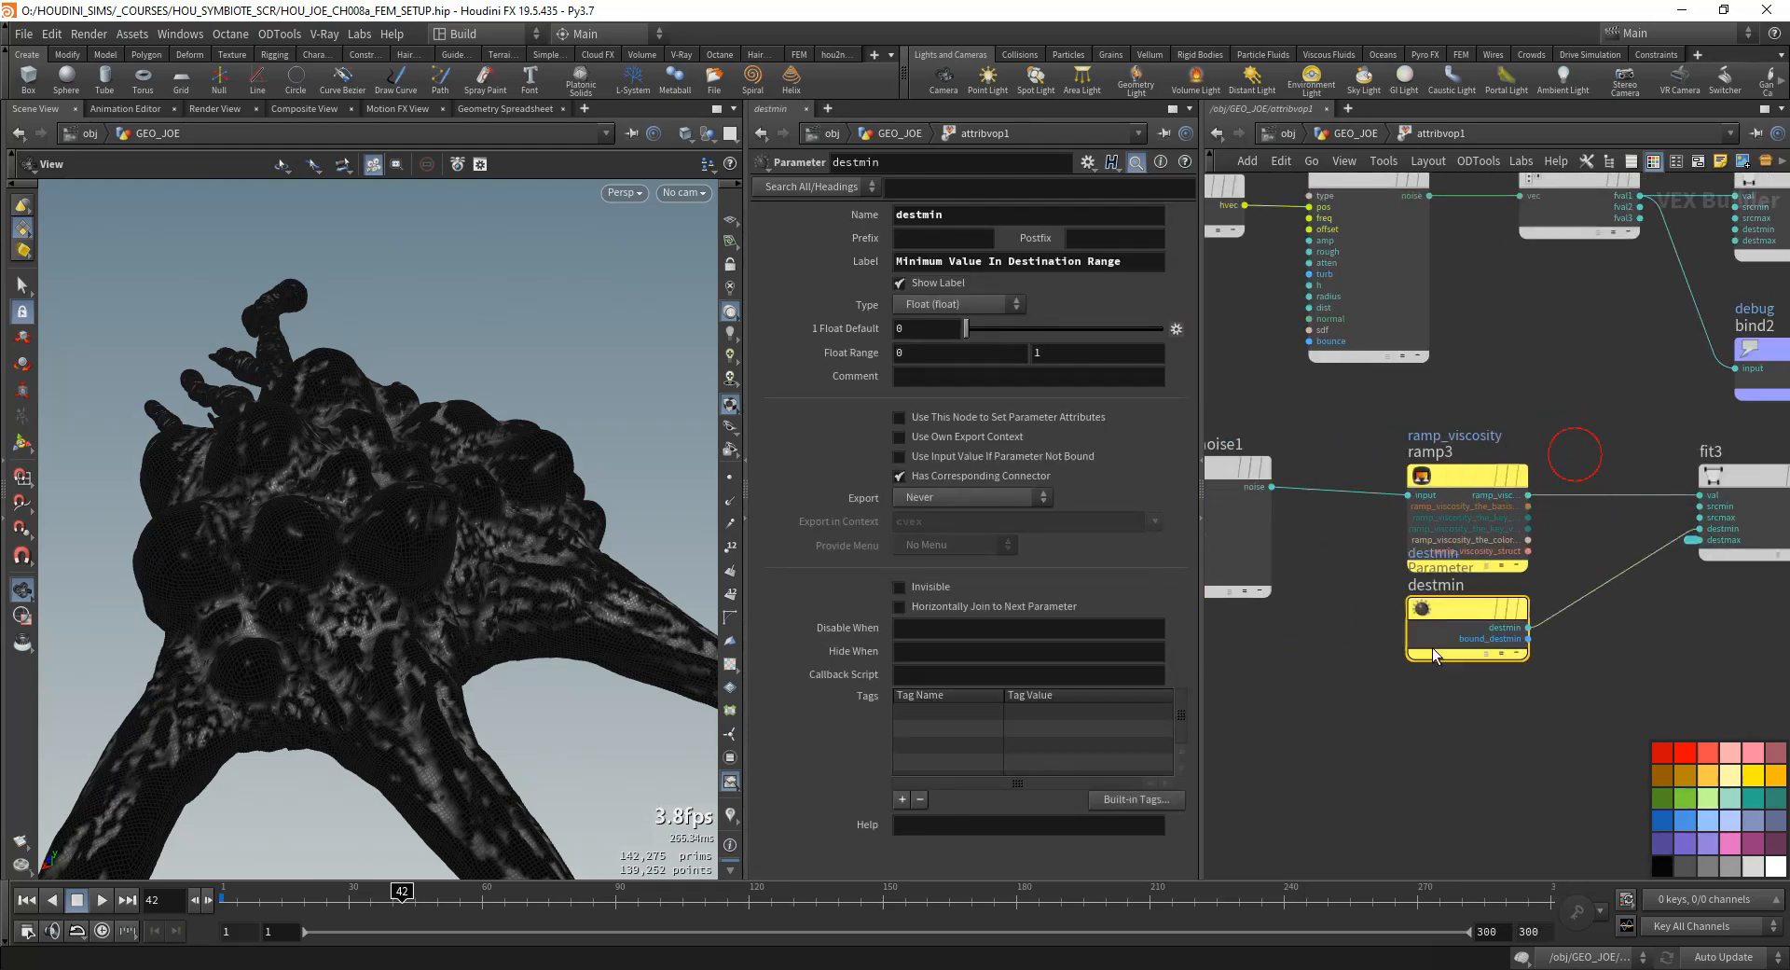
double_click(1688, 540)
drag(1576, 510, 1445, 726)
drag(1457, 613, 1458, 633)
drag(1464, 725, 1464, 762)
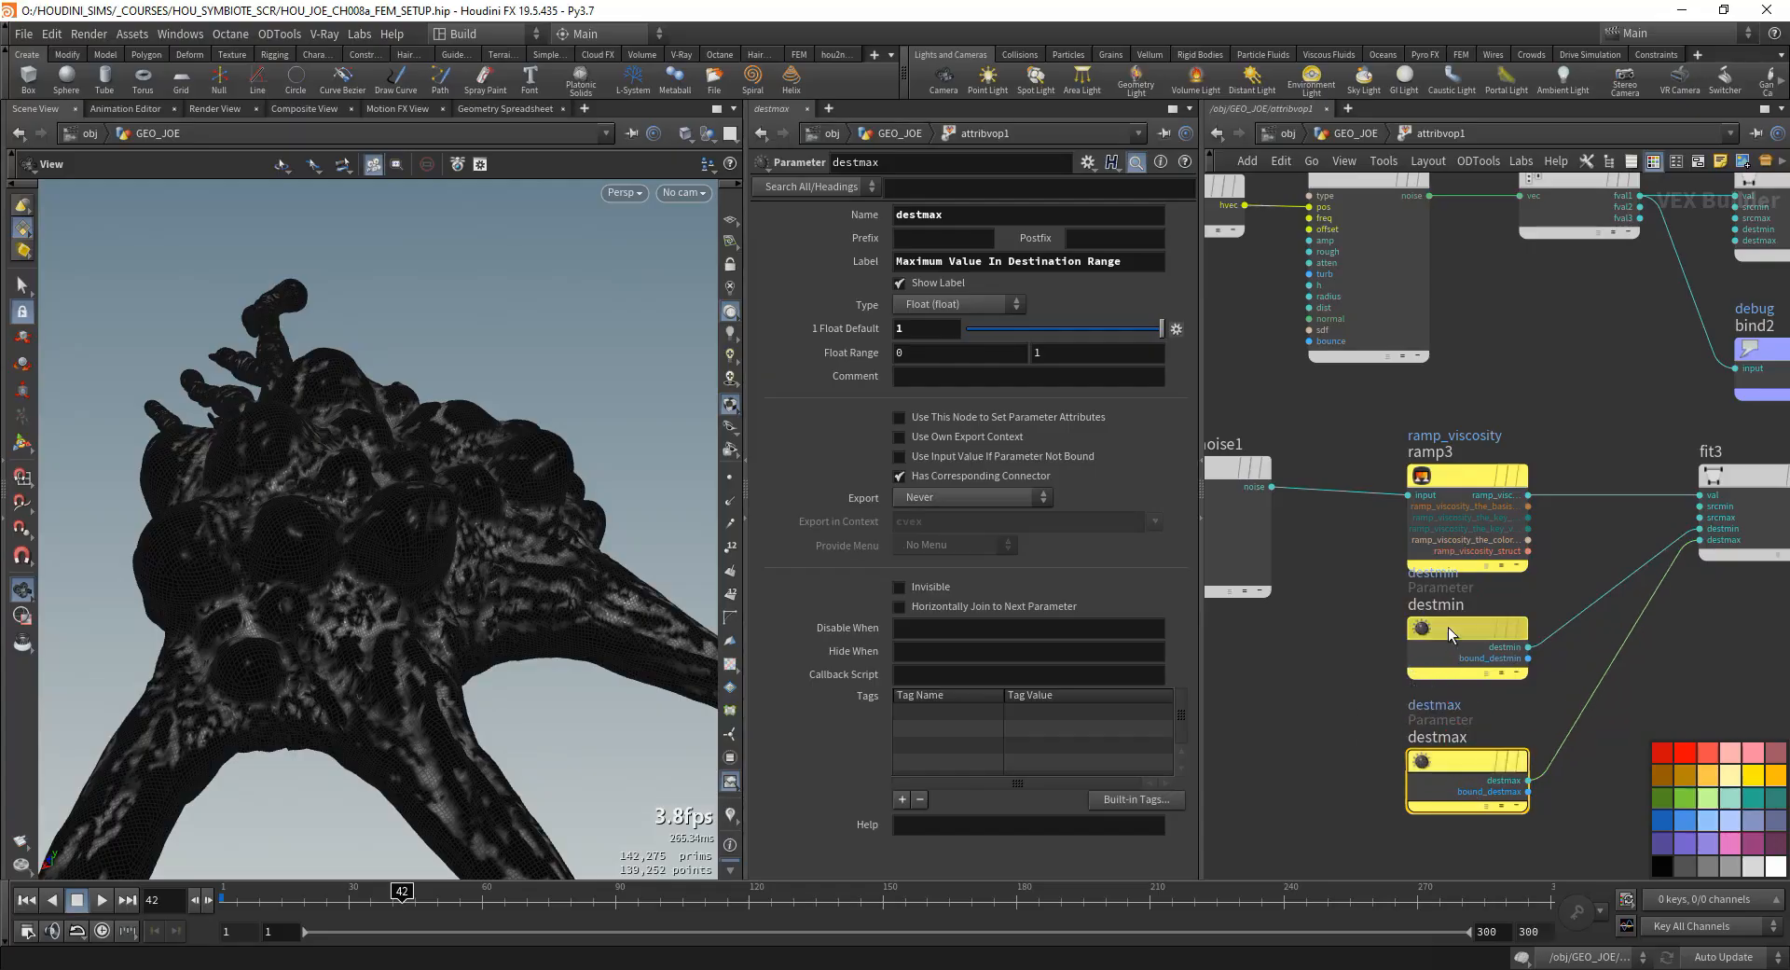
- Space the destmin parameter node away from ramp3 and set its name and label to Visc_Min
drag(1451, 634, 1451, 658)
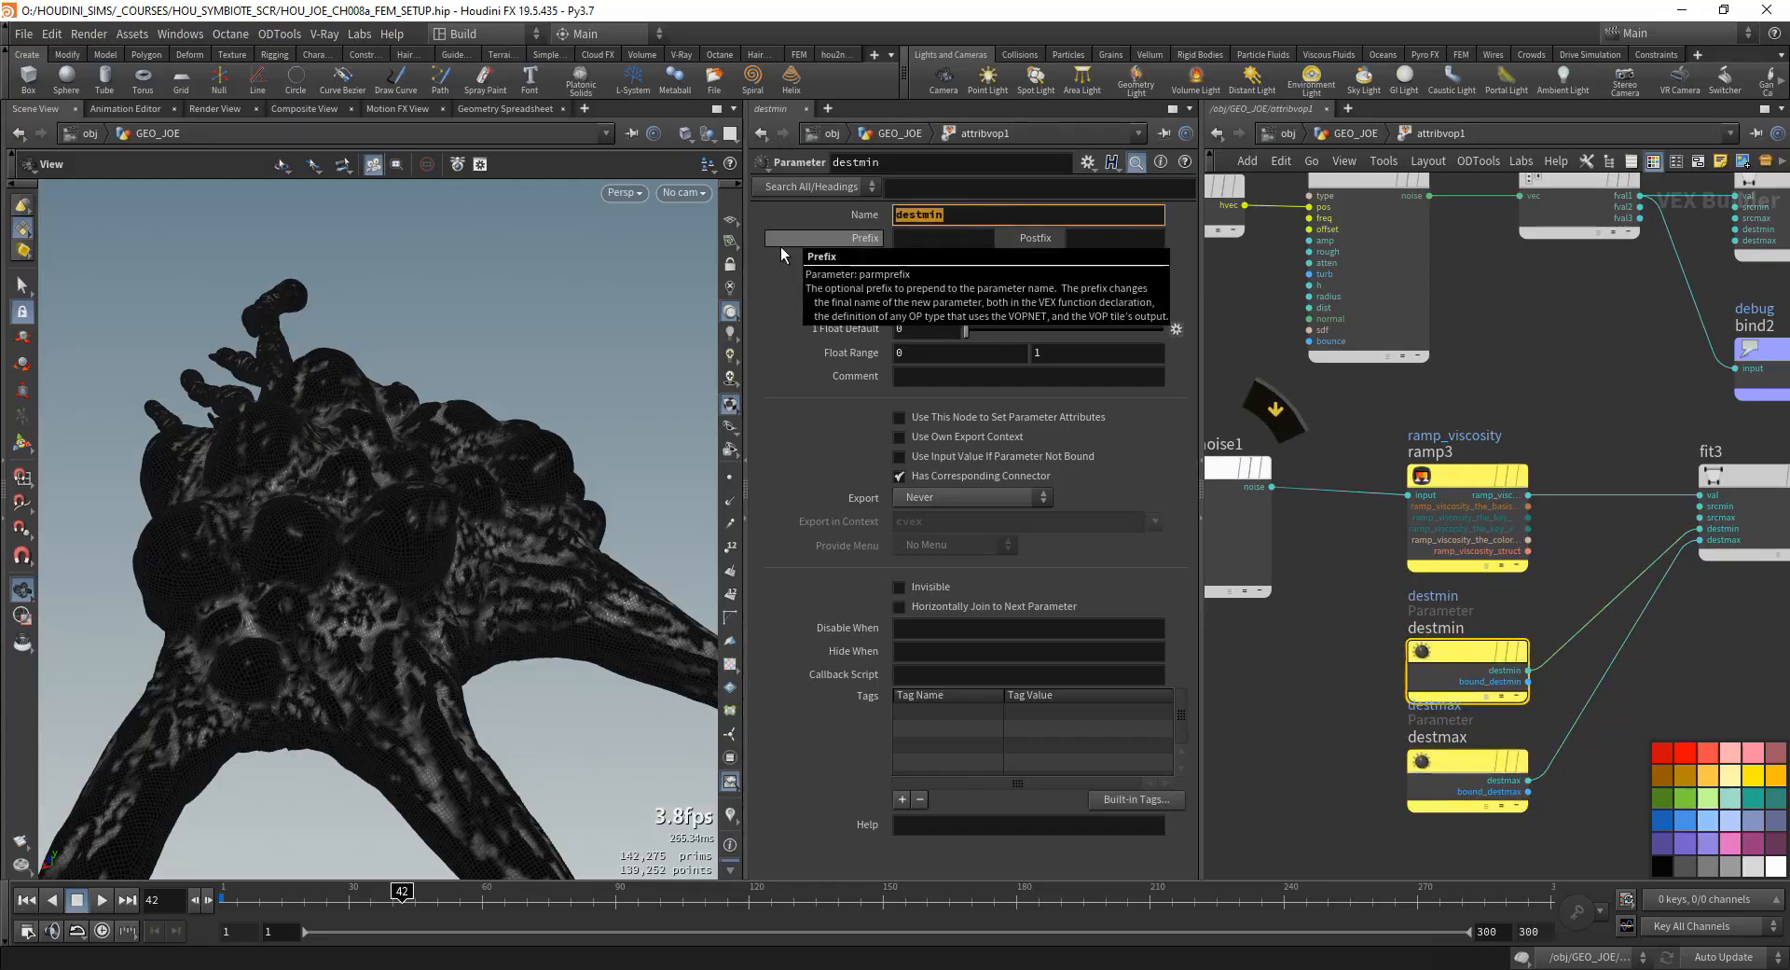
text(Visc_Min)
key(Tab)
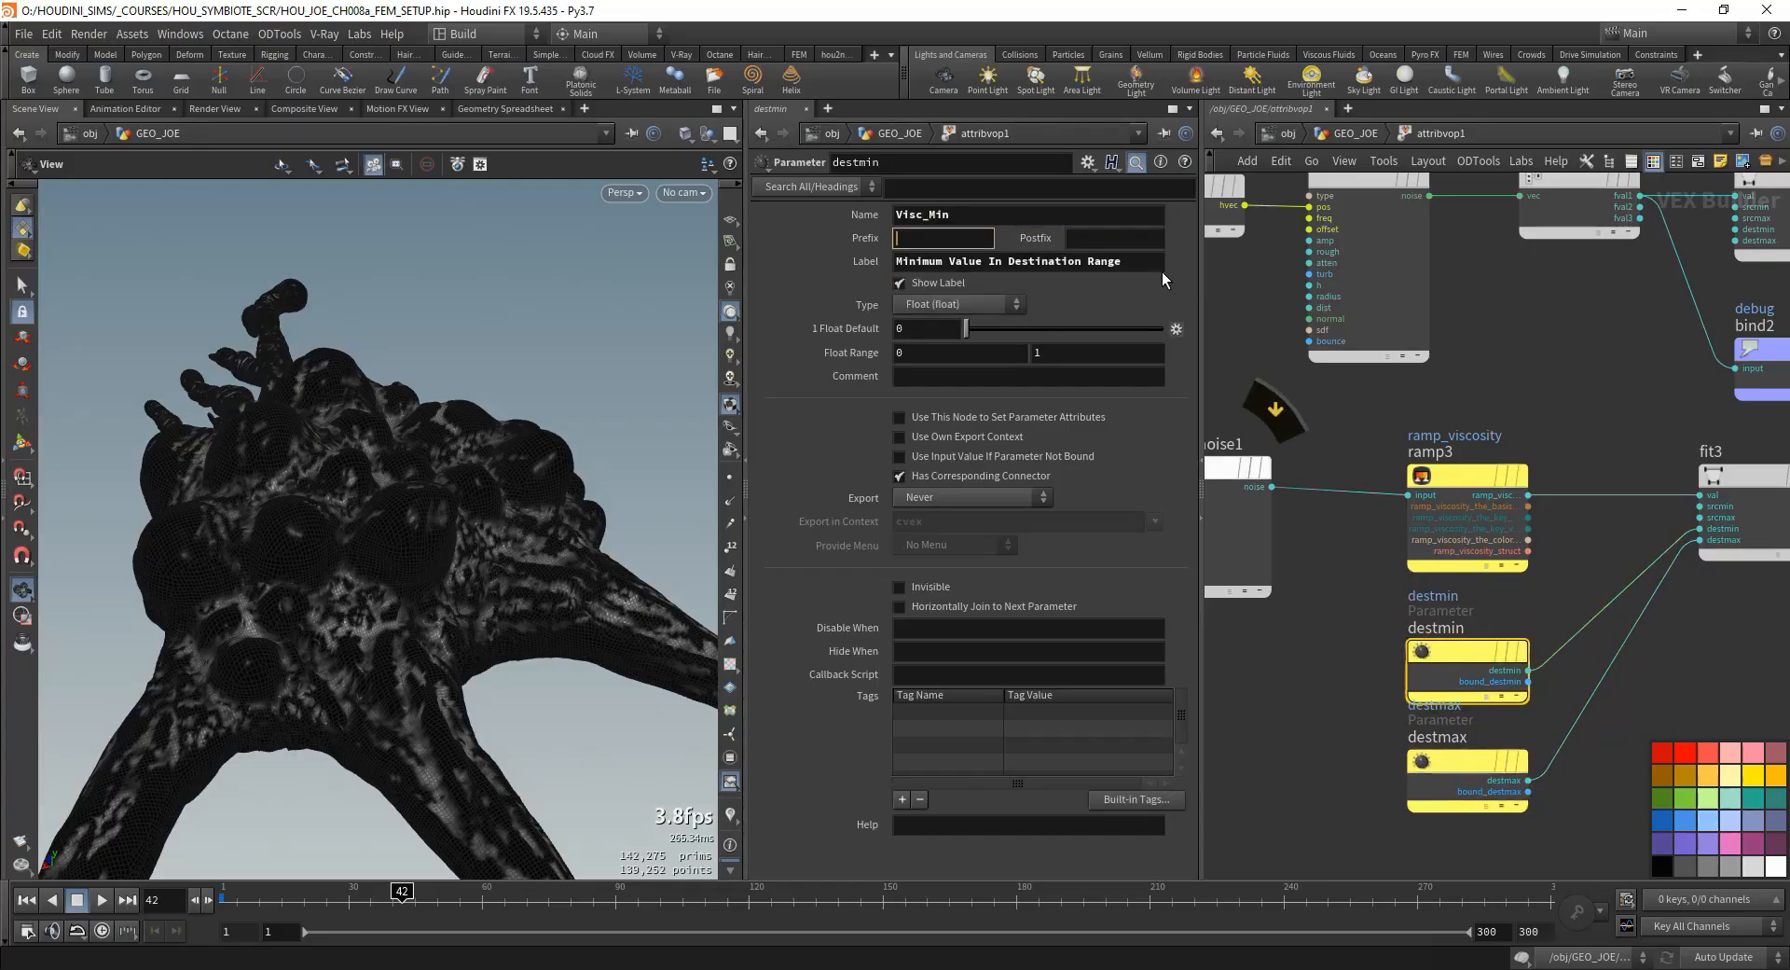
key(Tab)
key(Tab)
text(Visc_Min)
key(Return)
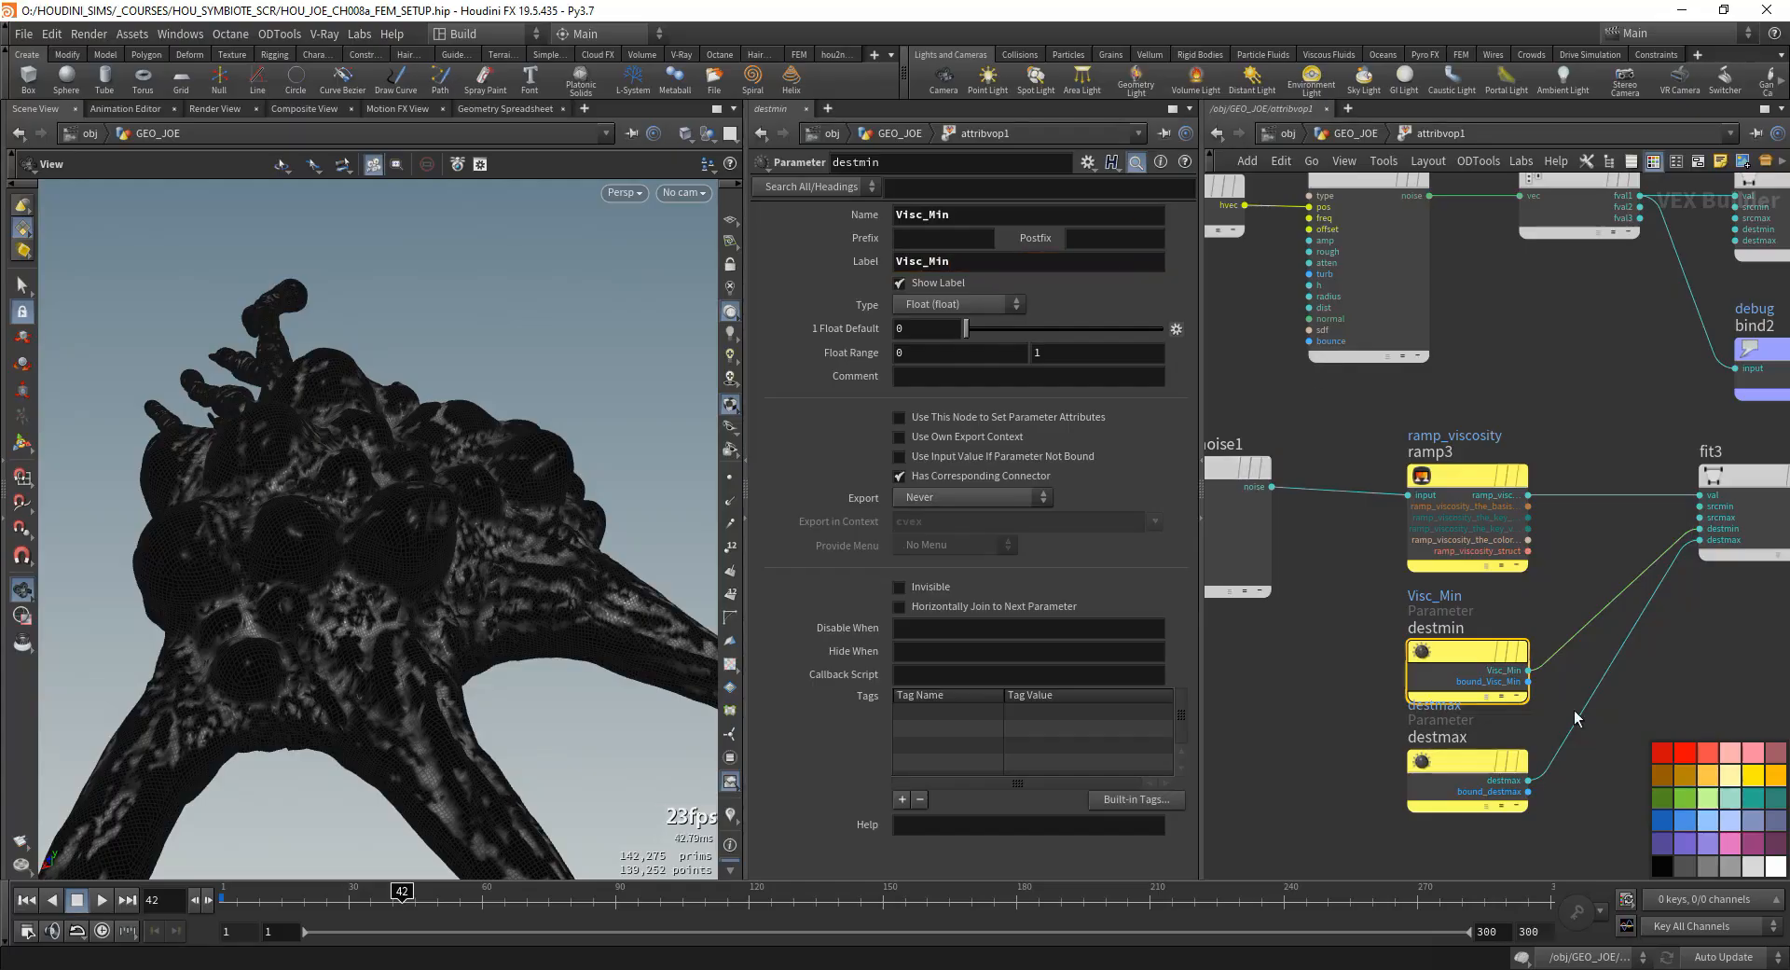
- Set the destmax parameter's name and label to Visc_Max
click(1469, 761)
click(971, 220)
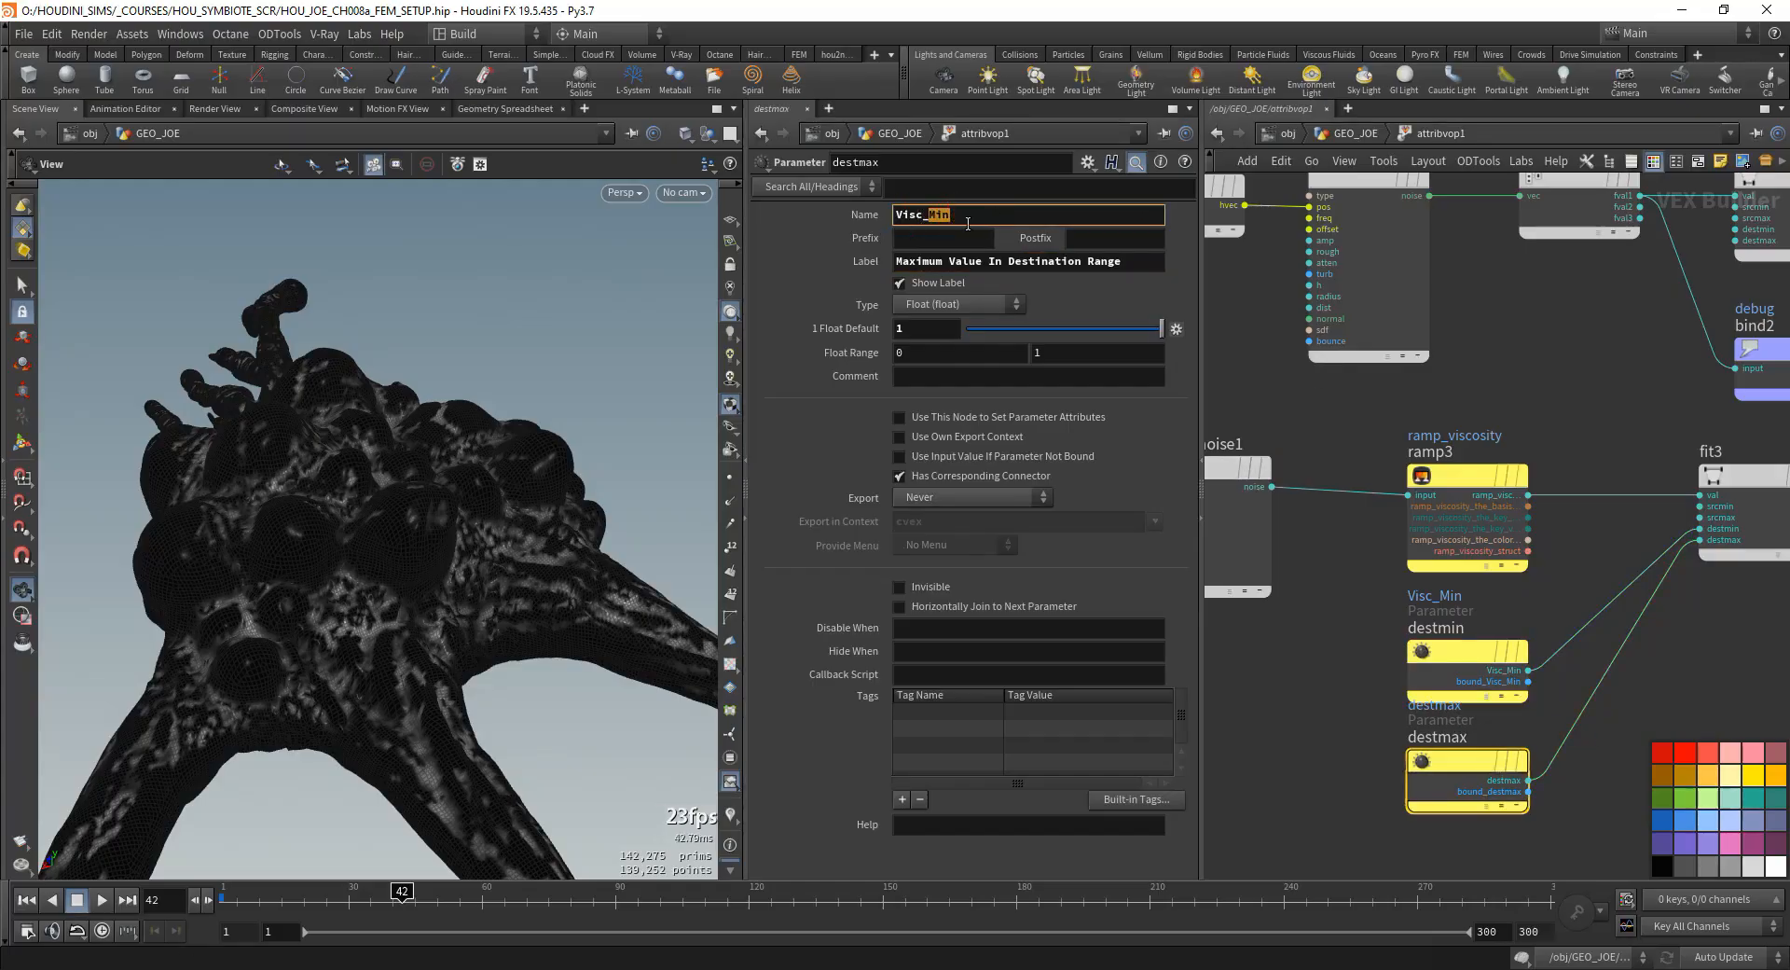
key(Tab)
key(Tab)
text(Visc_Max)
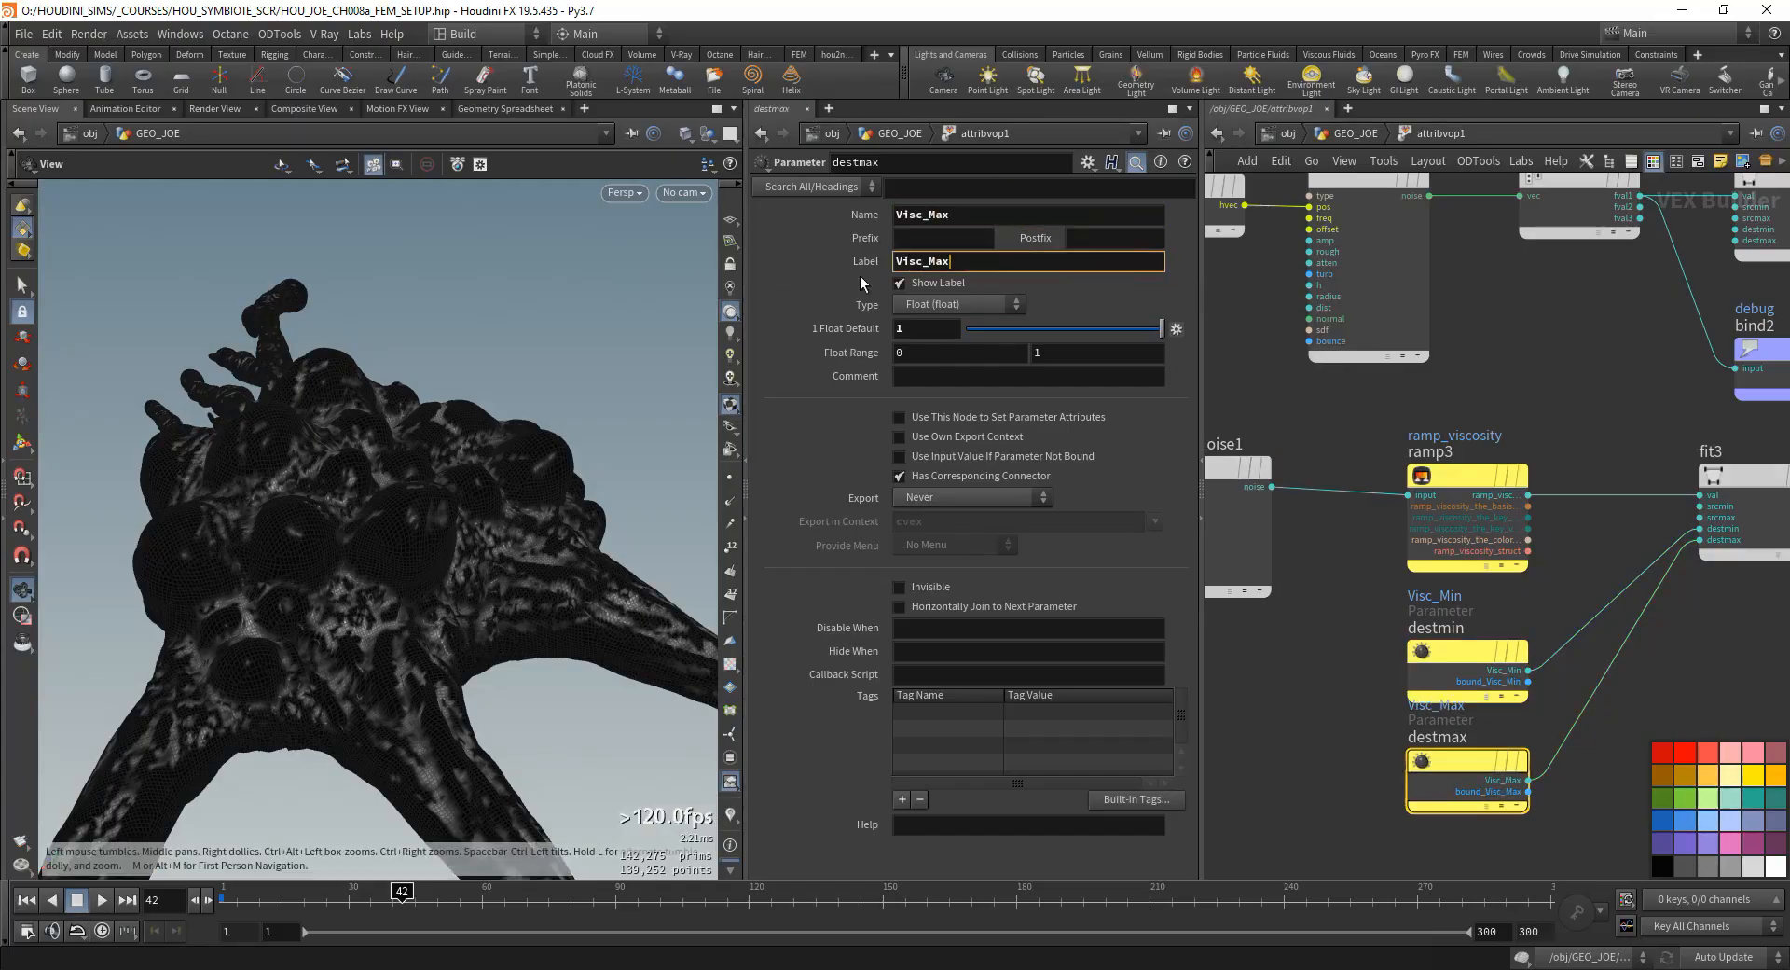
scroll(1467, 638, down, 5)
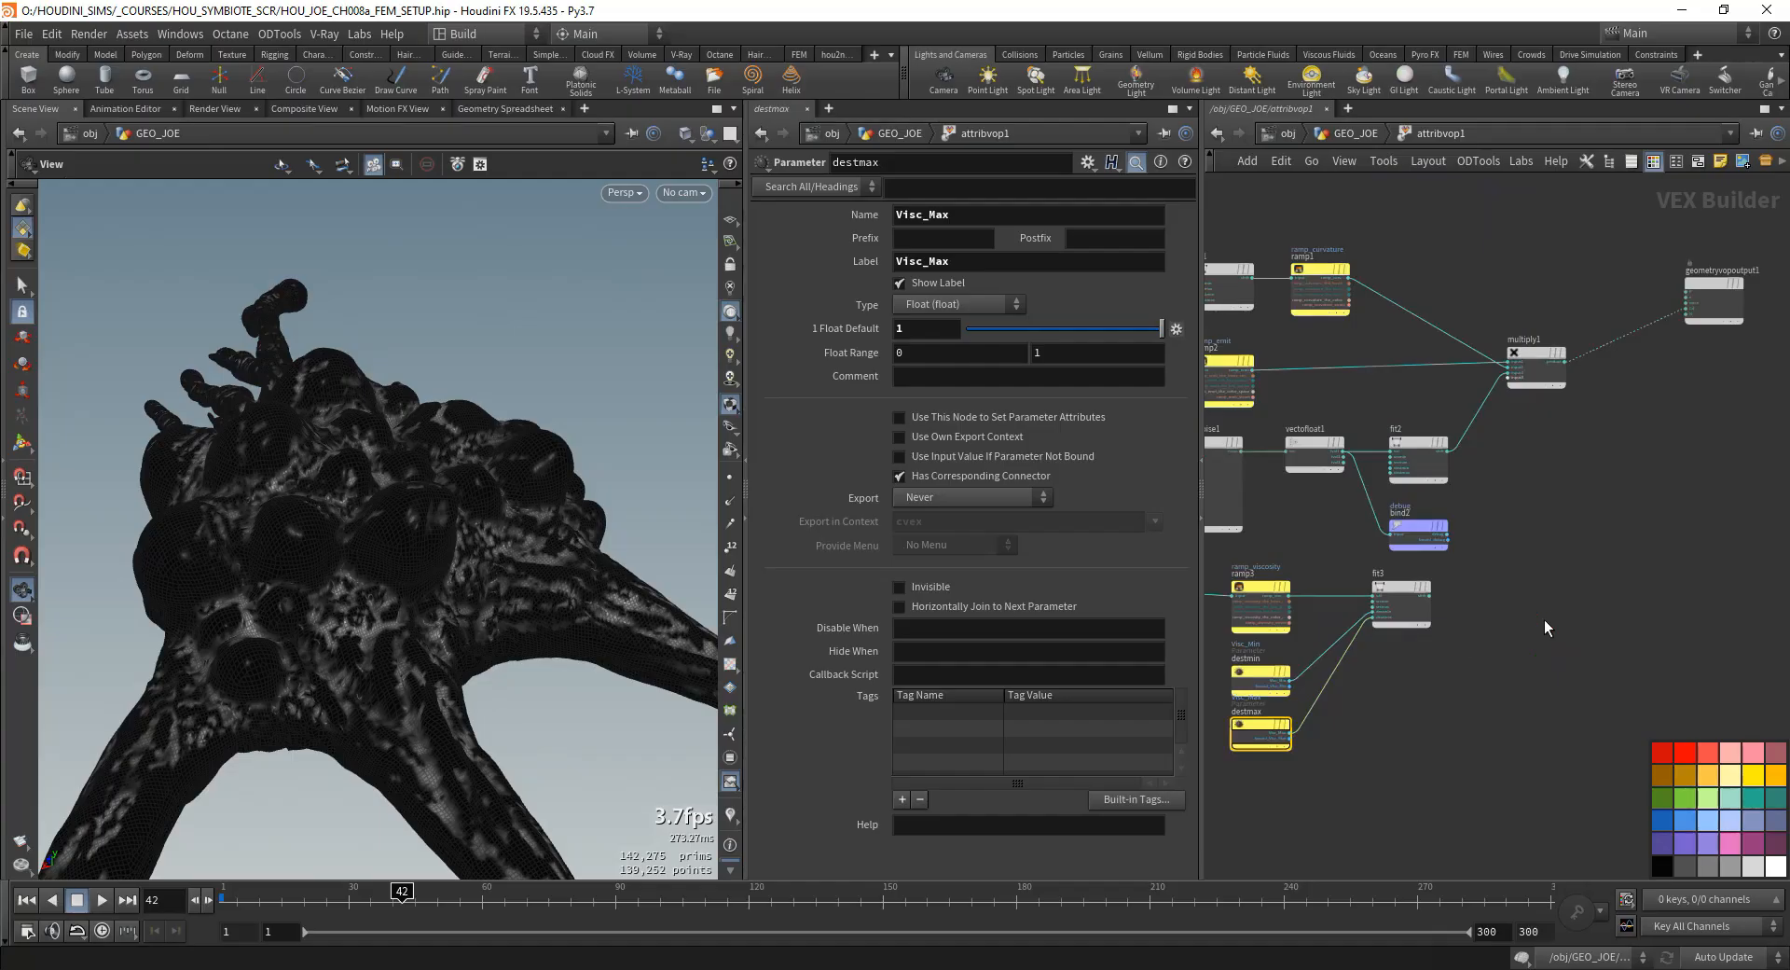
key(Tab)
text(bind e)
key(Return)
- Reuse bind2 as the export for fit3's shift output and rename its attribute to viscosity
scroll(1457, 494, up, 1)
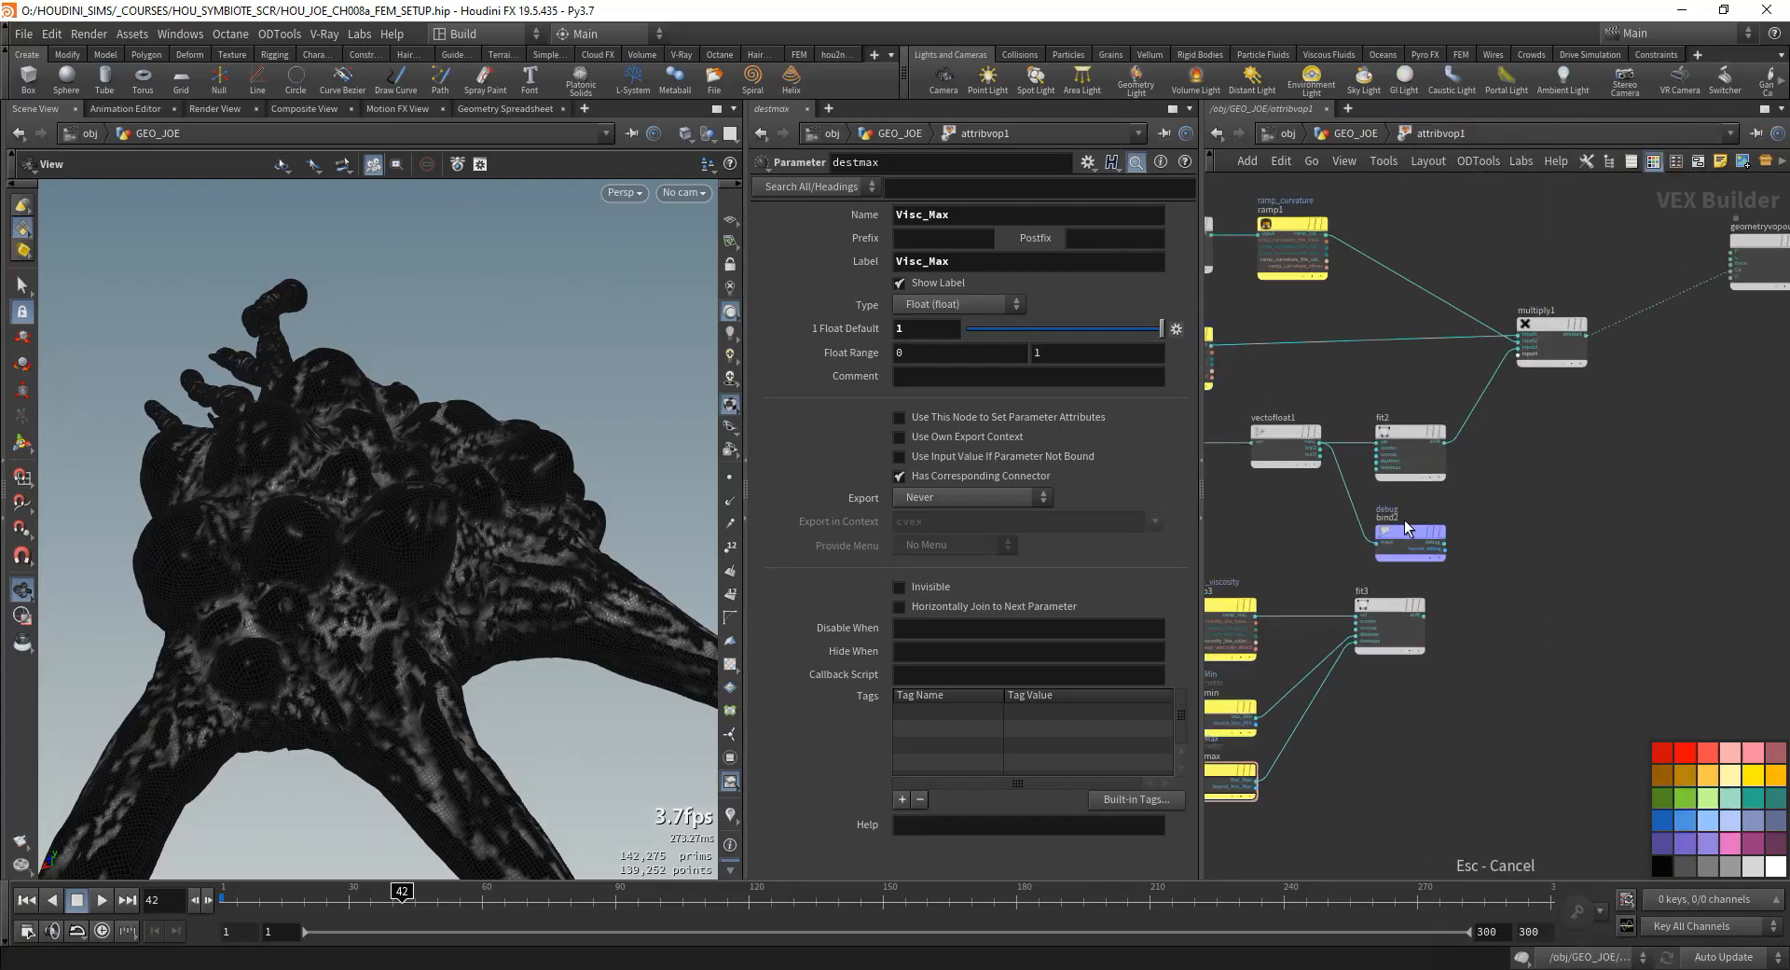
scroll(1408, 529, up, 3)
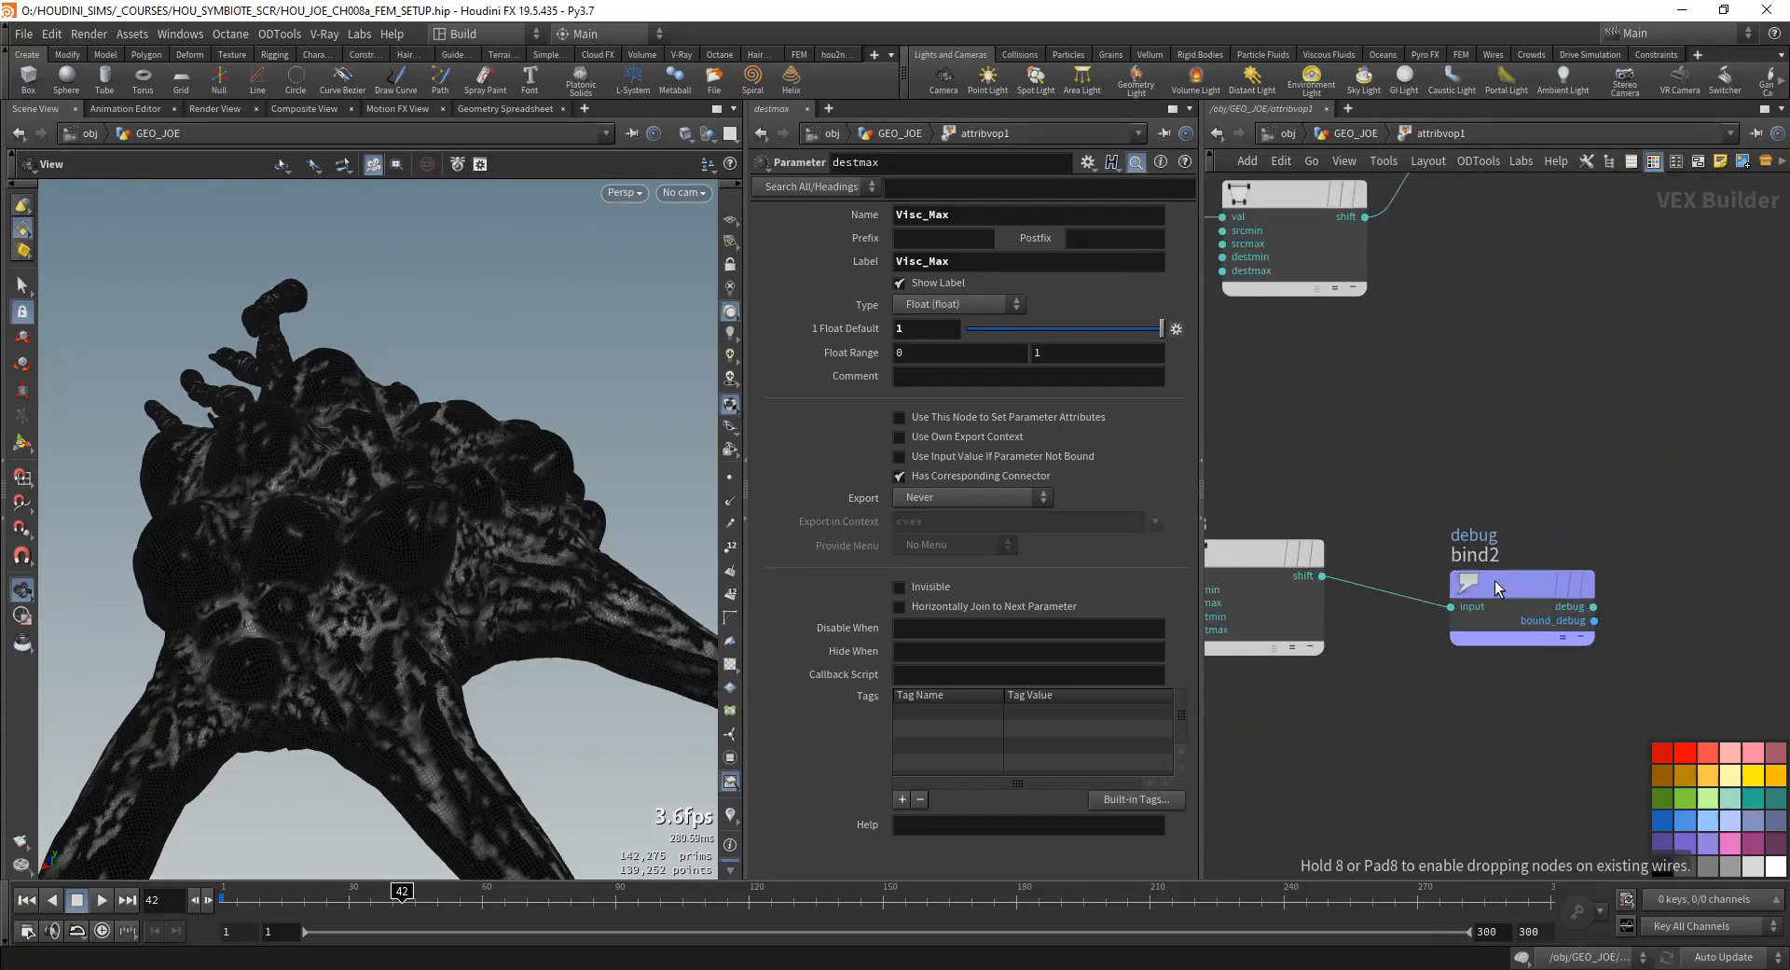
click(1464, 550)
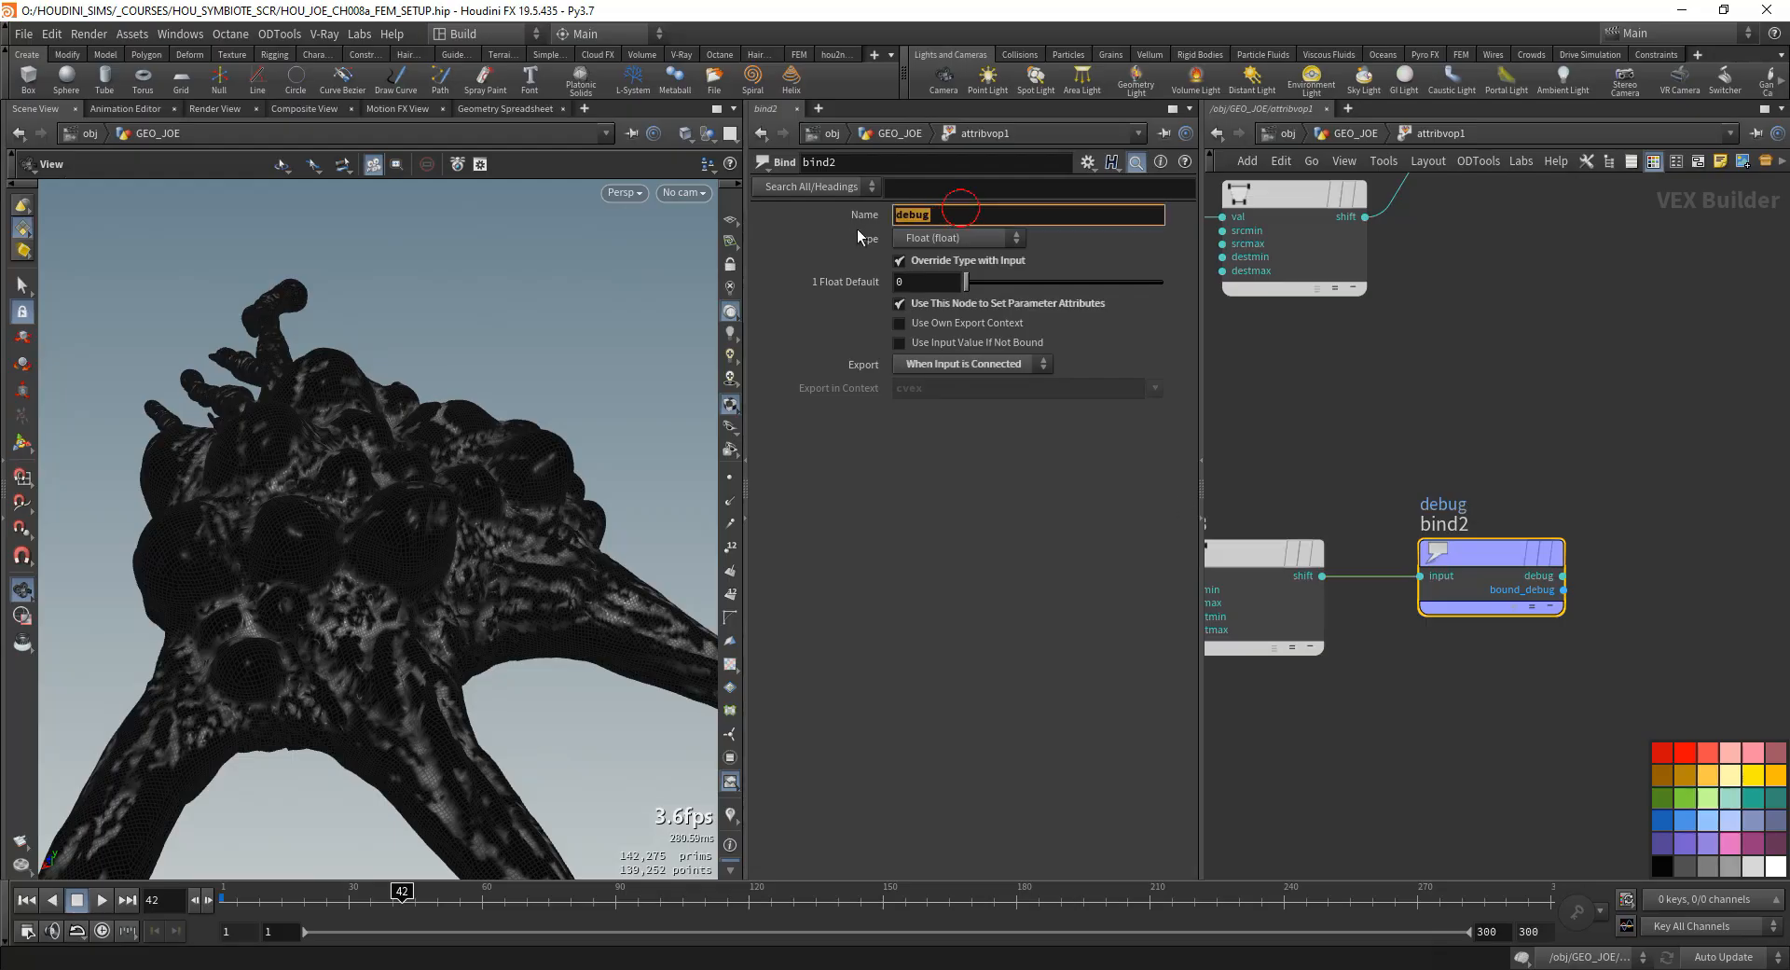
text(viscosity)
key(Return)
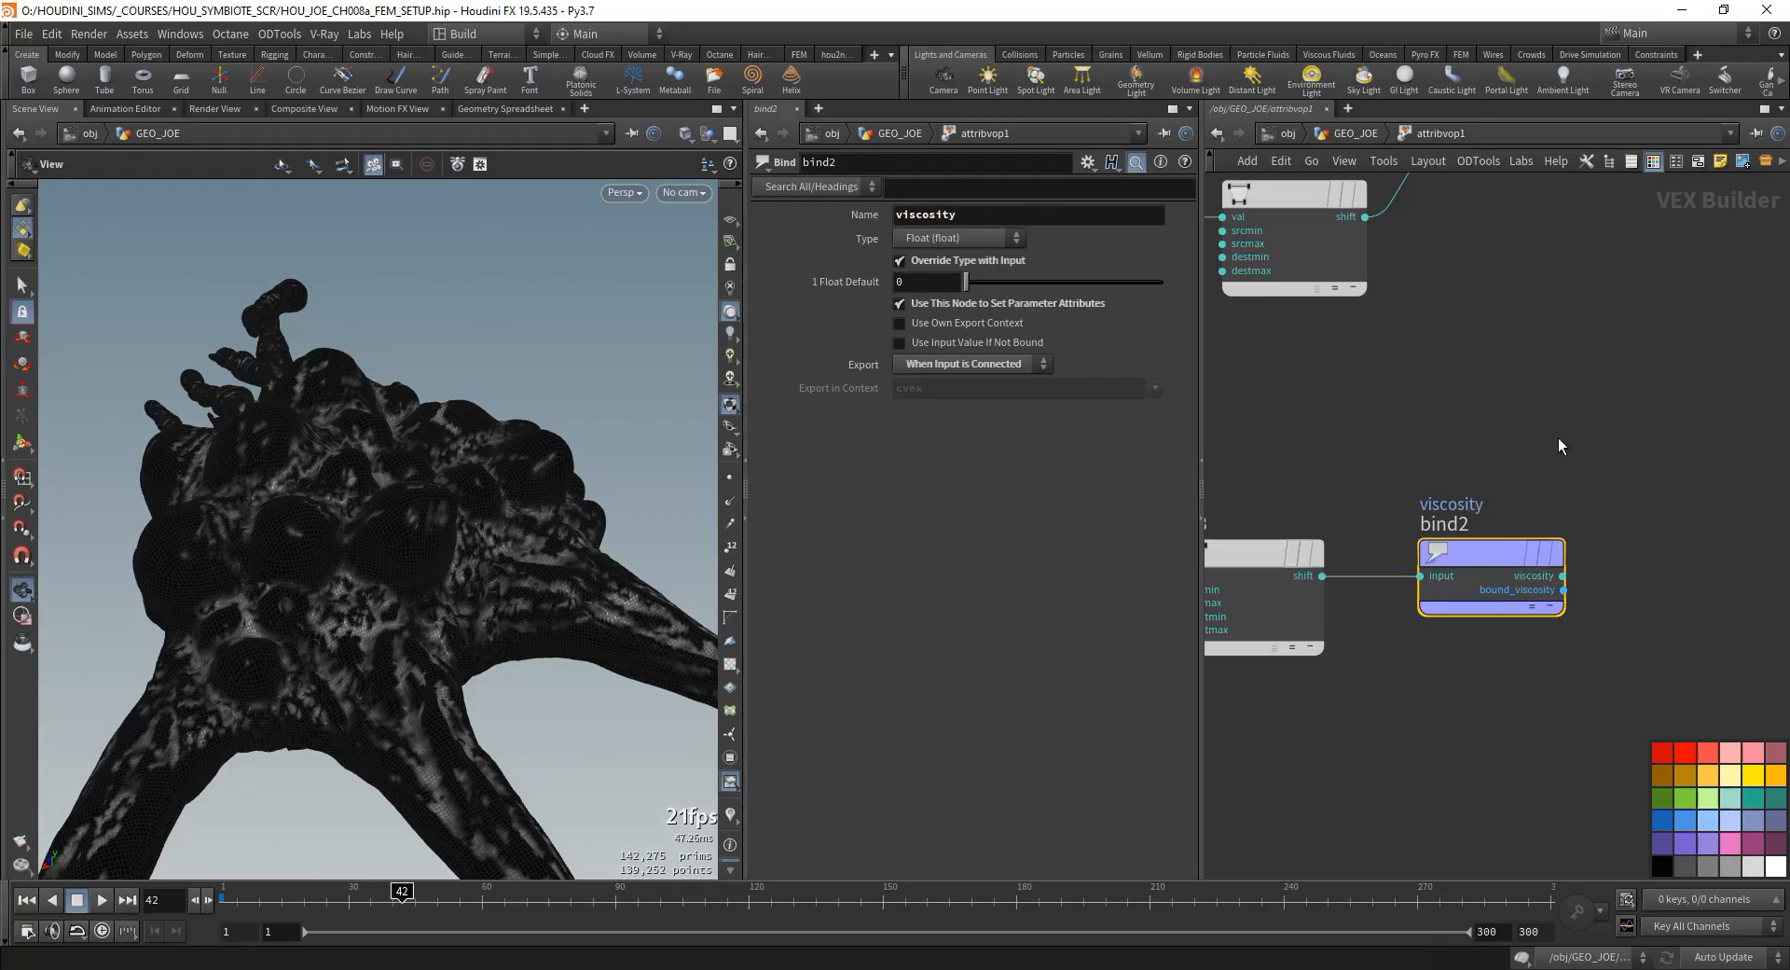
- Check attribvop1's node information at the GEO_JOE level and re-enter the network
scroll(1575, 518, down, 2)
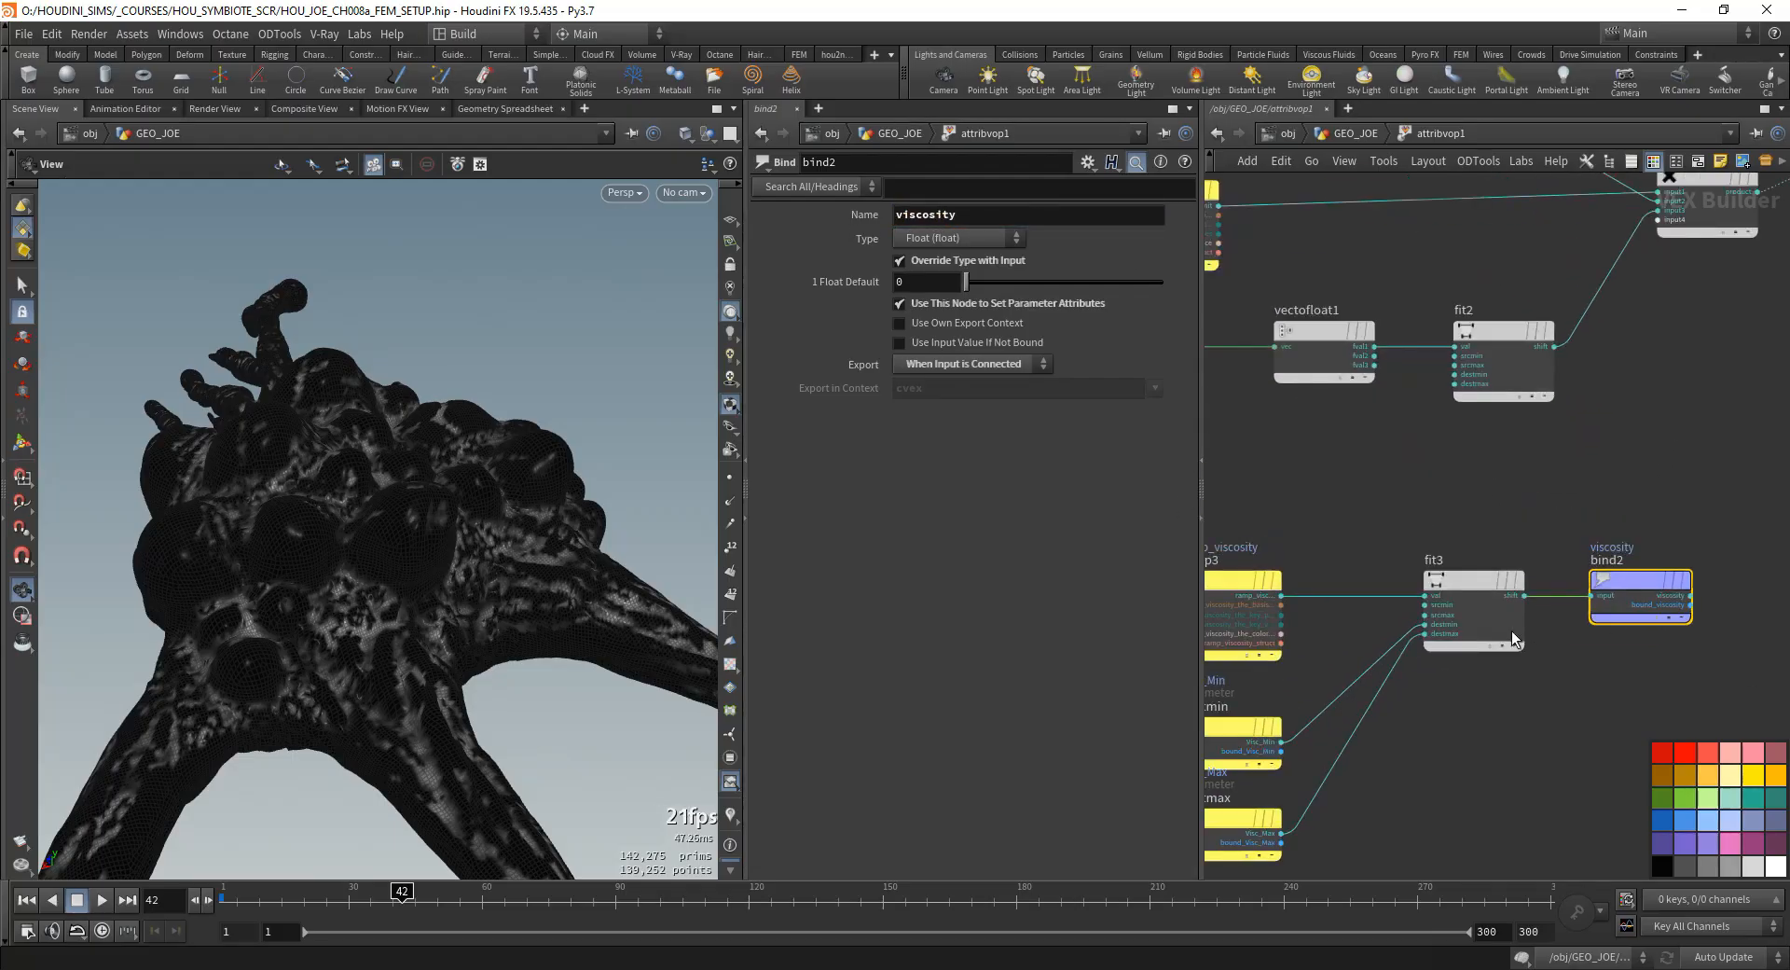
scroll(1512, 639, down, 2)
click(1354, 133)
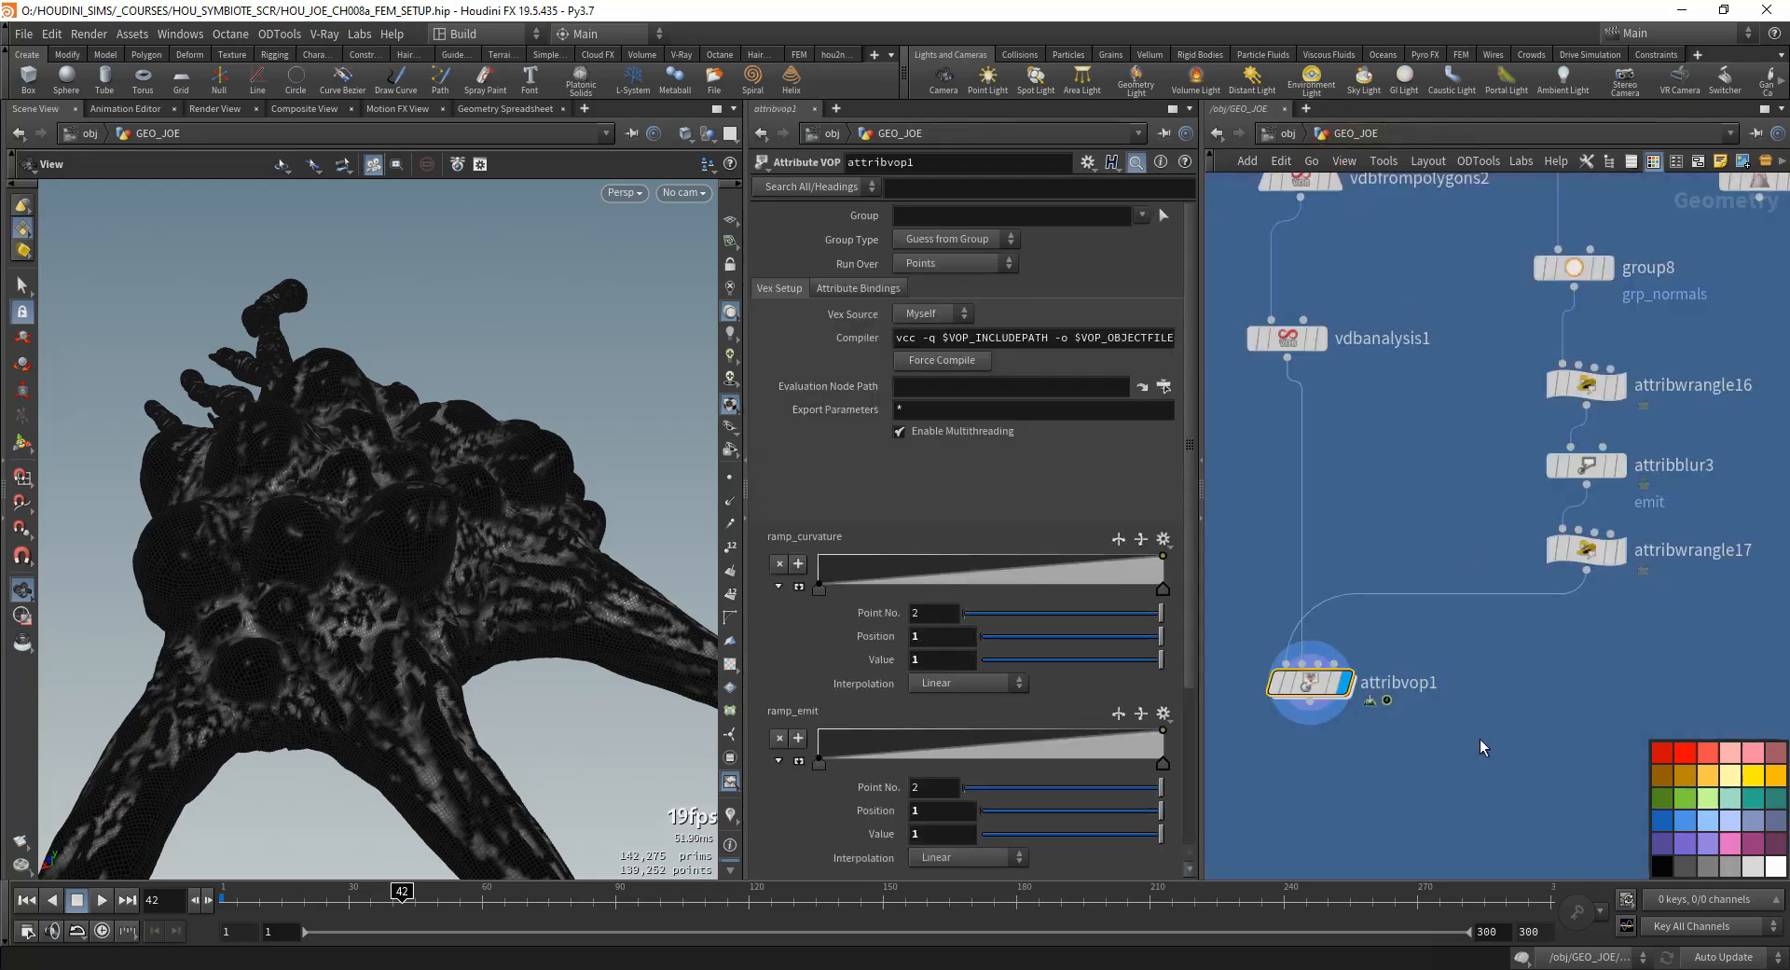
middle_click(1313, 684)
double_click(1313, 684)
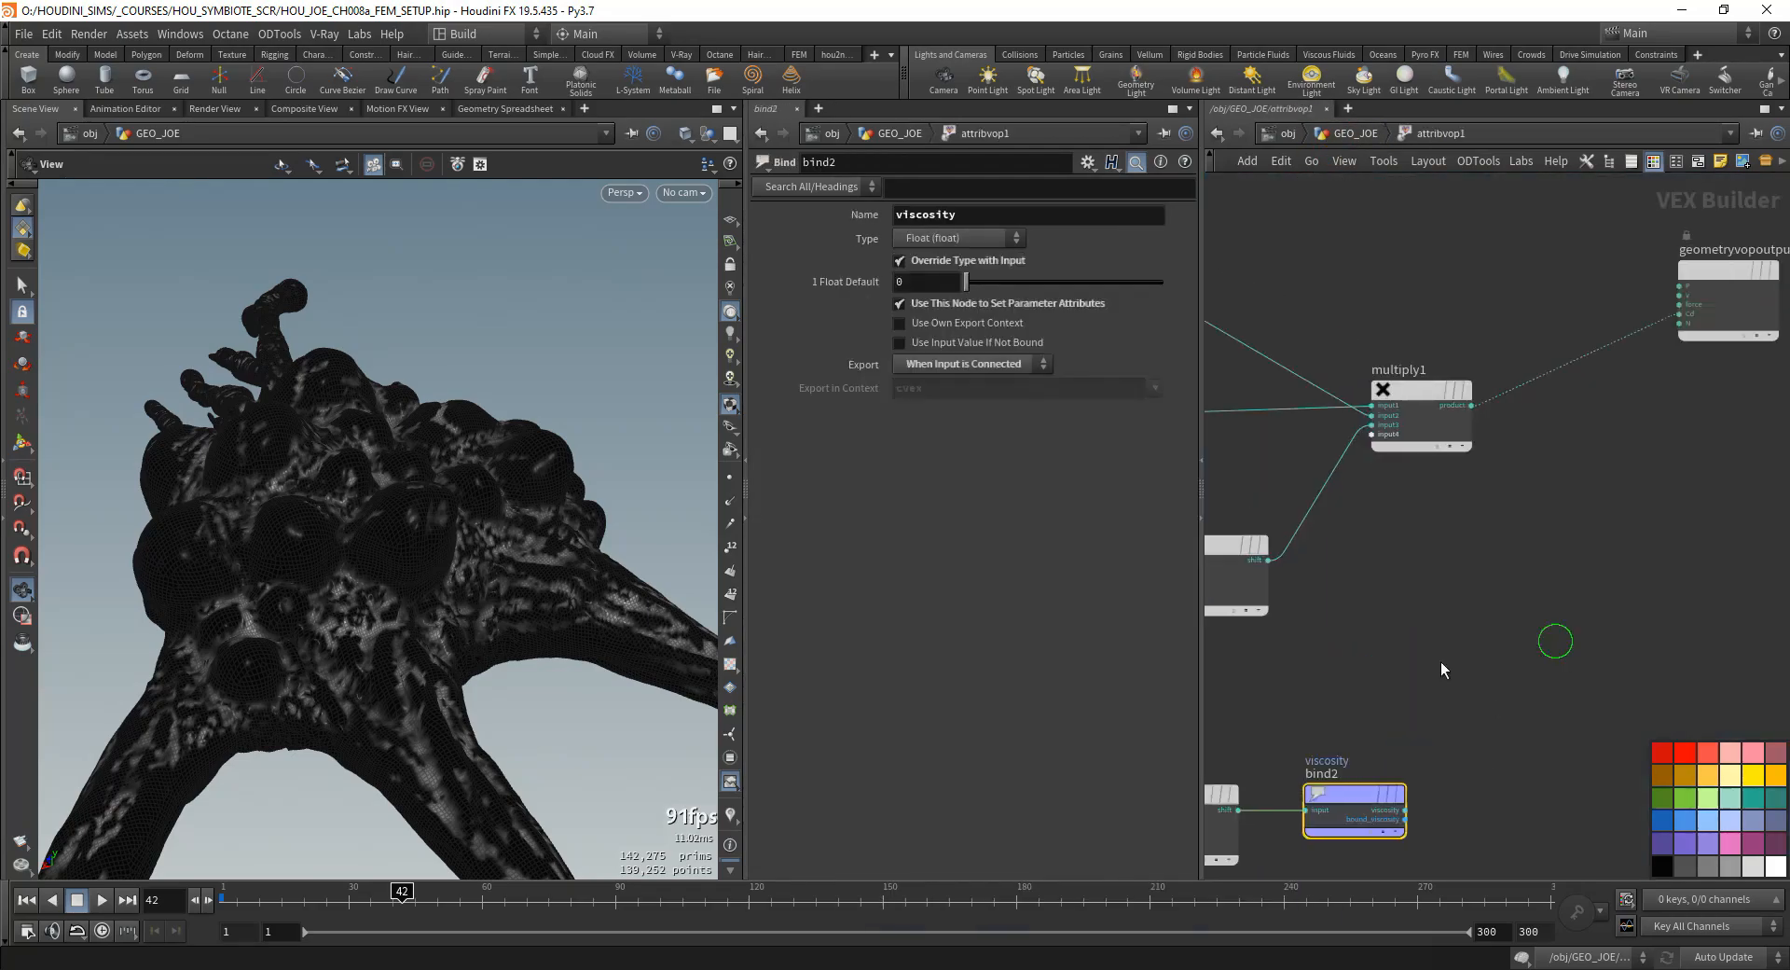
- Connect bind2's viscosity output to the Cd input of geometryvopoutput1 and inspect the result on the model
scroll(1441, 664, down, 1)
click(1413, 783)
click(1638, 372)
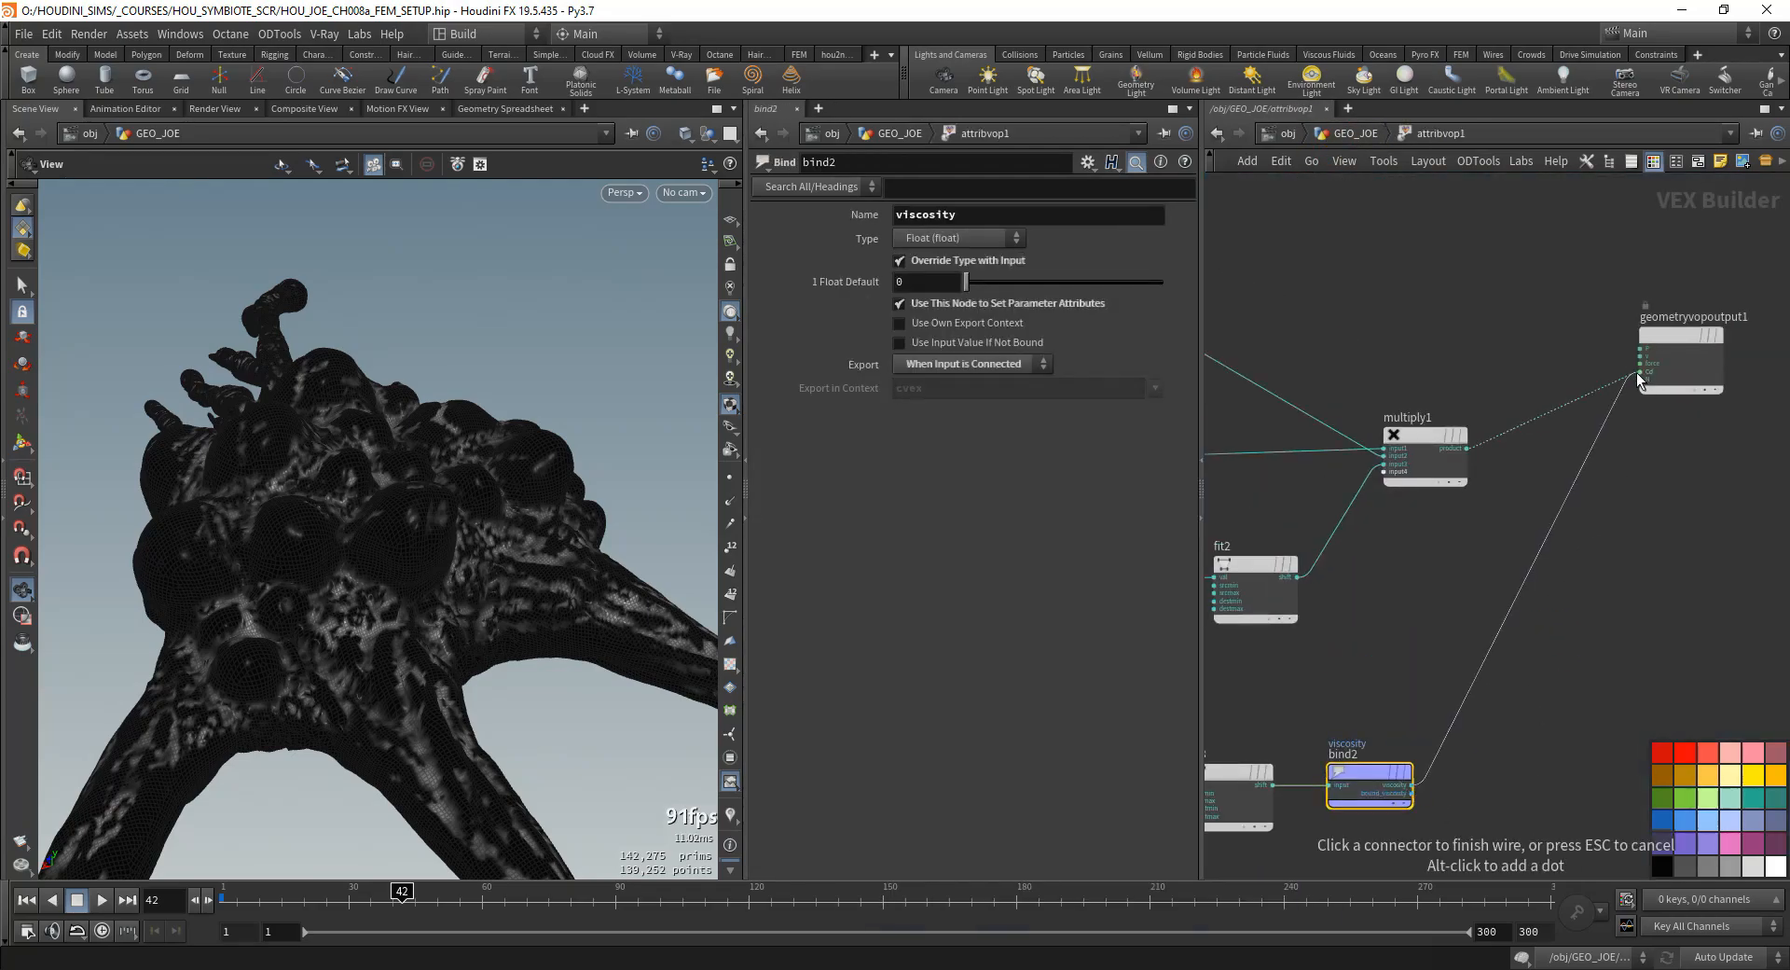
drag(300, 539, 281, 567)
middle_drag(1328, 729, 1634, 650)
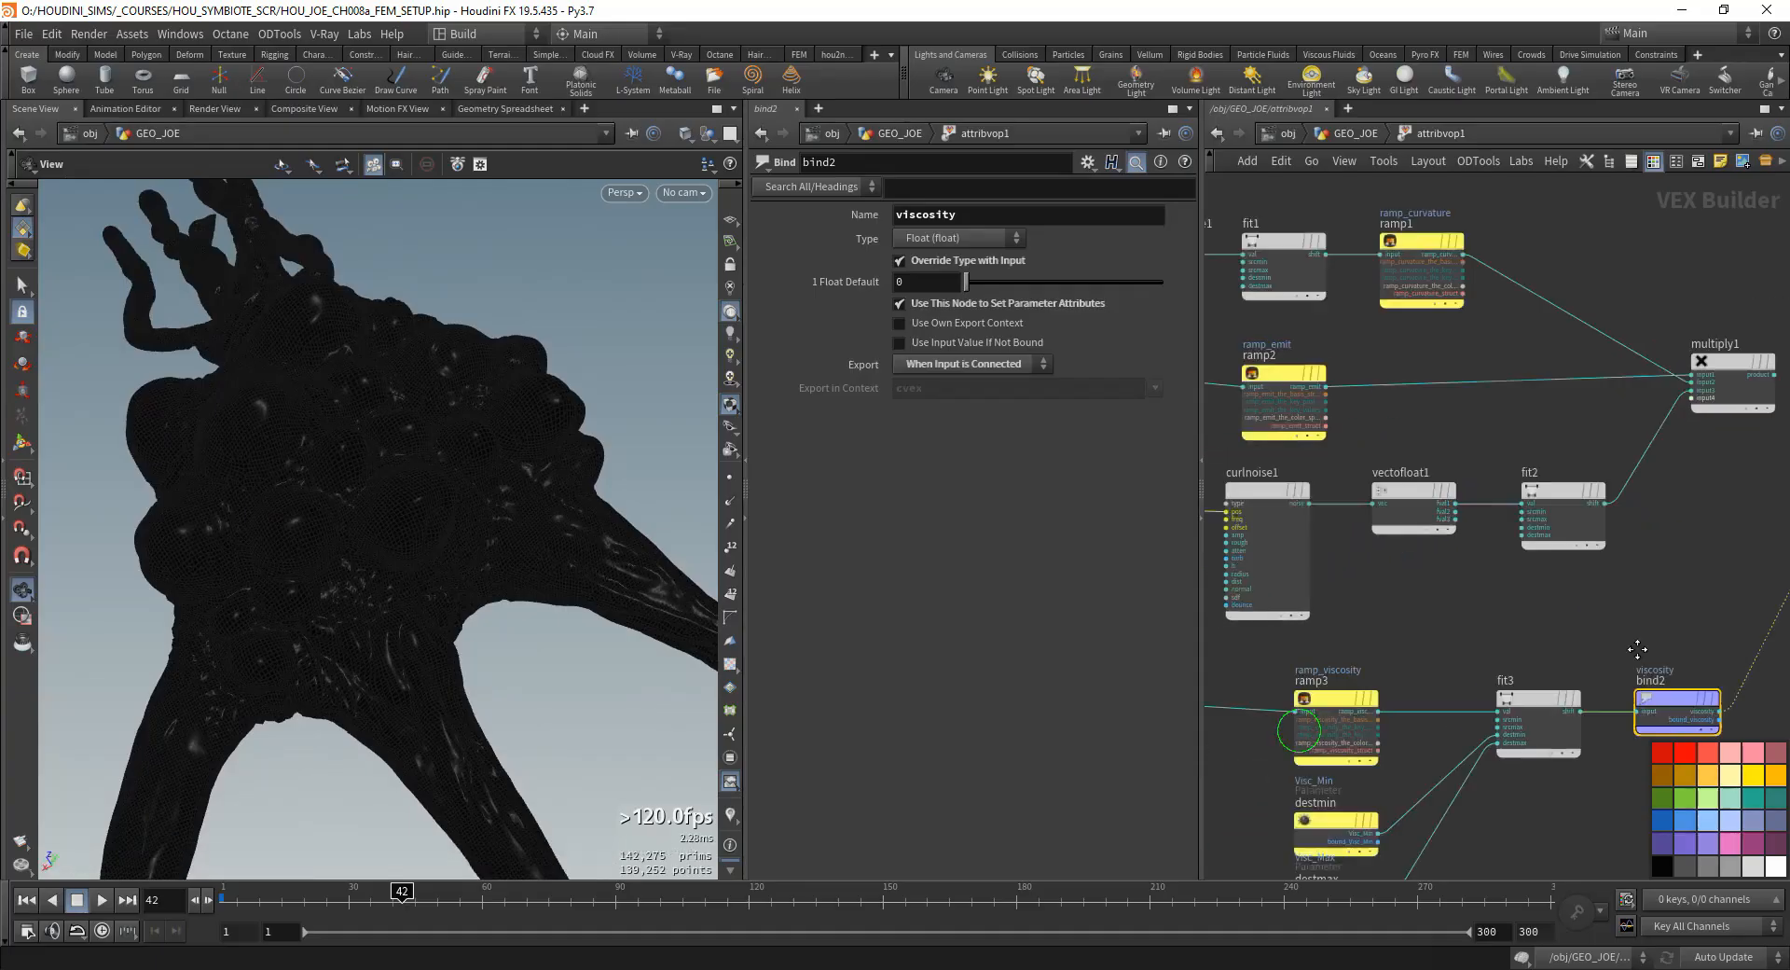
- Return to the GEO_JOE level and set the end point of attribvop1's ramp_viscosity to value 1
scroll(1664, 645, down, 3)
click(1343, 137)
scroll(1055, 623, down, 3)
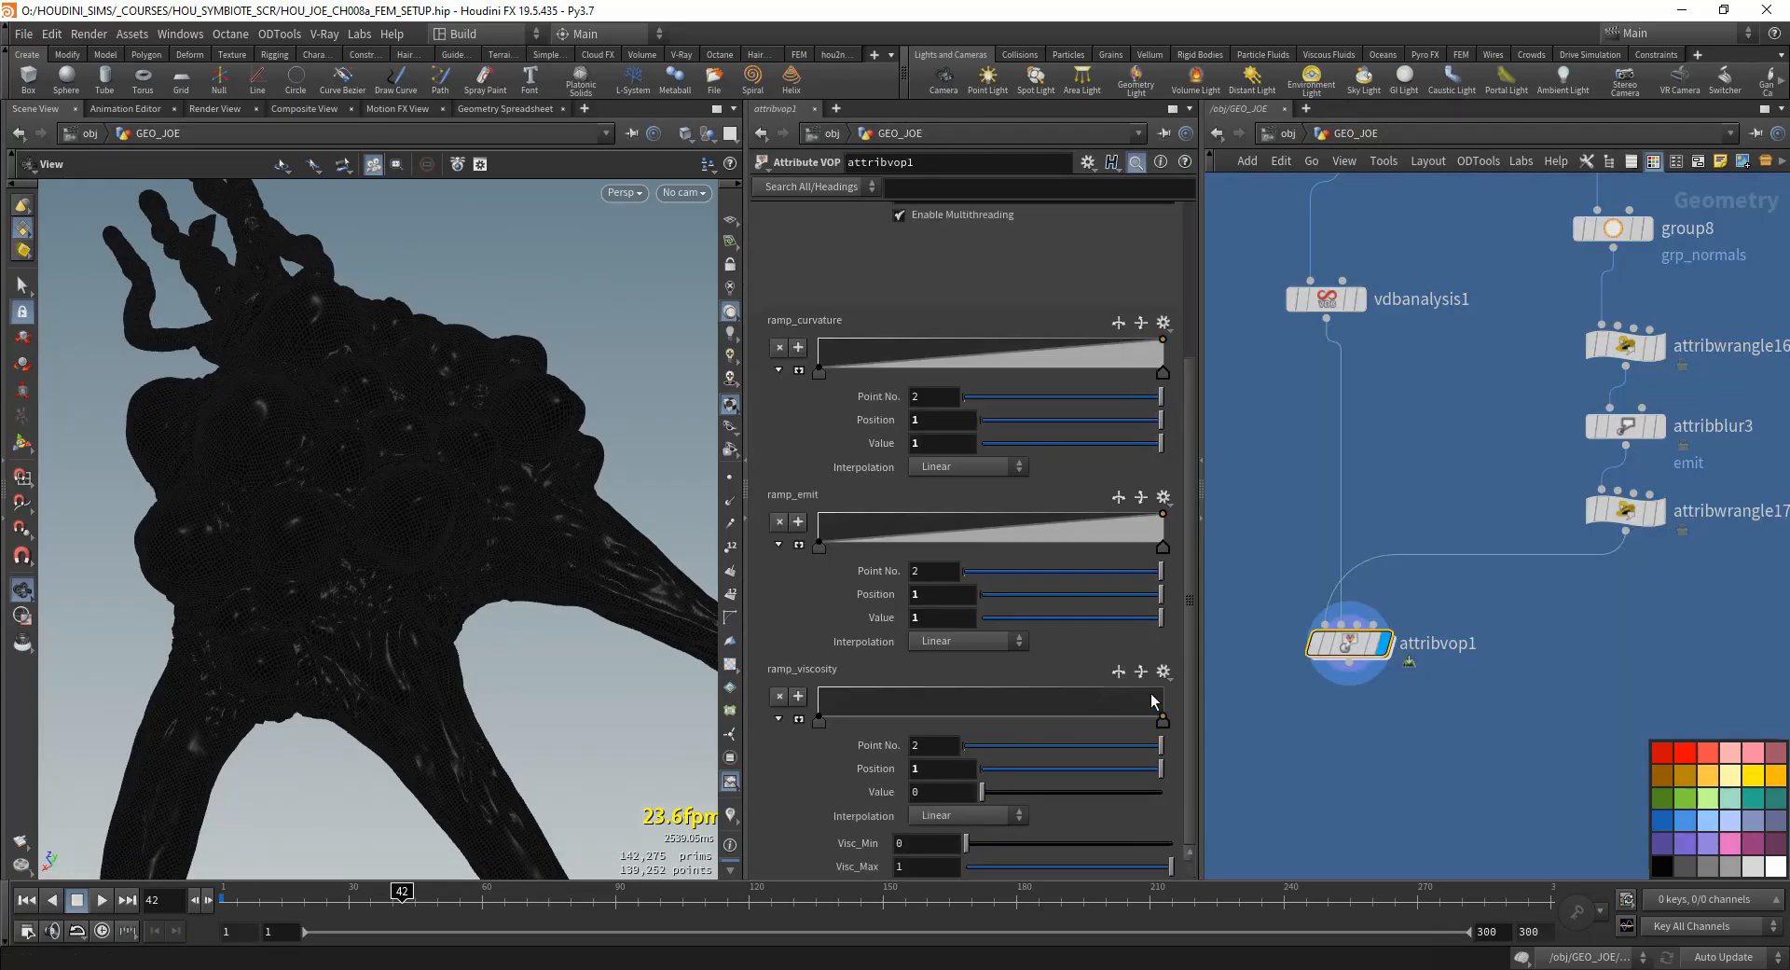
scroll(481, 604, up, 3)
drag(481, 604, 451, 503)
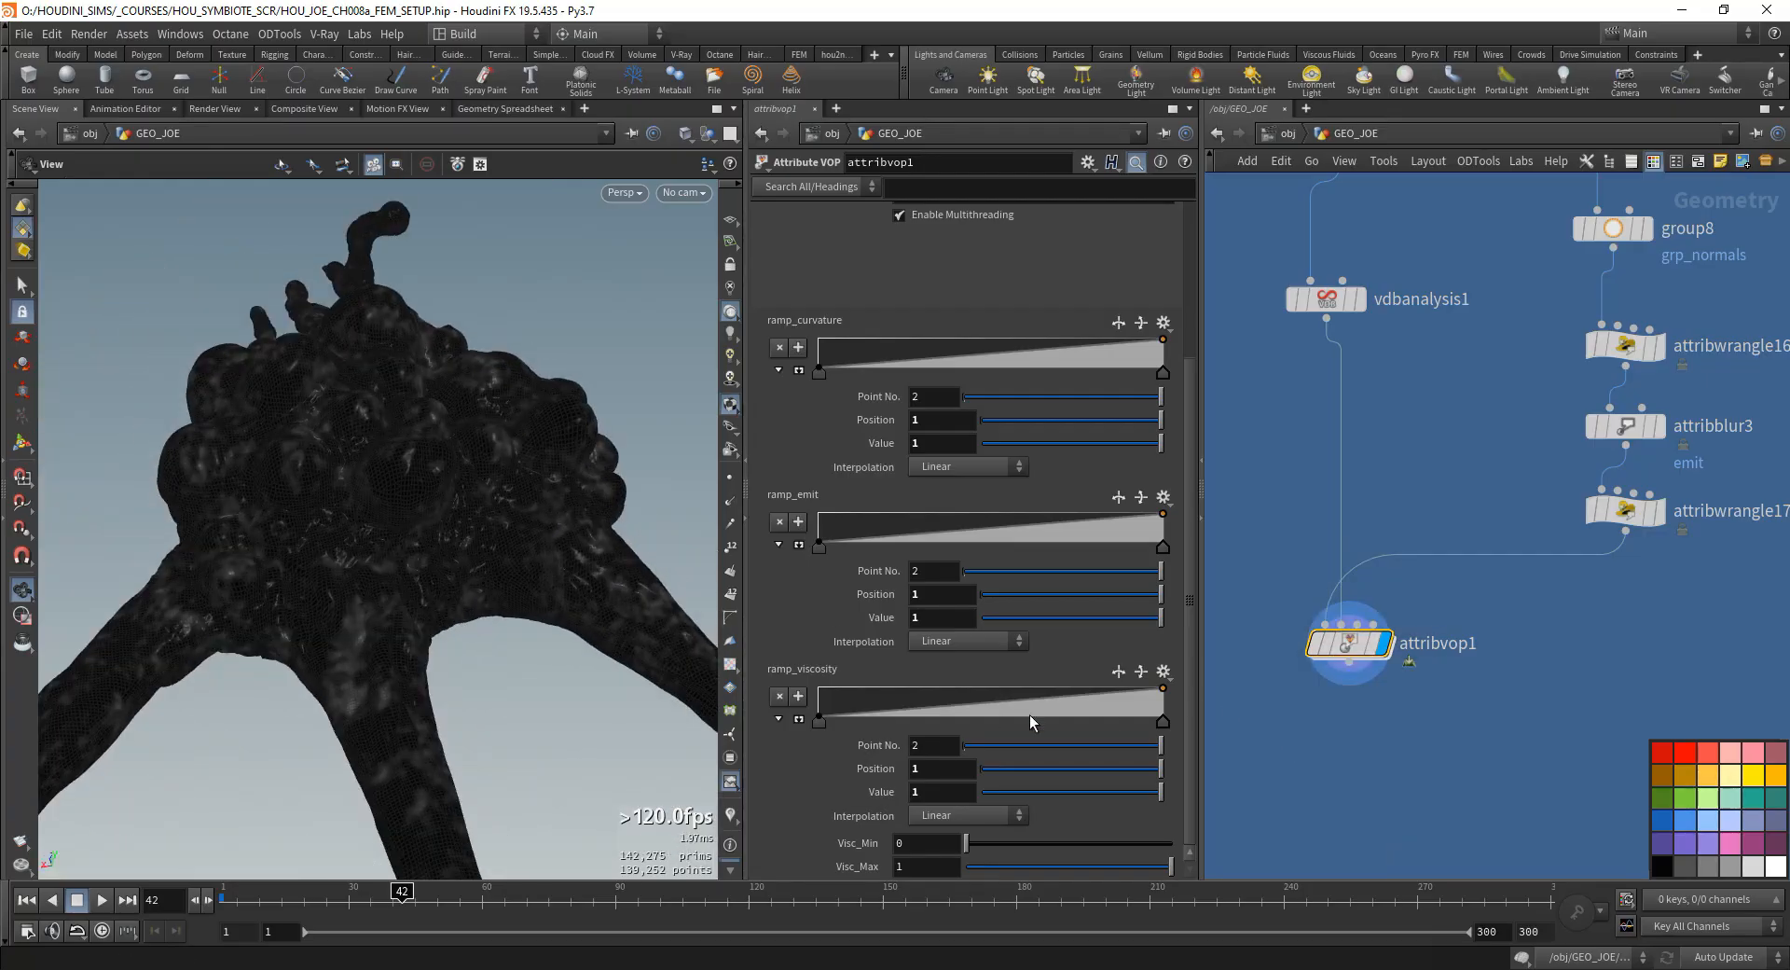
- Add a middle point to ramp_viscosity at position about 0.39 and value about 0.63, using the enlarged ramp view
drag(1030, 714, 924, 700)
click(799, 719)
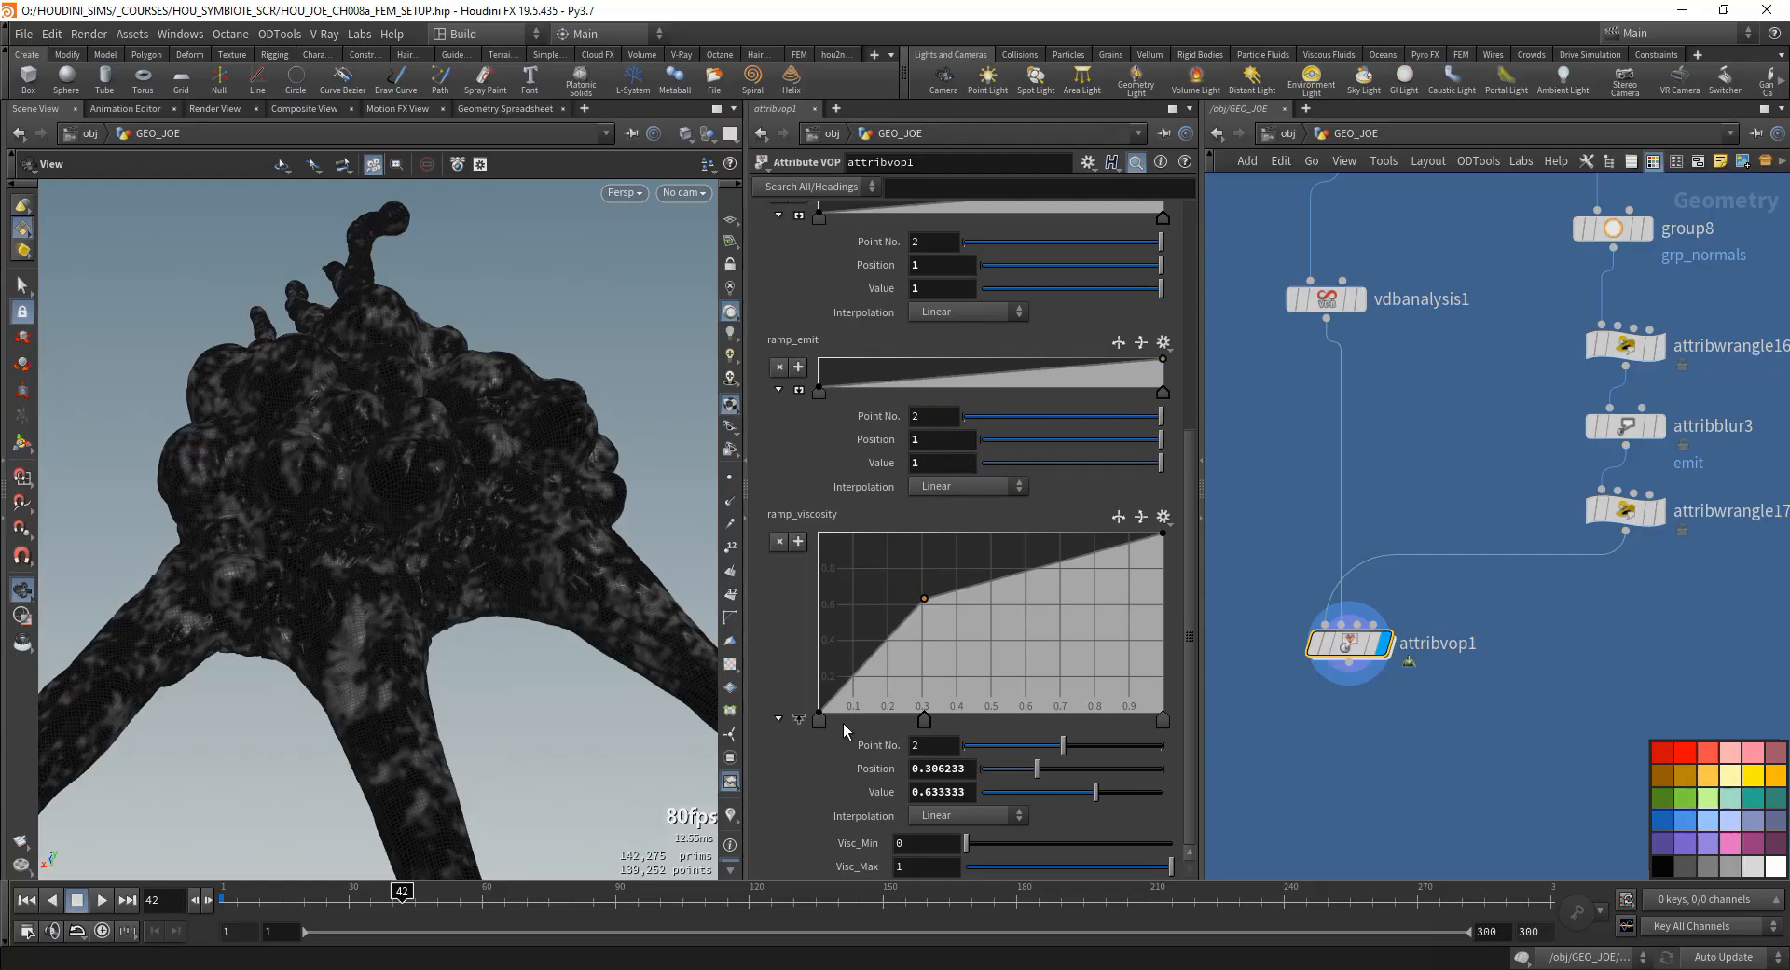
mouse_move(924, 719)
mouse_down()
mouse_move(1029, 721)
mouse_move(949, 722)
mouse_up()
- Set the first and middle points of ramp_viscosity to Catmull-Rom interpolation and move the middle point to position about 0.23
right_click(949, 723)
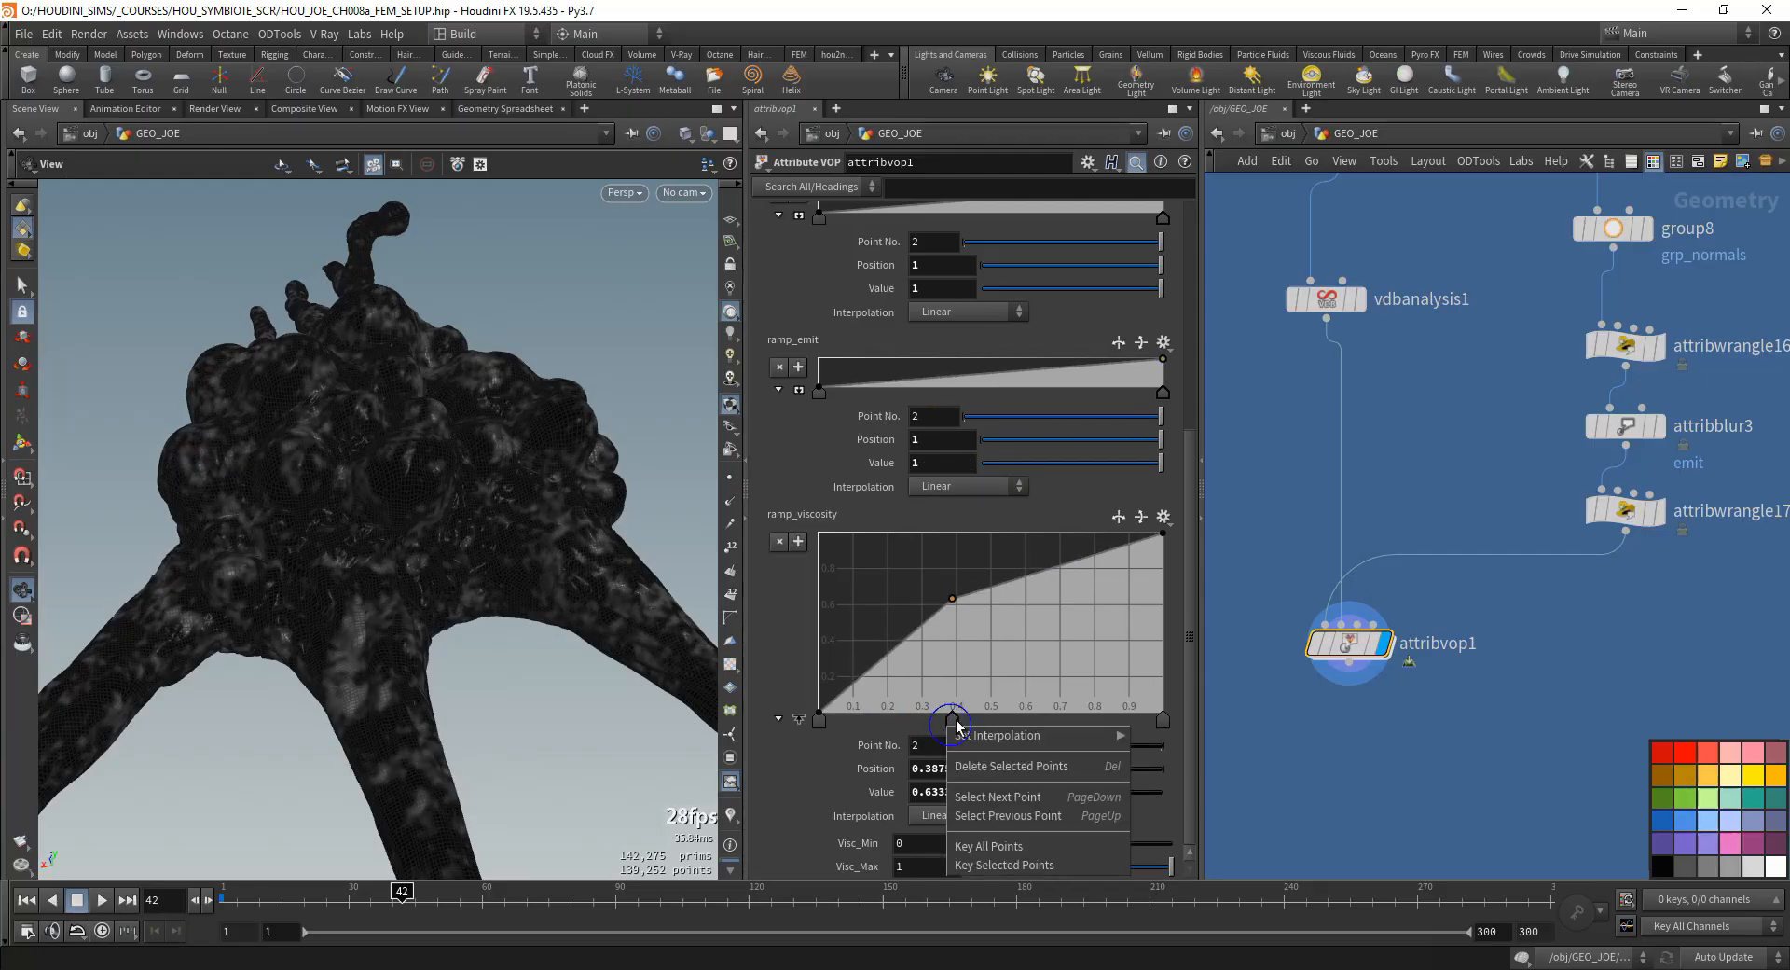
mouse_move(1025, 735)
click(1173, 773)
right_click(817, 722)
mouse_move(891, 735)
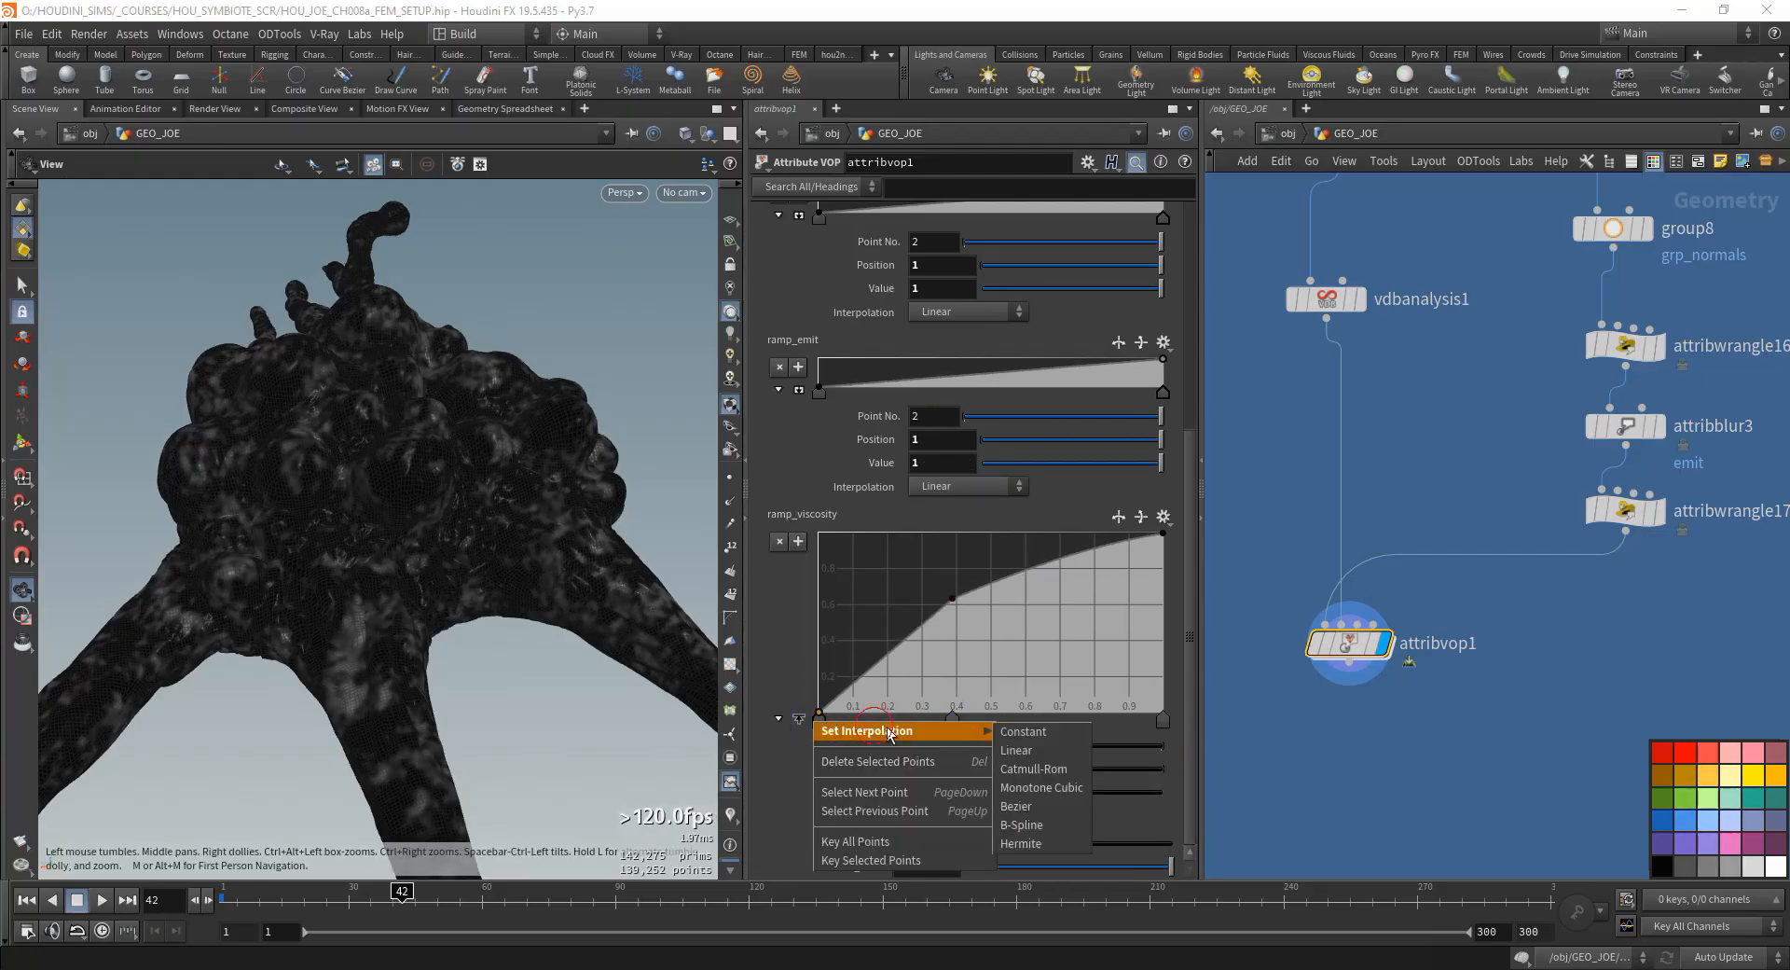
click(1037, 772)
drag(959, 718, 898, 719)
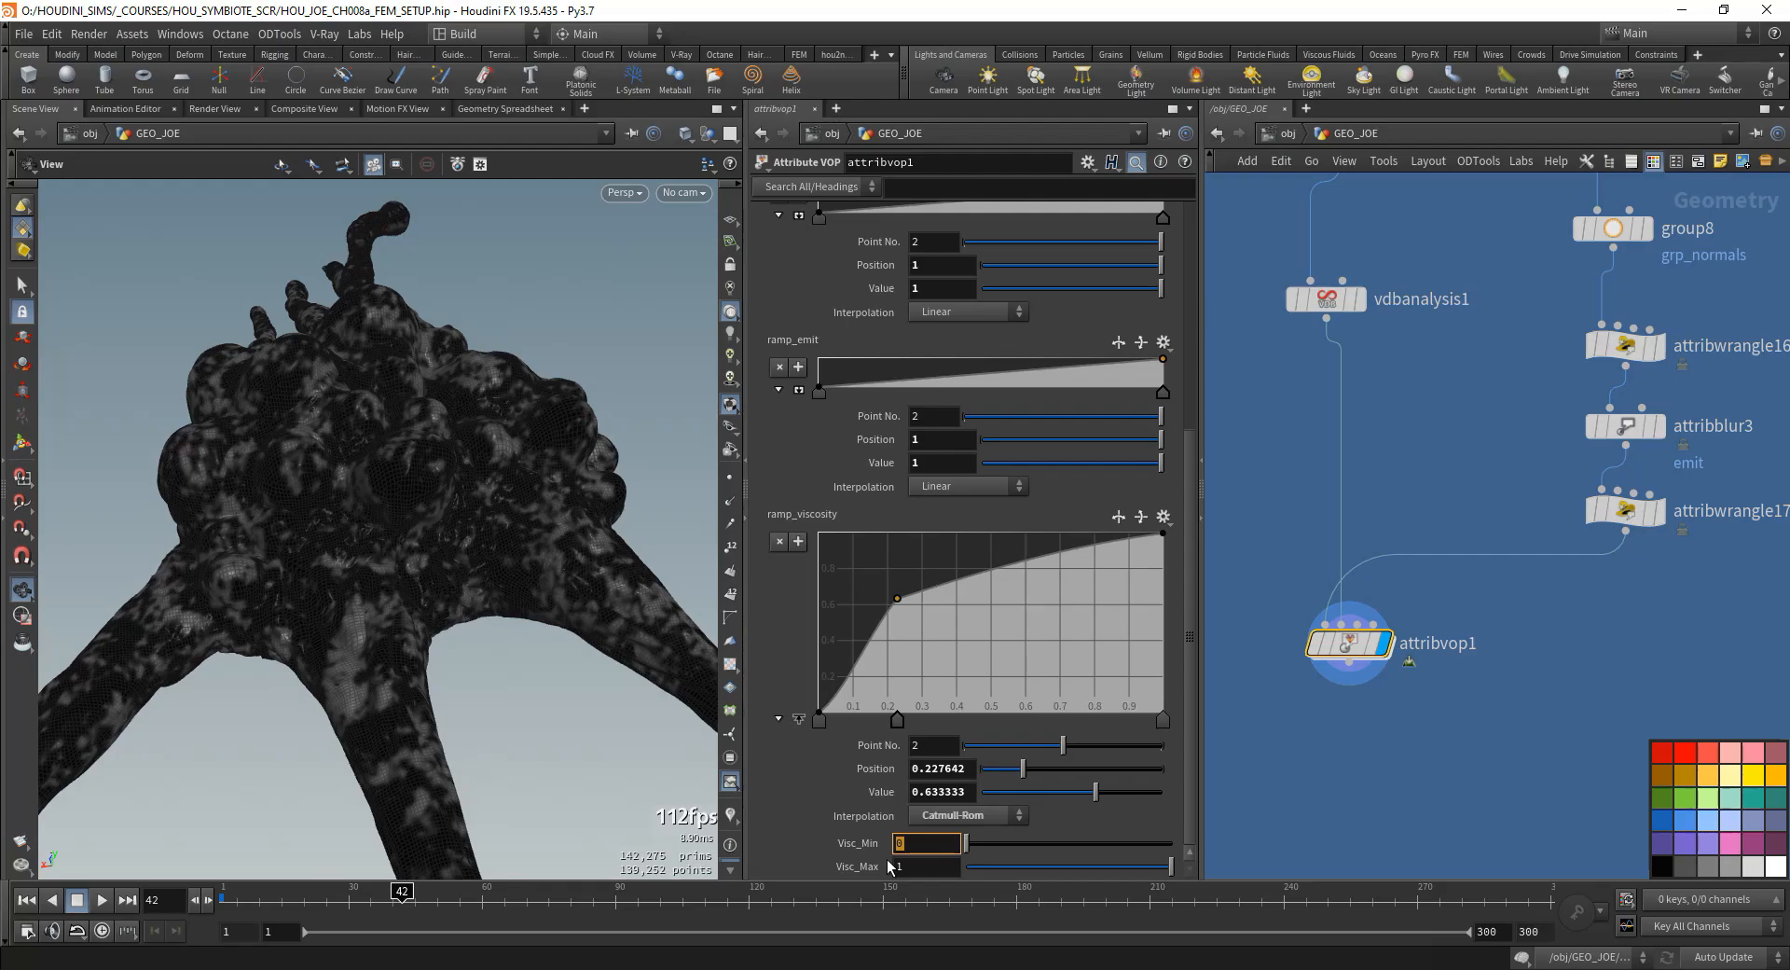
- Set attribvop1's Visc_Min to 3 and Visc_Max to 7, and check the model's display
key(Tab)
text(7)
key(Return)
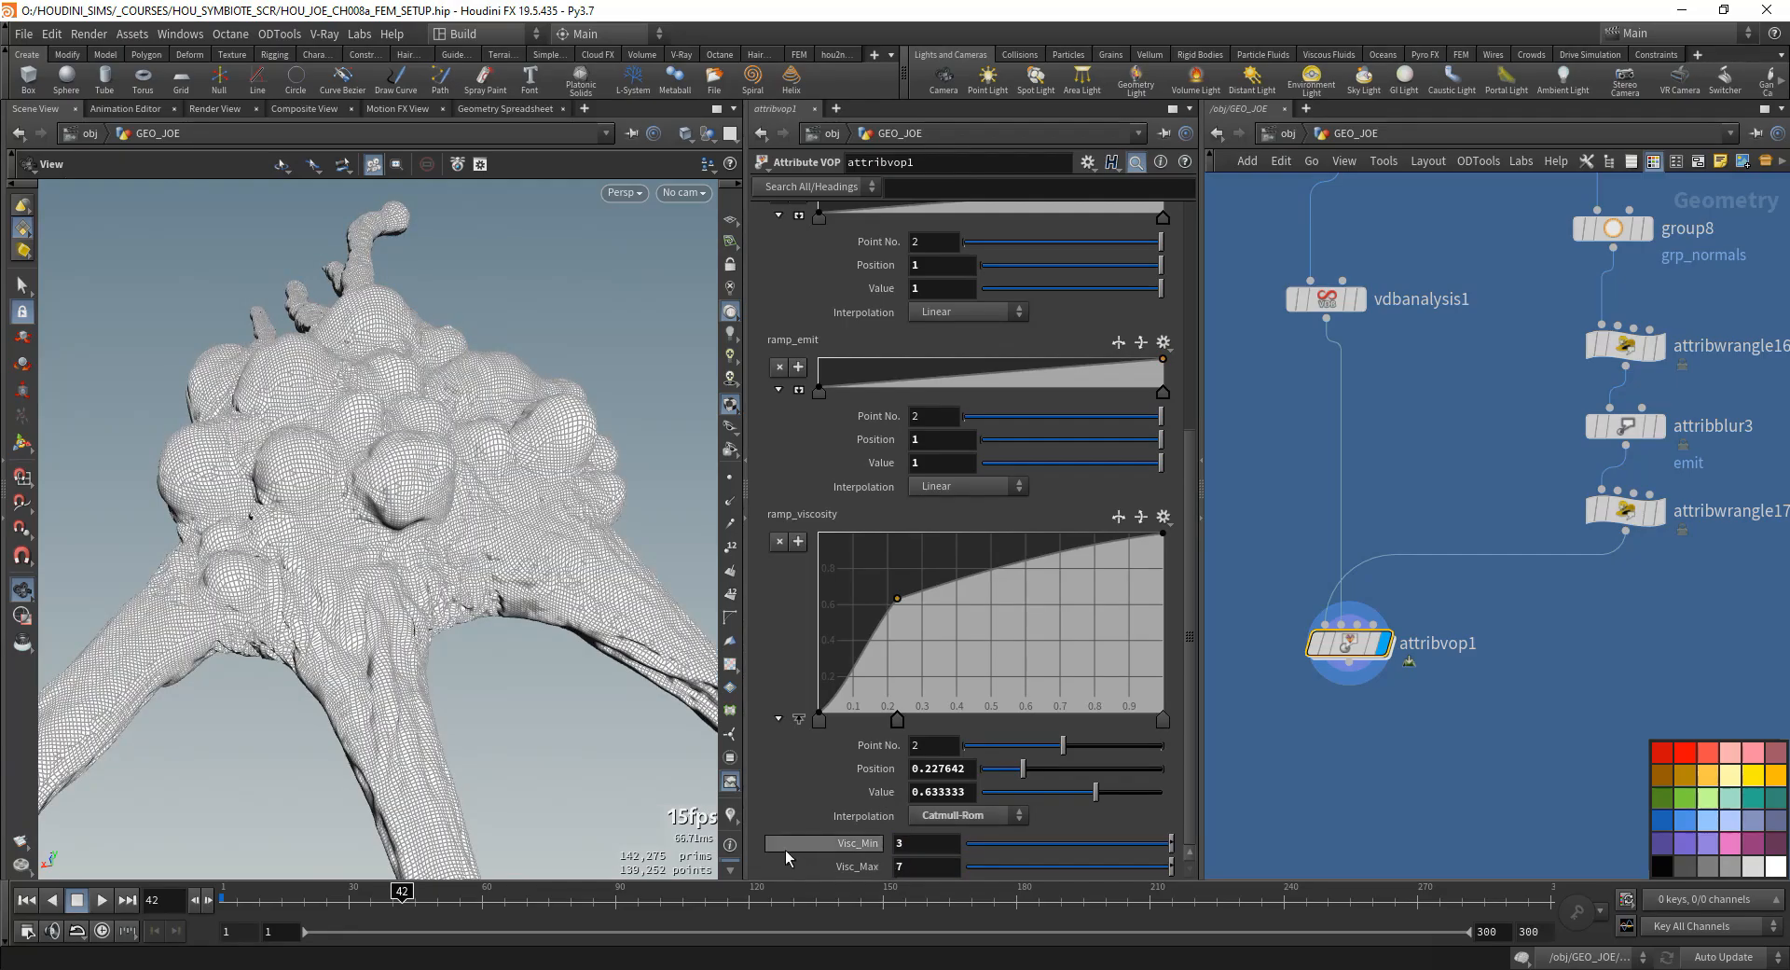
drag(396, 541, 392, 459)
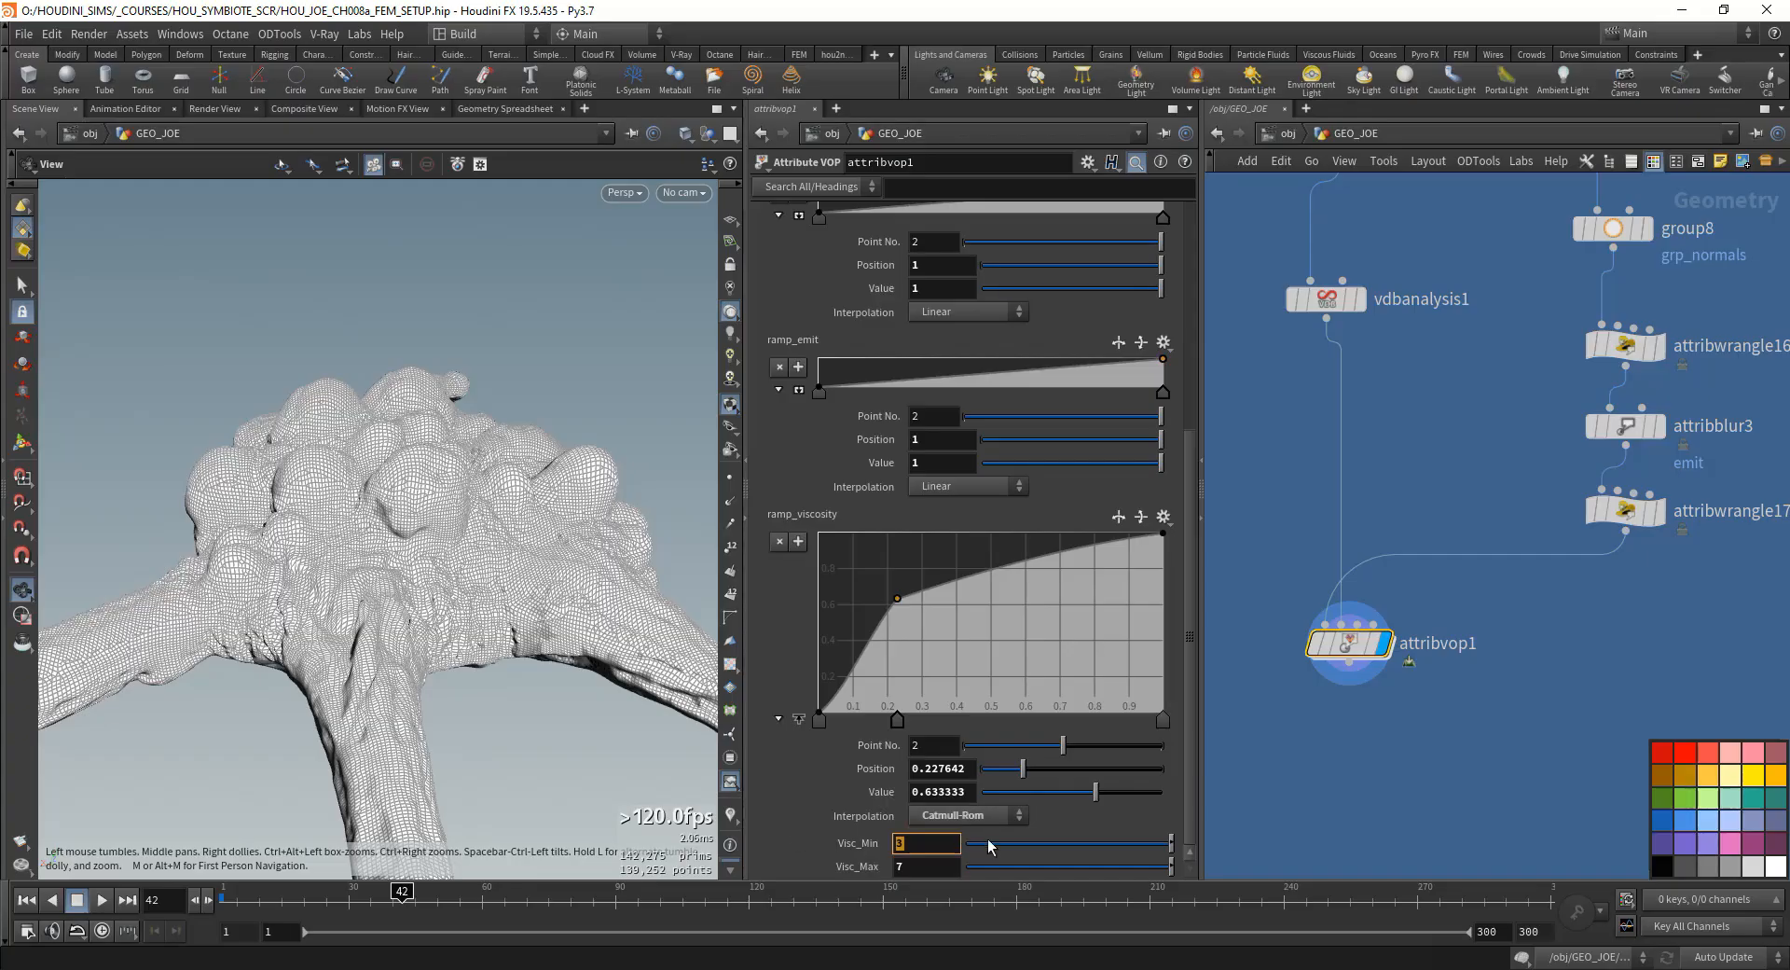
- Inside attribvop1, connect the ramp_viscosity node's output to the Cd input of geometryvopoutput1 to preview the unfitted noise
double_click(1329, 665)
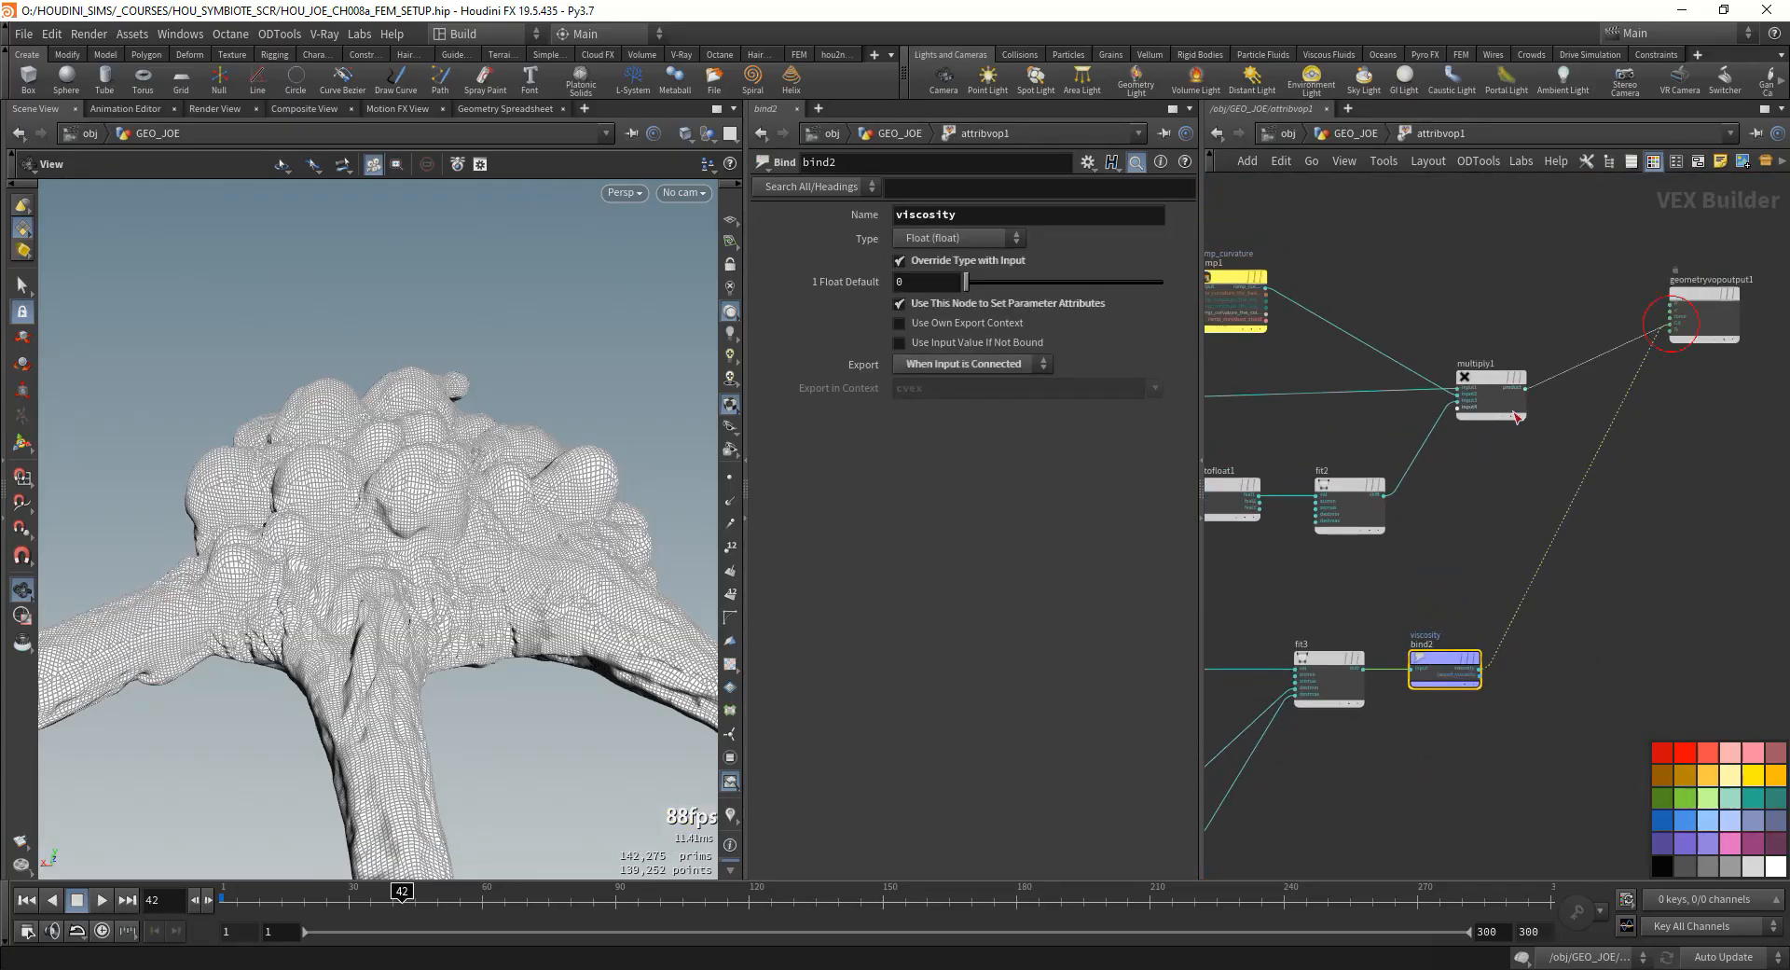
drag(1514, 413, 1370, 670)
scroll(1580, 475, down, 3)
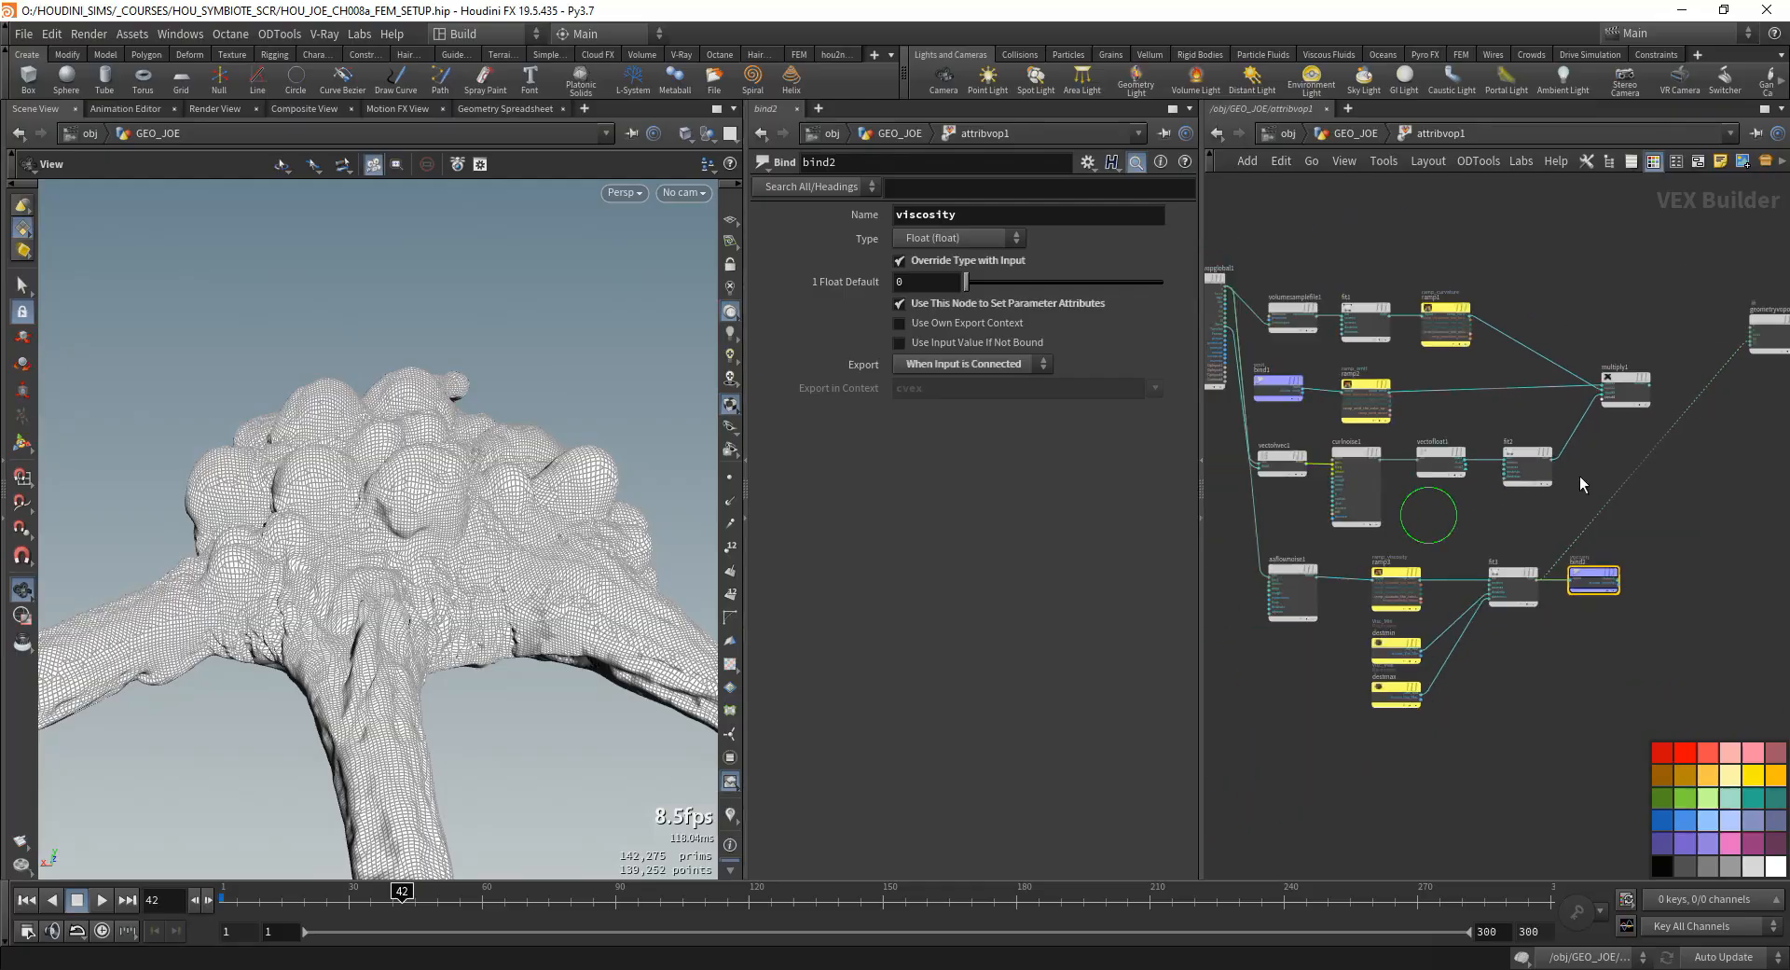
scroll(1638, 380, up, 4)
click(1638, 382)
scroll(1529, 512, down, 1)
middle_drag(1511, 537, 1654, 426)
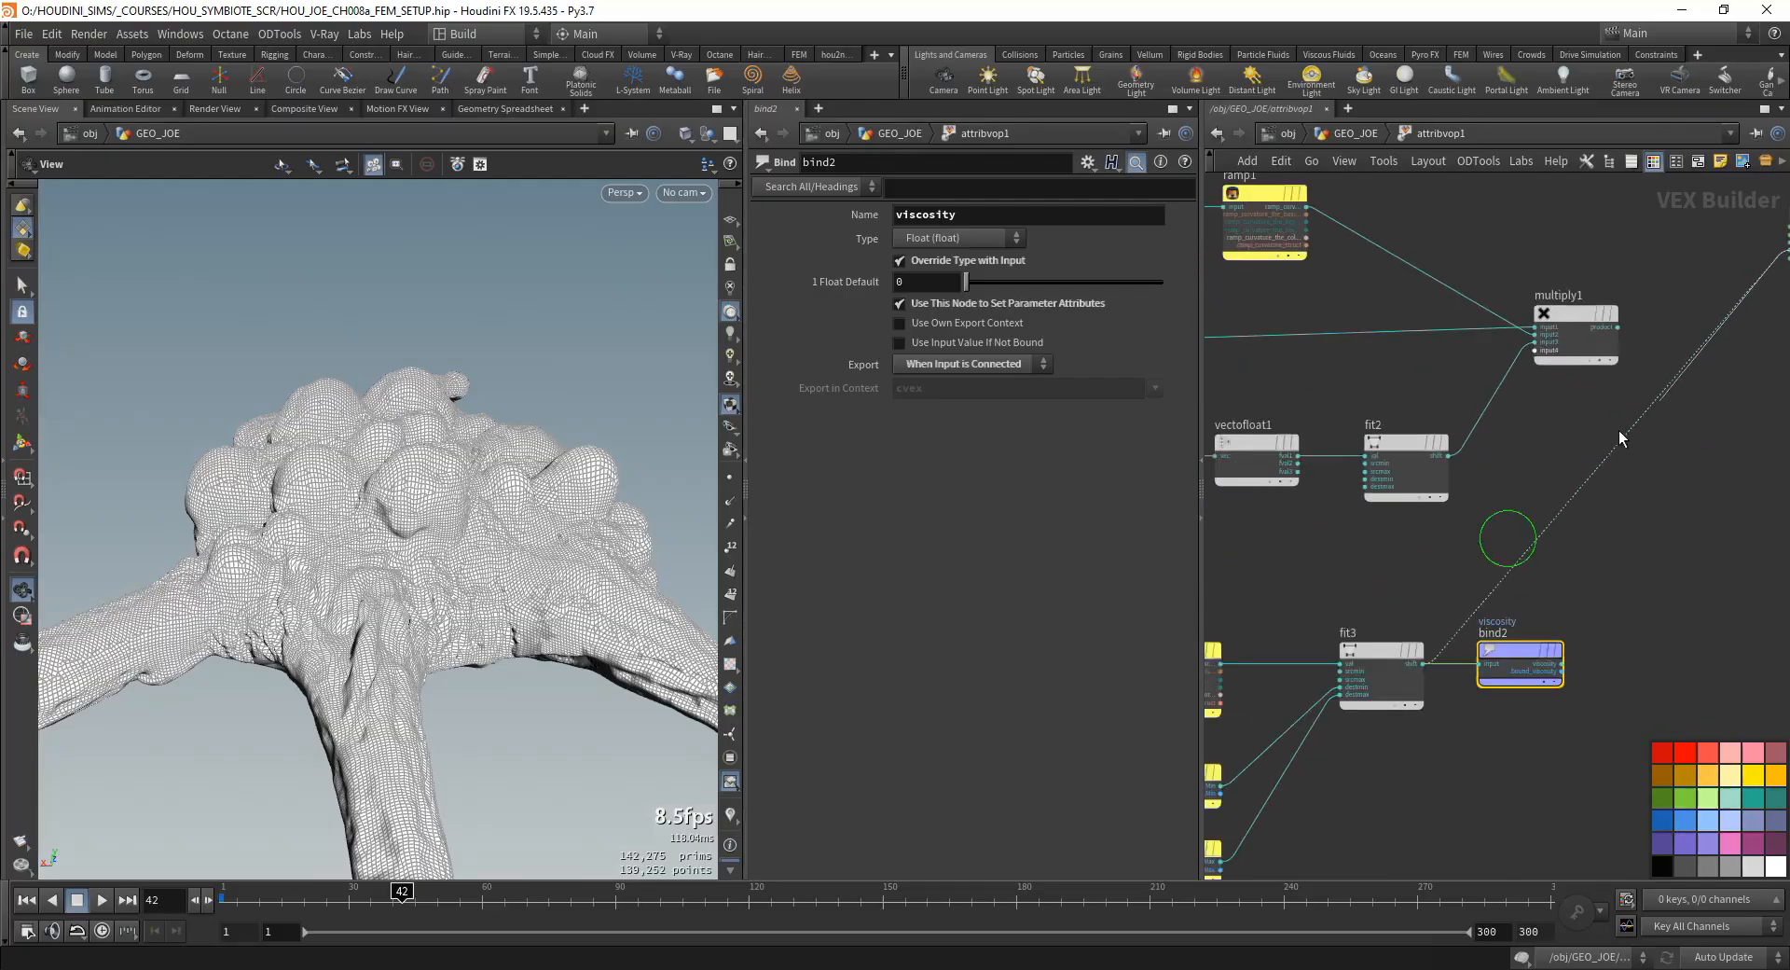
click(1220, 664)
middle_drag(1383, 567, 1379, 601)
scroll(1349, 691, down, 1)
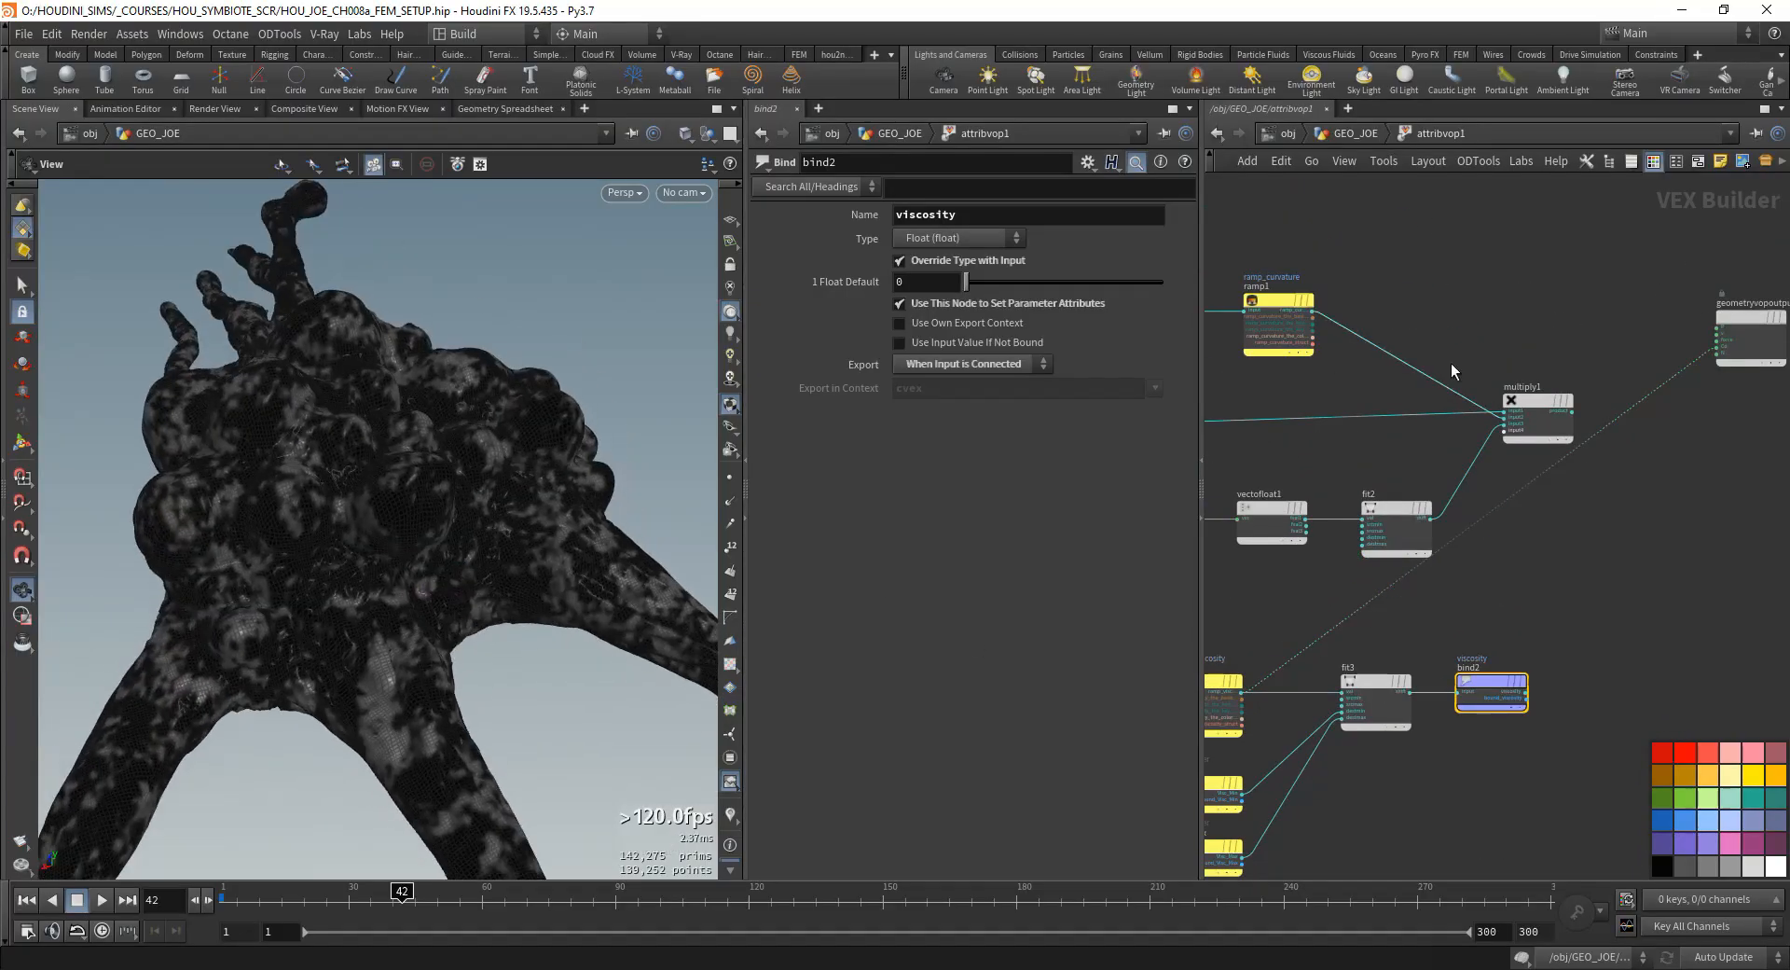
- Connect multiply1's product to the Cd input of geometryvopoutput1, inspect the emit mask, and return to the GEO_JOE level
scroll(1718, 349, up, 2)
drag(1717, 346, 1507, 435)
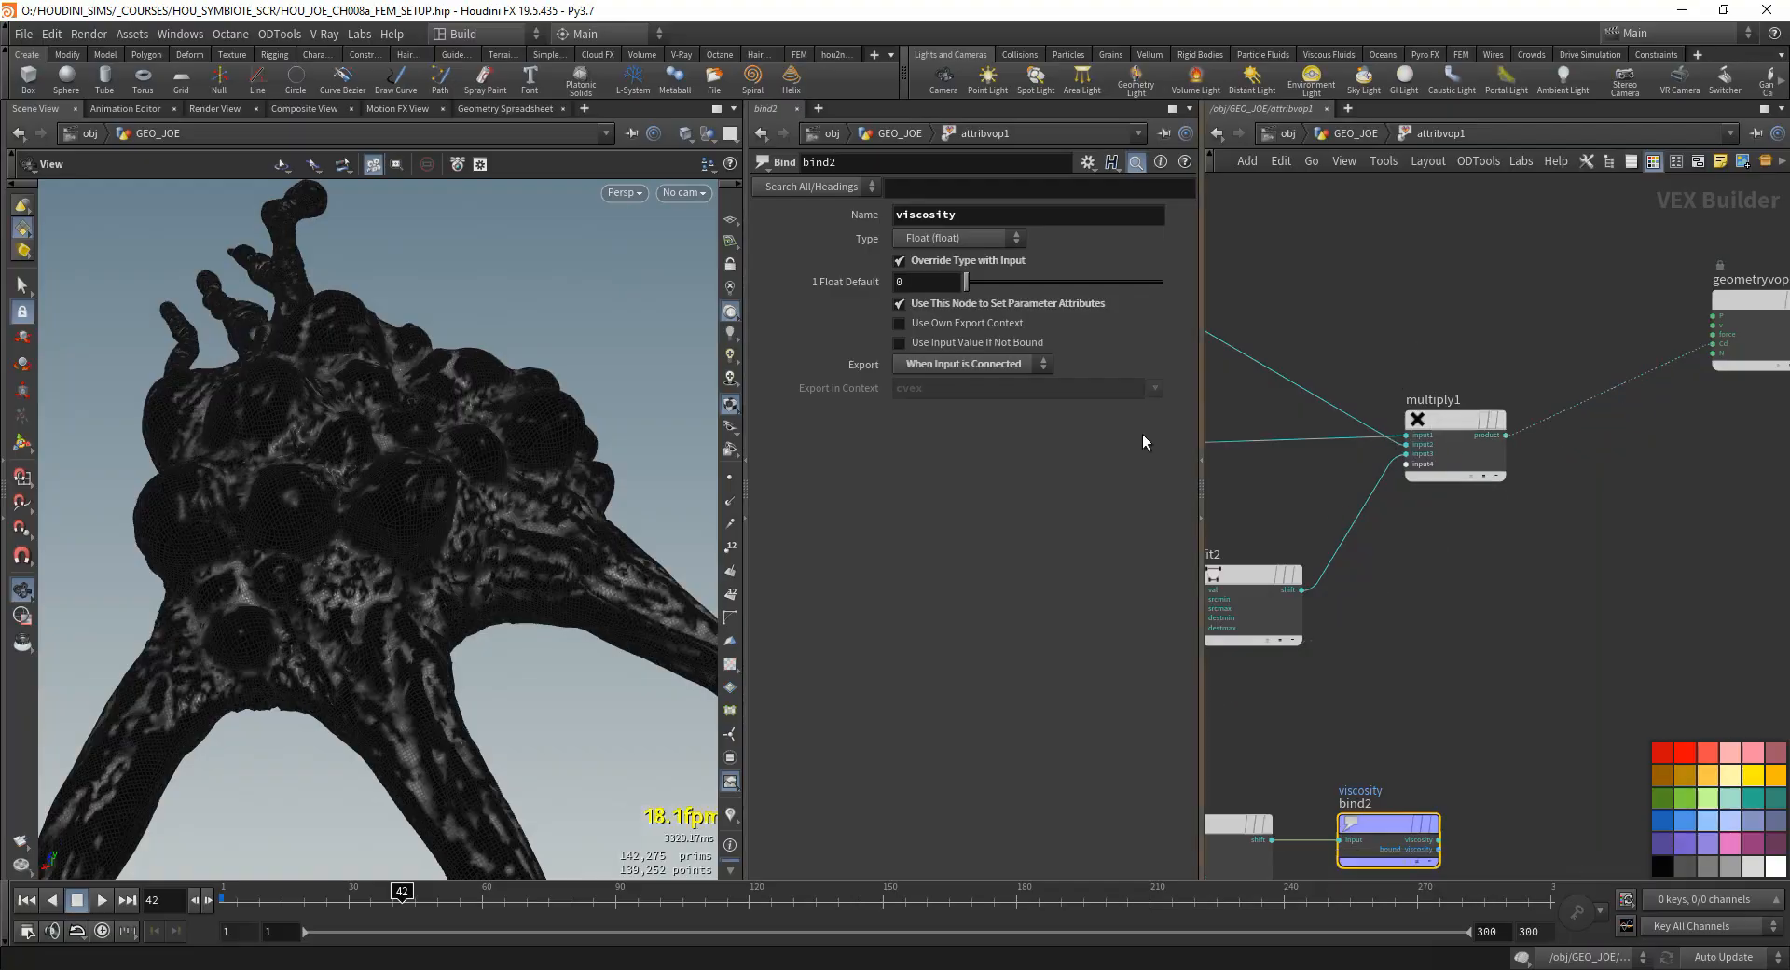
drag(559, 424, 359, 410)
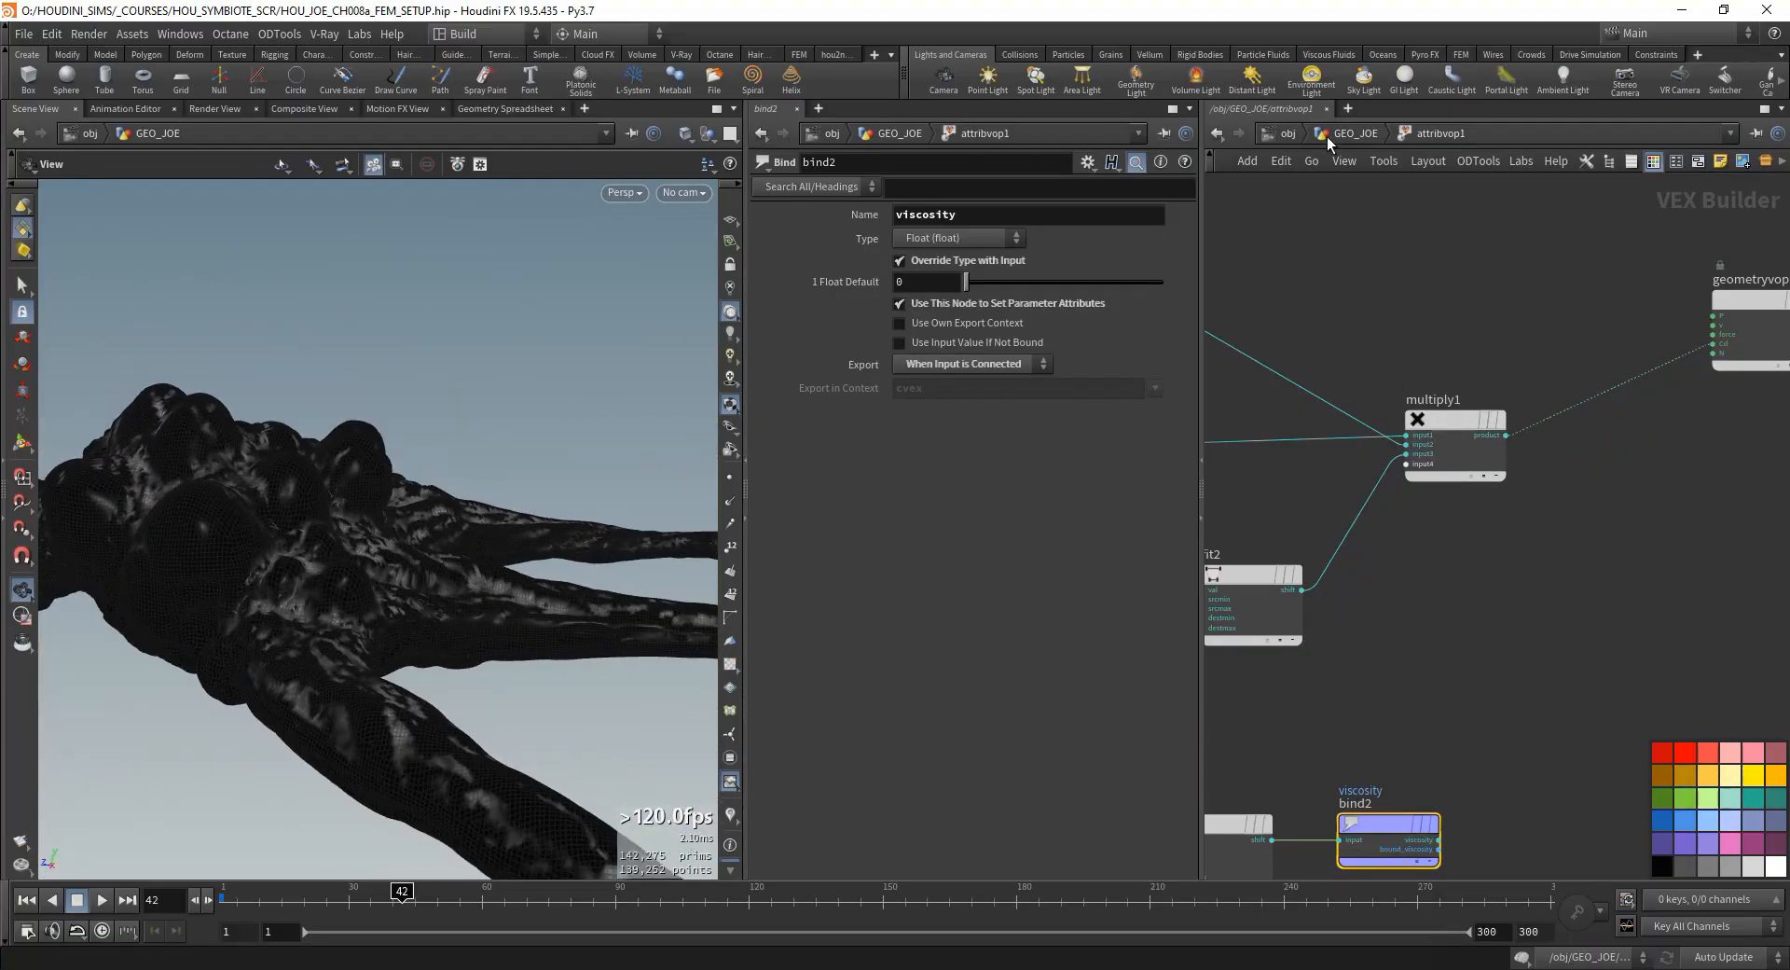
click(1349, 135)
scroll(1526, 283, down, 1)
middle_drag(1526, 284, 1388, 477)
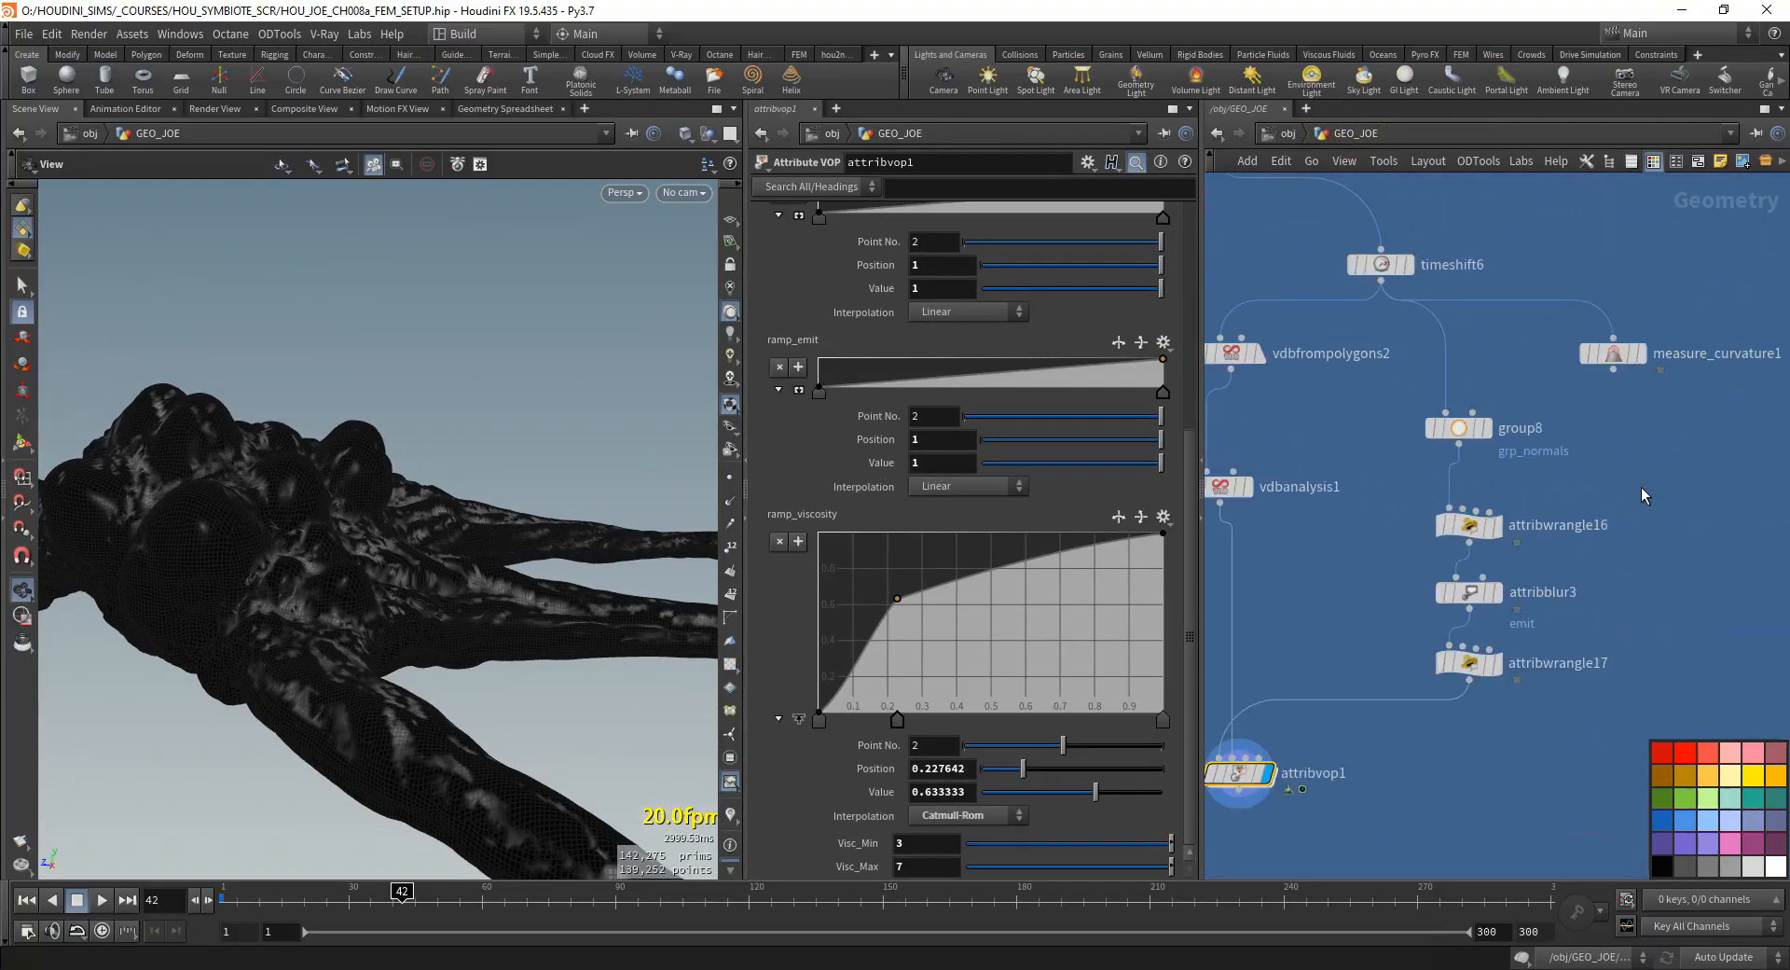
- Try moving the two middle points of attribwrangle17's ramp toward its start
drag(1641, 487, 1386, 580)
click(1470, 663)
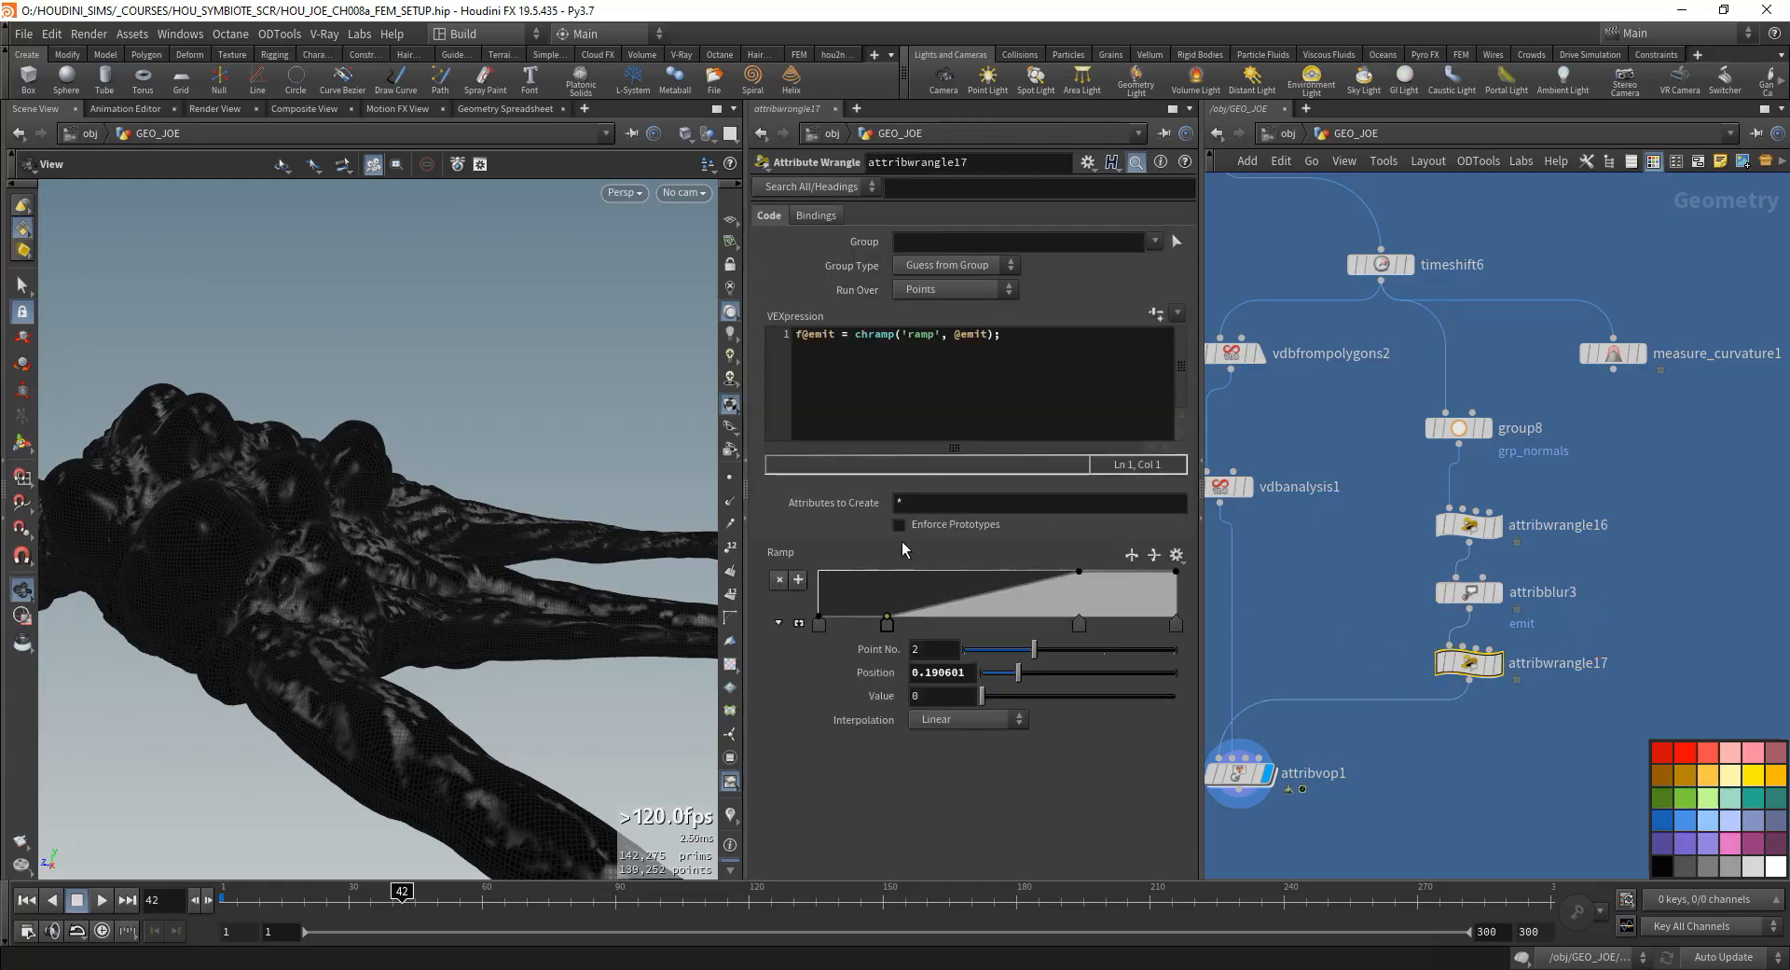
mouse_move(889, 625)
mouse_down()
mouse_move(830, 624)
mouse_move(906, 624)
mouse_up()
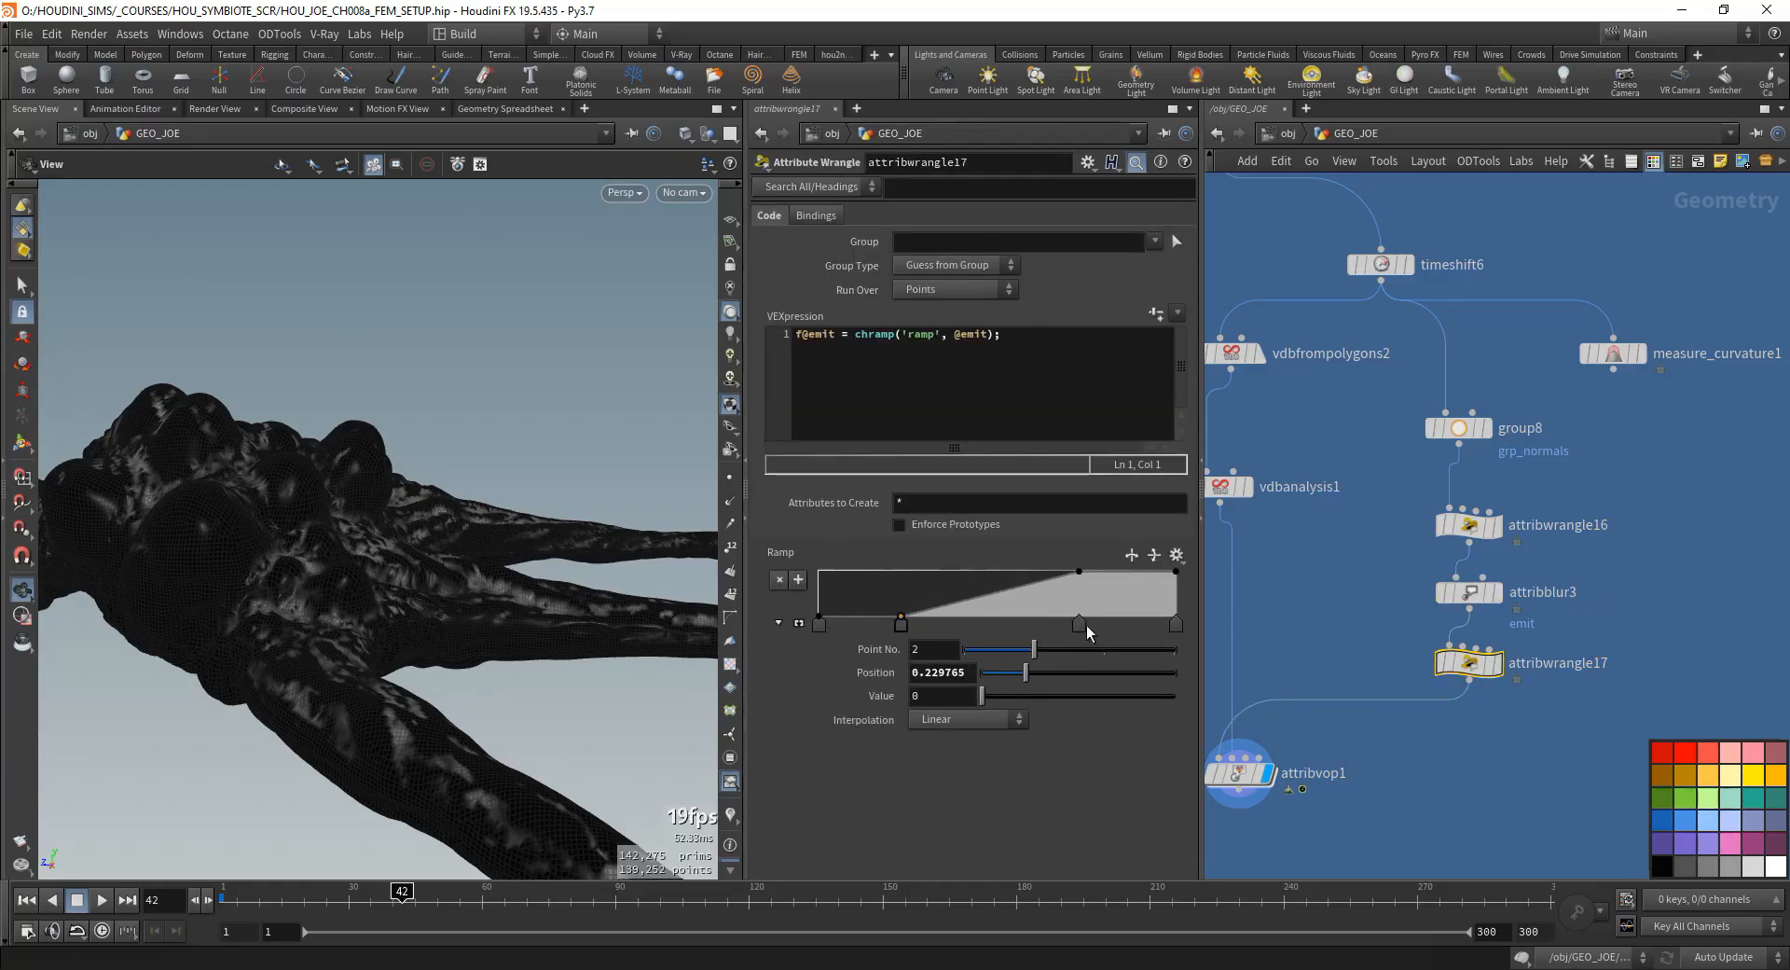
drag(1084, 626, 988, 625)
drag(904, 628, 825, 627)
- Review attribwrangle16 and attribblur3, move attribwrangle17's third ramp point to position about 0.85, and shift its second point away from the start
click(1475, 527)
click(1471, 593)
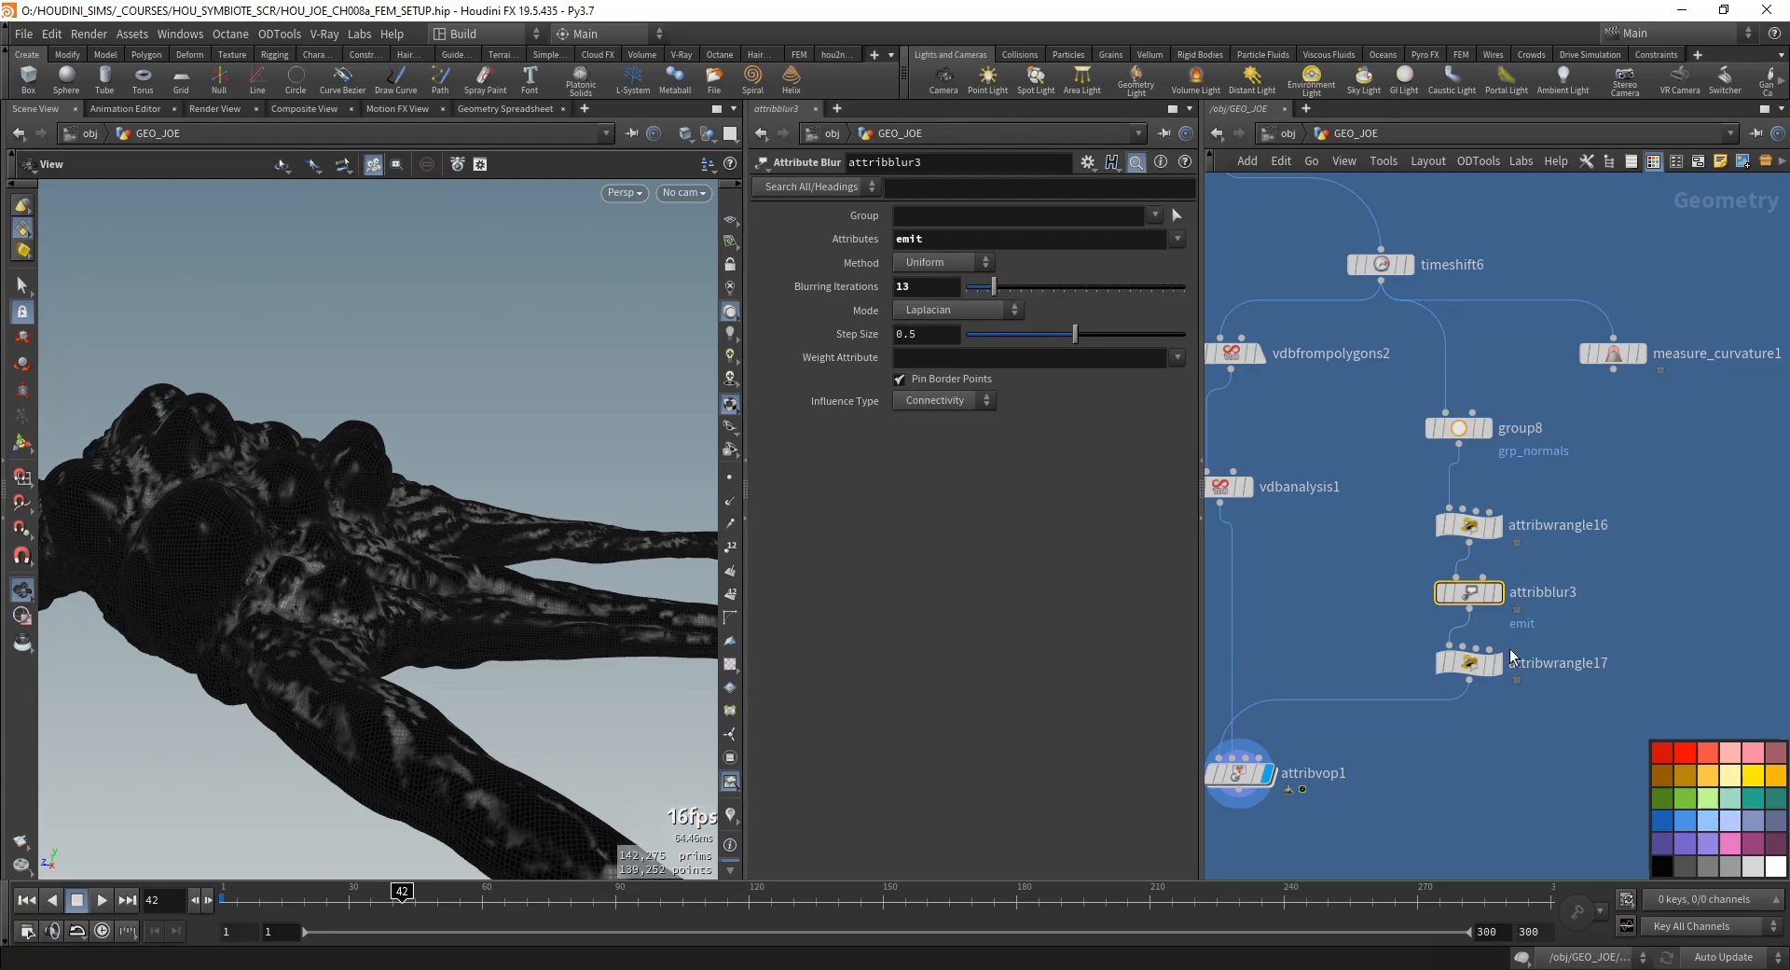
click(1469, 662)
drag(987, 625, 1129, 623)
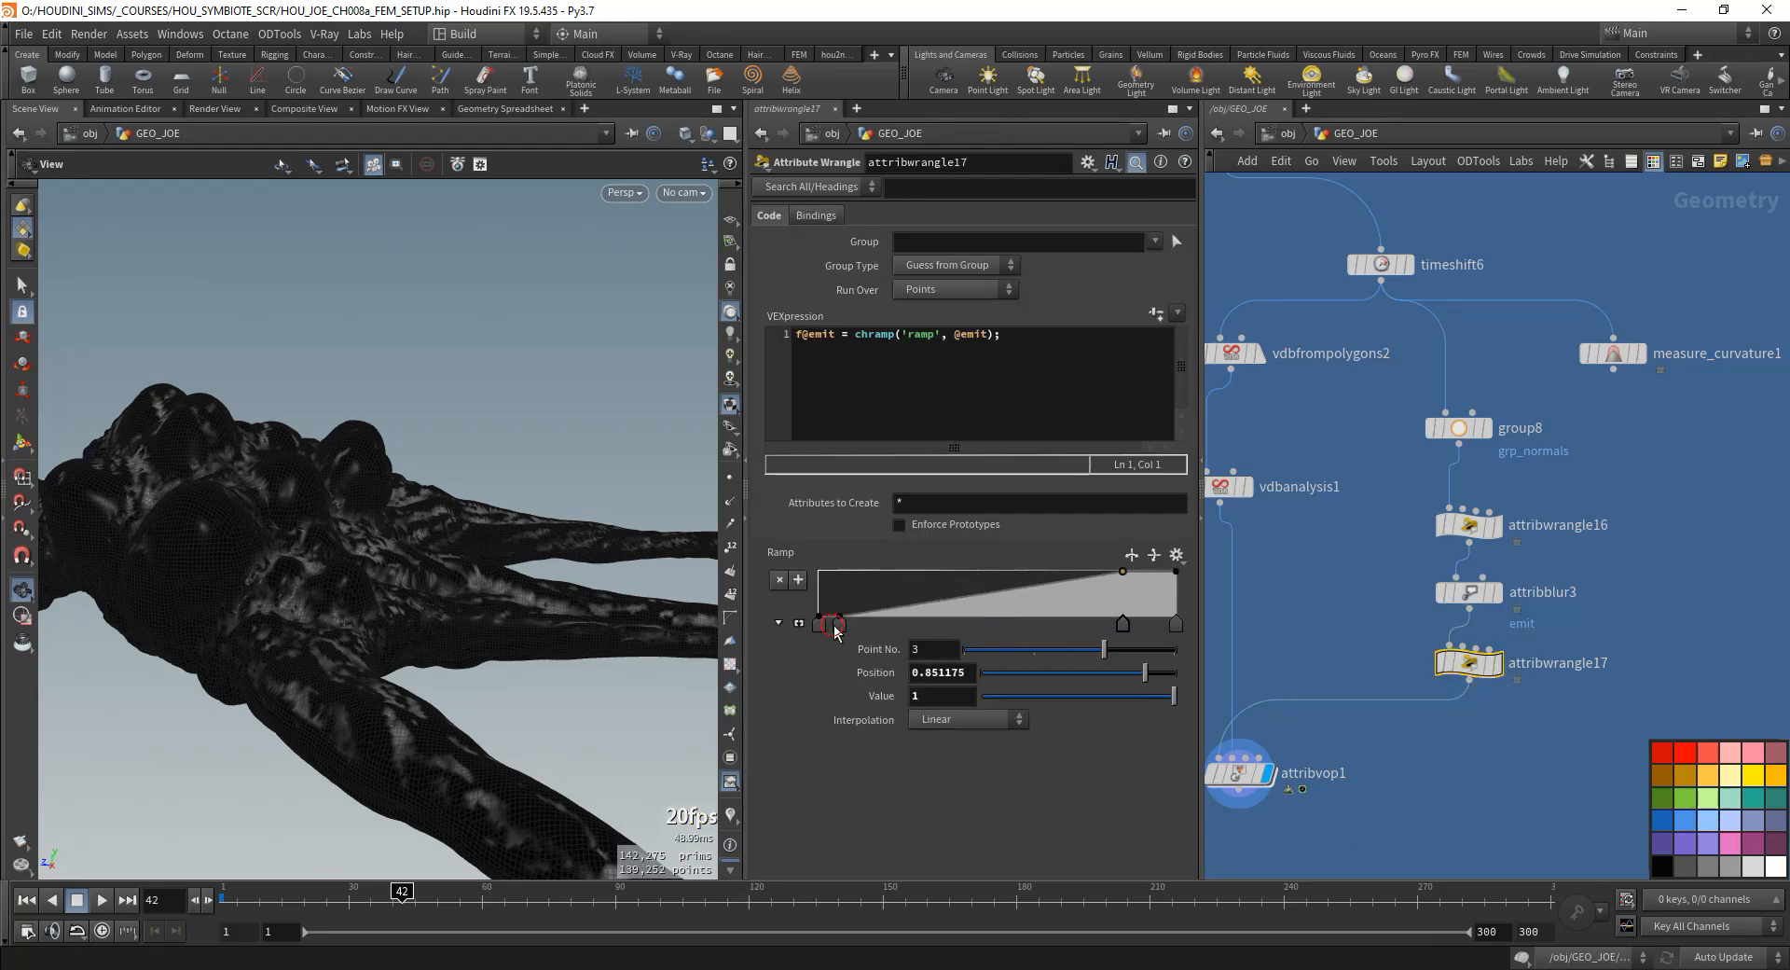
drag(840, 623, 889, 625)
- Set the Spread Angle of group8's Keep by Normals option to 90
drag(375, 585, 368, 528)
click(1460, 427)
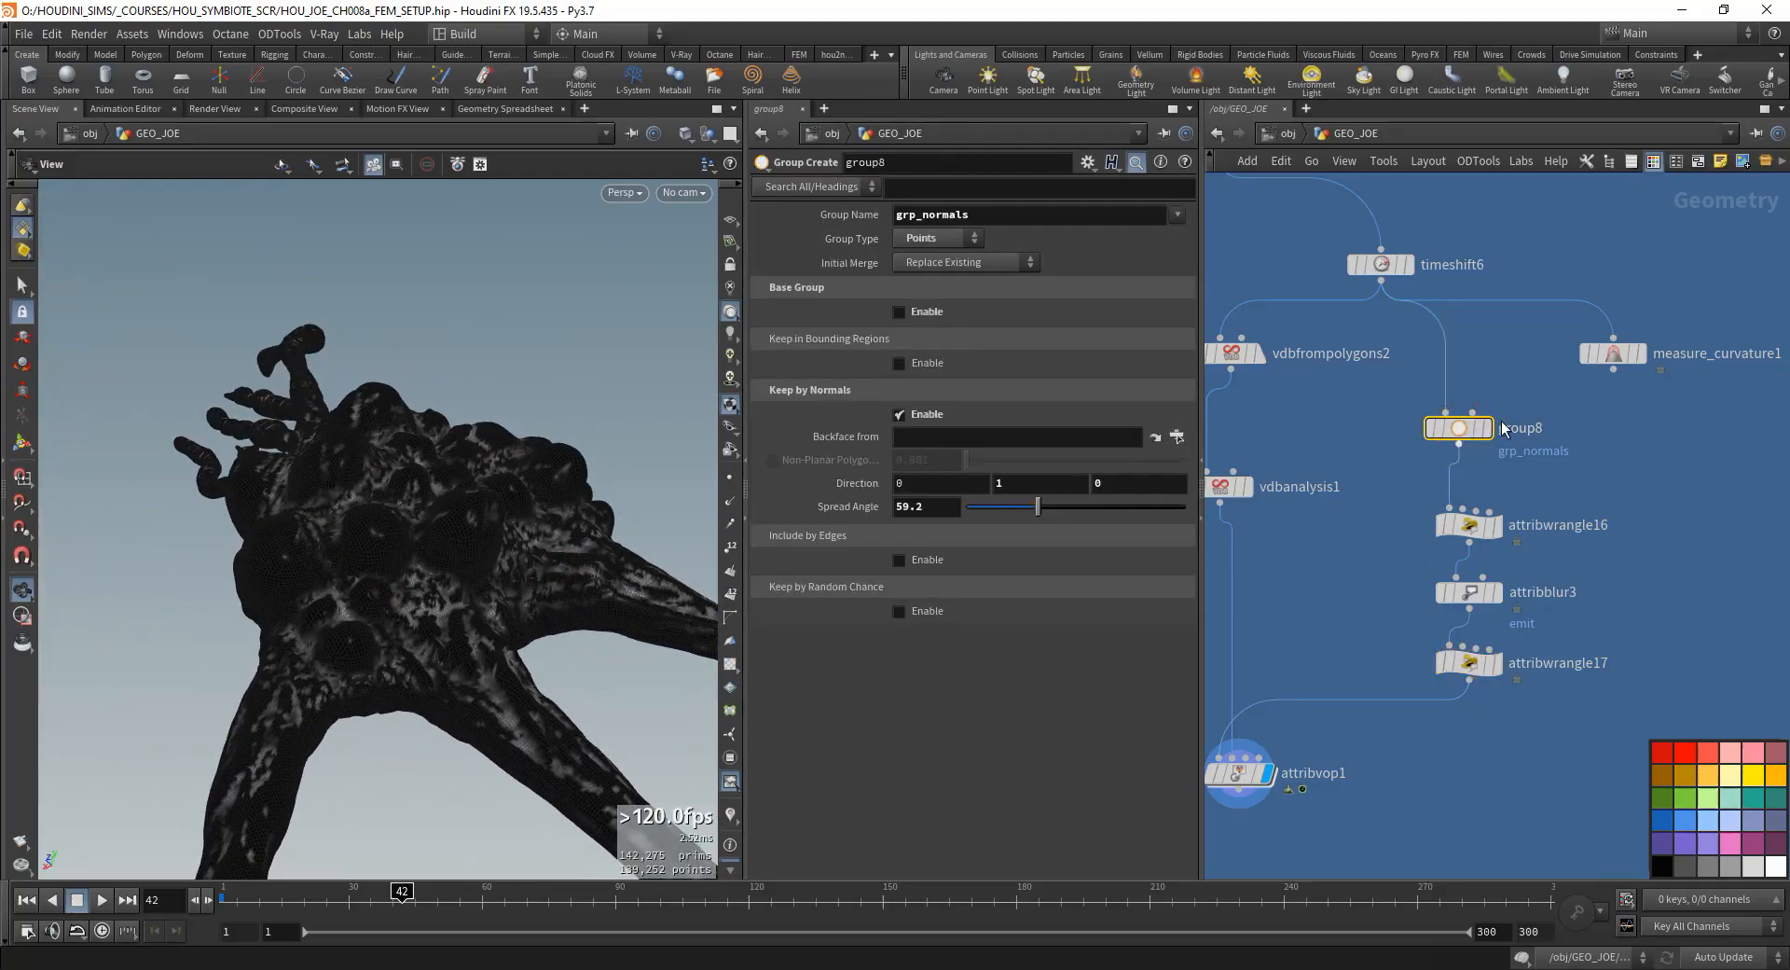
mouse_move(1031, 508)
mouse_down()
mouse_move(990, 509)
mouse_move(1111, 511)
mouse_move(1074, 511)
mouse_up()
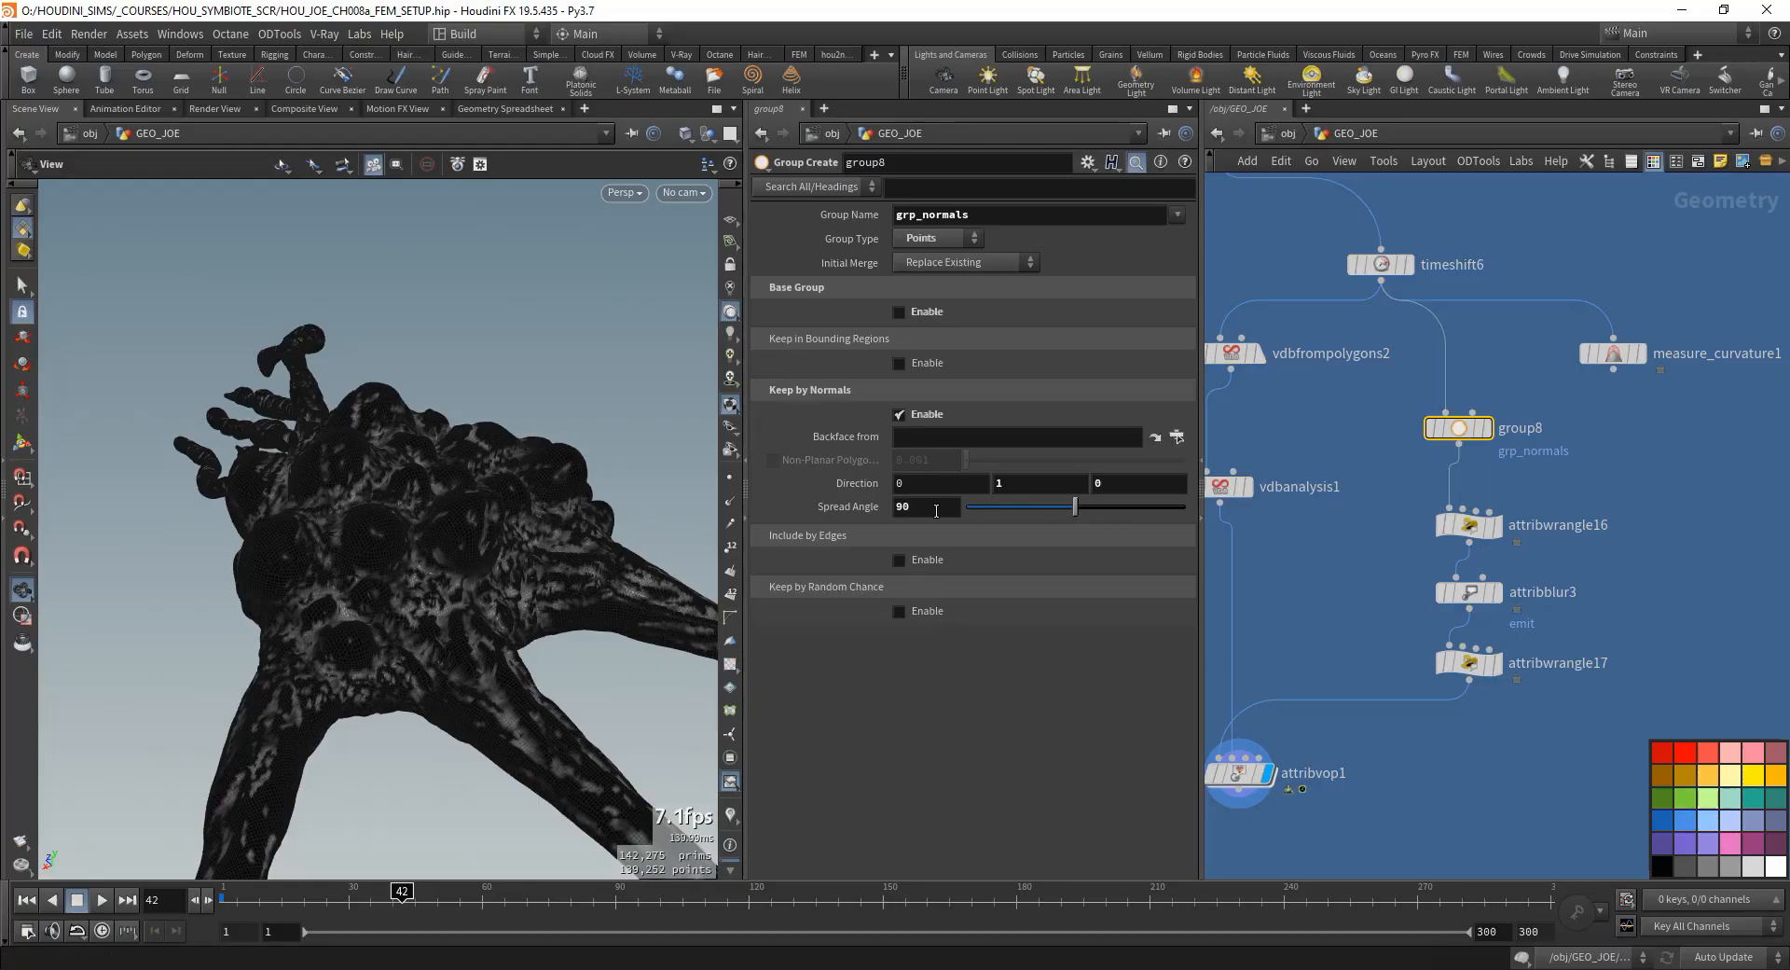
- Try a Y direction of -1 for group8's normals selection and restore it to 1
text(-1)
key(Return)
mouse_move(522, 522)
mouse_down()
mouse_move(495, 544)
mouse_move(572, 463)
mouse_move(531, 380)
mouse_move(468, 607)
mouse_move(463, 540)
mouse_move(535, 587)
mouse_move(528, 515)
mouse_move(595, 376)
mouse_move(571, 519)
mouse_move(368, 567)
mouse_move(500, 527)
mouse_move(495, 589)
mouse_up()
double_click(1062, 485)
text(1)
key(Tab)
- Select timeshift6 and check its frame setting
scroll(1538, 205, down, 2)
middle_drag(1538, 205, 1697, 328)
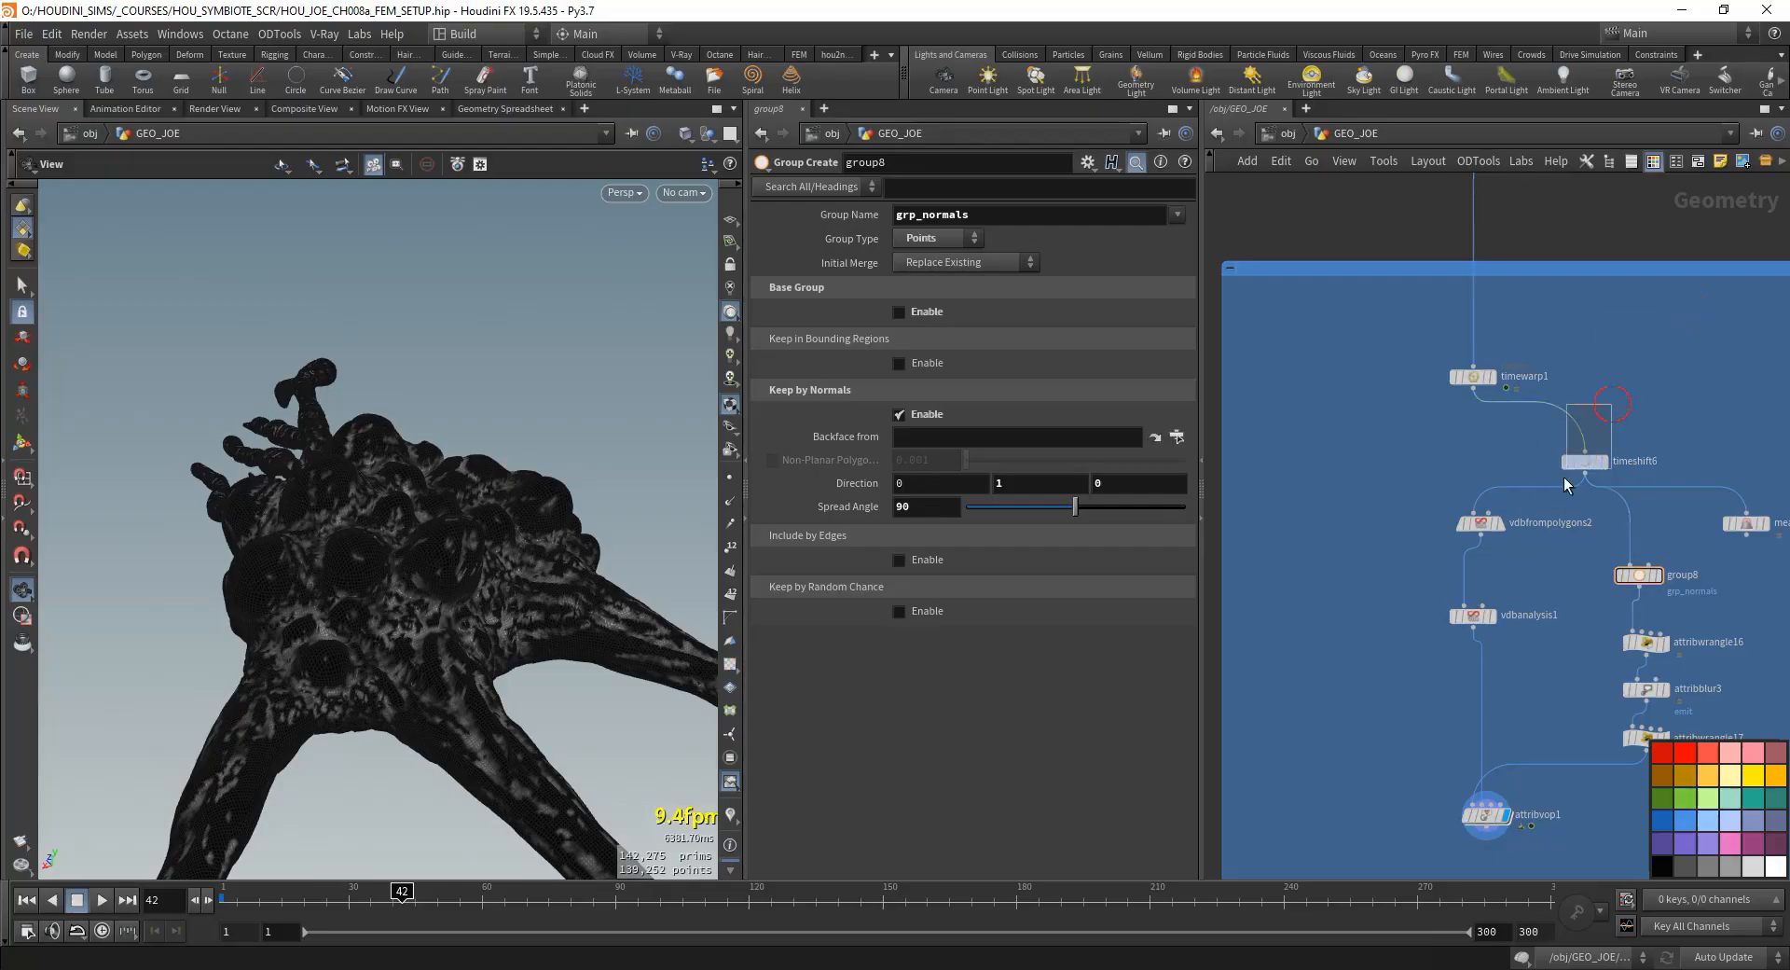
drag(1567, 484, 1568, 480)
middle_drag(1569, 635, 1452, 536)
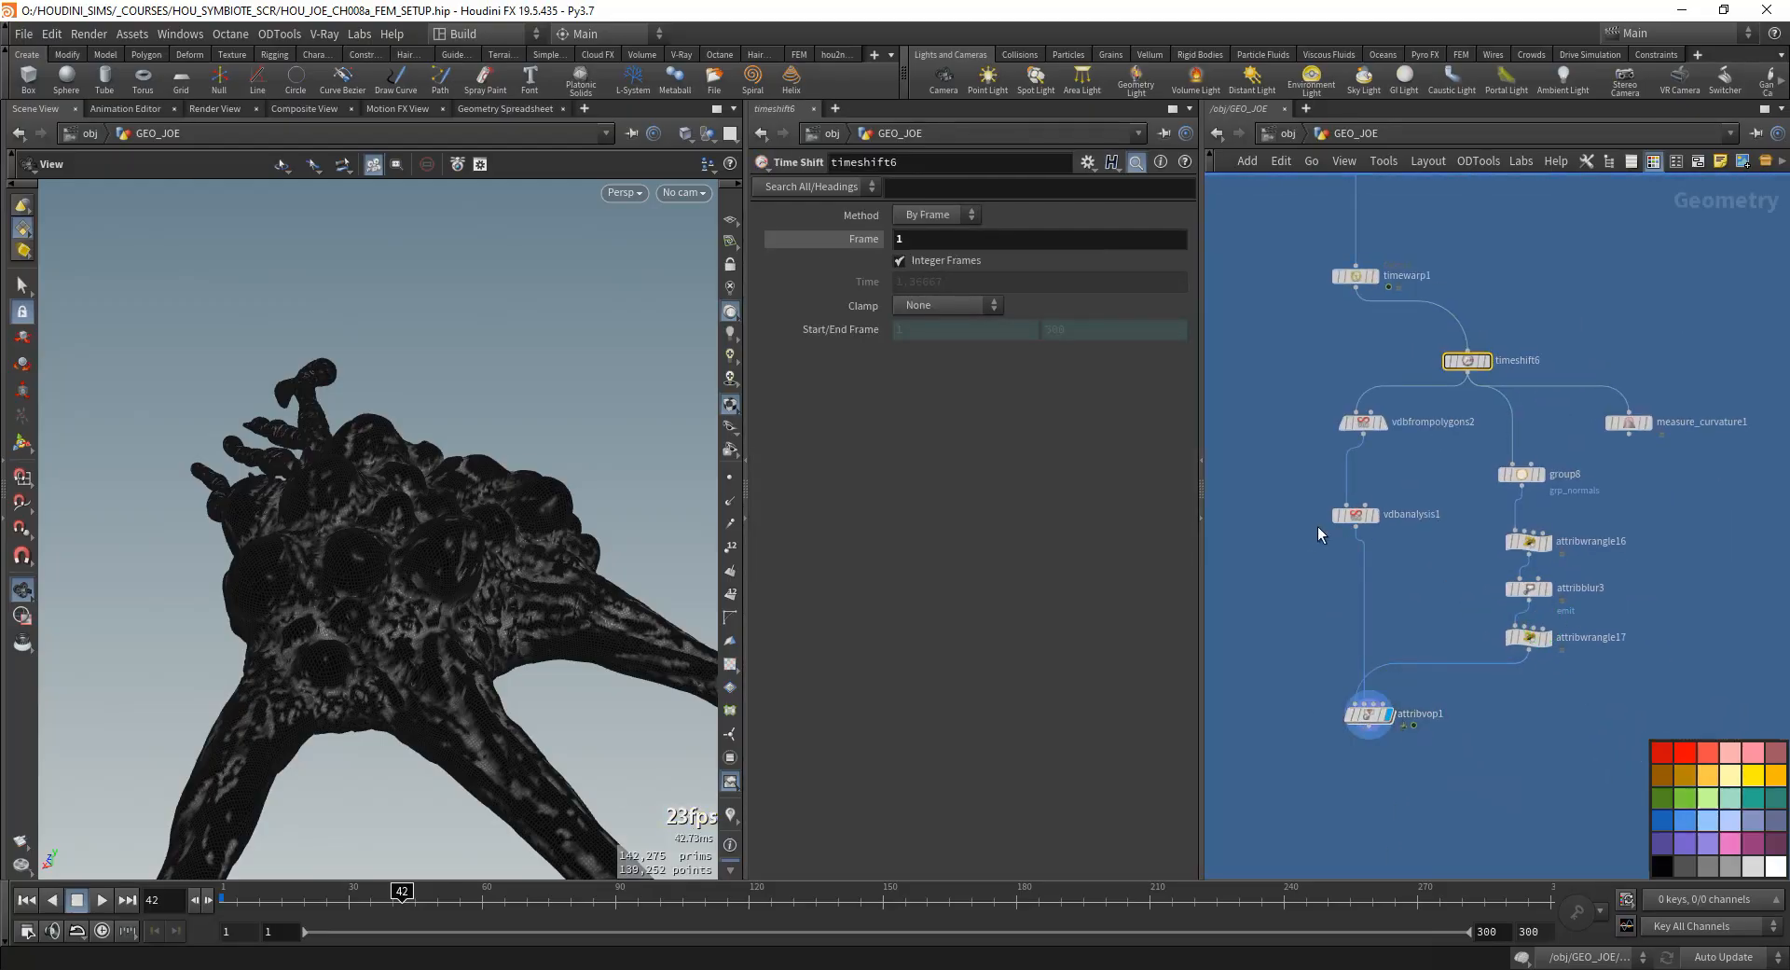
- Examine the mask preview across the model's bulges, legs and tendrils from several angles and distances
drag(463, 623, 388, 583)
scroll(456, 500, up, 5)
scroll(378, 653, down, 5)
scroll(460, 599, down, 3)
right_drag(387, 583, 403, 699)
middle_drag(404, 699, 423, 523)
drag(413, 552, 361, 700)
right_drag(271, 526, 488, 432)
right_drag(408, 591, 289, 643)
drag(428, 619, 466, 438)
right_drag(467, 438, 491, 495)
drag(492, 495, 509, 589)
- Try a middle point on attribvop1's ramp_curvature and one on ramp_emit at position 0.444 and value 0.667, and undo them
middle_drag(1456, 475, 1425, 501)
scroll(1462, 573, up, 2)
middle_drag(1556, 643, 1578, 461)
click(1391, 660)
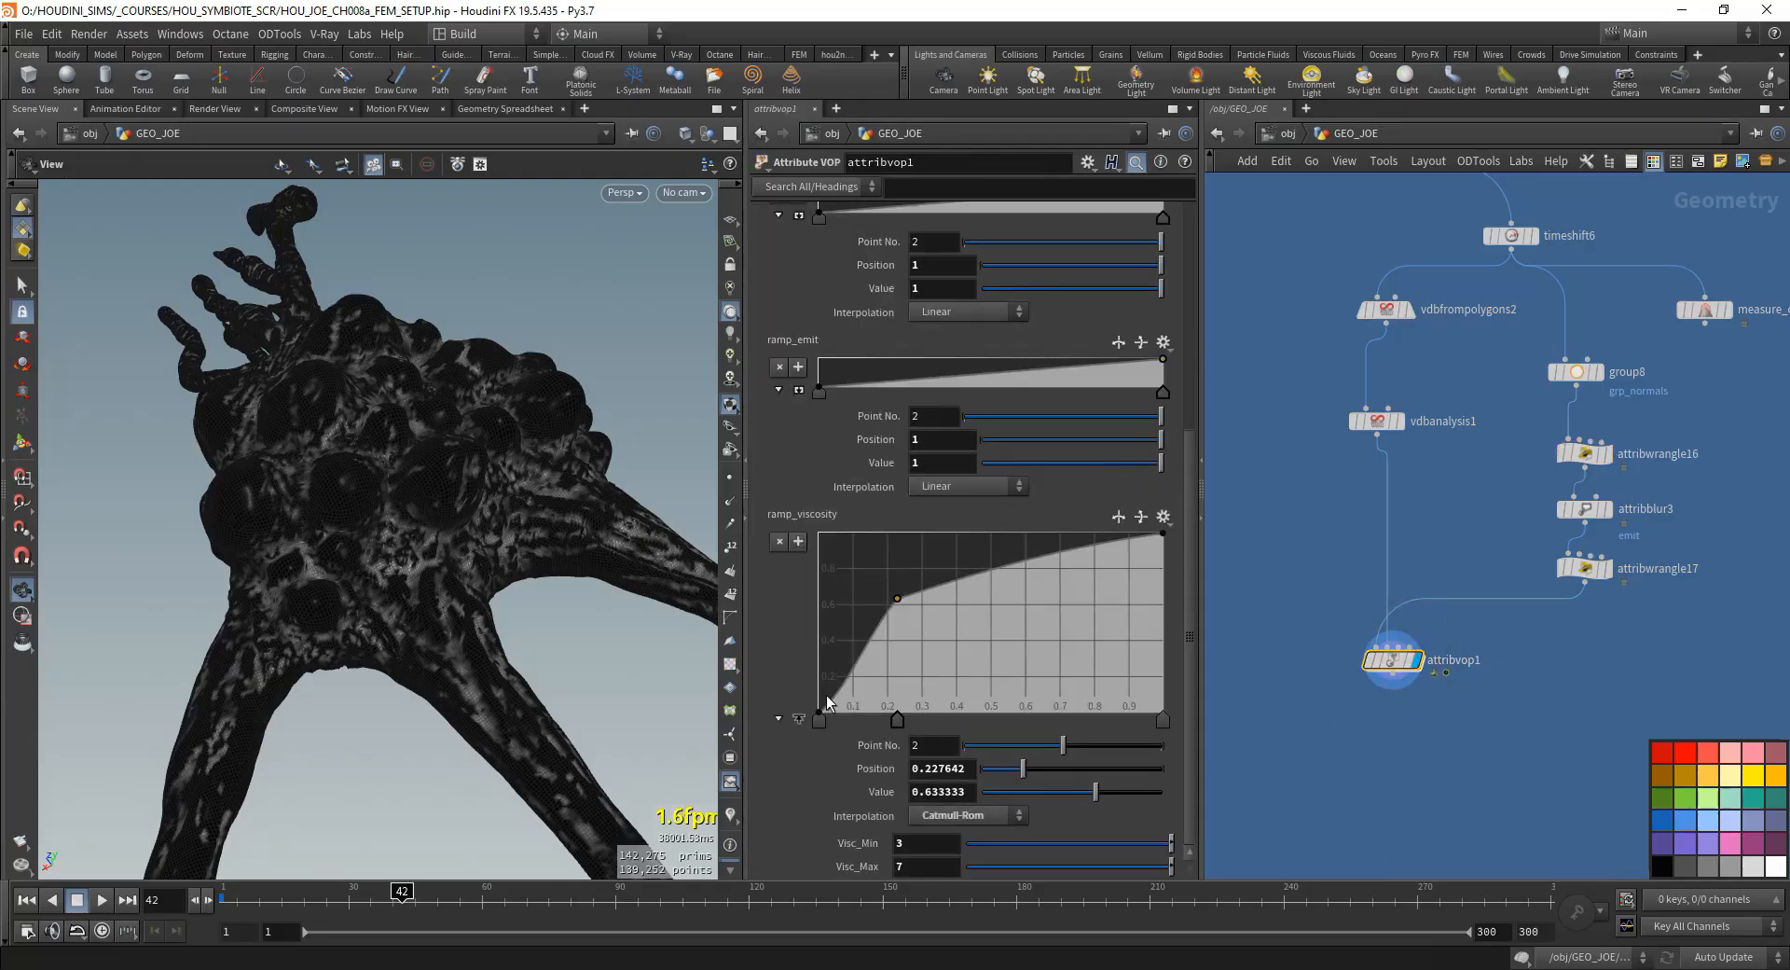
scroll(787, 372, up, 3)
click(799, 349)
mouse_move(961, 323)
mouse_down()
mouse_move(1049, 351)
mouse_move(884, 255)
mouse_move(954, 259)
mouse_up()
mouse_move(953, 405)
mouse_down()
mouse_move(942, 583)
mouse_move(914, 505)
mouse_move(1013, 540)
mouse_move(965, 505)
mouse_up()
click(799, 581)
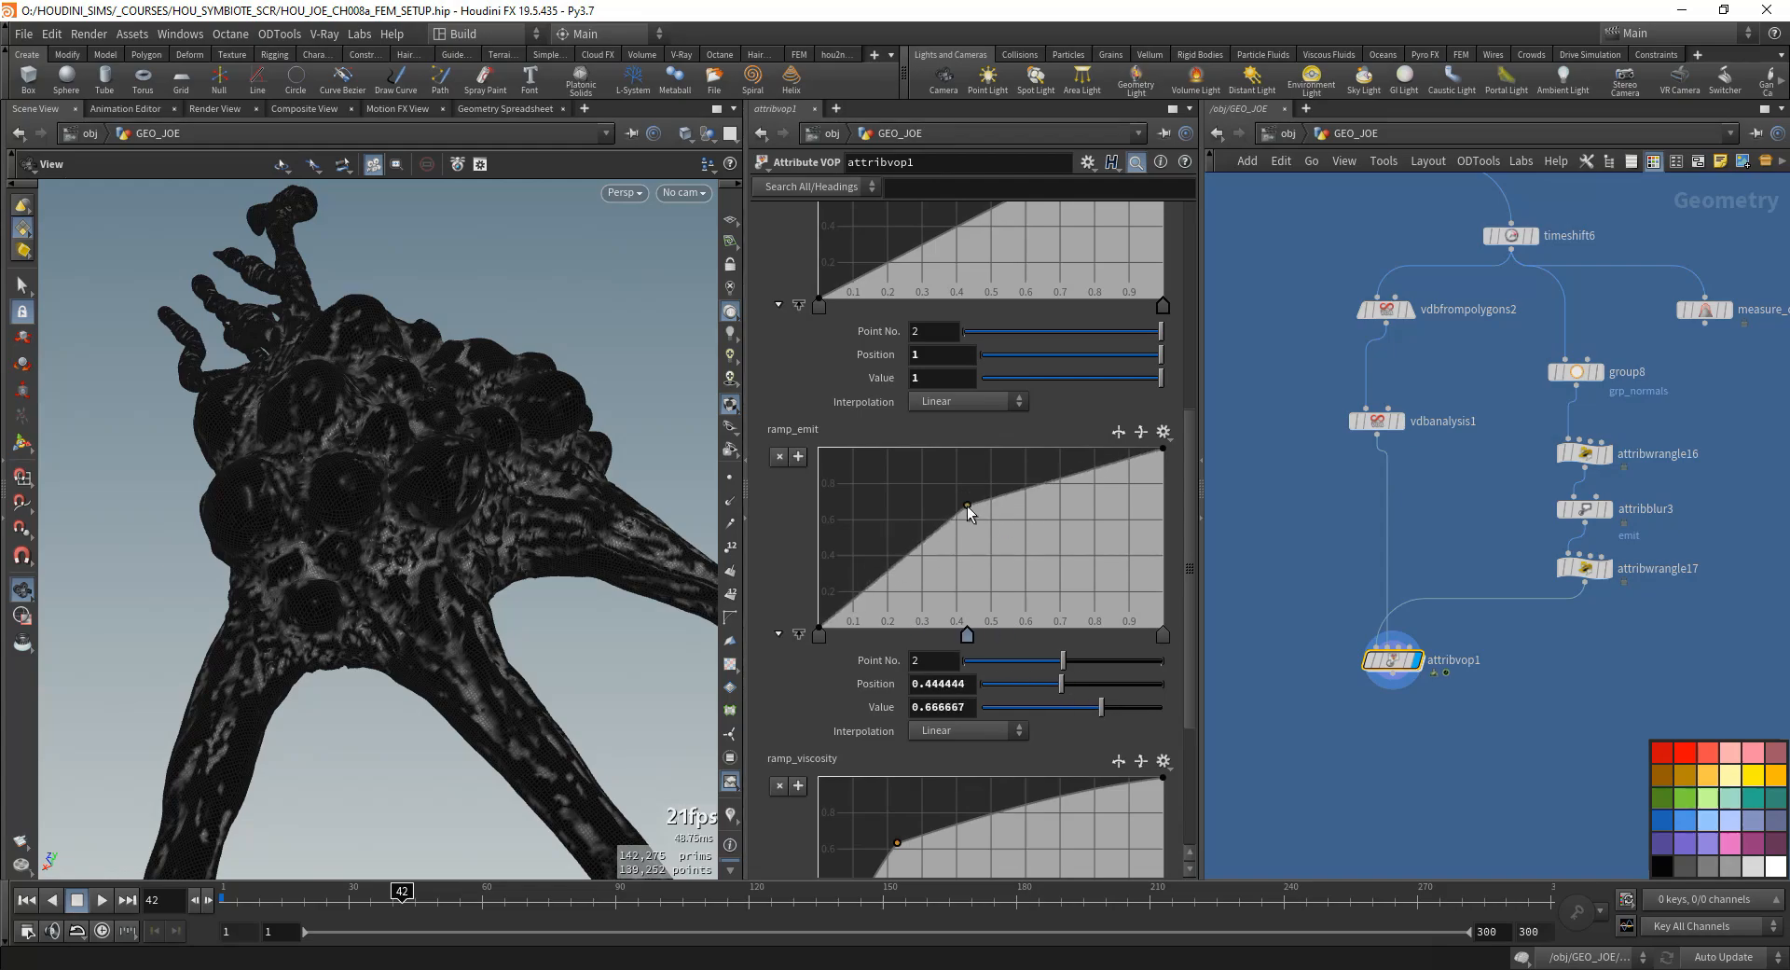
key(ctrl+z)
- Inside attribvop1, bypass fit1 by feeding volumesamplefile1 straight into the ramp_curvature node, inspect the model, and return to the GEO_JOE level
middle_drag(1407, 520, 1386, 573)
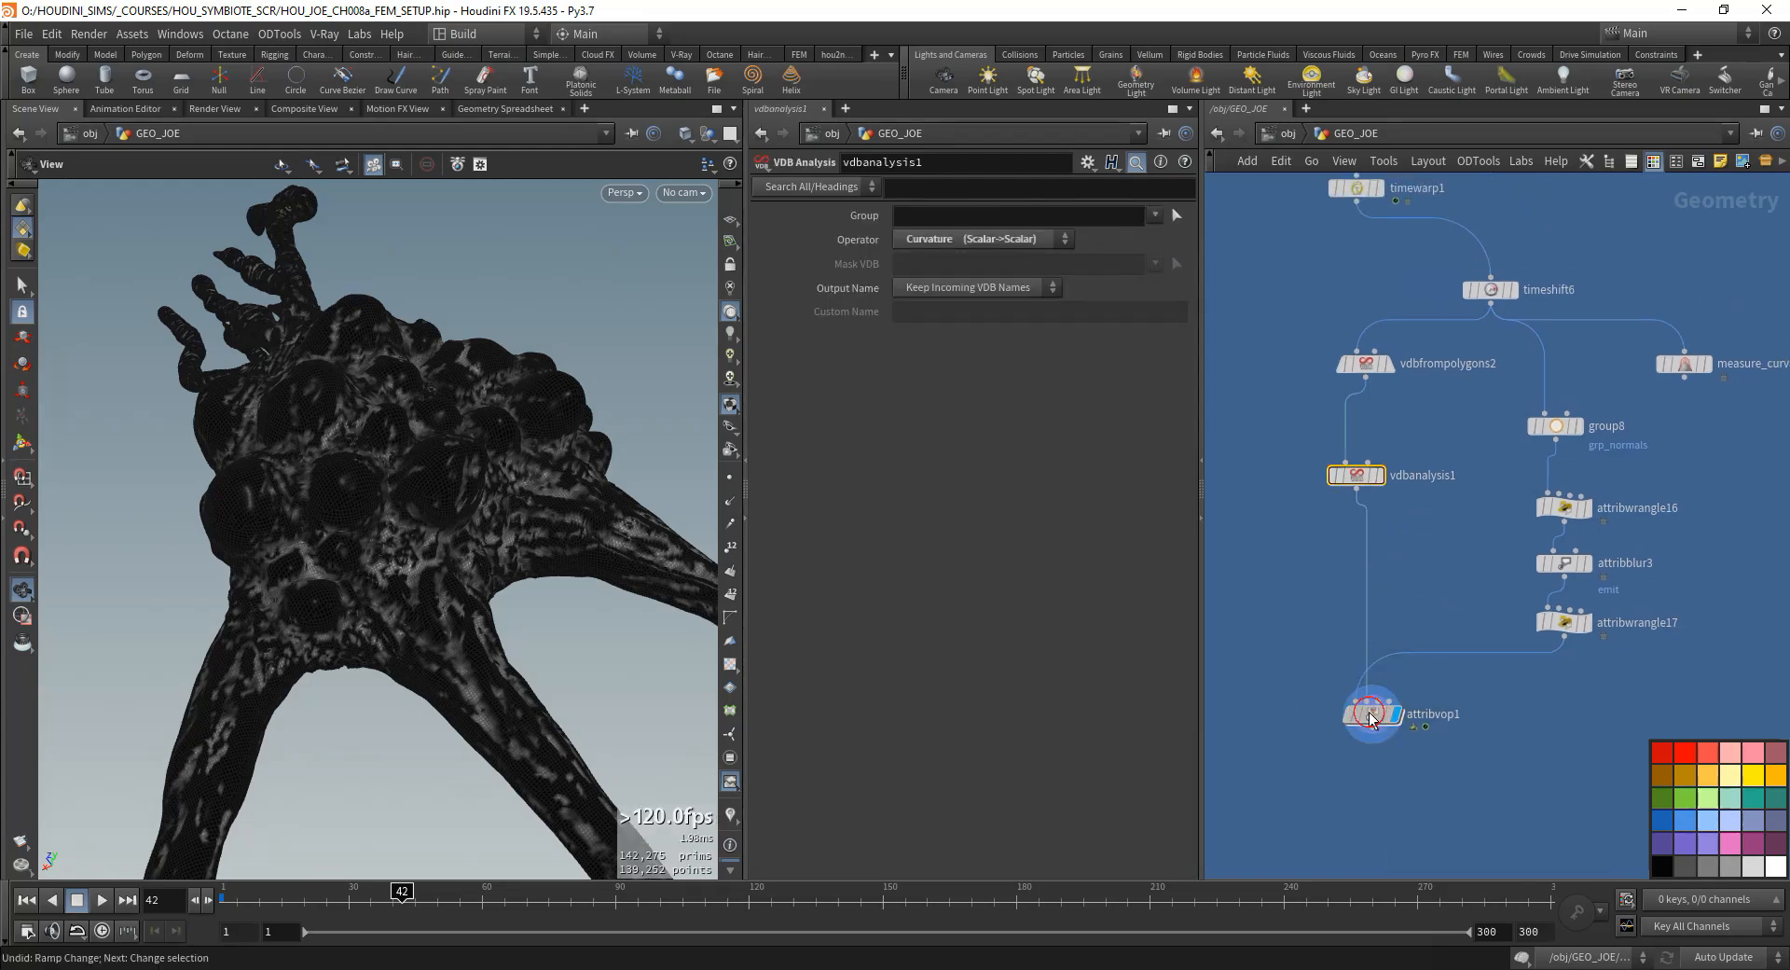
double_click(1370, 716)
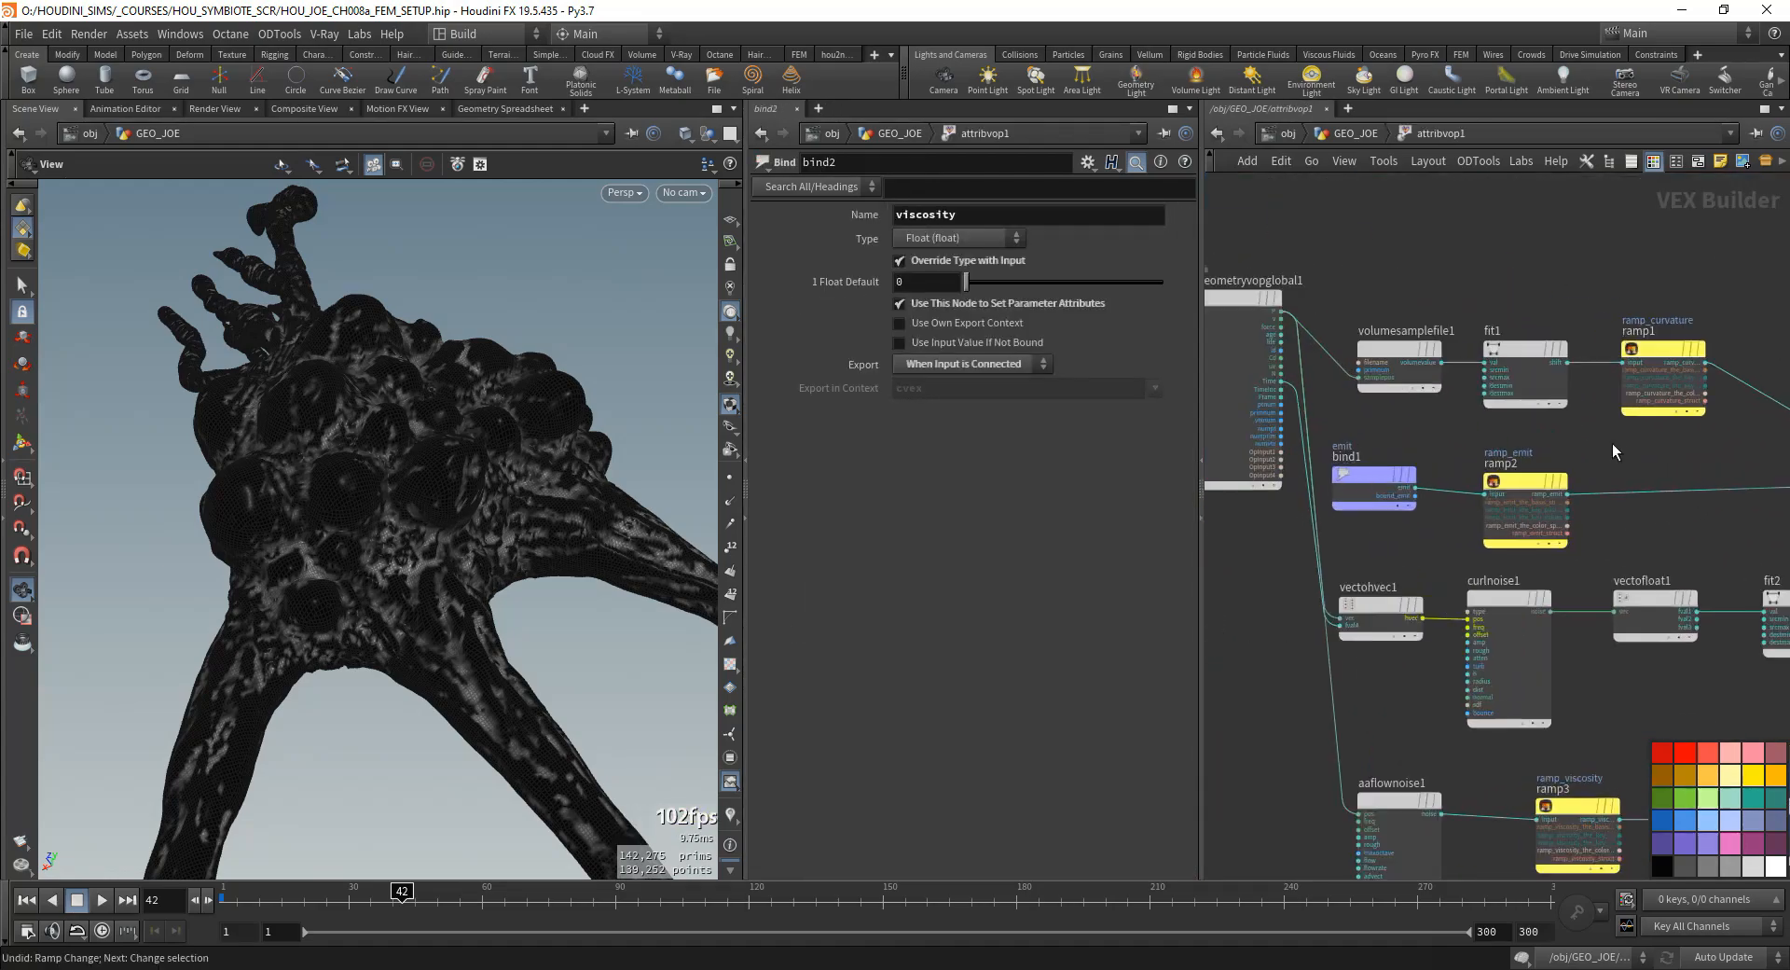
click(1494, 492)
click(1674, 393)
mouse_move(1596, 297)
middle_down()
mouse_move(1573, 323)
mouse_move(1410, 351)
mouse_move(1511, 352)
middle_up()
click(1511, 425)
click(1637, 423)
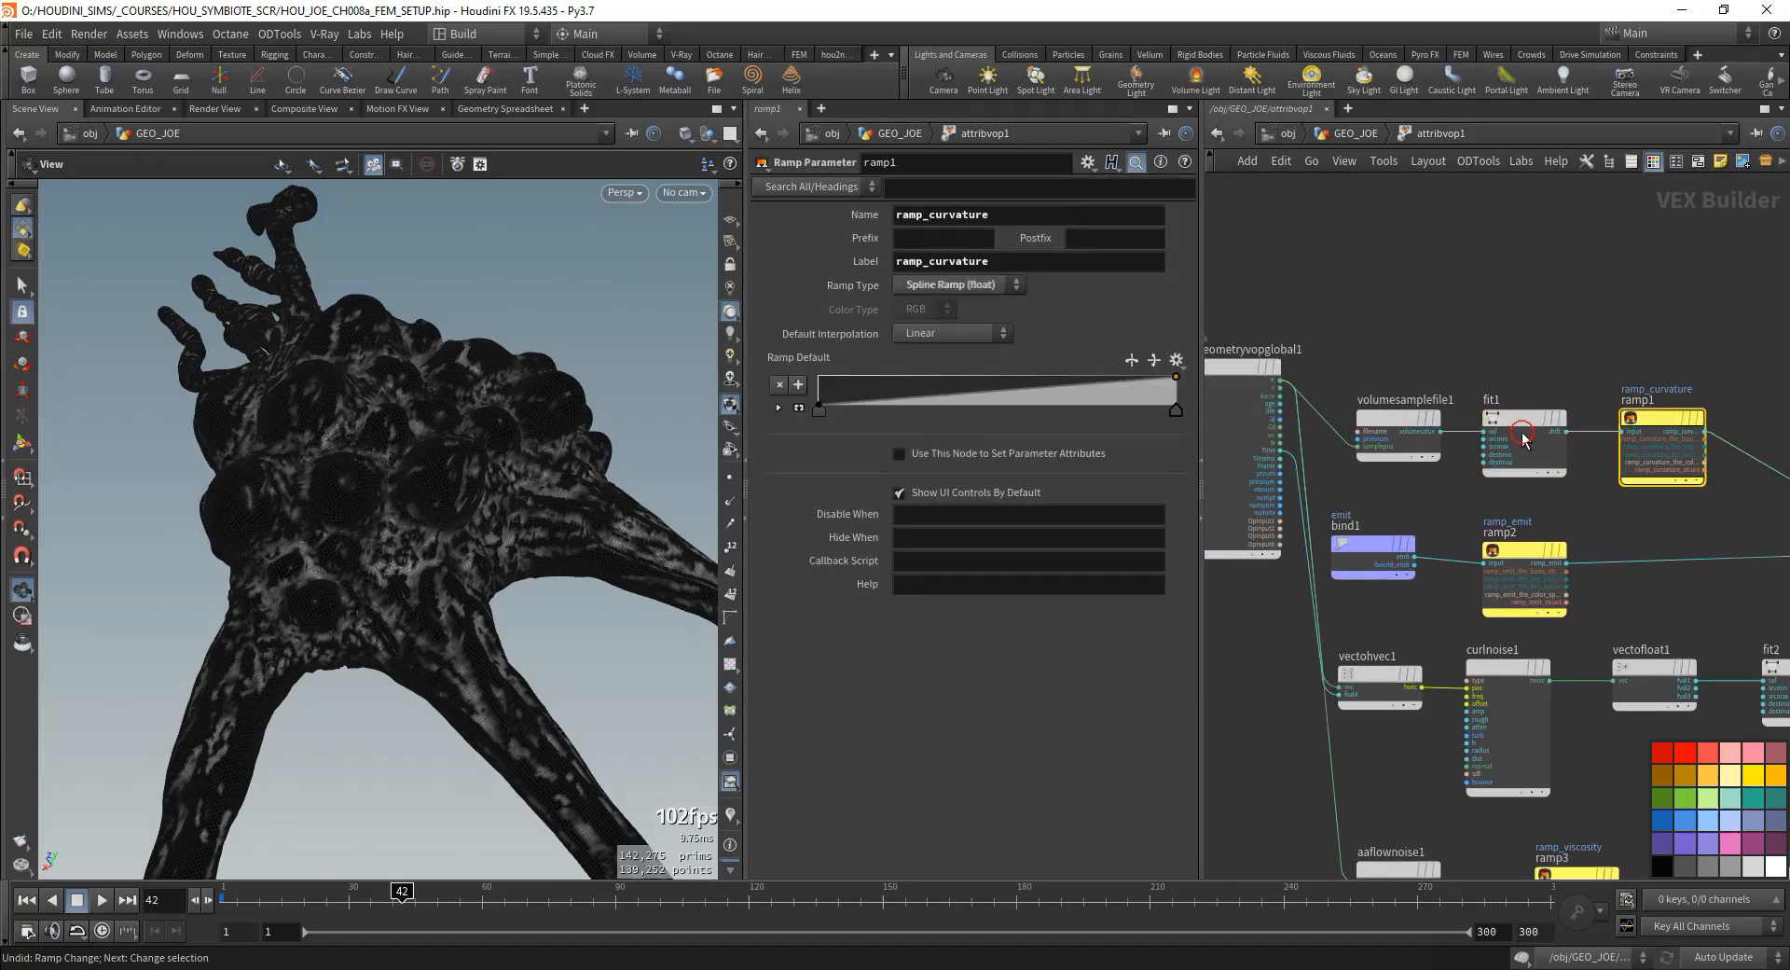
drag(1524, 438, 1520, 297)
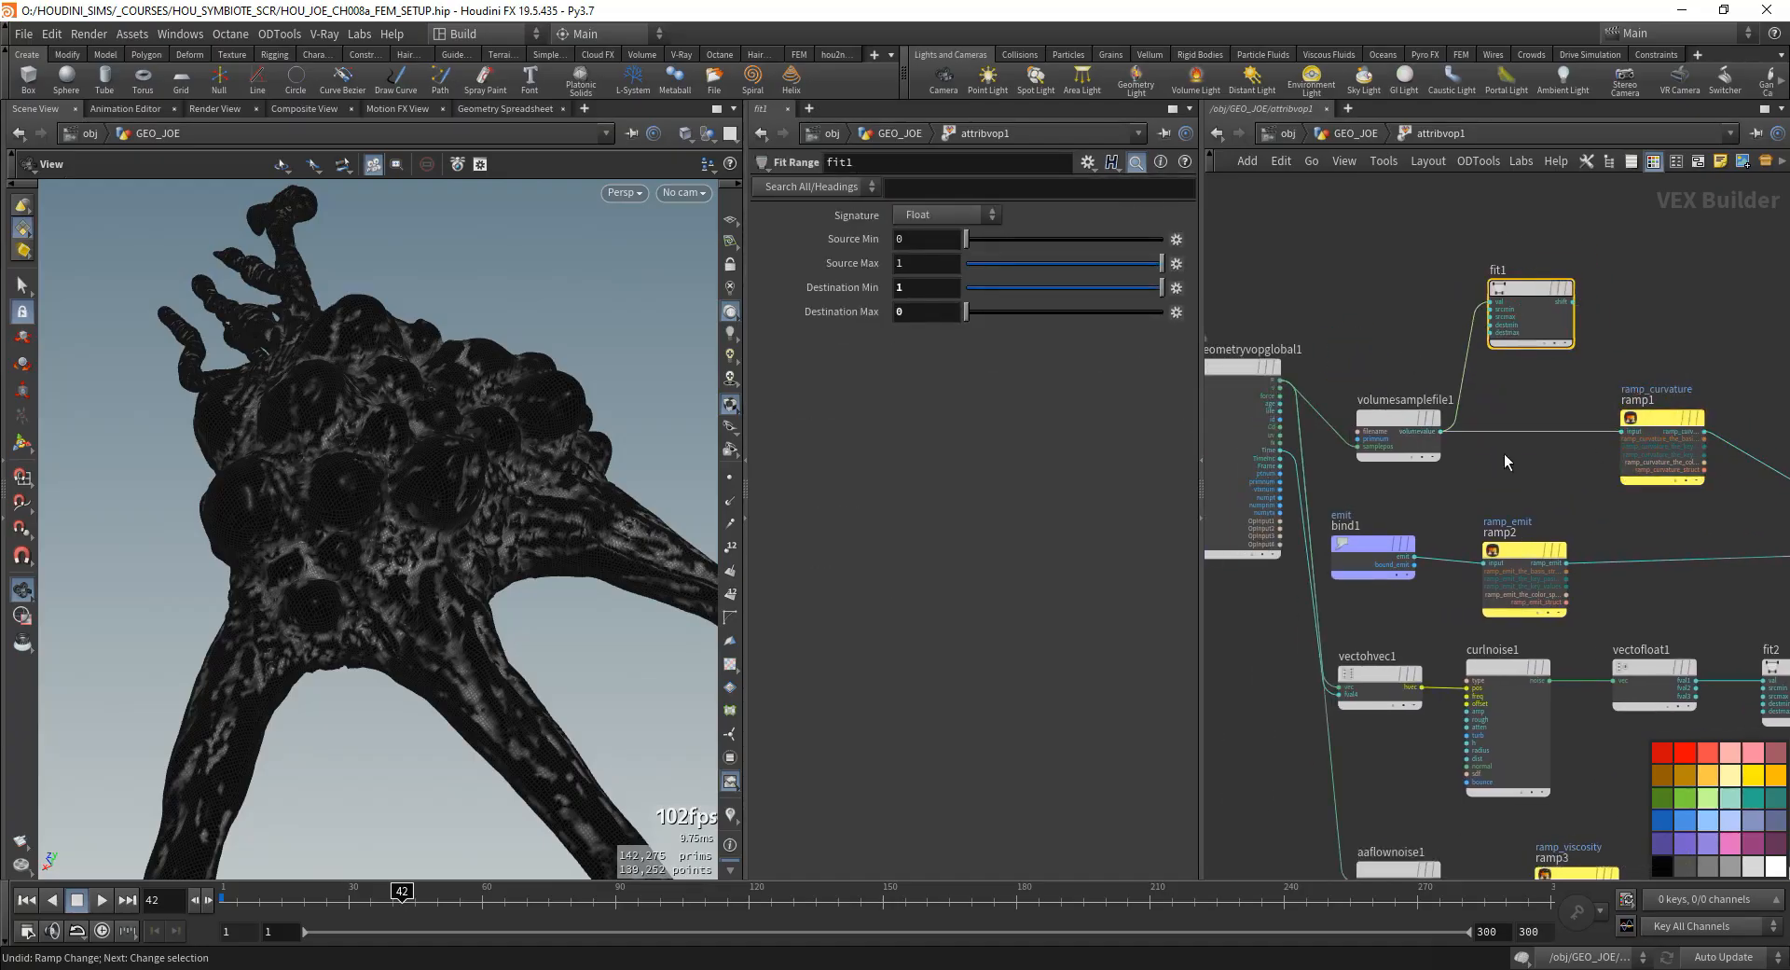
middle_drag(1503, 454, 1456, 455)
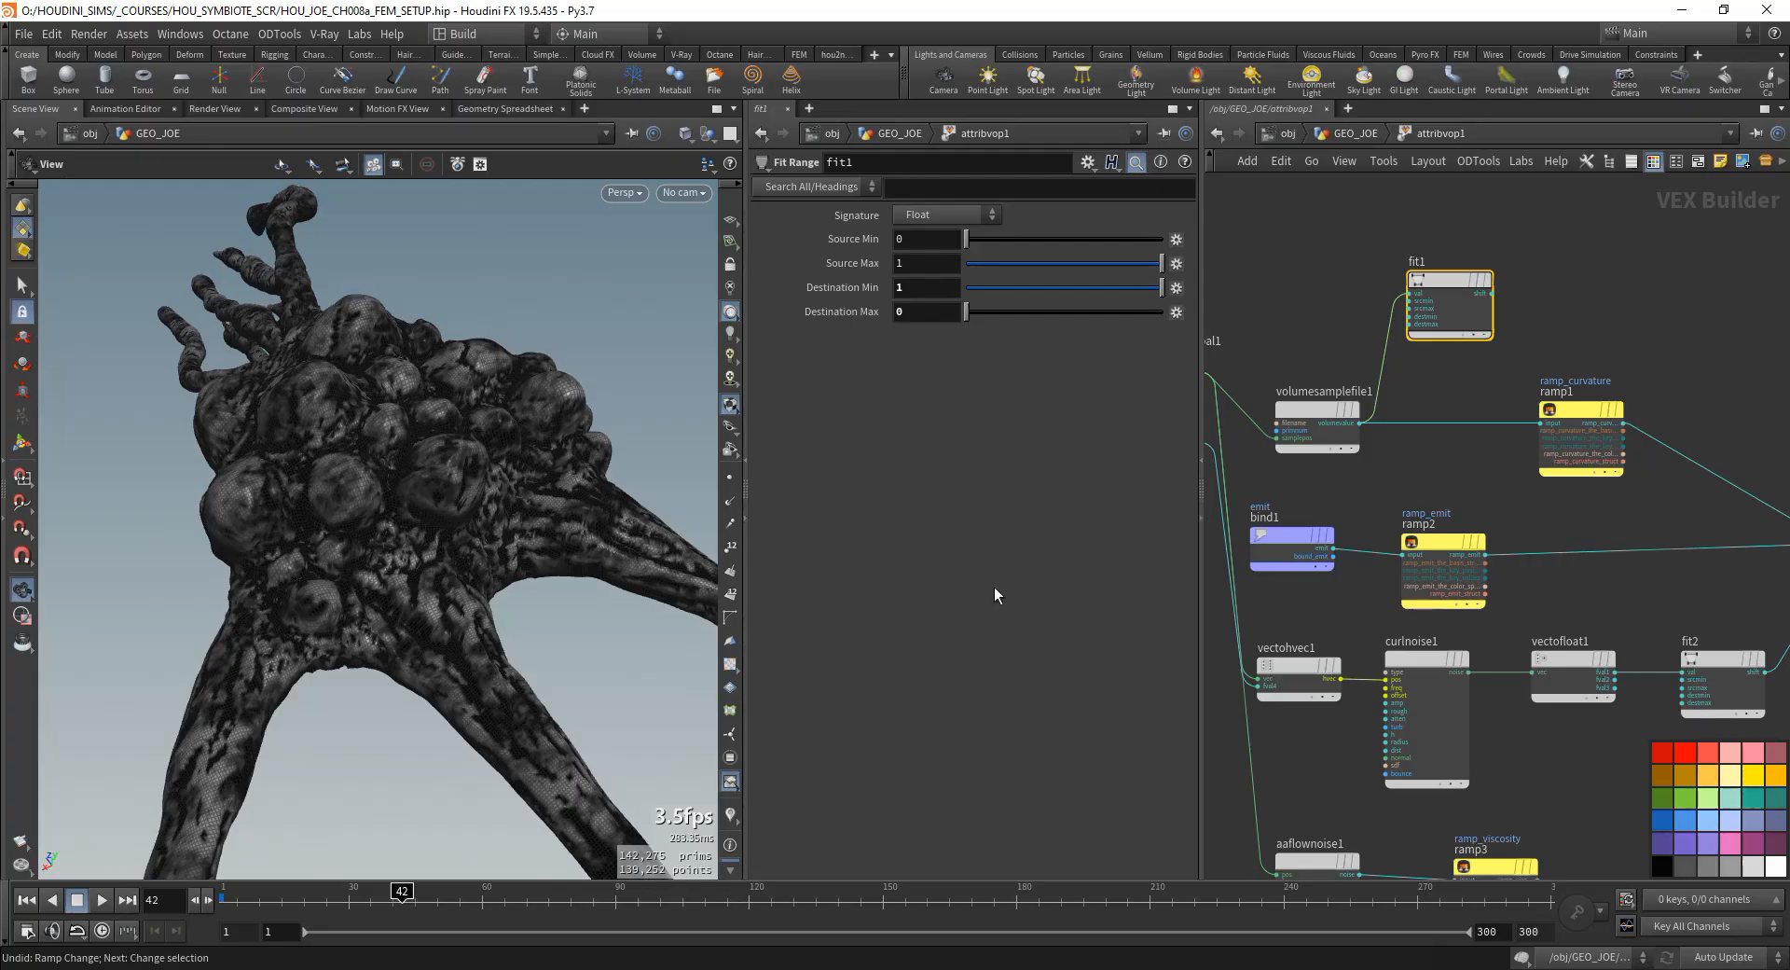
drag(503, 671, 578, 643)
click(1580, 410)
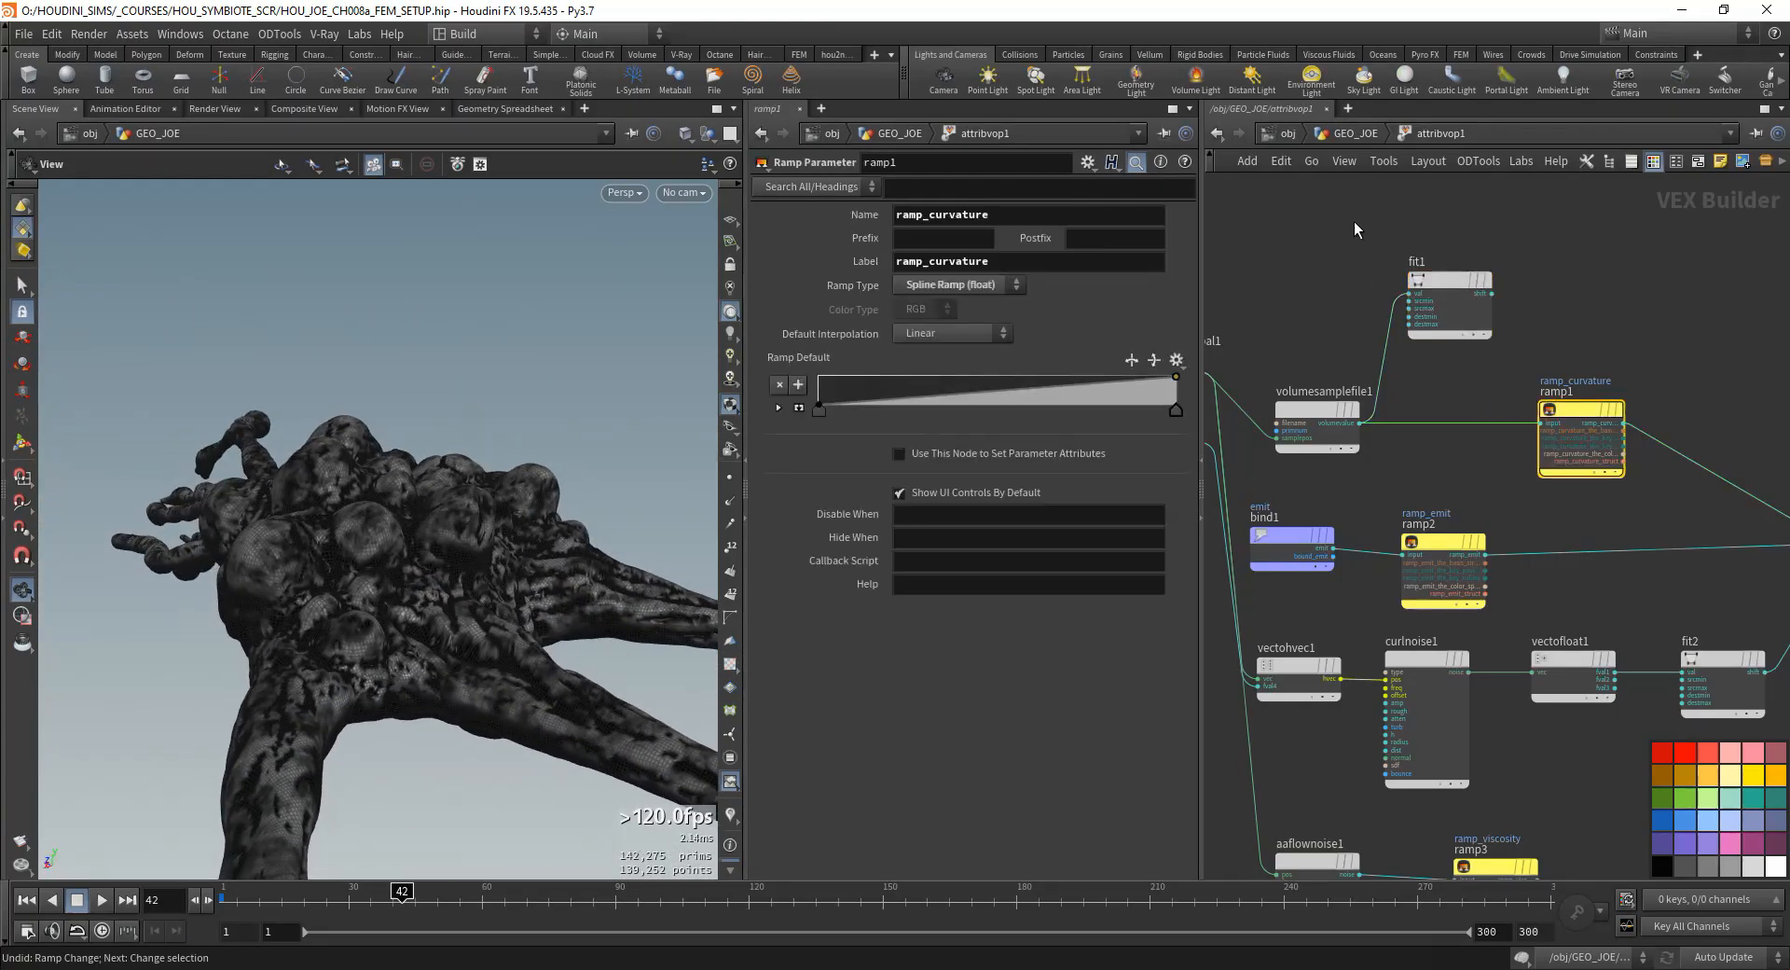
click(1352, 134)
- Try a middle point on attribvop1's ramp_curvature at position about 0.43 and value about 0.44, and undo it
scroll(953, 420, up, 3)
drag(1001, 358, 976, 350)
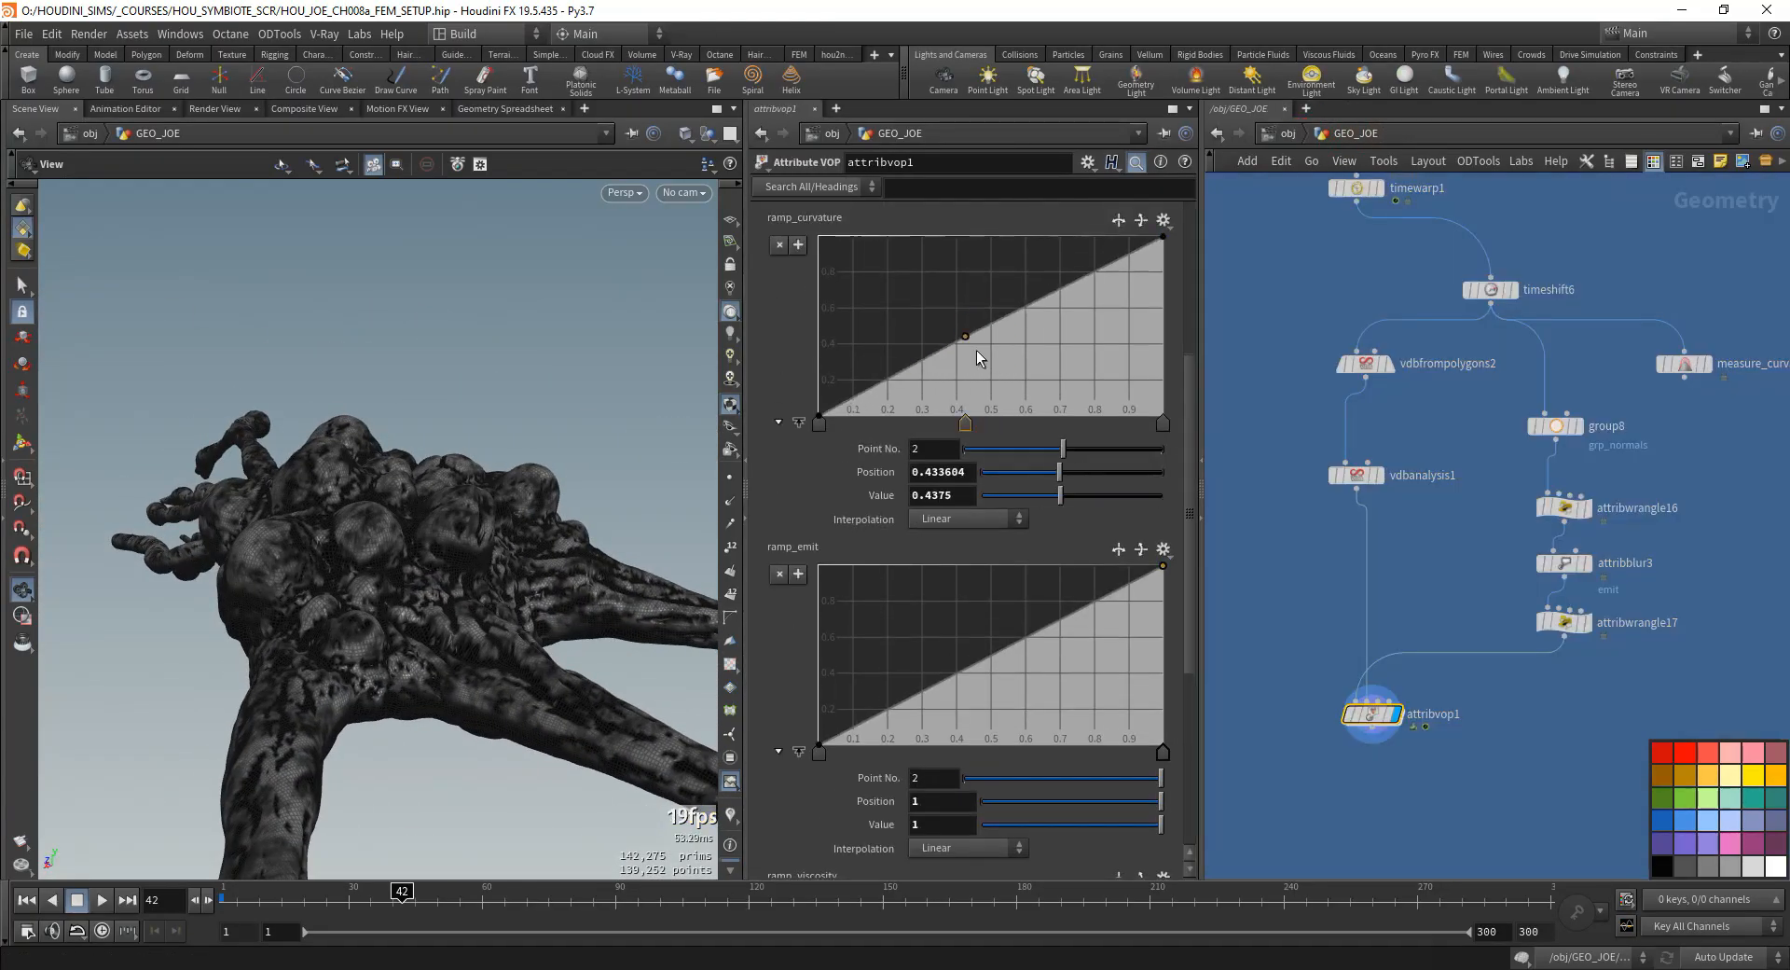
key(ctrl+z)
scroll(1334, 375, up, 4)
scroll(1370, 369, down, 5)
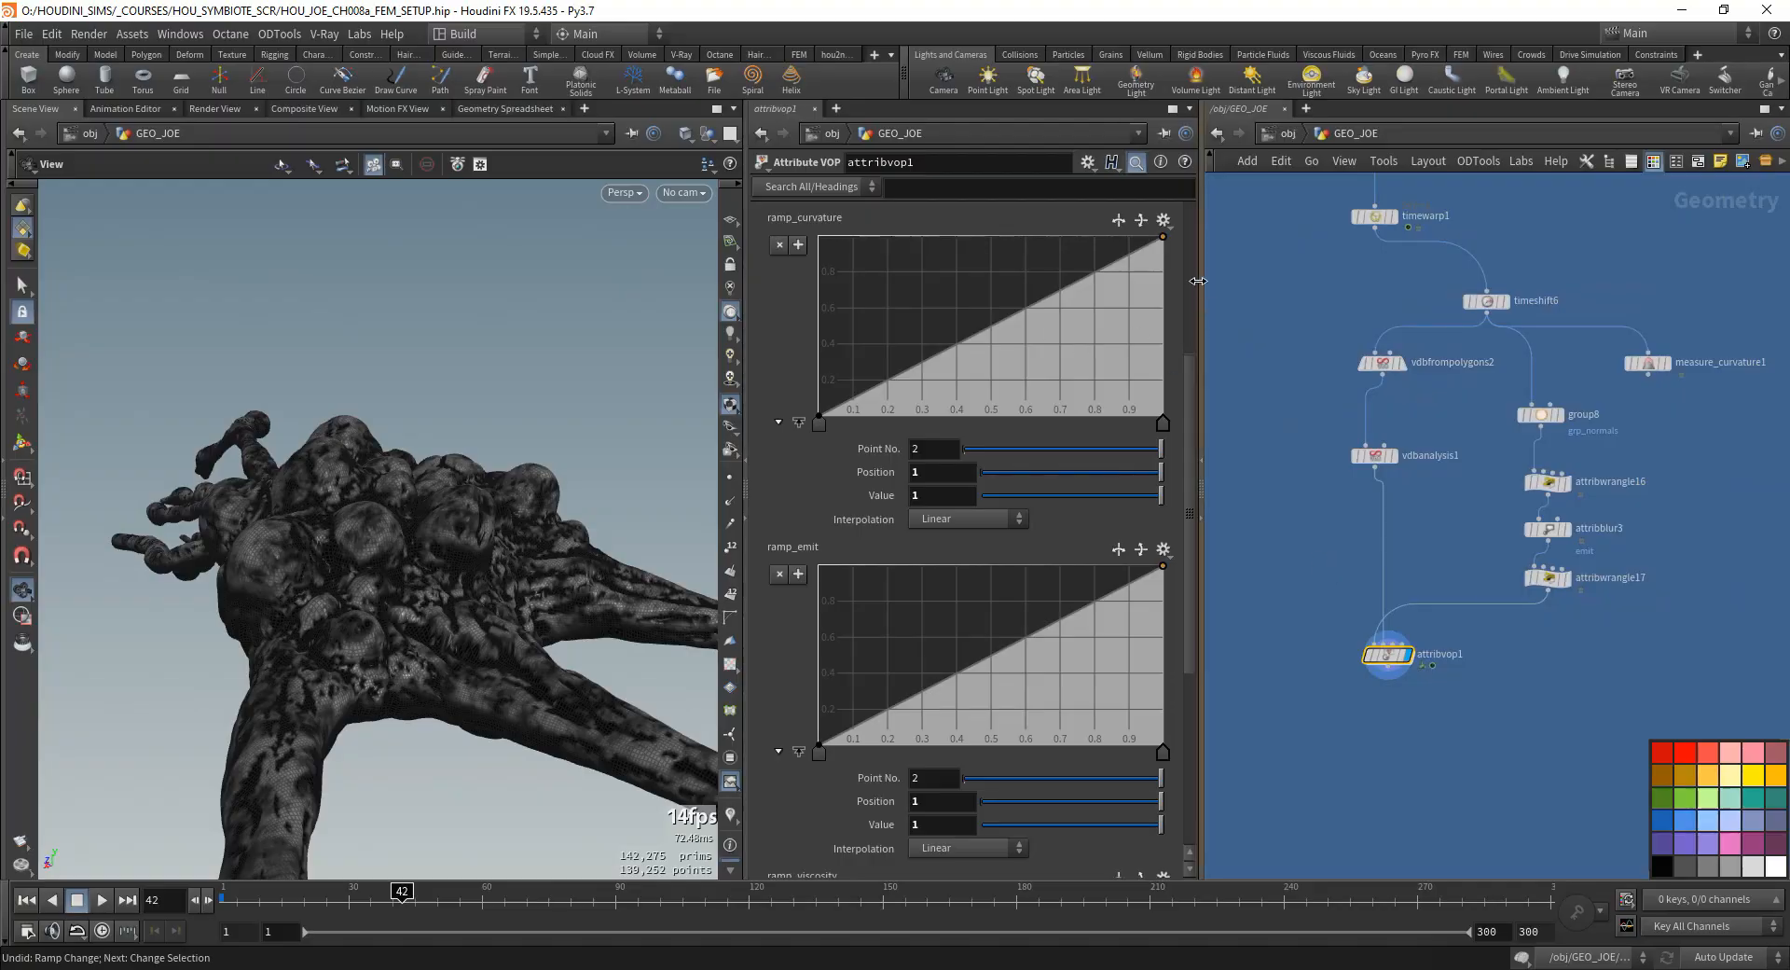
drag(1190, 399, 1119, 363)
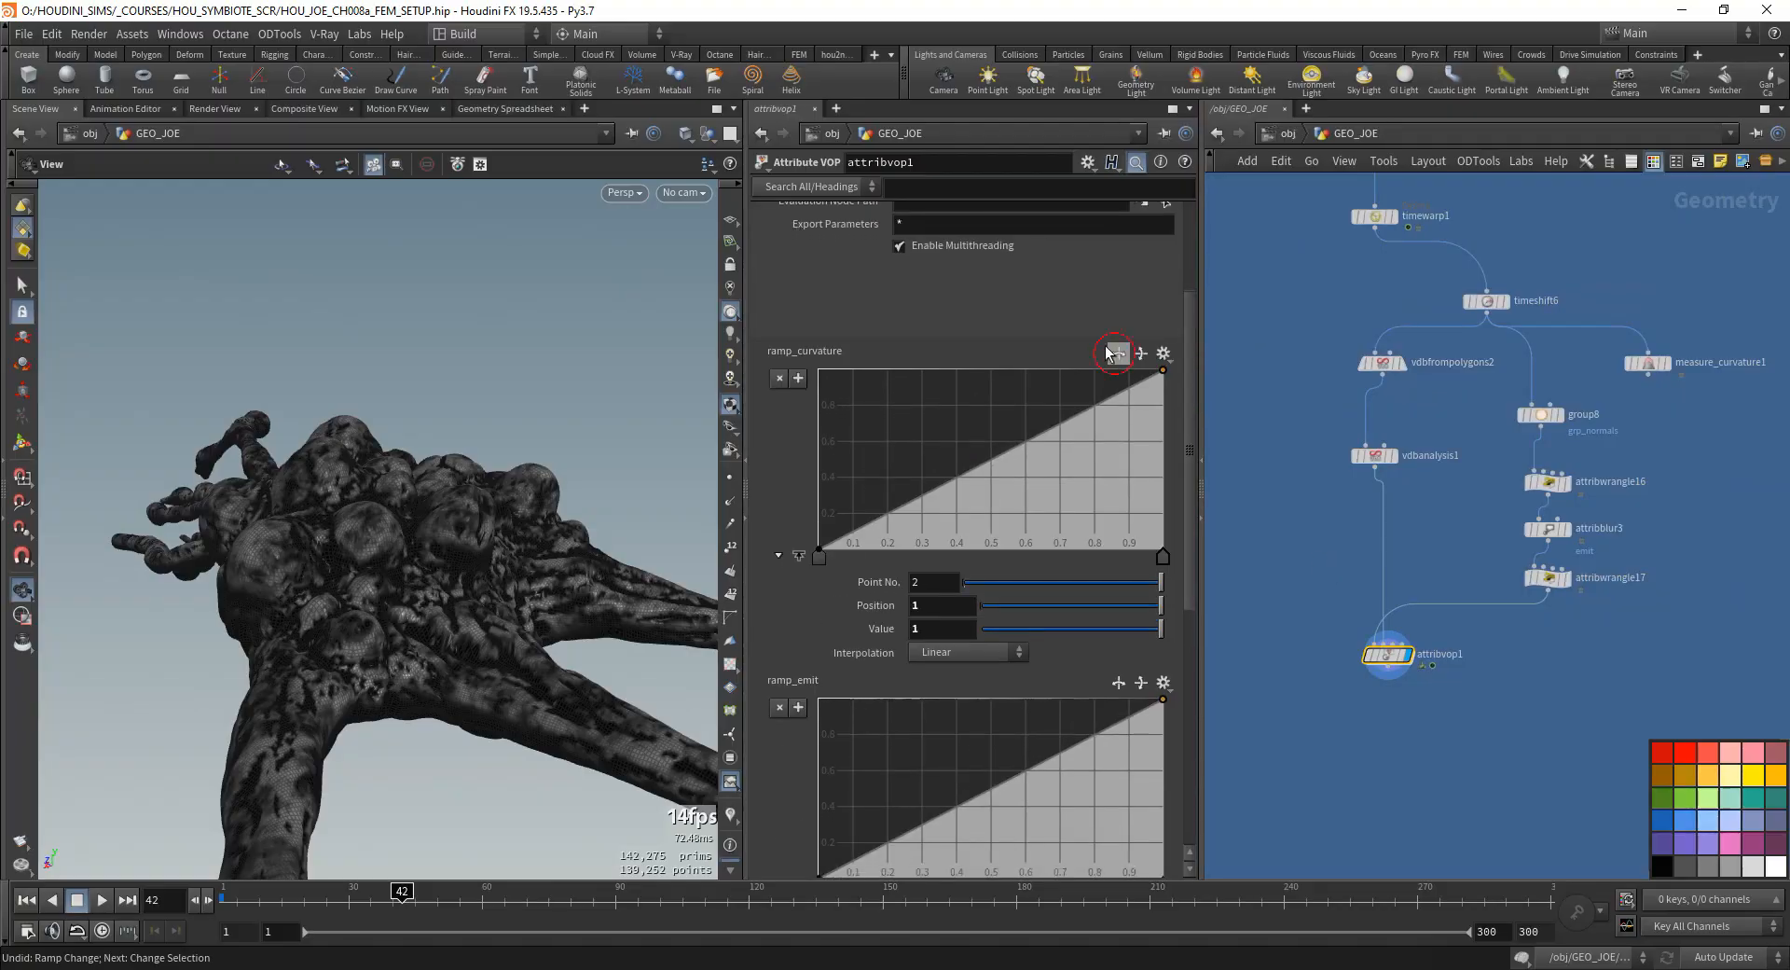
- Reverse ramp_curvature and try a raised middle point on it, undoing the point
click(1113, 354)
mouse_move(496, 467)
mouse_down()
mouse_move(471, 546)
mouse_move(527, 480)
mouse_up()
mouse_move(964, 461)
mouse_down()
mouse_move(911, 506)
mouse_move(967, 441)
mouse_up()
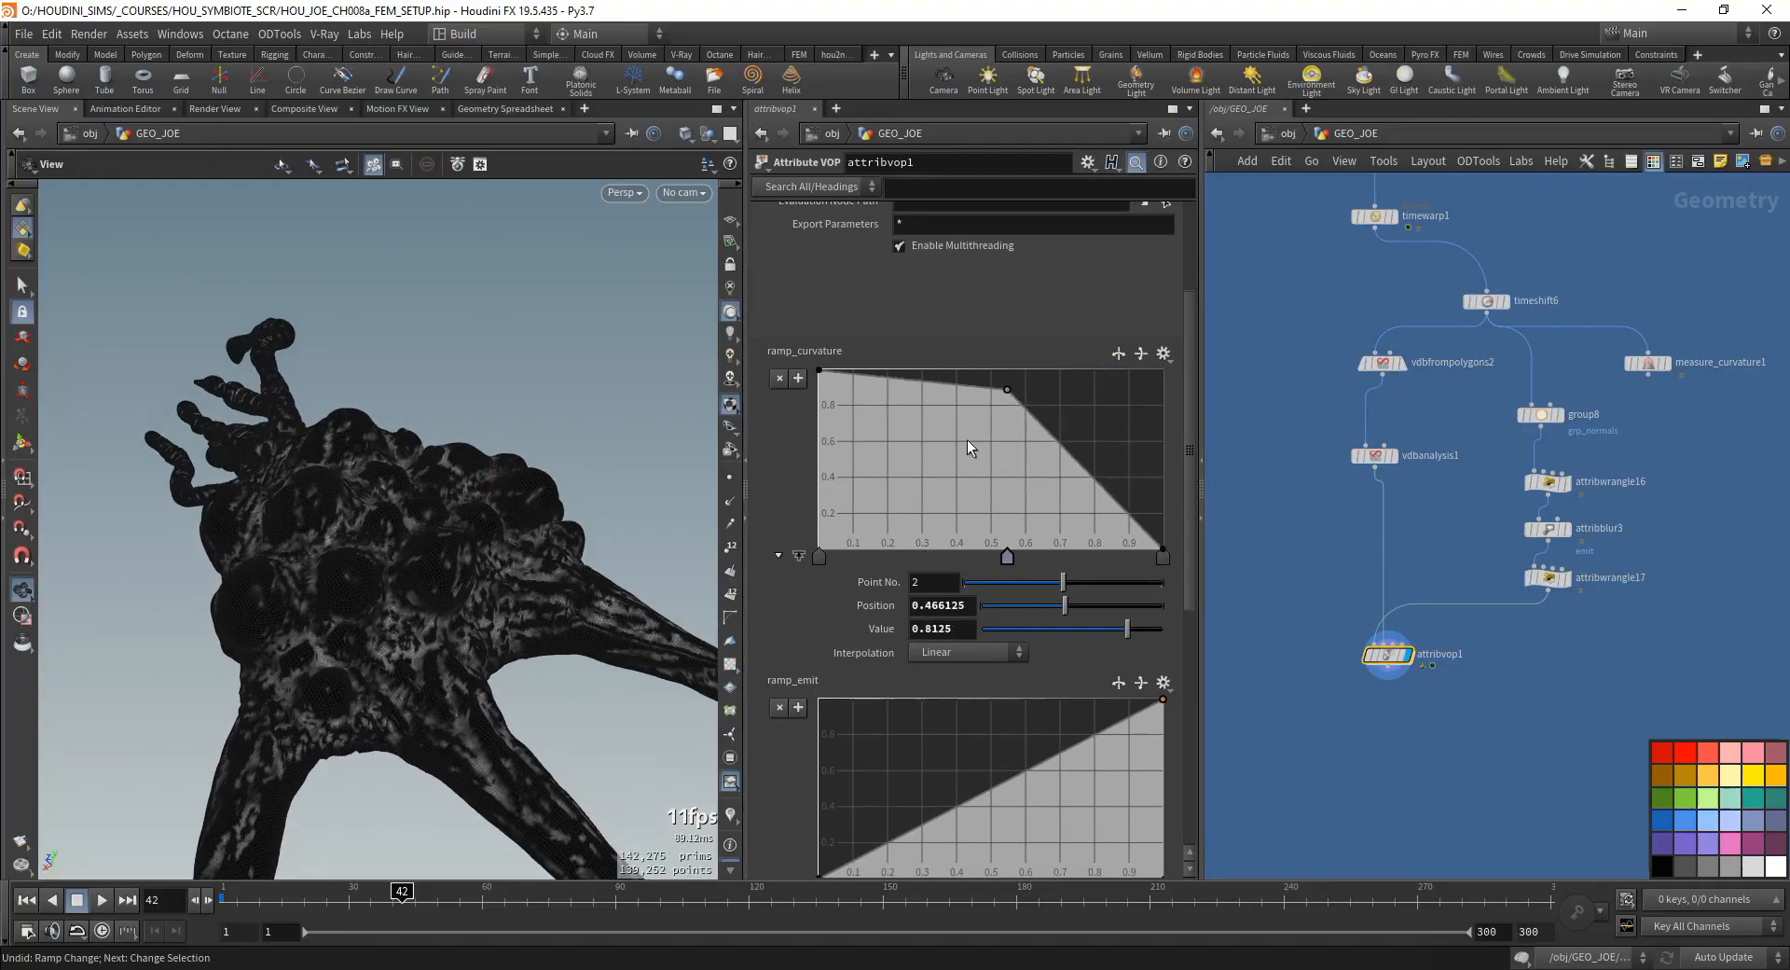
key(ctrl+z)
key(ctrl+z)
- Flip ramp_curvature repeatedly to compare both directions on the model, leaving it rising from 0 to 1
click(1116, 355)
mouse_move(489, 602)
mouse_down()
mouse_move(551, 485)
mouse_move(494, 606)
mouse_up()
click(1119, 355)
drag(451, 680, 559, 466)
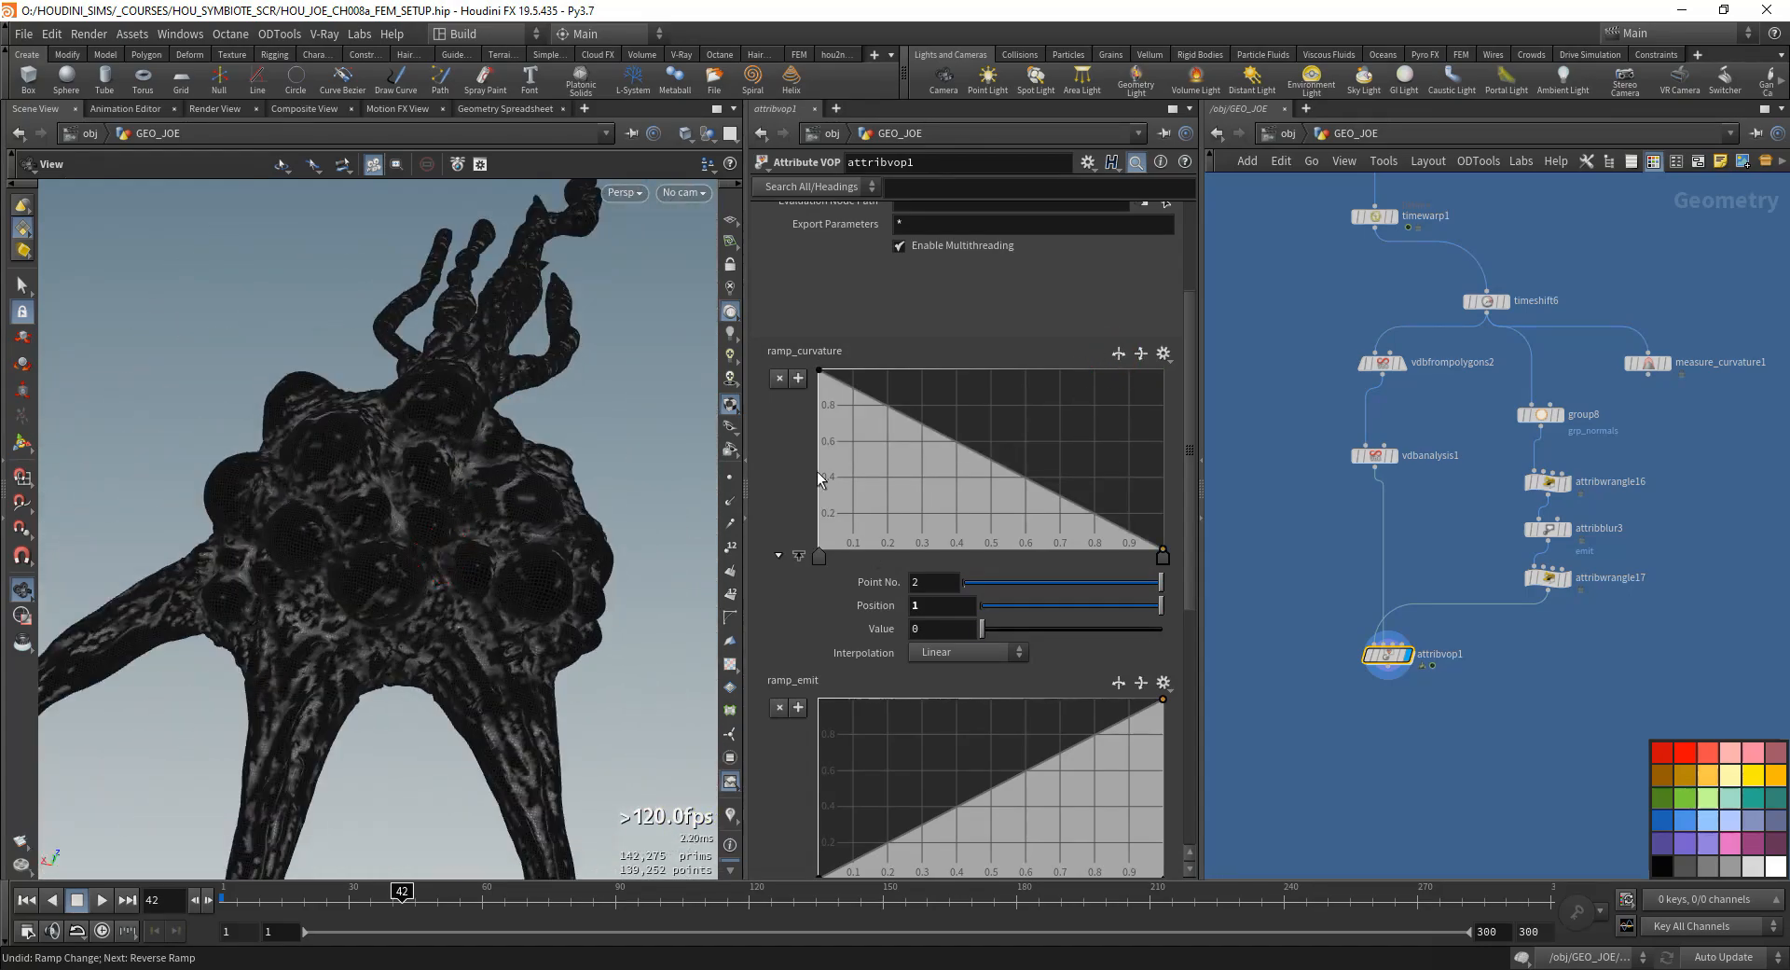
click(1118, 354)
click(1118, 353)
click(1119, 354)
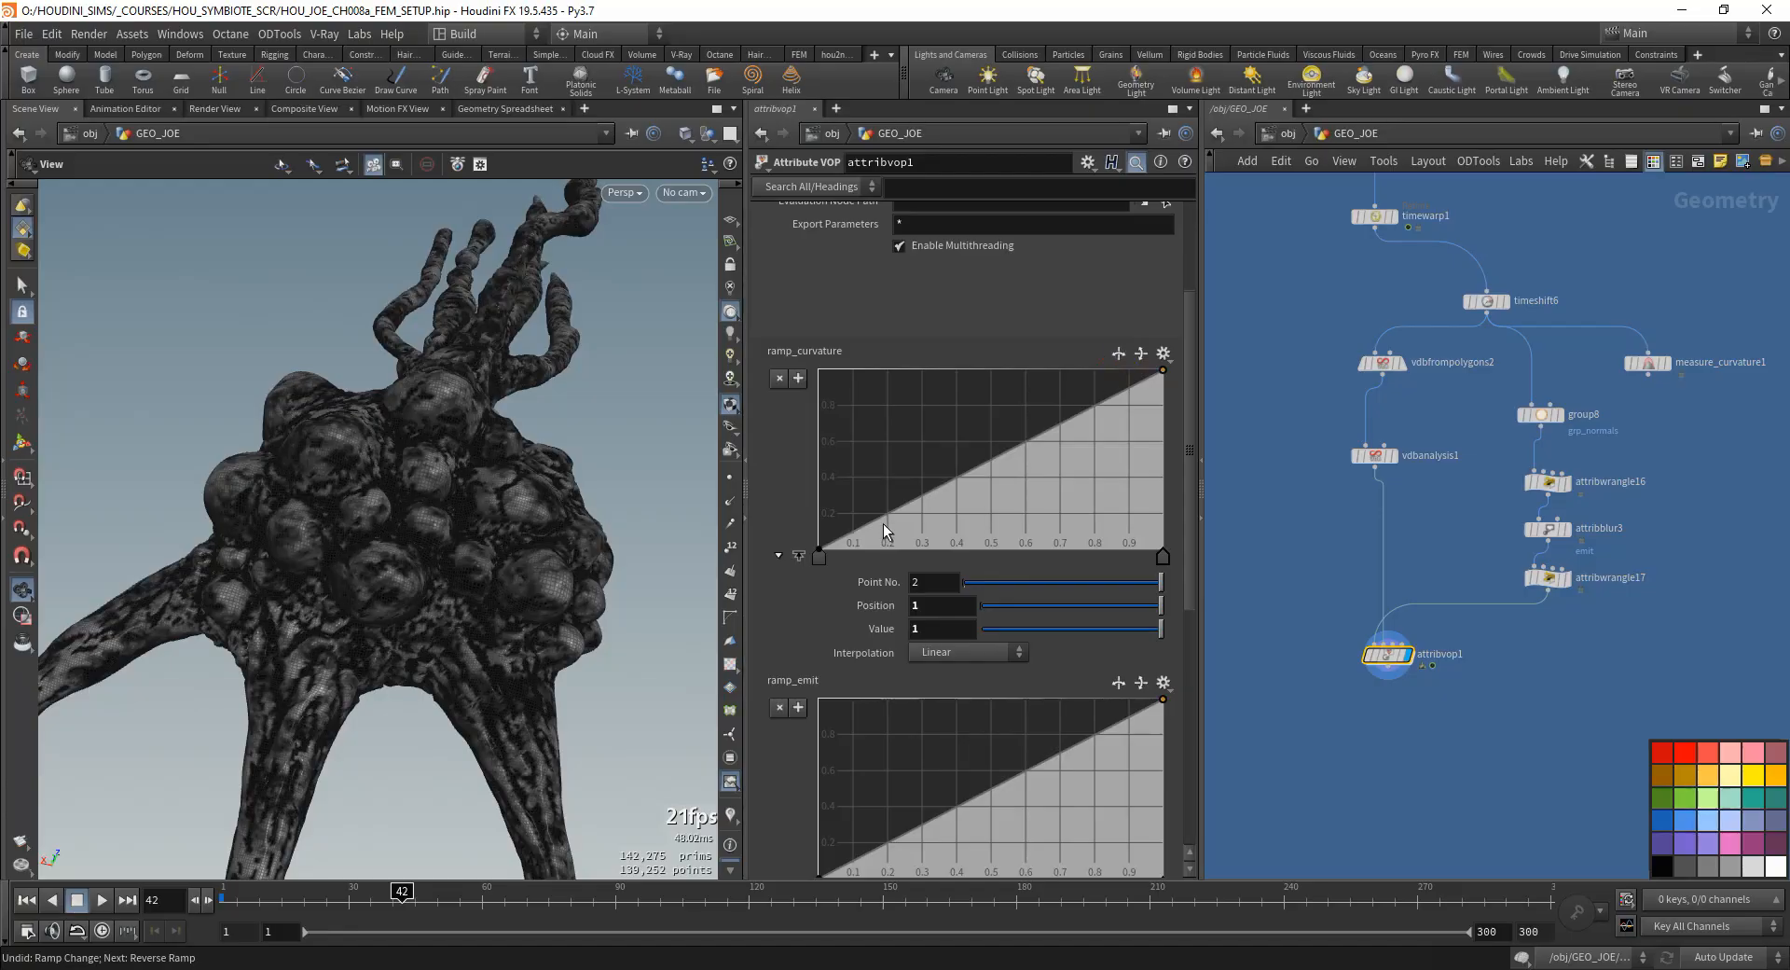
drag(371, 678, 442, 625)
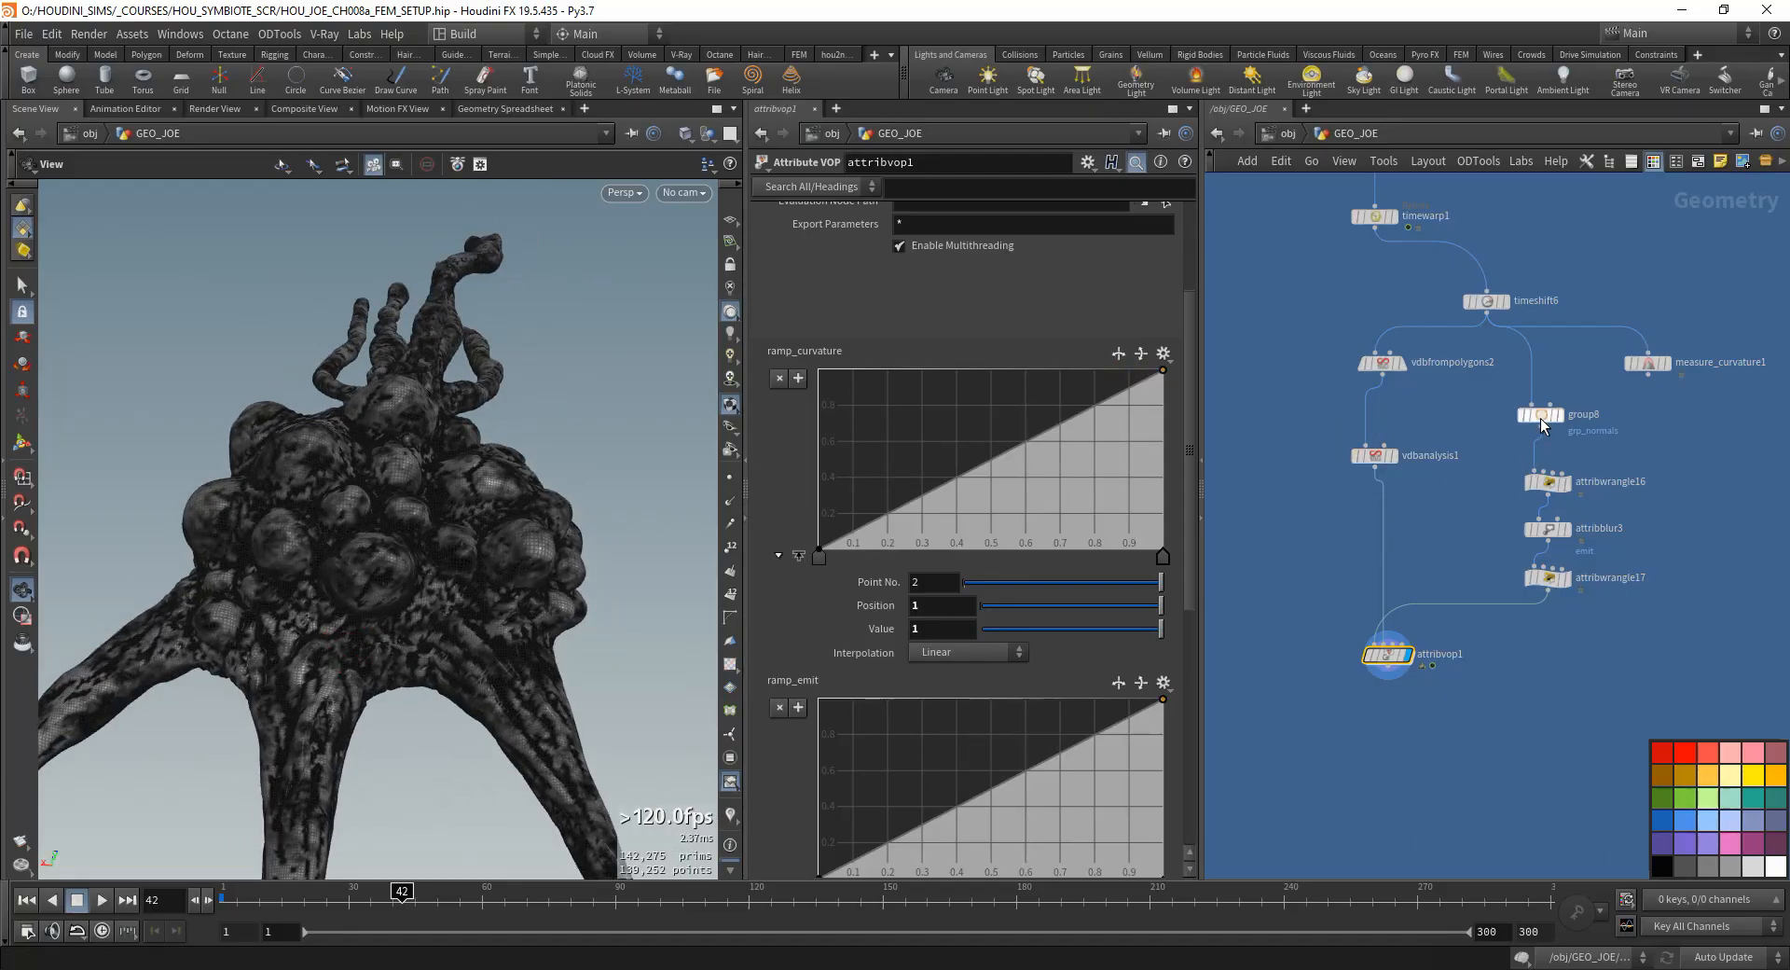
- Try a Spread Angle of 48.5 on group8's normals selection and inspect the model from several angles
click(1542, 416)
drag(1008, 510, 1007, 516)
drag(294, 710, 484, 653)
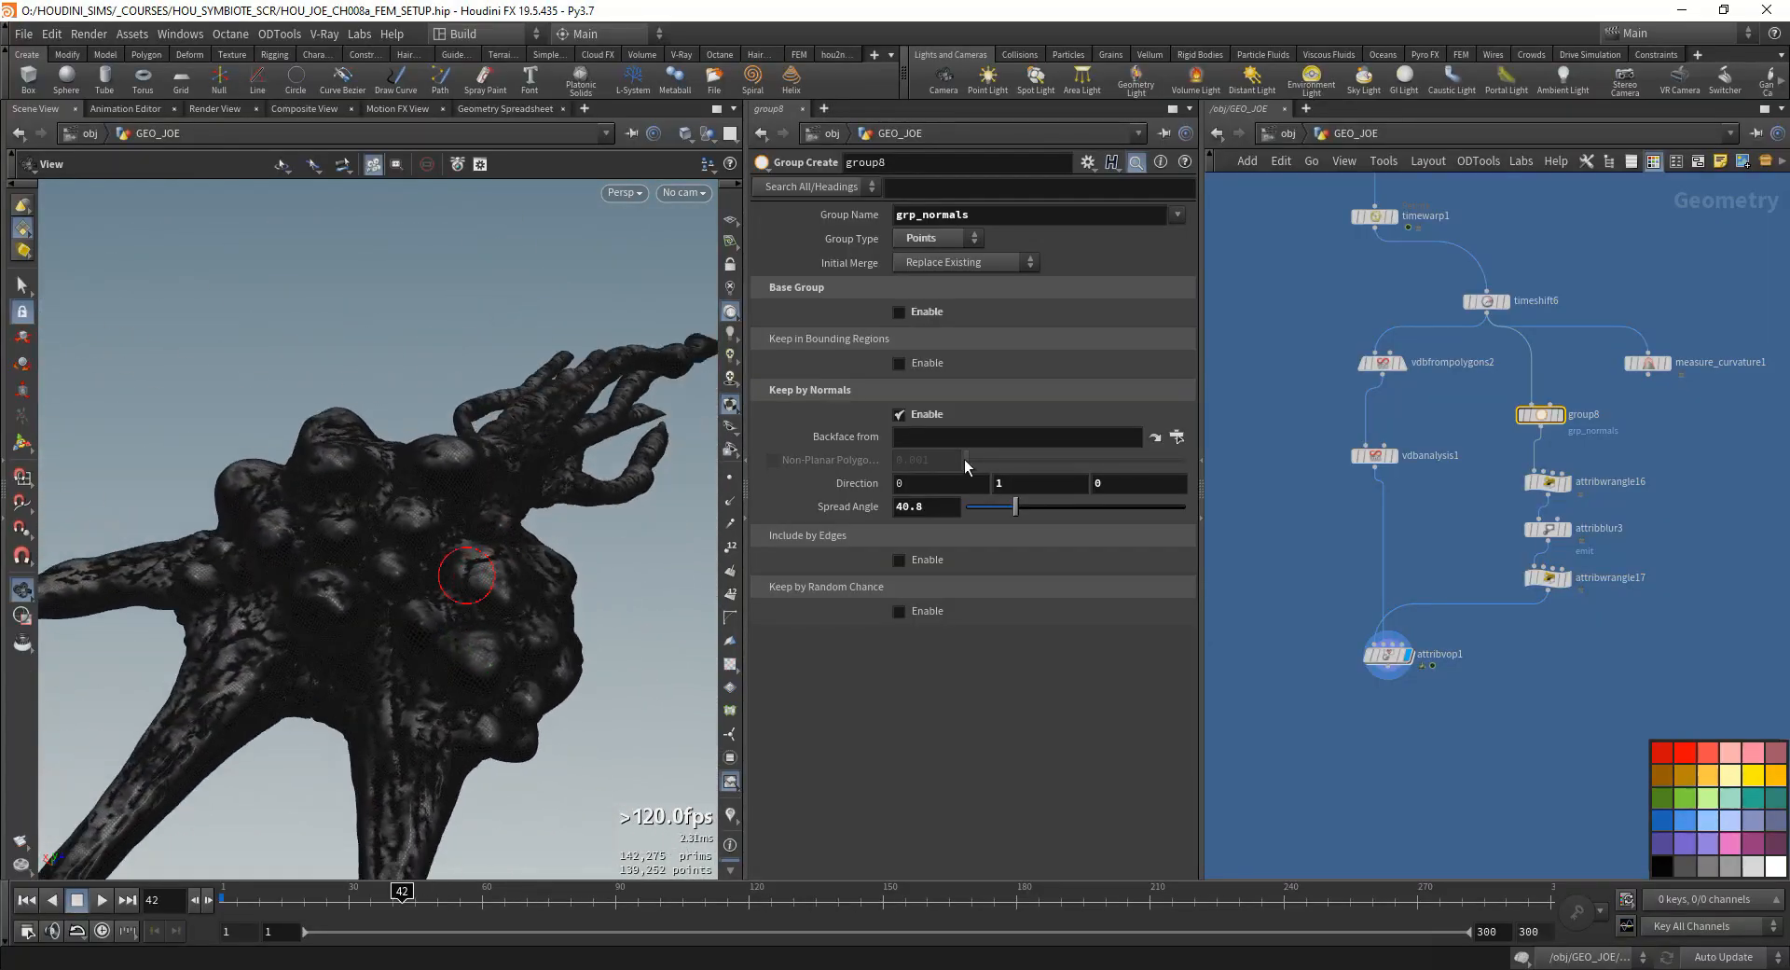
click(1025, 506)
drag(354, 643, 522, 522)
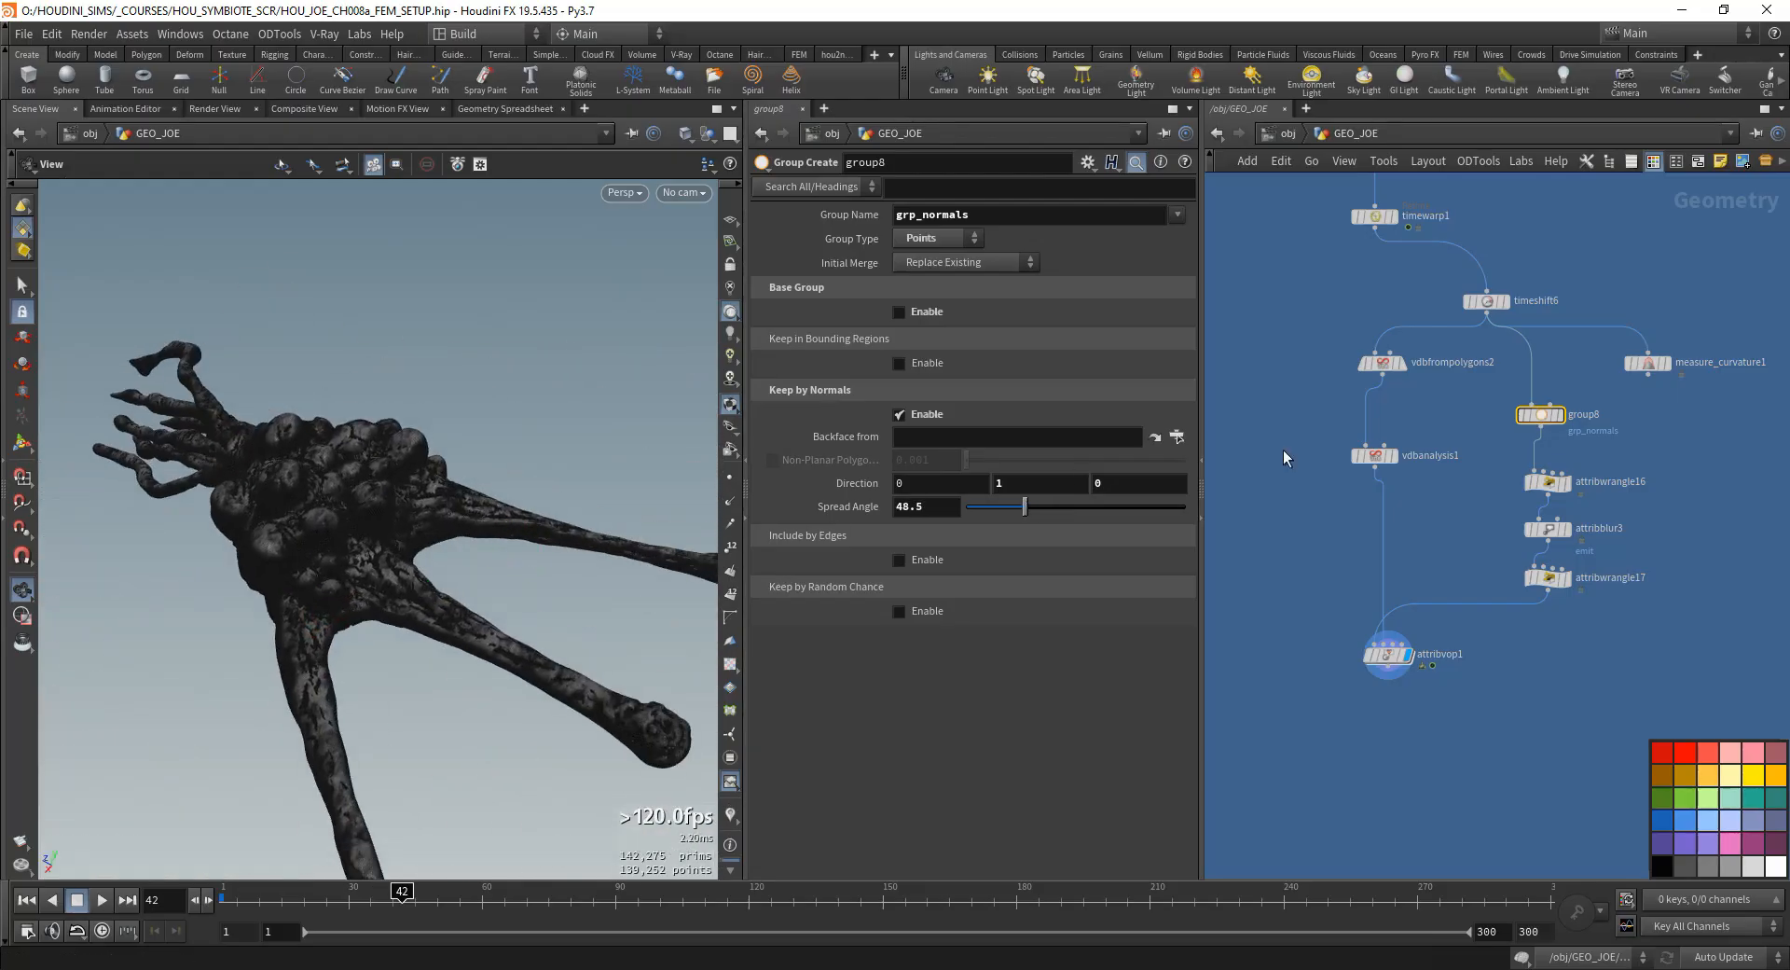
right_drag(285, 576, 400, 631)
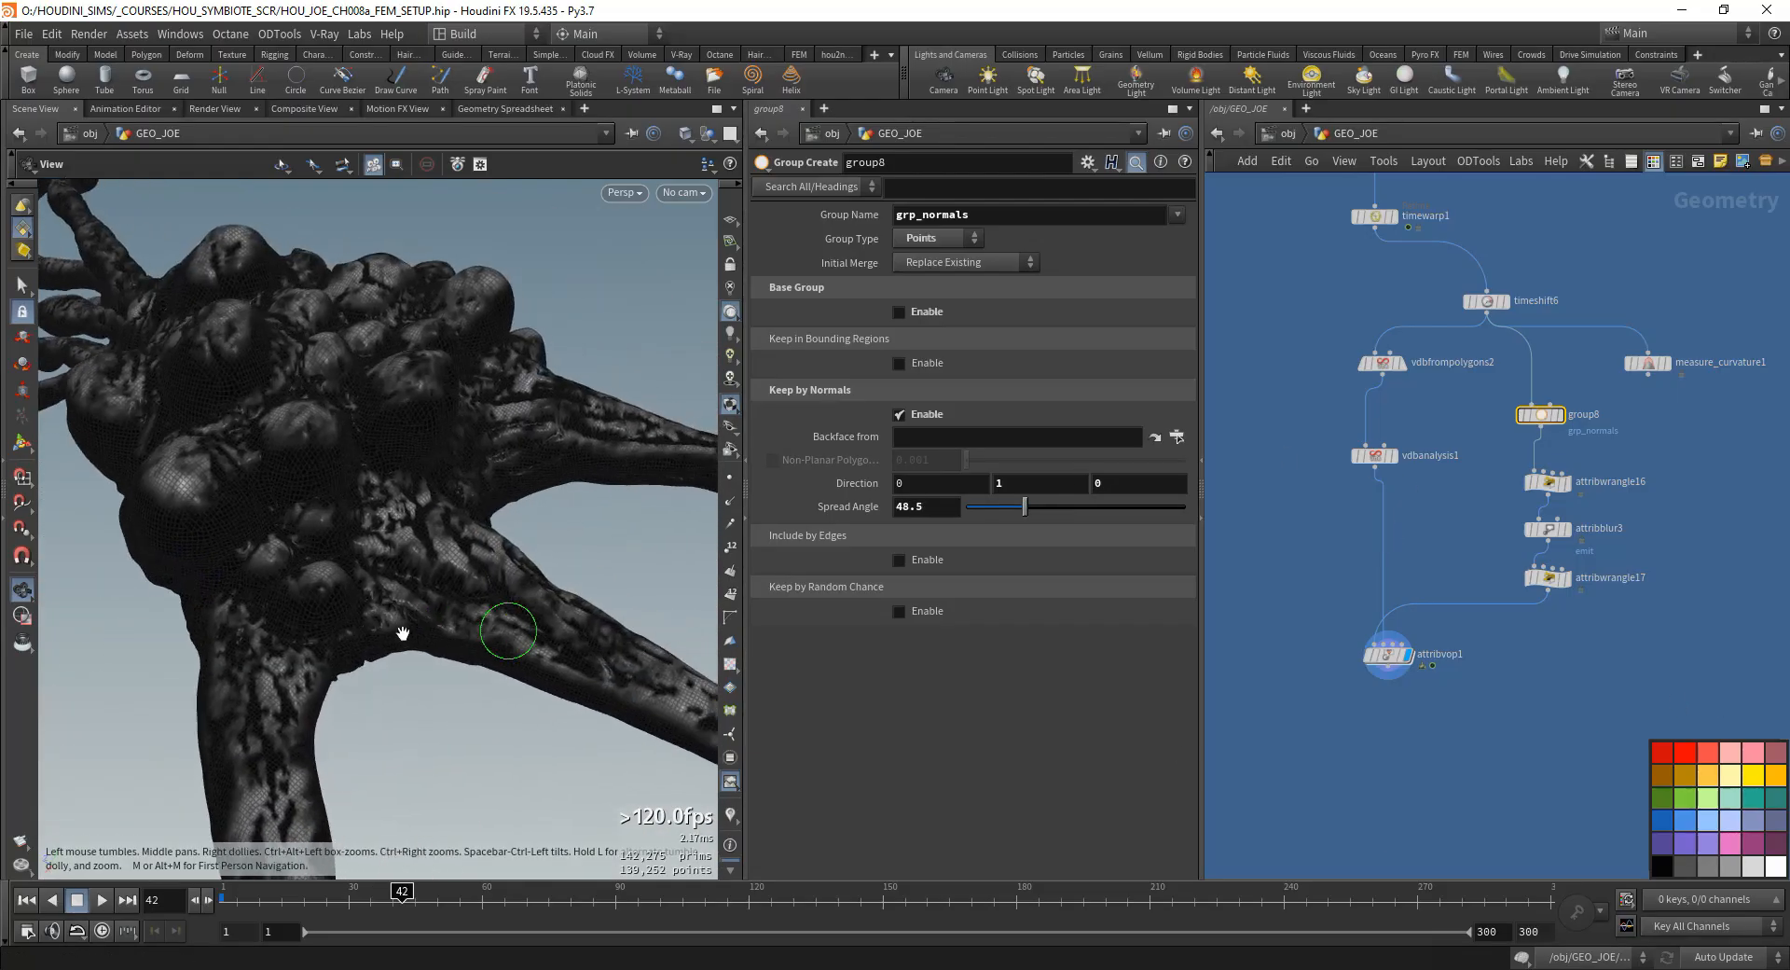
drag(400, 631, 516, 652)
right_drag(315, 632, 395, 619)
drag(394, 619, 460, 658)
- Set group8's normals Spread Angle to 54.6 and check the mask on the legs and body
mouse_move(1014, 514)
mouse_down()
mouse_move(1053, 504)
mouse_move(1032, 507)
mouse_up()
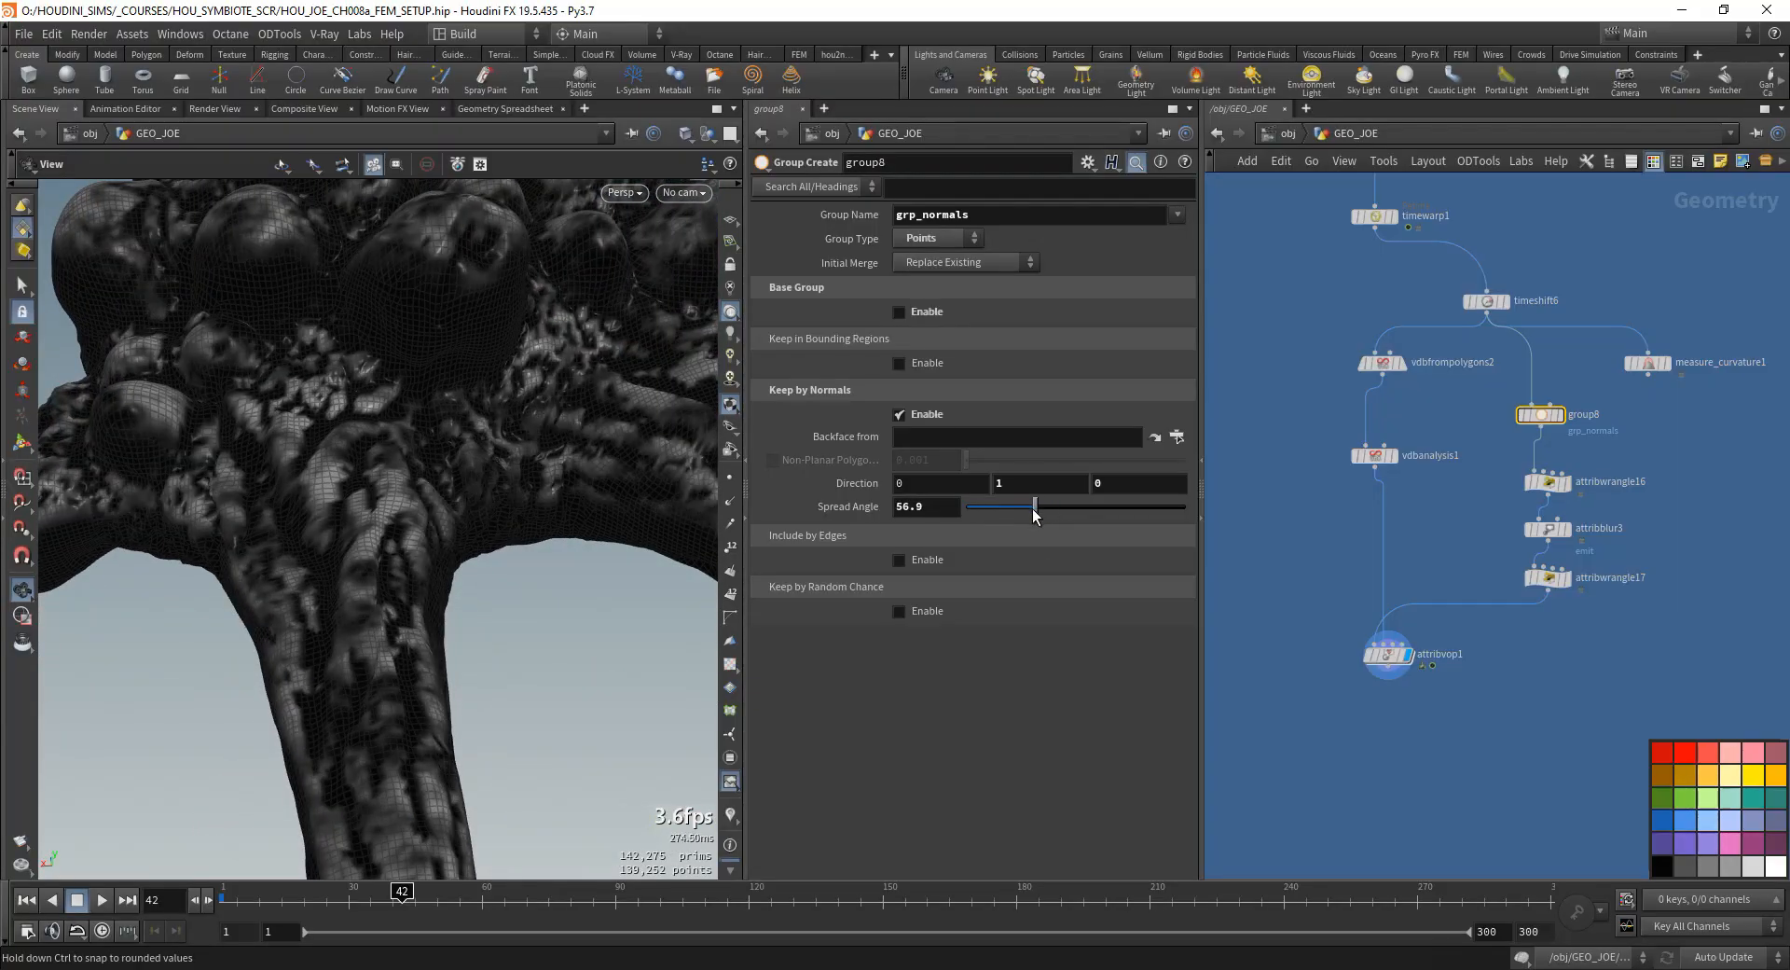
right_drag(317, 653, 352, 617)
drag(353, 617, 340, 638)
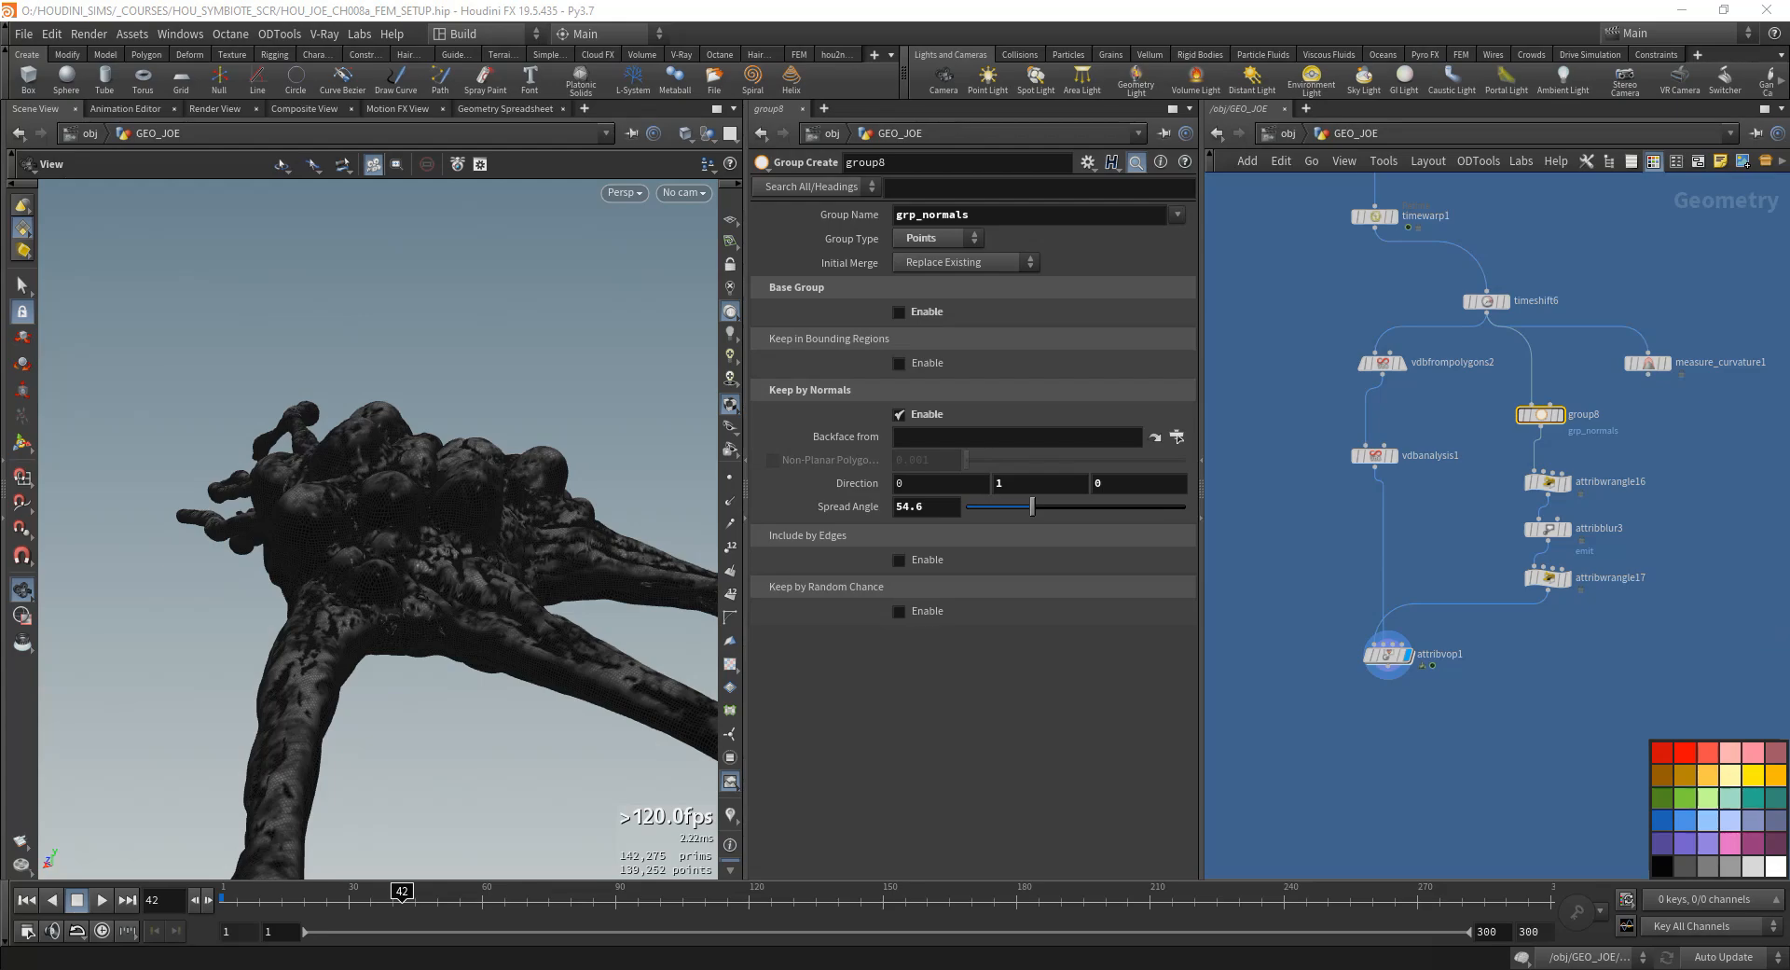
drag(550, 662, 481, 442)
right_drag(480, 442, 515, 569)
drag(515, 568, 424, 525)
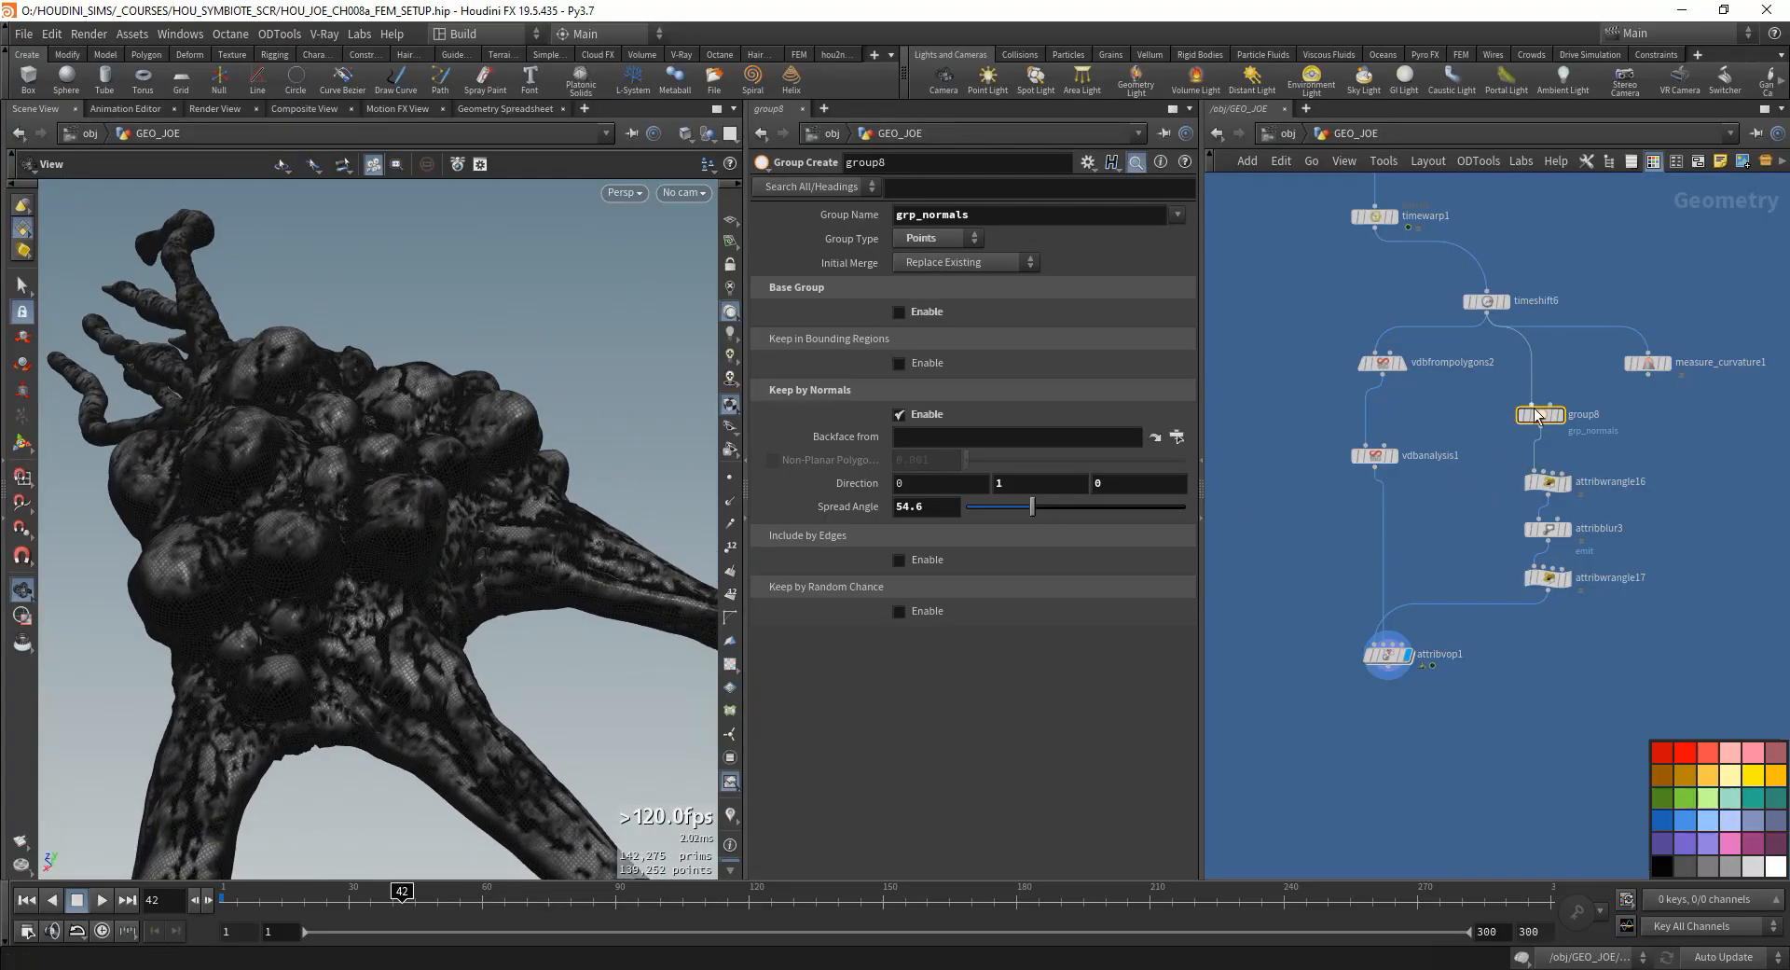
- Reverse attribvop1's ramp_curvature so it falls from 1 to 0, and inspect the mask on the model
drag(1390, 642, 1391, 651)
click(1389, 663)
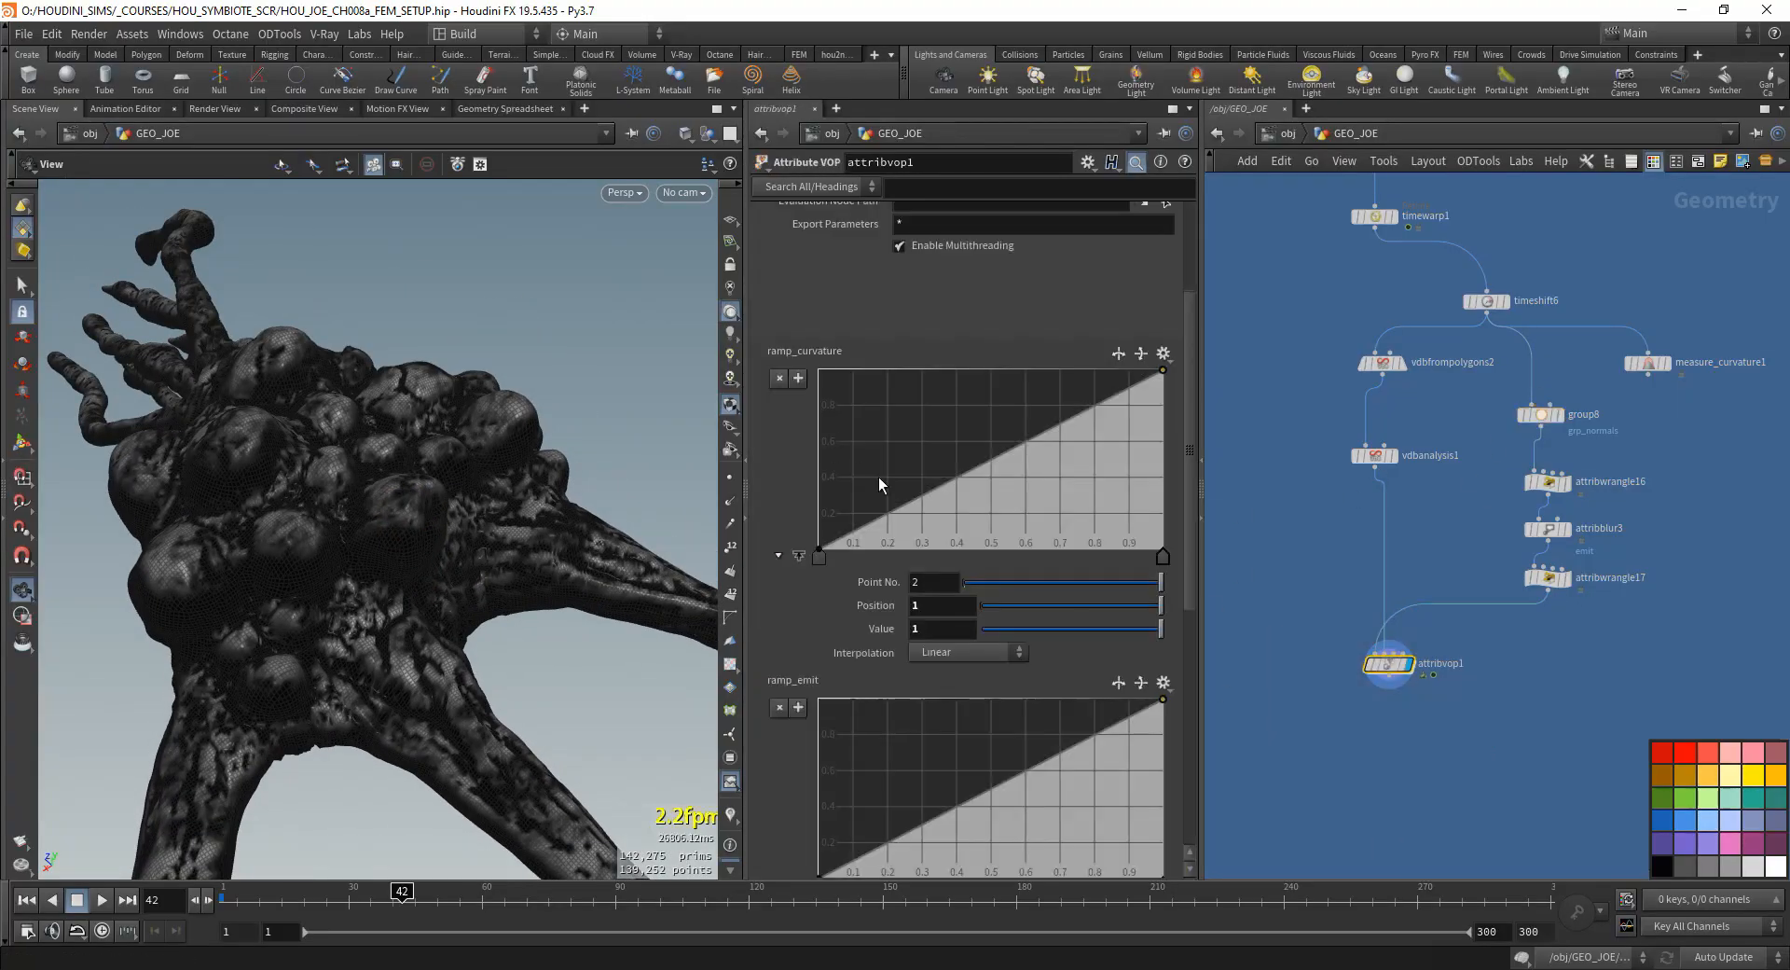
scroll(862, 373, up, 5)
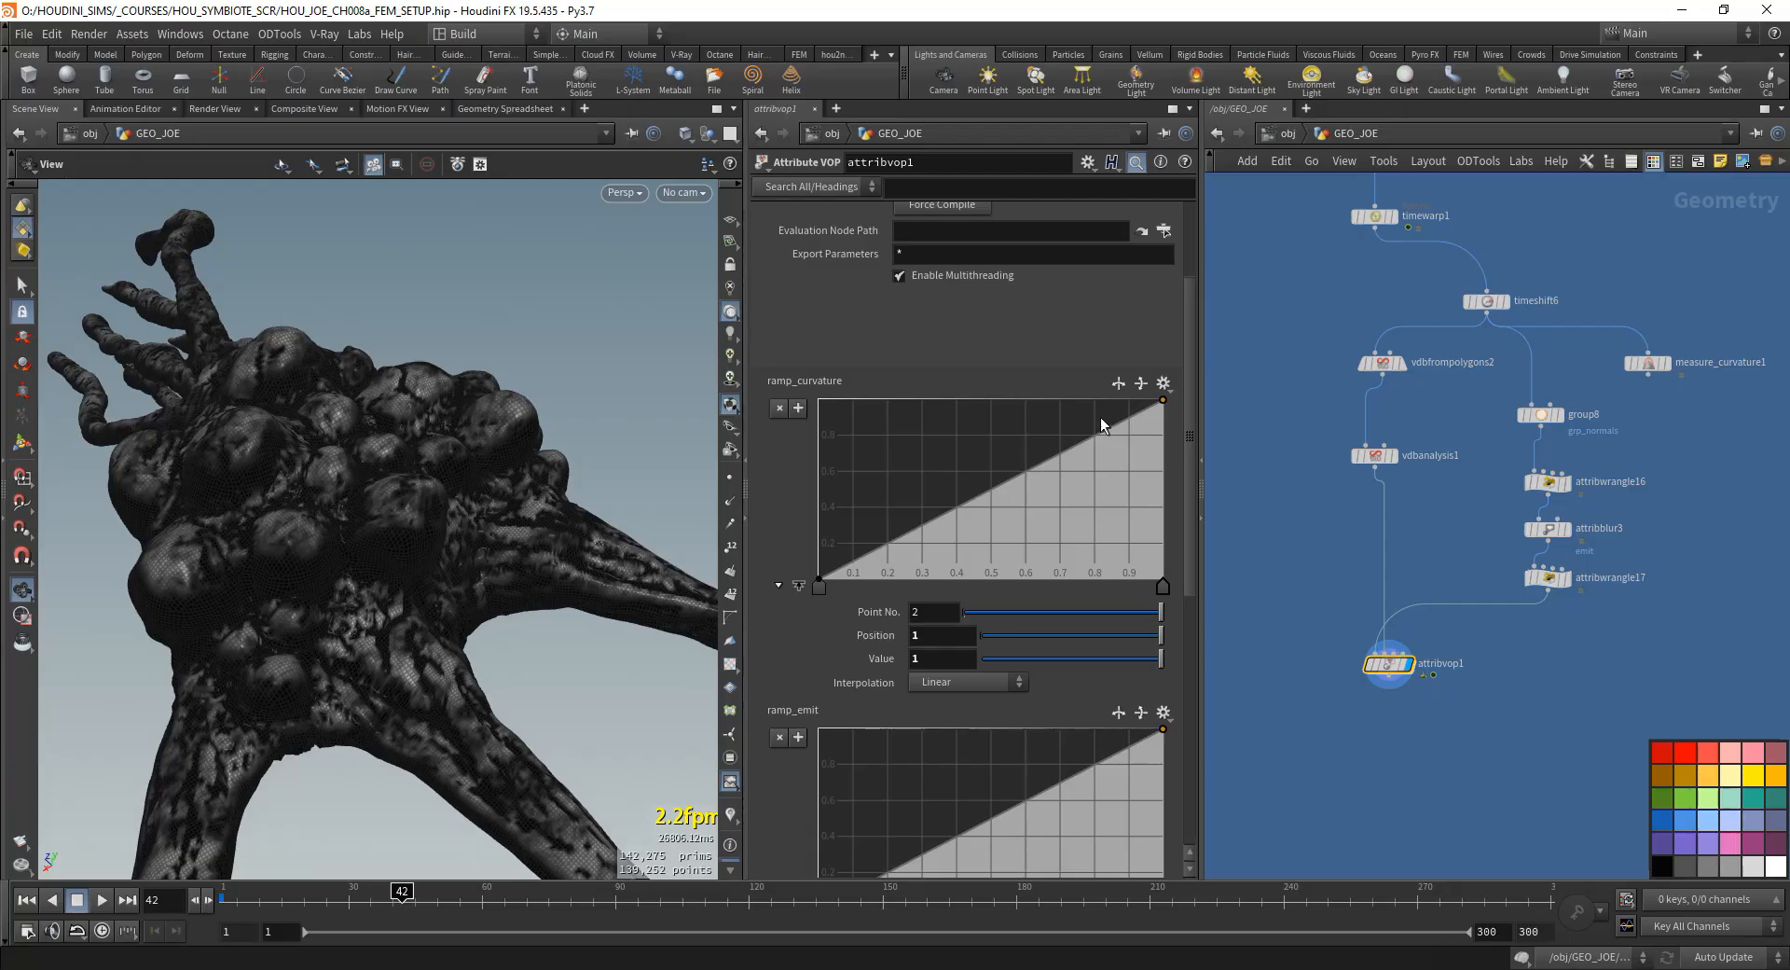
click(1118, 384)
drag(401, 595, 420, 527)
mouse_move(240, 471)
mouse_down()
mouse_move(230, 562)
mouse_move(248, 524)
mouse_move(571, 571)
mouse_move(360, 587)
mouse_move(395, 534)
mouse_up()
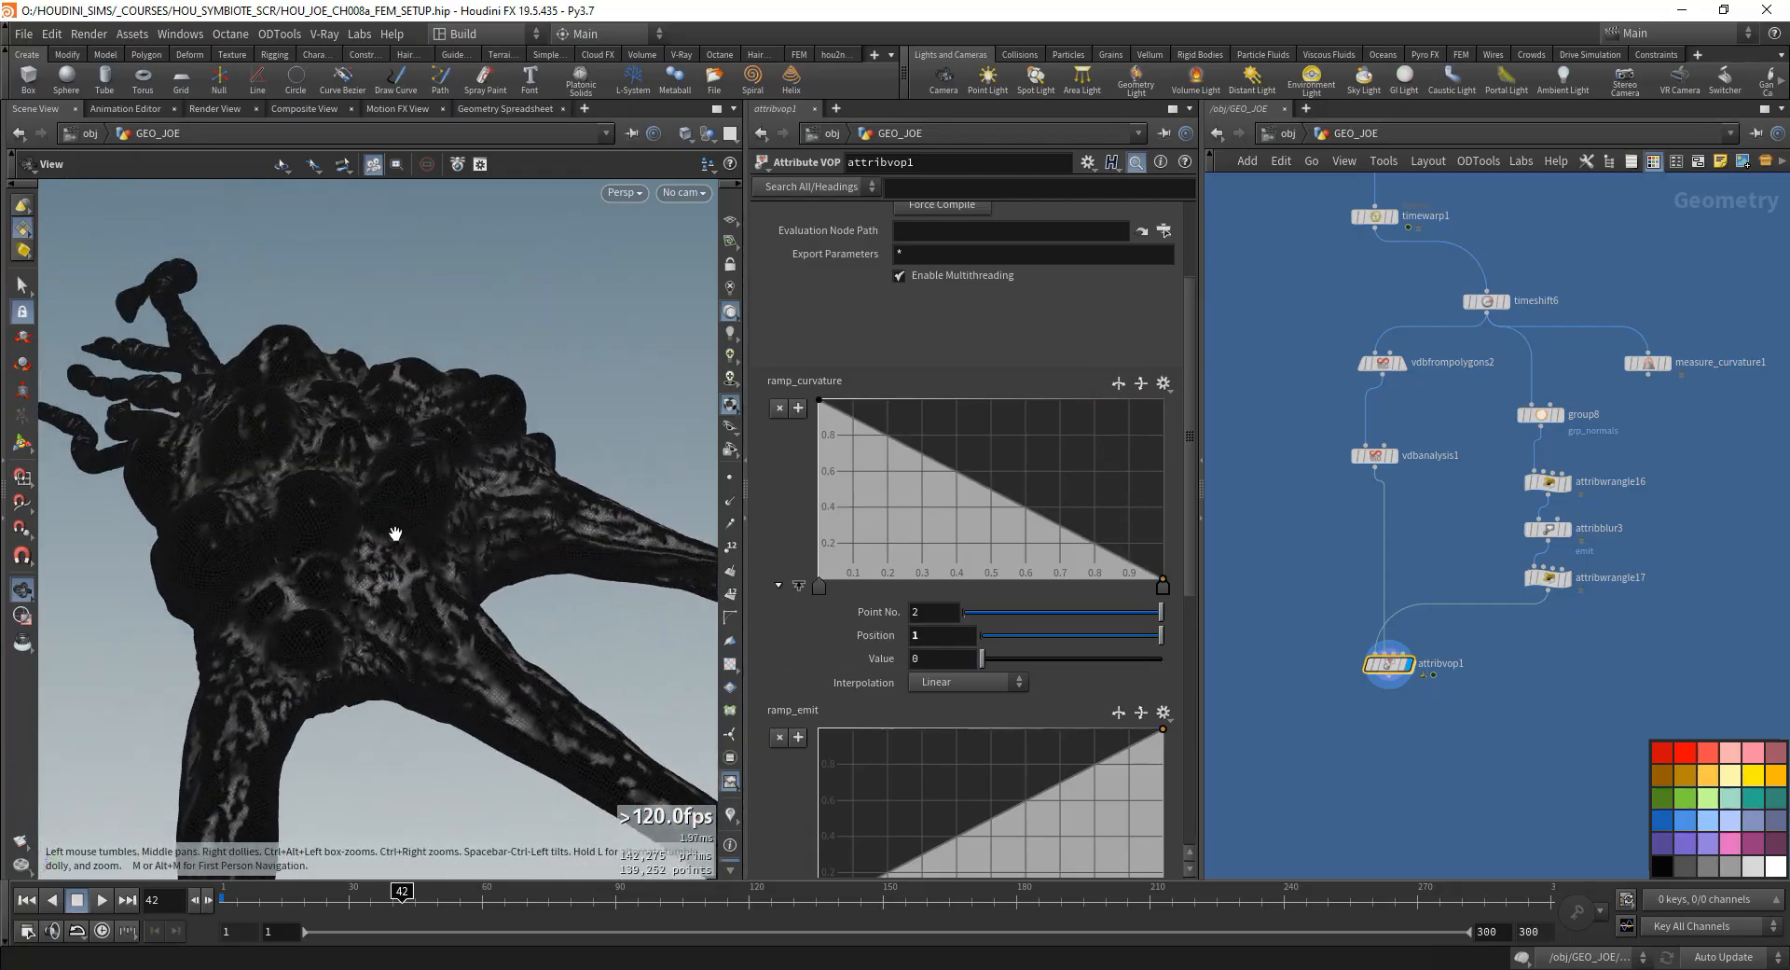
- Add an Attribute Blur after attribvop1, display it, and set it to blur the Cd attribute
middle_drag(1512, 573, 1516, 508)
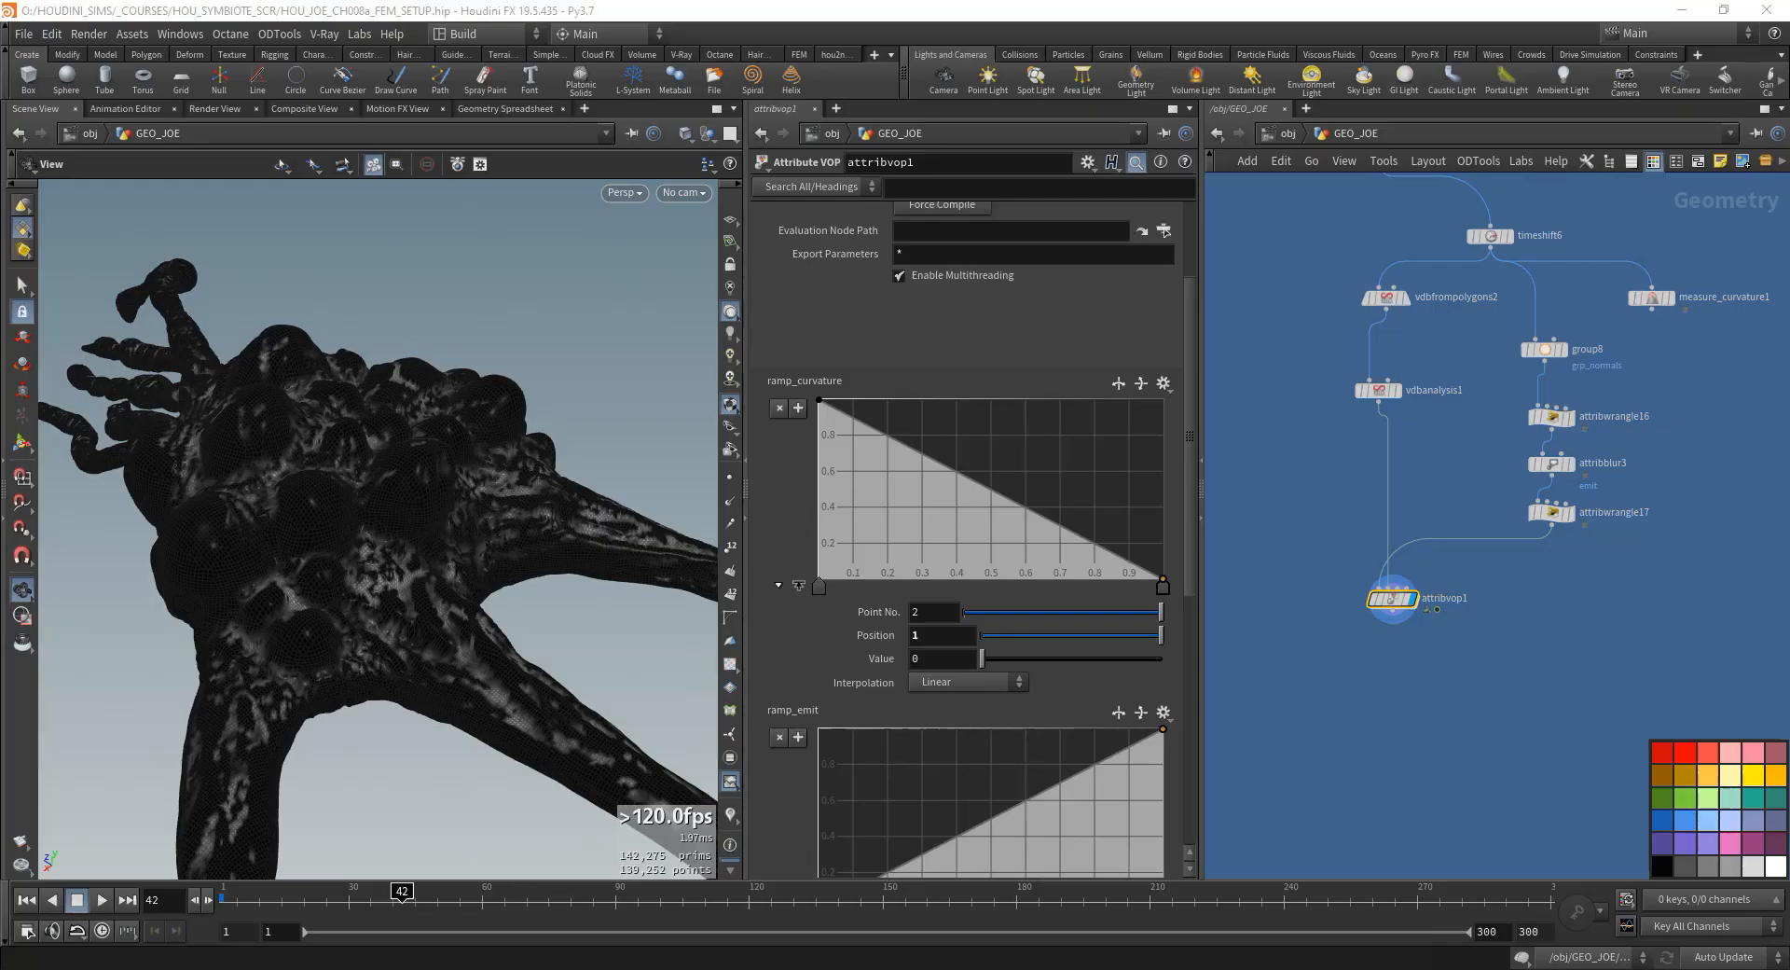
key(Tab)
text(attribute bl)
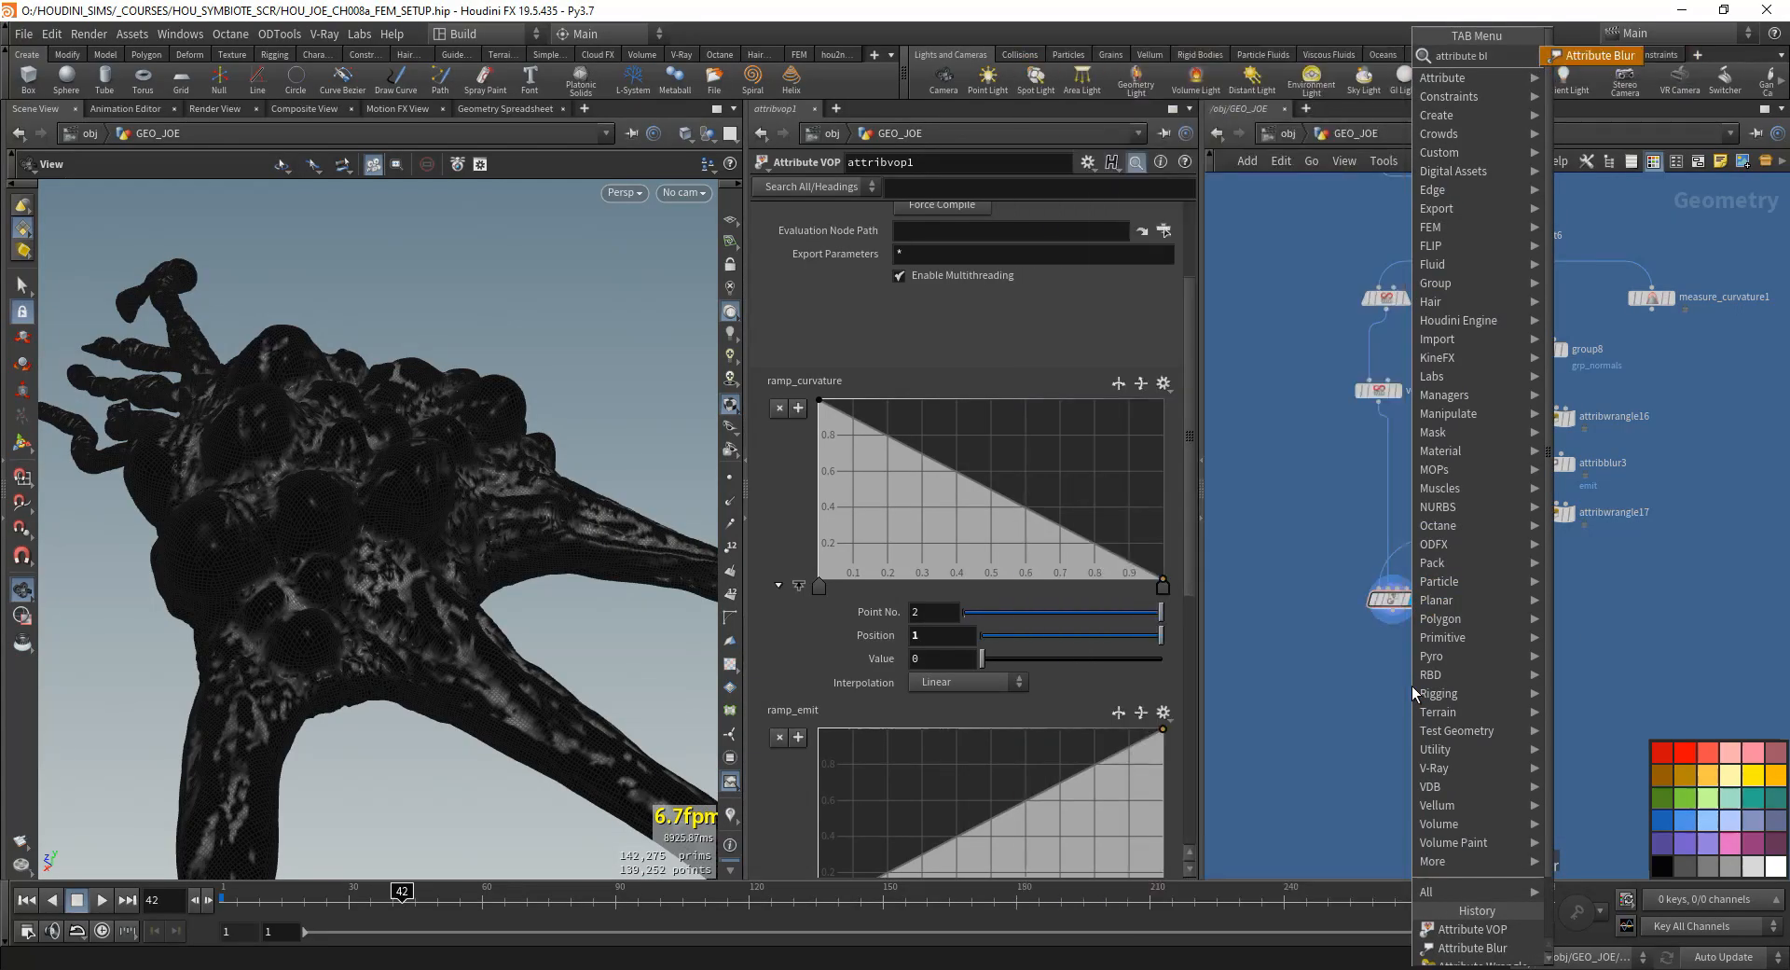
key(Return)
click(1391, 693)
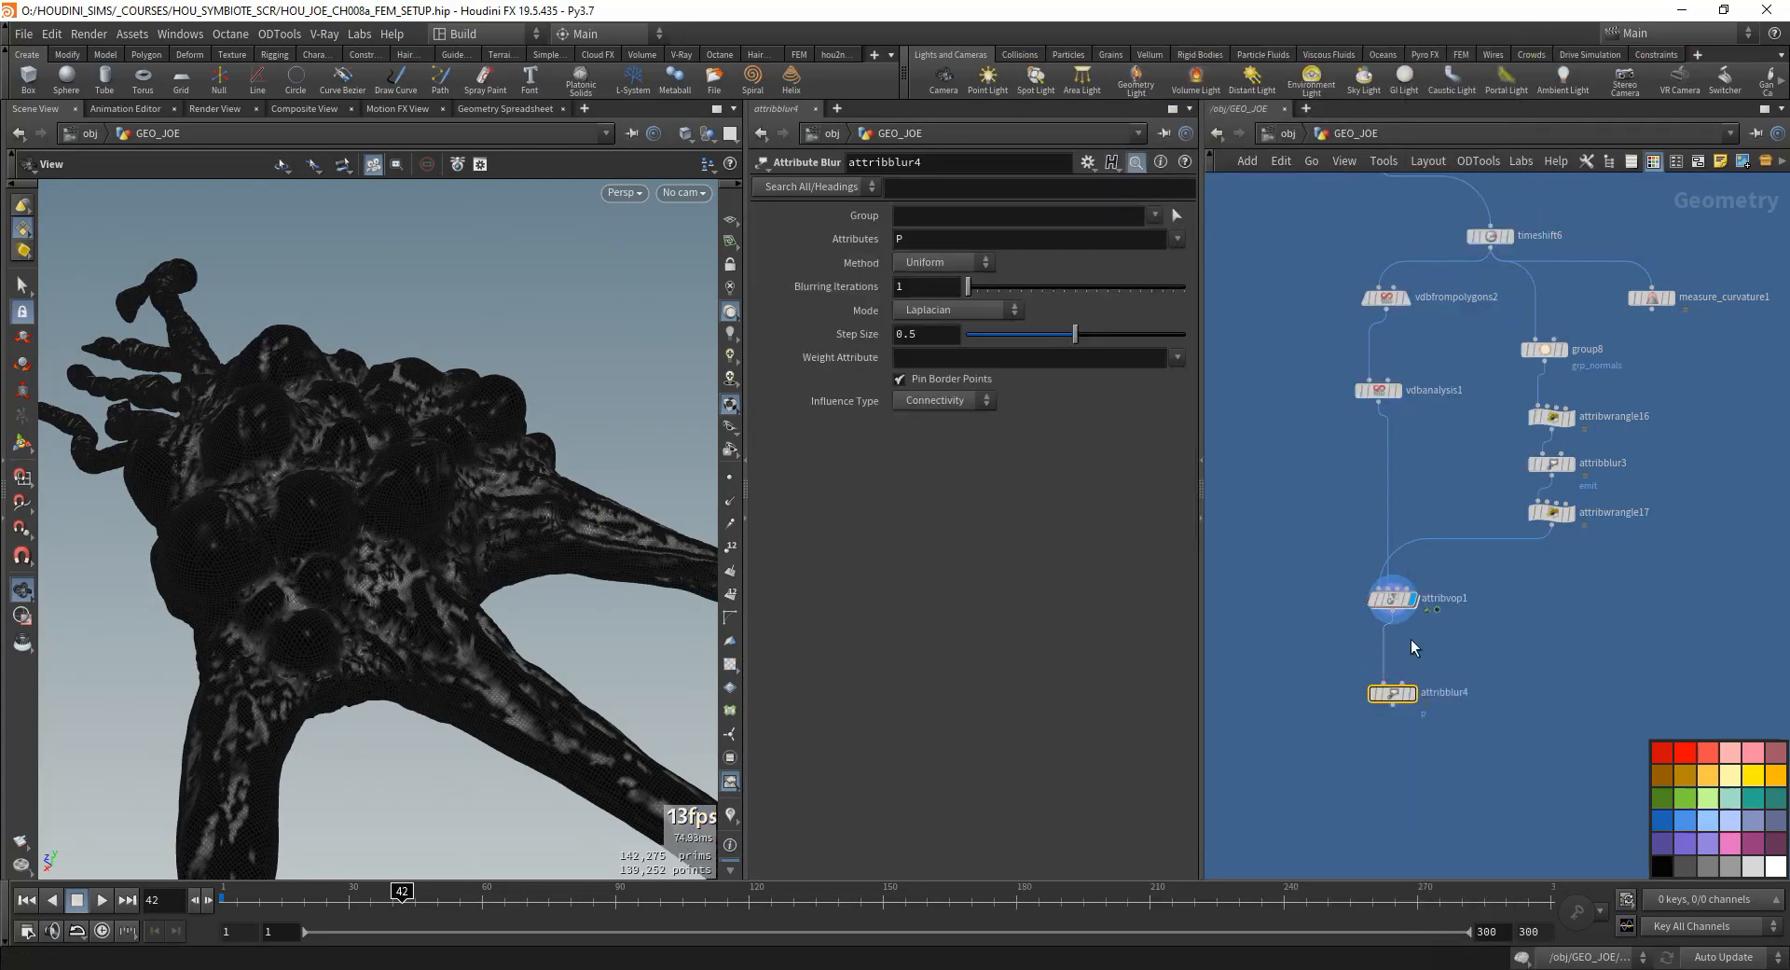
text(C)
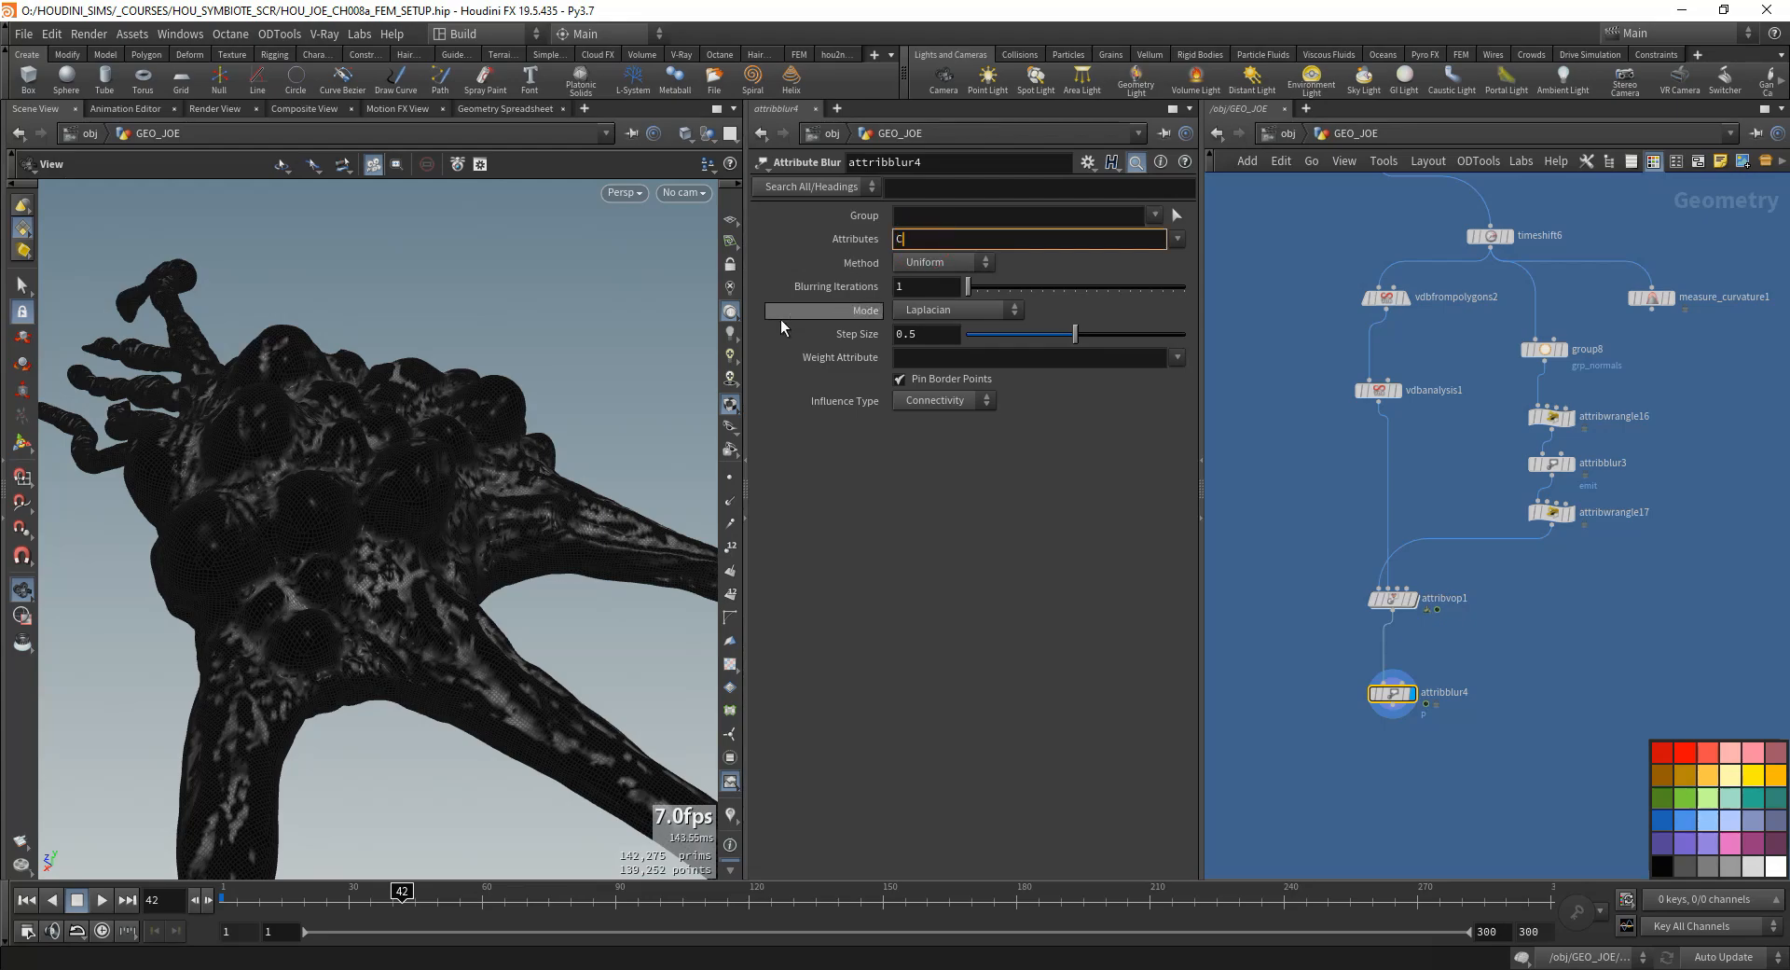
text(d)
key(Return)
drag(321, 559, 494, 532)
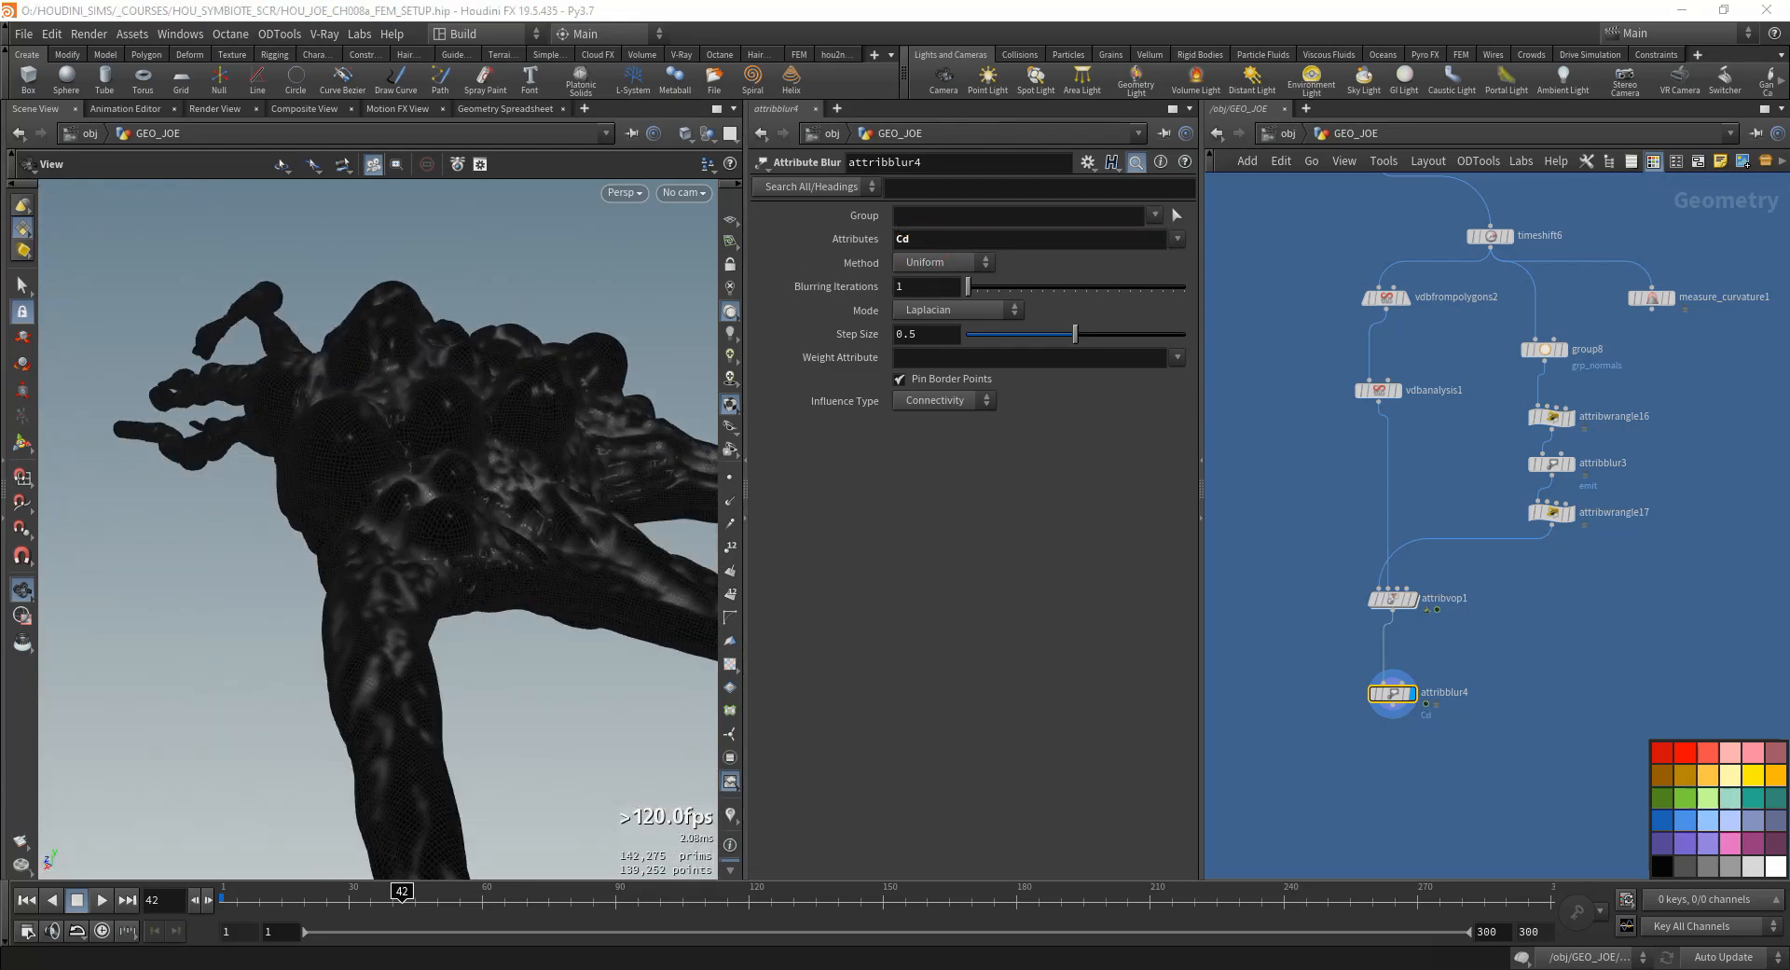
- Move the timeshift6 branch, including measure_curvature1, to the right of timewarp1 to free space beneath it
scroll(1625, 662, down, 3)
drag(1612, 756, 1413, 404)
scroll(1570, 425, up, 6)
scroll(1345, 372, down, 5)
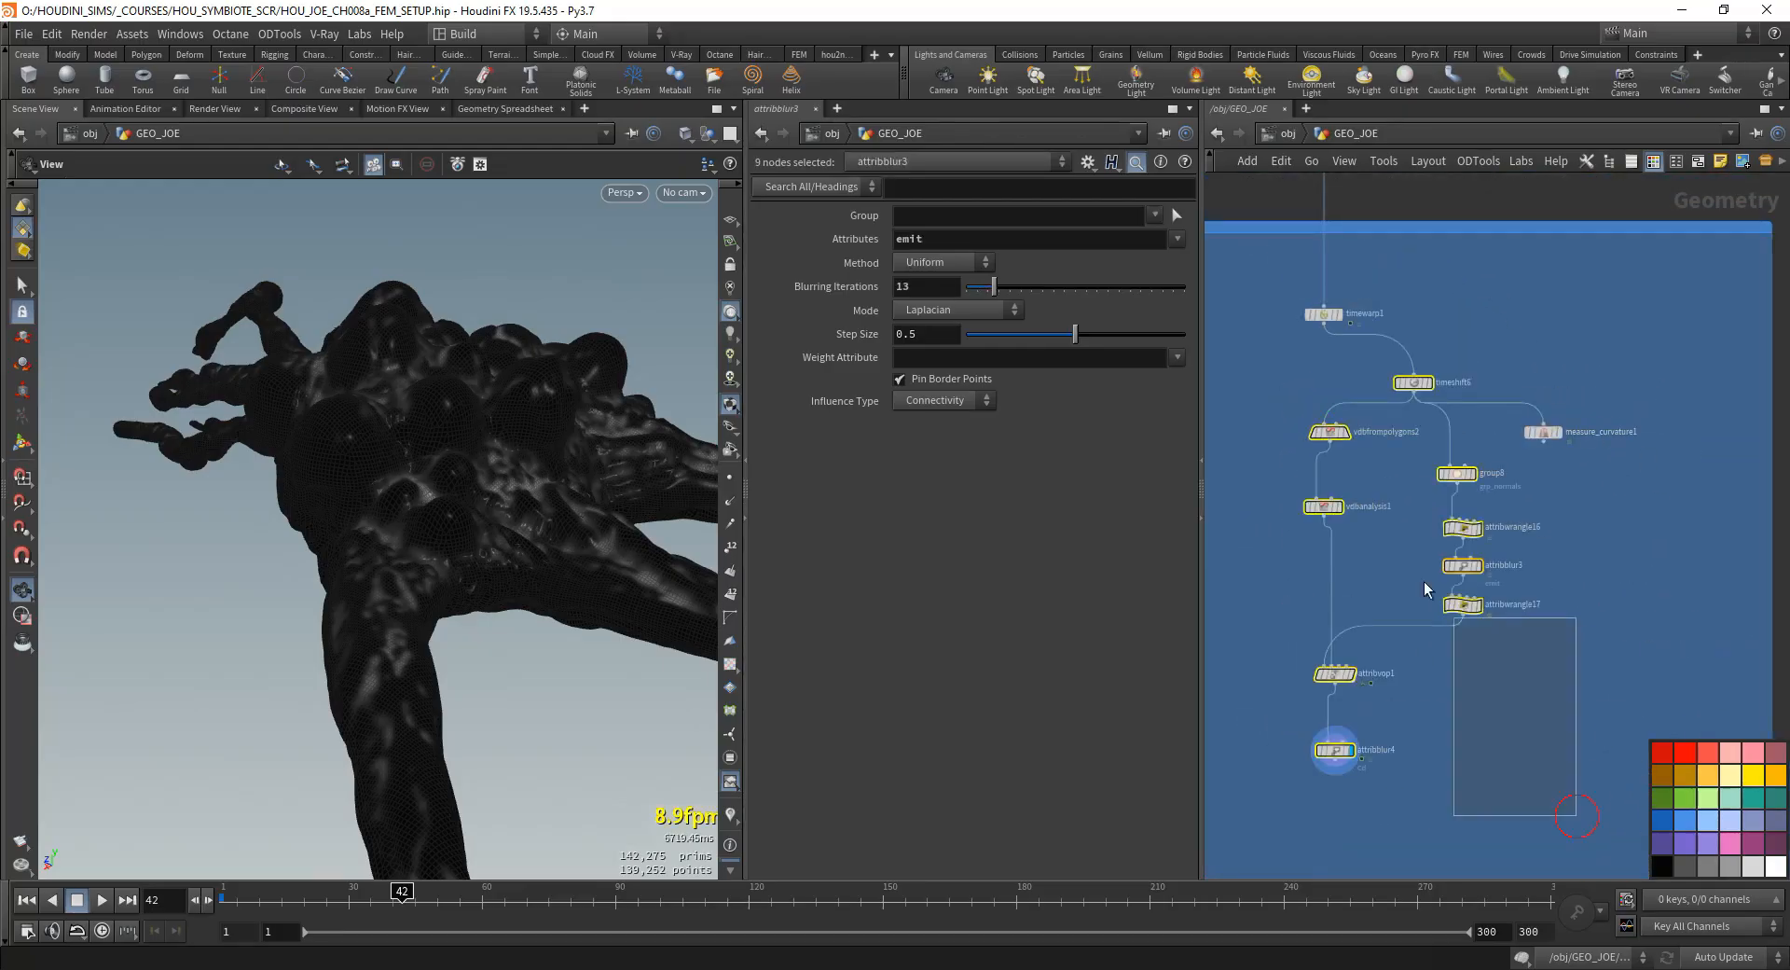
drag(1424, 580, 1543, 384)
click(1318, 508)
middle_drag(1322, 750, 1334, 733)
- Add an Attribute Copy that takes timewarp1 as first input and attribblur4 as second, and display it
key(Tab)
text(c)
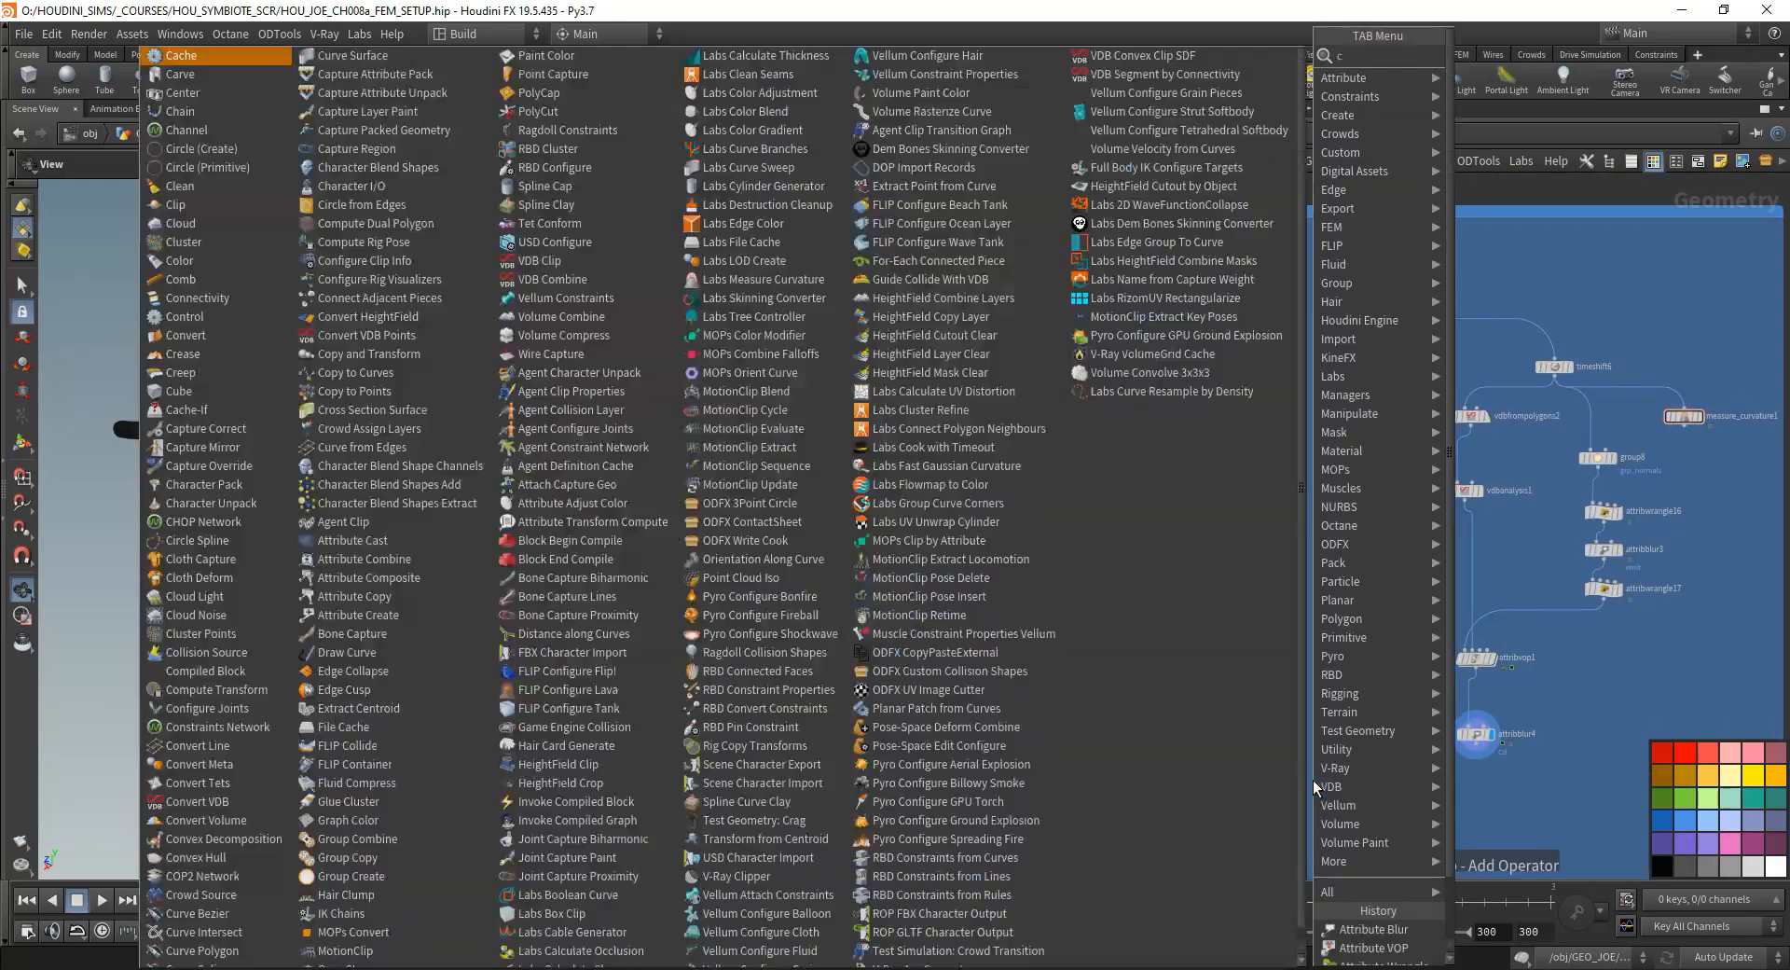
text(opy at)
key(Return)
click(1325, 806)
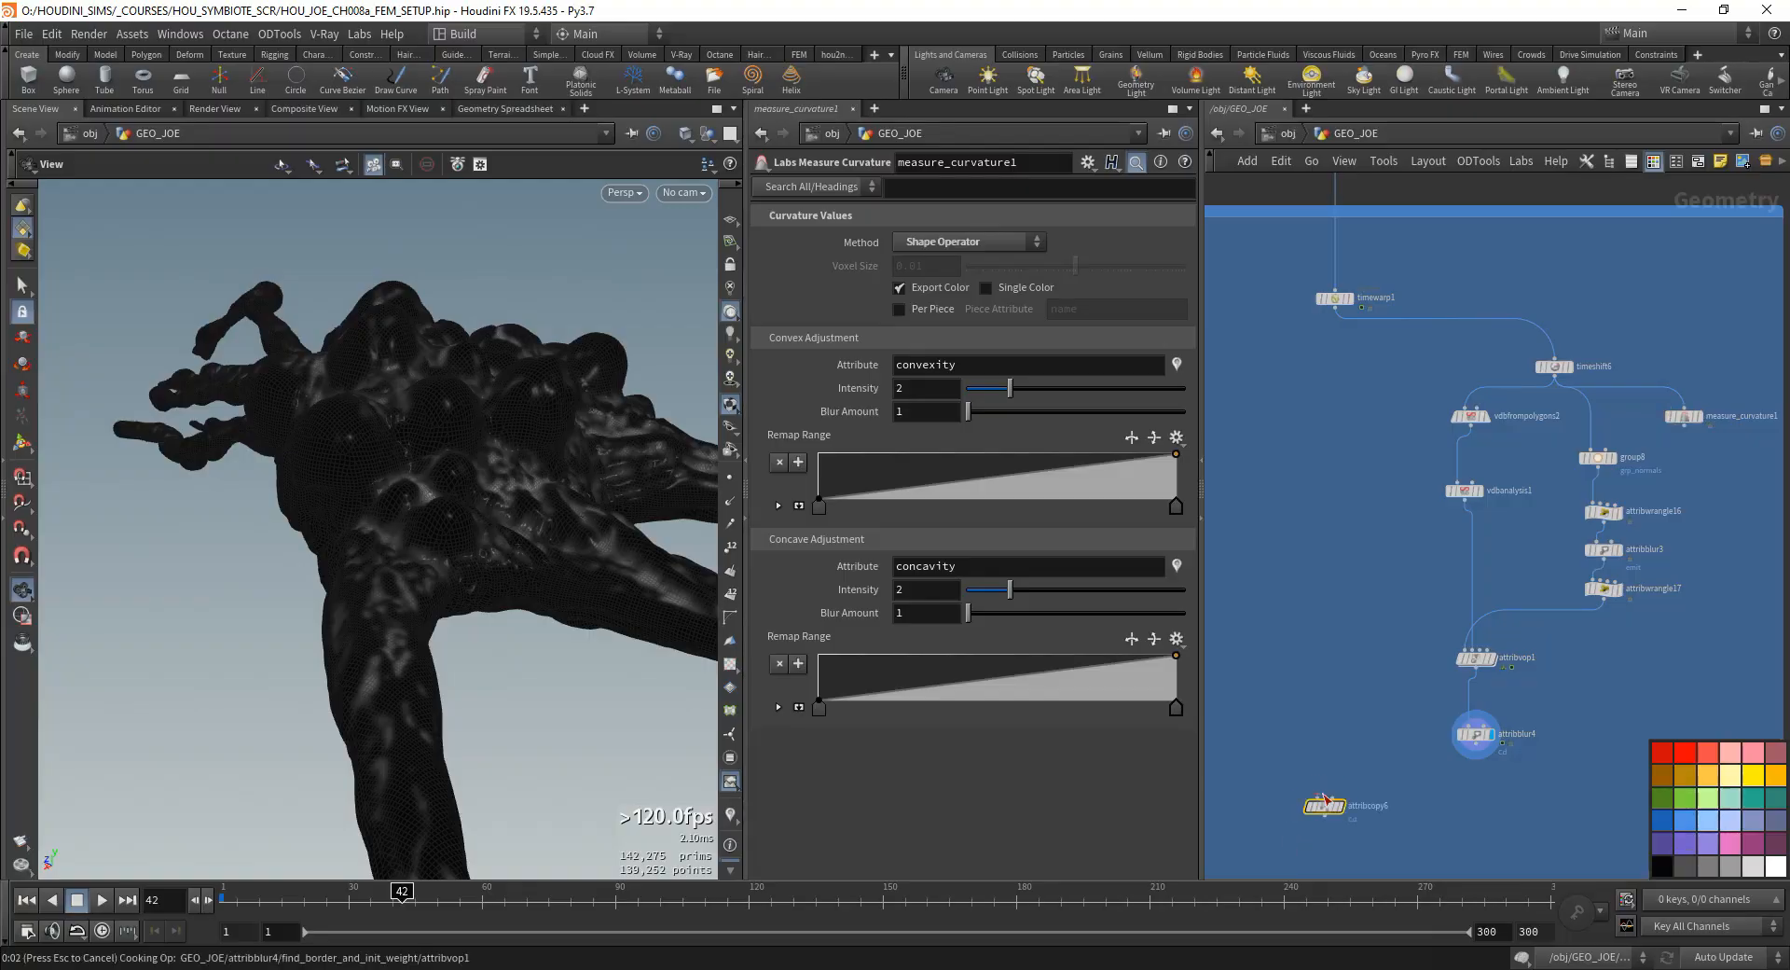
drag(1333, 798, 1476, 746)
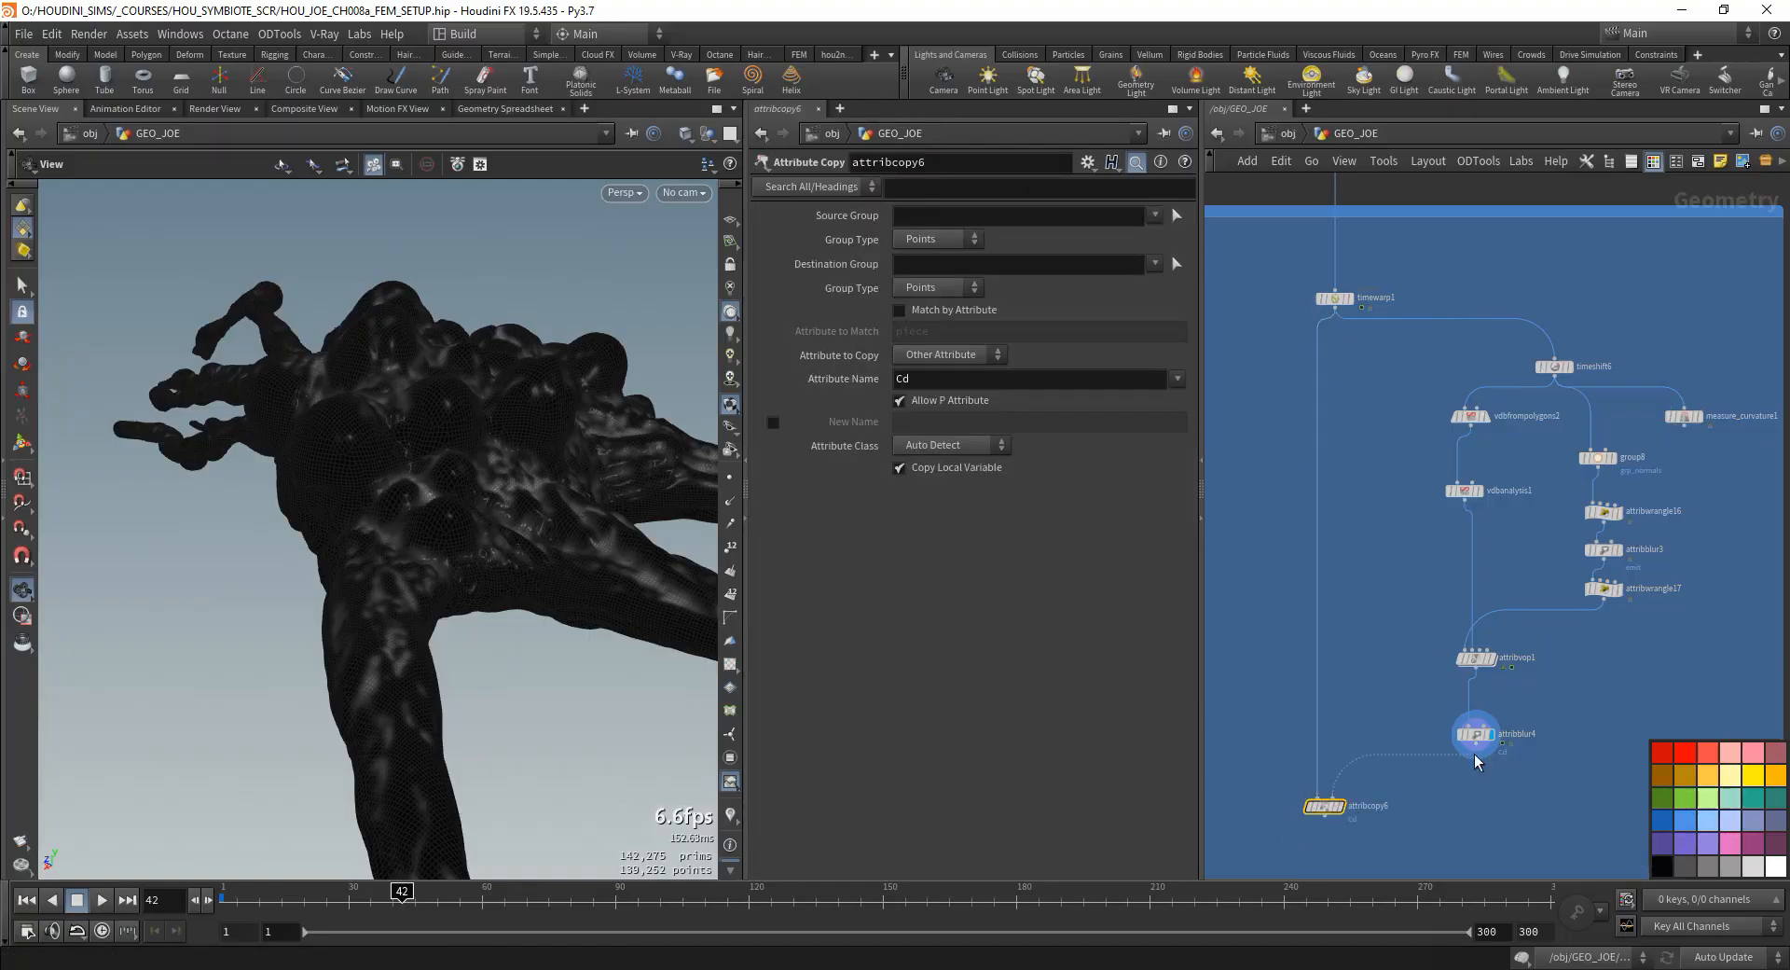
click(1340, 806)
- Scrub the timeline to frames 87 and 139 and examine how the copied color mask follows the deforming model
drag(580, 598, 295, 582)
right_drag(294, 582, 233, 587)
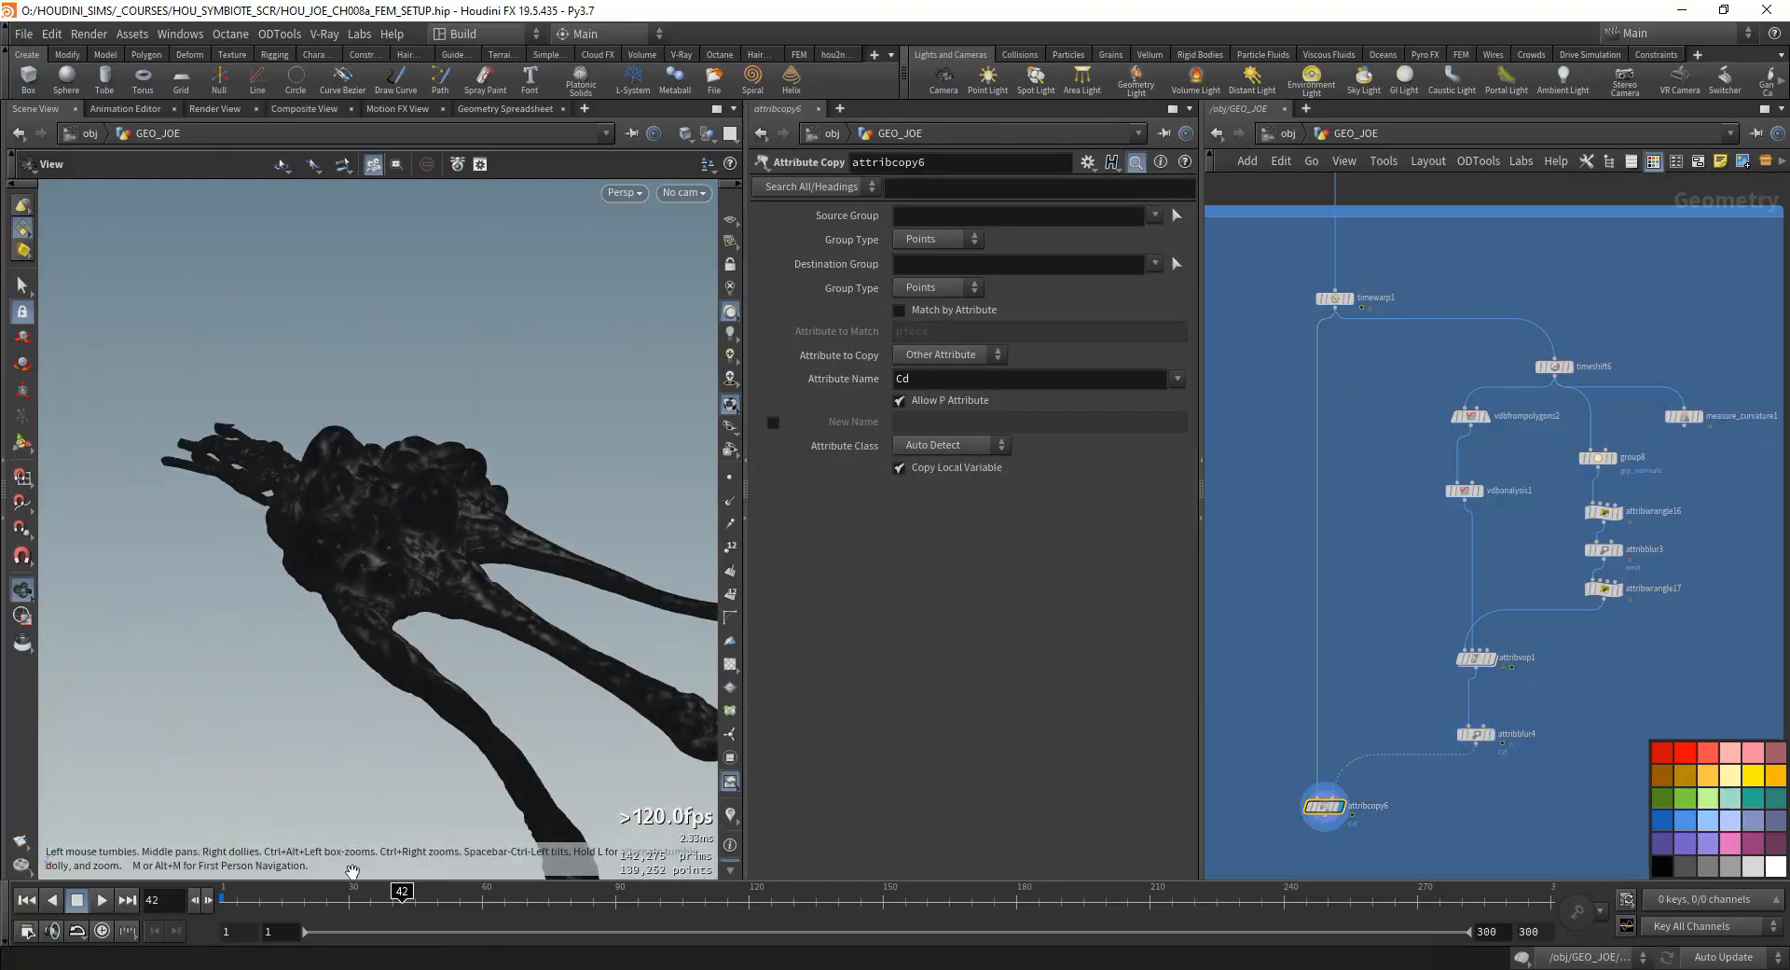
drag(353, 893, 602, 890)
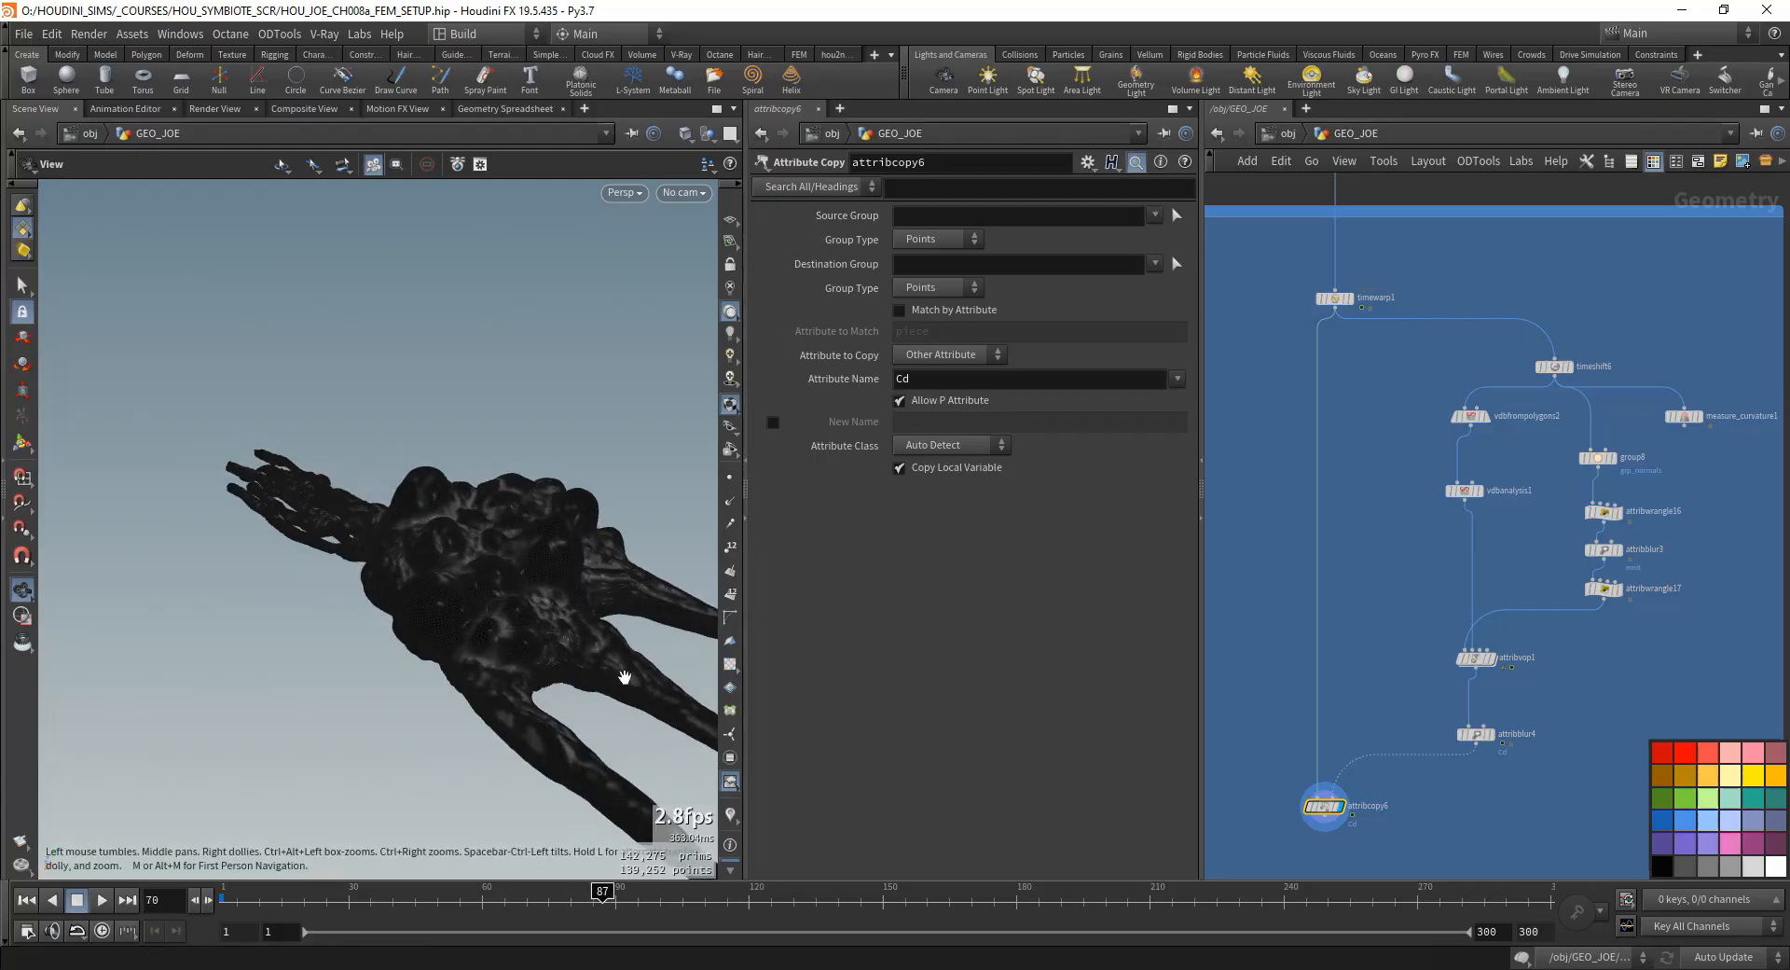
drag(624, 678, 583, 676)
middle_drag(1697, 473, 1564, 530)
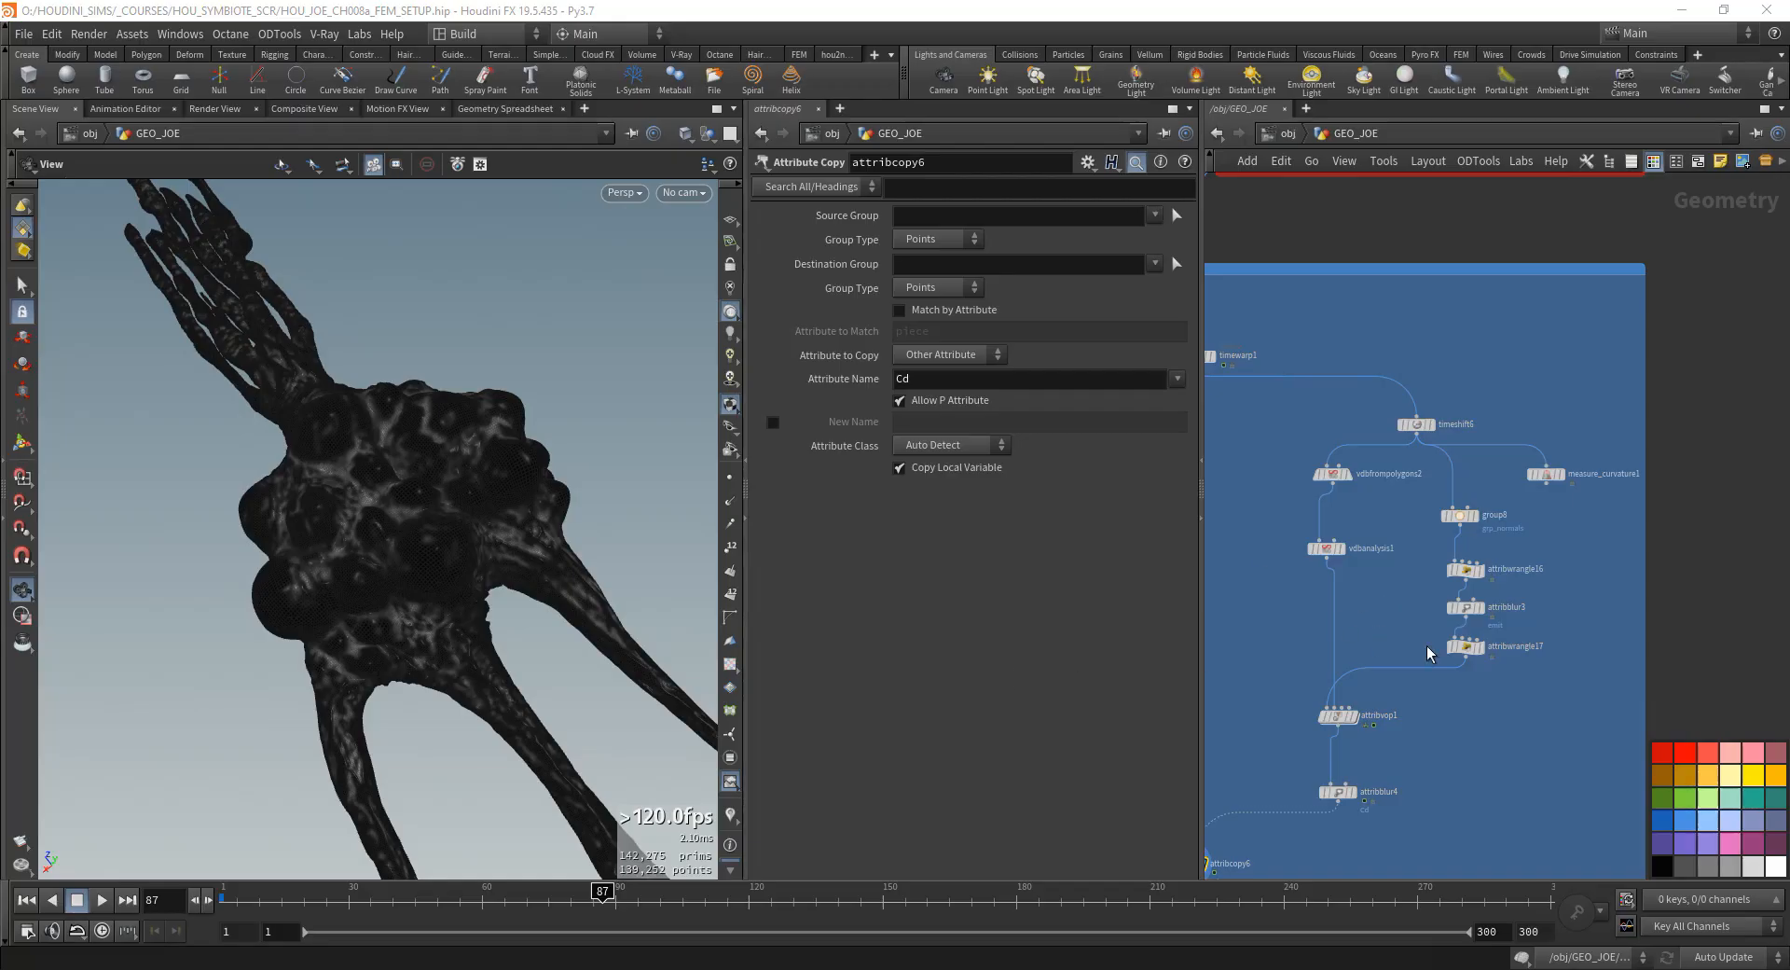
drag(1555, 713, 1417, 511)
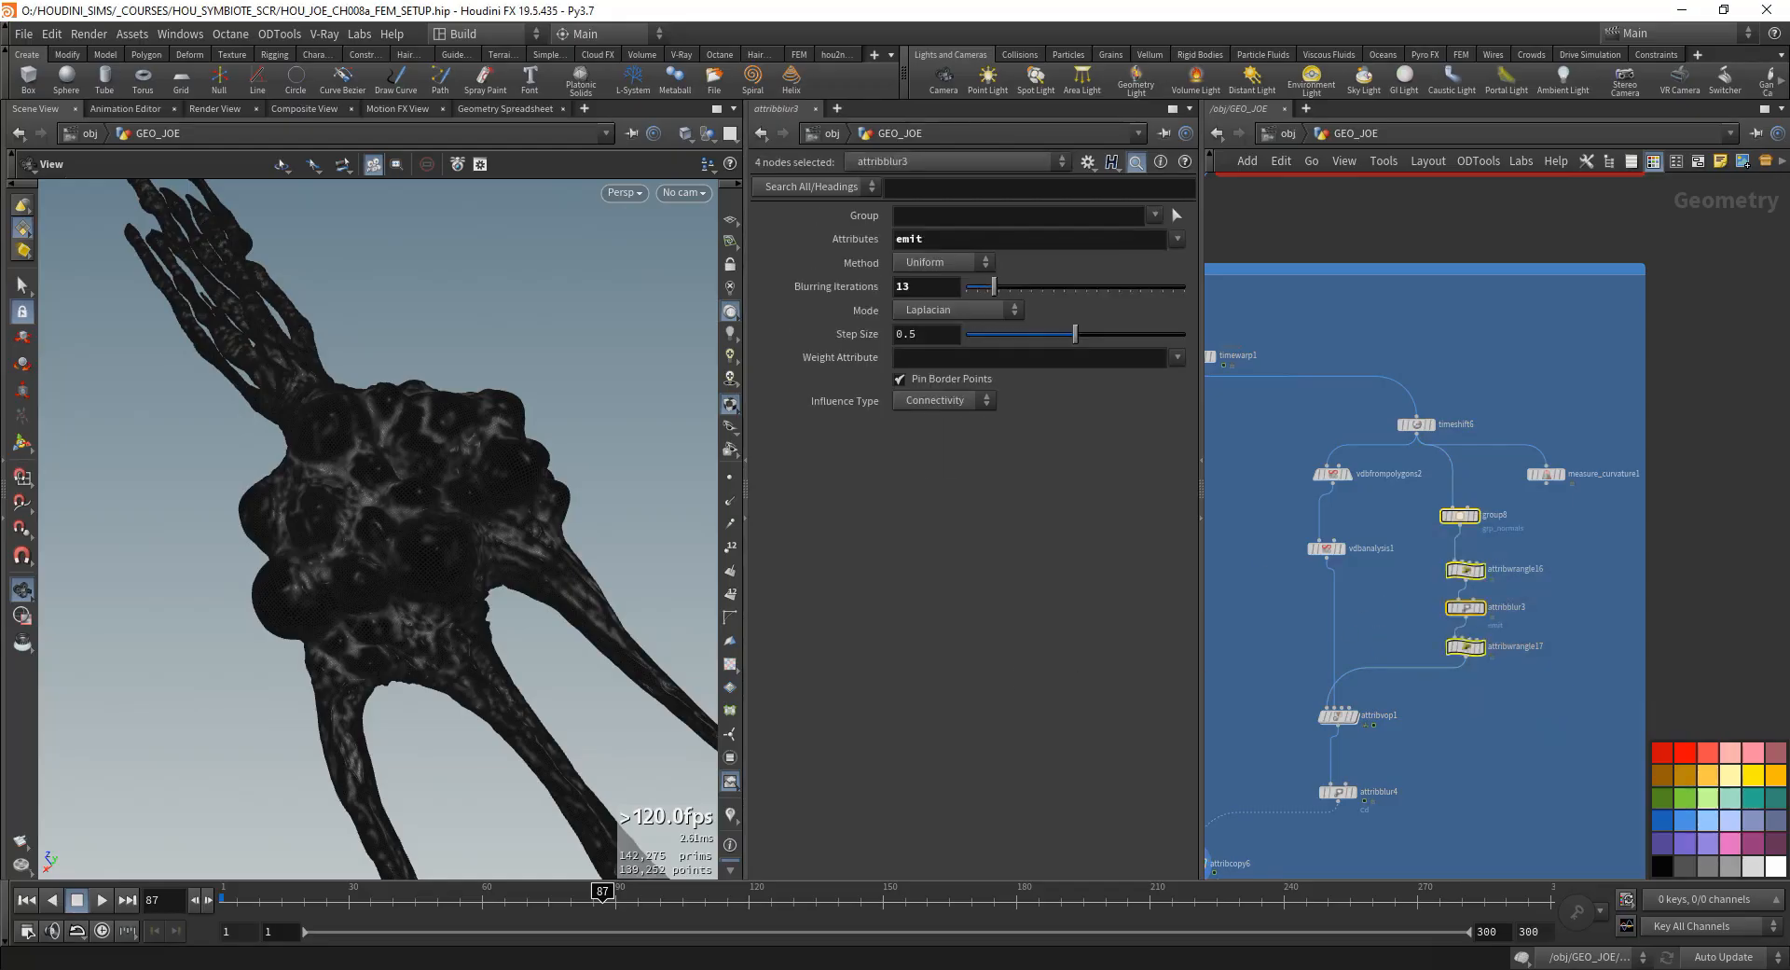
drag(334, 688, 414, 606)
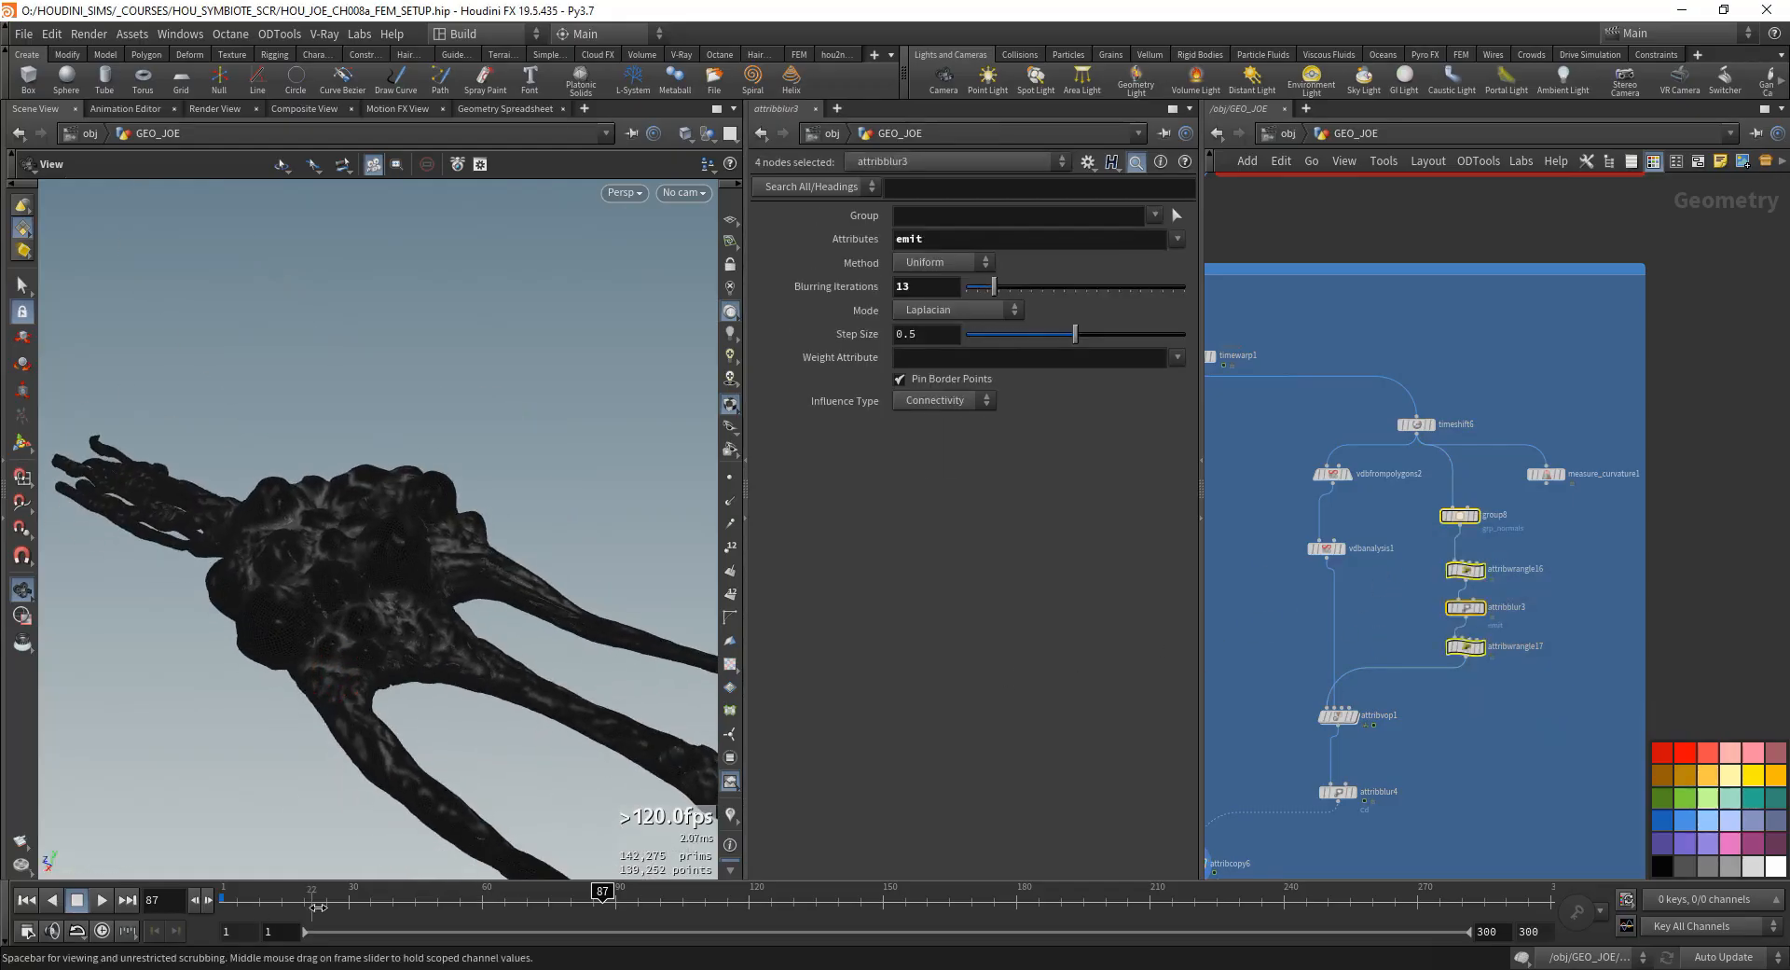
drag(603, 895, 833, 898)
middle_drag(1362, 770, 1437, 665)
middle_drag(1292, 802, 1443, 725)
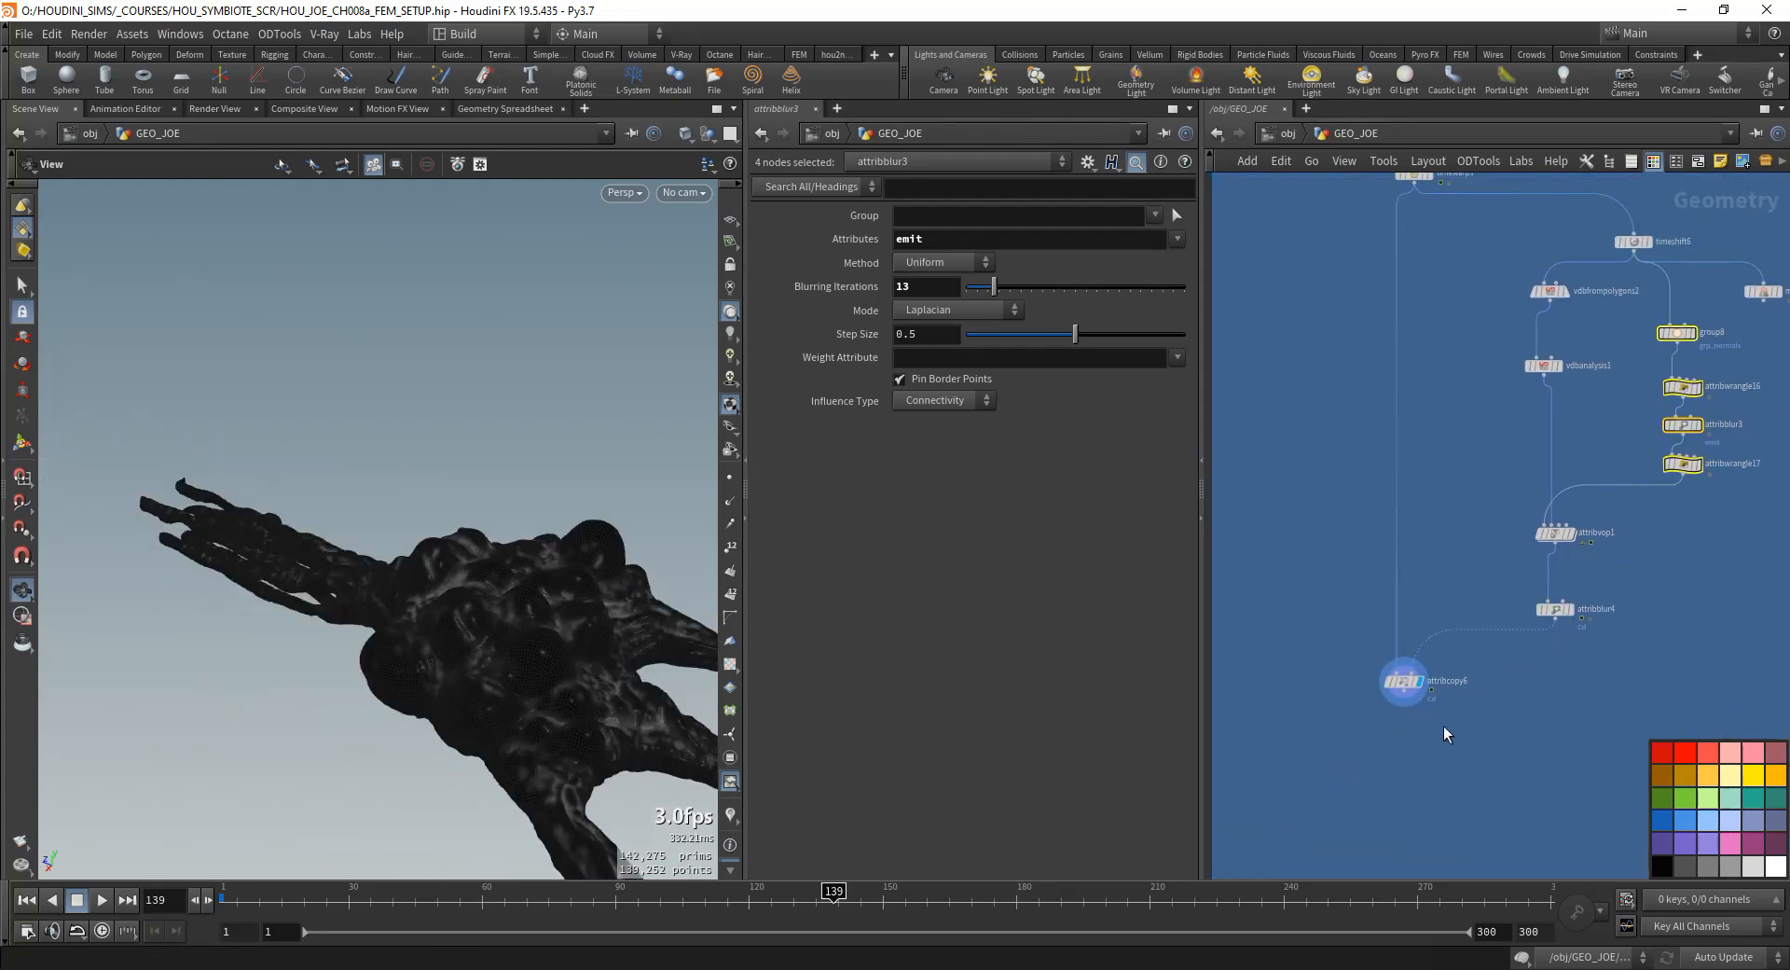
drag(1333, 690, 1332, 692)
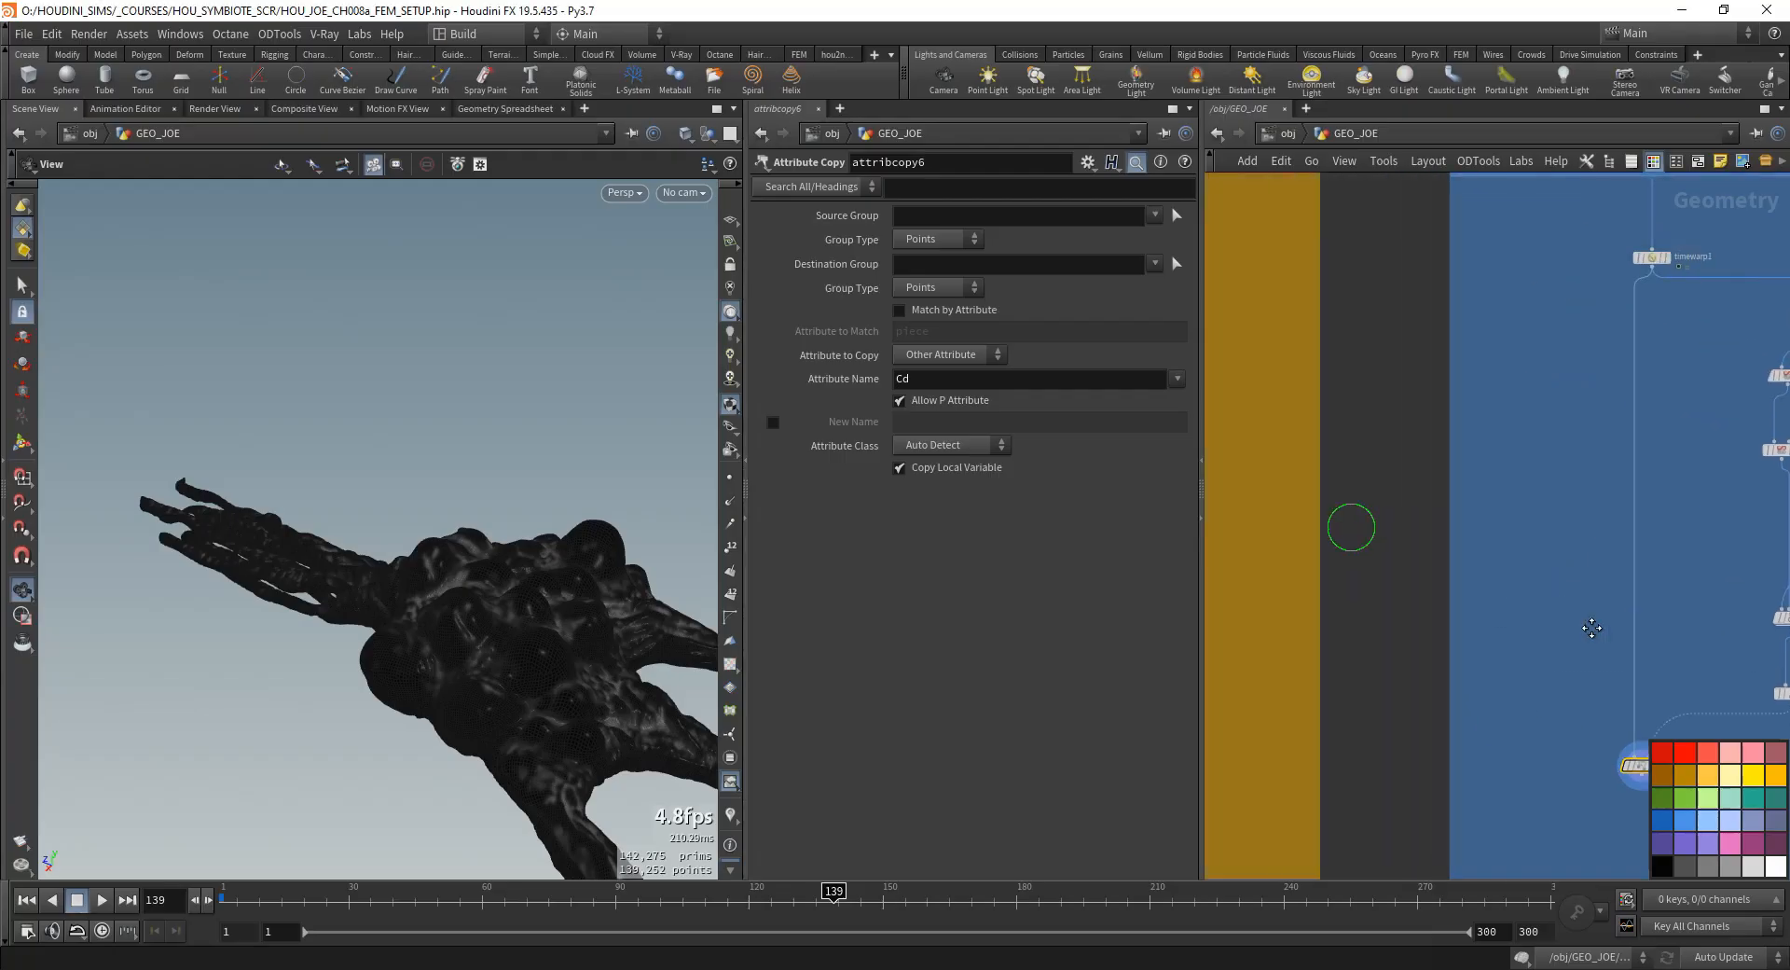
key(Tab)
text(vdb from)
key(Escape)
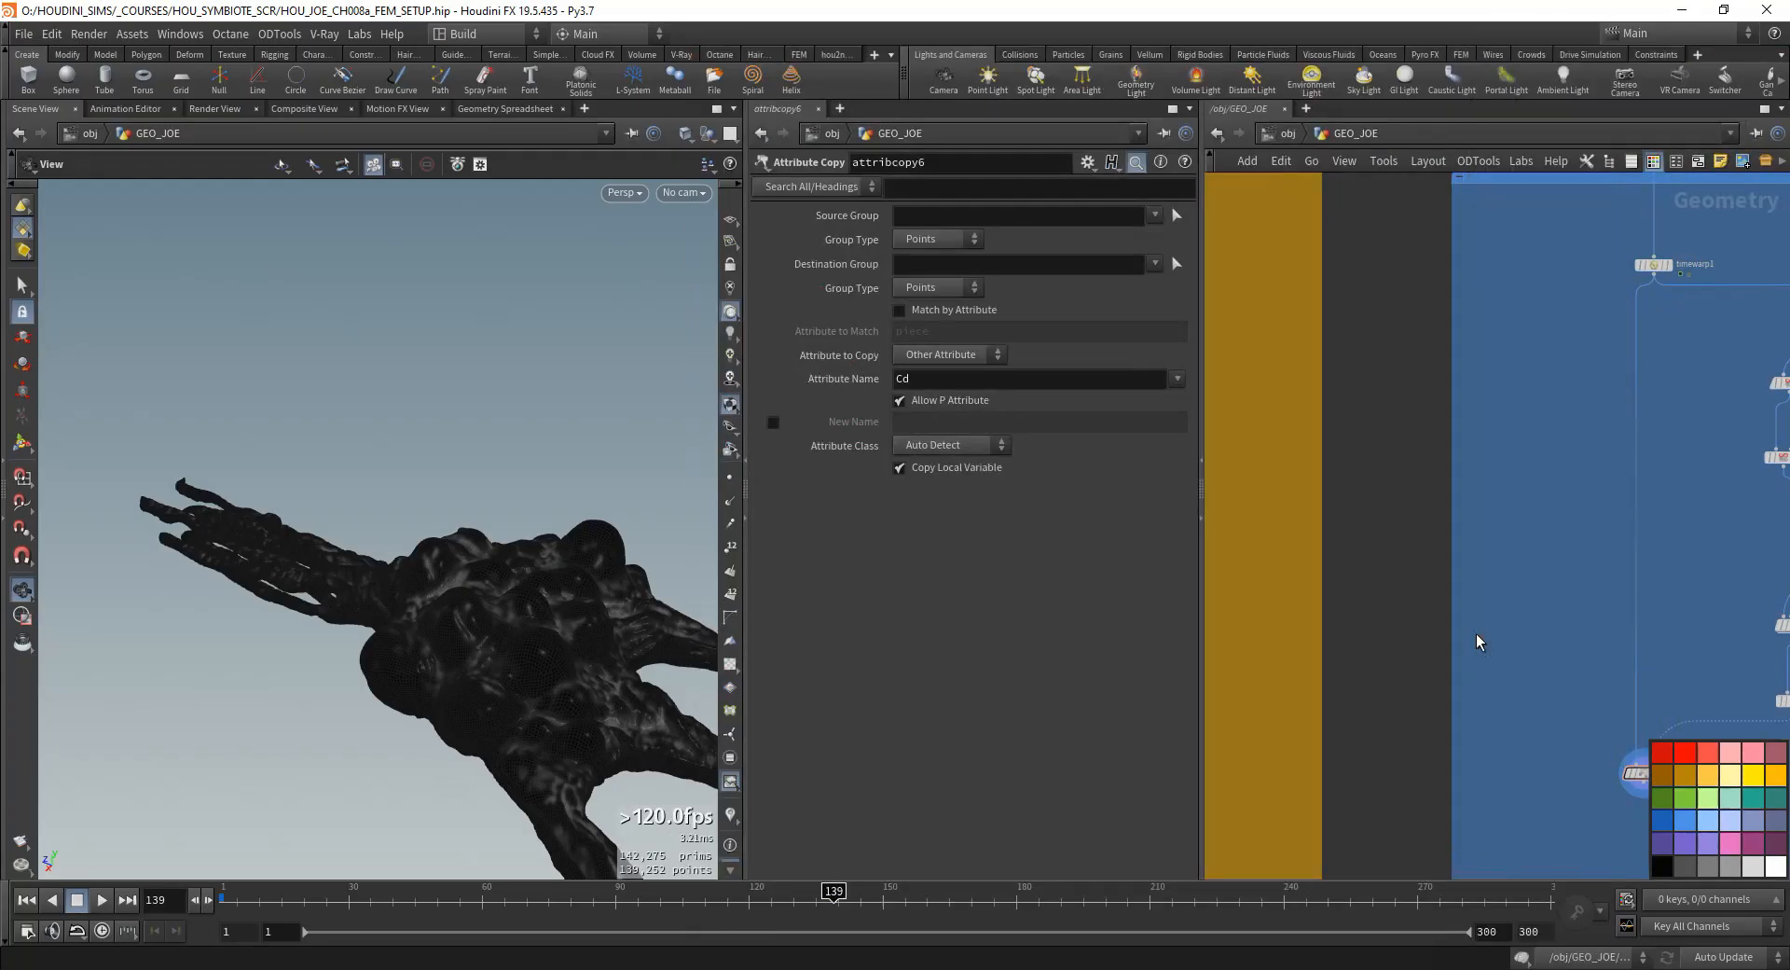
- Display vdbfrompolygons2 and examine its VDB surface up close
middle_drag(1721, 520, 1436, 569)
drag(1561, 472, 1433, 426)
middle_drag(1386, 481, 1558, 489)
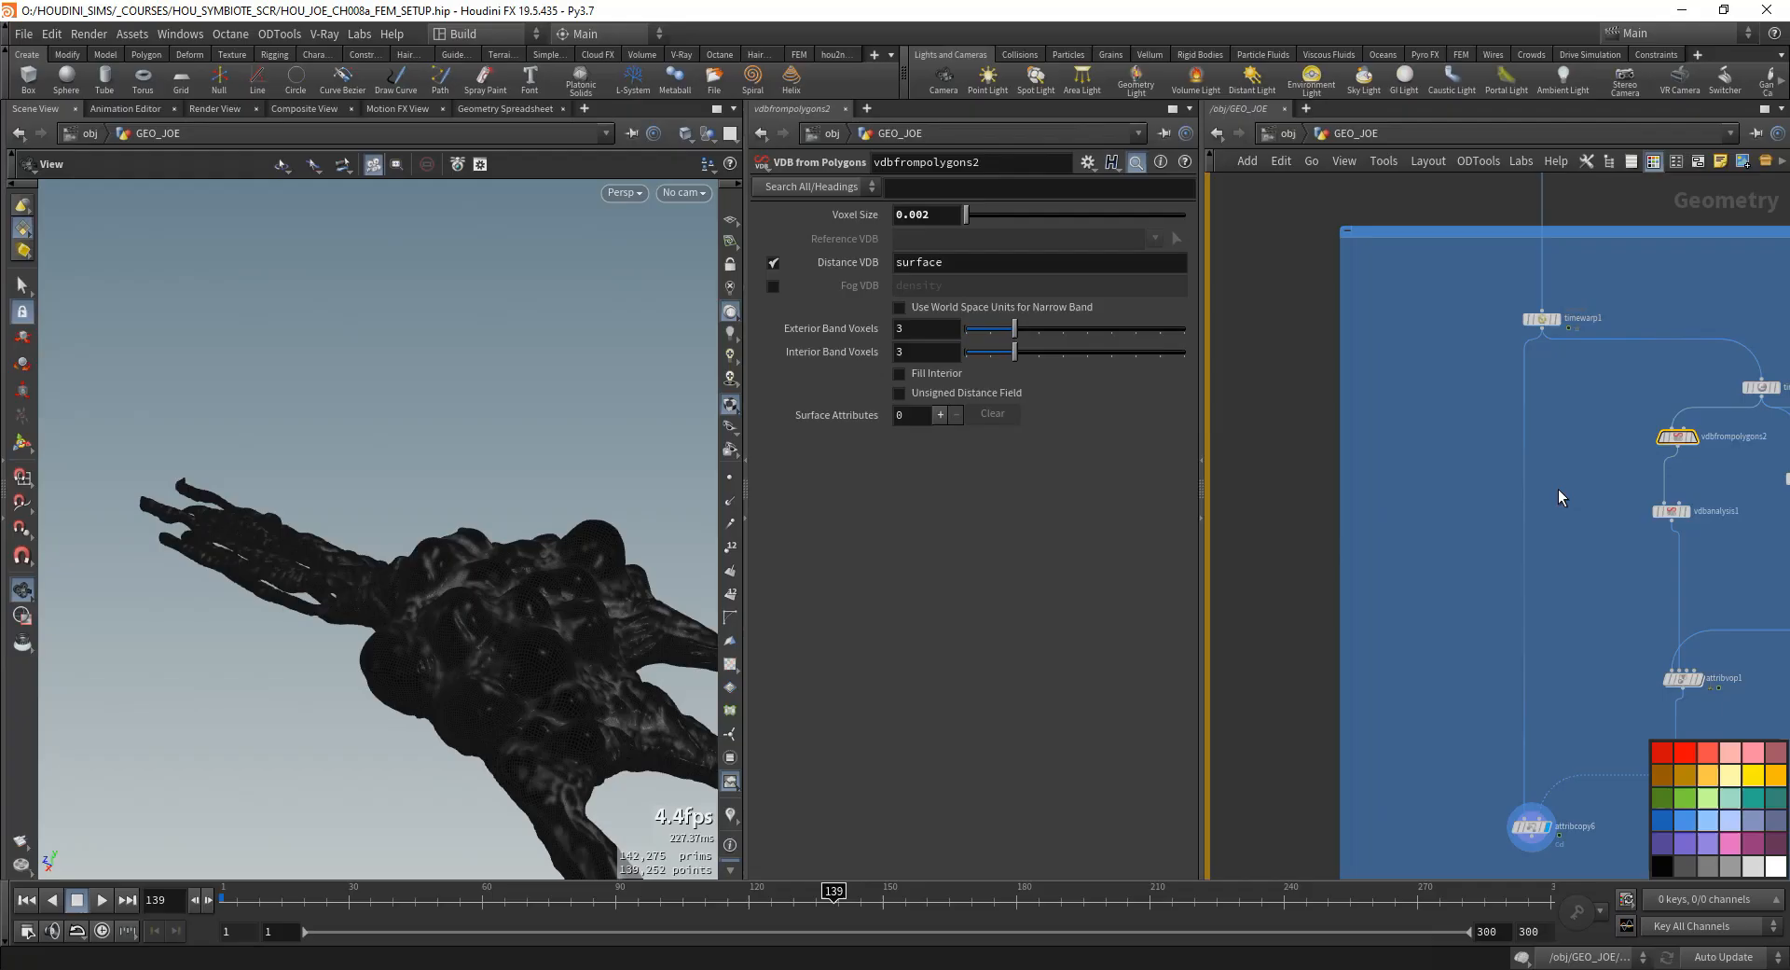
click(1689, 437)
scroll(371, 389, up, 5)
scroll(371, 390, up, 3)
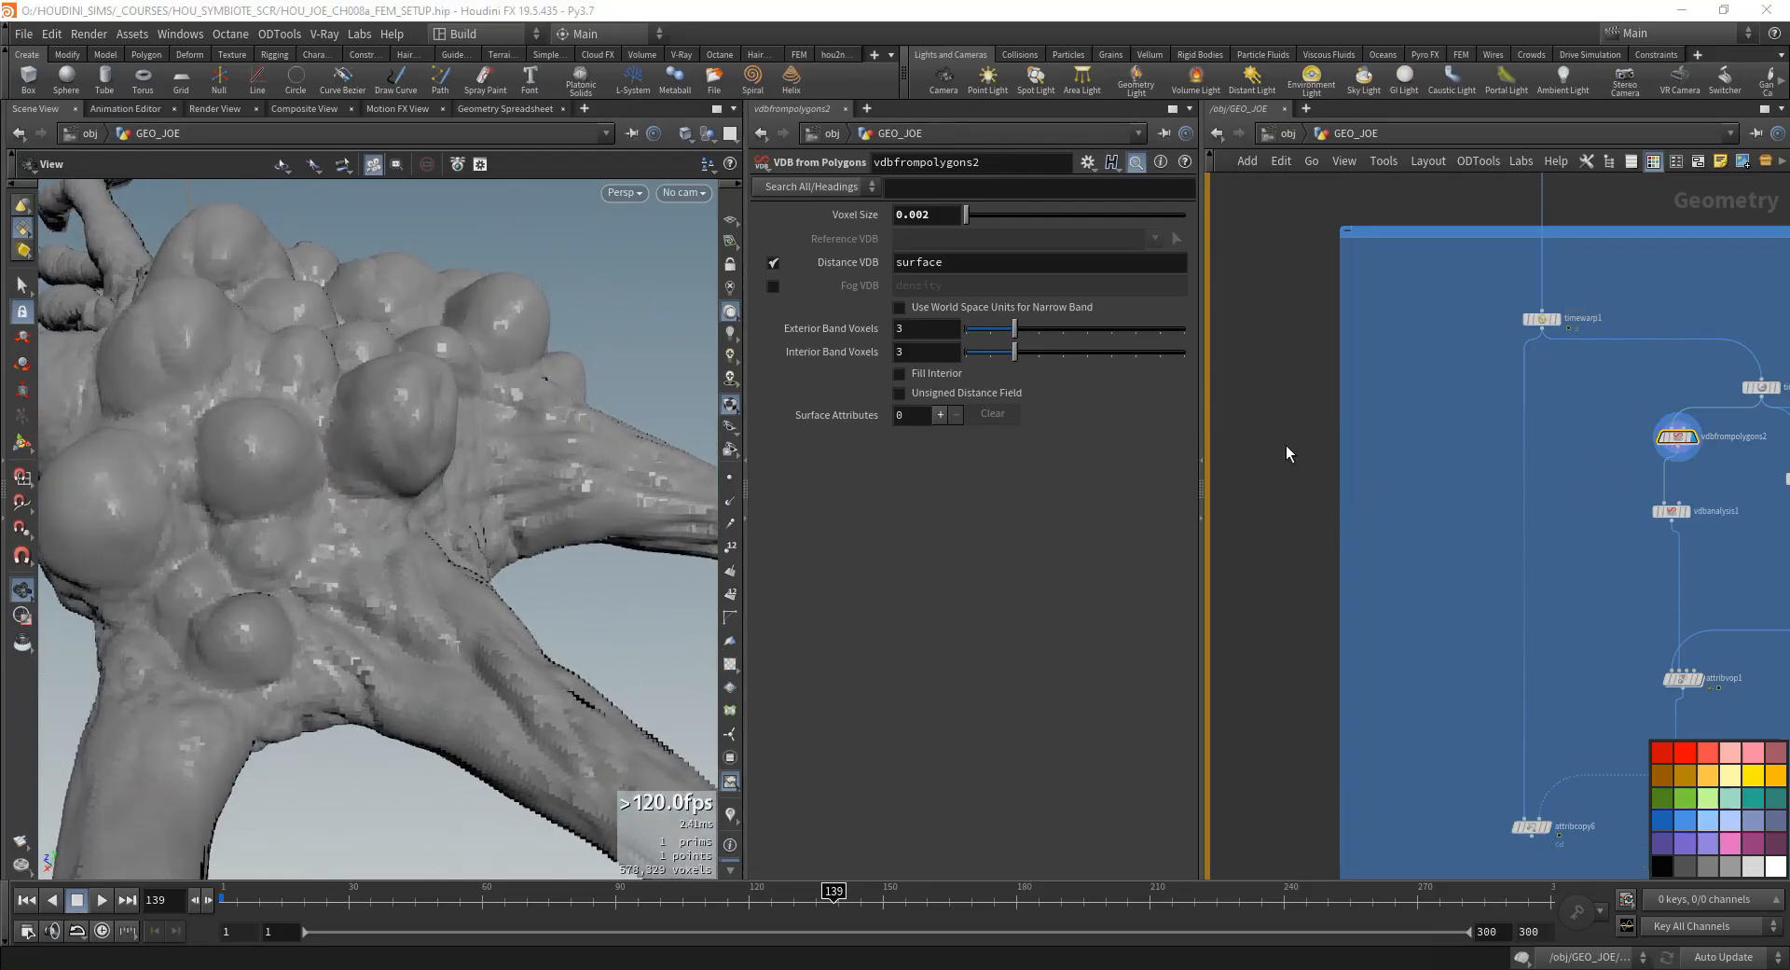
- Duplicate vdbfrompolygons2, feed the copy from timewarp1, and display it to view the whole animated VDB
middle_drag(1523, 469, 1497, 471)
alt+drag(1650, 441, 1382, 519)
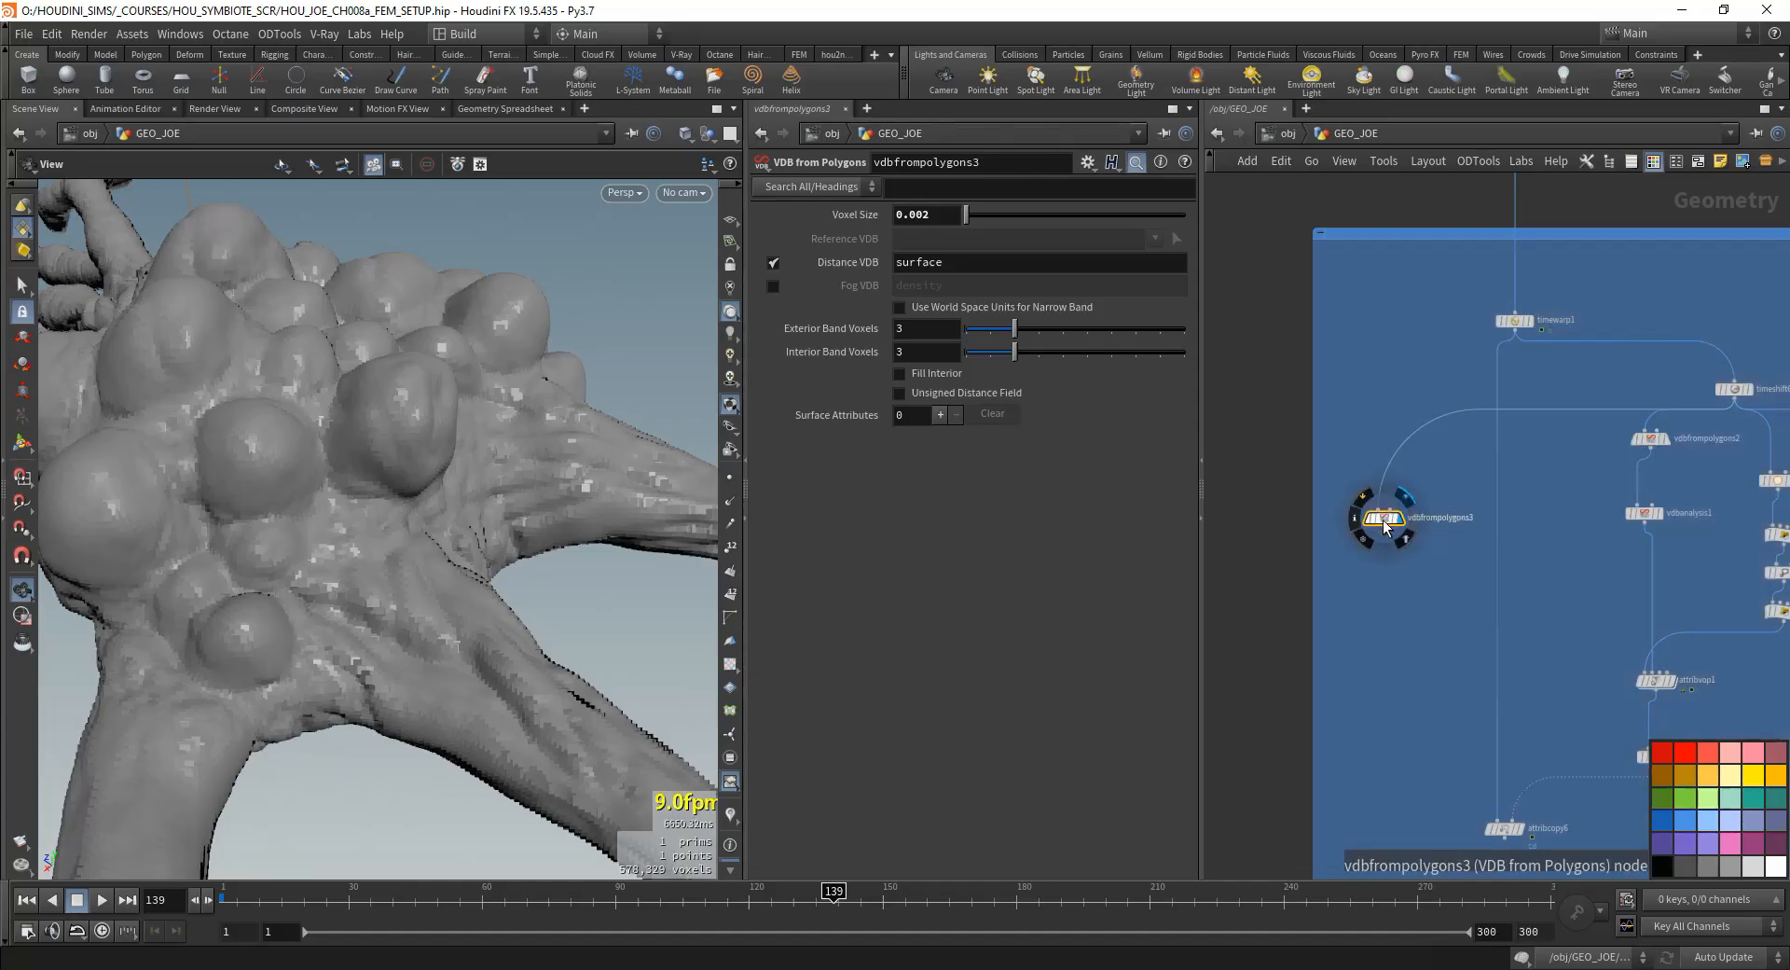
drag(1515, 331, 1387, 517)
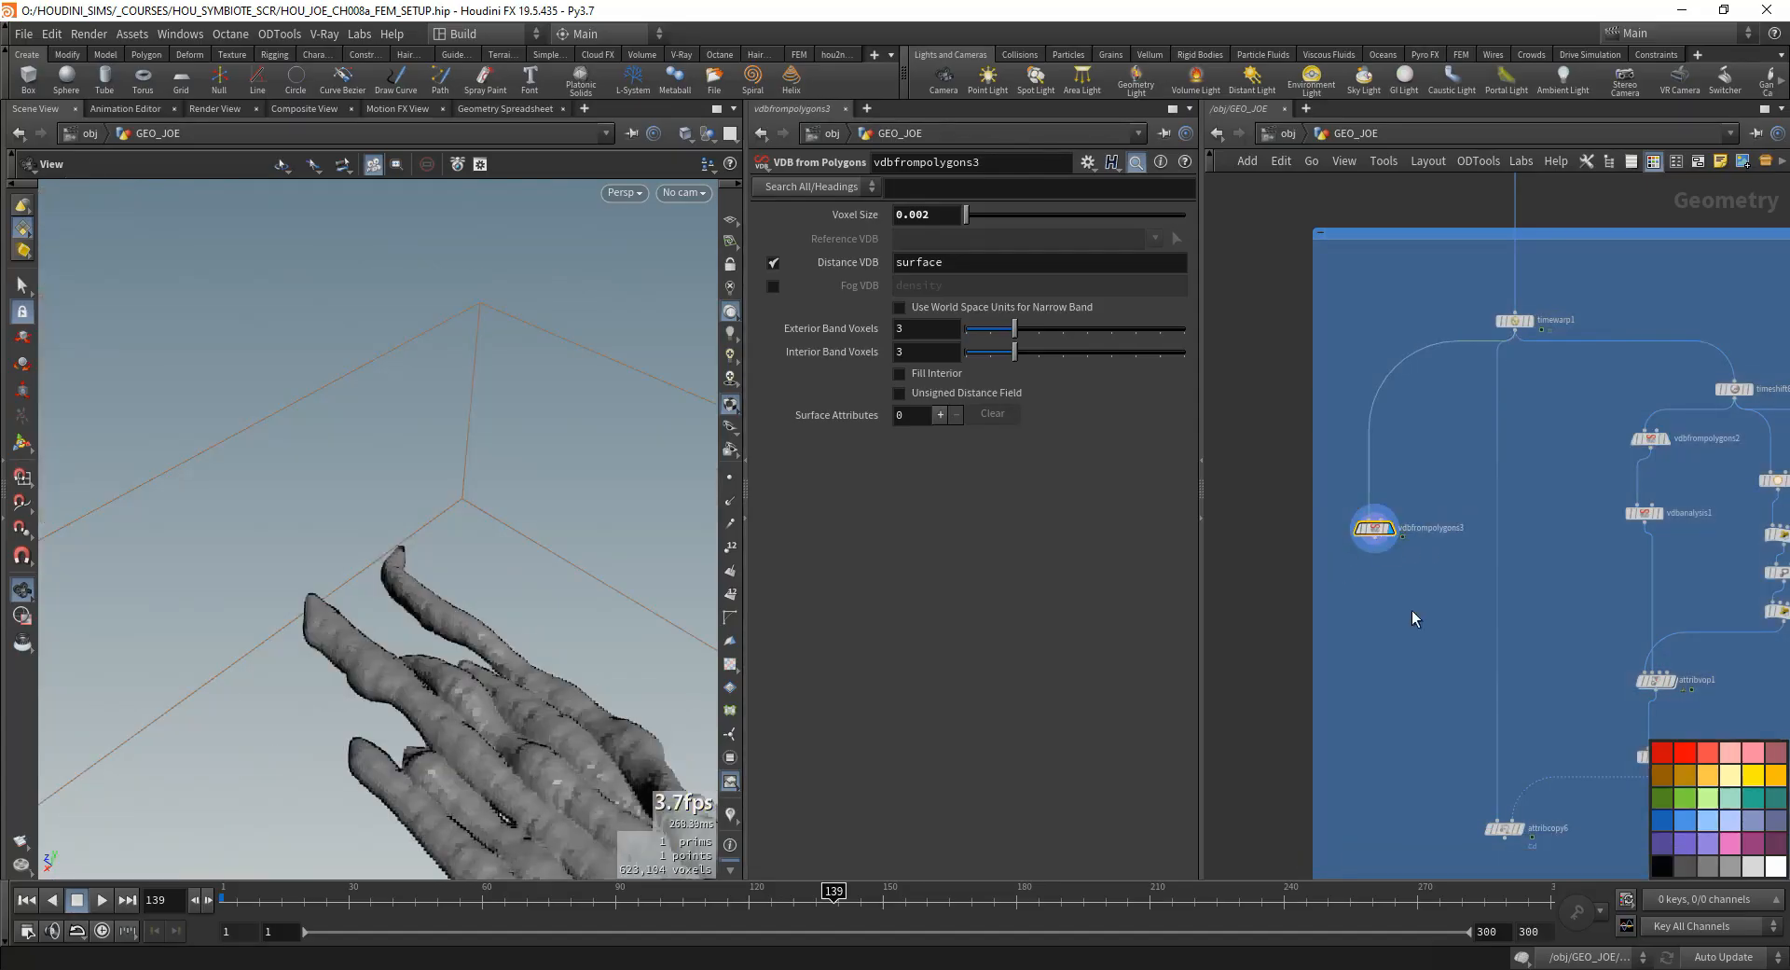
scroll(1412, 609, down, 1)
middle_drag(1412, 610, 1414, 512)
scroll(1390, 443, up, 3)
drag(552, 625, 186, 701)
scroll(494, 666, down, 5)
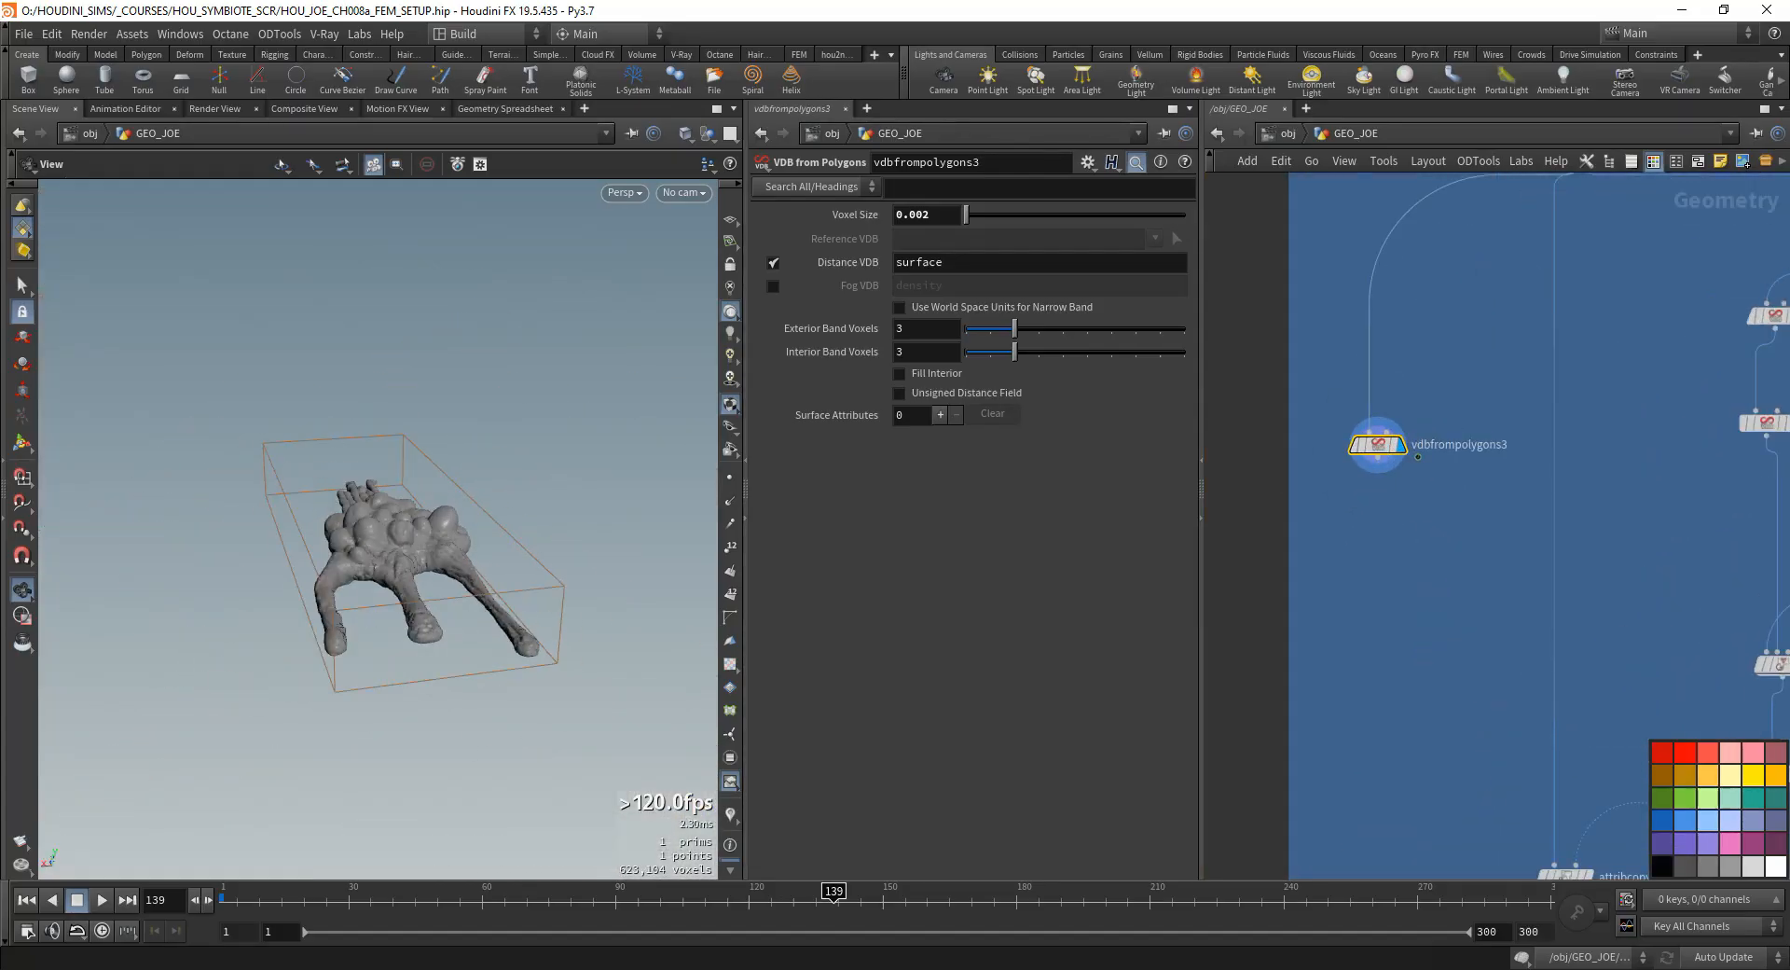
- Paste the copied File Cache node beneath vdbfrompolygons3, connect it to that node, and display it
click(1362, 606)
key(ctrl+v)
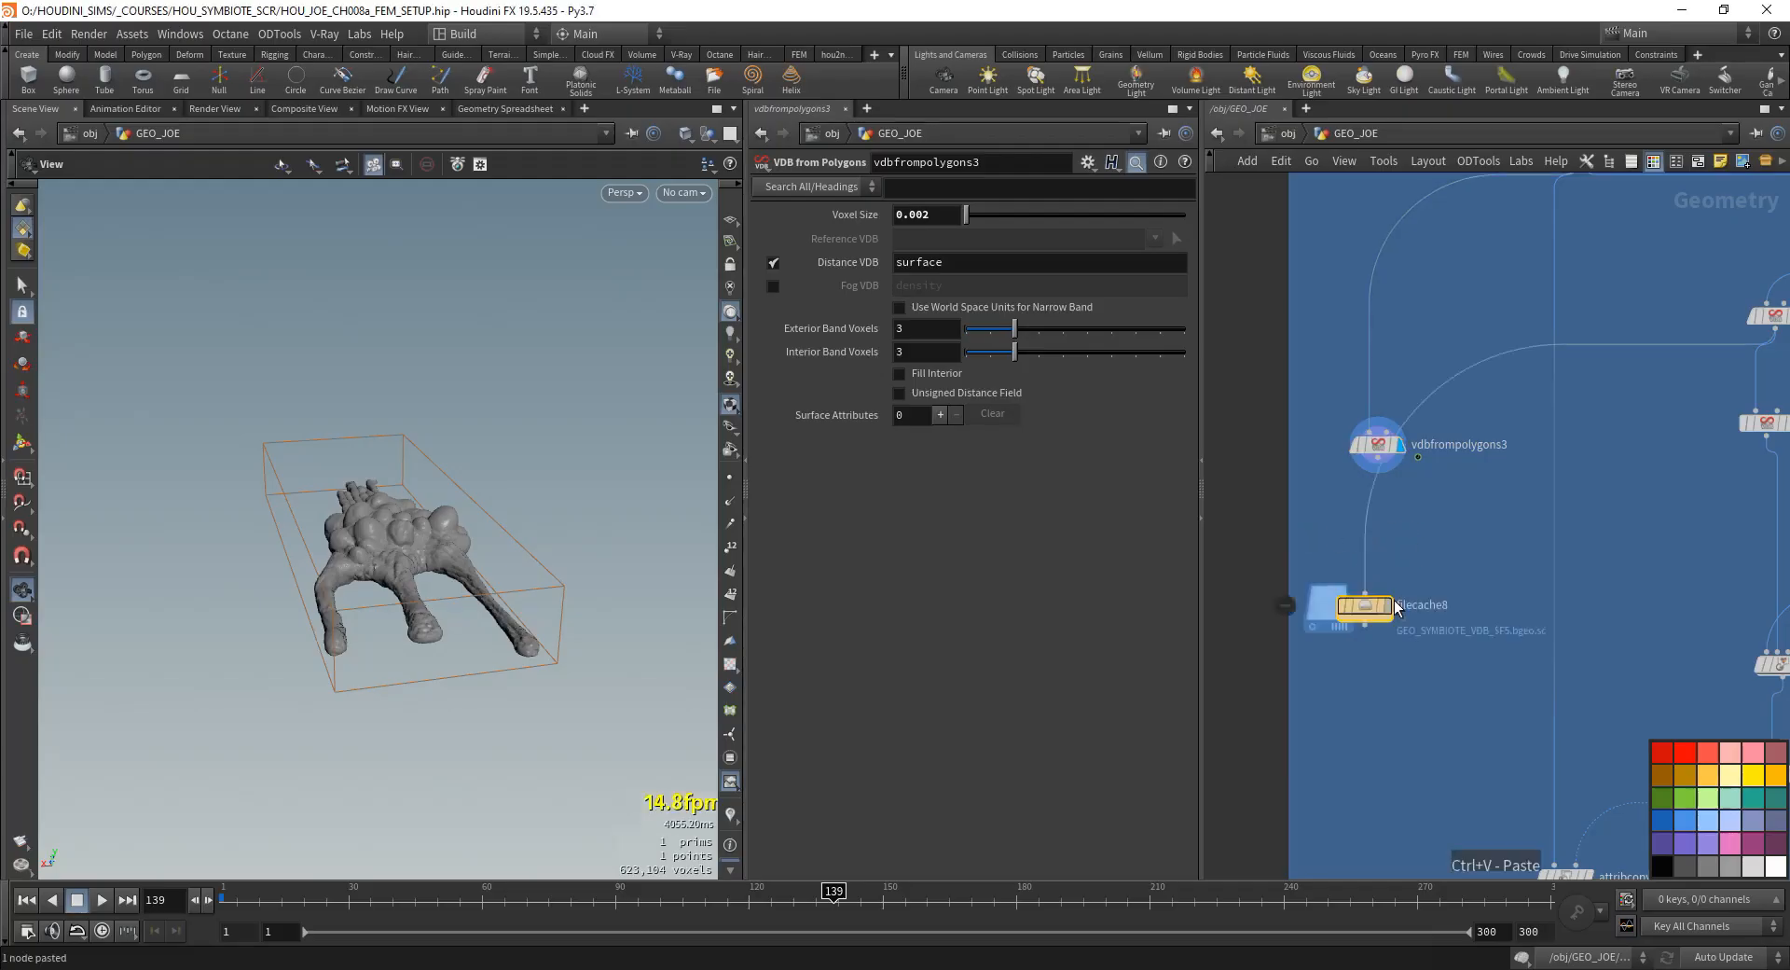
mouse_move(1362, 593)
mouse_down()
mouse_move(1386, 522)
mouse_move(1378, 459)
mouse_move(1385, 570)
mouse_up()
click(1385, 607)
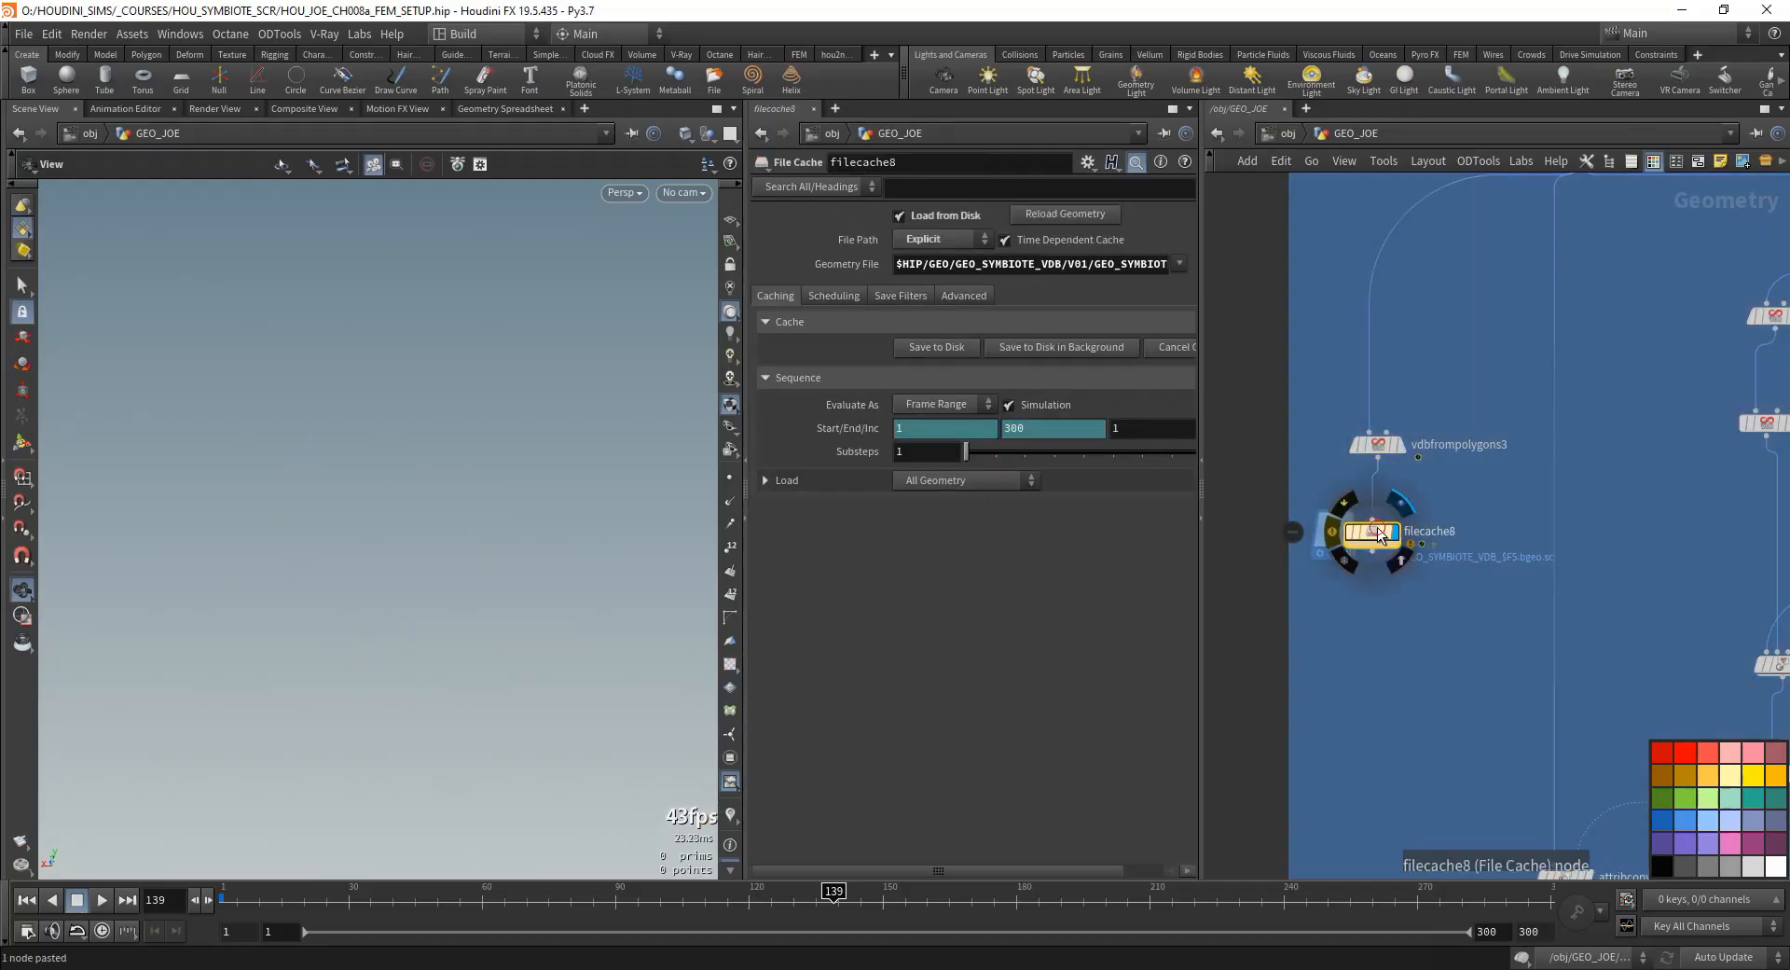
- Change the root folder in filecache8's Geometry File path to GEO_CACHED, giving $HIP/GEO_CACHED/GEO_SYMBIOTE_VDB/V01/GEO_SYMBIOTE_VDB_$F5.bgeo.sc
drag(1201, 489, 1414, 489)
drag(1311, 264, 743, 280)
click(952, 264)
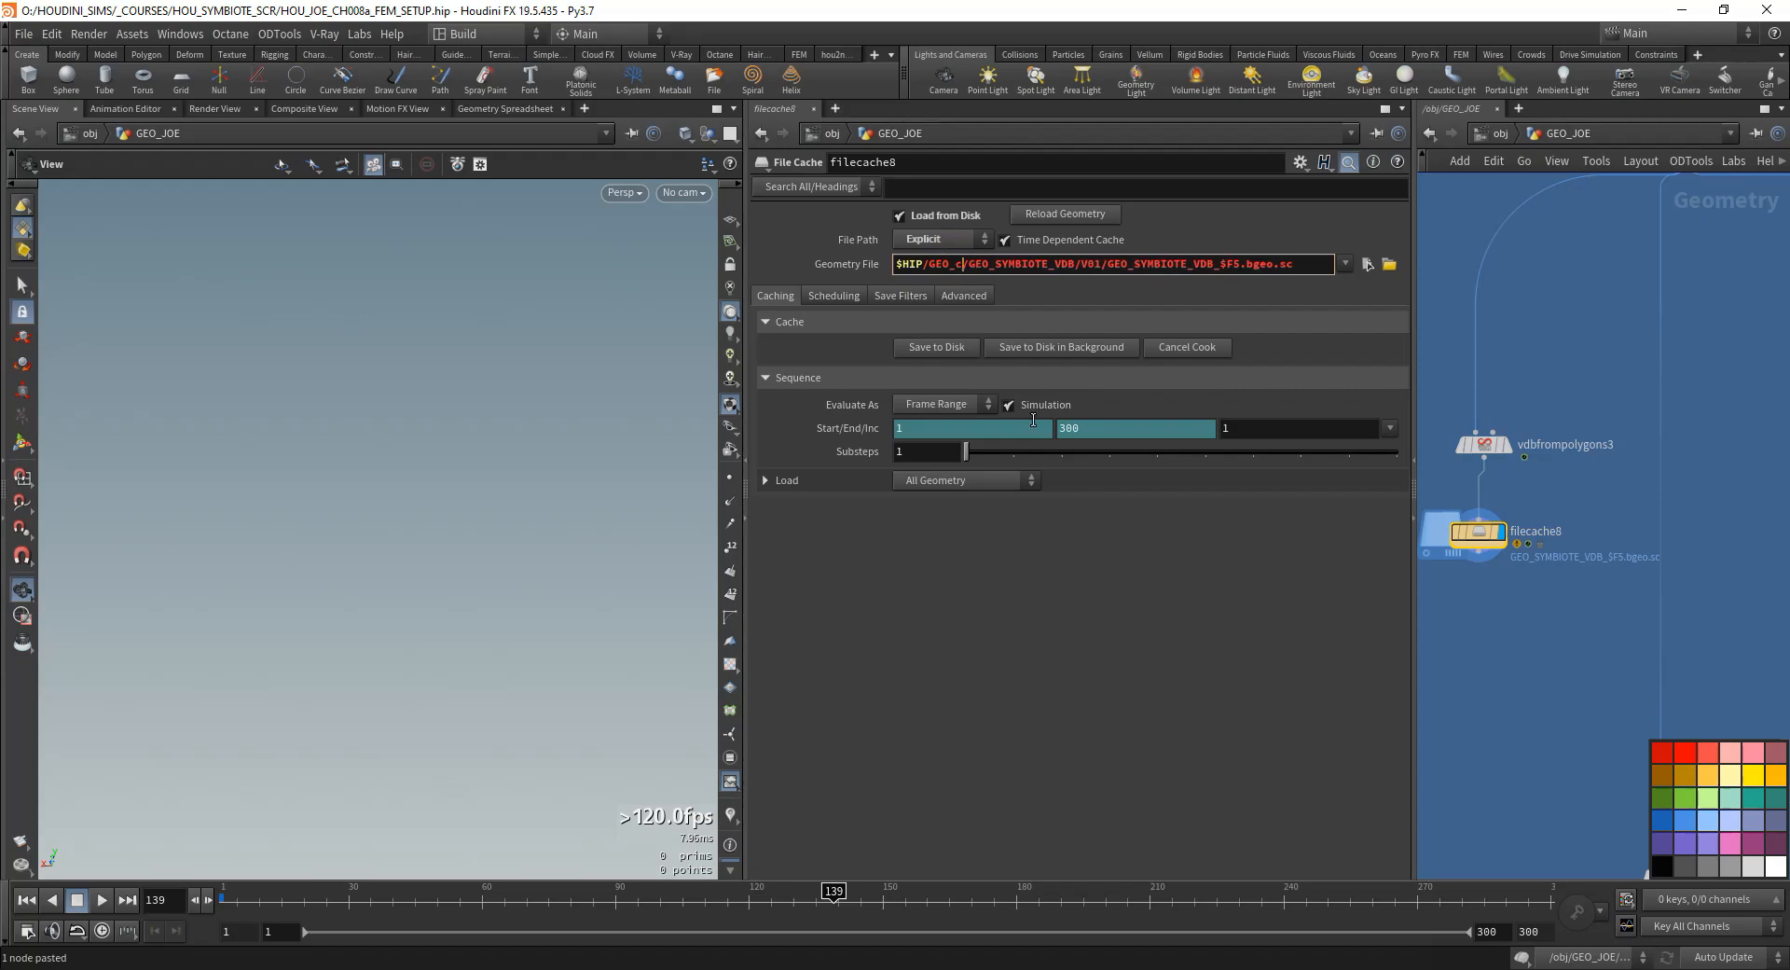
text(D)
key(Return)
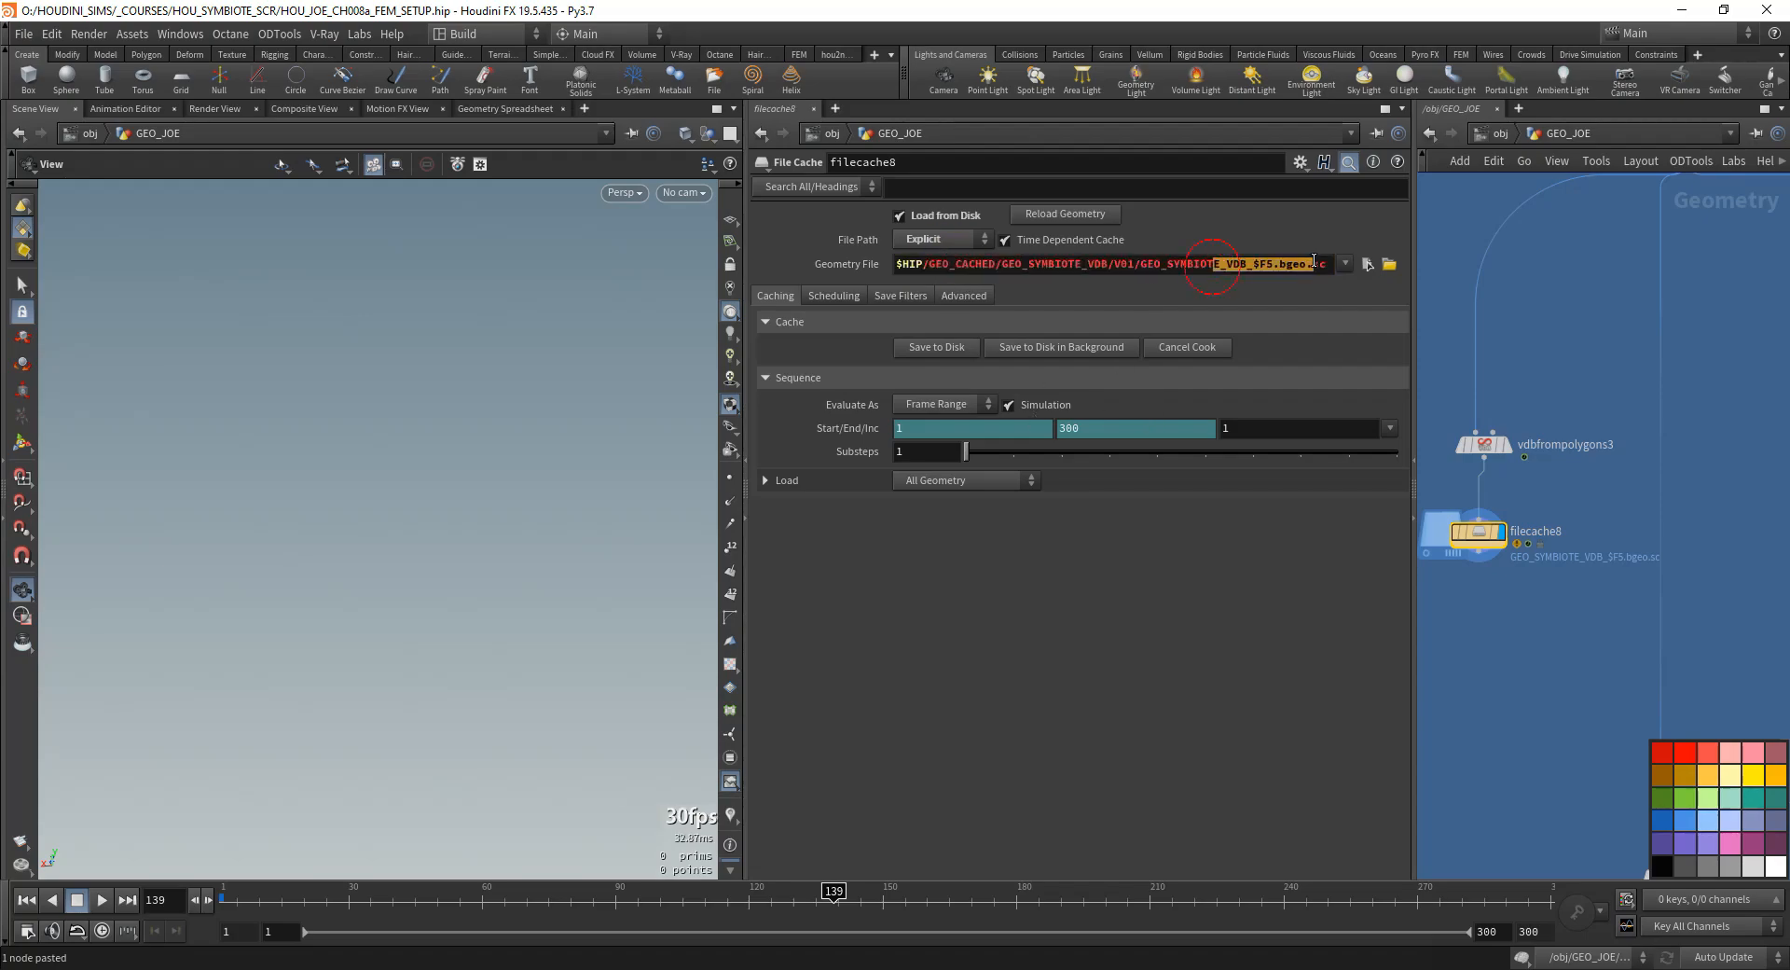
- Display vdbfrompolygons3, enable Fill Interior, and set its Exterior Band Voxels to 10
middle_drag(1578, 538, 1577, 542)
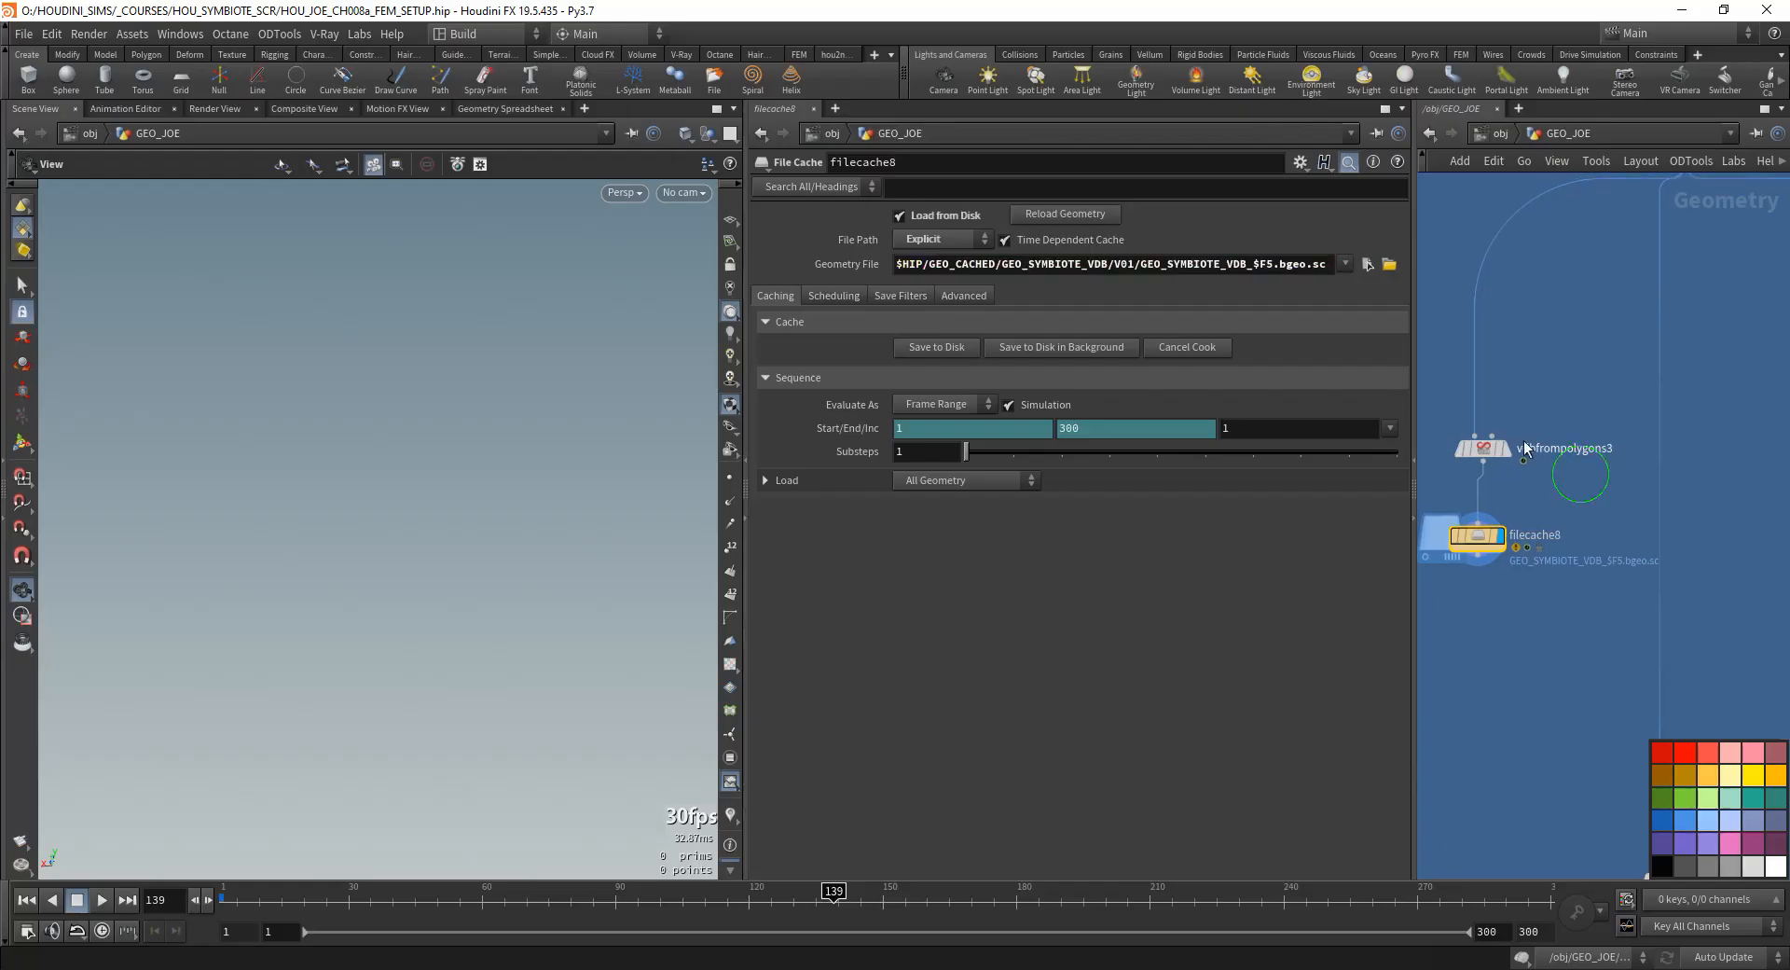
click(1480, 456)
drag(376, 607, 436, 604)
middle_drag(1615, 361, 1438, 589)
middle_drag(1709, 476, 1568, 452)
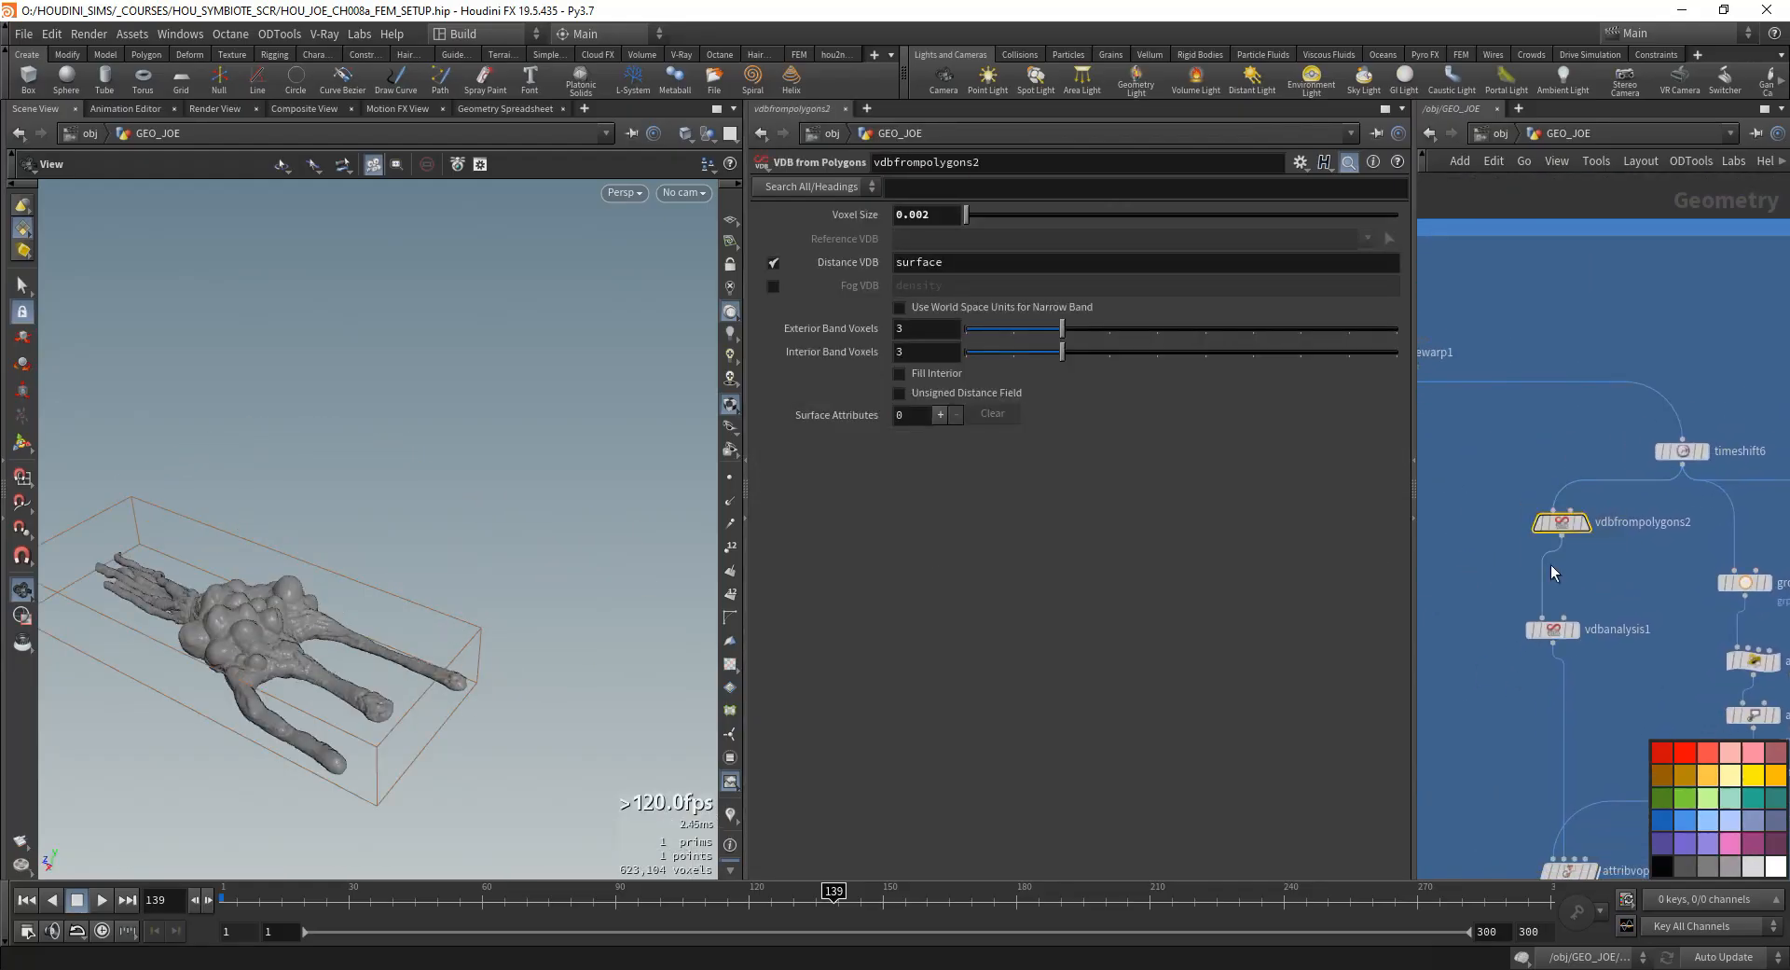
middle_drag(1426, 592, 1761, 496)
scroll(1641, 496, down, 1)
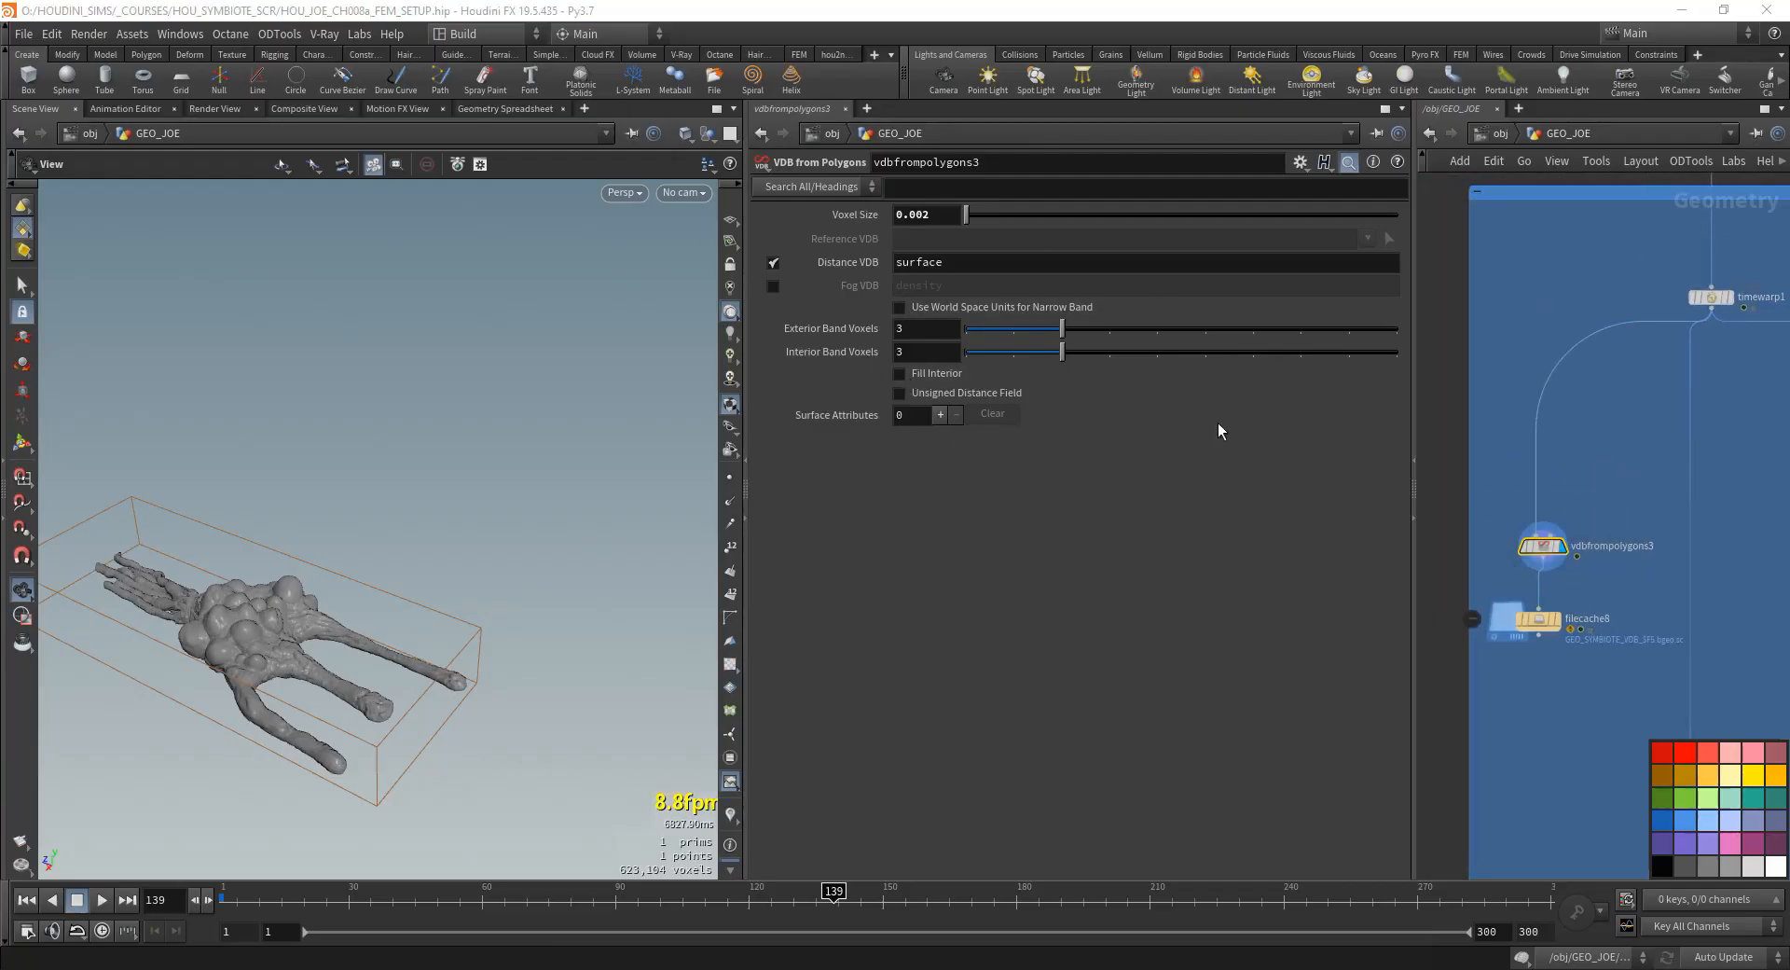
click(899, 373)
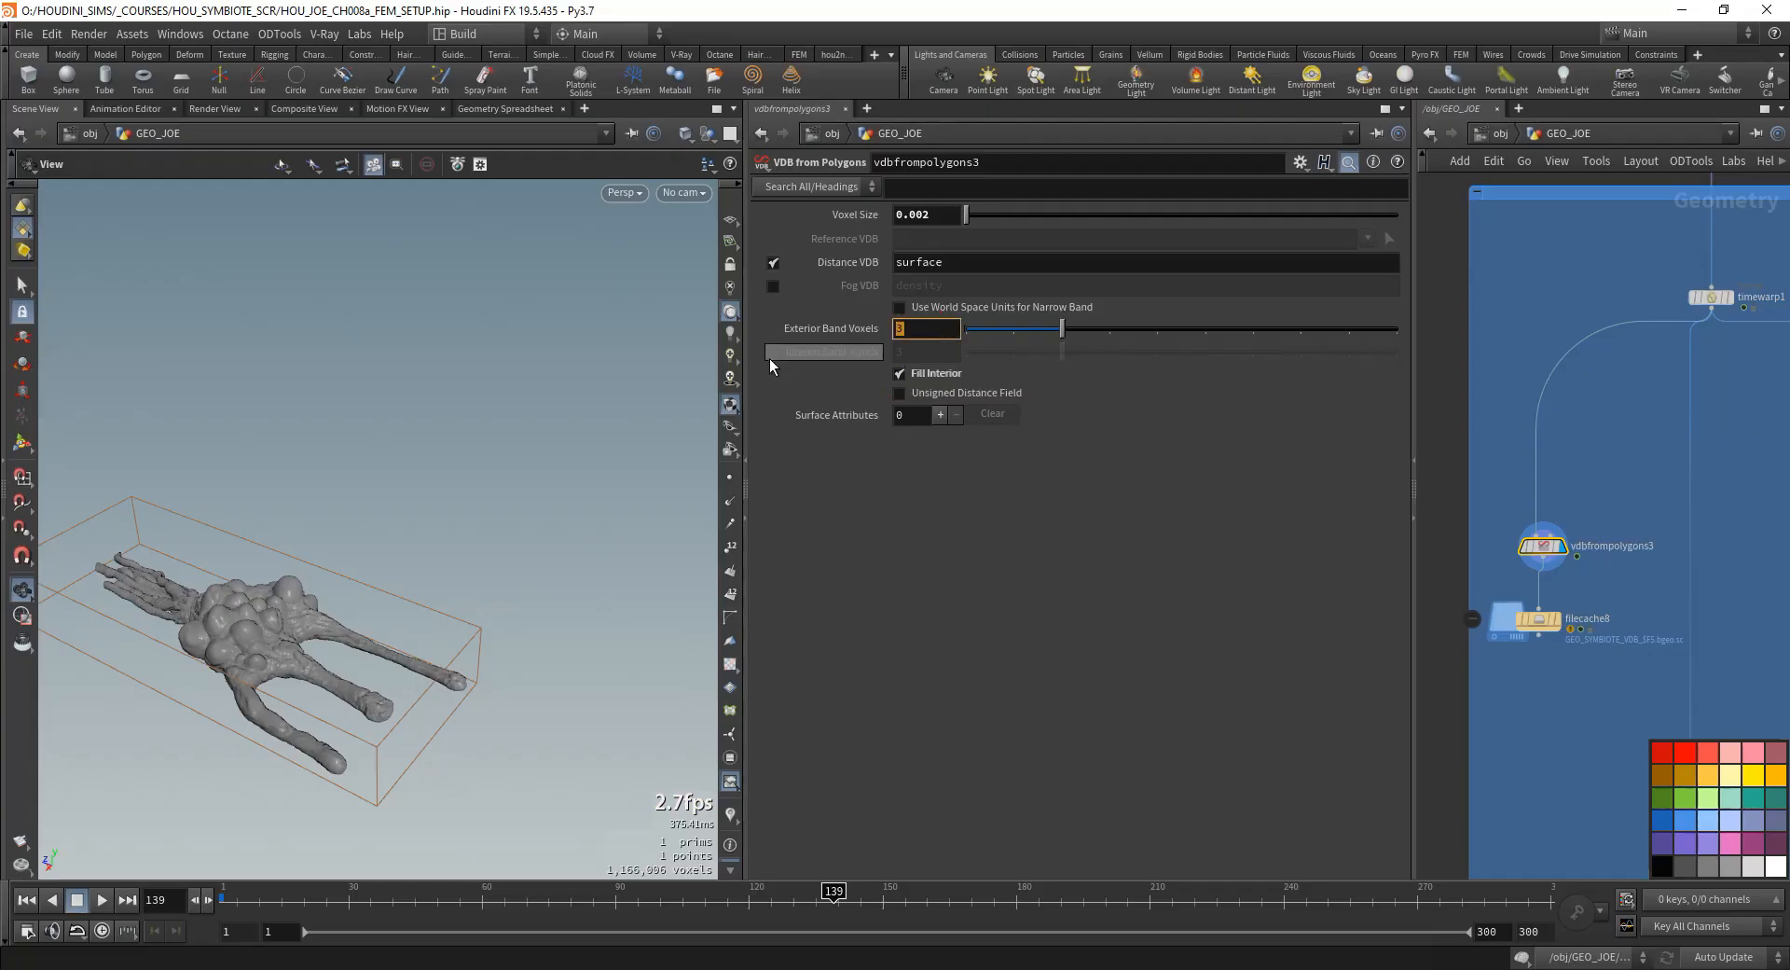
text(10)
key(Return)
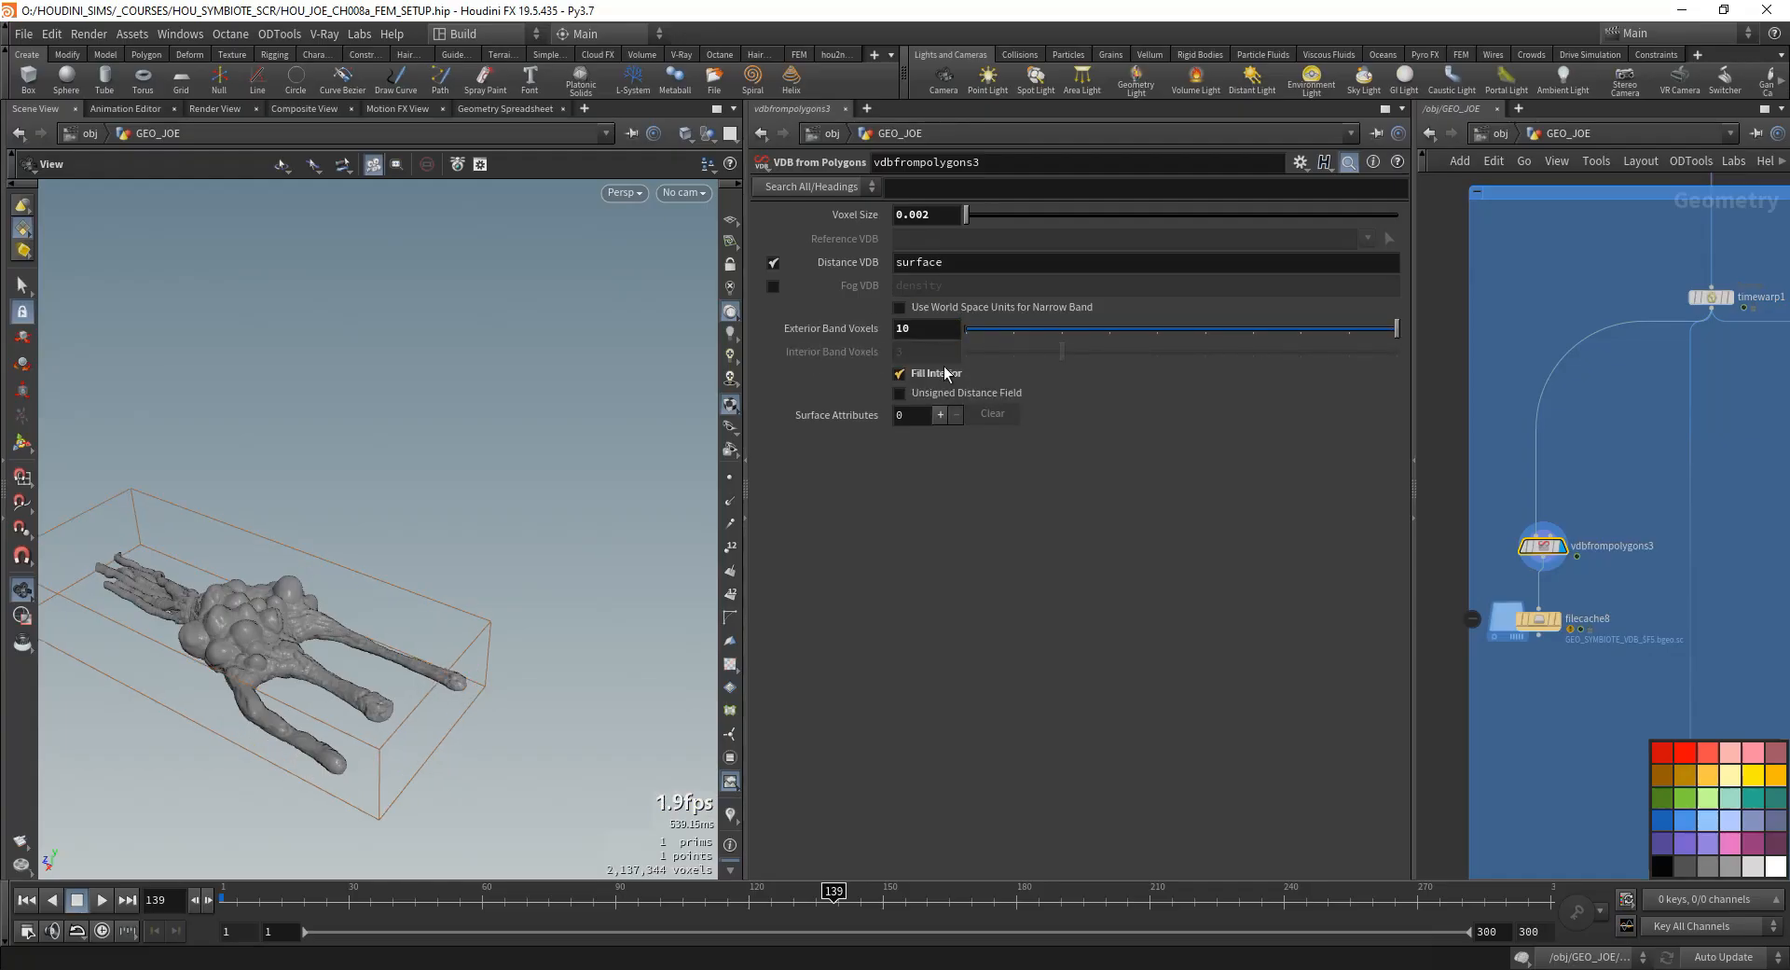
- Examine the filled VDB and its bounds from several angles, re-entering 10 as Exterior Band Voxels
alt+right_drag(252, 685, 495, 597)
alt+drag(494, 596, 302, 550)
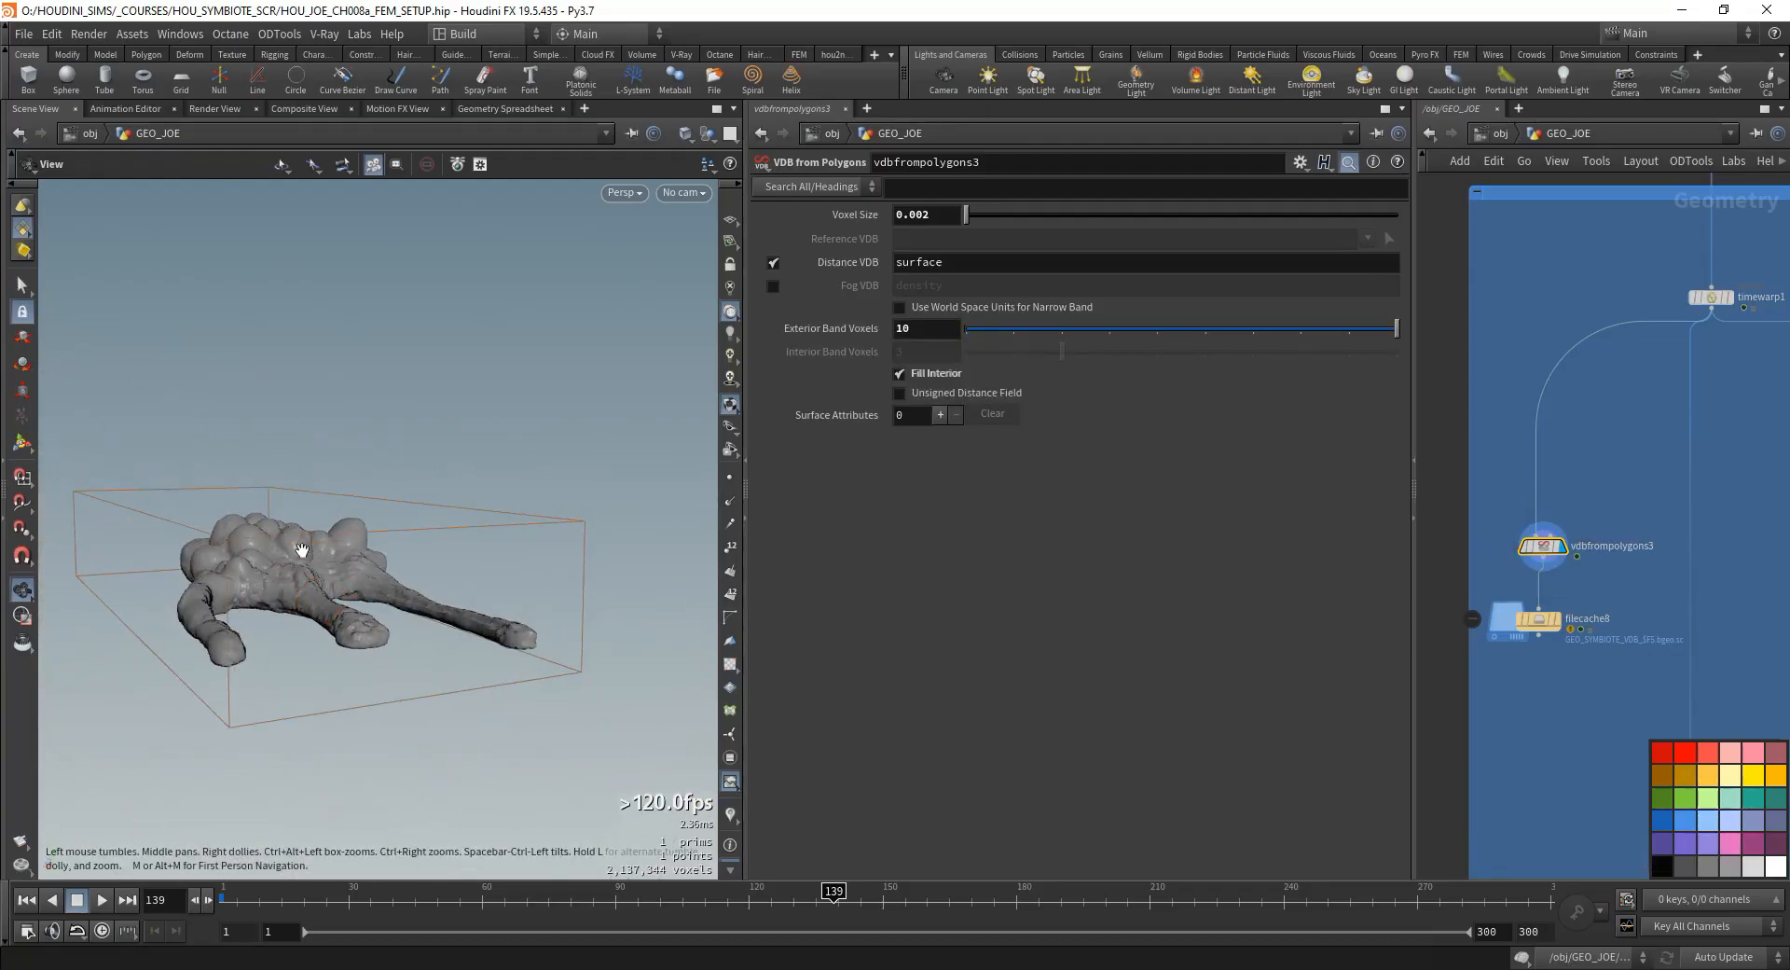
alt+drag(406, 619, 334, 611)
double_click(908, 328)
text(10)
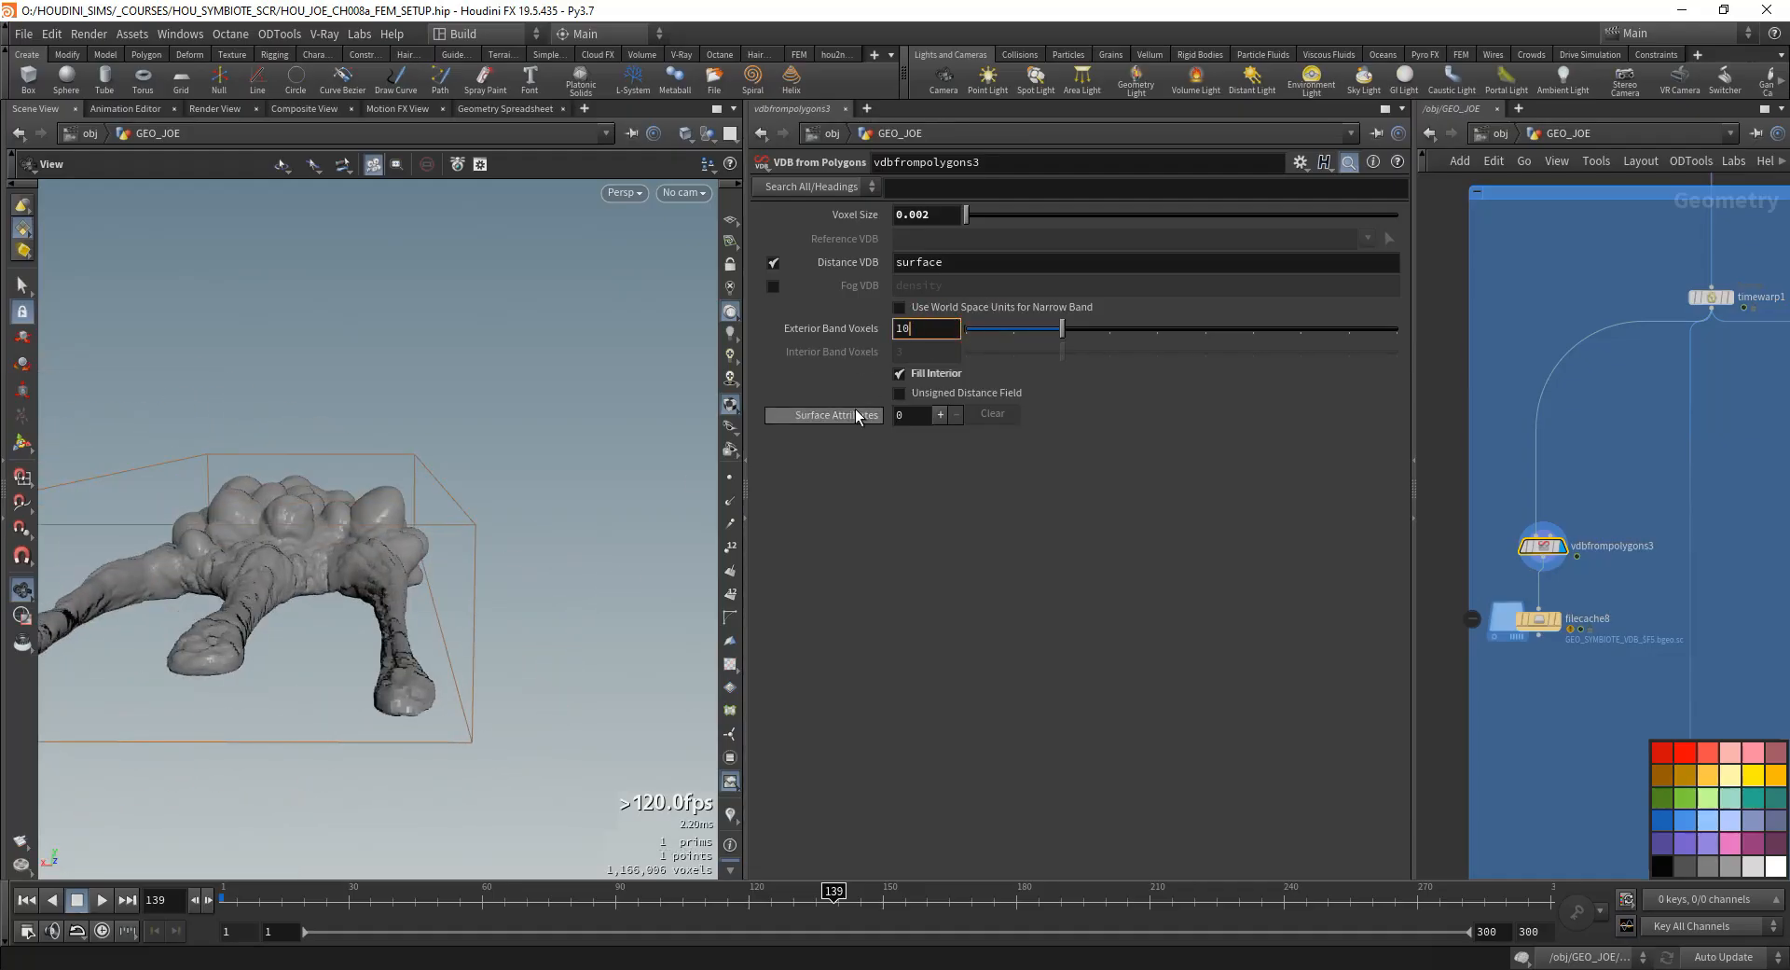
key(Return)
alt+drag(518, 565, 550, 546)
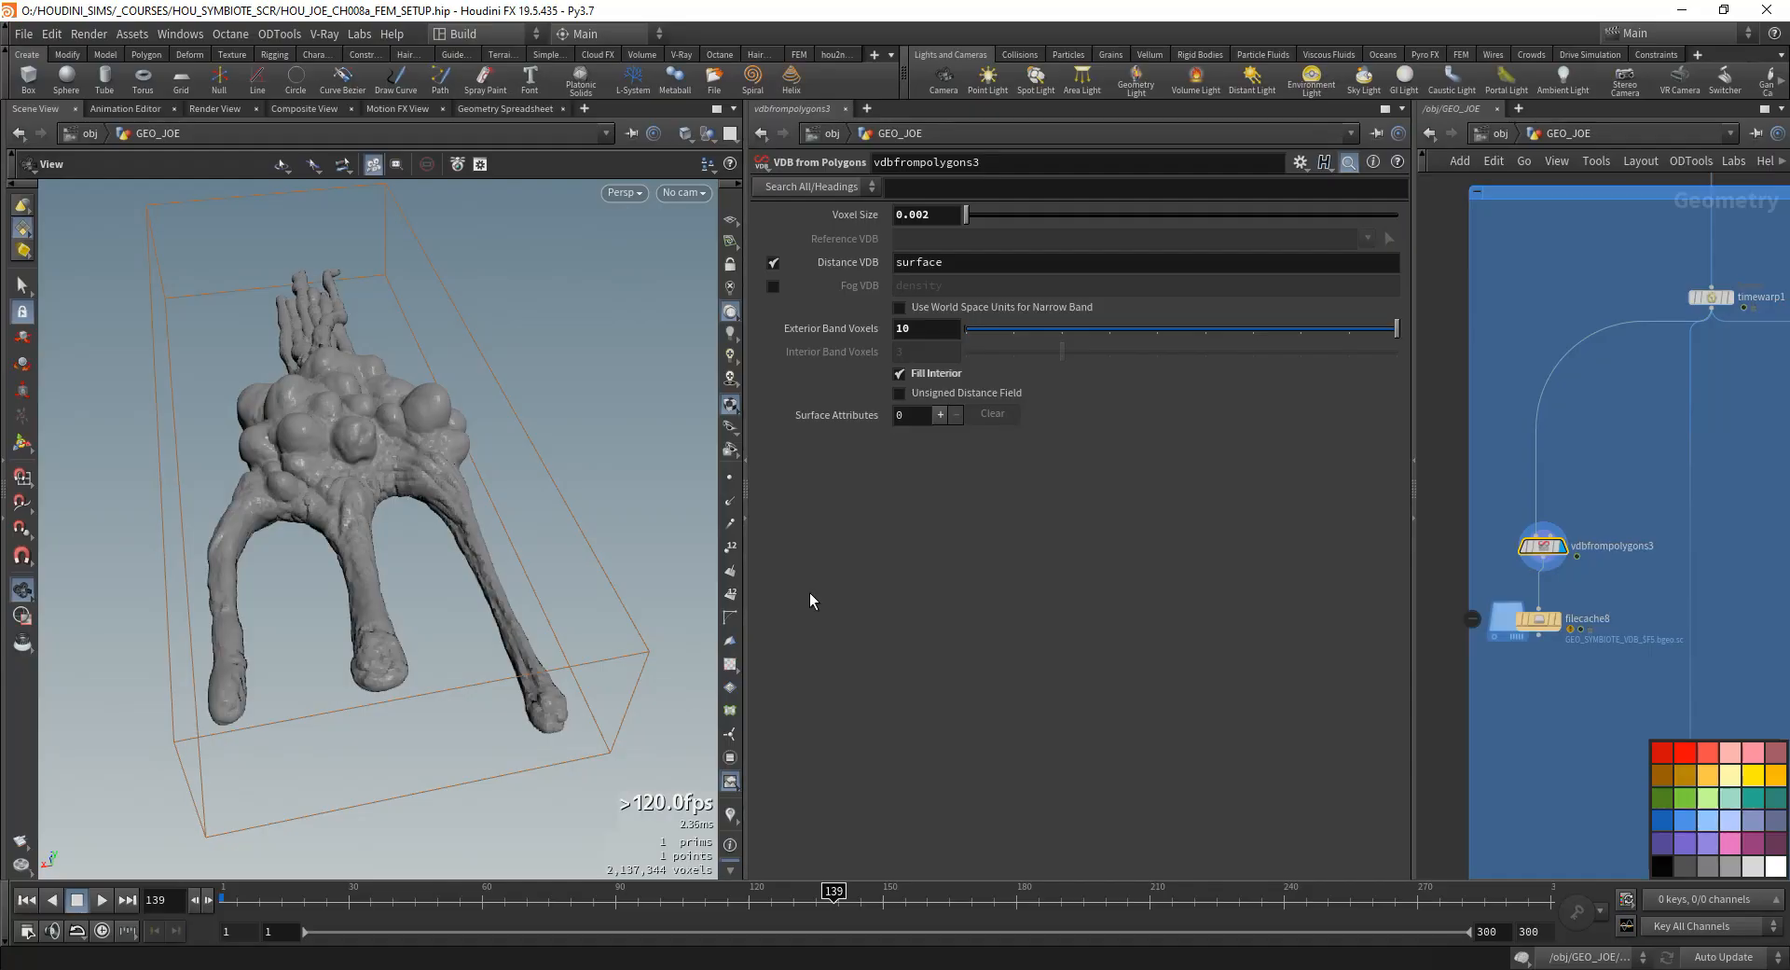
drag(329, 580, 372, 568)
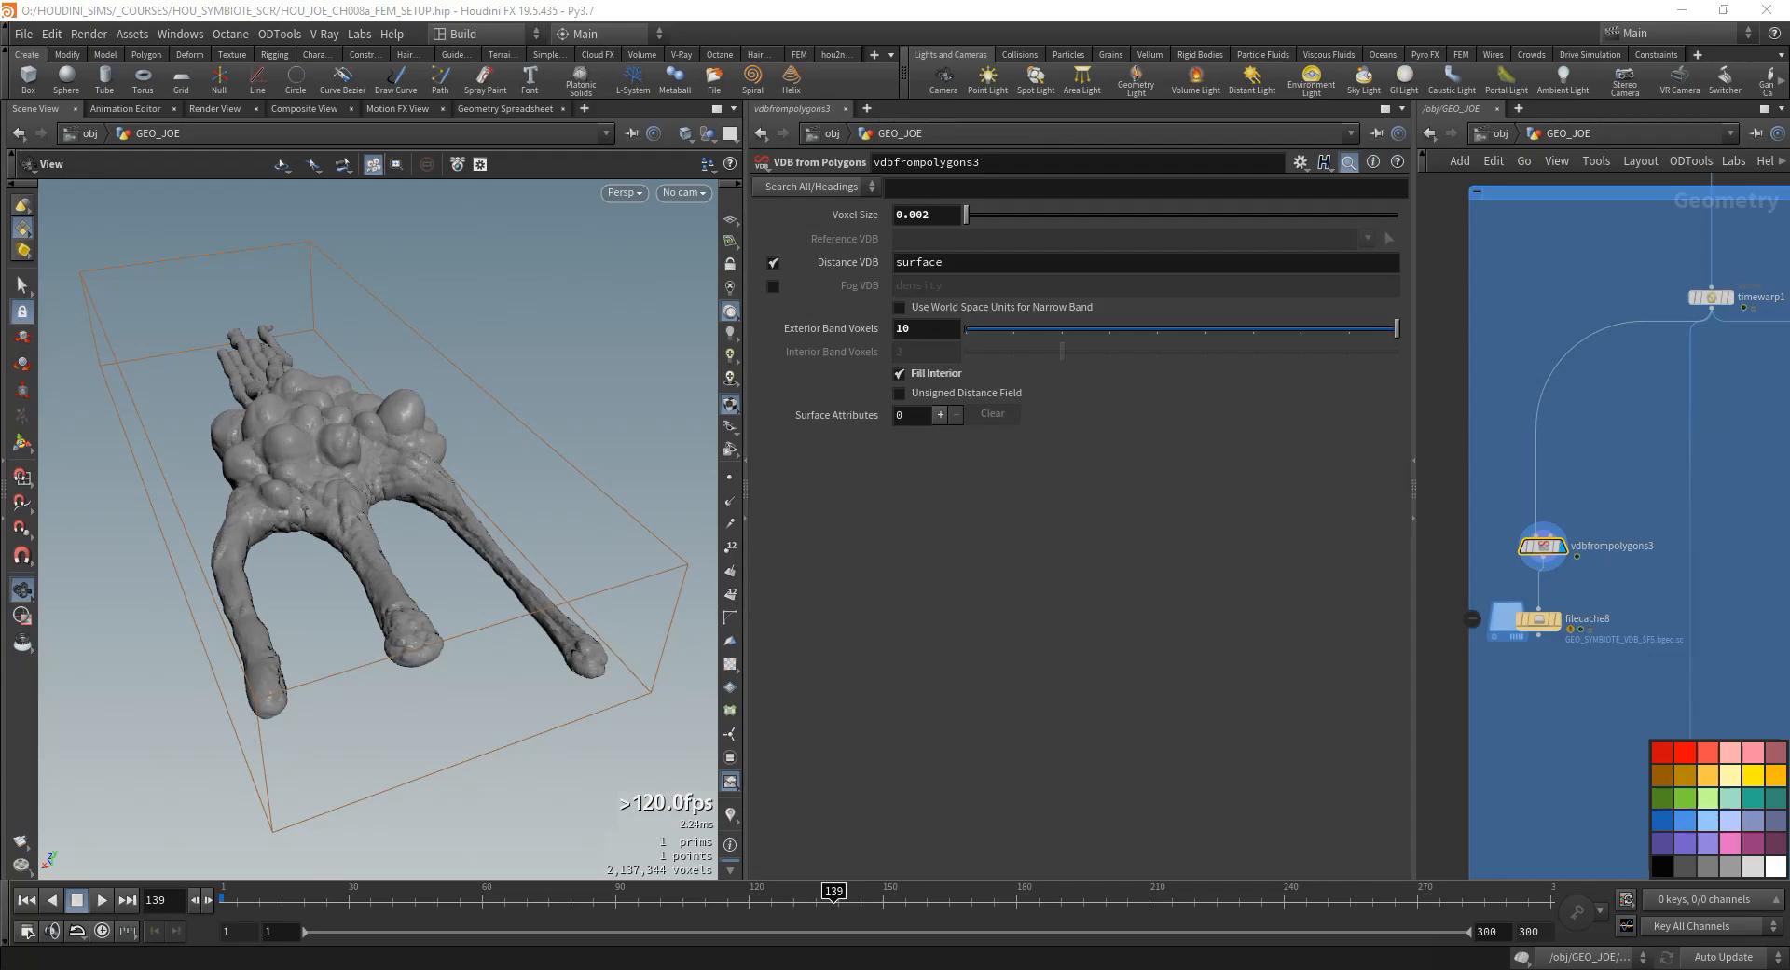
- Add a Scatter node beneath attribcopy6
scroll(1492, 714, down, 5)
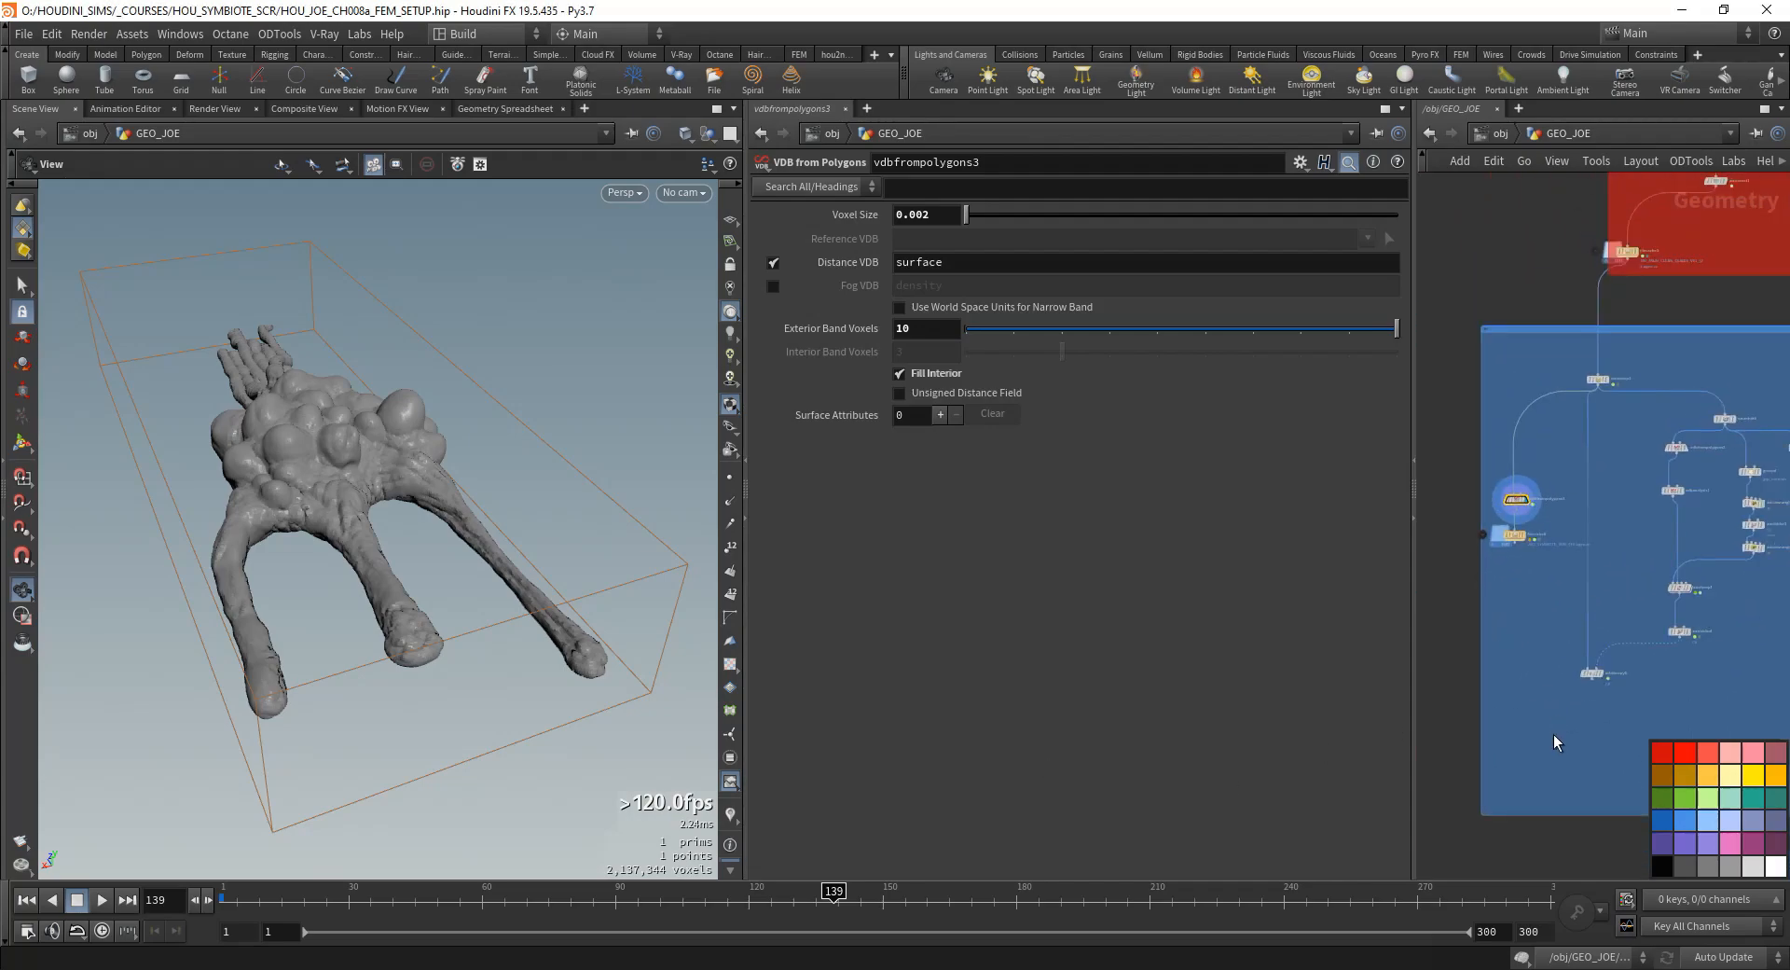
key(Tab)
text(sca)
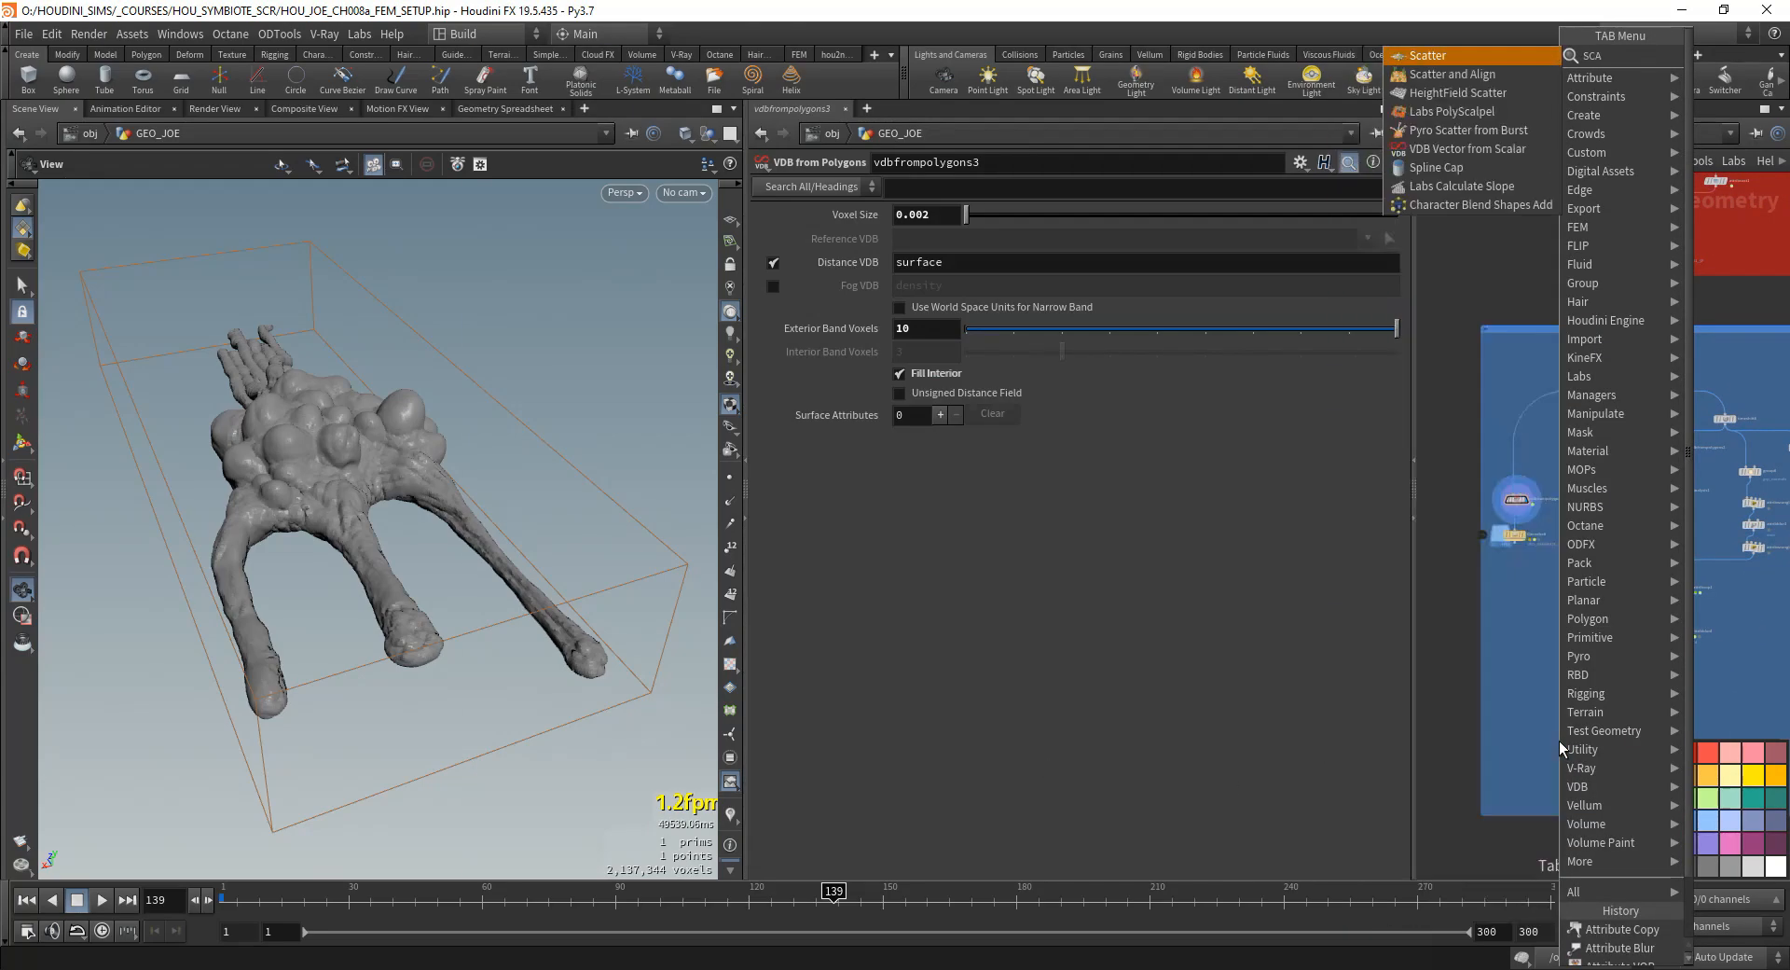
key(Return)
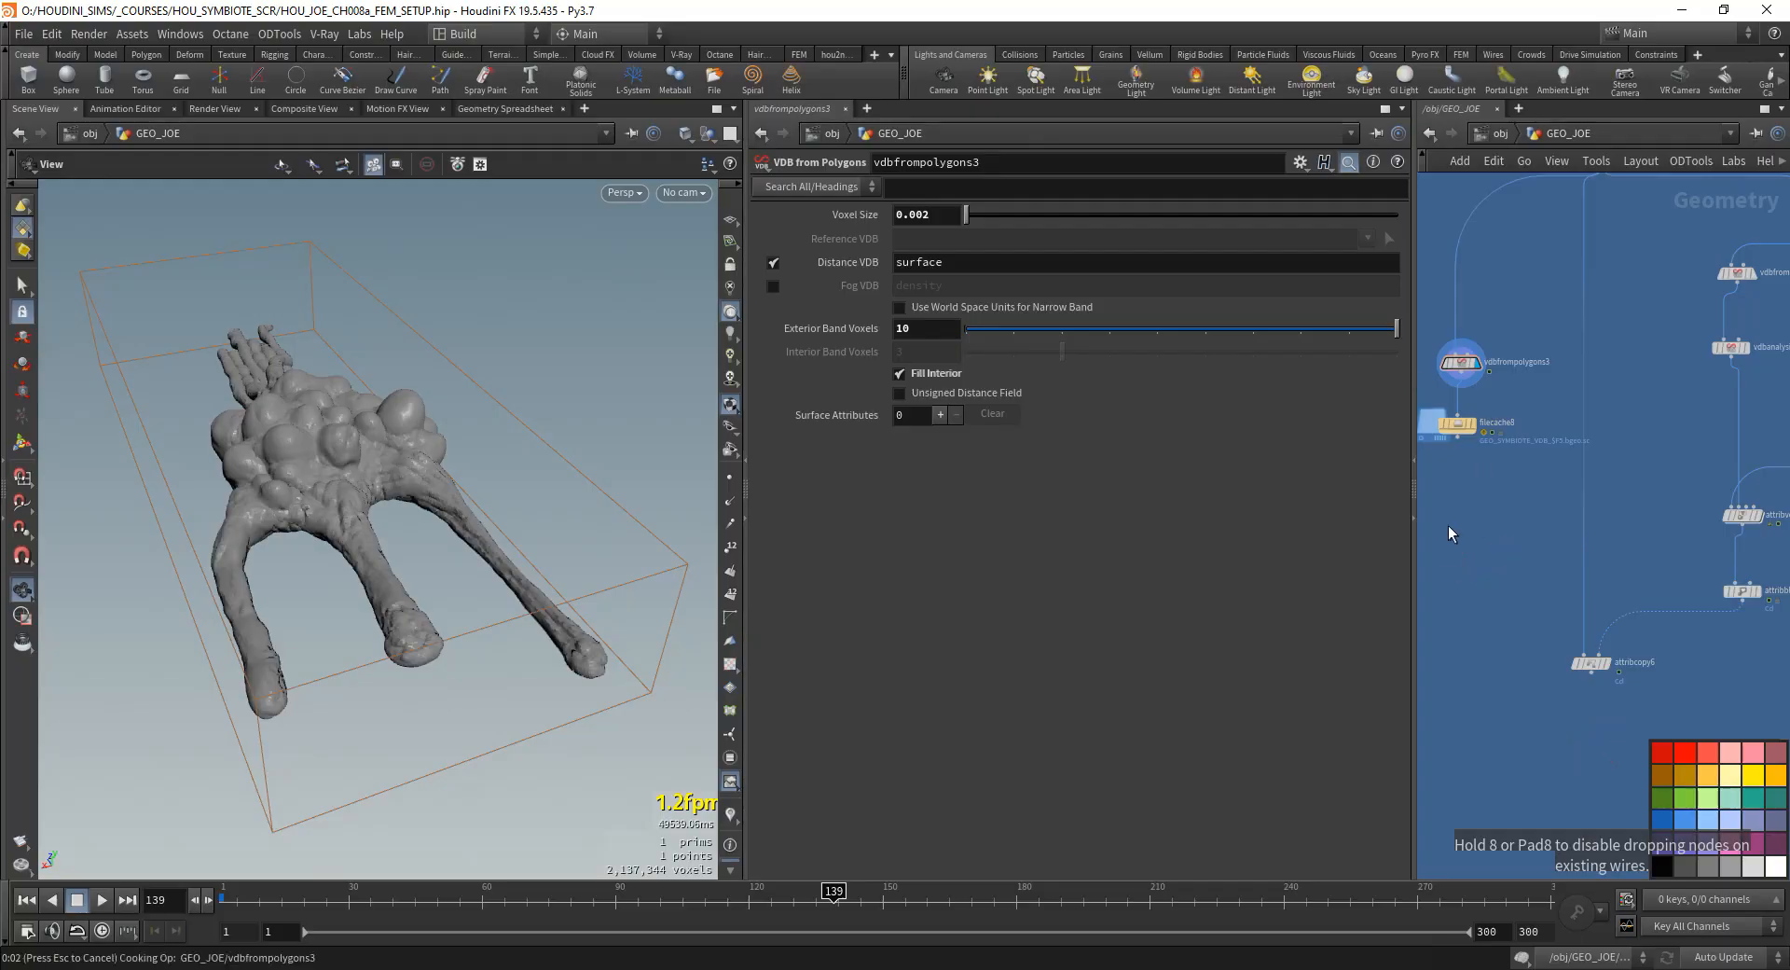
- Display filecache8 and select it together with vdbfrompolygons3
drag(1497, 533, 1460, 341)
click(1452, 429)
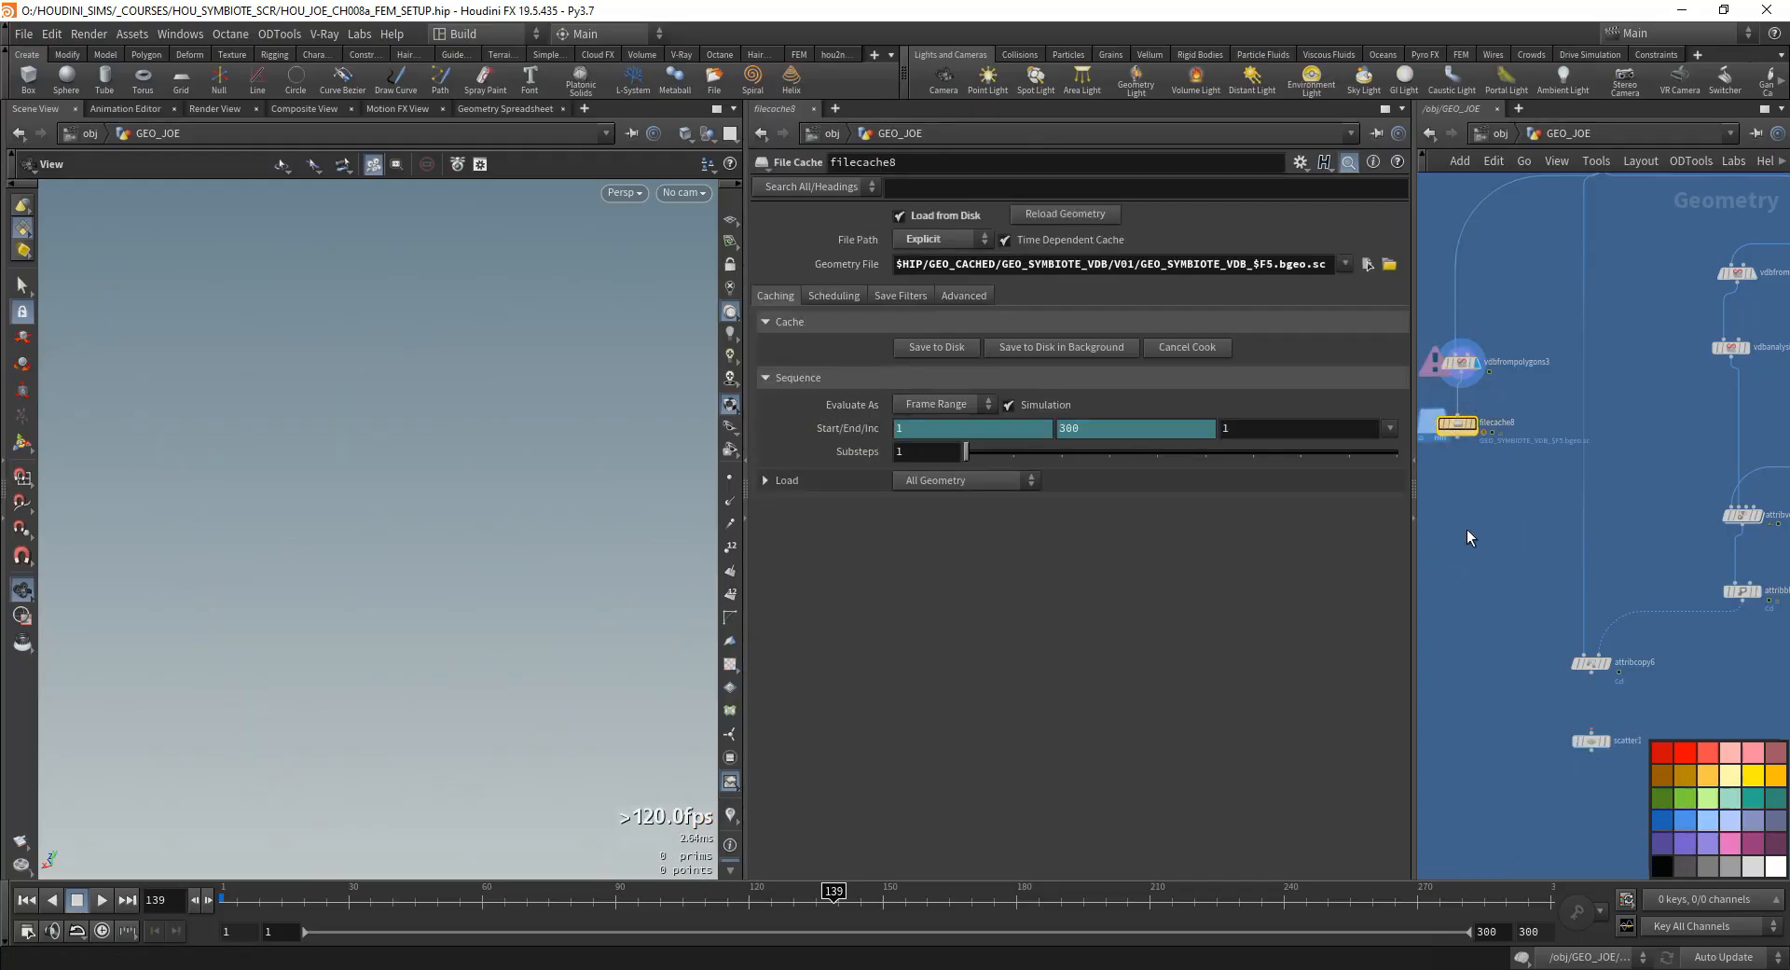
middle_drag(1466, 576, 1482, 635)
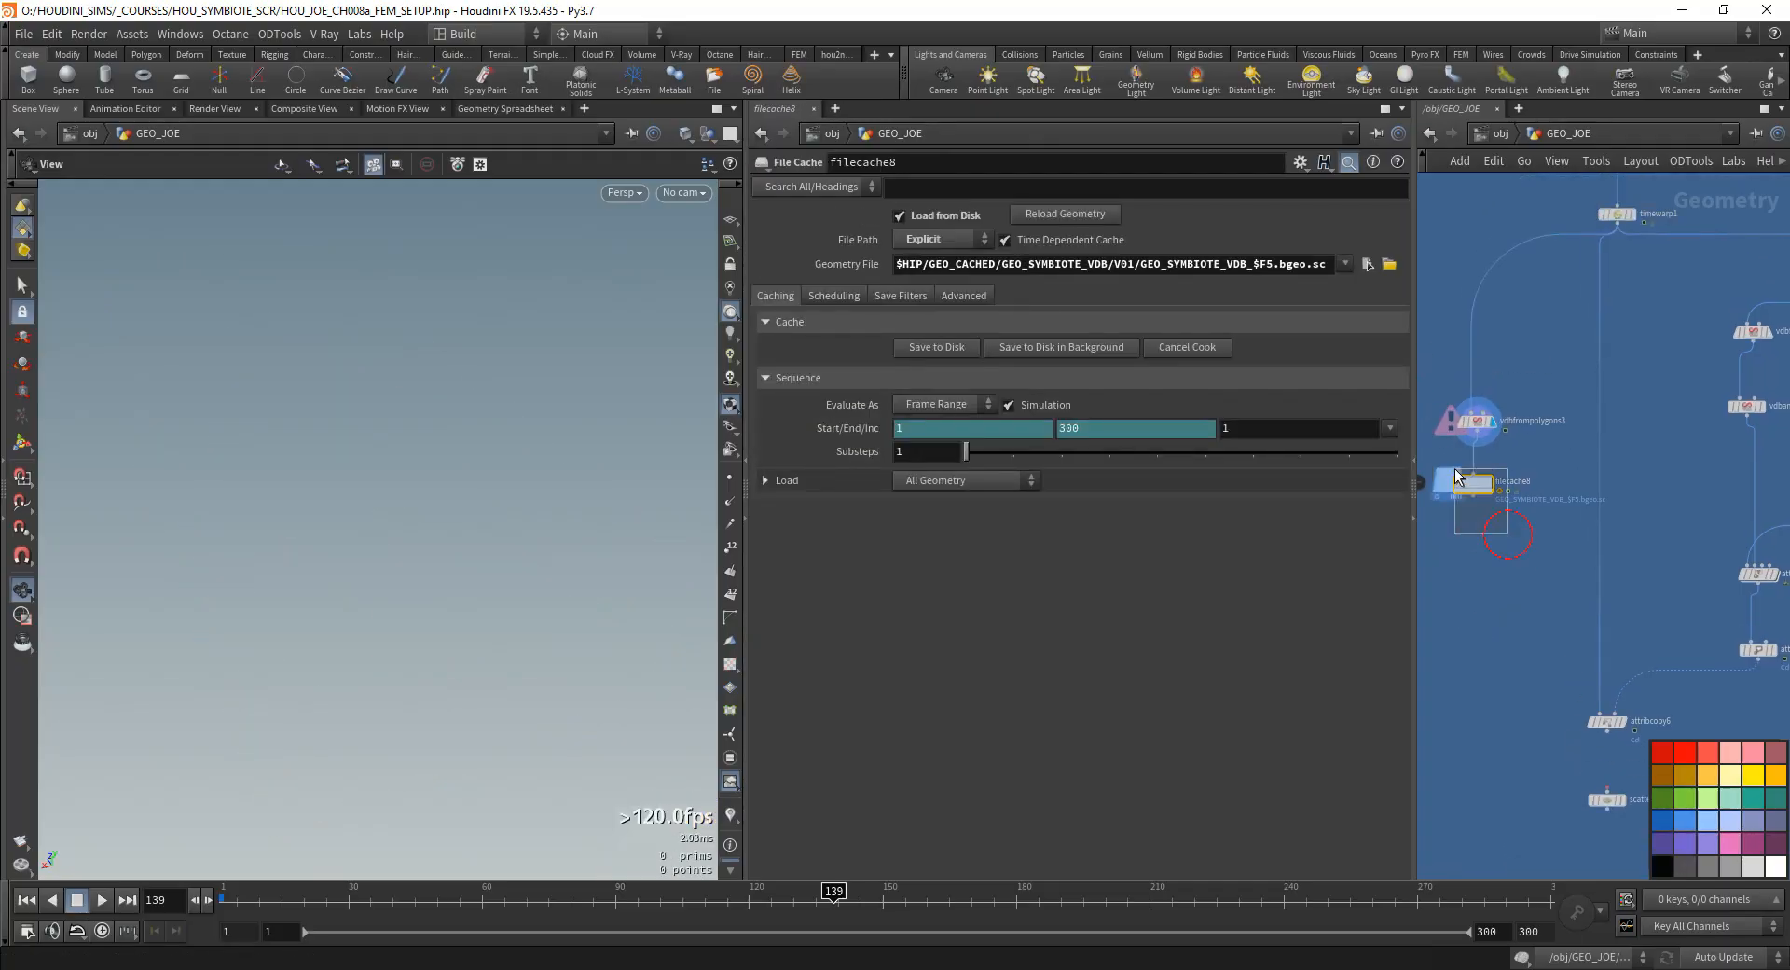
scroll(1474, 504, up, 1)
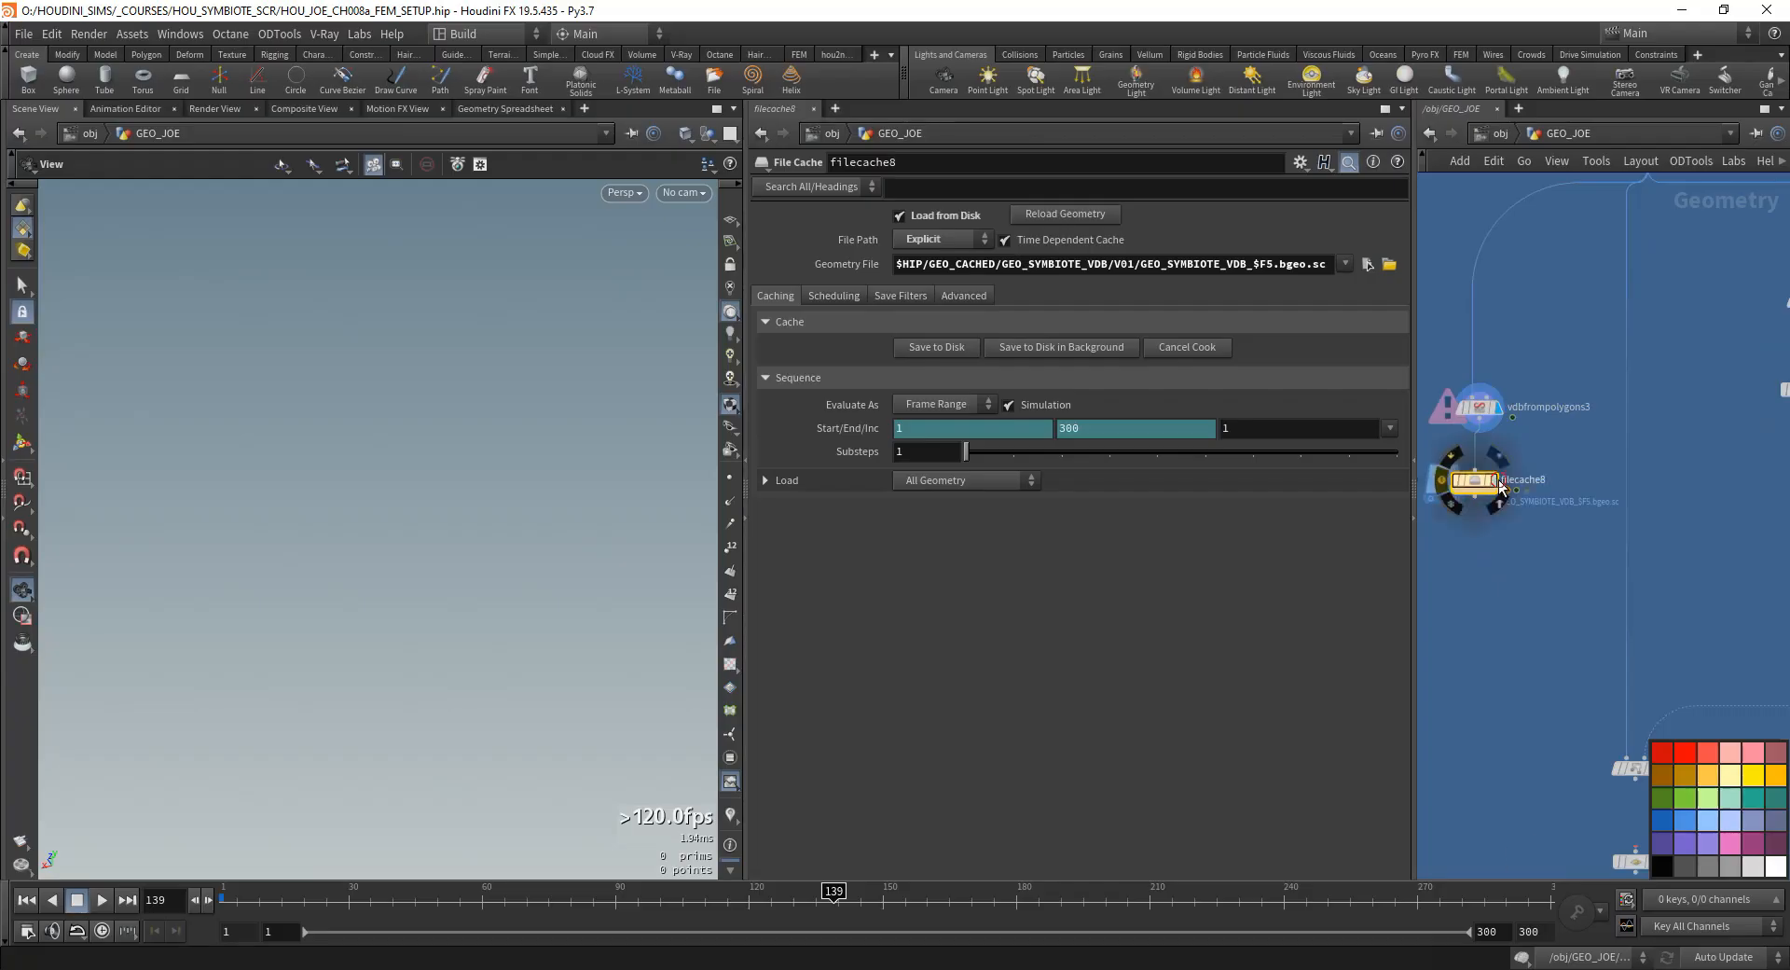
click(1493, 482)
scroll(1508, 555, down, 4)
middle_drag(1510, 561, 1502, 550)
drag(1522, 587, 1467, 414)
- Connect scatter1 to the output of attribcopy6 and display its scattered points
scroll(1611, 717, up, 3)
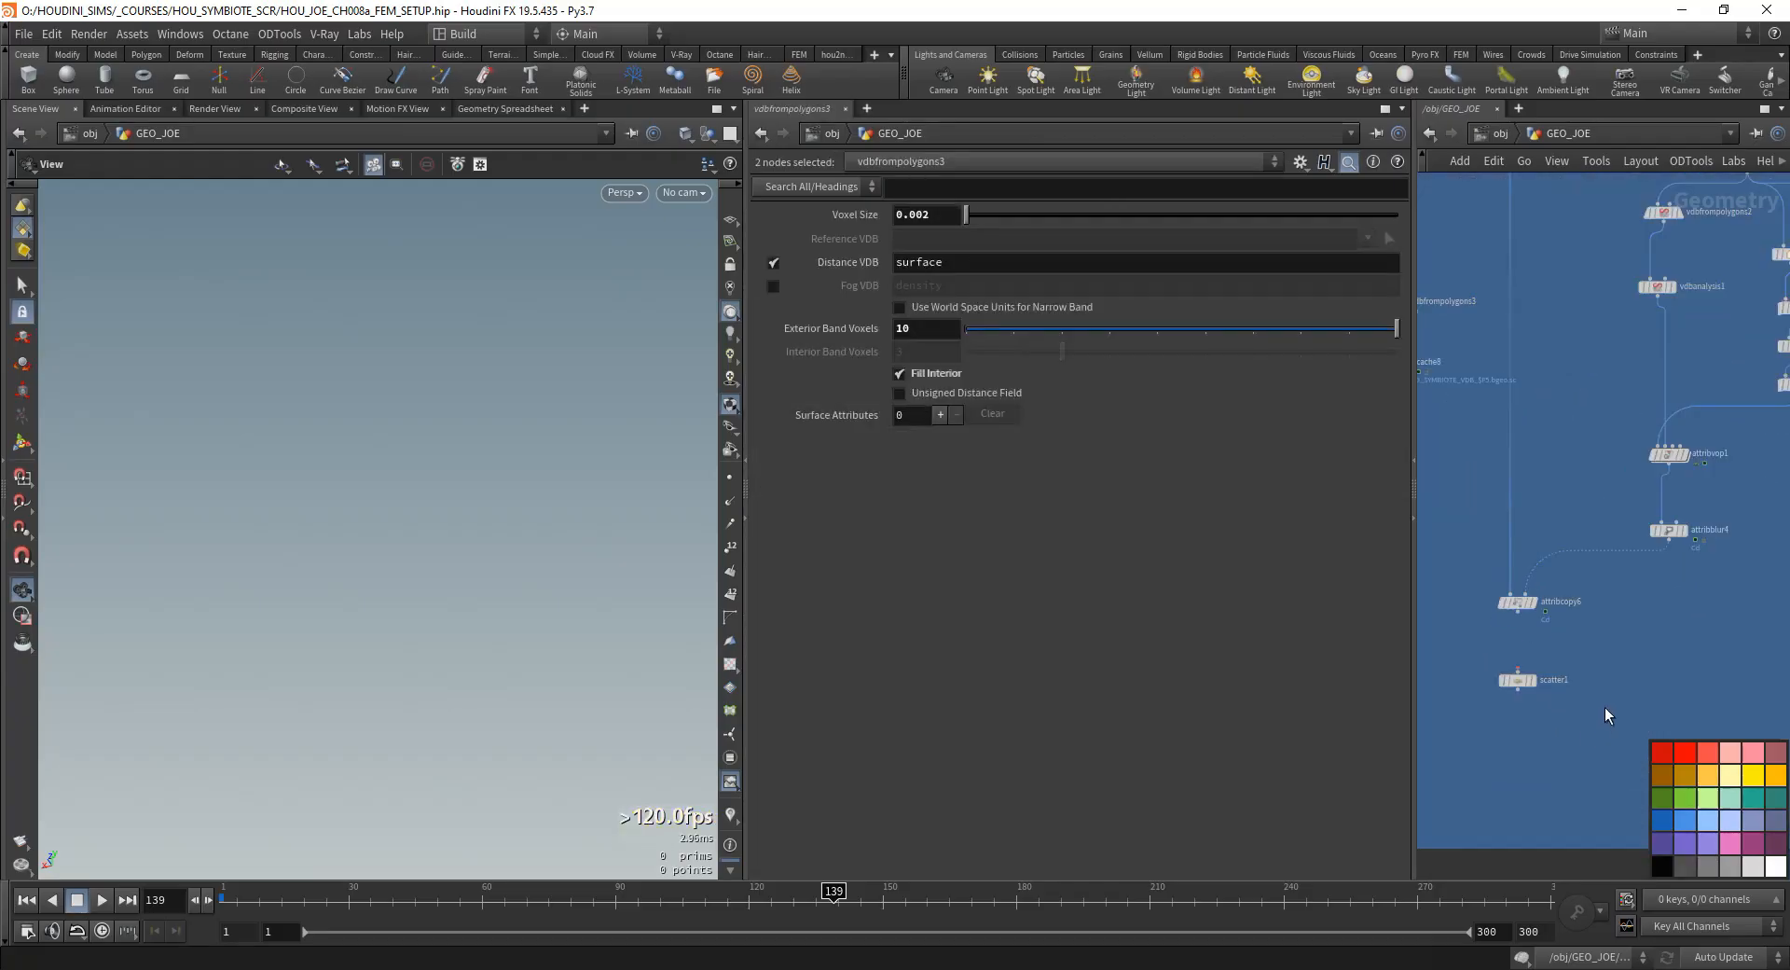
drag(1518, 671, 1517, 611)
middle_drag(1574, 615, 1603, 645)
click(1553, 712)
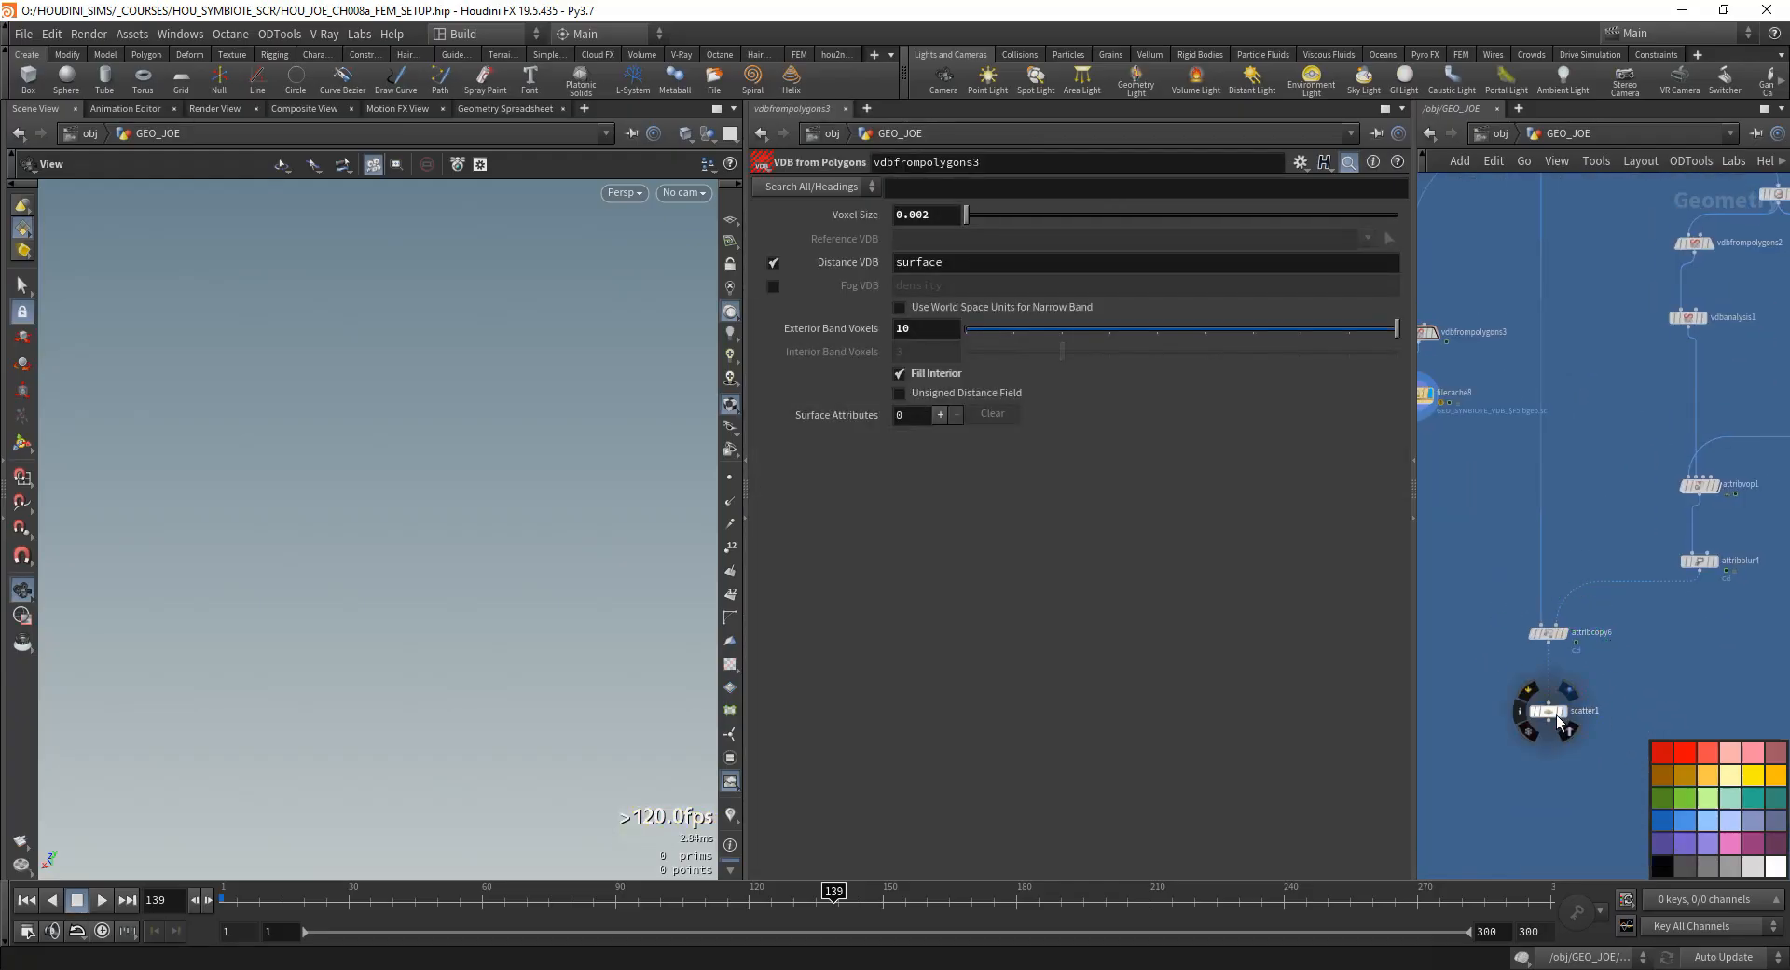
click(1551, 712)
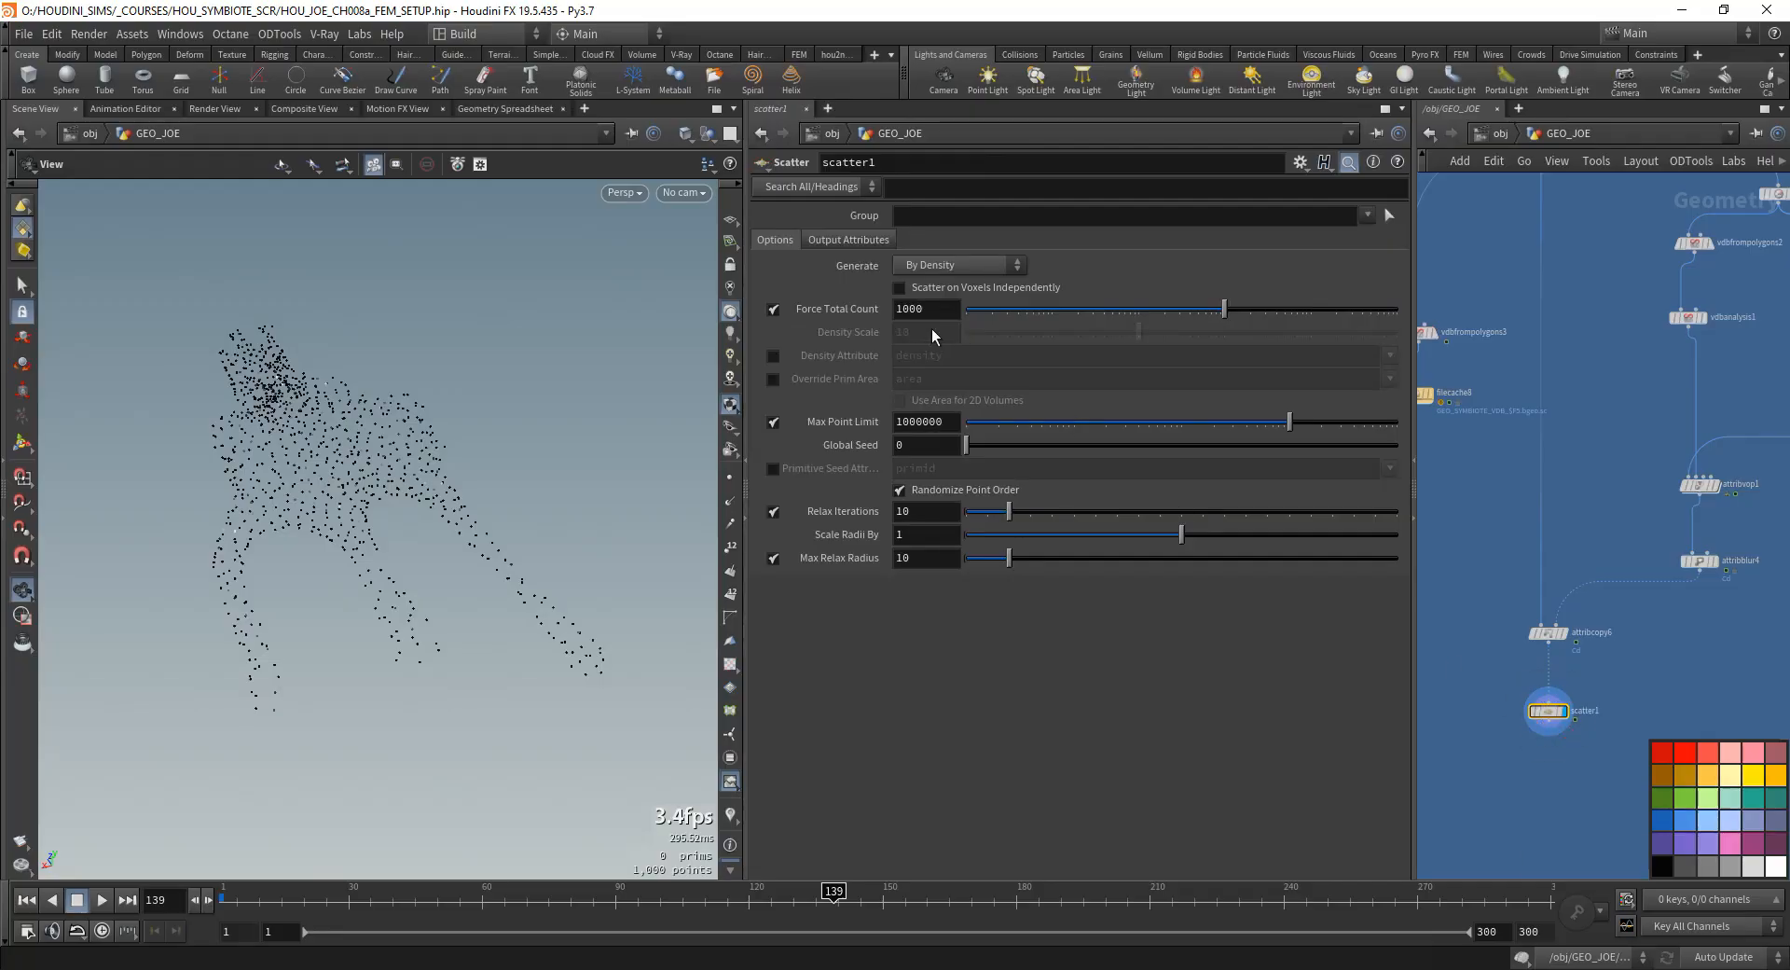
- Set scatter1's Force Total Count to 10000 and enable Density Attribute with Cd as the attribute
text(0)
key(Return)
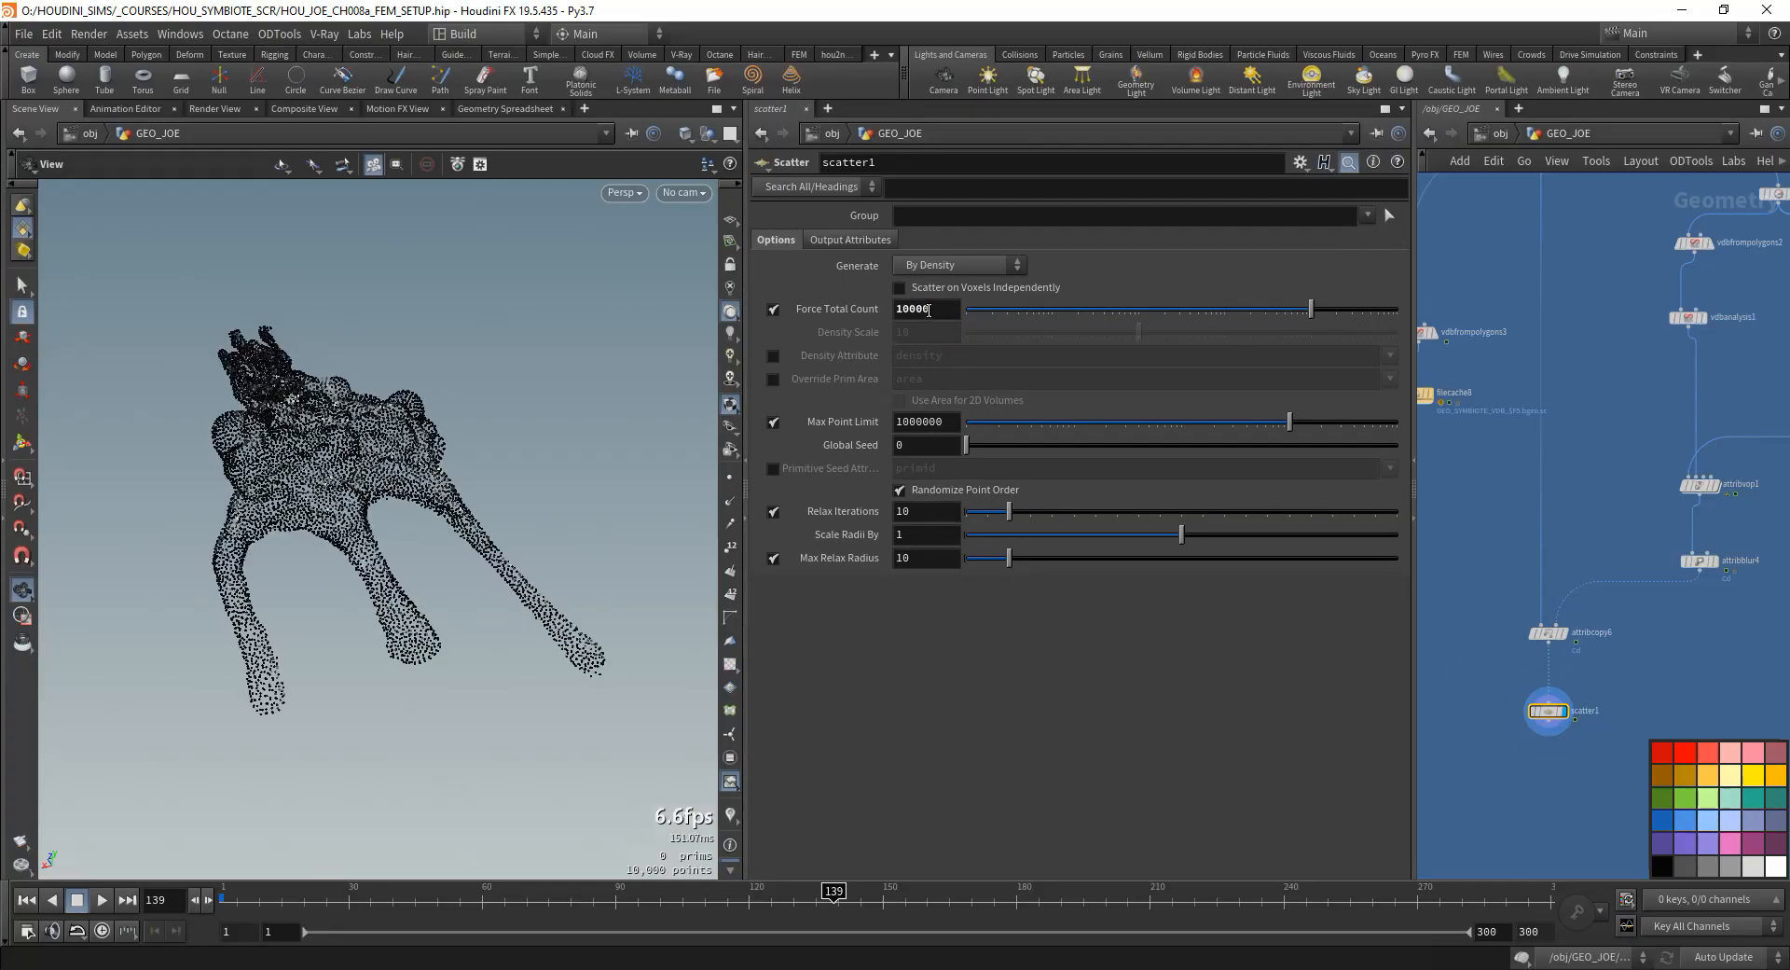
click(773, 356)
drag(963, 356, 827, 420)
text(C)
key(Return)
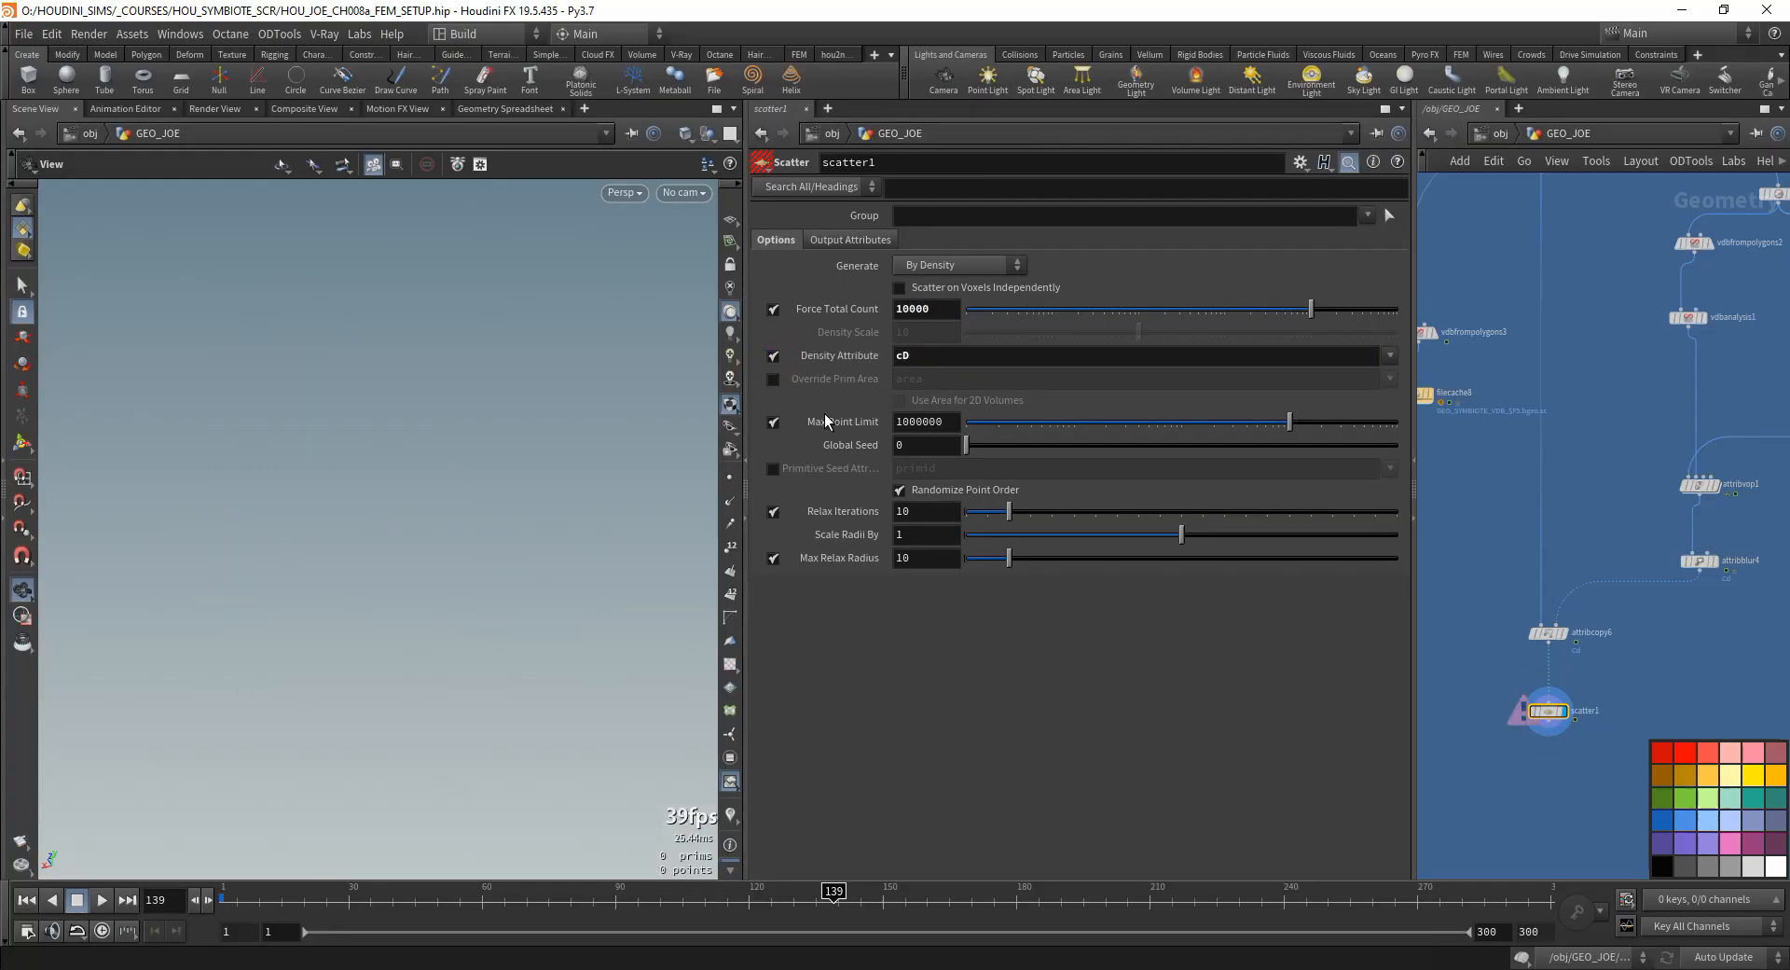
drag(921, 359, 797, 389)
text(Cd)
key(Return)
- Turn off Relax Iterations on scatter1 and review the points from several angles and at other frames
drag(331, 587, 319, 531)
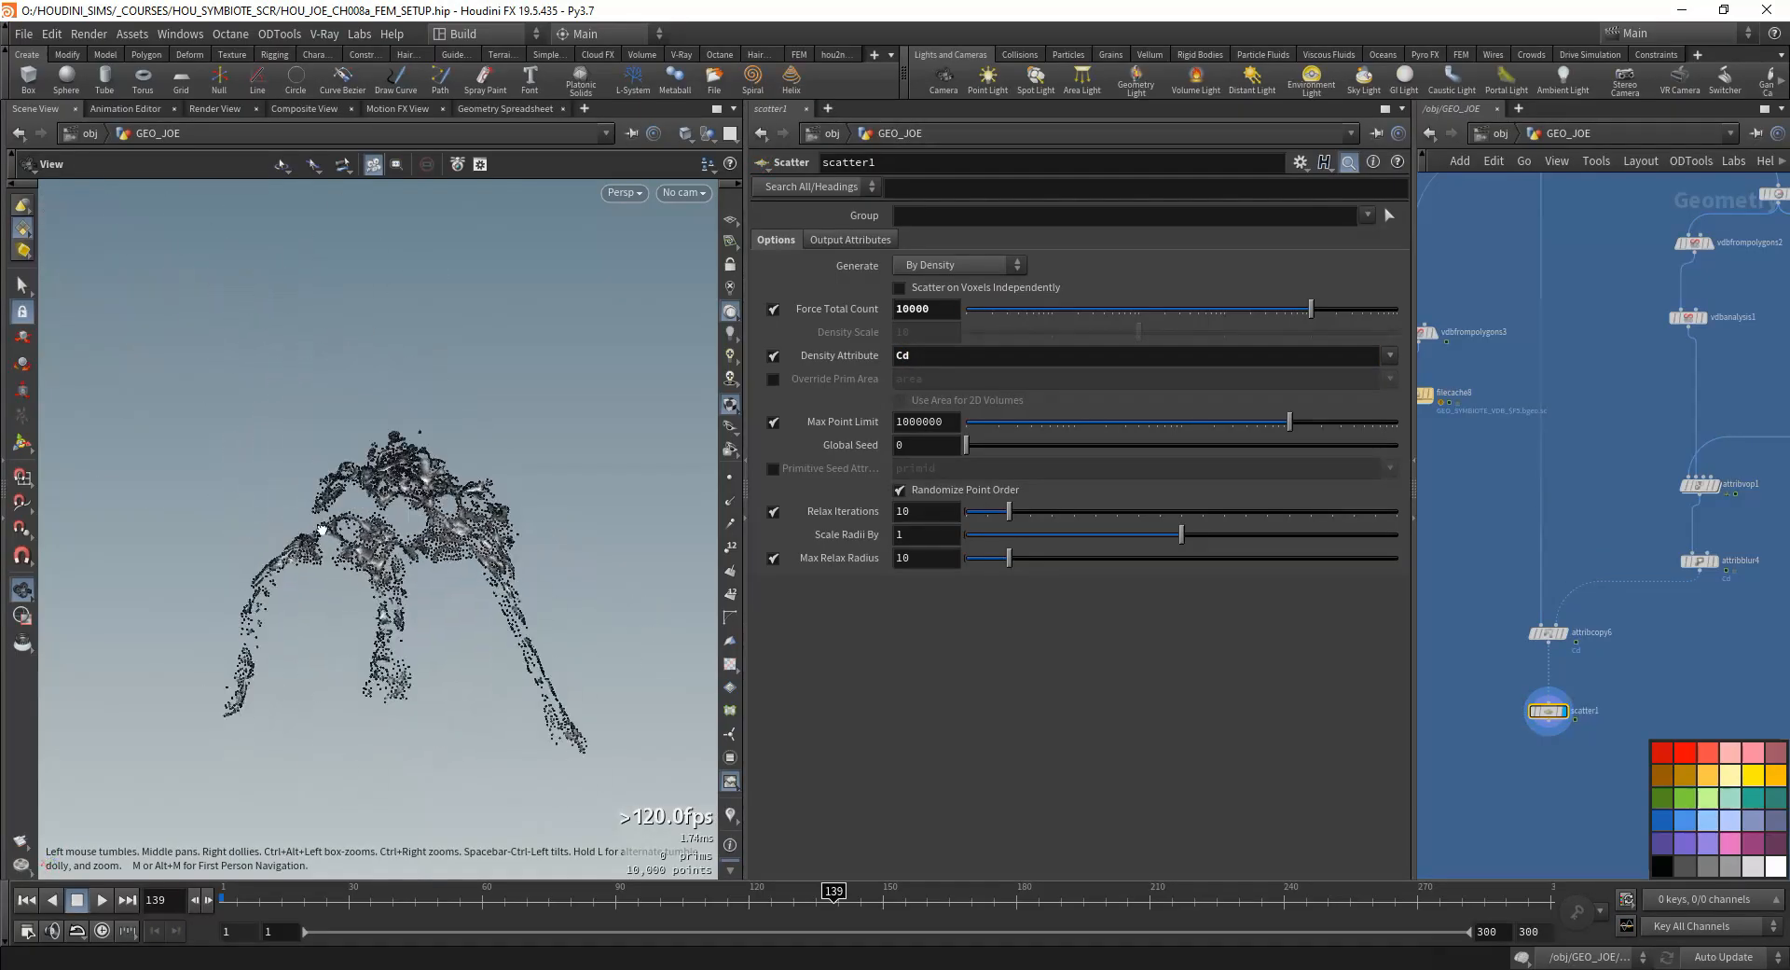
right_drag(320, 530, 441, 570)
drag(441, 569, 466, 610)
click(773, 512)
mouse_move(373, 580)
mouse_down()
mouse_move(463, 579)
mouse_move(443, 555)
mouse_move(451, 599)
mouse_move(377, 583)
mouse_move(363, 559)
mouse_up()
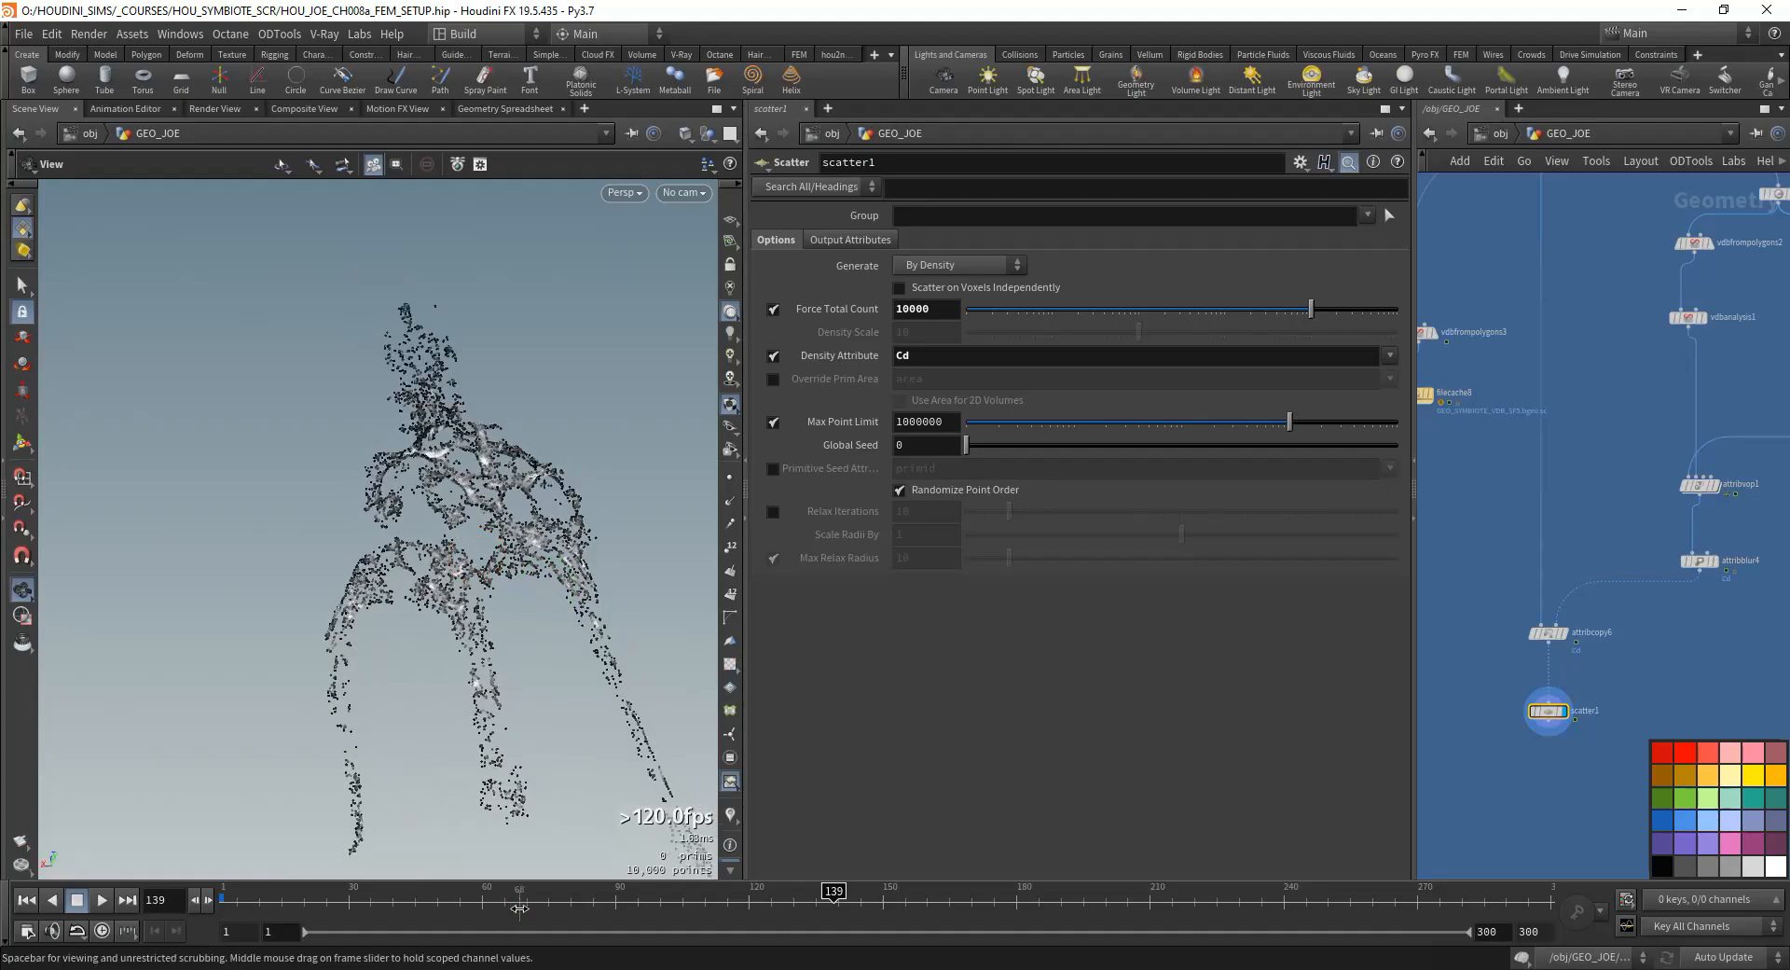
drag(519, 908, 816, 905)
drag(531, 652, 417, 583)
- Open the VOP network inside attribvop1
middle_drag(1614, 511, 1515, 678)
scroll(1692, 611, up, 1)
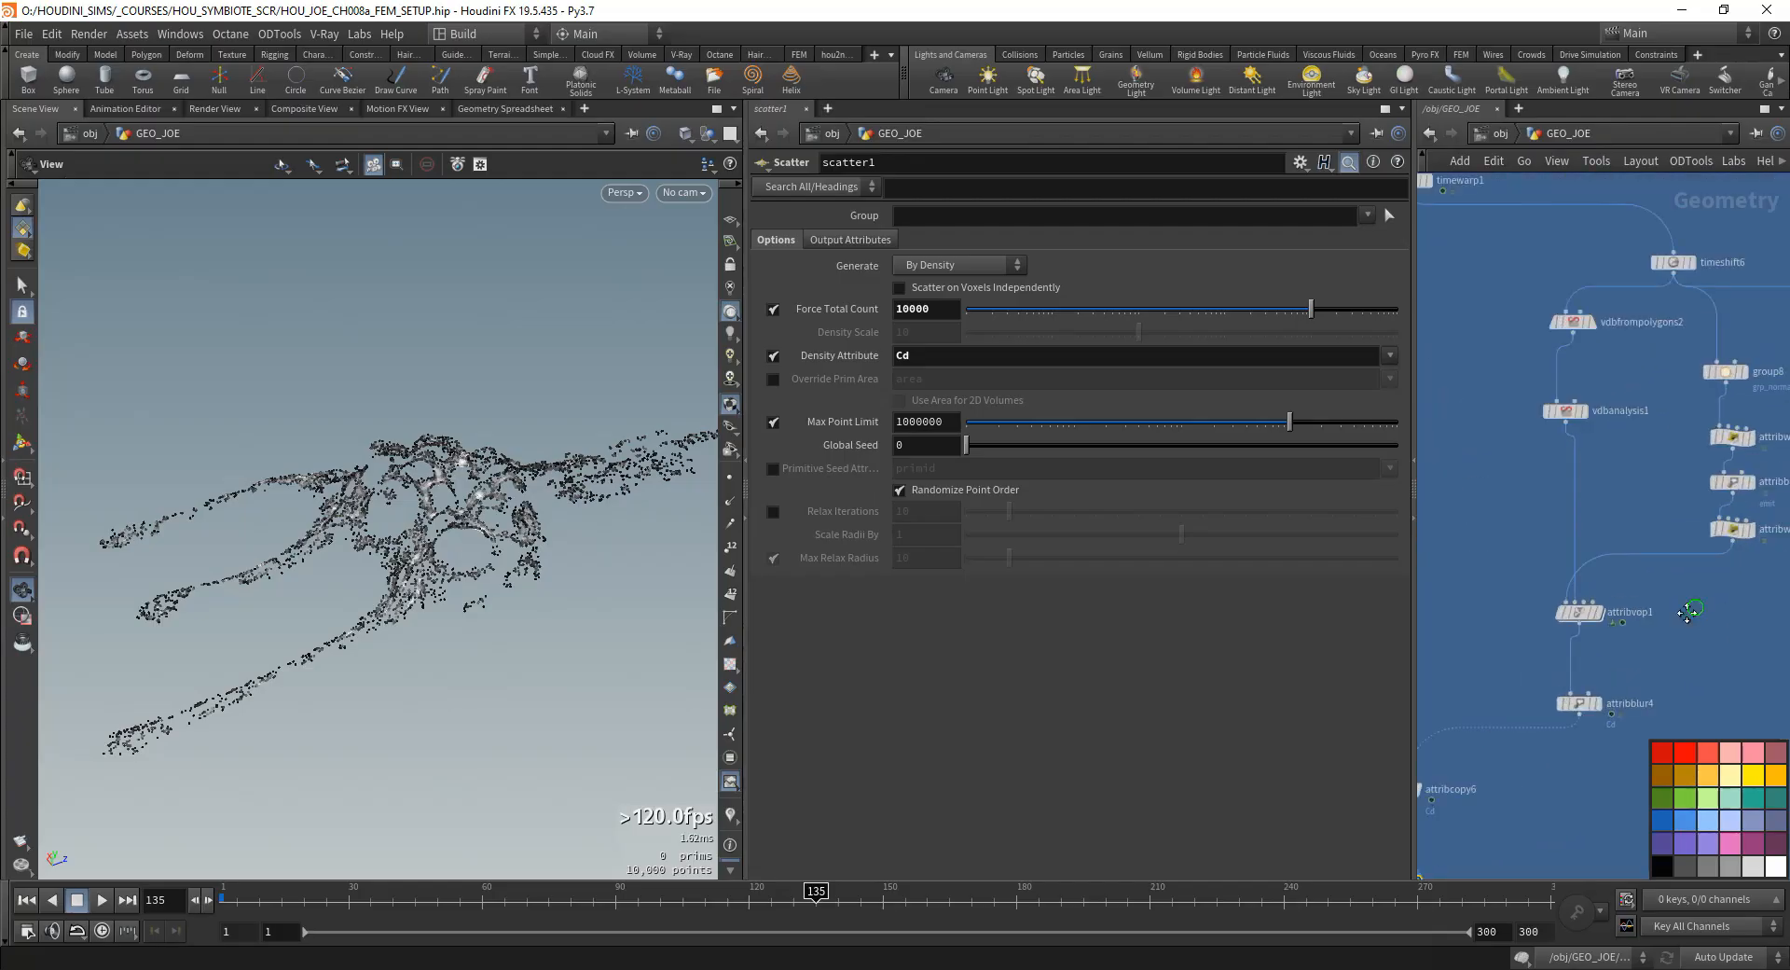
middle_drag(1694, 611, 1619, 651)
drag(1694, 616, 1632, 554)
click(1656, 475)
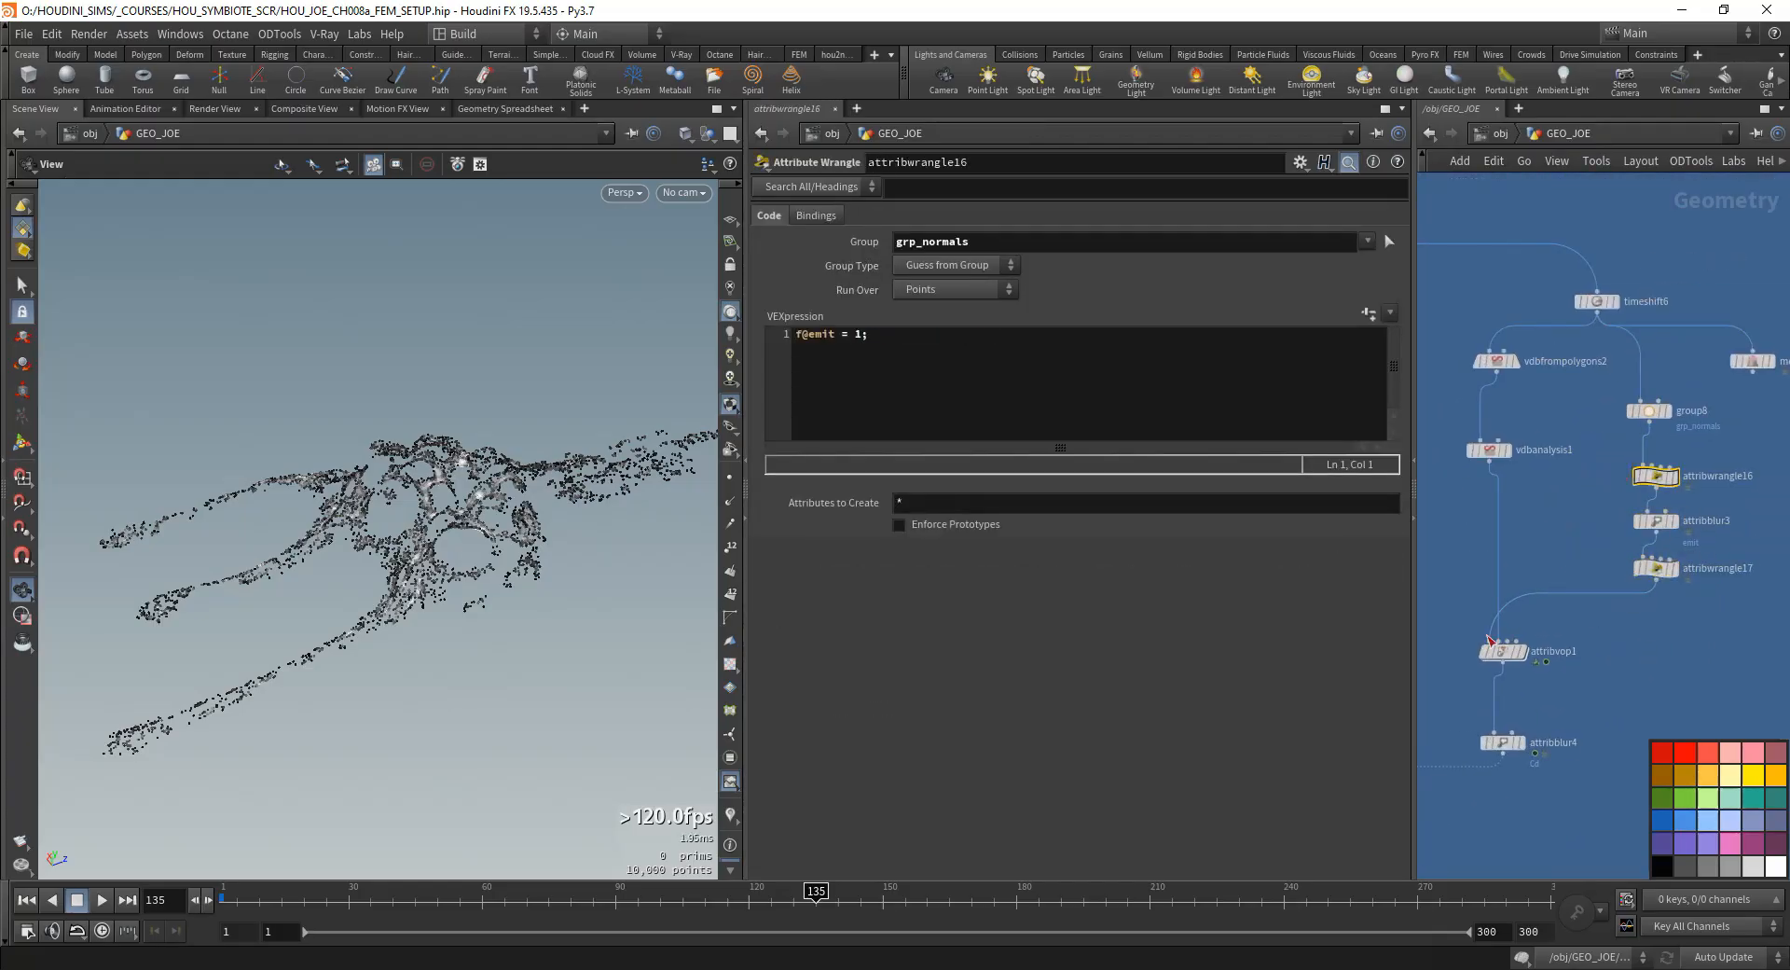
click(1503, 651)
double_click(1509, 660)
- Promote curlnoise1's offset input to a parameter and place the new offset node below and left of vectohvec1
scroll(1512, 658, up, 2)
middle_drag(1514, 658, 1578, 615)
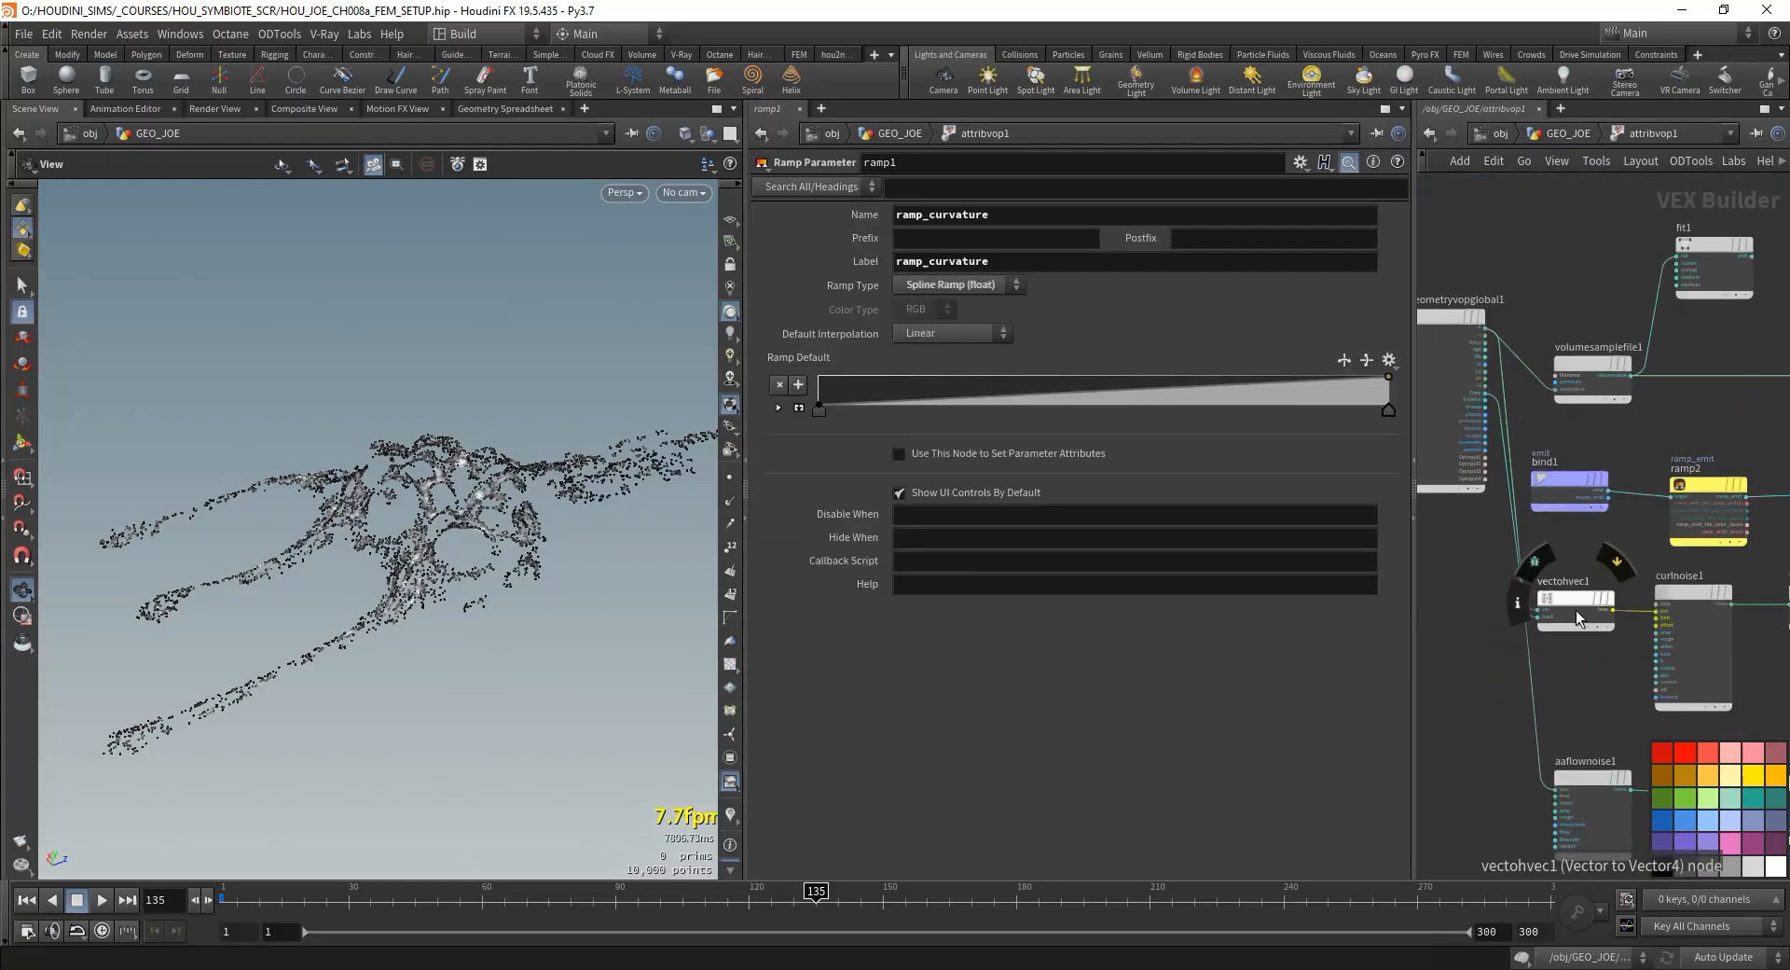
scroll(1650, 623, up, 4)
scroll(1652, 626, down, 3)
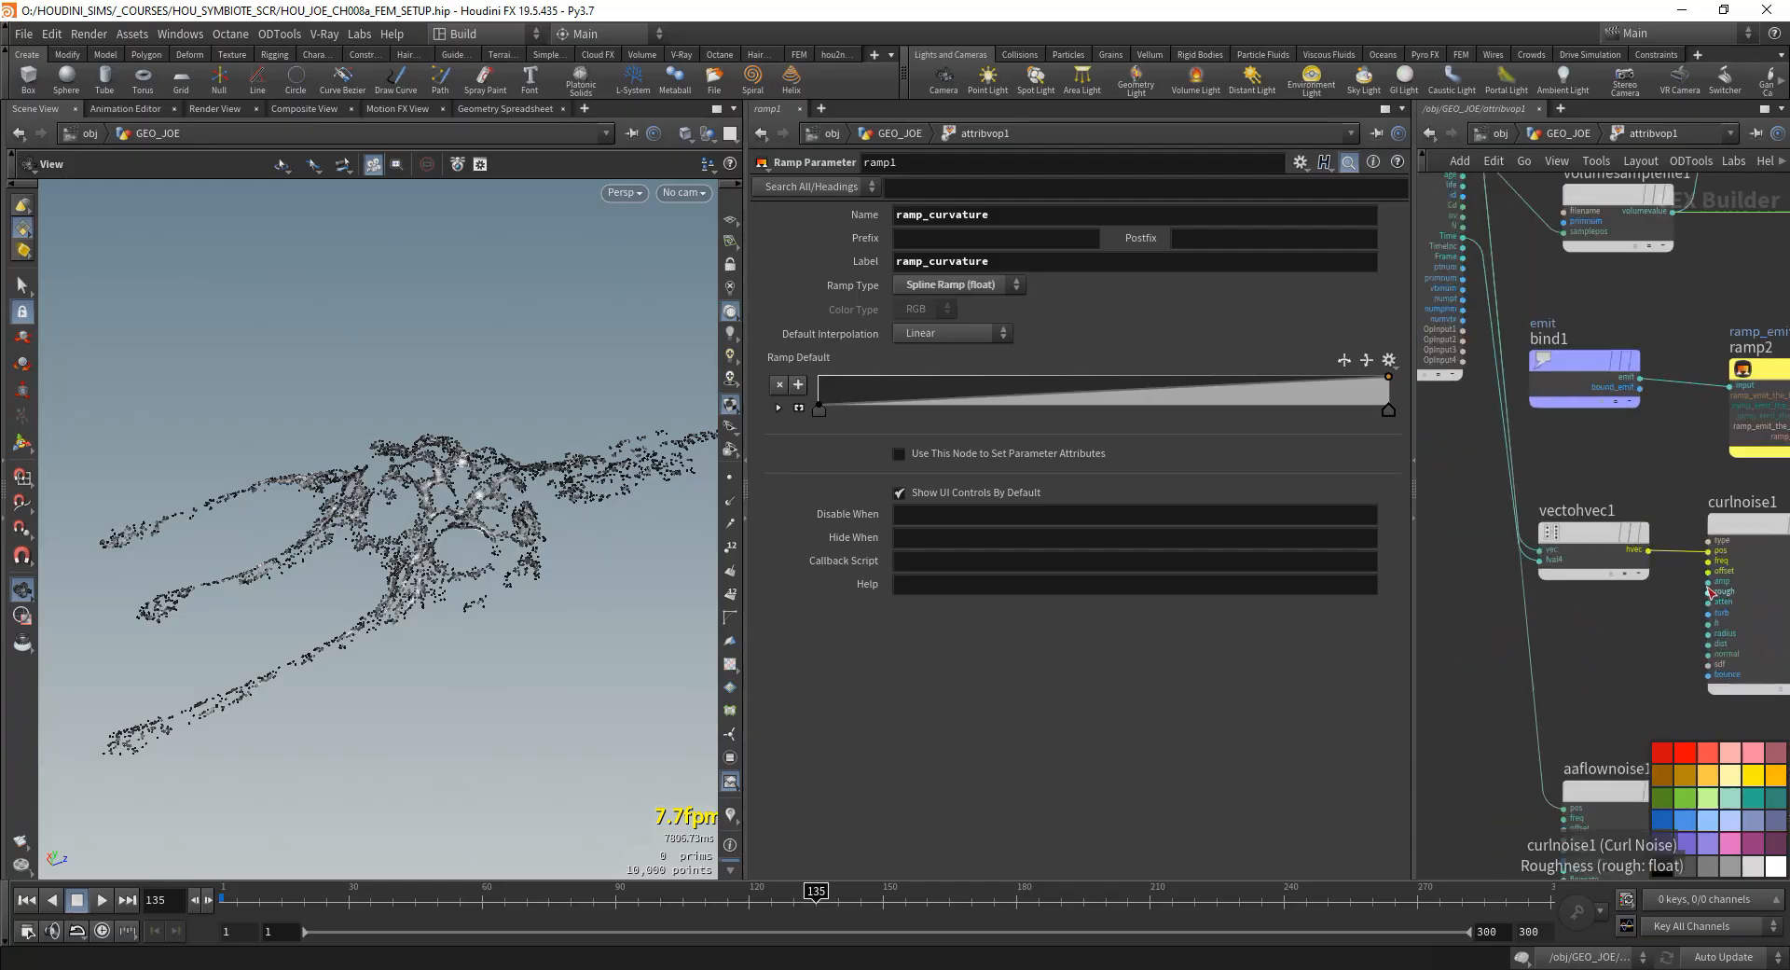
right_click(1711, 578)
click(1698, 570)
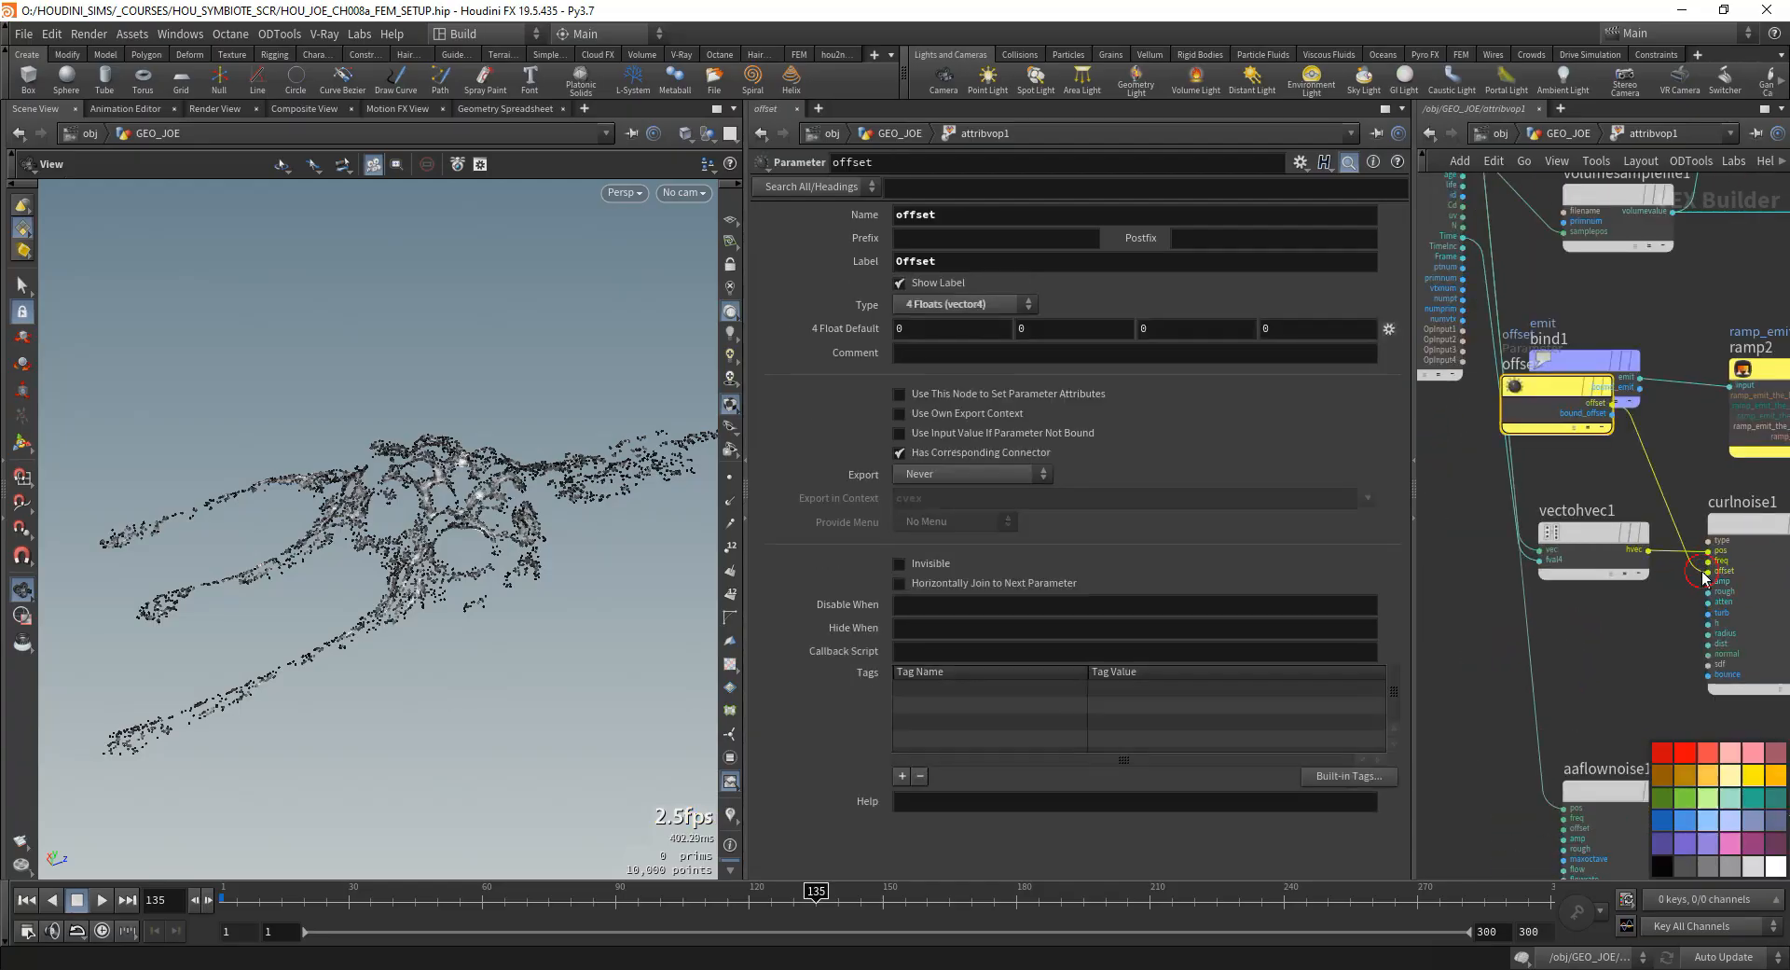
drag(1540, 391, 1456, 690)
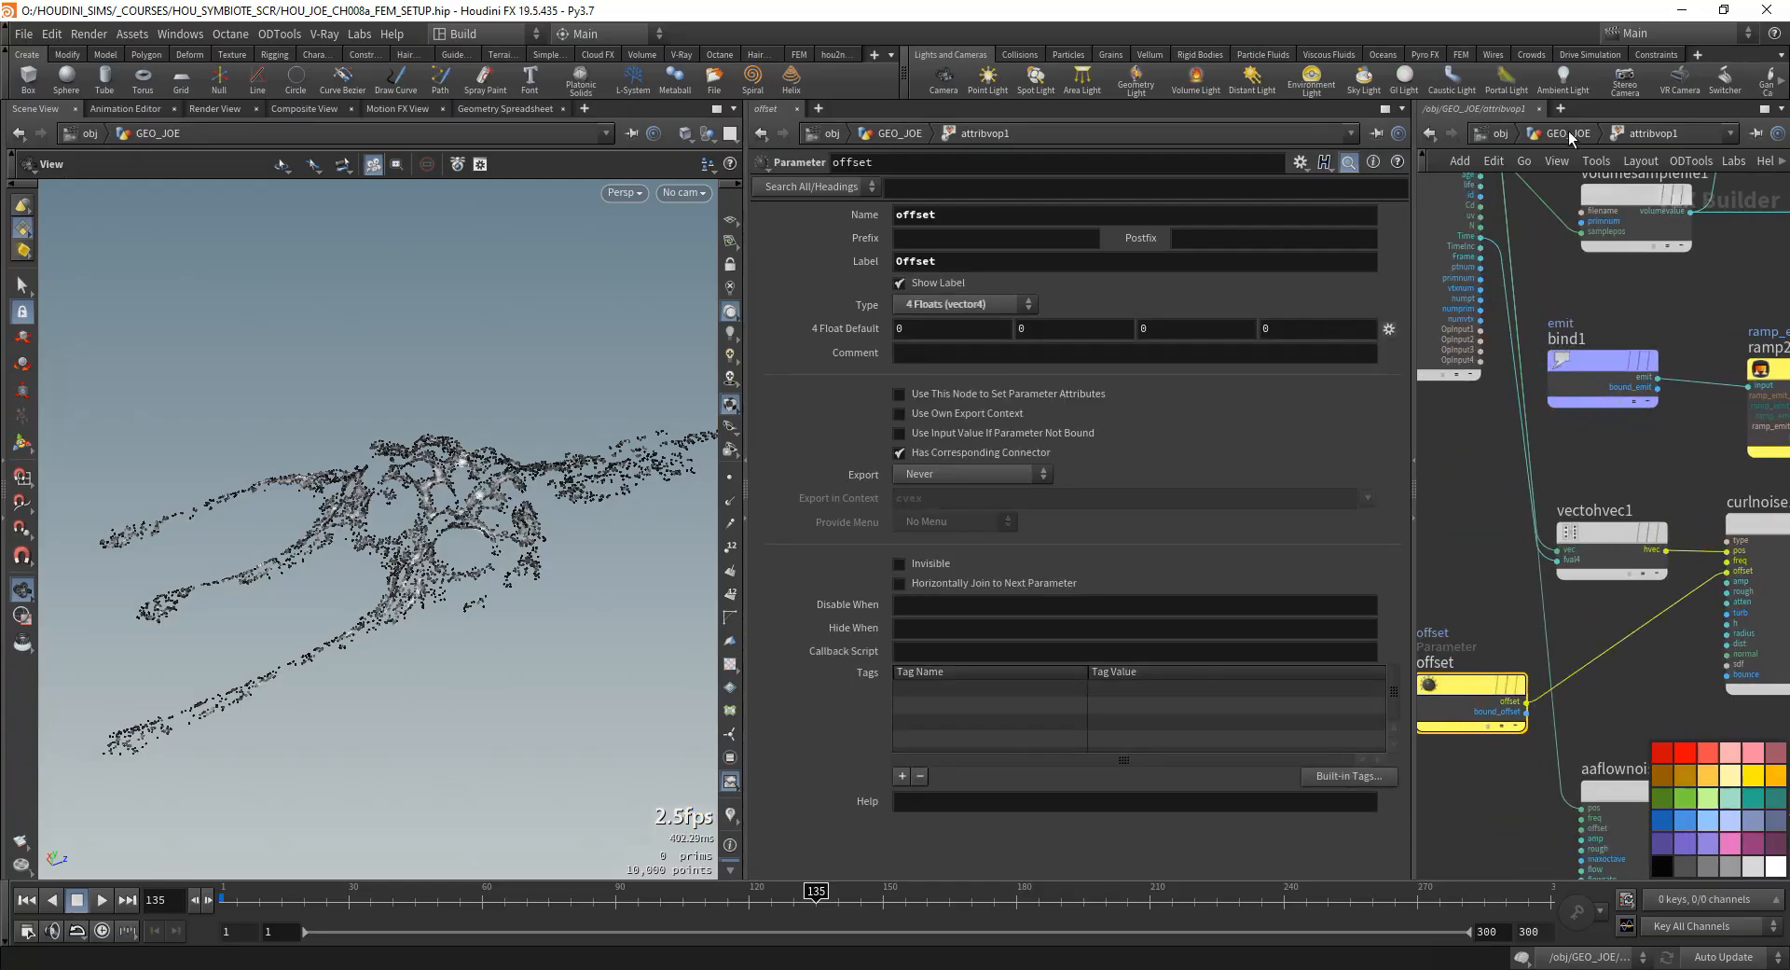
- Set the fourth Offset component on attribvop1 to $F and scrub the timeline to preview the animated noise
key(u)
scroll(1003, 792, down, 5)
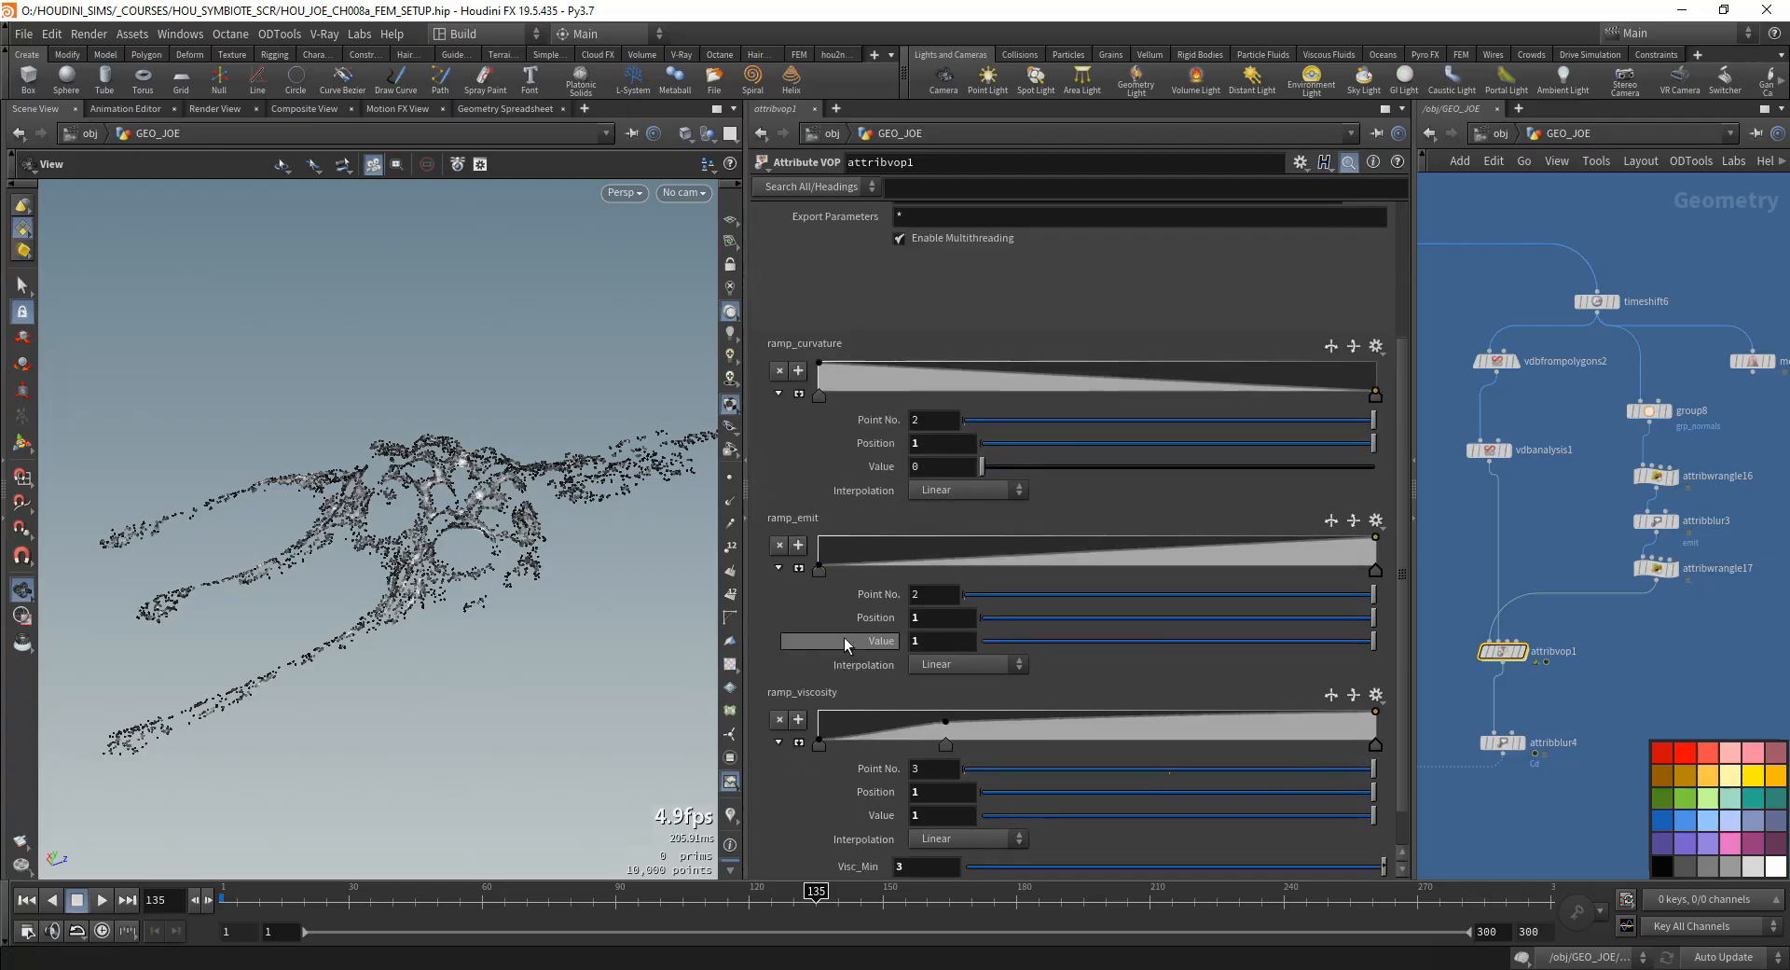
text($F)
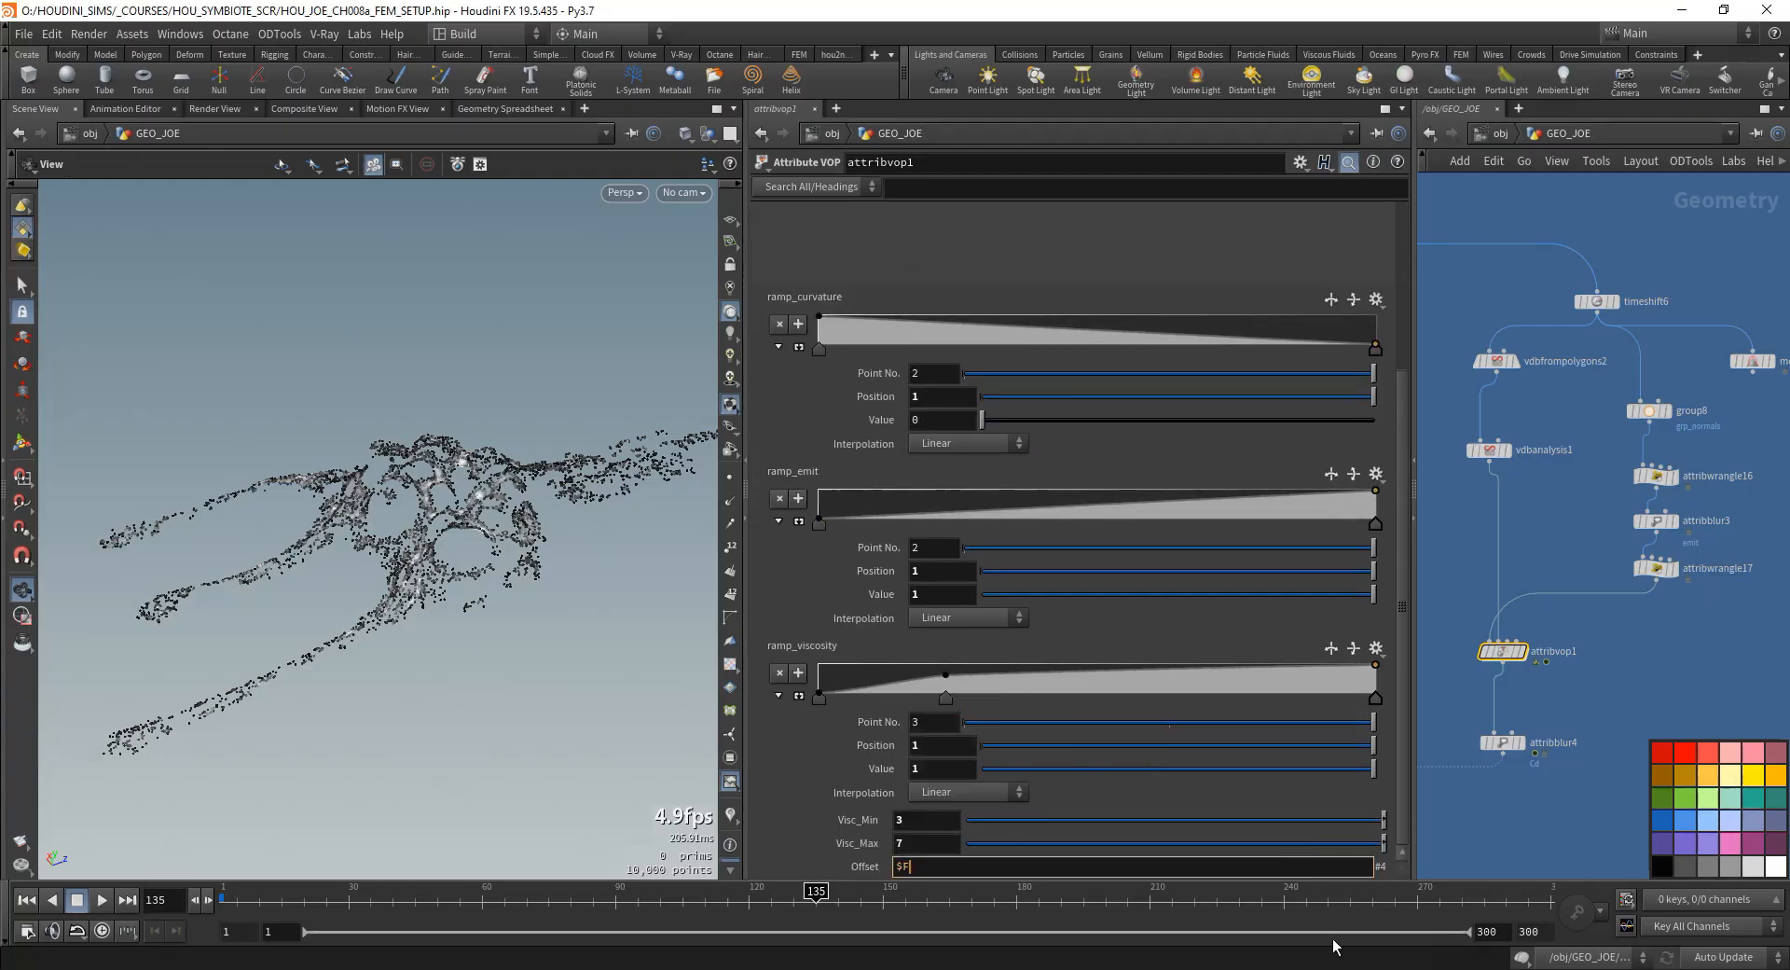
key(Return)
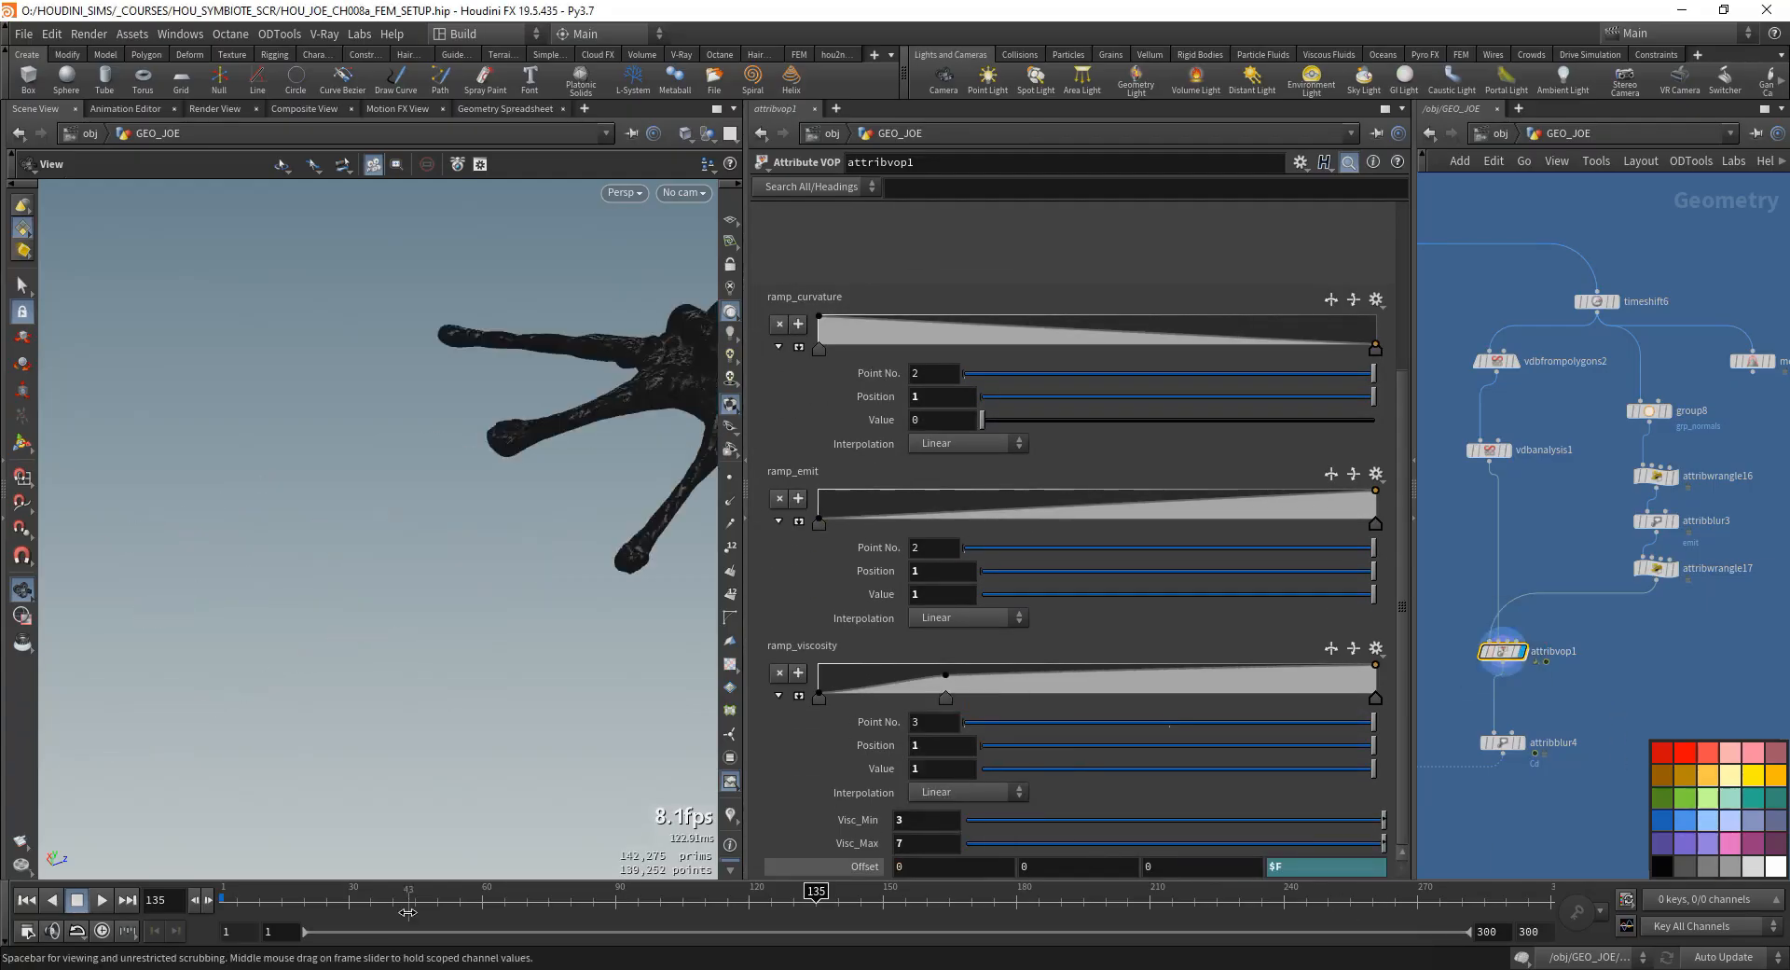
drag(295, 901, 366, 895)
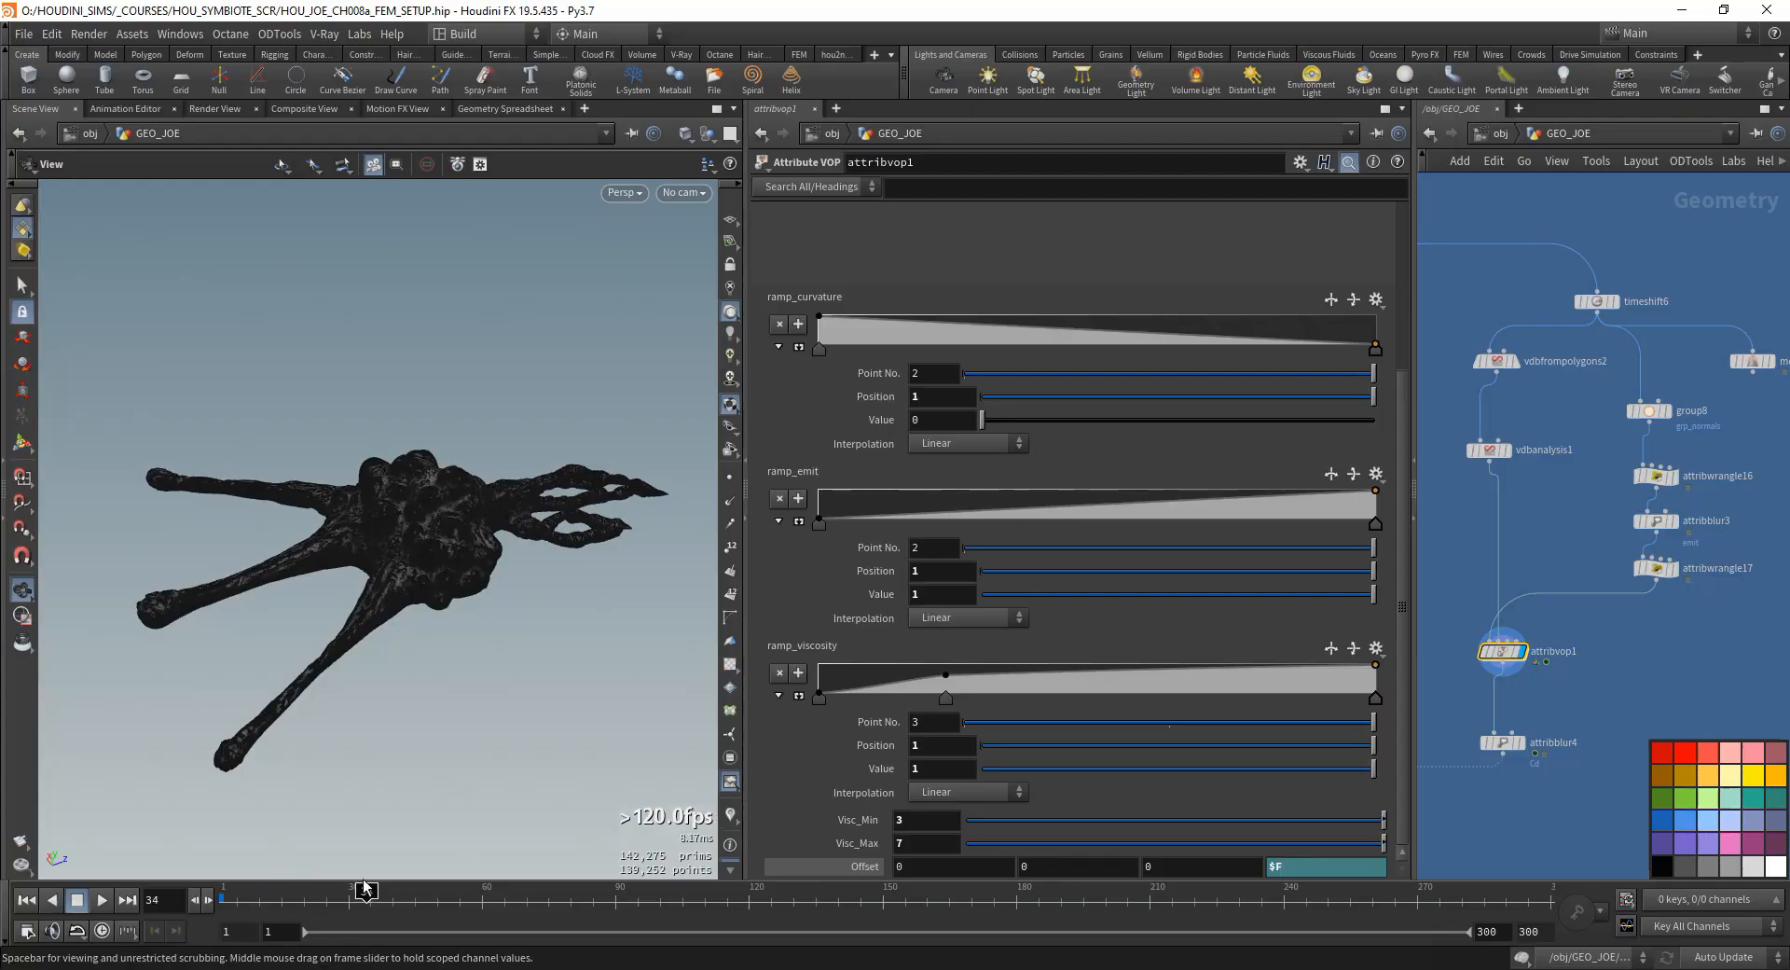
right_drag(433, 531, 518, 610)
drag(288, 910, 411, 906)
- Change attribvop1's fourth Offset component to $F/10, check the slower motion, and reopen the expression for editing
click(1303, 870)
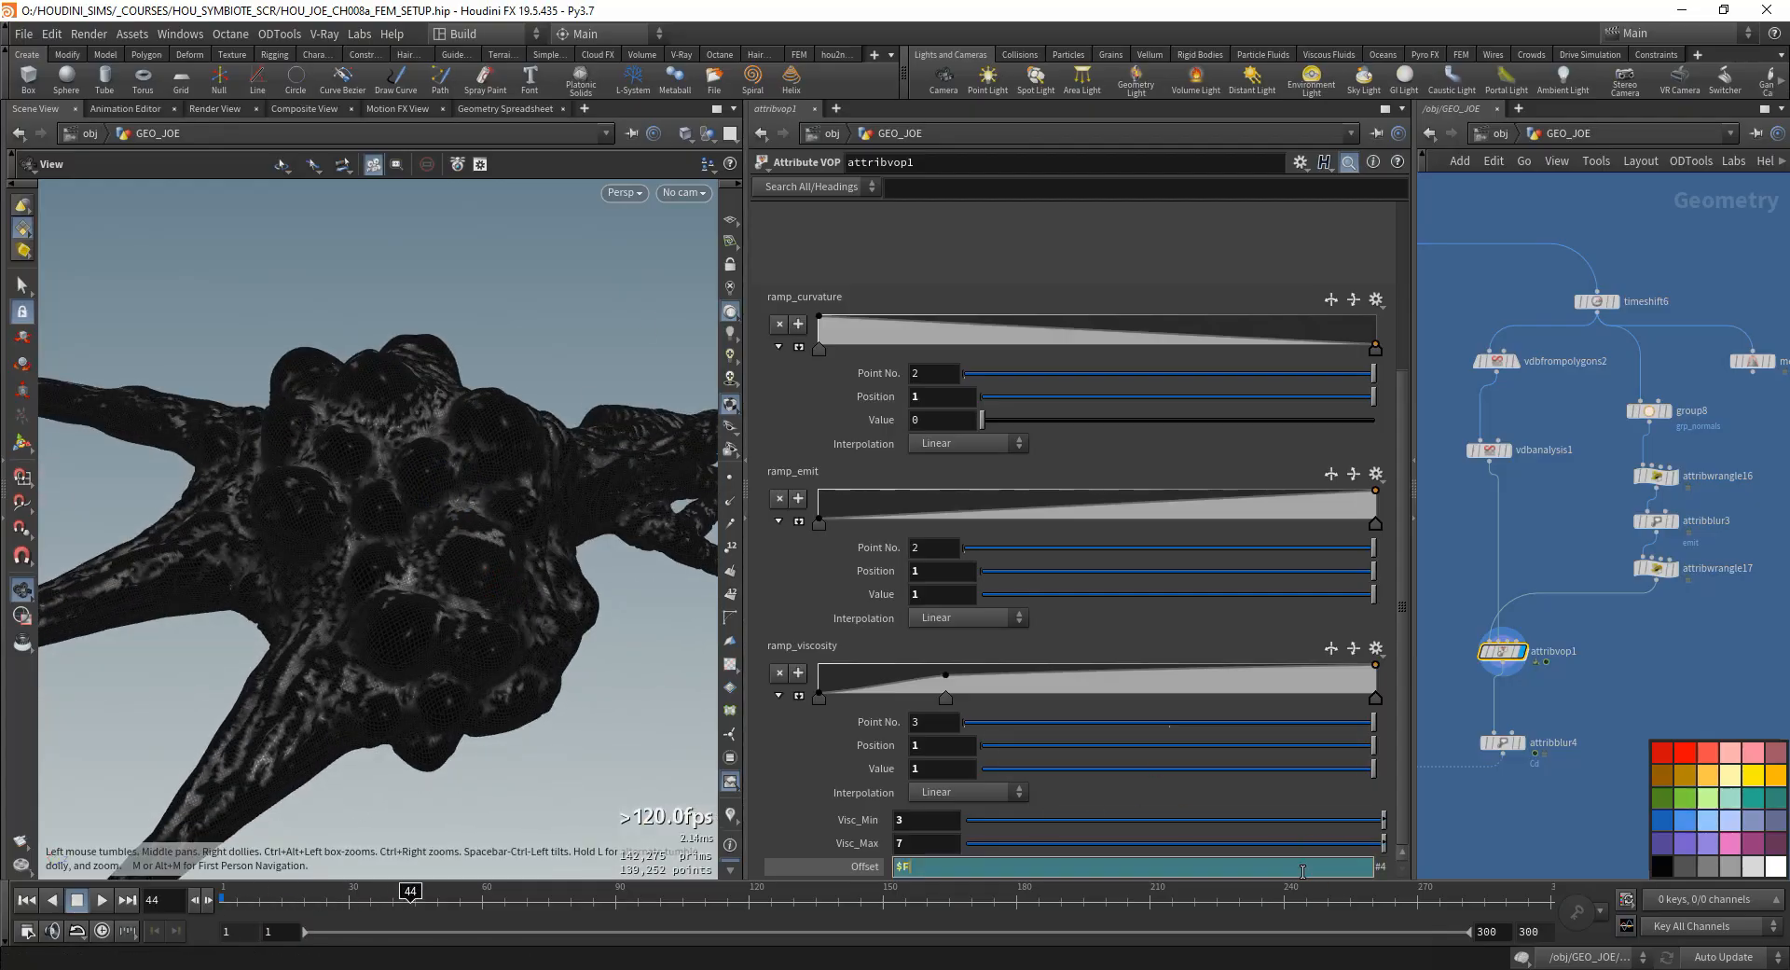
text(/10)
key(Return)
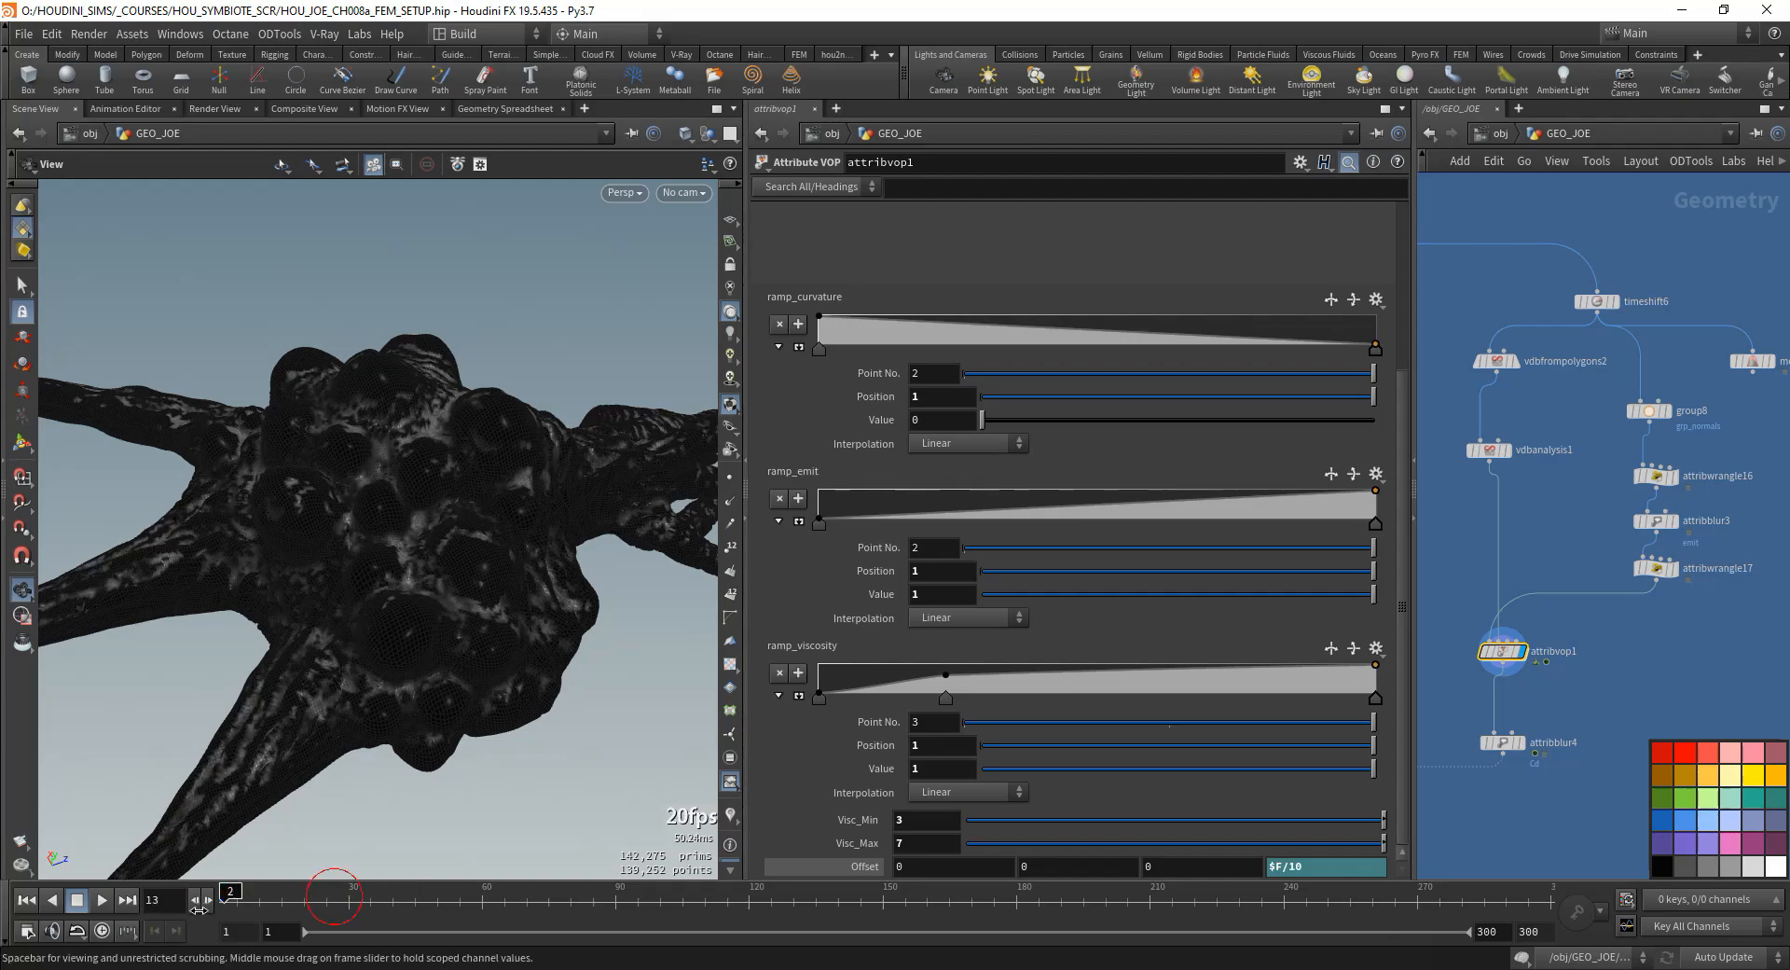
click(1306, 861)
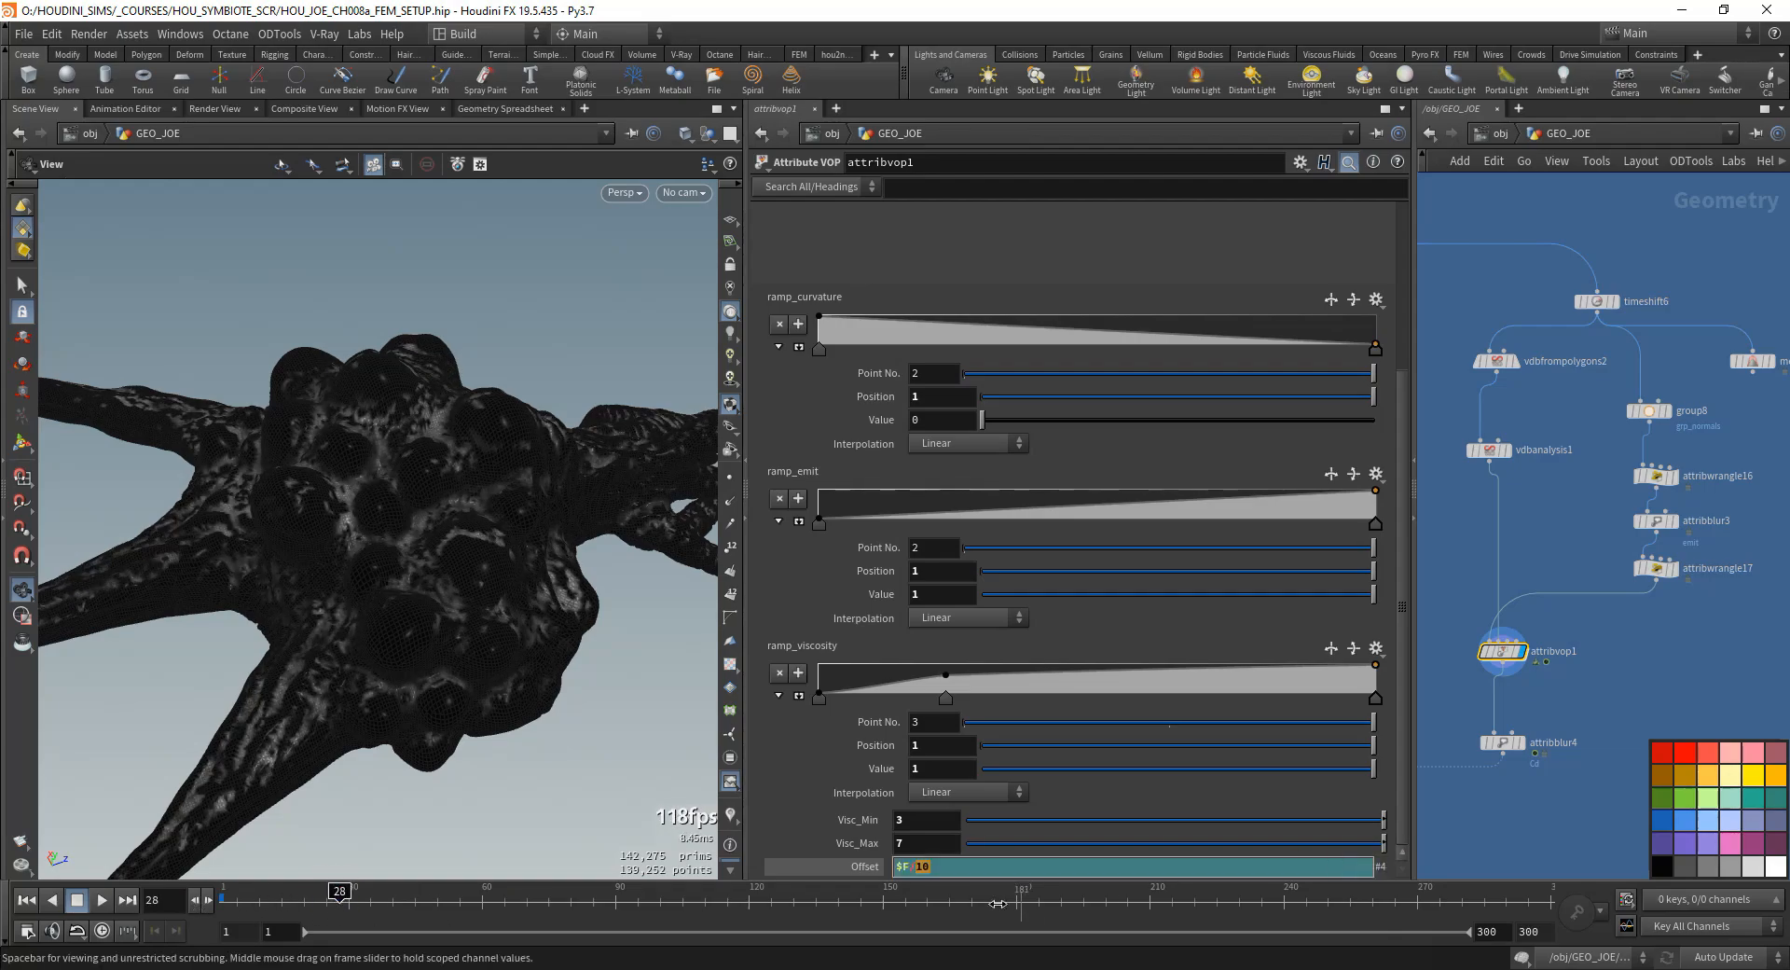
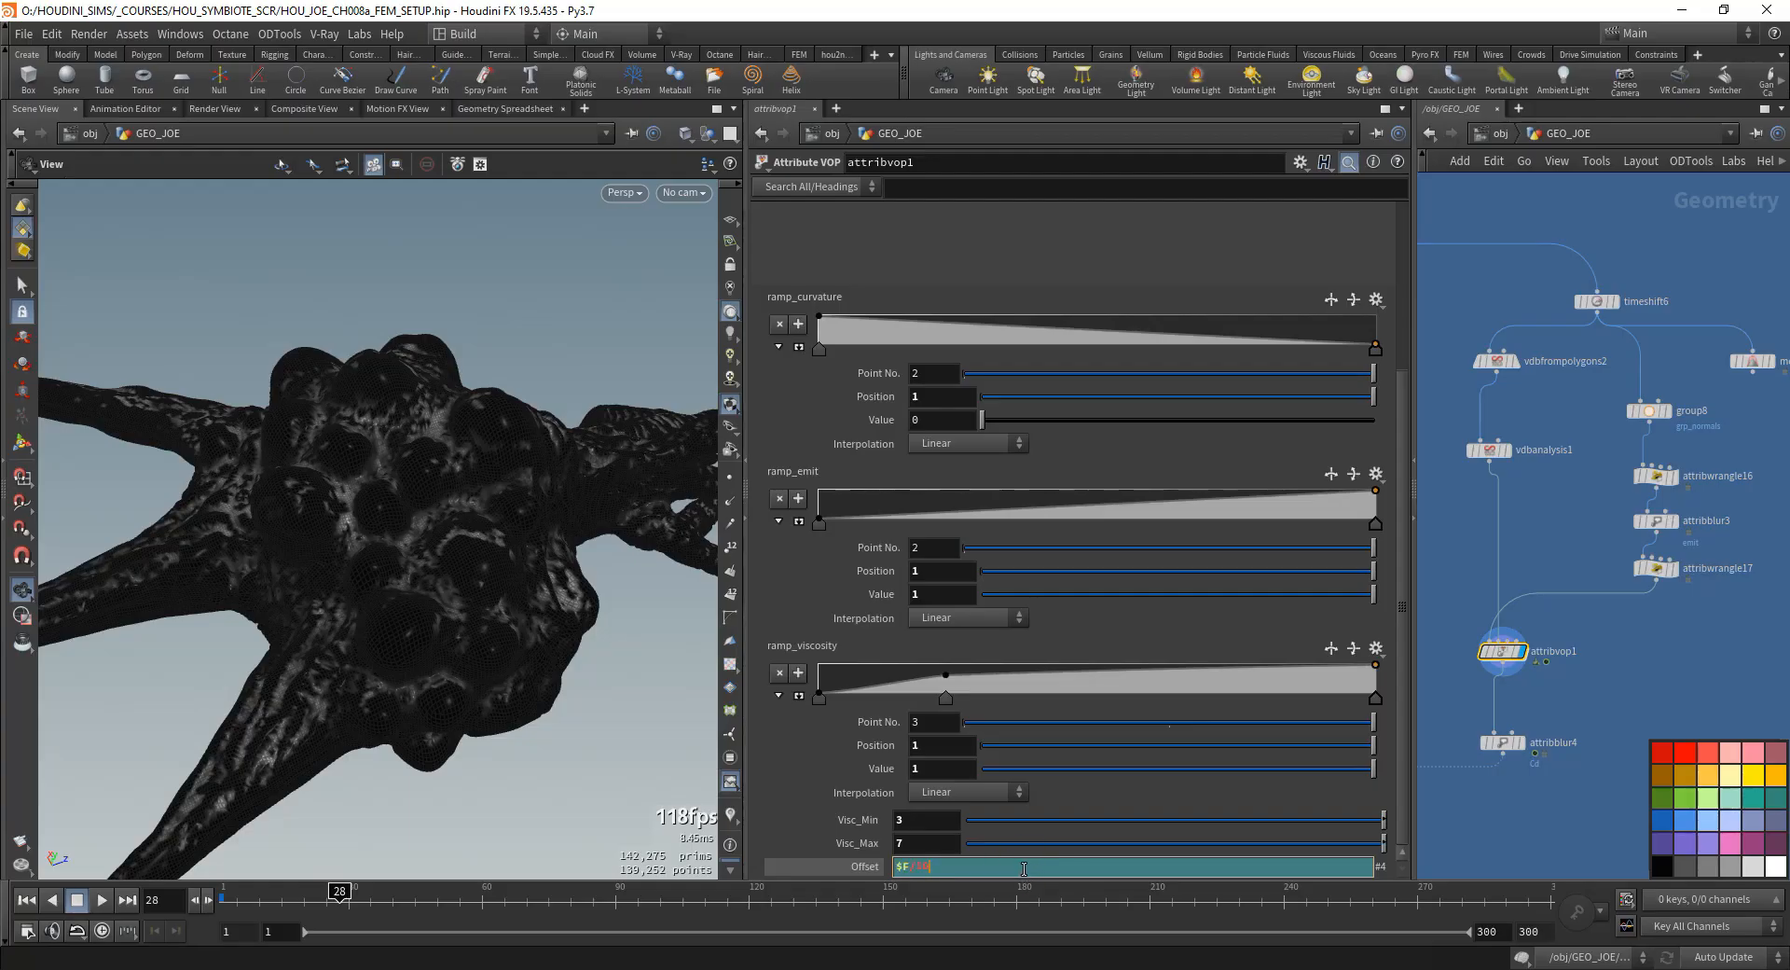
- Set attribvop1's fourth Offset component to $F/25 and play the animation to preview the noise
text(25)
key(Return)
click(26, 899)
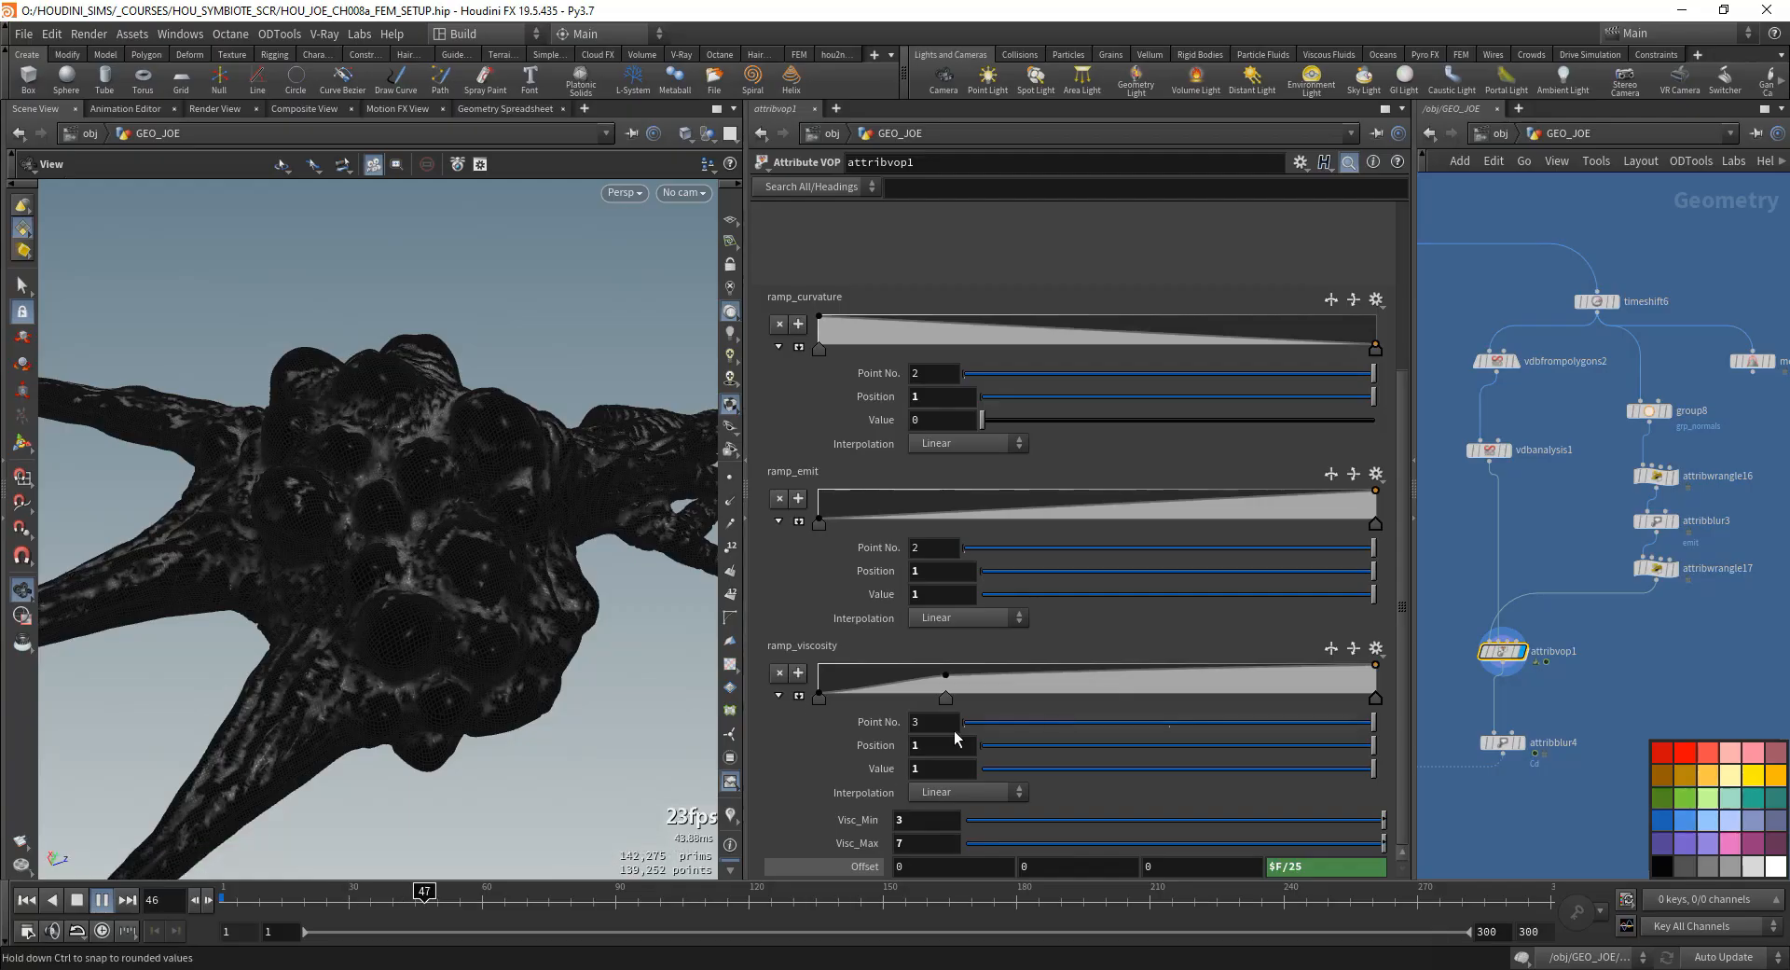
- Inside attribvop1, set the first three Frequency components of curlnoise1 to 15
double_click(1496, 652)
click(1607, 597)
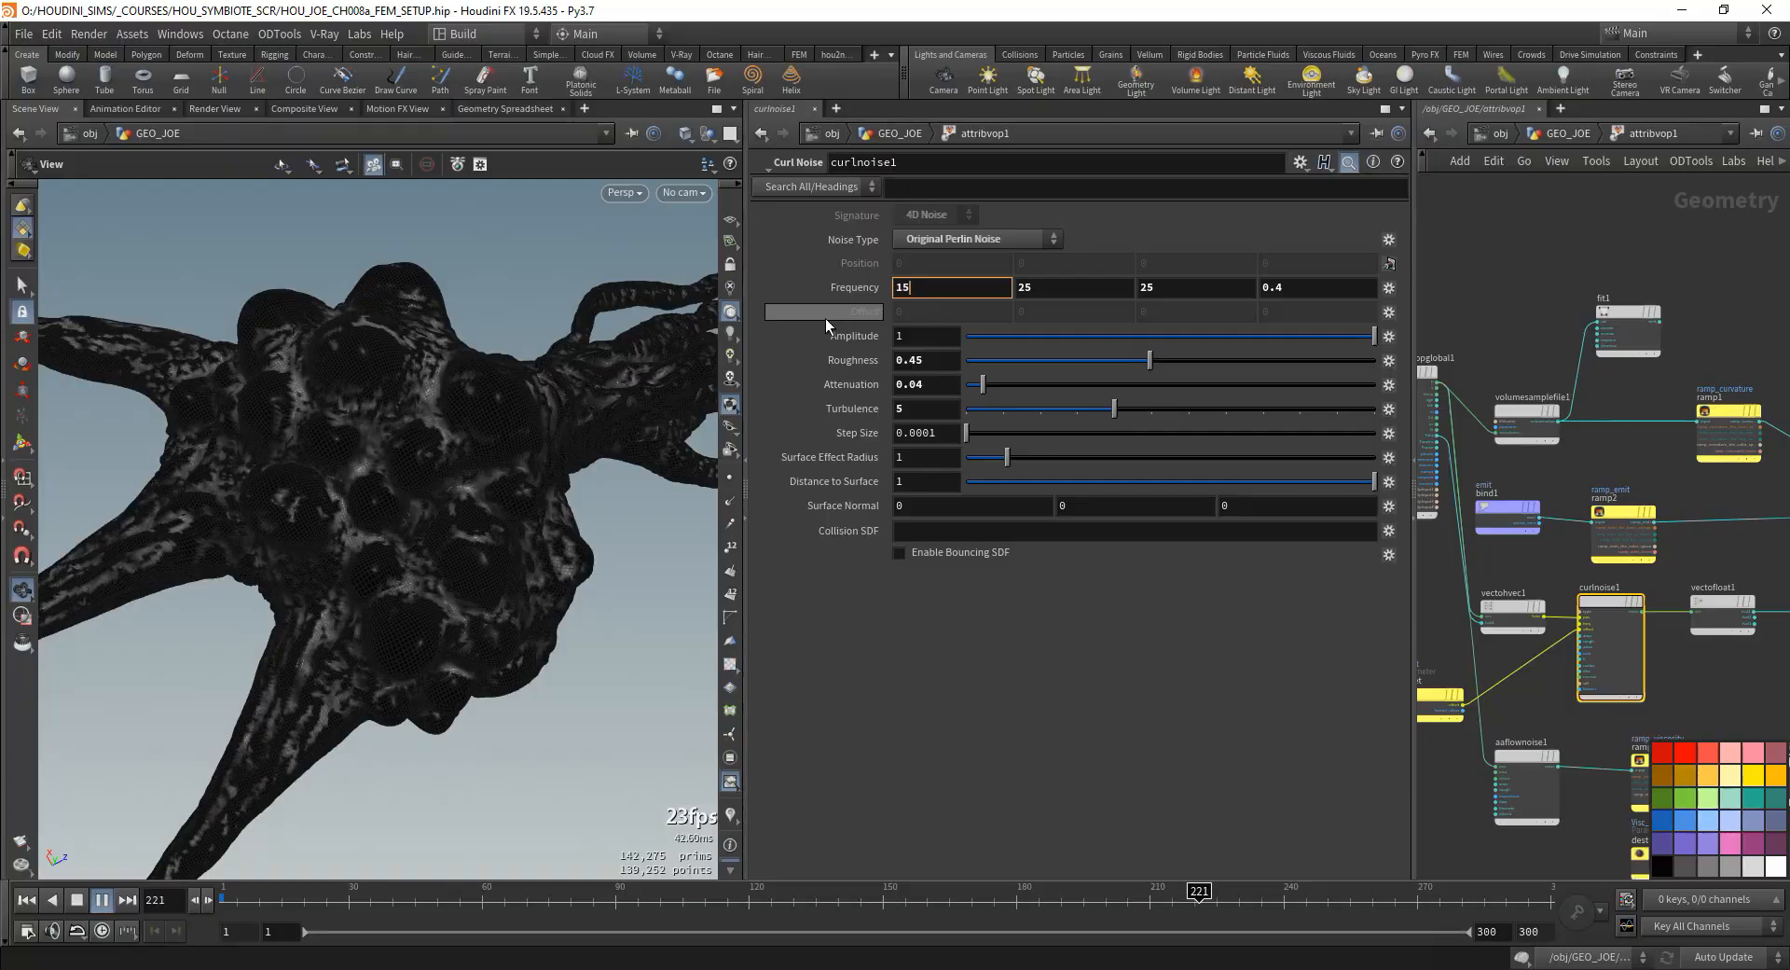
text(15)
key(Tab)
text(15)
key(Tab)
text(15)
key(Tab)
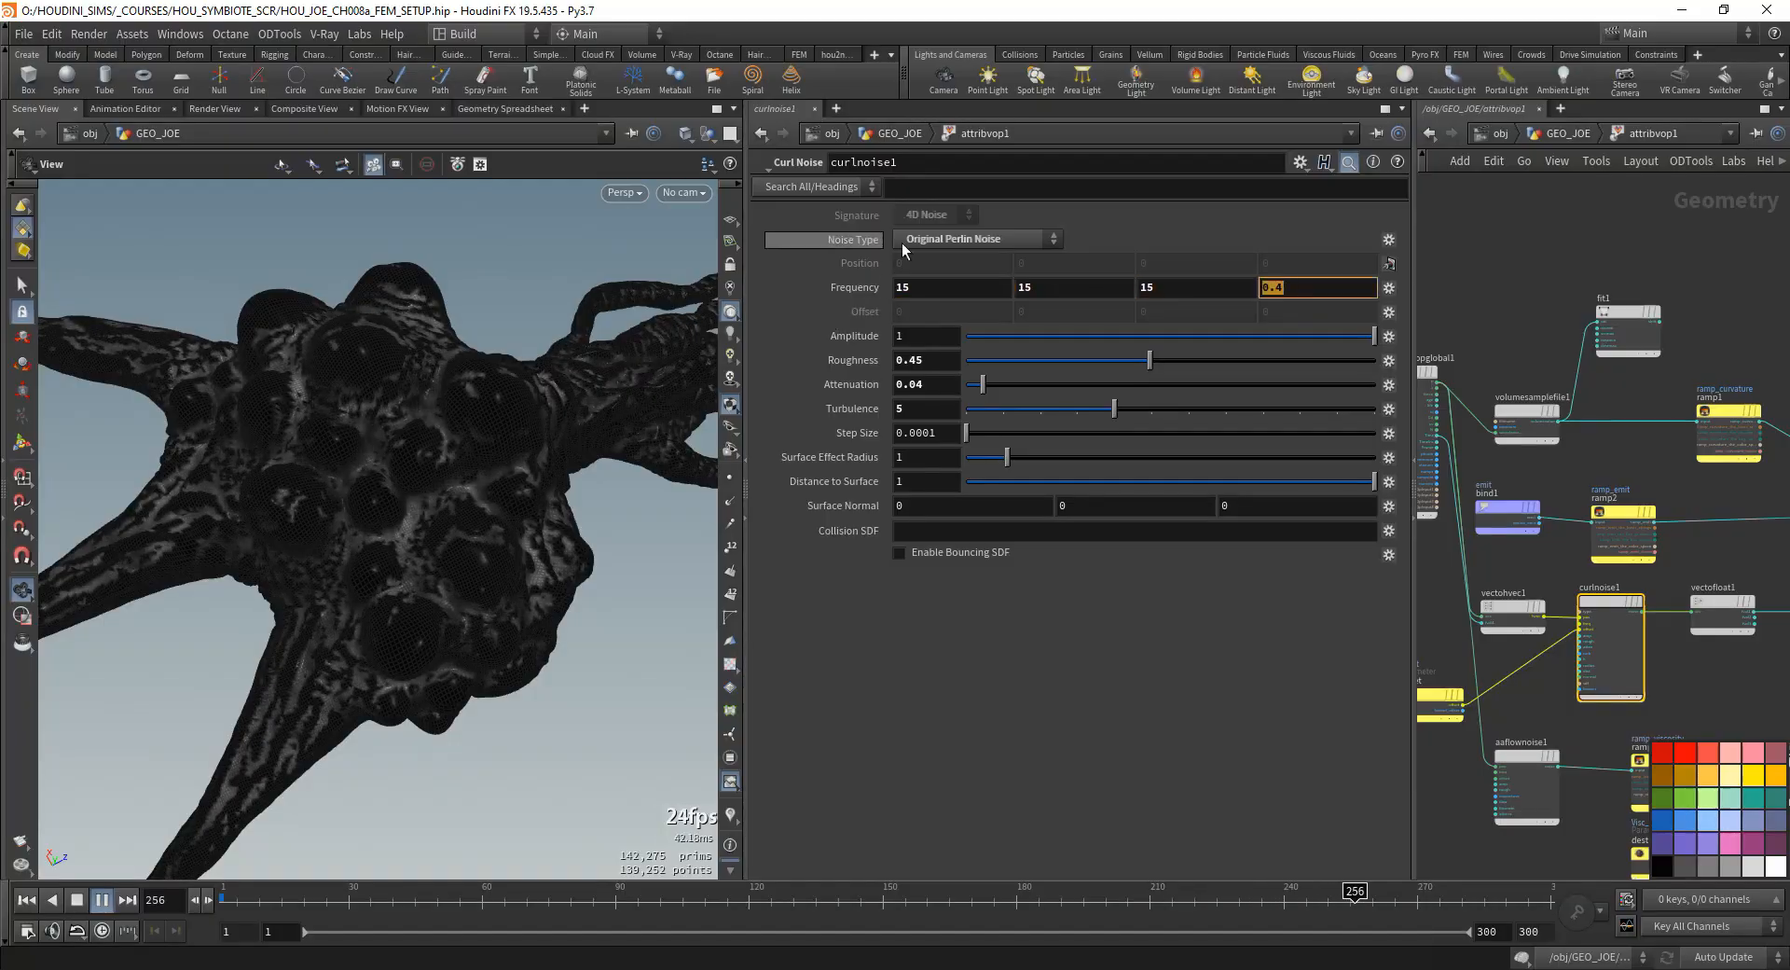
- Set curlnoise1's Attenuation to 0.185 and its first three Frequency components to 10
click(984, 388)
drag(1080, 401, 1045, 397)
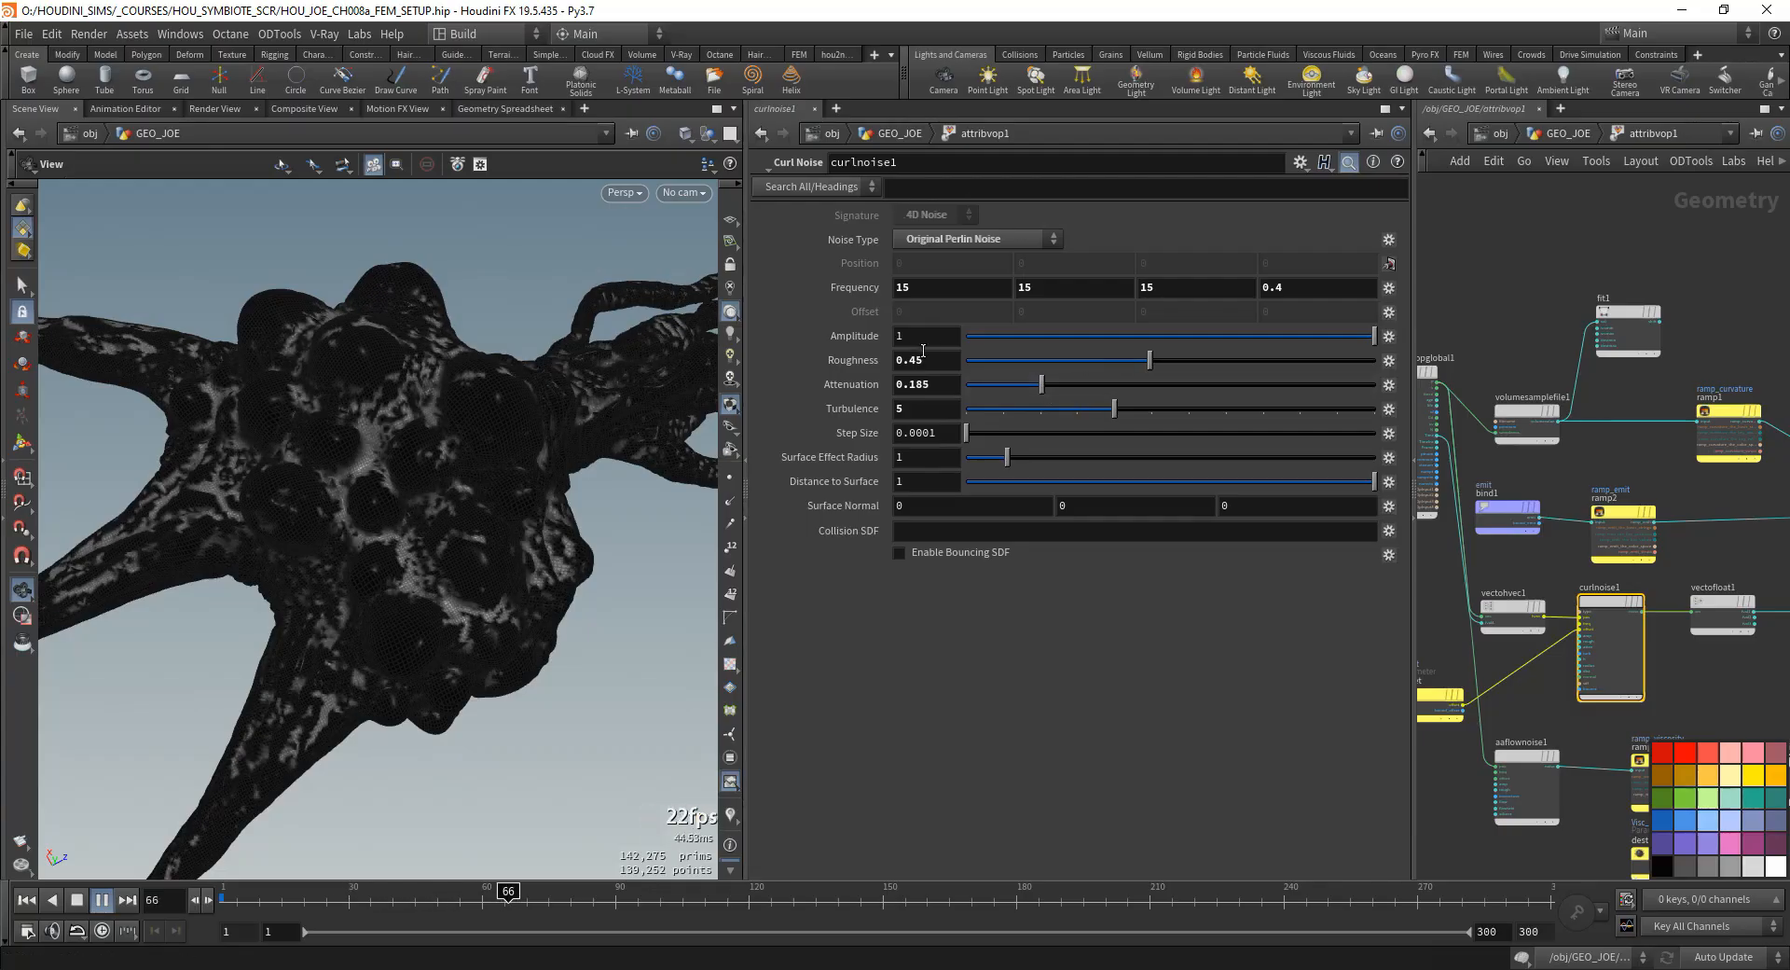
drag(914, 289, 809, 353)
text(10)
key(Tab)
text(10)
key(Tab)
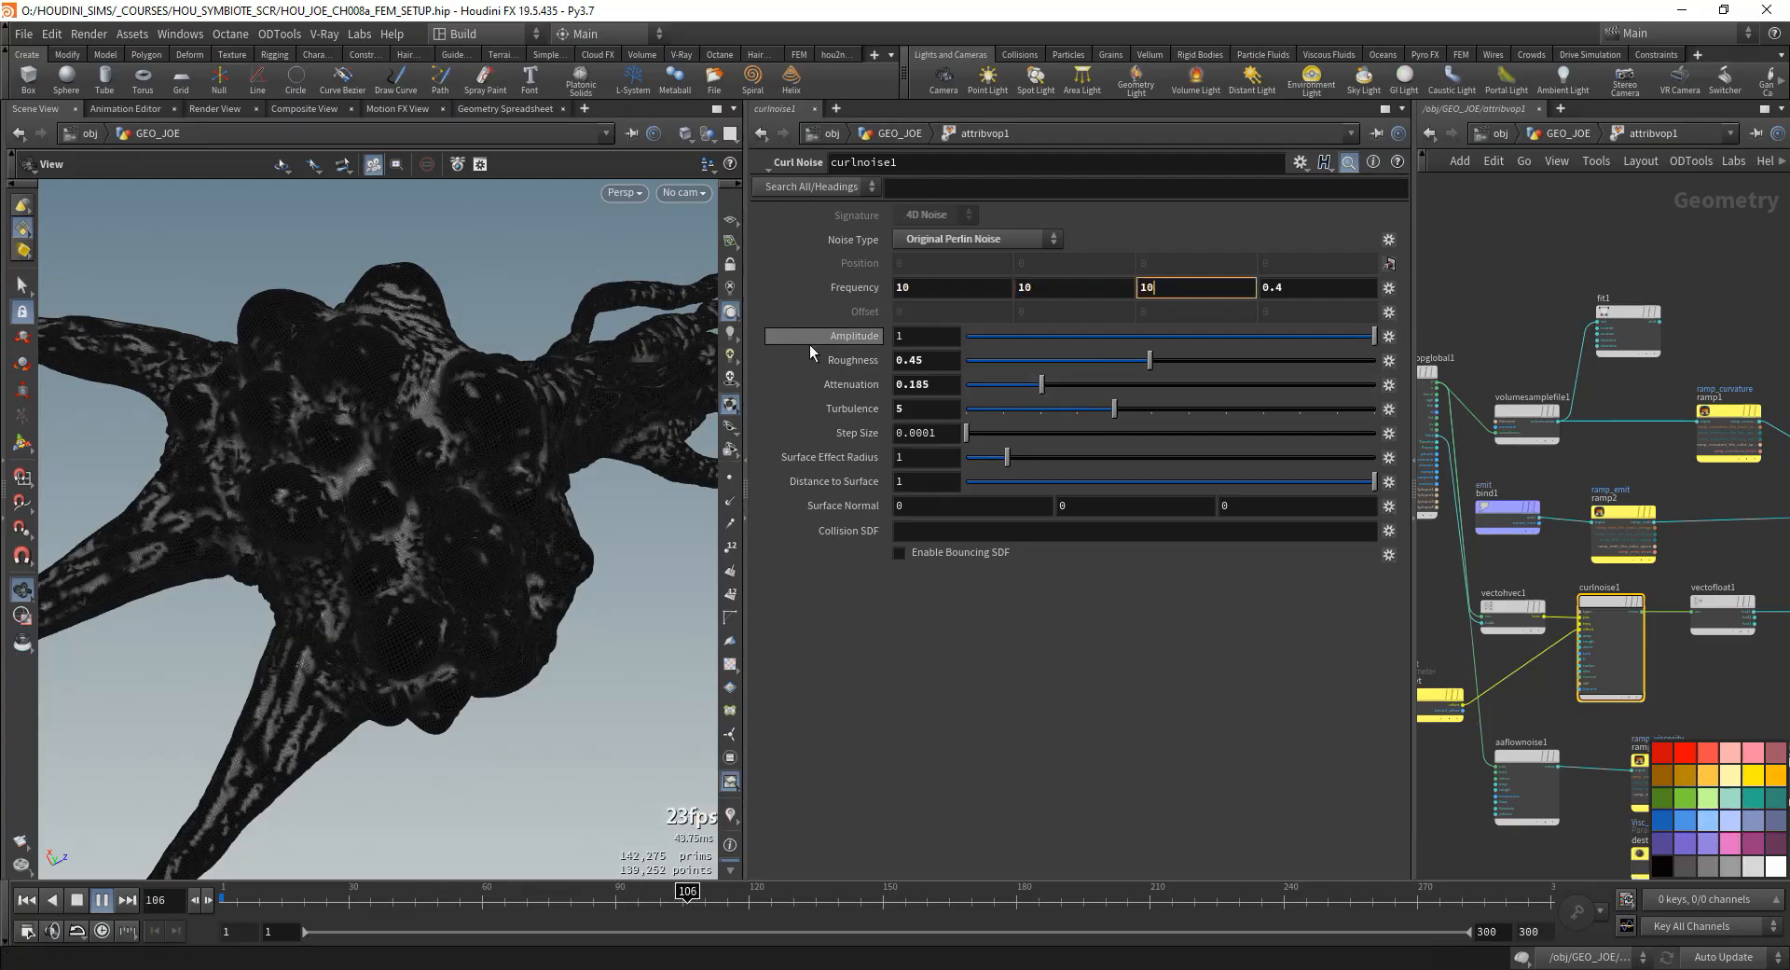
text(10)
key(Return)
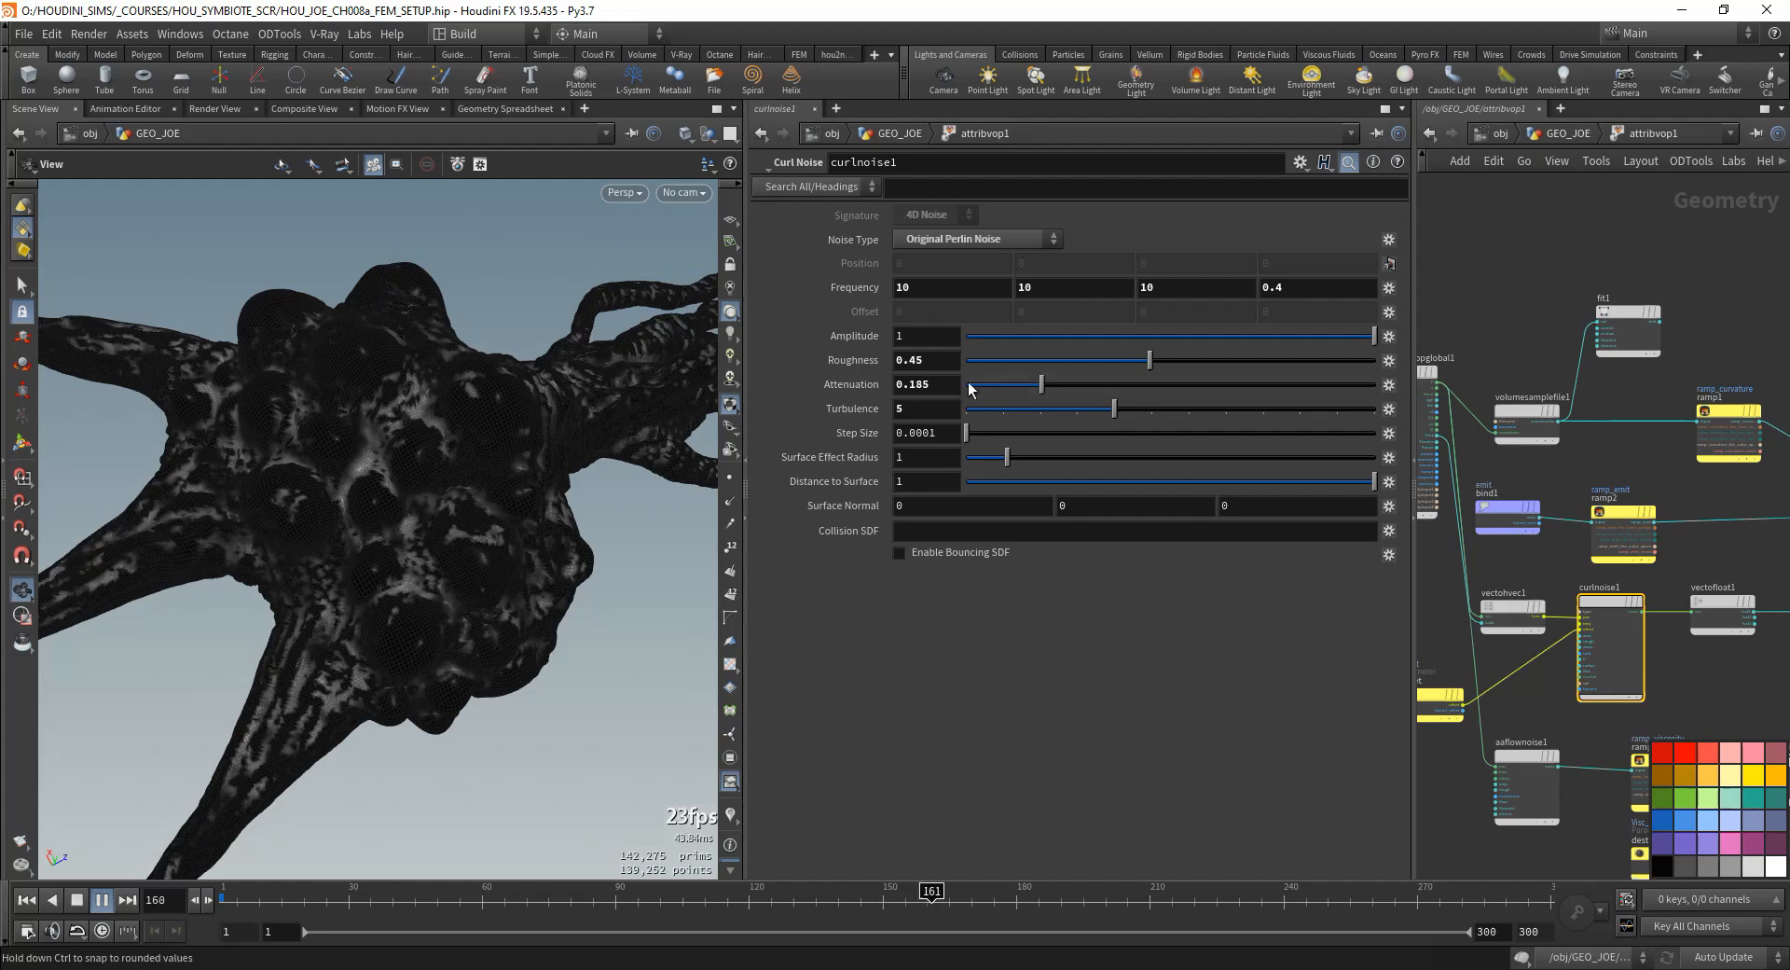
- Set curlnoise1's Attenuation to 0.15, Roughness to 0.584 and first three Frequency components to 5
drag(1049, 379, 994, 388)
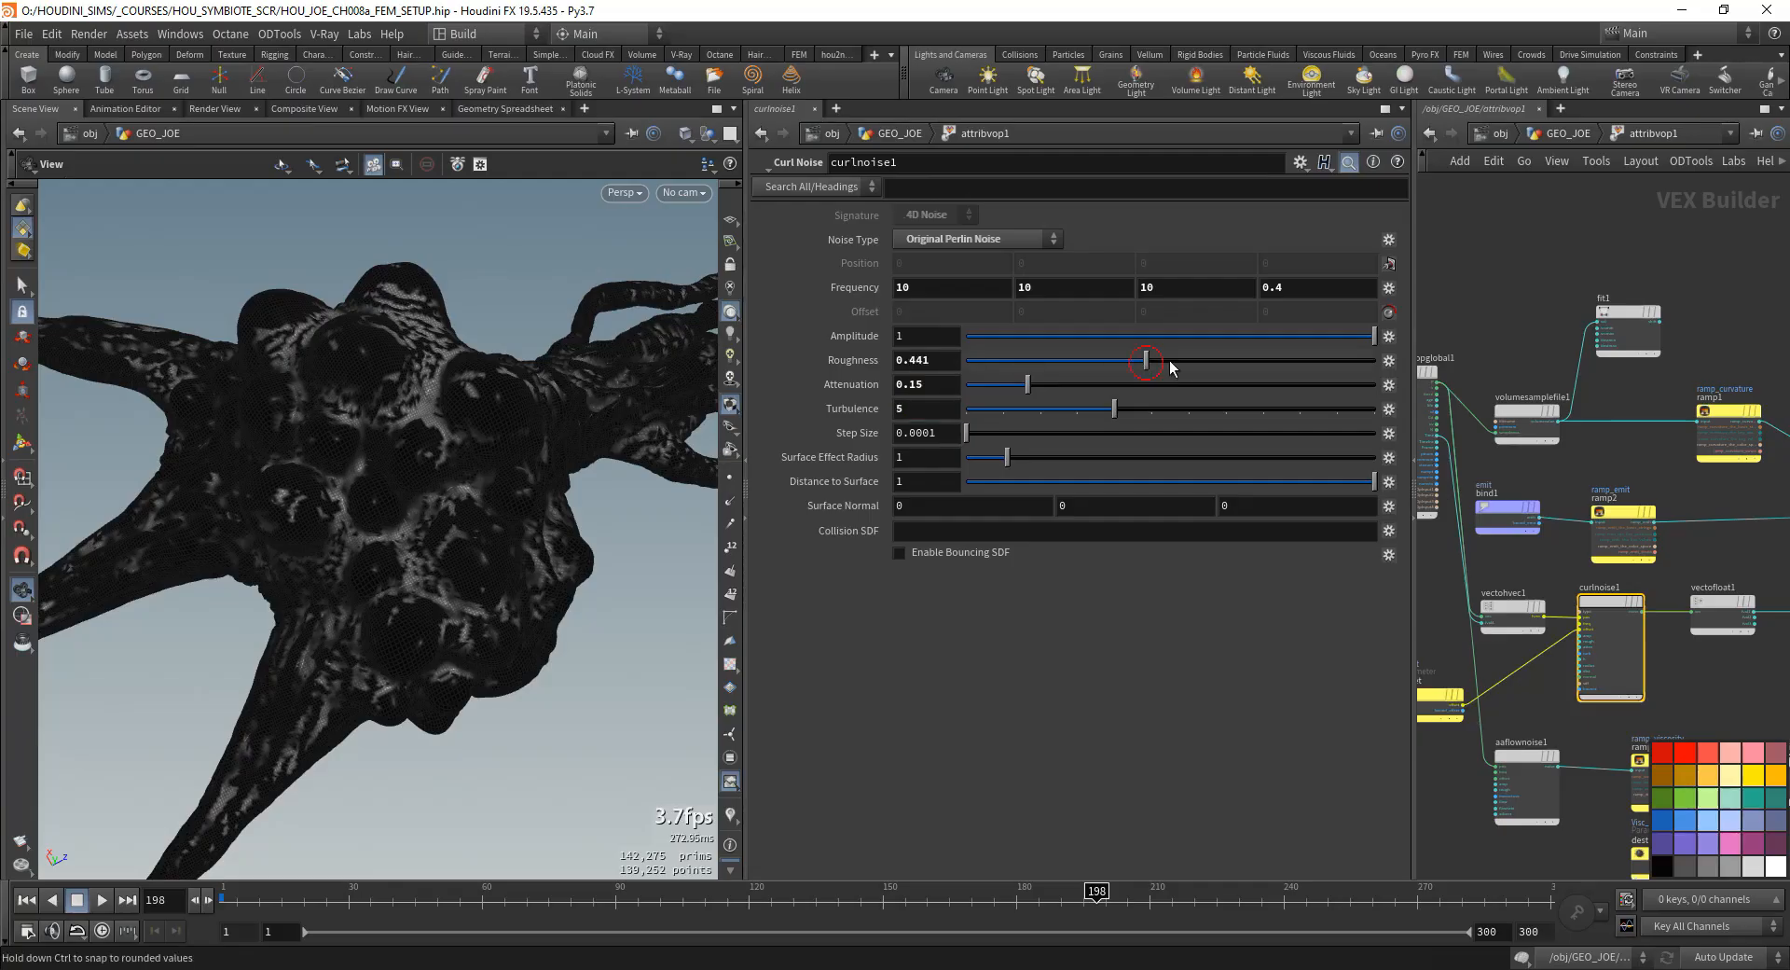
drag(1346, 341, 1204, 354)
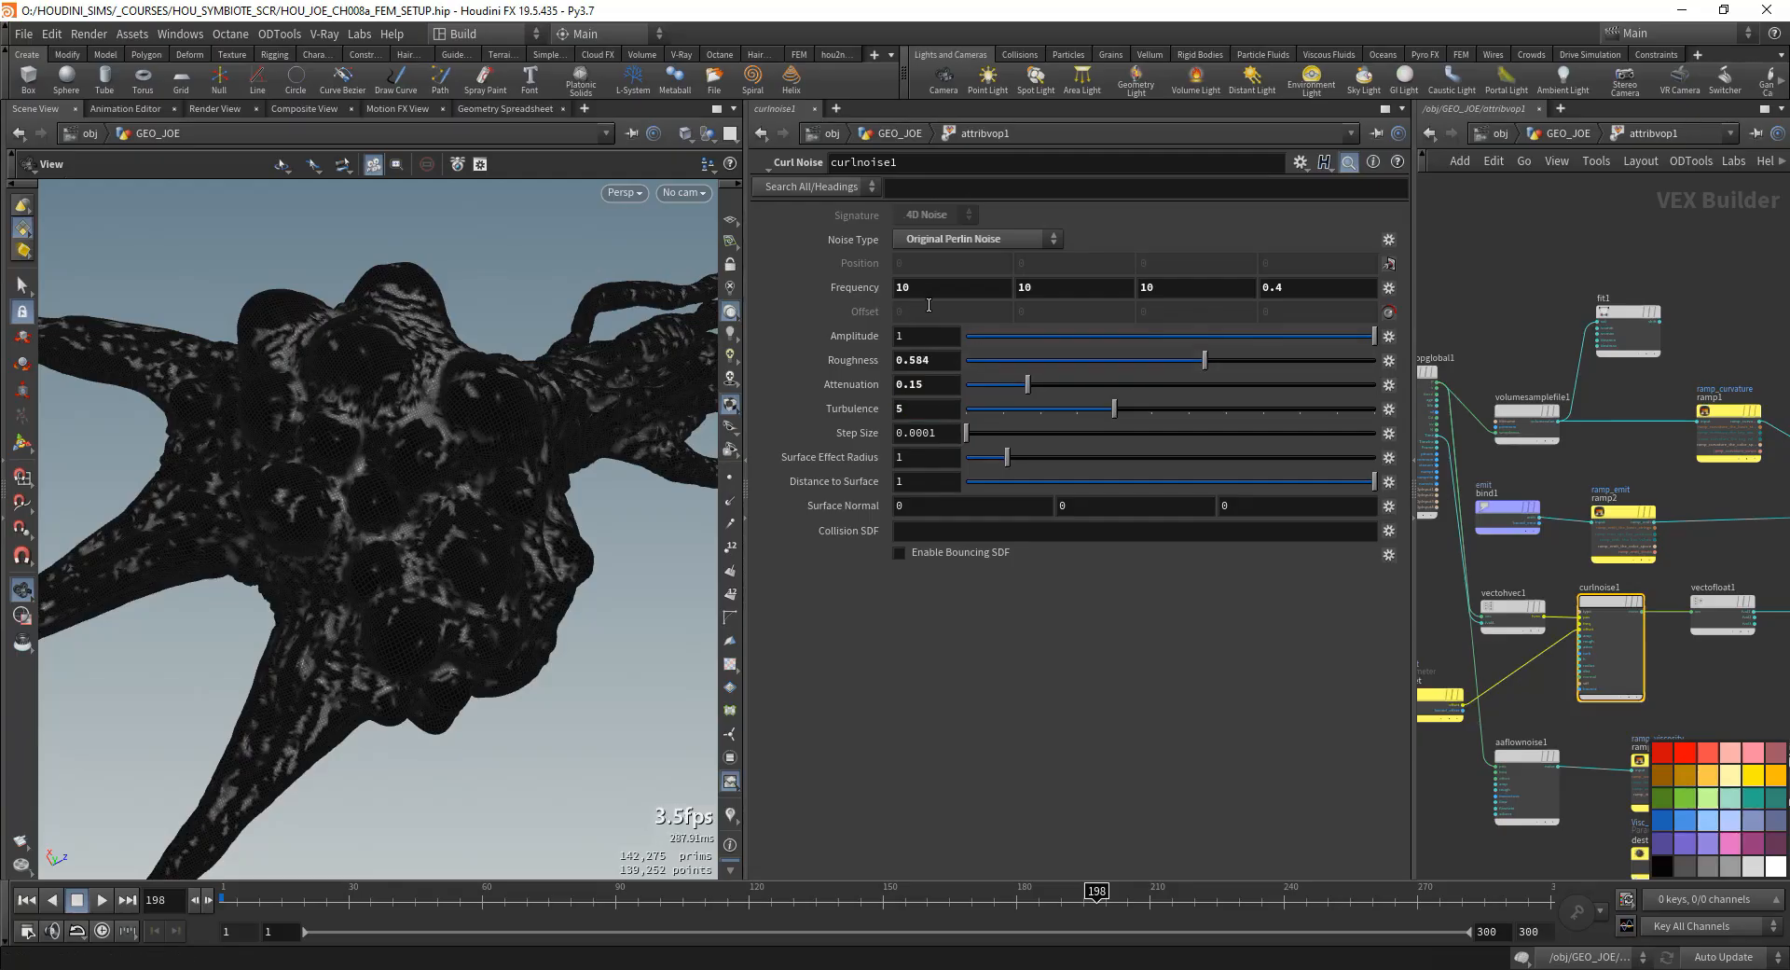
text(5)
key(Tab)
text(5)
drag(921, 289, 853, 319)
key(Tab)
text(5)
- Set curlnoise1's first three Frequency components to 15 and Turbulence to 4, and scrub the timeline from the GEO_JOE level
key(Tab)
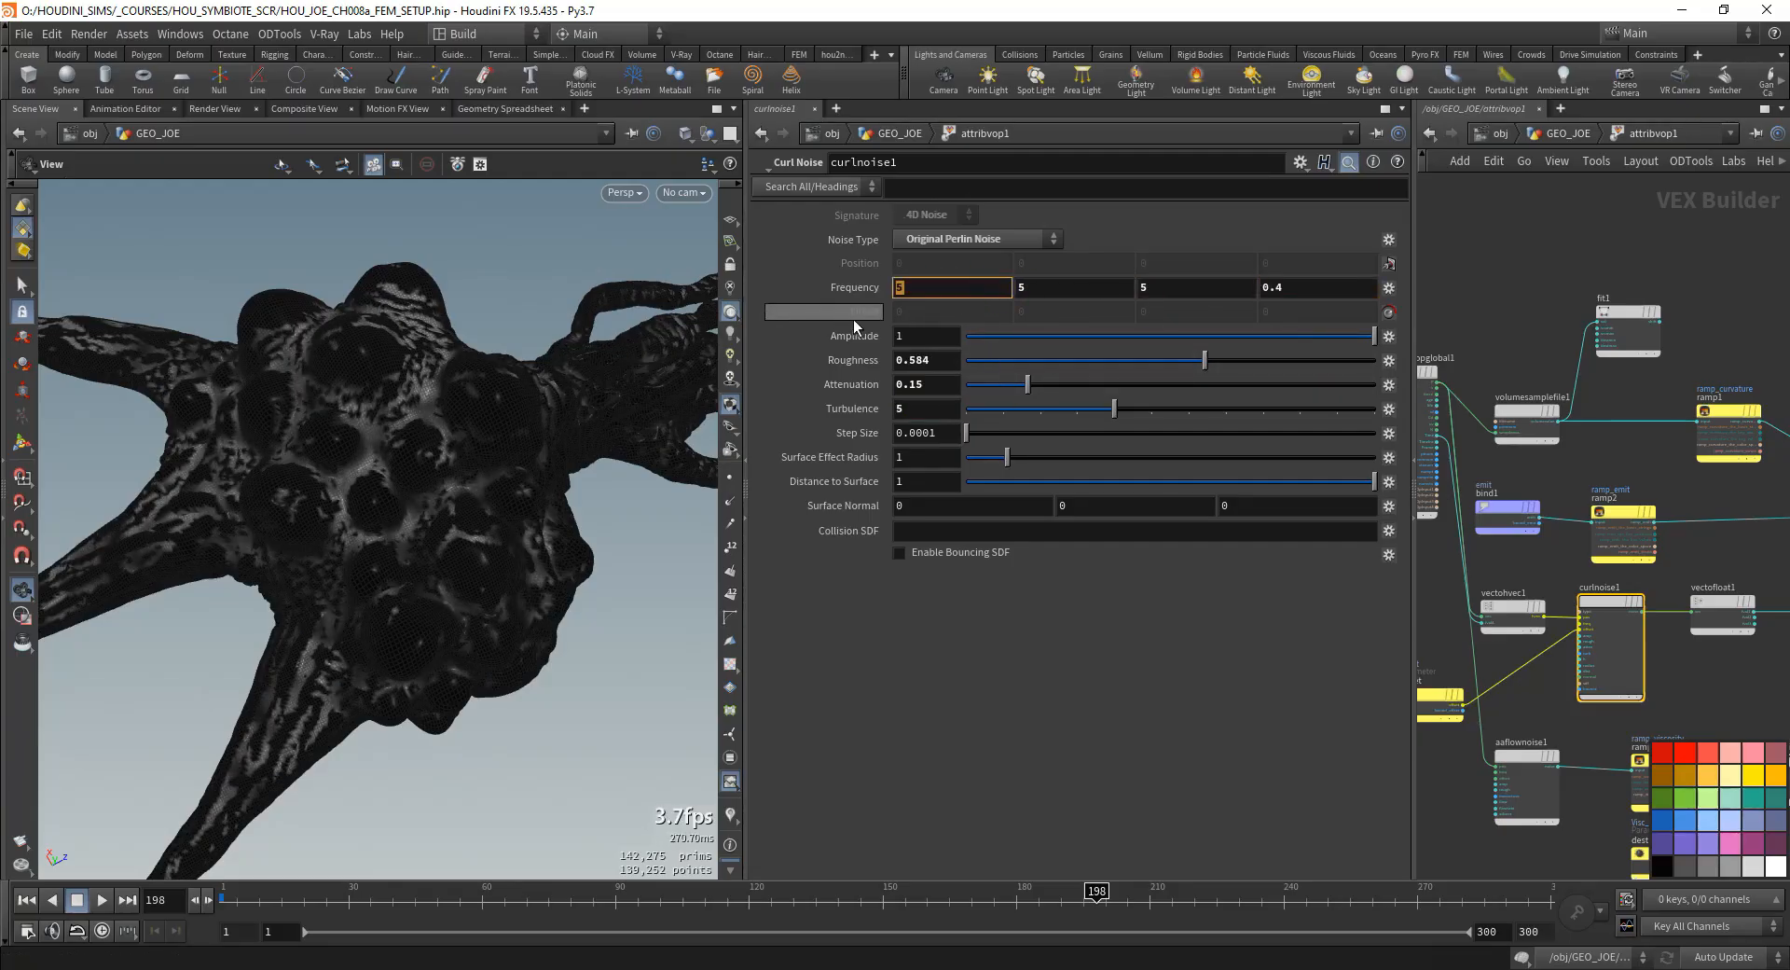
text(15)
key(Tab)
text(15)
key(Tab)
text(15)
key(Tab)
click(921, 240)
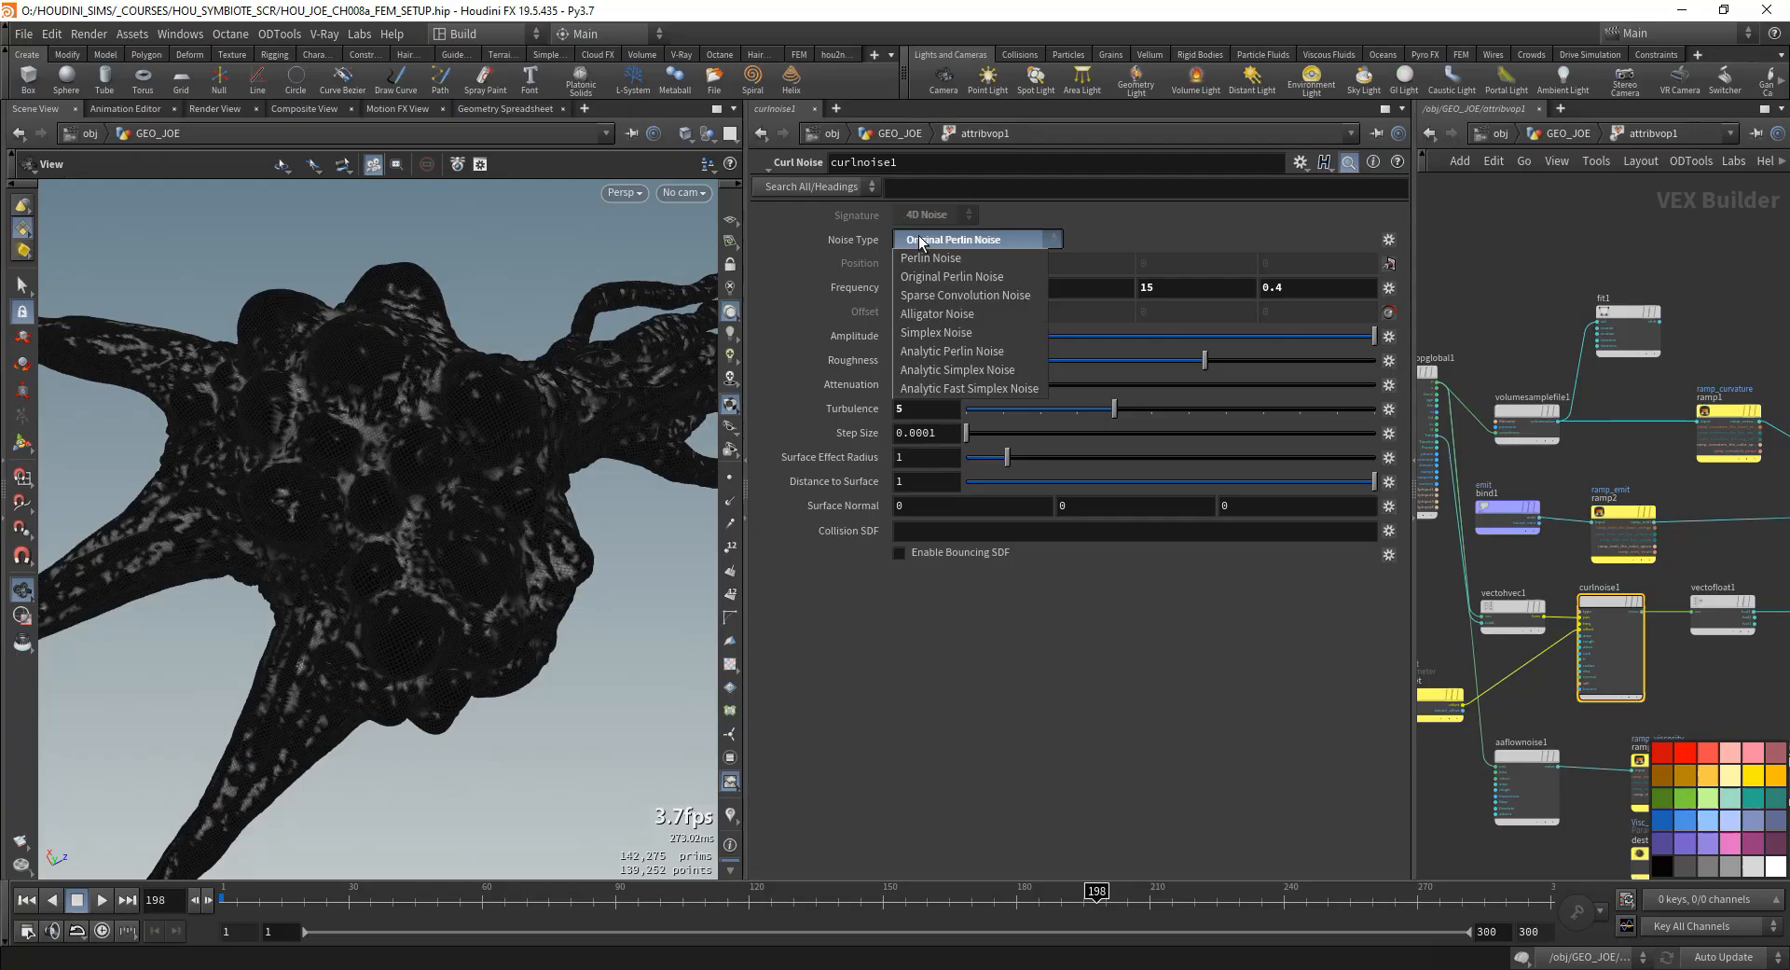
click(857, 739)
drag(1048, 418, 1092, 410)
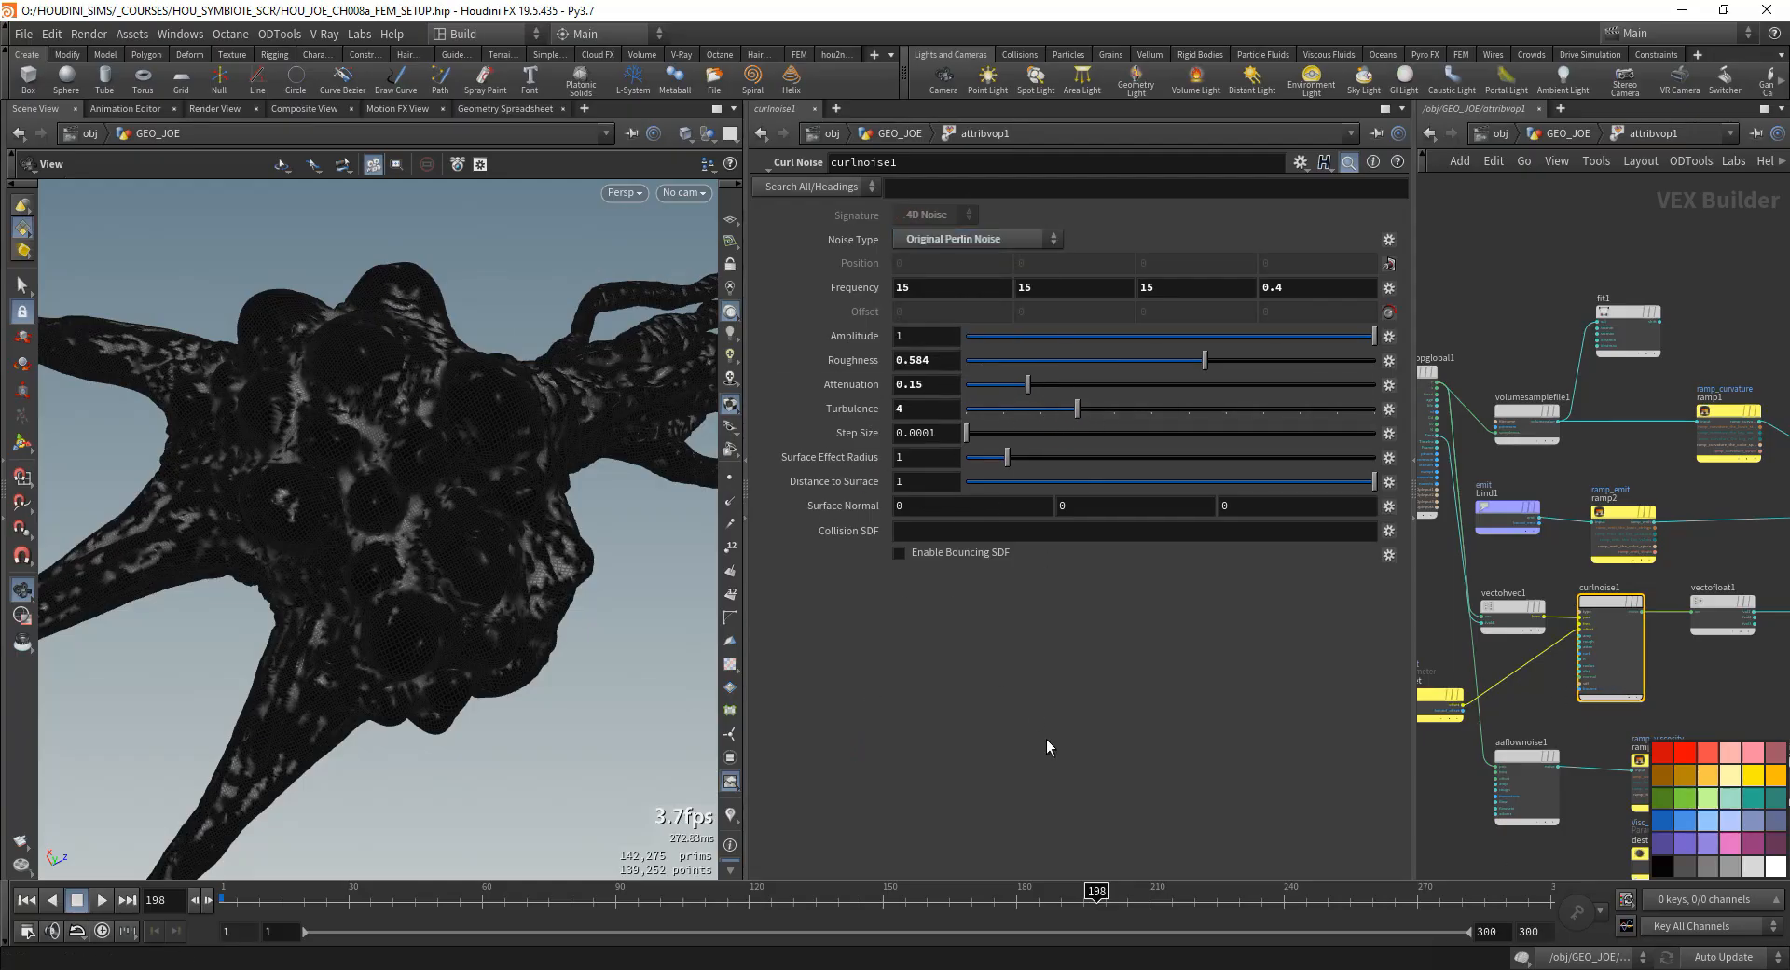
middle_drag(1438, 697, 1540, 682)
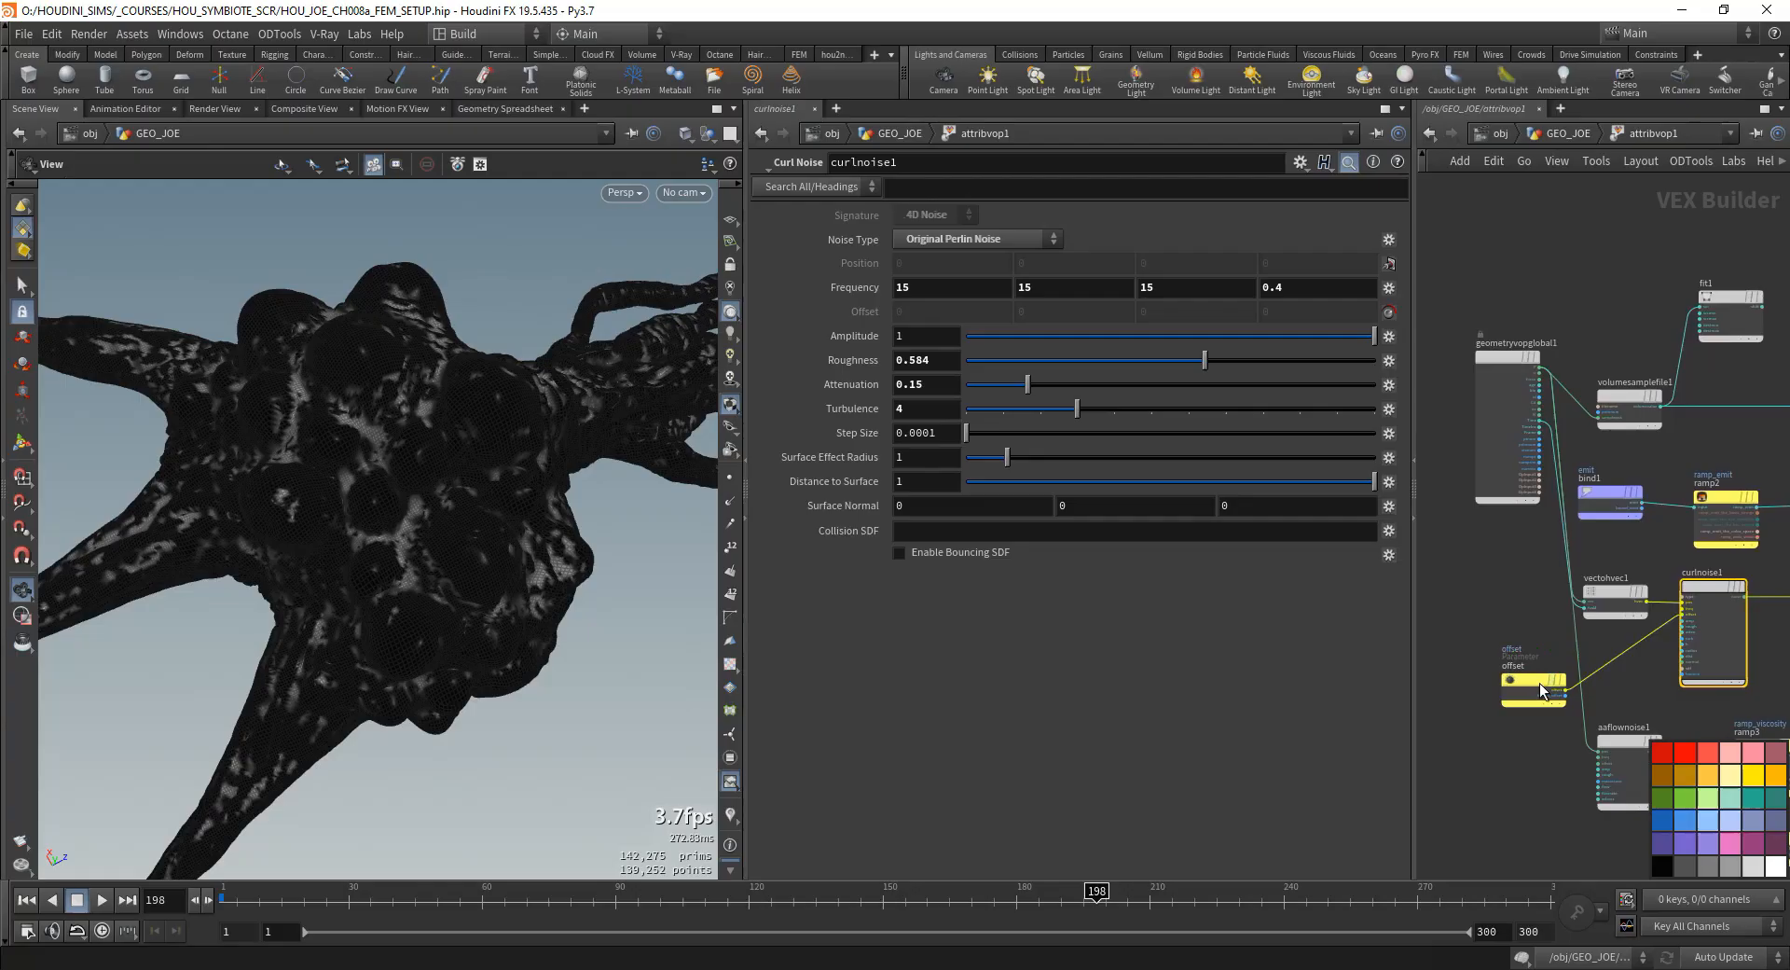
click(1546, 142)
drag(299, 895, 482, 891)
- Change curlnoise1's first three Frequency components to 10 and scrub the timeline back at the GEO_JOE level
double_click(1501, 650)
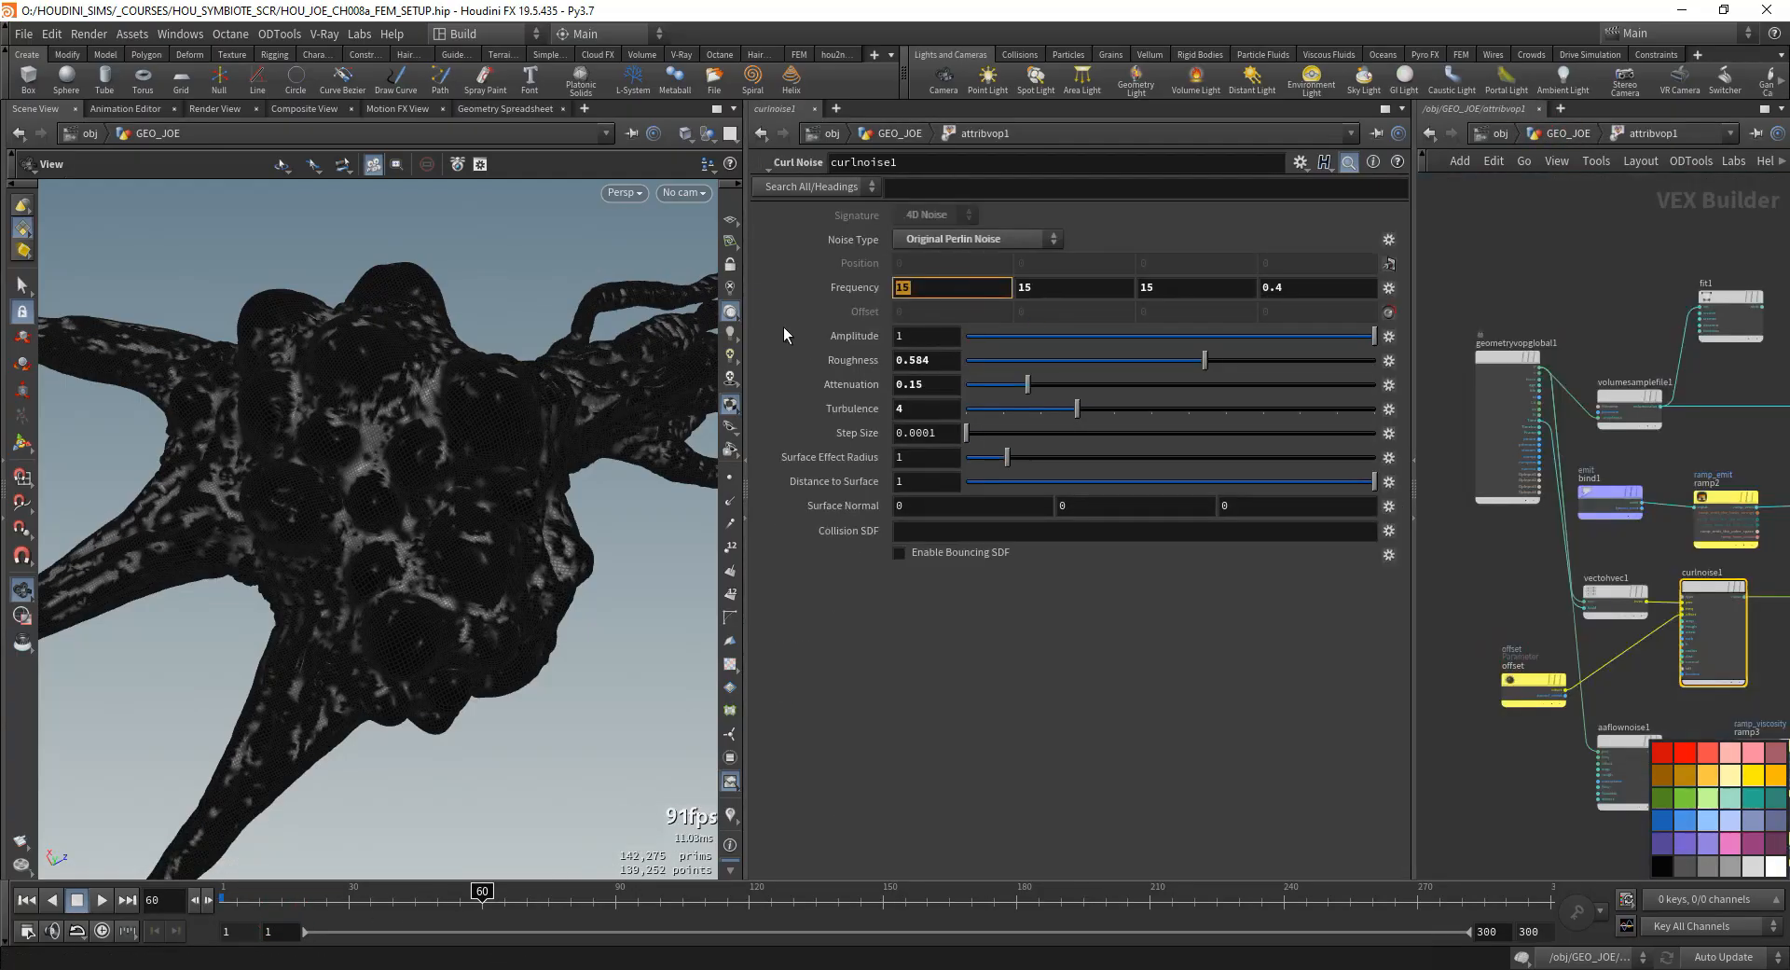
text(10)
key(Tab)
text(10)
key(Tab)
text(10)
key(Tab)
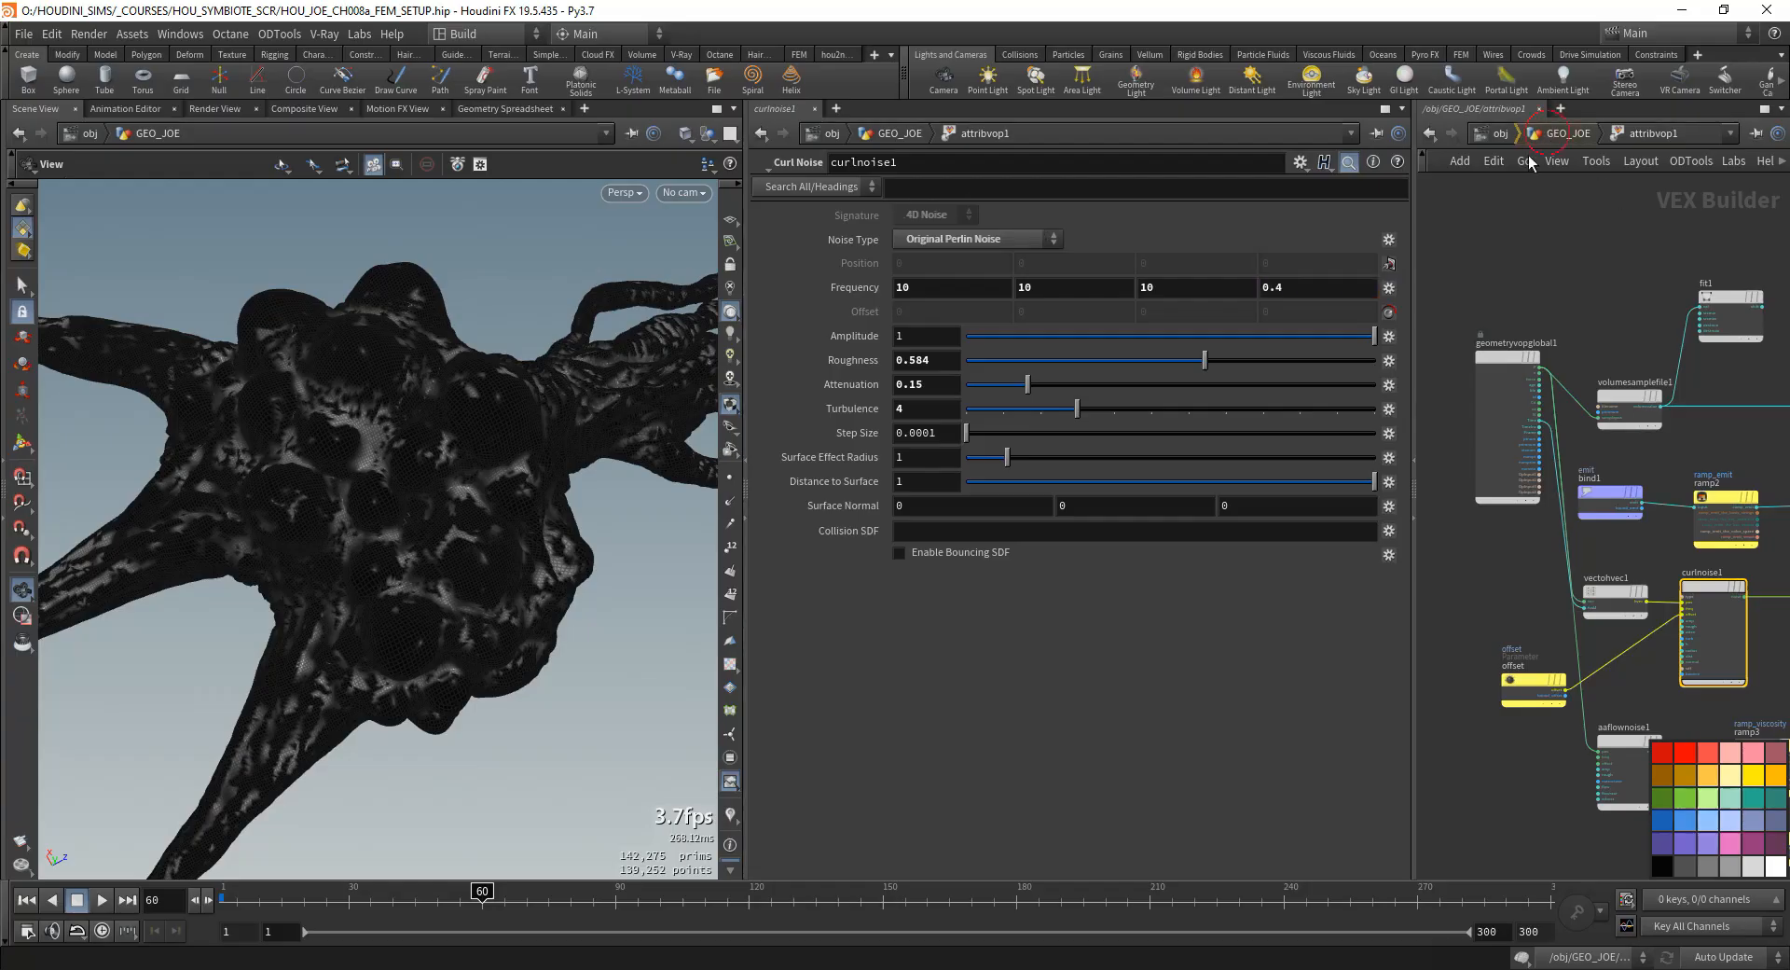
click(1547, 134)
drag(233, 890, 544, 883)
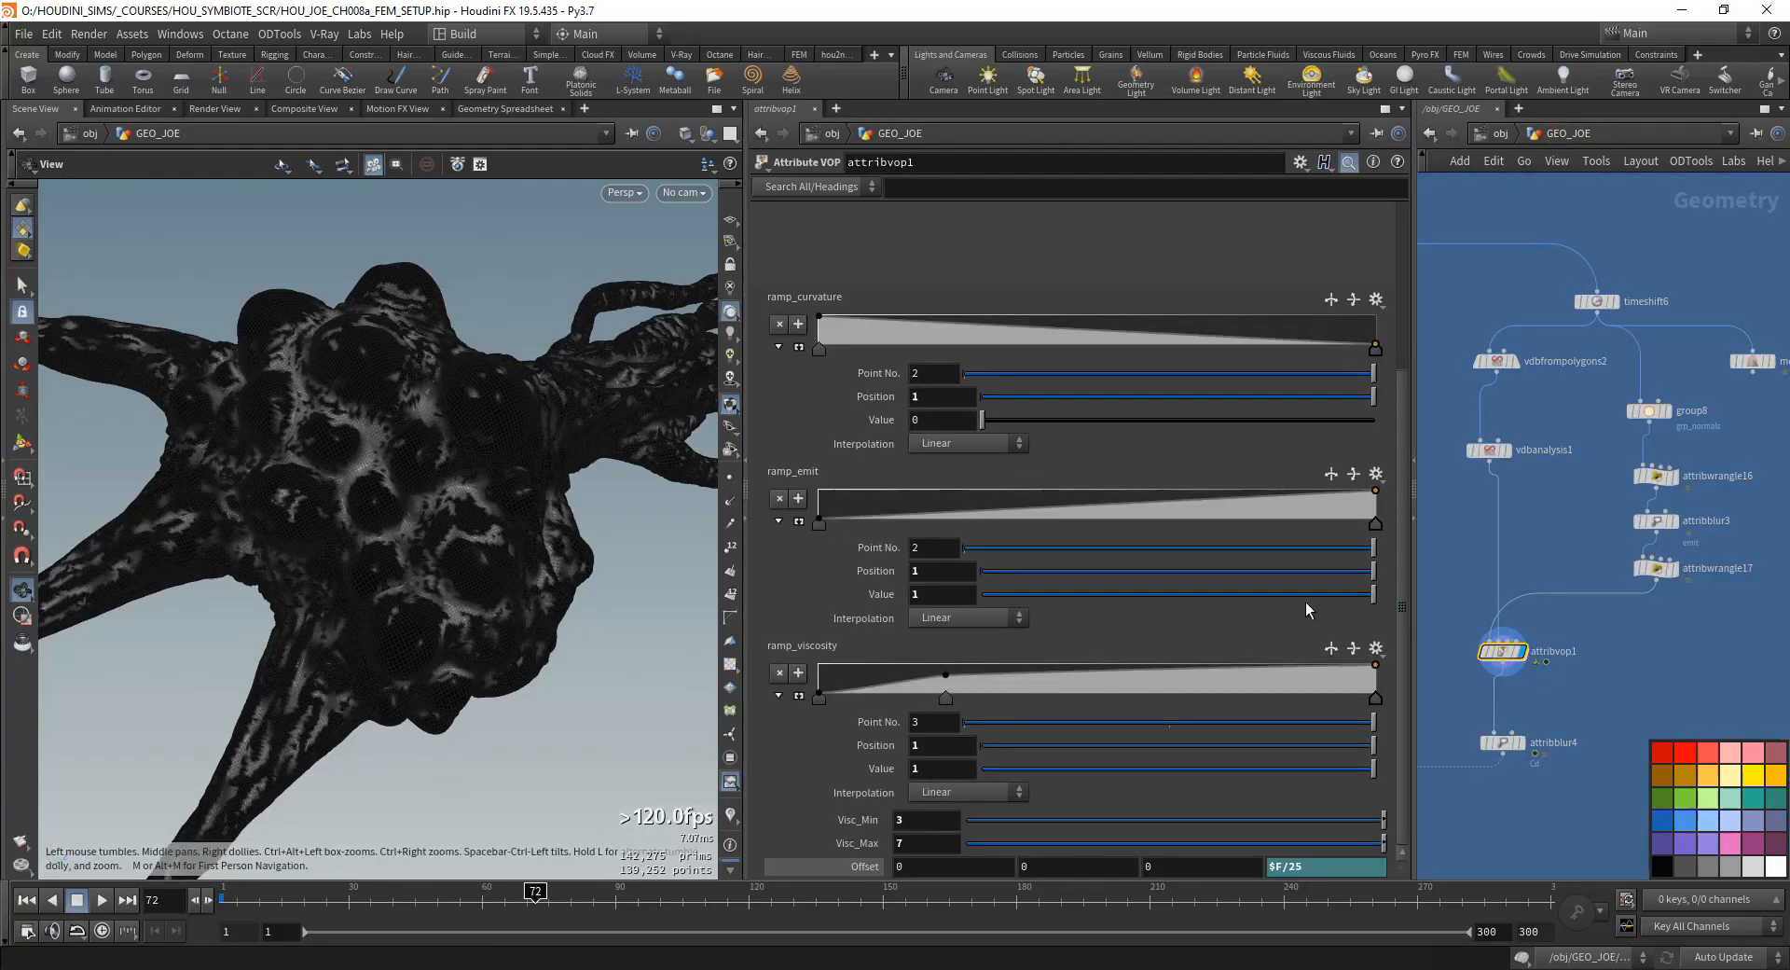
- Reopen attribvop1's network and set curlnoise1's first three Frequency components to 7
double_click(1502, 650)
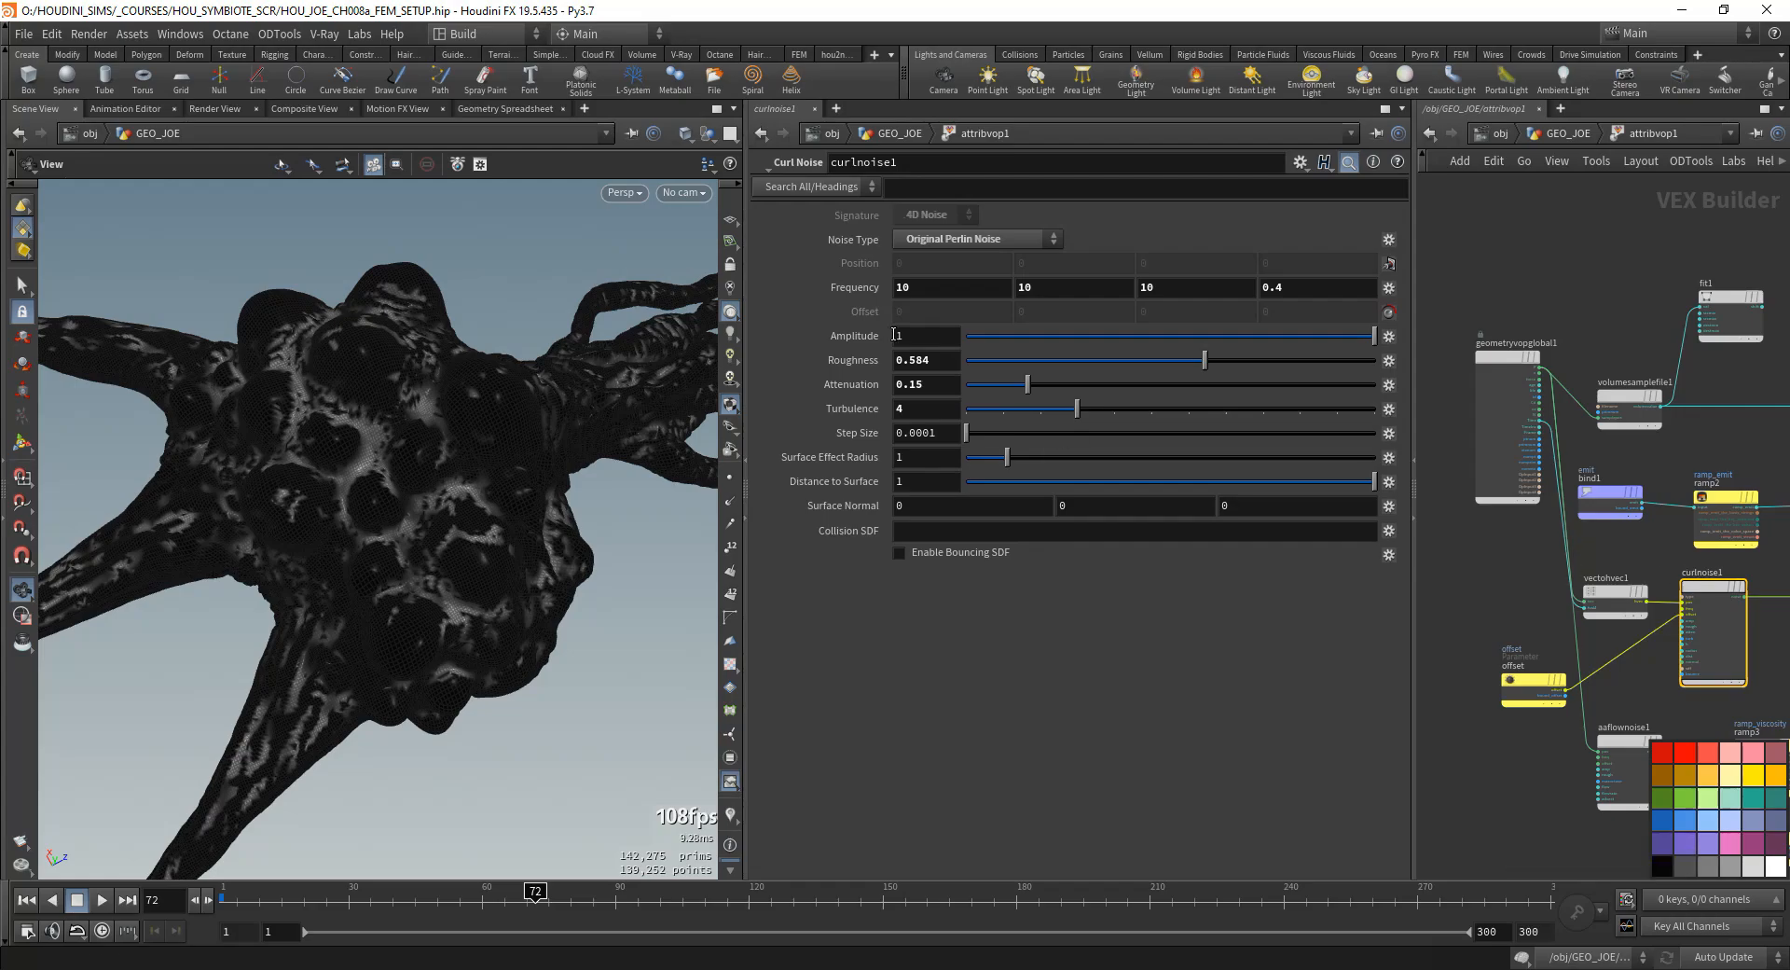
text(7)
key(Return)
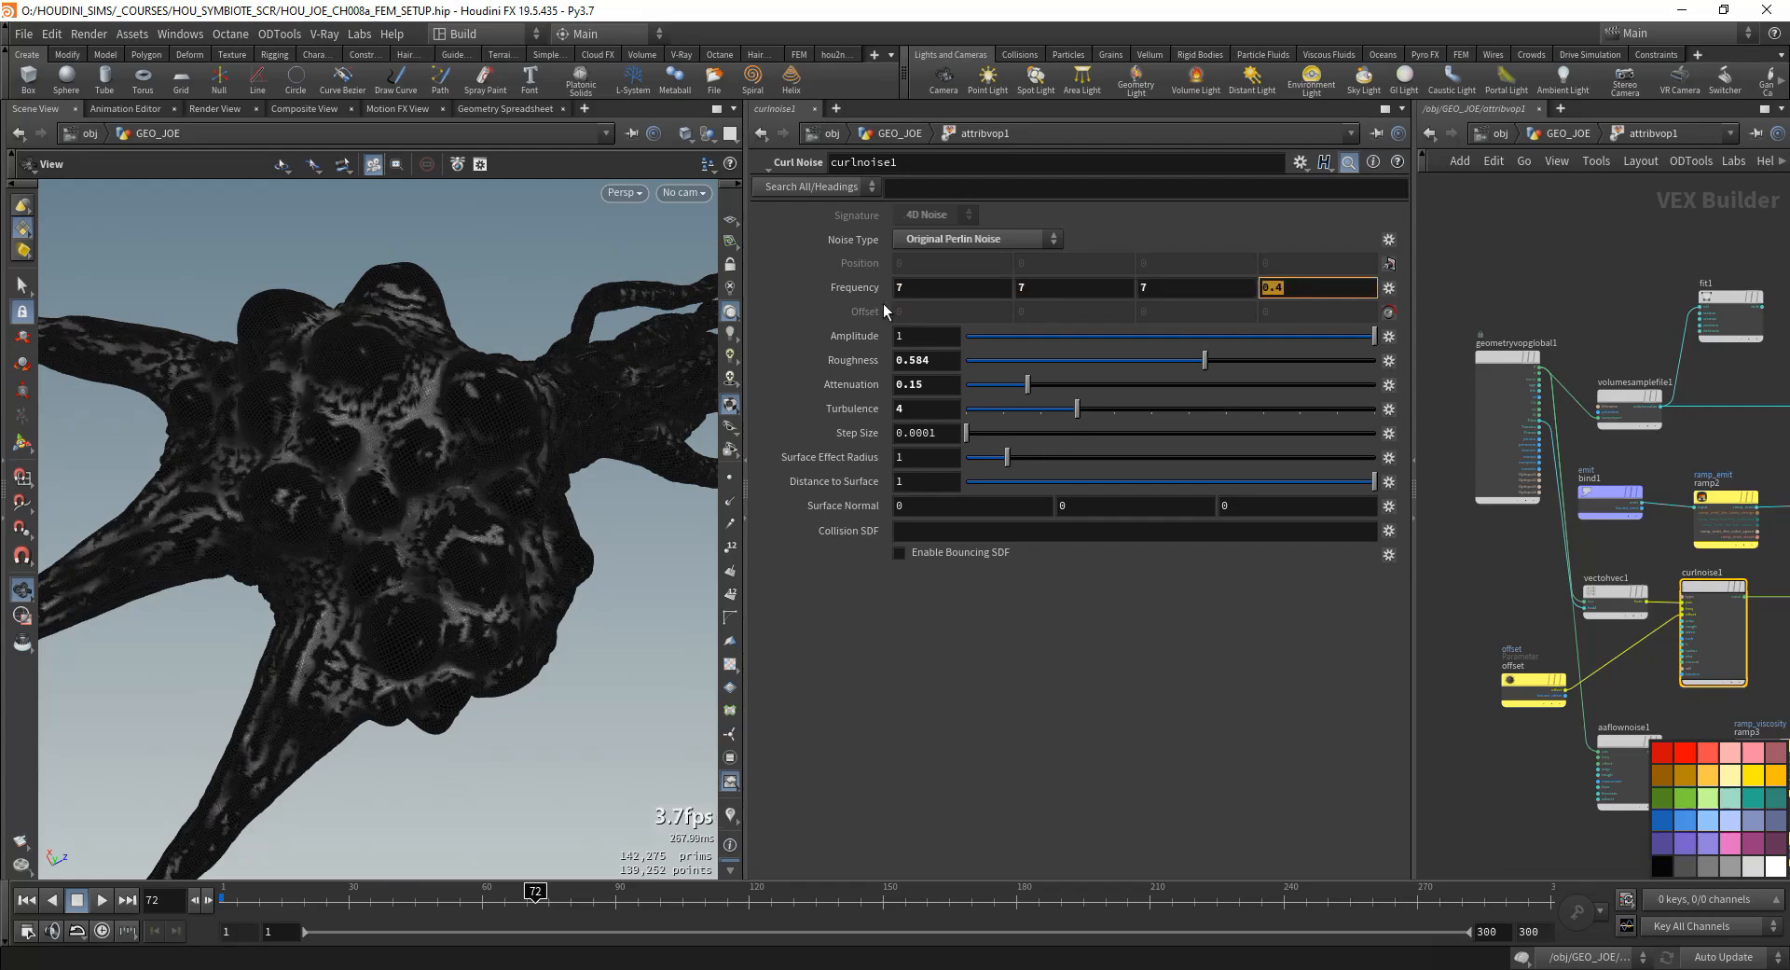
- Raise curlnoise1's Roughness to 0.829 and Attenuation to 0.354, checking the noise by scrubbing the timeline
click(276, 893)
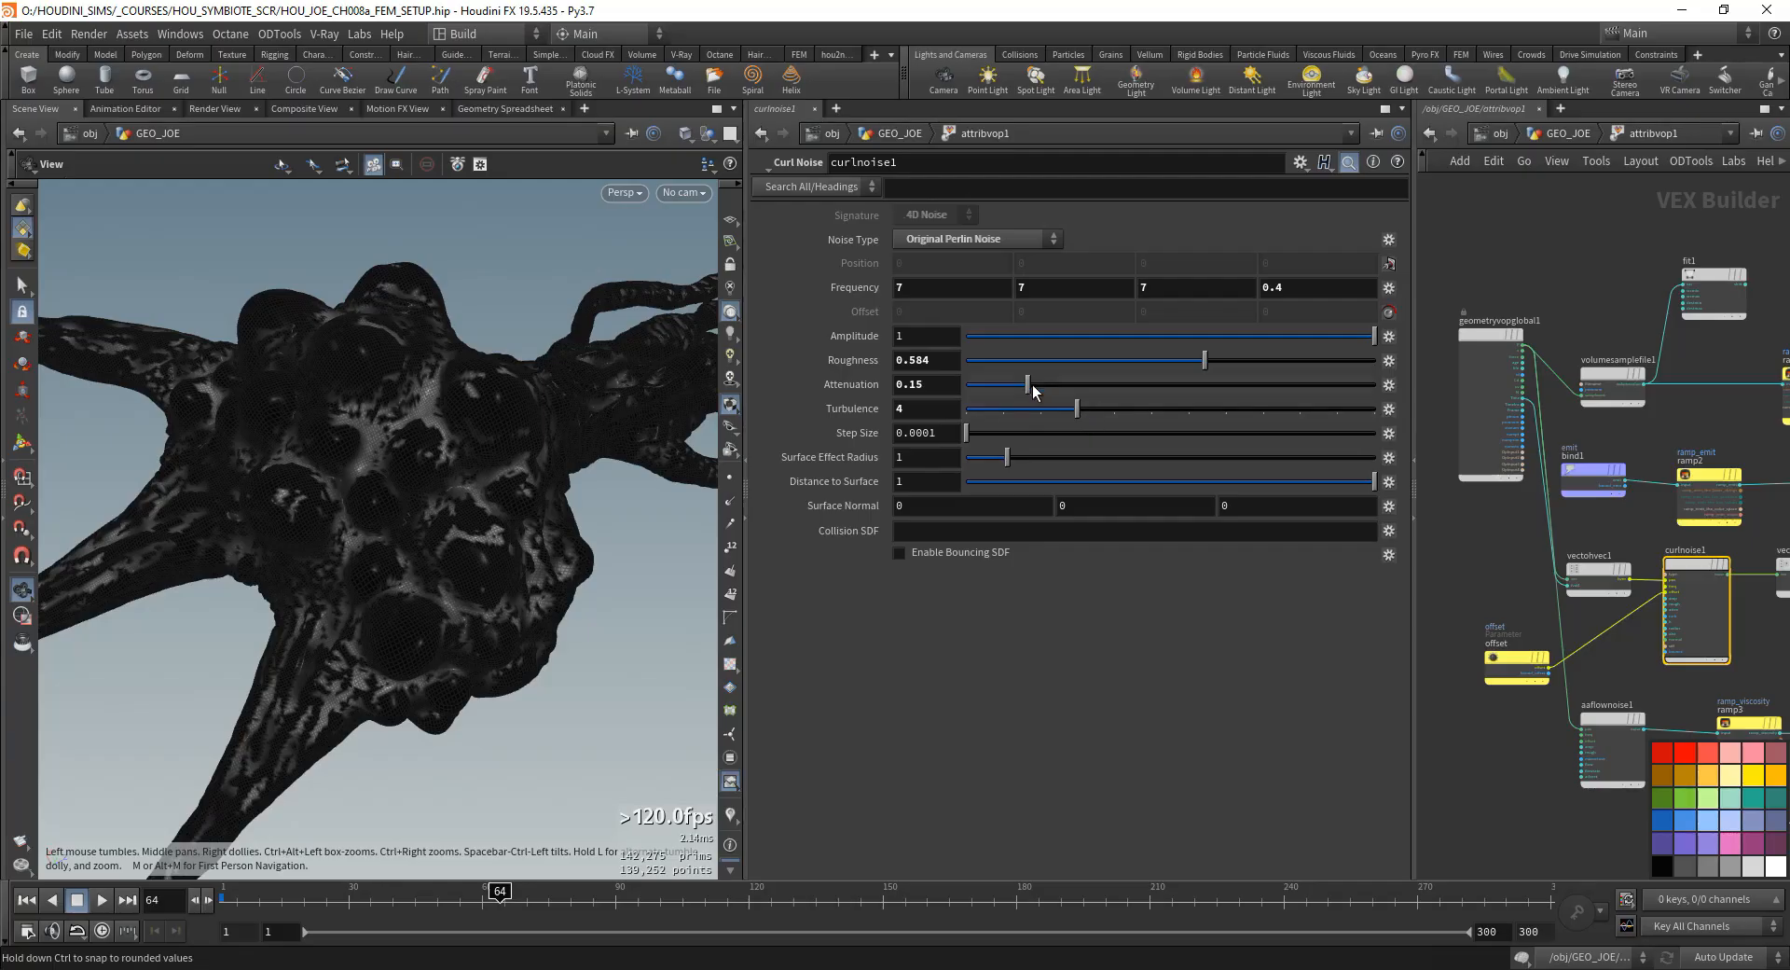
click(1255, 360)
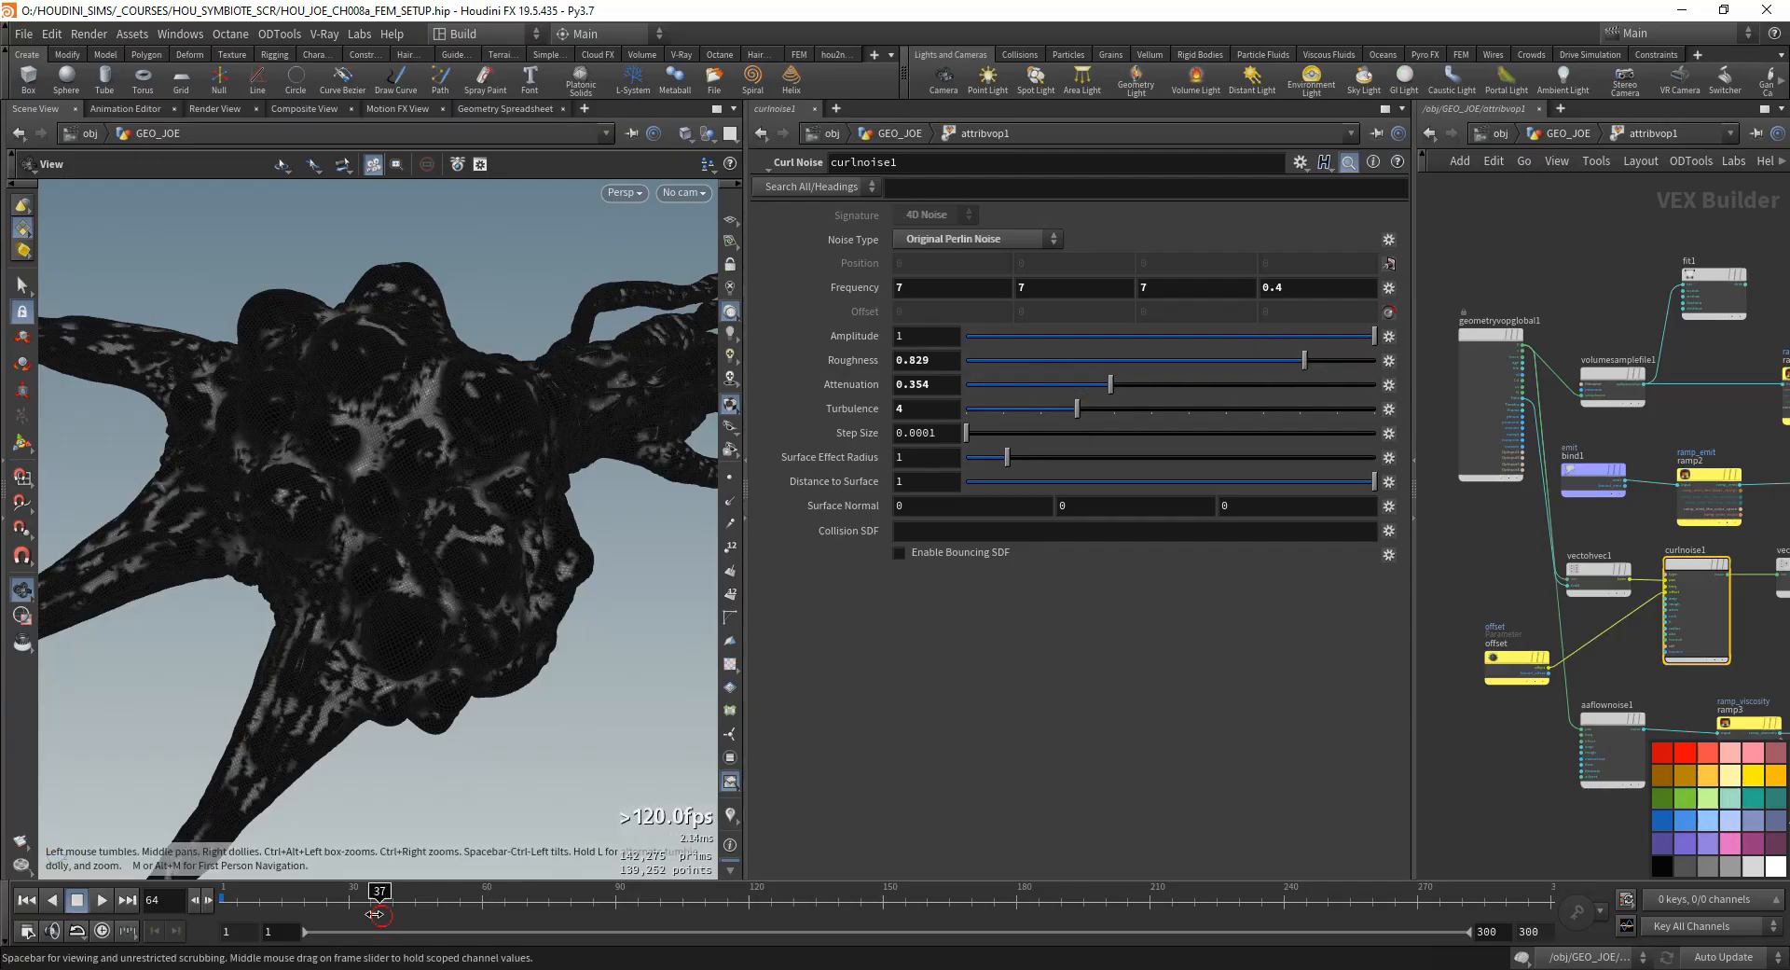
drag(379, 895, 417, 887)
- Examine the noise pattern over the whole creature and briefly play the animation
drag(410, 597, 491, 472)
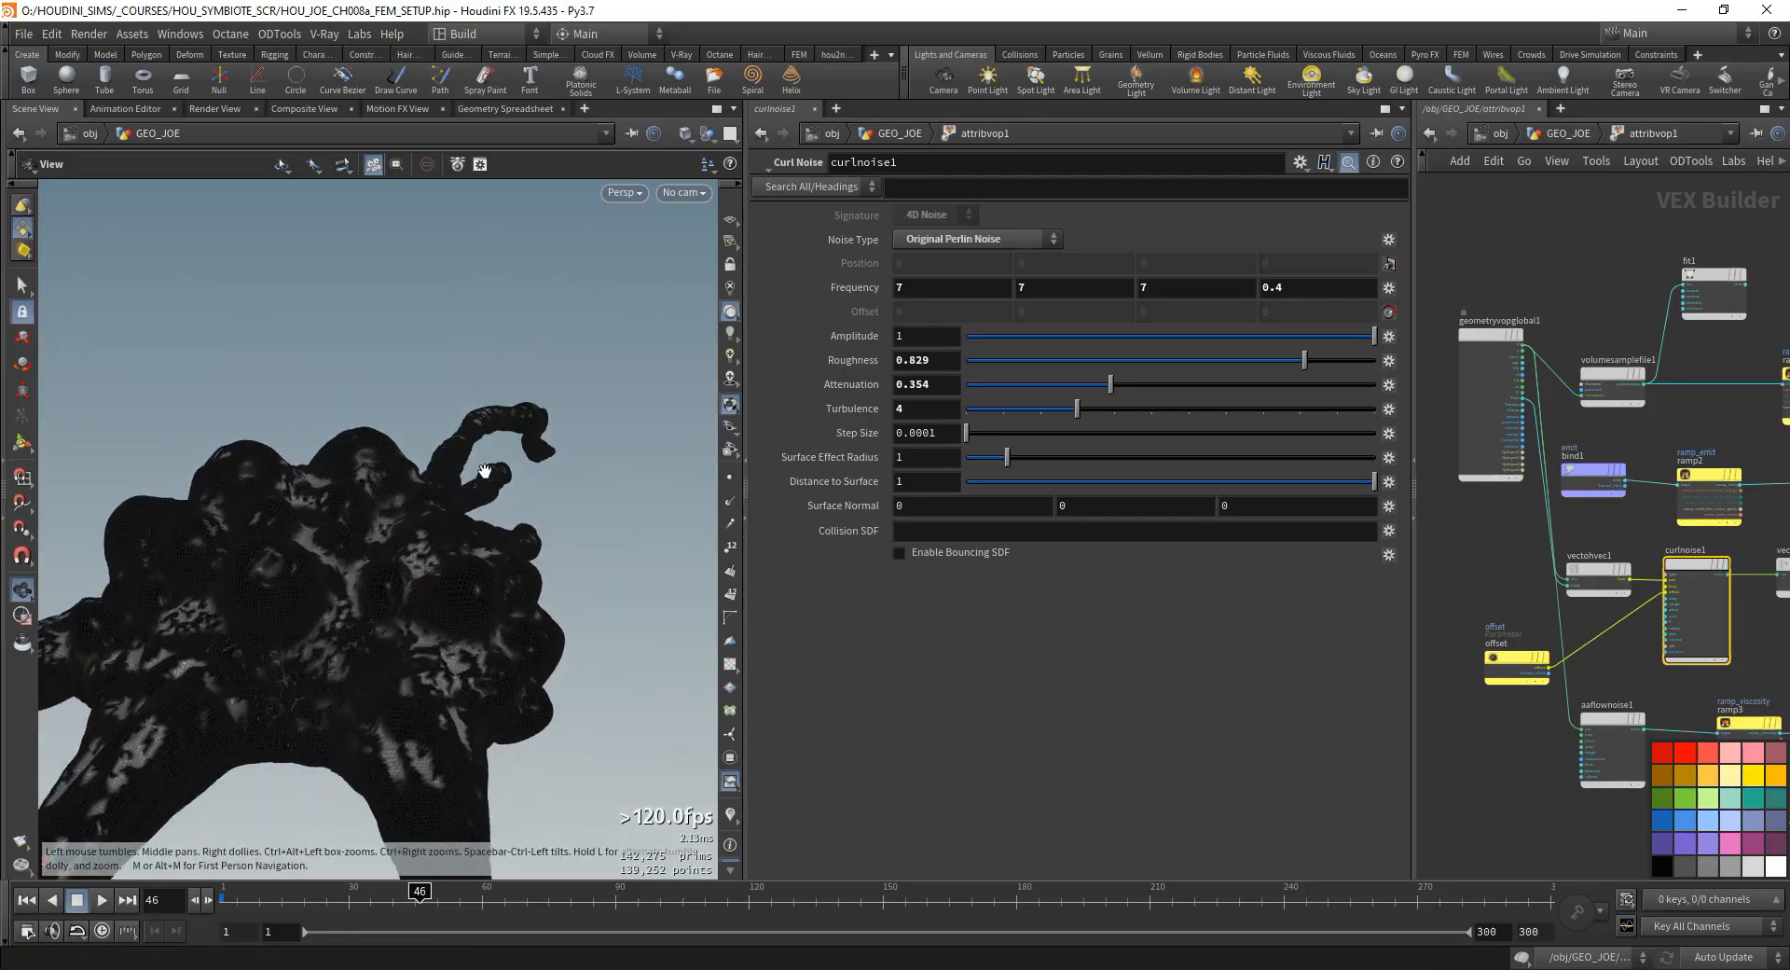
scroll(466, 522, down, 4)
drag(476, 550, 364, 543)
scroll(1614, 454, down, 2)
middle_drag(1614, 454, 1534, 383)
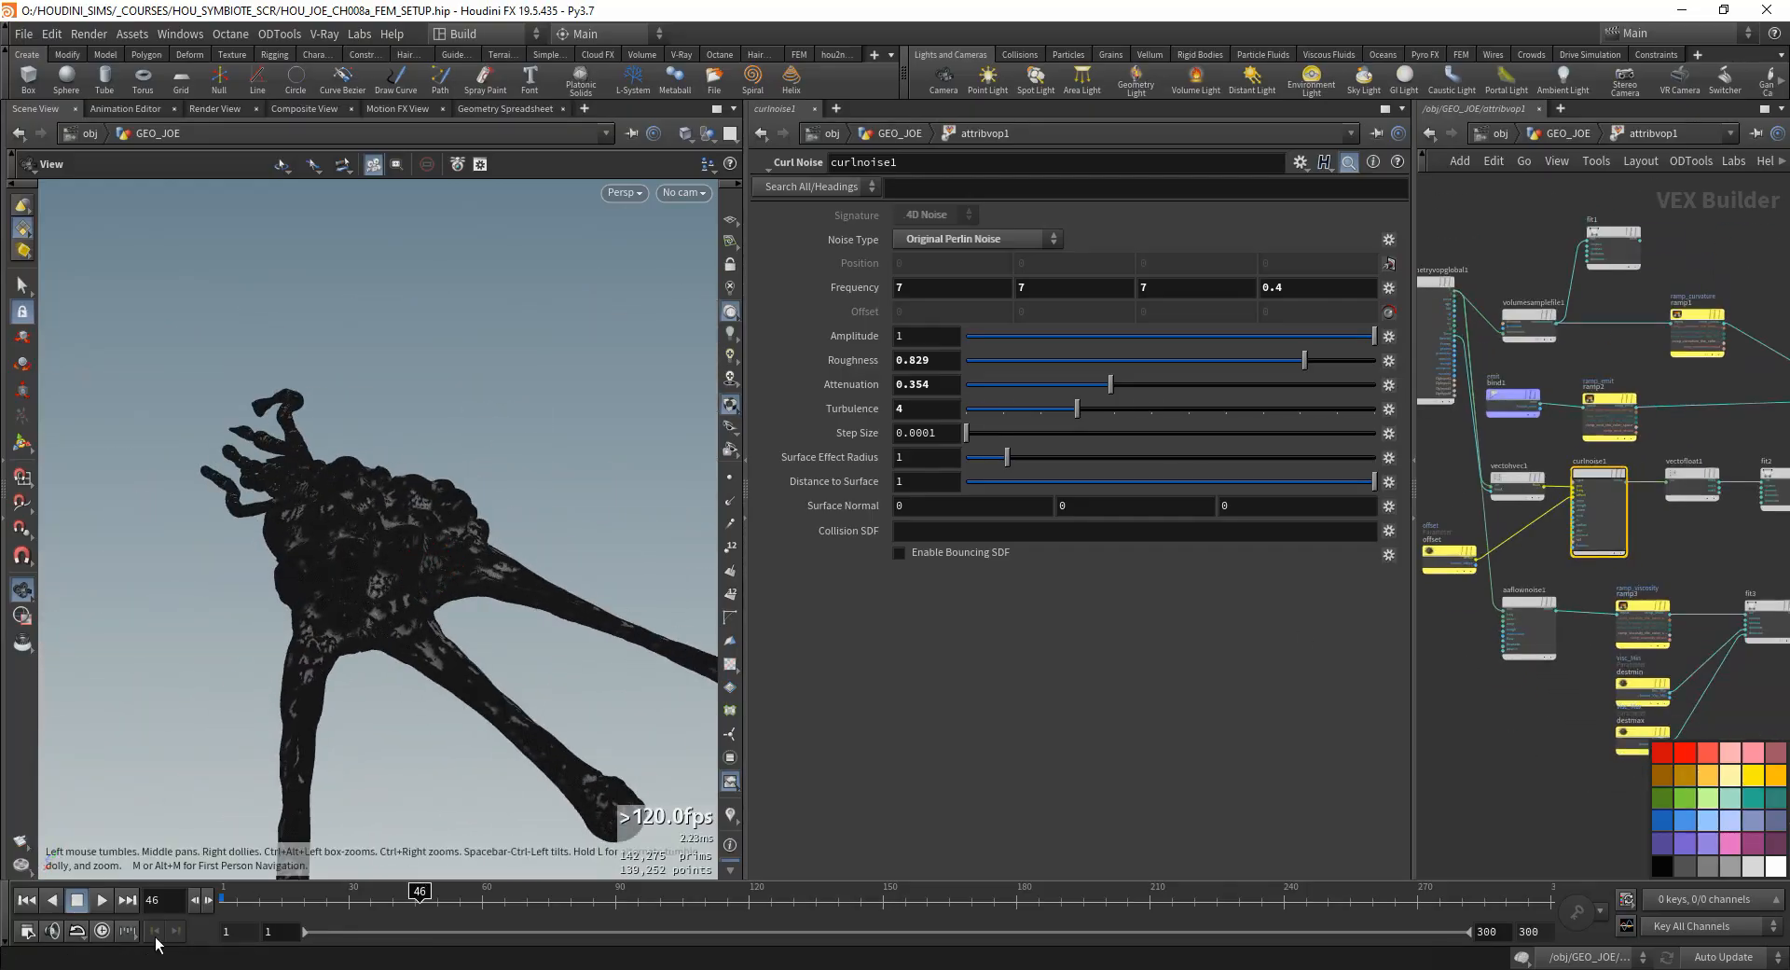
click(101, 900)
click(76, 899)
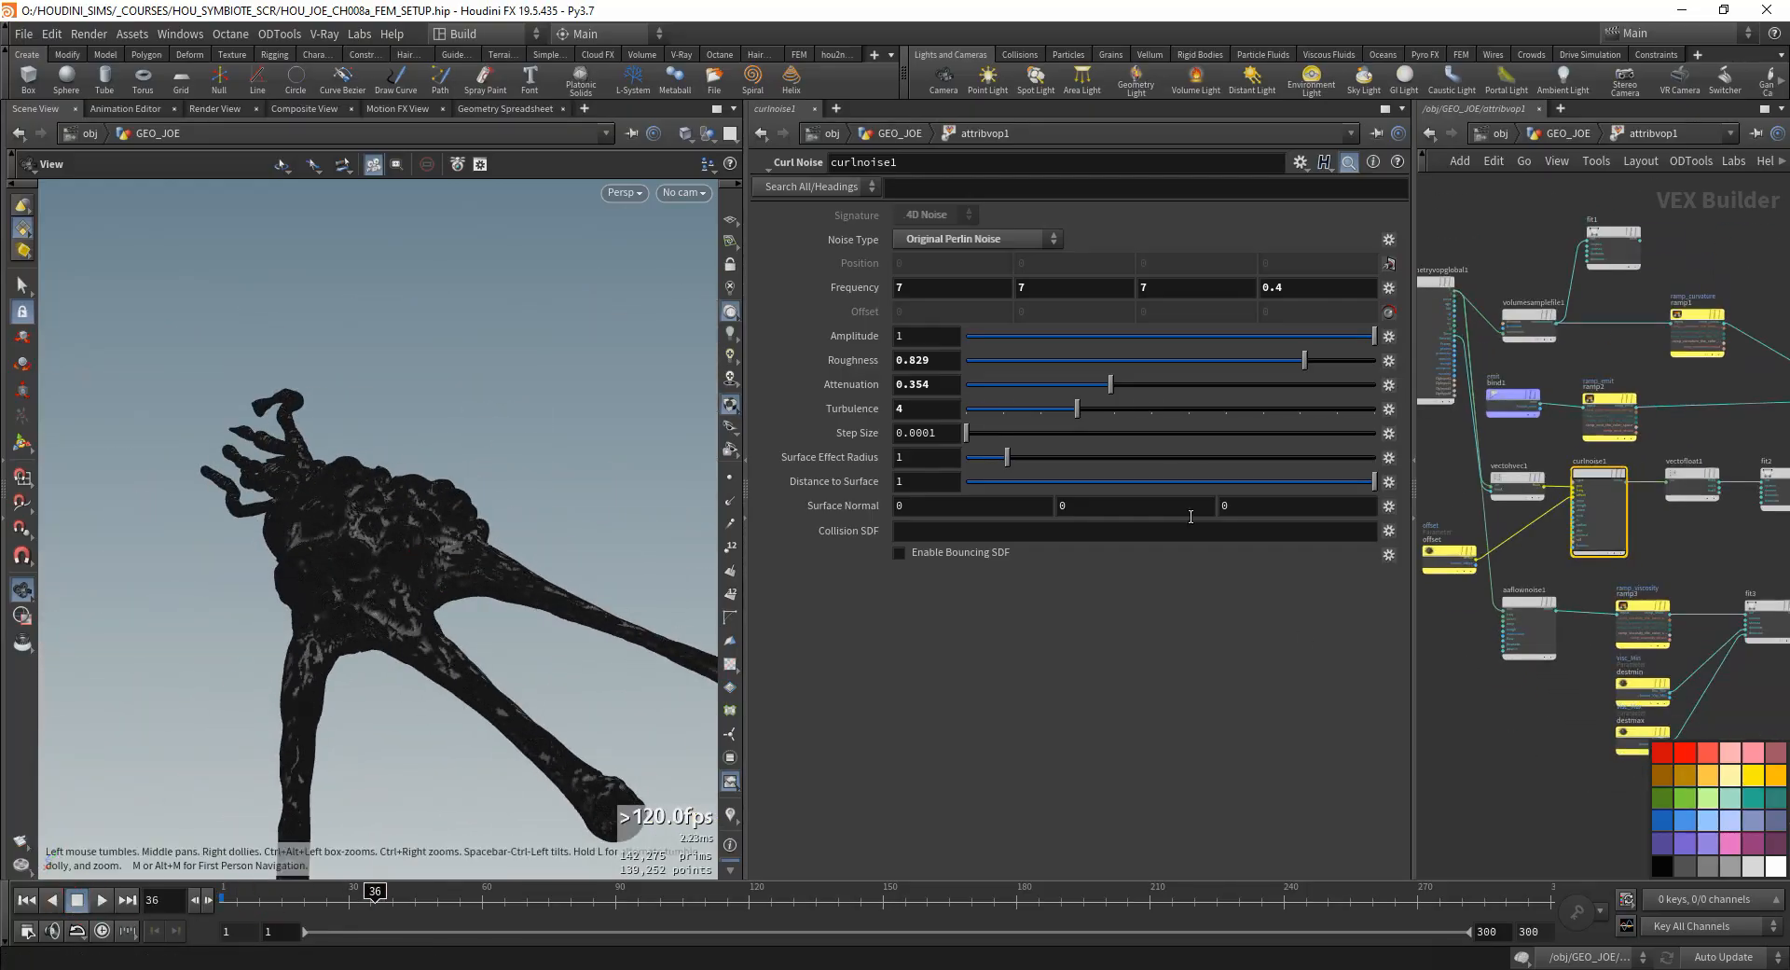
- Try $F/50 in attribvop1's fourth Offset component during playback, and settle on $F/40
click(1568, 133)
double_click(1288, 869)
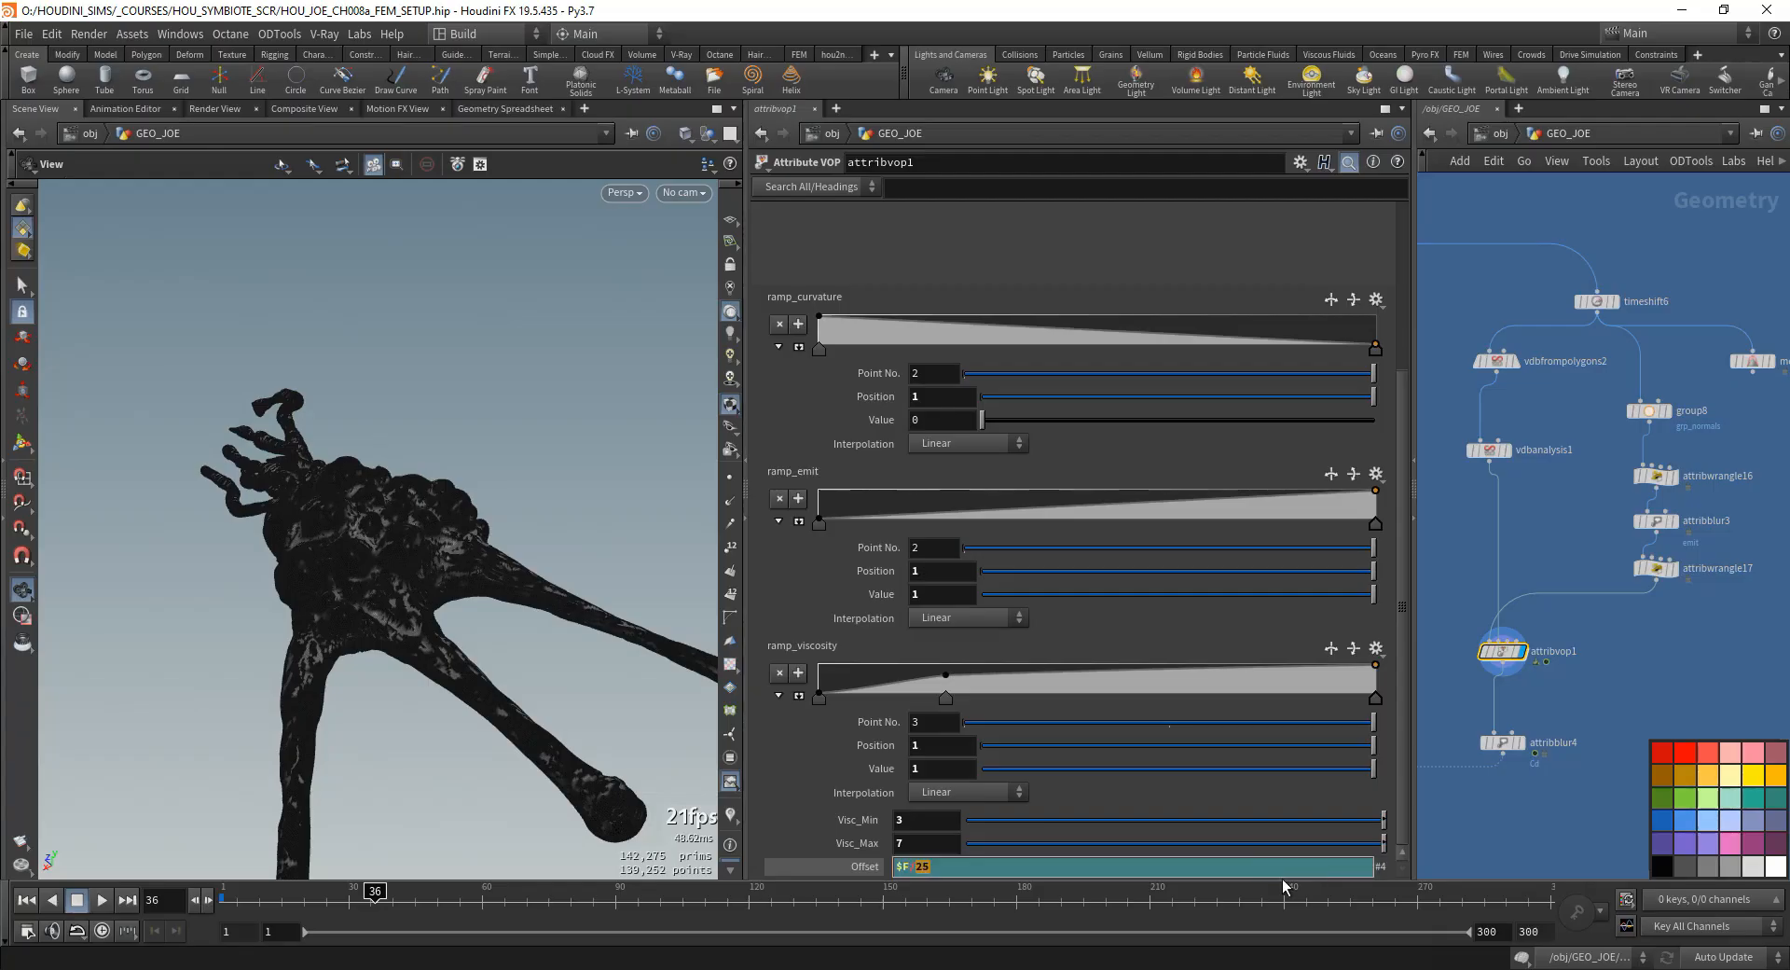
text(50)
key(Return)
click(101, 900)
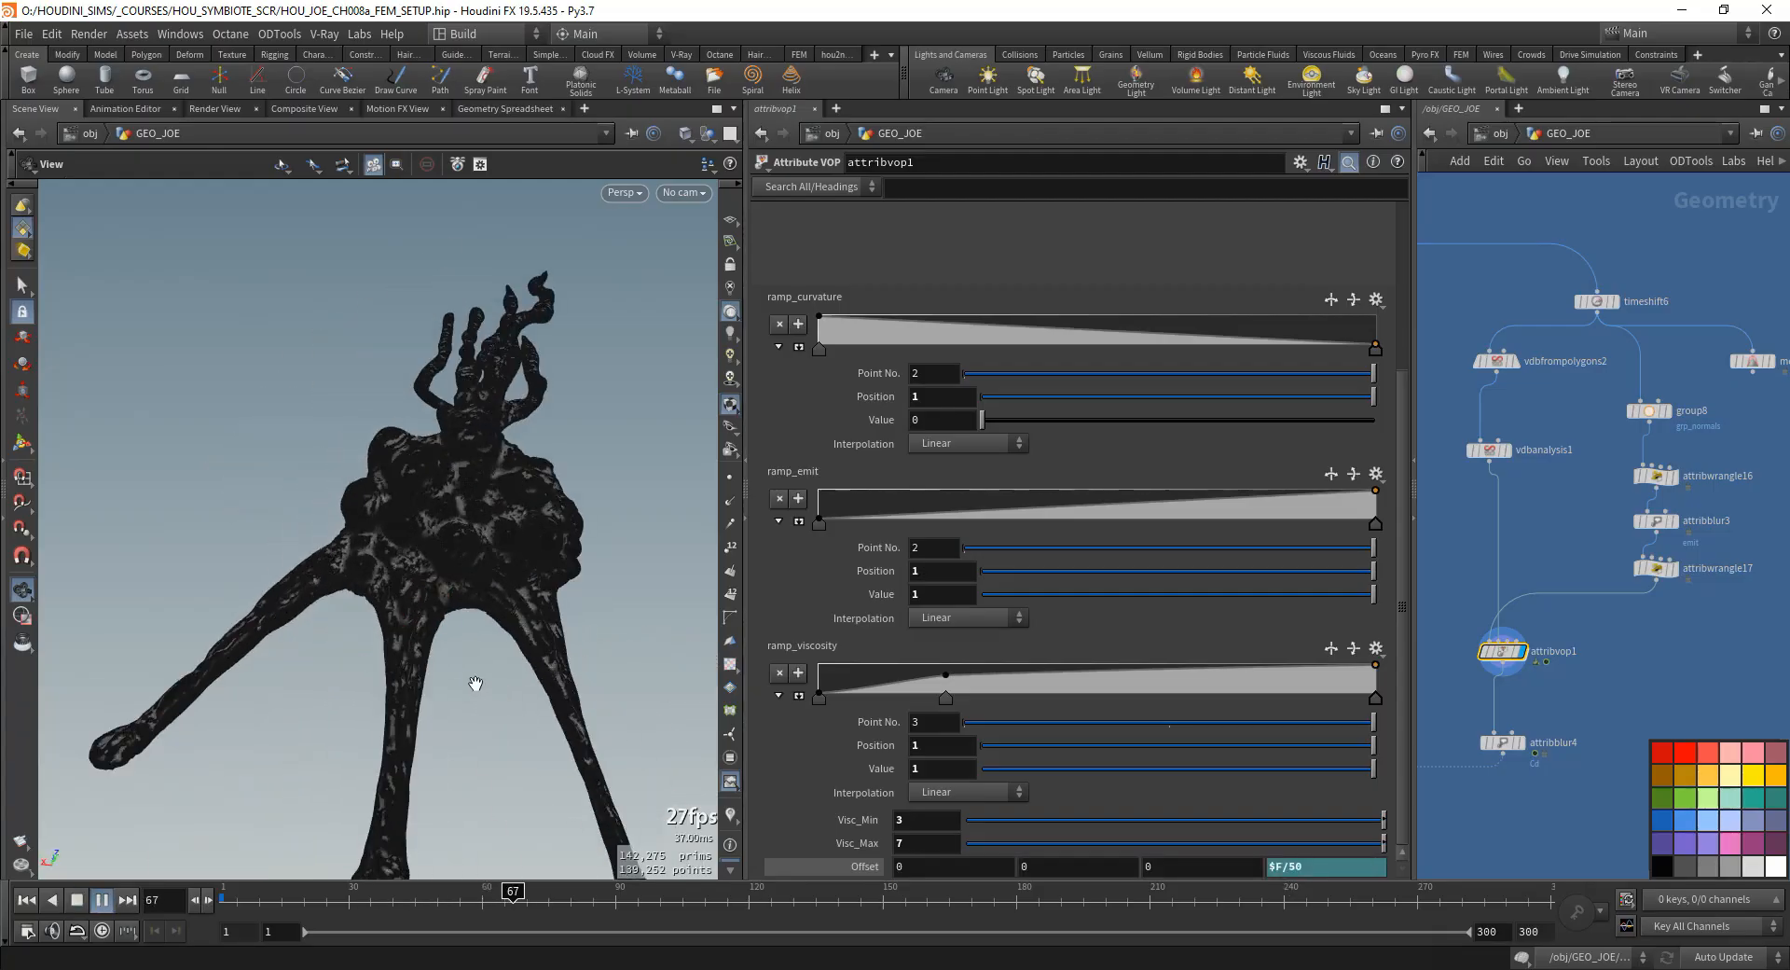
double_click(1288, 864)
text(40)
key(Return)
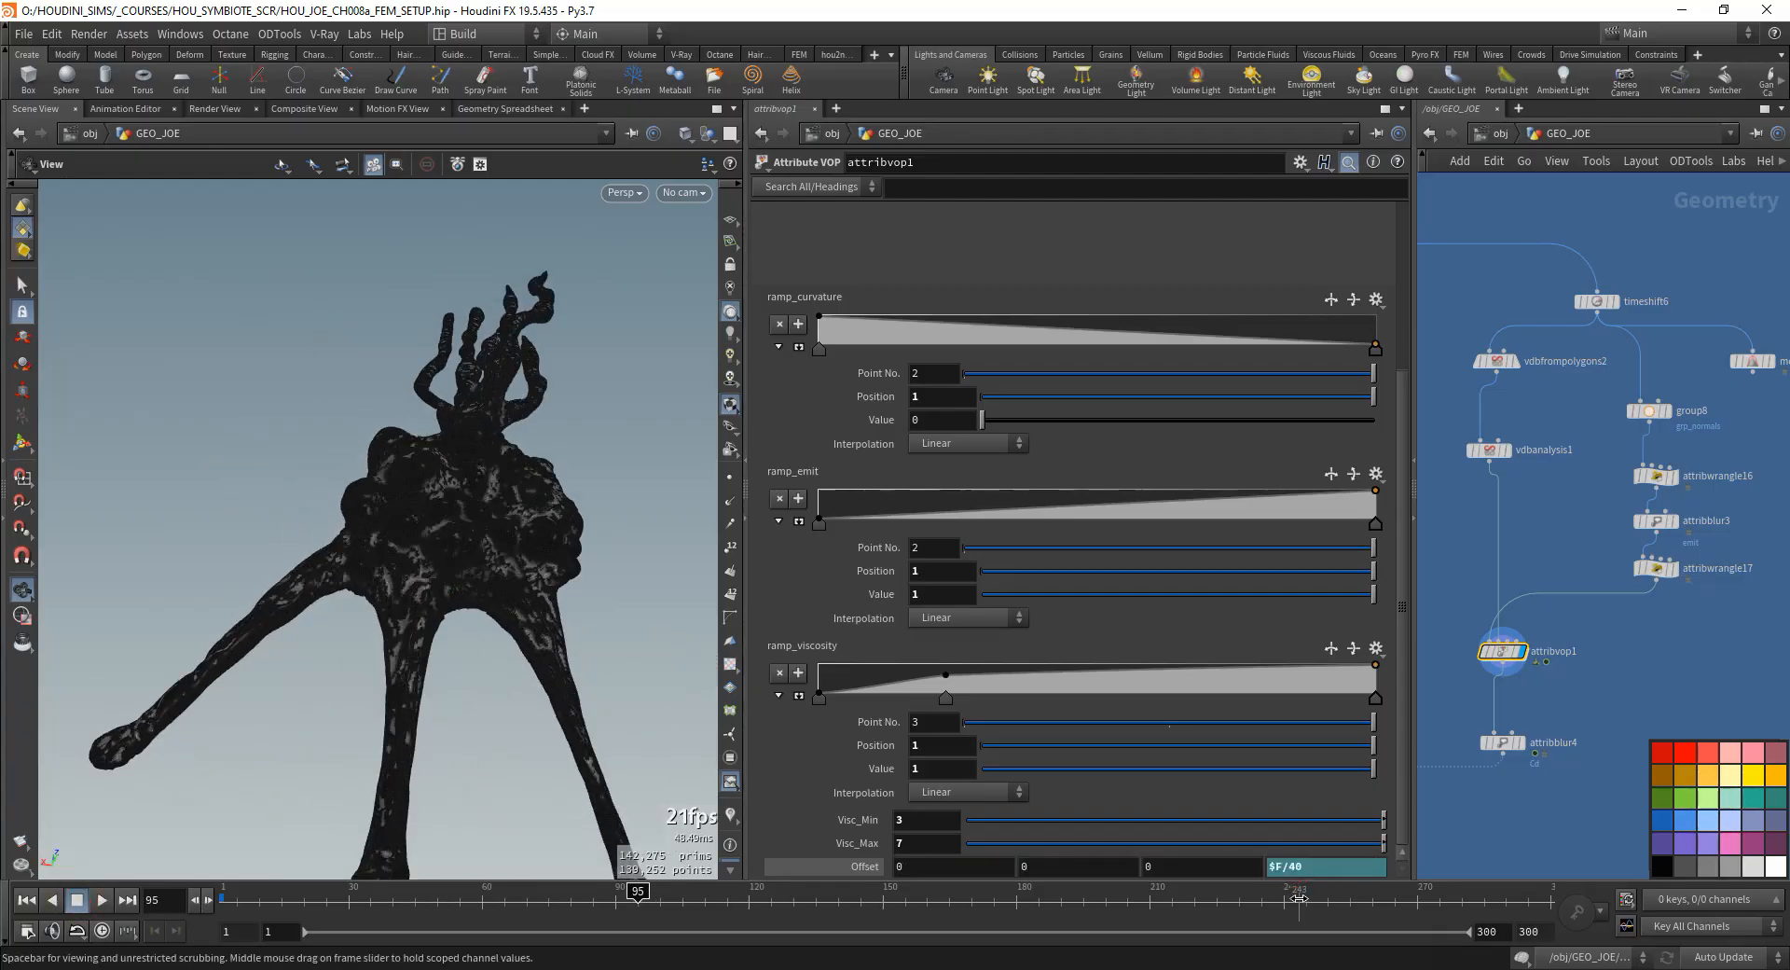
- Display the attribblur4 node's result and scrub the timeline to preview the blurred mask
middle_drag(1520, 760, 1578, 615)
click(1583, 599)
middle_drag(1455, 723, 1551, 689)
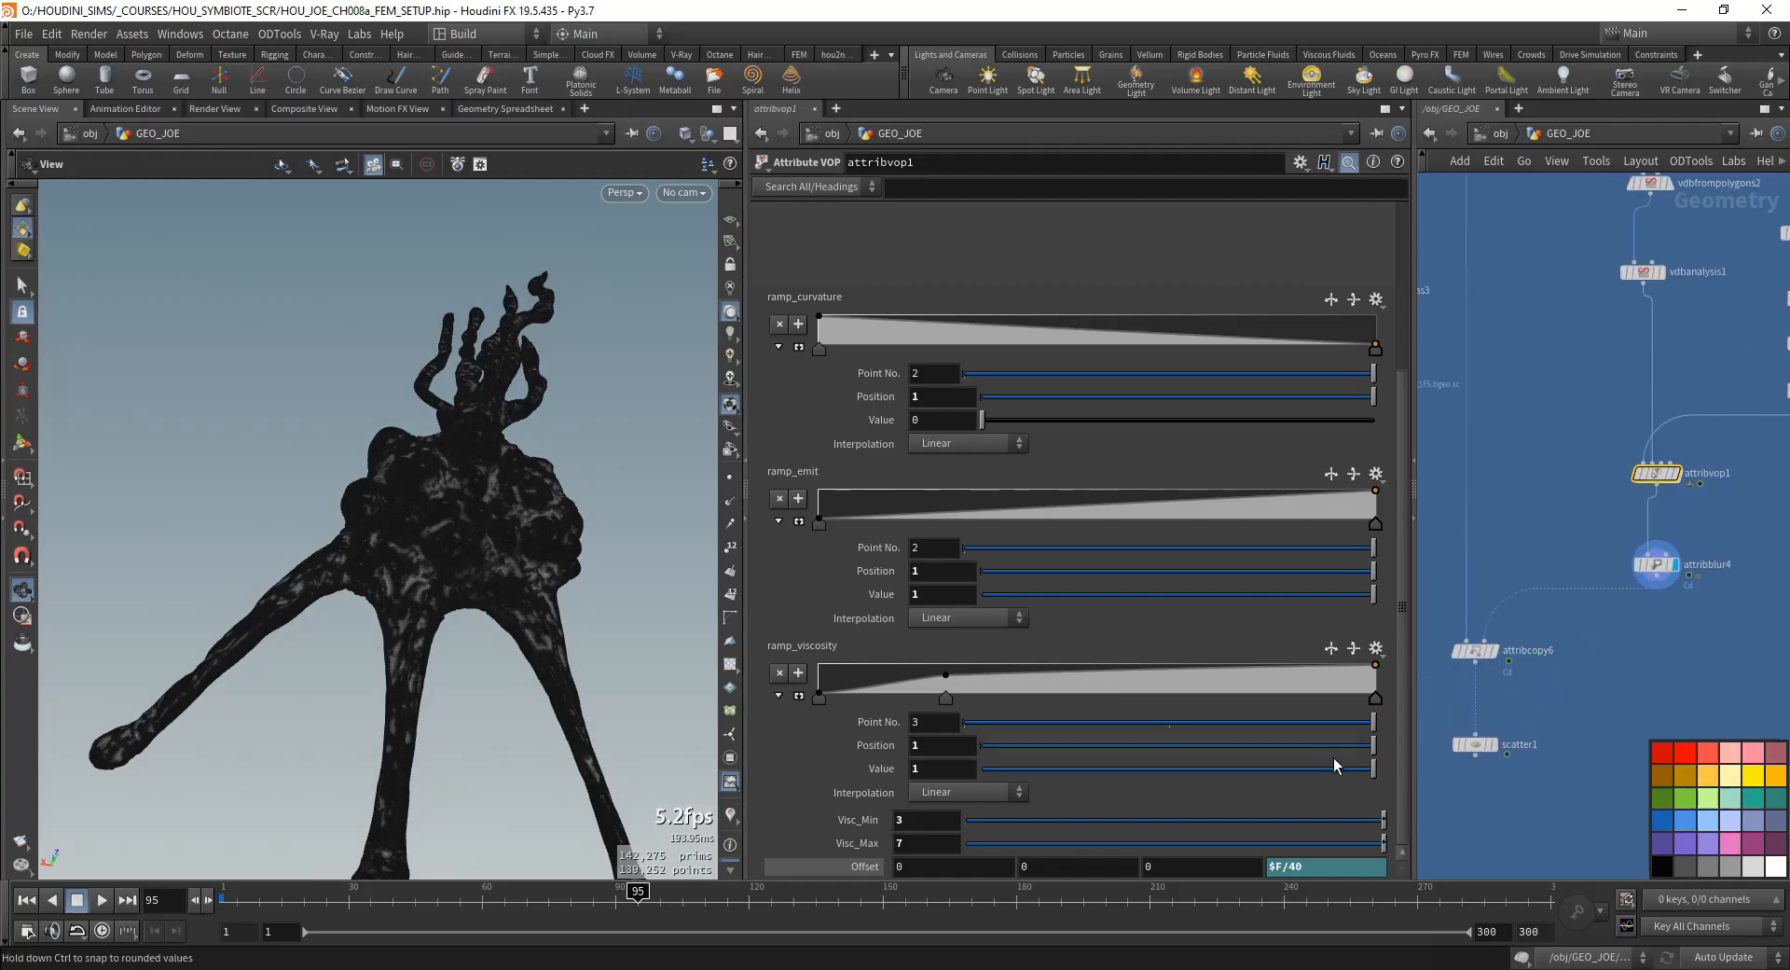
drag(280, 900, 508, 904)
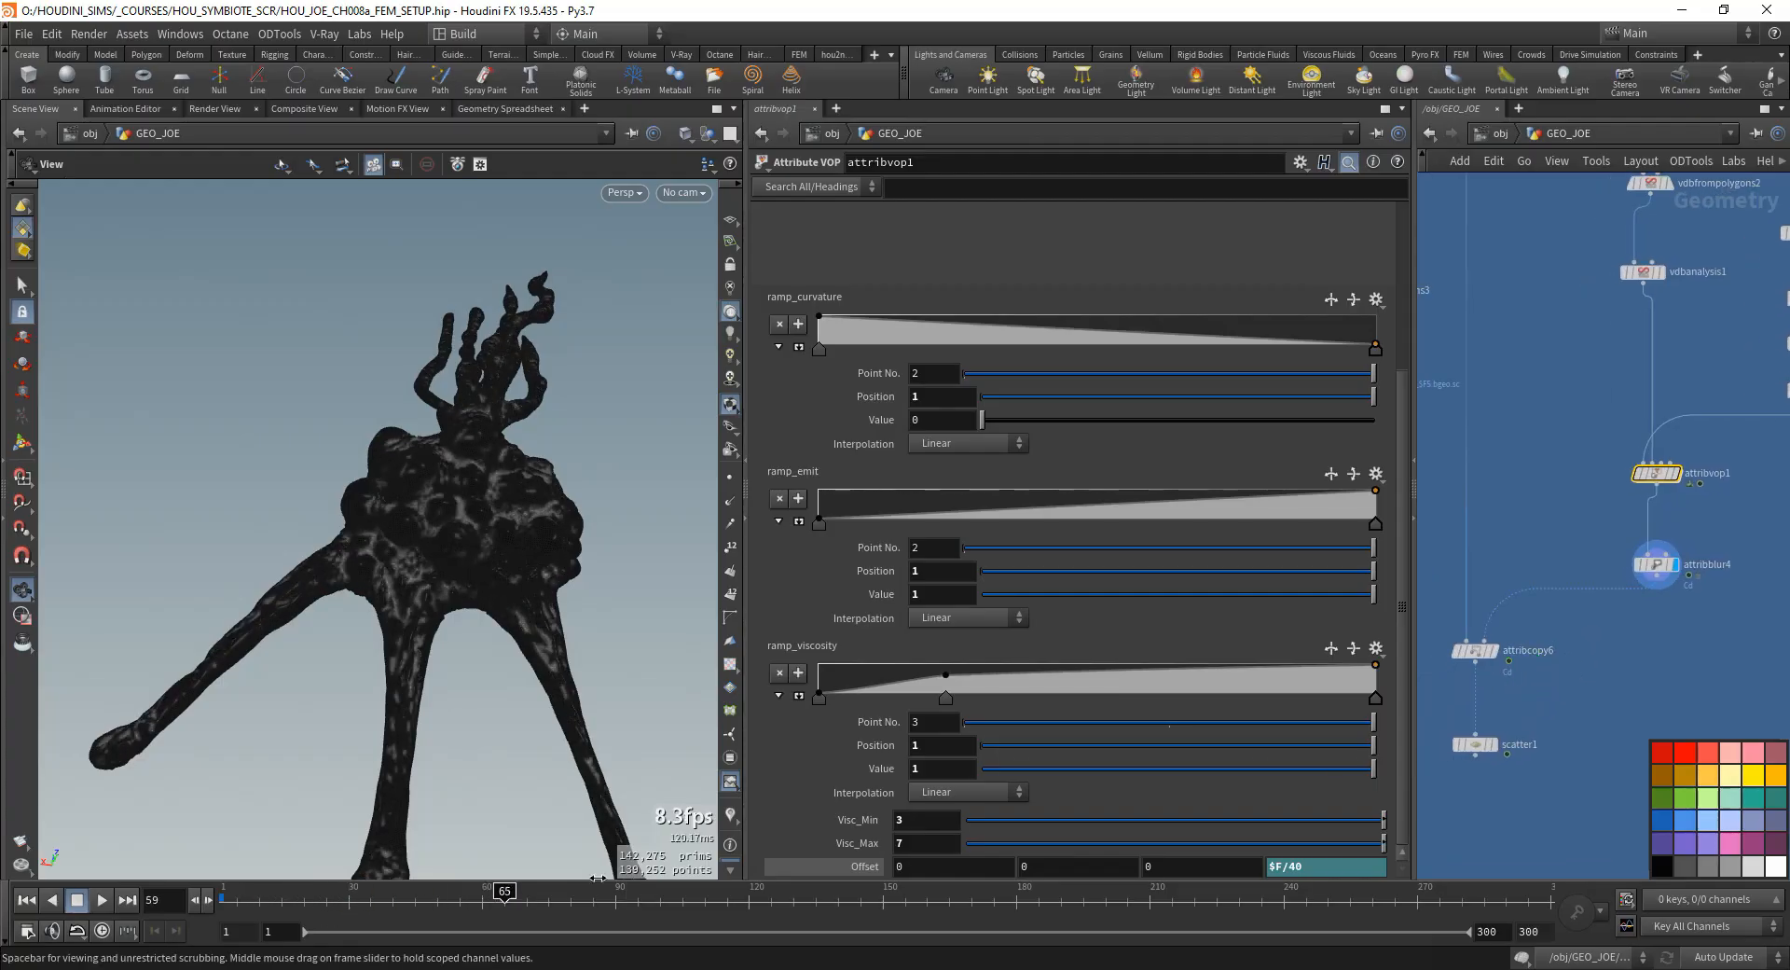
- Display attribcopy6's result, and switch the display to scatter1 to inspect its points
middle_drag(1464, 676, 1547, 602)
click(1577, 578)
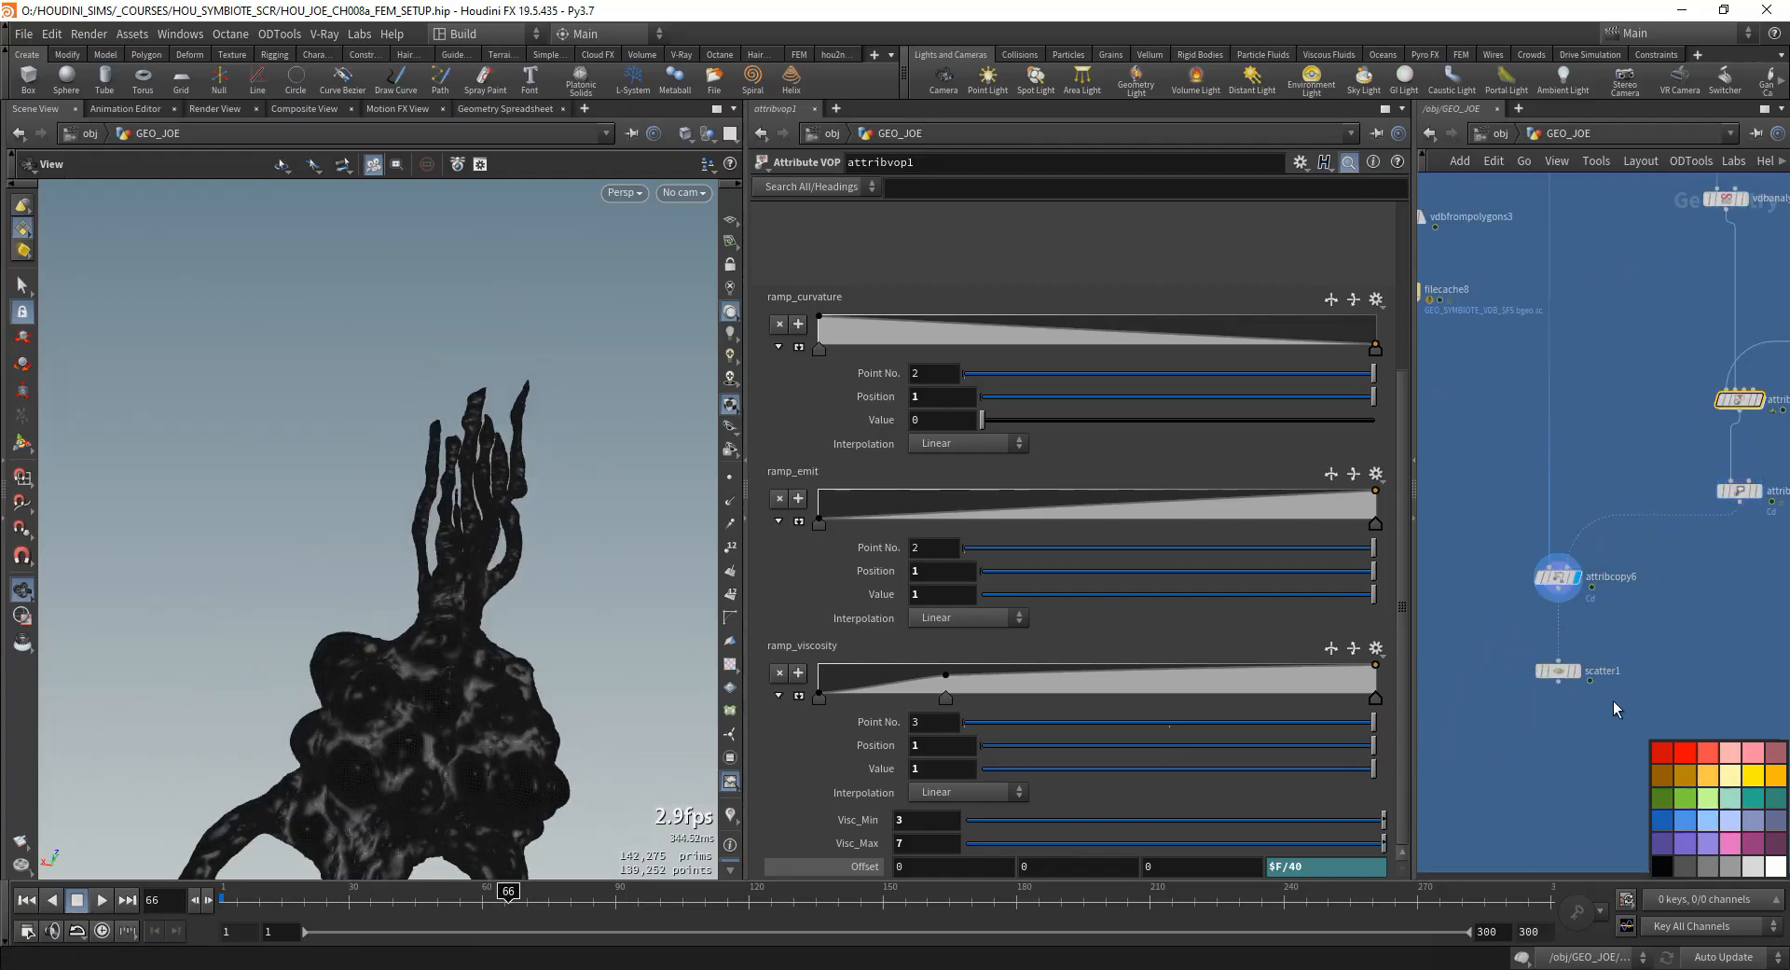
click(1580, 677)
drag(401, 559, 462, 593)
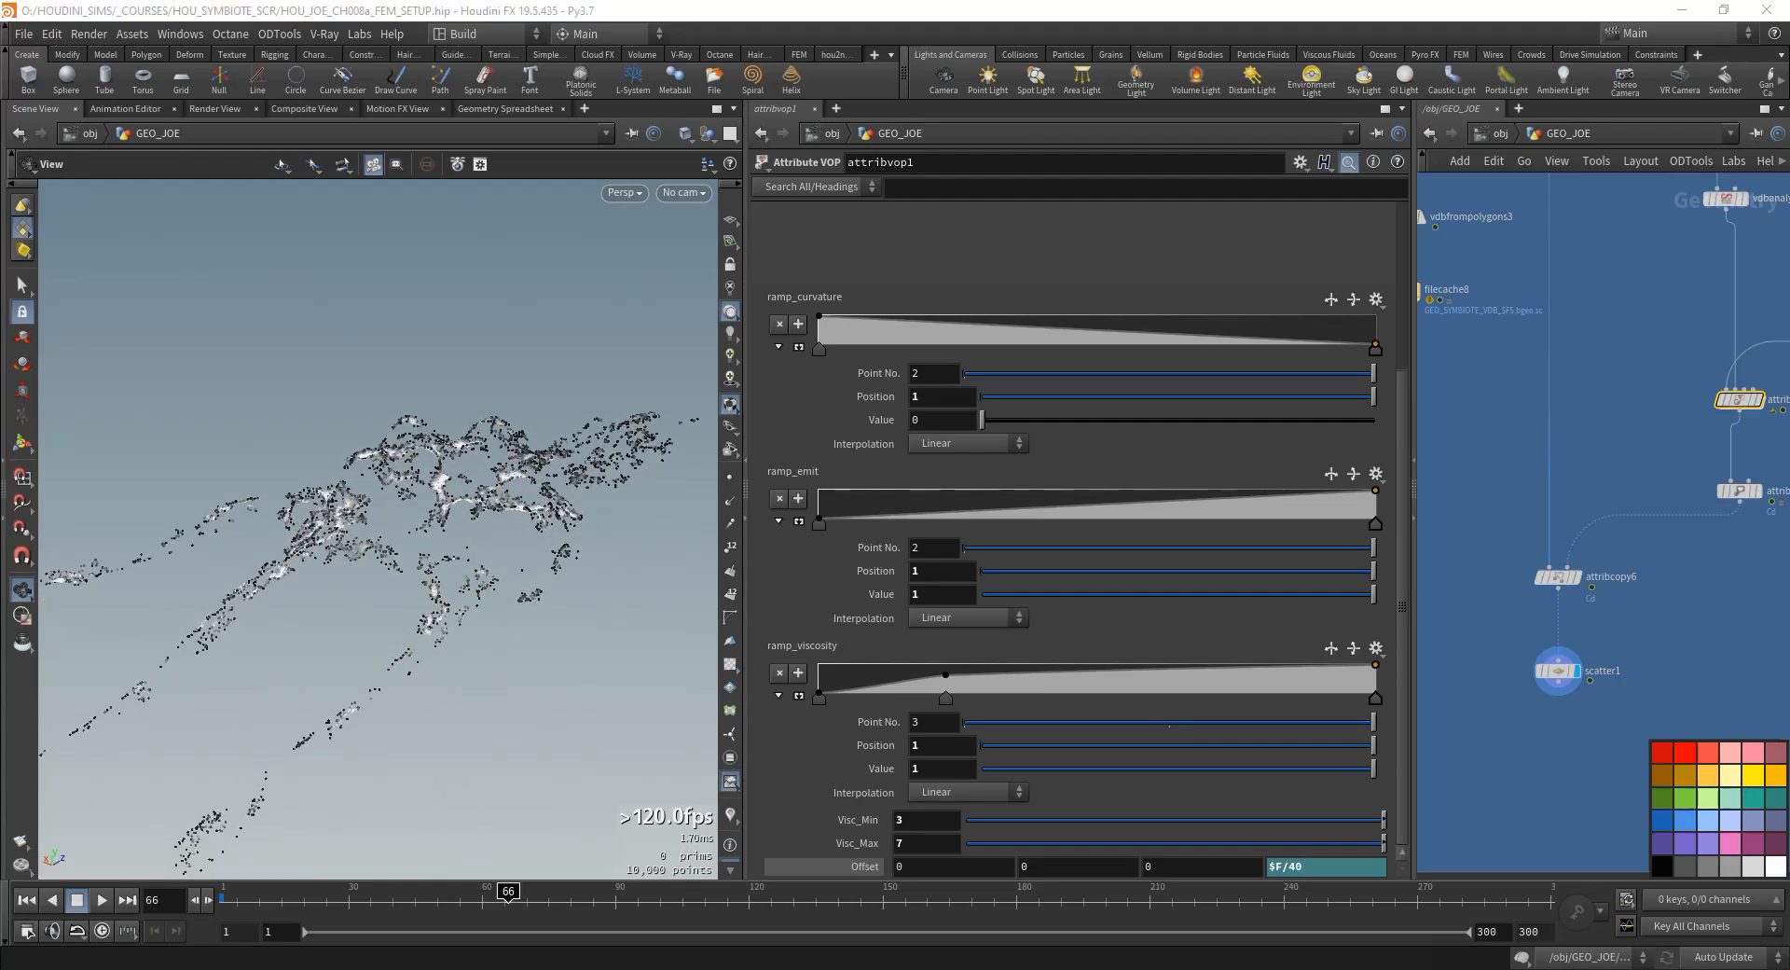
- Template the timewarp1 node so its mesh shows as a wireframe behind the scattered points
middle_drag(1496, 755, 1453, 669)
middle_drag(1585, 572, 1581, 625)
middle_drag(1473, 242, 1583, 427)
scroll(1583, 427, down, 1)
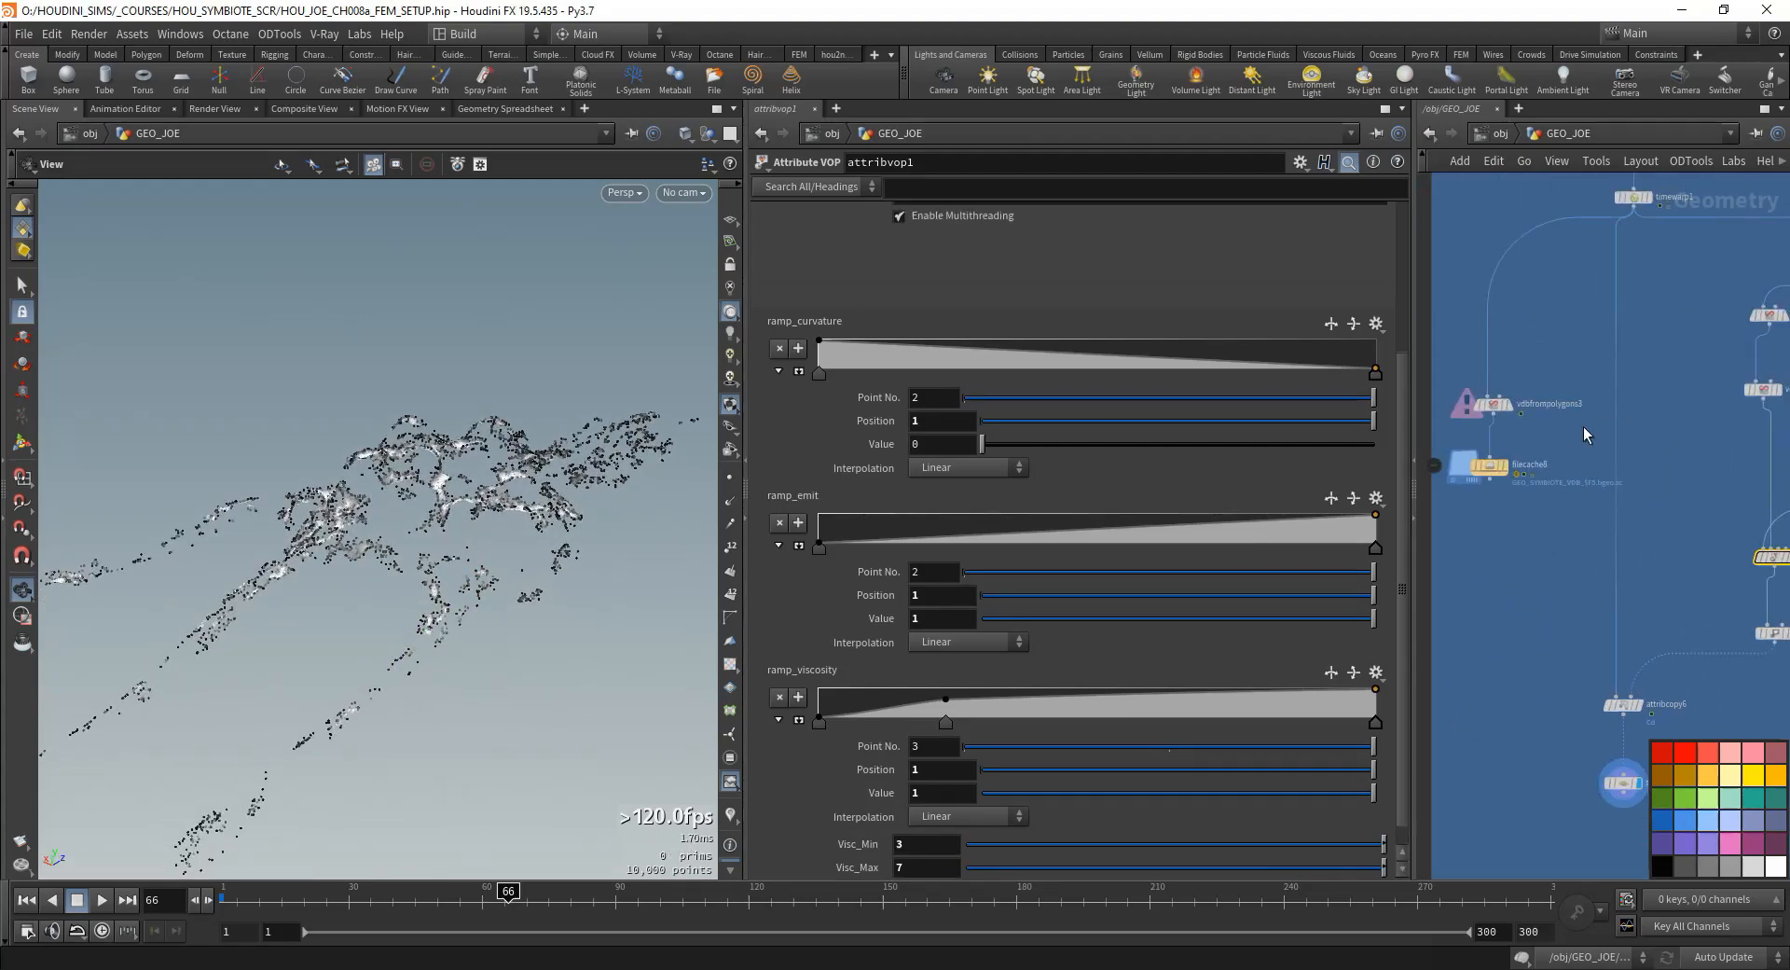
scroll(1583, 427, up, 3)
middle_drag(1690, 322, 1525, 621)
click(1646, 314)
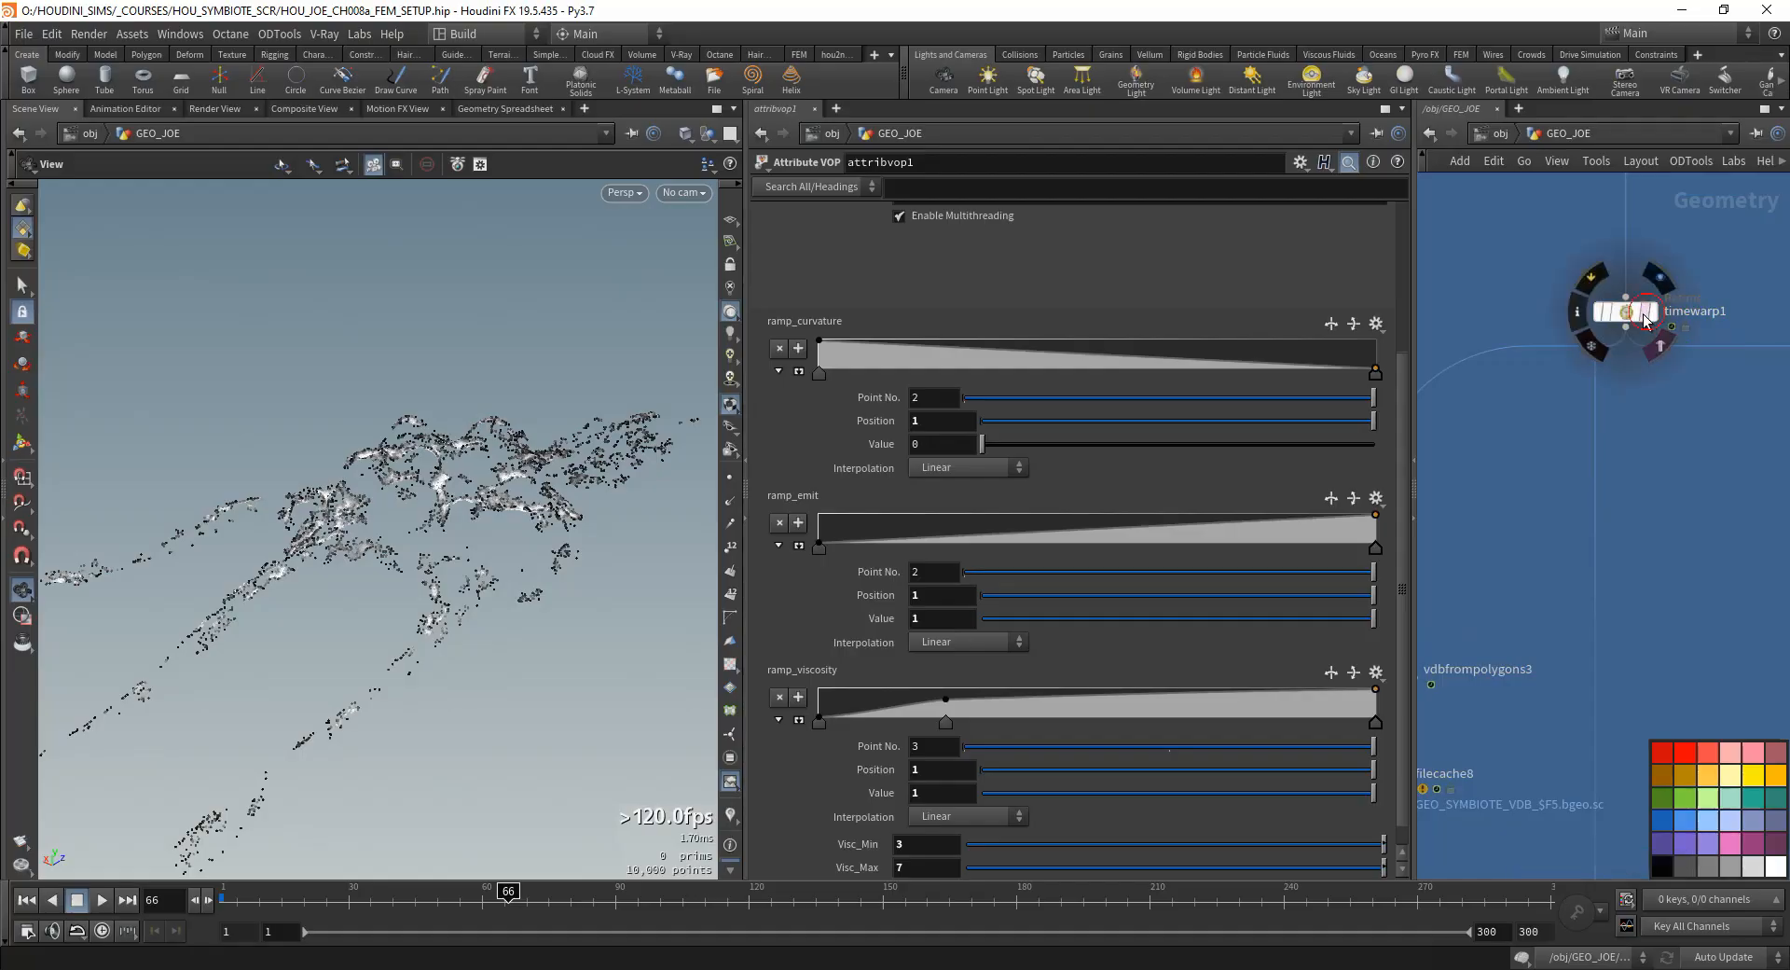
- Examine closely how the scattered points sit on the templated wireframe mesh
right_drag(354, 545, 569, 401)
middle_drag(569, 401, 411, 495)
right_drag(411, 495, 308, 596)
drag(547, 584, 391, 582)
right_drag(391, 582, 351, 531)
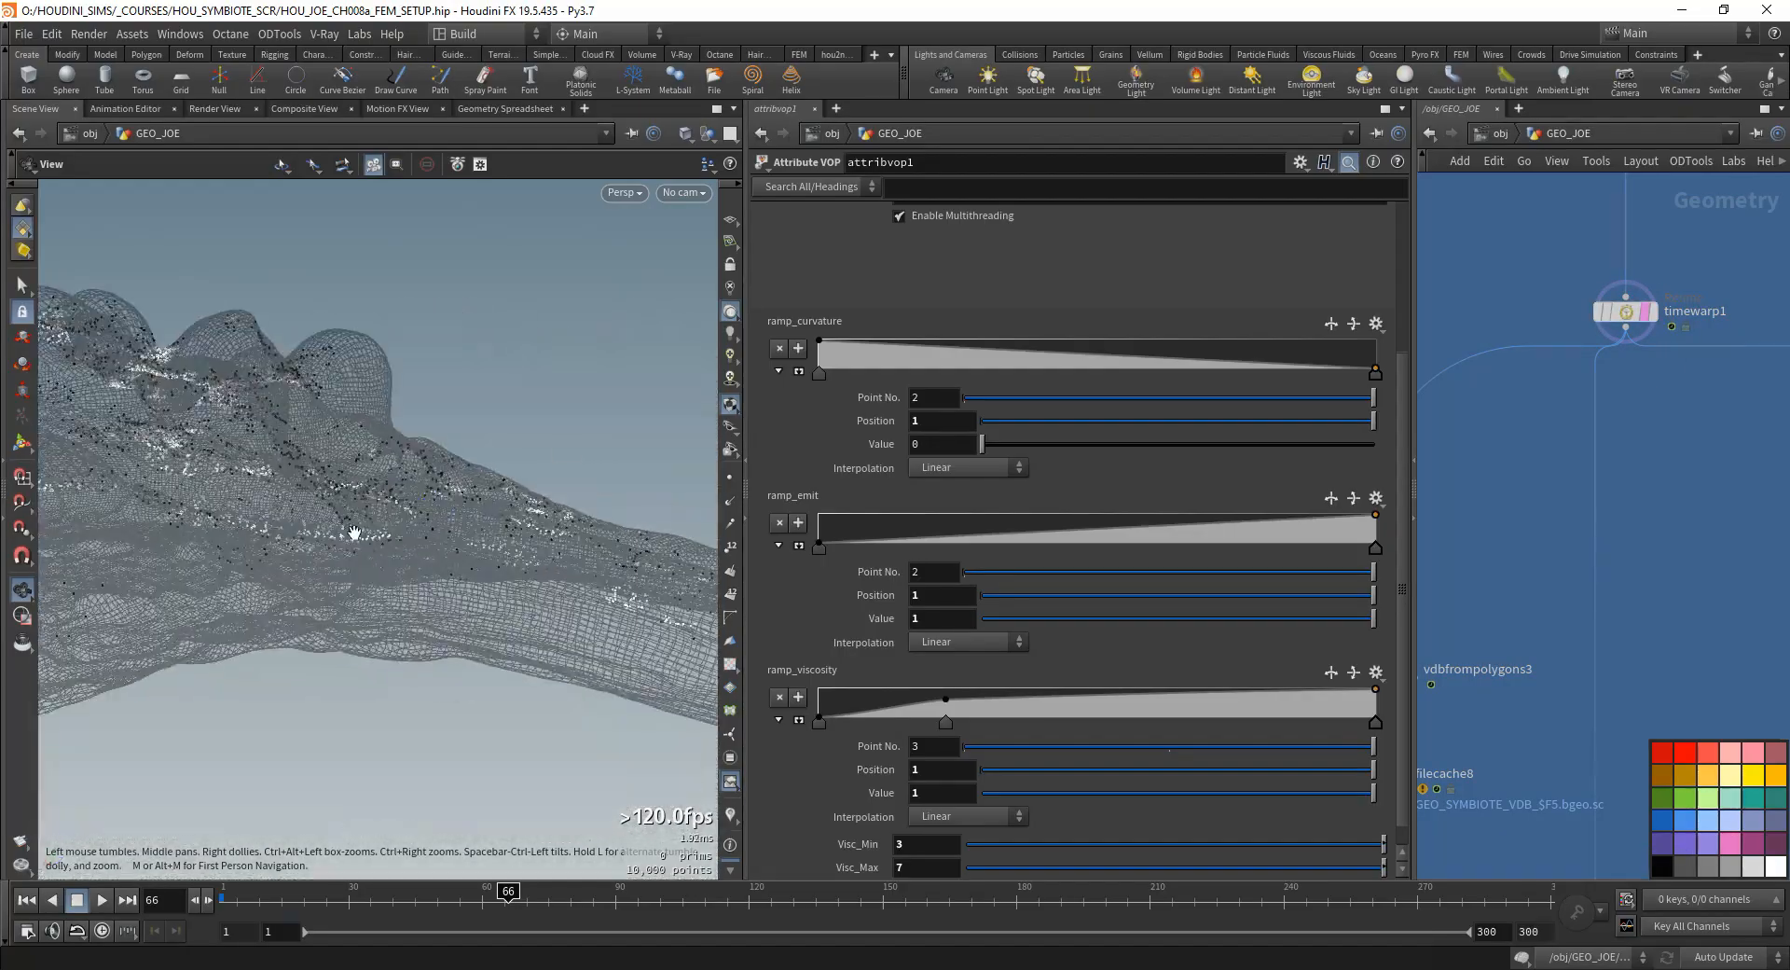
middle_drag(352, 531, 241, 572)
drag(242, 572, 597, 555)
- Add an Attribute Wrangle node beneath scatter1, fed by its scattered points
scroll(1535, 597, down, 5)
middle_drag(1537, 778, 1557, 481)
scroll(1604, 584, up, 4)
scroll(1603, 584, up, 1)
click(1559, 582)
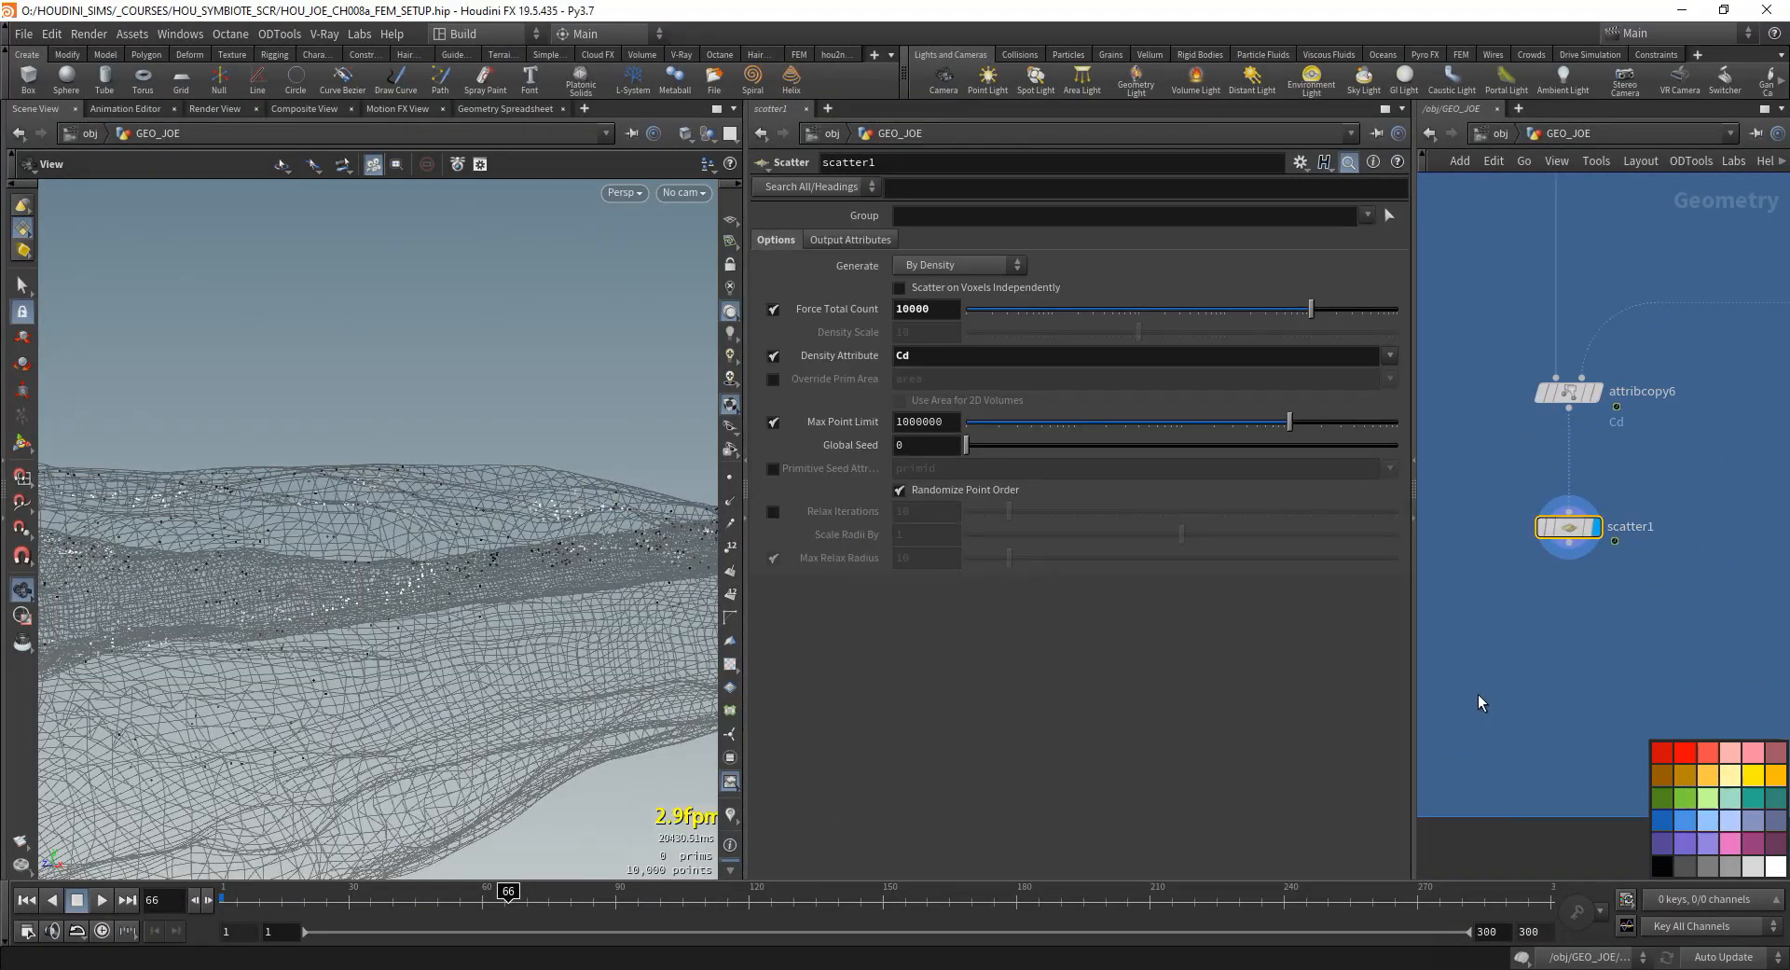
key(Tab)
text(attribute w)
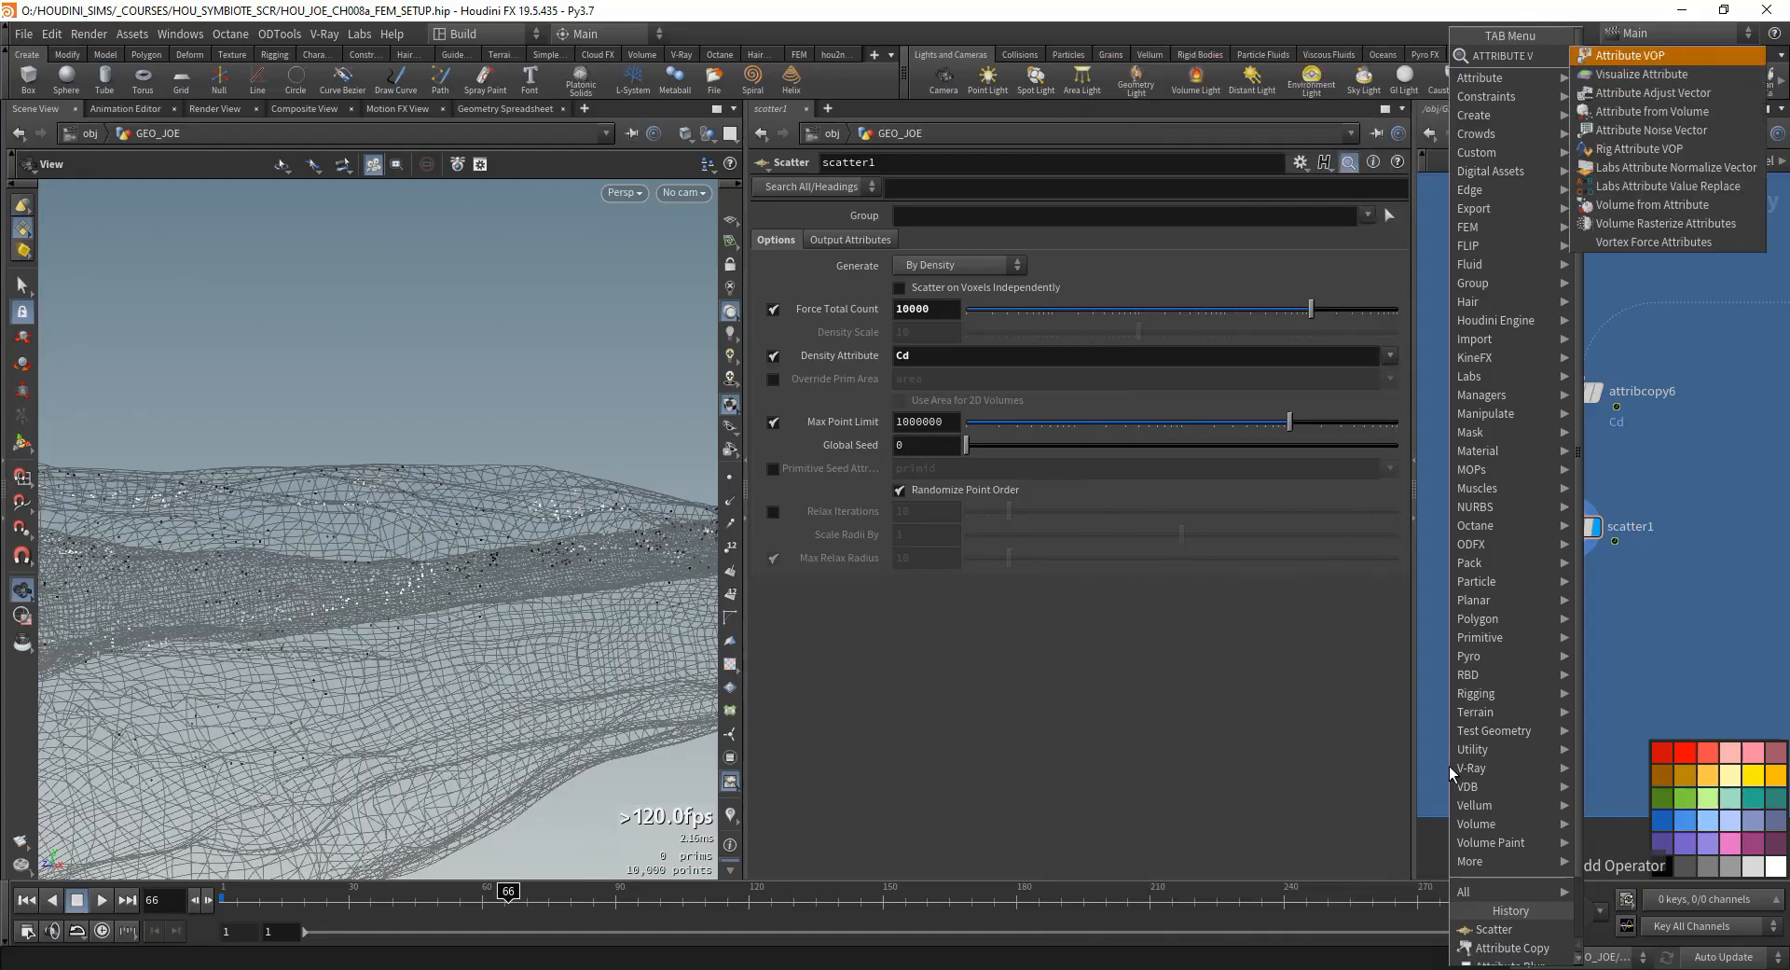
key(Return)
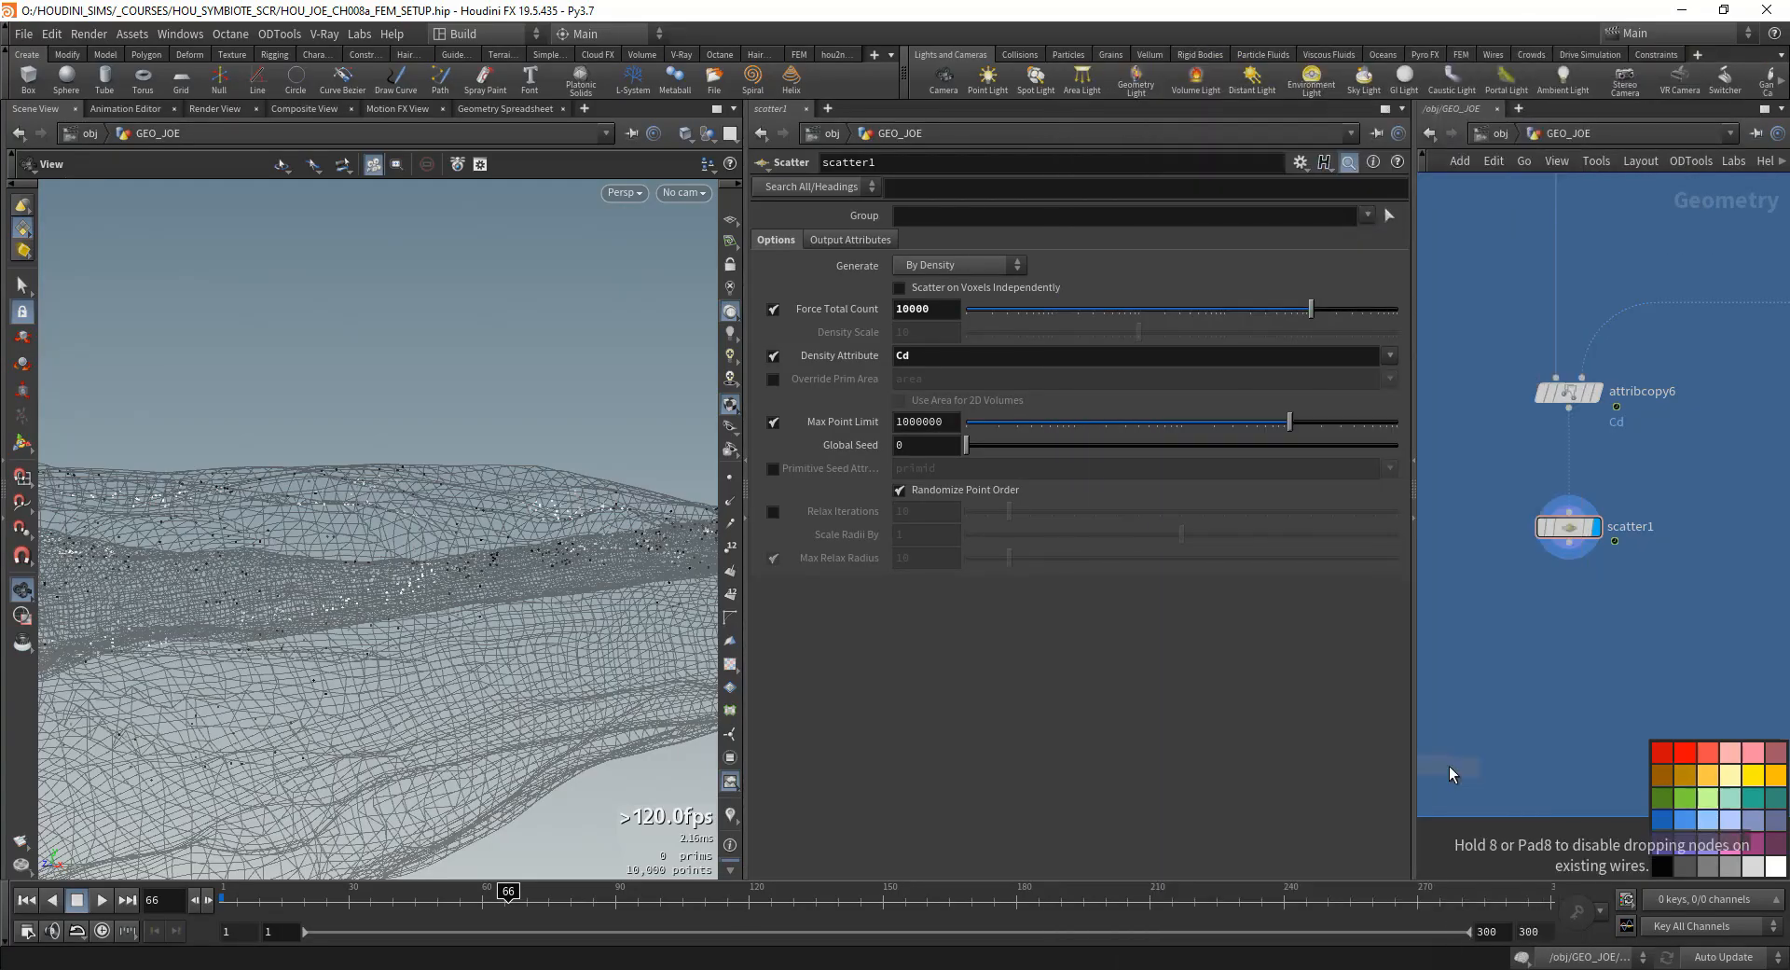
click(1567, 628)
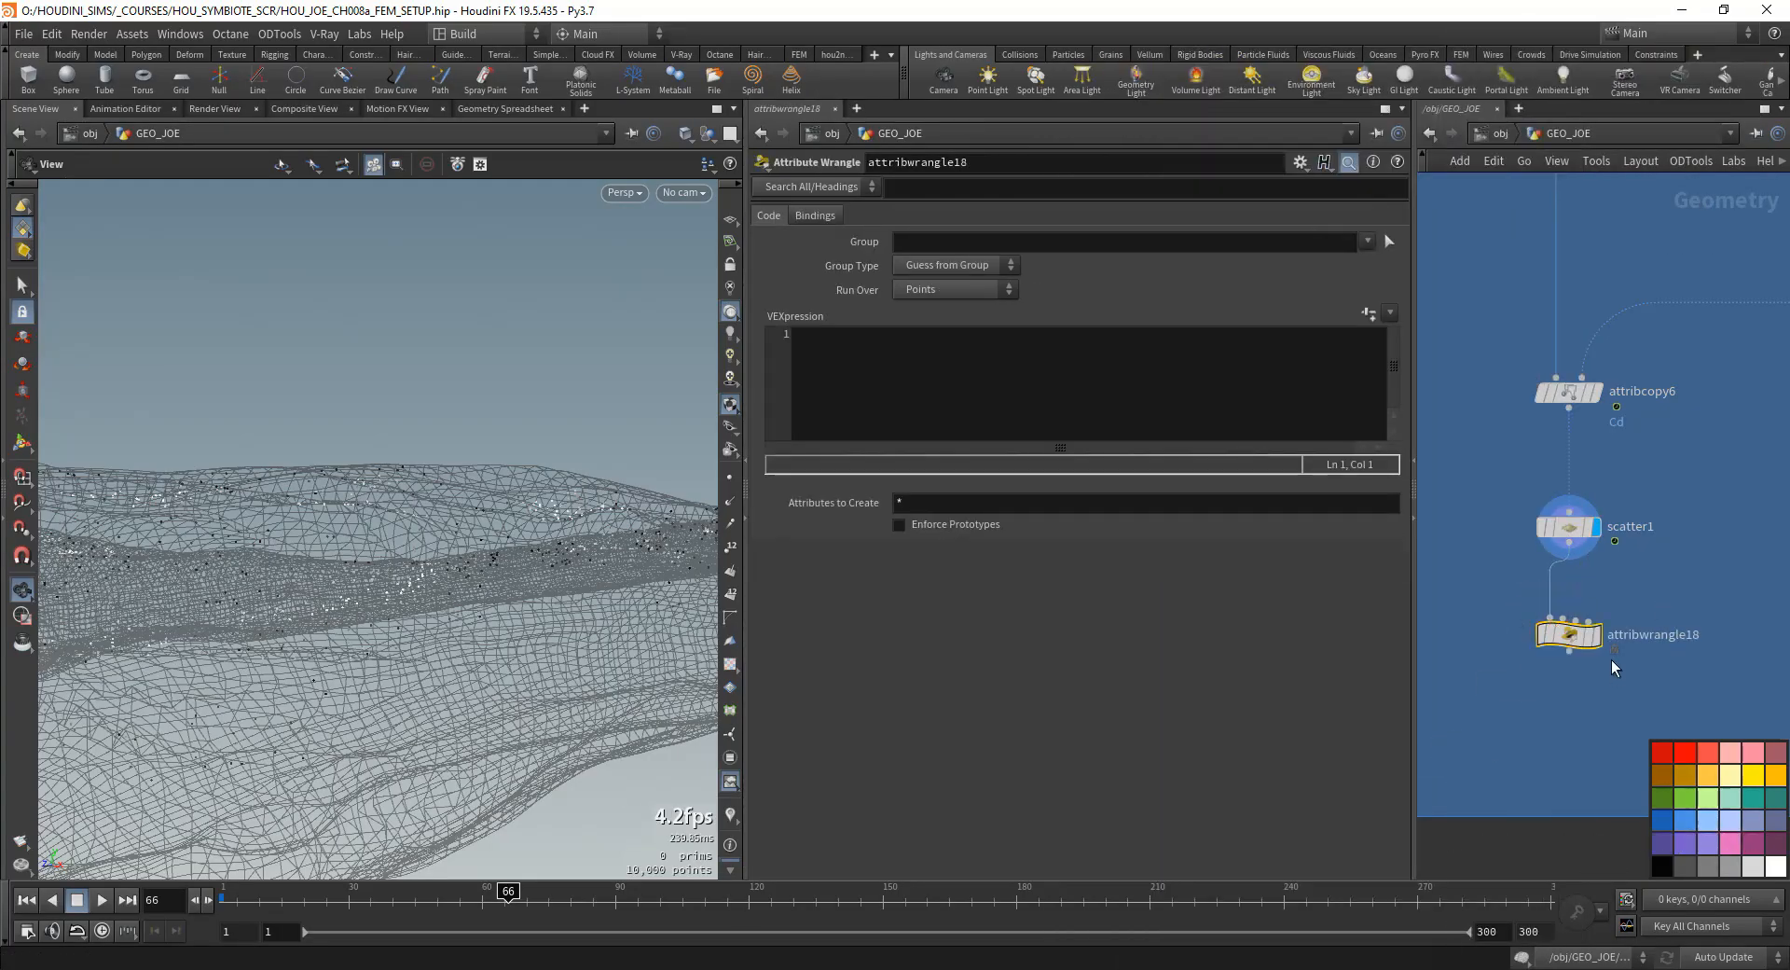
- Display the new wrangle's result and offset the points along their normals with the expression v@P += @N;
click(963, 376)
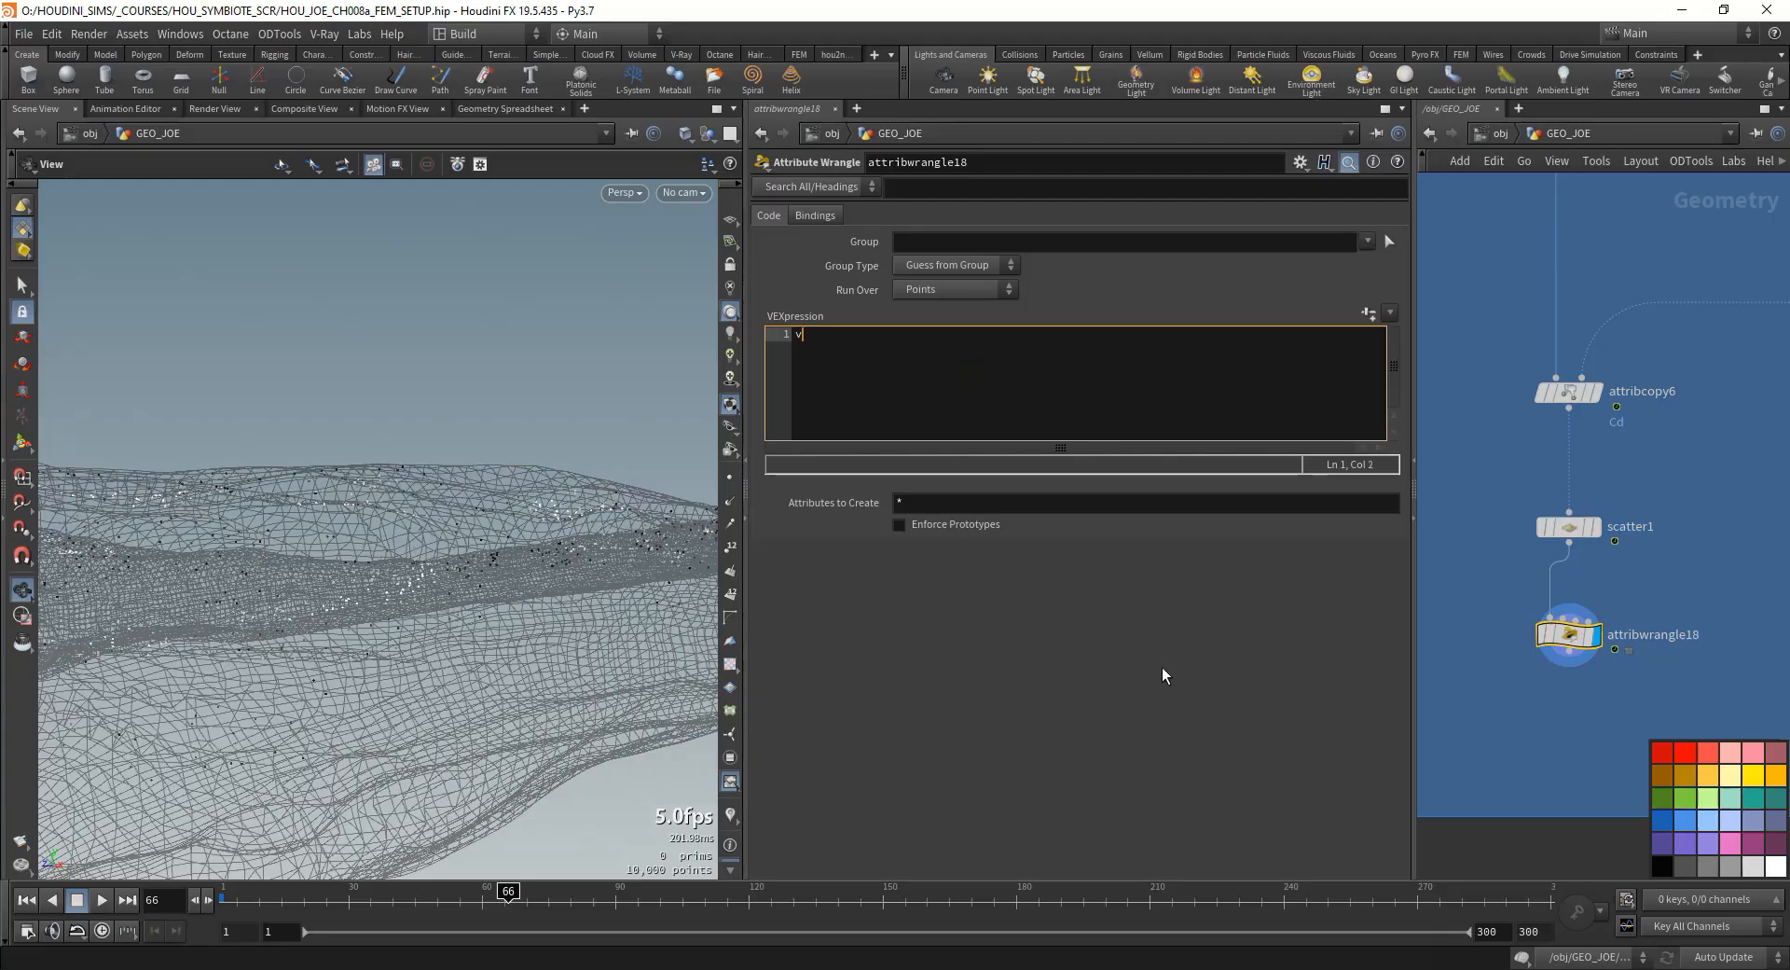
text(v@P += @N;)
click(1755, 638)
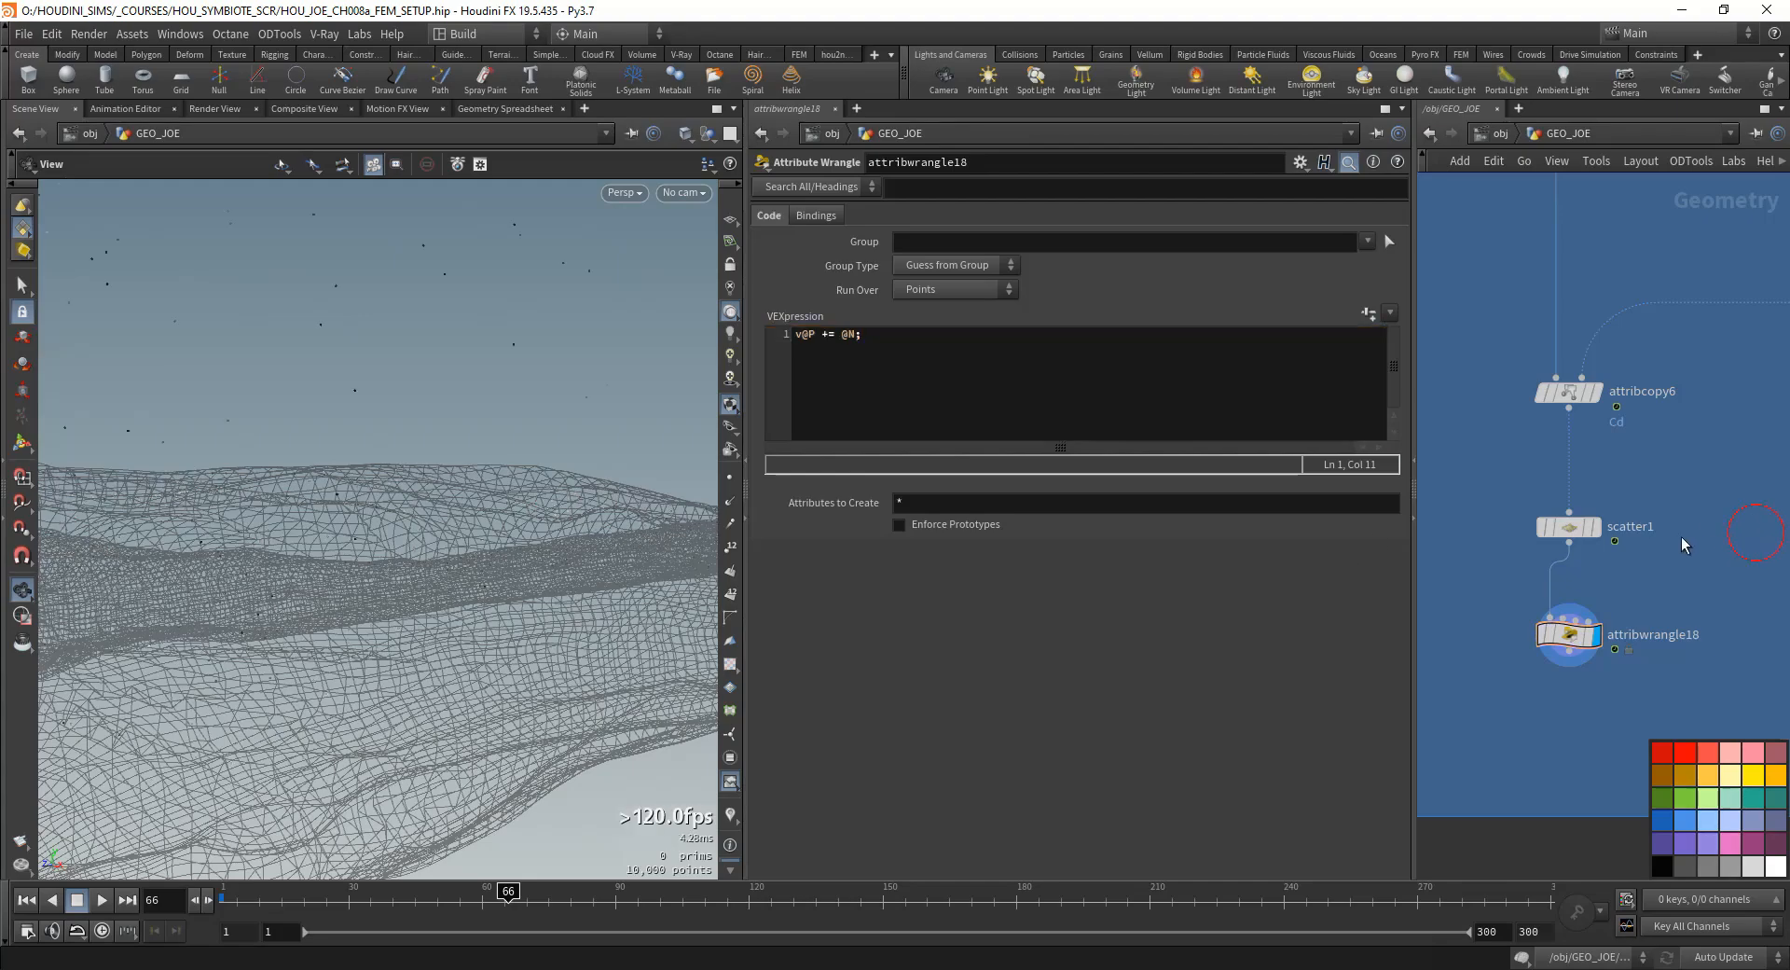
- Multiply @N by chf('push') in the wrangle's expression and create the Push parameter
click(837, 346)
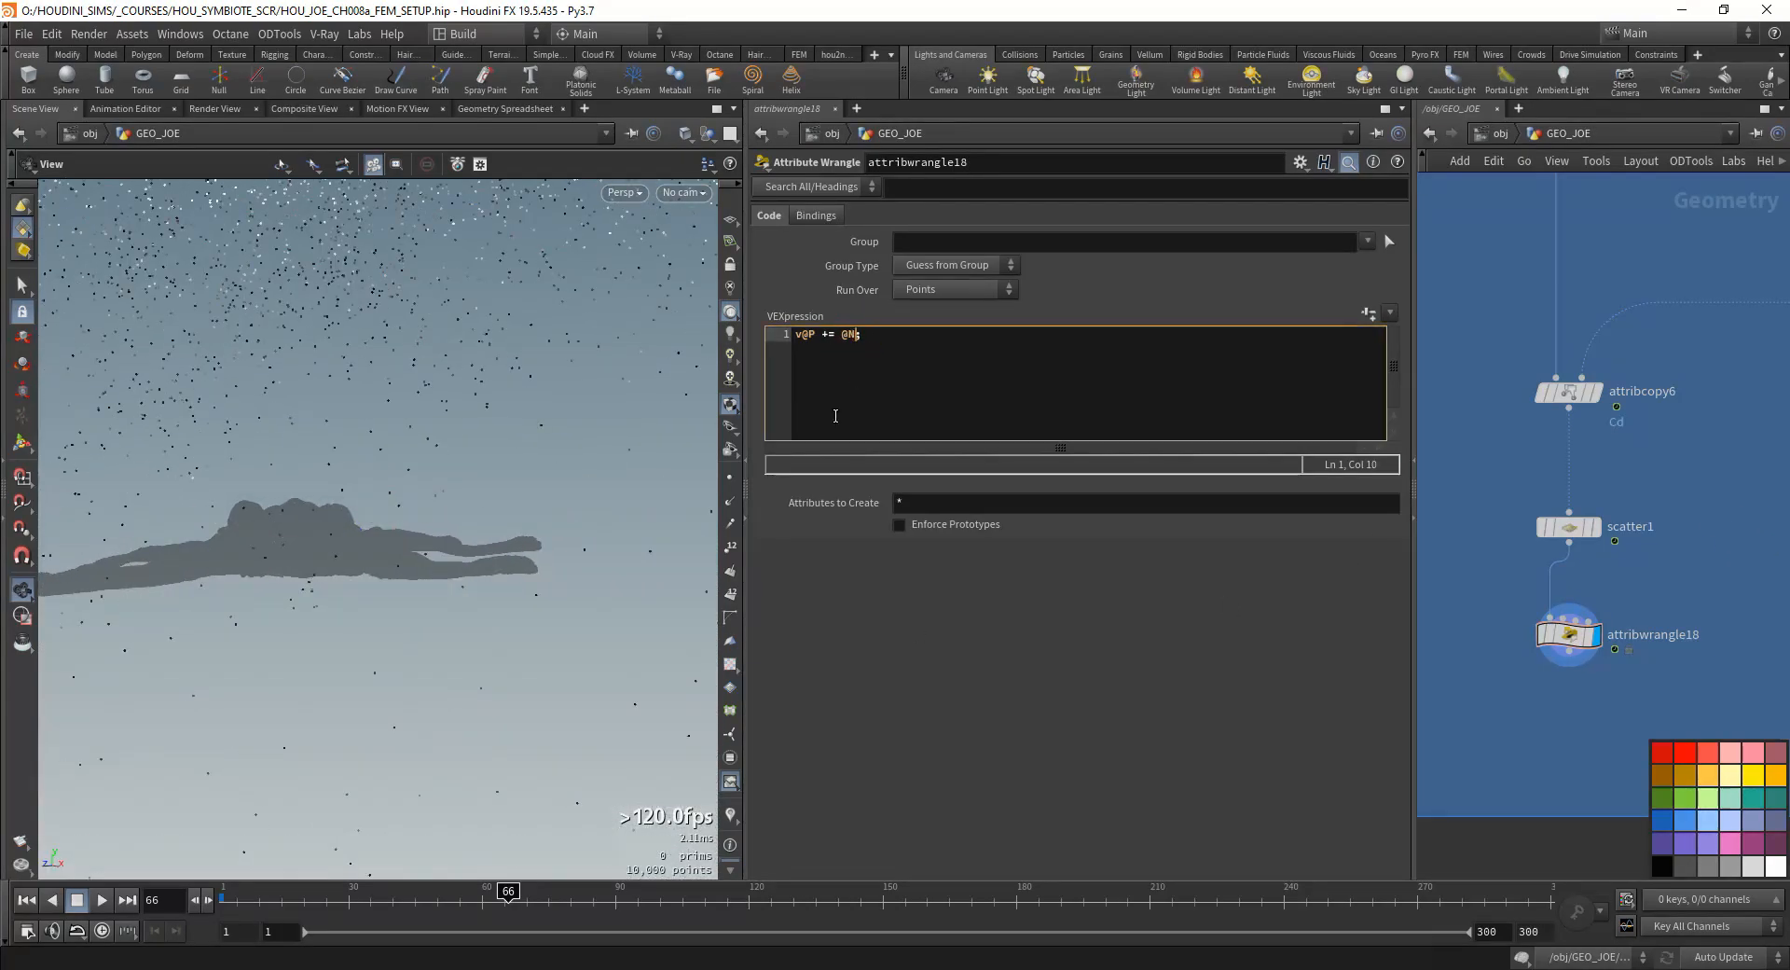
text(*chf('push)
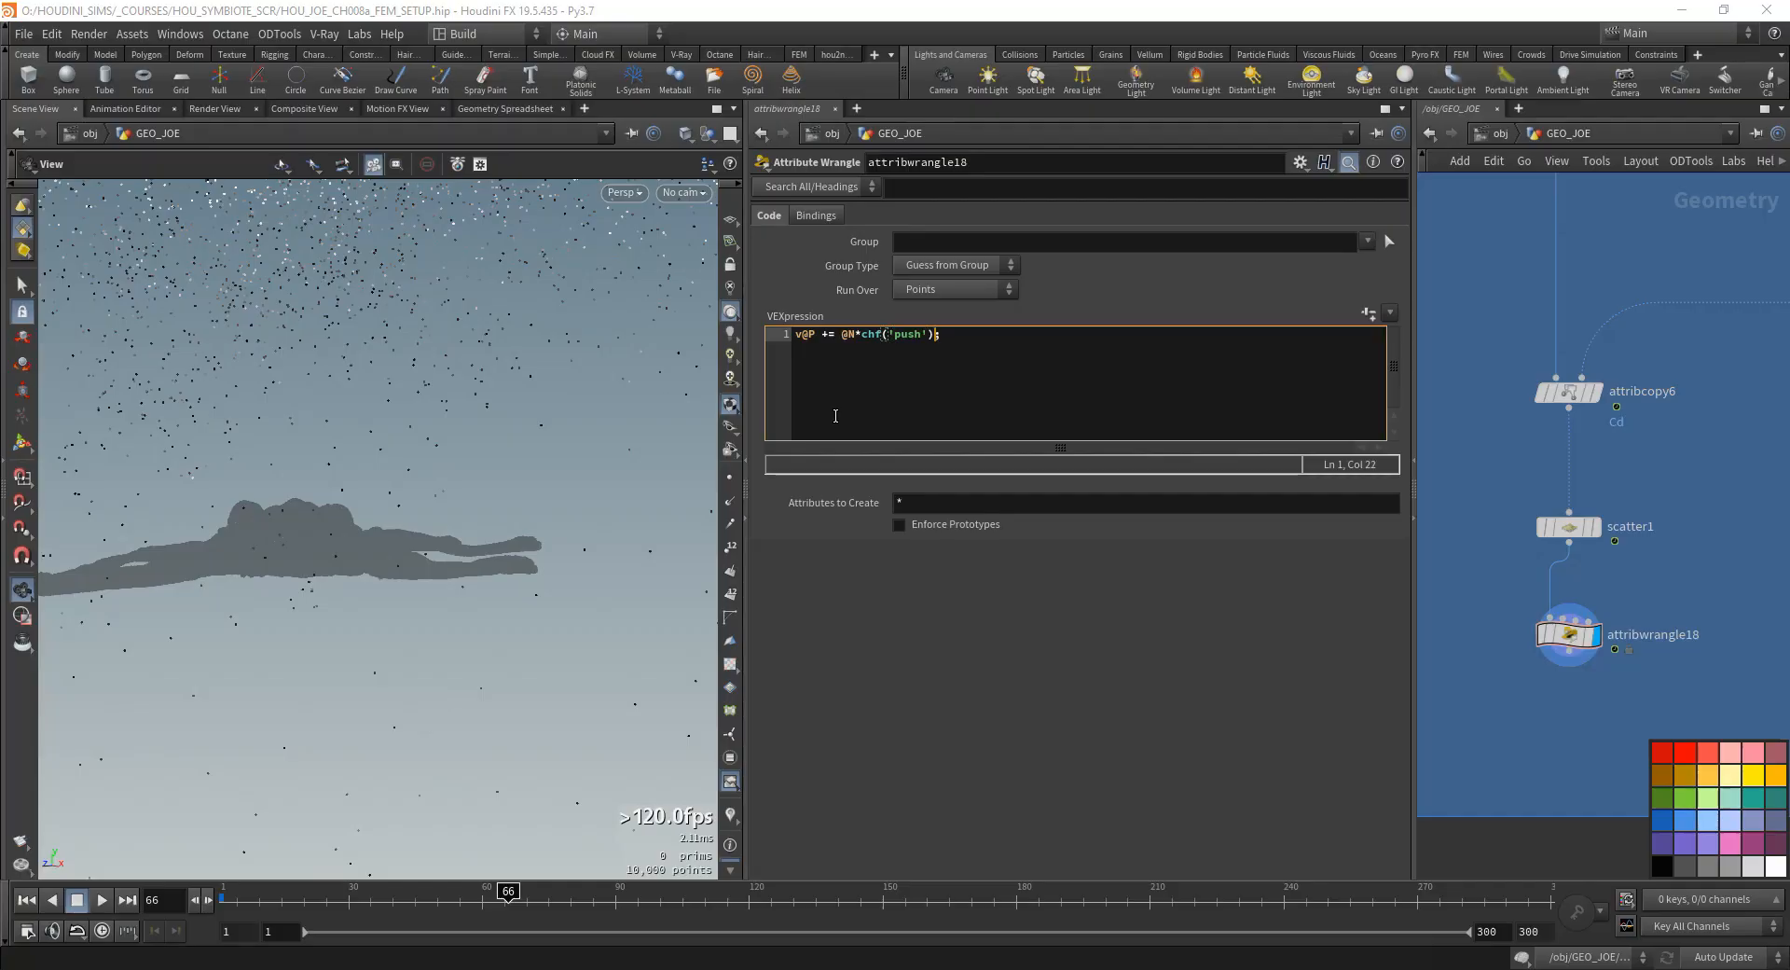
click(1369, 313)
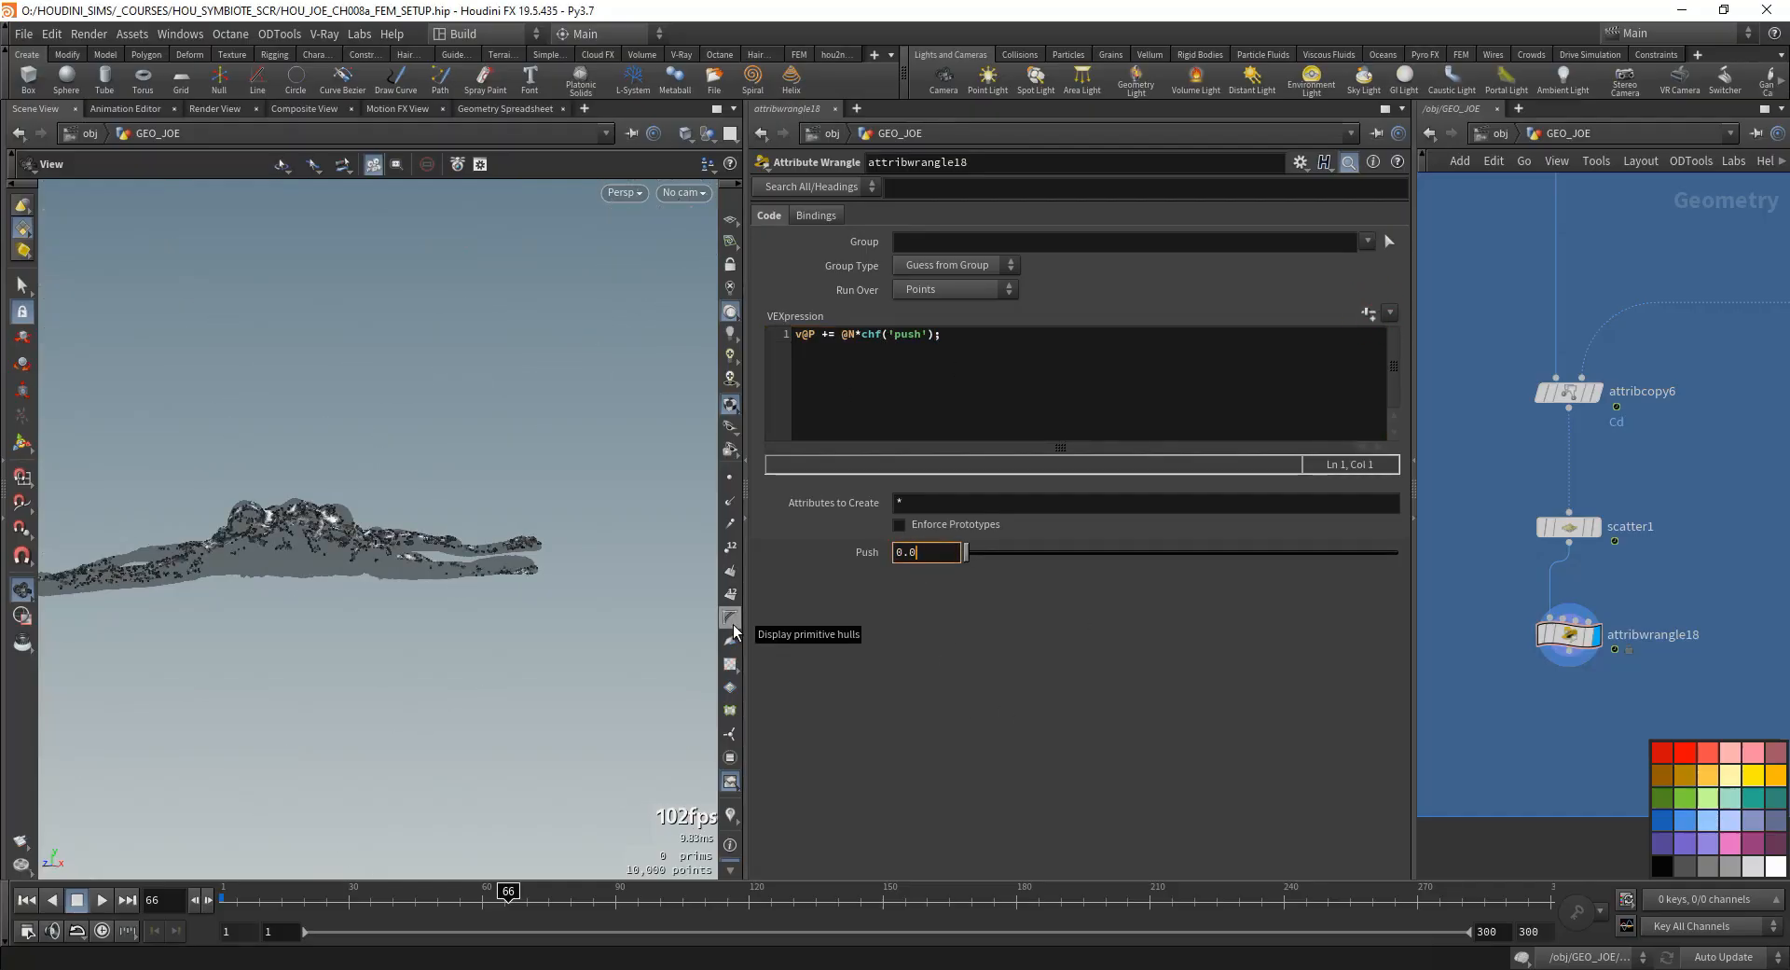
- Set Push to 0.001 and examine how far the points sit off the wireframe mesh
drag(625, 620, 527, 657)
right_drag(527, 657, 419, 634)
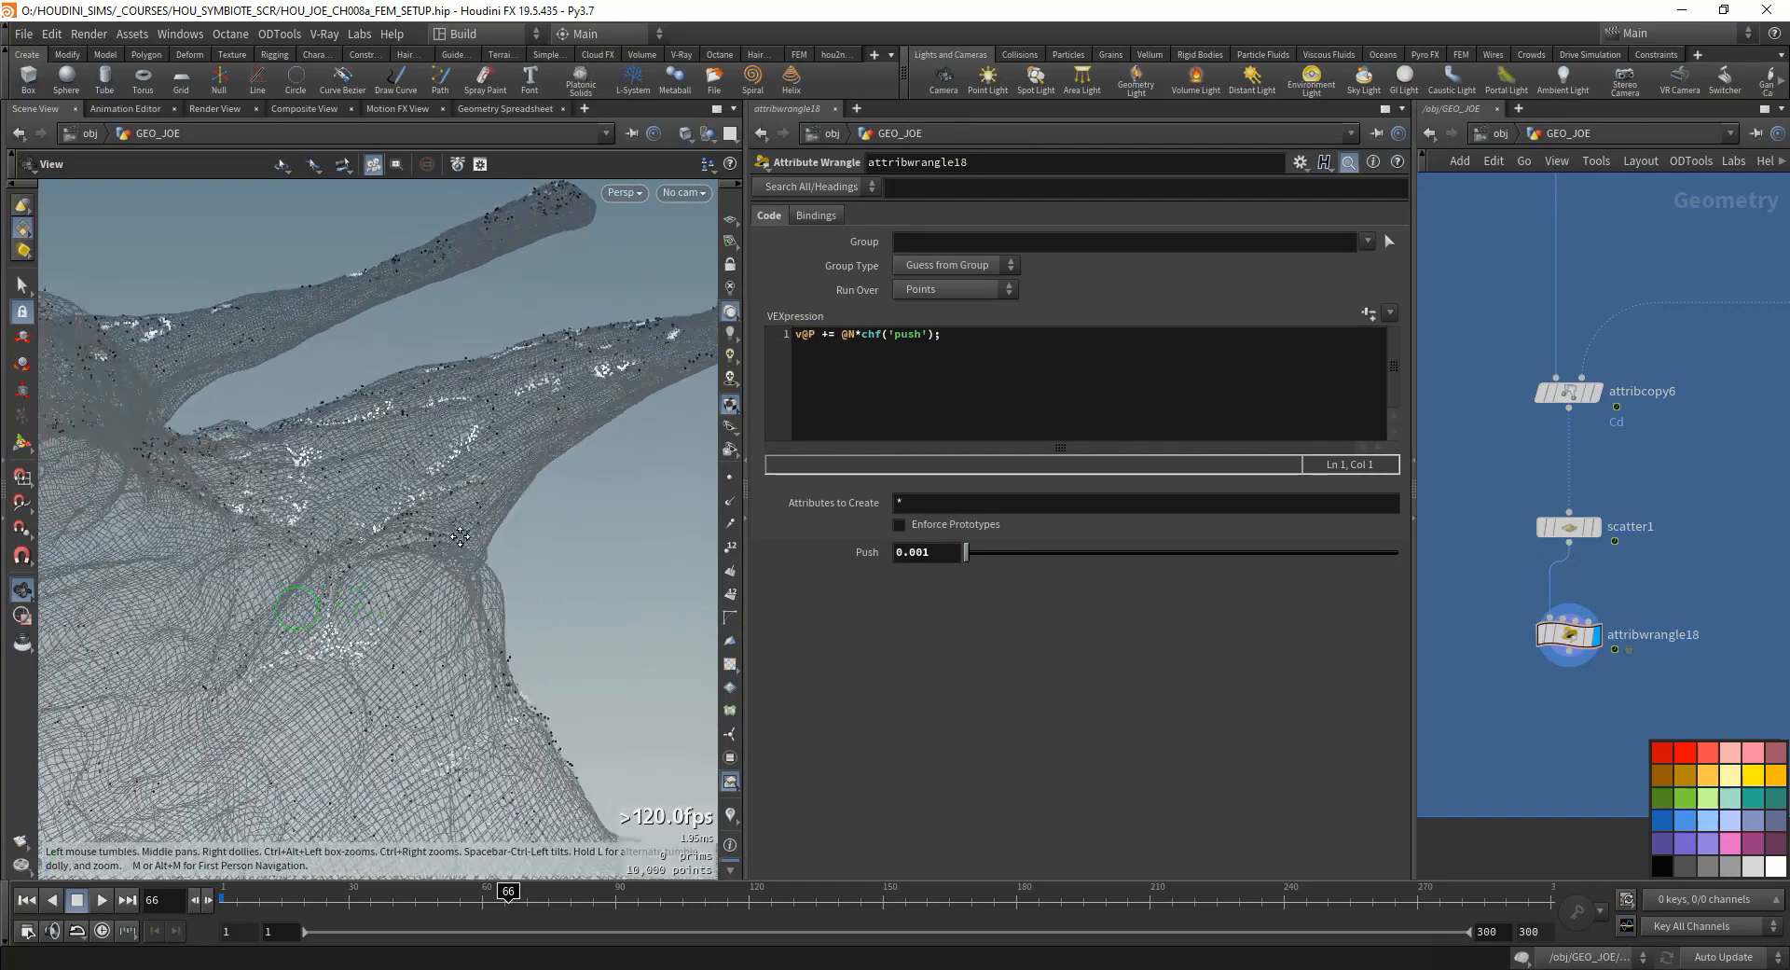
drag(419, 634, 539, 619)
drag(156, 329, 532, 304)
mouse_move(1542, 640)
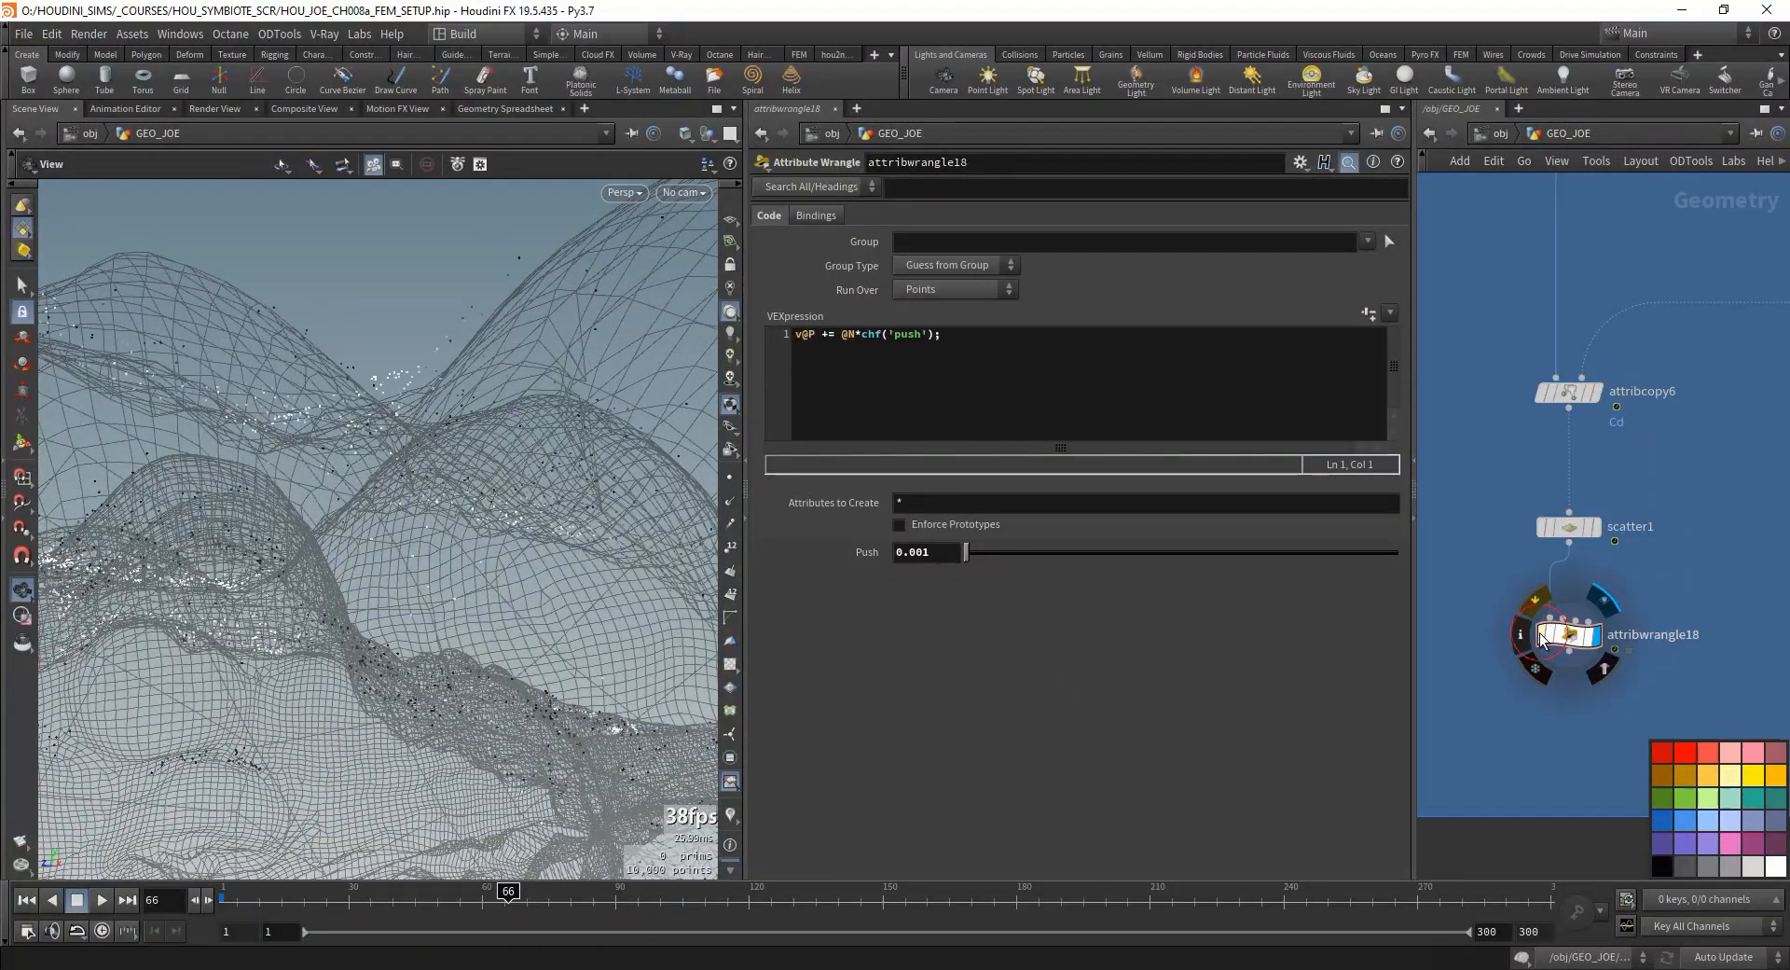
- Set the wrangle's Push value to 0.0006
drag(922, 554, 925, 580)
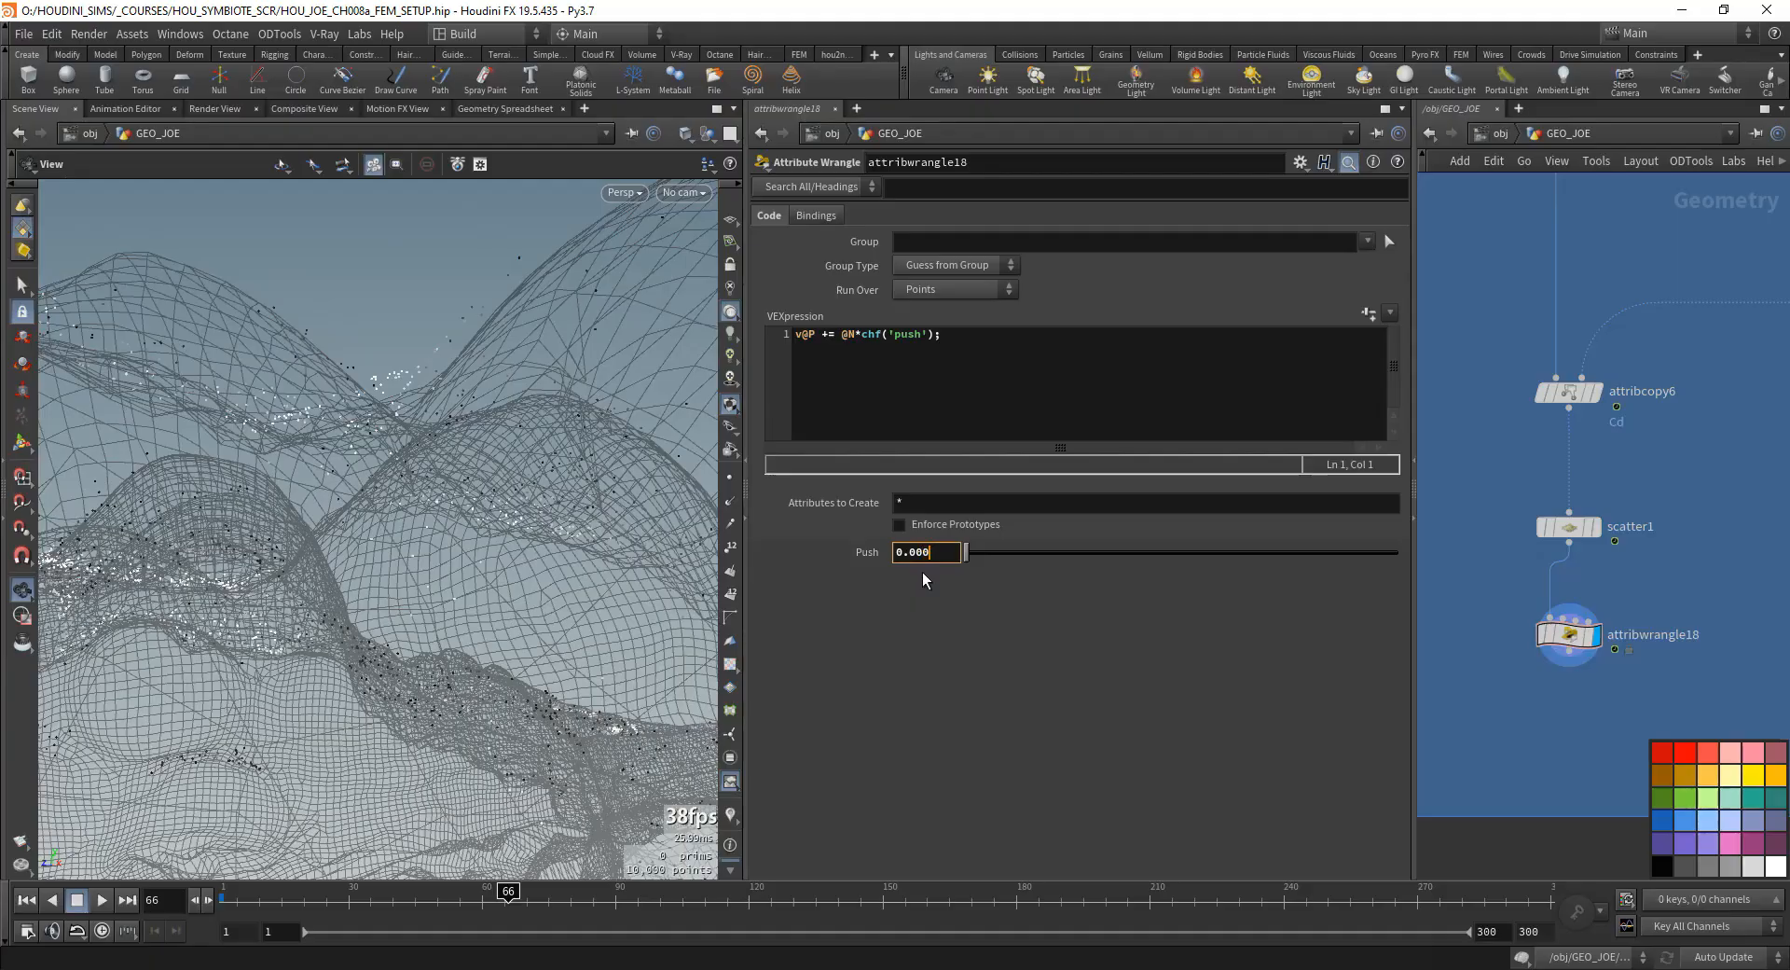
key(Return)
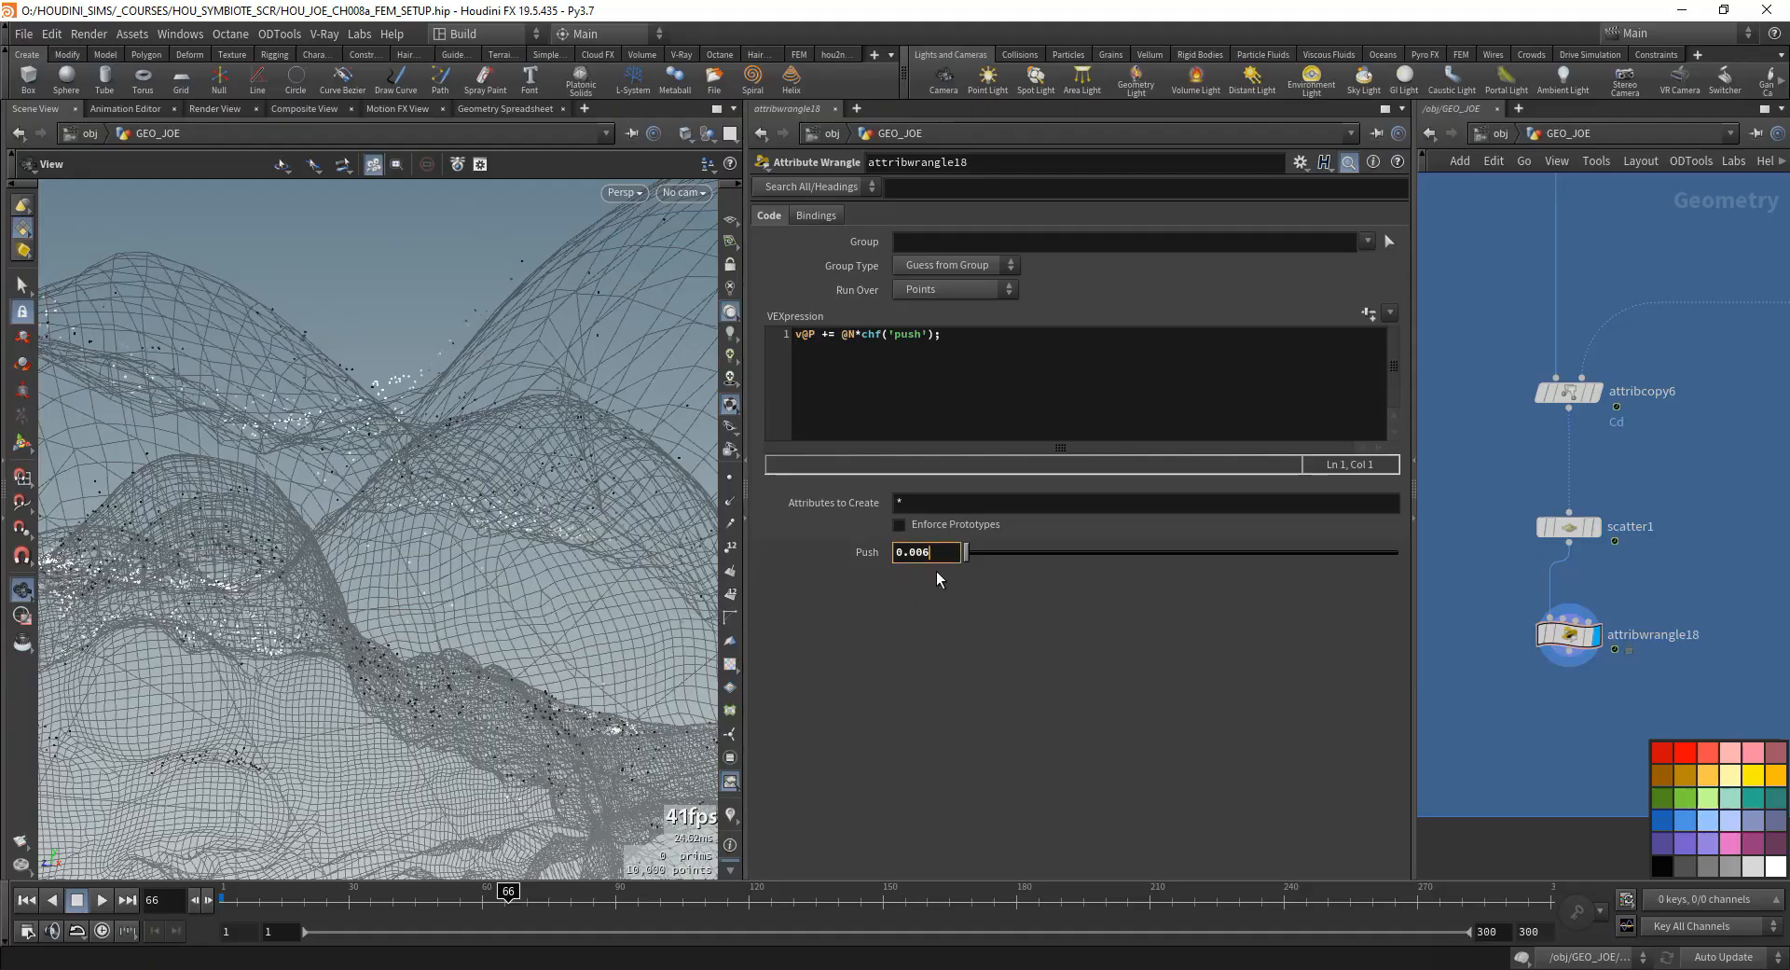
text(06)
key(Return)
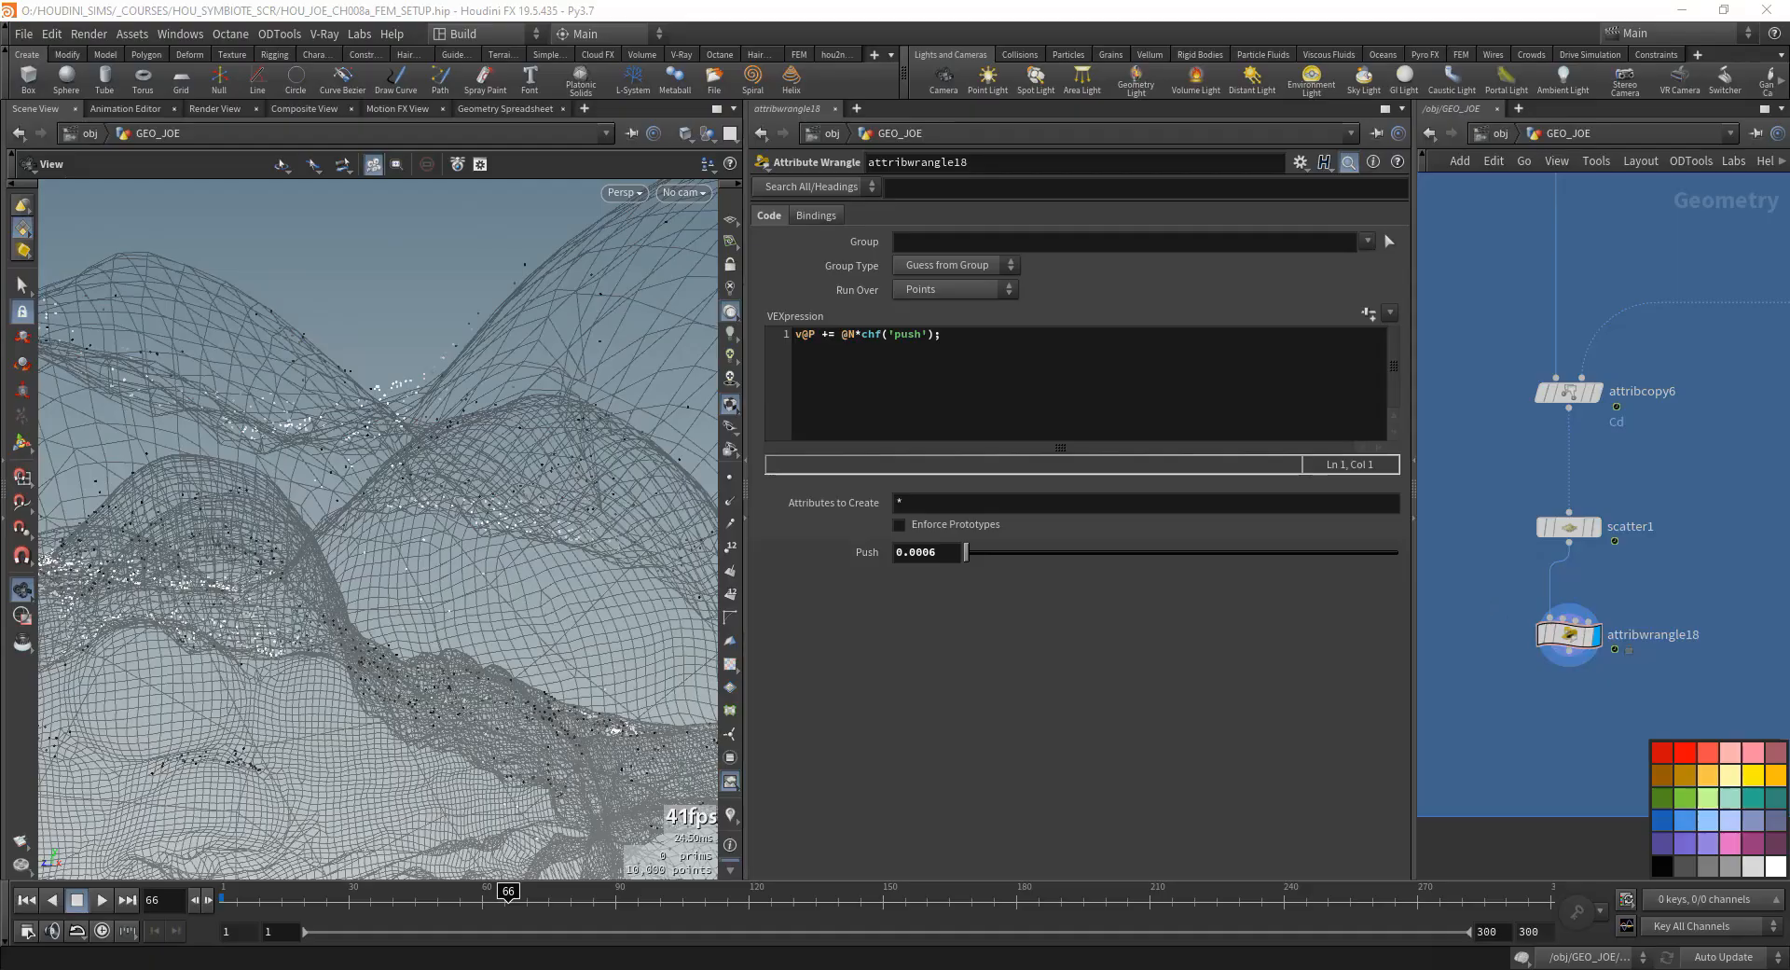
- Display vdbfrompolygons3's result and inspect its VDB surface up close
middle_drag(1513, 496, 1585, 783)
scroll(1618, 616, down, 4)
scroll(1536, 557, up, 5)
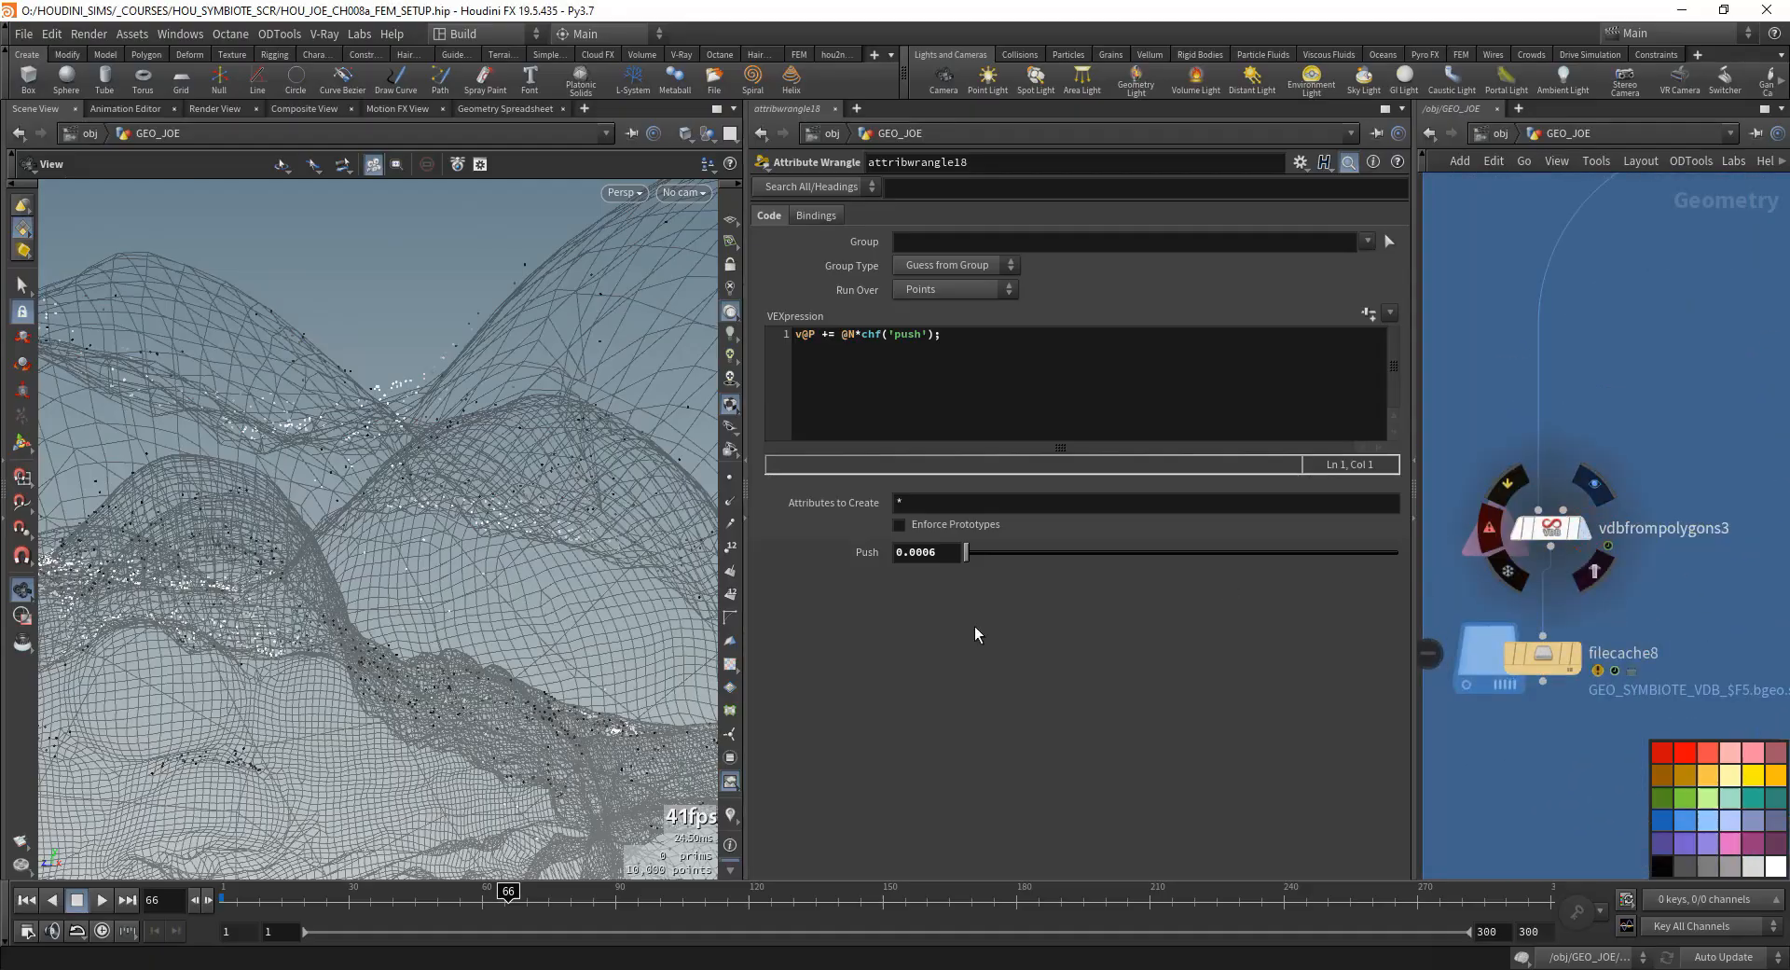
mouse_move(418, 500)
right_down()
mouse_move(432, 519)
mouse_move(475, 471)
mouse_move(481, 428)
right_up()
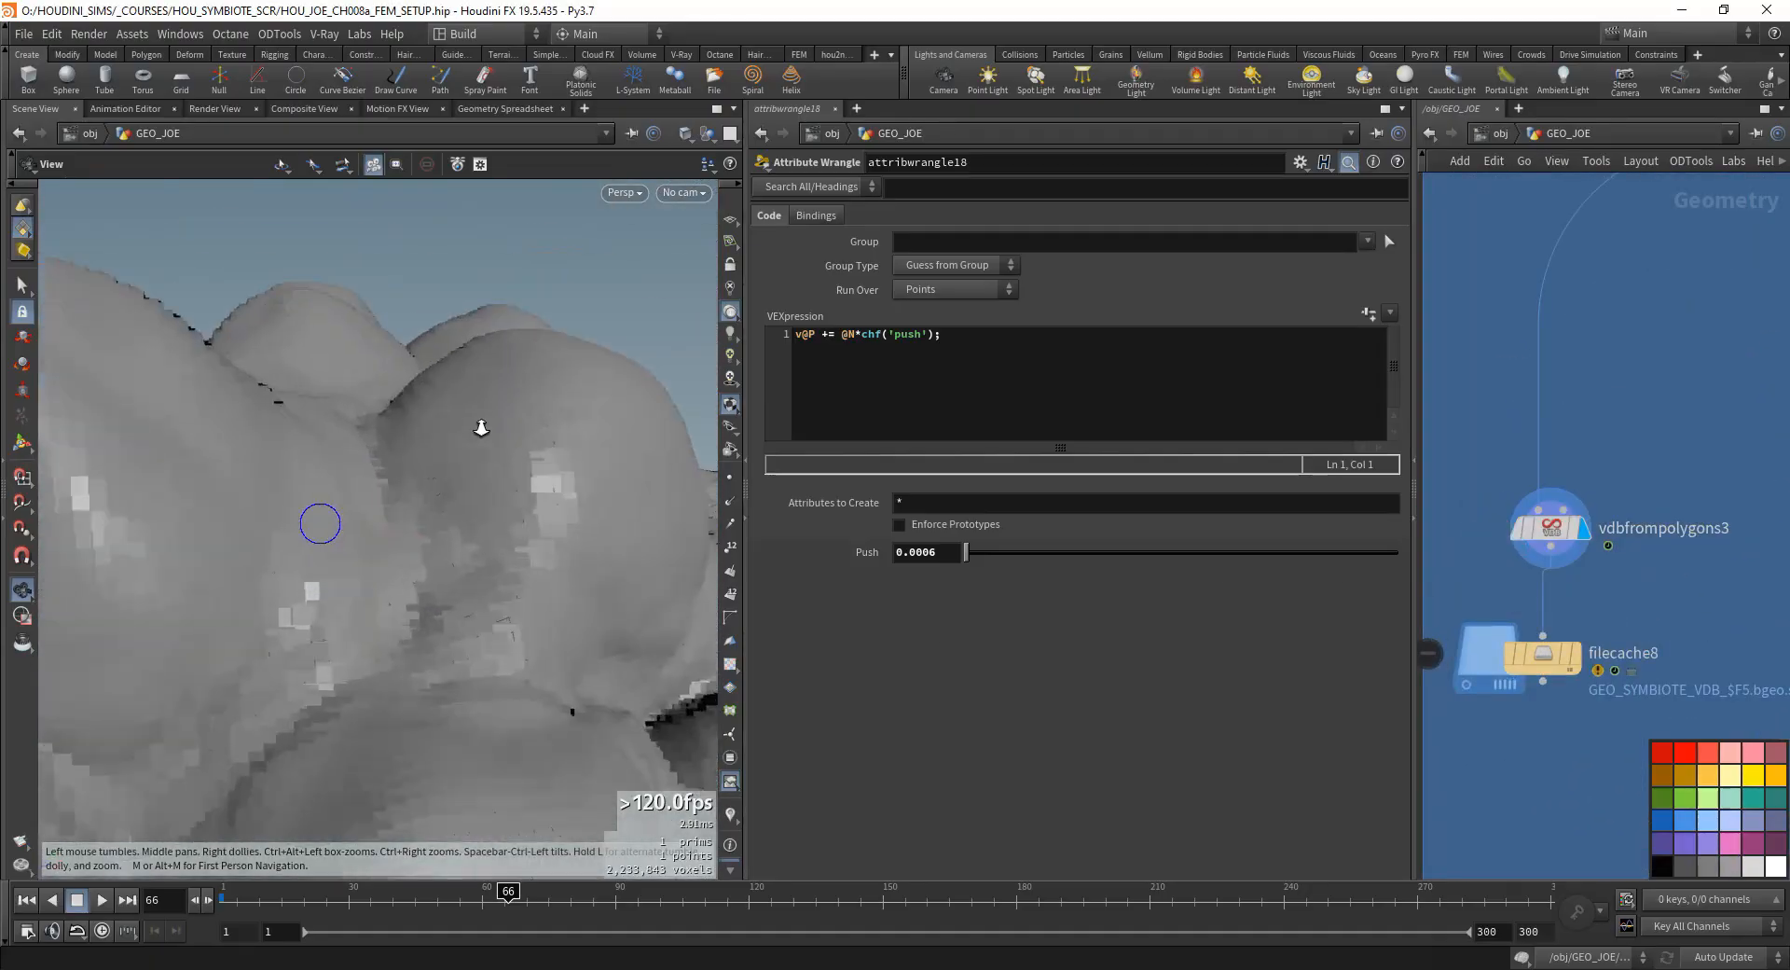
- Select attribwrangle18 and set its Push to 0.002
scroll(1582, 731, down, 5)
middle_drag(1582, 731, 1522, 515)
scroll(1523, 516, up, 6)
click(1486, 455)
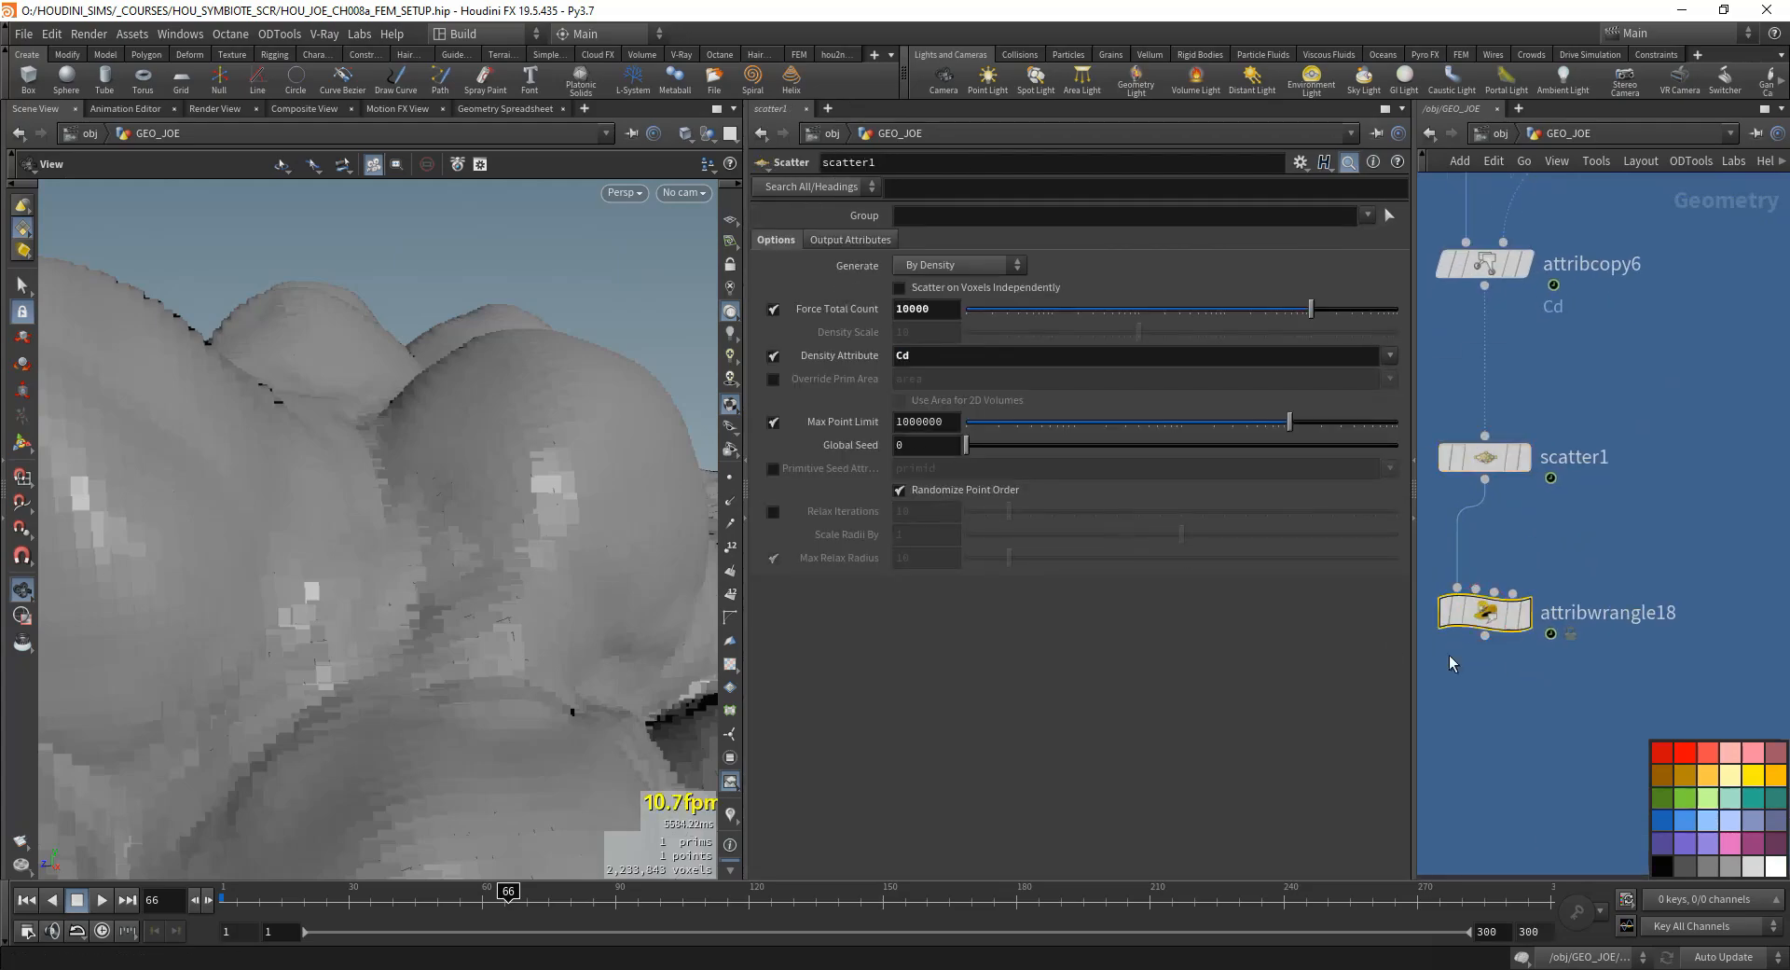
double_click(916, 551)
text(0.002)
key(Return)
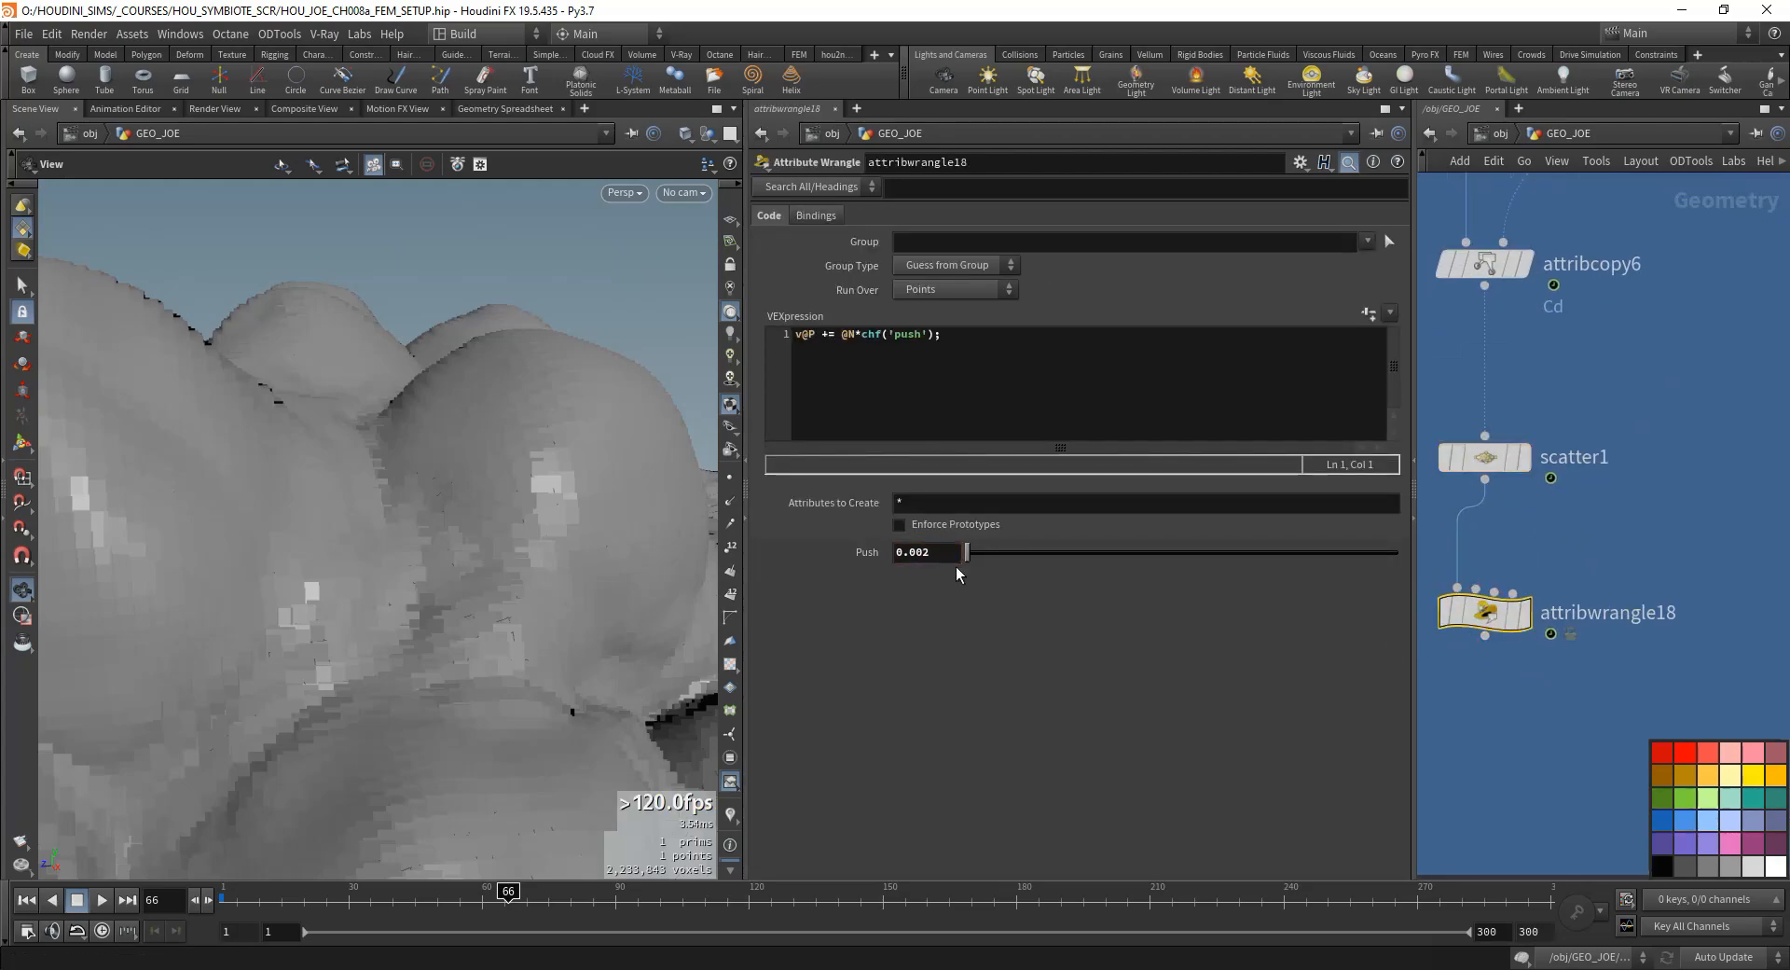
- Raise Push to about 0.258 and template attribwrangle18's points over the displayed vdbfrompolygons3 surface
drag(967, 552, 1077, 550)
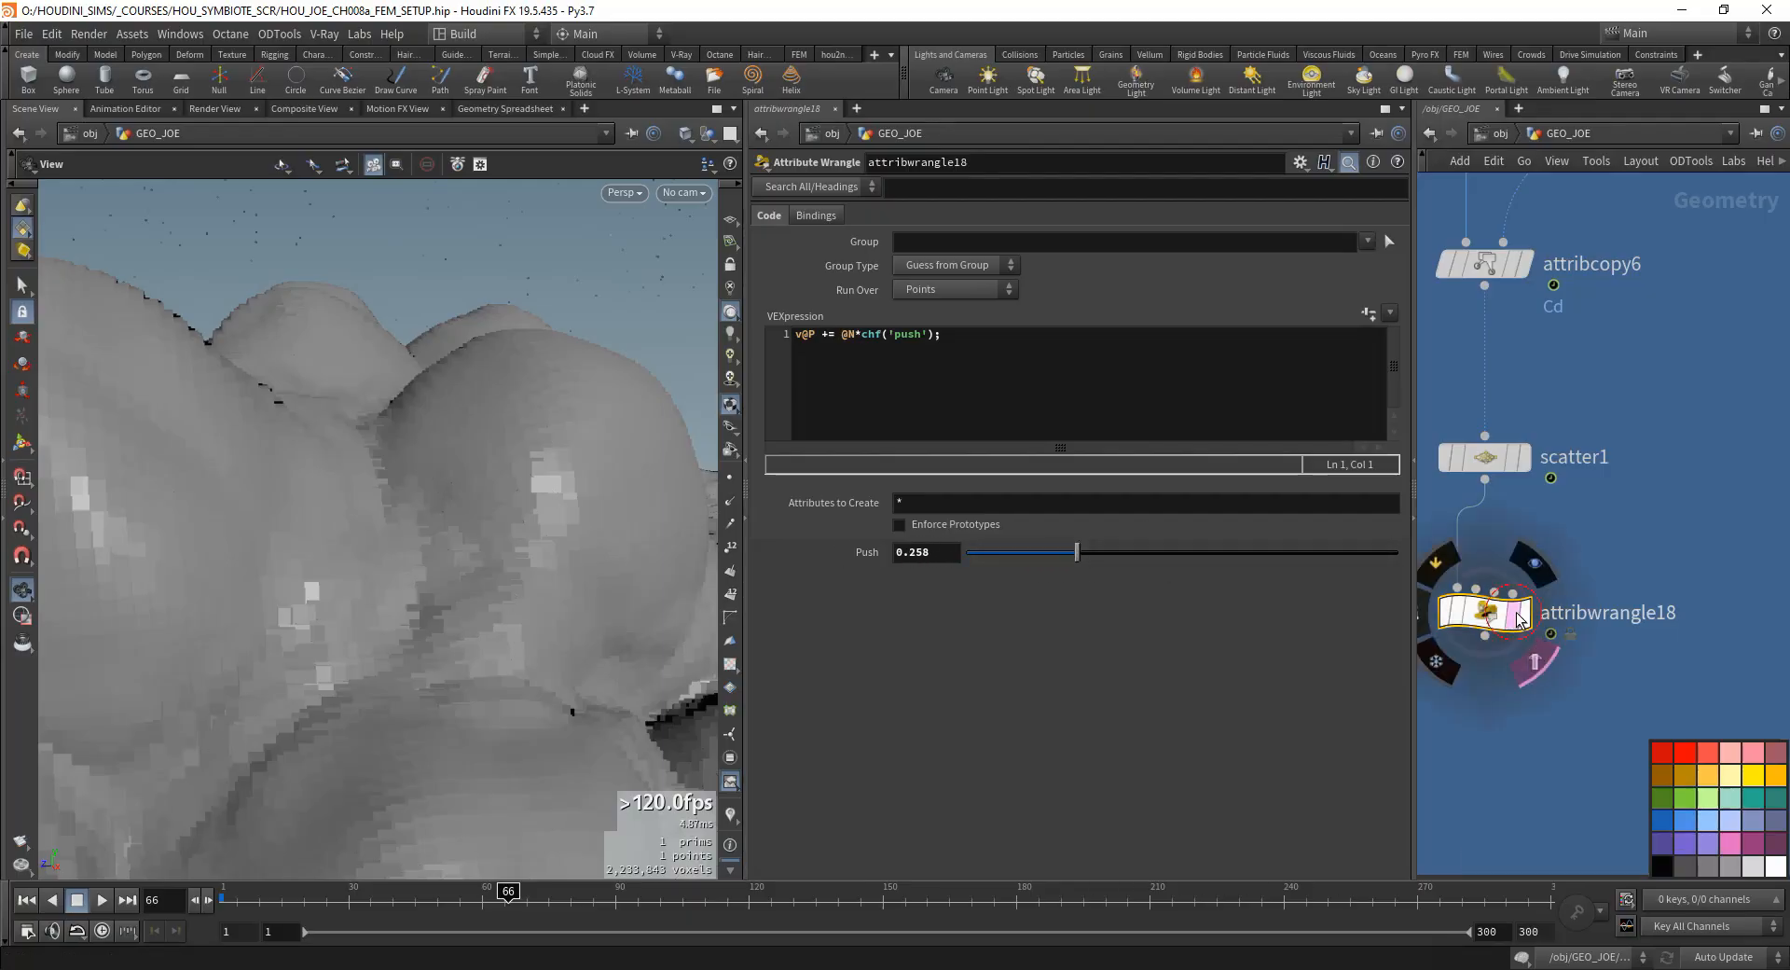
click(1516, 618)
click(1526, 615)
scroll(1574, 447, down, 6)
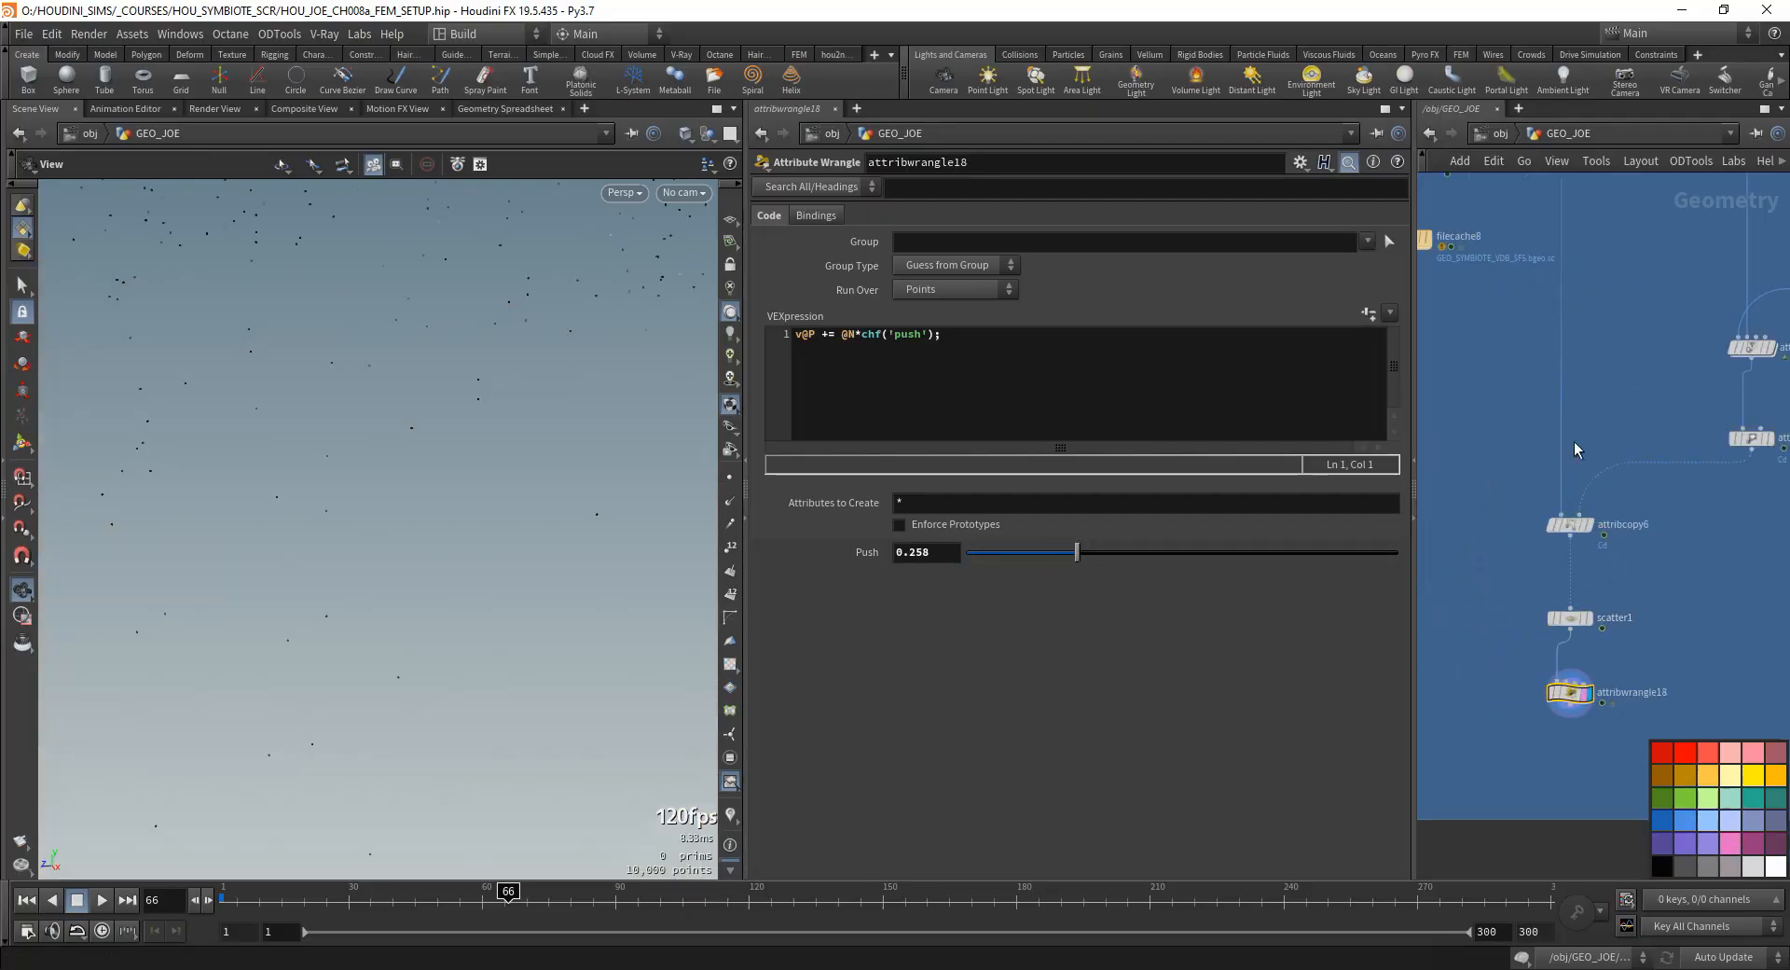
scroll(1521, 335, up, 5)
click(1523, 392)
middle_drag(1521, 716, 1422, 296)
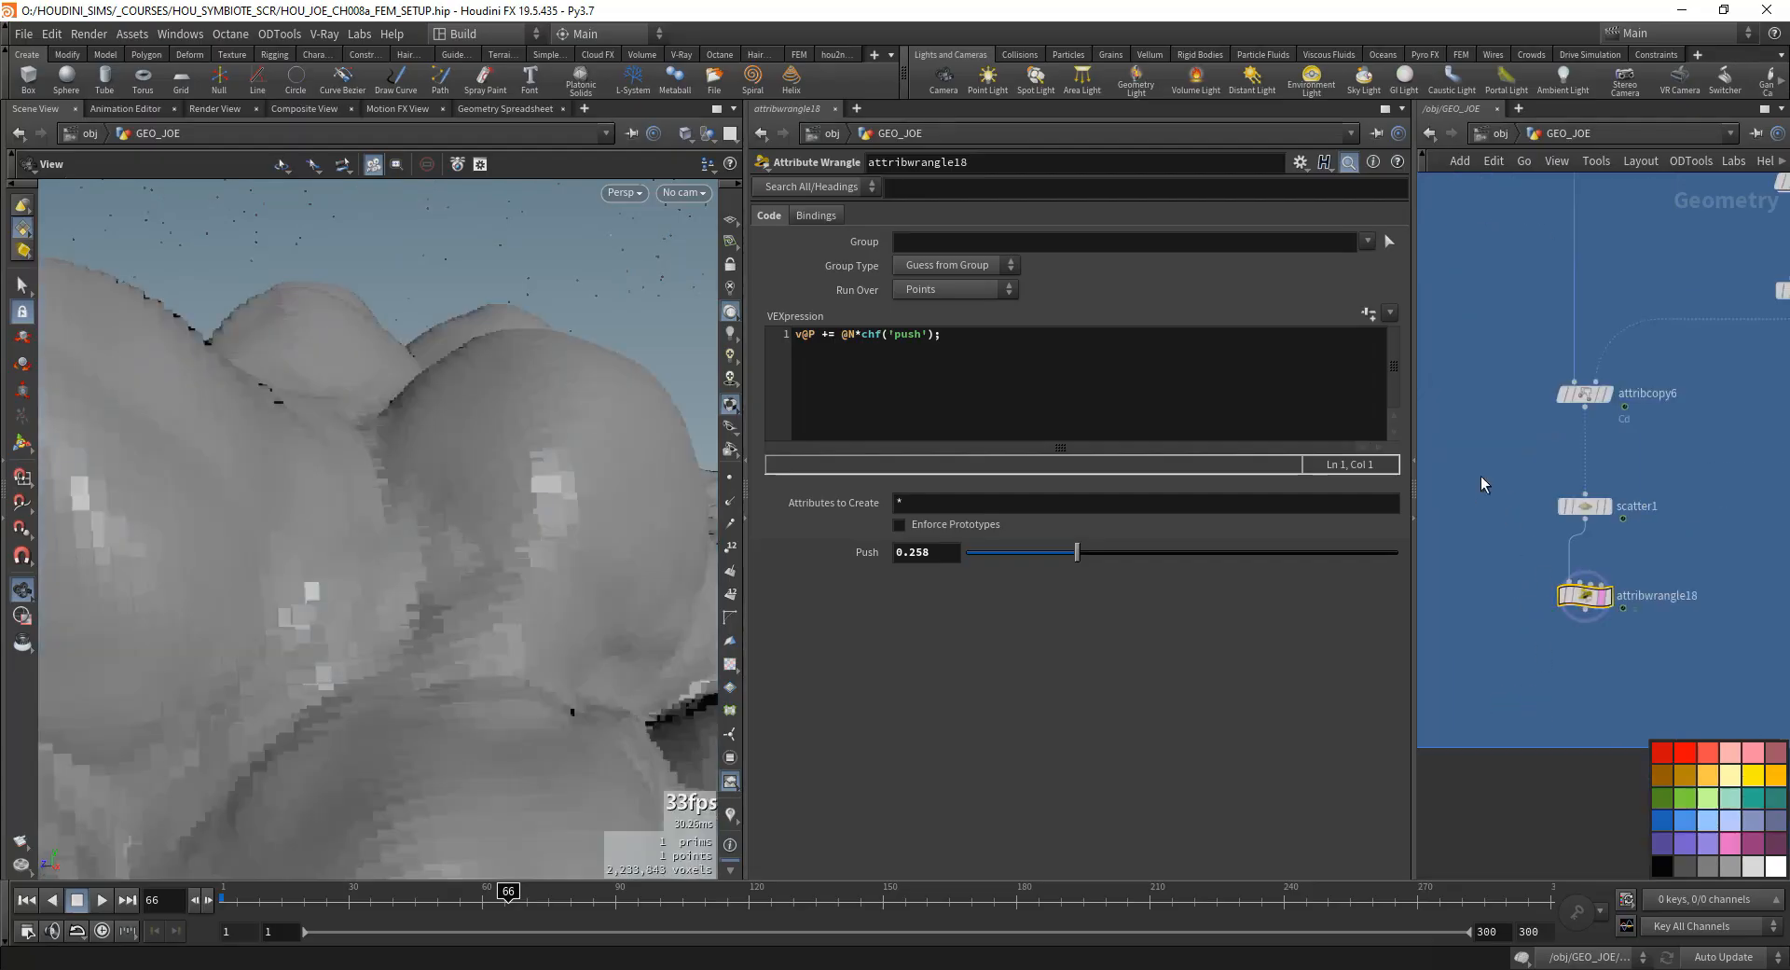
- Lower attribwrangle18's Push to 0.001, stop templating the node, and check the VDB surface from other angles
scroll(1590, 584, up, 4)
drag(1051, 559, 967, 561)
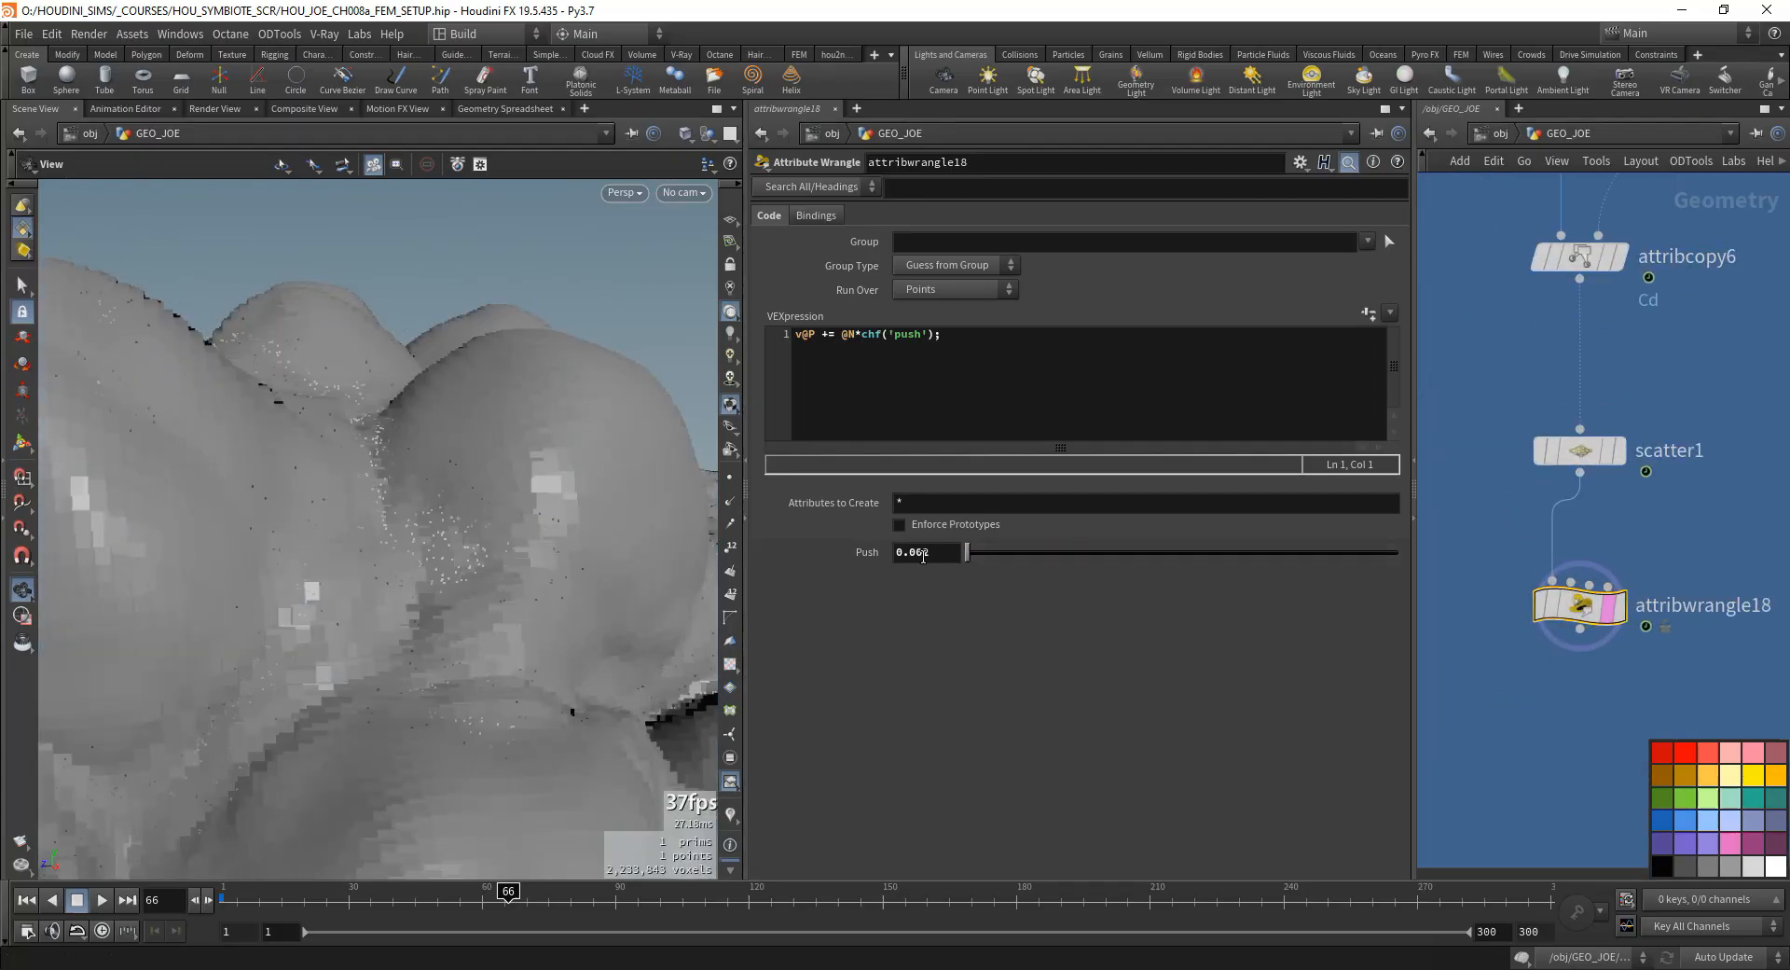
click(932, 553)
key(BackSpace)
text(1\)
key(Return)
drag(500, 439, 485, 494)
right_drag(447, 499, 207, 552)
drag(387, 550, 559, 480)
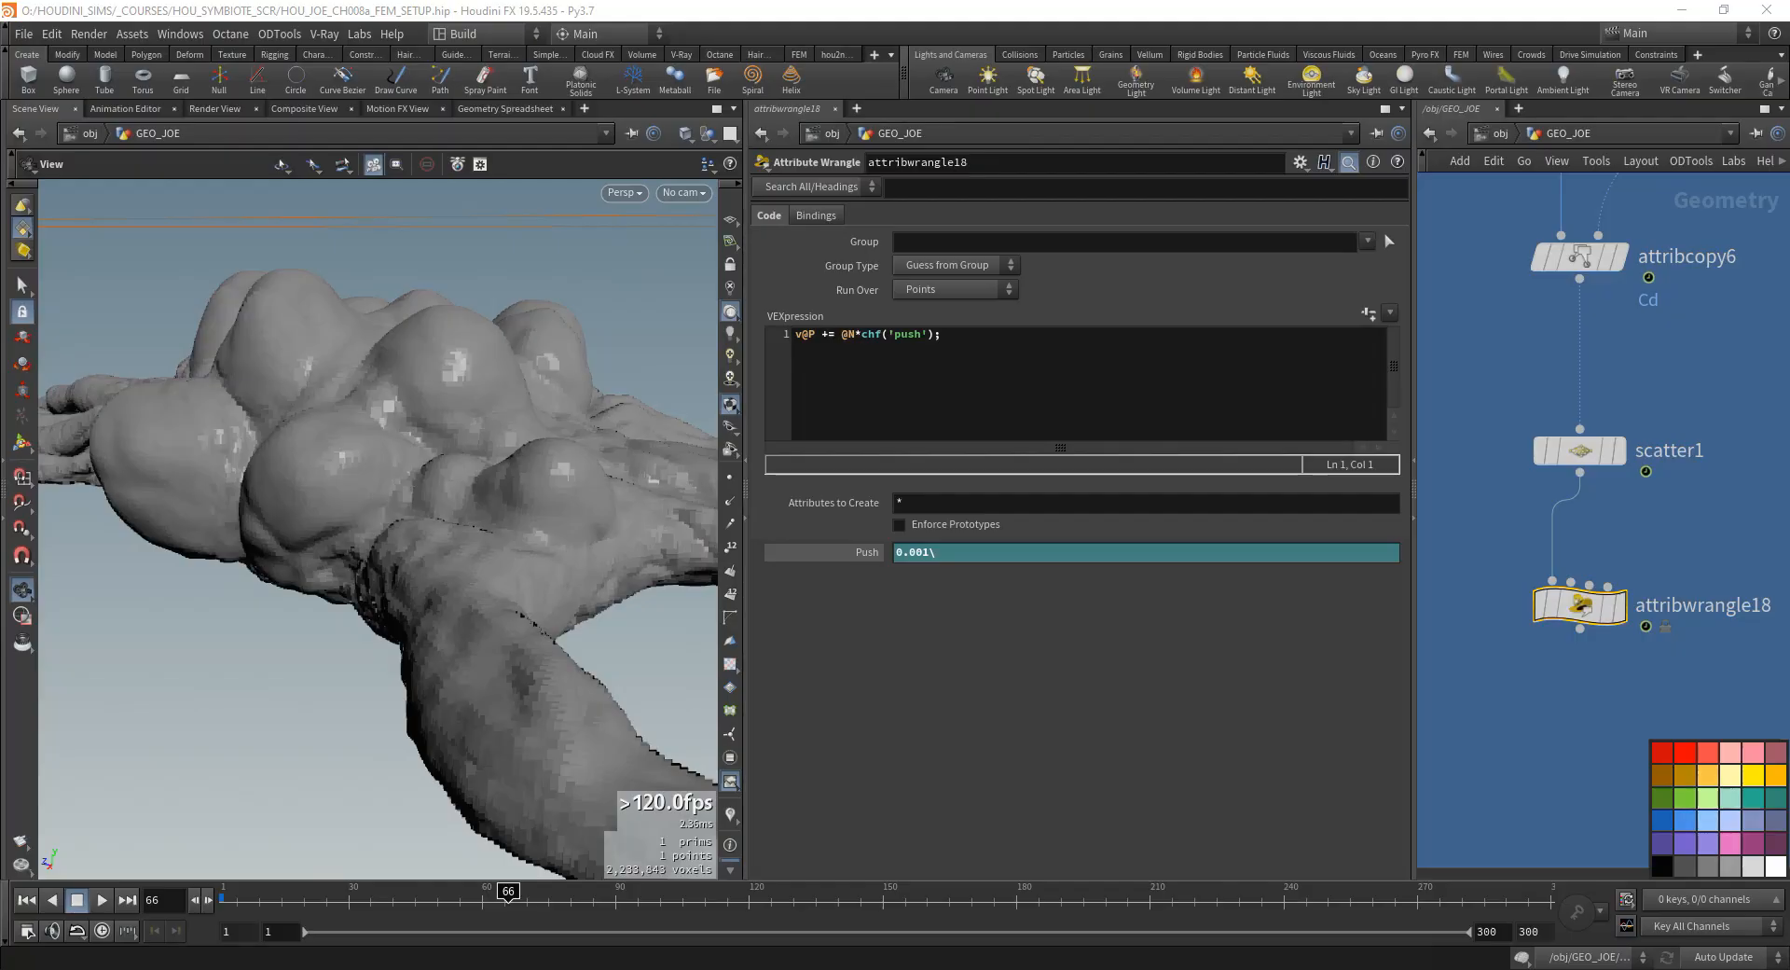
- Widen the network view and display scatter1's points instead of the VDB
scroll(1610, 742, down, 2)
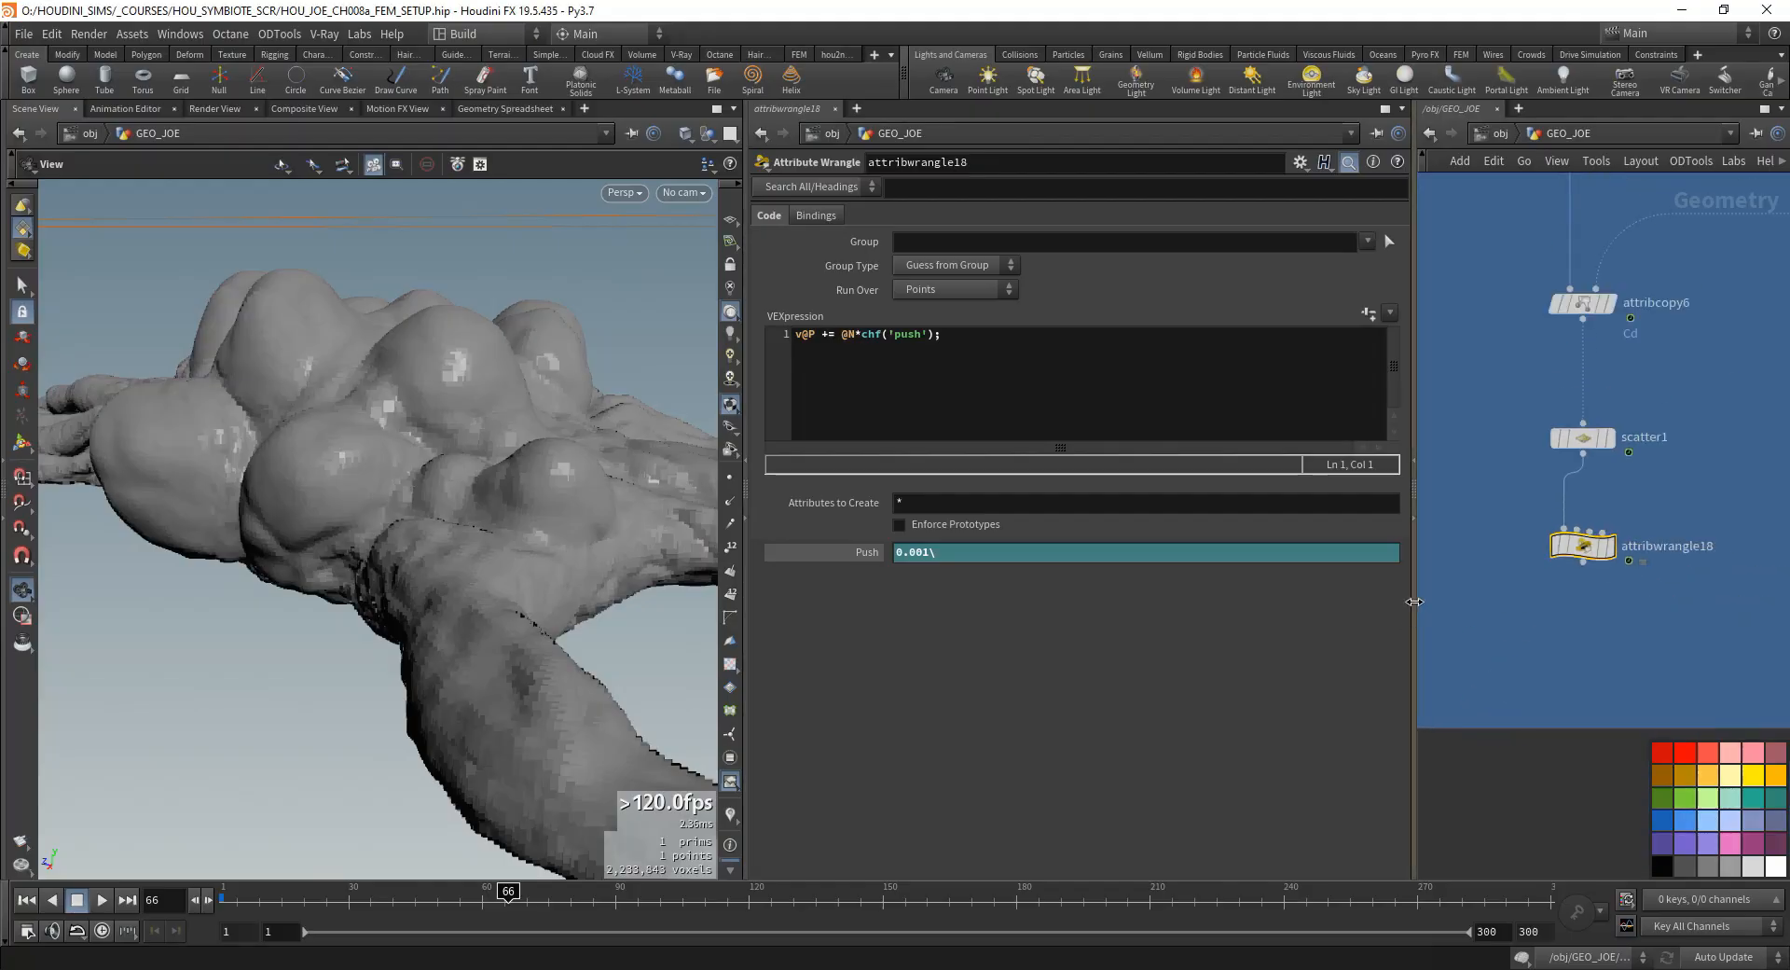
drag(1413, 600, 1167, 606)
scroll(1482, 623, down, 5)
scroll(1433, 656, up, 5)
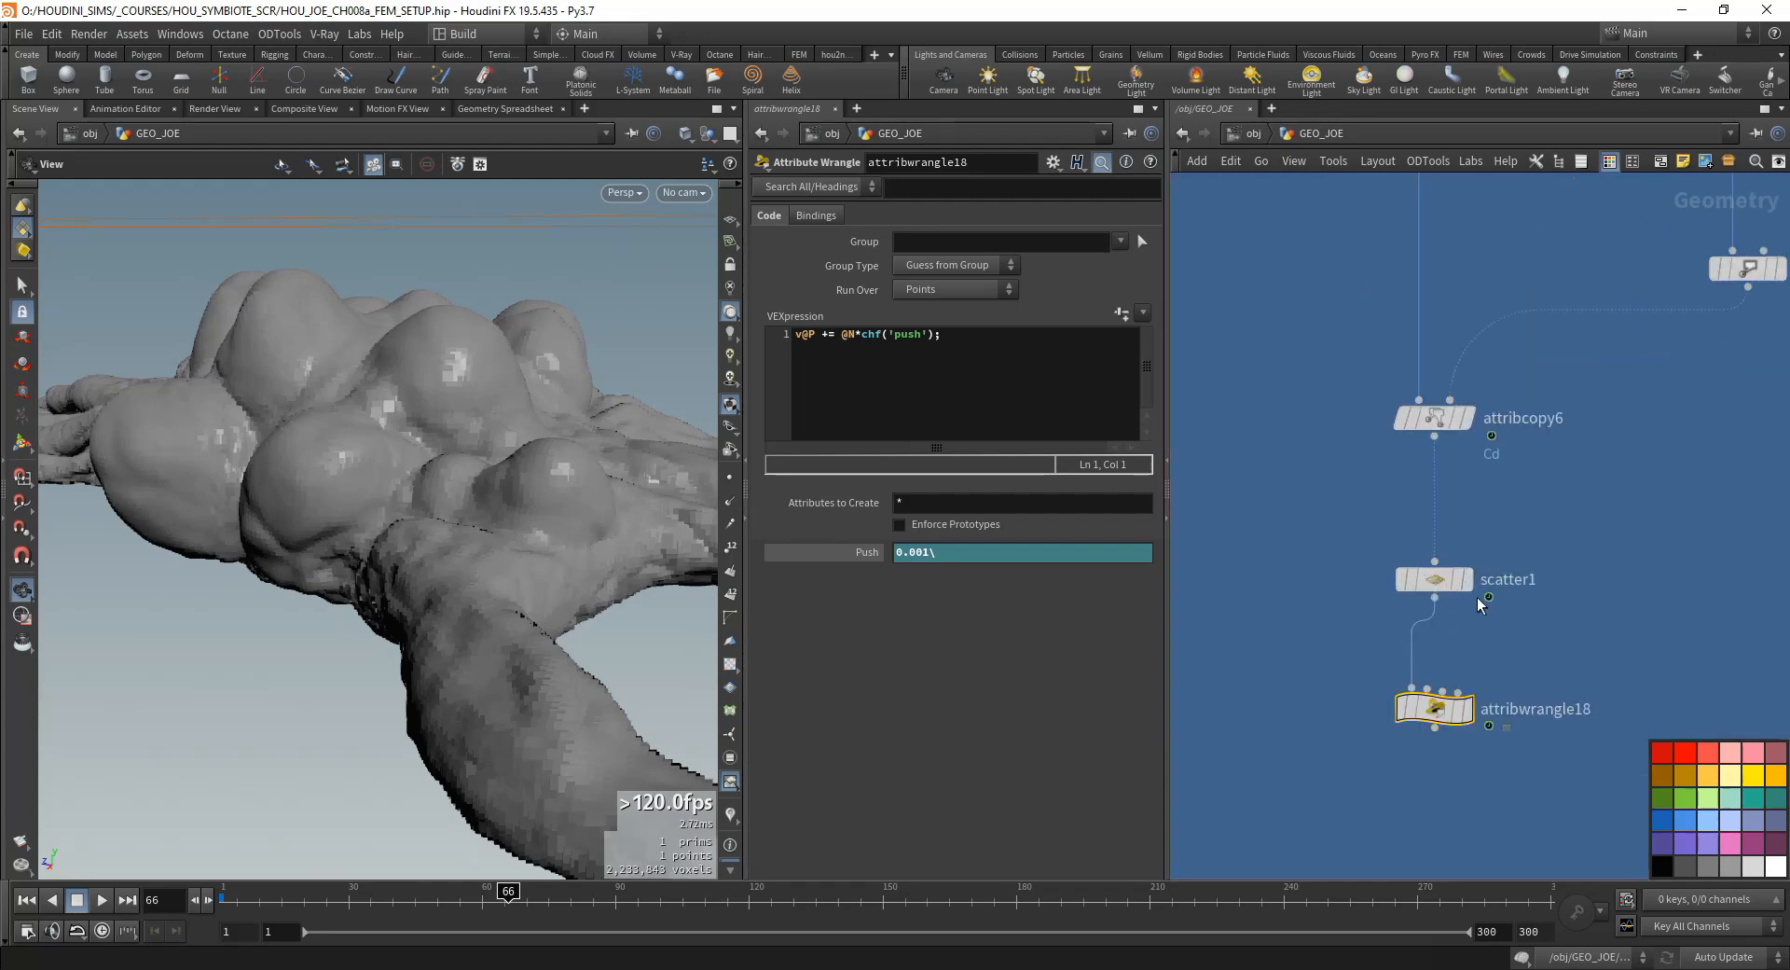
click(1468, 579)
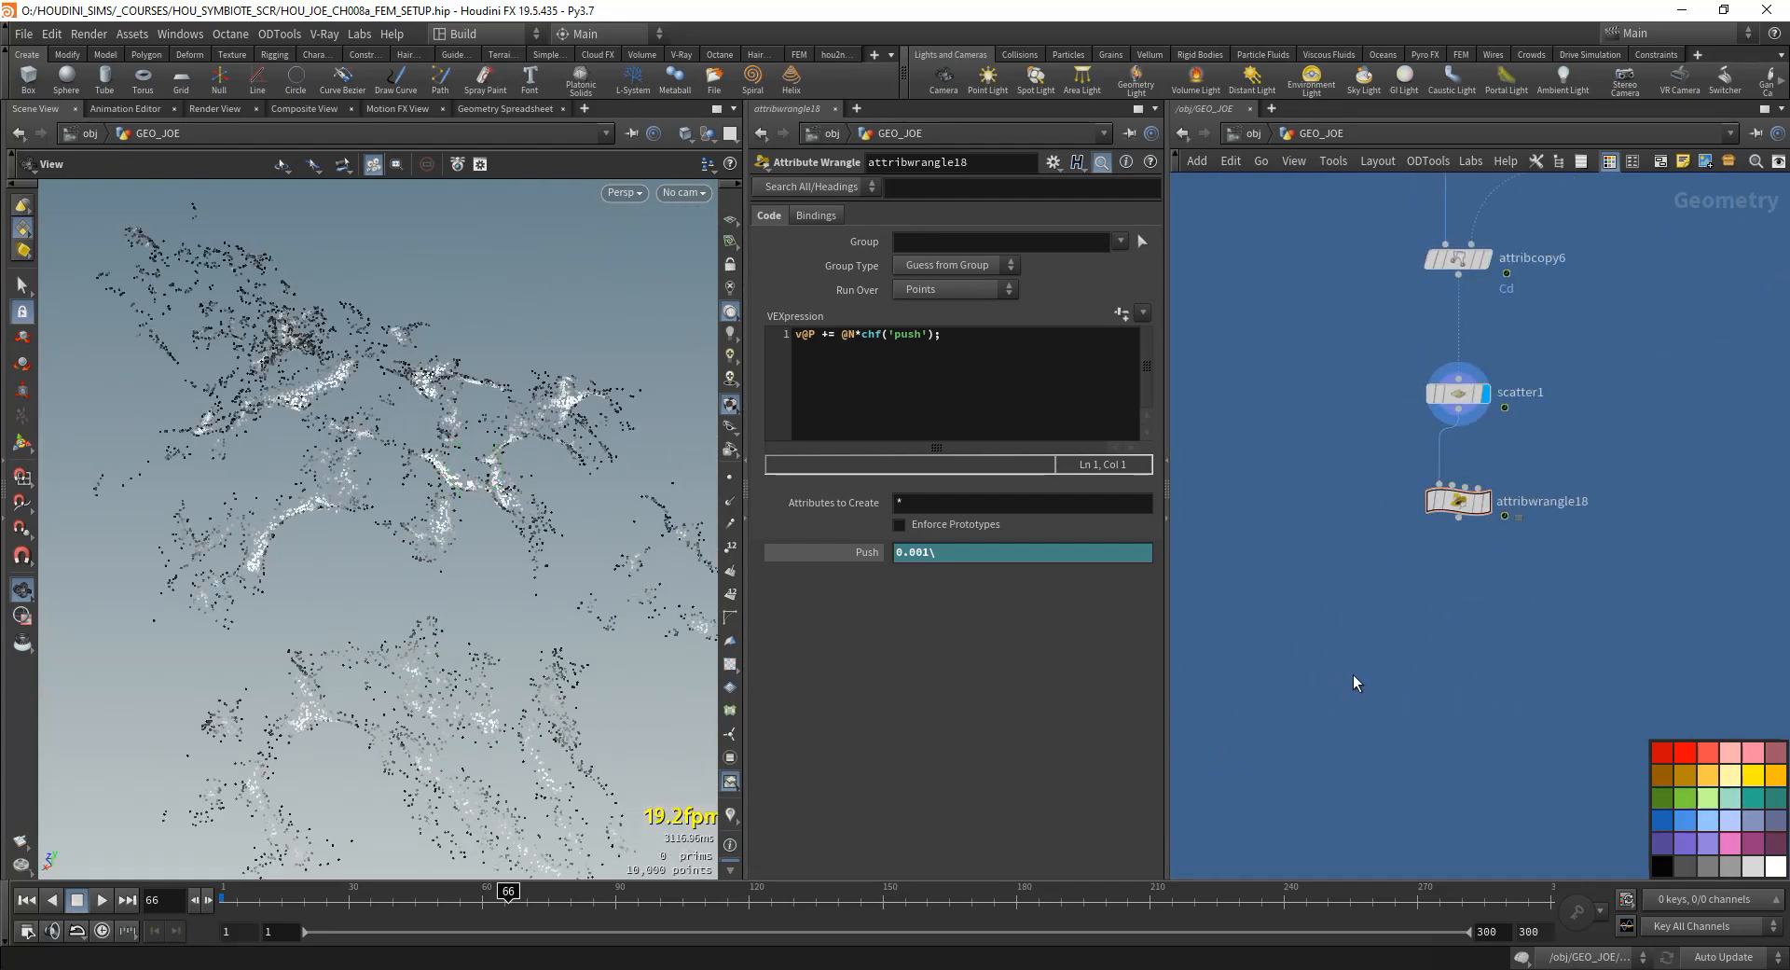
- Add a VDB from Particle Fluid node fed by attribwrangle18 and display its result
key(Tab)
text(vdb fro)
key(Down)
key(Down)
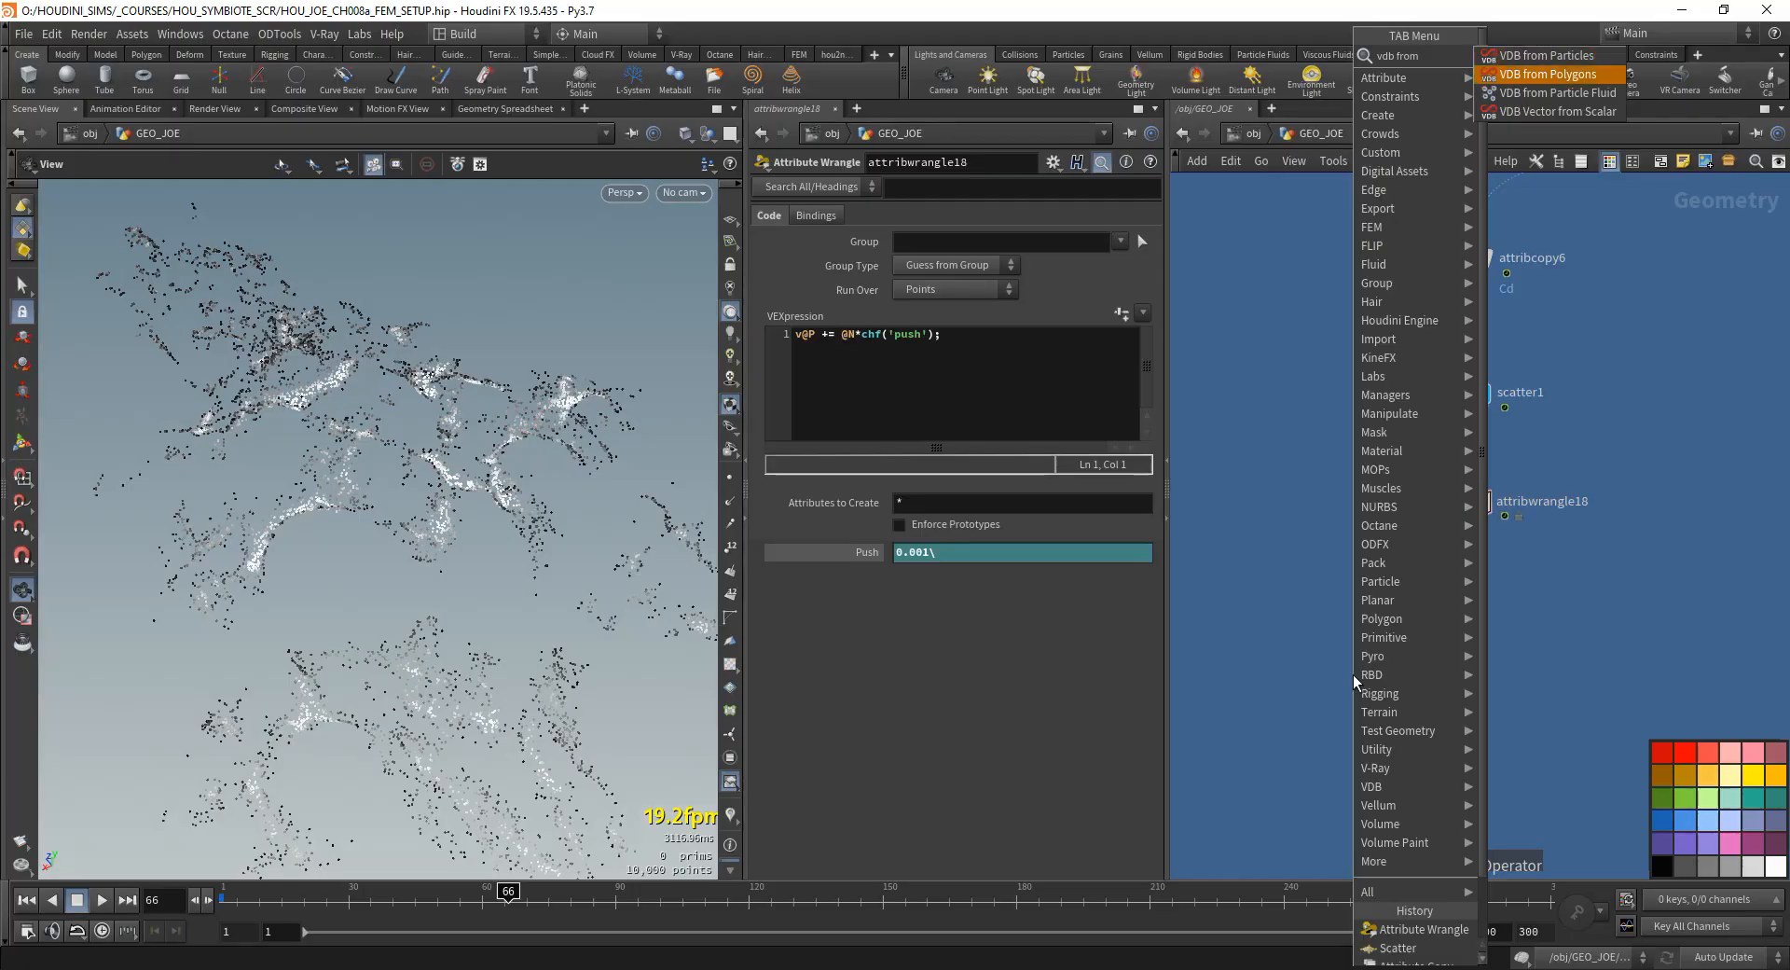
key(Return)
click(1324, 645)
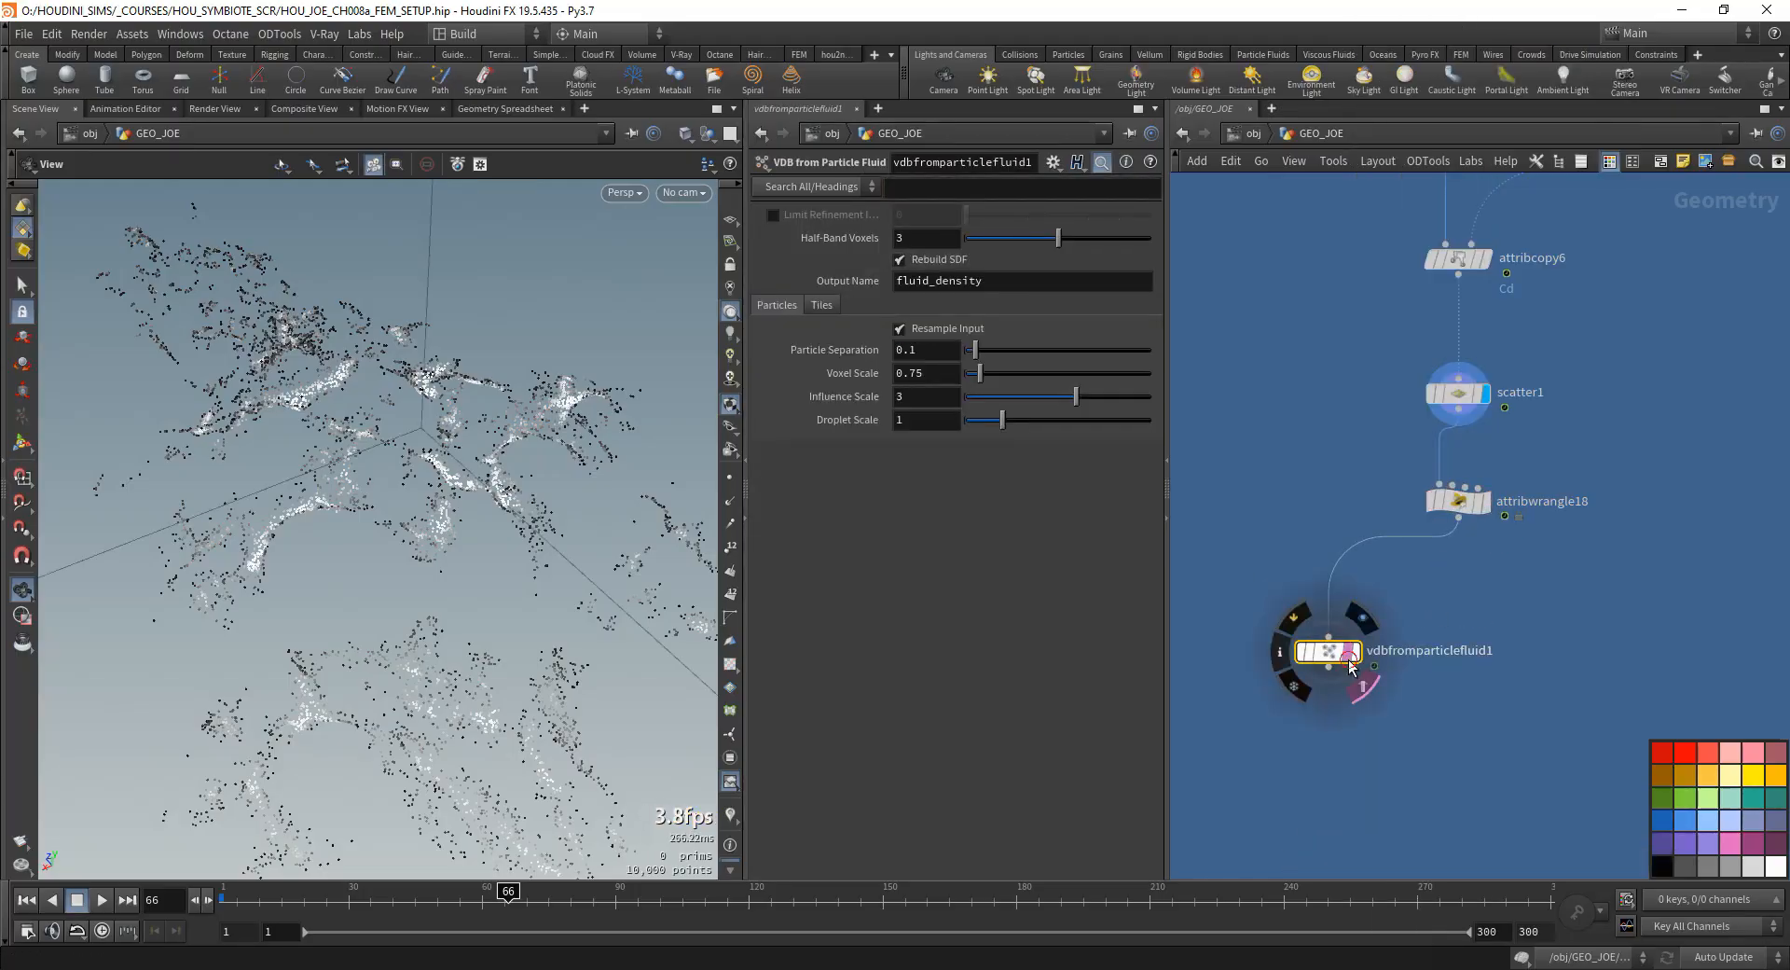
click(1354, 652)
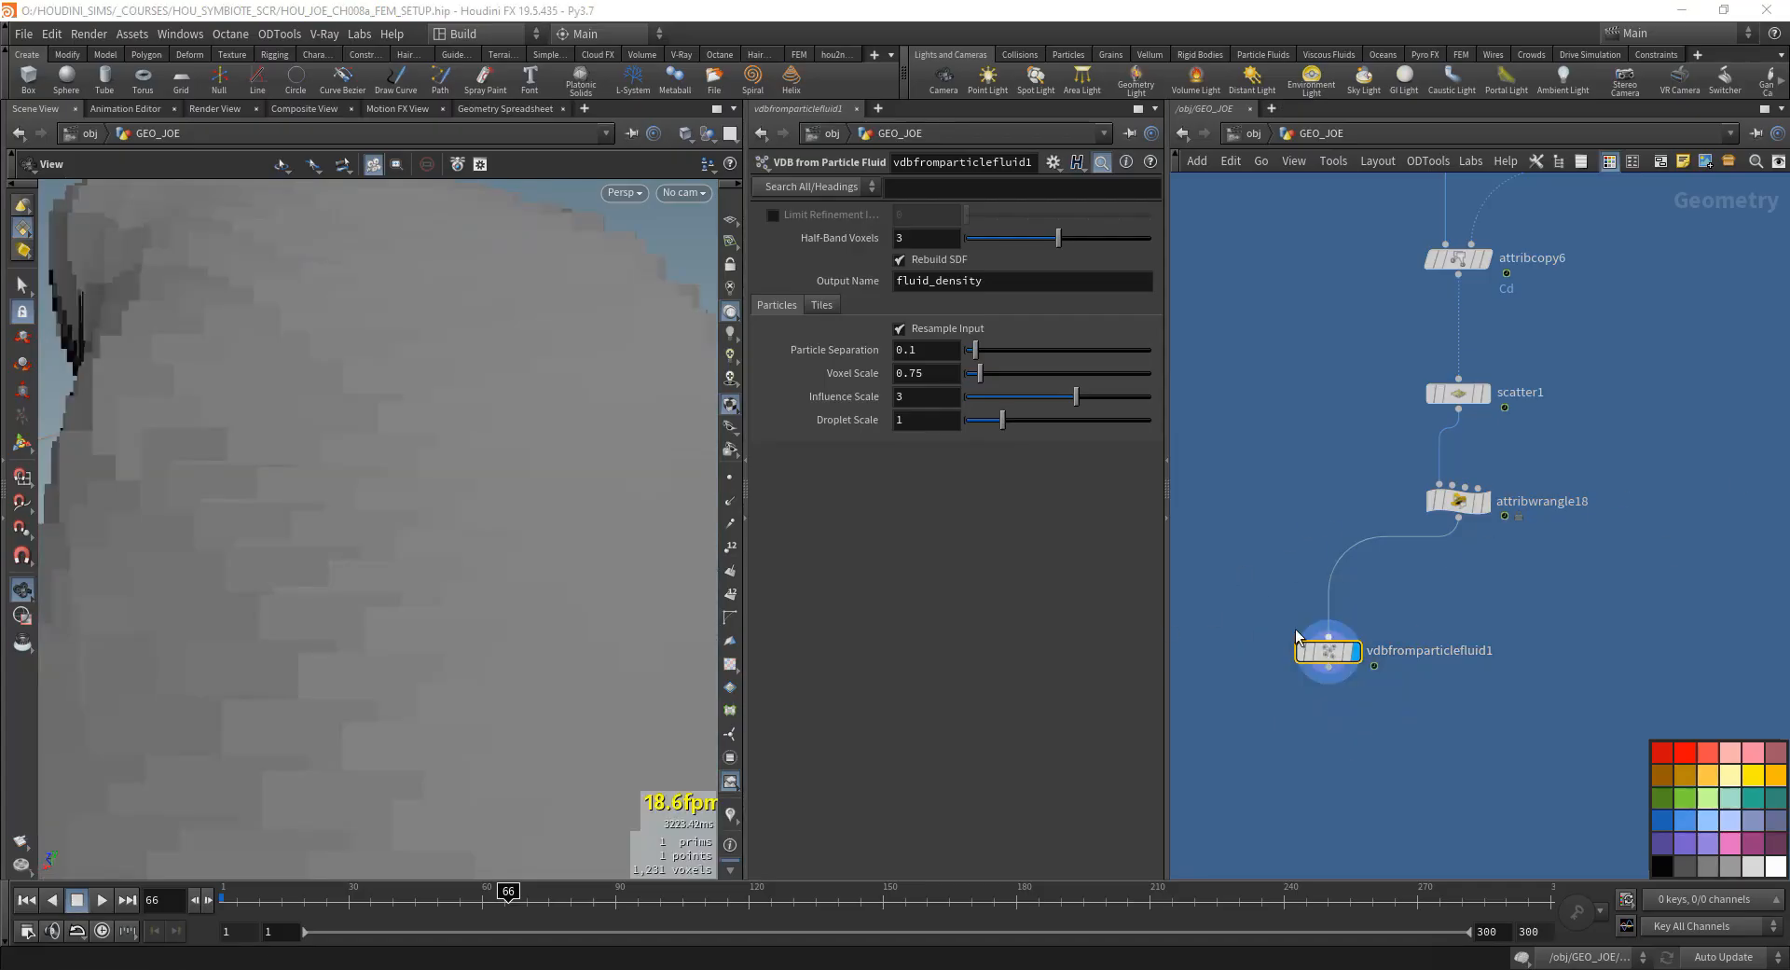
- Enable Limit Refinement Iterations and set Particle Separation to 0.001 on the VDB from Particle Fluid node
click(773, 216)
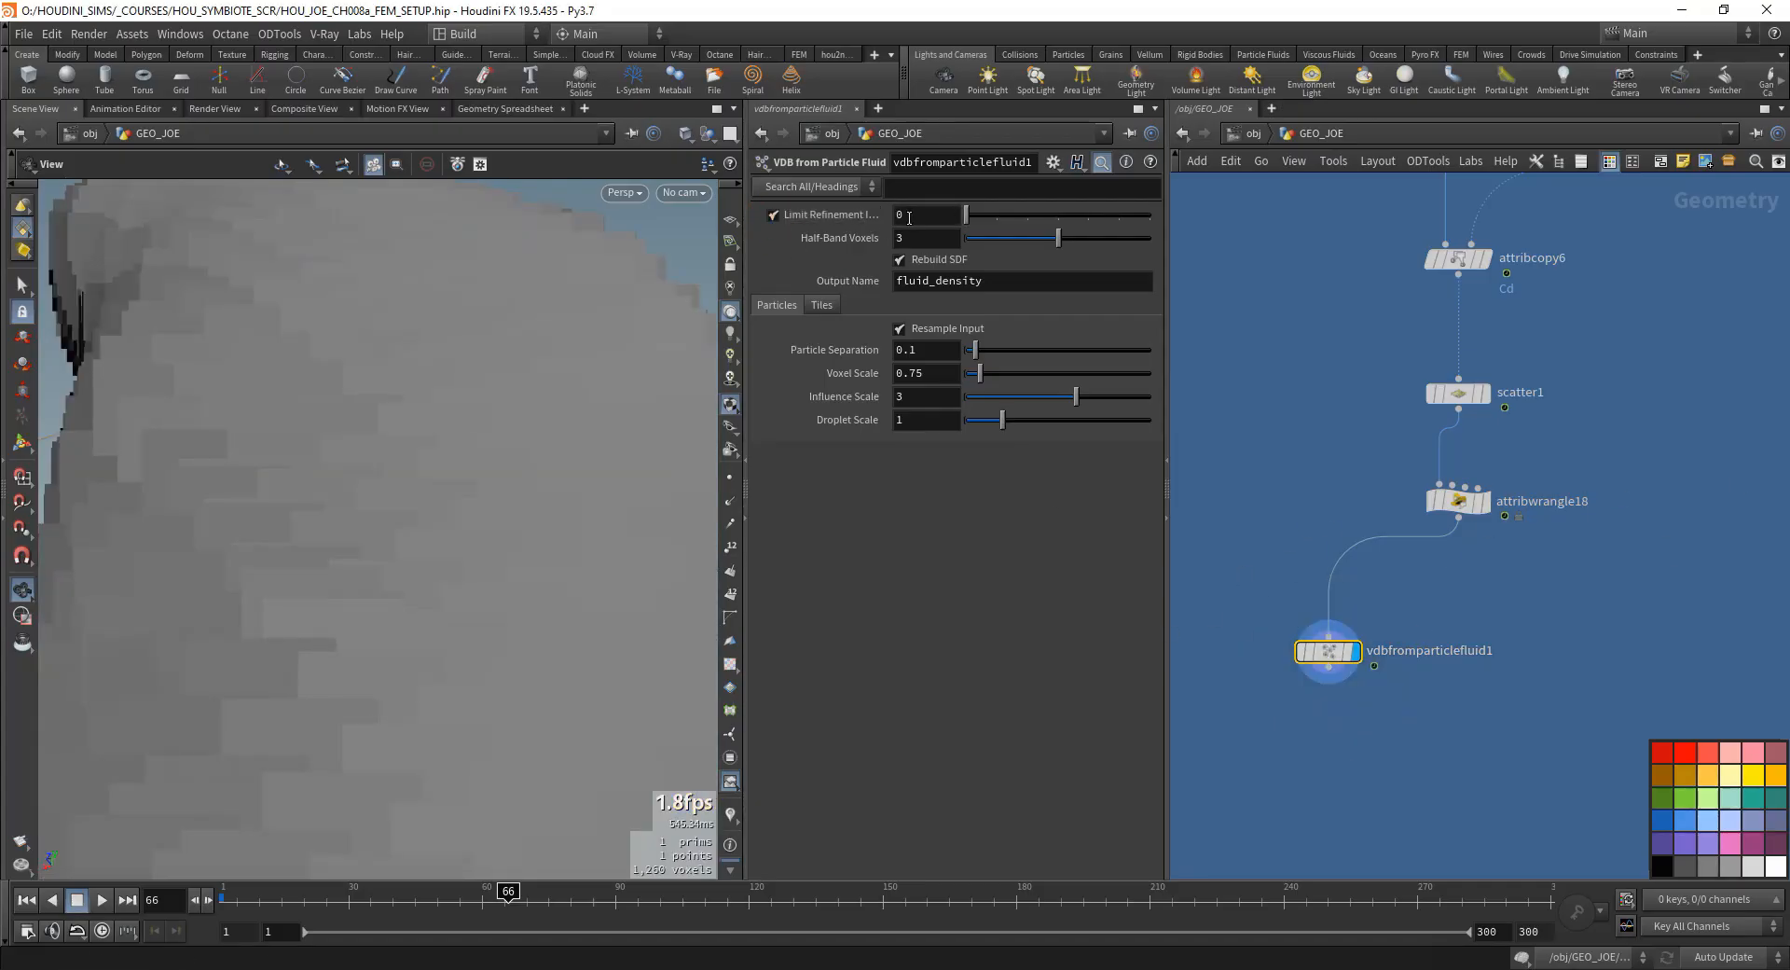
double_click(912, 352)
text(001)
key(Return)
drag(836, 405, 891, 449)
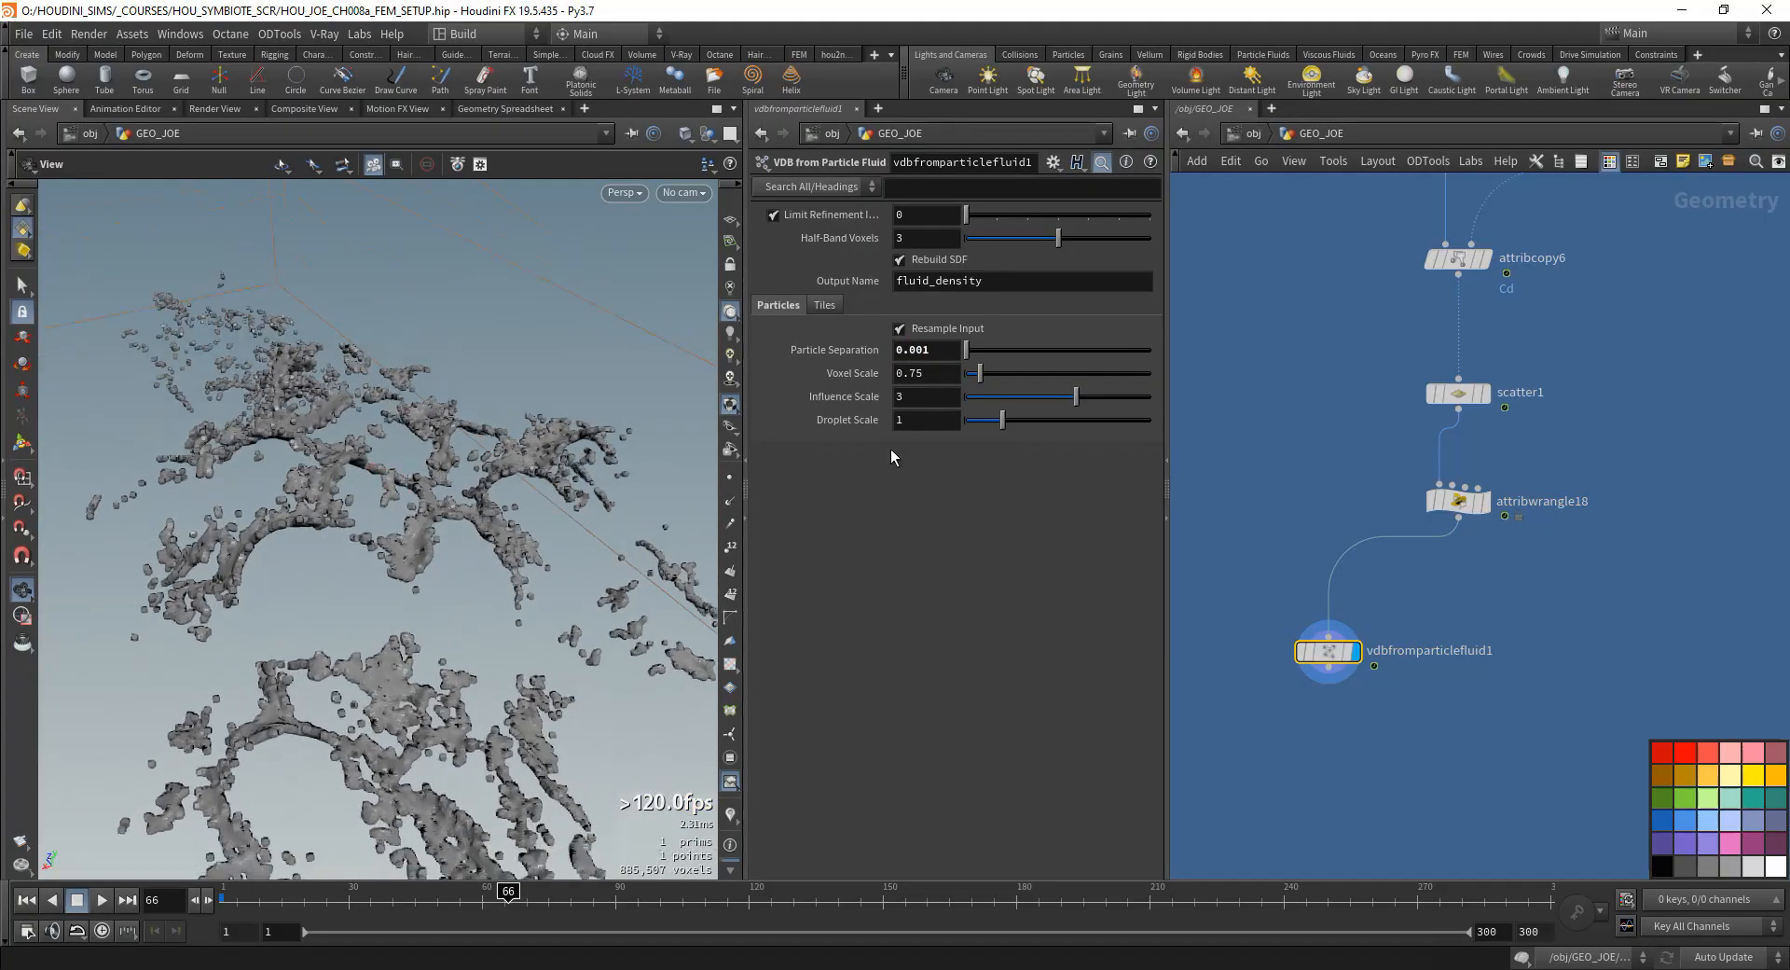
scroll(472, 662, down, 4)
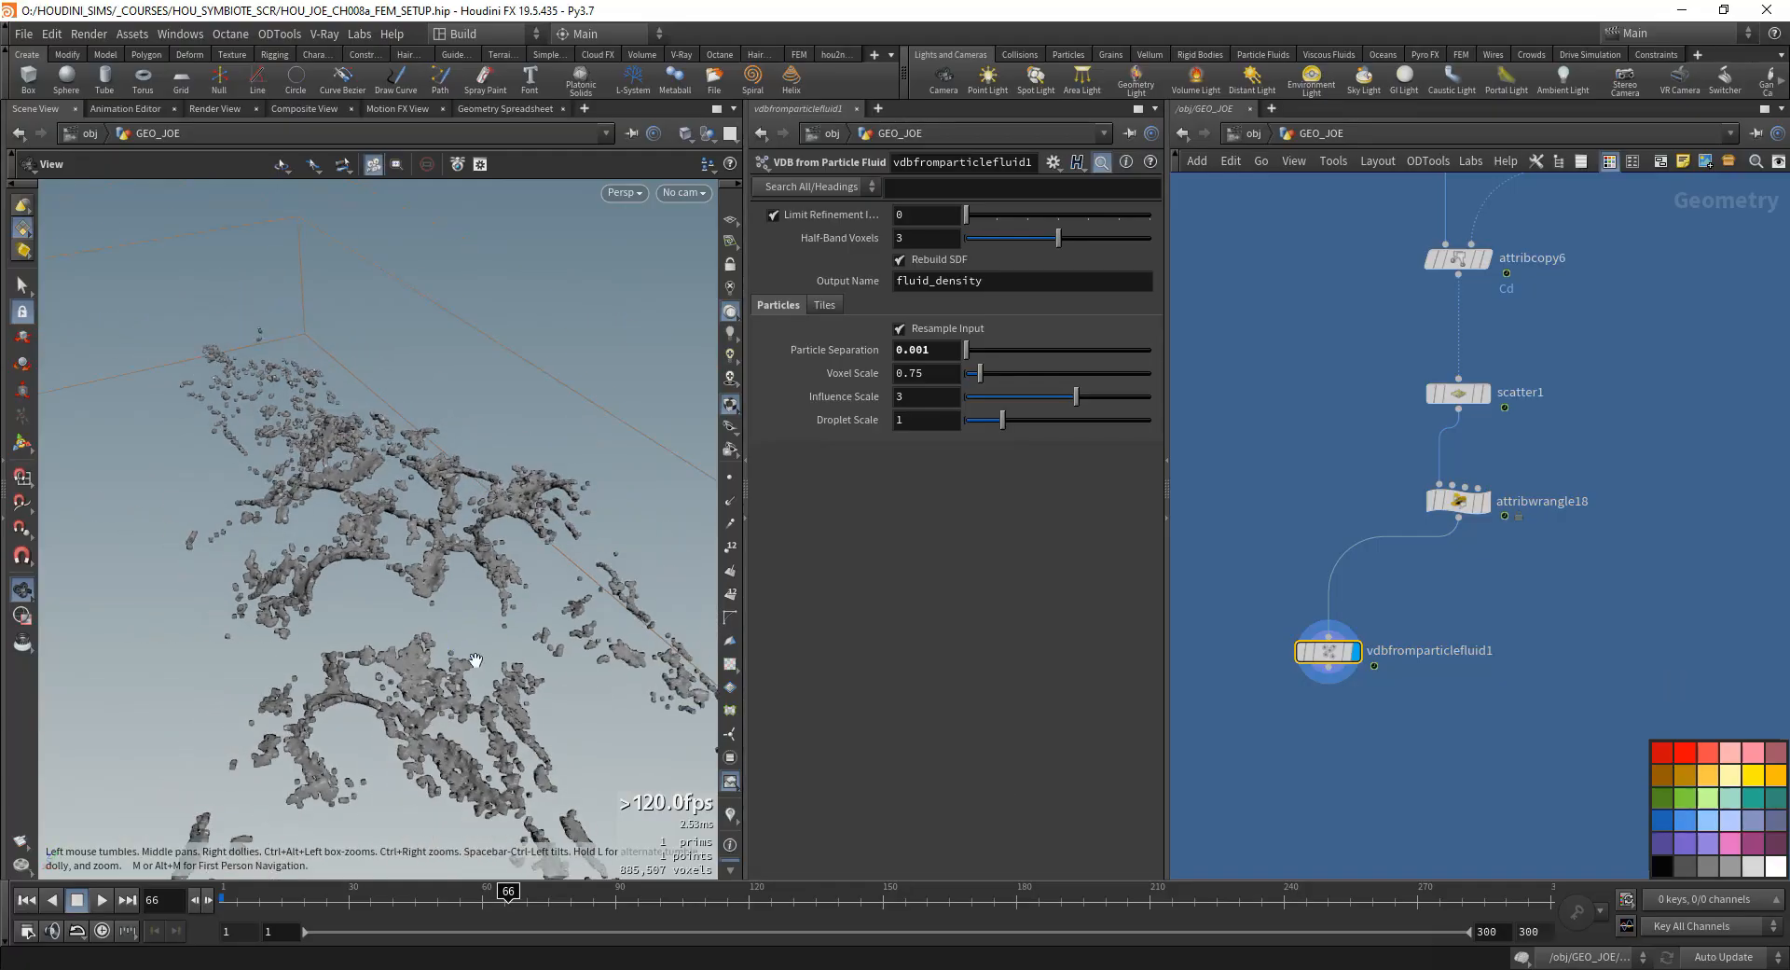
- Add a Convert VDB node fed by vdbfromparticlefluid1 and display its result
middle_drag(1324, 671, 1324, 601)
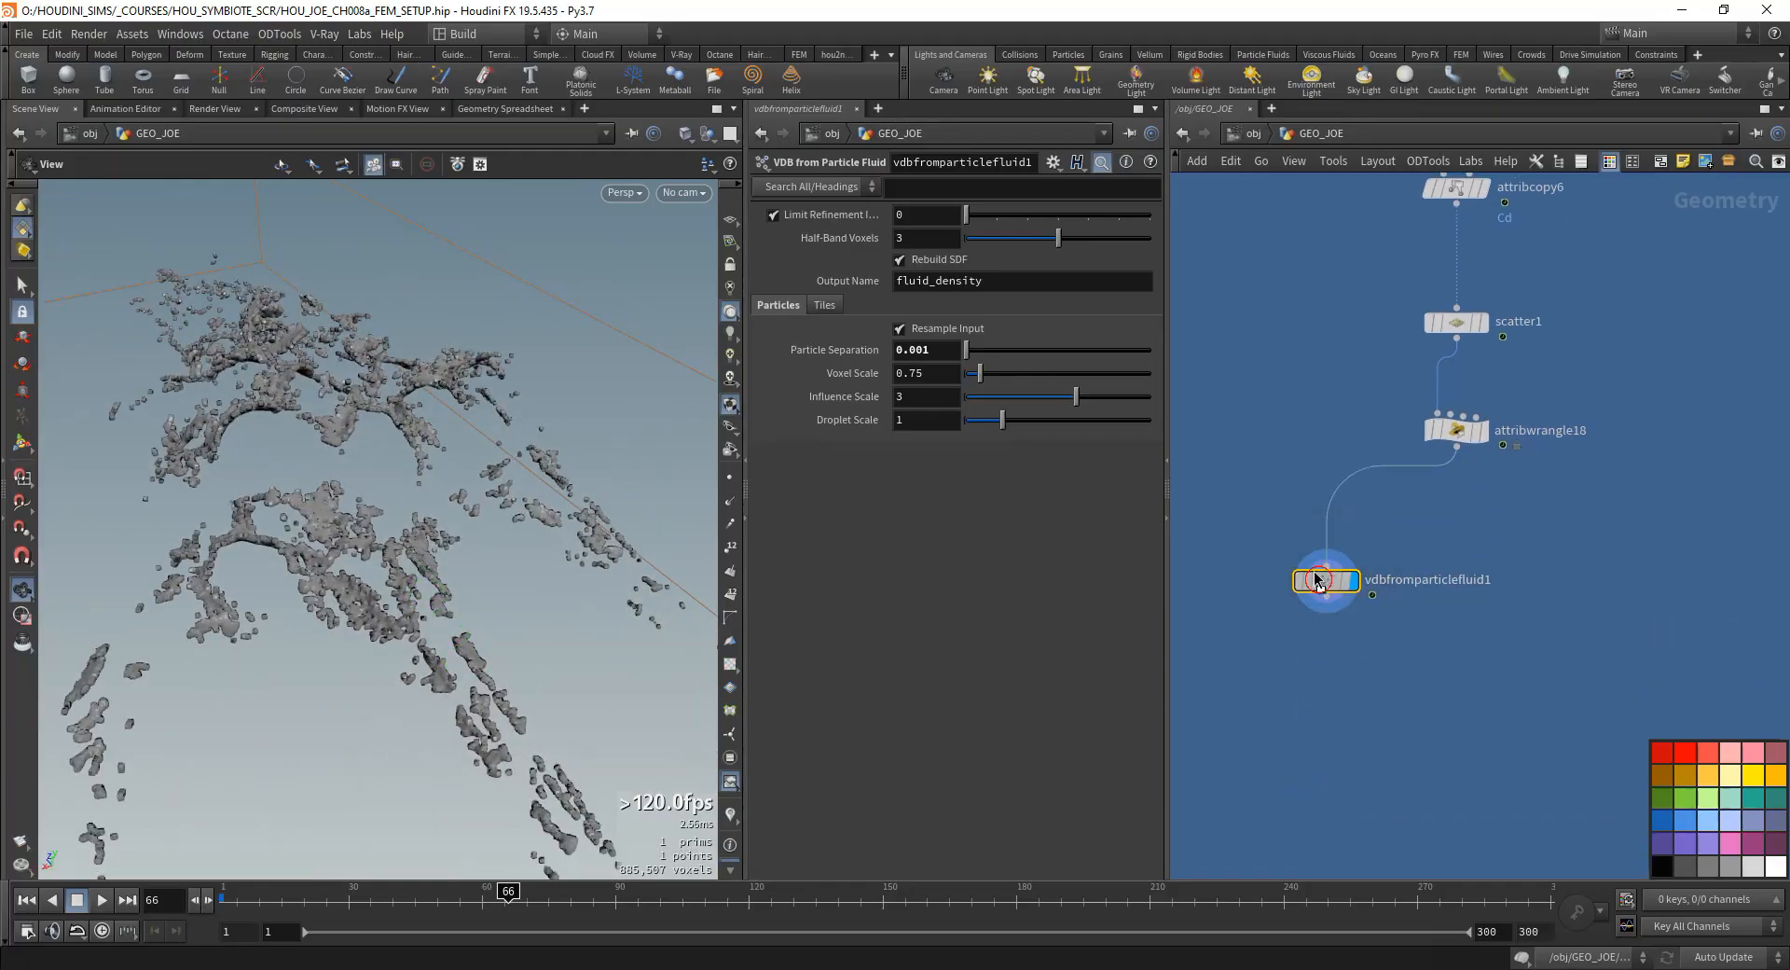
key(Tab)
text(convert)
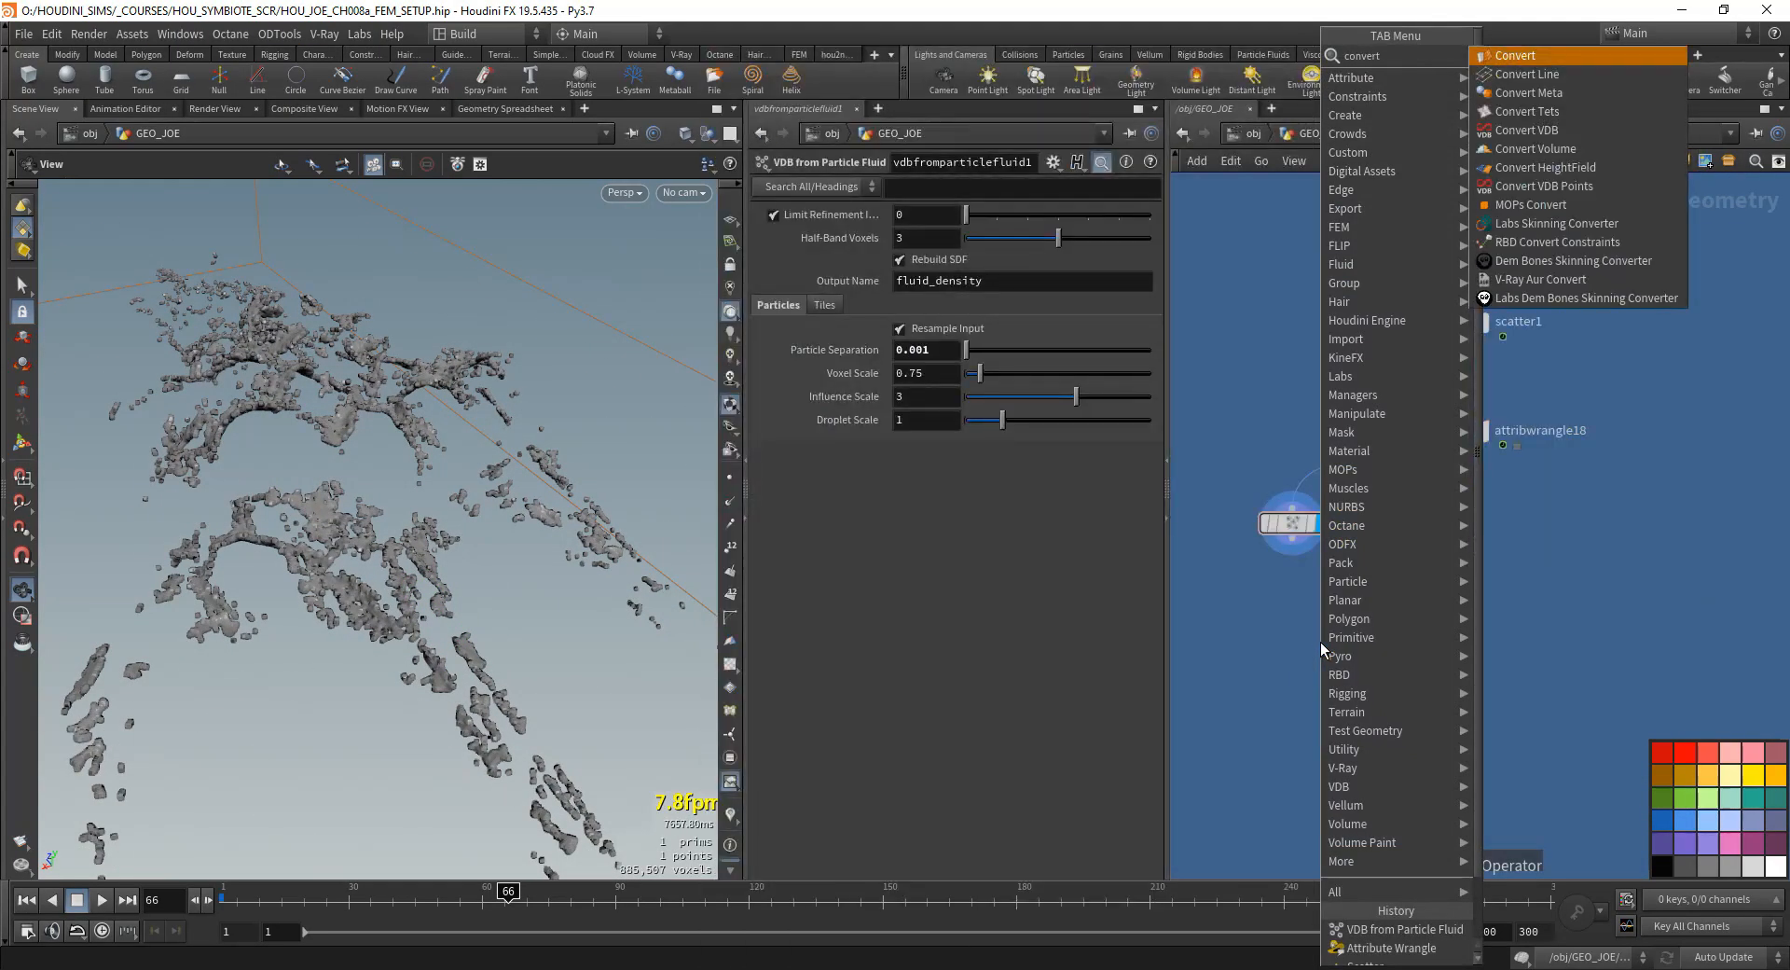
key(Return)
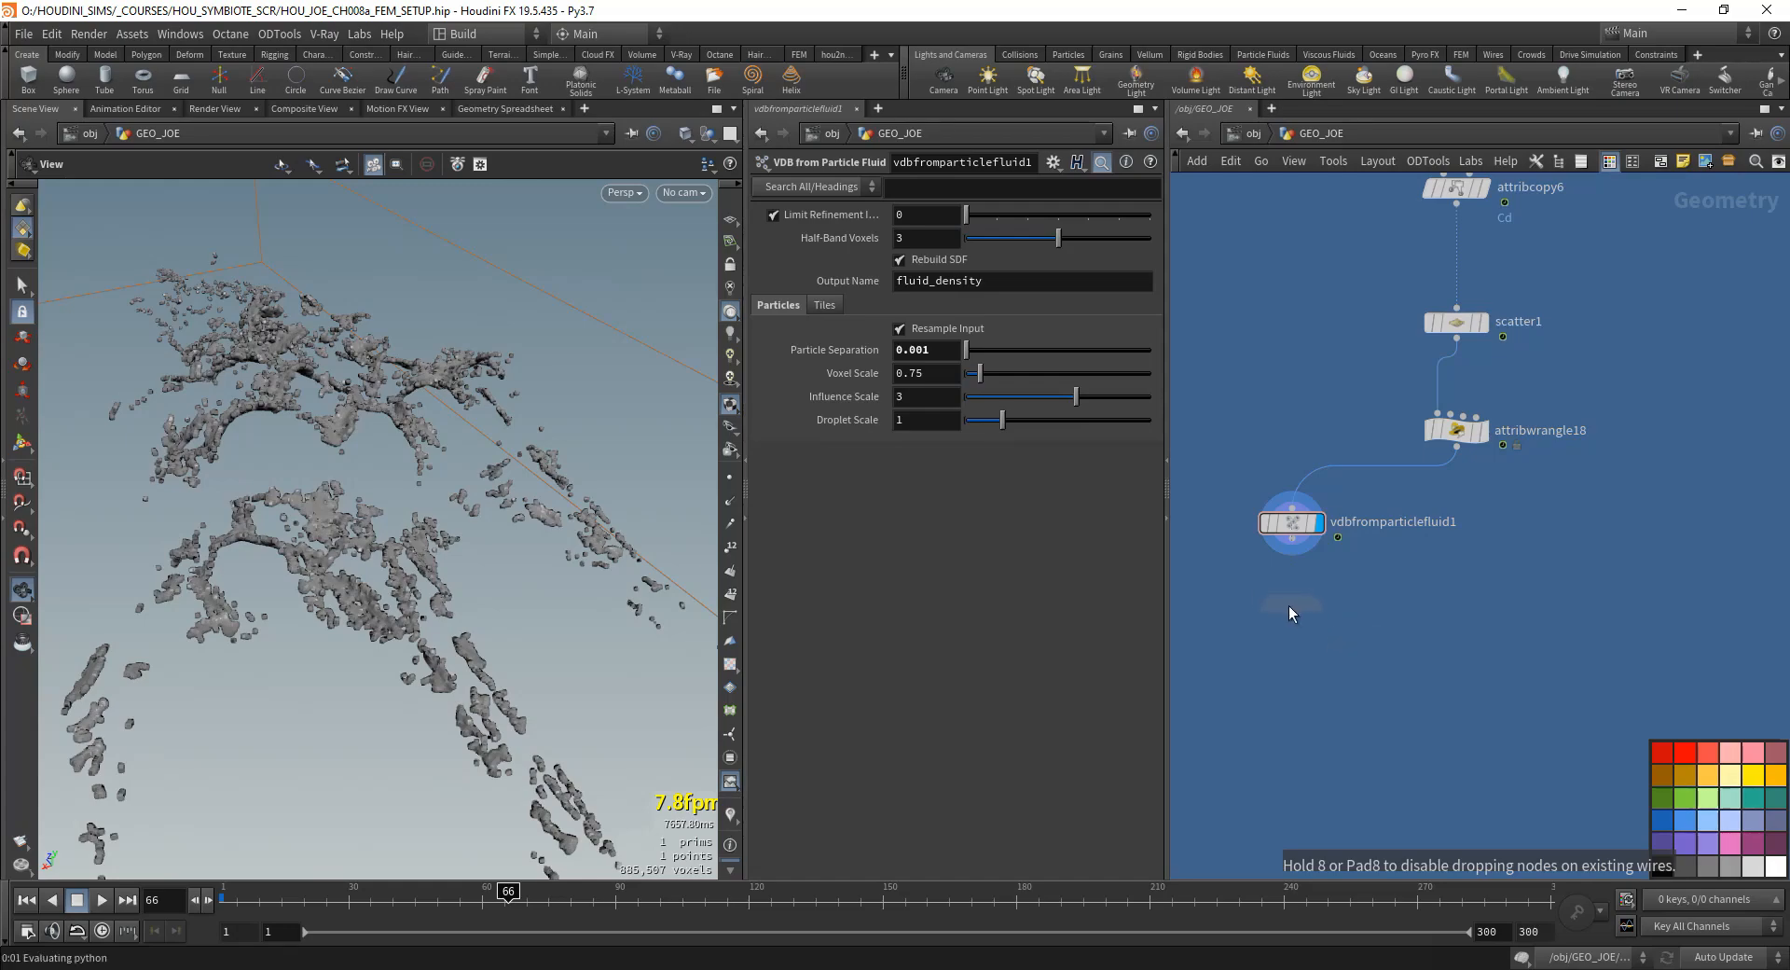
click(1289, 608)
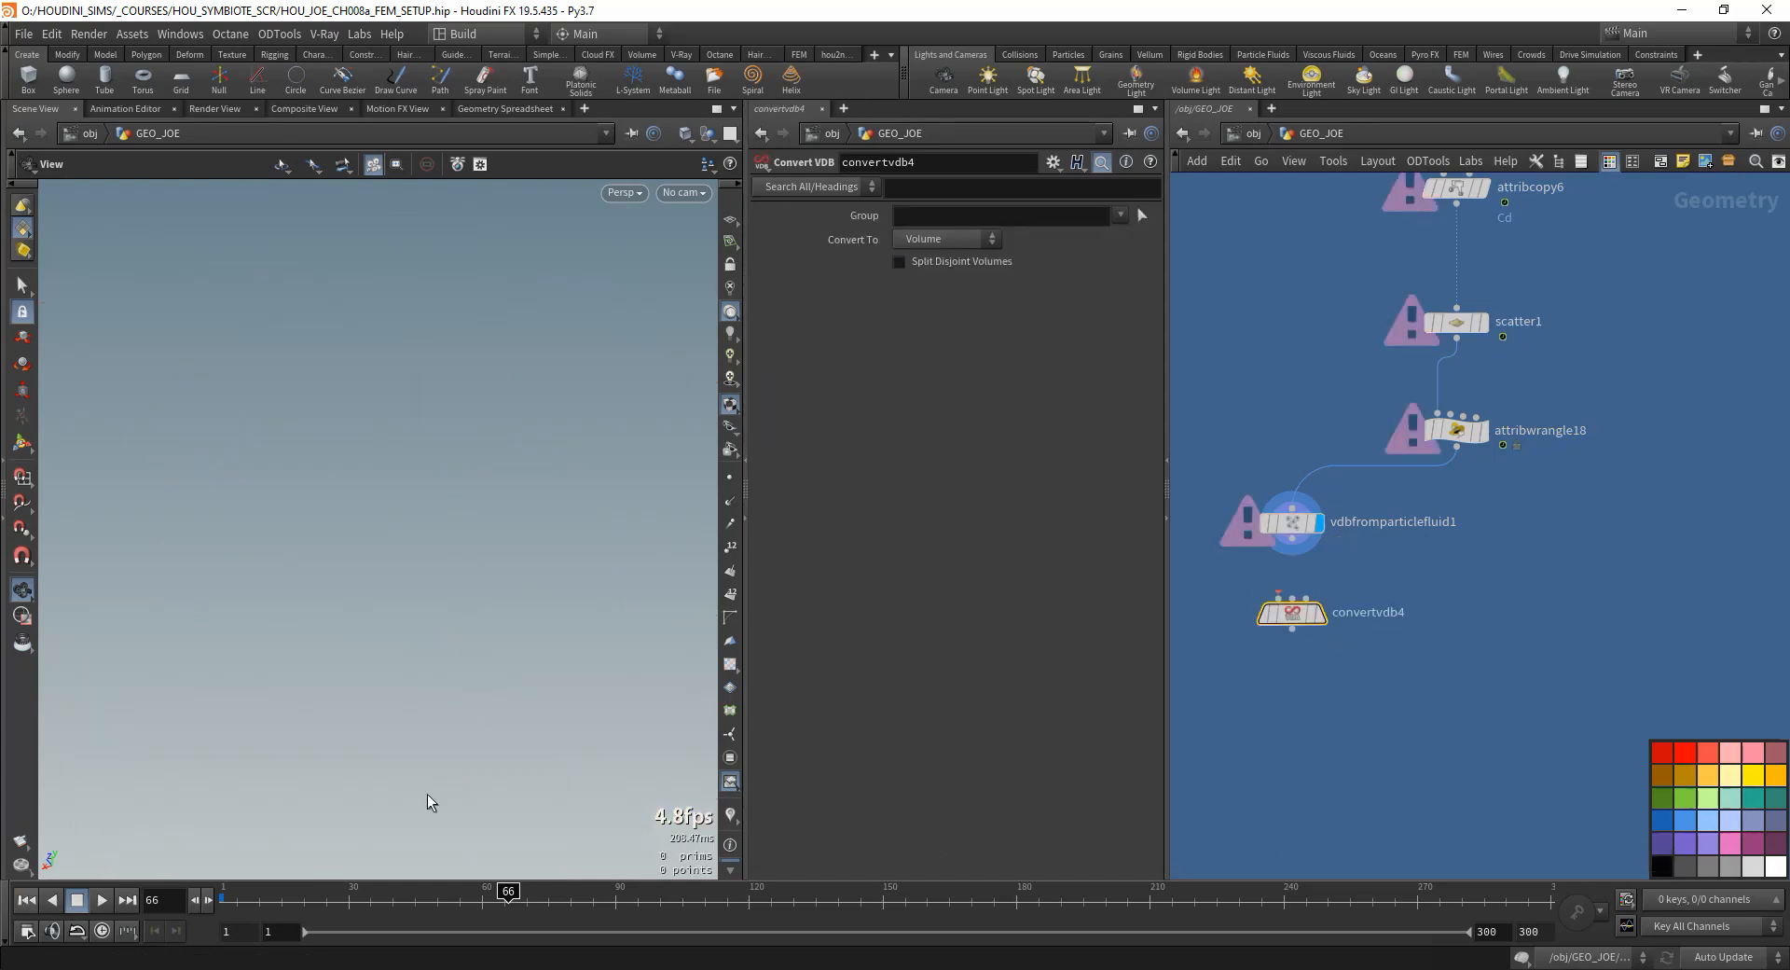
drag(1292, 538, 1278, 599)
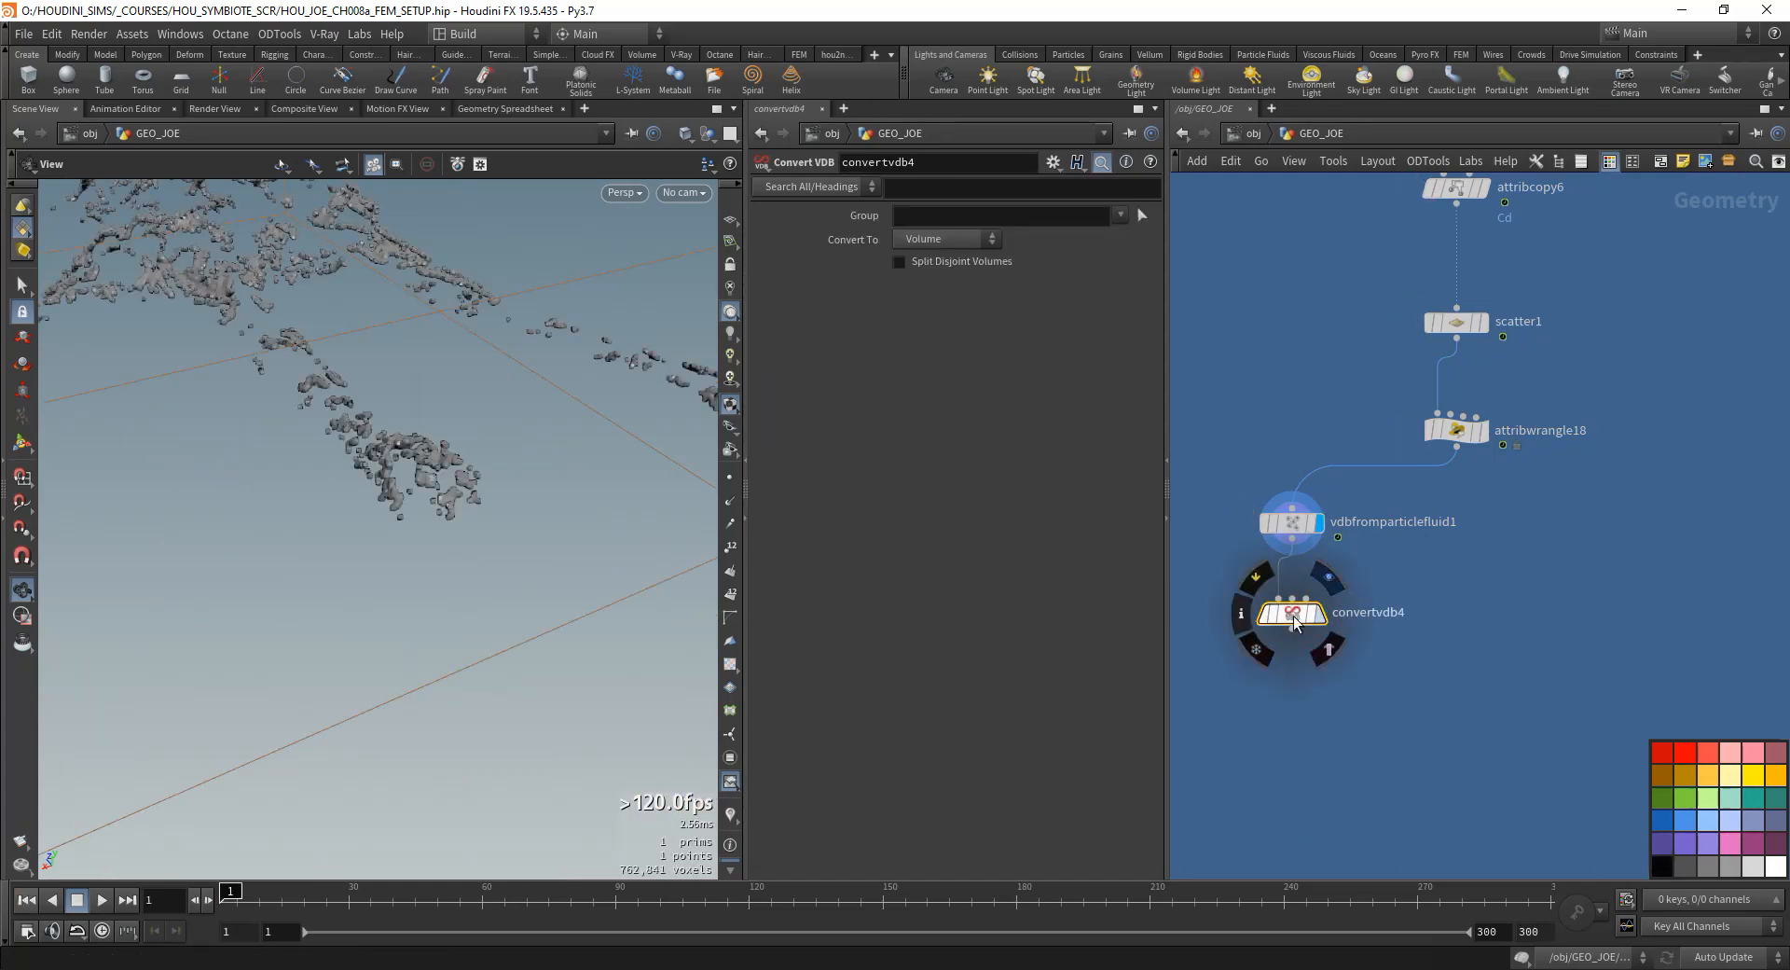
key(r)
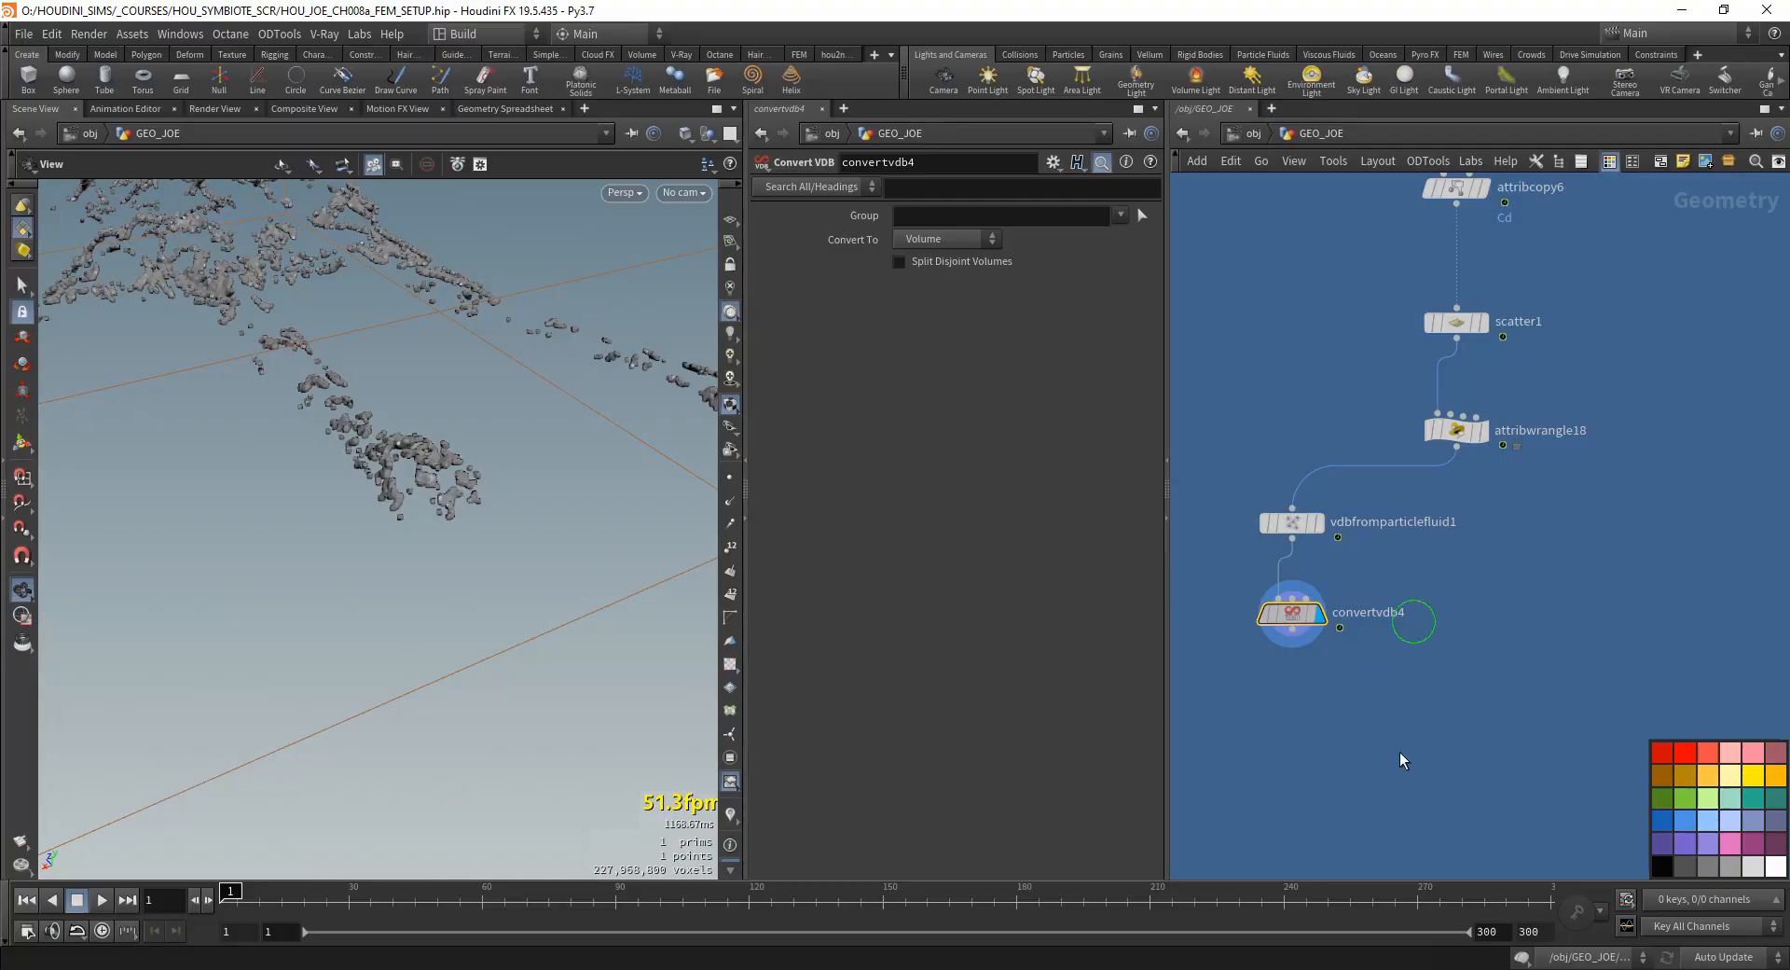
- Set convertvdb4 to convert the VDB to Polygons and check the resulting mesh from a wider view
middle_drag(1388, 374, 1365, 525)
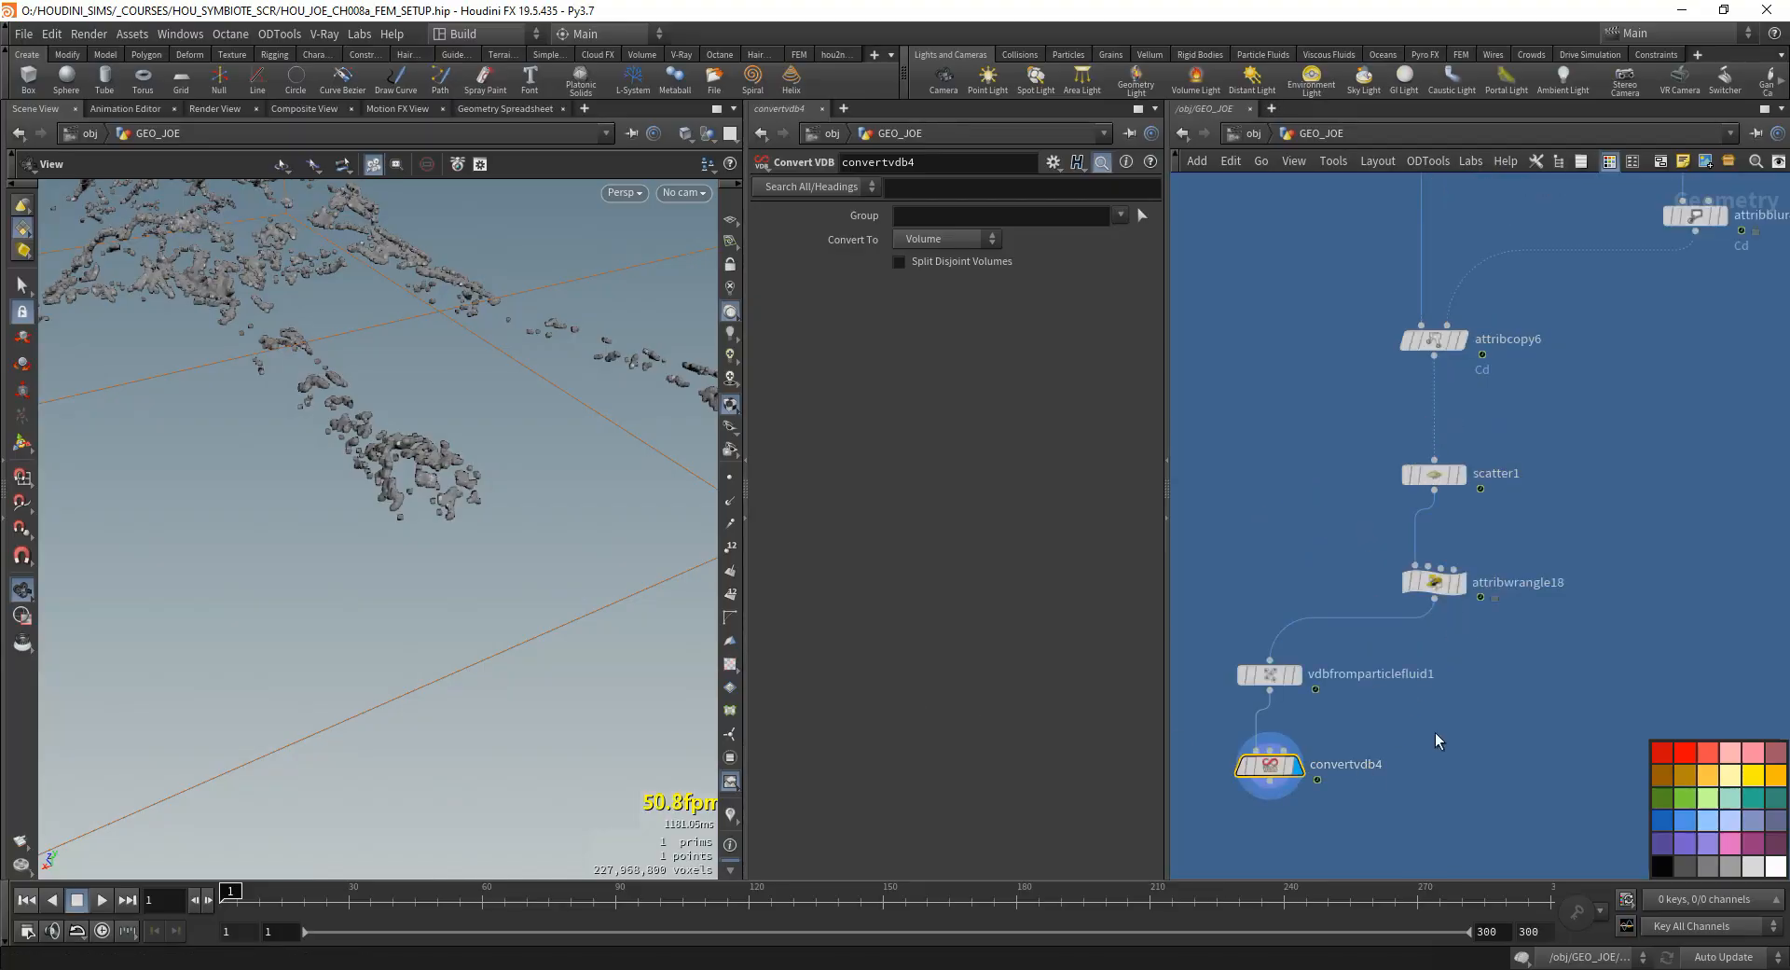
click(1434, 474)
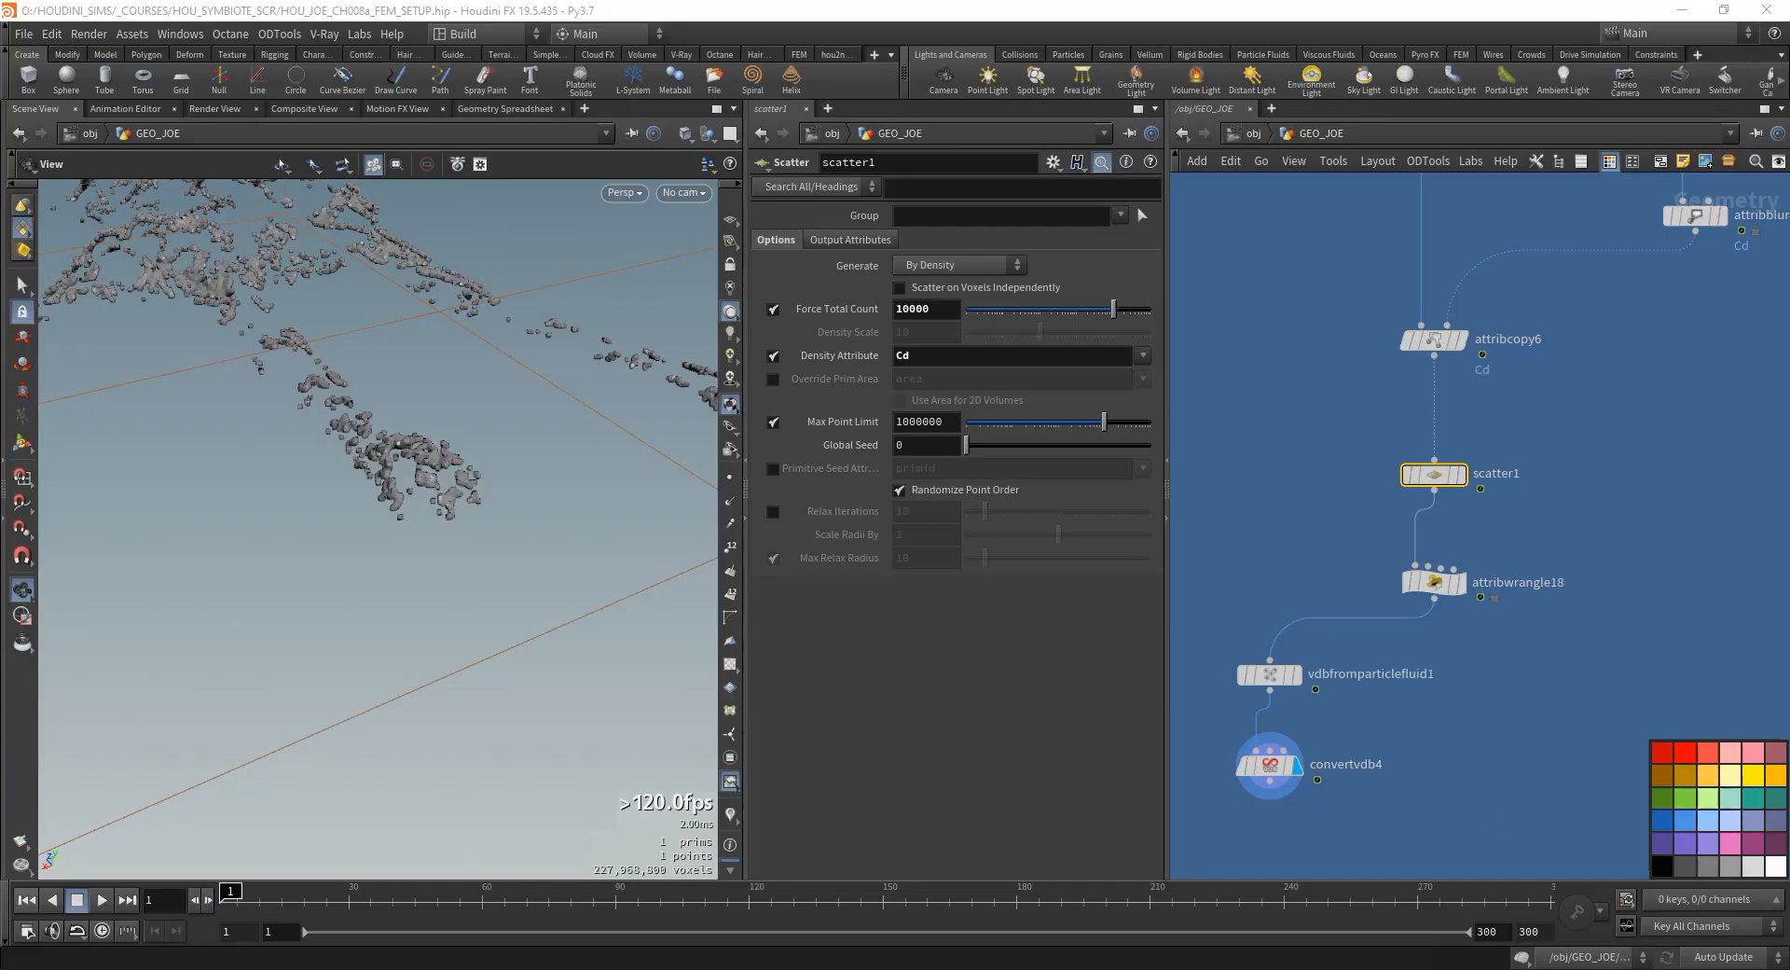
middle_drag(1371, 846, 1391, 748)
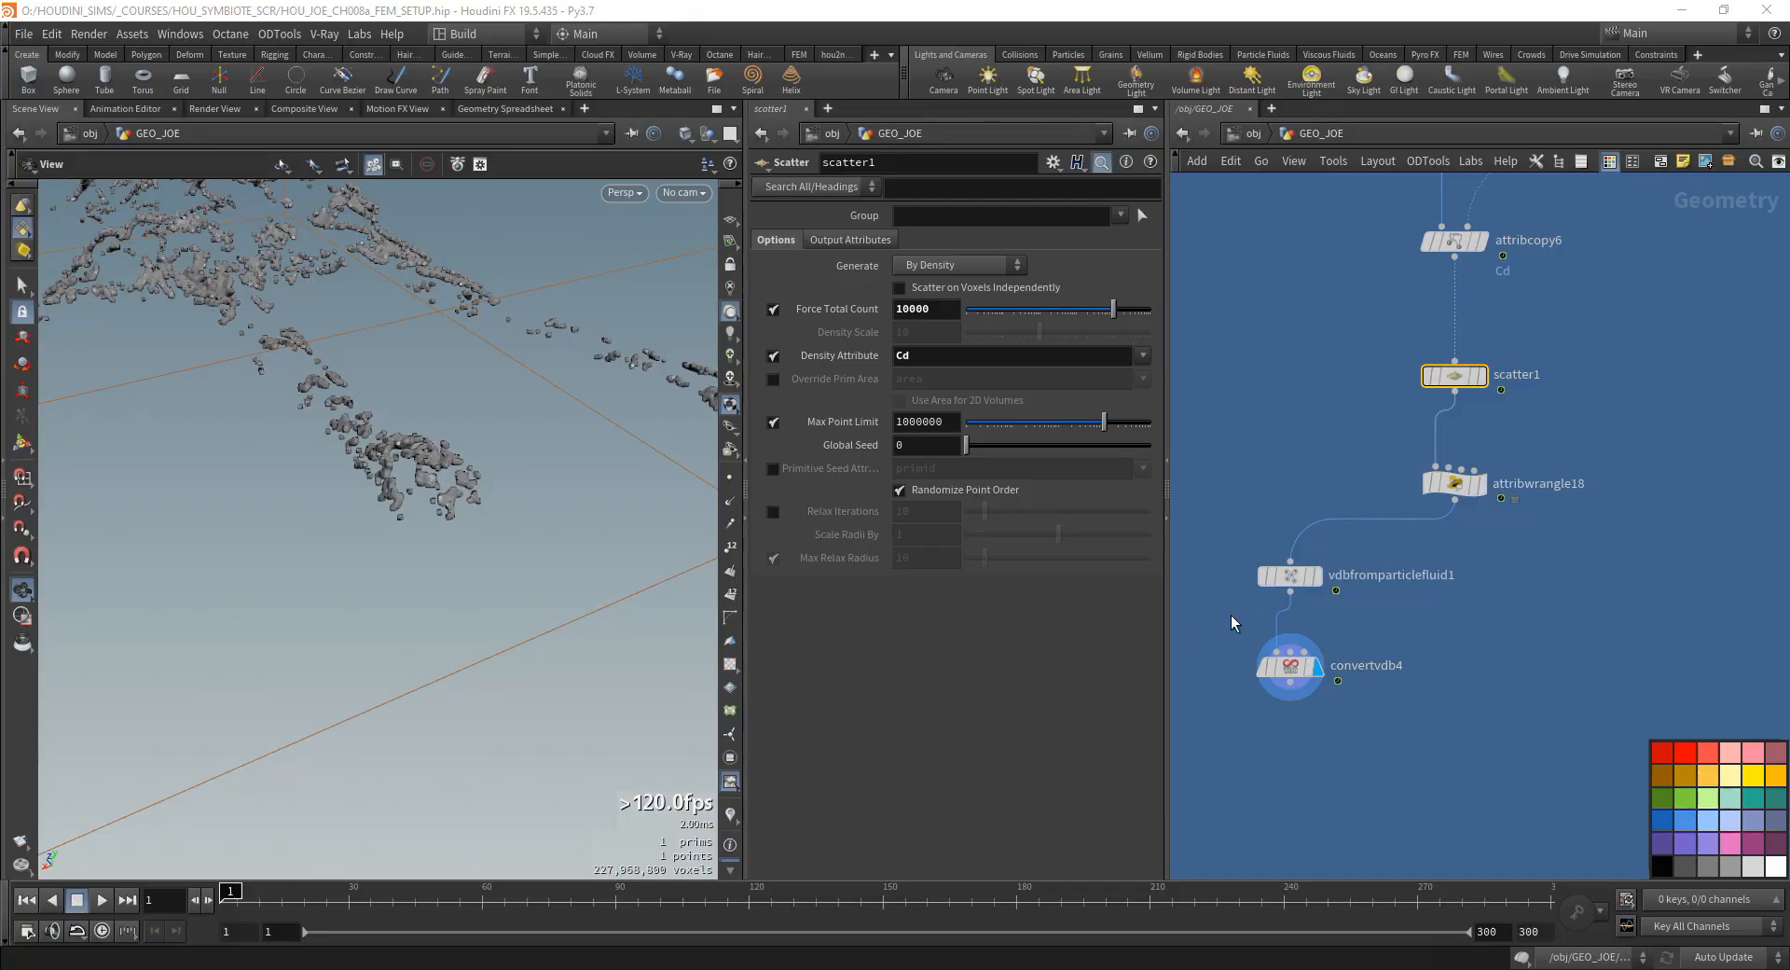
drag(383, 415, 376, 630)
right_drag(375, 631, 308, 242)
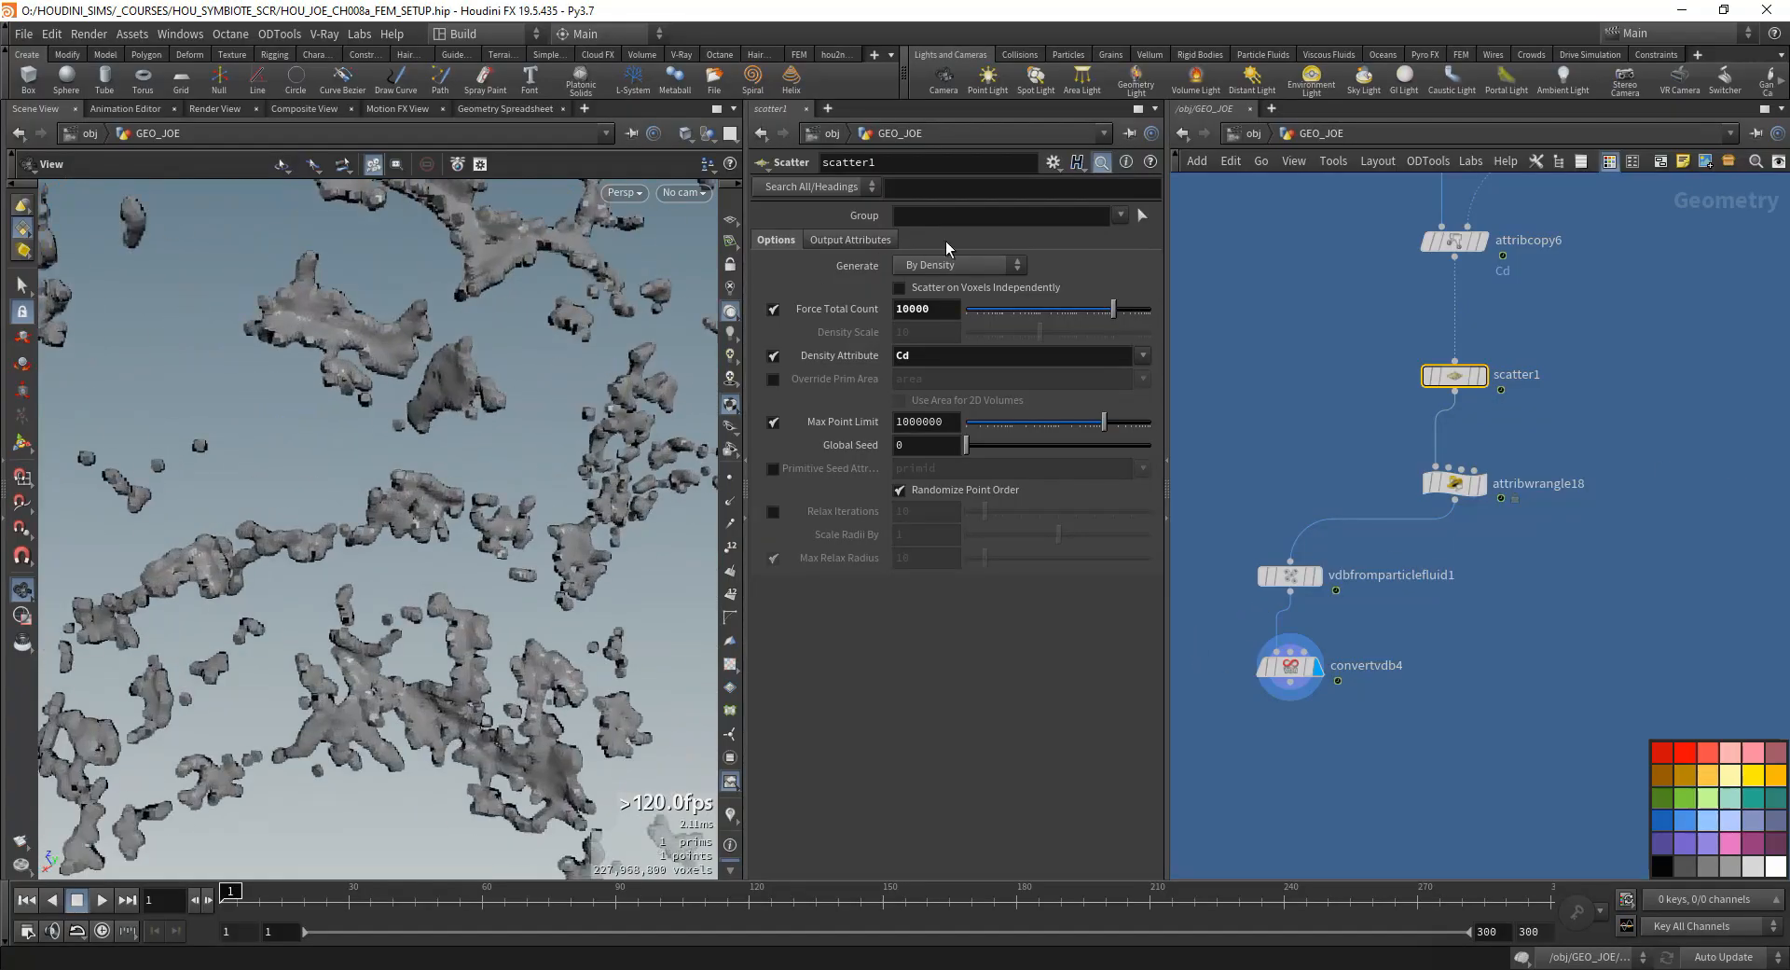
drag(1455, 634, 1210, 711)
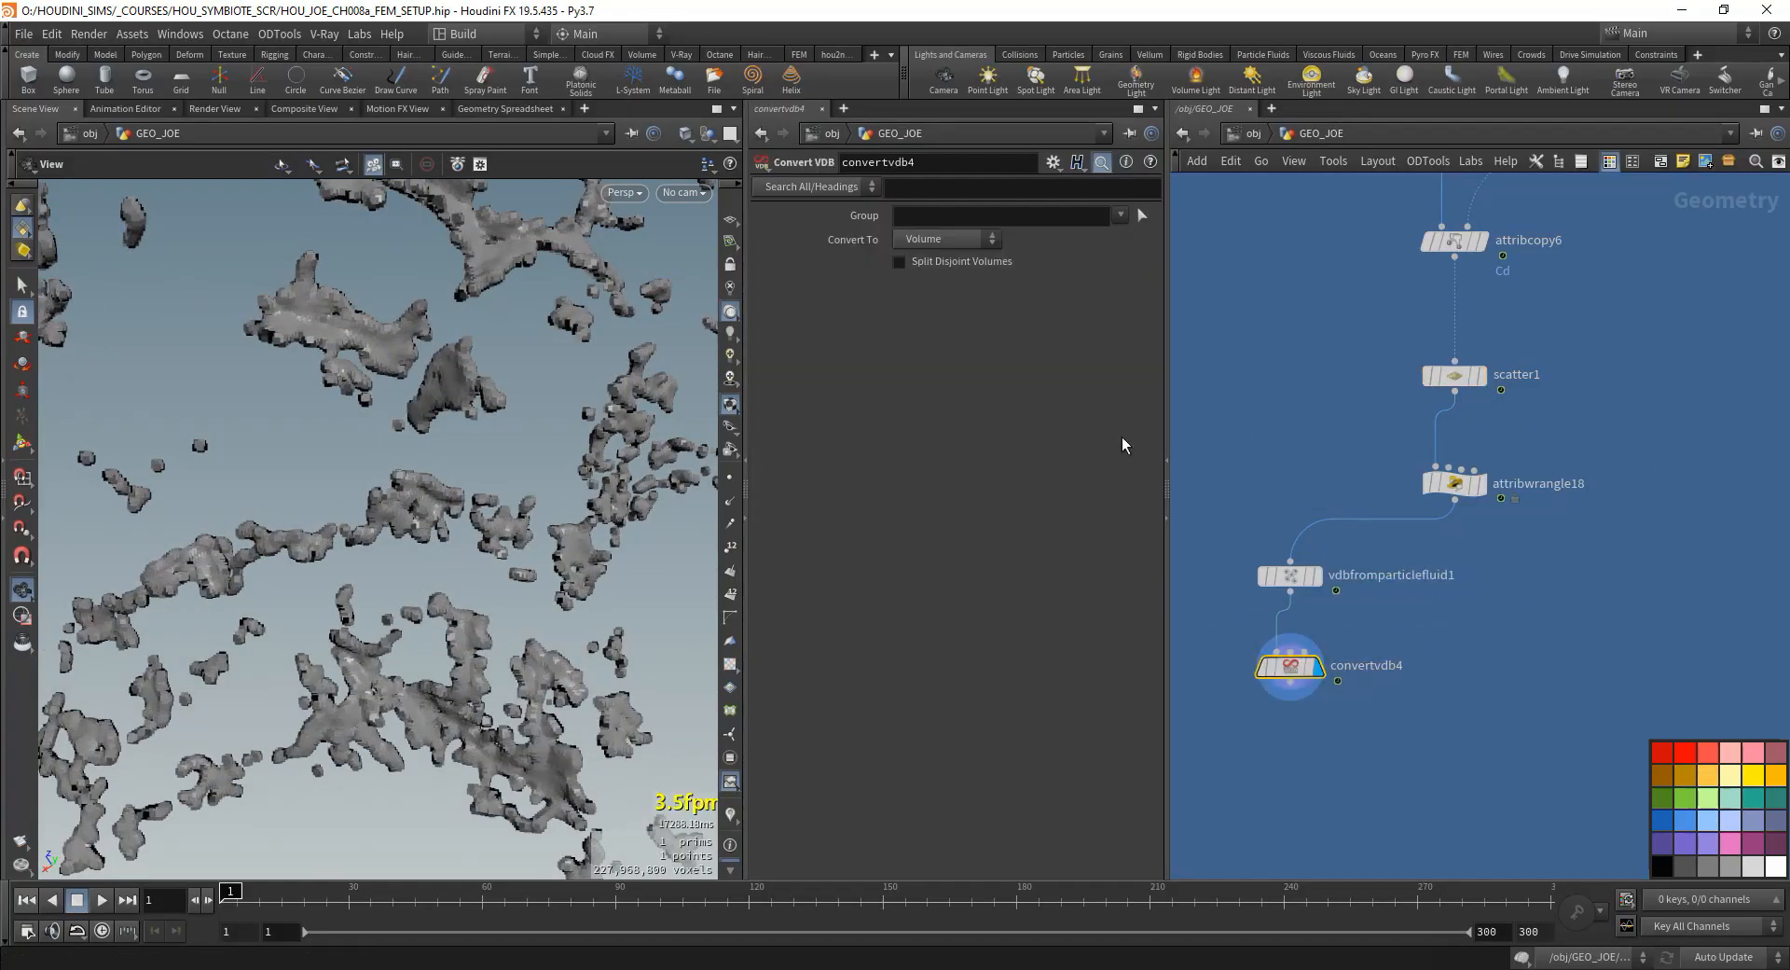
click(946, 239)
click(935, 296)
right_drag(500, 585, 453, 561)
drag(453, 561, 462, 595)
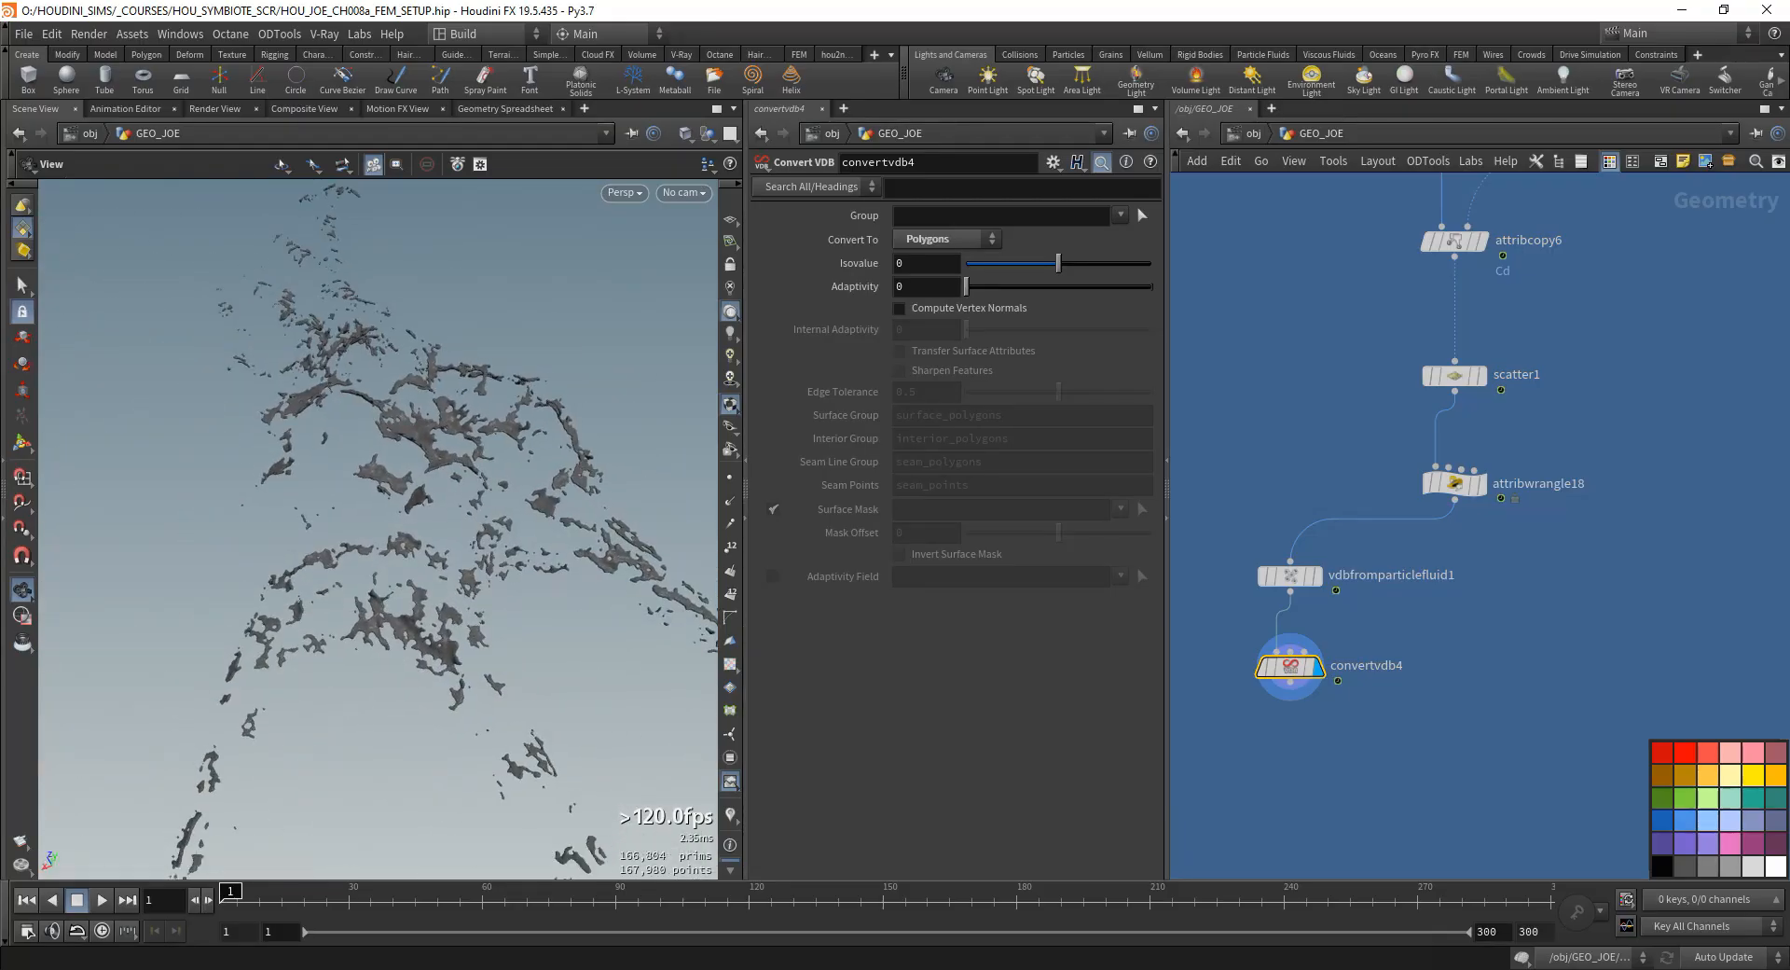
- Add a FLIP Source node fed by convertvdb4 and display its result
key(Tab)
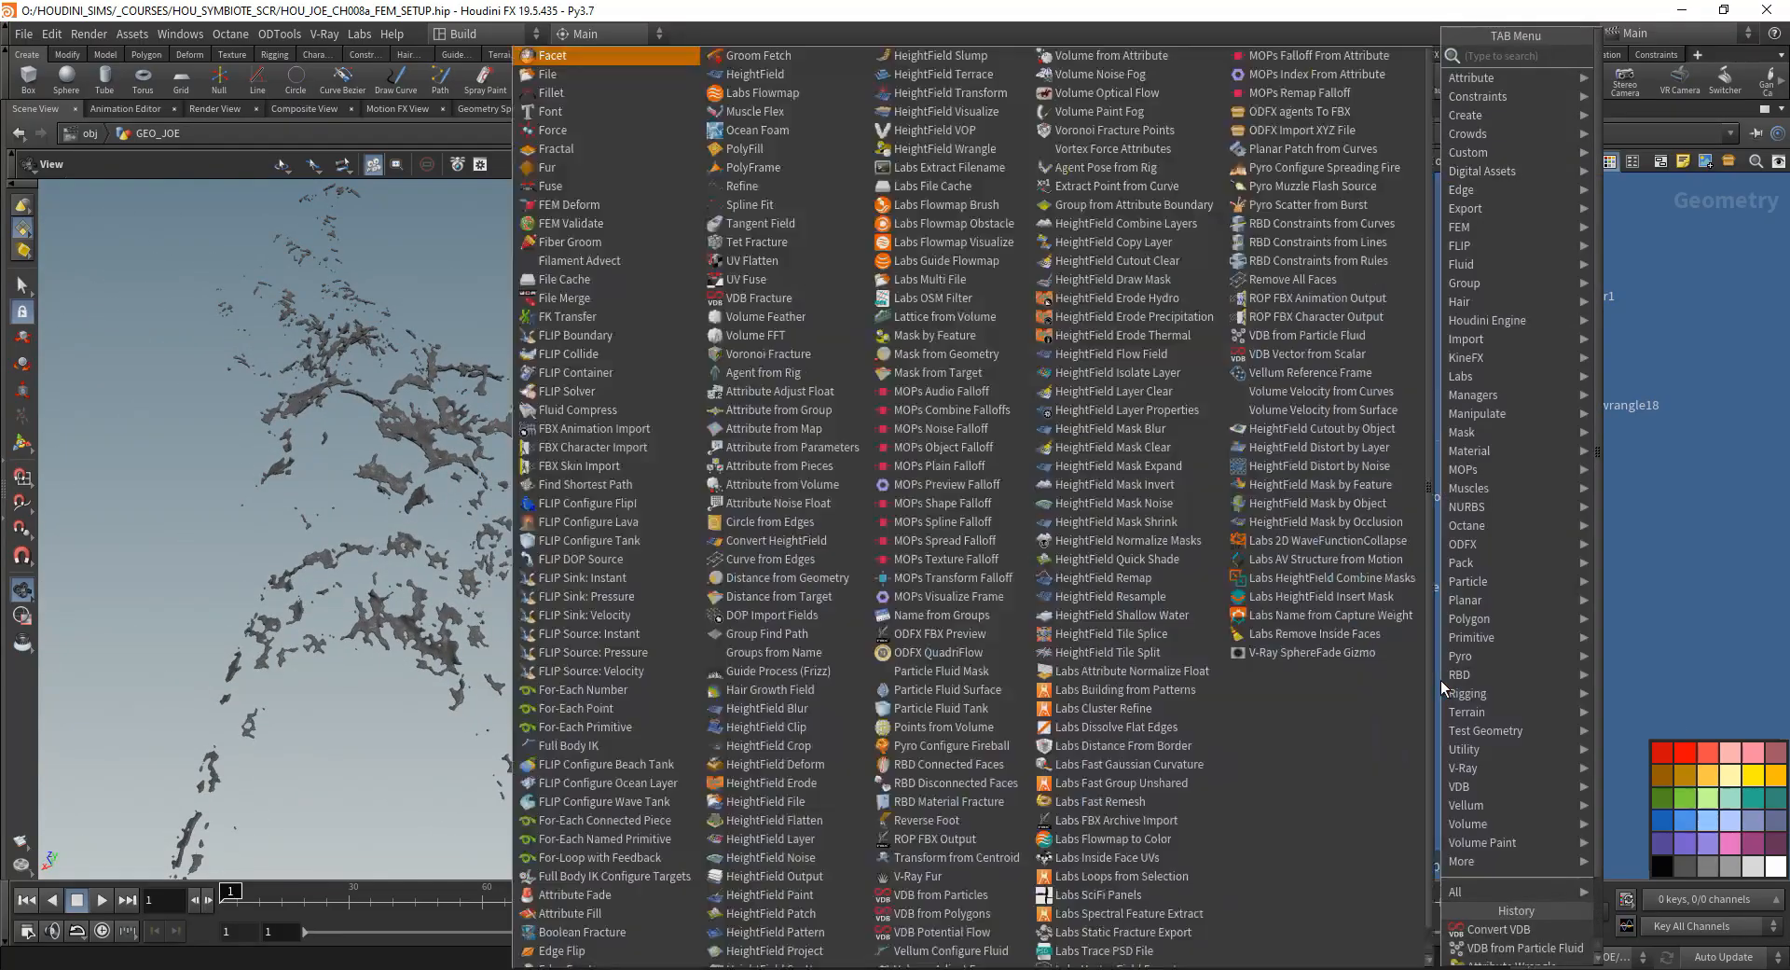
text(flip sourc)
key(Return)
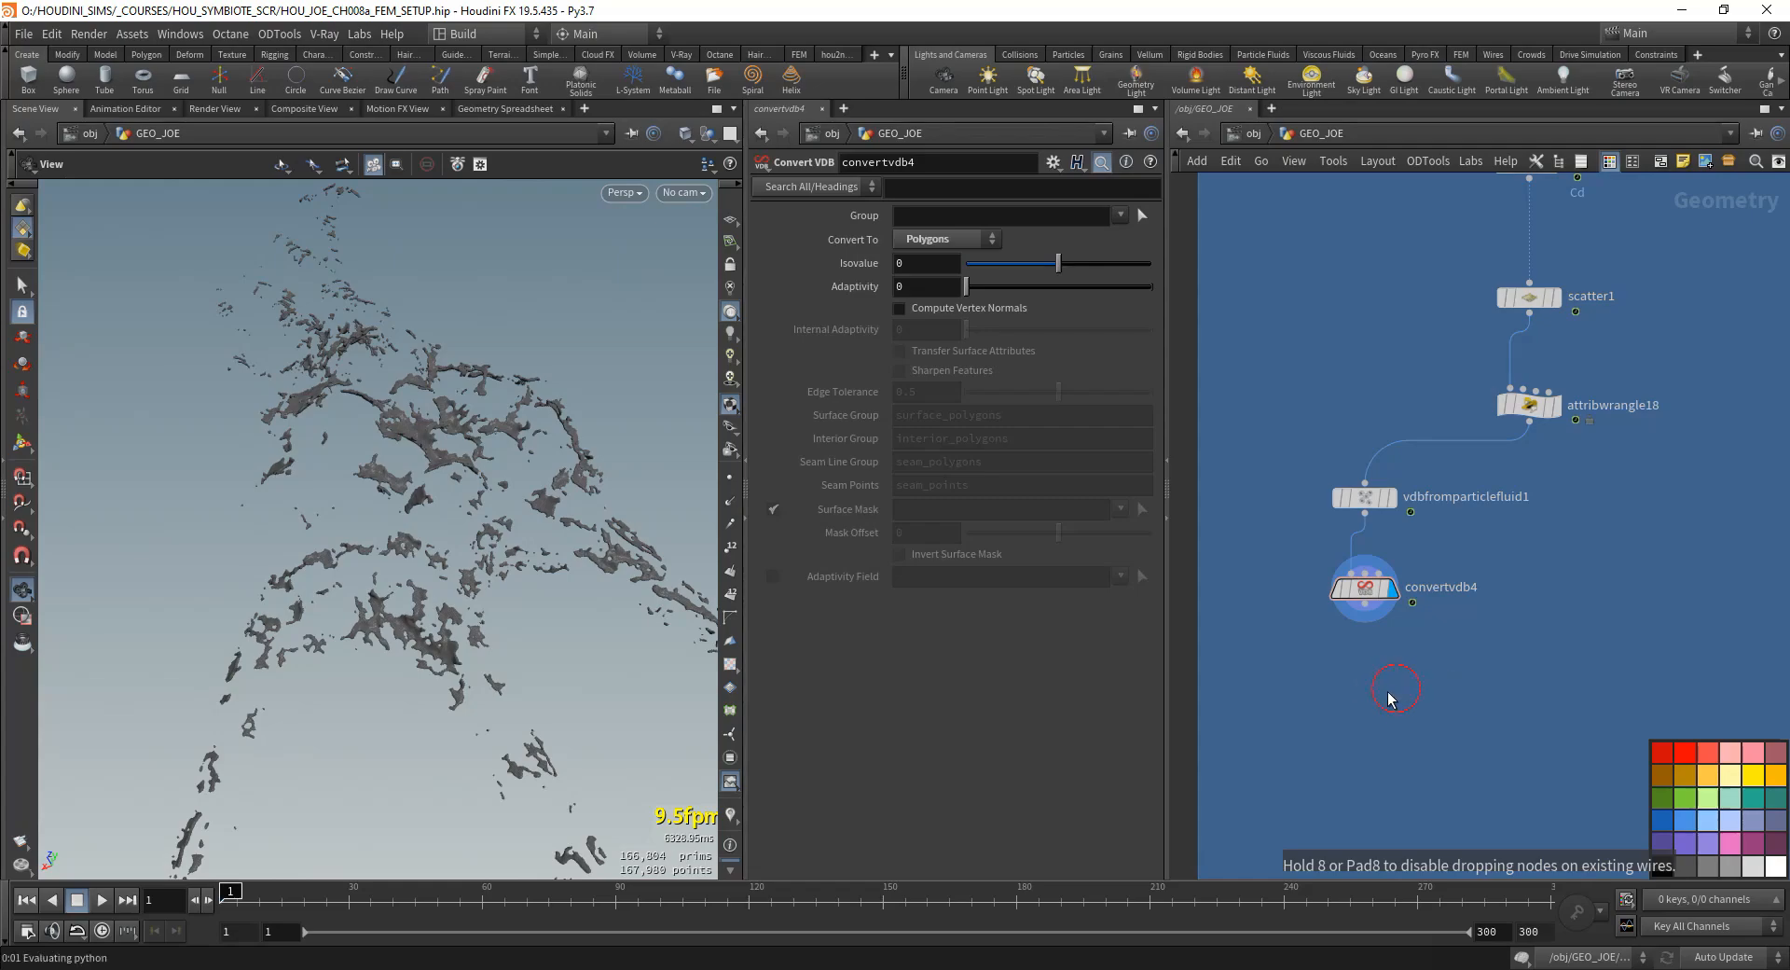
click(1380, 688)
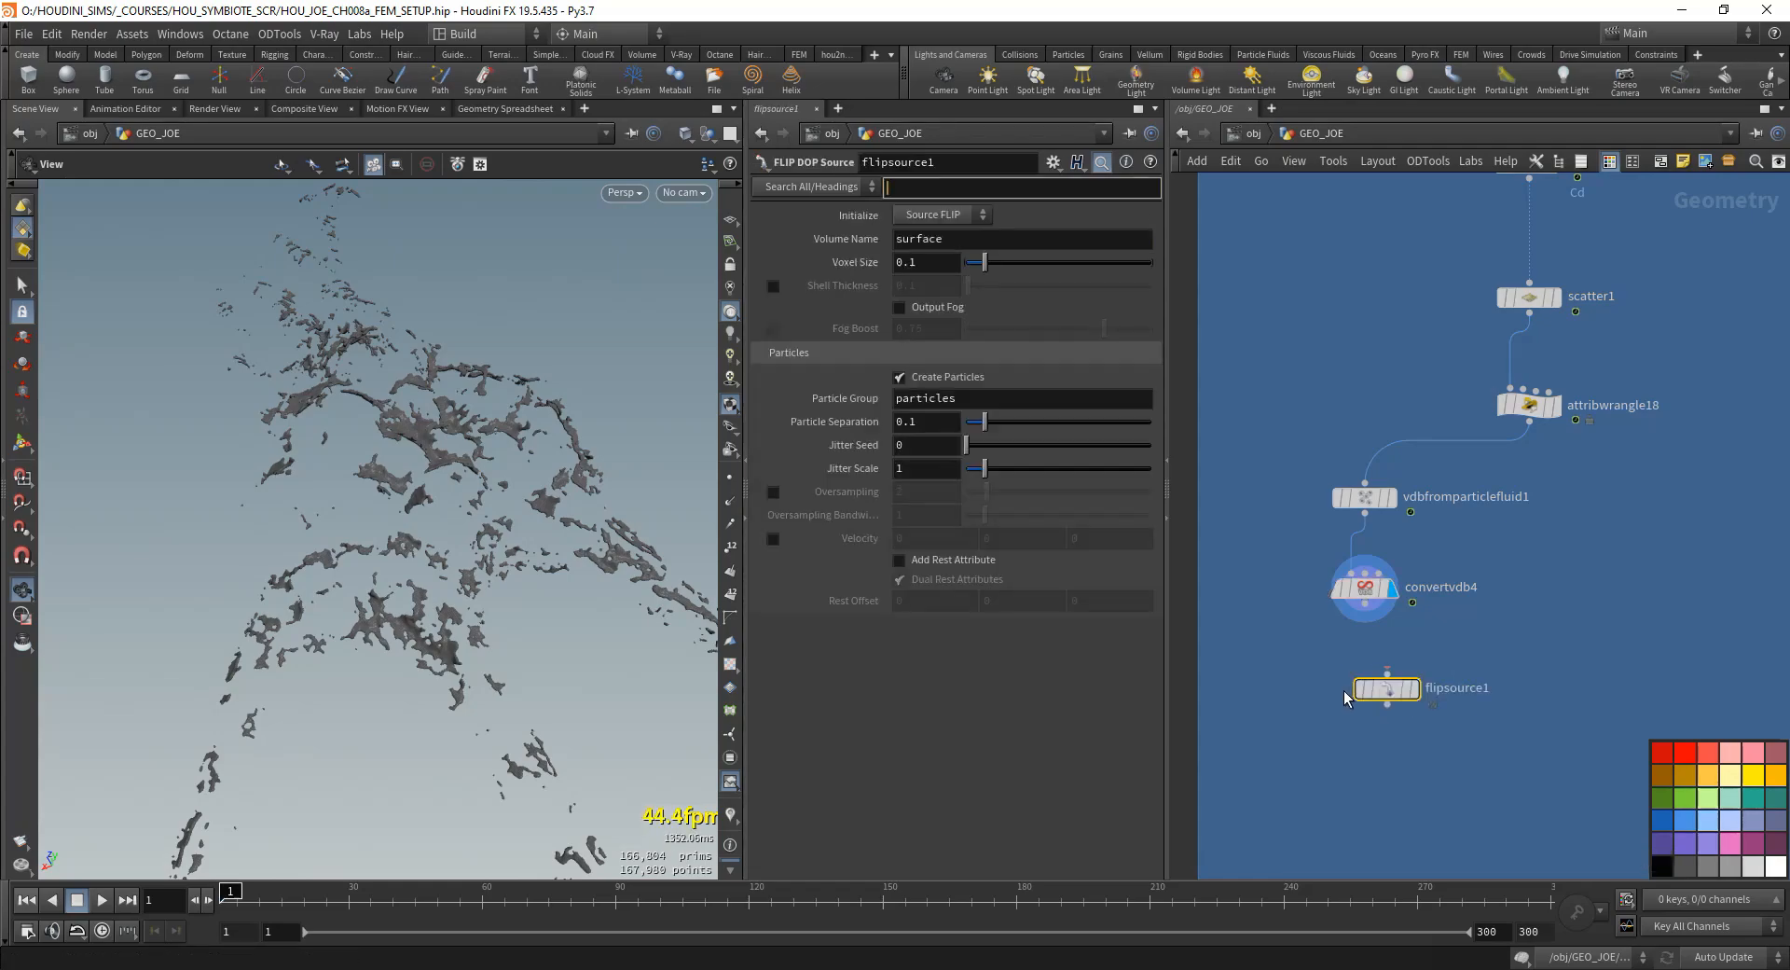
click(1354, 688)
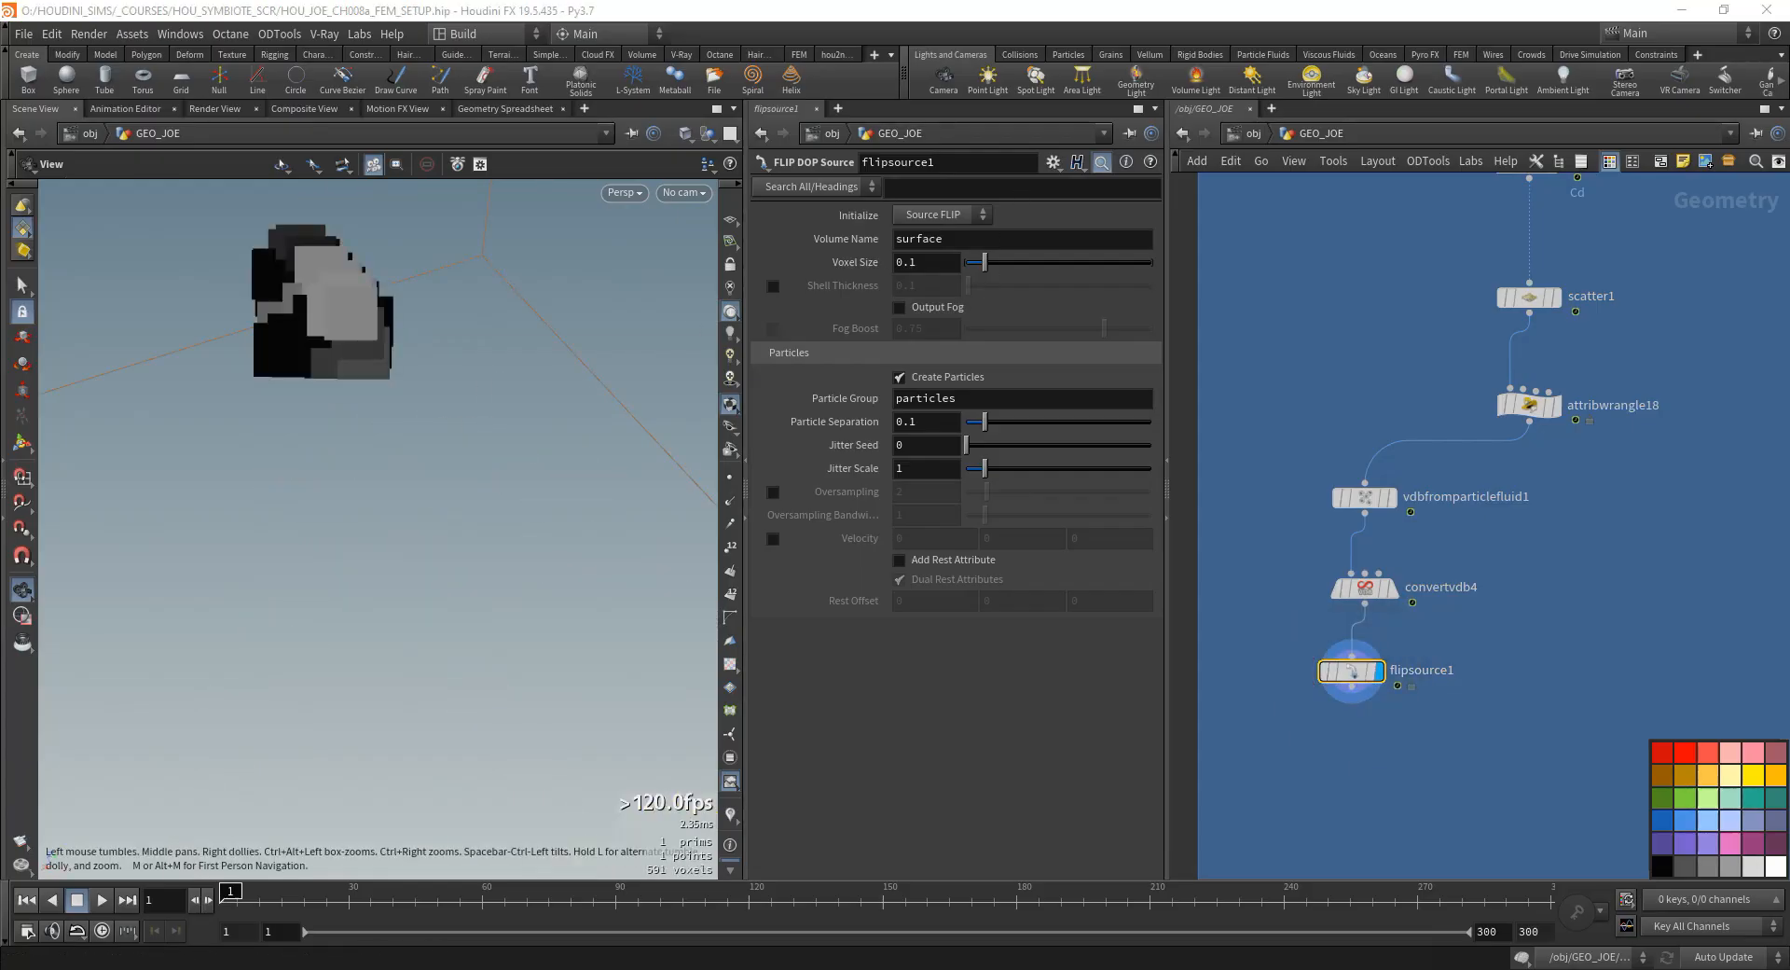
- Set flipsource1's Voxel Size to 0.0025 and link Particle Separation to it with a relative reference
drag(909, 262, 955, 265)
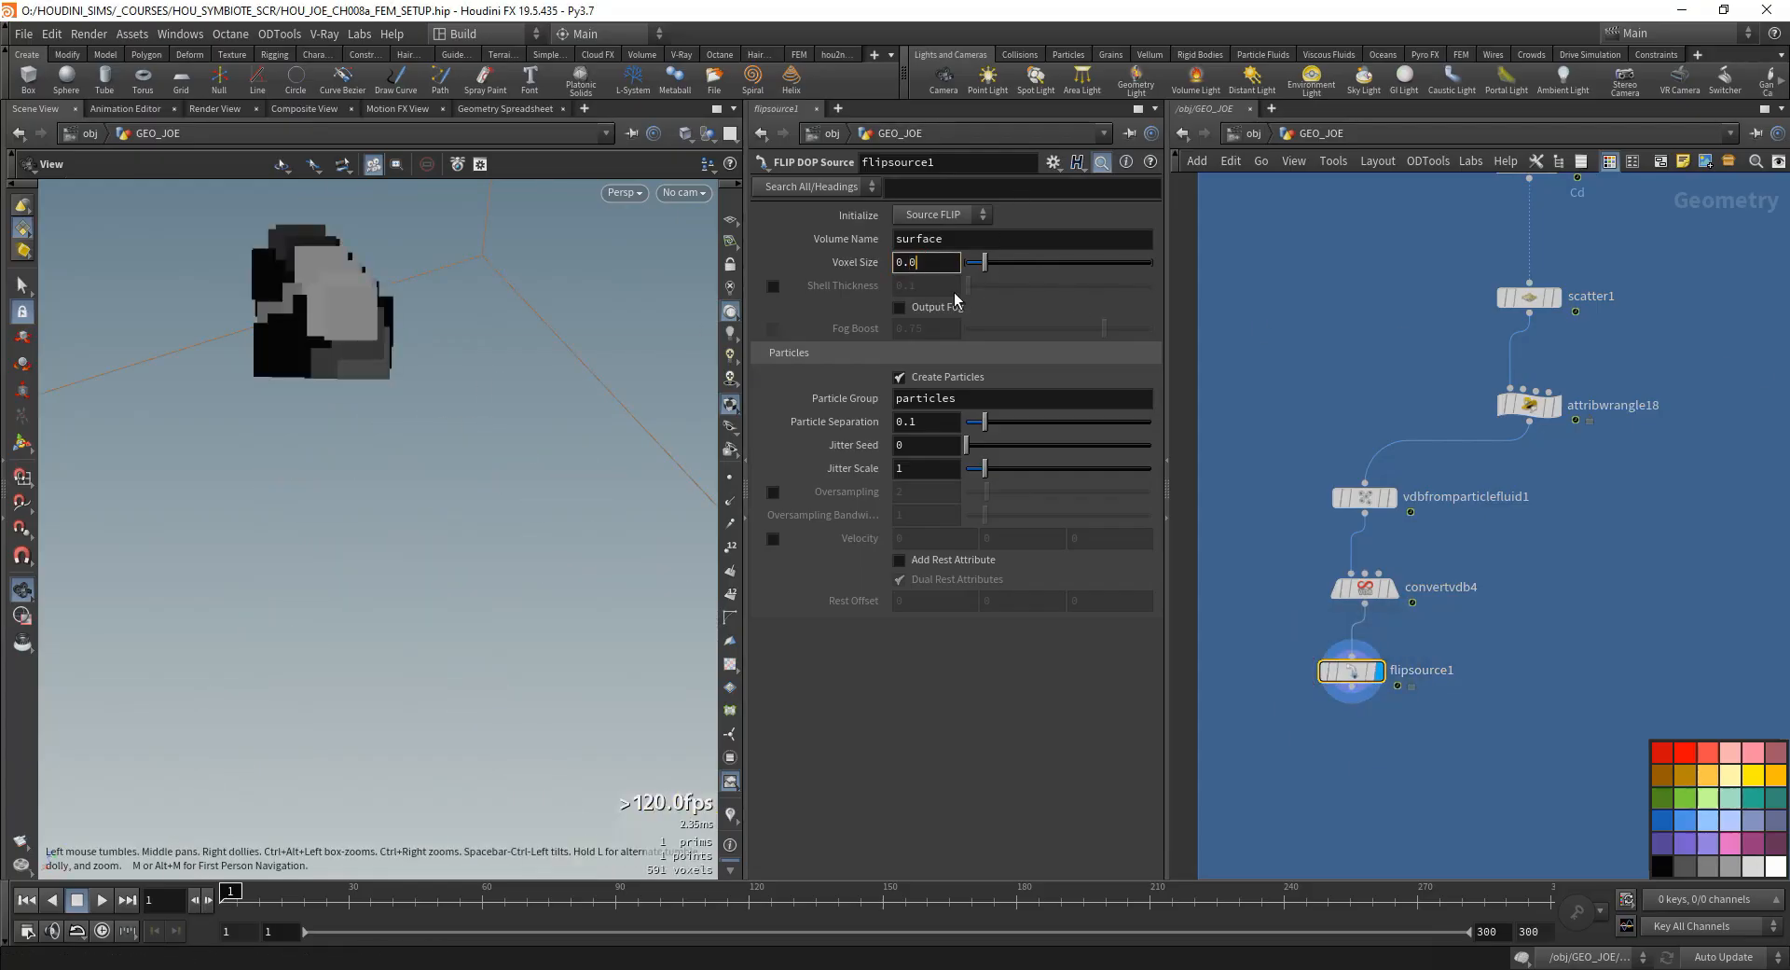
key(Return)
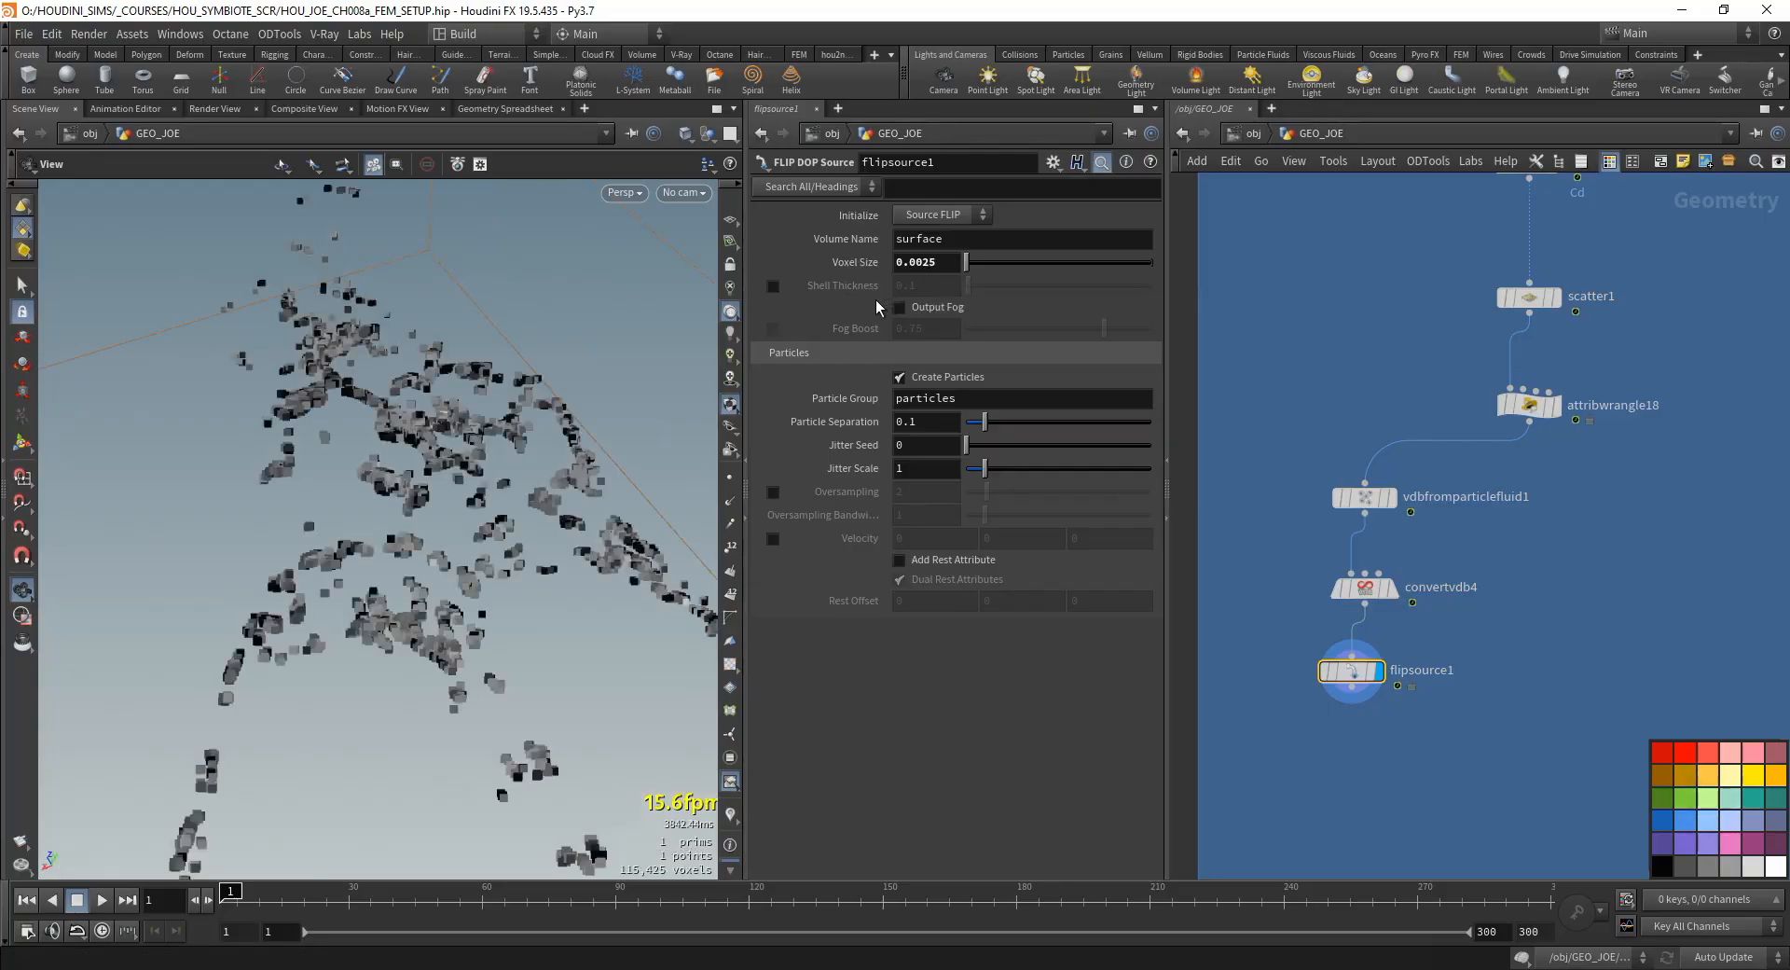
right_click(869, 269)
click(917, 395)
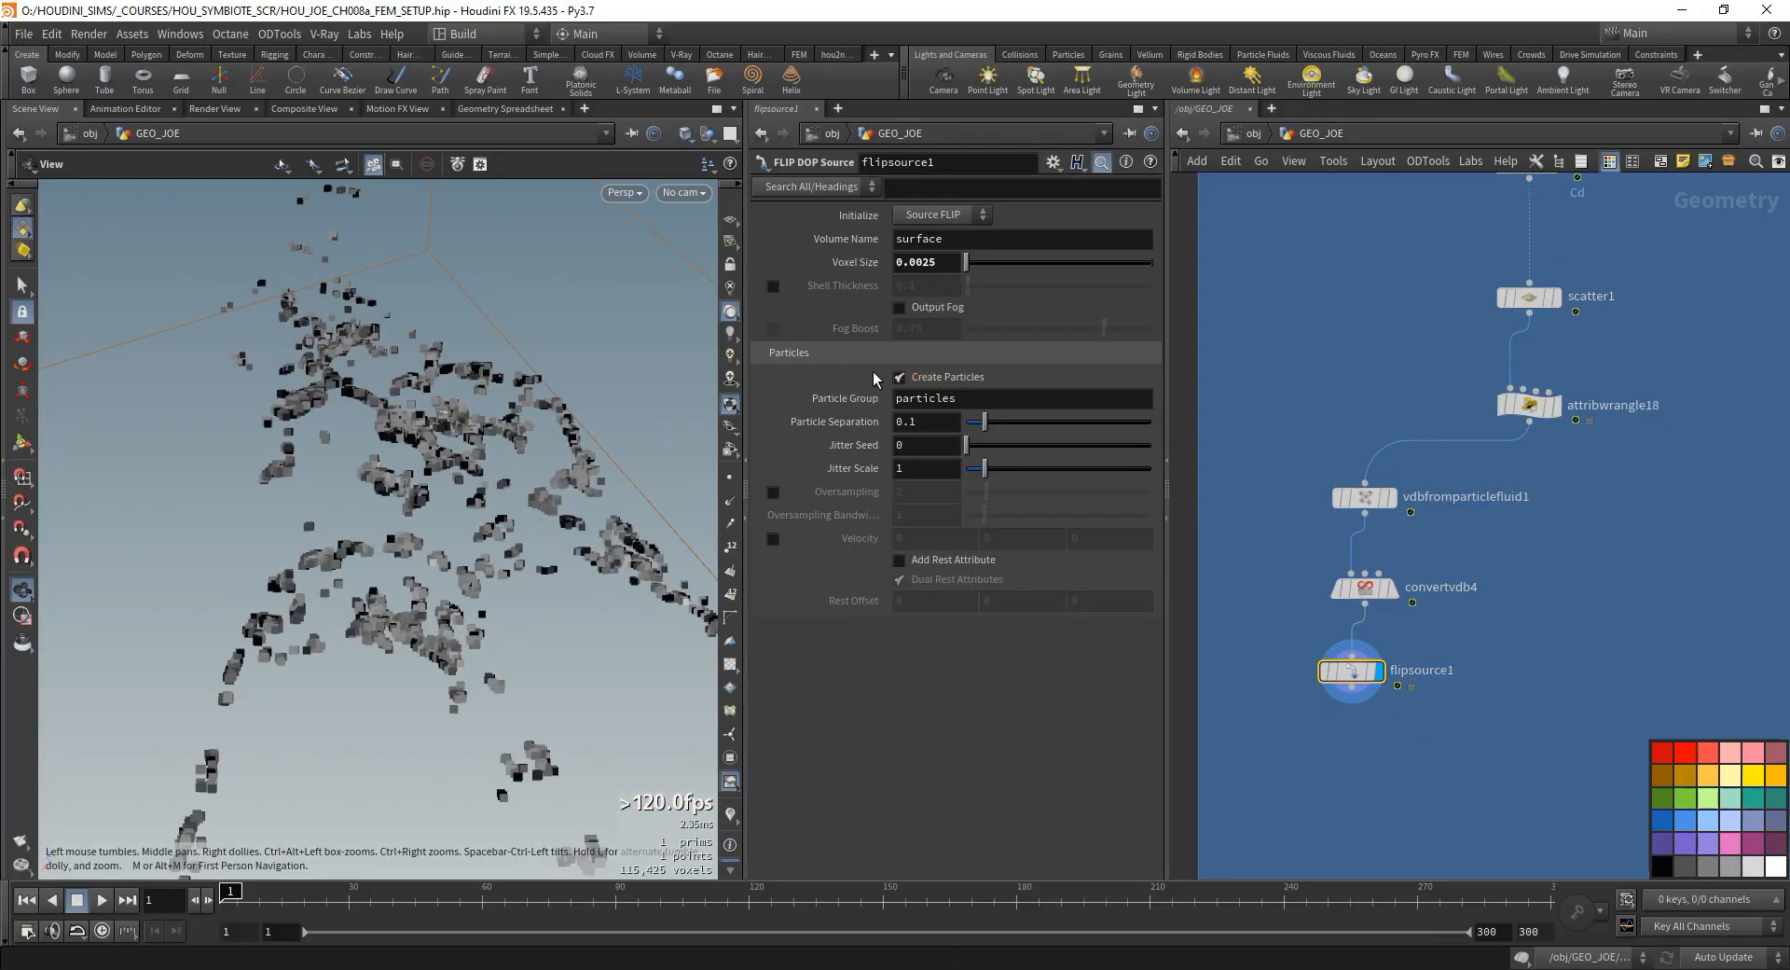
right_click(865, 424)
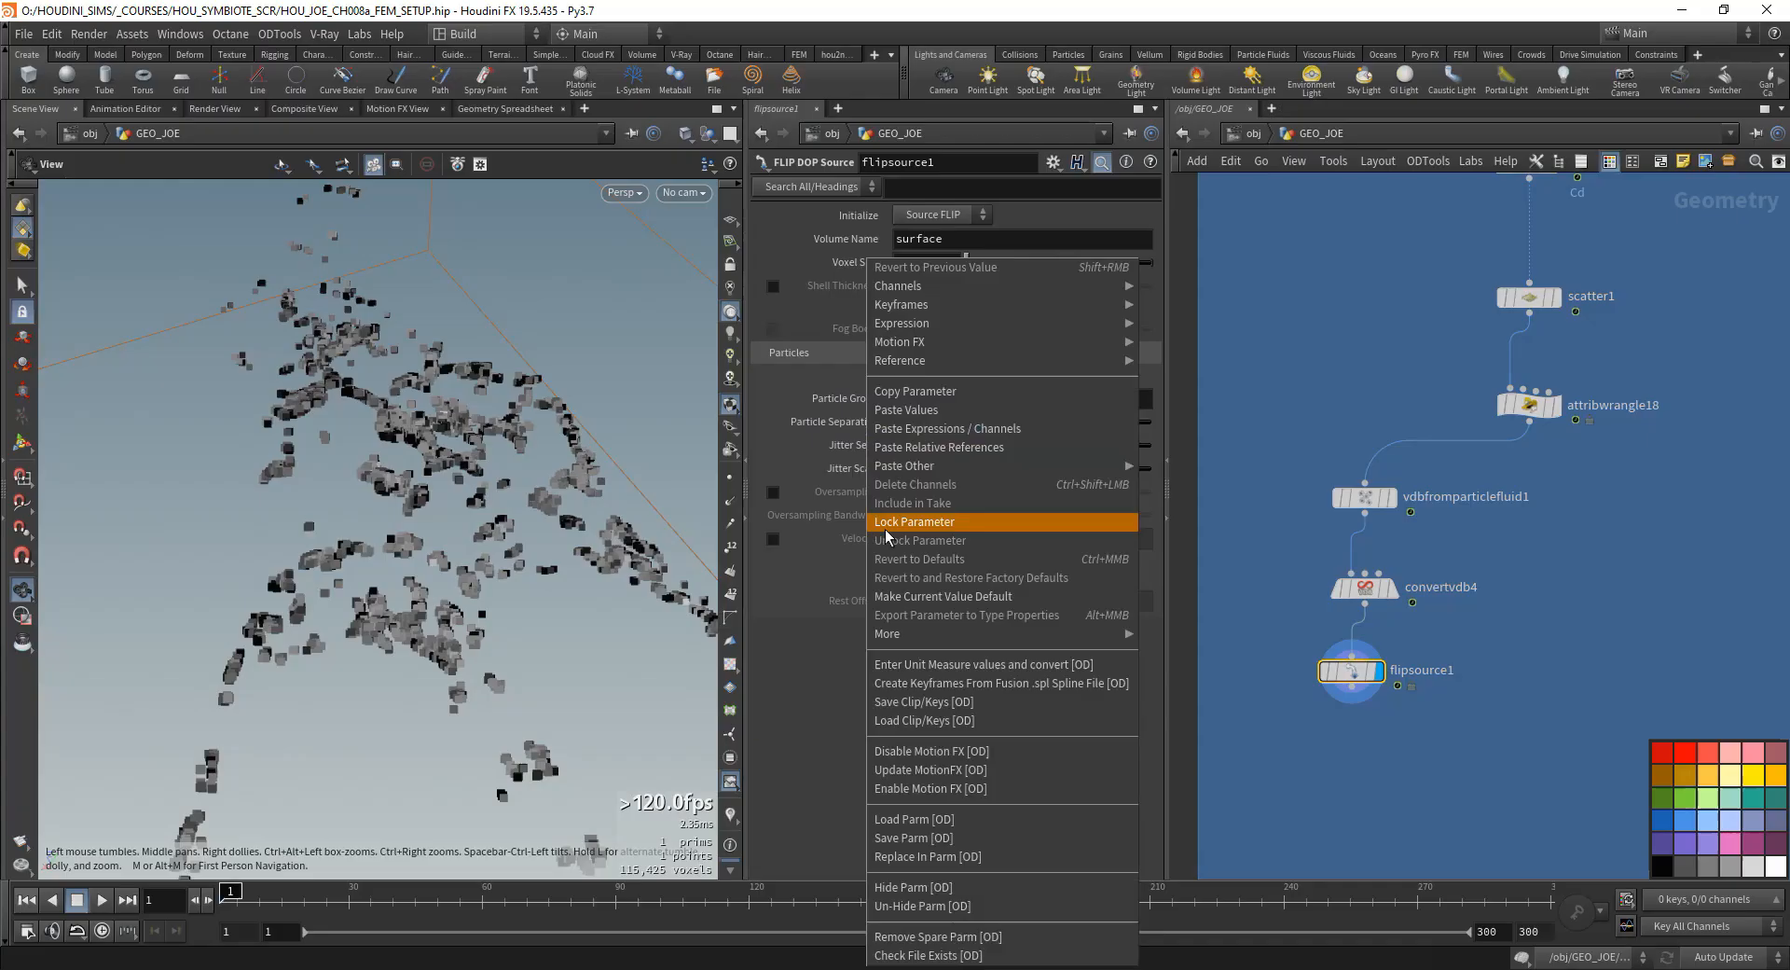
click(903, 411)
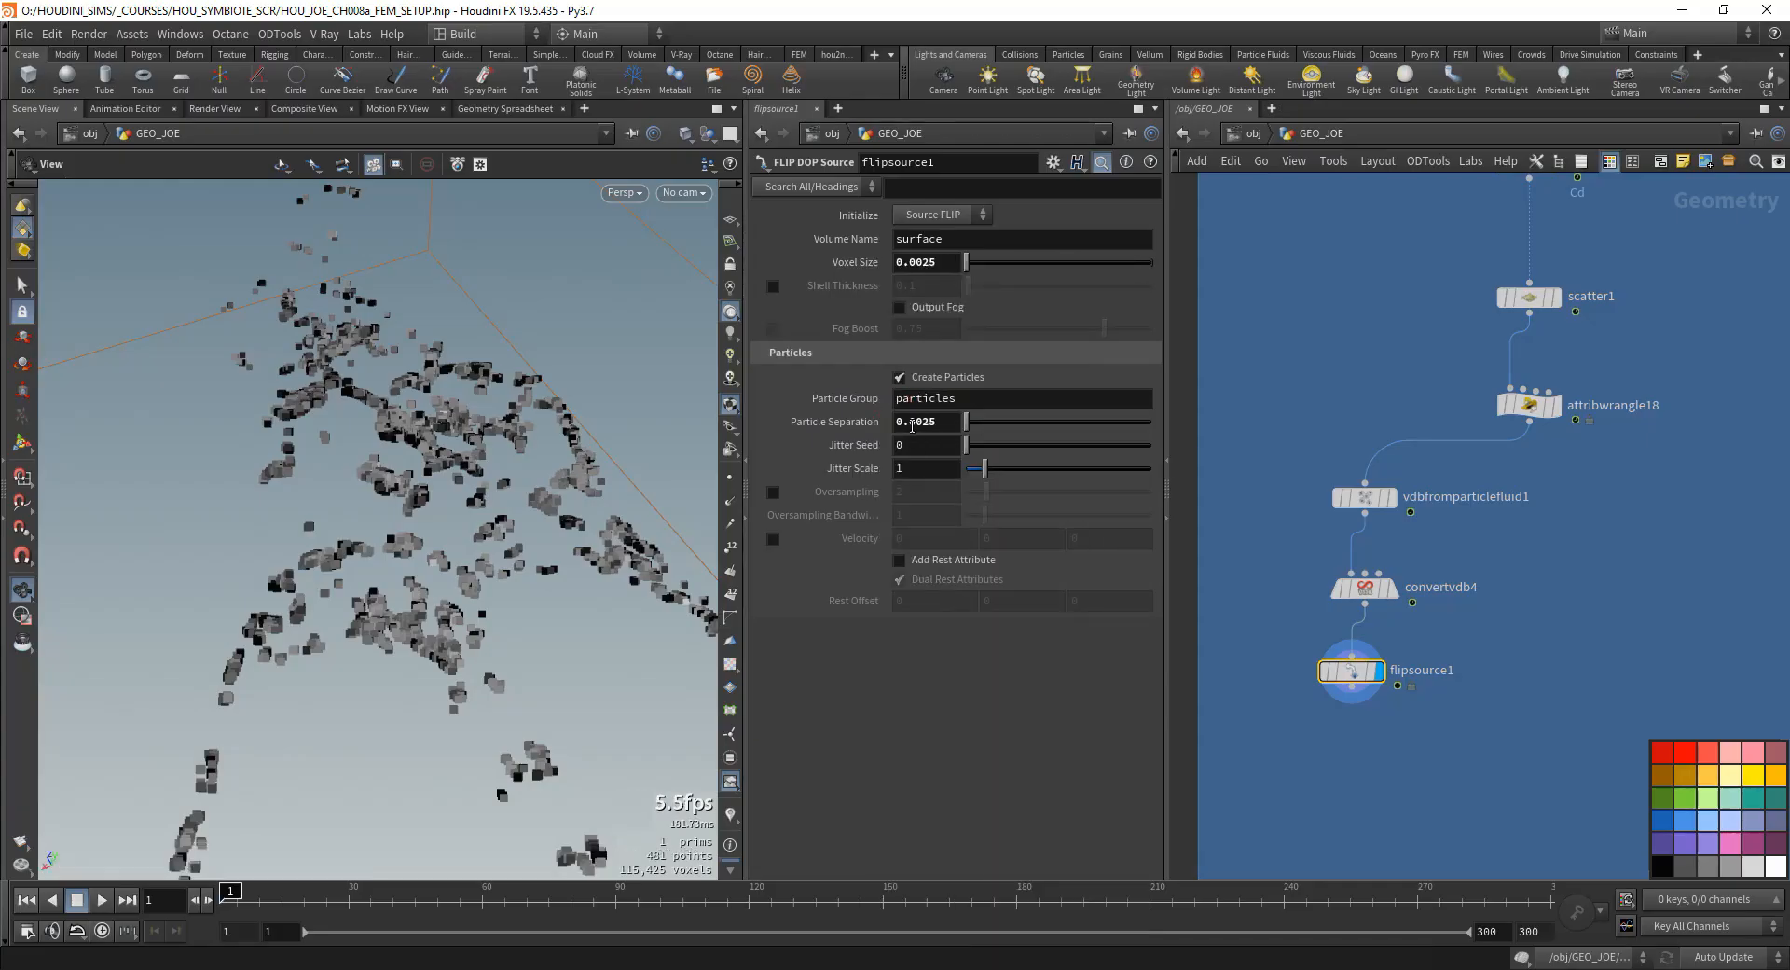
right_click(849, 423)
click(923, 447)
- Edit flipsource1's Particle Separation expression to ch("voxelsize")/2 and check the node's output information
click(1014, 421)
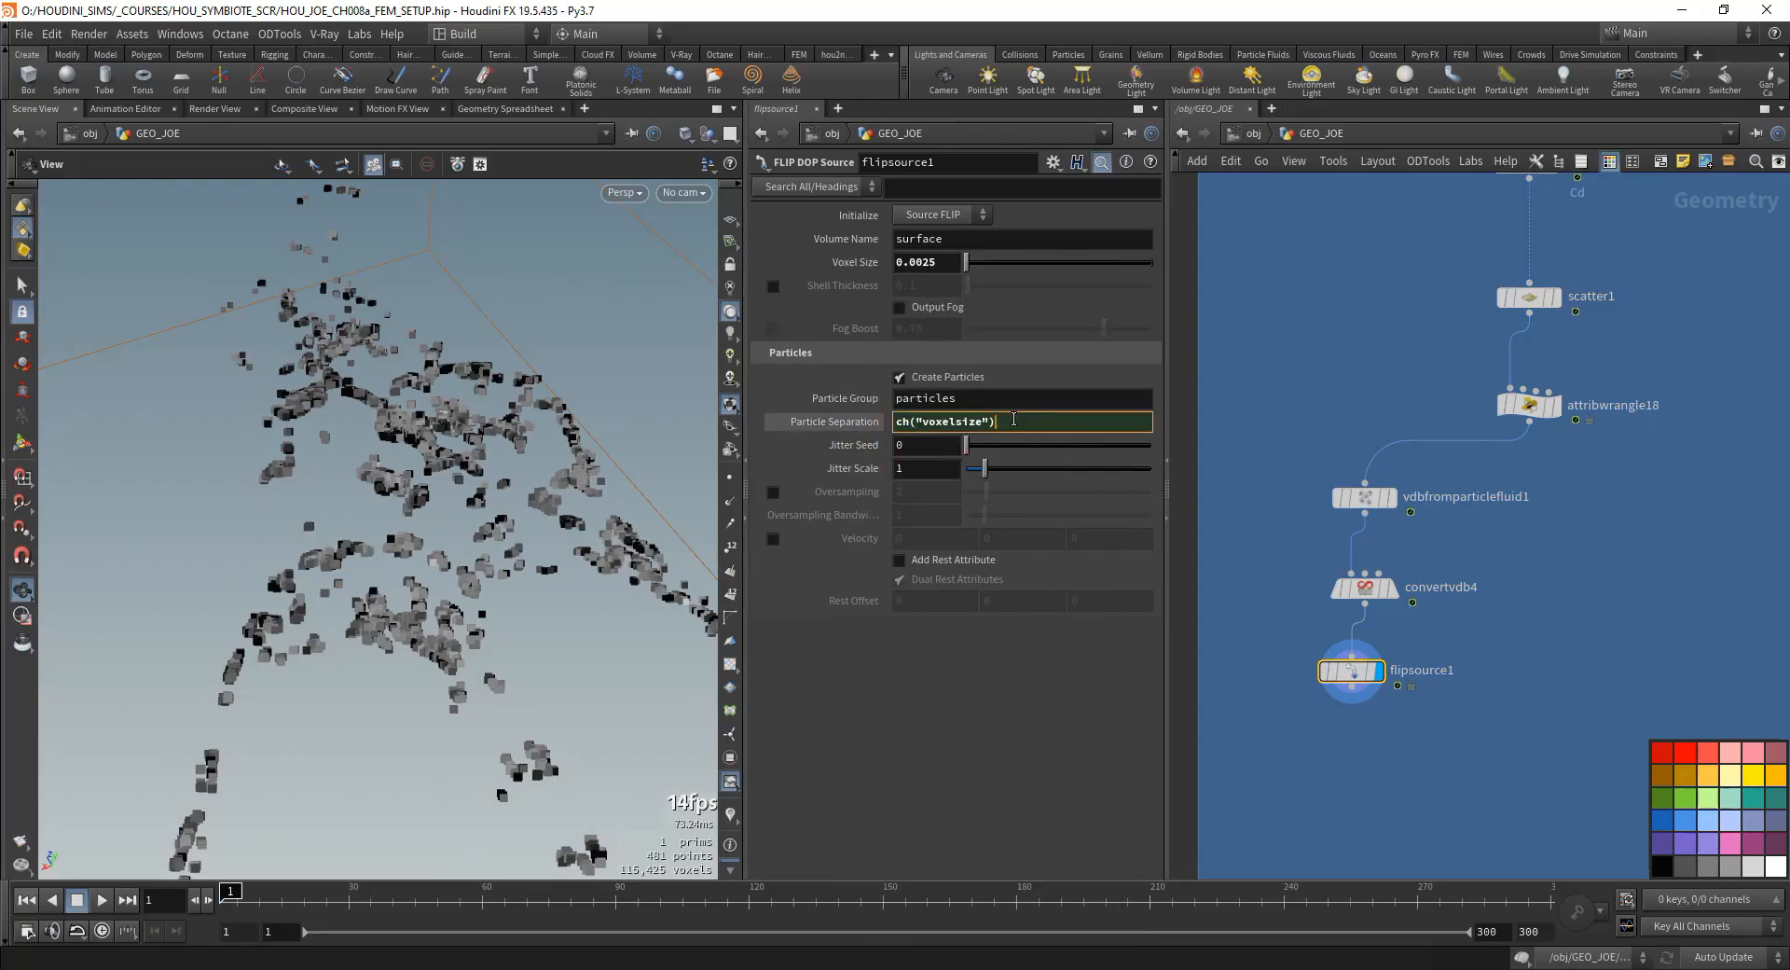
text(*2)
key(Return)
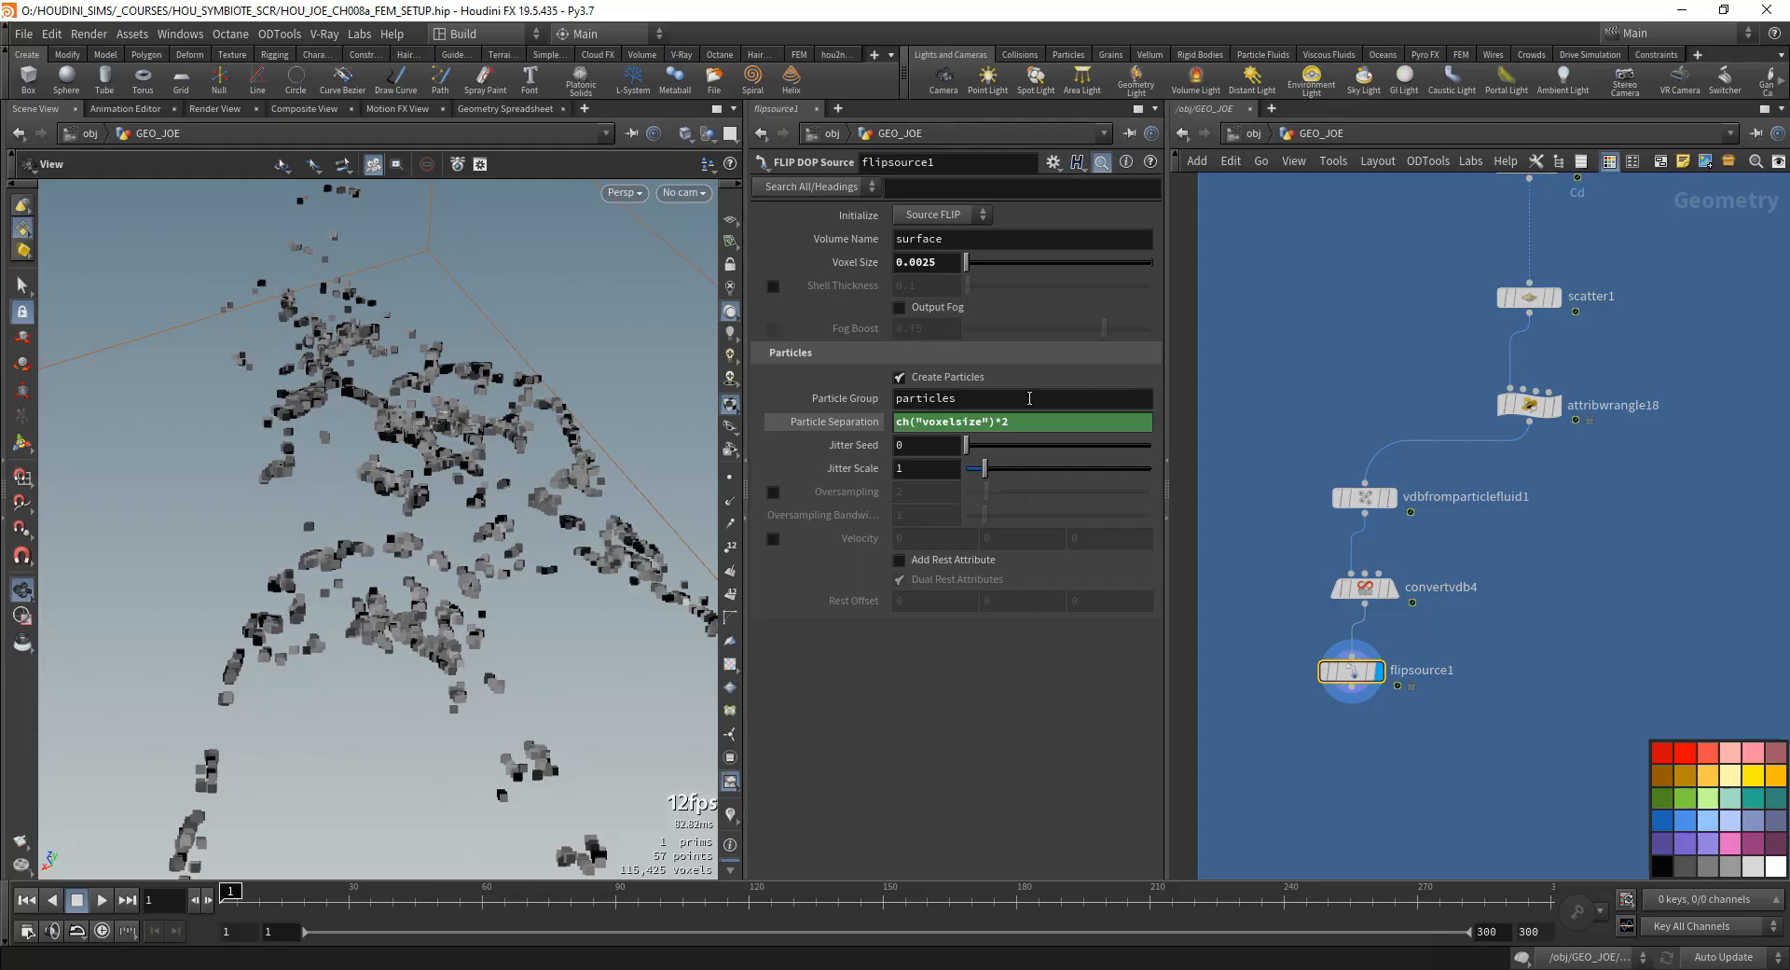
double_click(1018, 425)
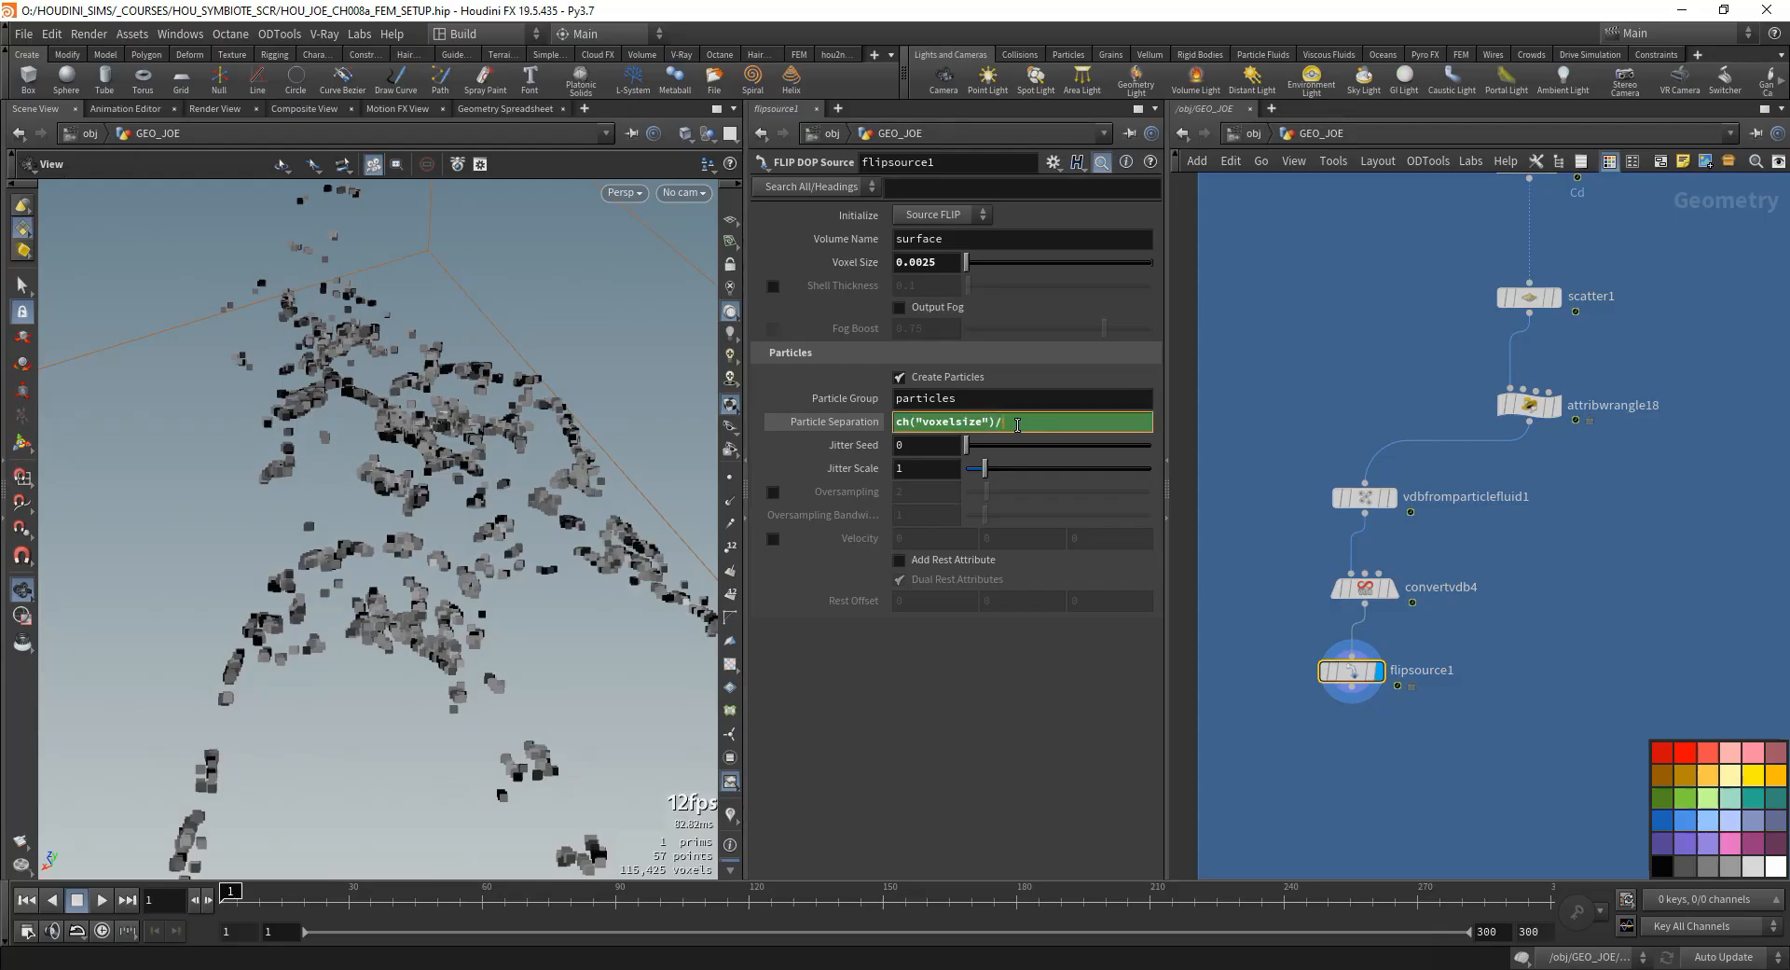
text(/12)
key(Return)
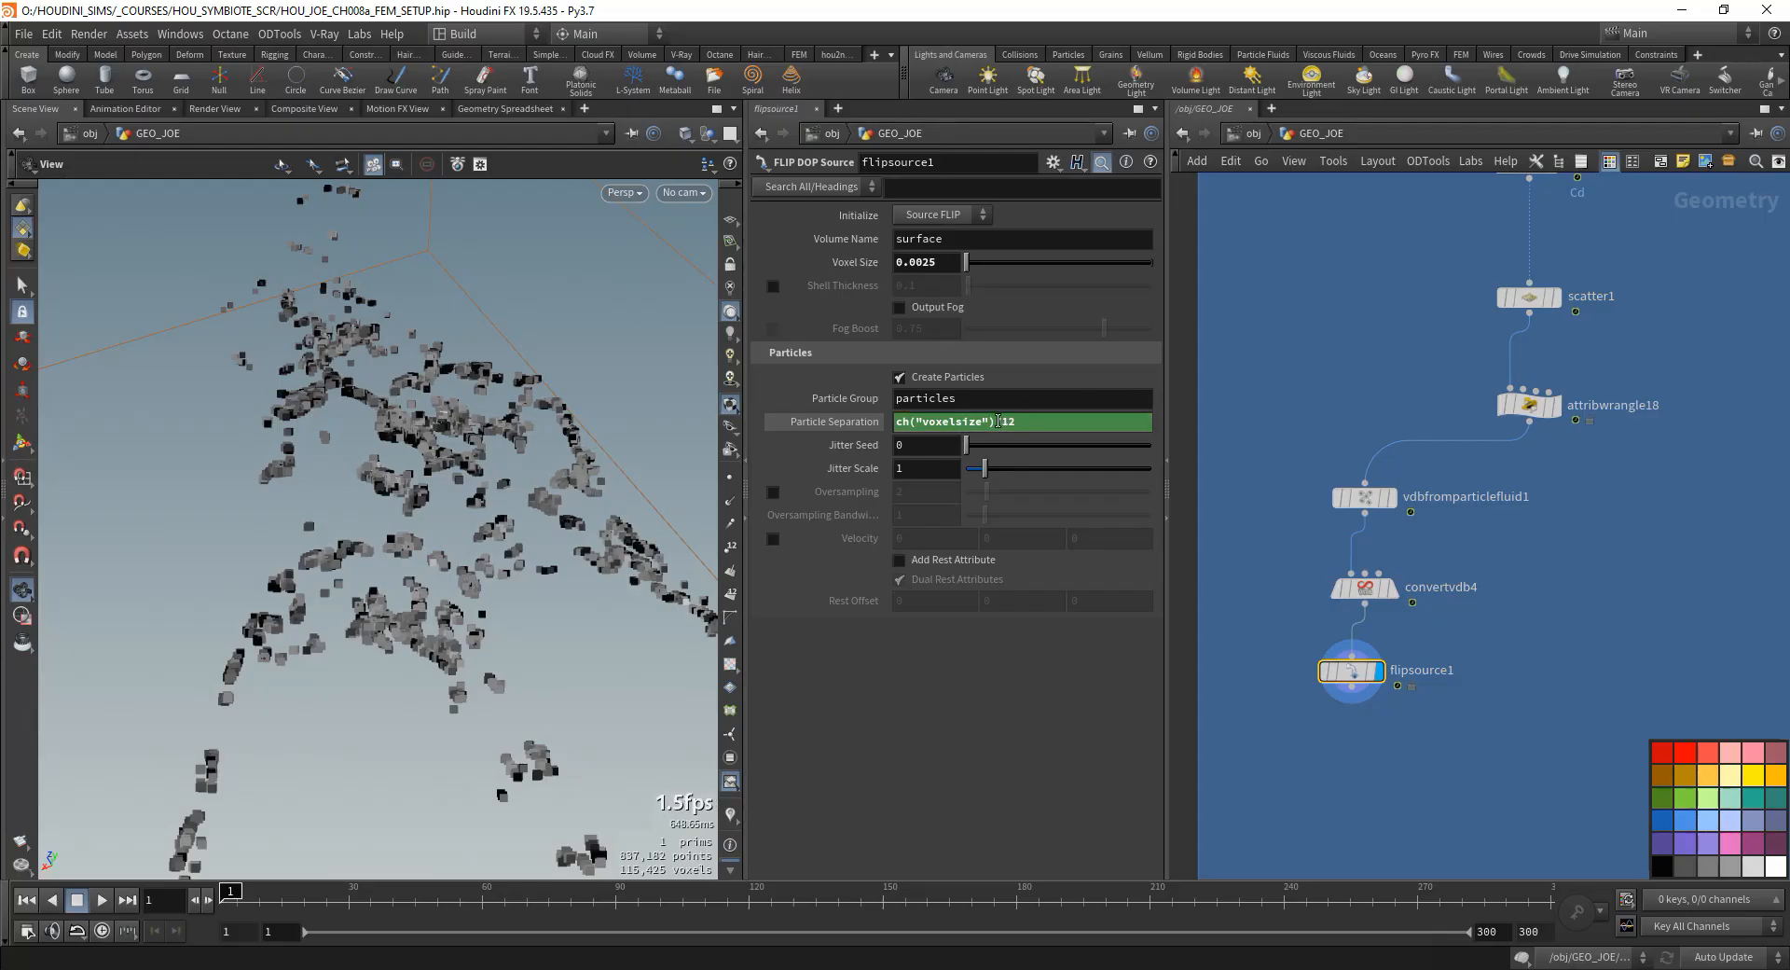
double_click(1057, 425)
text(2)
key(Return)
middle_click(1368, 671)
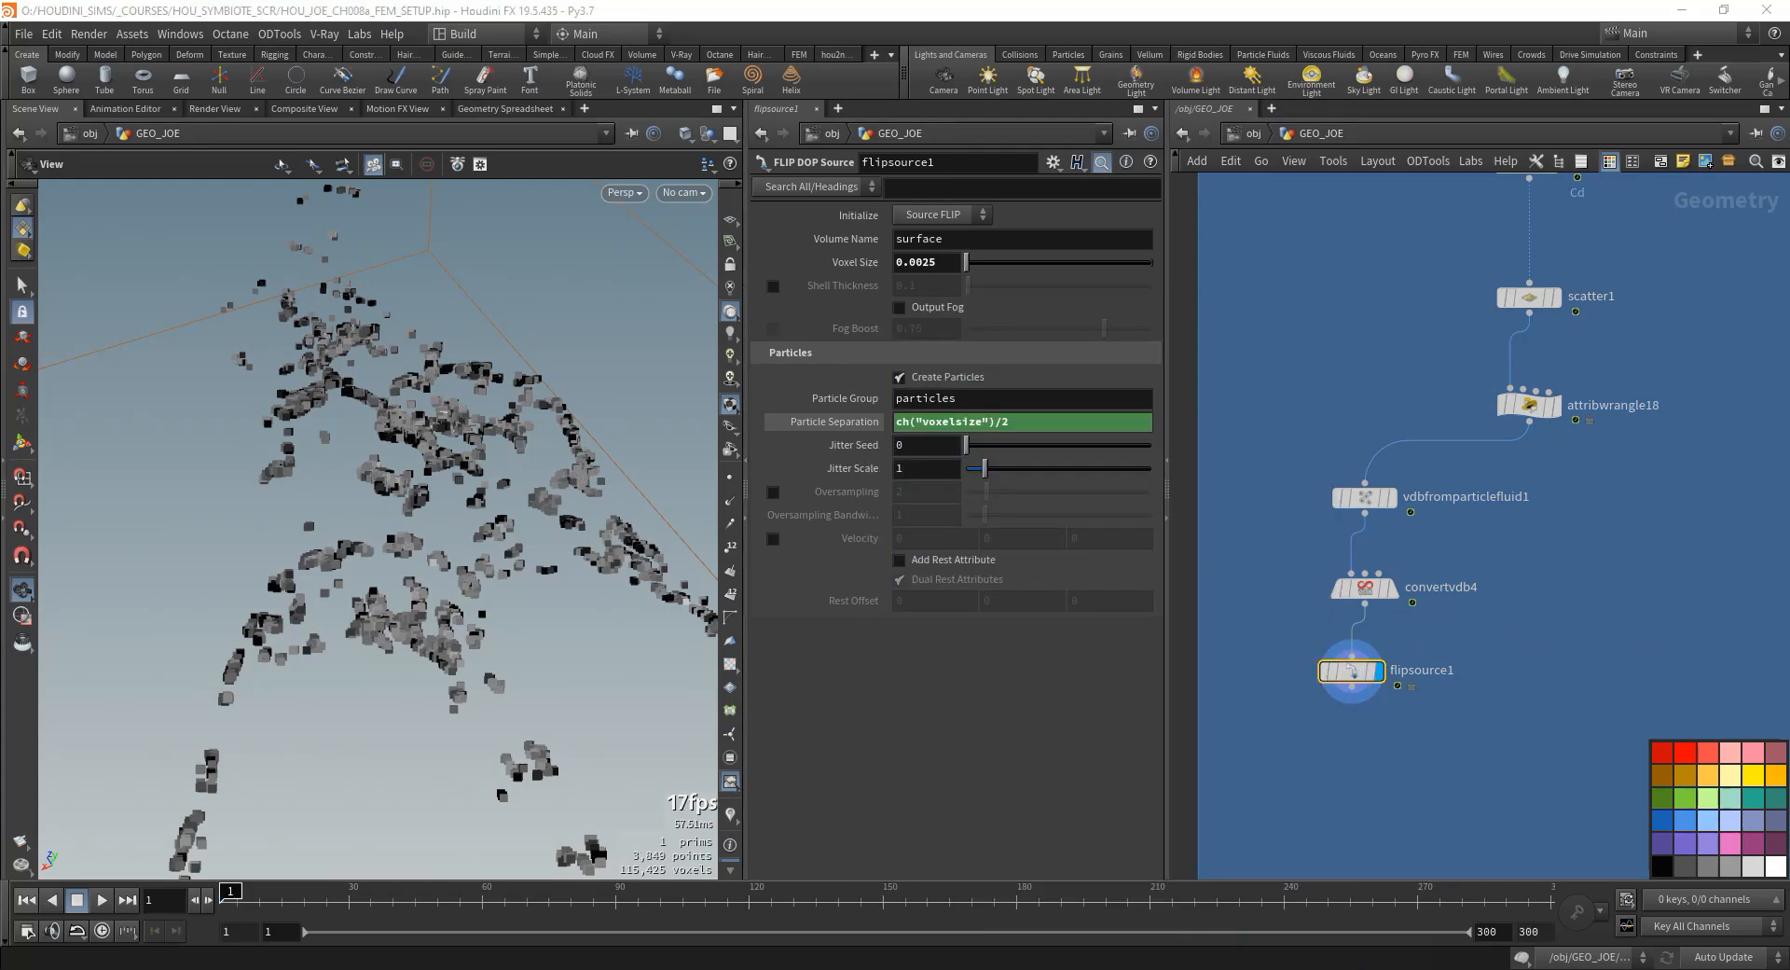
- Review the node chain from scatter1 through attribwrangle18 and convertvdb4 to flipsource1, including the evaluated Particle Separation
scroll(1361, 666, down, 2)
scroll(1363, 668, down, 1)
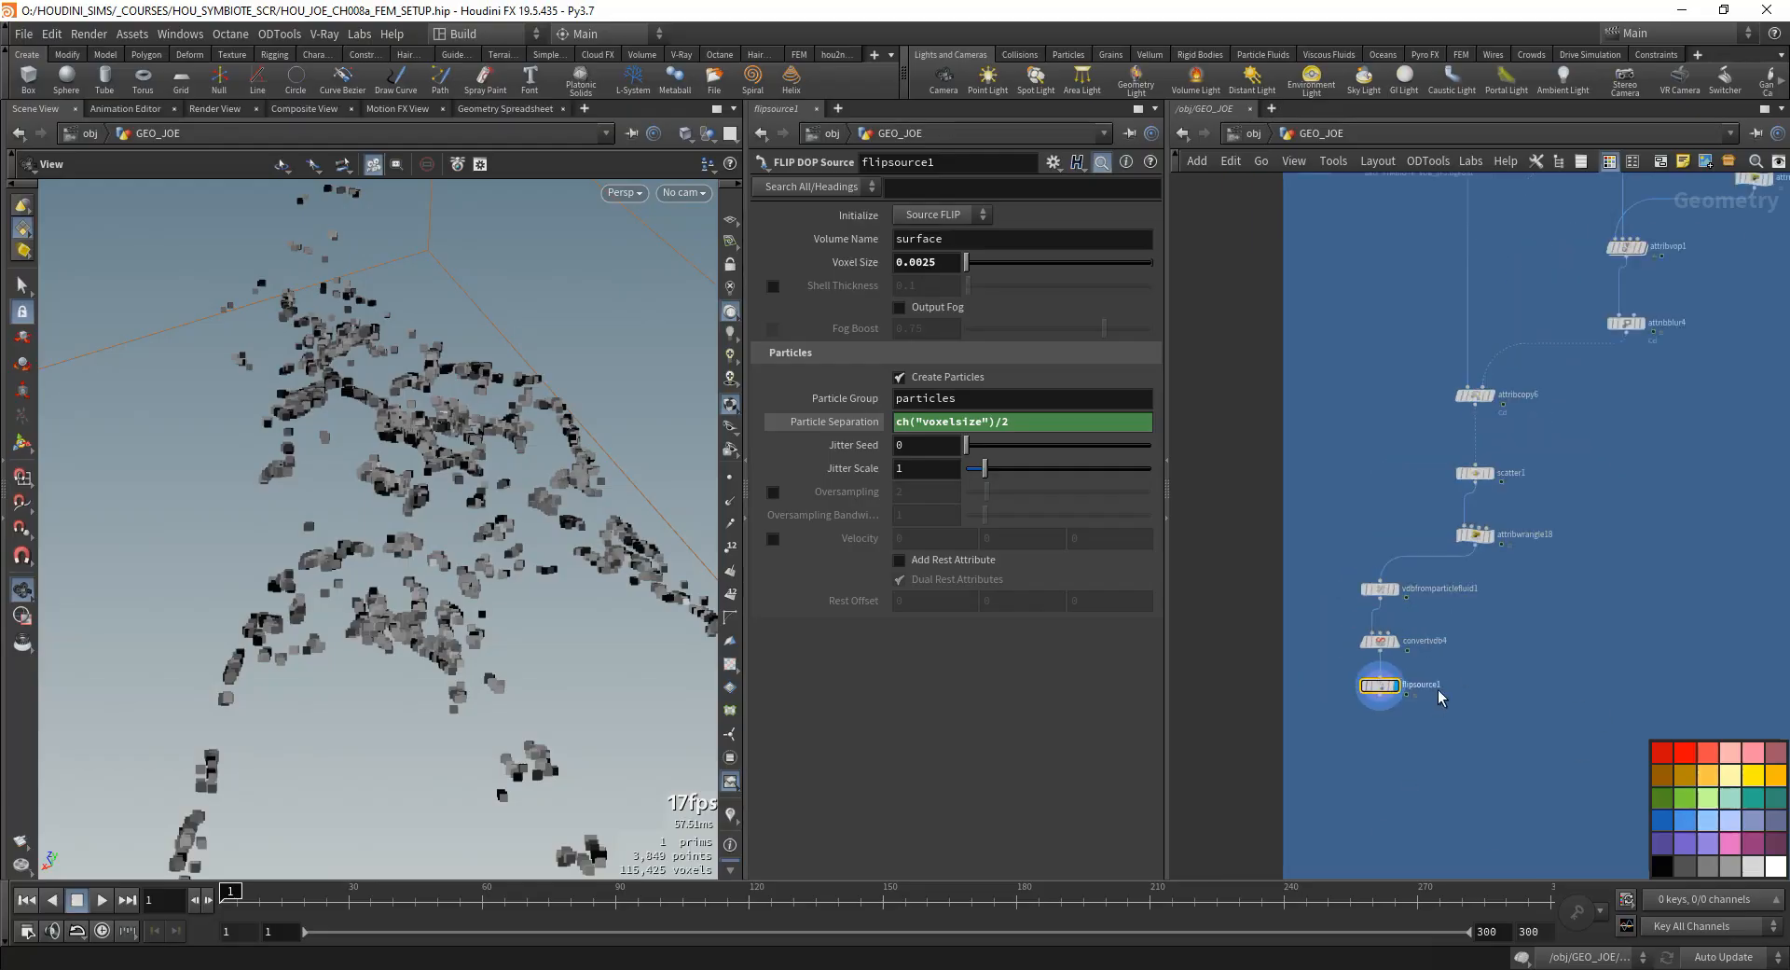
drag(1546, 567, 1437, 420)
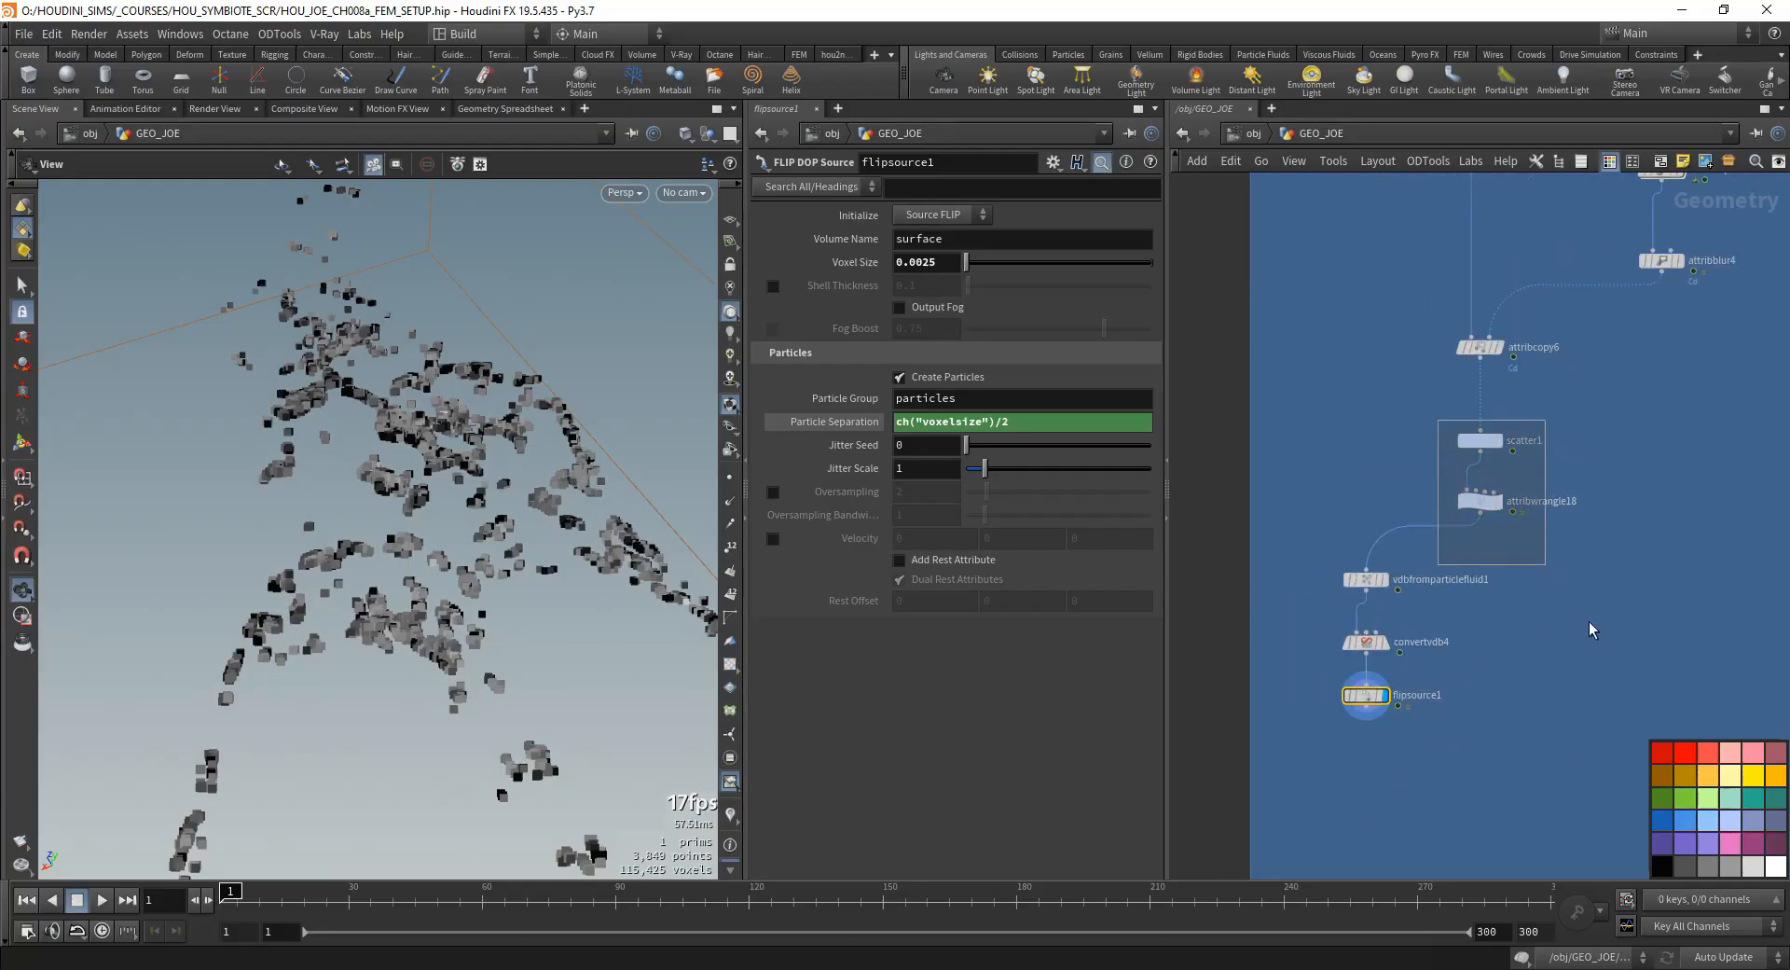
drag(1614, 394, 1376, 465)
scroll(1637, 369, down, 2)
middle_drag(1636, 367, 1507, 499)
scroll(1449, 606, up, 1)
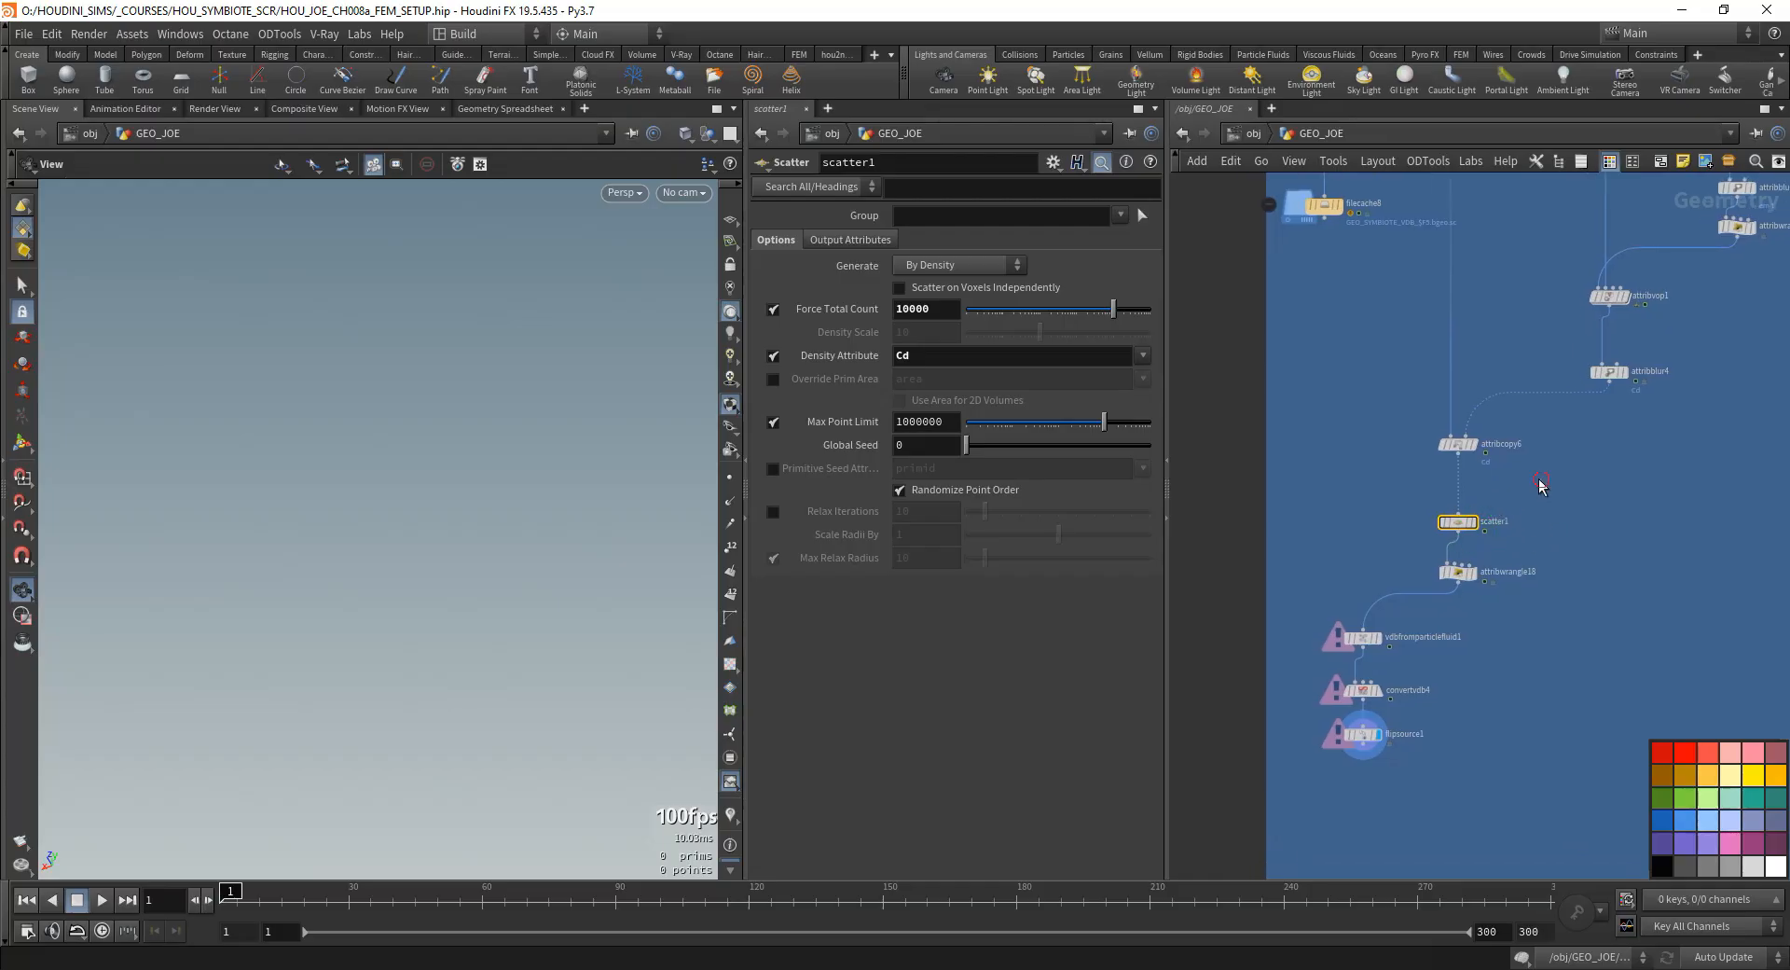
drag(1542, 484, 1427, 419)
middle_drag(1606, 570, 1617, 408)
drag(1538, 371, 1422, 329)
scroll(1410, 471, up, 1)
drag(1518, 451, 1313, 552)
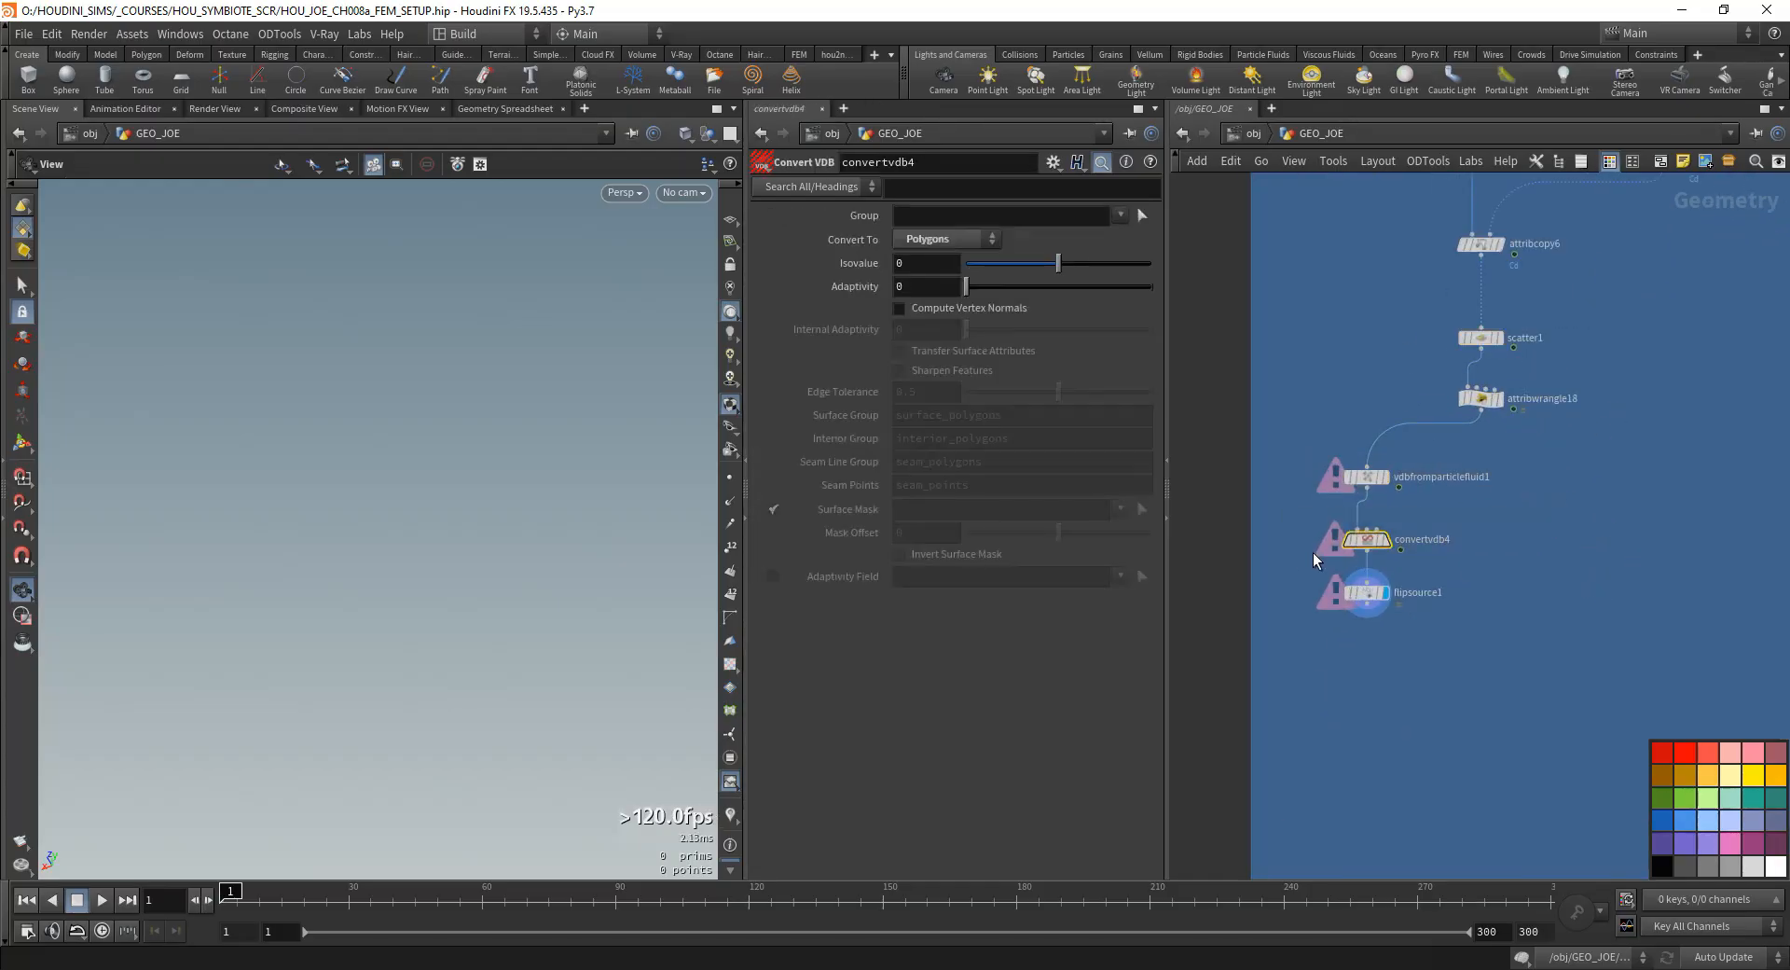
drag(1522, 580, 1375, 612)
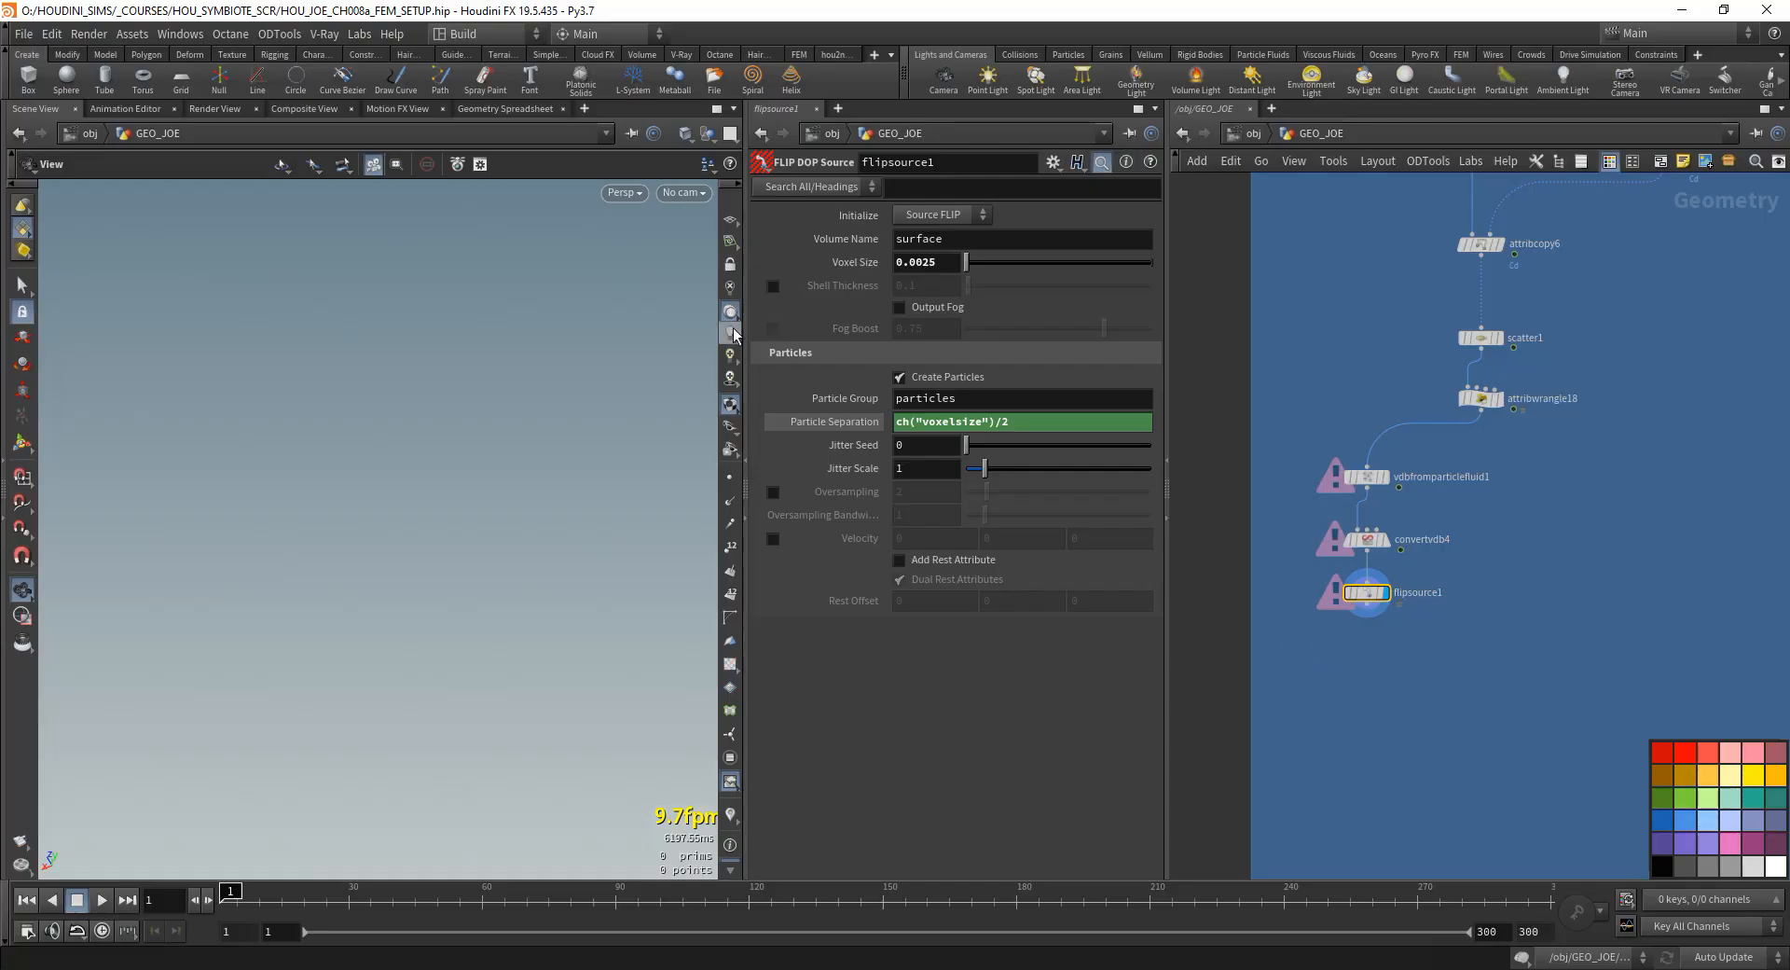
click(834, 421)
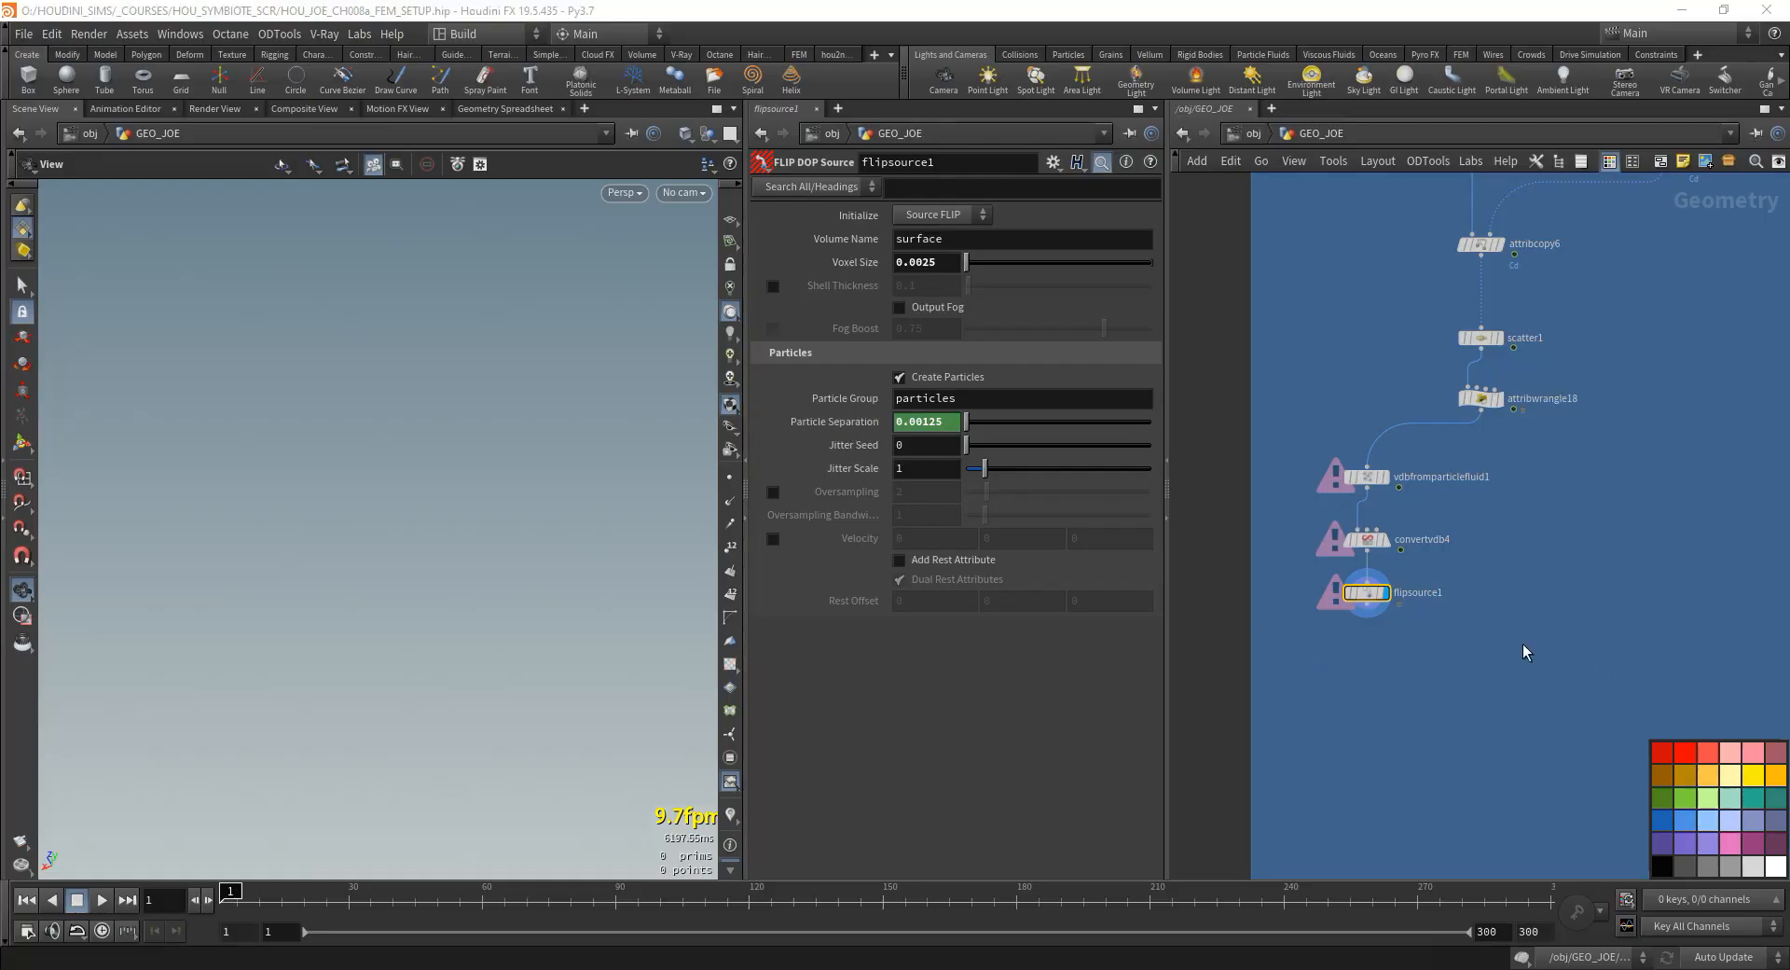
- Add an Attribute Transfer node below flipsource1 with flipsource1 as its first input
key(Tab)
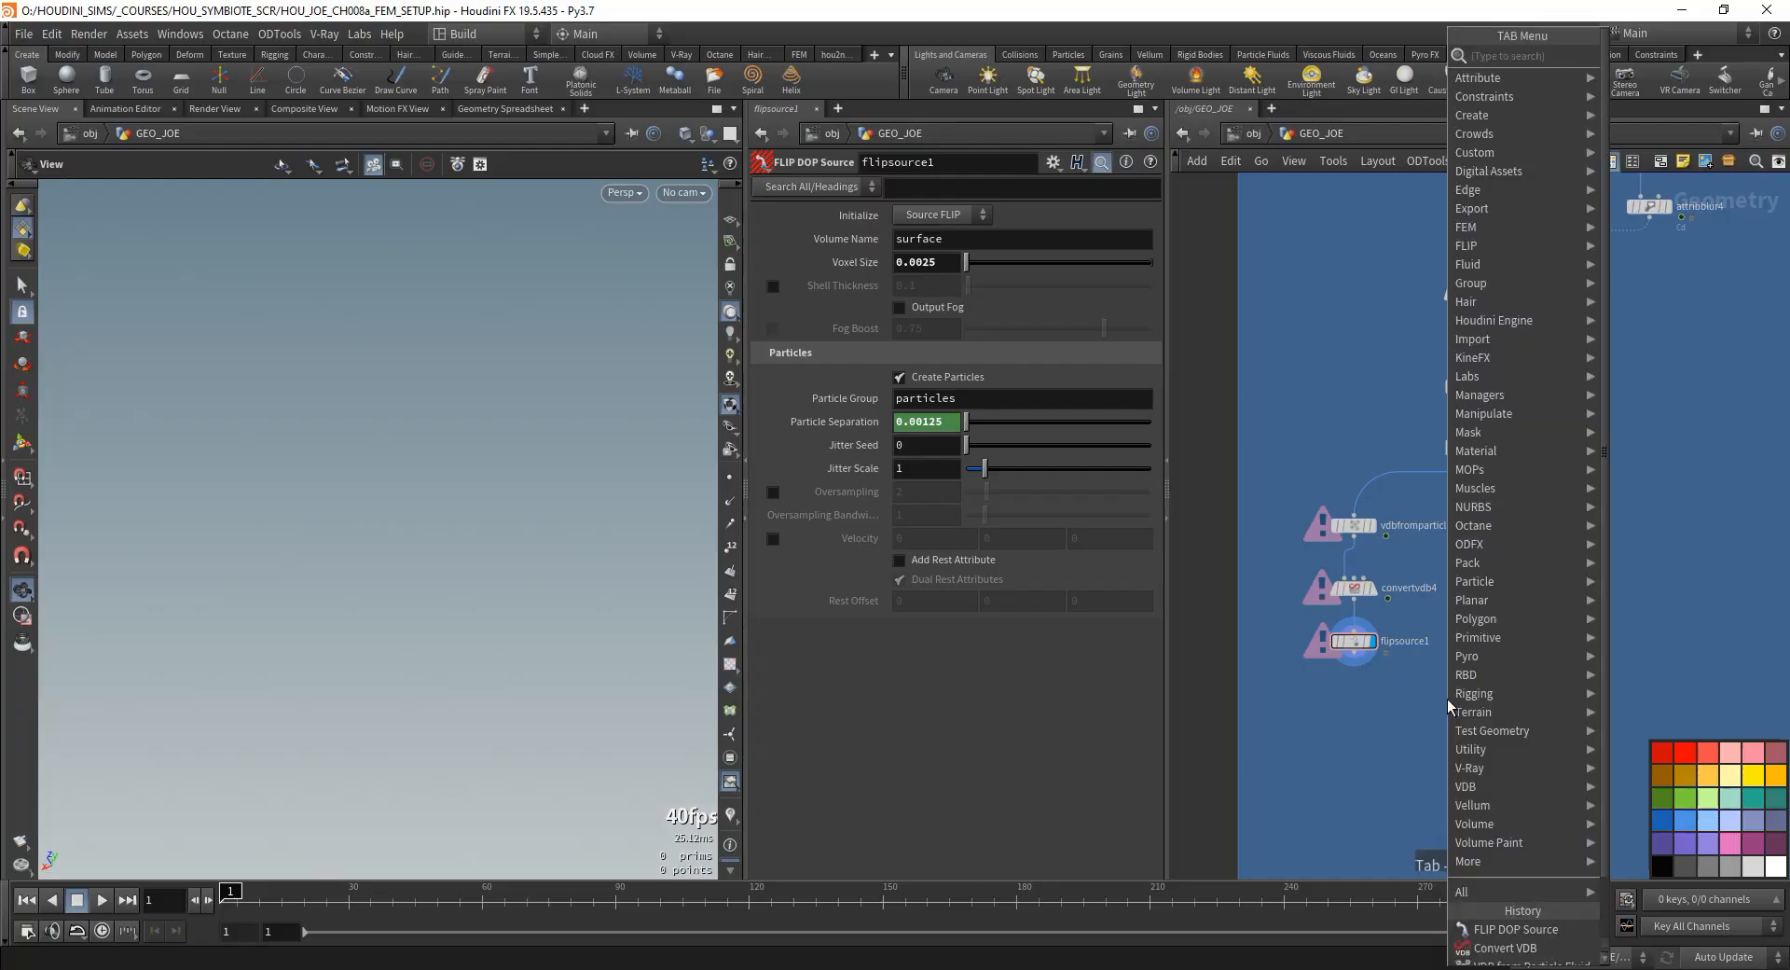
text(attribw)
key(Return)
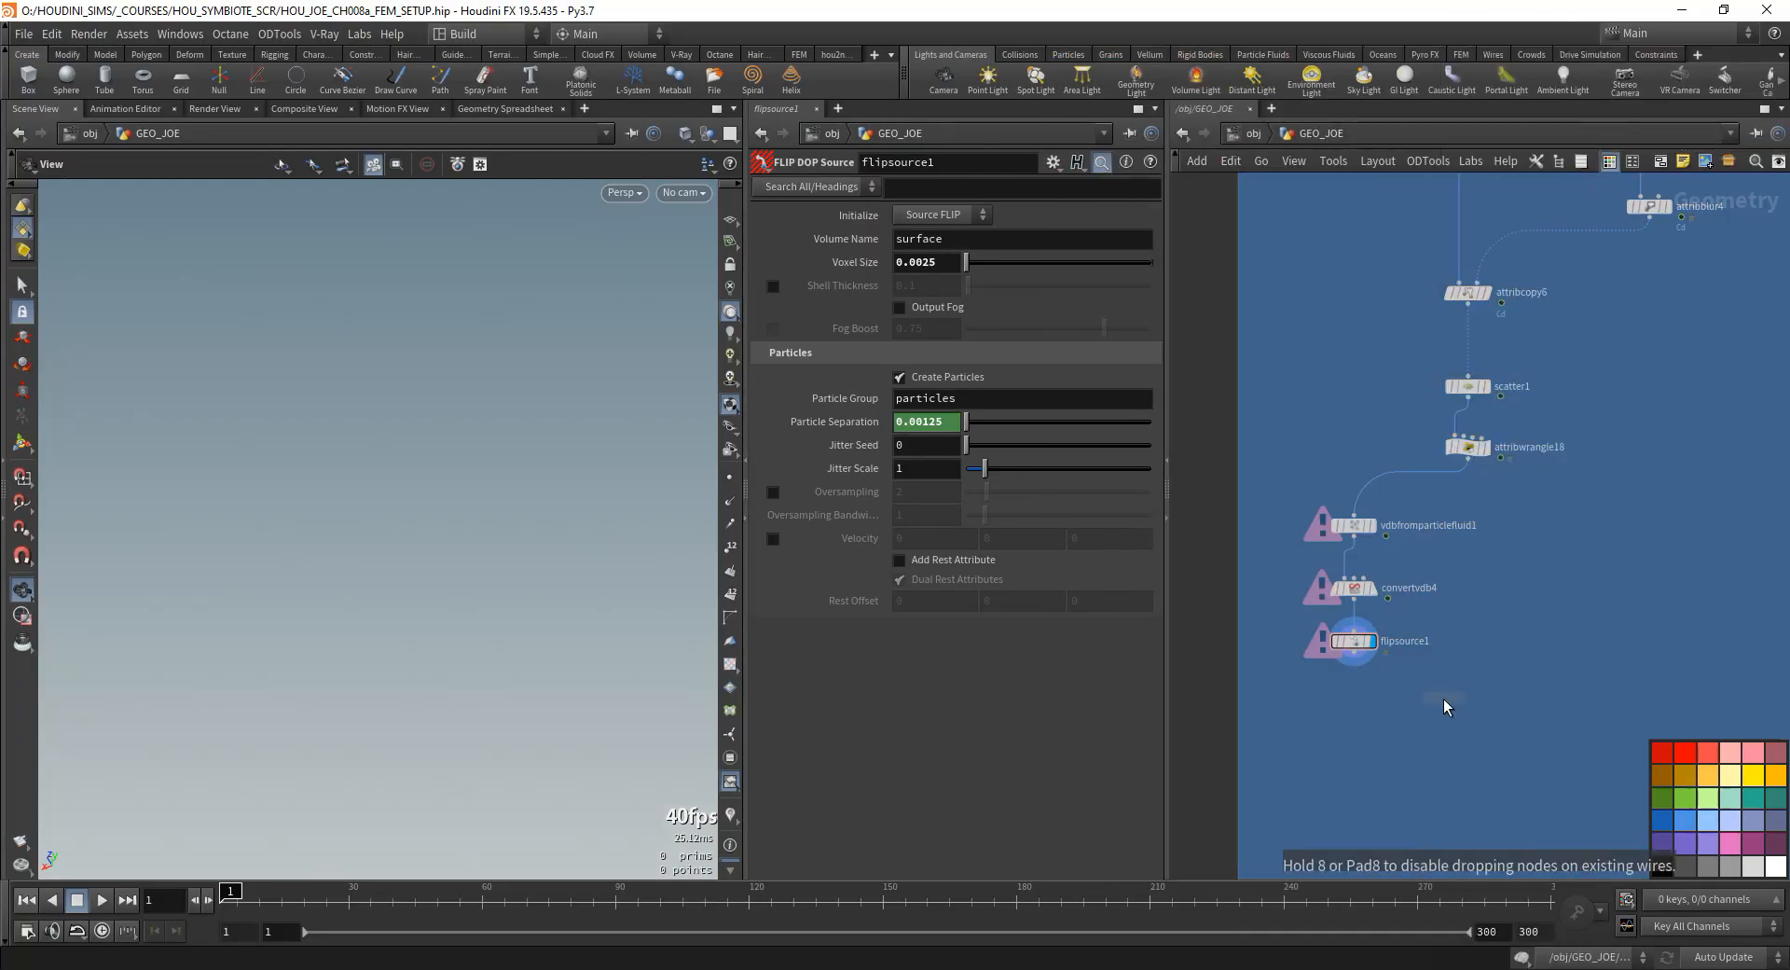
click(1443, 697)
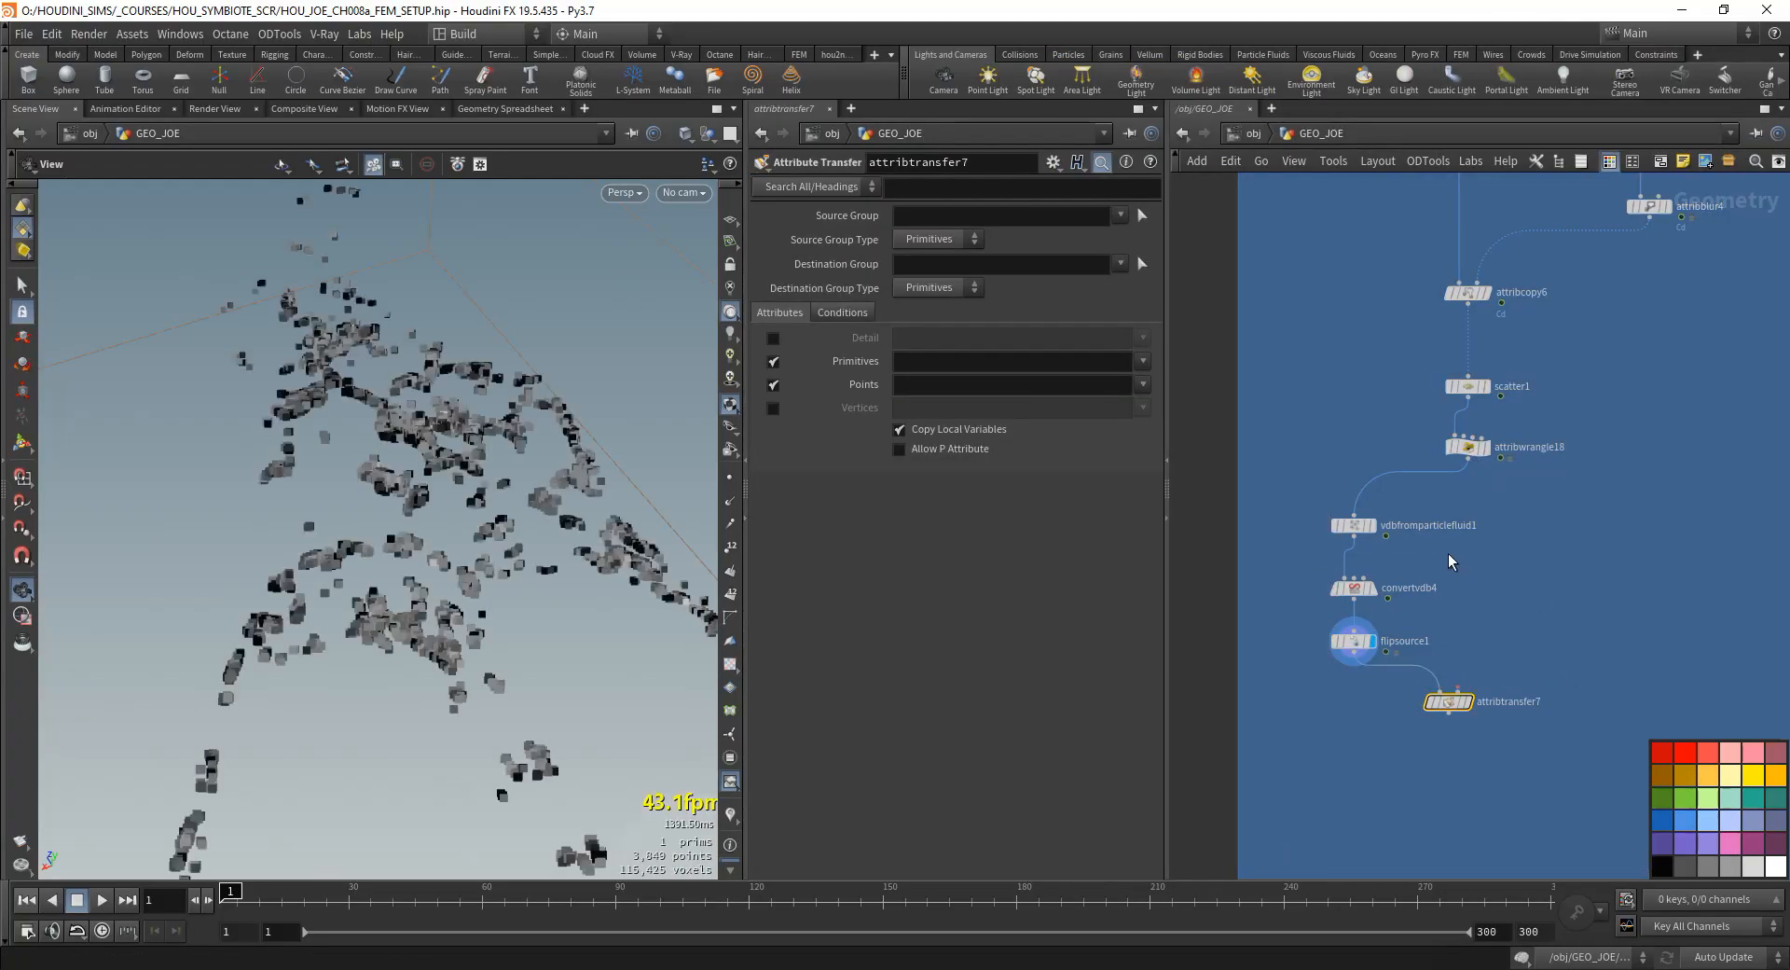
- Connect attribwrangle18 to the second input of attribtransfer7 and display attribtransfer7
click(1466, 459)
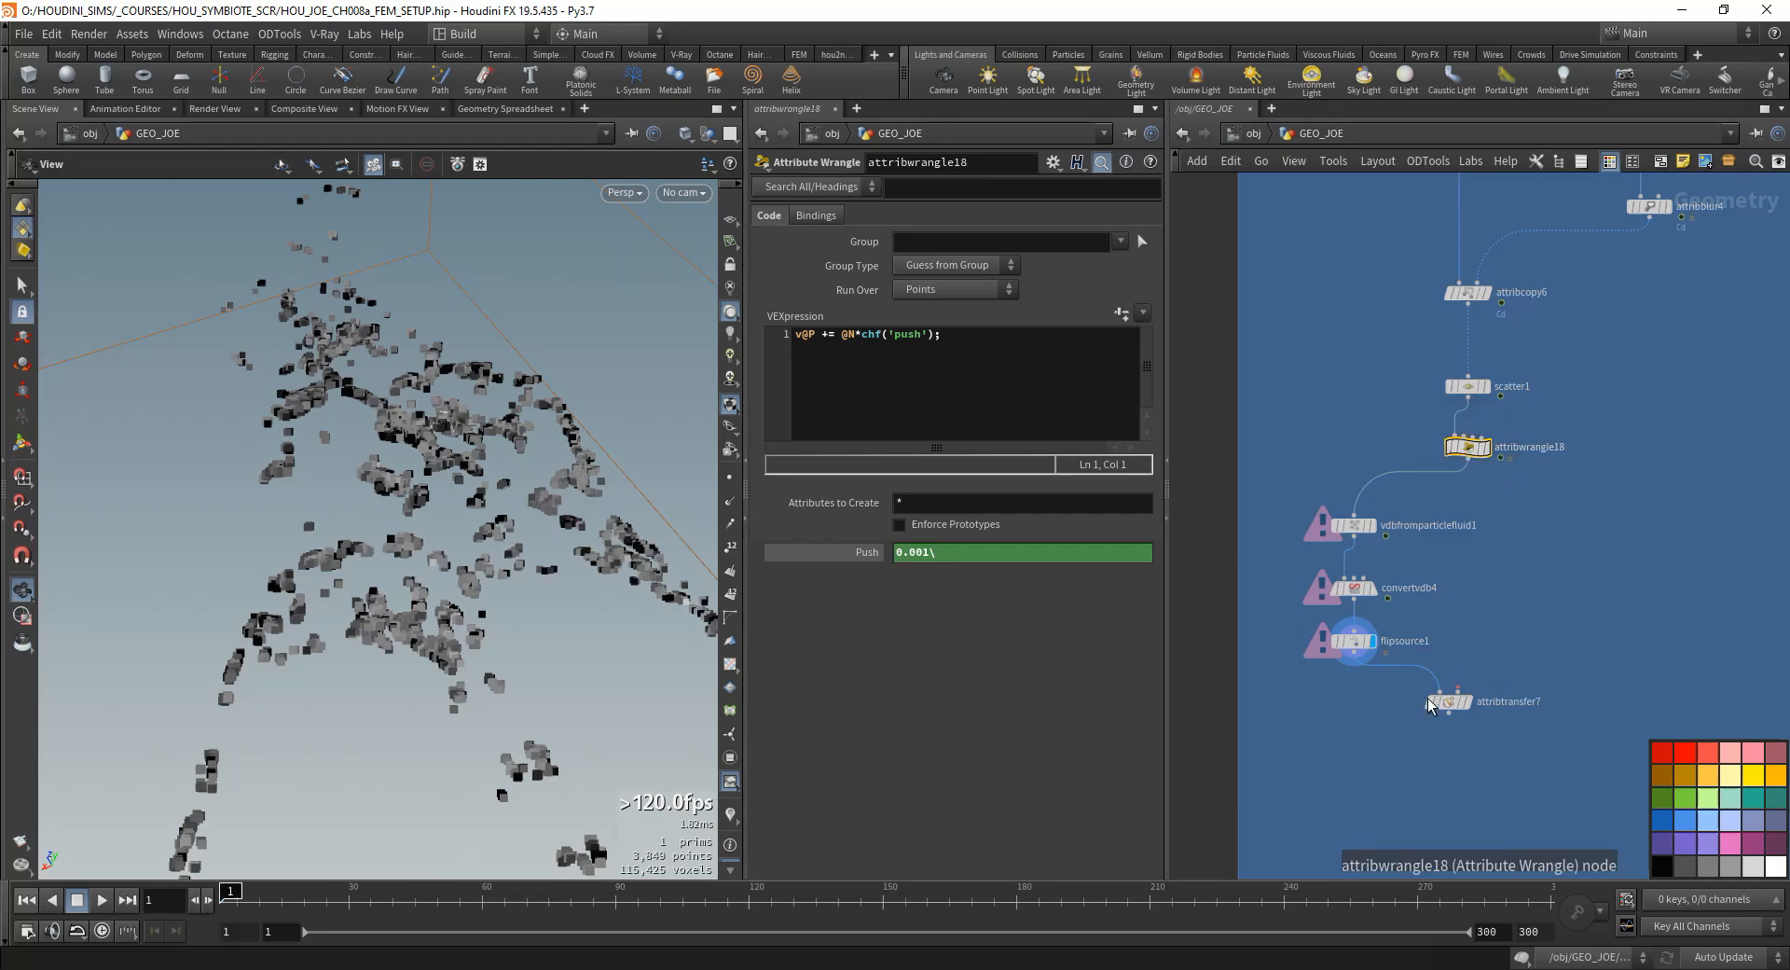
click(1457, 694)
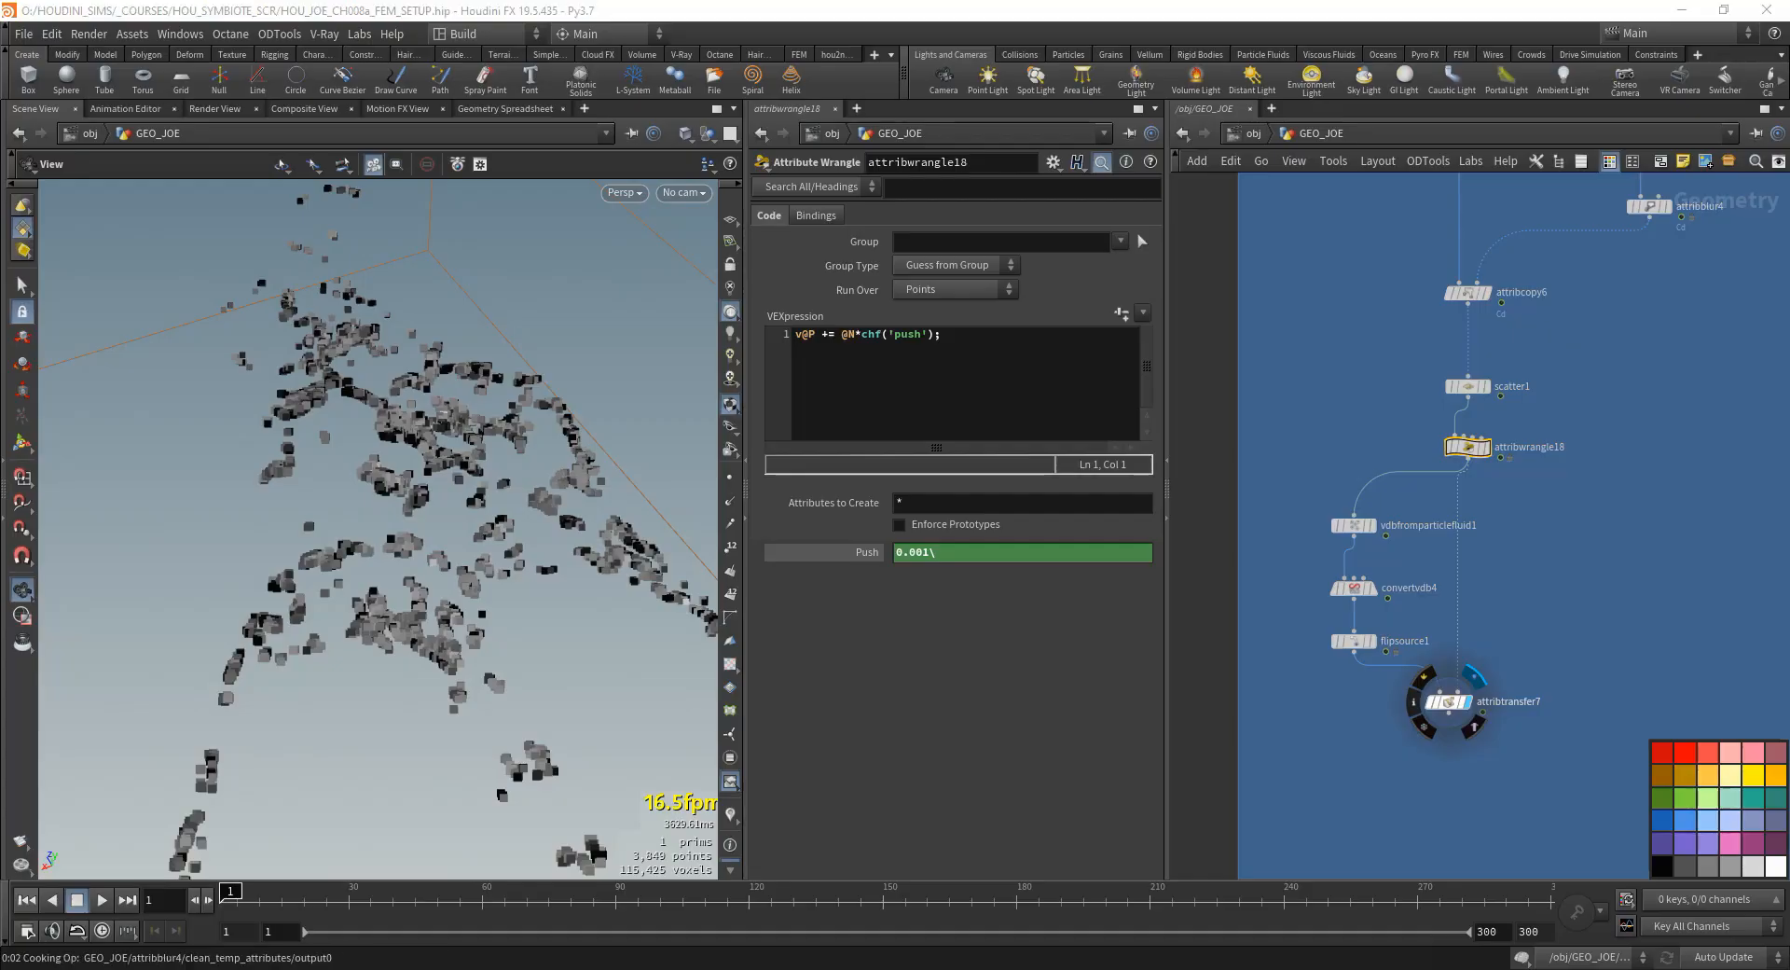
click(1447, 701)
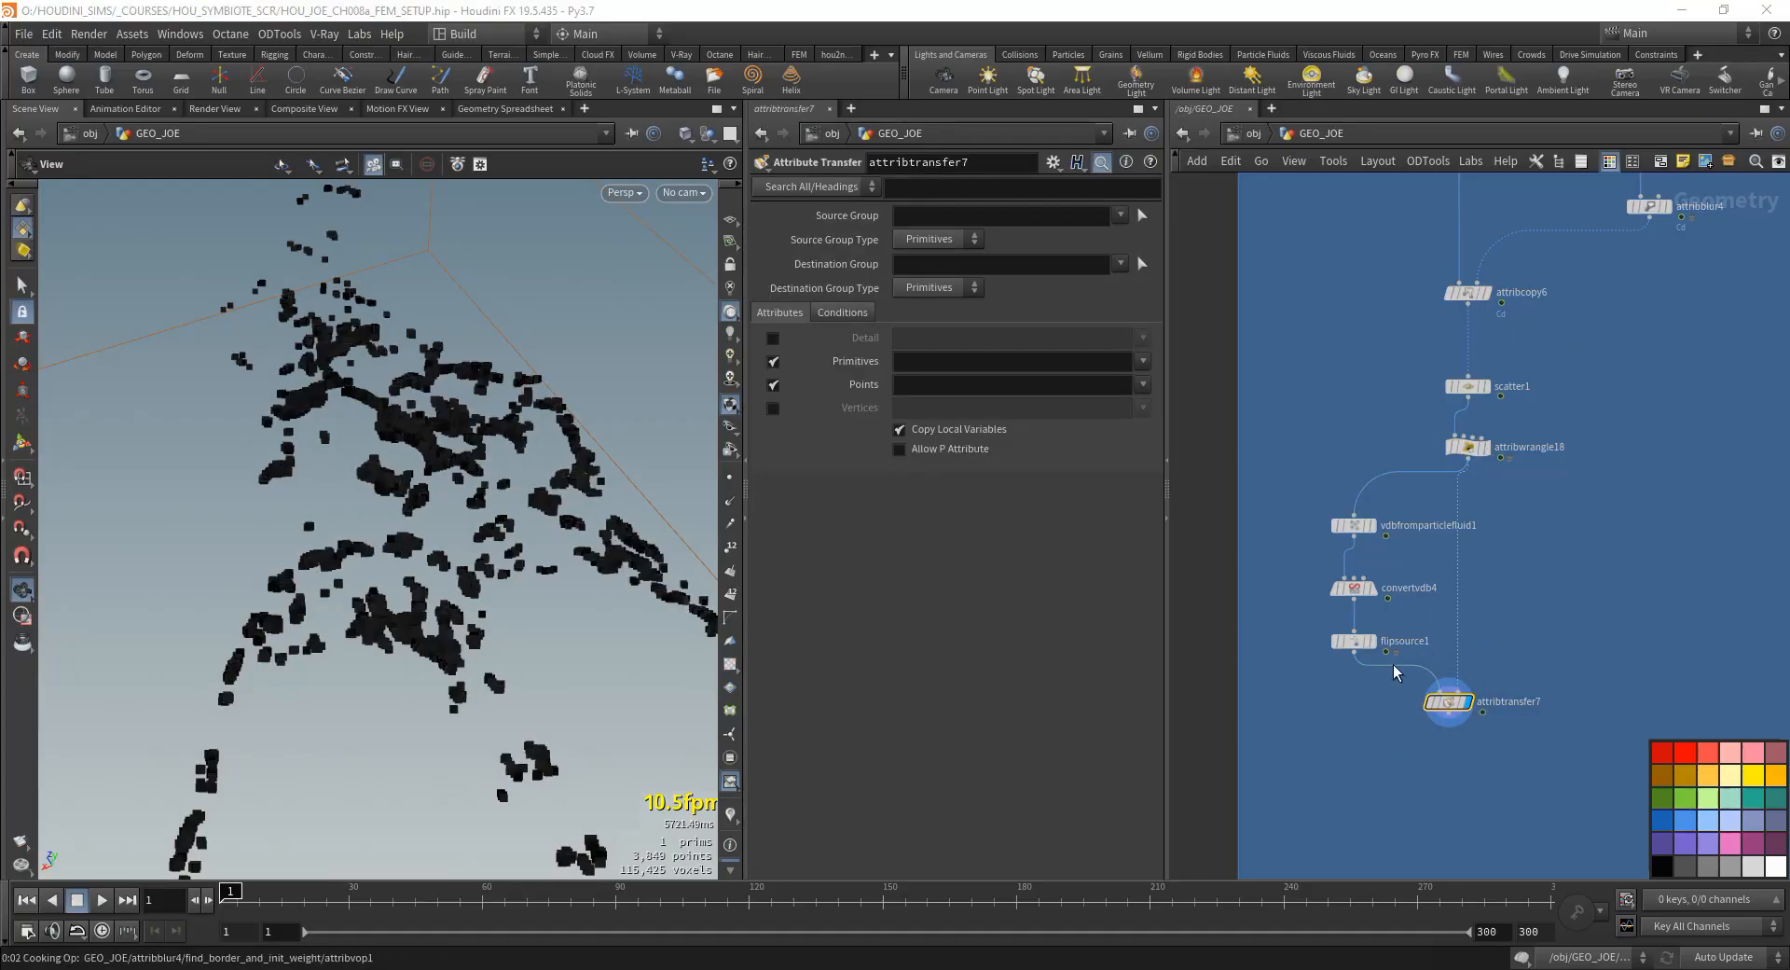
- Correct the Push expression on attribwrangle18 to 0.001
mouse_move(1387, 678)
mouse_down()
mouse_move(1333, 631)
mouse_move(1360, 676)
mouse_up()
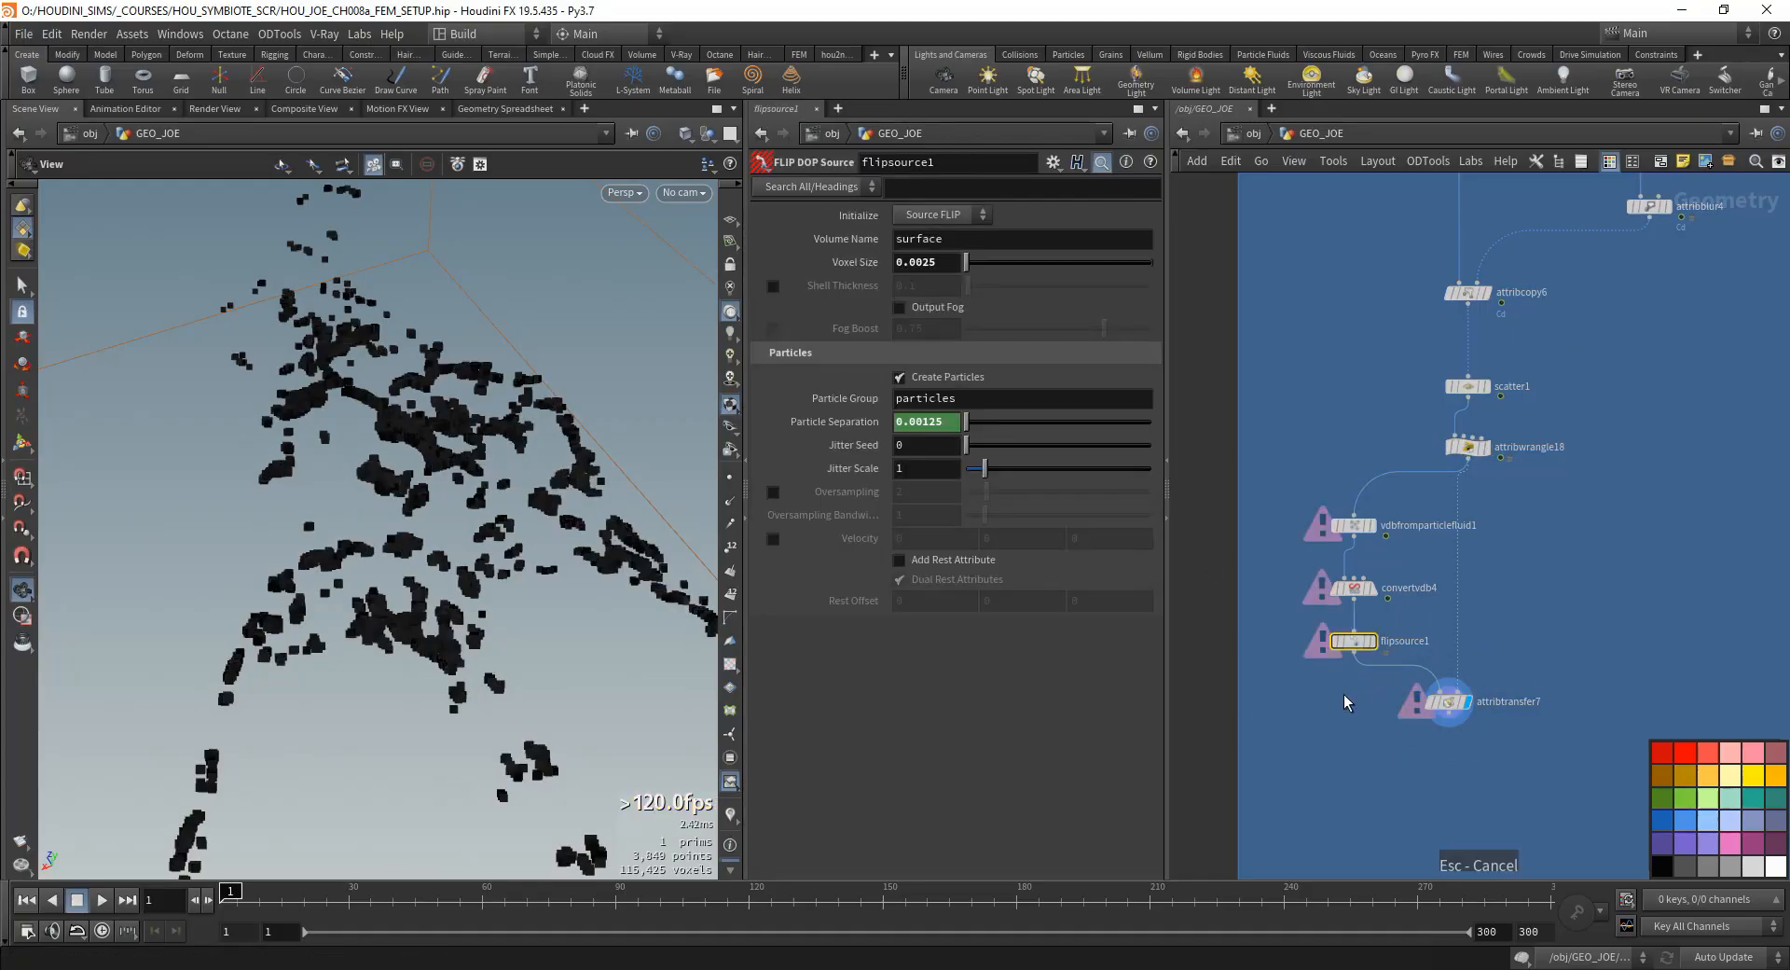
key(Up)
key(Up)
key(Up)
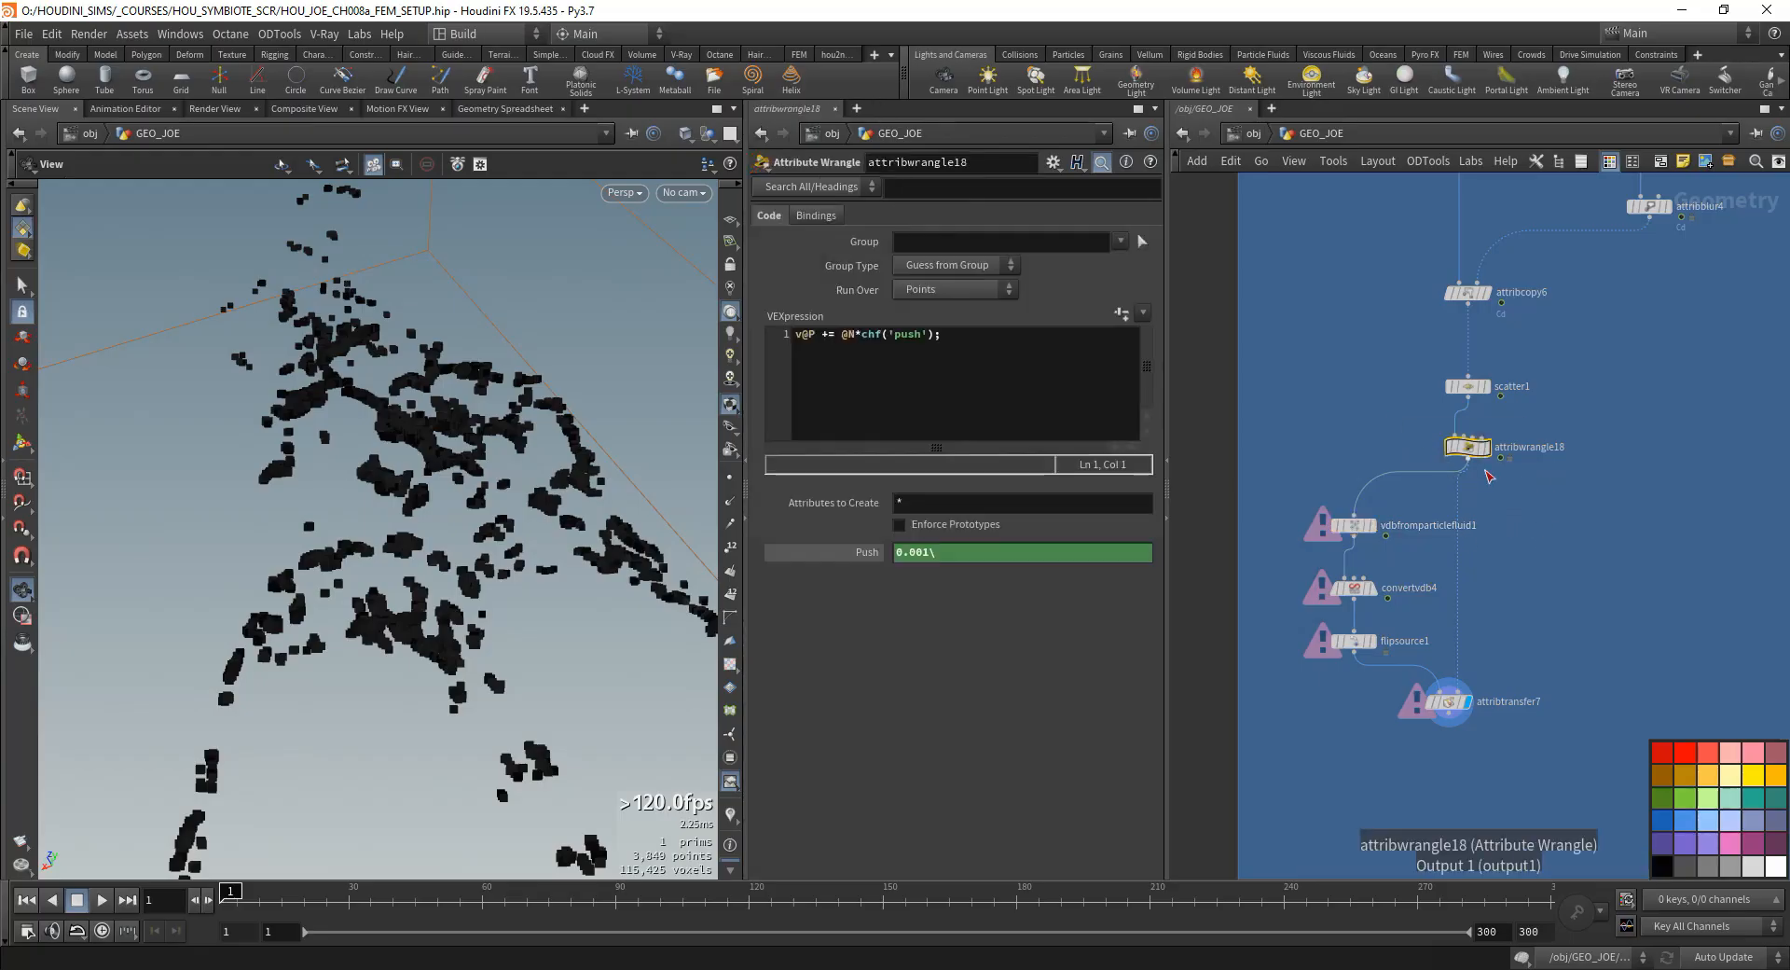
key(Return)
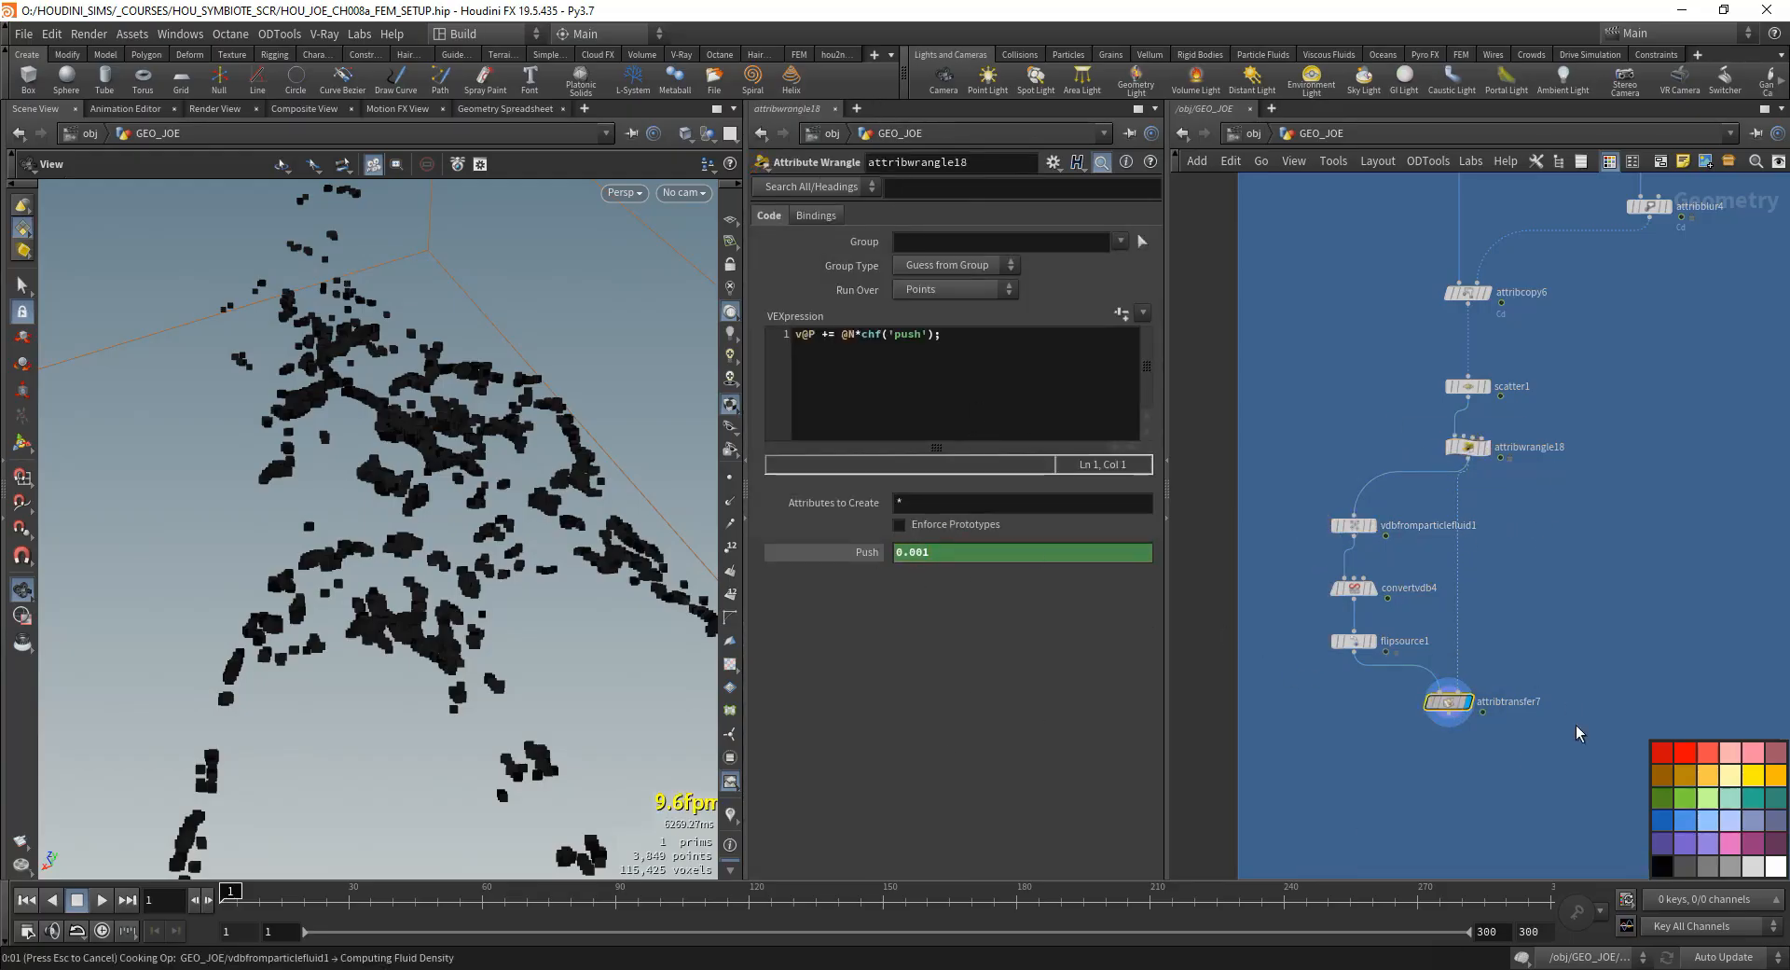
- On attribtransfer7, disable primitive attributes and set the transferred point attributes to only v
click(1446, 702)
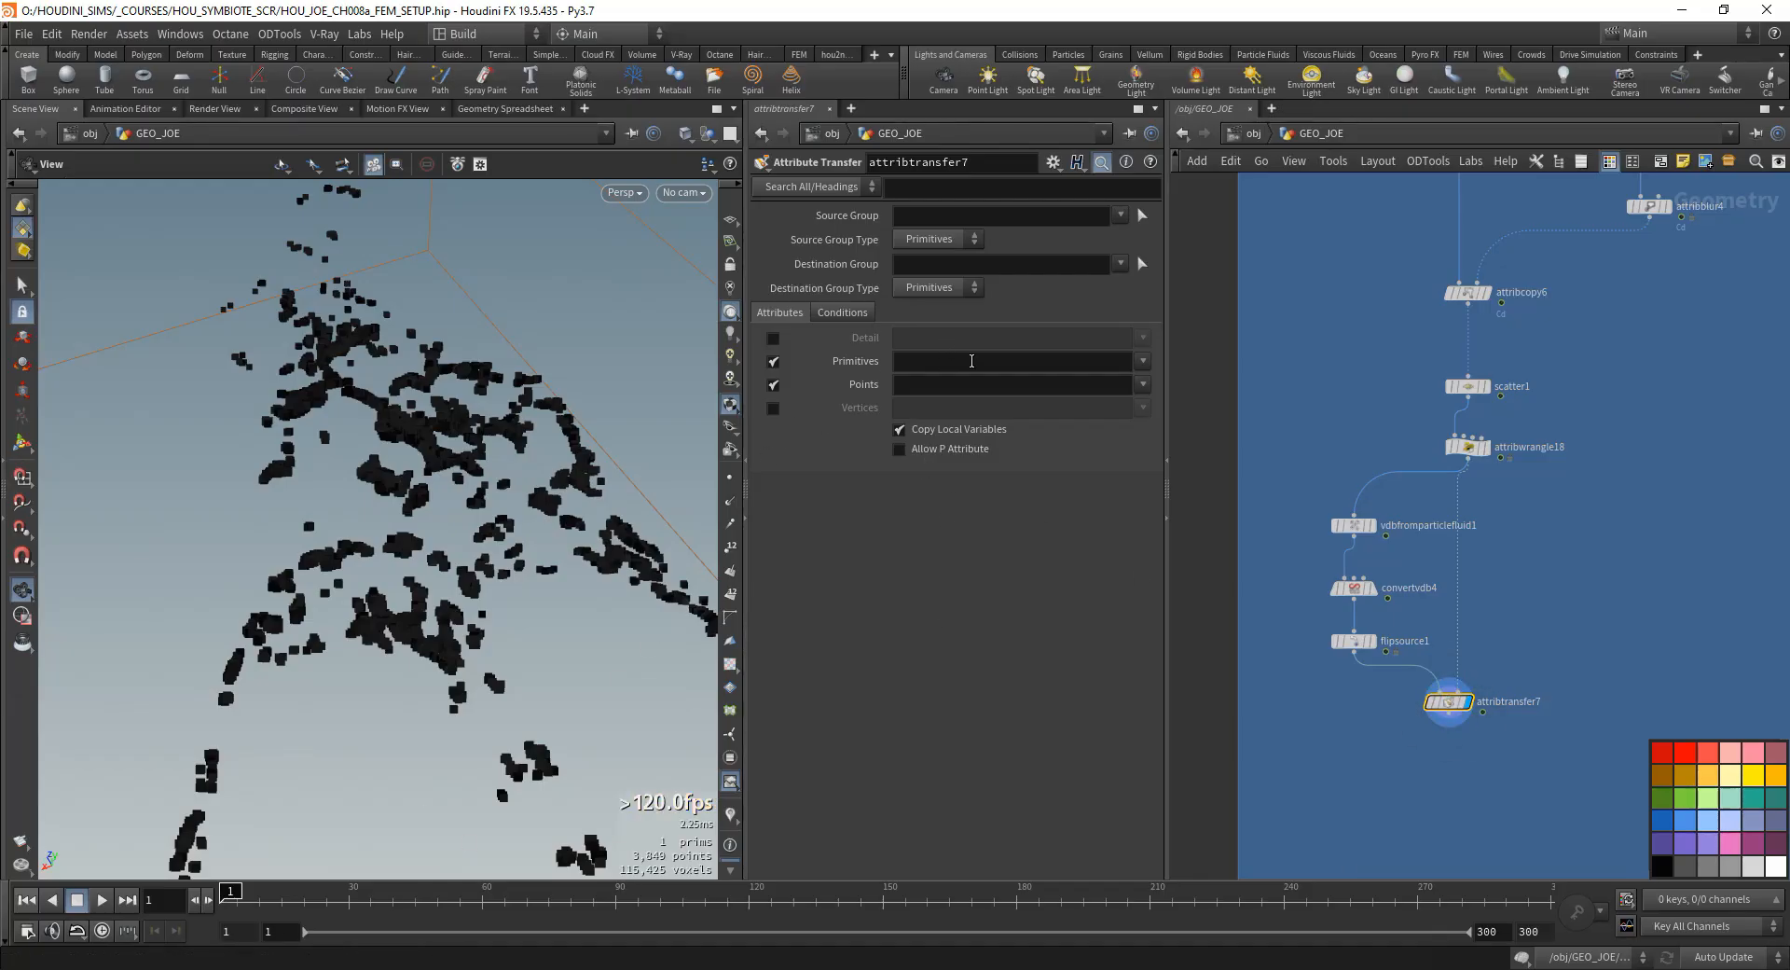
click(772, 361)
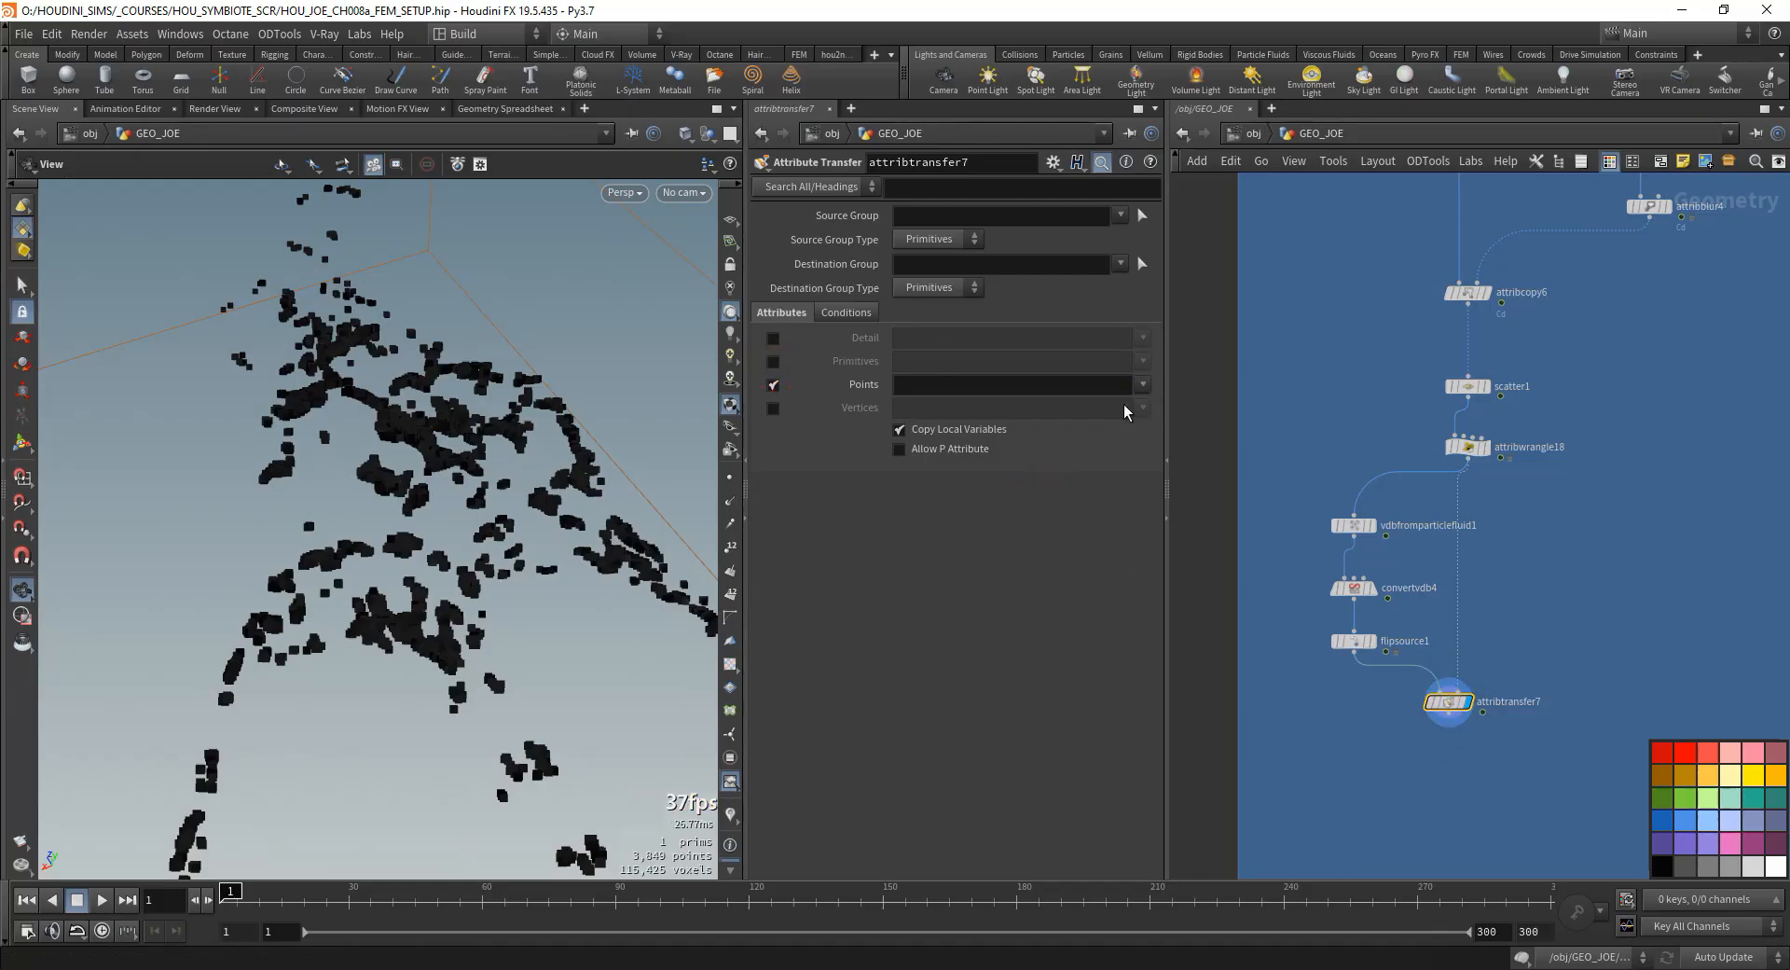
click(1142, 384)
click(1156, 404)
click(1143, 384)
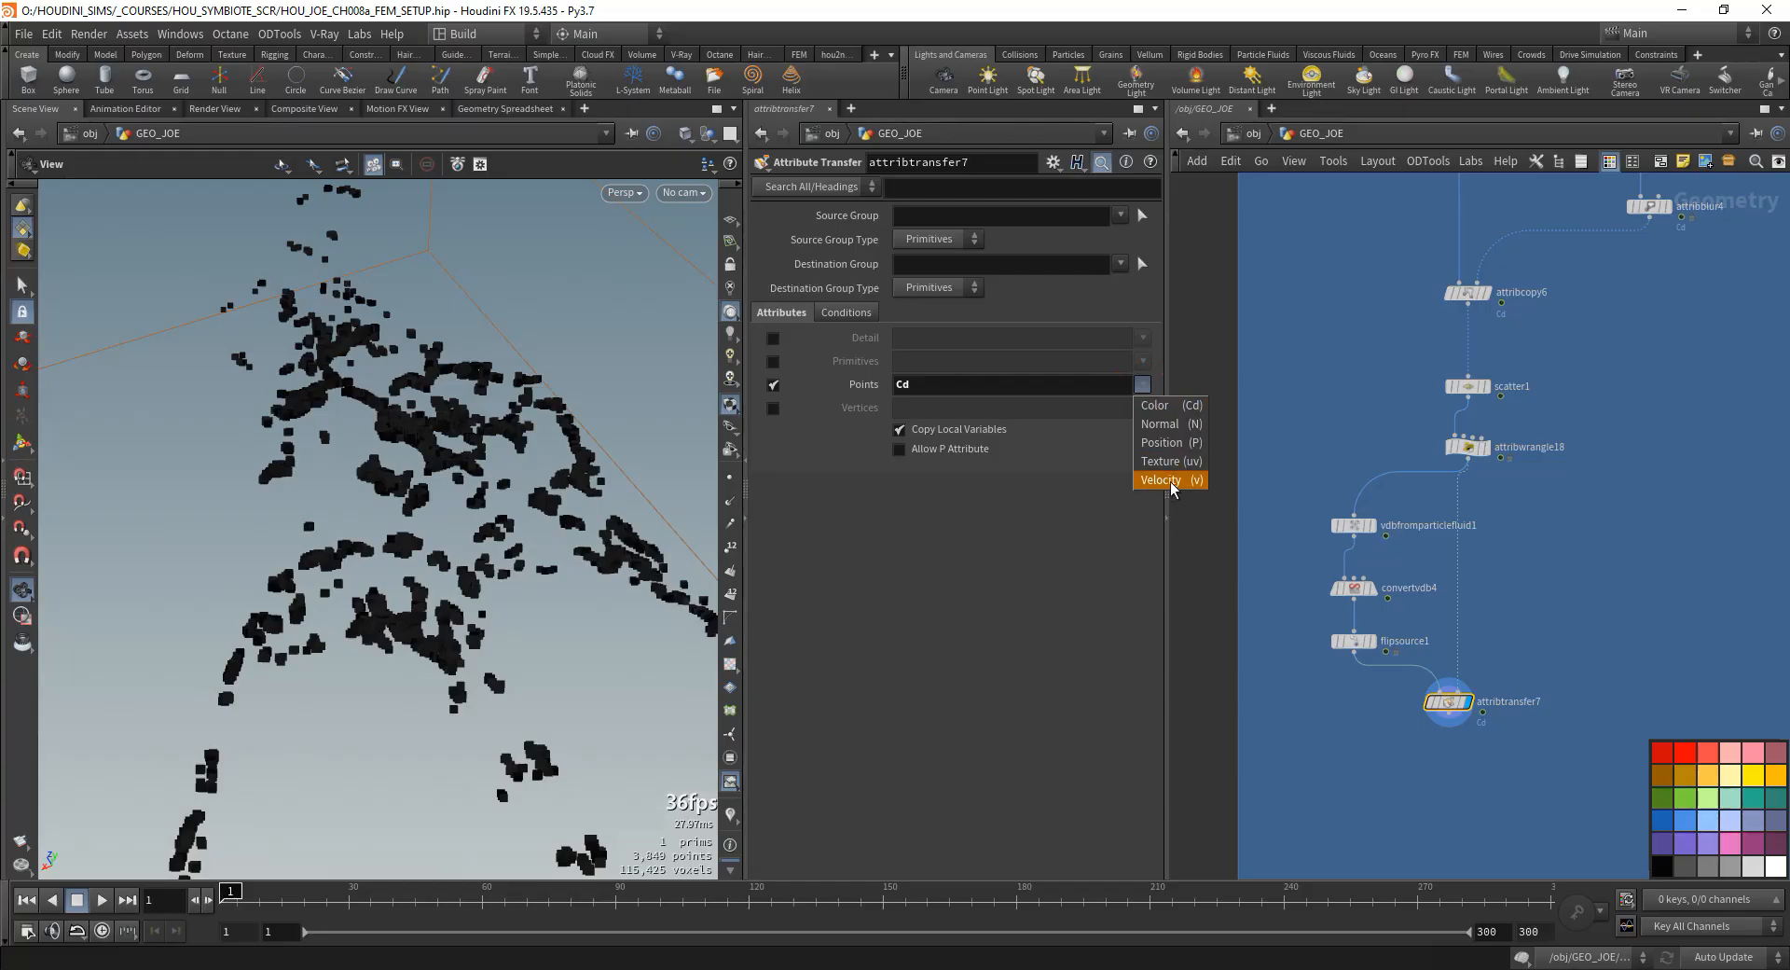
click(1161, 479)
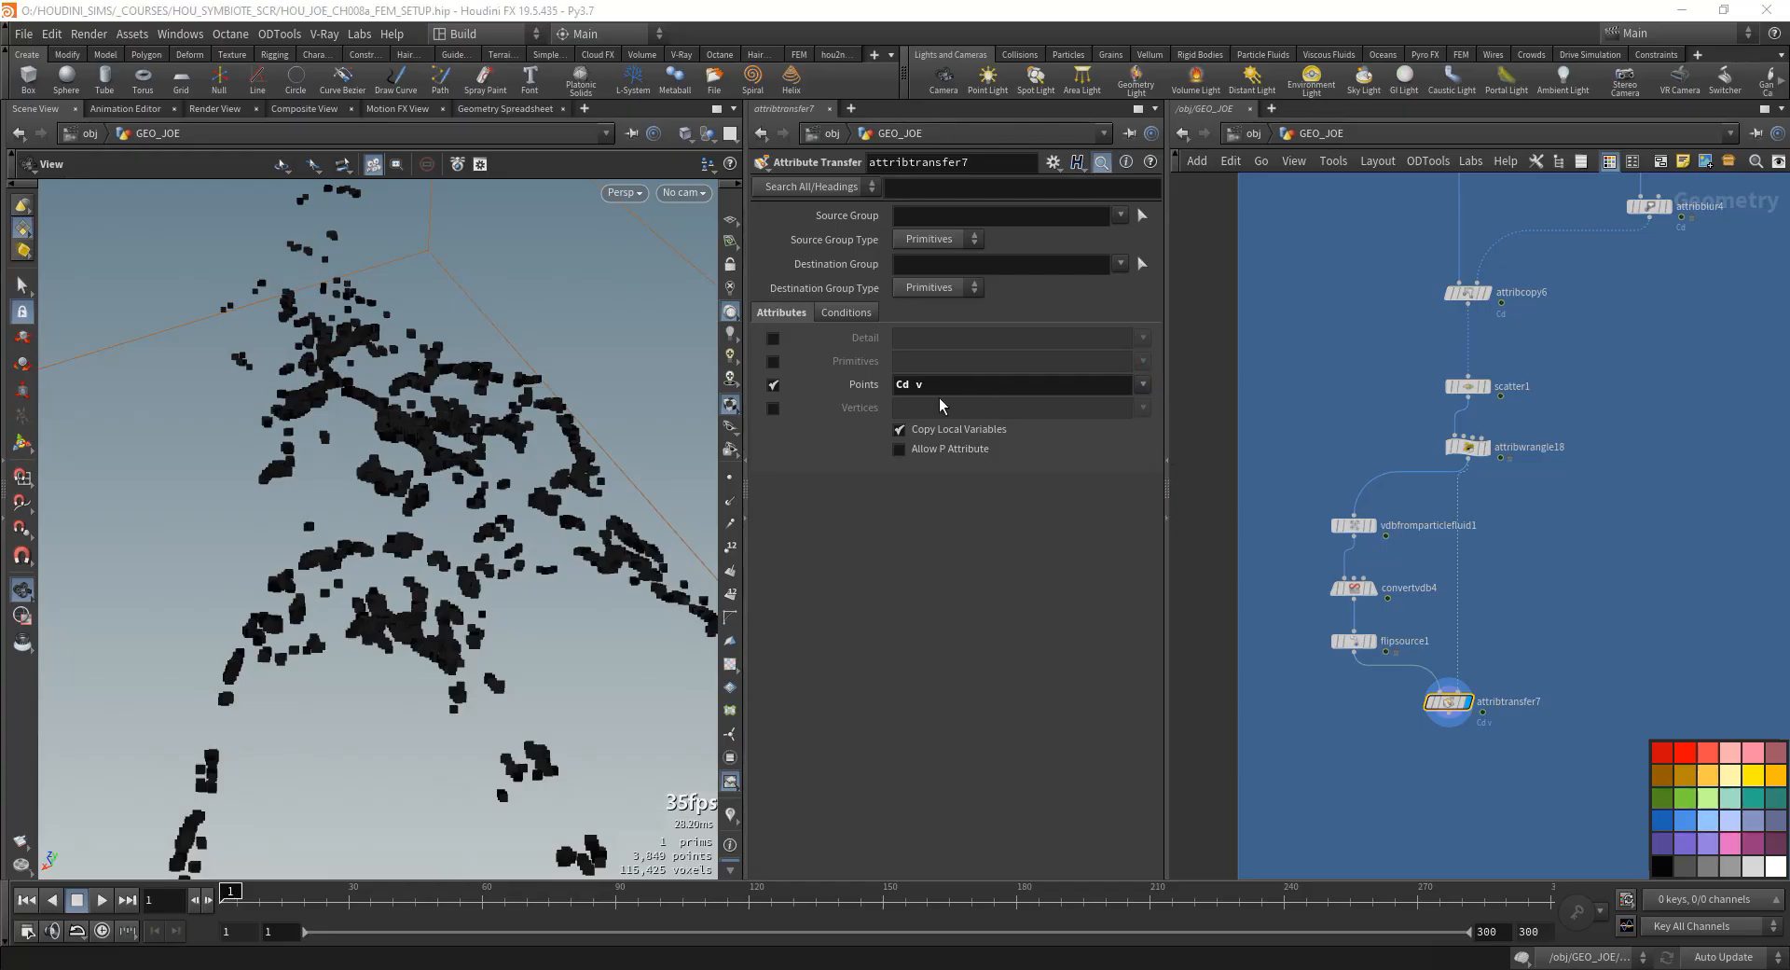
drag(917, 390, 844, 396)
key(BackSpace)
key(Return)
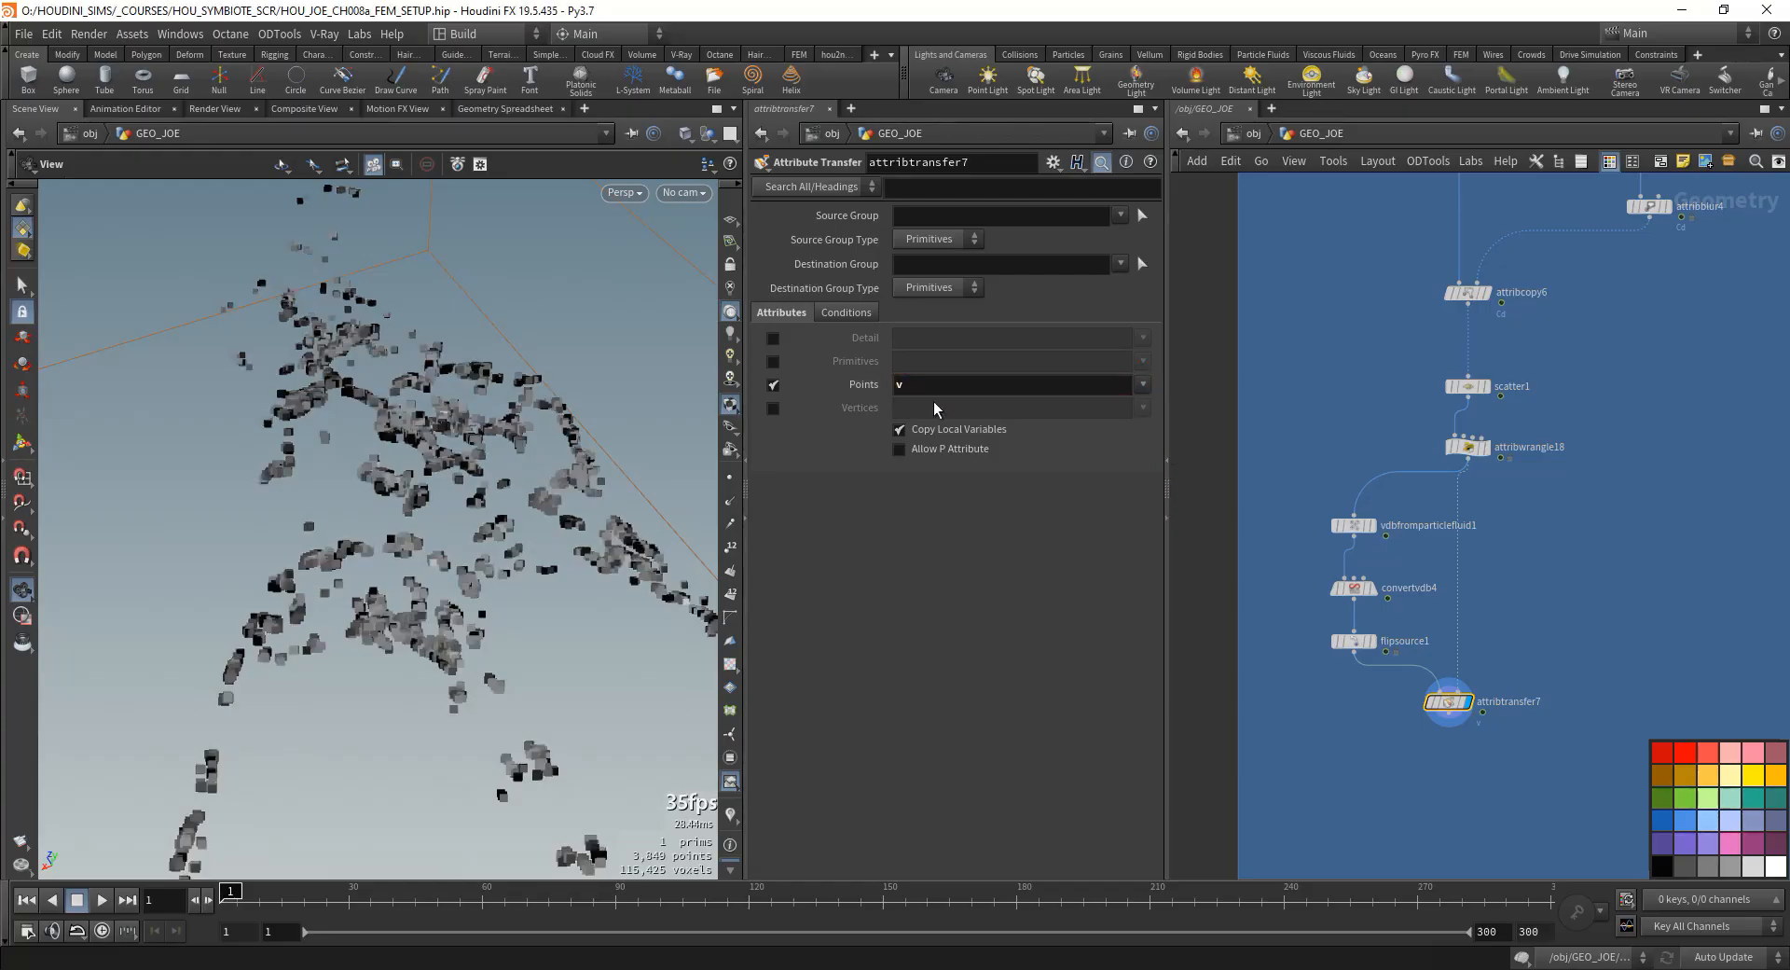
- Check scatter1's attributes, display attribcopy6 and add viscosity to its copied attribute names alongside Cd
click(1150, 383)
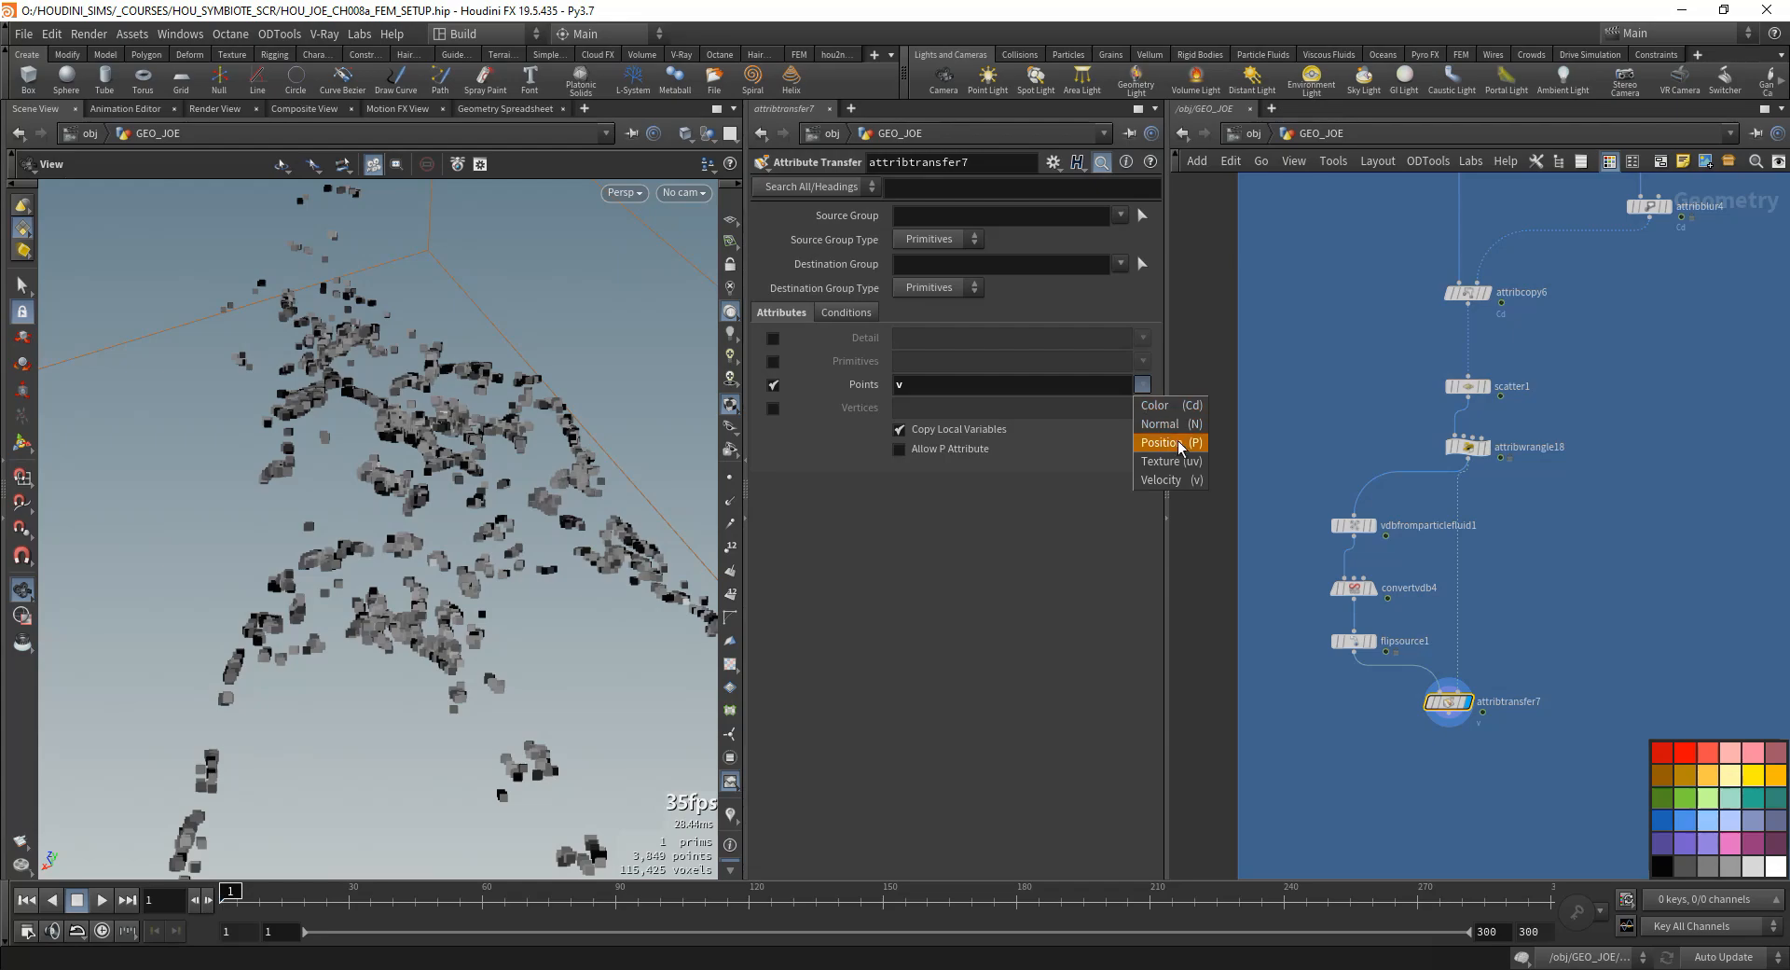
middle_drag(1547, 486, 1425, 577)
middle_click(1339, 476)
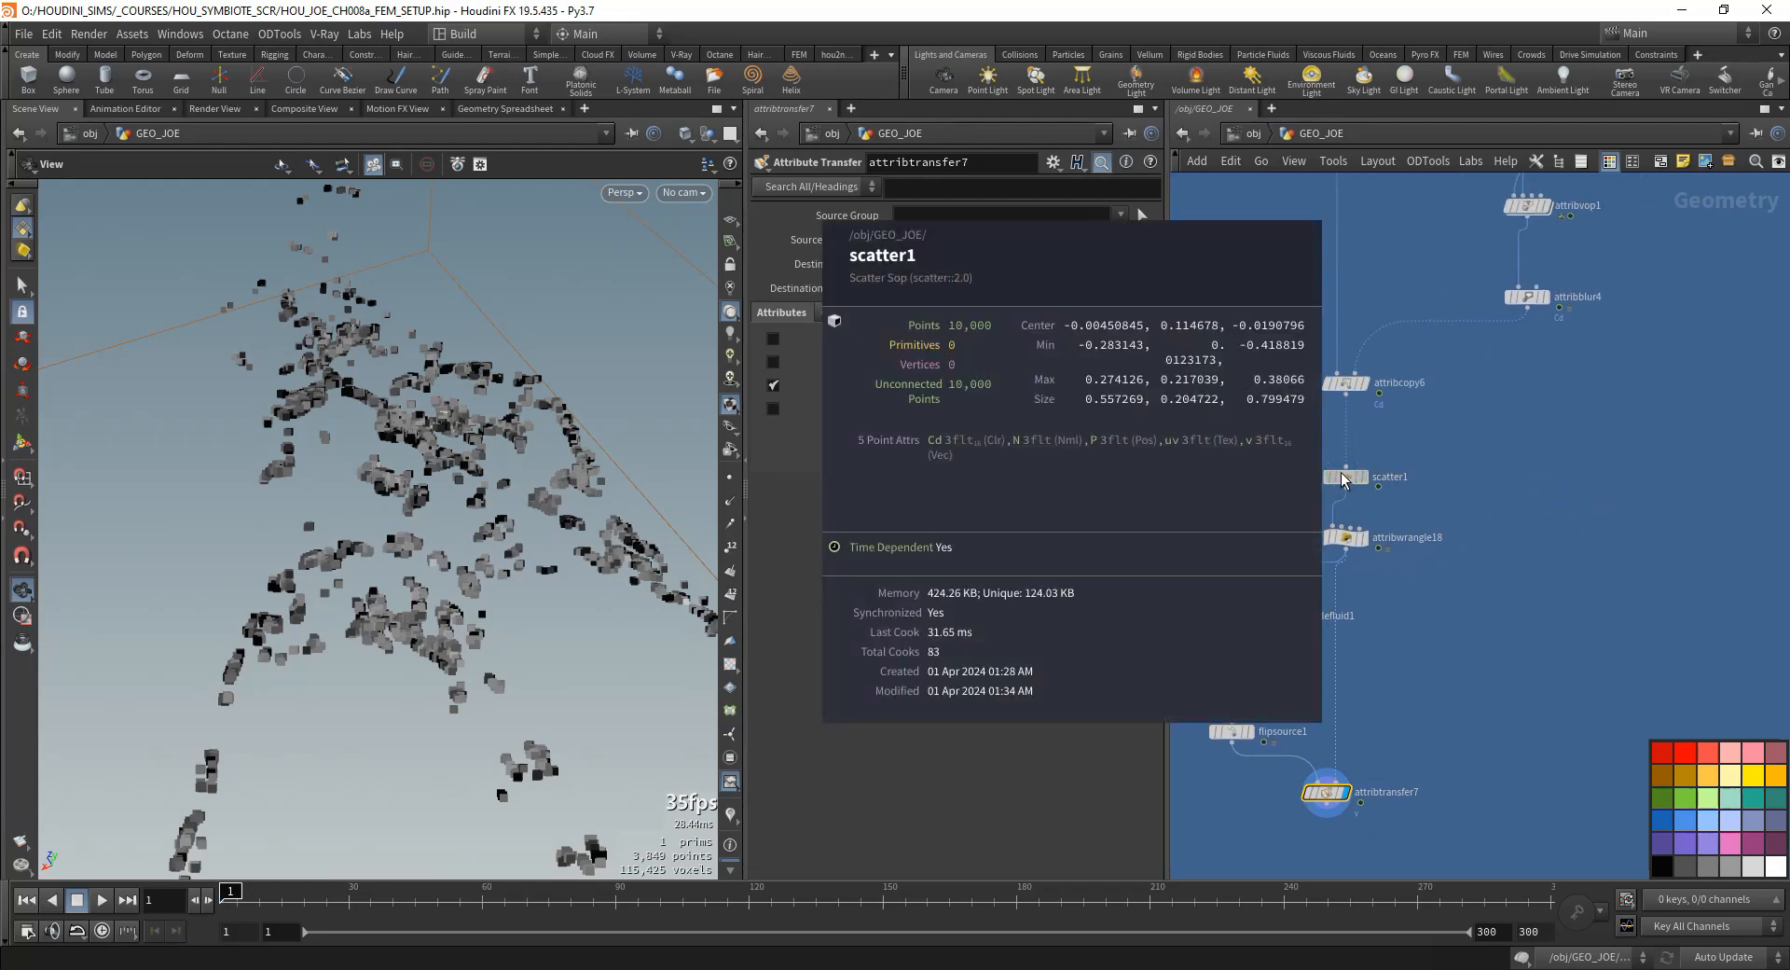
middle_drag(1560, 386, 1542, 466)
drag(1543, 466, 1453, 360)
click(1327, 464)
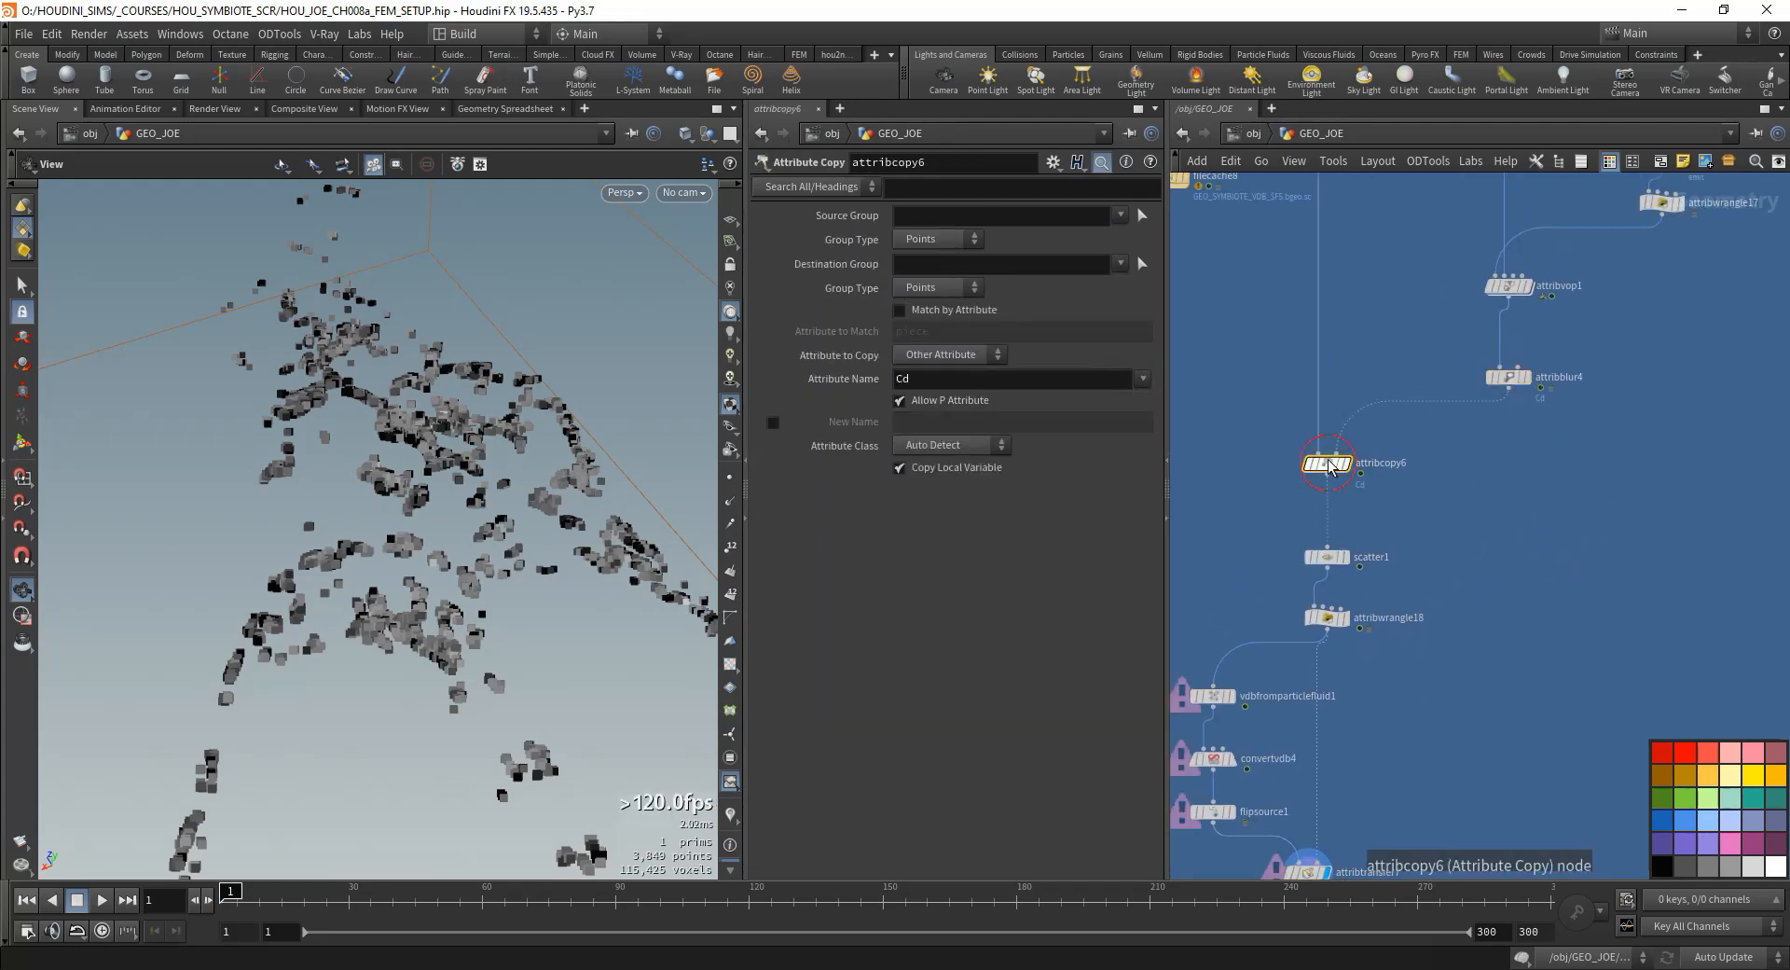
click(1345, 464)
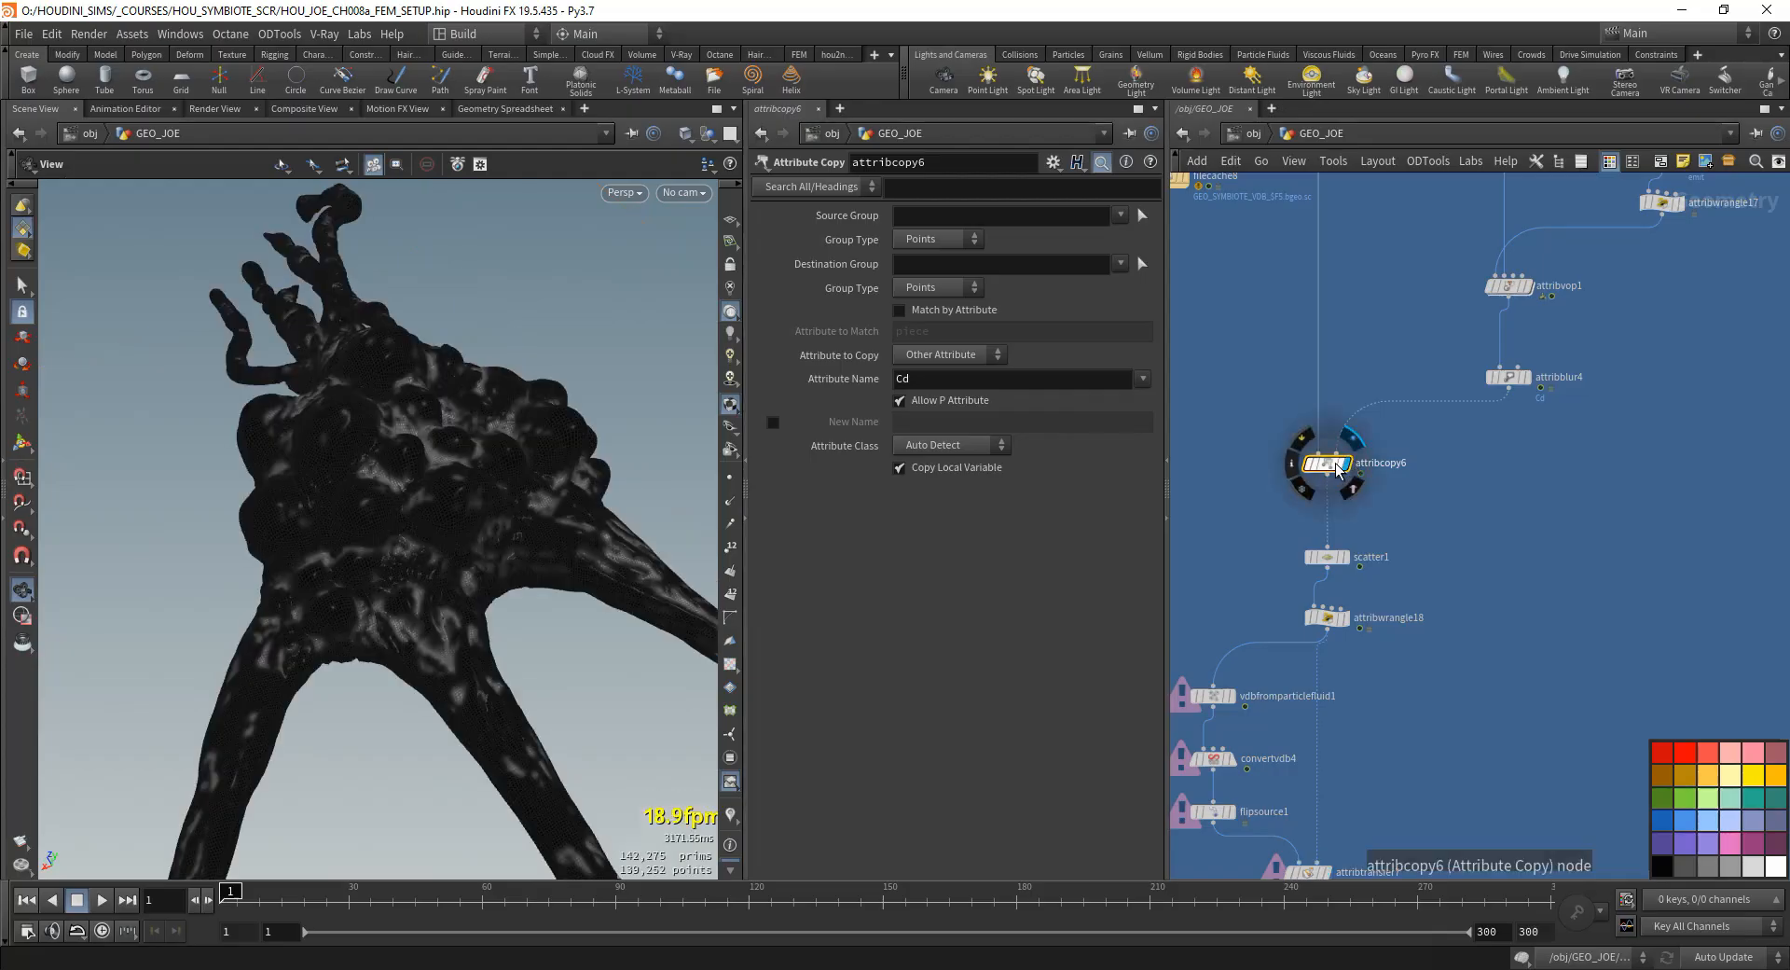
click(1143, 377)
click(1161, 511)
- Display attribtransfer7 and add viscosity to its transferred point attributes
middle_drag(1464, 622, 1498, 443)
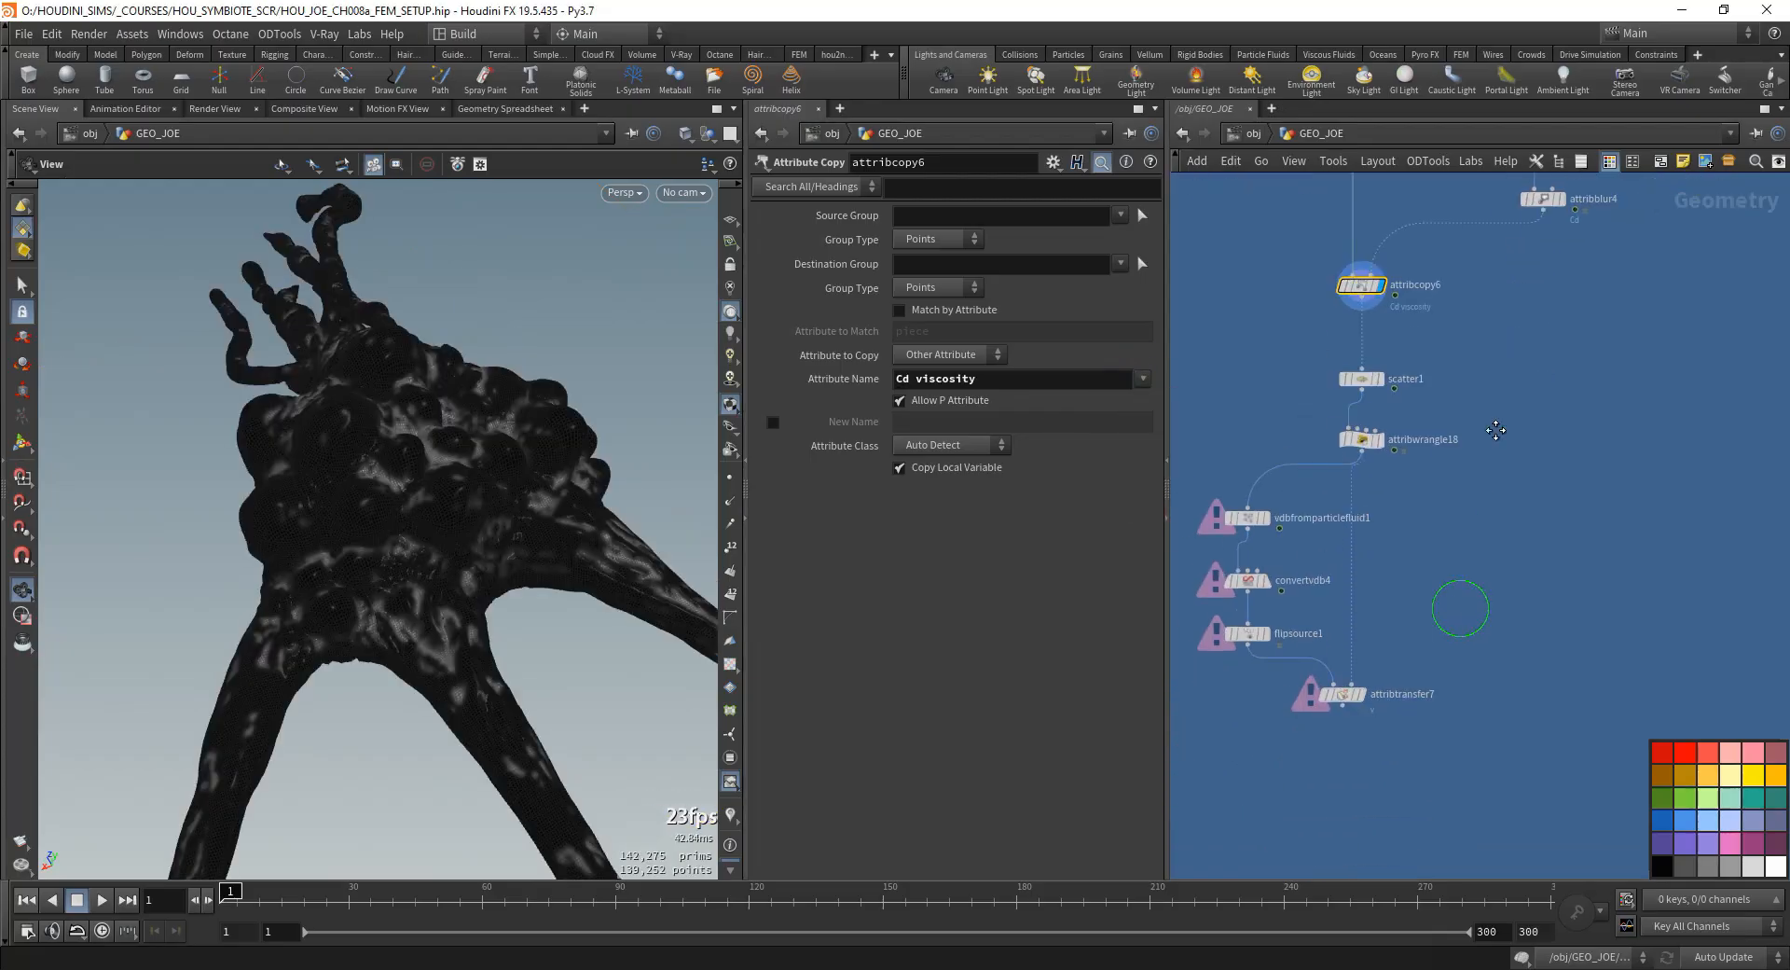
click(1362, 695)
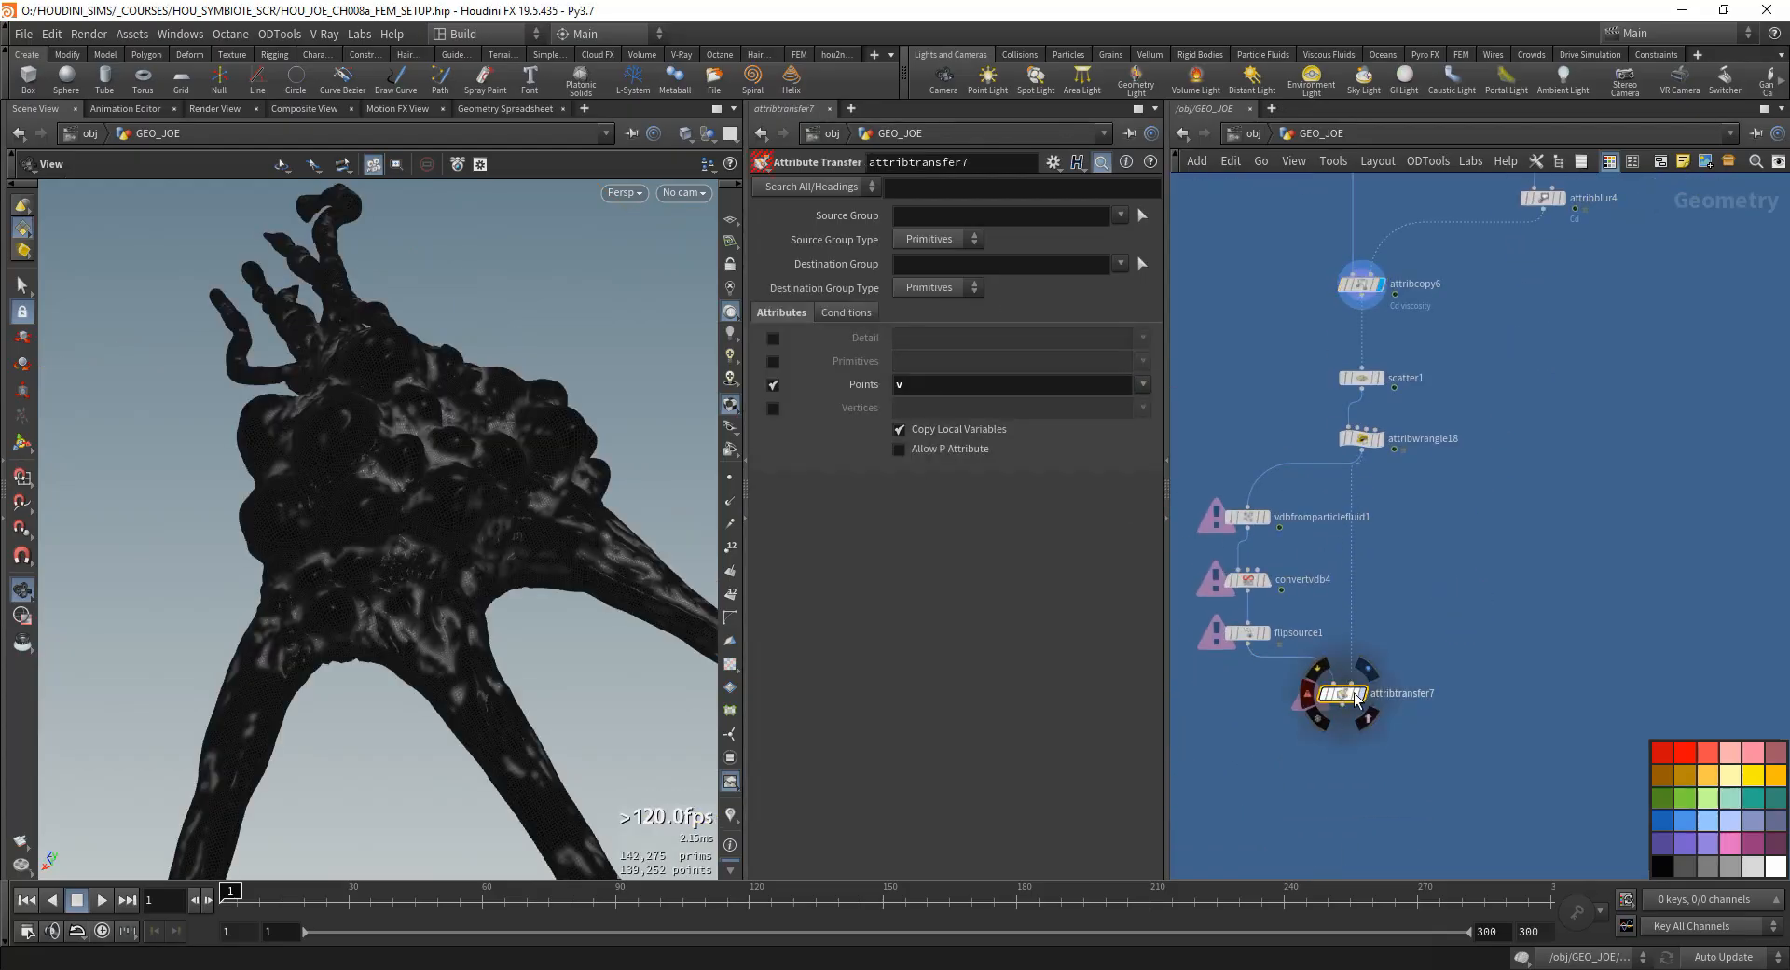
click(1356, 698)
click(1345, 705)
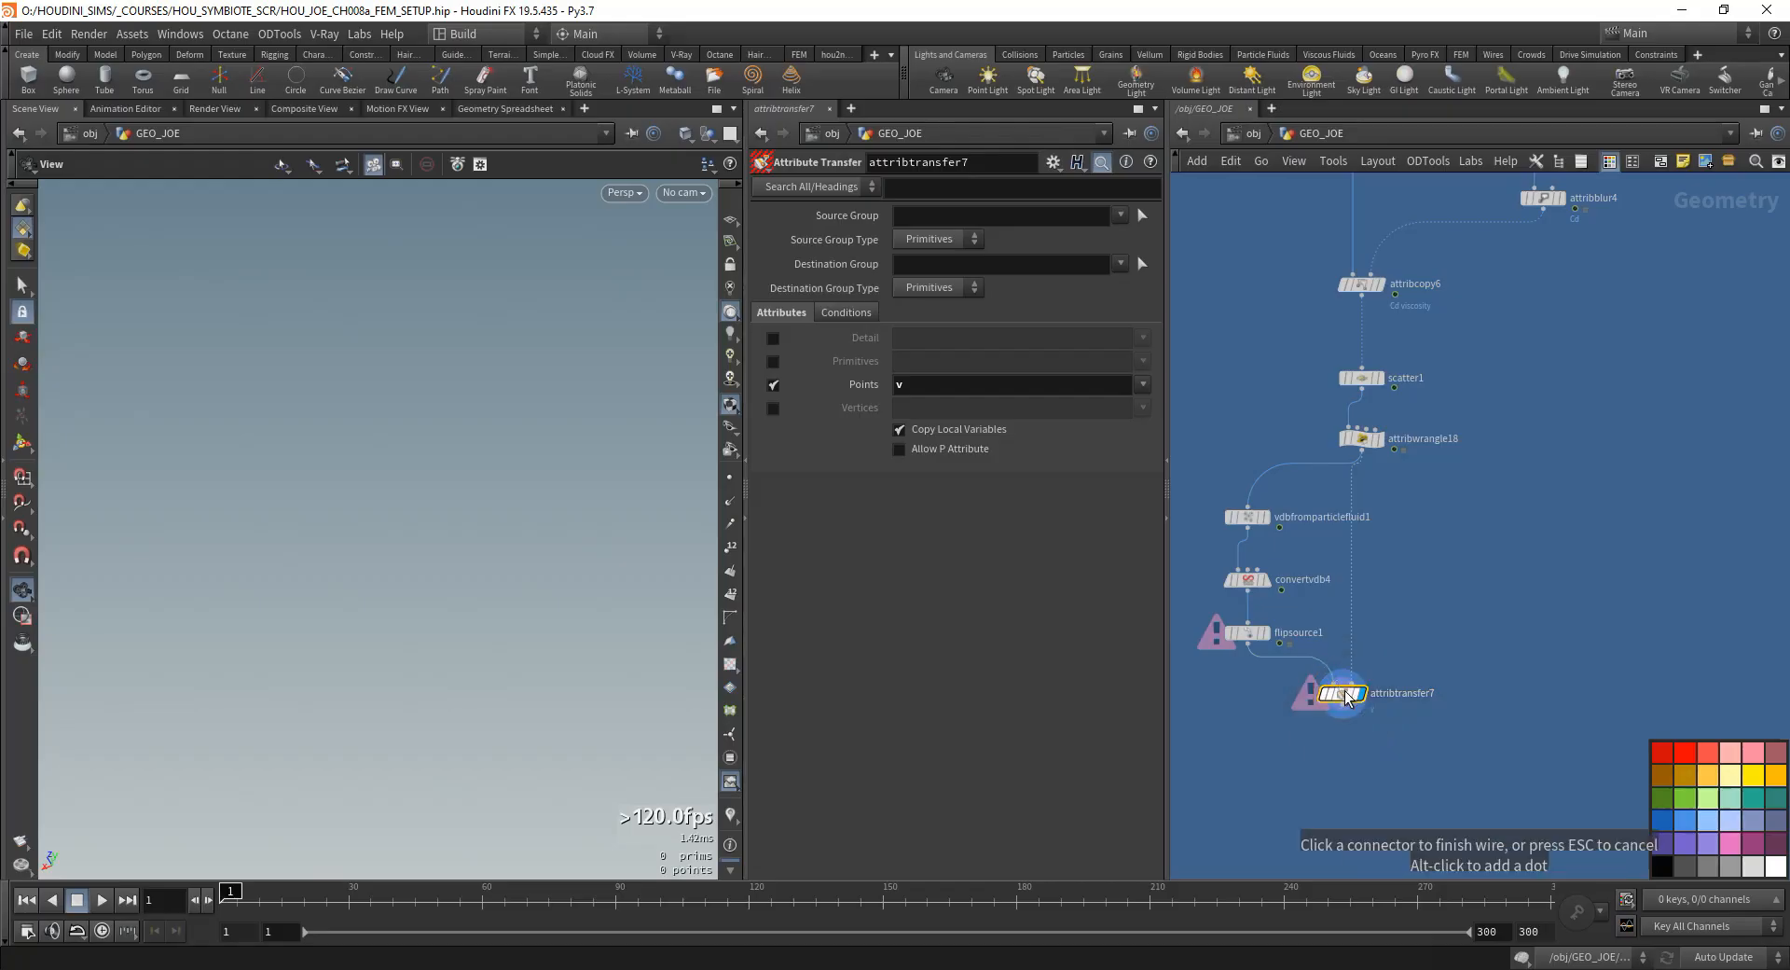
click(1344, 694)
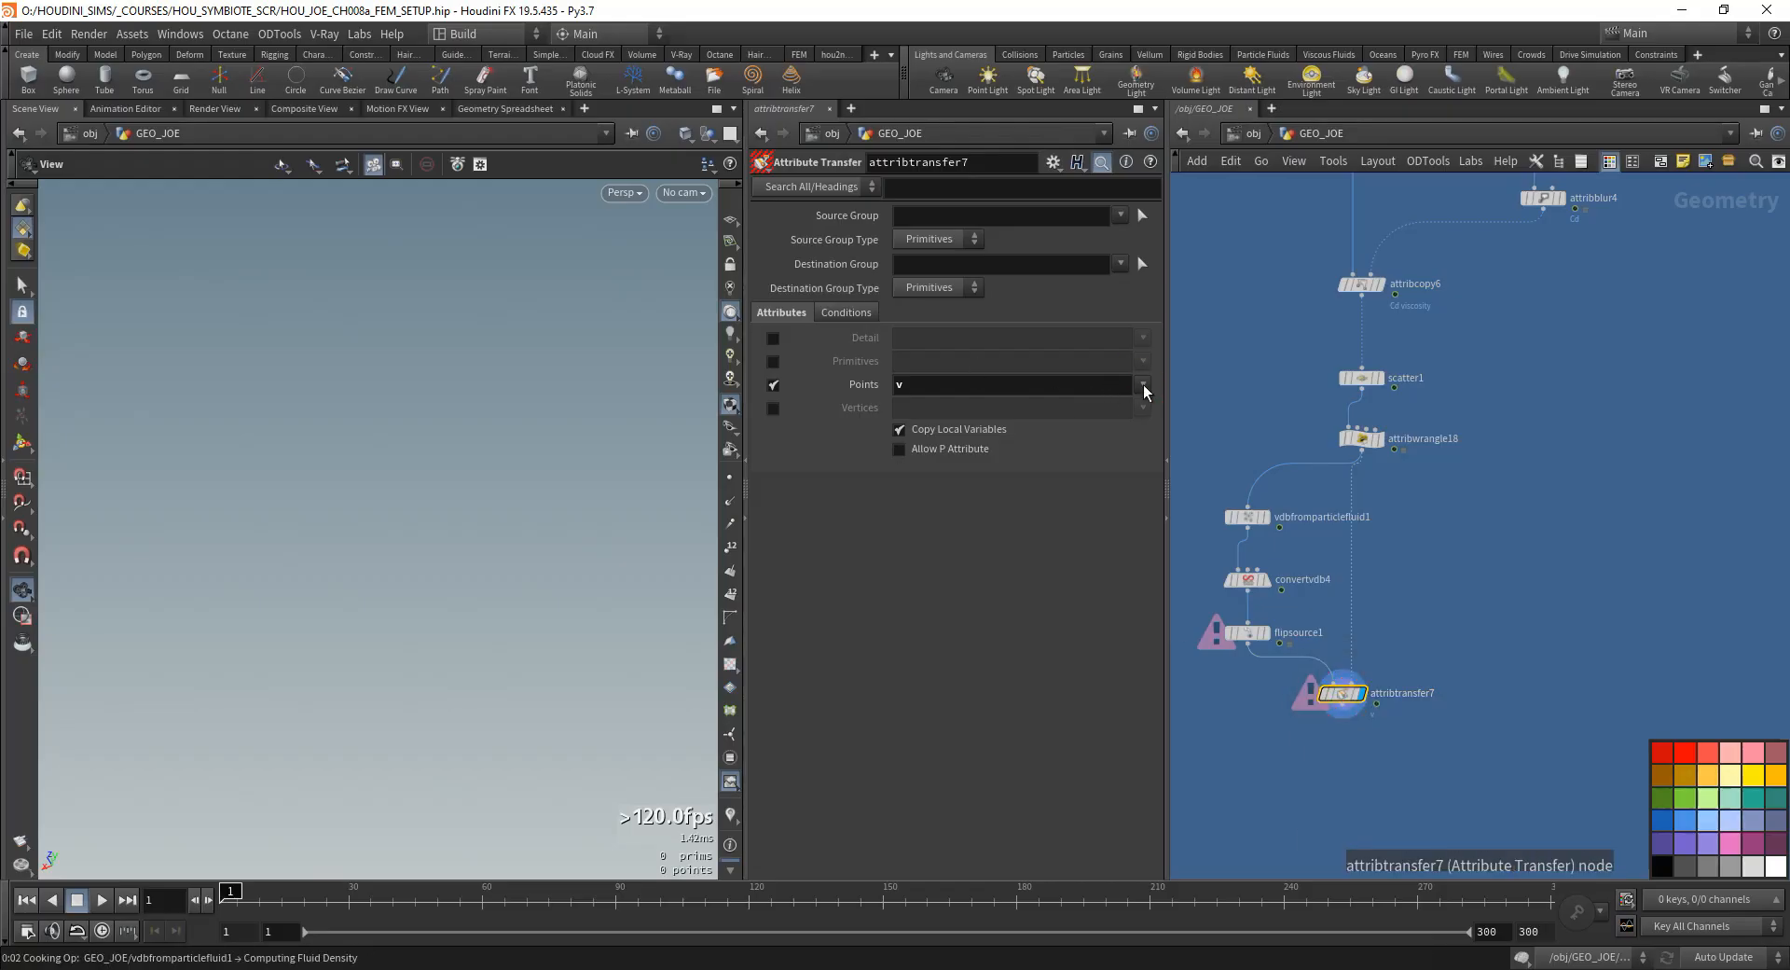
click(1143, 385)
click(1163, 498)
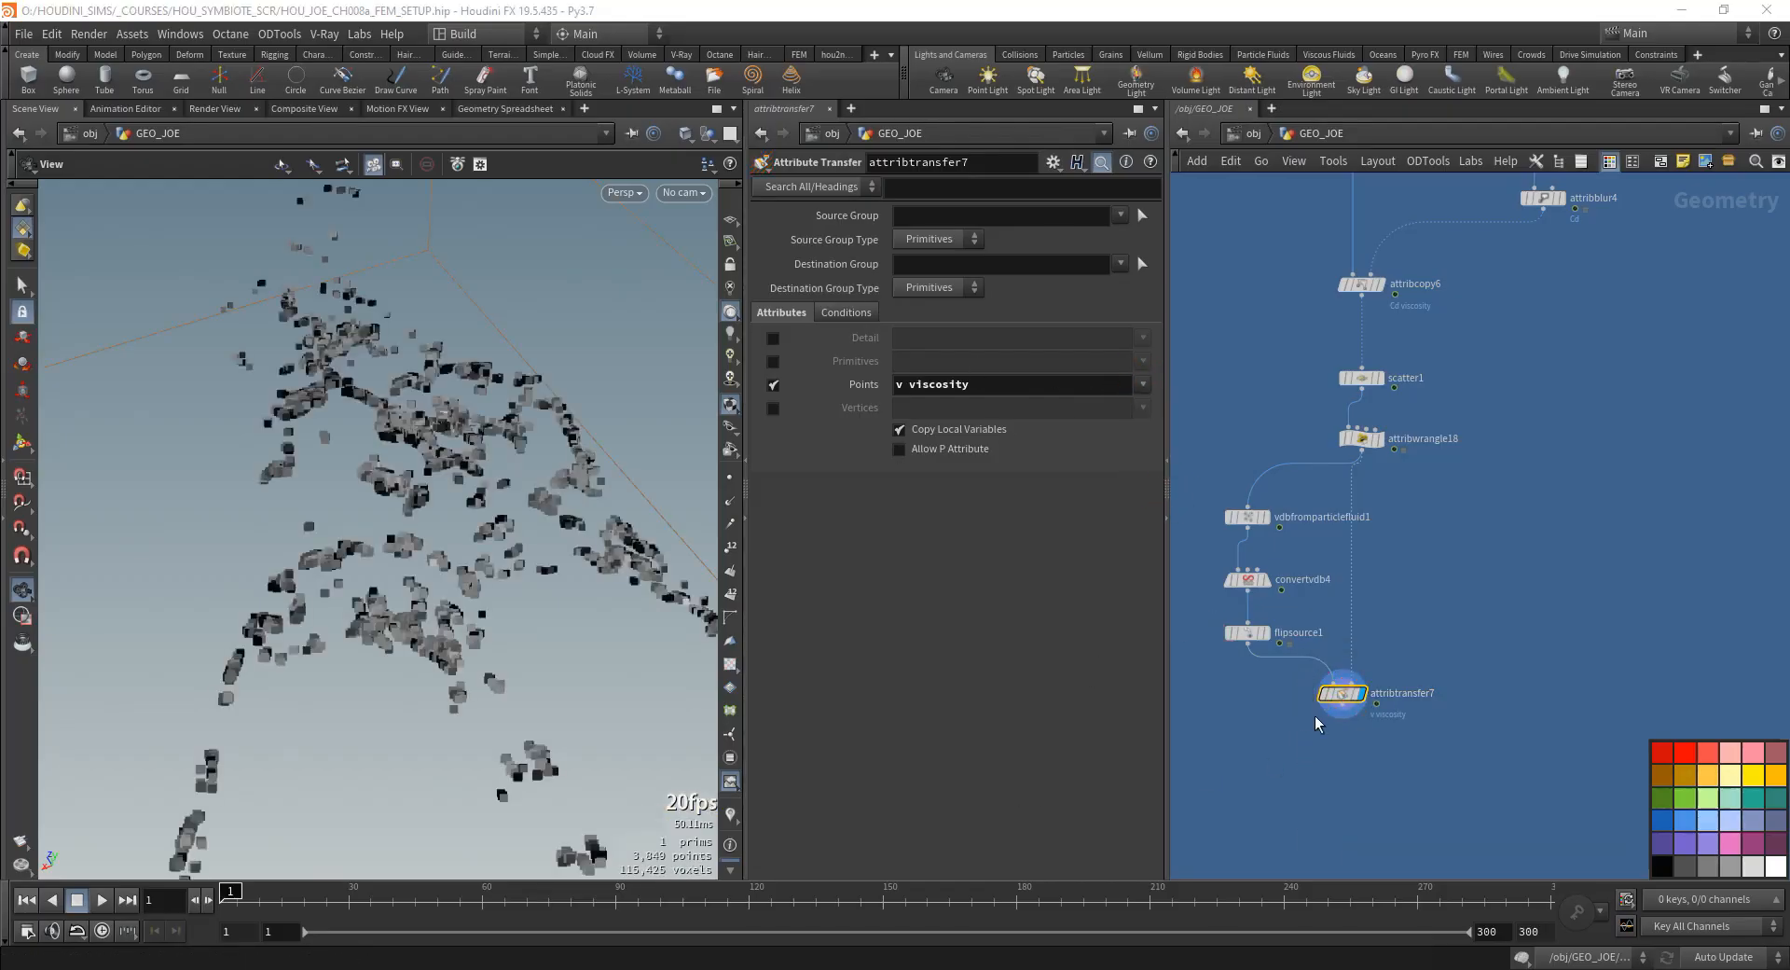
- Check attribtransfer7's output information and review the network branches leading through attribcopy6 and scatter1 to it
middle_click(1342, 699)
scroll(1736, 622, down, 6)
middle_drag(1736, 622, 1580, 519)
scroll(1533, 671, up, 3)
middle_drag(1510, 433, 1492, 595)
scroll(1389, 581, down, 2)
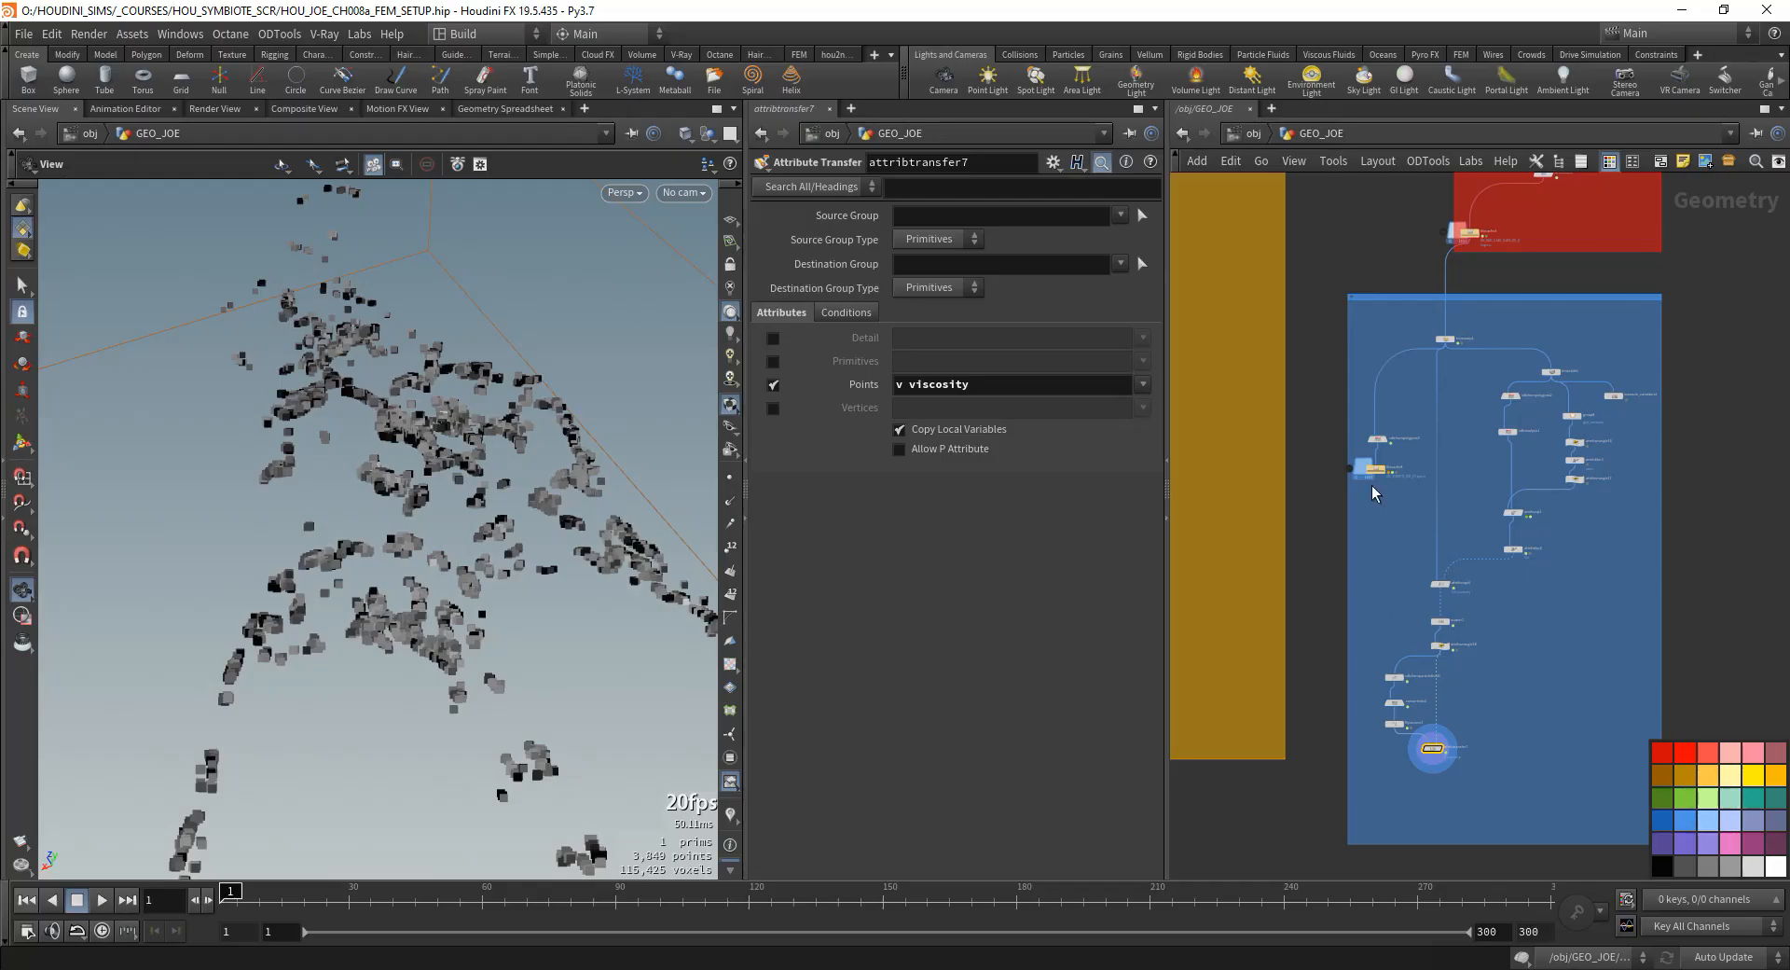
scroll(1378, 537, up, 2)
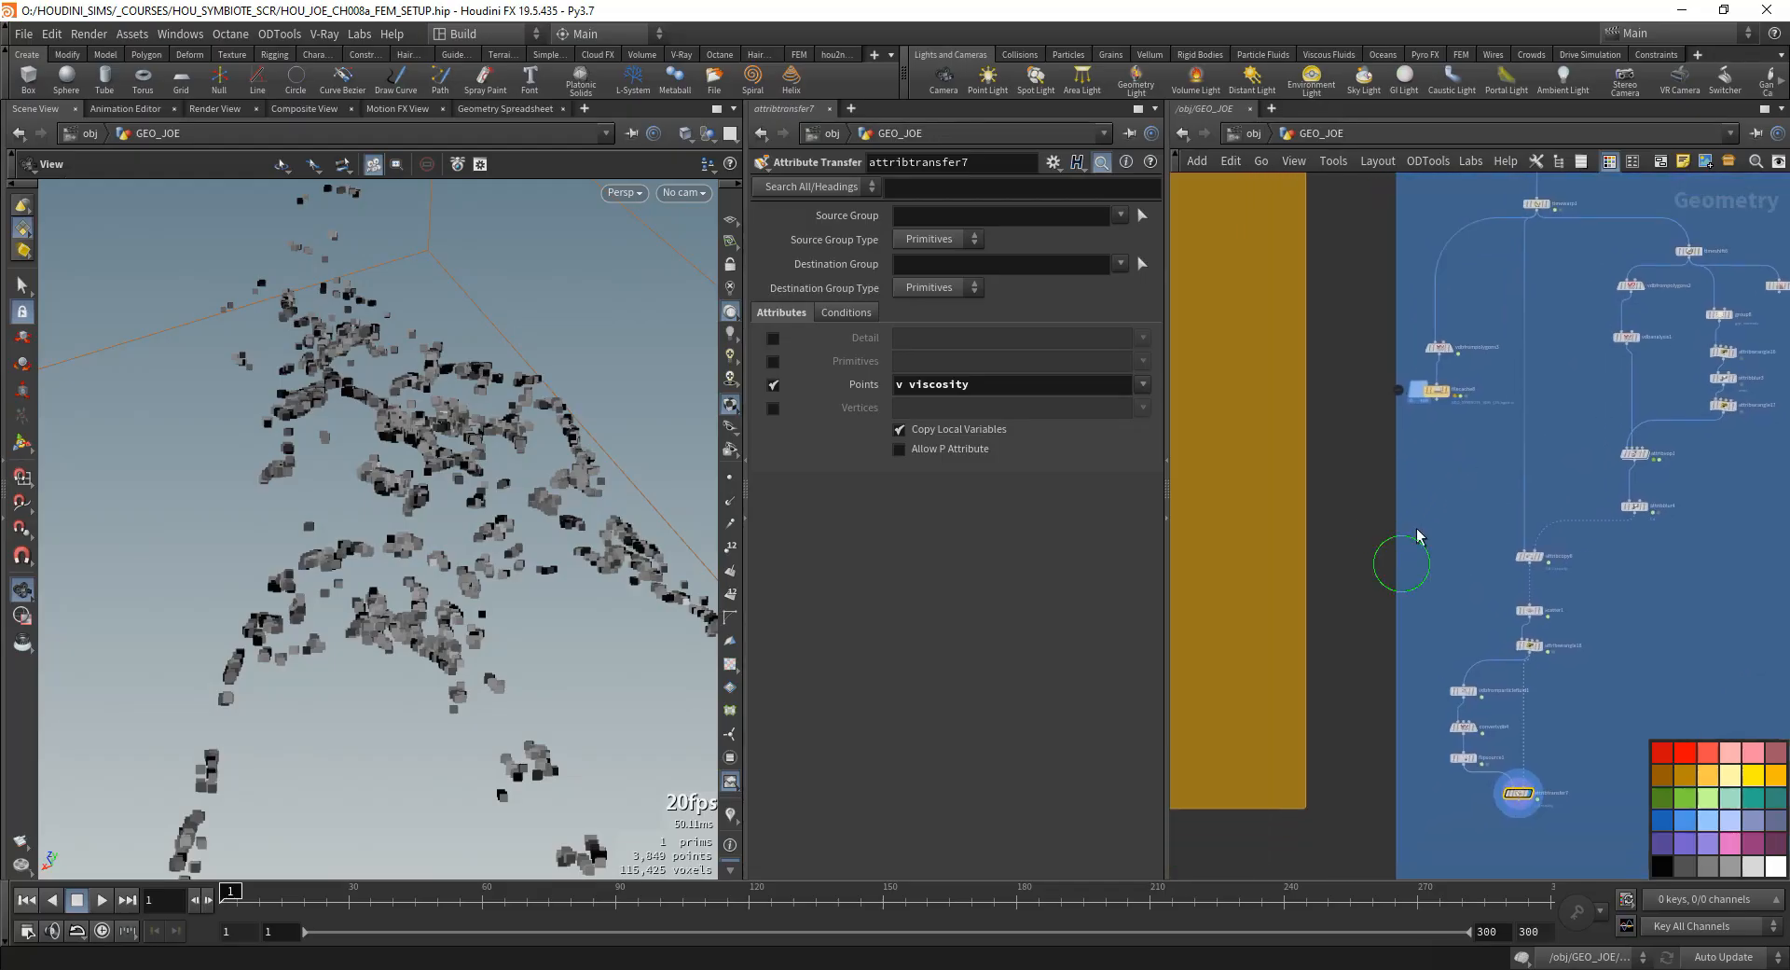
scroll(1440, 518, up, 1)
middle_drag(1665, 592, 1525, 440)
drag(1529, 420, 1458, 518)
drag(1561, 357, 1491, 545)
drag(1483, 408, 1615, 467)
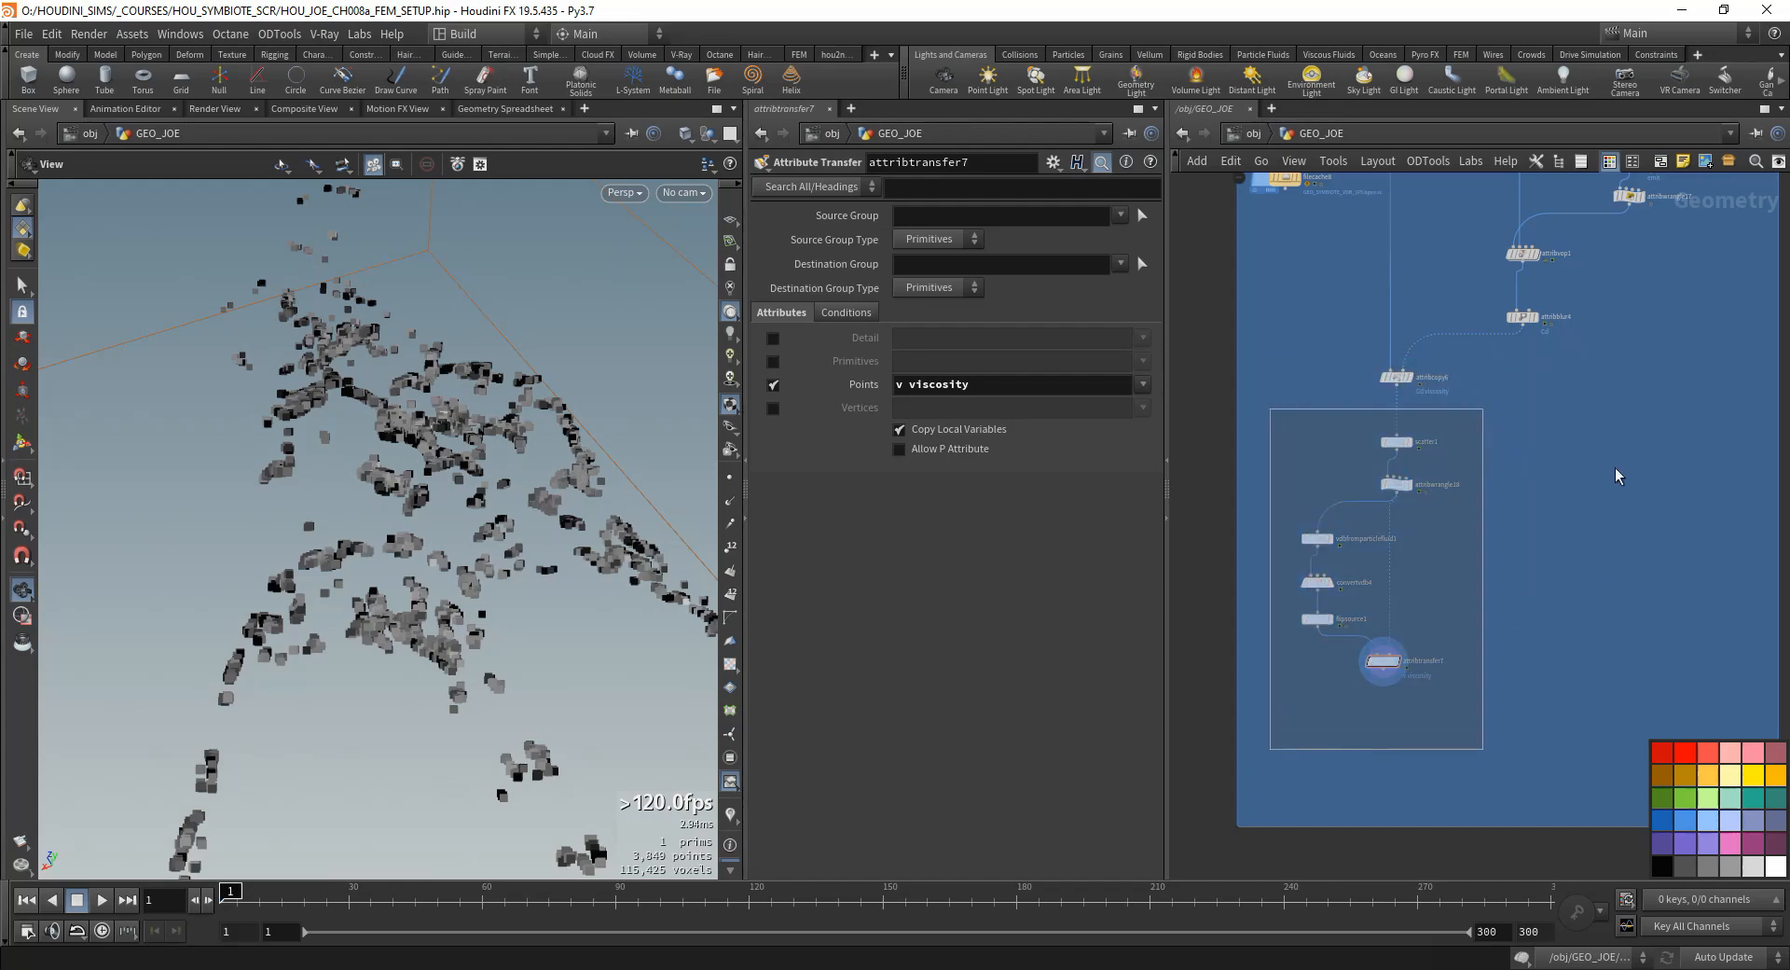
click(1457, 552)
scroll(1419, 705, up, 2)
drag(1404, 743, 1190, 289)
click(1380, 717)
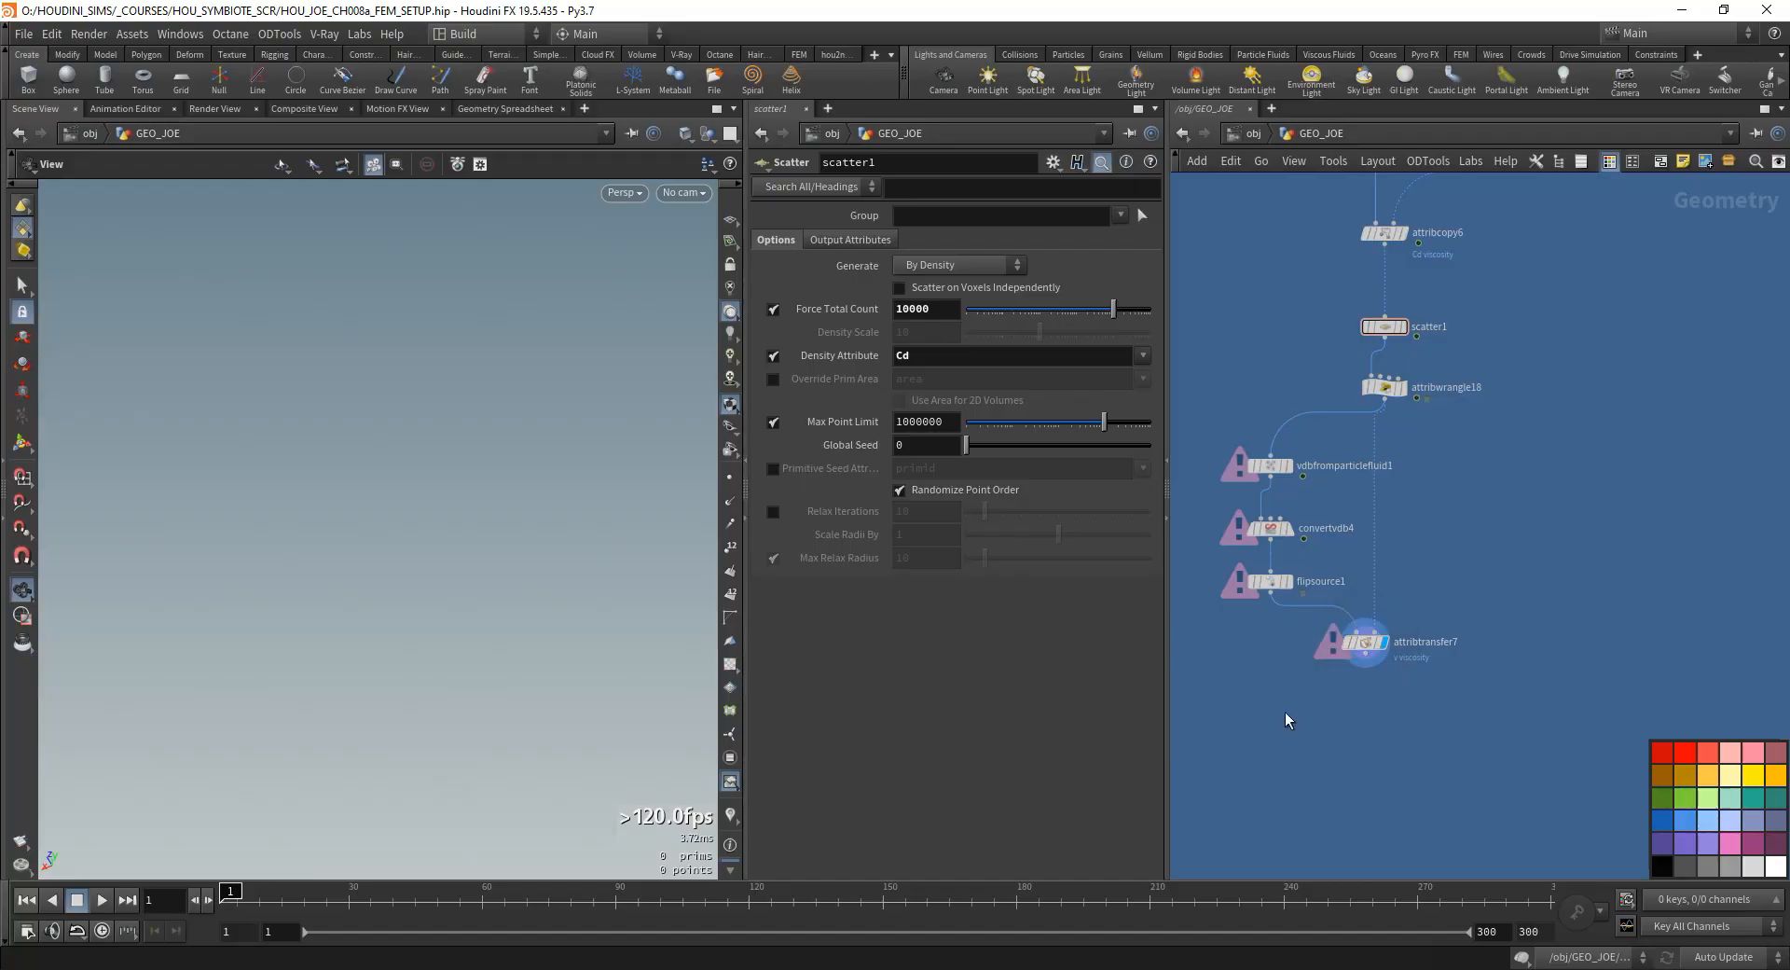
middle_drag(1288, 719, 1402, 698)
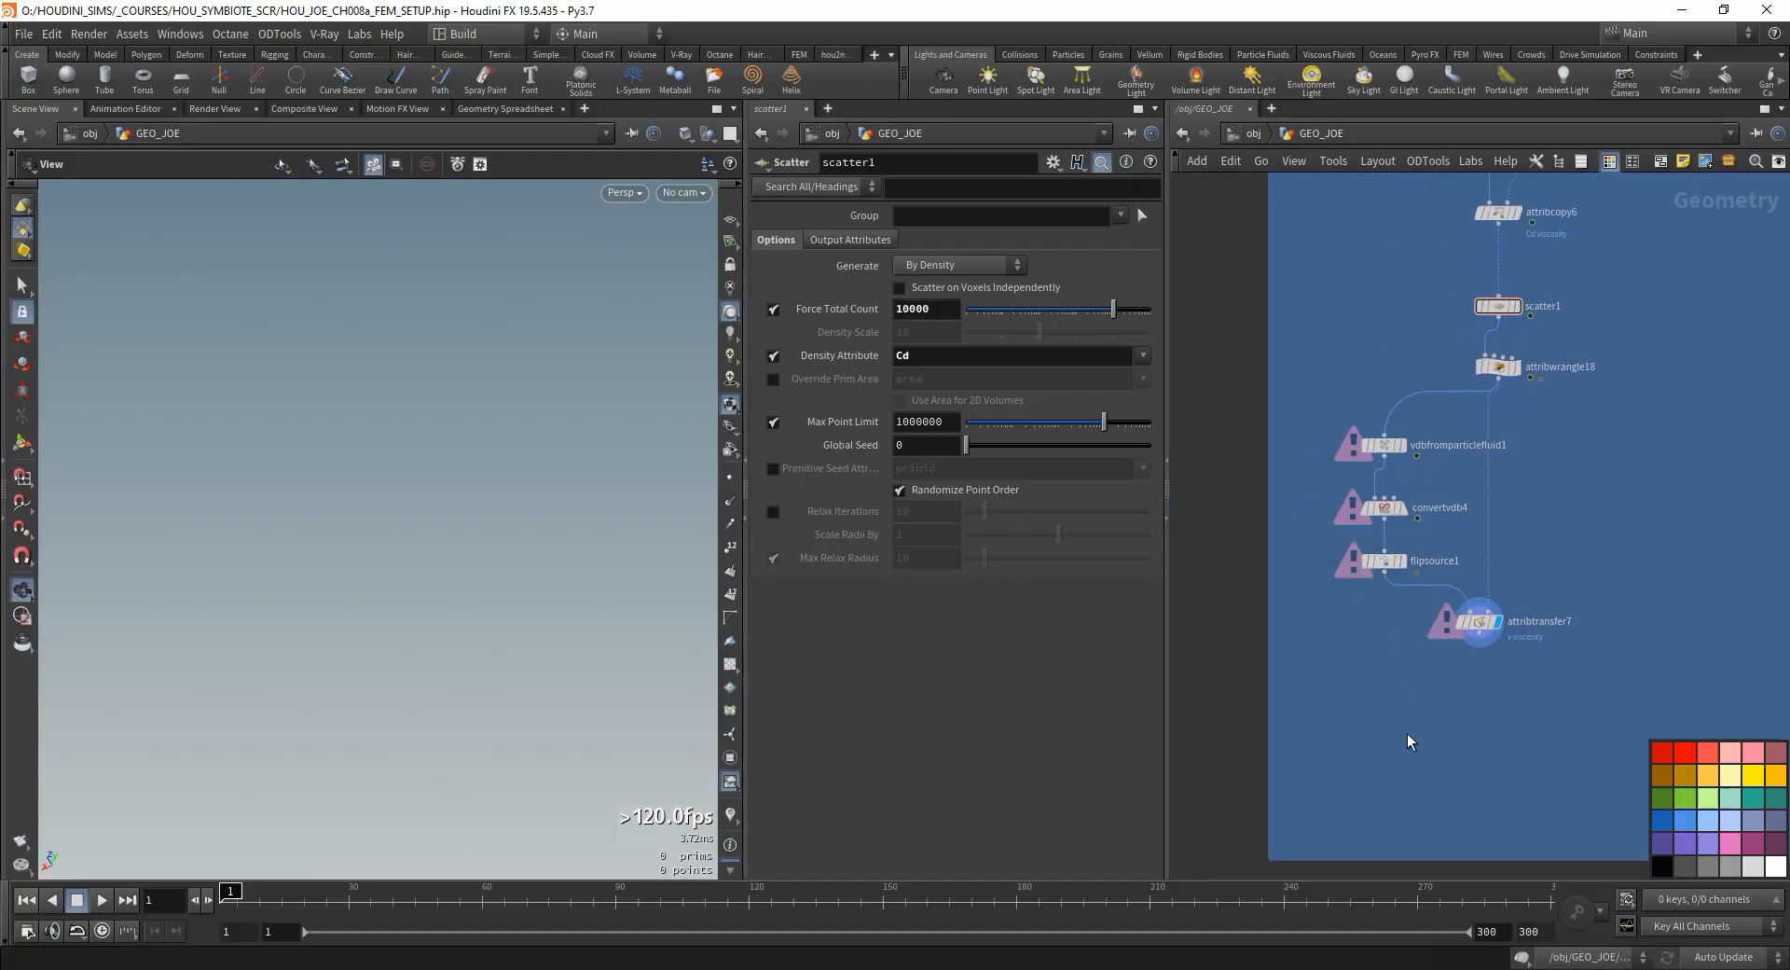
- Display filecache5 and examine the cached FEM symbiote mesh and its limbs closely at frame 54
scroll(1447, 600, down, 5)
scroll(1446, 609, up, 8)
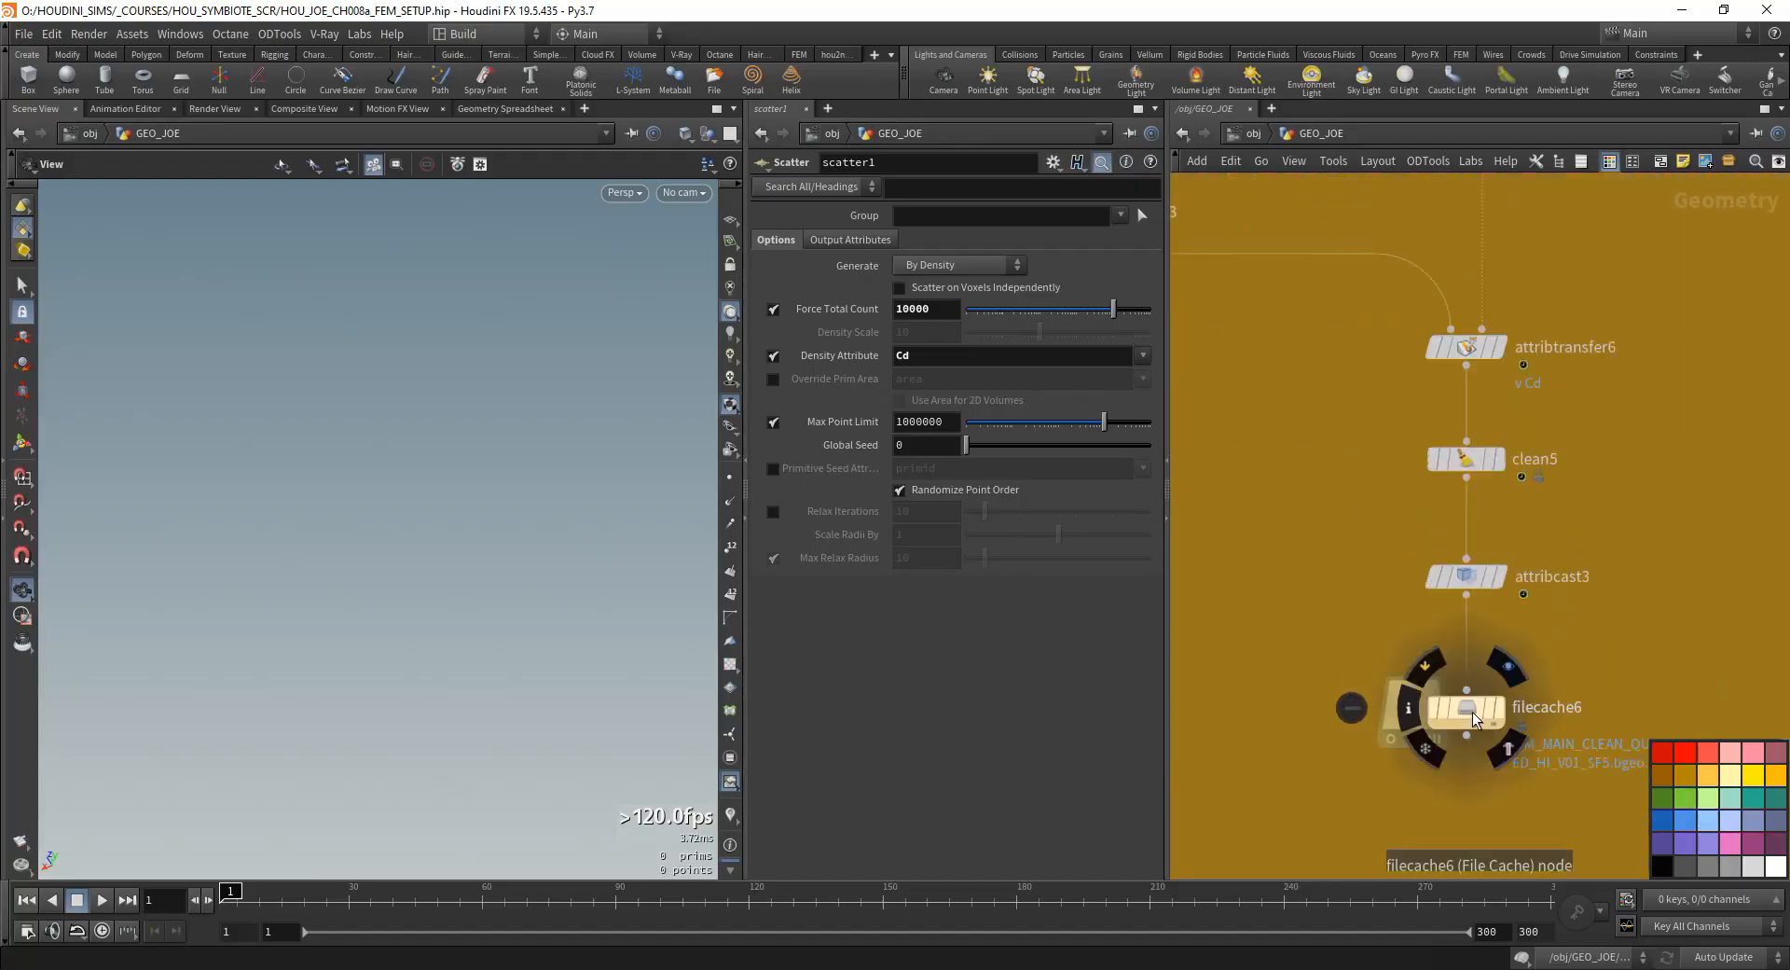
scroll(1473, 712, down, 5)
scroll(1343, 541, up, 8)
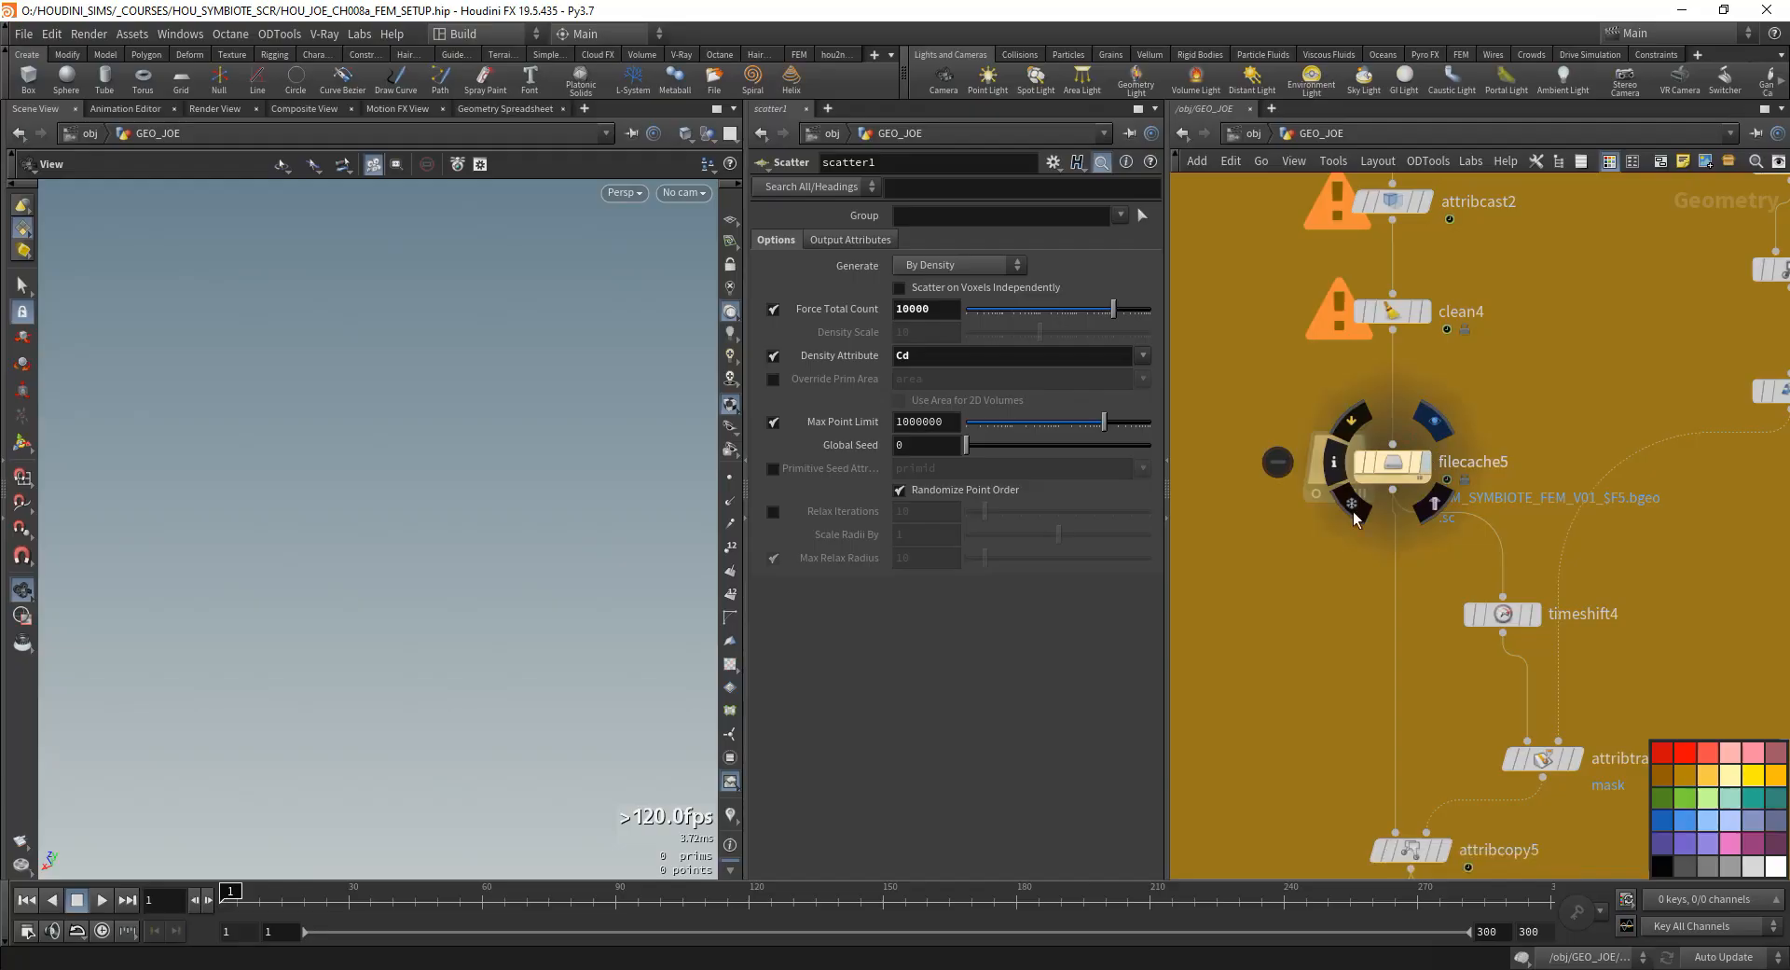
click(1434, 421)
drag(496, 627, 271, 589)
scroll(271, 589, down, 3)
click(458, 909)
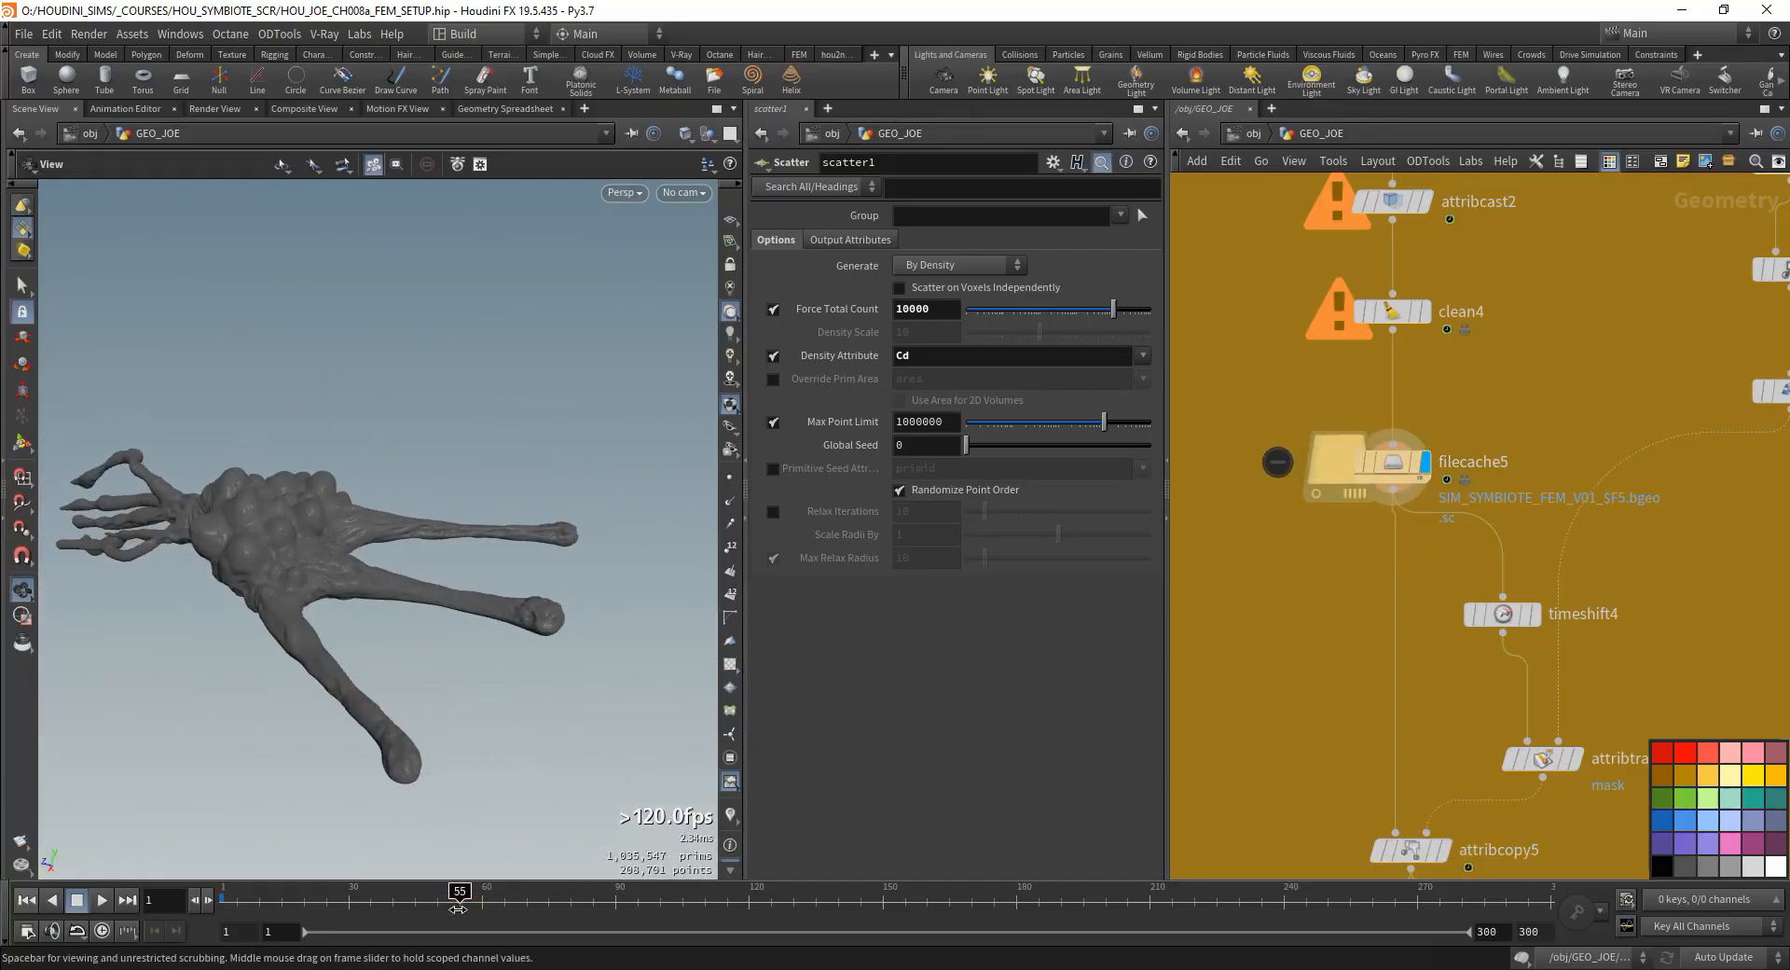
drag(458, 908, 455, 908)
middle_drag(559, 643, 335, 599)
right_drag(336, 599, 495, 532)
drag(377, 638, 399, 557)
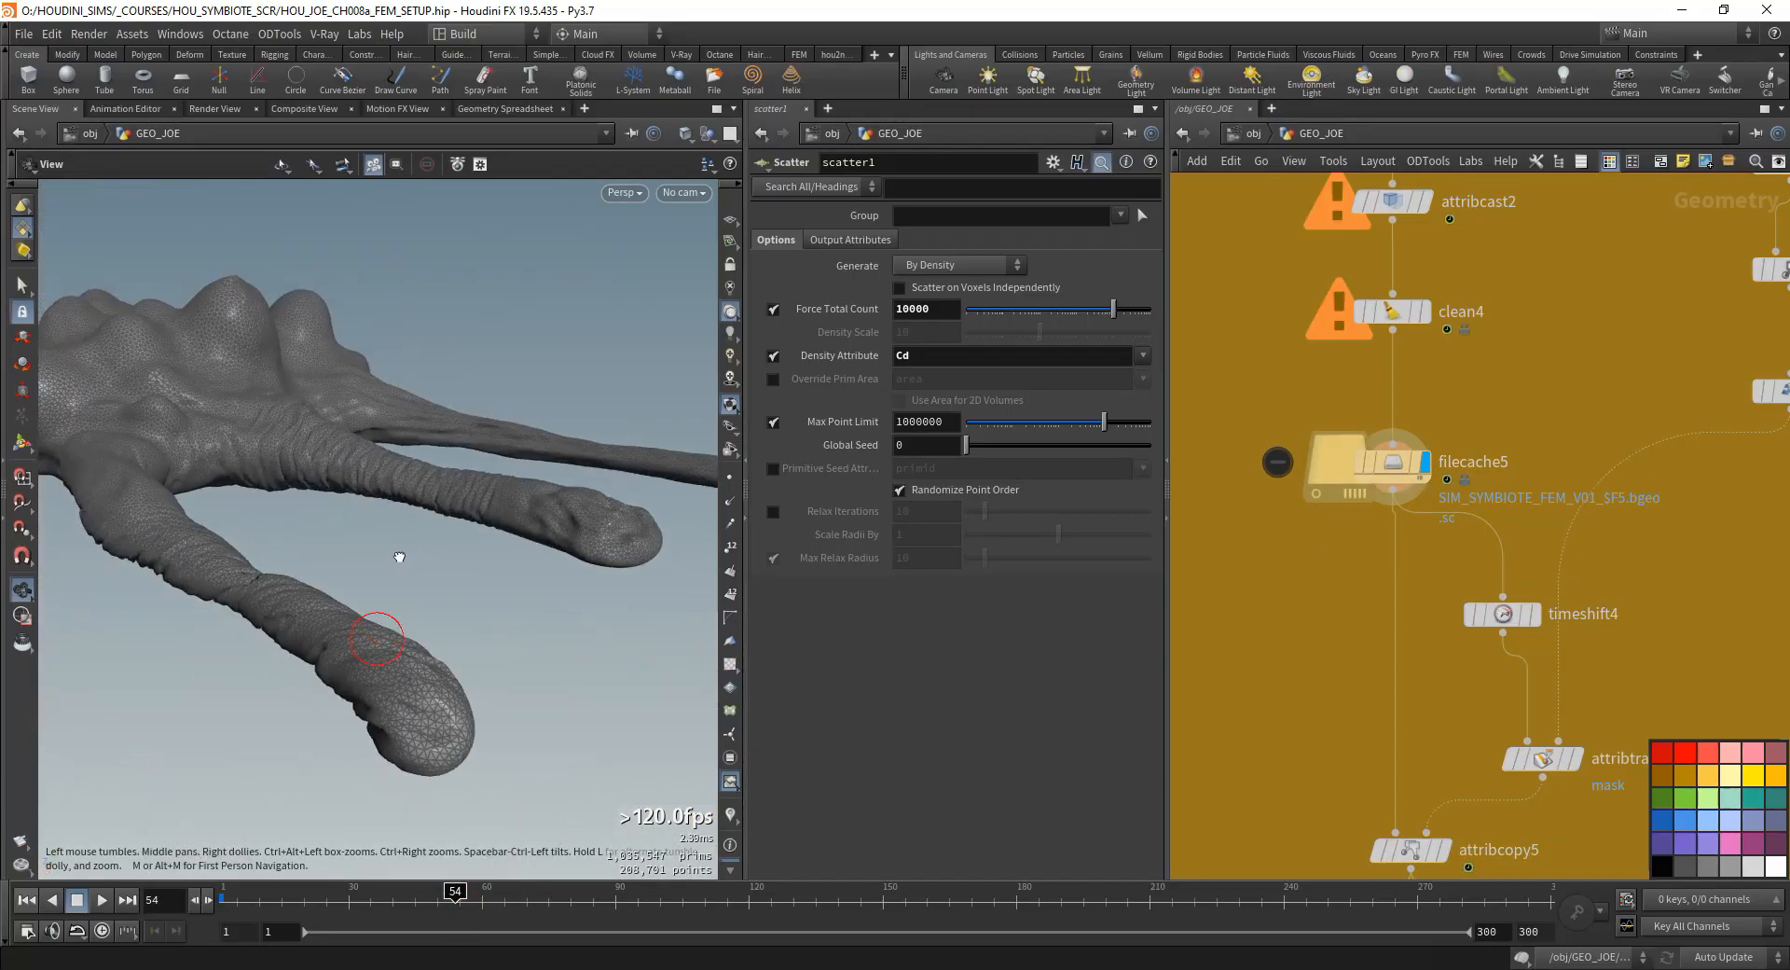
middle_drag(399, 557, 316, 635)
drag(316, 635, 519, 495)
right_drag(520, 495, 311, 615)
drag(312, 616, 530, 583)
right_drag(531, 583, 578, 550)
drag(578, 550, 536, 671)
- Examine the cached symbiote mesh from several angles at frames 79 and 126
click(567, 908)
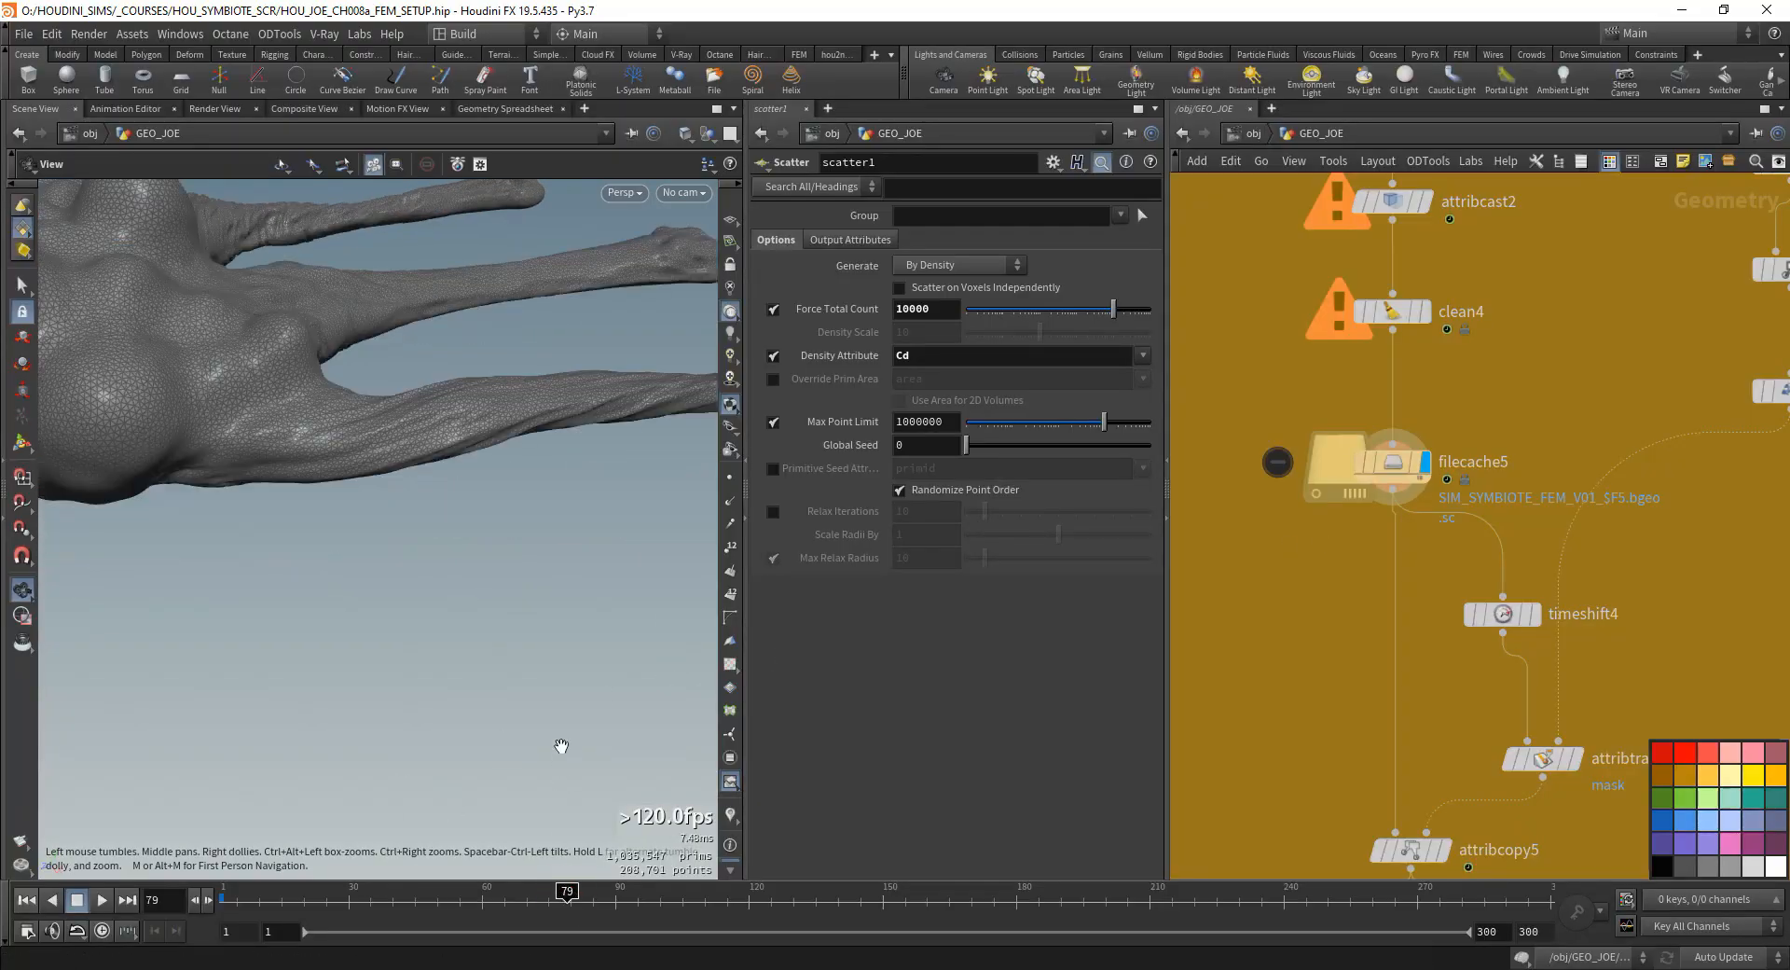
middle_drag(657, 496, 335, 615)
drag(335, 615, 244, 615)
right_drag(243, 615, 435, 579)
middle_drag(435, 579, 314, 564)
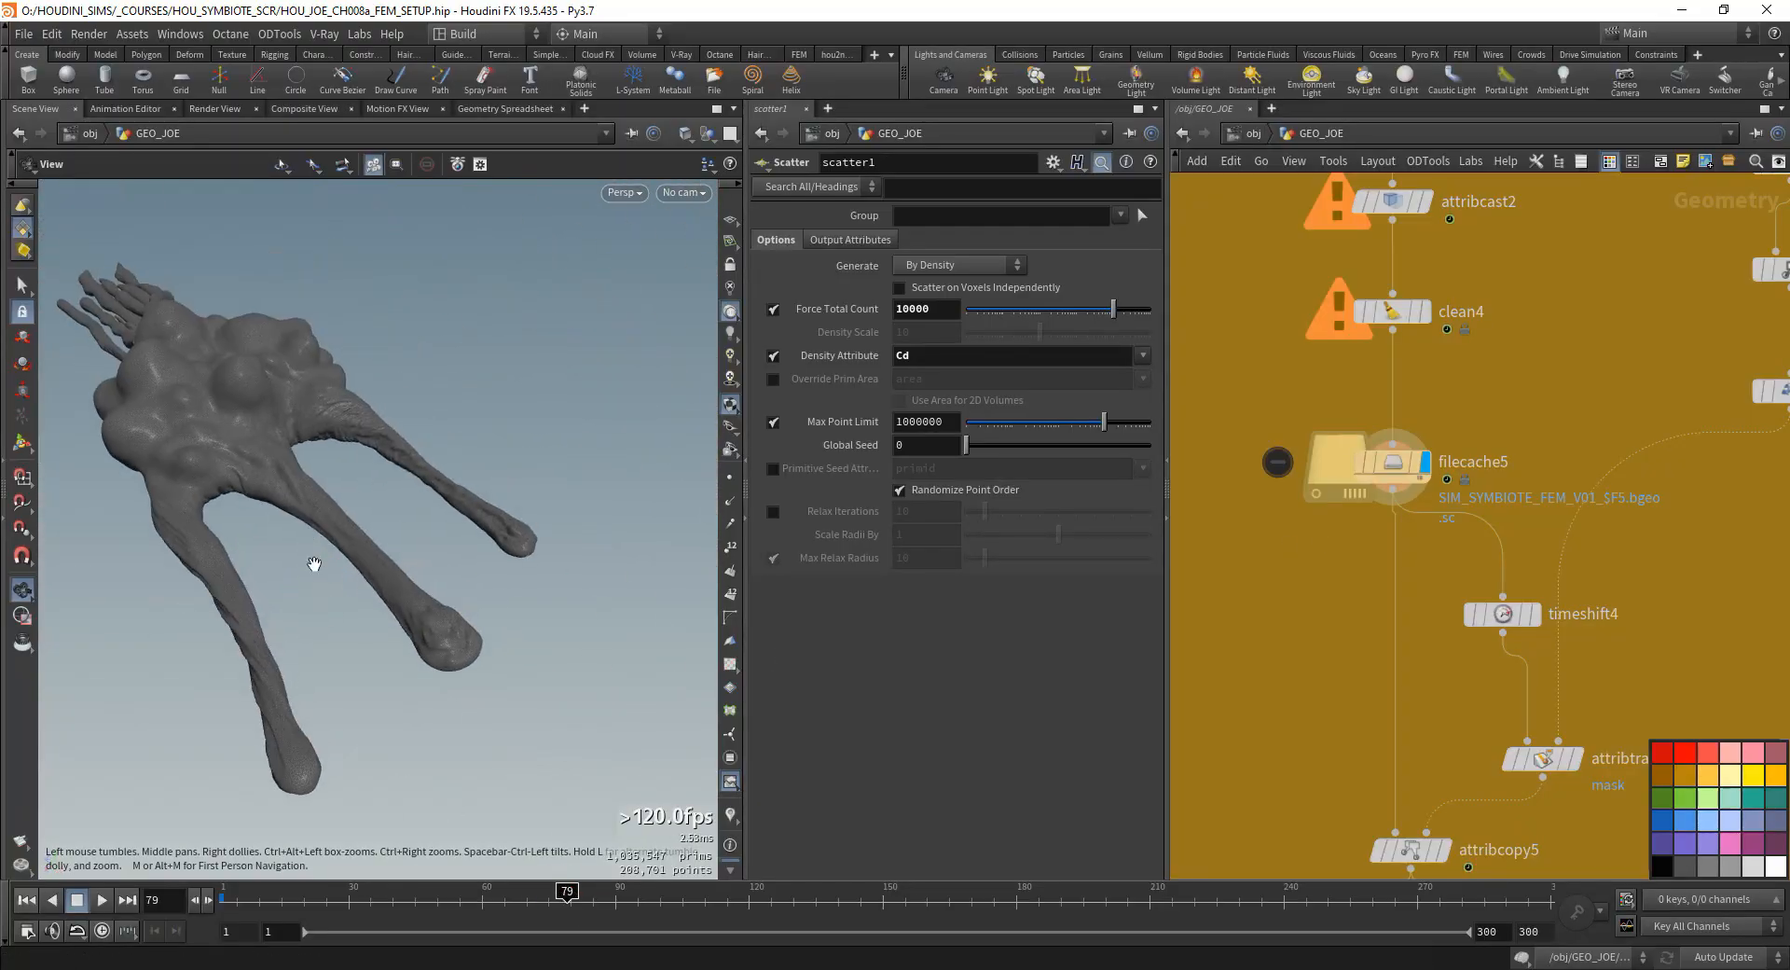
drag(619, 893, 776, 891)
drag(268, 563, 485, 617)
- Compare pointdeform2's upstream result with filecache5's simulated mesh at frame 126
middle_drag(1546, 375, 1380, 559)
scroll(1379, 559, down, 3)
middle_drag(1454, 368, 1395, 624)
scroll(1380, 618, down, 4)
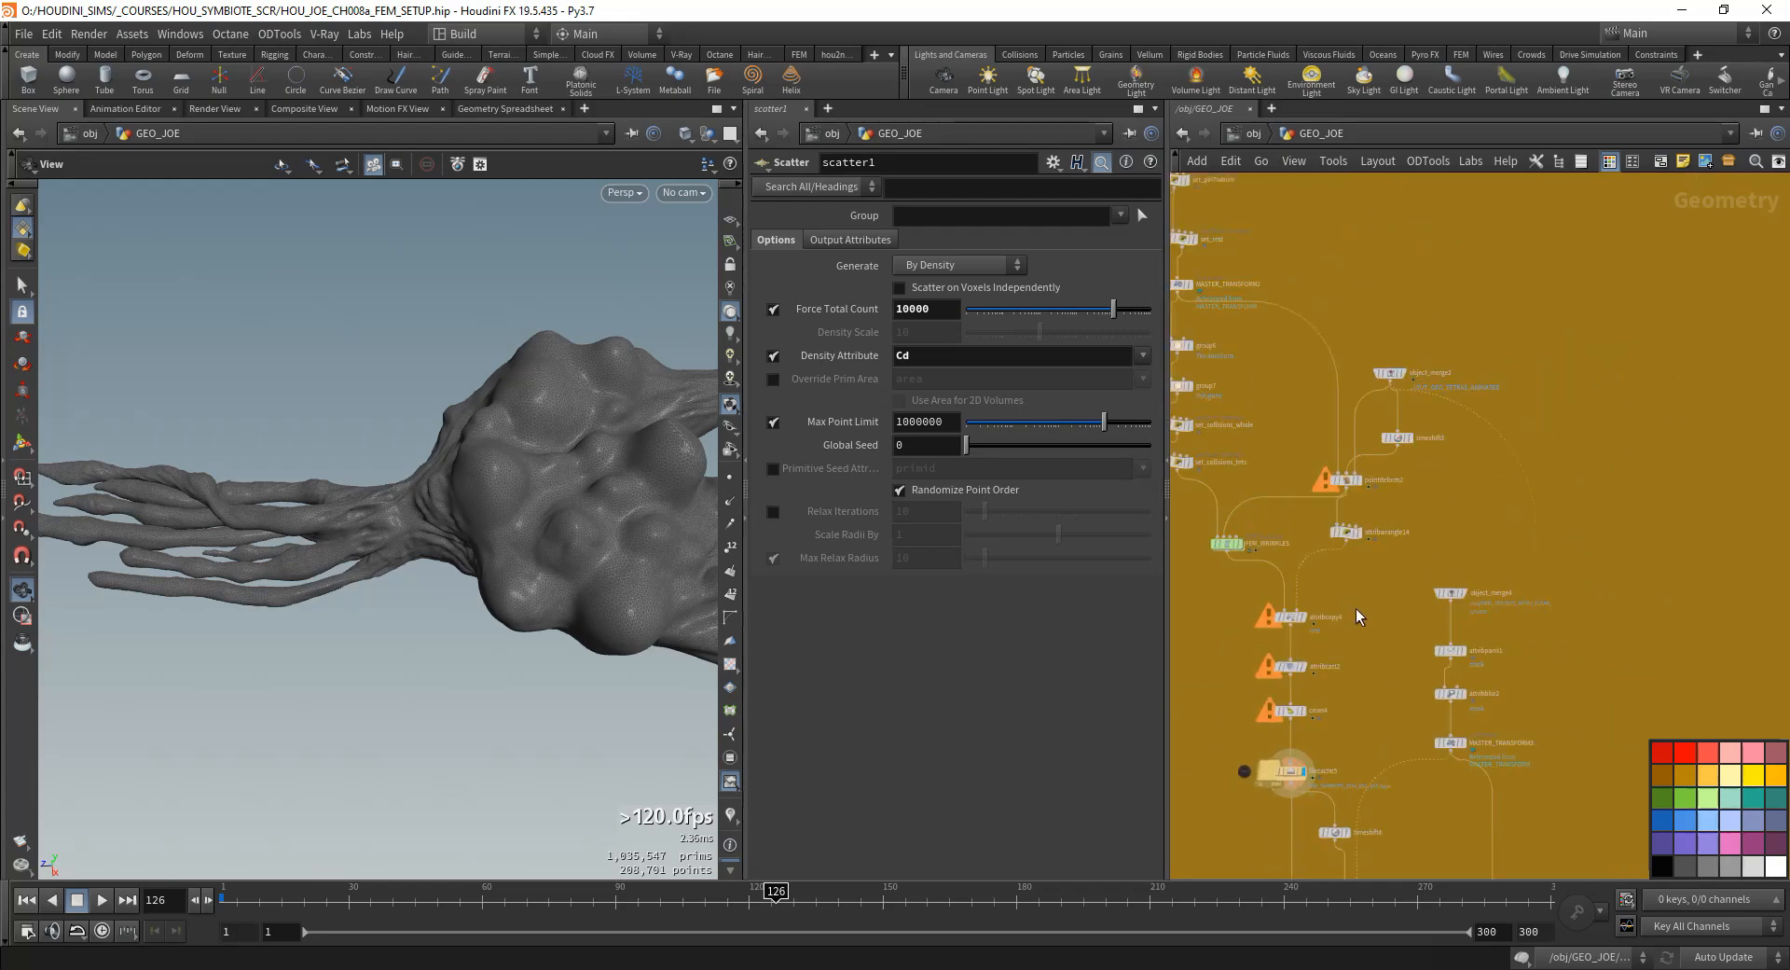
scroll(1355, 597, up, 3)
drag(623, 595, 427, 607)
middle_drag(1402, 447, 1405, 436)
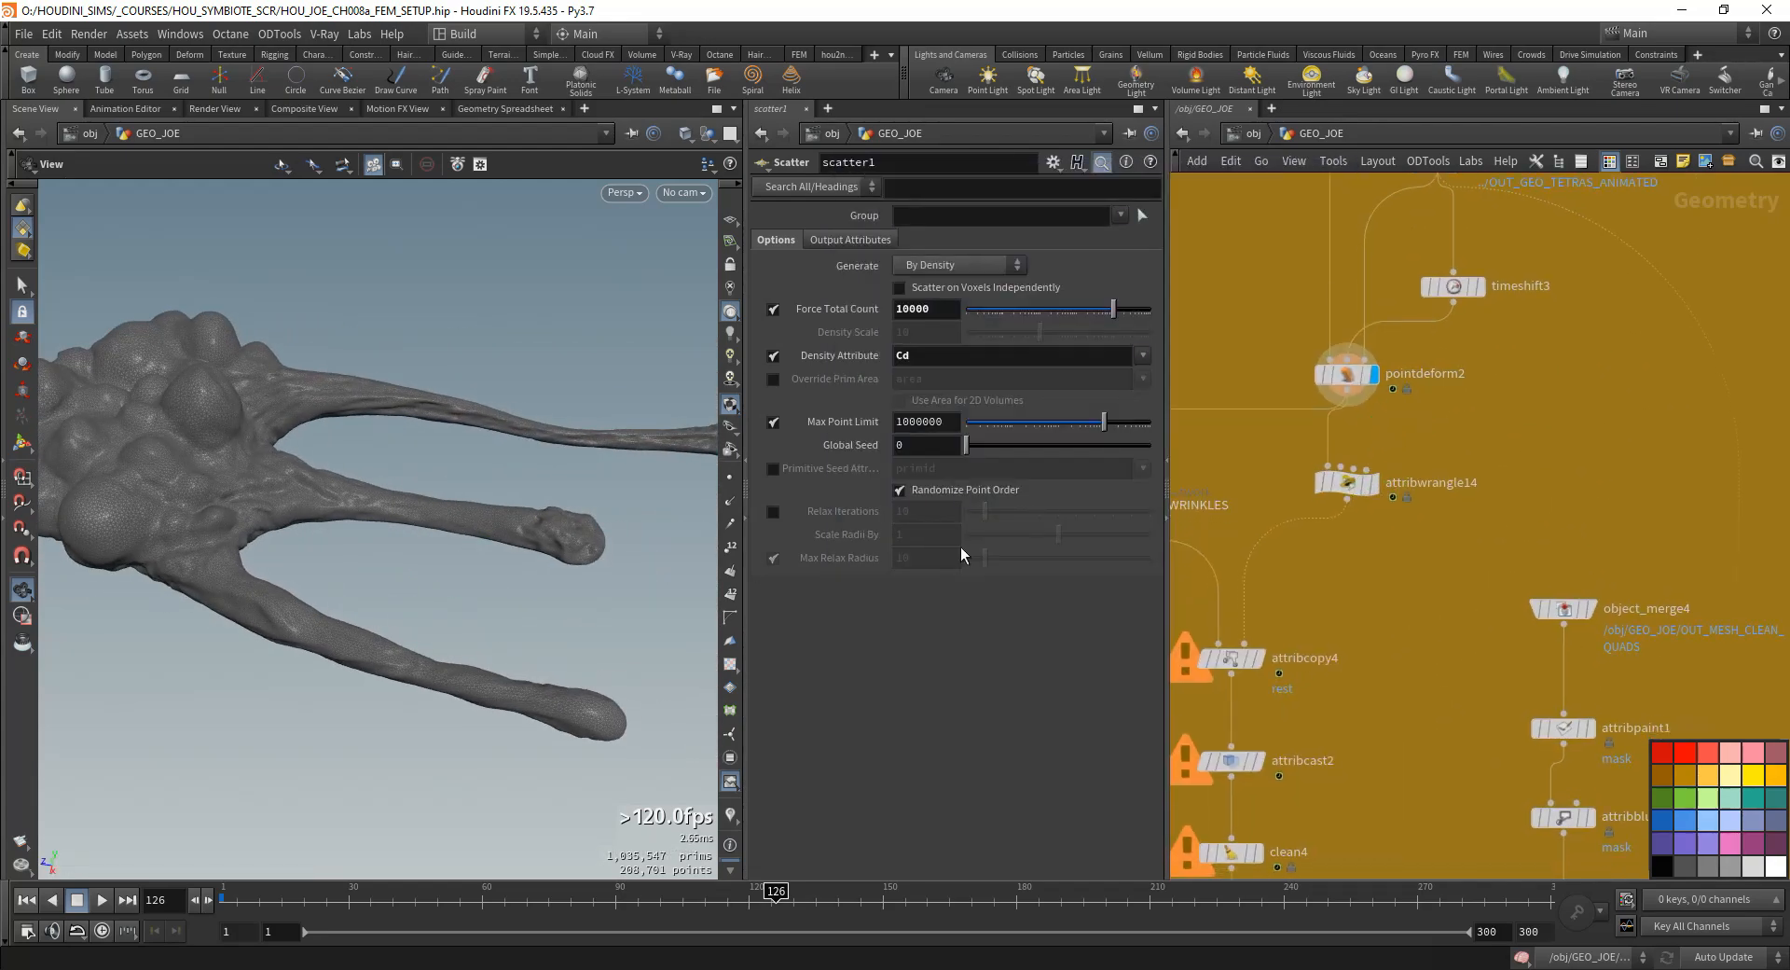
middle_drag(1323, 617, 1486, 296)
click(1420, 661)
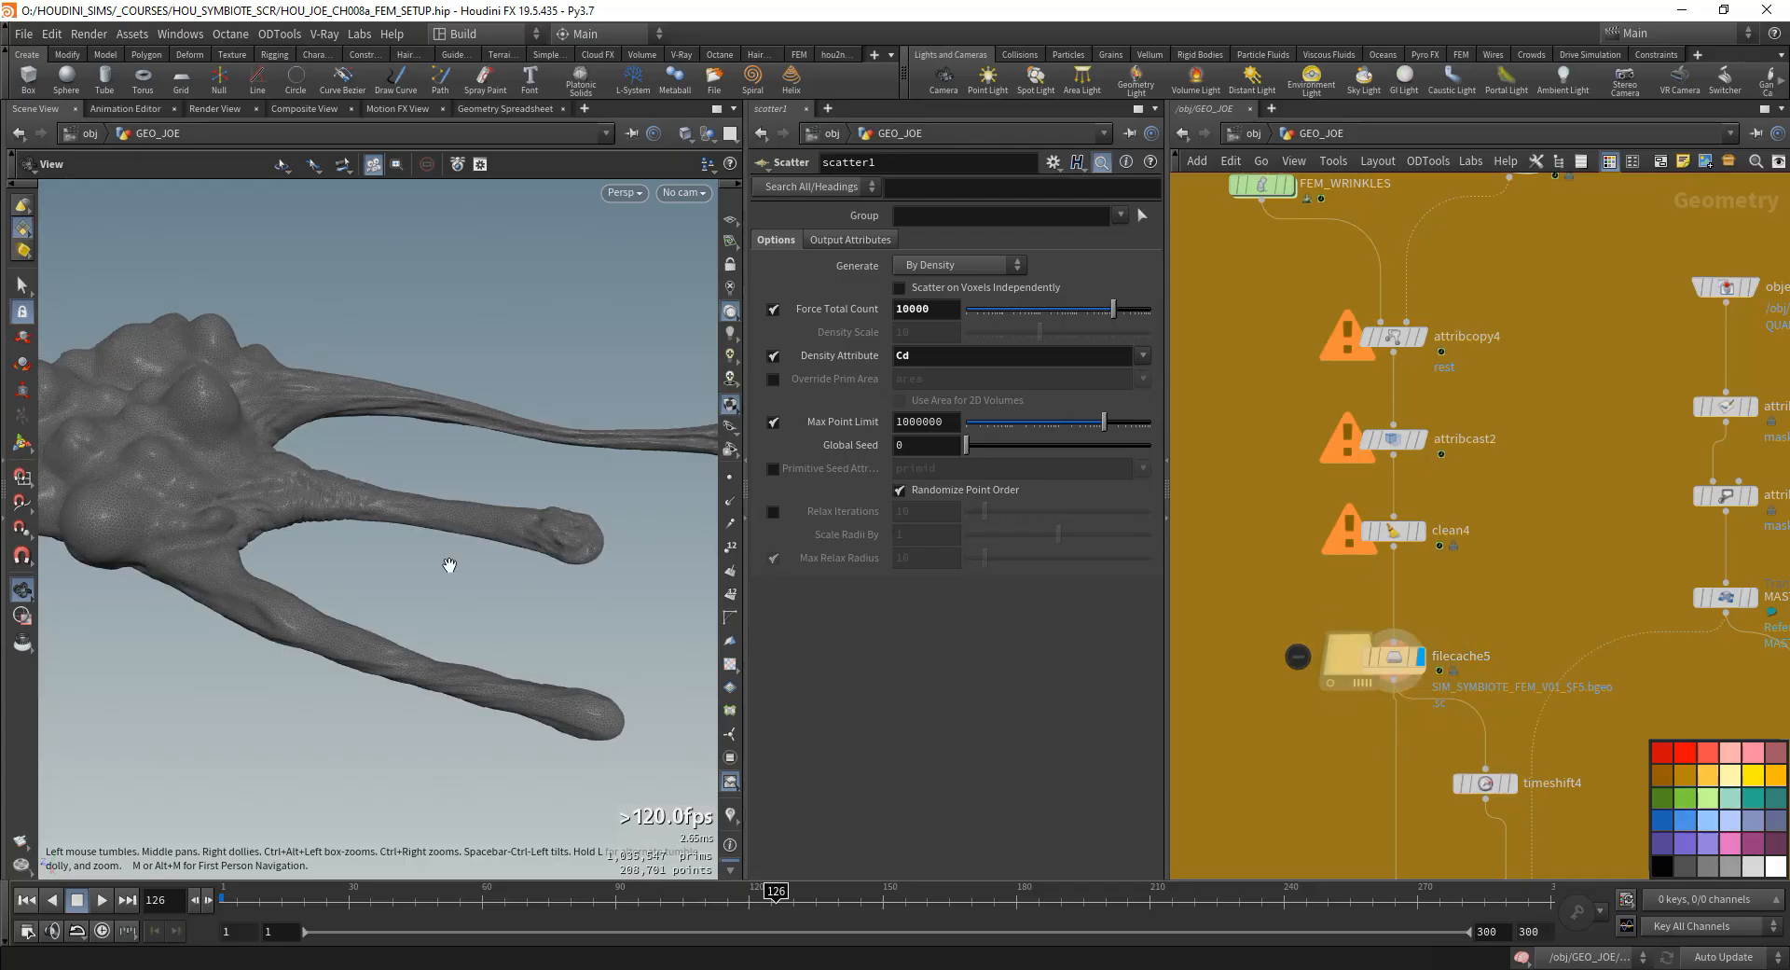
drag(401, 526, 380, 436)
scroll(392, 508, up, 6)
scroll(375, 485, down, 6)
drag(367, 548, 375, 567)
scroll(1523, 593, down, 10)
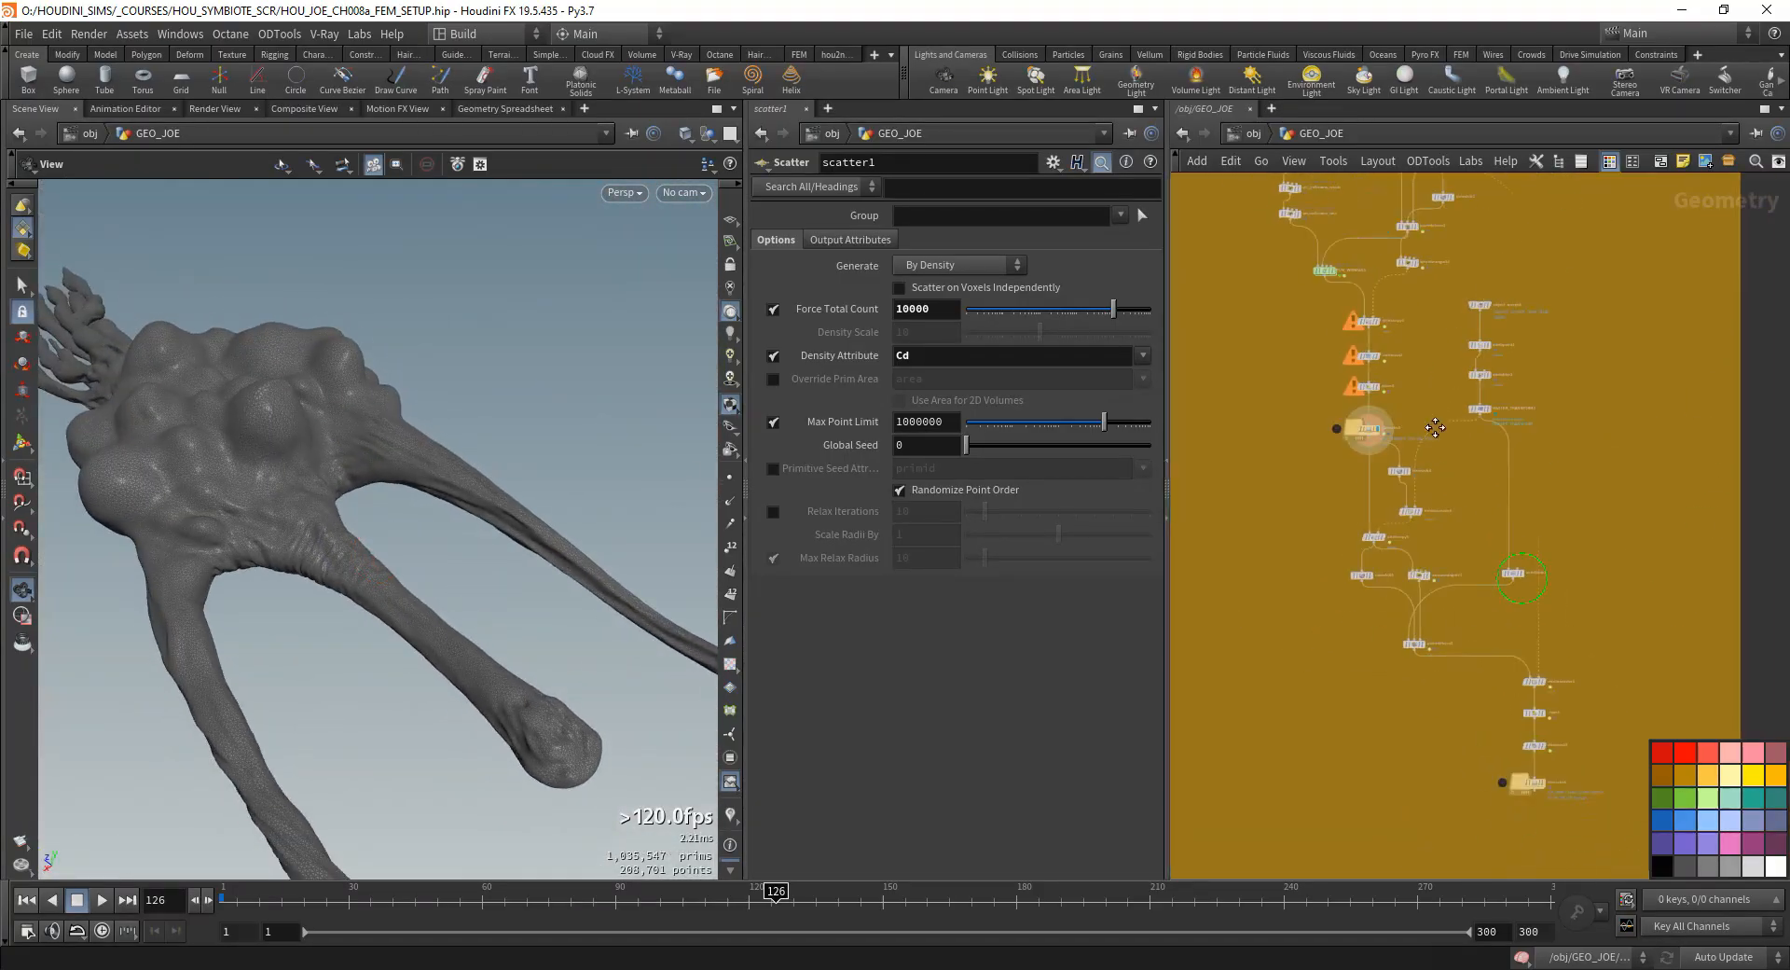
- Save the scene as a new file named HOU_JOE_CH009_FLIP_PREP_SETUP.hip
click(31, 30)
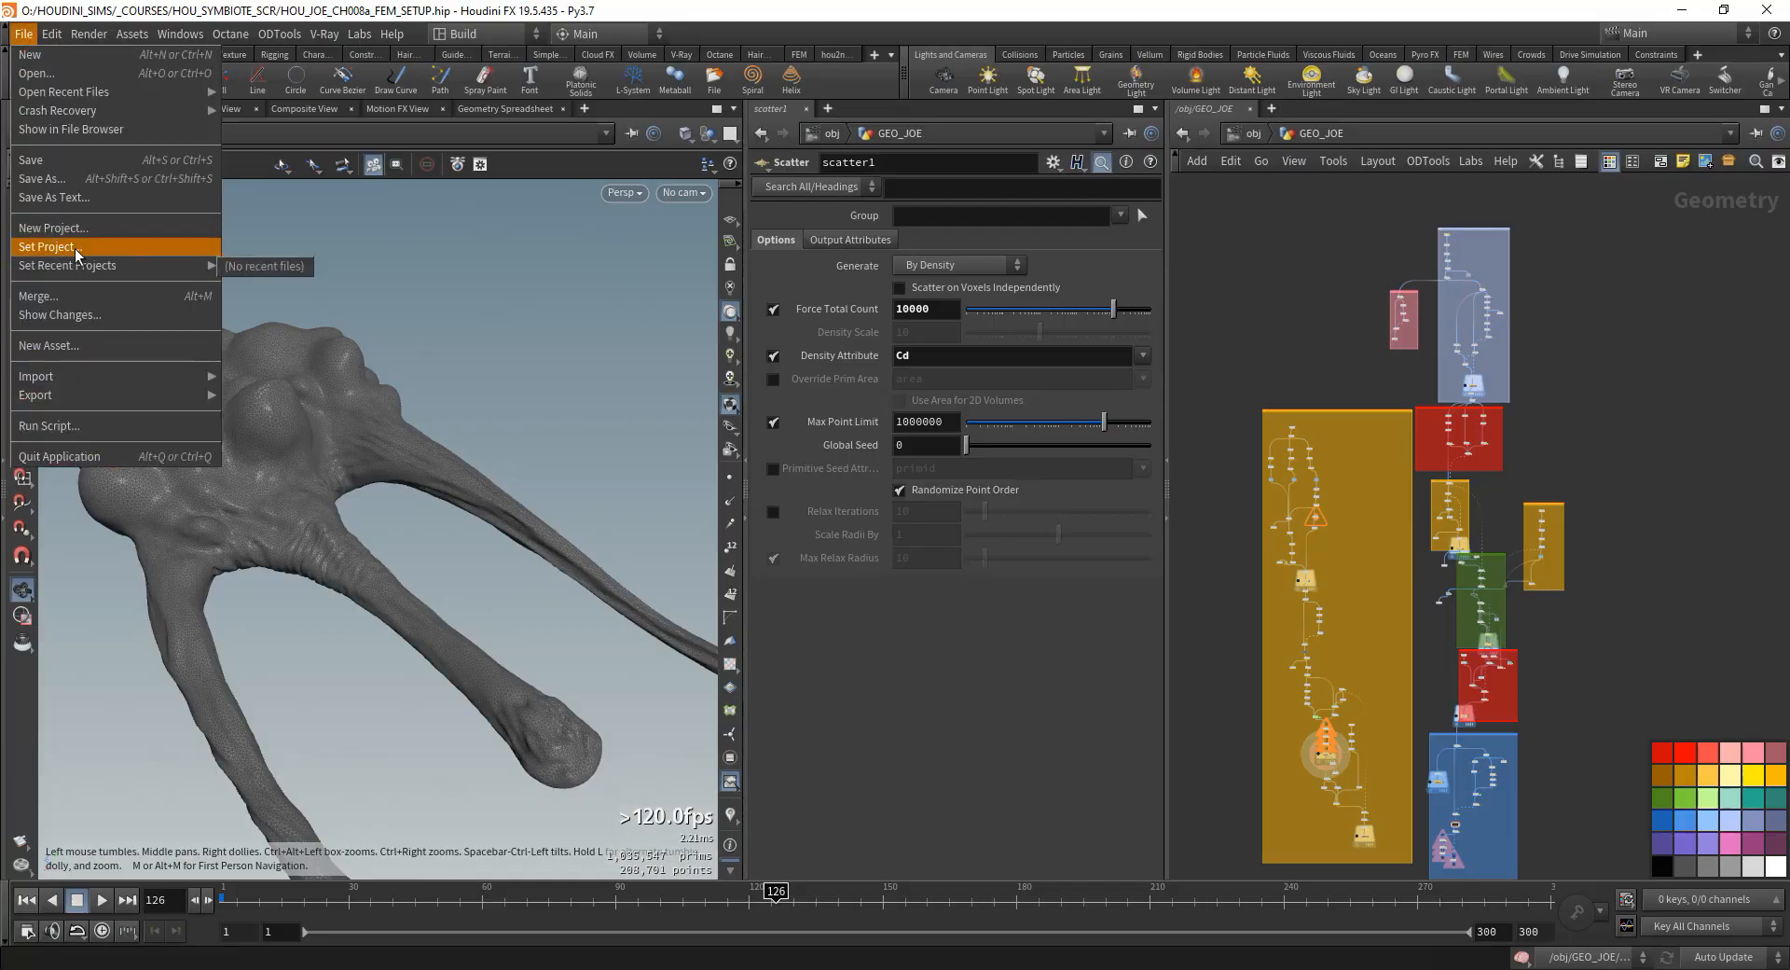
click(78, 196)
click(587, 588)
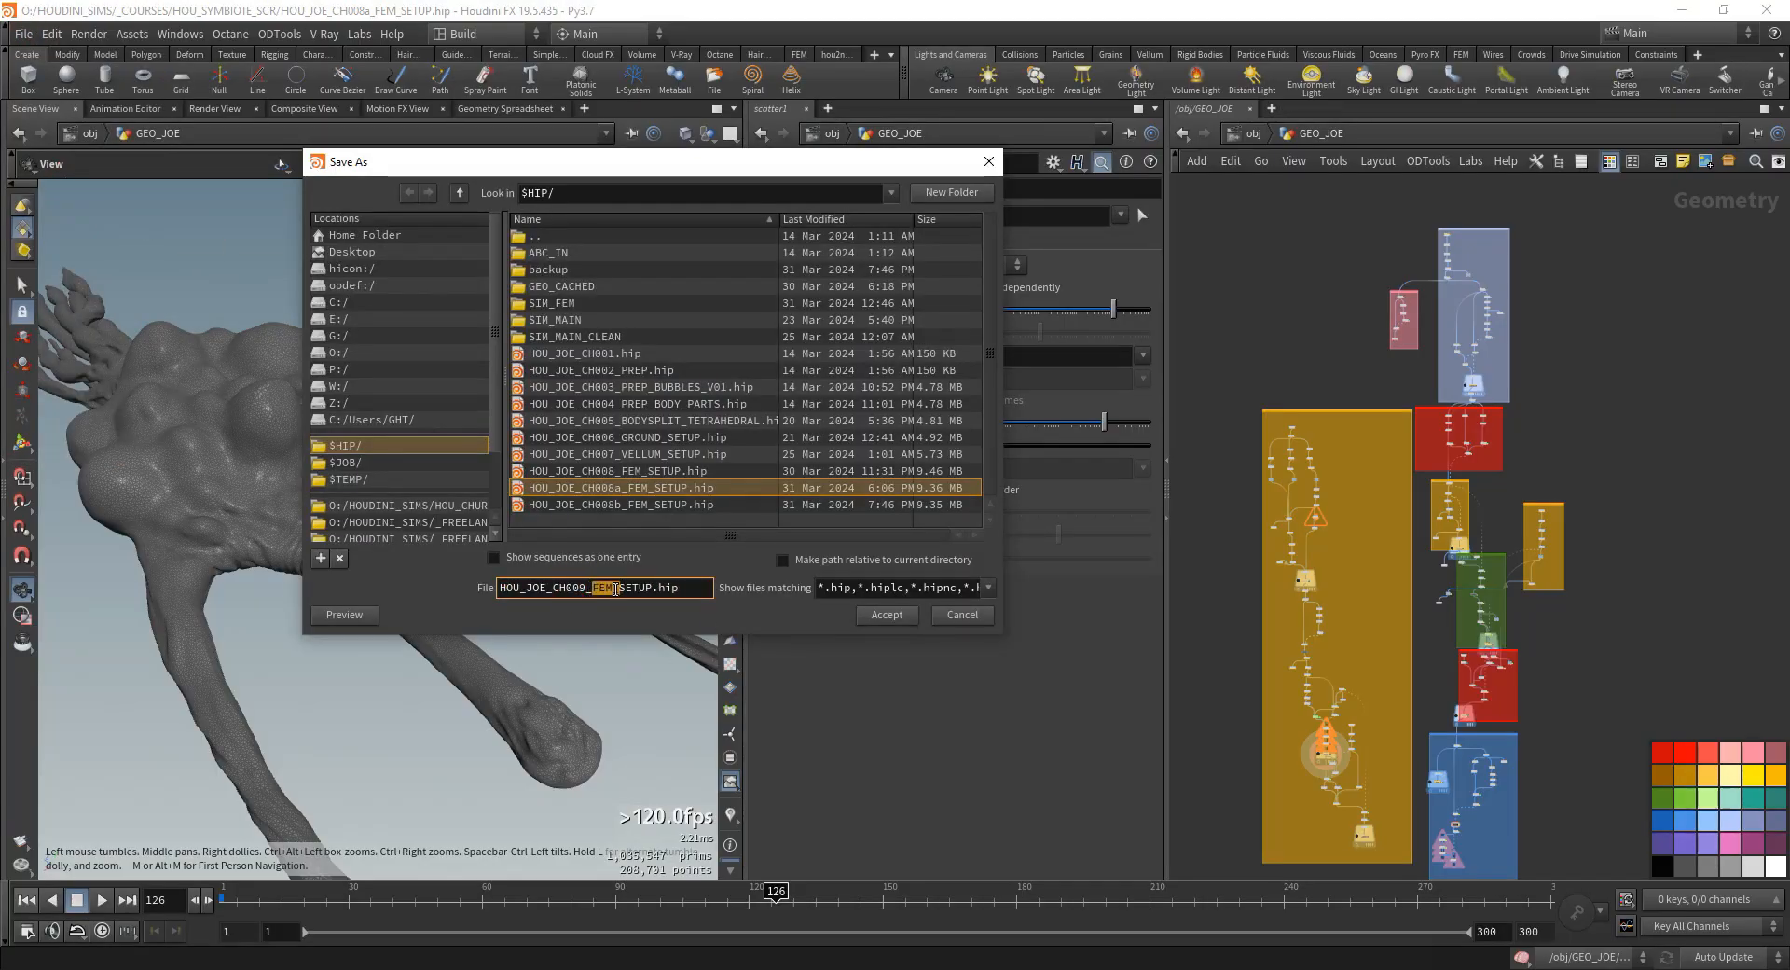
text(FLIU)
key(BackSpace)
text(P_PREP_)
key(Return)
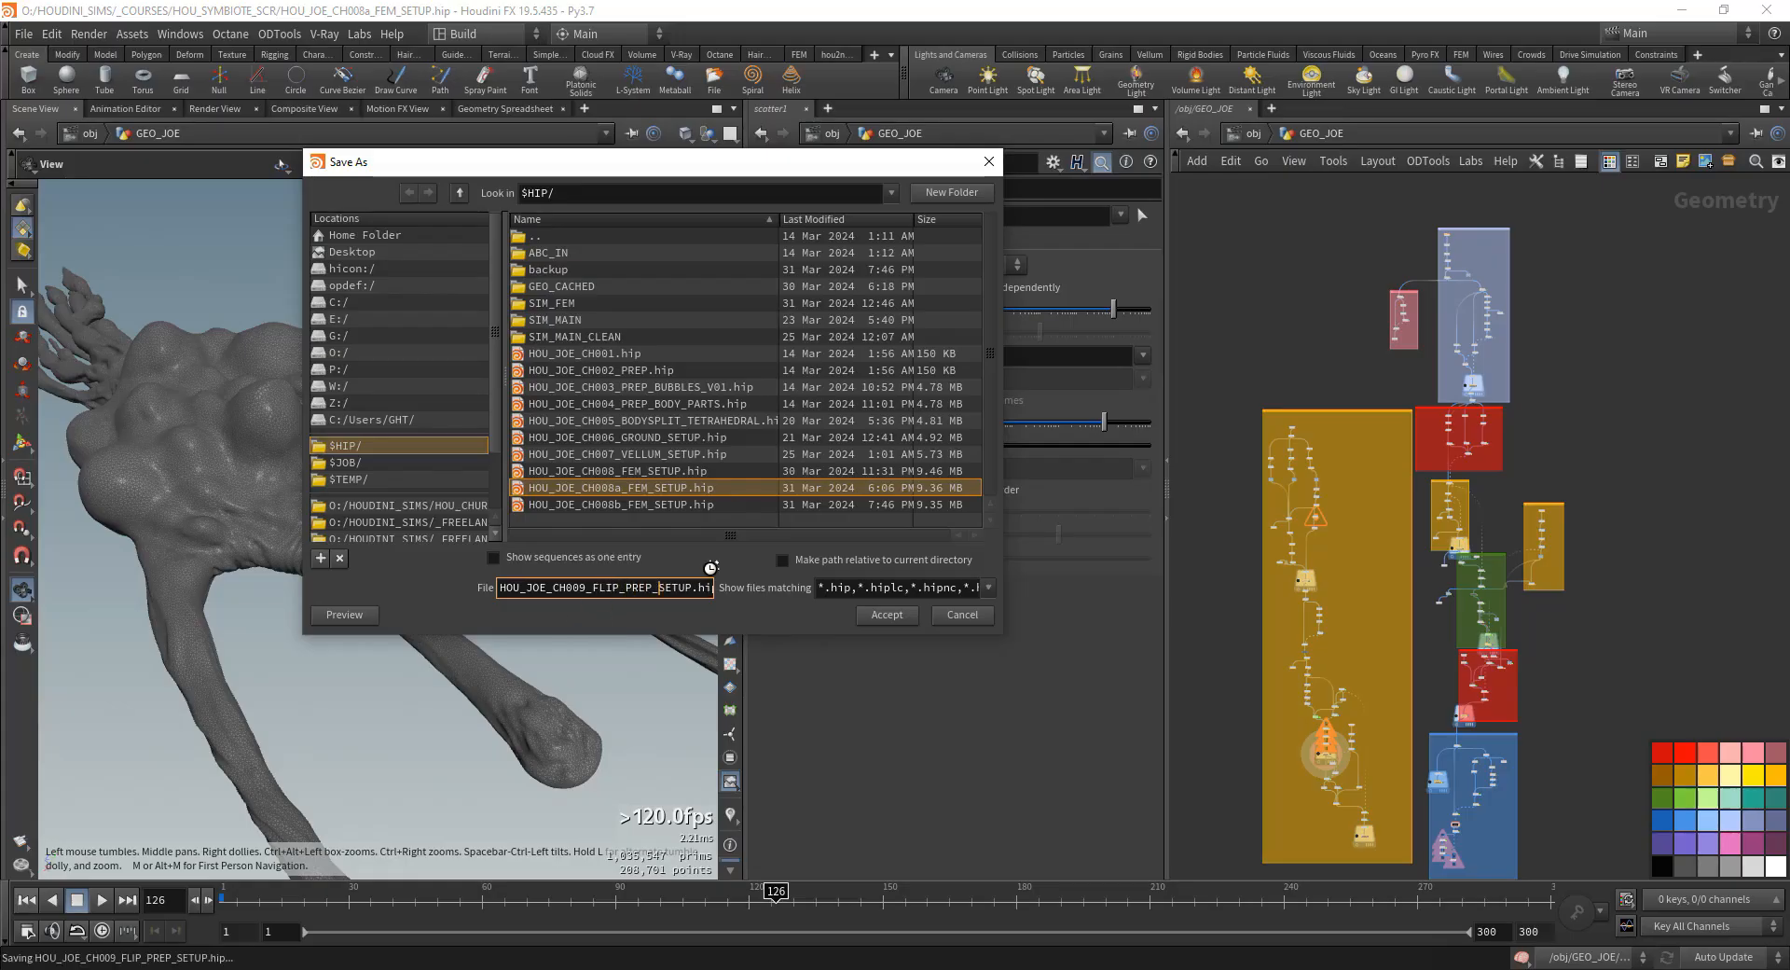